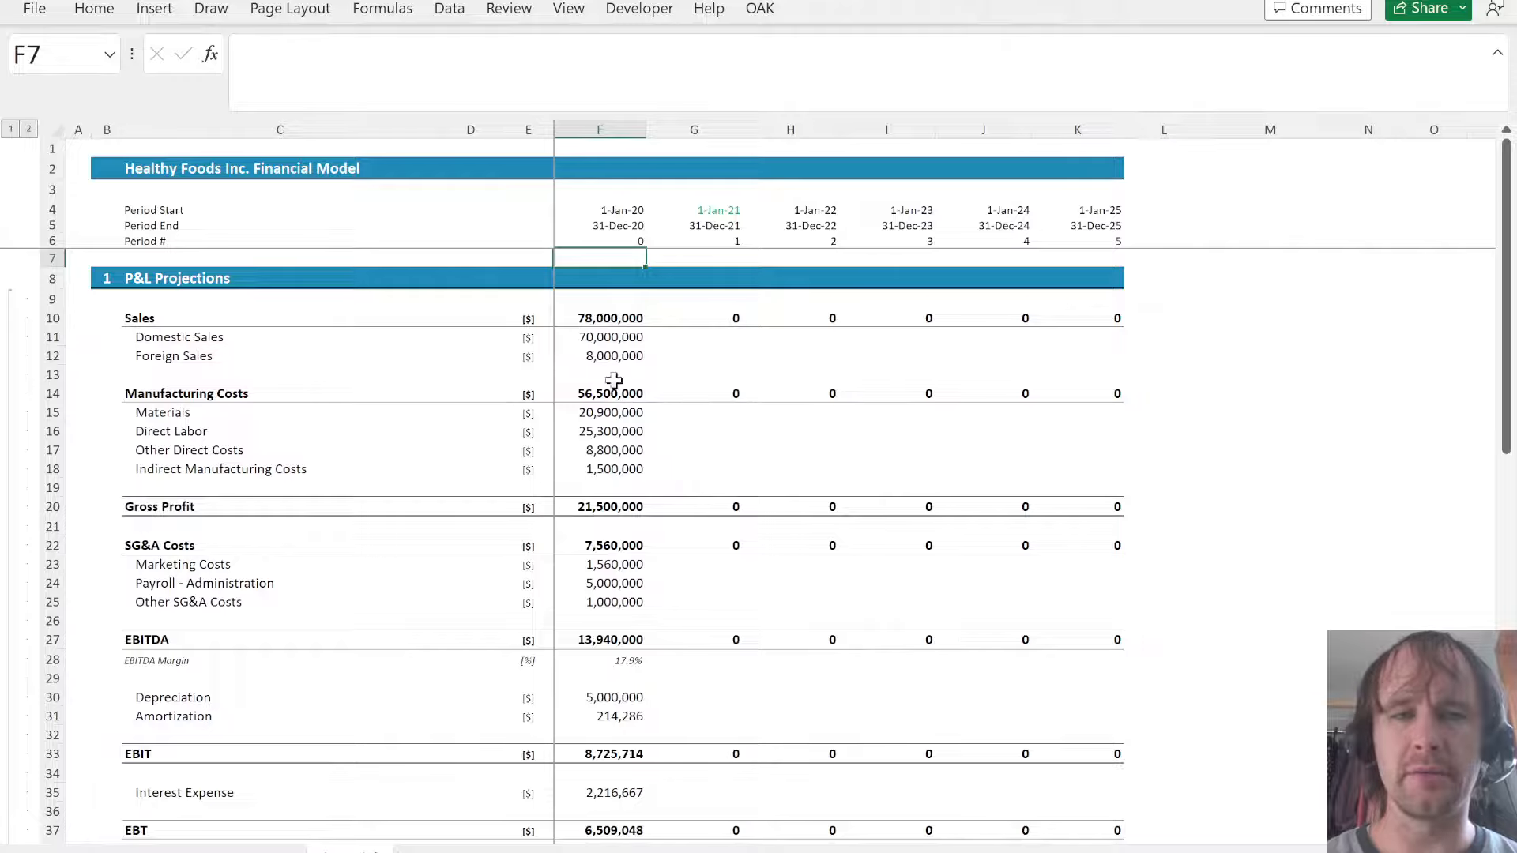
# - Review the P&L and balance sheet projections, checking the opening 2020 balances and the Check row
pyautogui.scroll(-12, 764, 458)
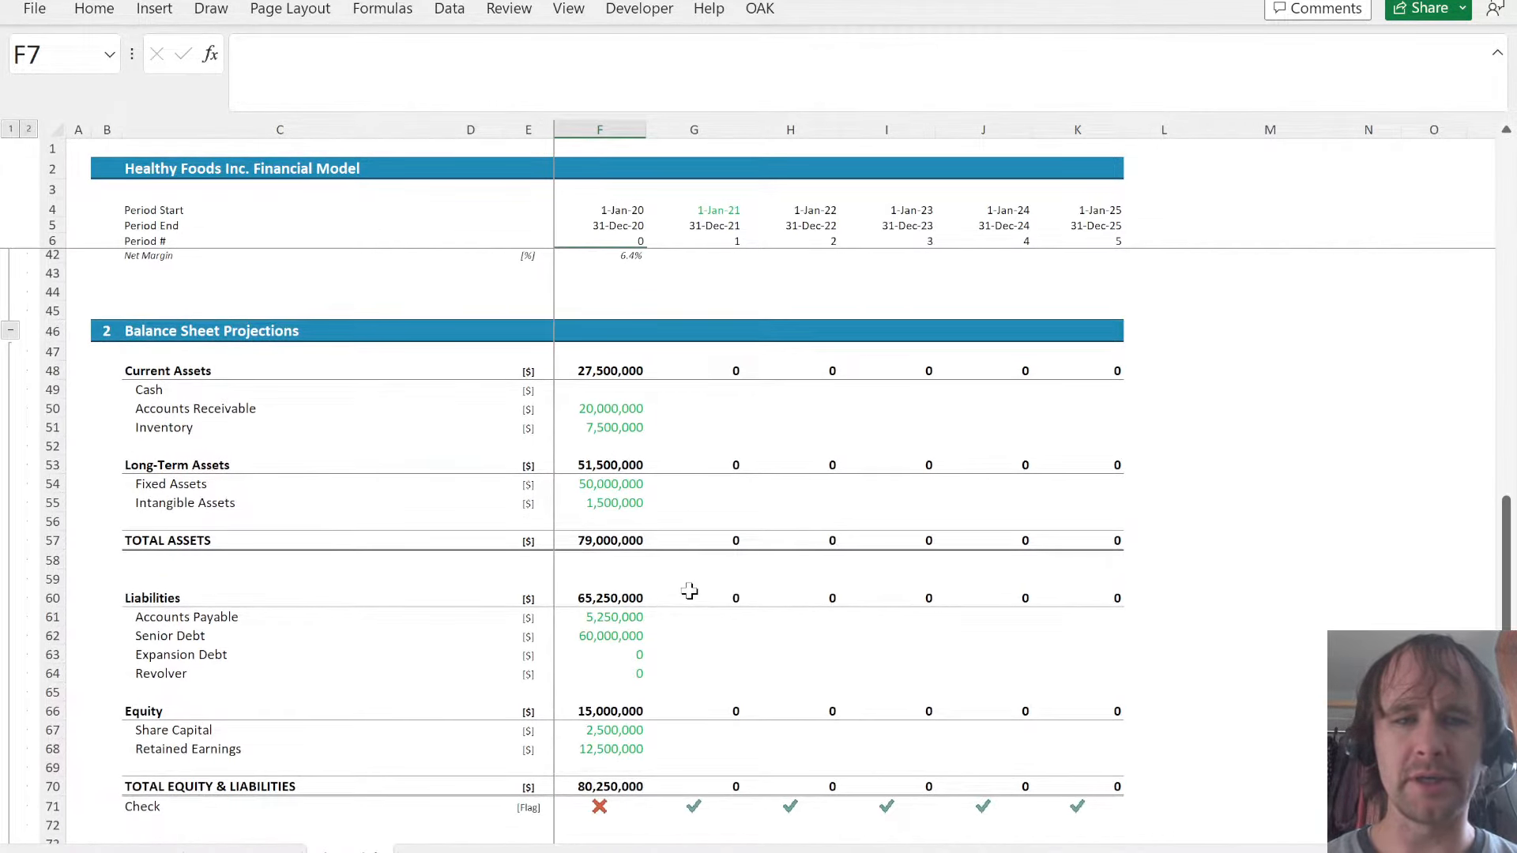
pyautogui.scroll(-4, 689, 592)
pyautogui.scroll(2, 688, 589)
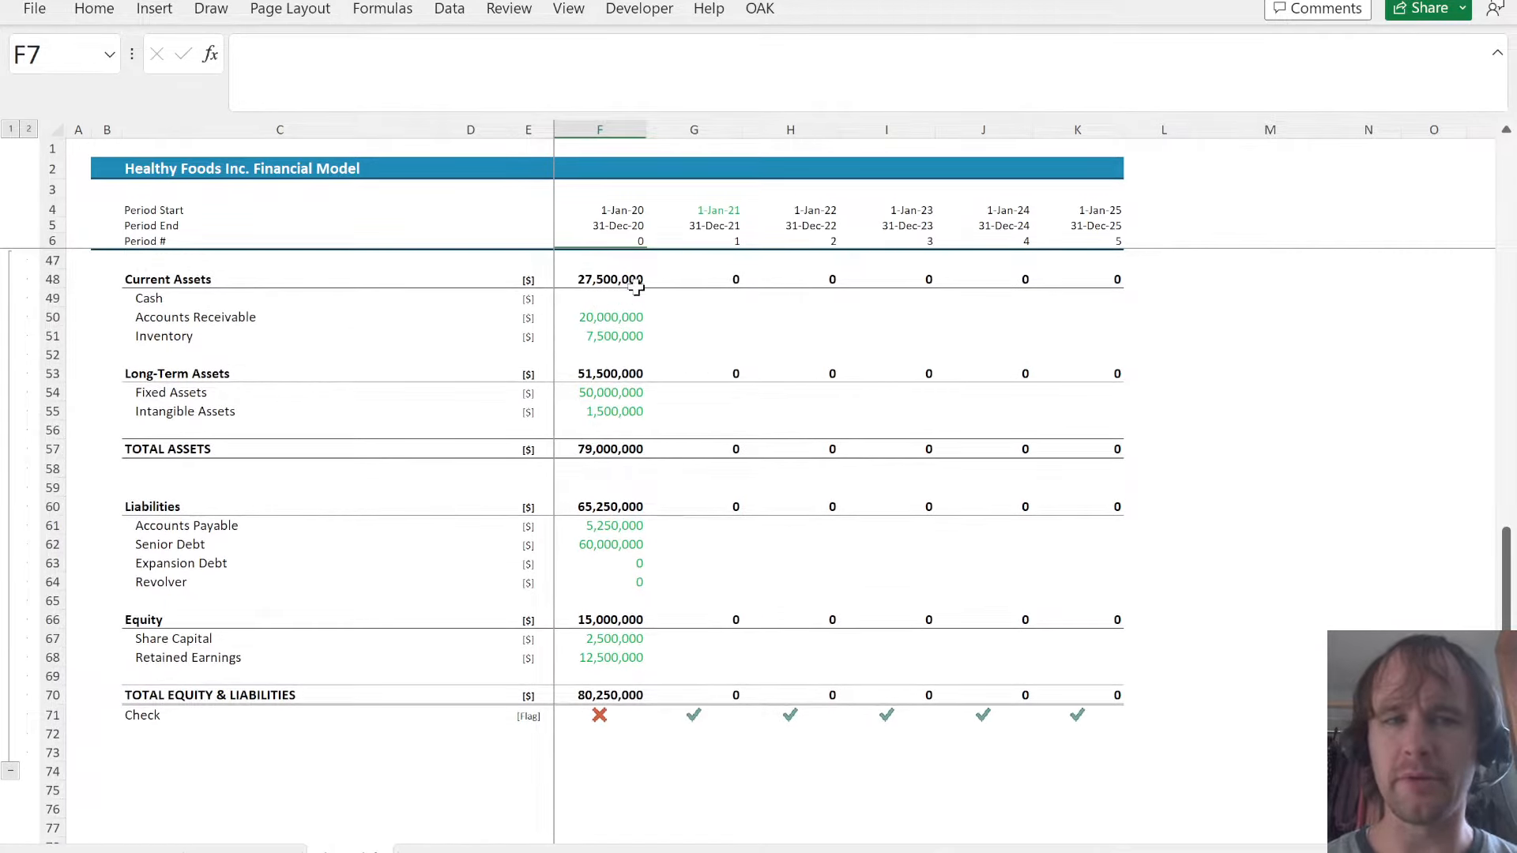
pyautogui.click(609, 302)
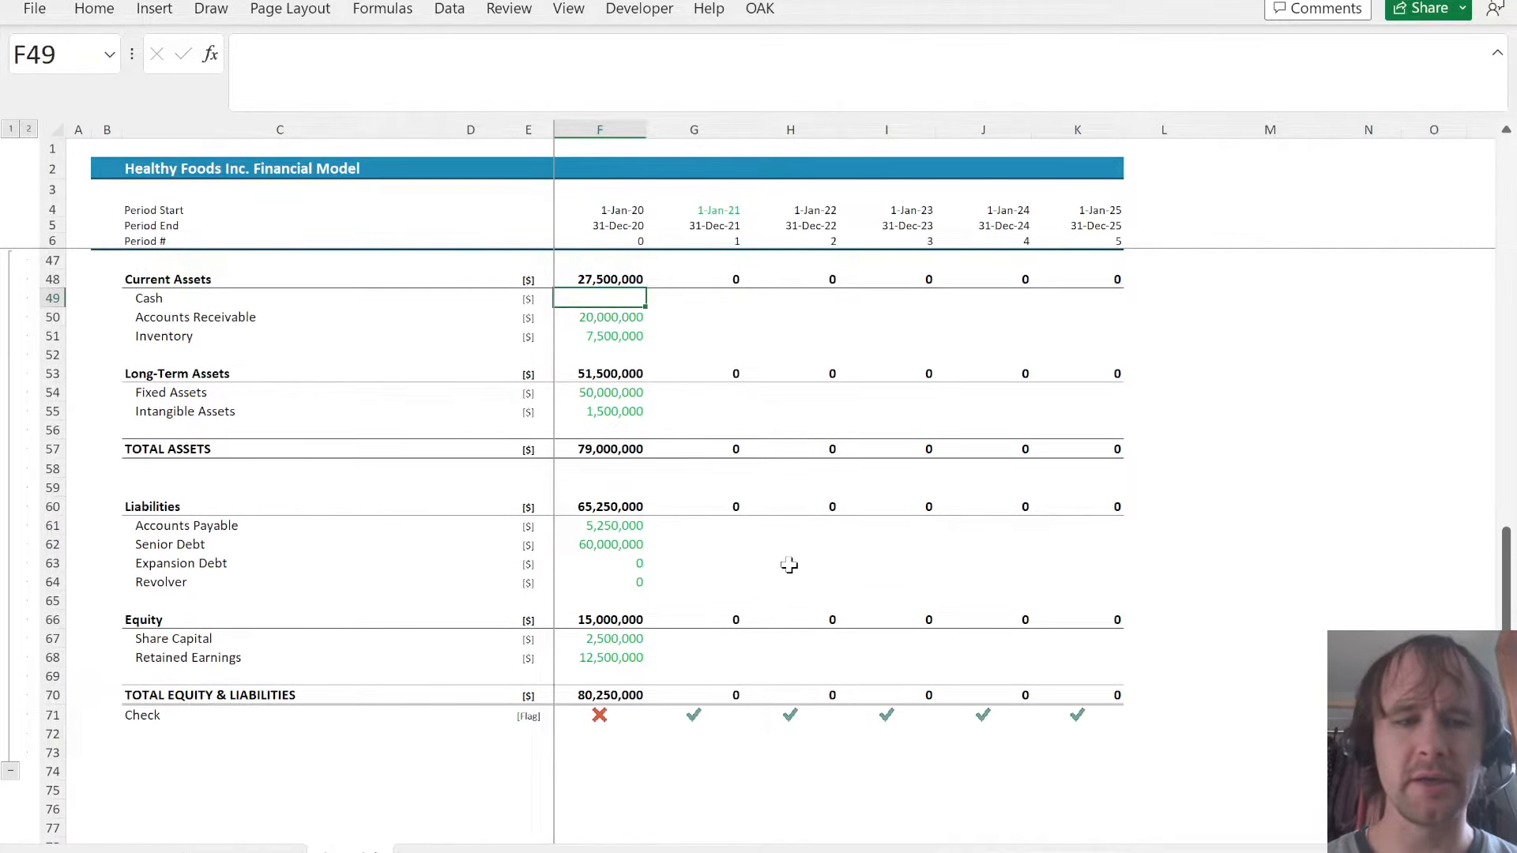
pyautogui.scroll(-4, 789, 565)
pyautogui.scroll(10, 789, 564)
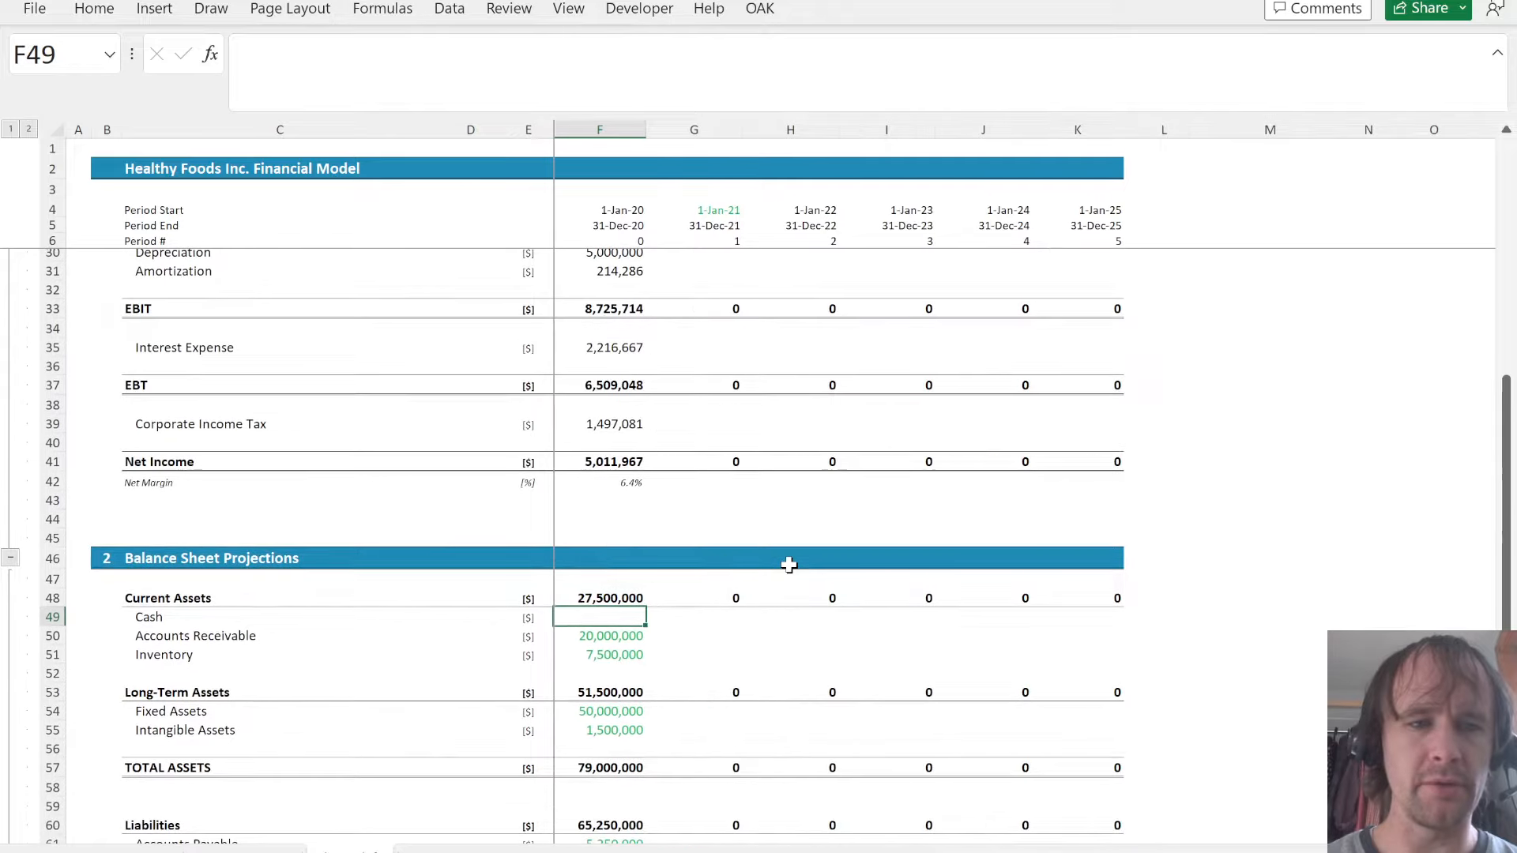
pyautogui.click(101, 561)
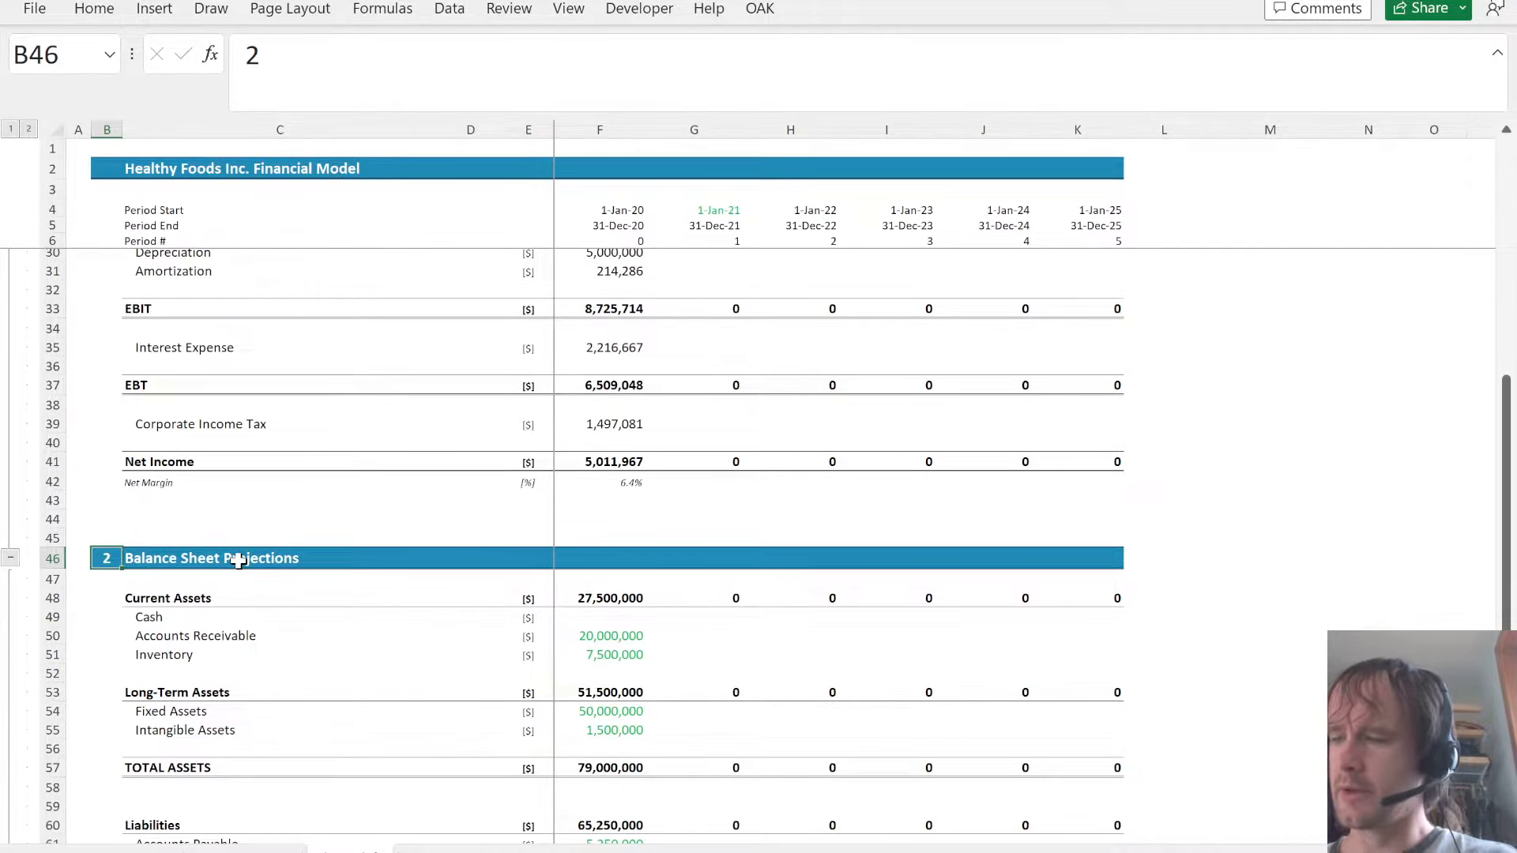
# - On the Assumptions sheet, duplicate the Intangible Assets label, unit and value into row 33 directly below
pyautogui.hotkey('ctrl', 'pageup')
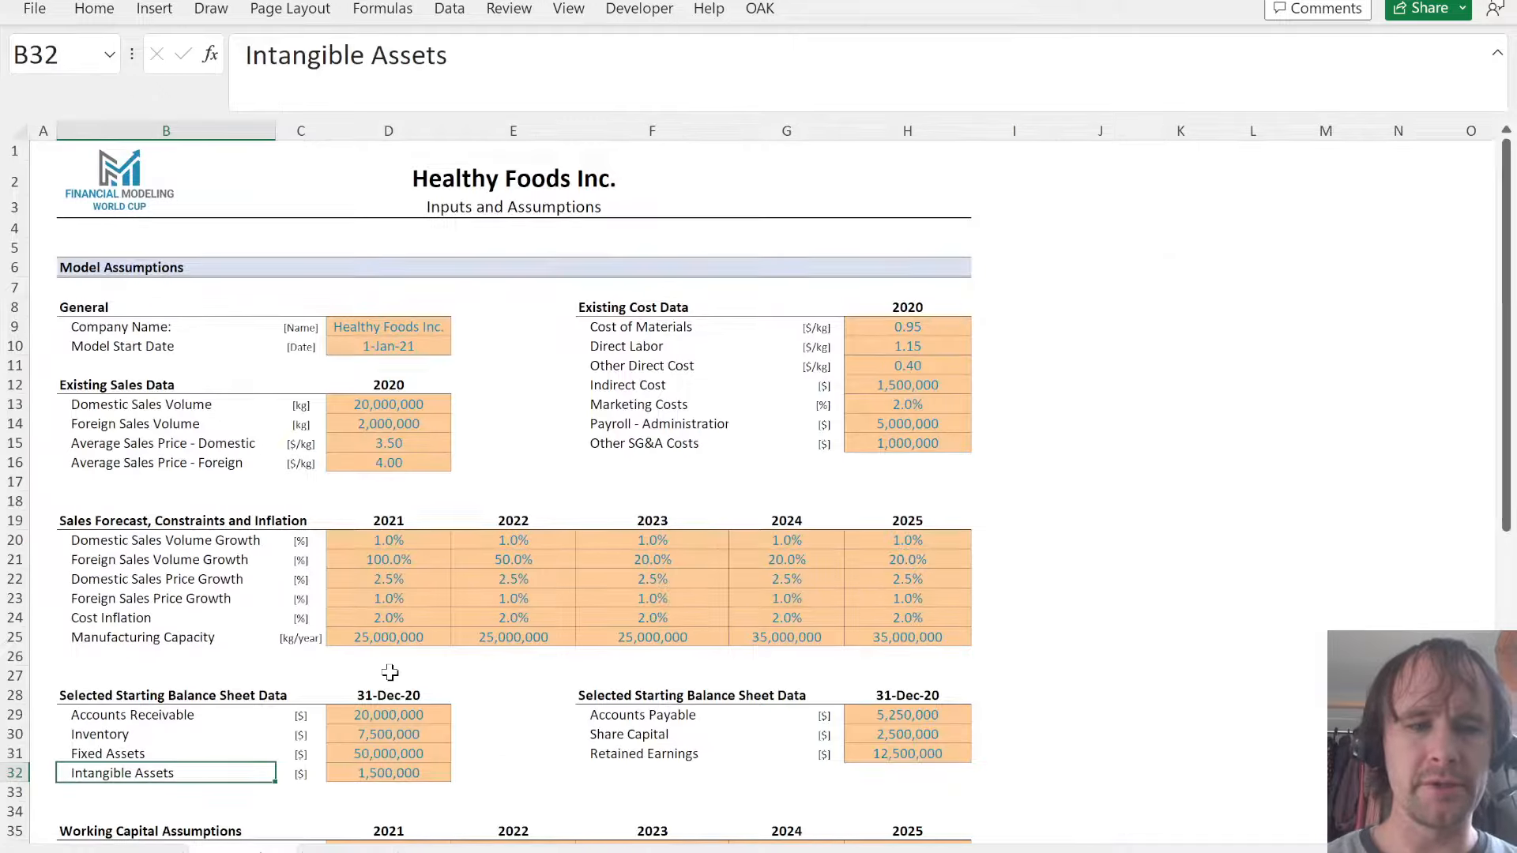
pyautogui.hotkey('ctrl', 'shift', 'Right')
pyautogui.hotkey('shift', 'Down')
pyautogui.hotkey('ctrl', 'd')
pyautogui.press('Down')
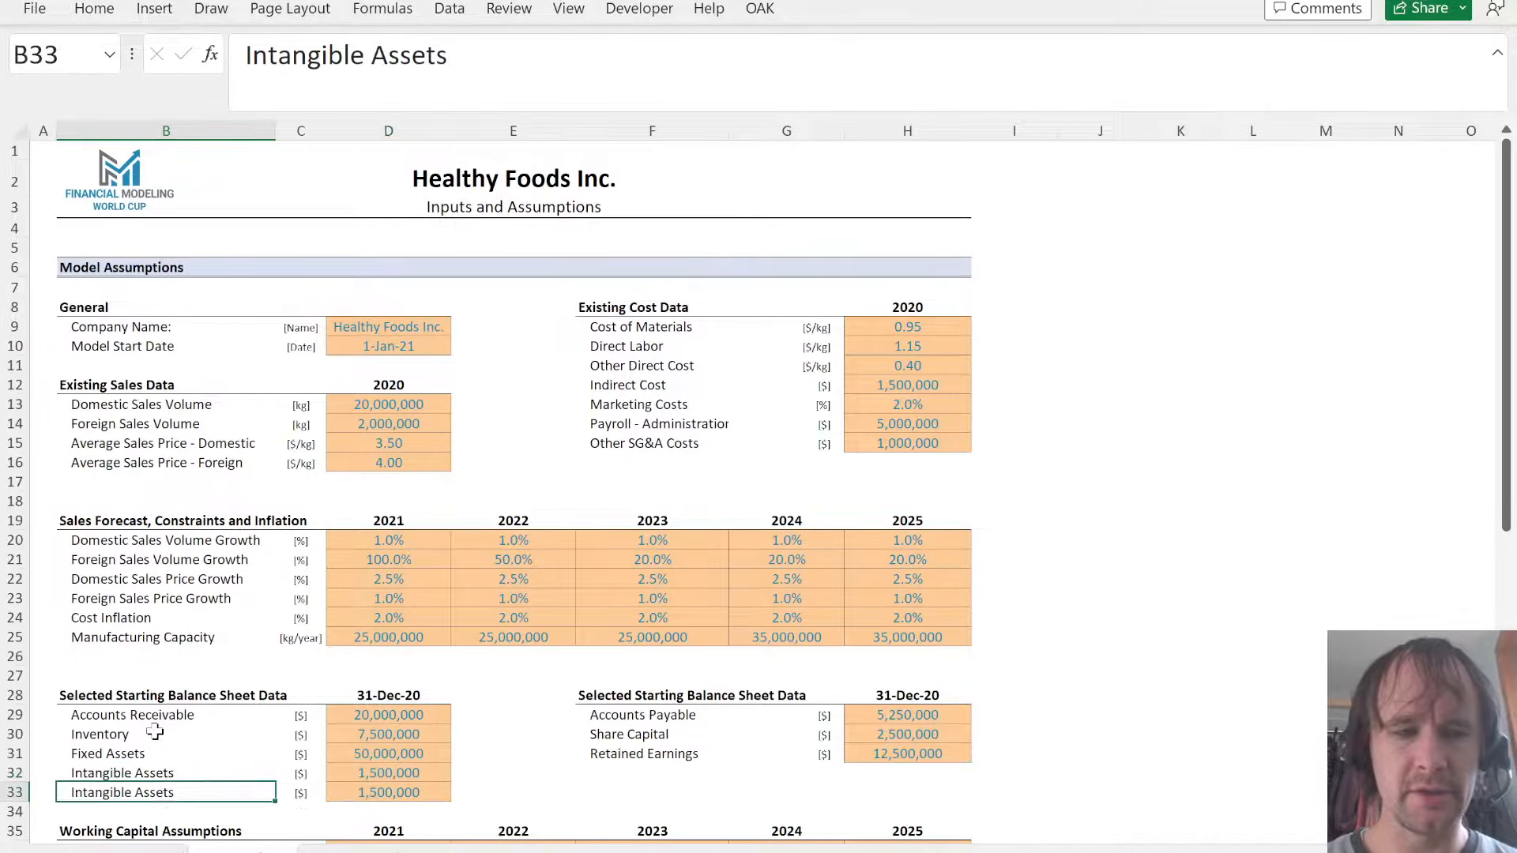
# - Relabel row 33 of the starting balance sheet data as Cash and set its value to 1250000
pyautogui.write('Cash')
pyautogui.press('Tab')
pyautogui.press('Tab')
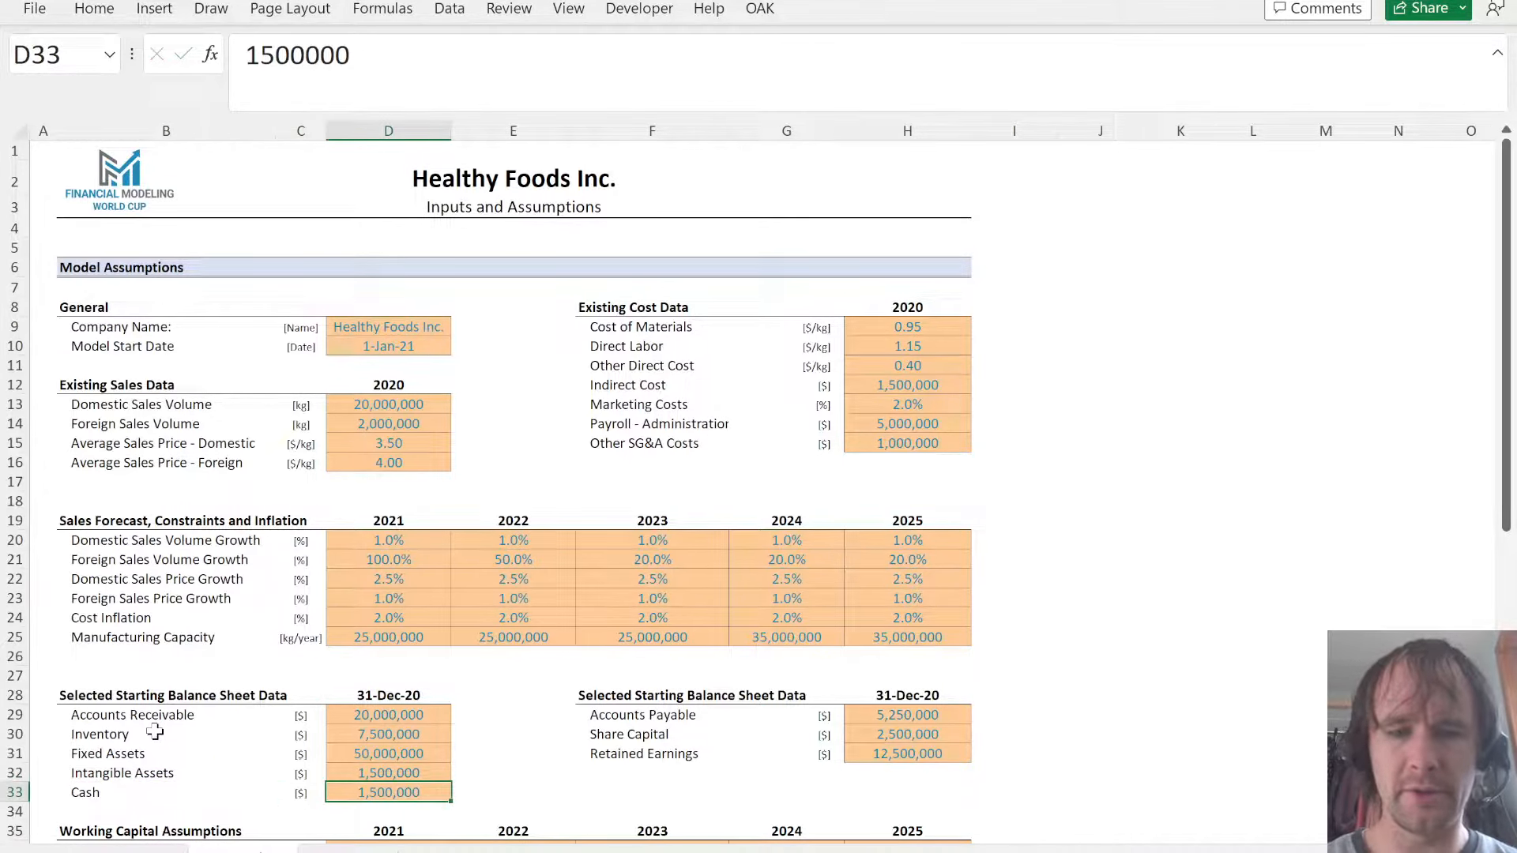
pyautogui.write('1250000')
pyautogui.hotkey('ctrl', 'Return')
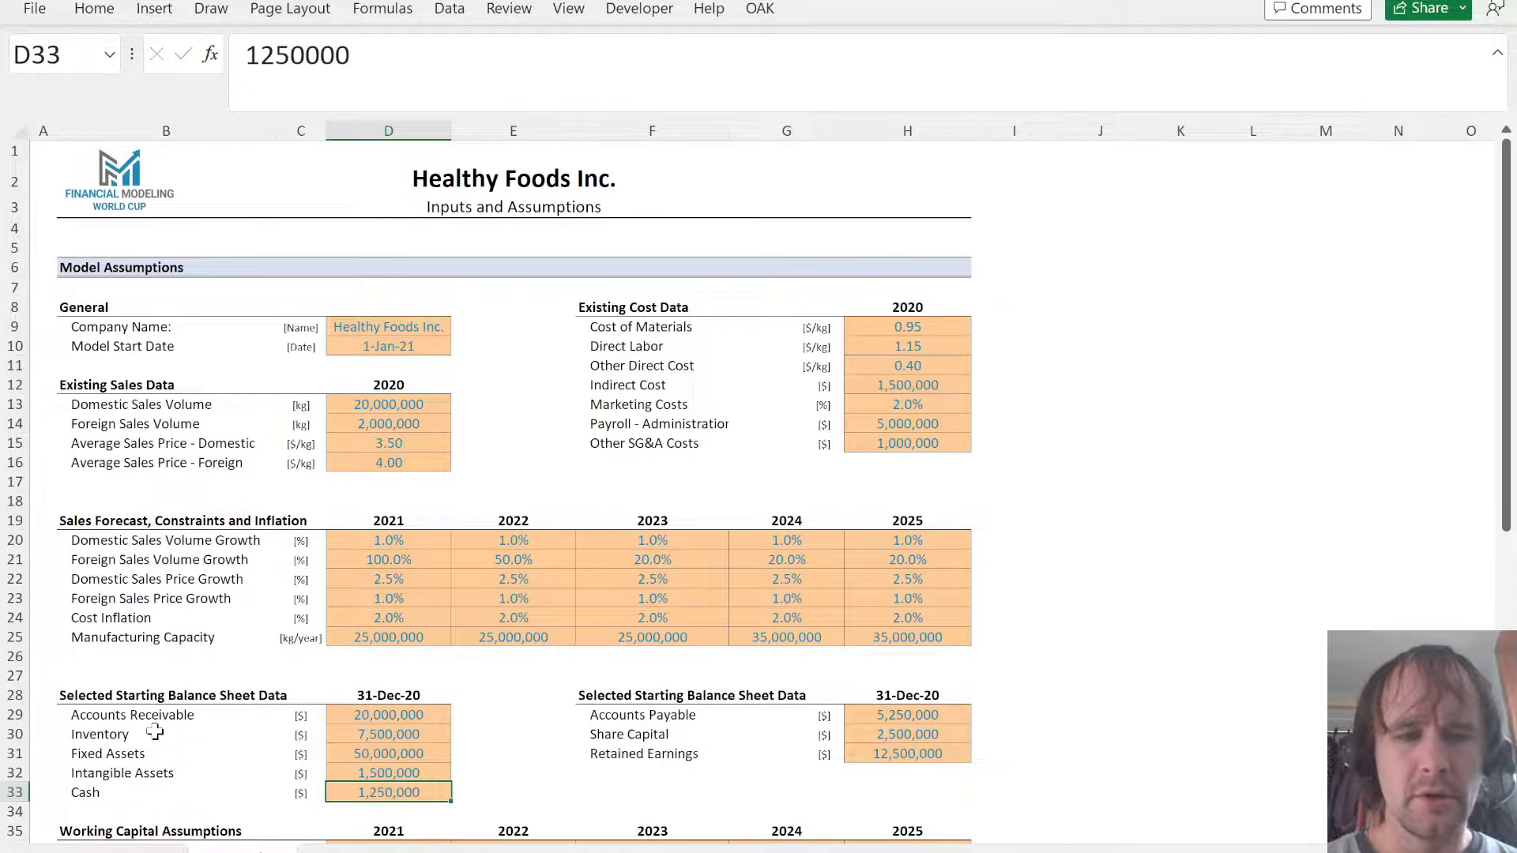
# - In the balance sheet projections, link the 2020 Cash cell F49 to the Cash input in Assumptions!D33
pyautogui.hotkey('ctrl', 'pagedown')
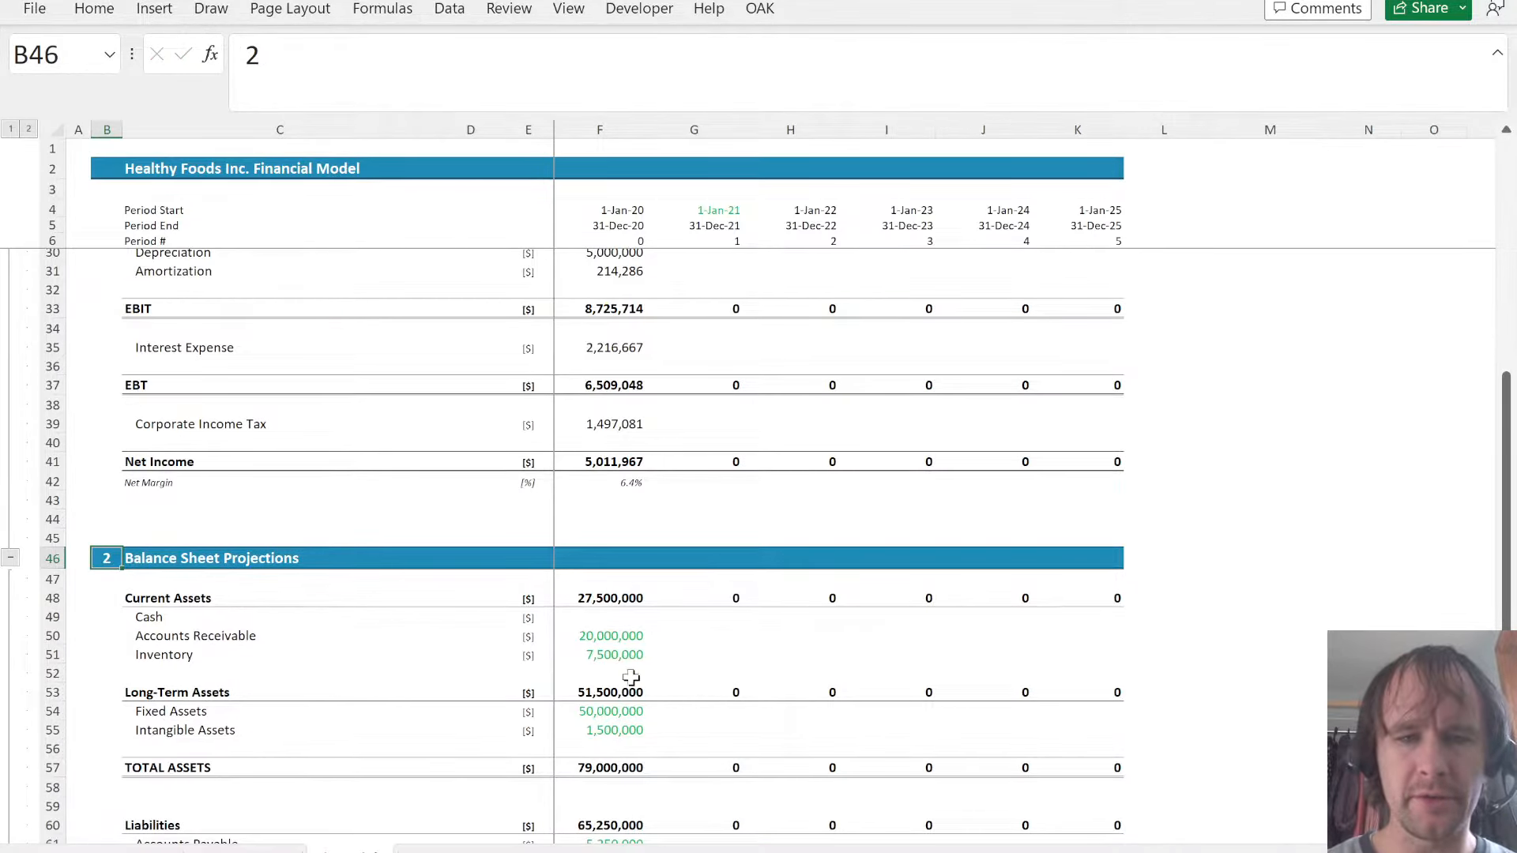
pyautogui.scroll(-6, 630, 677)
pyautogui.scroll(2, 680, 537)
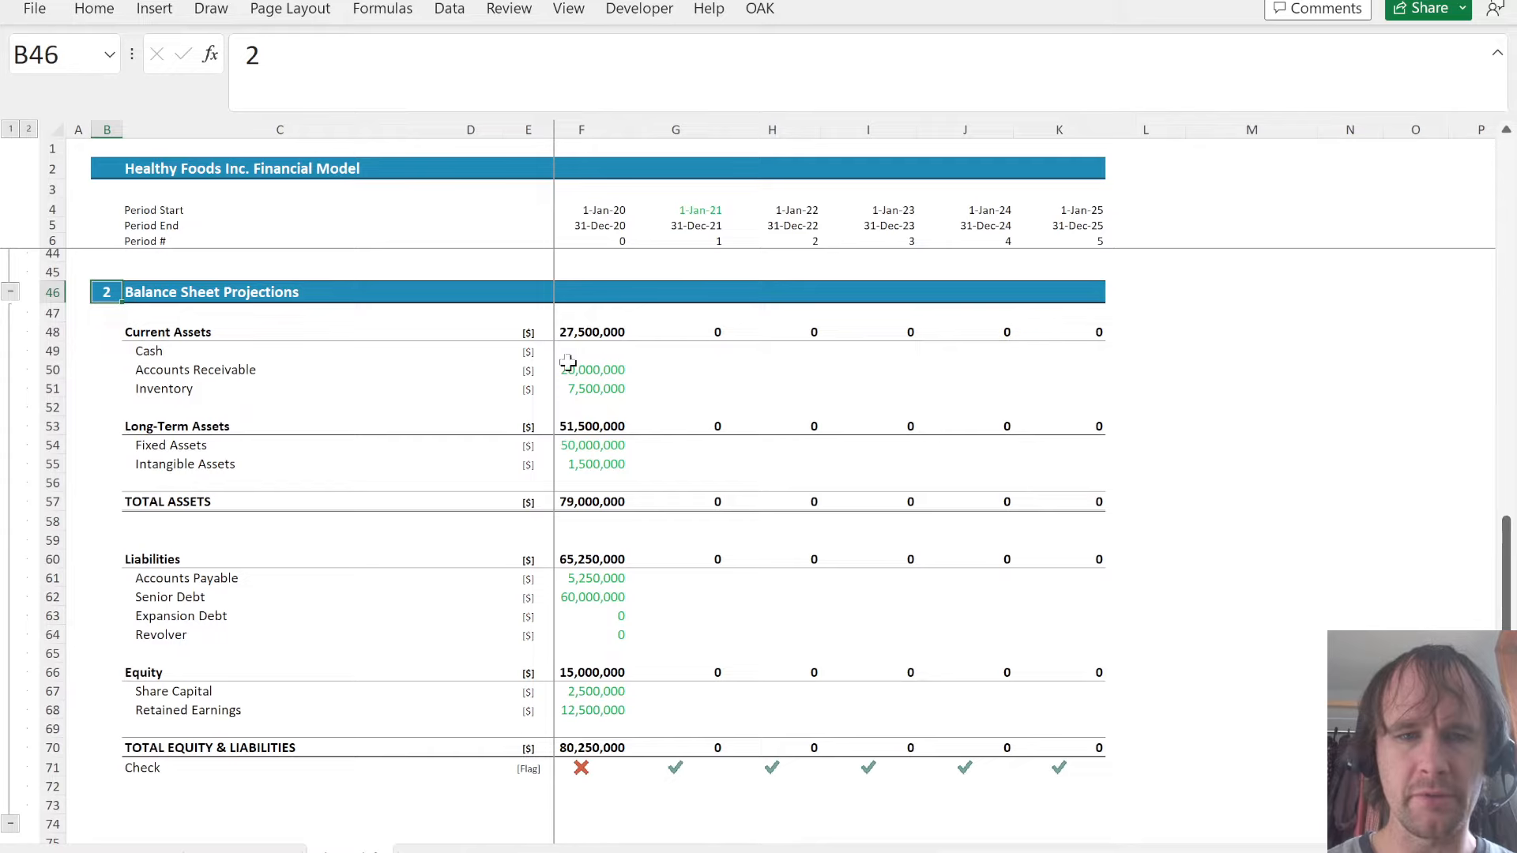
pyautogui.click(585, 353)
pyautogui.write('=')
pyautogui.hotkey('ctrl', 'pageup')
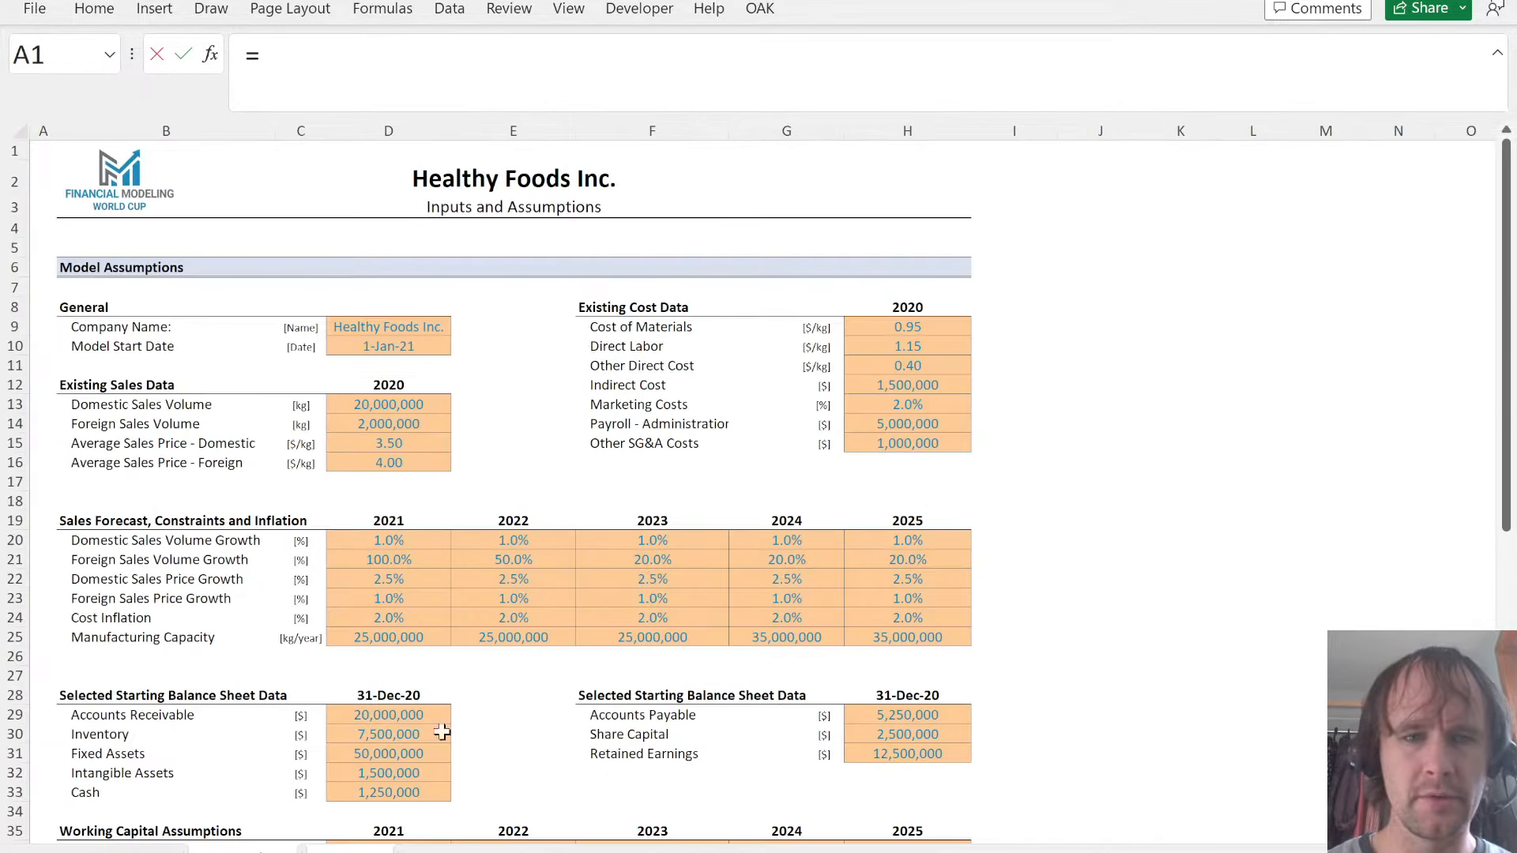
pyautogui.click(425, 789)
pyautogui.press('Return')
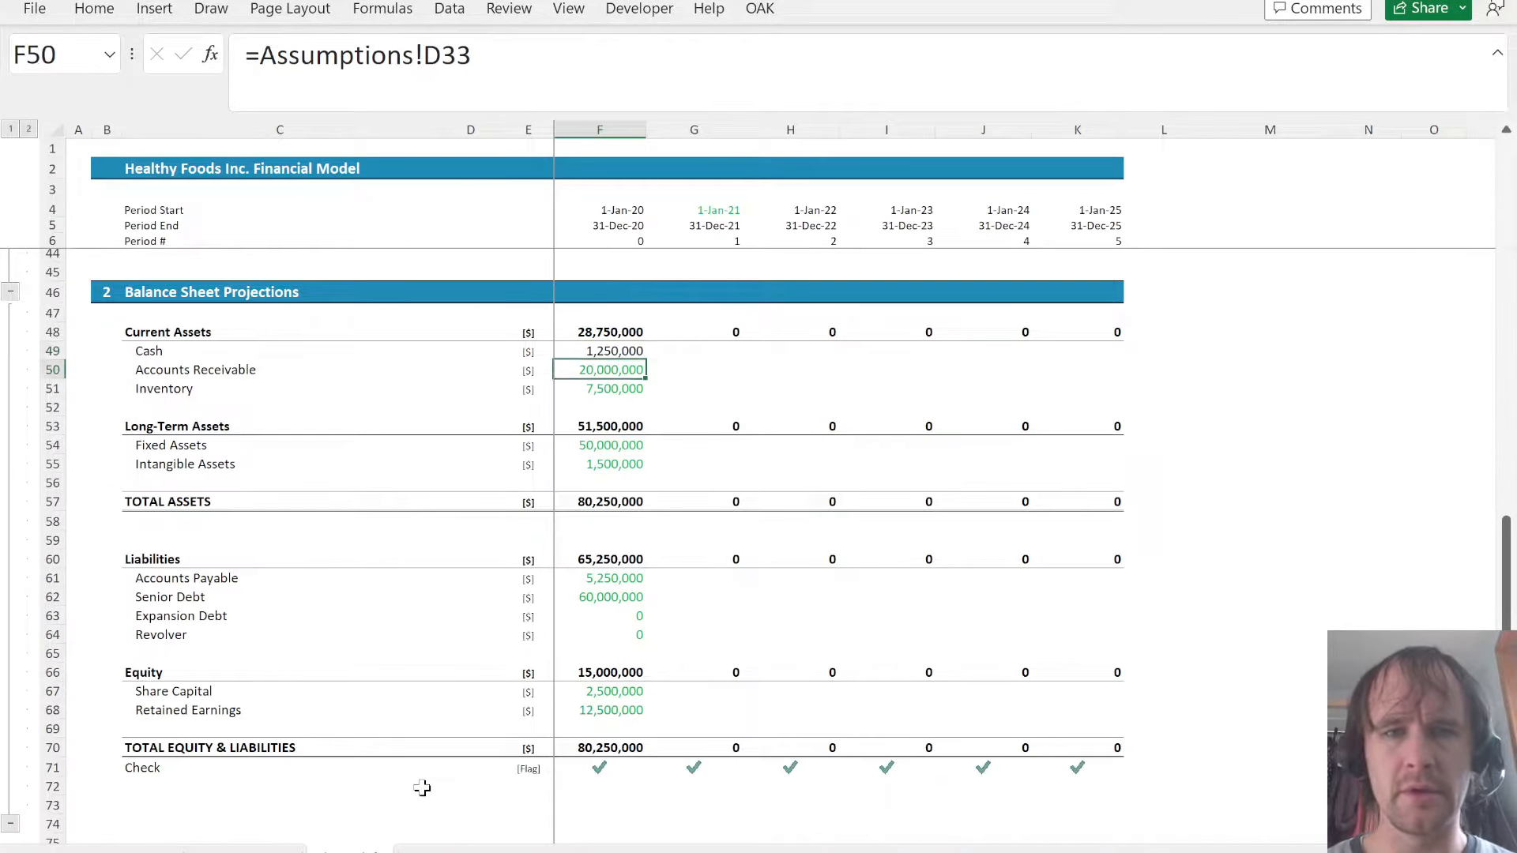
# - Apply the green formatting of the 2020 Accounts Receivable cell to the 2020 Cash cell F49
pyautogui.press('Up')
pyautogui.hotkey('alt', 'e')
pyautogui.press('s')
pyautogui.press('t')
pyautogui.press('Return')
# - Fill the Cash, Accounts Receivable and Inventory cells G49:K51 with a prior-year reference, starting with =F49
pyautogui.press('Right')
pyautogui.hotkey('shift', 'Right')
pyautogui.hotkey('shift', 'Down')
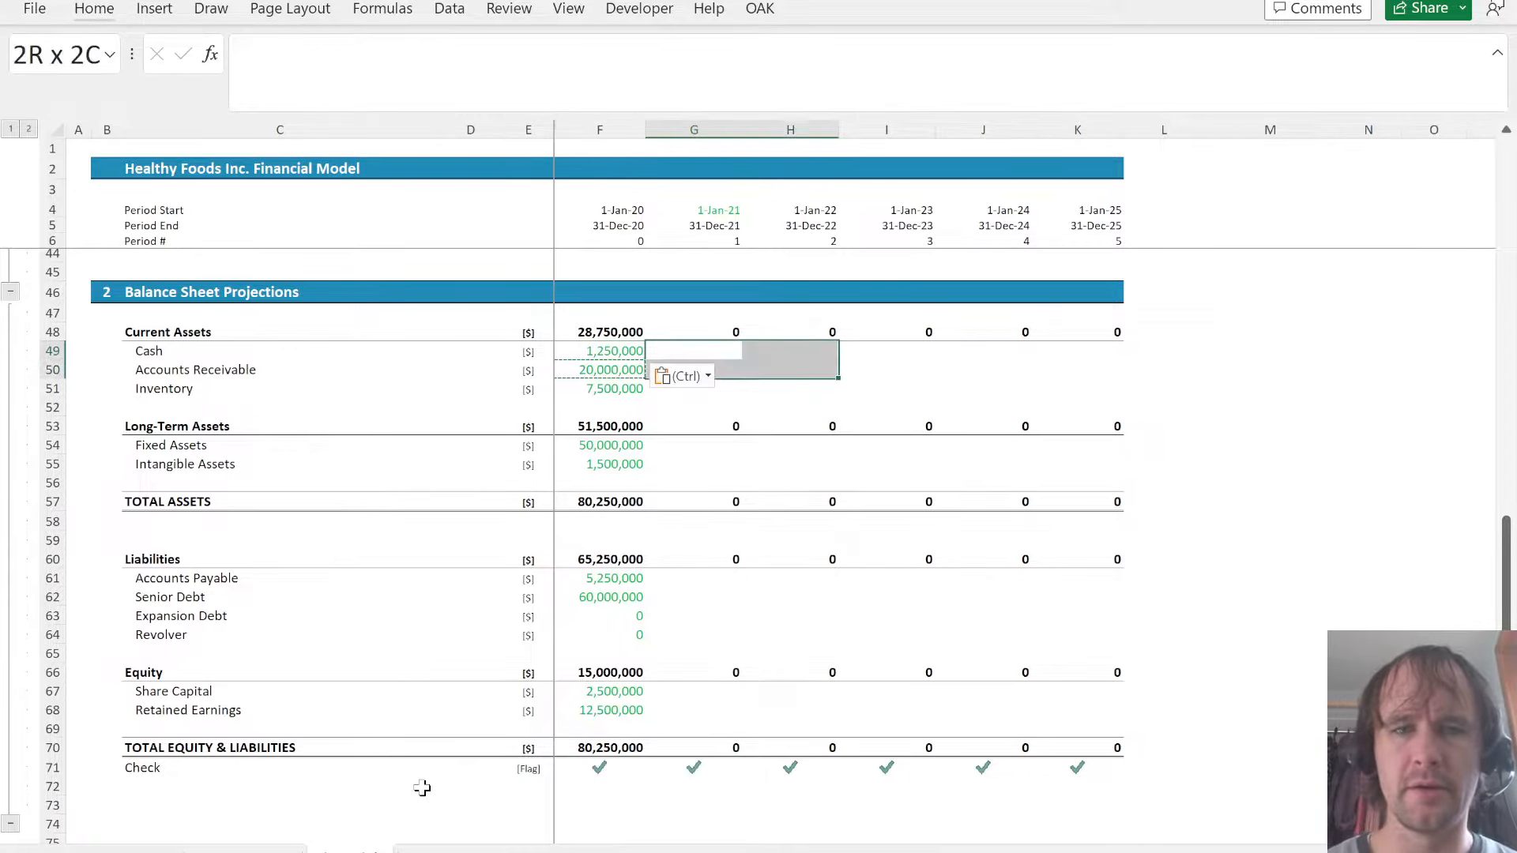
pyautogui.hotkey('shift', 'Down')
pyautogui.hotkey('shift', 'Right')
pyautogui.hotkey('shift', 'Right')
pyautogui.hotkey('shift', 'Right')
pyautogui.write('=')
pyautogui.press('Left')
pyautogui.hotkey('ctrl', 'Return')
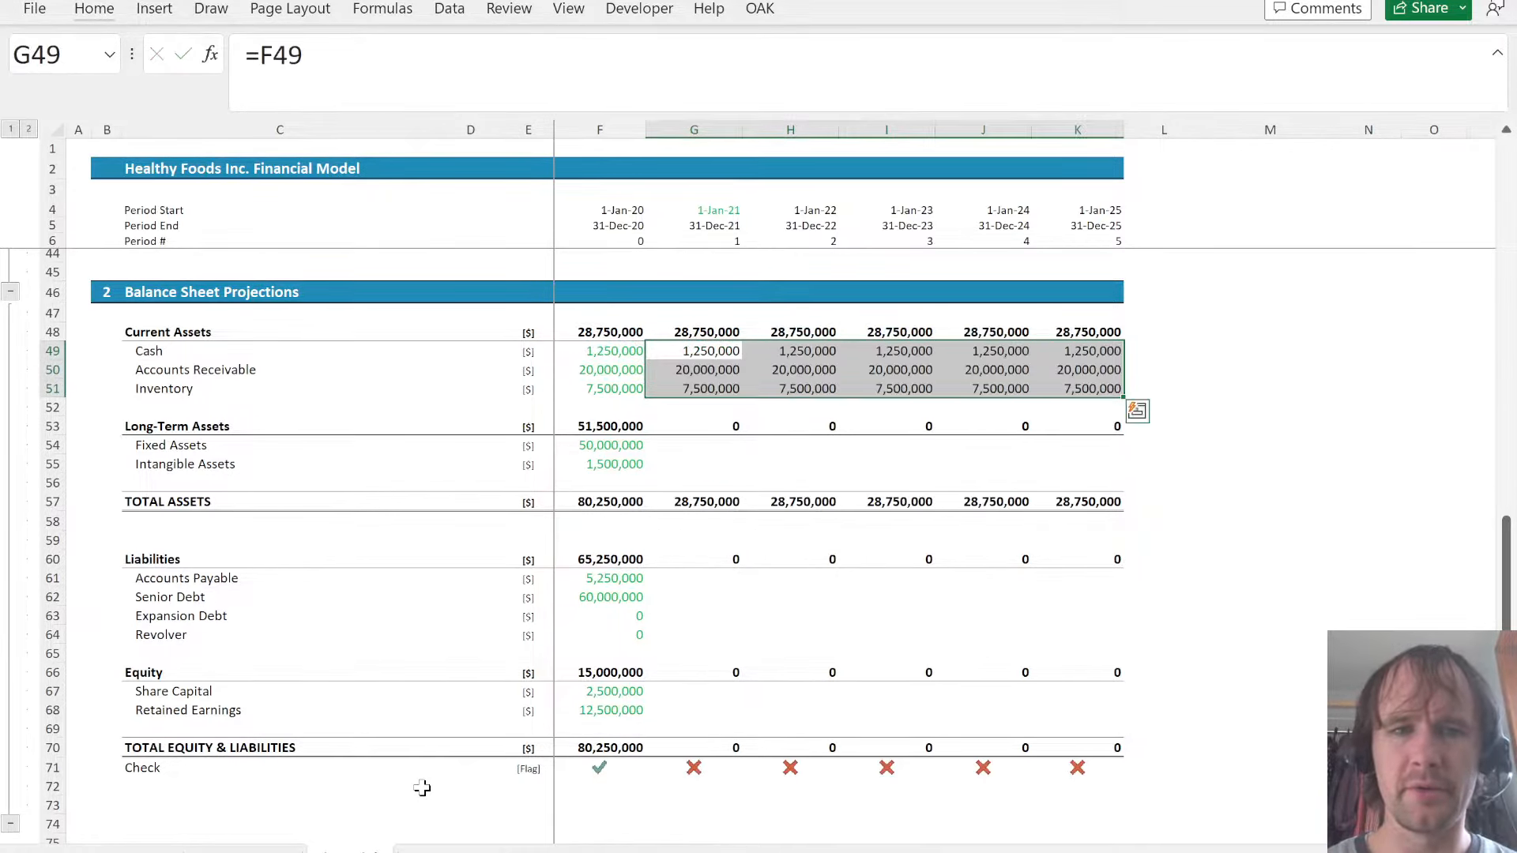
# - Fill the Fixed Assets and Intangible Assets cells G54:K55 with a prior-year reference, starting with =F54
pyautogui.press('Down')
pyautogui.press('Down')
pyautogui.press('Down')
pyautogui.press('Down')
pyautogui.press('Down')
pyautogui.hotkey('shift', 'Down')
pyautogui.hotkey('shift', 'Right')
pyautogui.hotkey('shift', 'Right')
pyautogui.hotkey('shift', 'Right')
pyautogui.hotkey('shift', 'Right')
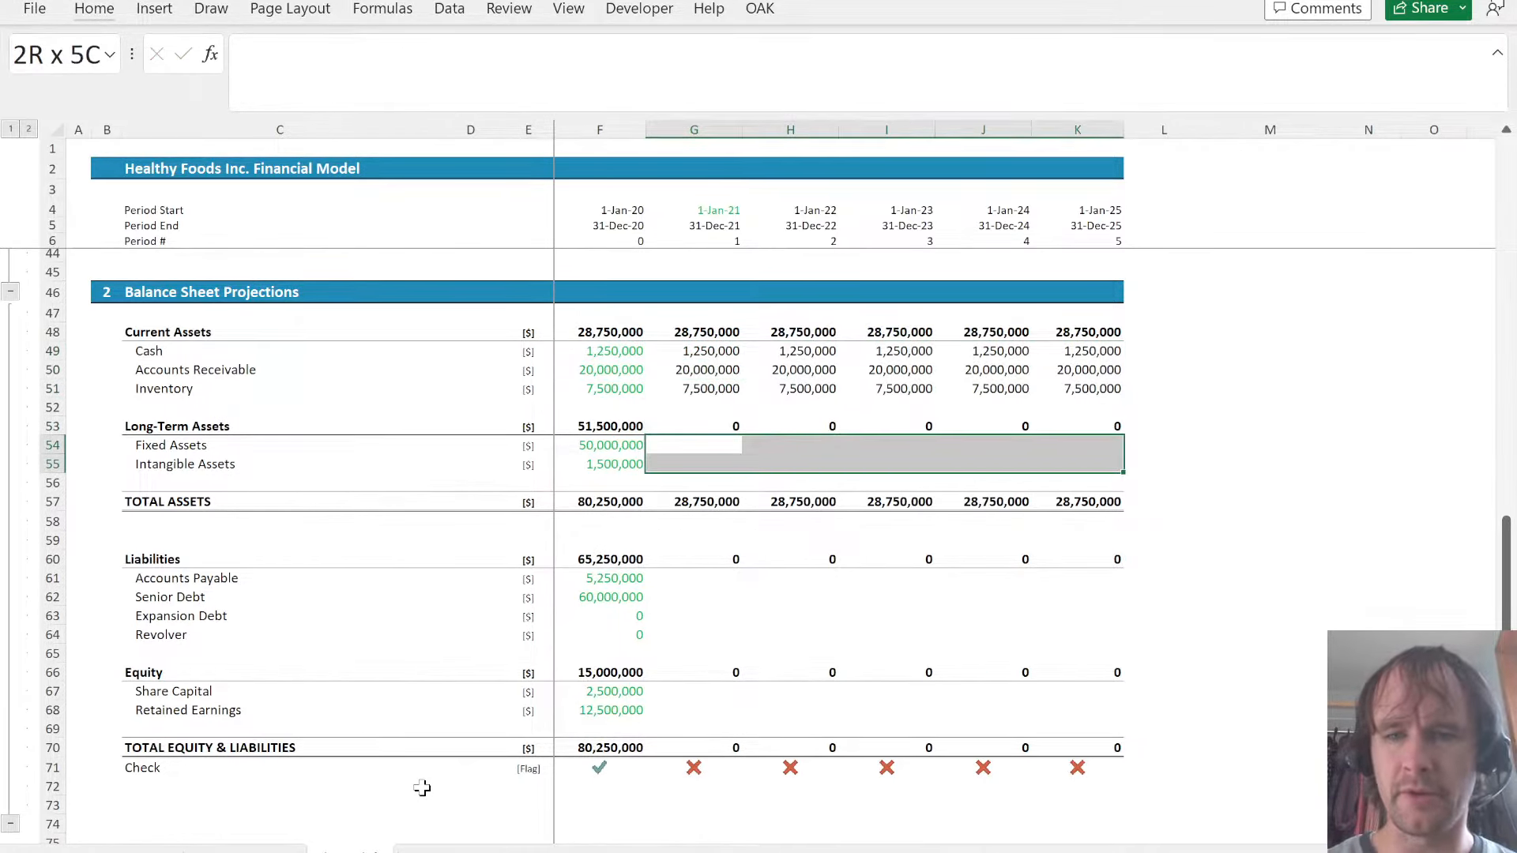
pyautogui.write('=')
pyautogui.press('Left')
pyautogui.hotkey('ctrl', 'Return')
# - Fill the four liability lines in G61:K64 with a prior-year reference, starting with =F61
pyautogui.press('Down')
pyautogui.press('Down')
pyautogui.press('Down')
pyautogui.press('Down')
pyautogui.press('Down')
pyautogui.press('Down')
pyautogui.press('Down')
pyautogui.hotkey('shift', 'Down')
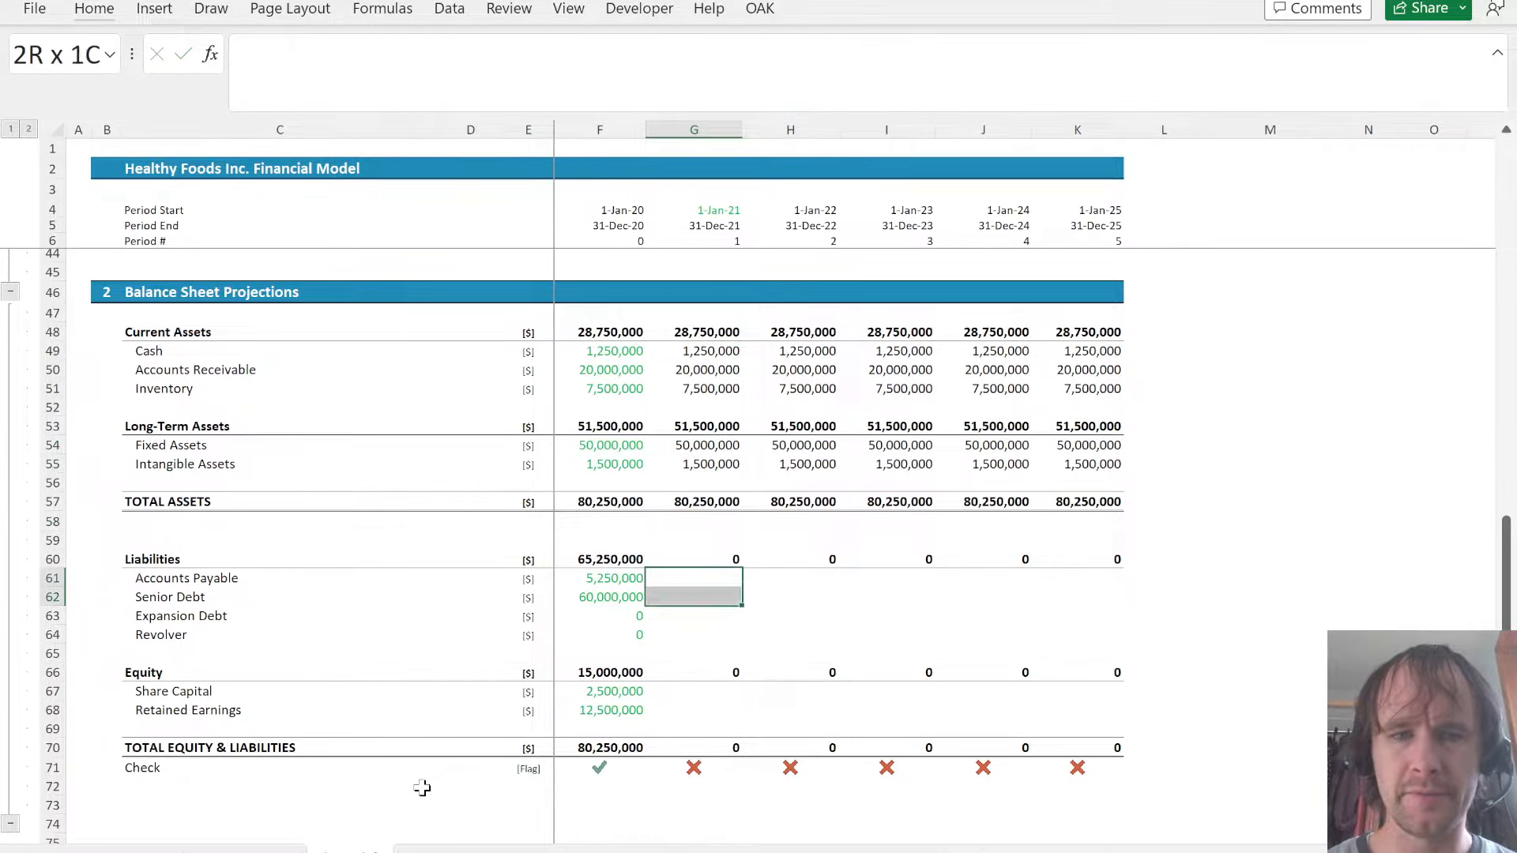
pyautogui.hotkey('shift', 'Right')
pyautogui.hotkey('shift', 'Right')
pyautogui.hotkey('shift', 'Right')
pyautogui.hotkey('shift', 'Right')
pyautogui.hotkey('shift', 'Down')
# - Fill Share Capital and Retained Earnings in G67:K68 with a prior-year reference, then select the 2021 Check cell
pyautogui.hotkey('shift', 'Down')
pyautogui.write('=')
pyautogui.press('Left')
pyautogui.hotkey('ctrl', 'Return')
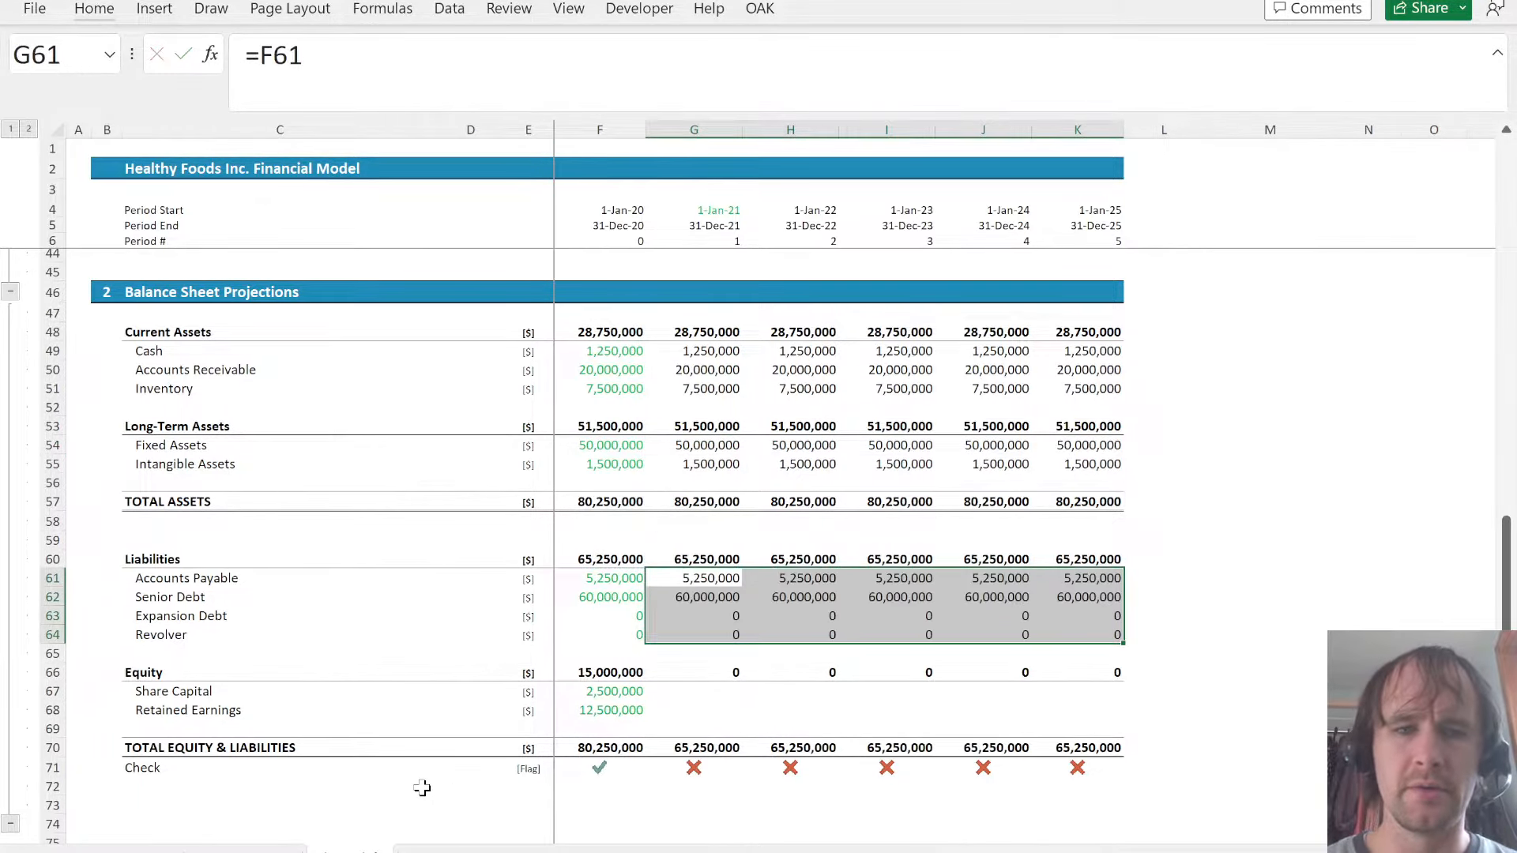
pyautogui.press('Down')
pyautogui.press('Down')
pyautogui.press('Down')
pyautogui.press('Down')
pyautogui.press('Down')
pyautogui.press('Down')
pyautogui.hotkey('shift', 'Down')
pyautogui.hotkey('shift', 'Right')
pyautogui.hotkey('shift', 'Right')
pyautogui.hotkey('shift', 'Right')
pyautogui.hotkey('shift', 'Right')
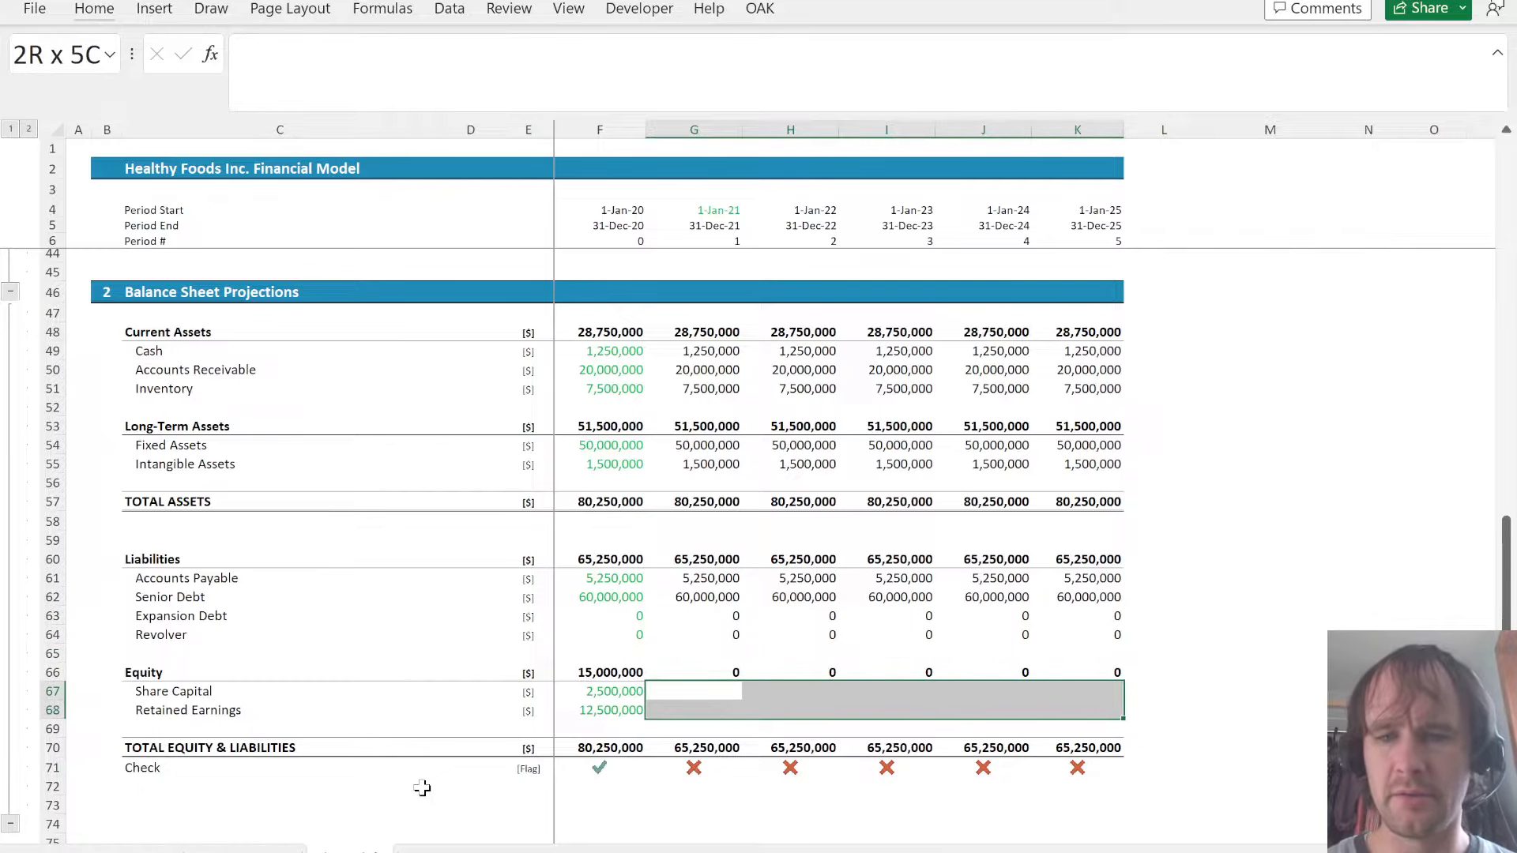
pyautogui.write('=')
pyautogui.press('Left')
pyautogui.hotkey('ctrl', 'Return')
pyautogui.press('Down')
# - Copy the P&L Projections section header row to row 74, below the balance sheet
pyautogui.press('Down')
pyautogui.press('Down')
pyautogui.press('Down')
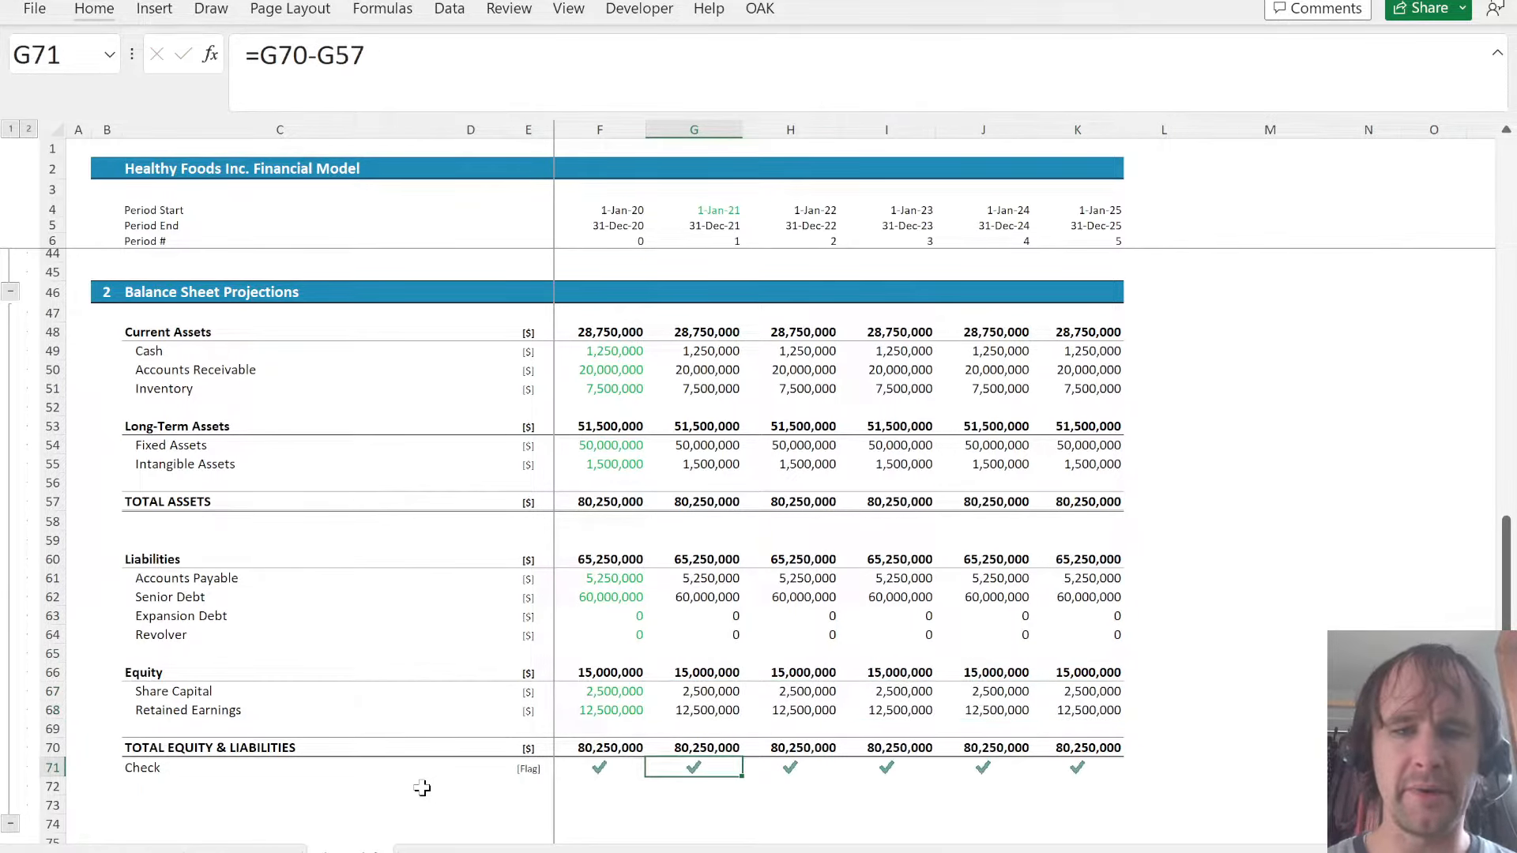
pyautogui.press('Down')
pyautogui.press('Down')
pyautogui.press('Left')
pyautogui.press('Home')
pyautogui.scroll(5, 715, 562)
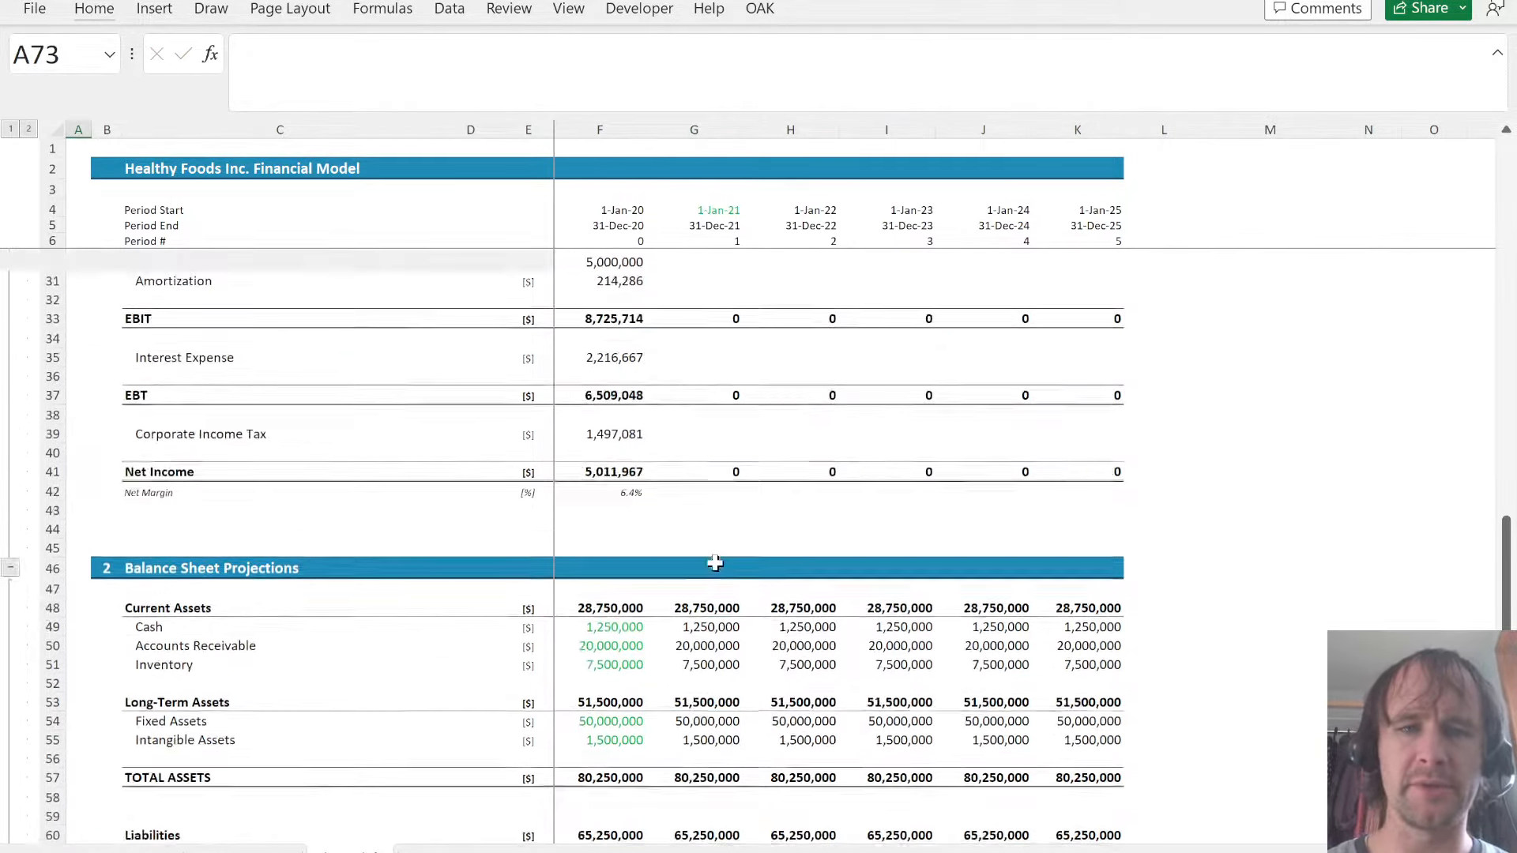
pyautogui.scroll(8, 715, 562)
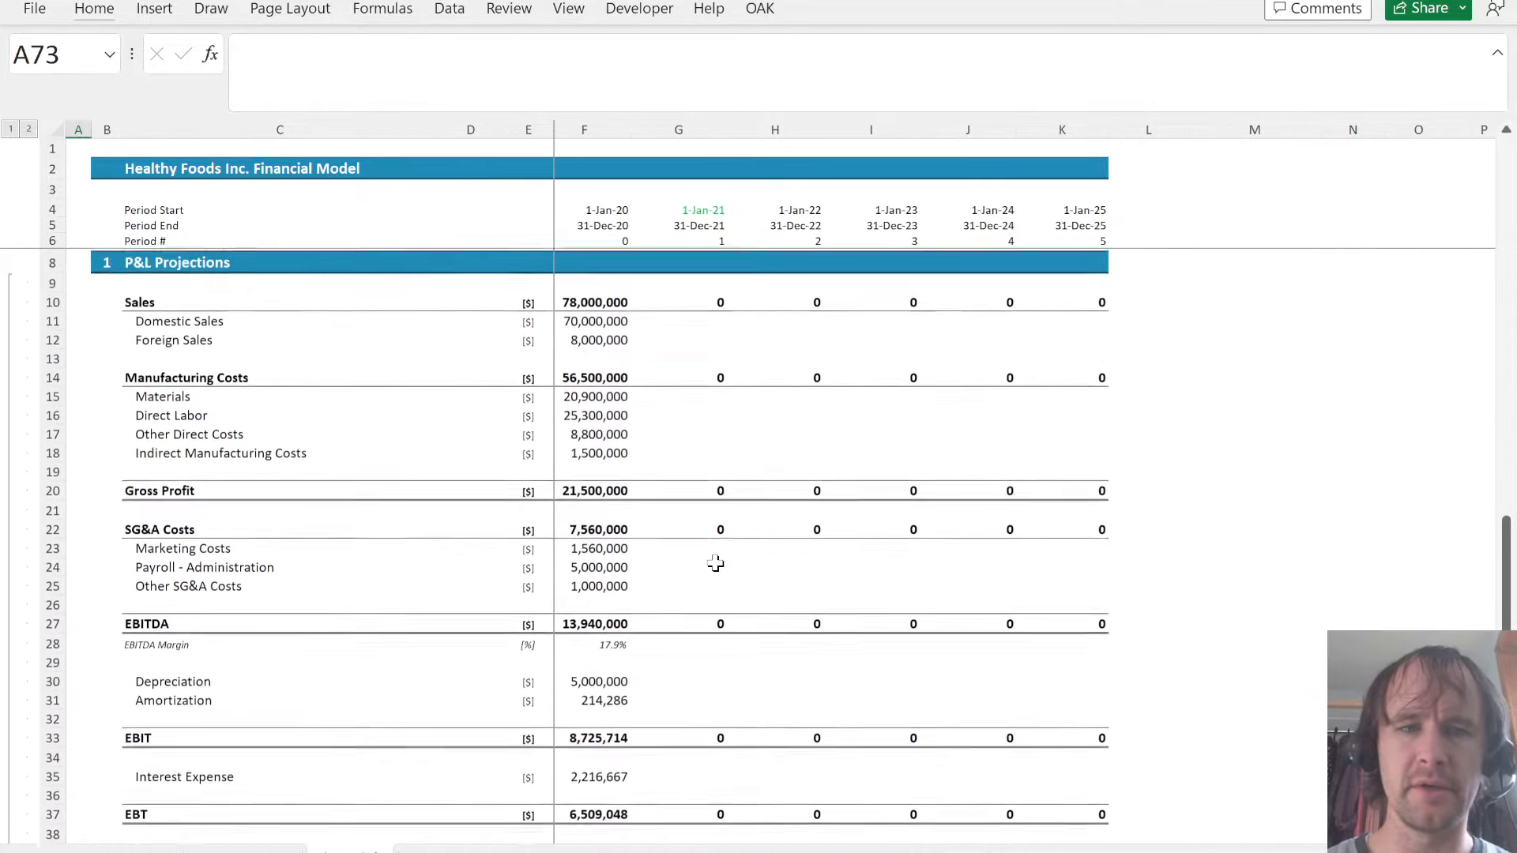
pyautogui.scroll(1, 715, 563)
pyautogui.click(273, 393)
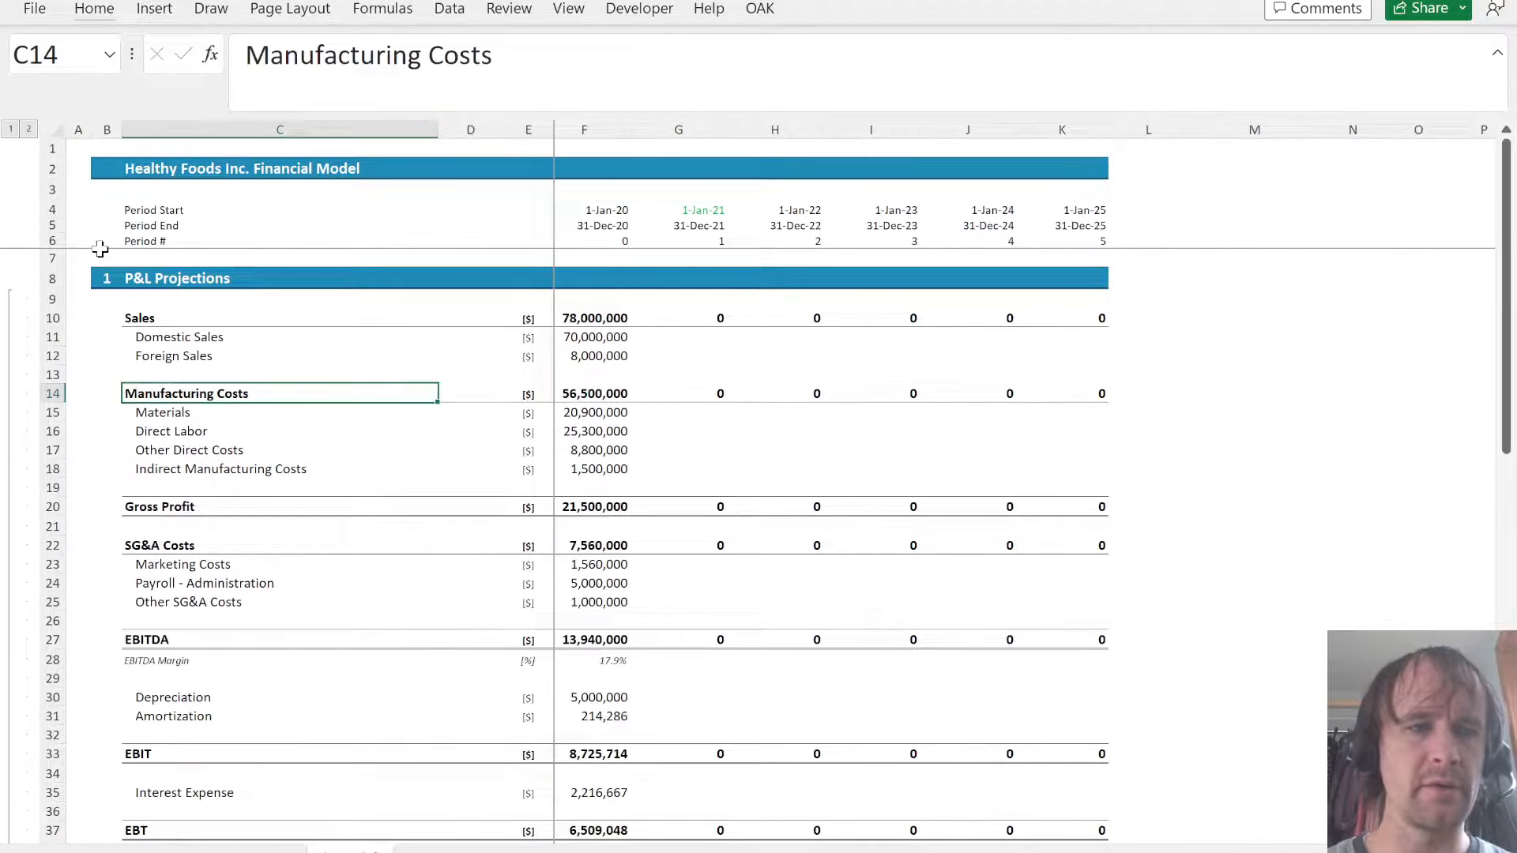
pyautogui.click(116, 281)
pyautogui.scroll(-16, 166, 418)
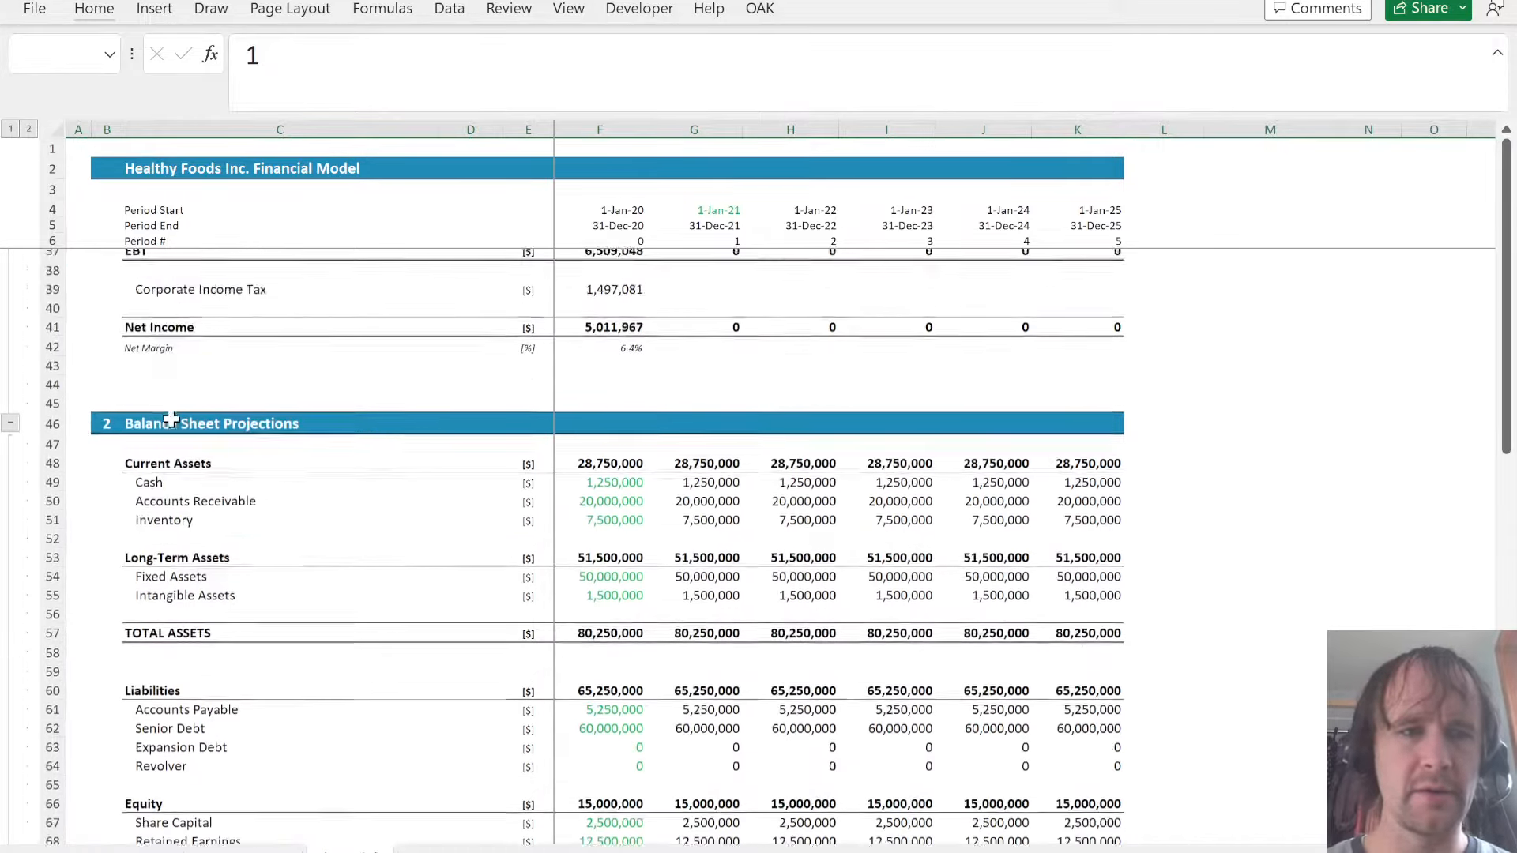
pyautogui.click(120, 614)
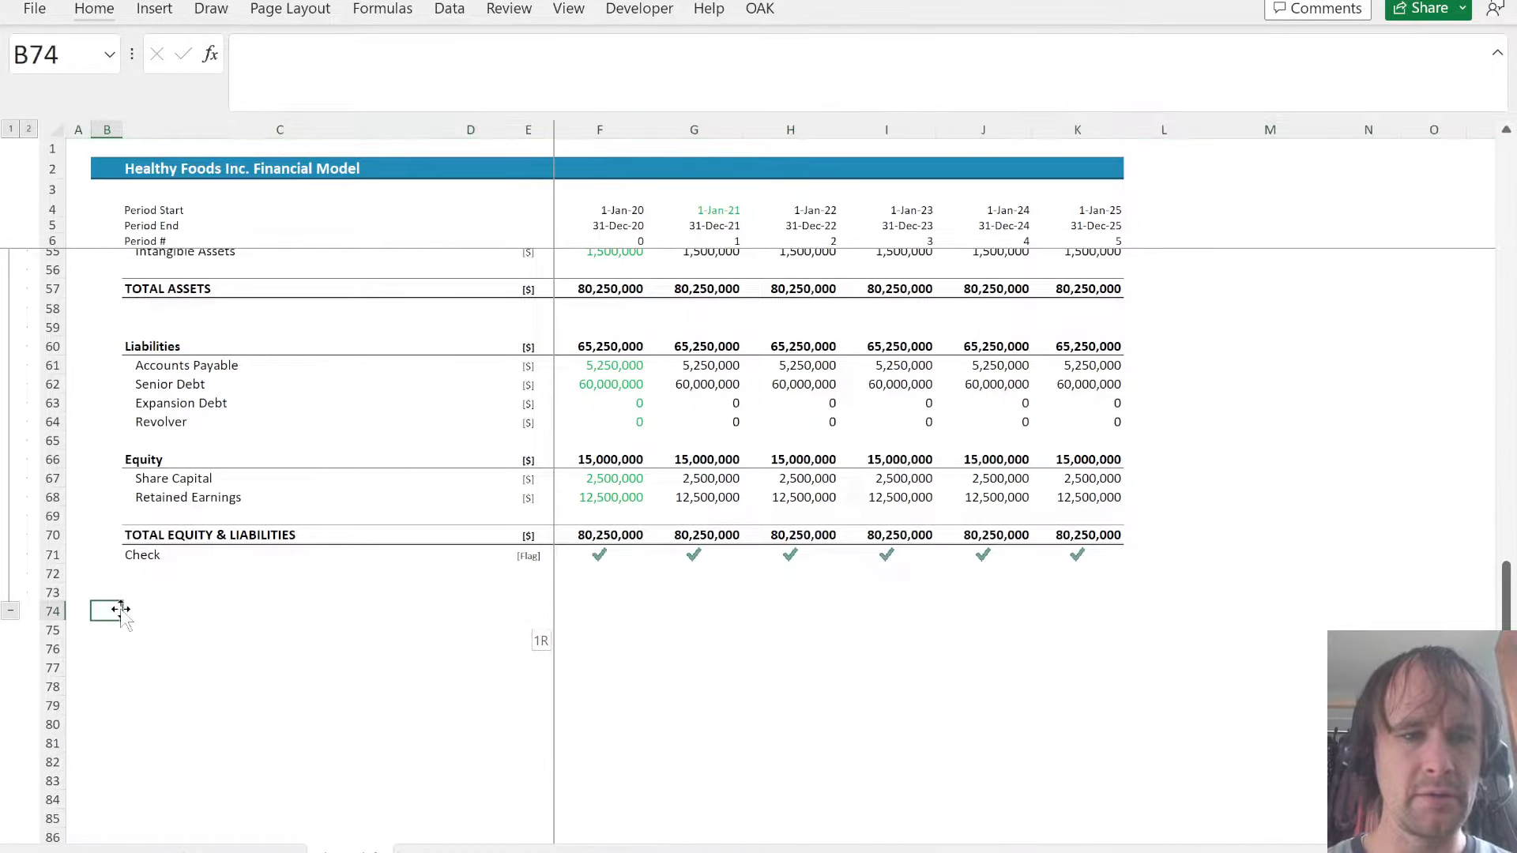
pyautogui.write('P&L Projections')
# - Renumber the copied header in row 74 as section 3 and retitle it Cash flow
pyautogui.click(112, 612)
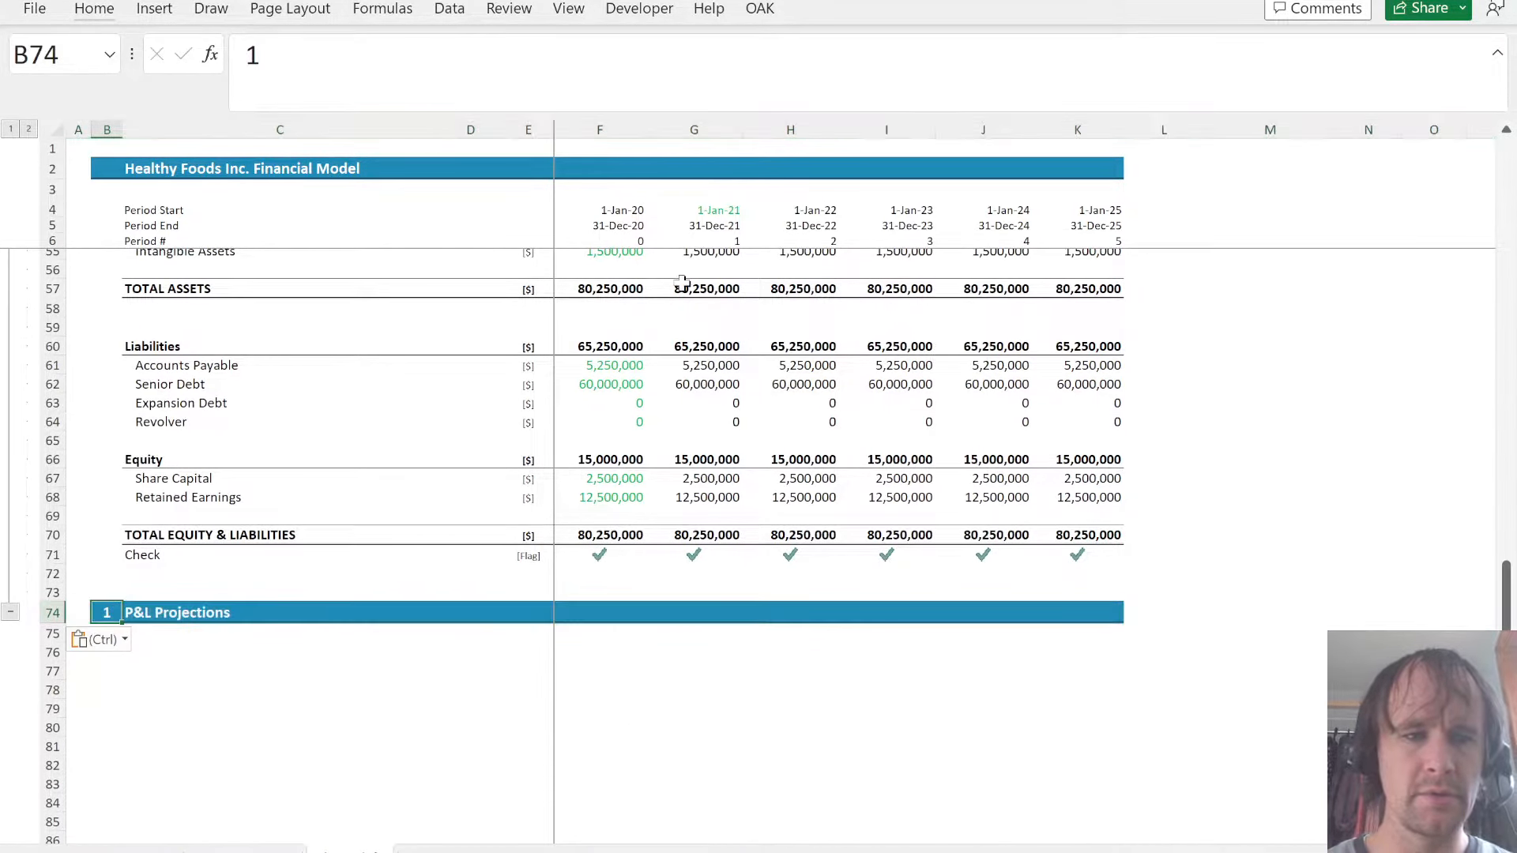
pyautogui.press('Right')
pyautogui.write('Cash flow')
pyautogui.press('Return')
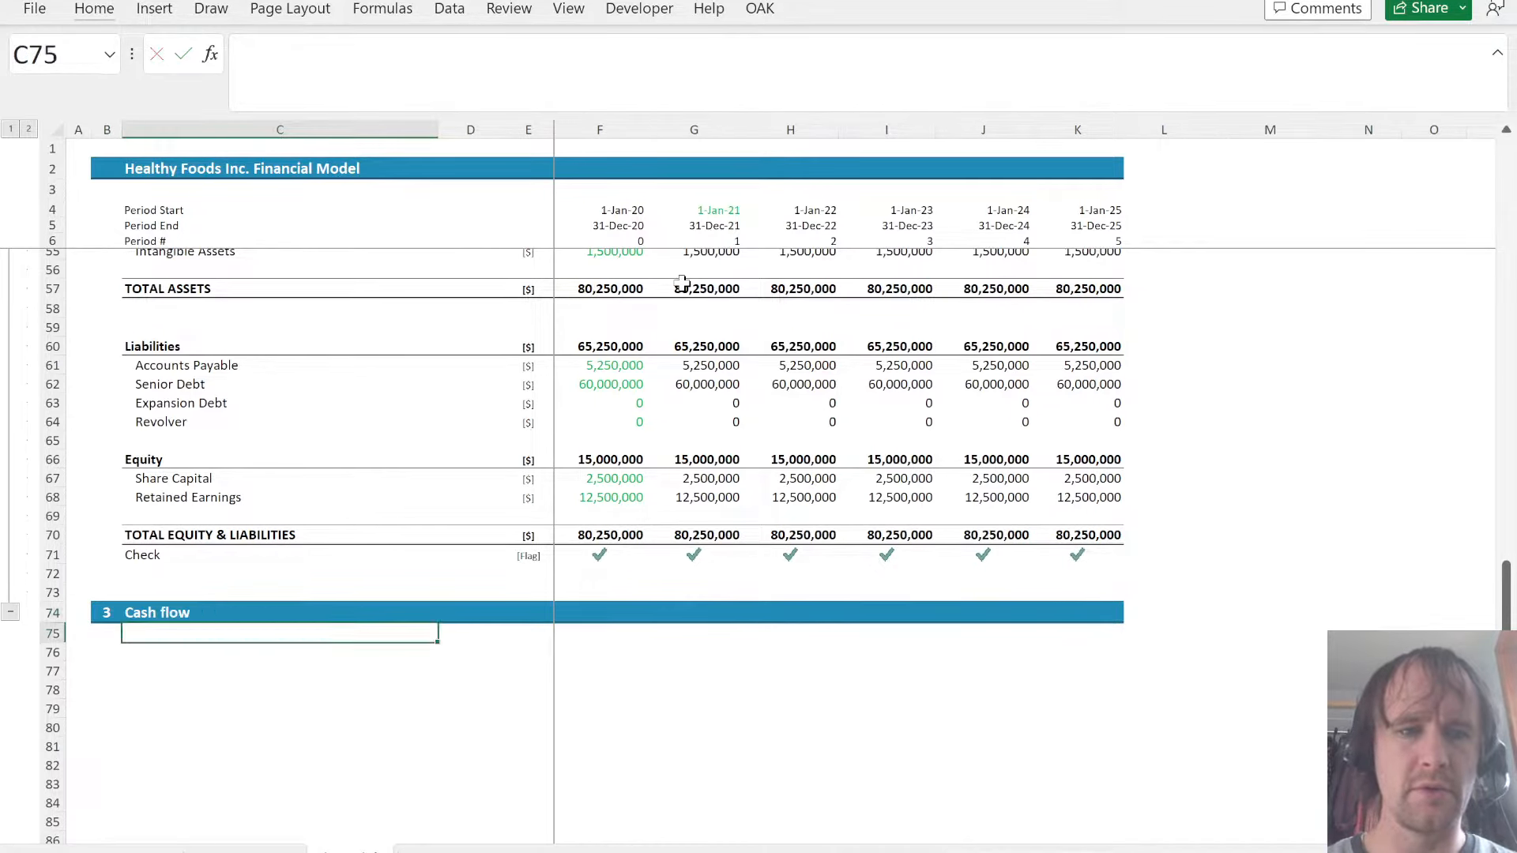
# - Add a Net income label in C76 and link its 2021 cell G76 to the P&L Net Income with =G41
pyautogui.press('Return')
pyautogui.write('Net income')
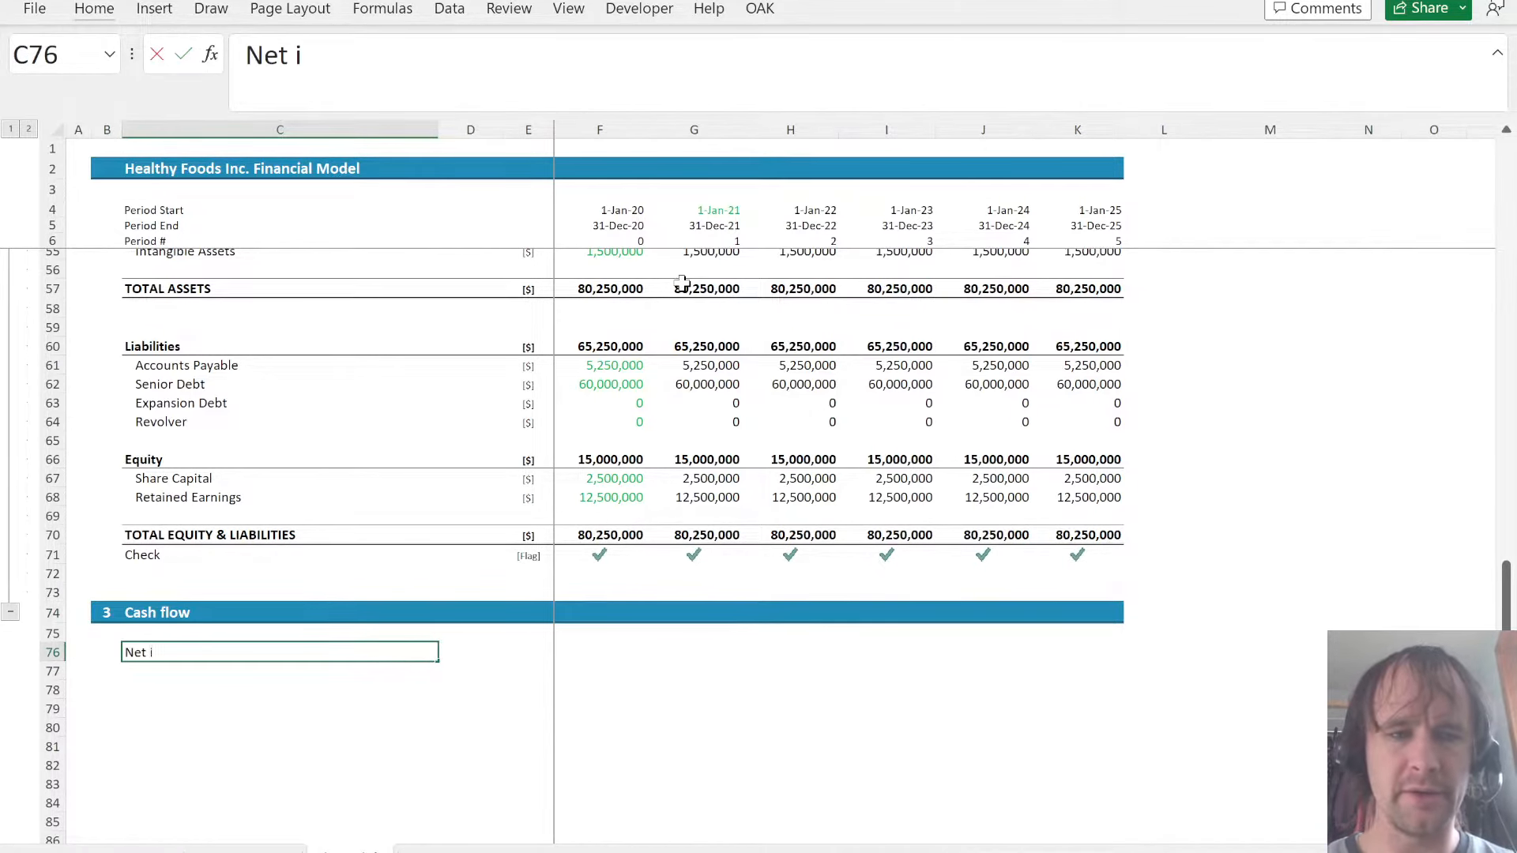
pyautogui.press('Right')
pyautogui.press('Right')
pyautogui.press('Right')
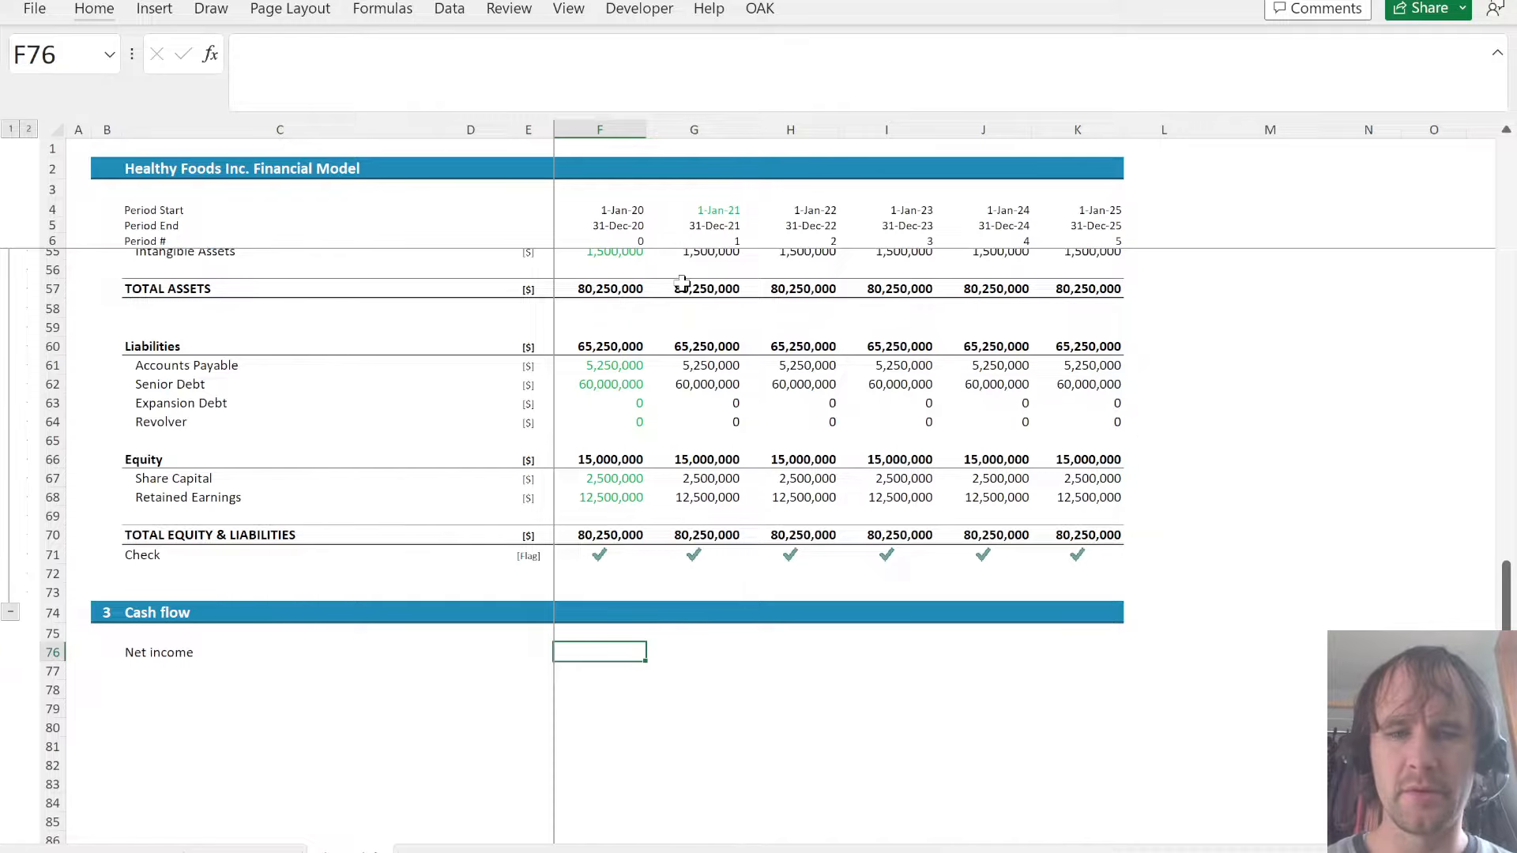
pyautogui.press('Right')
pyautogui.write('=')
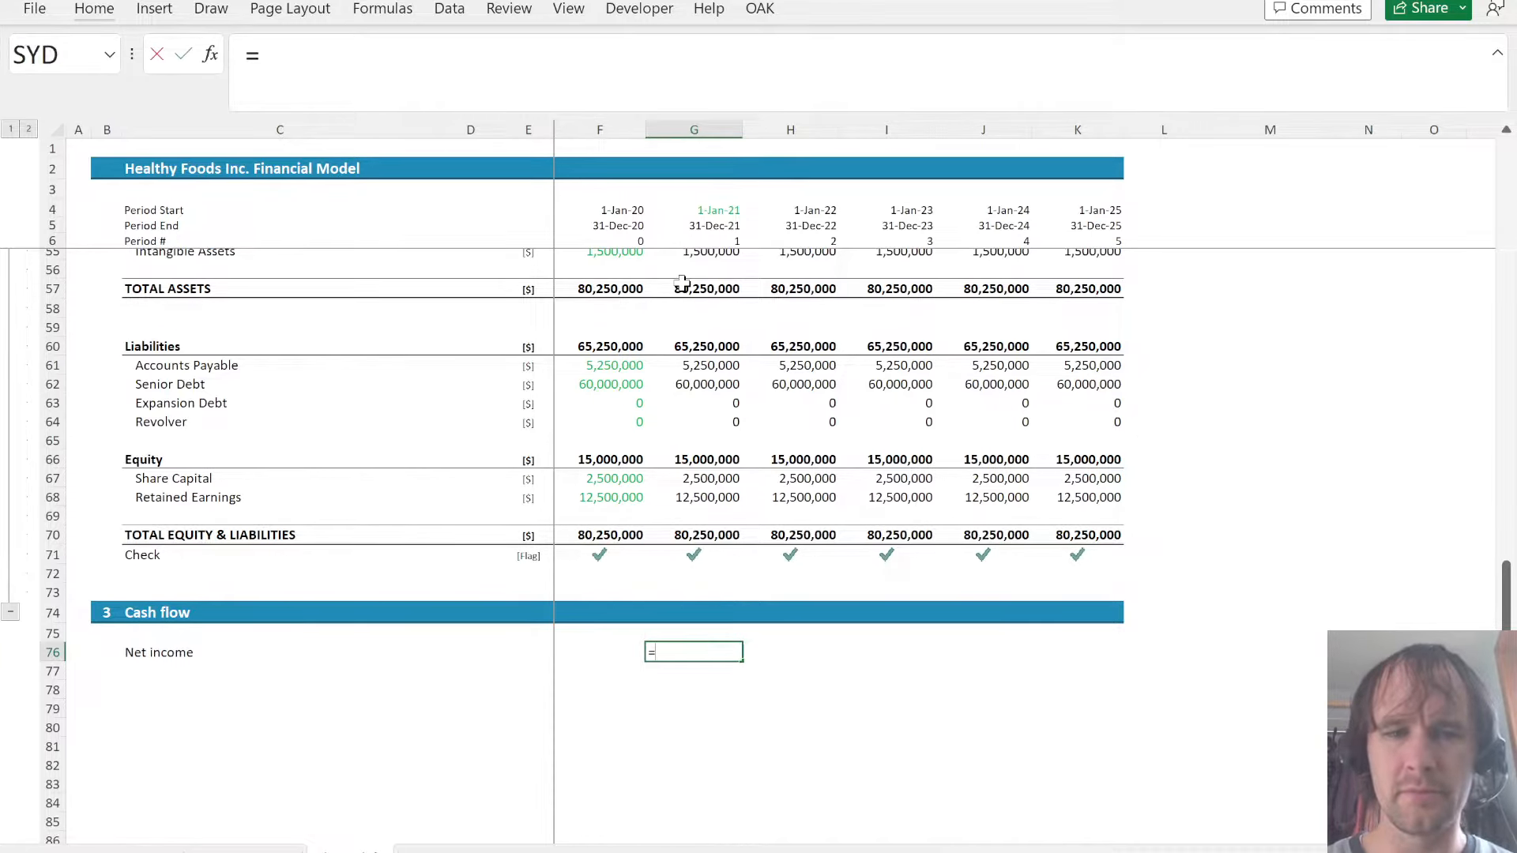
pyautogui.press('Up')
pyautogui.press('Up')
pyautogui.press('Up')
pyautogui.press('Up')
pyautogui.press('Up')
pyautogui.press('Up')
pyautogui.press('Up')
pyautogui.press('Up')
pyautogui.press('Up')
pyautogui.press('Up')
pyautogui.press('Up')
pyautogui.press('Up')
pyautogui.press('Up')
pyautogui.press('Up')
pyautogui.press('Up')
pyautogui.press('Up')
pyautogui.press('Up')
pyautogui.press('Up')
pyautogui.press('Up')
pyautogui.press('Up')
pyautogui.press('Up')
pyautogui.press('Up')
pyautogui.press('Up')
pyautogui.press('Up')
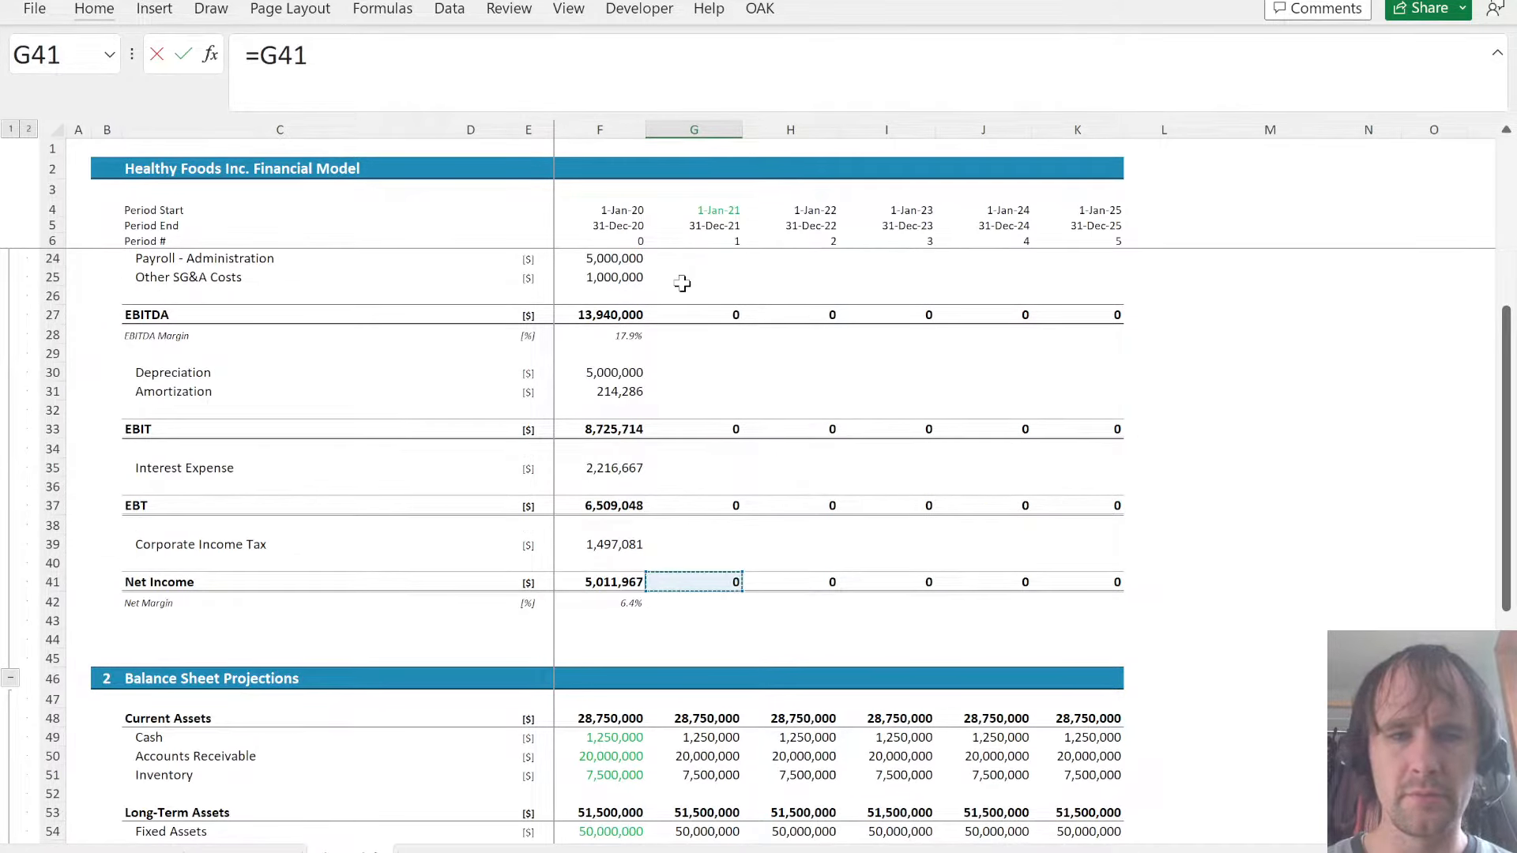
pyautogui.hotkey('ctrl', 'Return')
# - Copy the Net income formula from G76 to the 2020 column and across the remaining years through 2025
pyautogui.hotkey('ctrl', 'c')
pyautogui.press('Left')
pyautogui.hotkey('ctrl', 'v')
pyautogui.press('Right')
pyautogui.hotkey('shift', 'Right')
pyautogui.hotkey('shift', 'Right')
pyautogui.hotkey('shift', 'Right')
pyautogui.hotkey('shift', 'Right')
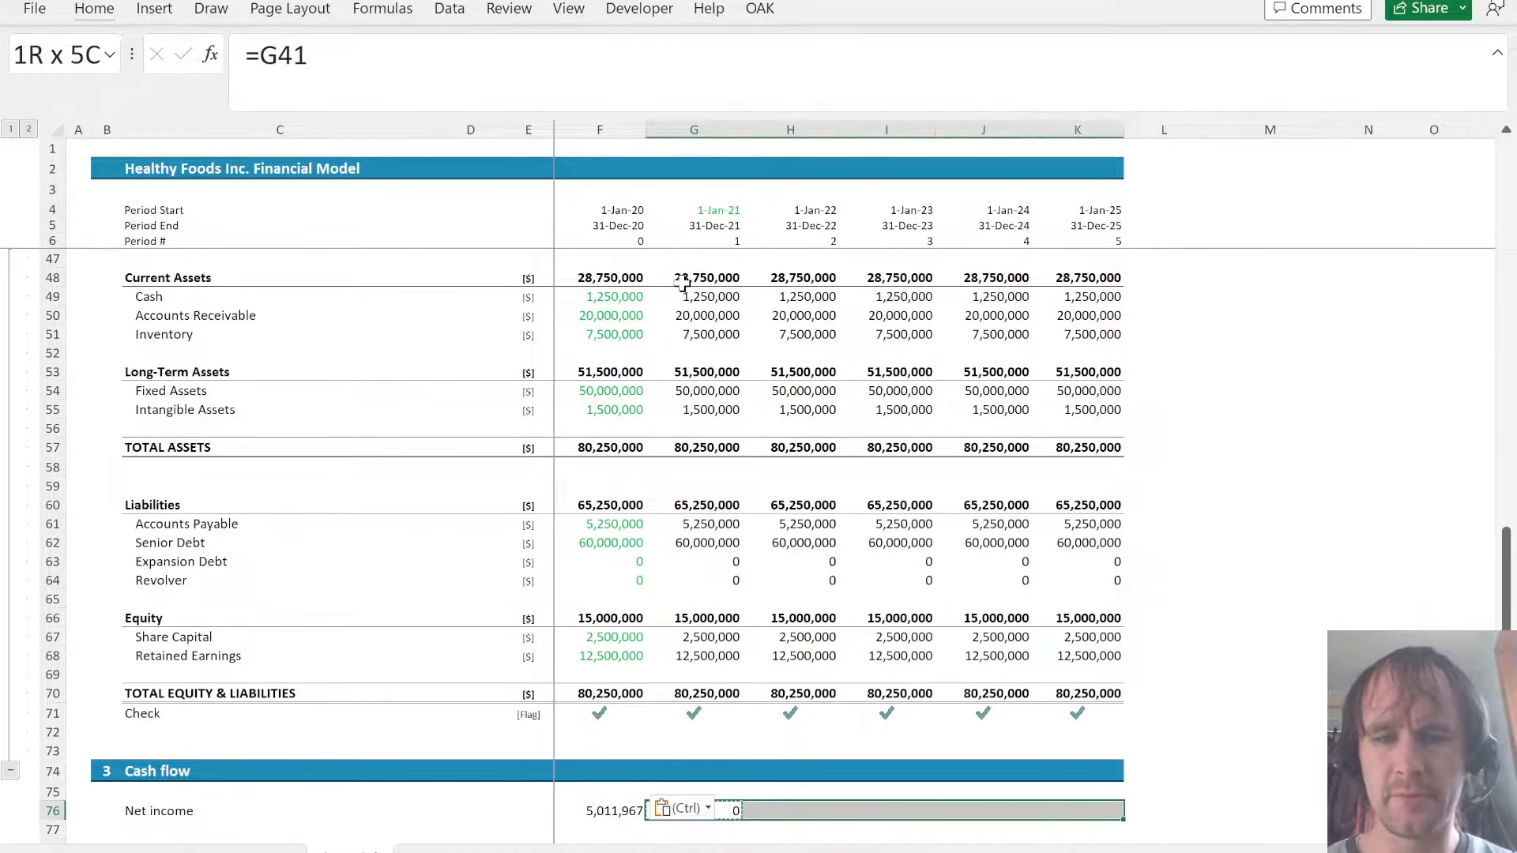
pyautogui.hotkey('shift', 'Right')
pyautogui.hotkey('shift', 'Left')
pyautogui.hotkey('ctrl', 'v')
pyautogui.hotkey('ctrl', 'Right')
pyautogui.hotkey('ctrl', 'Right')
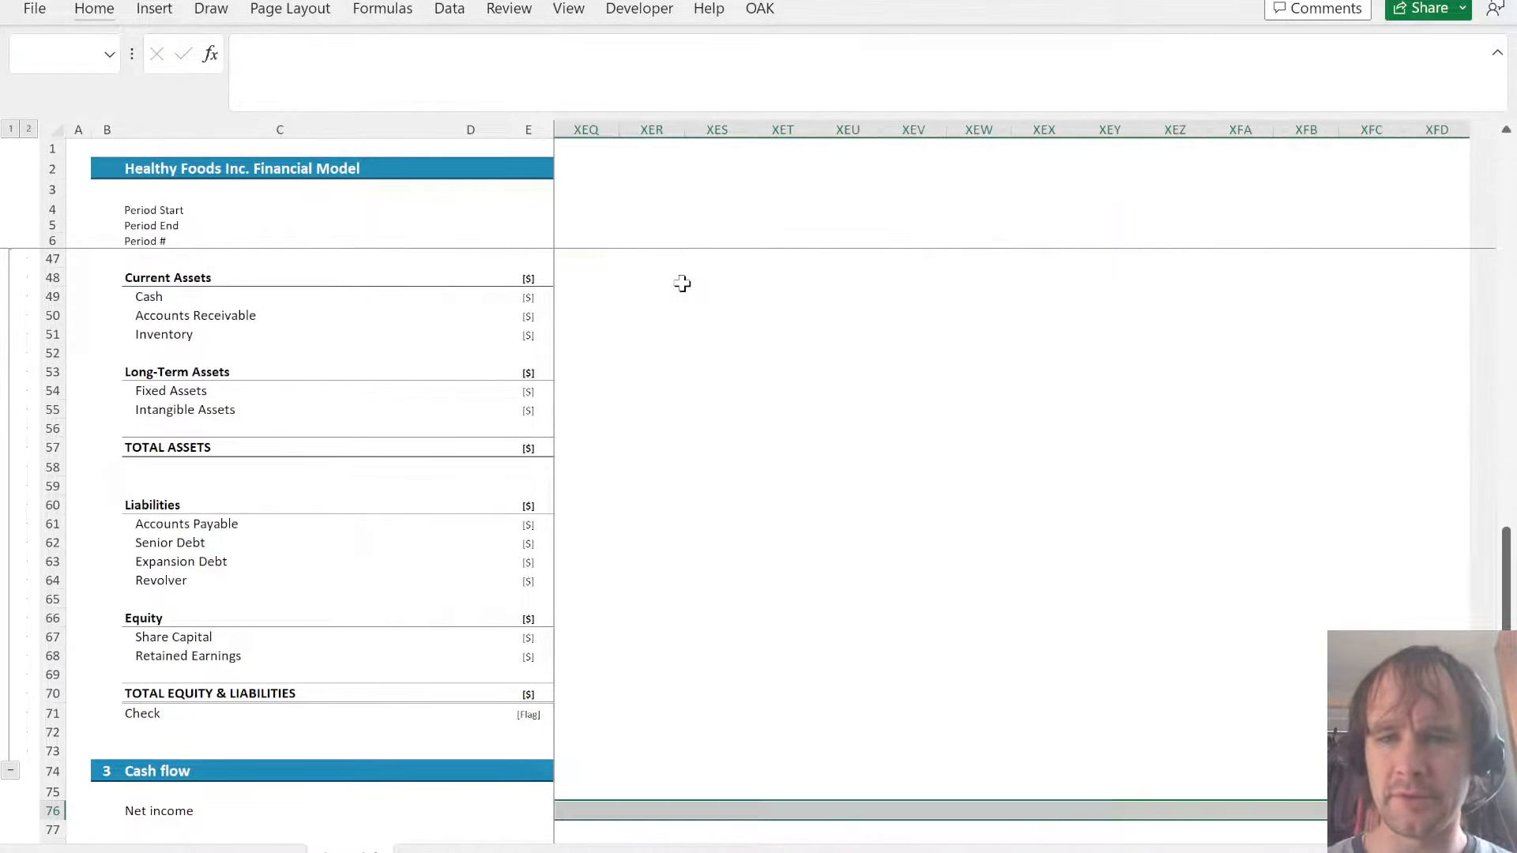
# - Add an Adjustments label in C78, below the Net income row of the Cash flow section
pyautogui.hotkey('ctrl', 'Left')
pyautogui.hotkey('ctrl', 'Left')
pyautogui.hotkey('ctrl', 'Left')
pyautogui.press('Down')
pyautogui.press('Down')
pyautogui.press('Right')
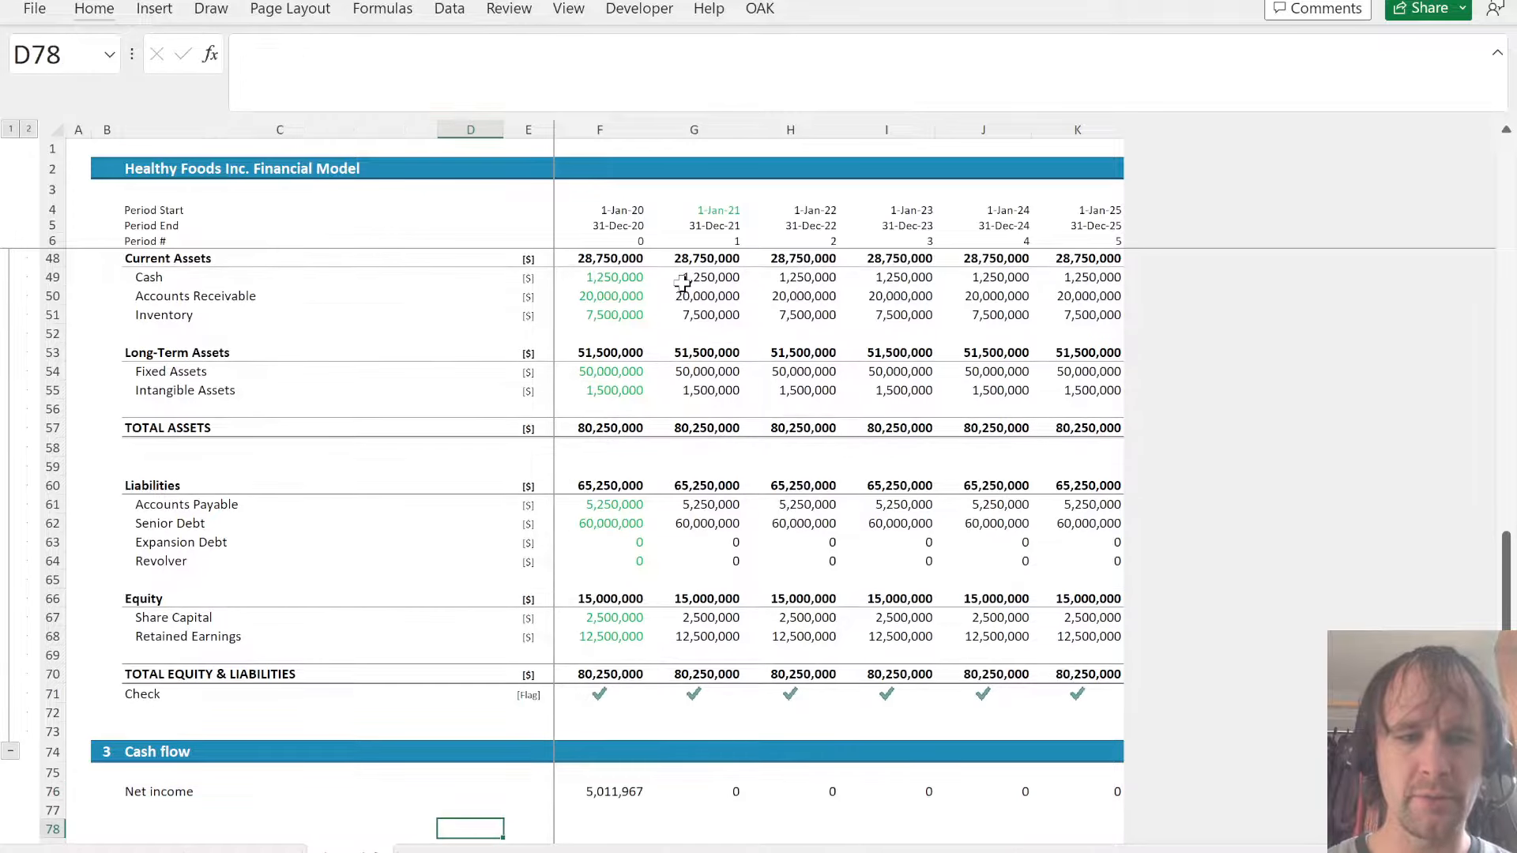
pyautogui.press('Left')
pyautogui.press('Left')
pyautogui.press('Up')
pyautogui.press('Right')
pyautogui.press('Down')
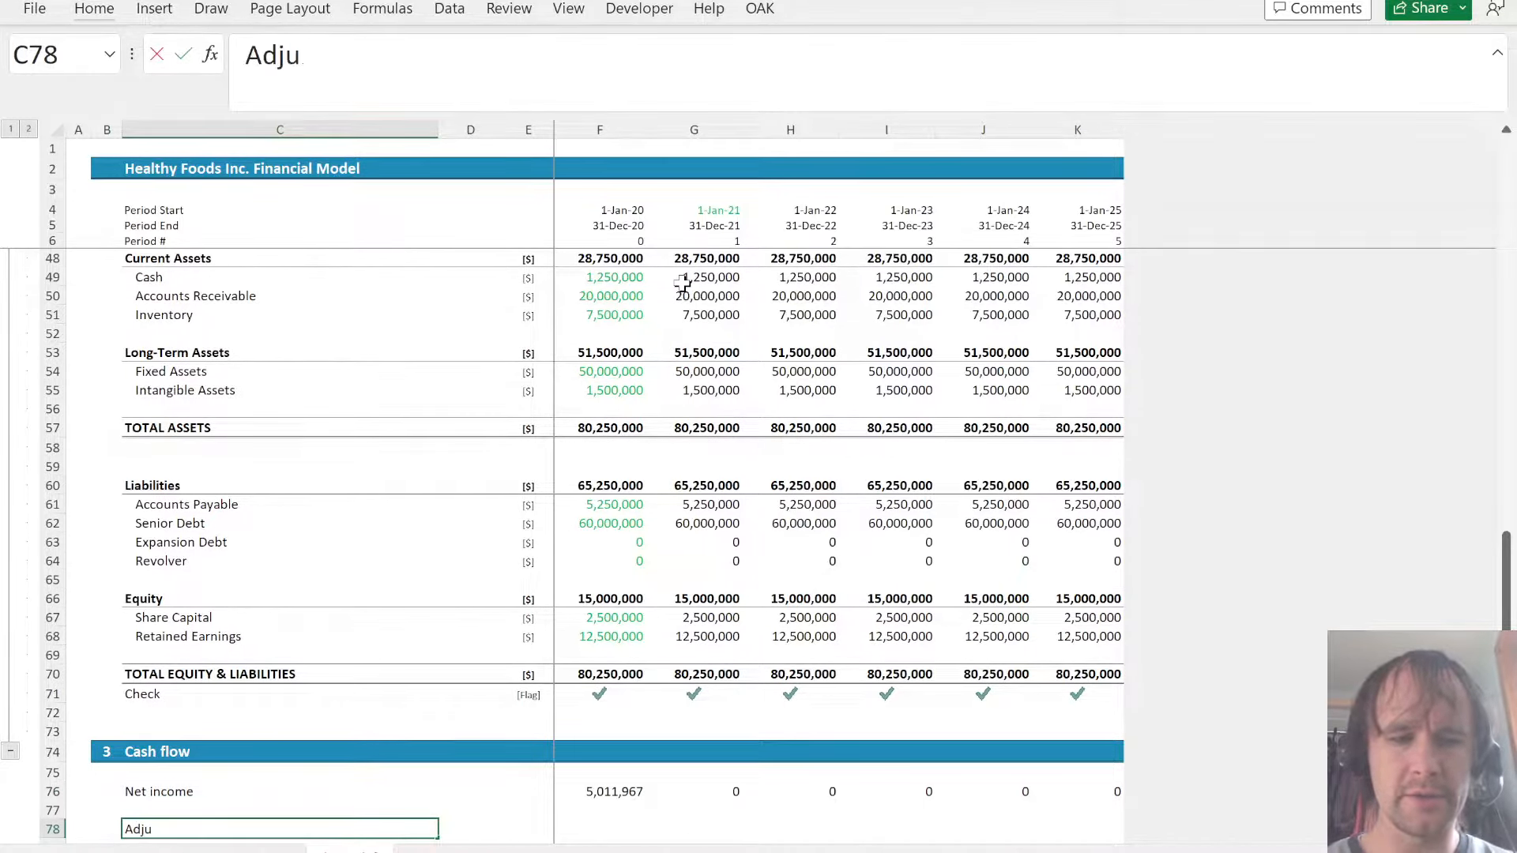
pyautogui.write('Adjustments')
pyautogui.press('Return')
# - Add a Net cash flow label in C87 of the Cash flow section
pyautogui.press('Down')
pyautogui.press('Down')
pyautogui.press('Down')
pyautogui.press('Down')
pyautogui.press('Down')
pyautogui.press('Down')
pyautogui.press('Down')
pyautogui.press('Down')
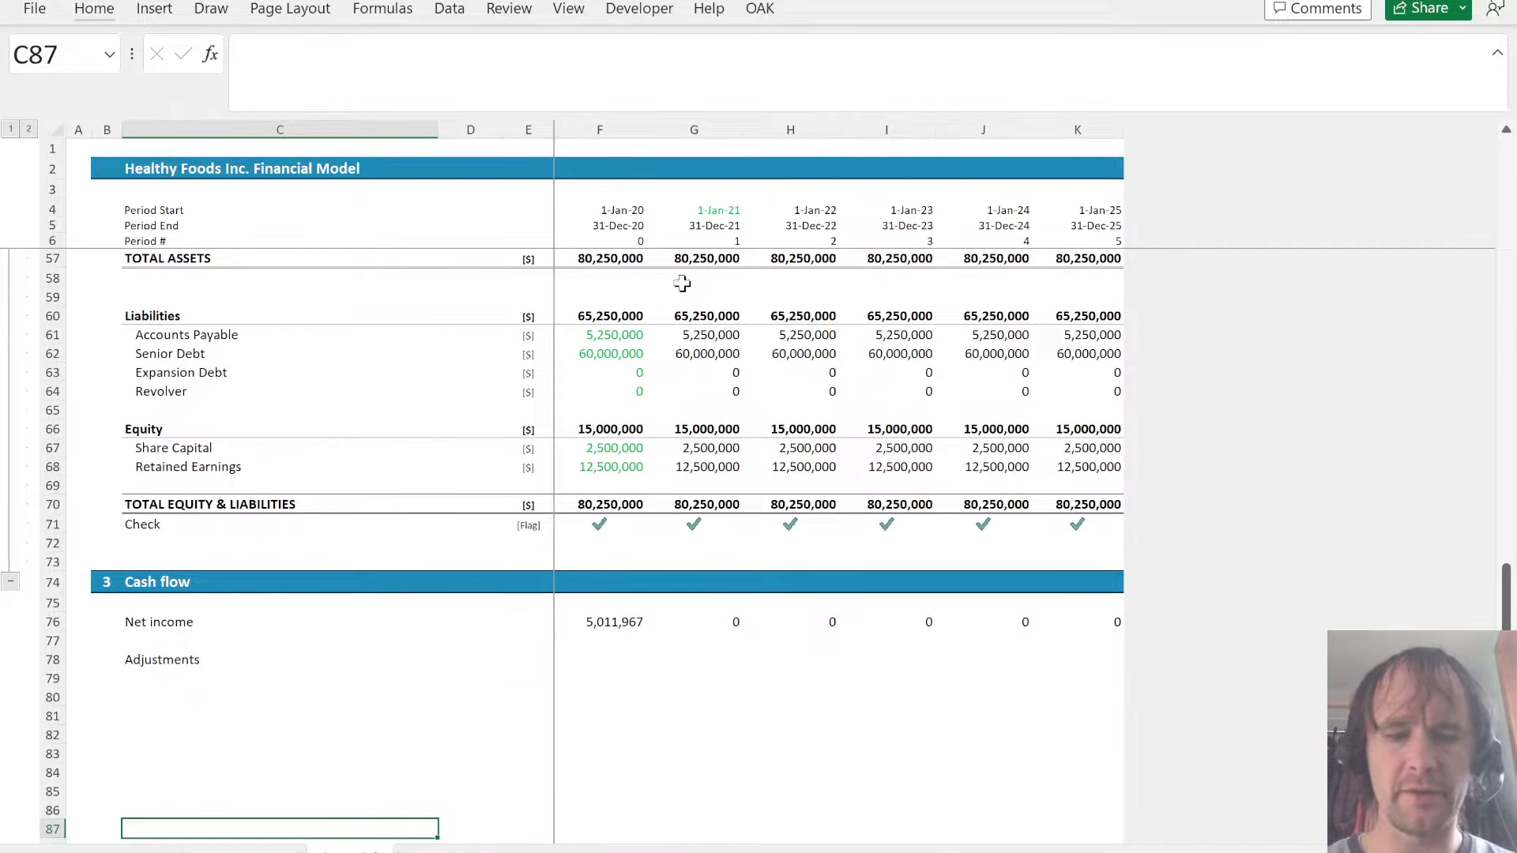
pyautogui.write('Net cash flow')
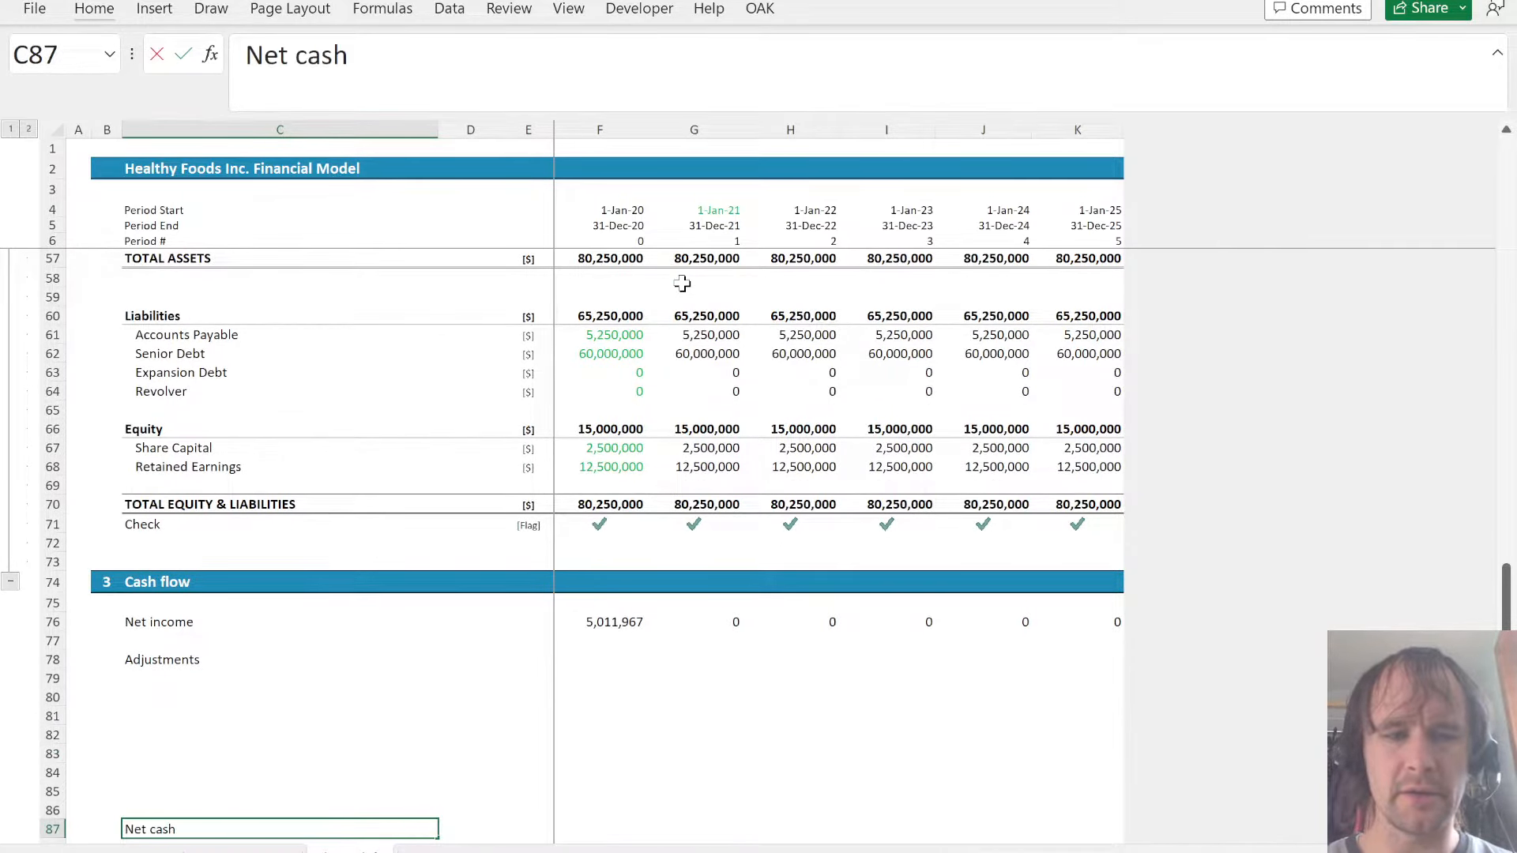
pyautogui.press('Return')
# - Add Opening and Closing labels in C89 and C90, below Net cash flow
pyautogui.press('Down')
pyautogui.write('Opening')
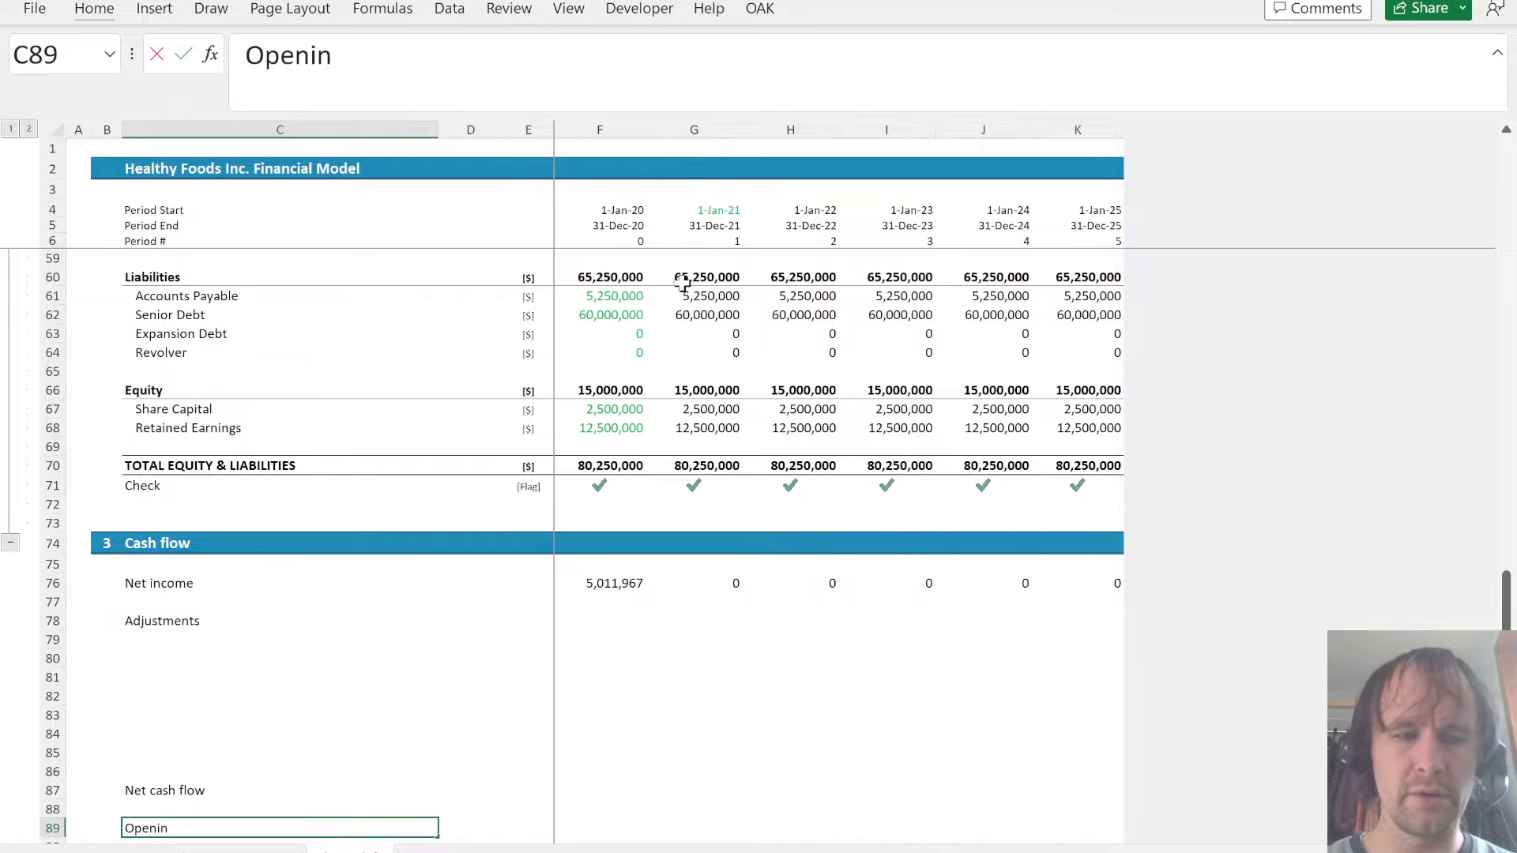
pyautogui.press('Return')
pyautogui.write('Closing')
pyautogui.press('Return')
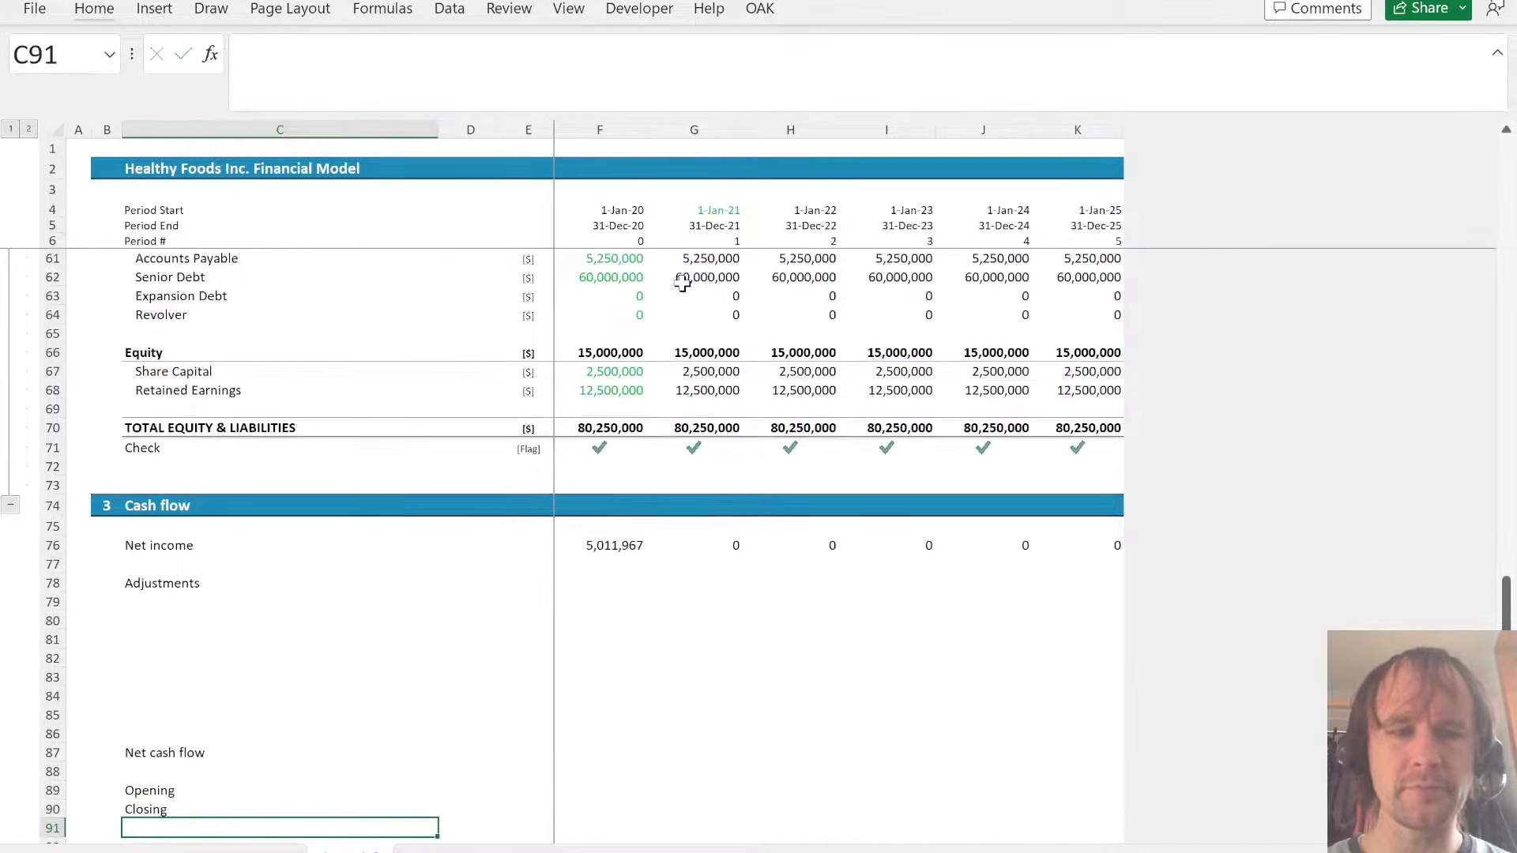
# - Calculate the 2020 Net cash flow in F87 with a SUM of F76:F85
pyautogui.press('Up')
pyautogui.press('Up')
pyautogui.press('Up')
pyautogui.press('Up')
pyautogui.press('Right')
pyautogui.press('Right')
pyautogui.press('Right')
pyautogui.press('Right')
pyautogui.press('Left')
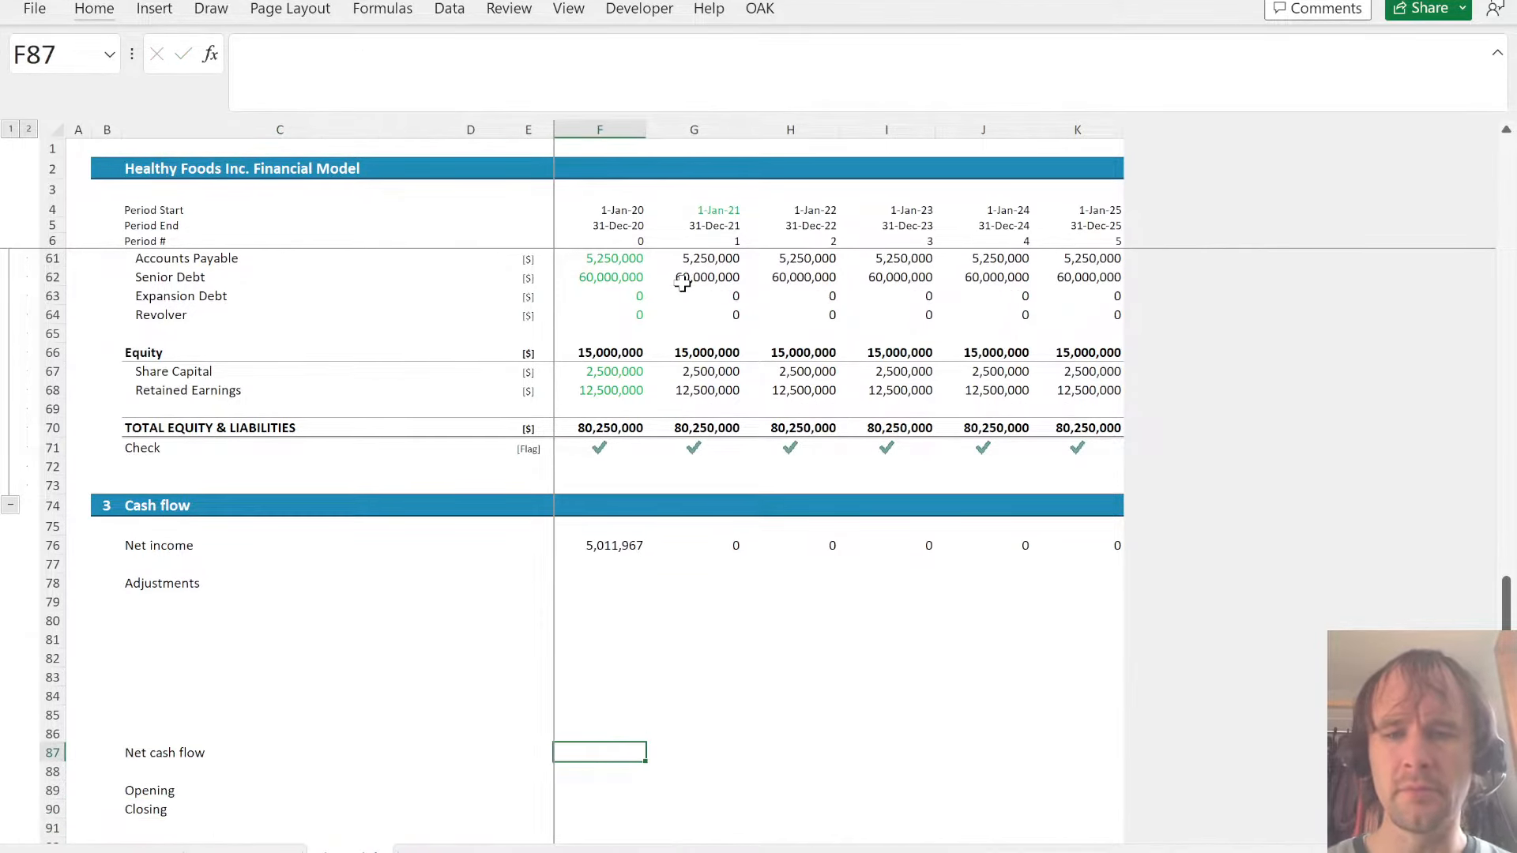
pyautogui.write('=SUM(')
pyautogui.press('Up')
# - Copy the Net cash flow formula from F87 across the remaining years through 2025
pyautogui.press('Up')
pyautogui.hotkey('ctrl', 'shift', 'Up')
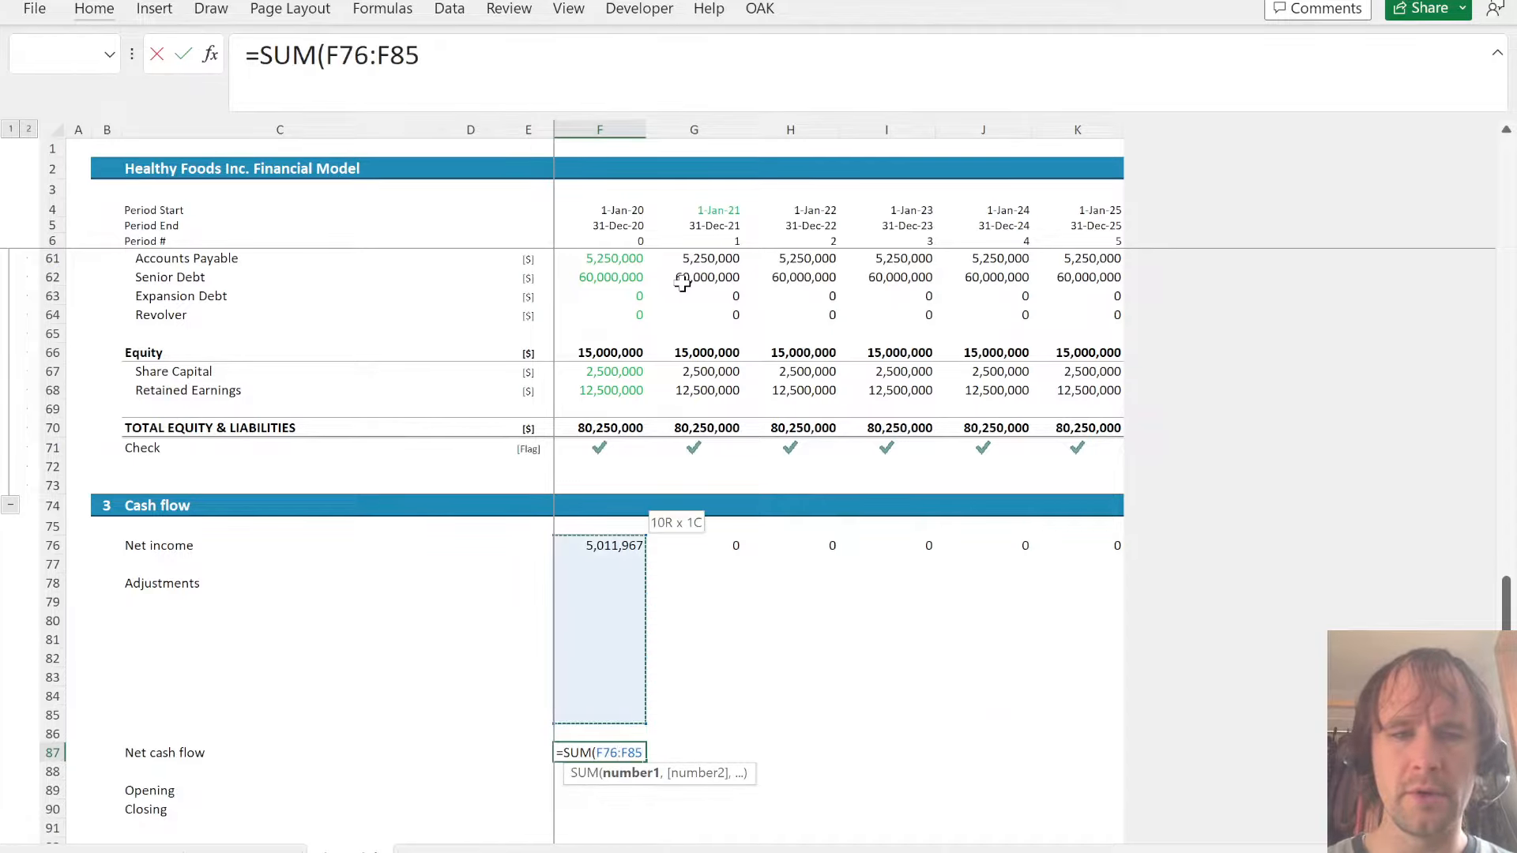
pyautogui.press('Return')
pyautogui.press('Up')
pyautogui.hotkey('shift', 'Right')
pyautogui.hotkey('shift', 'Right')
pyautogui.hotkey('shift', 'Right')
pyautogui.hotkey('shift', 'Right')
pyautogui.hotkey('shift', 'Right')
pyautogui.hotkey('ctrl', 'r')
pyautogui.press('Down')
pyautogui.press('Down')
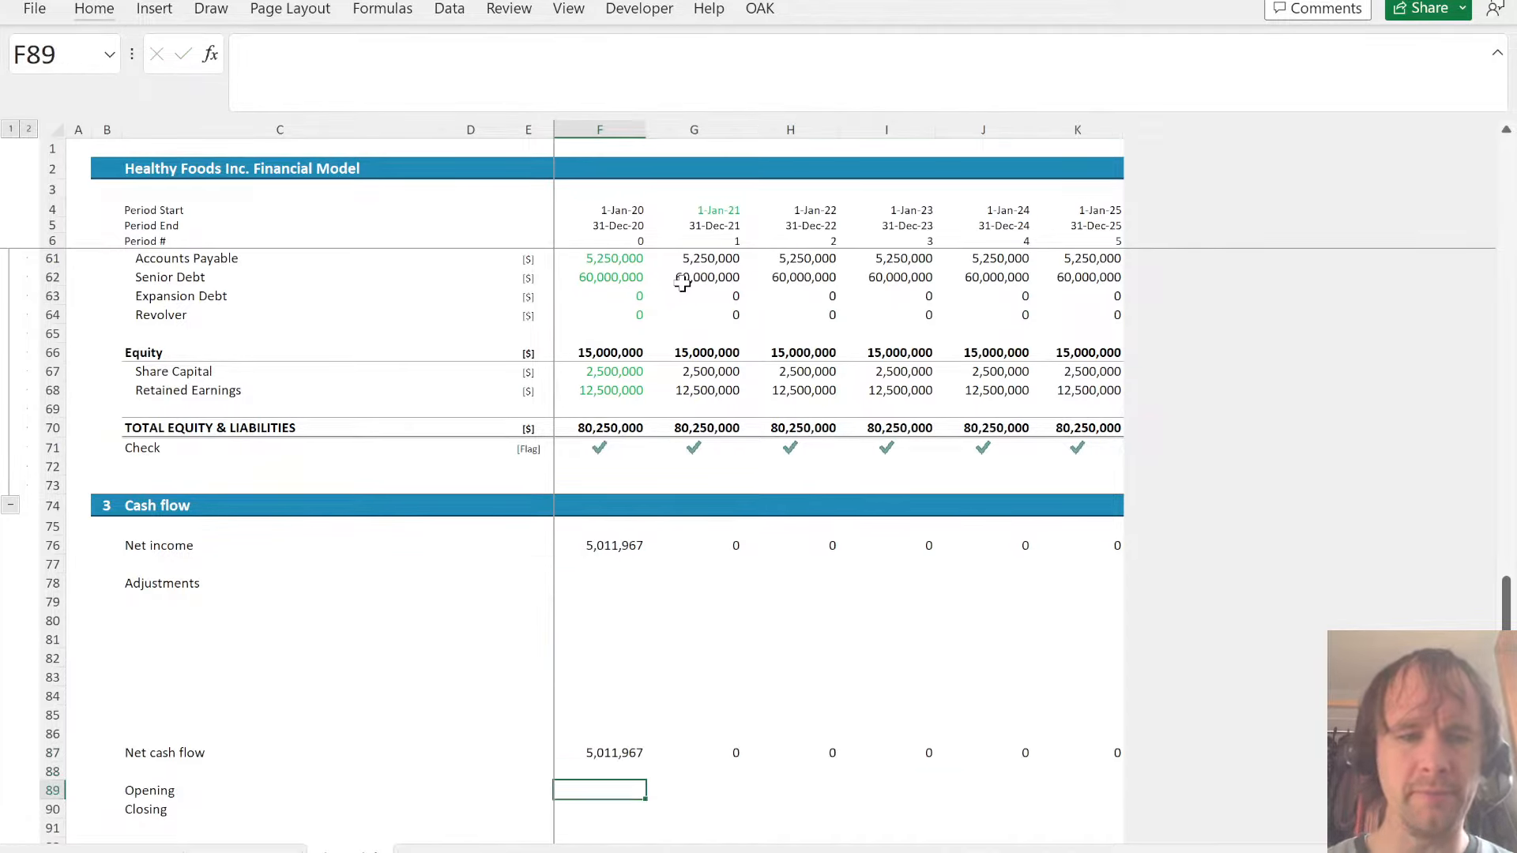
pyautogui.write('=')
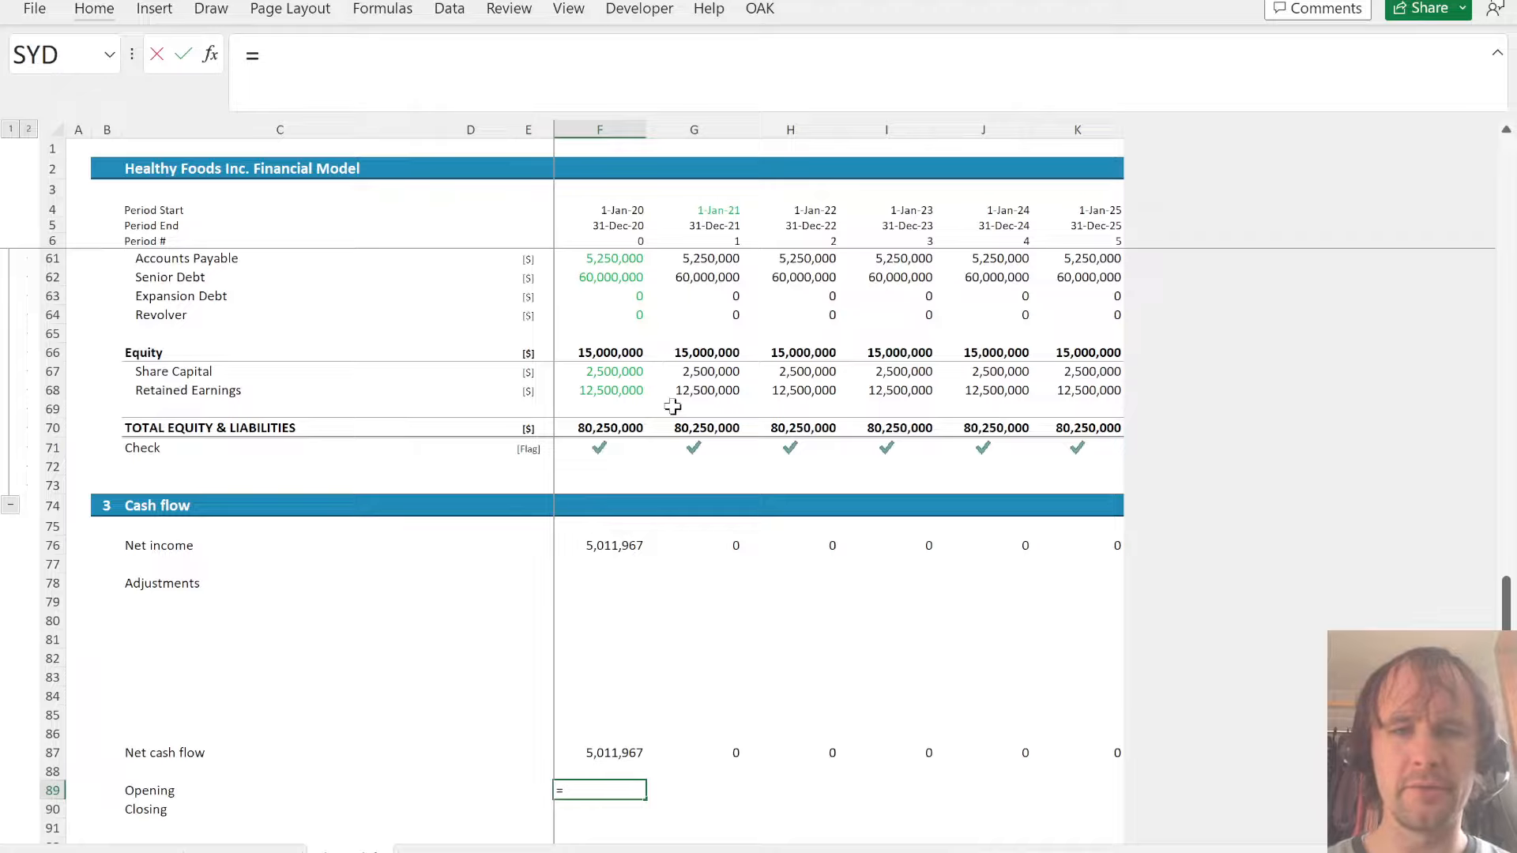
pyautogui.scroll(4, 638, 309)
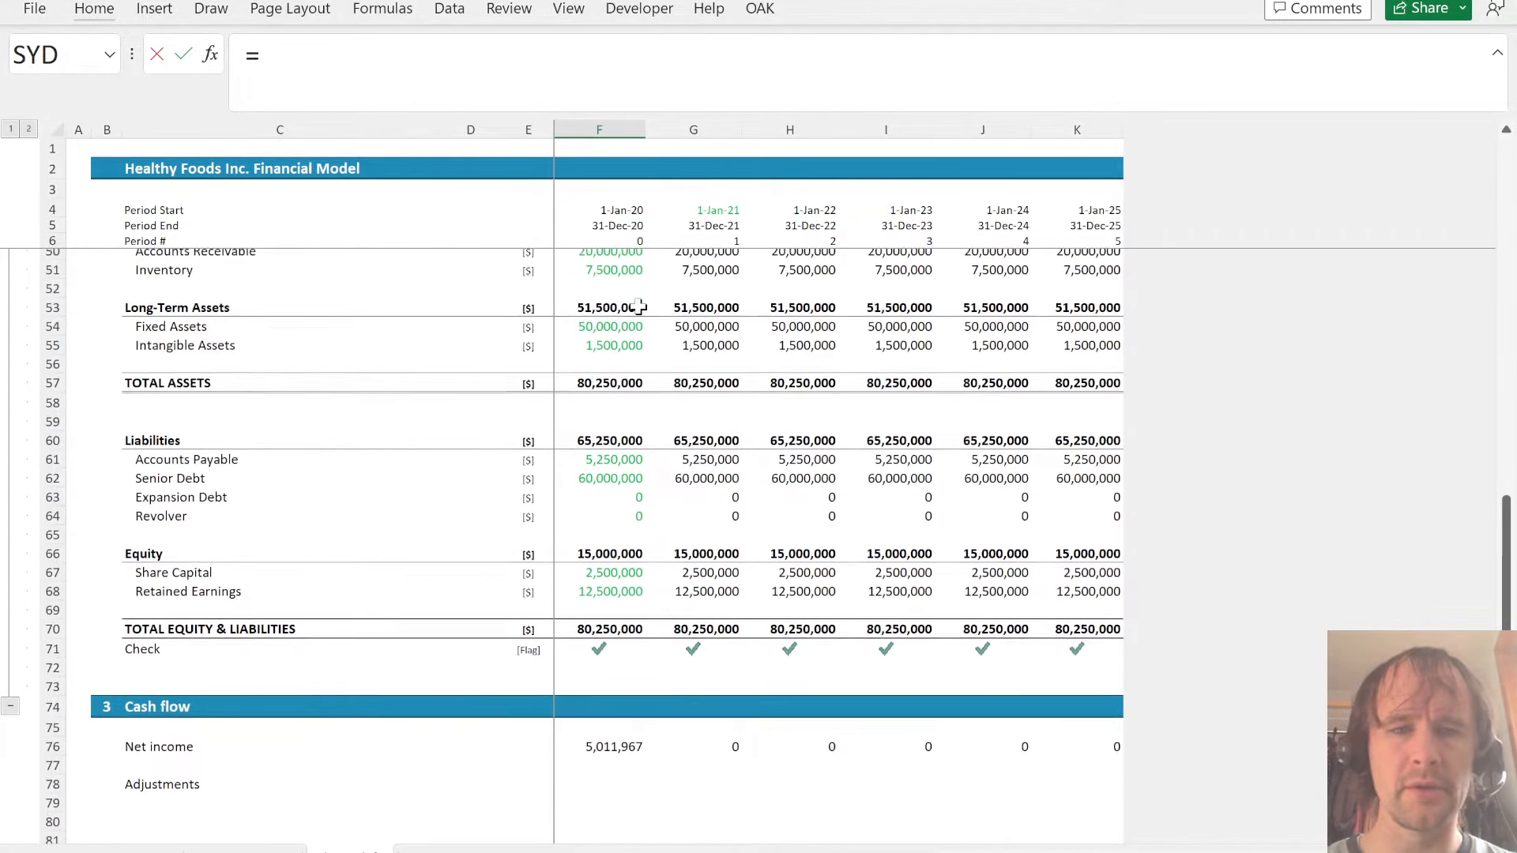
pyautogui.press('Escape')
# - Link the 2021 Opening balance in G89 to the 2020 balance sheet Cash with =F49
pyautogui.press('Down')
pyautogui.press('Right')
pyautogui.press('Up')
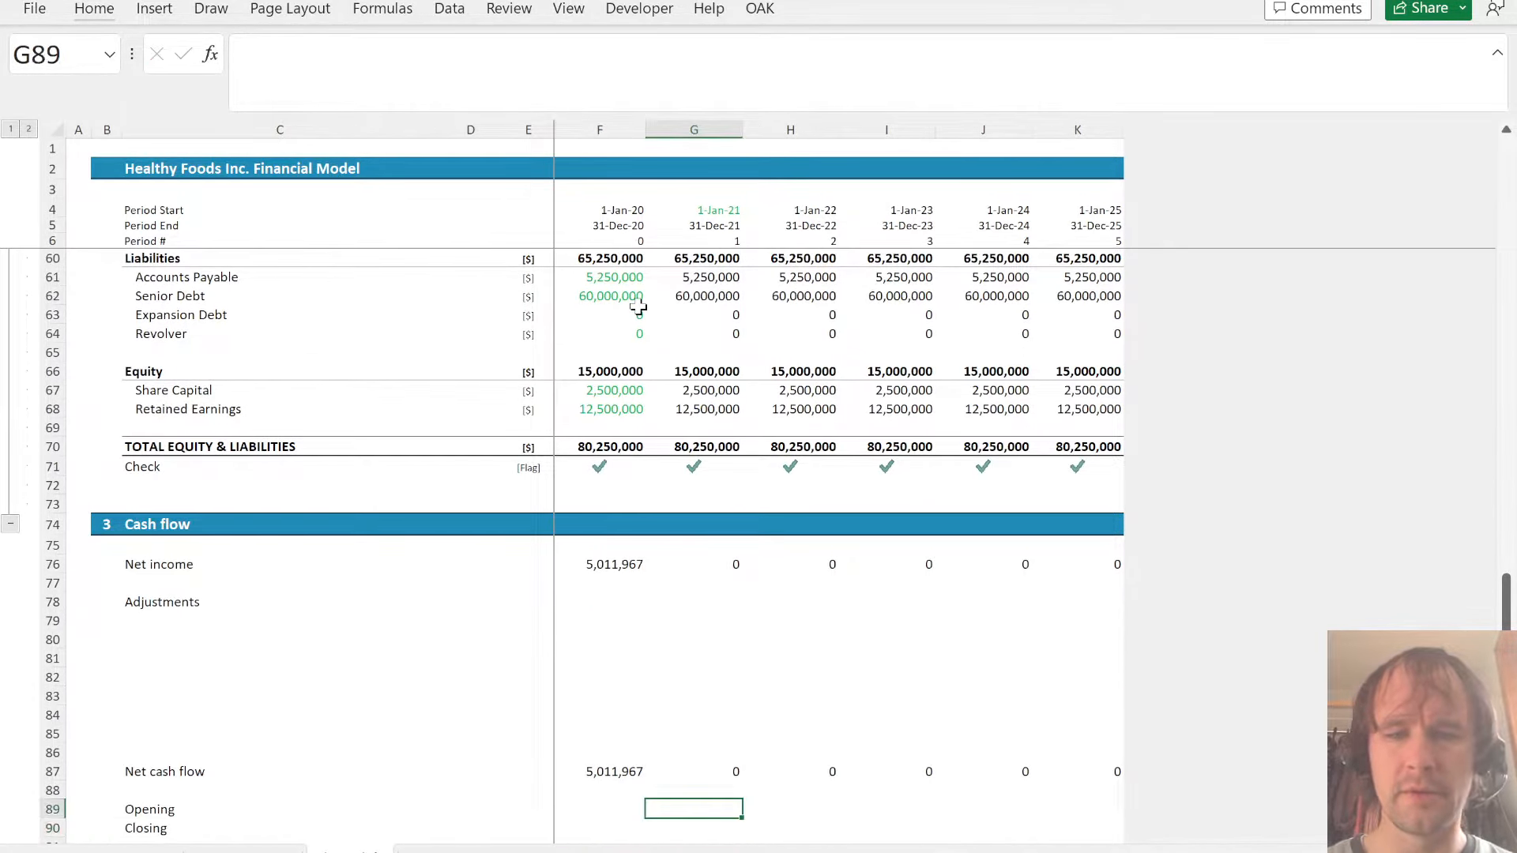
pyautogui.write('=')
pyautogui.scroll(5, 639, 309)
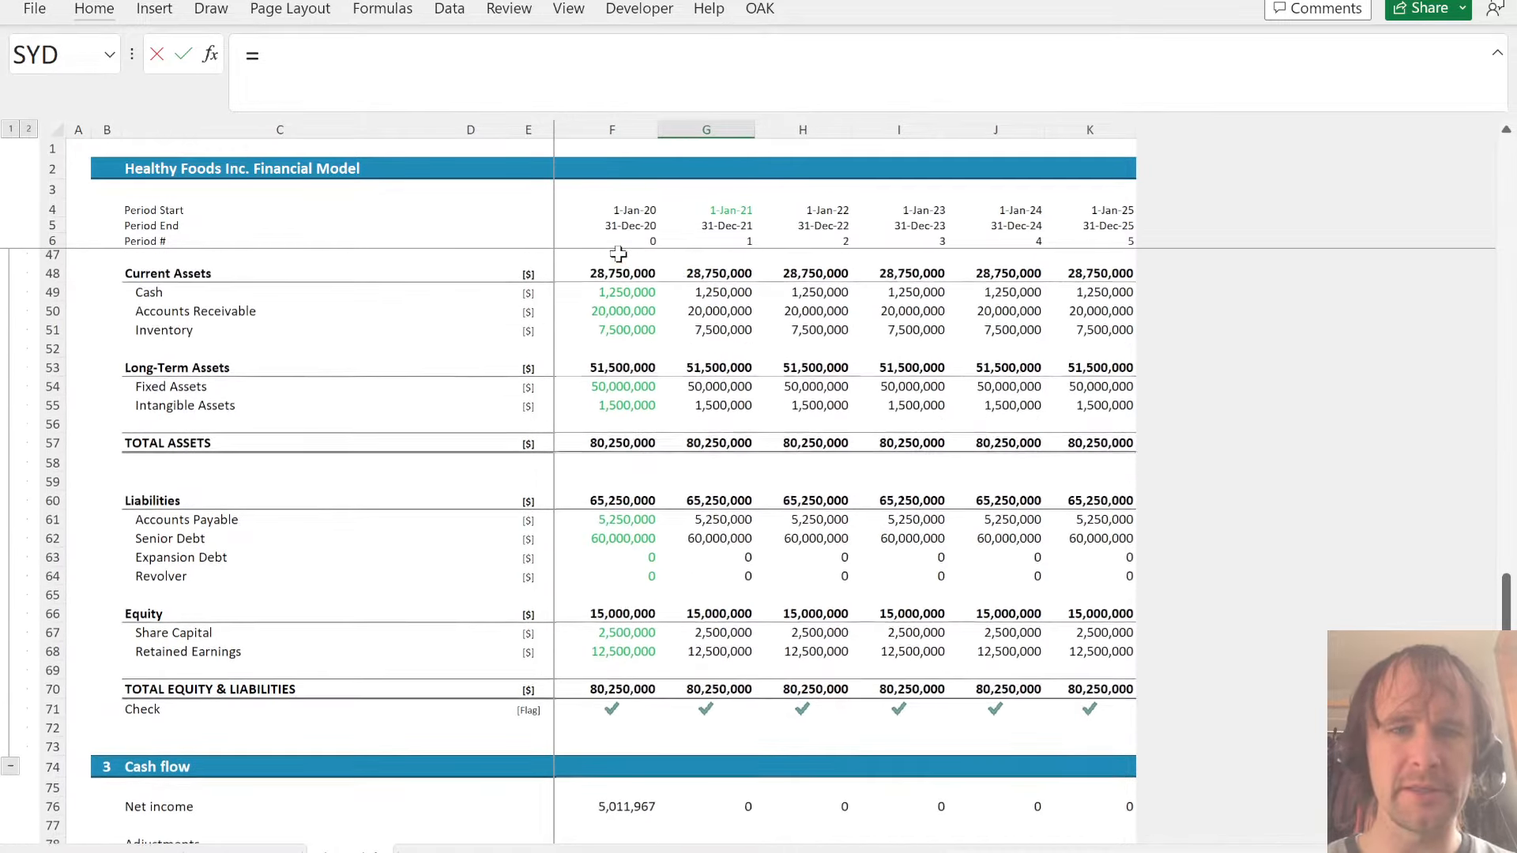
pyautogui.click(612, 345)
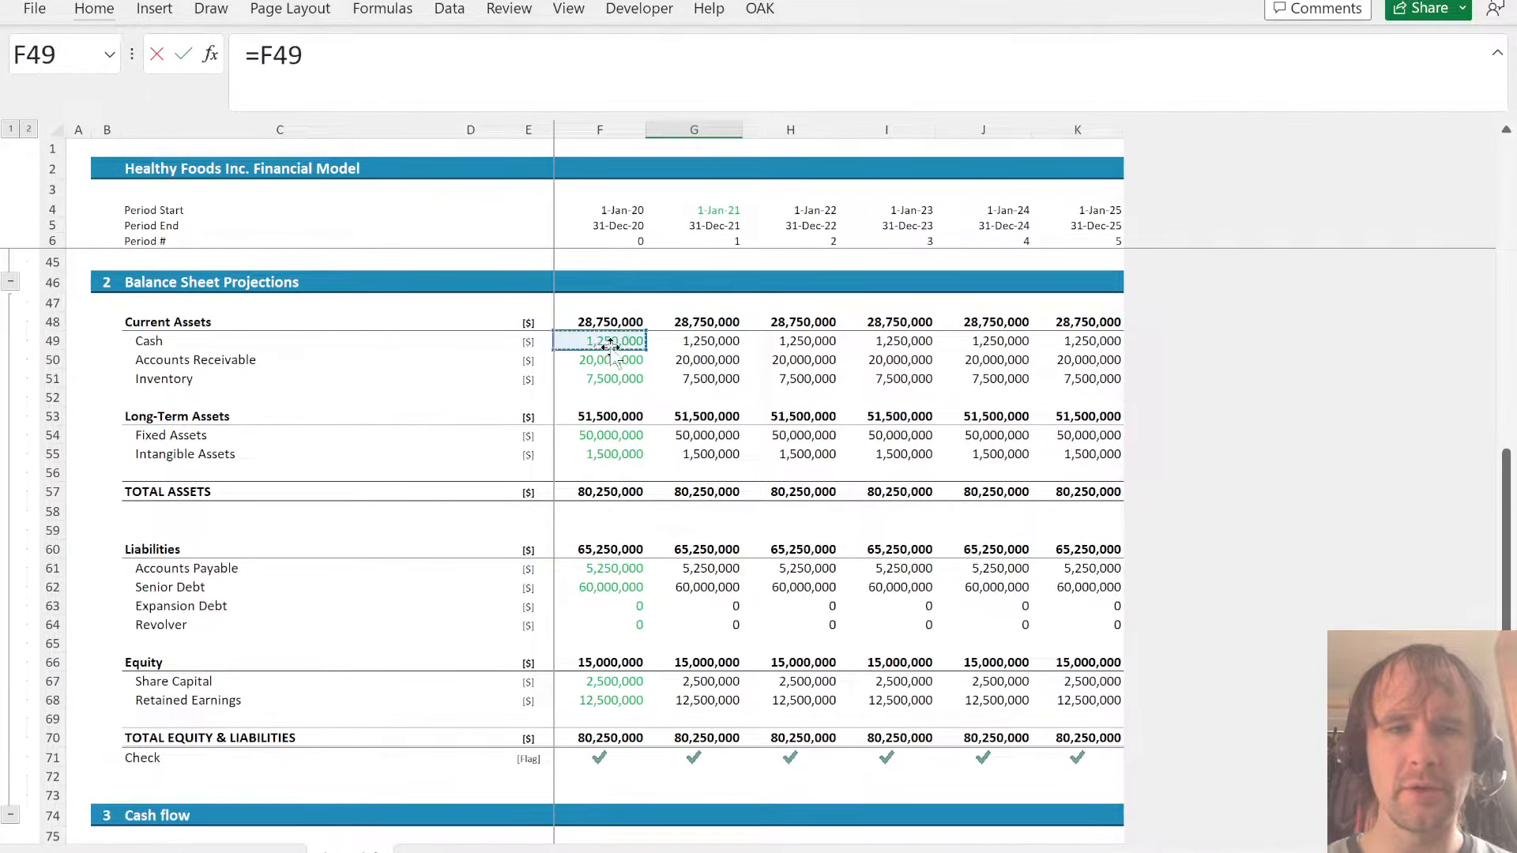
pyautogui.press('Return')
# - Calculate the 2021 Closing balance in G90 as net cash flow plus opening balance with =G87+G89
pyautogui.press('Down')
pyautogui.press('Up')
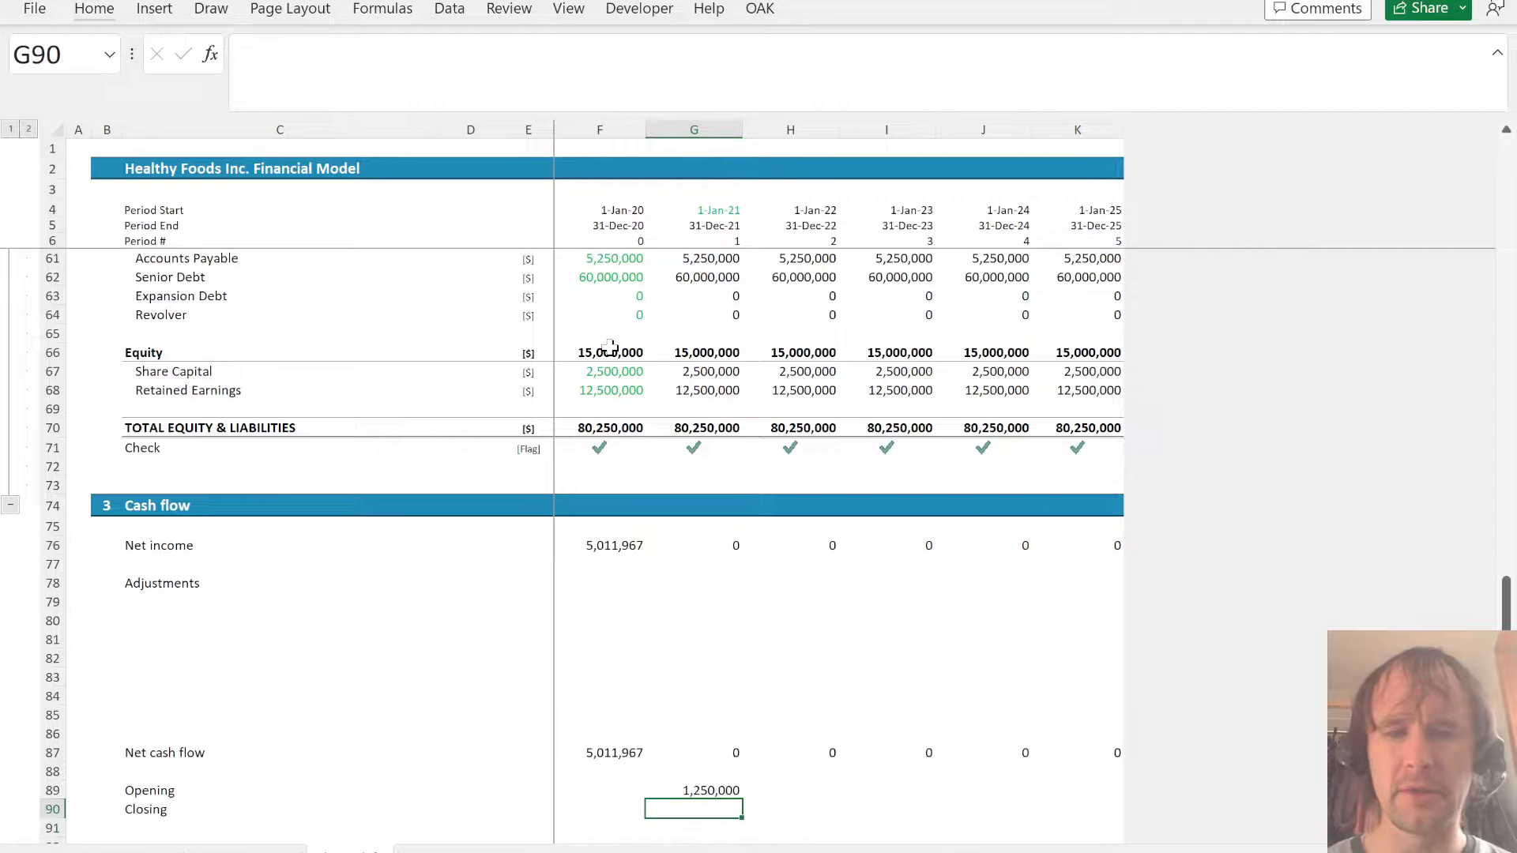
pyautogui.write('=')
pyautogui.press('Up')
pyautogui.press('Up')
pyautogui.press('Up')
pyautogui.write('+')
pyautogui.press('Up')
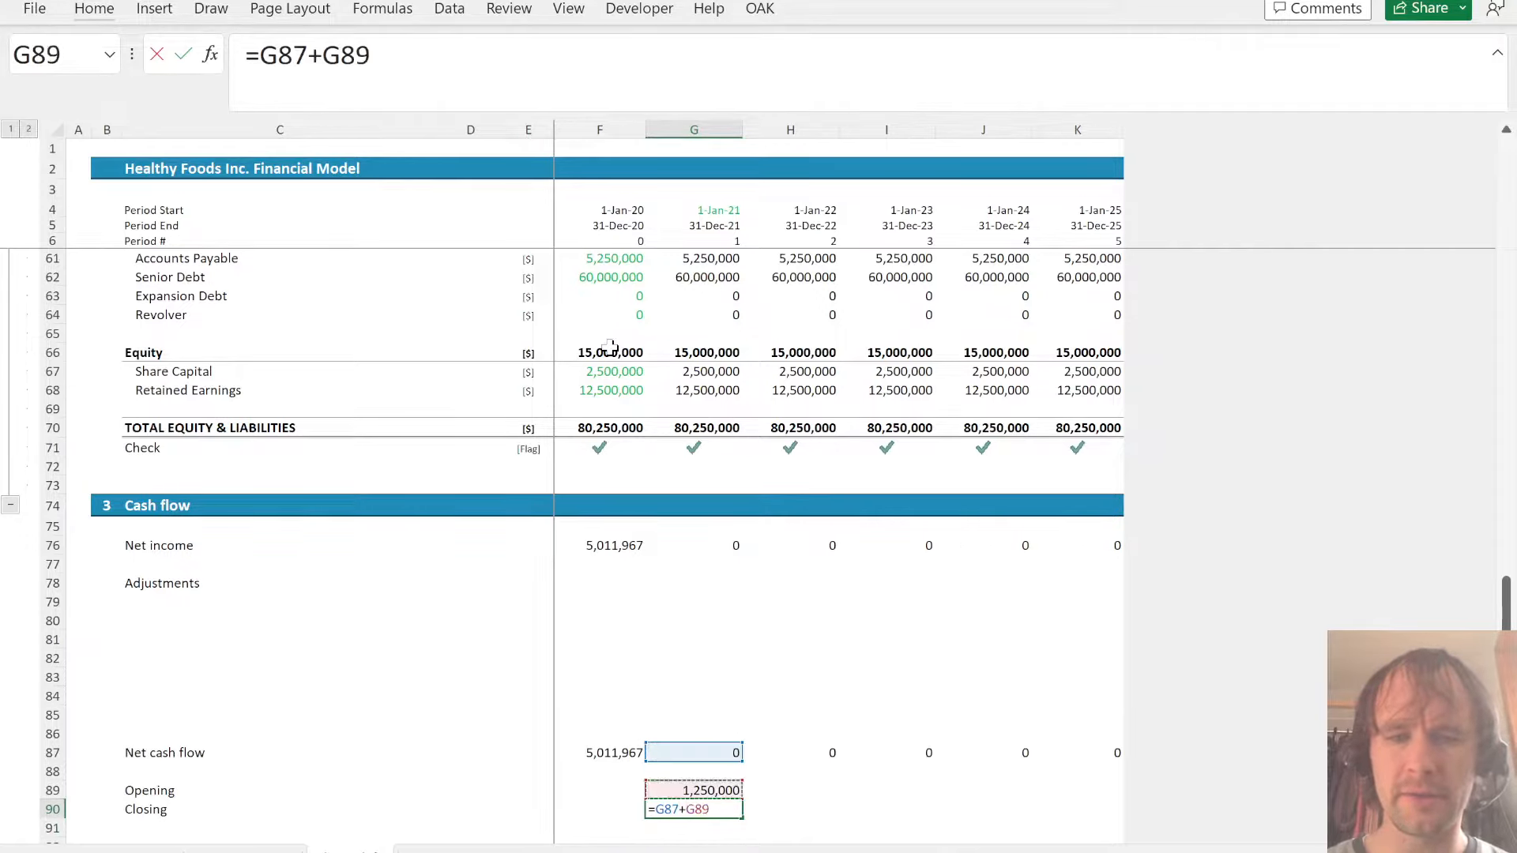
pyautogui.press('Return')
# - Copy the Opening and Closing formulas from G89:G90 across the remaining years through 2025
pyautogui.press('Up')
pyautogui.press('Up')
pyautogui.press('Right')
pyautogui.press('Left')
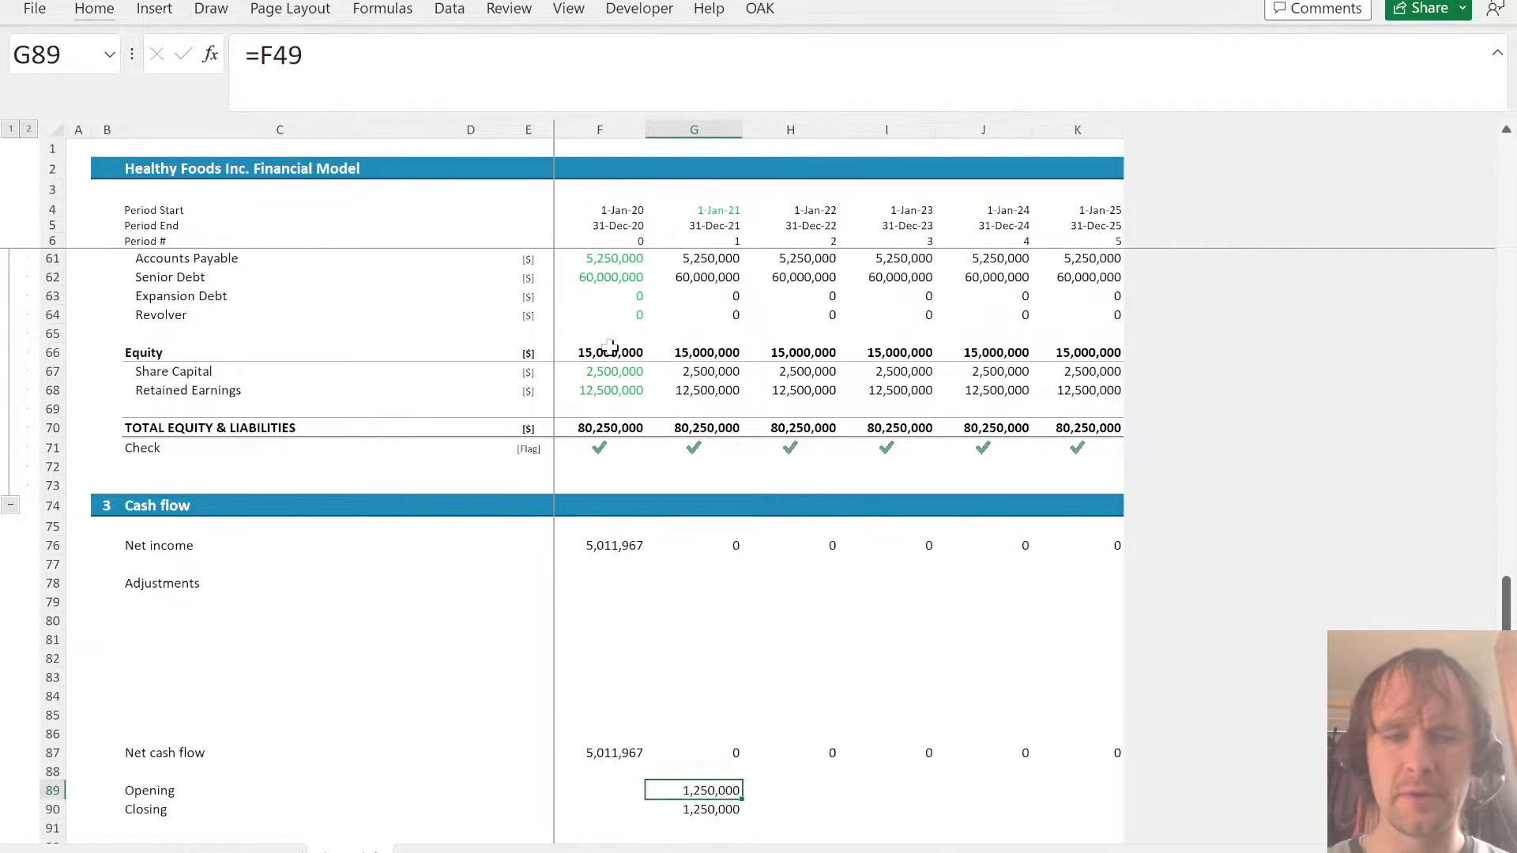
pyautogui.hotkey('shift', 'Down')
pyautogui.hotkey('shift', 'Right')
pyautogui.hotkey('shift', 'Right')
pyautogui.hotkey('shift', 'Right')
pyautogui.hotkey('shift', 'Right')
pyautogui.hotkey('ctrl', 'r')
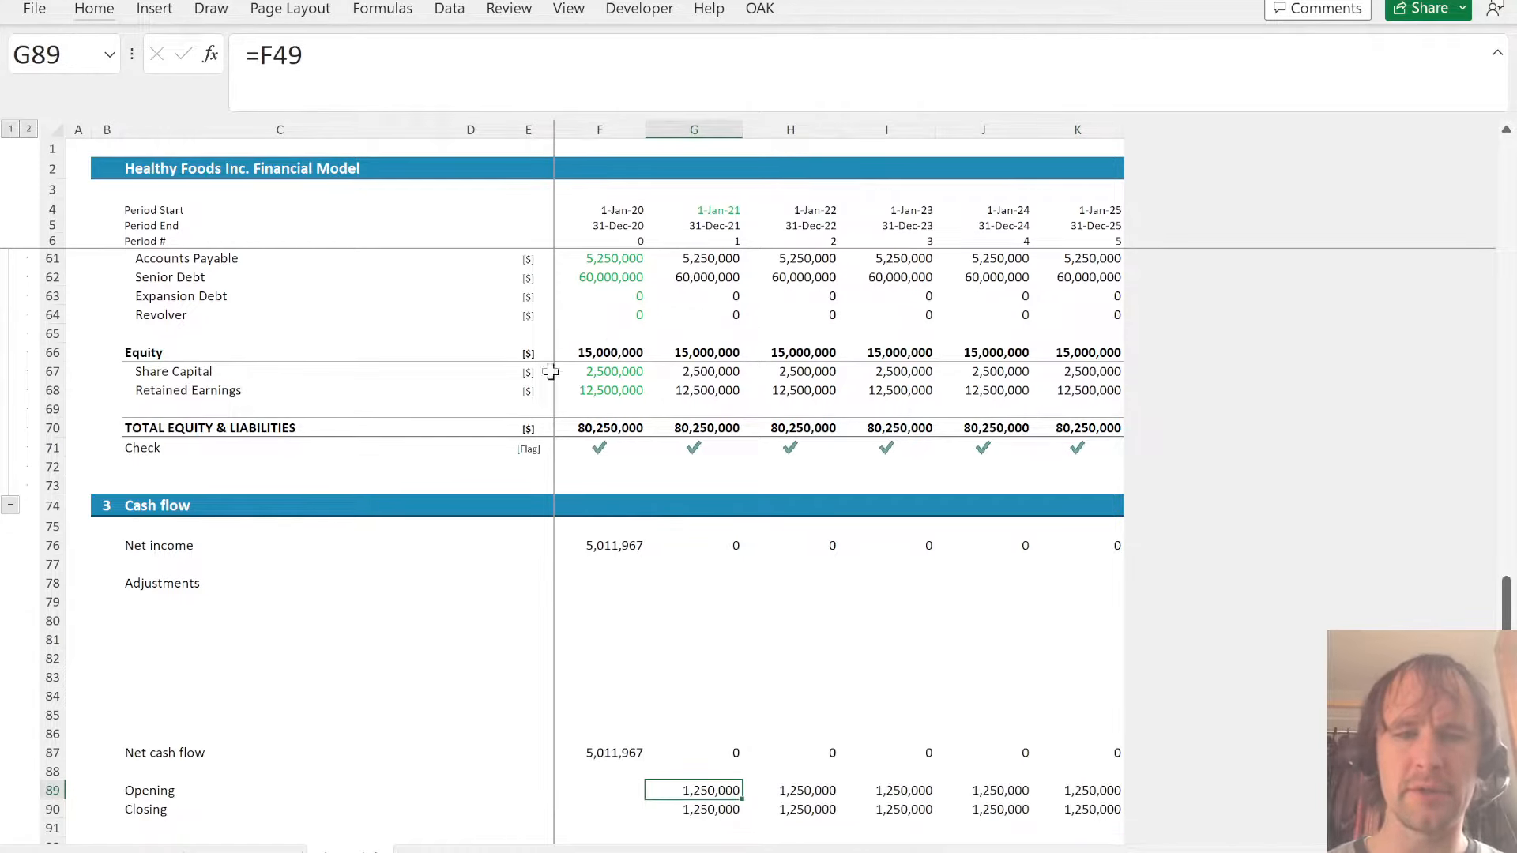
# - Link the 2021 balance sheet Cash in G49 to the cash flow Closing balance with =G90
pyautogui.scroll(5, 663, 352)
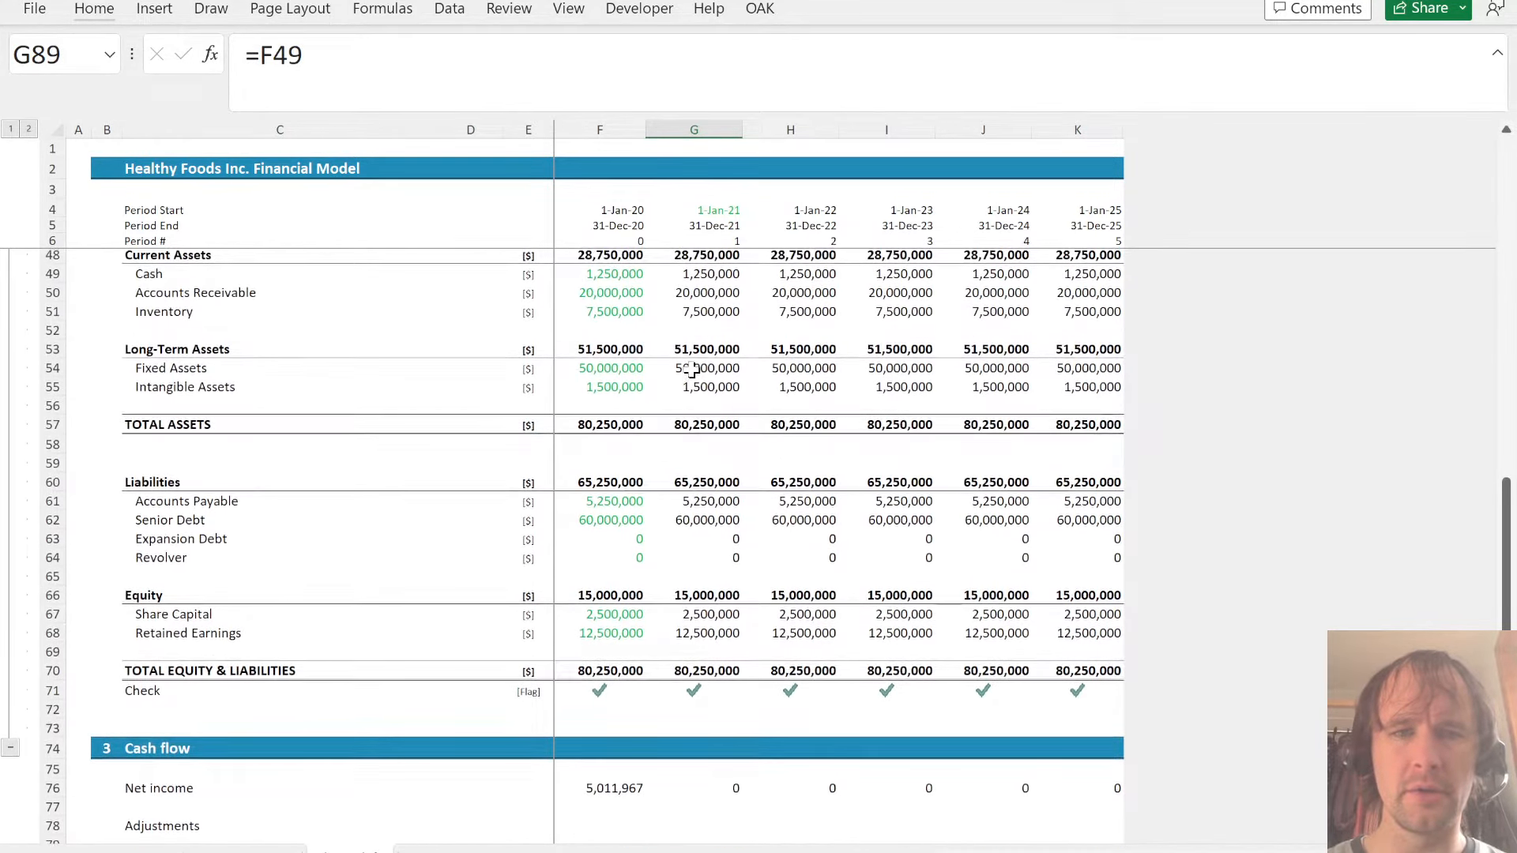
pyautogui.scroll(4, 692, 371)
pyautogui.click(703, 474)
pyautogui.write('=')
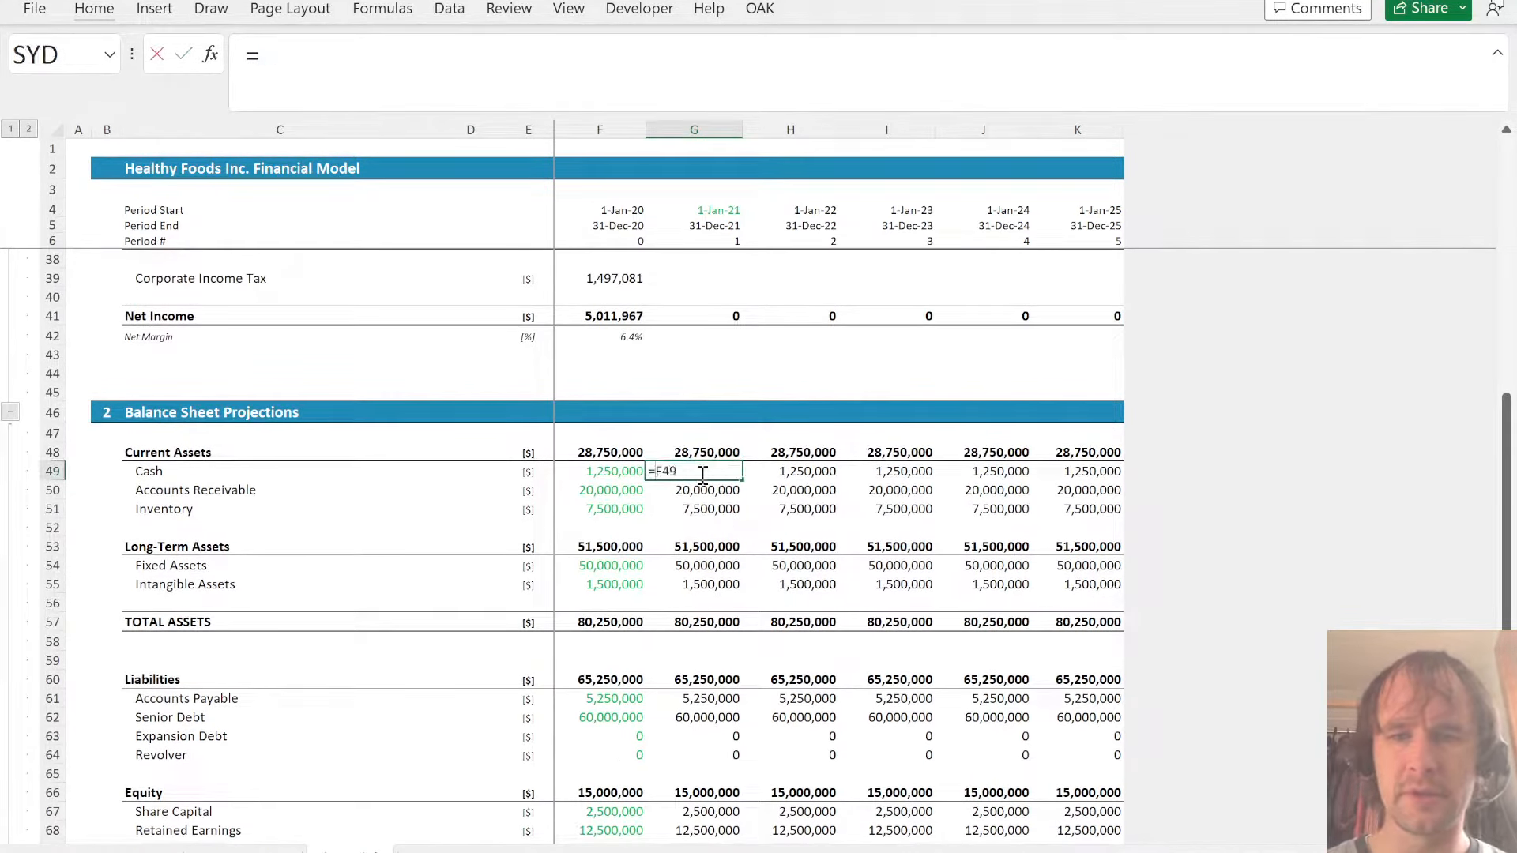
pyautogui.scroll(-10, 703, 474)
pyautogui.click(702, 476)
pyautogui.press('Down')
pyautogui.press('Down')
pyautogui.press('Down')
pyautogui.press('Down')
pyautogui.press('Down')
pyautogui.press('Down')
pyautogui.press('Down')
pyautogui.press('Down')
pyautogui.press('Down')
pyautogui.press('Down')
pyautogui.press('Return')
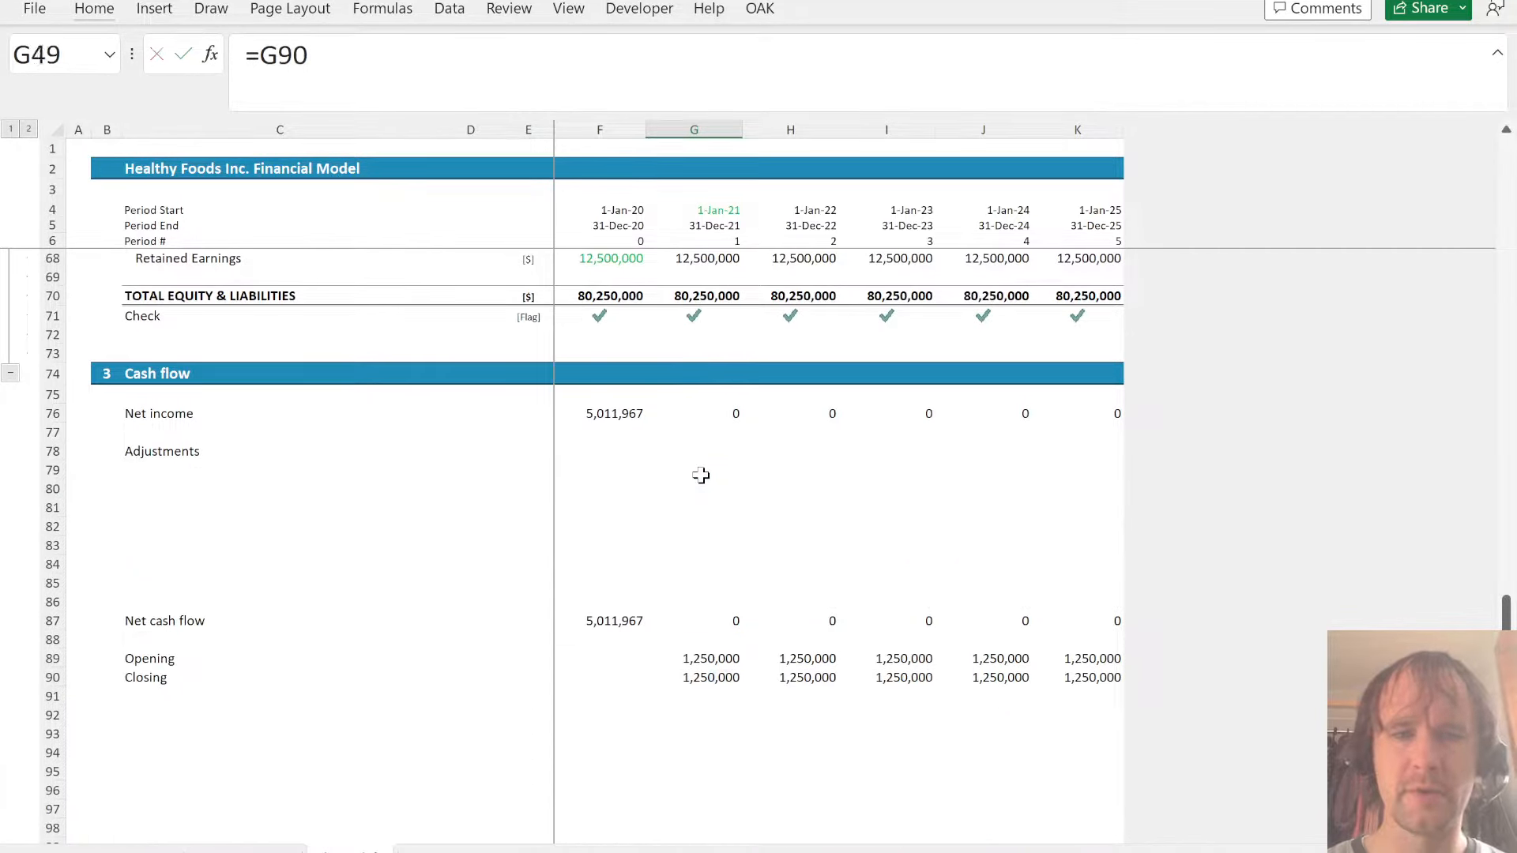
pyautogui.hotkey('ctrl', 'shift', 'Right')
pyautogui.press('Left')
pyautogui.press('Right')
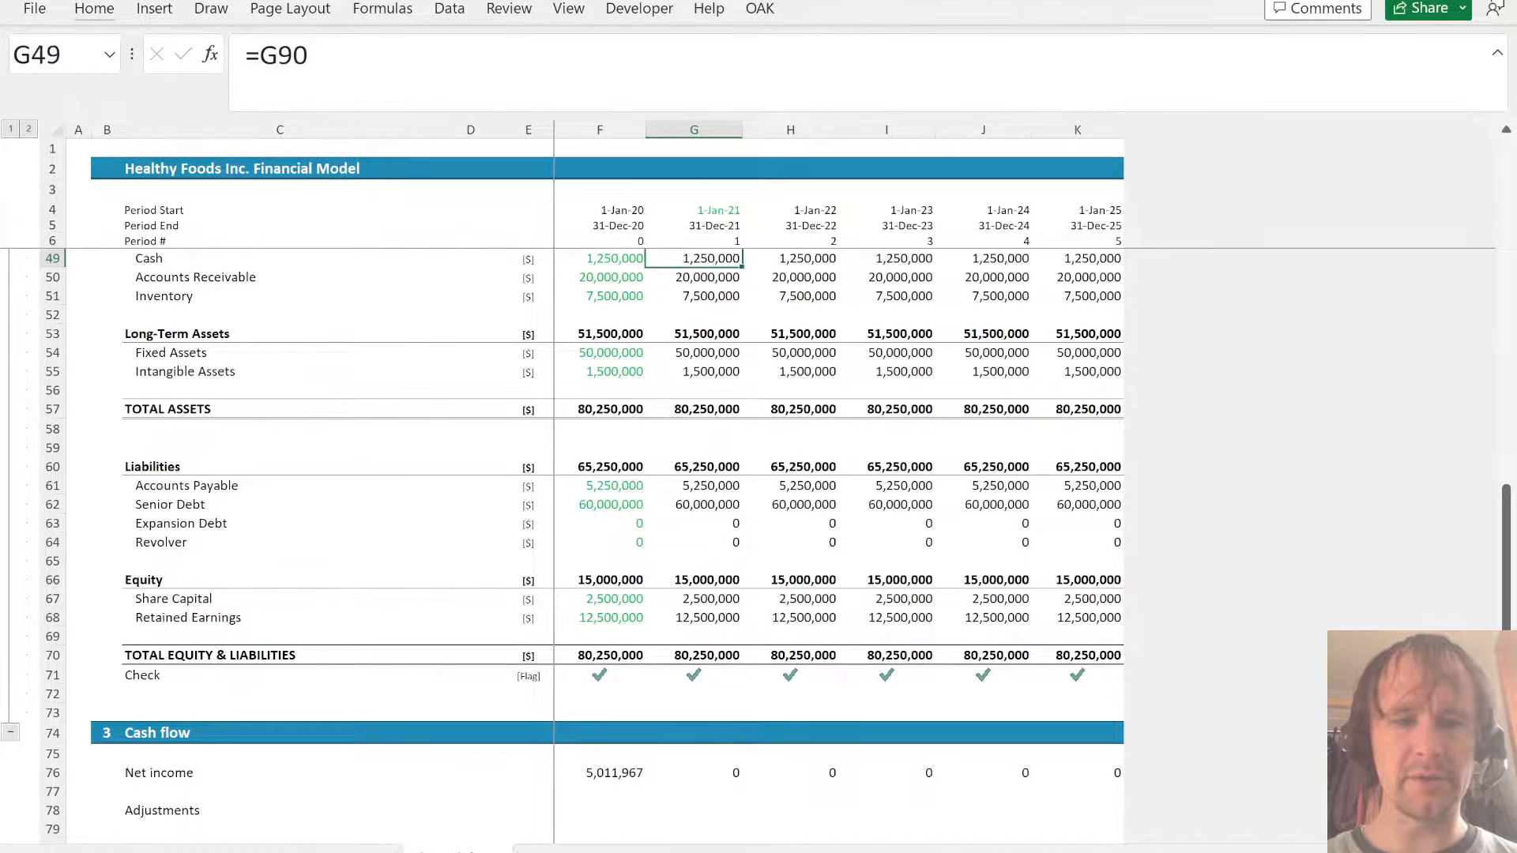
# - Retitle the P&L Projections header of section 1 in row 8 as Rev
pyautogui.hotkey('ctrl', 'Home')
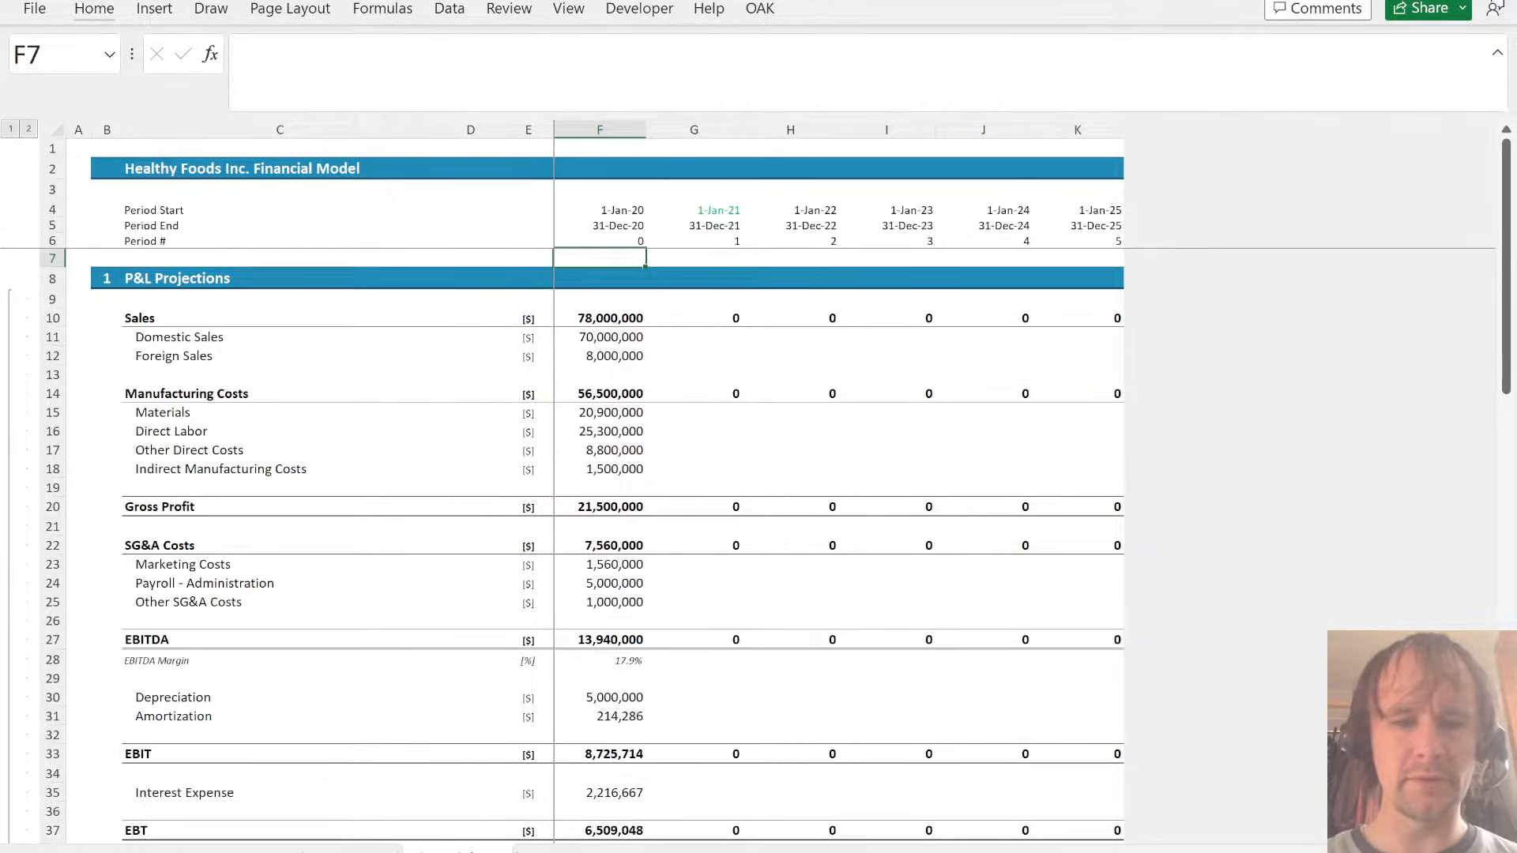
pyautogui.press('Down')
pyautogui.press('Left')
pyautogui.press('Left')
pyautogui.press('Left')
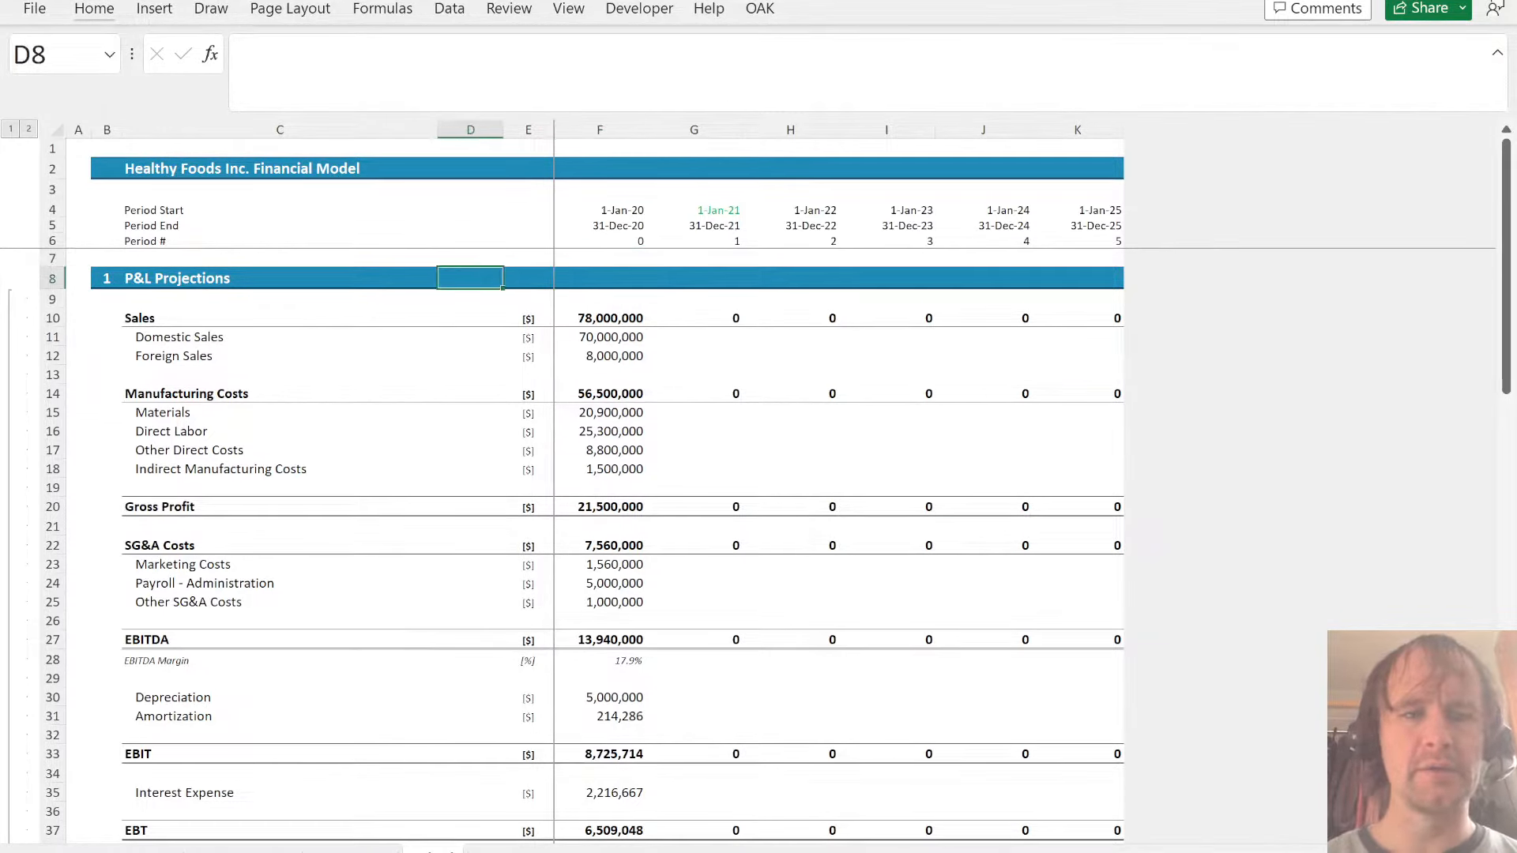
pyautogui.write('Rev')
pyautogui.press('Down')
pyautogui.press('Down')
pyautogui.press('Down')
pyautogui.press('Down')
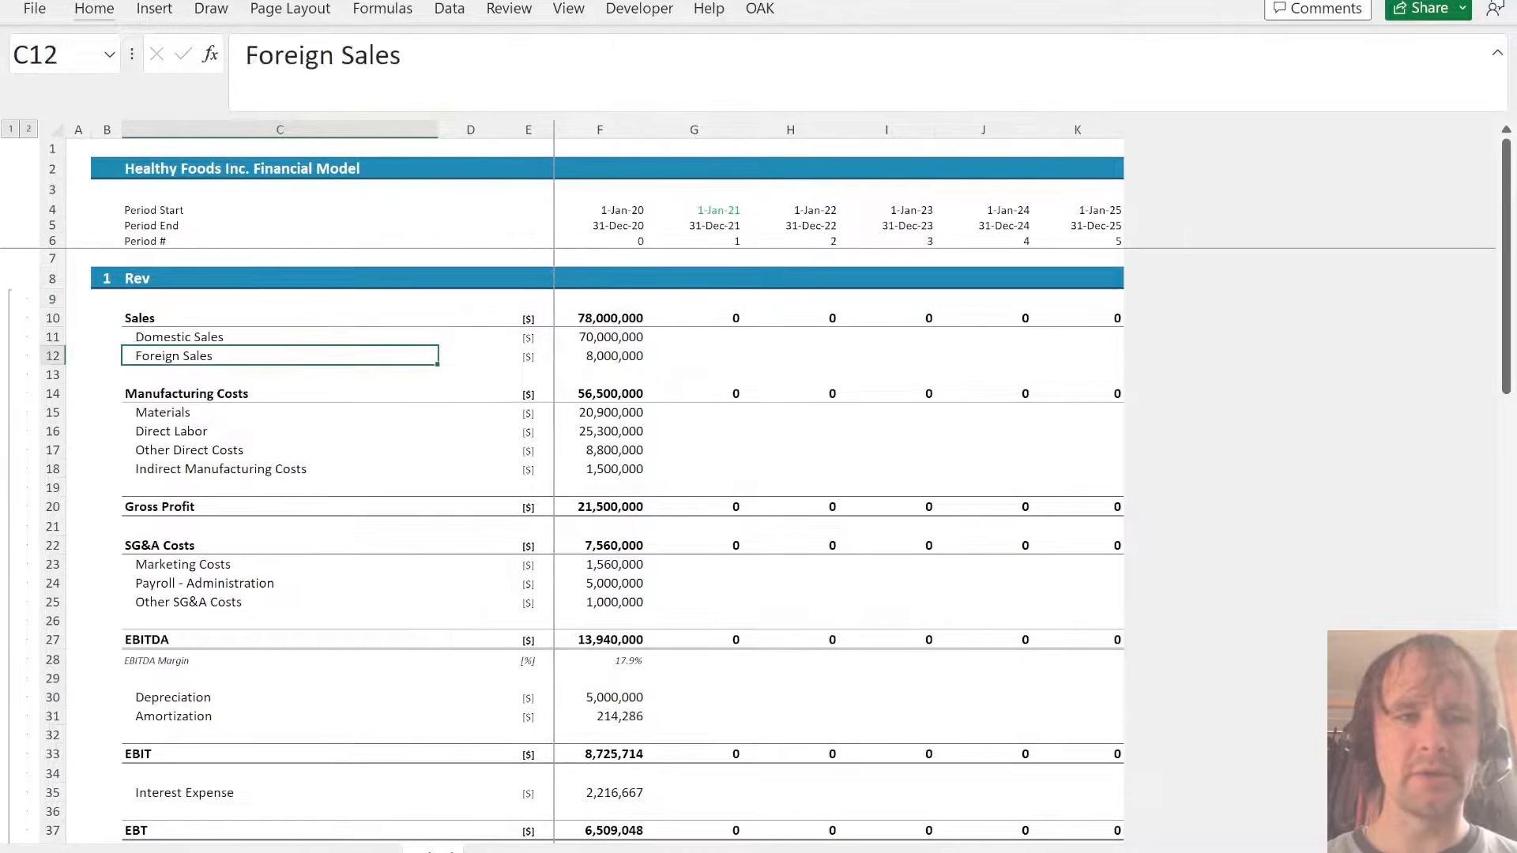
# - Delete all rows from Manufacturing Costs in row 14 downward
pyautogui.press('Up')
pyautogui.hotkey('shift', 'space')
pyautogui.press('Down')
pyautogui.press('Down')
pyautogui.press('Down')
pyautogui.hotkey('shift', 'space')
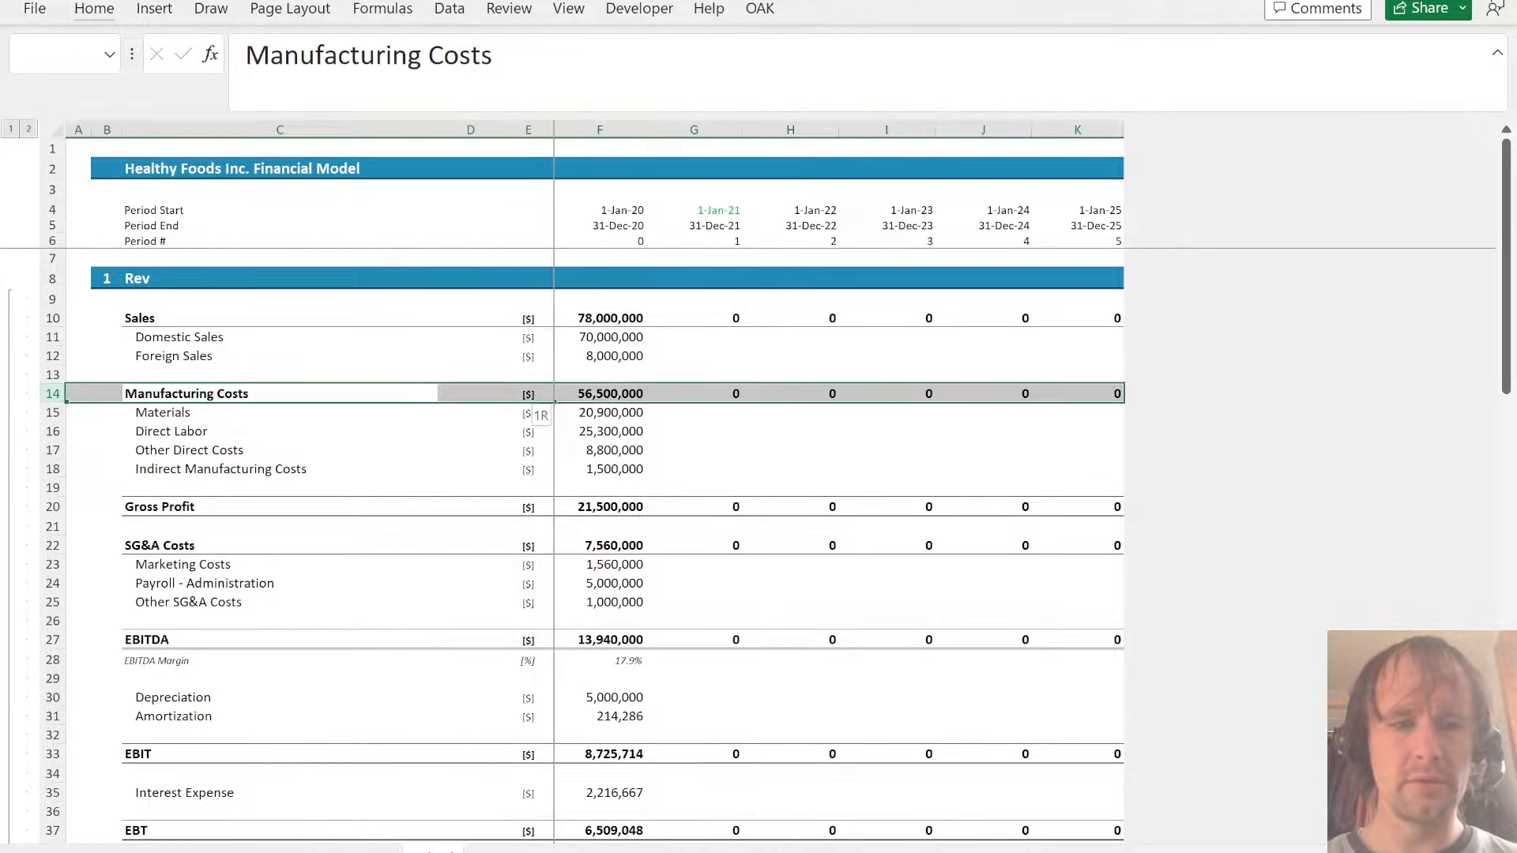
pyautogui.hotkey('ctrl', 'shift', 'Down')
pyautogui.hotkey('ctrl', '-')
# - Retitle the section 1 header in C8 as Indices
pyautogui.press('Up')
pyautogui.press('Up')
pyautogui.press('Up')
pyautogui.press('Up')
pyautogui.press('Up')
pyautogui.press('Up')
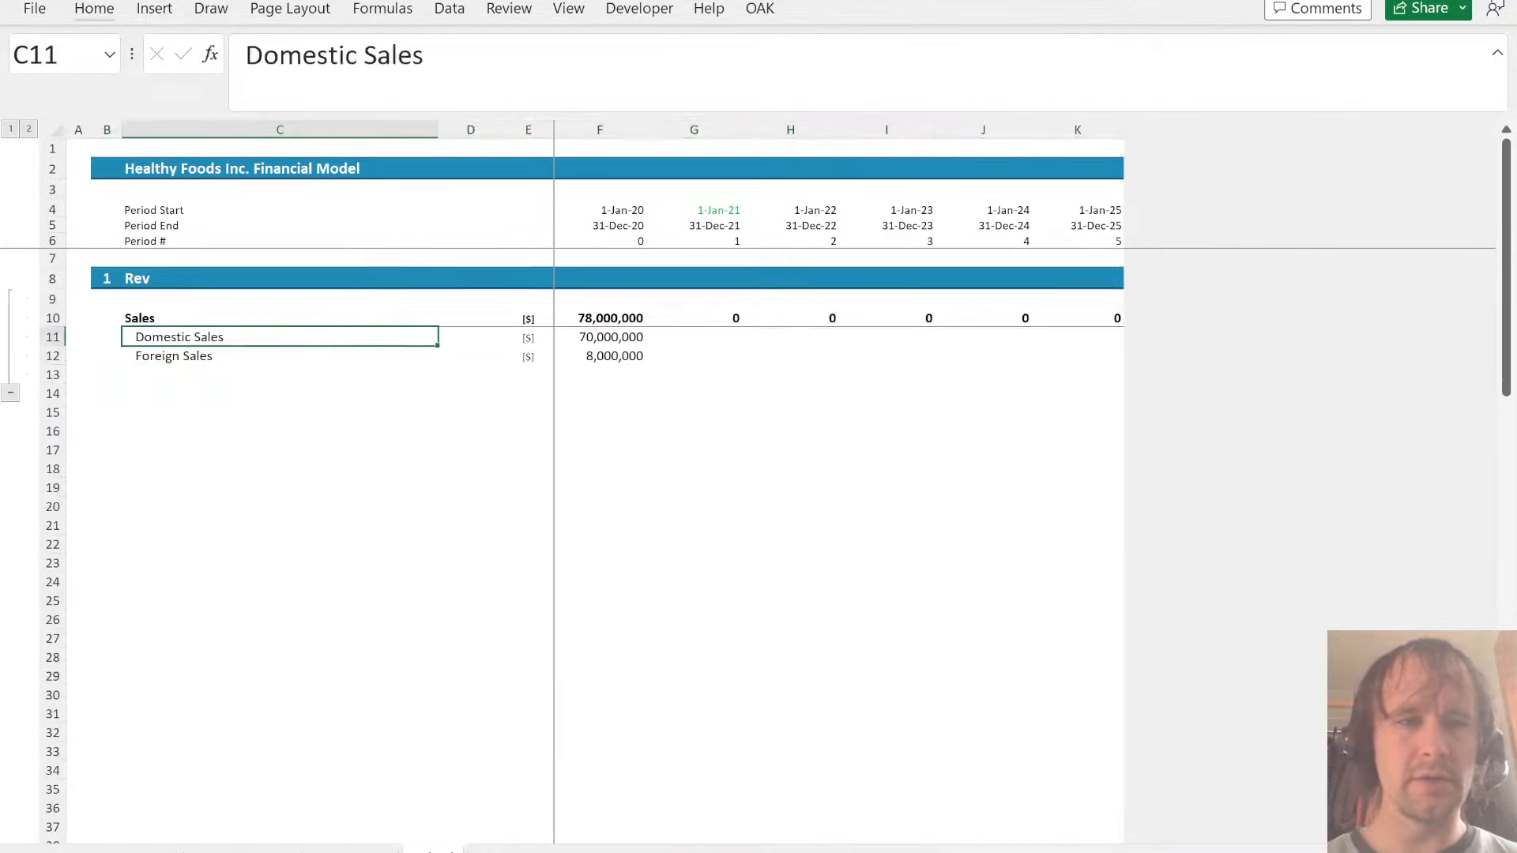
pyautogui.press('BackSpace')
pyautogui.write('Indices')
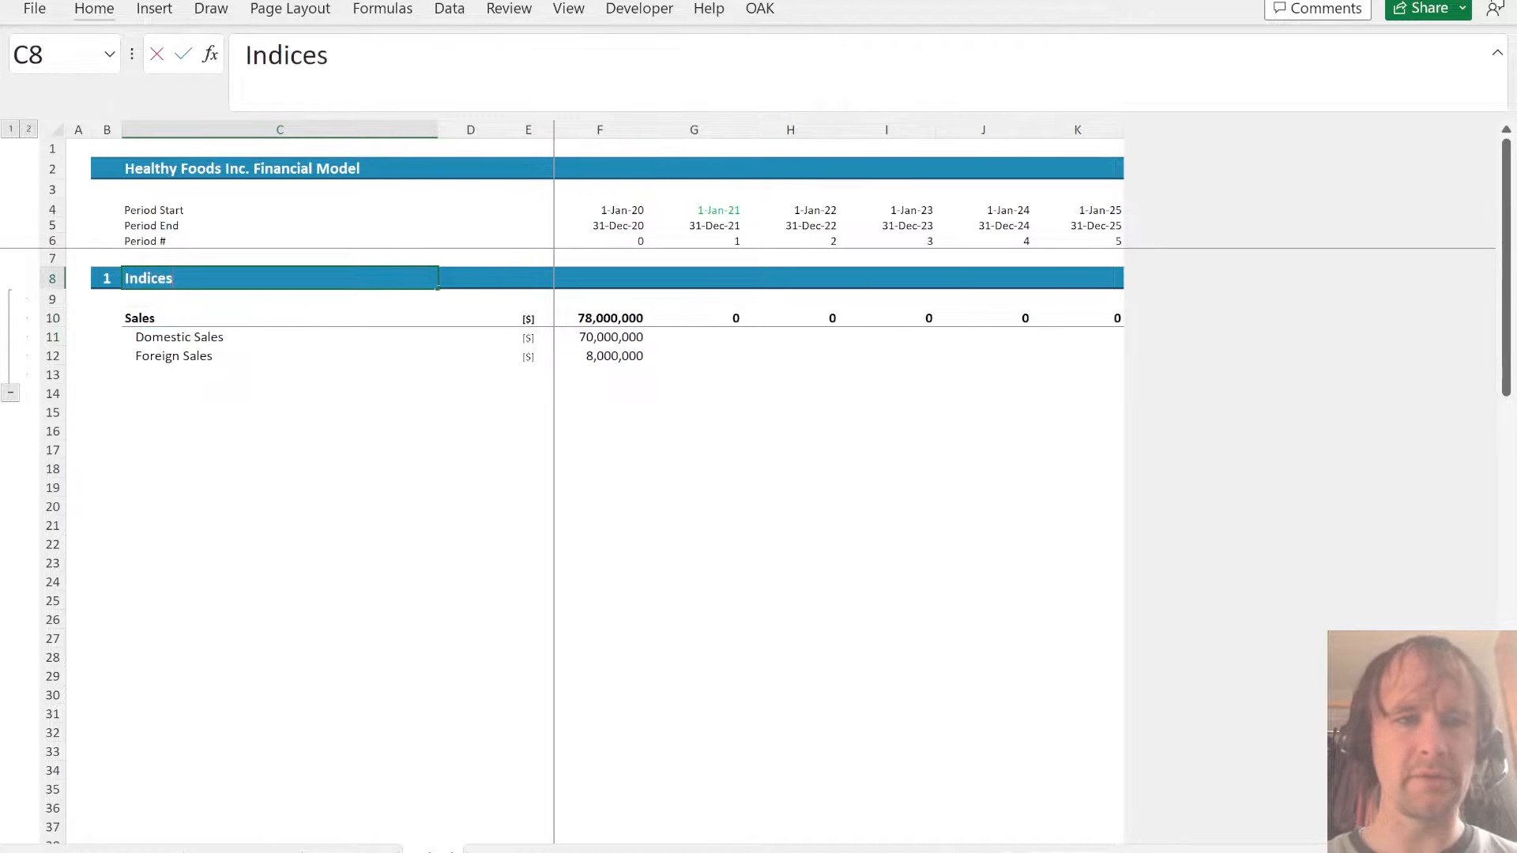
pyautogui.press('Return')
# - Delete the Sales block in rows 10 to 13 below the Indices header
pyautogui.press('Down')
pyautogui.hotkey('shift', 'space')
pyautogui.hotkey('shift', 'Down')
pyautogui.hotkey('shift', 'Down')
pyautogui.hotkey('shift', 'Down')
pyautogui.hotkey('ctrl', '-')
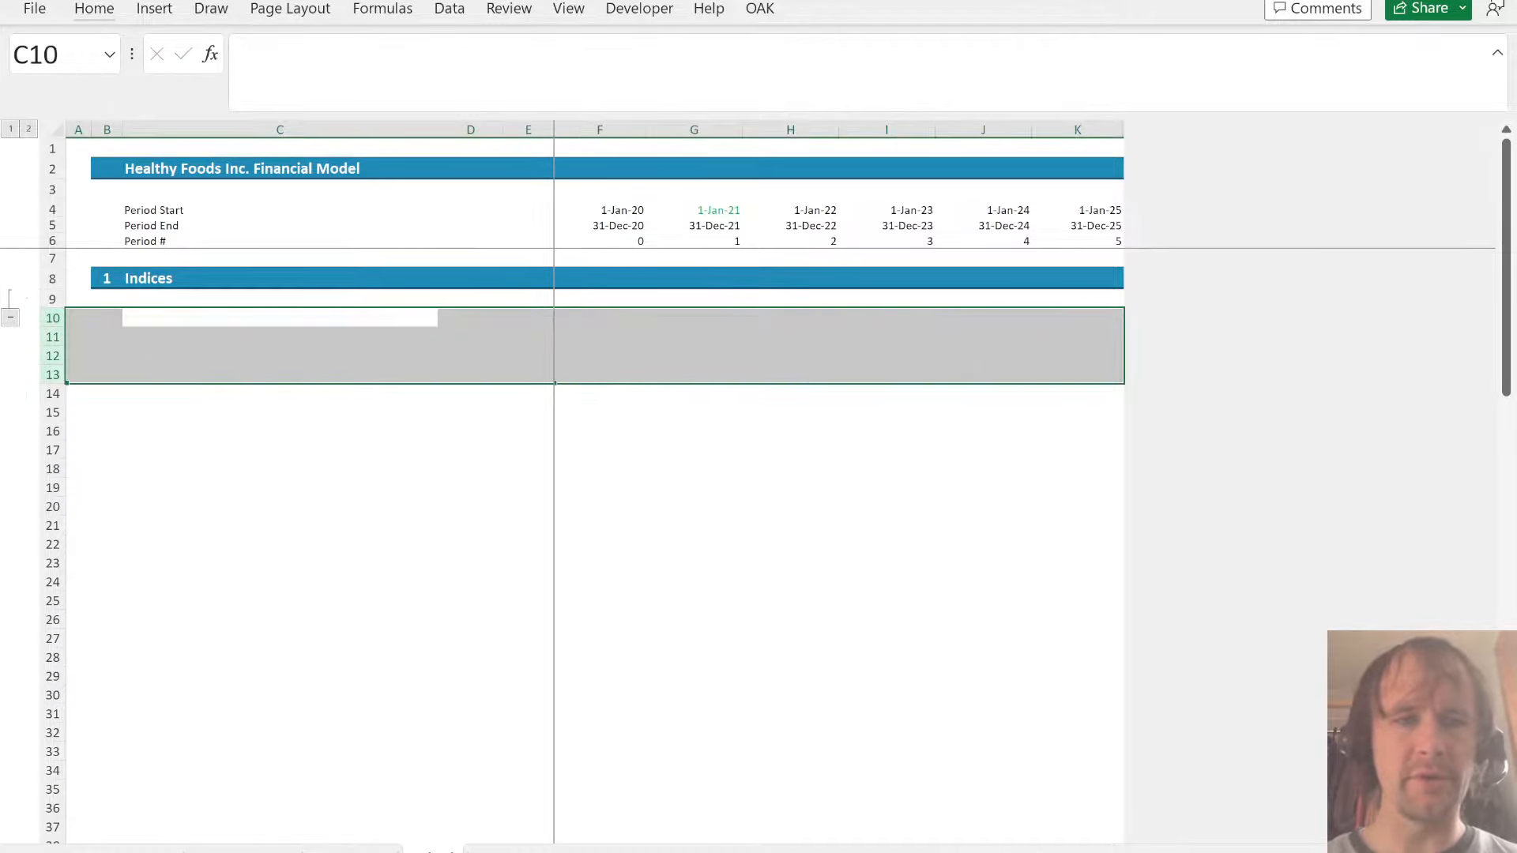
pyautogui.hotkey('shift', 'BackSpace')
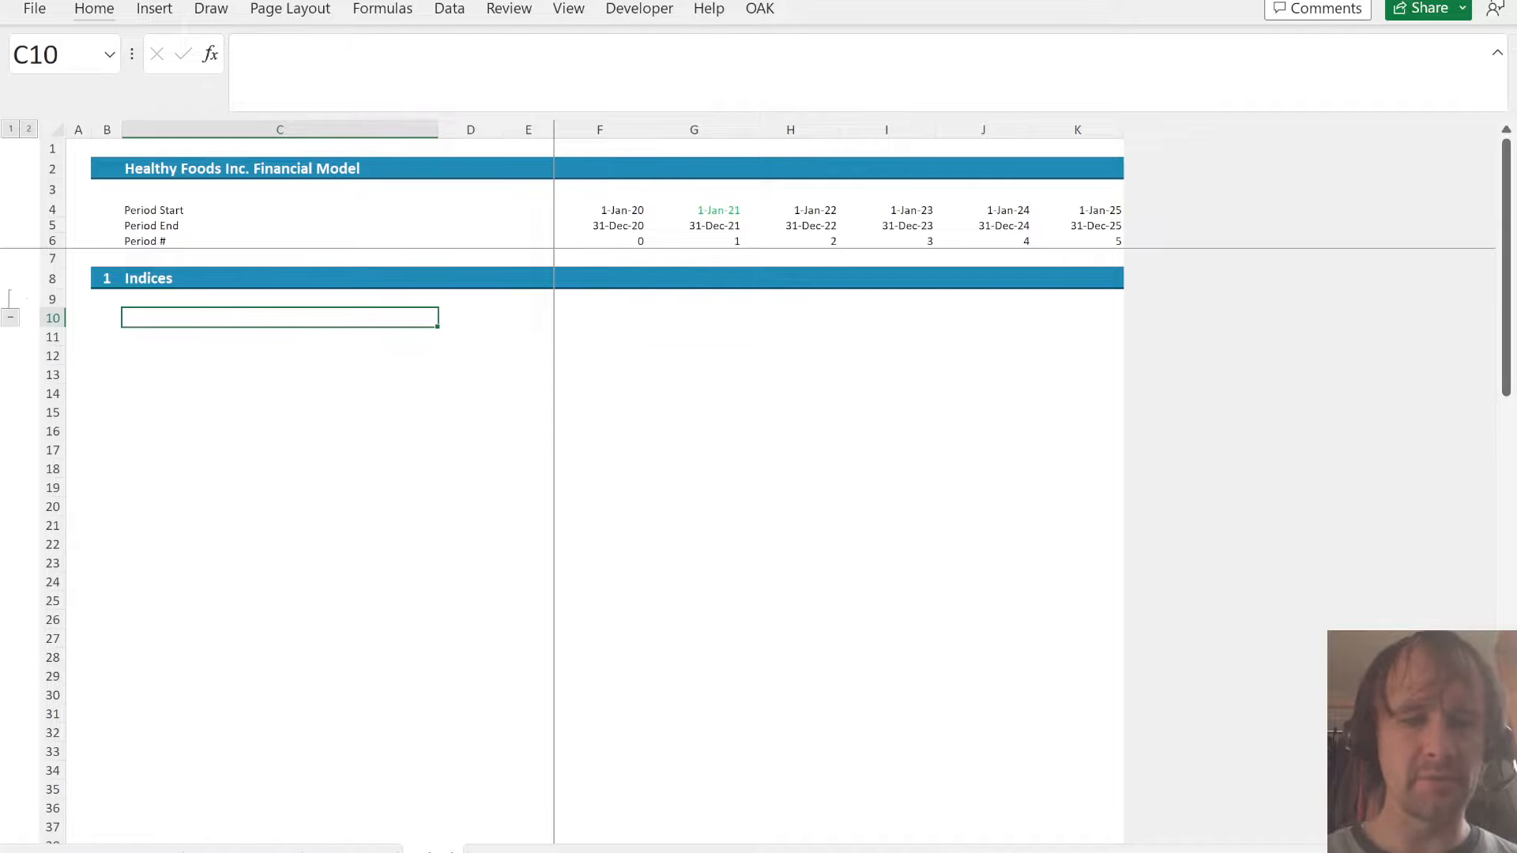
# - Examine the existing sales data on the Inputs and Assumptions sheet and search the sheet for %
pyautogui.hotkey('ctrl', 'pageup')
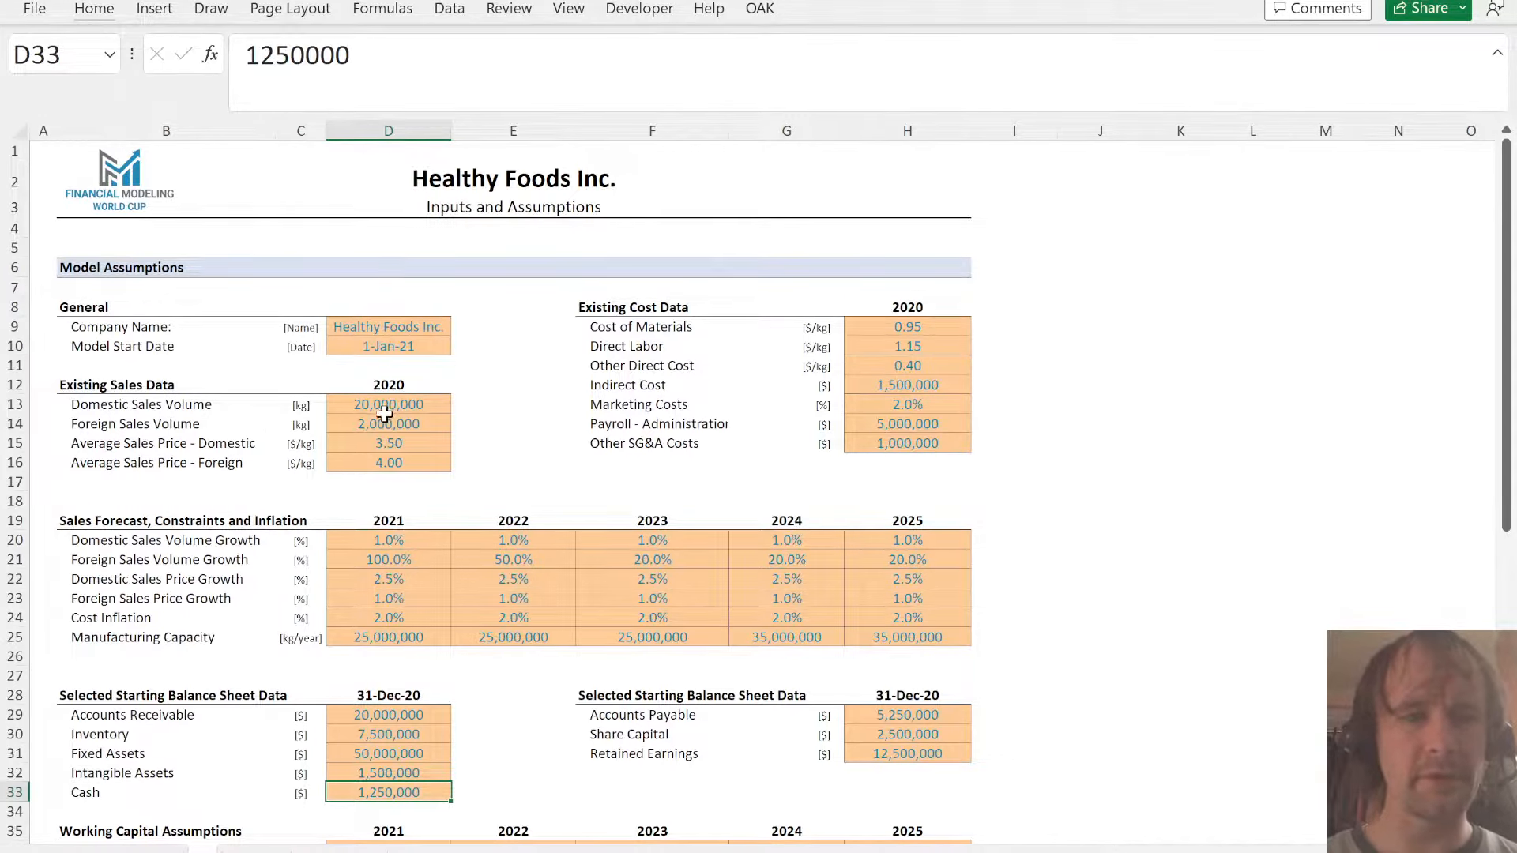
pyautogui.click(414, 406)
pyautogui.hotkey('ctrl', 'pagedown')
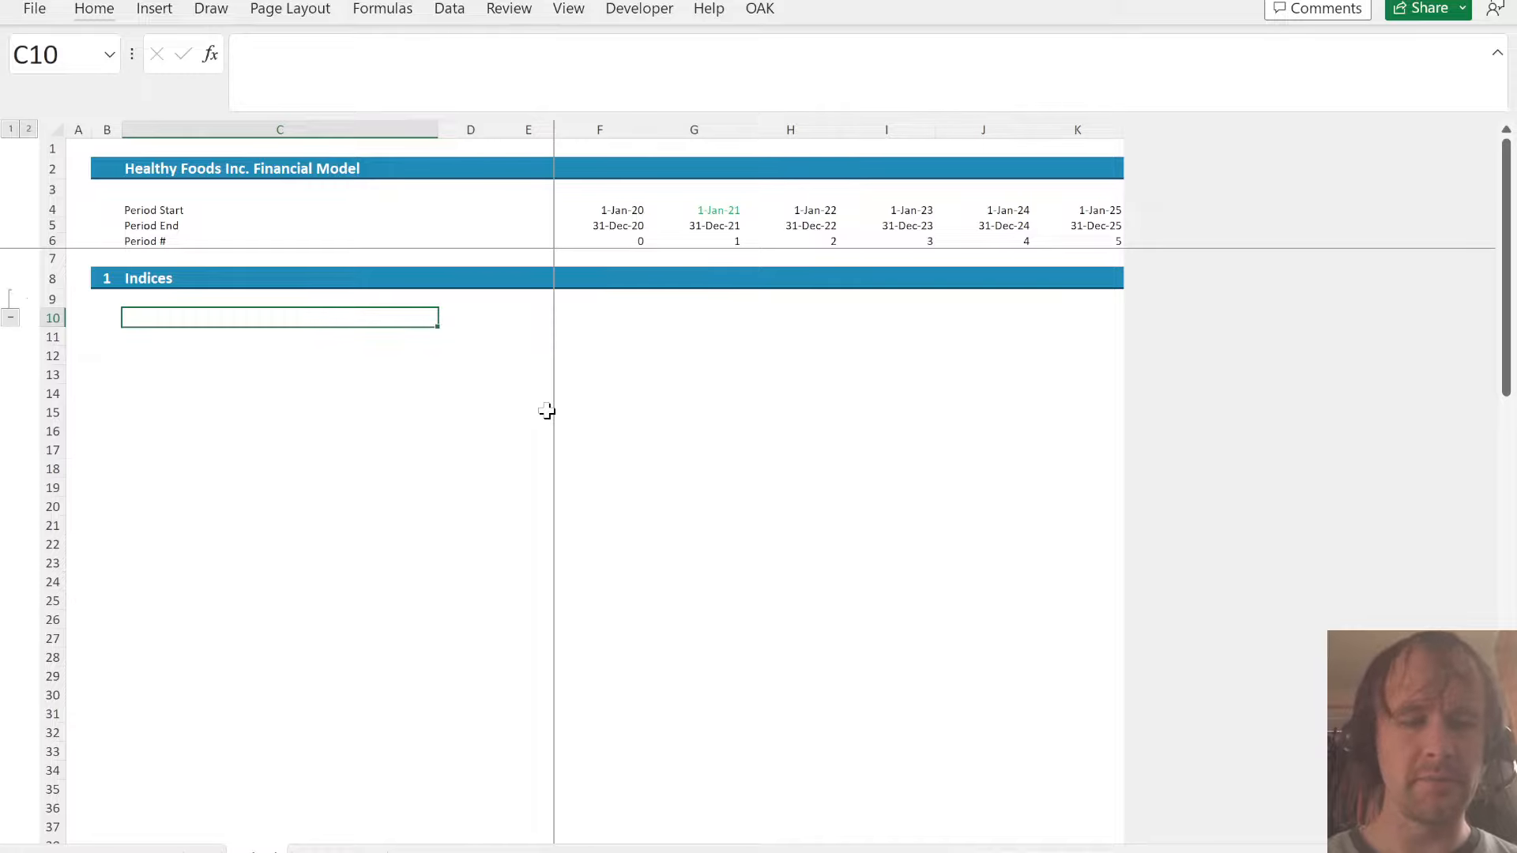
pyautogui.hotkey('ctrl', 'pageup')
pyautogui.click(398, 443)
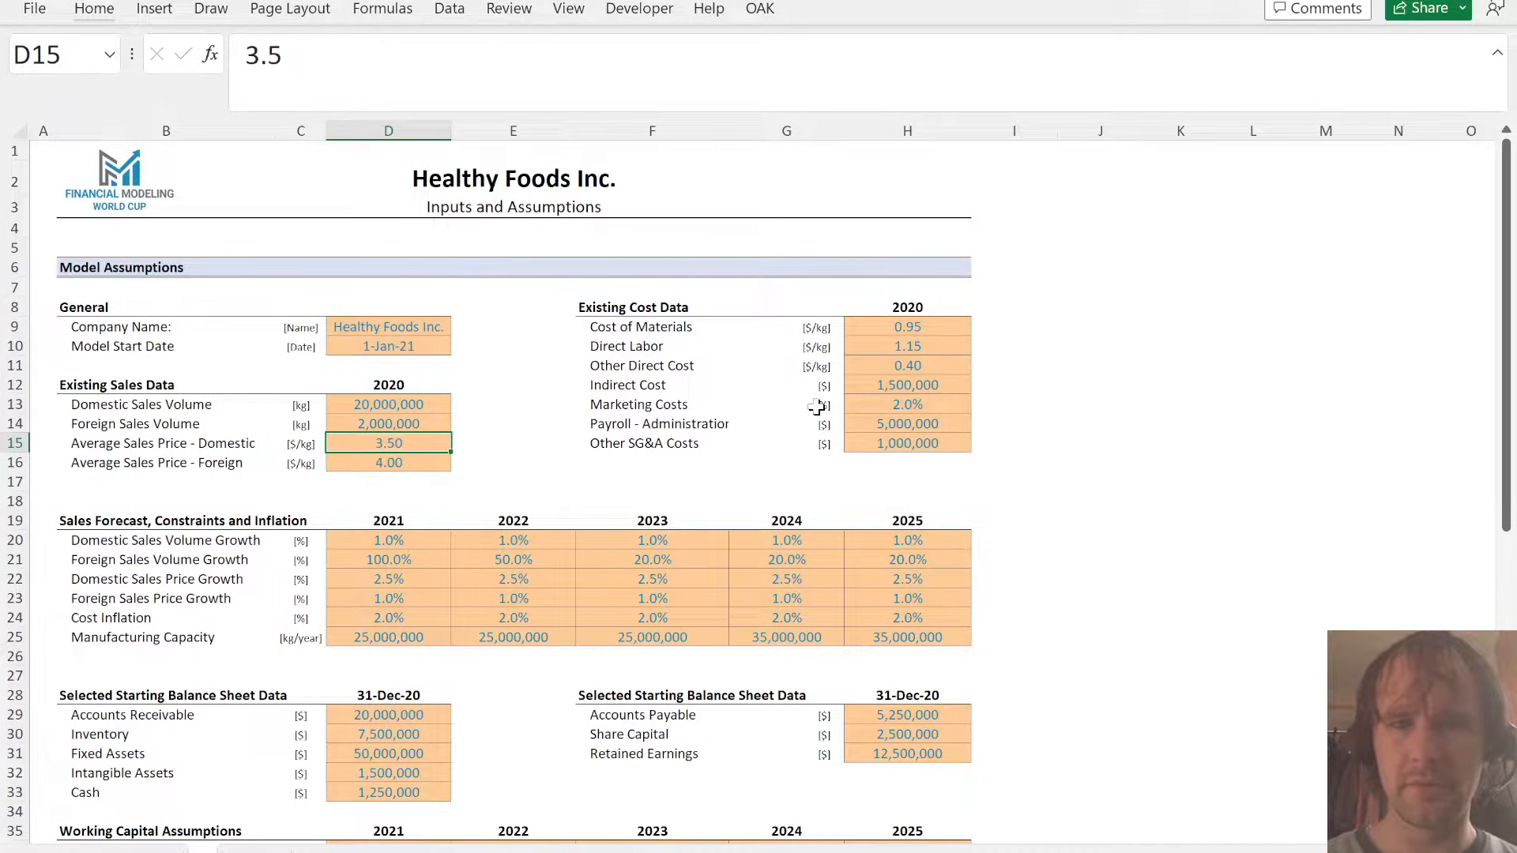
pyautogui.hotkey('ctrl', 'f')
pyautogui.write('%')
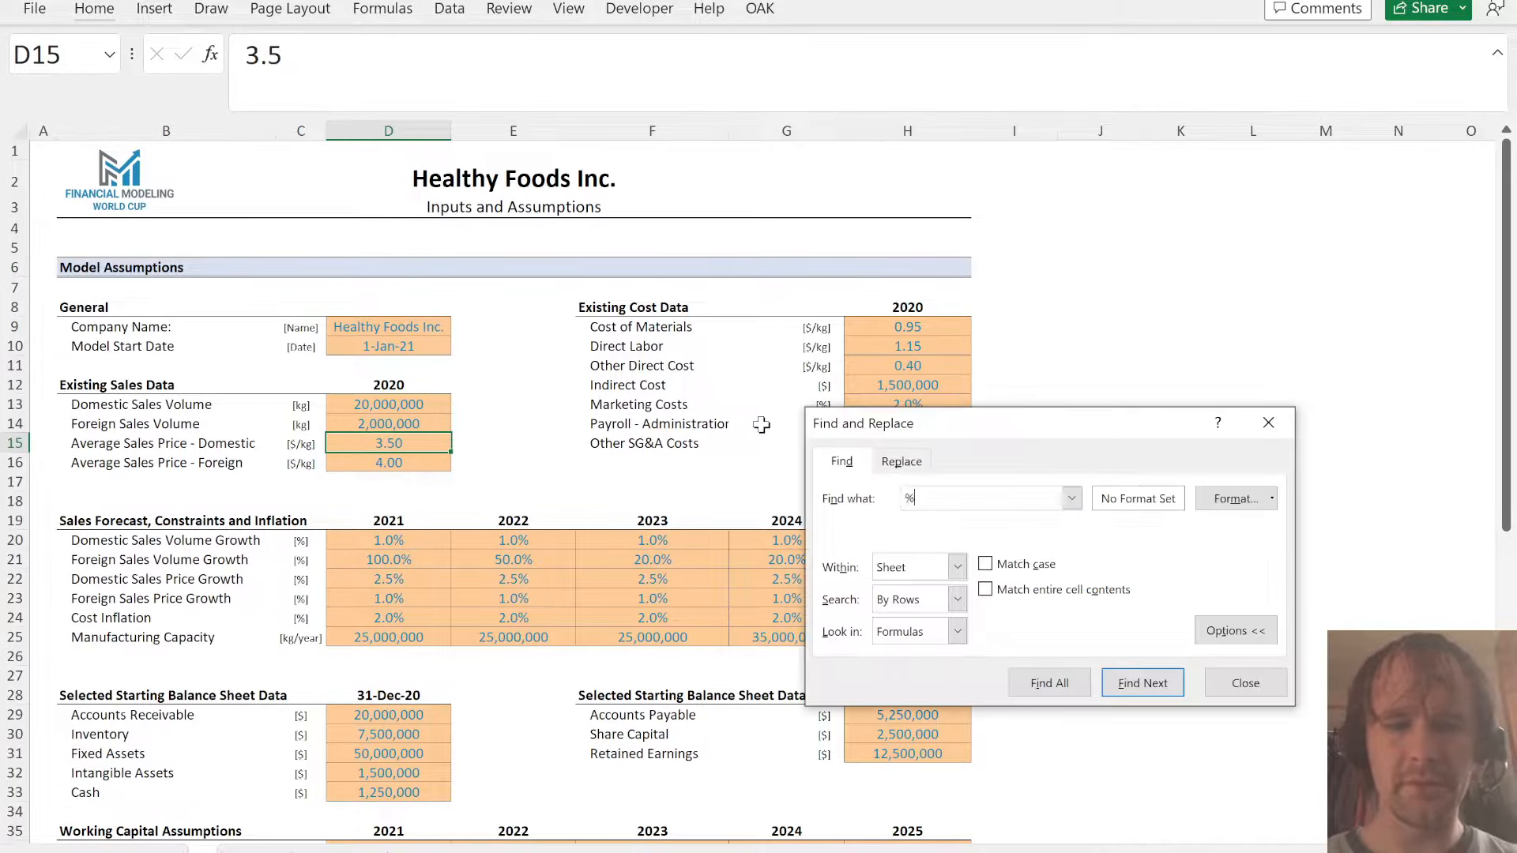
pyautogui.press('Return')
pyautogui.press('Escape')
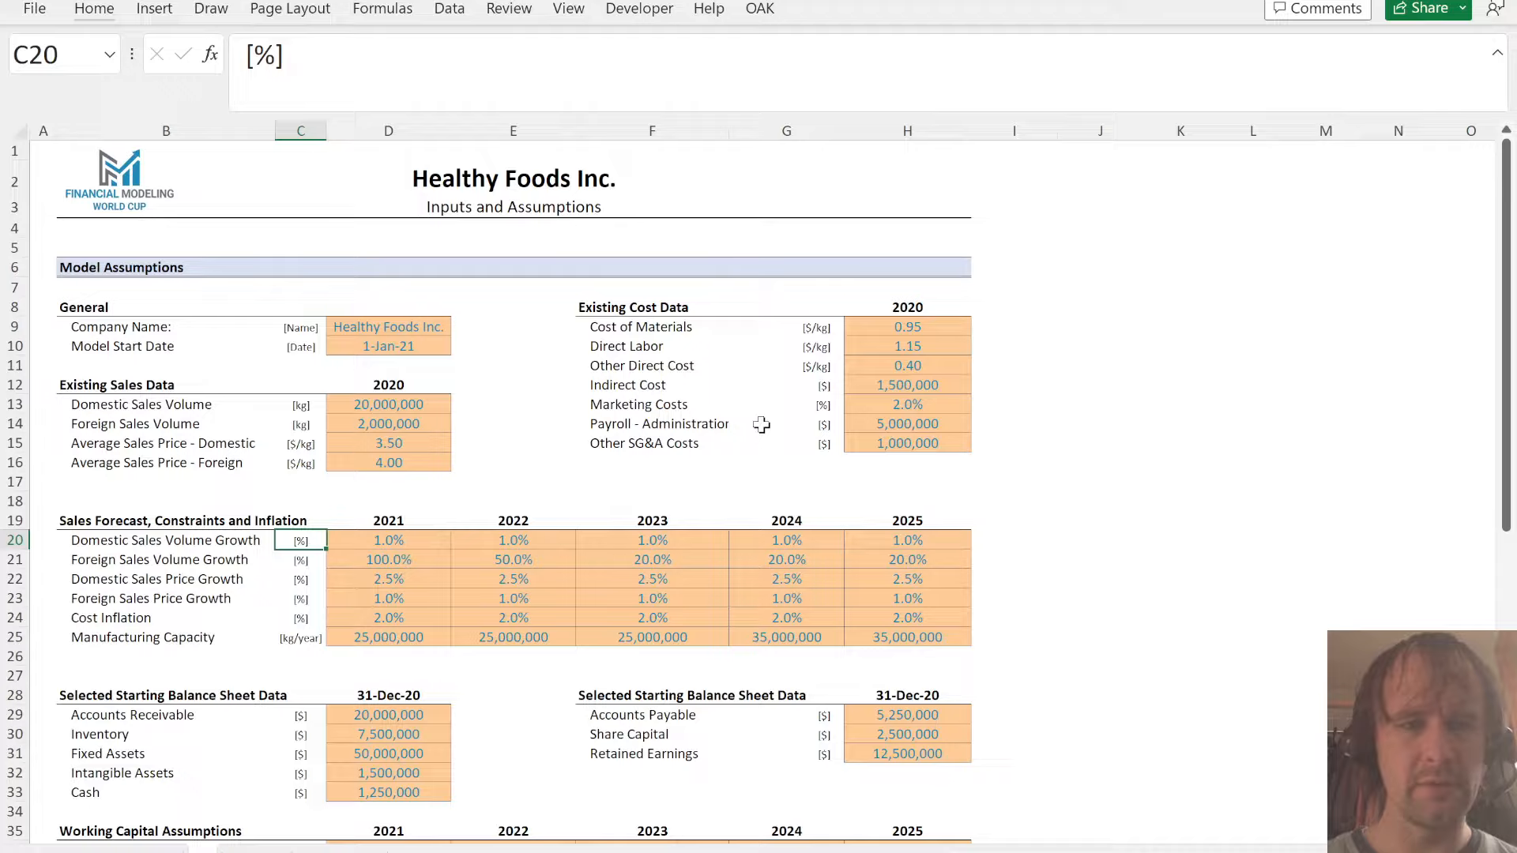
# - Enter the label Domestic volume in C10 on the Sched sheet, below the section 1 header
pyautogui.hotkey('ctrl', 'pagedown')
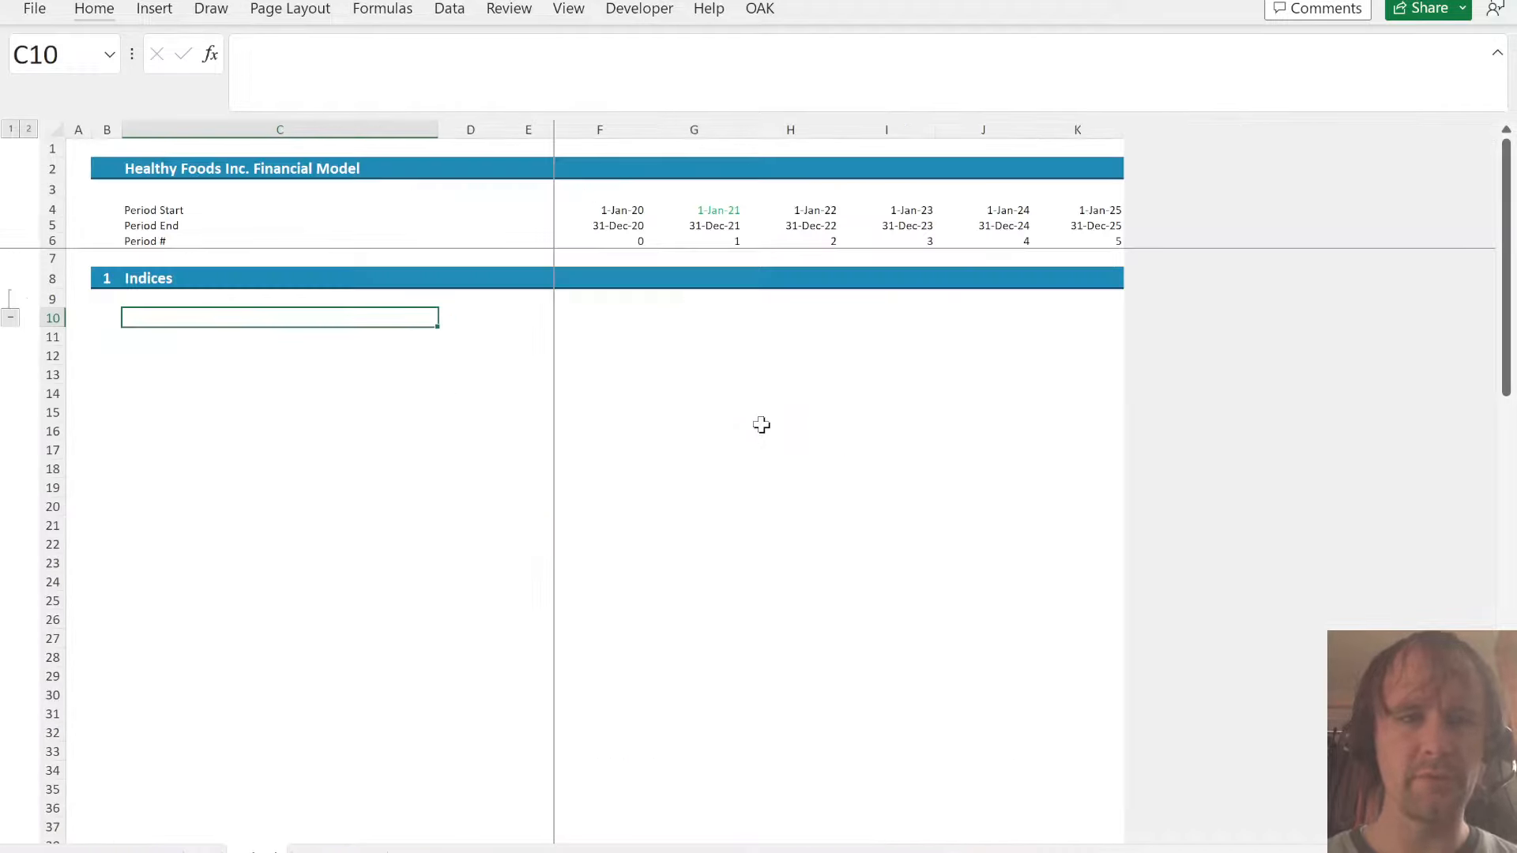
pyautogui.write('Domestic')
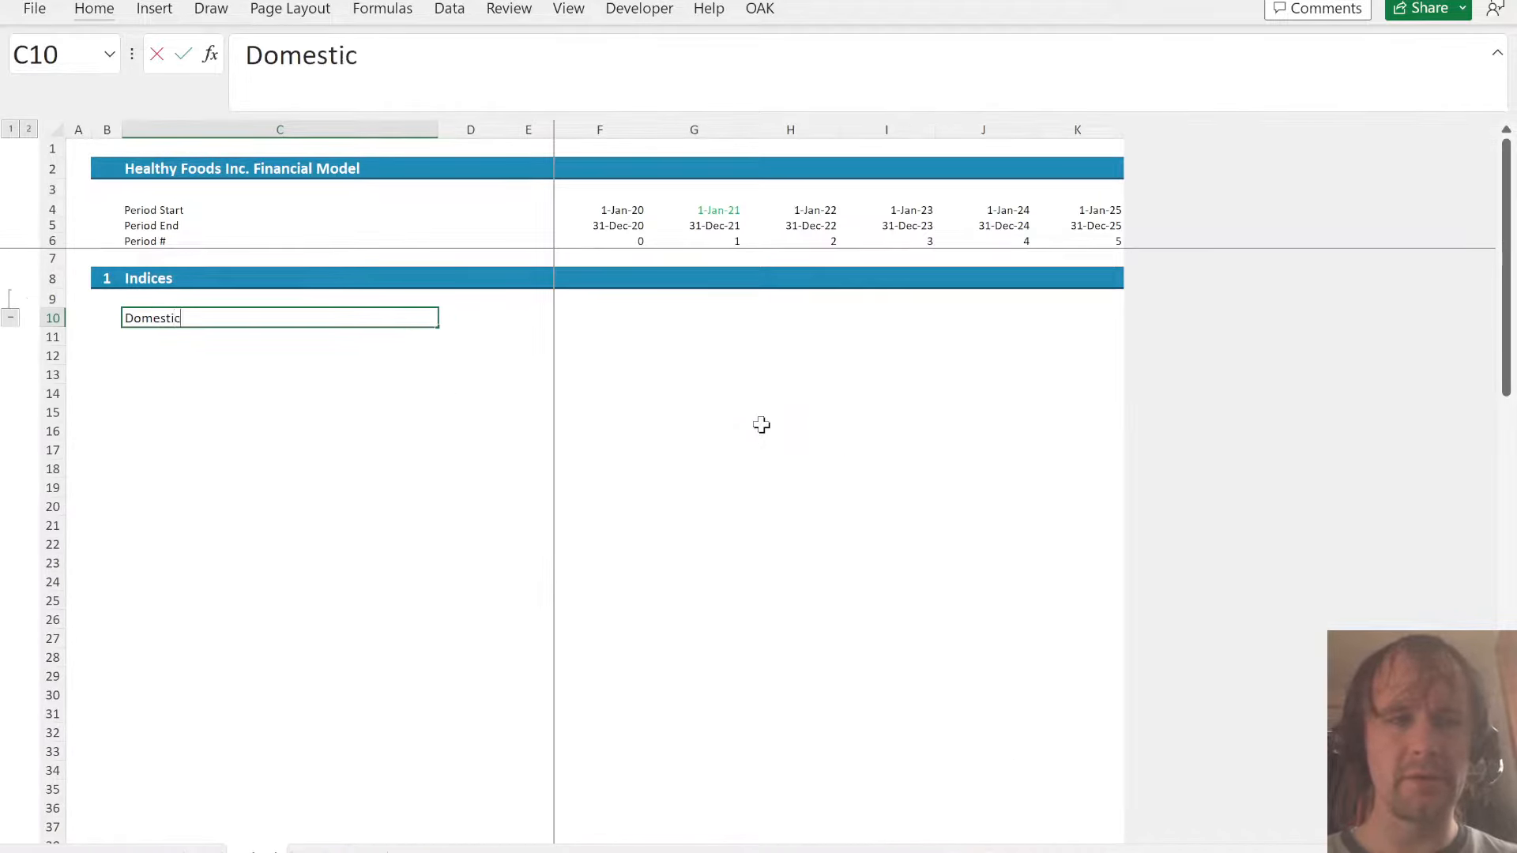
pyautogui.write(' volume')
pyautogui.press('Return')
pyautogui.press('Up')
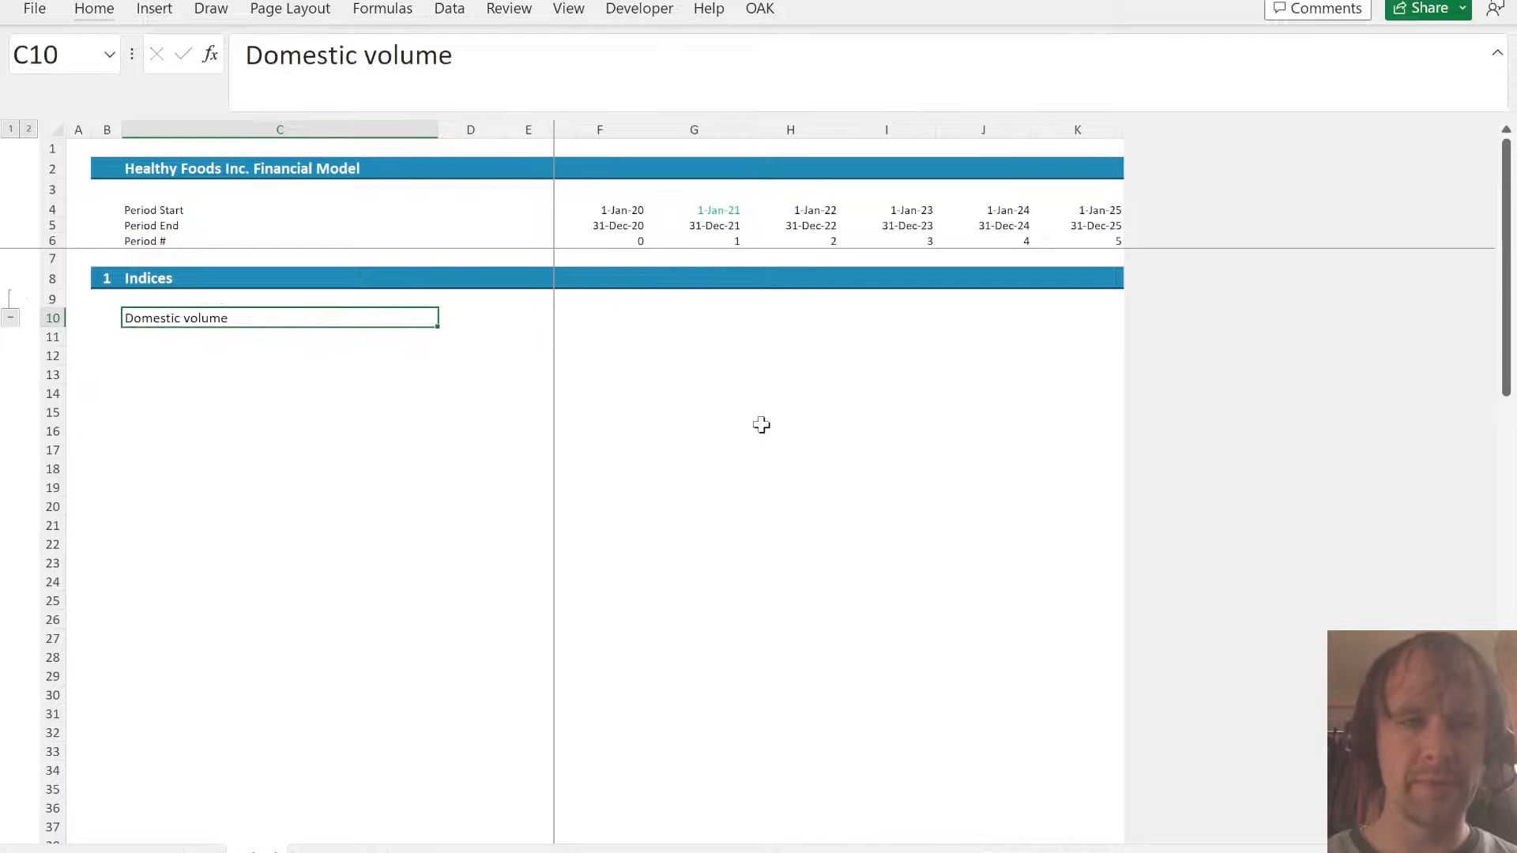
# - Retitle the section 1 header in C8 as Rev
pyautogui.press('Up')
pyautogui.press('Up')
pyautogui.write('Rev')
pyautogui.press('Return')
# - Move the Domestic volume label from C10 down to C12
pyautogui.press('Down')
pyautogui.hotkey('ctrl', 'x')
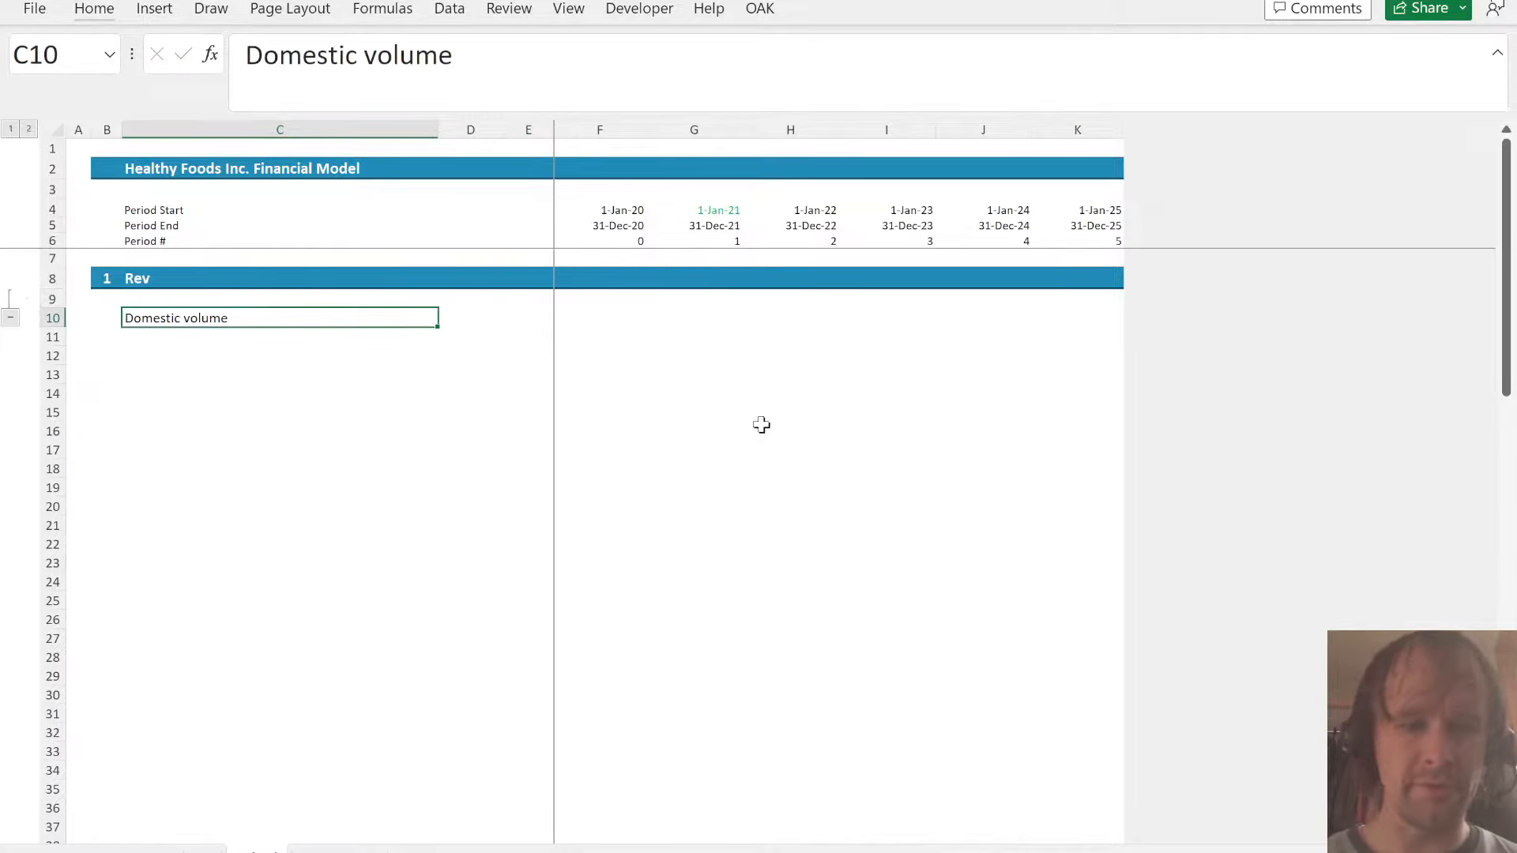
pyautogui.press('Down')
pyautogui.press('Down')
pyautogui.hotkey('ctrl', 'v')
# - Link the 2020 domestic volume in F12 to the existing Domestic Sales Volume with =A!D13
pyautogui.press('Right')
pyautogui.press('Right')
pyautogui.press('Right')
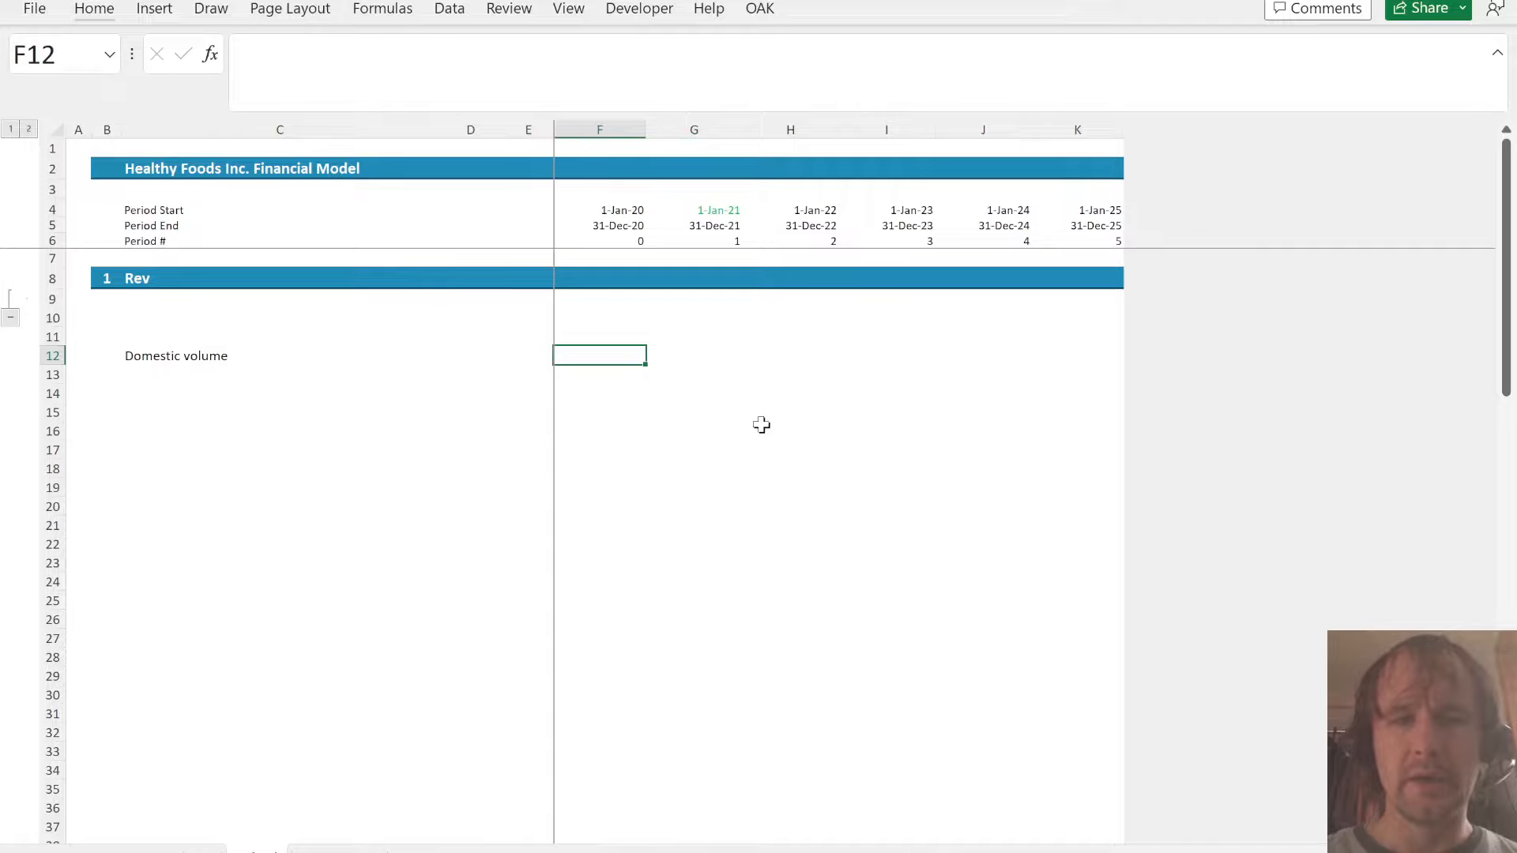
pyautogui.write('=')
pyautogui.hotkey('ctrl', 'pageup')
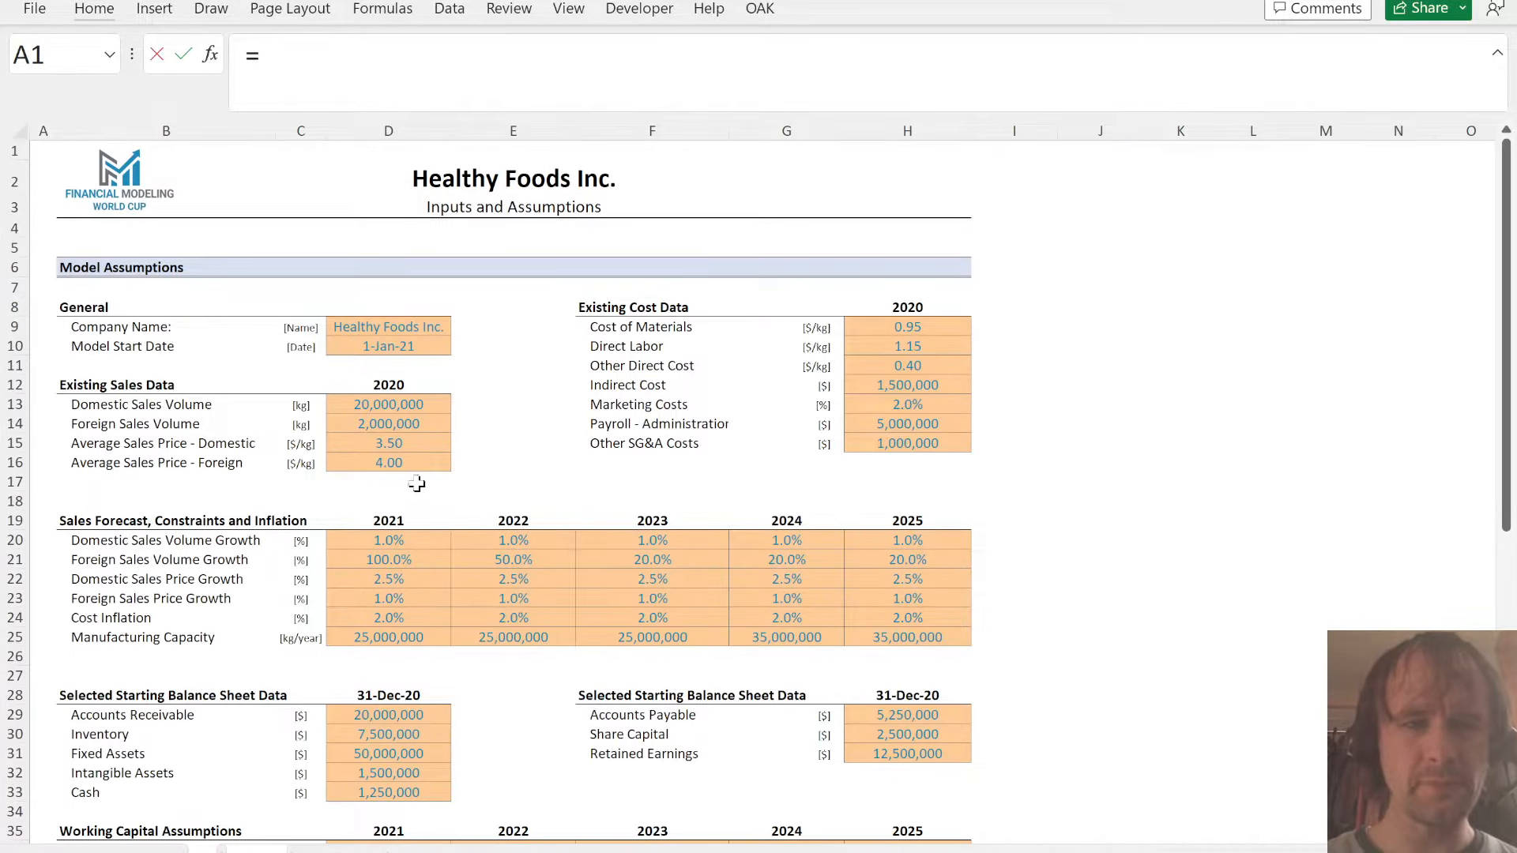
pyautogui.click(346, 406)
pyautogui.hotkey('ctrl', 'pagedown')
pyautogui.hotkey('ctrl', 'Return')
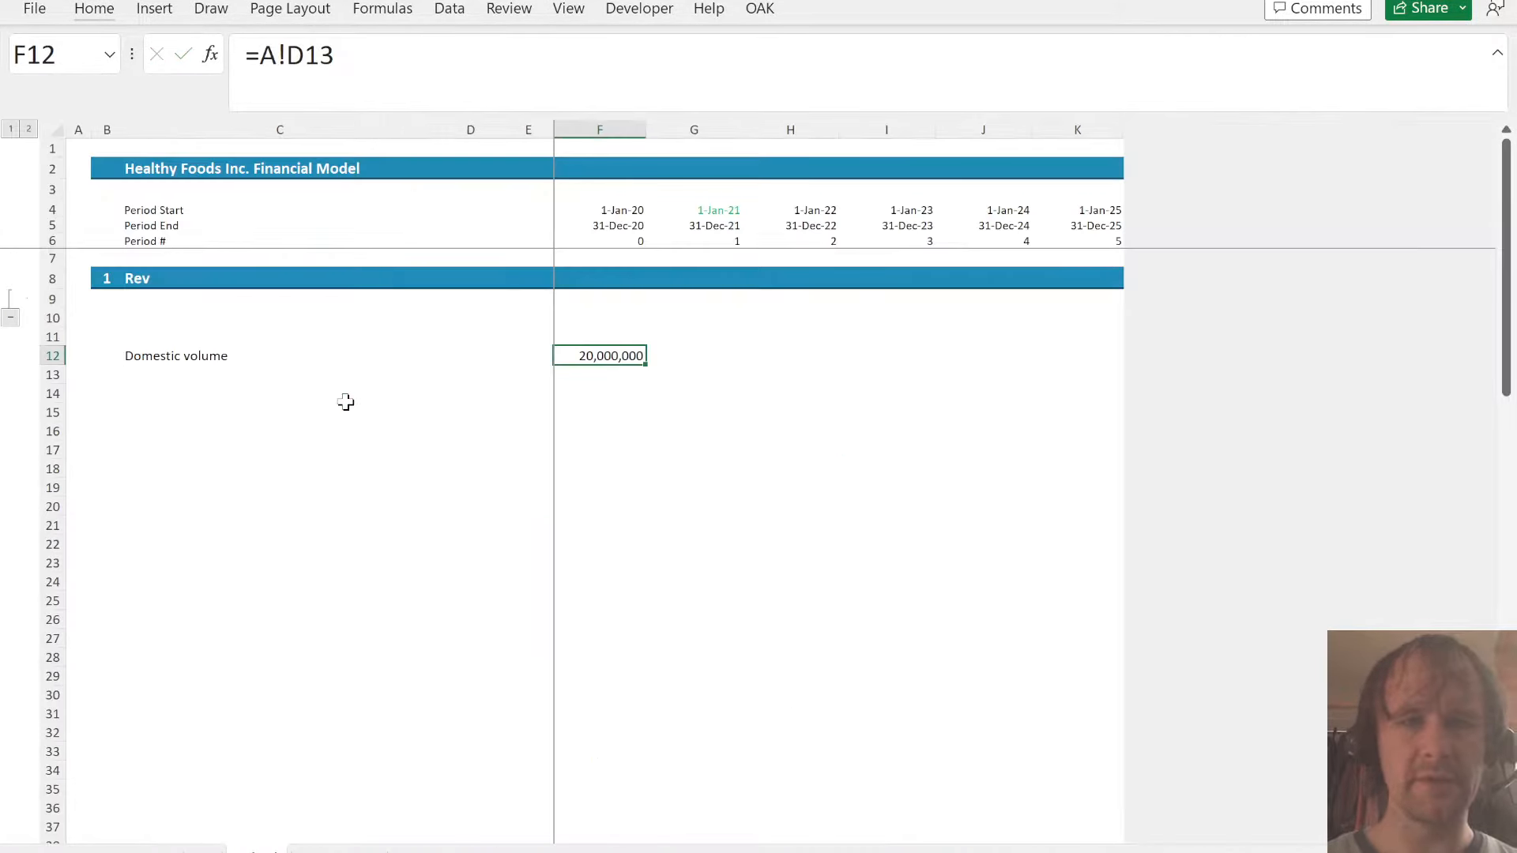
# - Calculate the 2021 domestic volume in G12 by growing the prior year with =F12*(1+A!D20)
pyautogui.press('Right')
pyautogui.write('=')
pyautogui.press('Left')
pyautogui.write('*(')
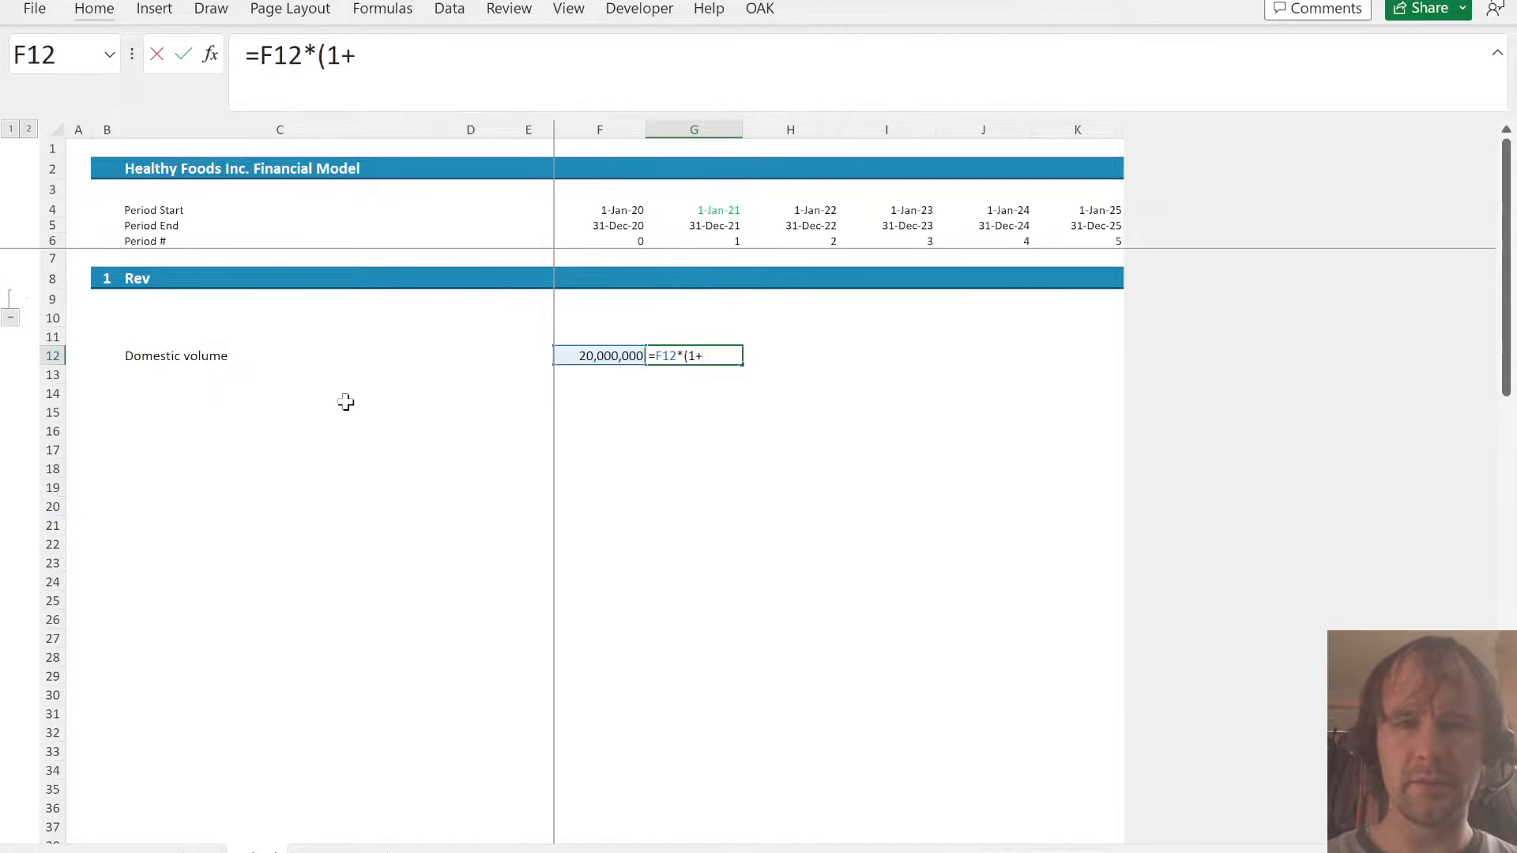
pyautogui.hotkey('ctrl', 'pageup')
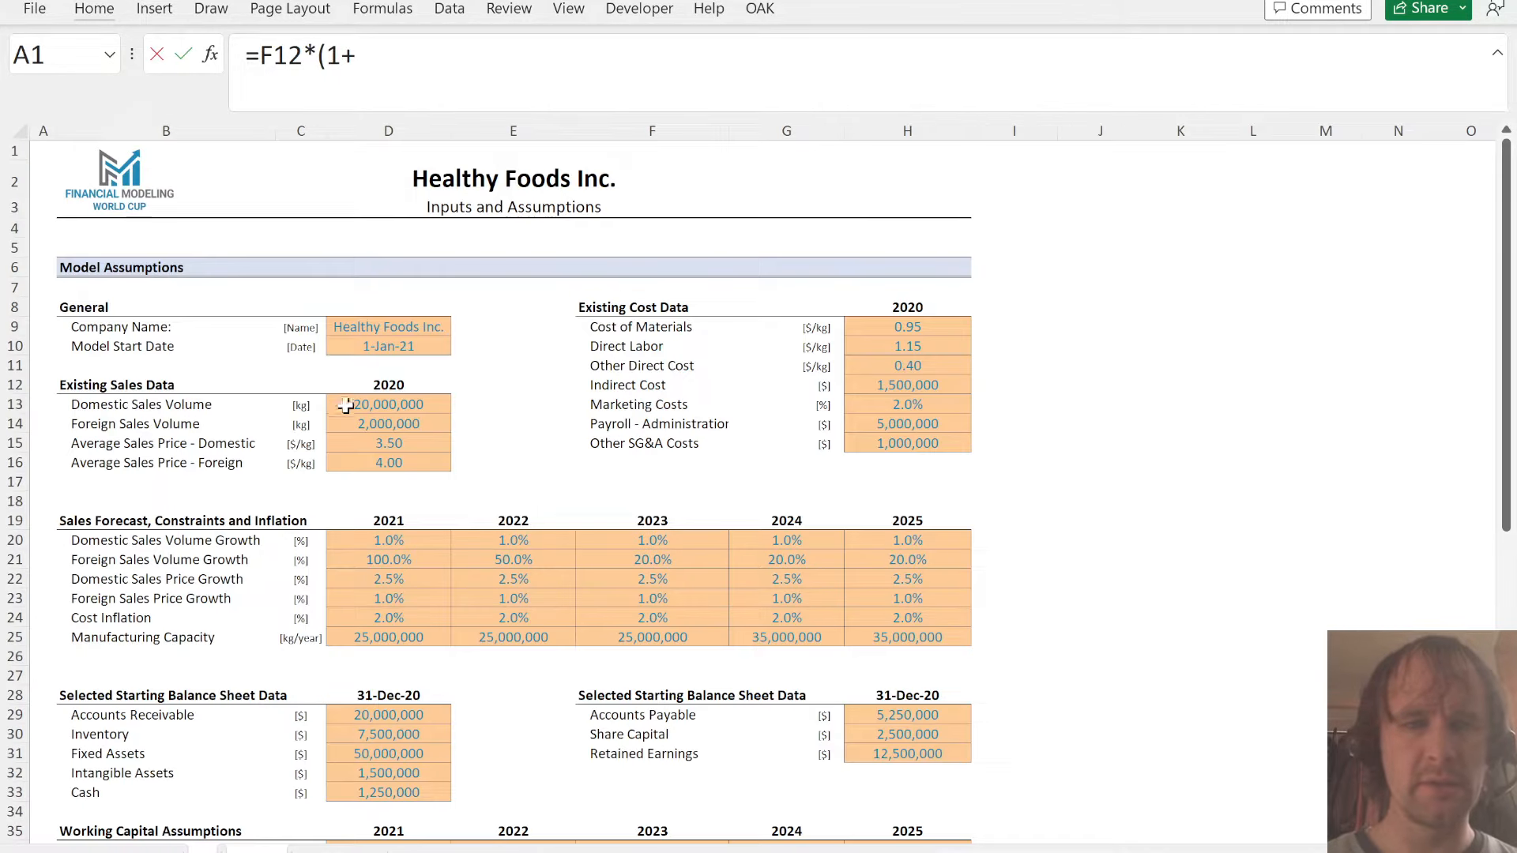
pyautogui.click(385, 537)
pyautogui.press('Return')
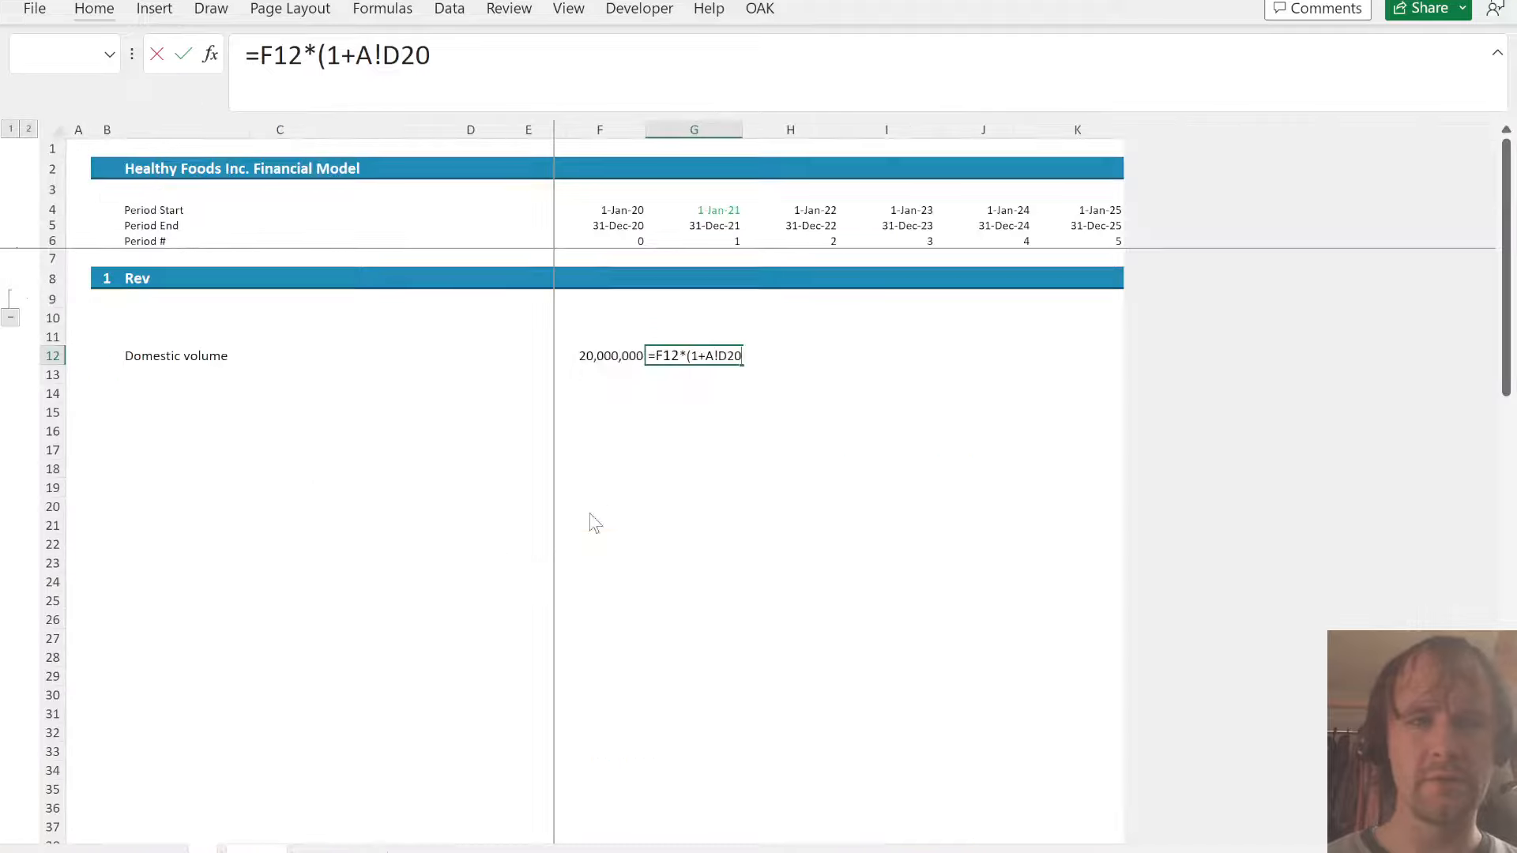
pyautogui.press('Return')
# - Apply F12's number format to G12 and fill the domestic volume formula right through 2025 in K12
pyautogui.press('Down')
pyautogui.press('Left')
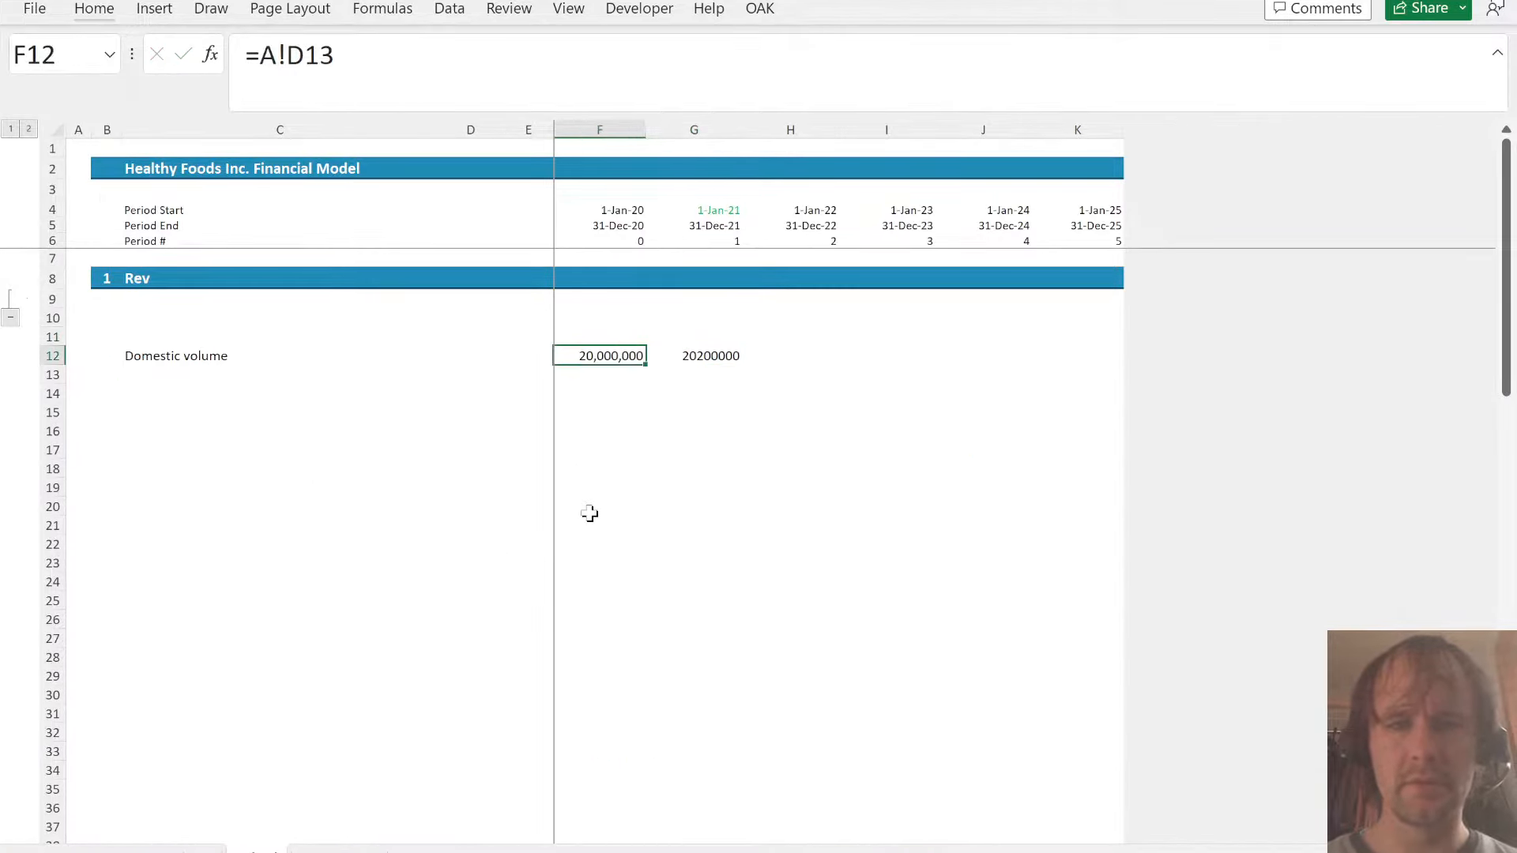
pyautogui.hotkey('ctrl', 'c')
pyautogui.press('Right')
pyautogui.hotkey('alt', 'e')
pyautogui.press('s')
pyautogui.press('t')
pyautogui.press('Return')
pyautogui.hotkey('ctrl', 'shift', 'Right')
pyautogui.hotkey('ctrl', 'r')
pyautogui.press('Left')
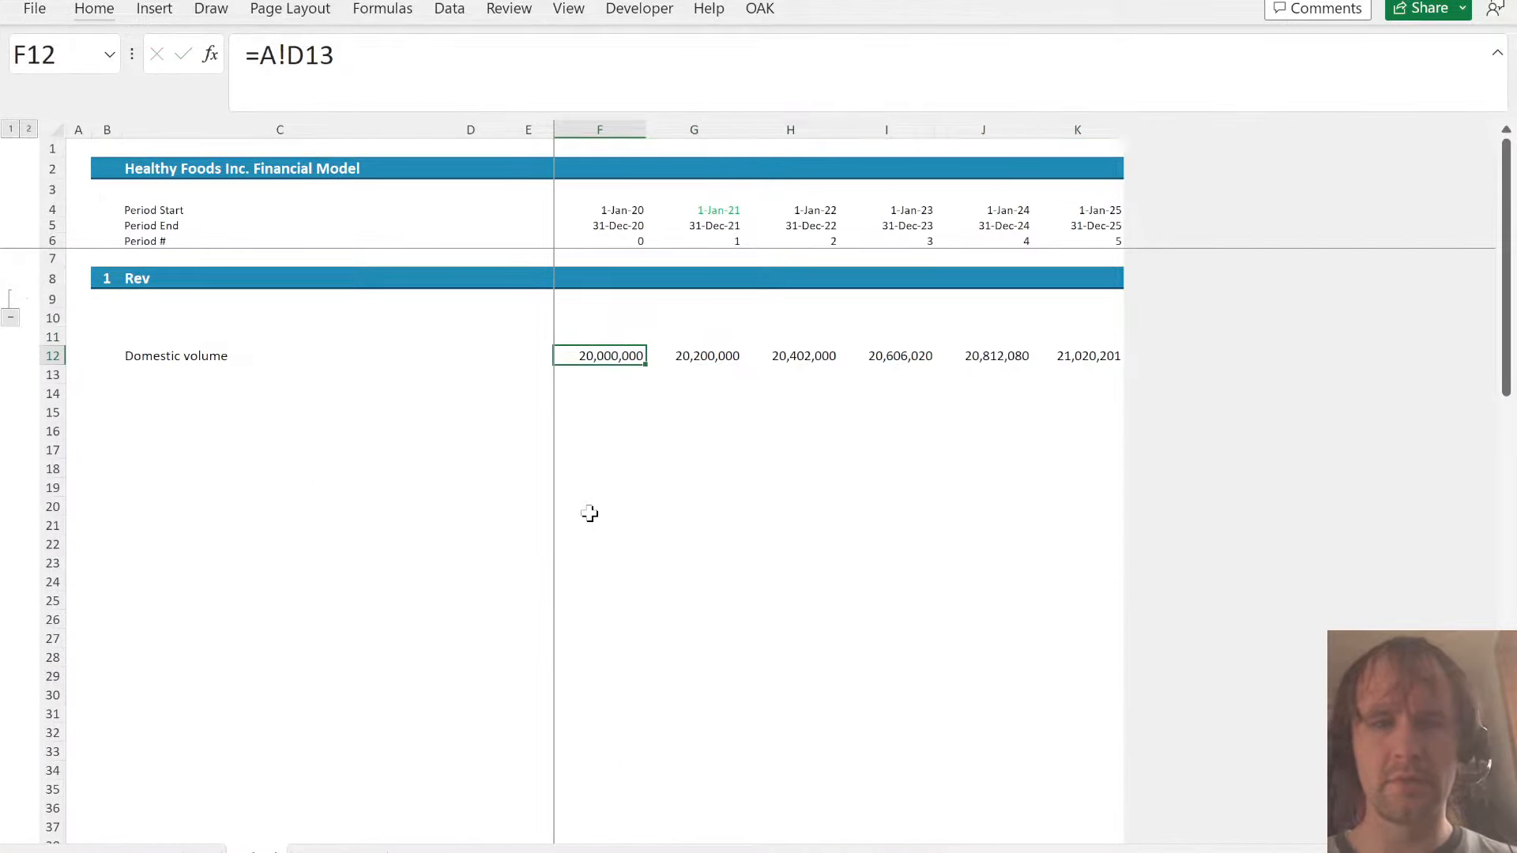
# - Check the cost inflation and manufacturing capacity inputs on the assumptions sheet, and label C10 on Sched as Capacity
pyautogui.press('Right')
pyautogui.press('Down')
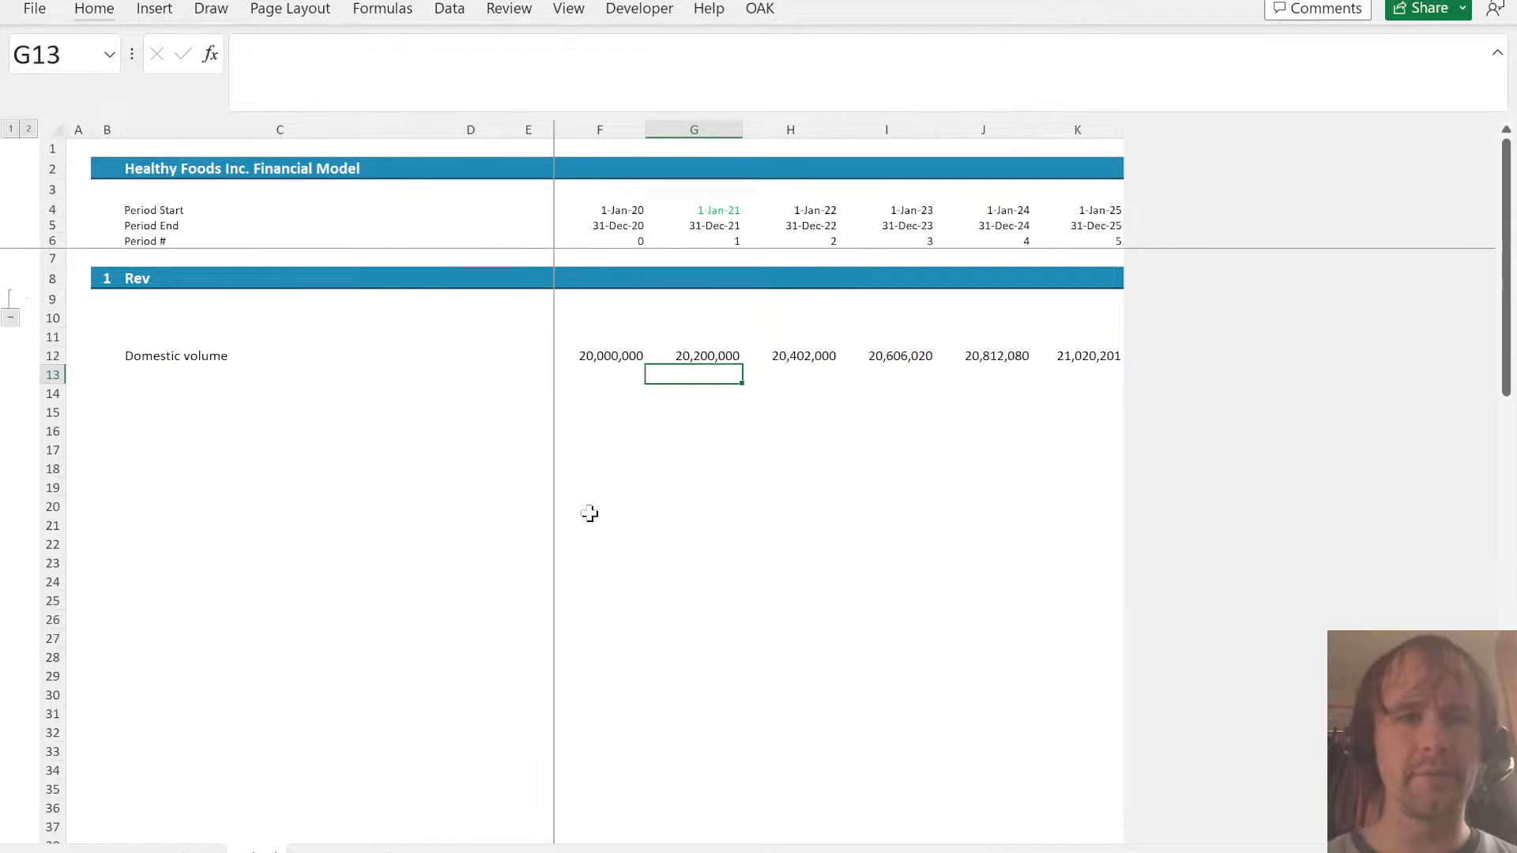
pyautogui.press('Left')
pyautogui.press('Up')
pyautogui.press('Left')
pyautogui.press('Left')
pyautogui.press('Left')
pyautogui.press('Up')
pyautogui.press('Up')
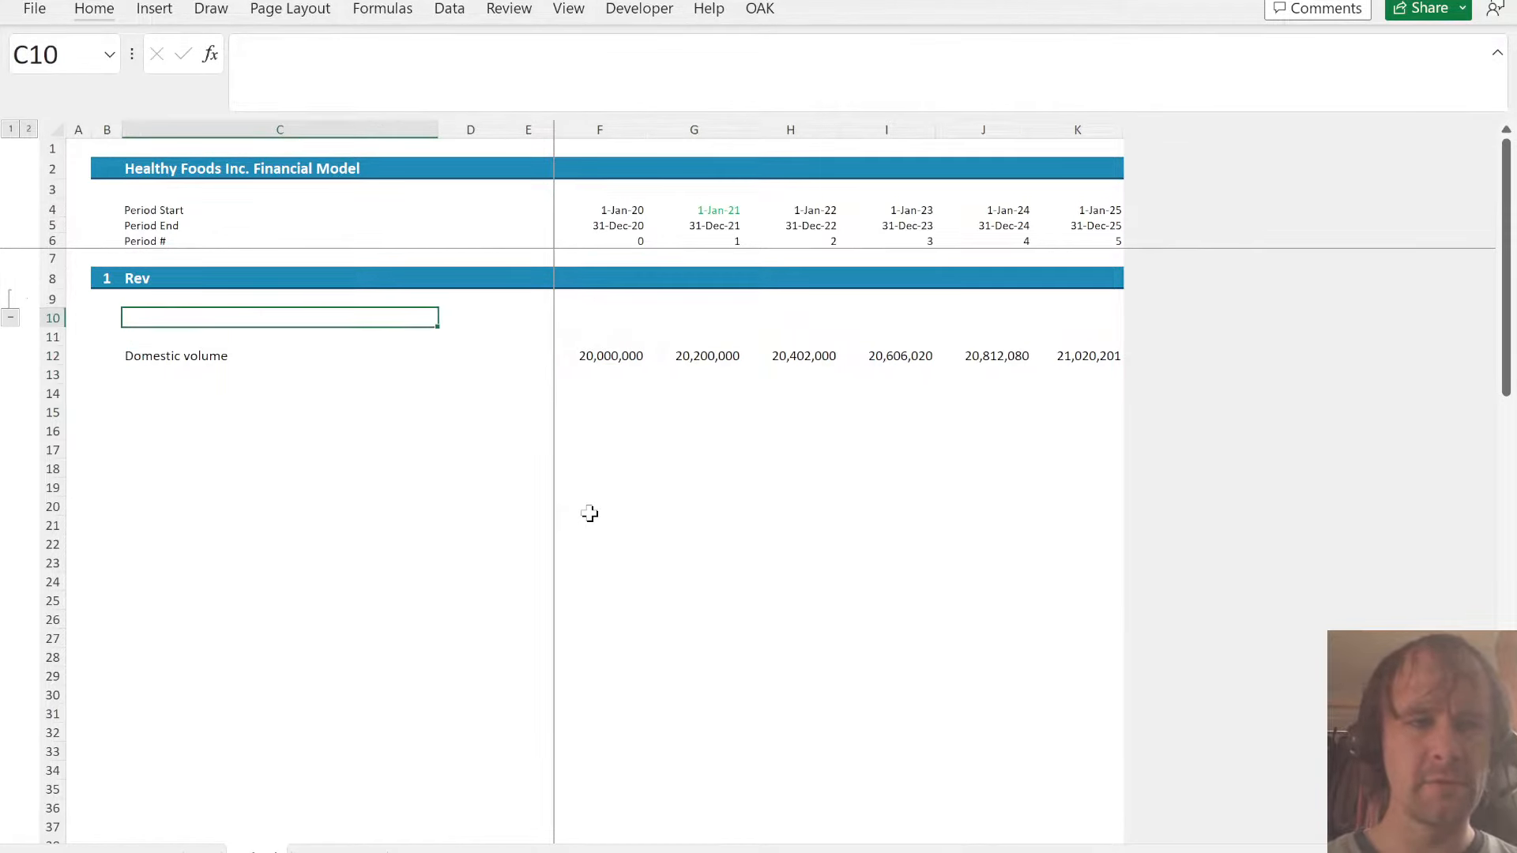
pyautogui.hotkey('ctrl', 'pageup')
pyautogui.press('Down')
pyautogui.press('Down')
pyautogui.press('Right')
pyautogui.press('Down')
pyautogui.press('Down')
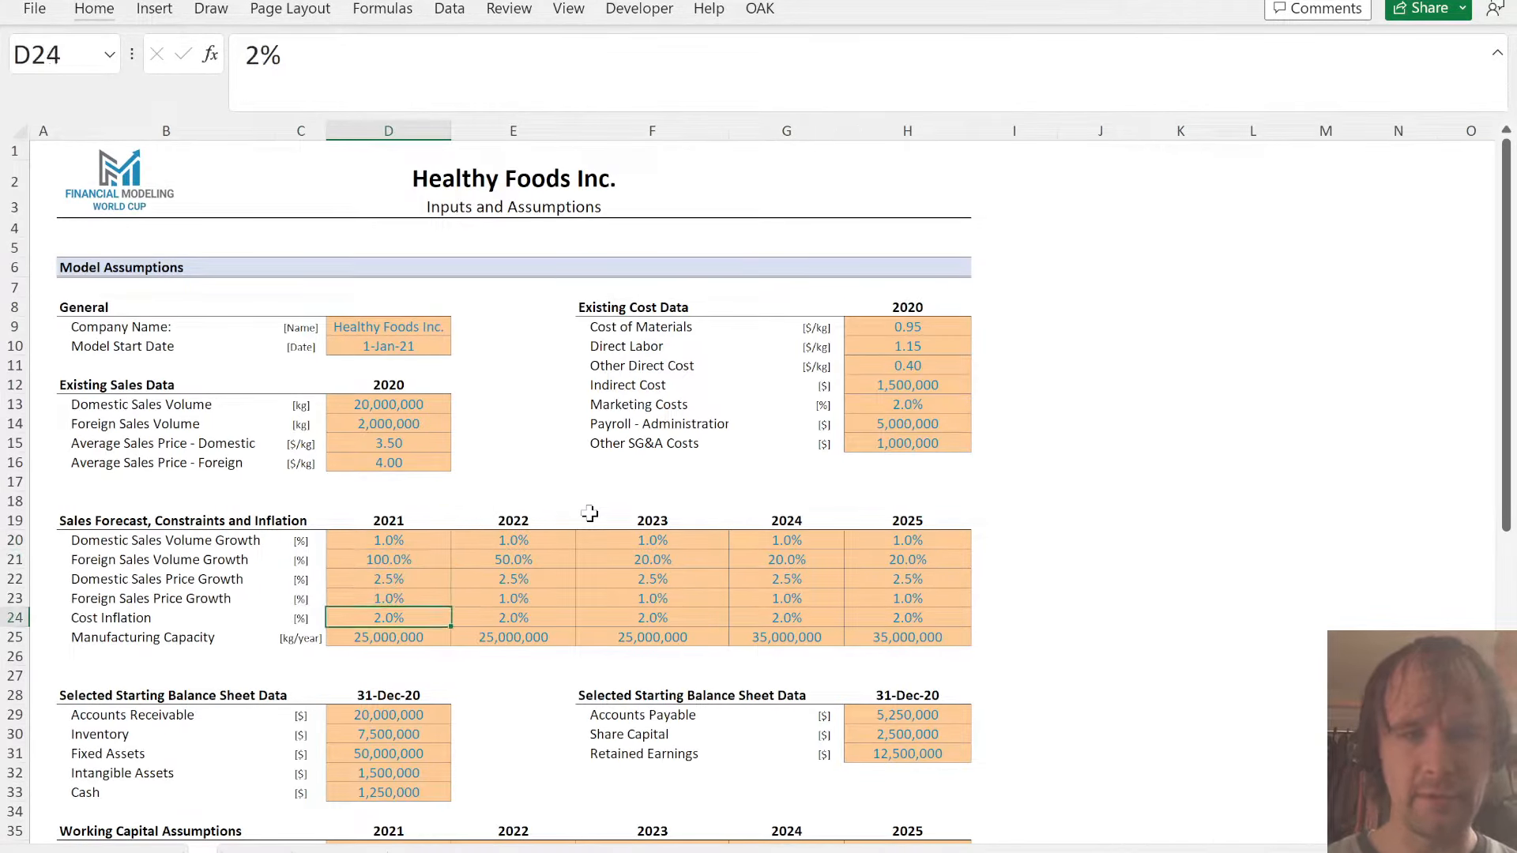
pyautogui.hotkey('ctrl', 'shift', 'Right')
pyautogui.hotkey('ctrl', 'pagedown')
pyautogui.write('Capac')
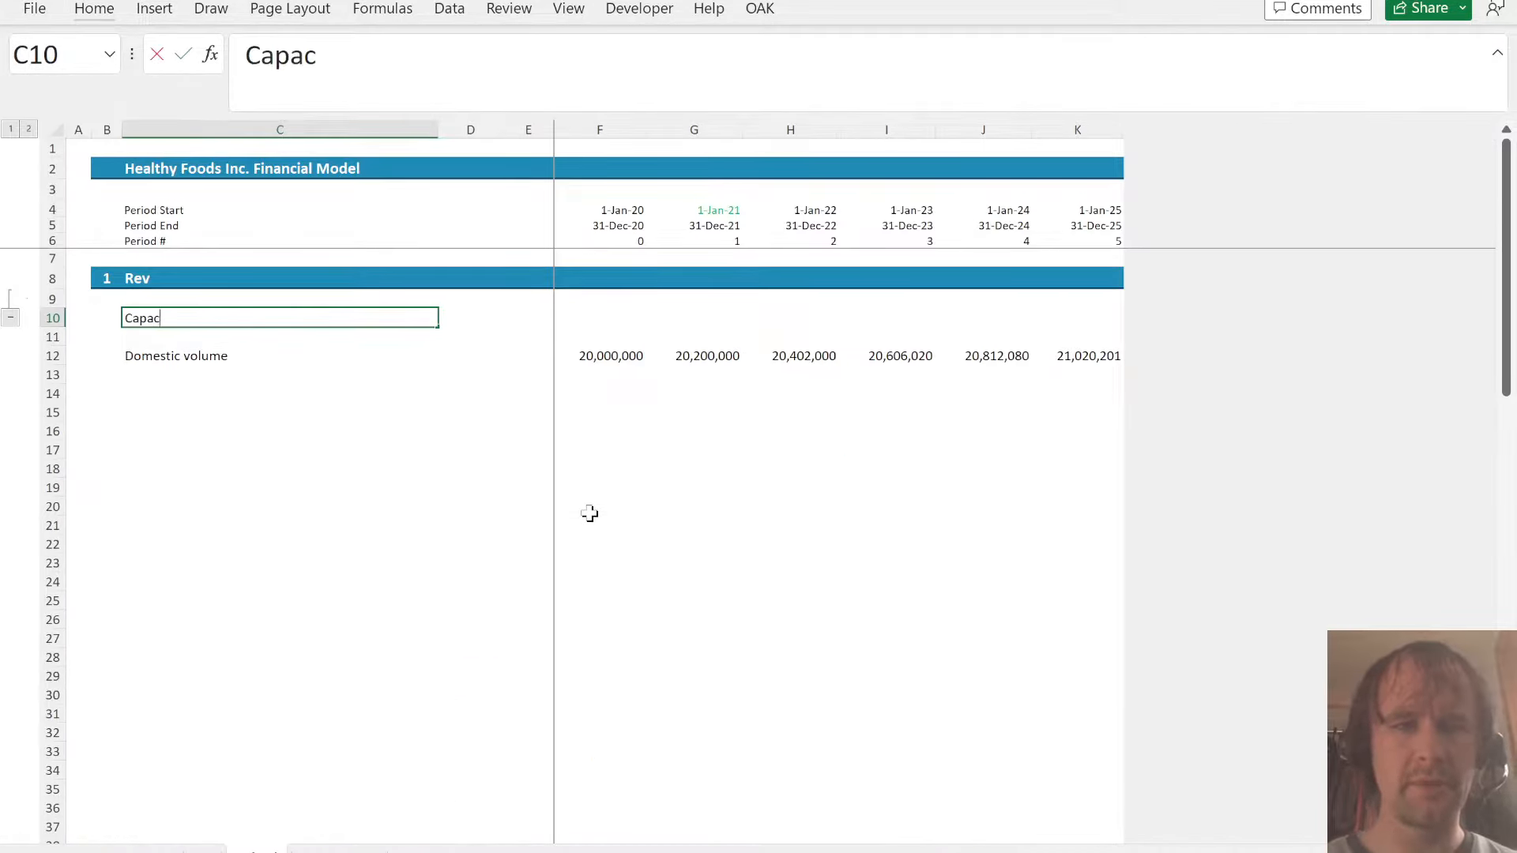
pyautogui.write('ity')
# - Link the 2021 to 2025 capacity to the Manufacturing Capacity inputs by entering =A!D25:H25 in G10
pyautogui.press('Right')
pyautogui.press('Right')
pyautogui.press('Right')
pyautogui.write('=')
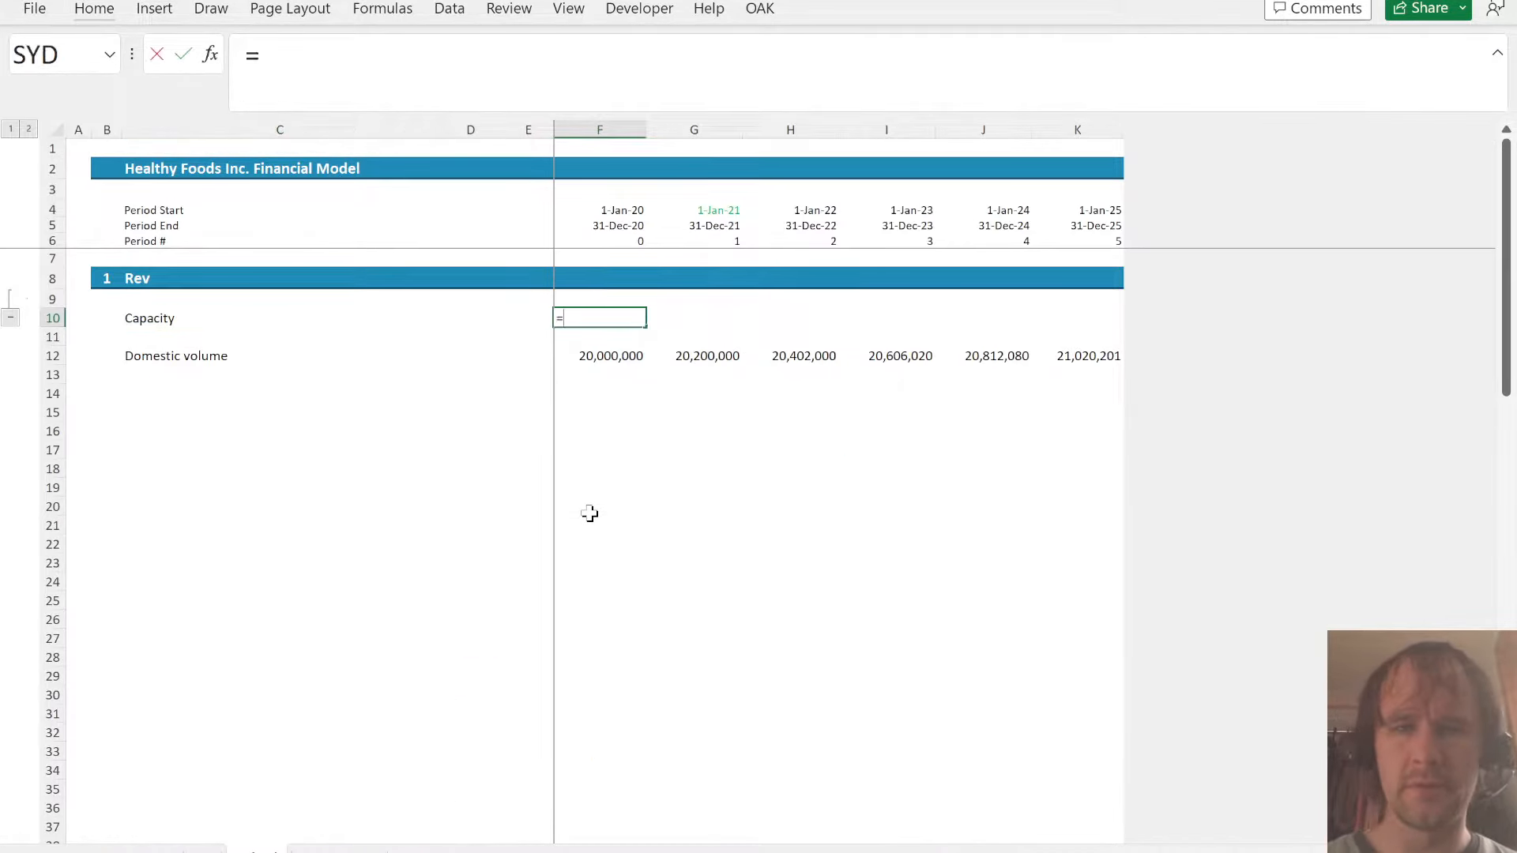
pyautogui.hotkey('ctrl', 'pageup')
pyautogui.hotkey('ctrl', 'pagedown')
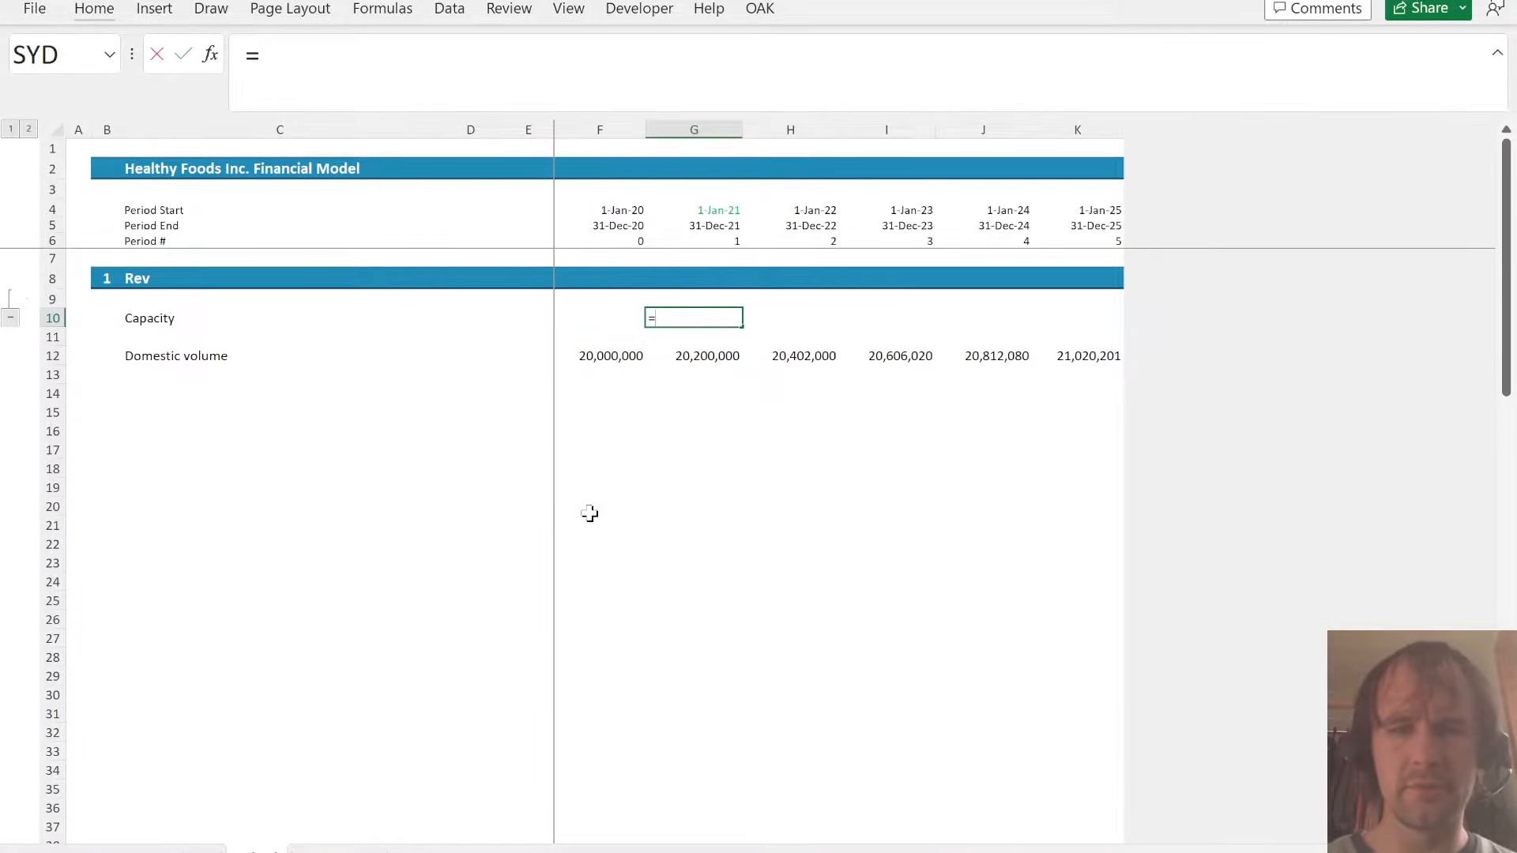
pyautogui.hotkey('ctrl', 'pageup')
pyautogui.hotkey('ctrl', 'shift', 'Right')
pyautogui.press('Return')
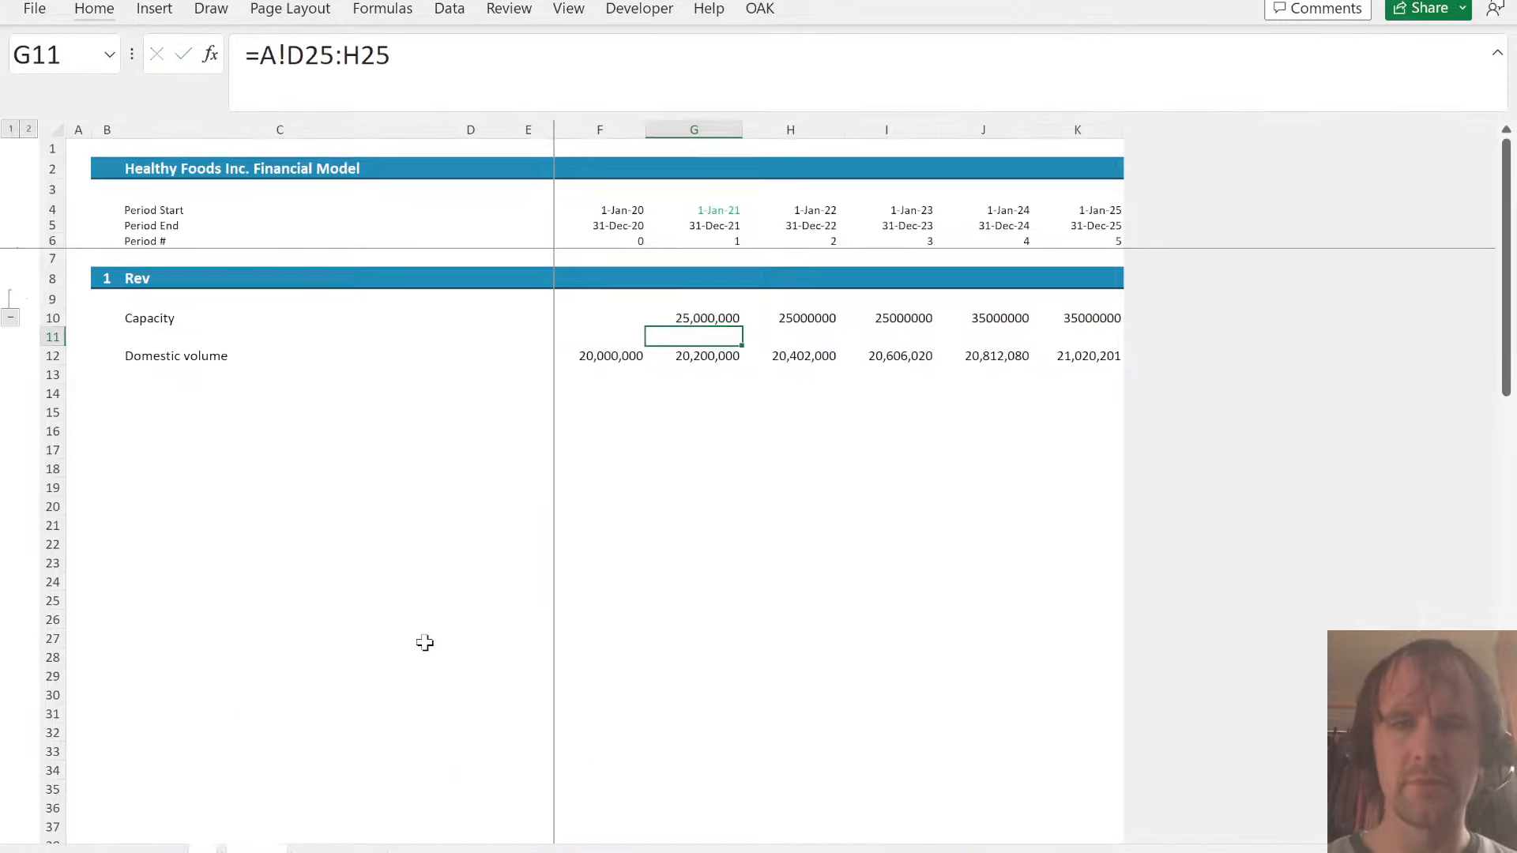
# - Copy the number format of the 2021 domestic volume in G12 onto the capacity values in G10:K10
pyautogui.press('Down')
pyautogui.press('Up')
pyautogui.press('Left')
pyautogui.press('Right')
pyautogui.press('Down')
pyautogui.hotkey('ctrl', 'c')
pyautogui.press('Up')
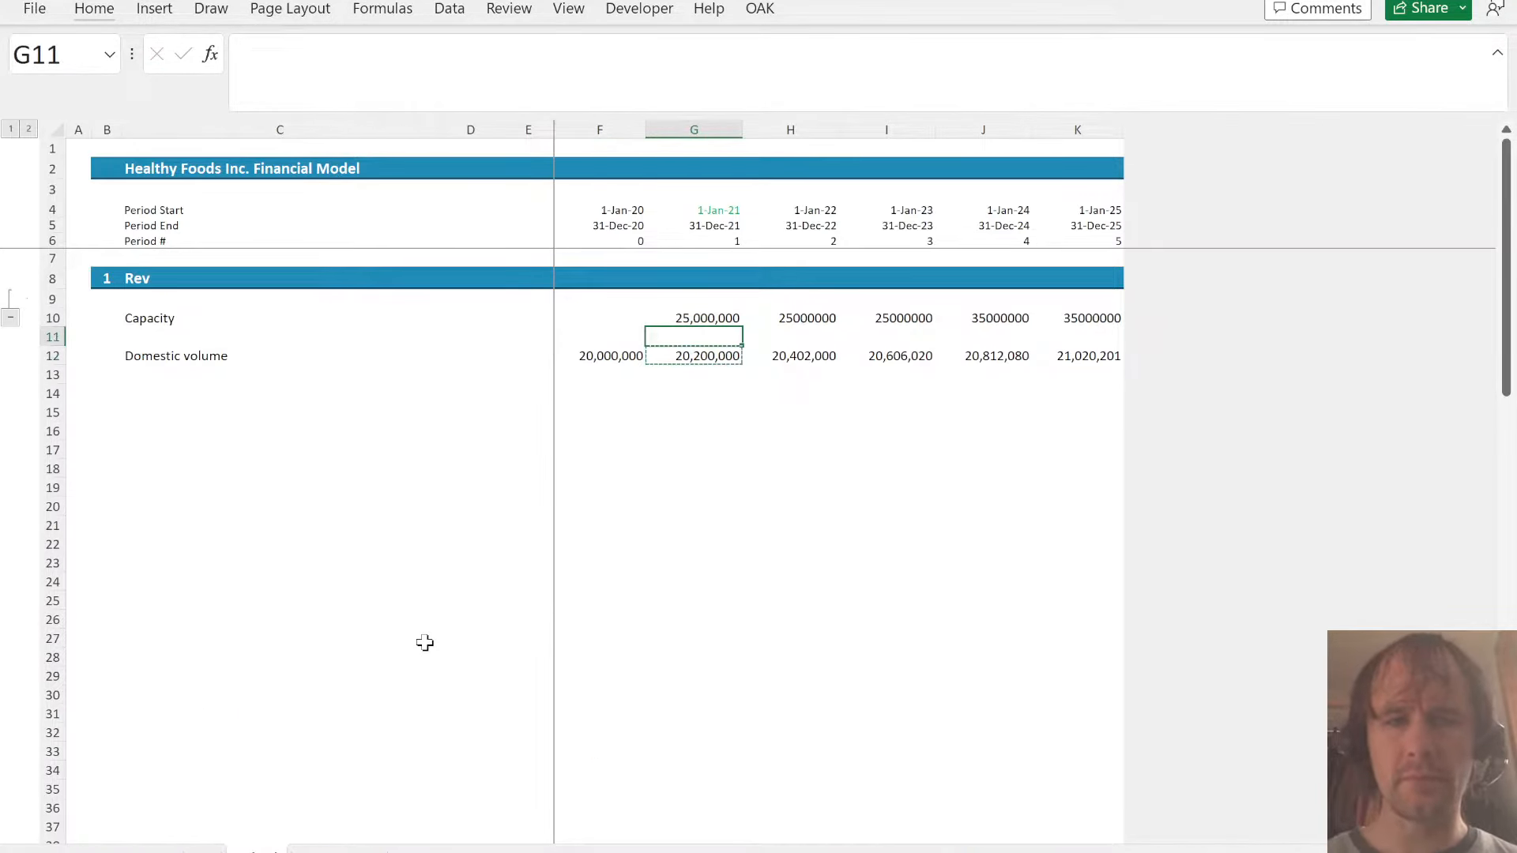
pyautogui.press('Up')
pyautogui.hotkey('ctrl', 'shift', 'Right')
pyautogui.hotkey('alt', 'e')
pyautogui.press('s')
pyautogui.press('t')
pyautogui.press('Return')
# - Limit domestic volume in G12:K12 to the available capacity, using =MIN(F12*(1+A!D20),G10) in G12
pyautogui.press('Down')
pyautogui.press('Down')
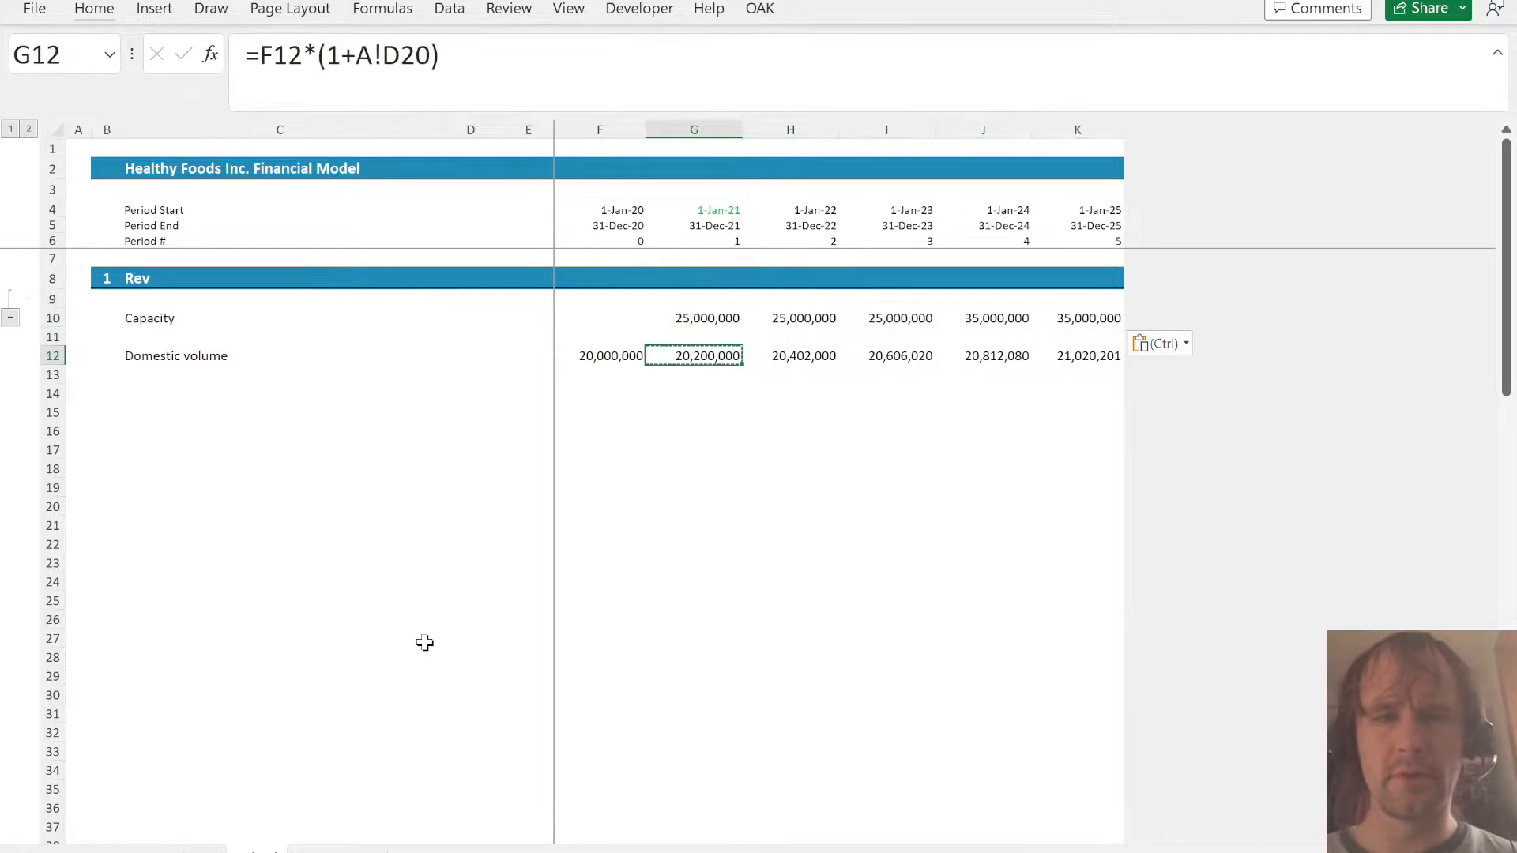
pyautogui.click(260, 55)
pyautogui.write('mi')
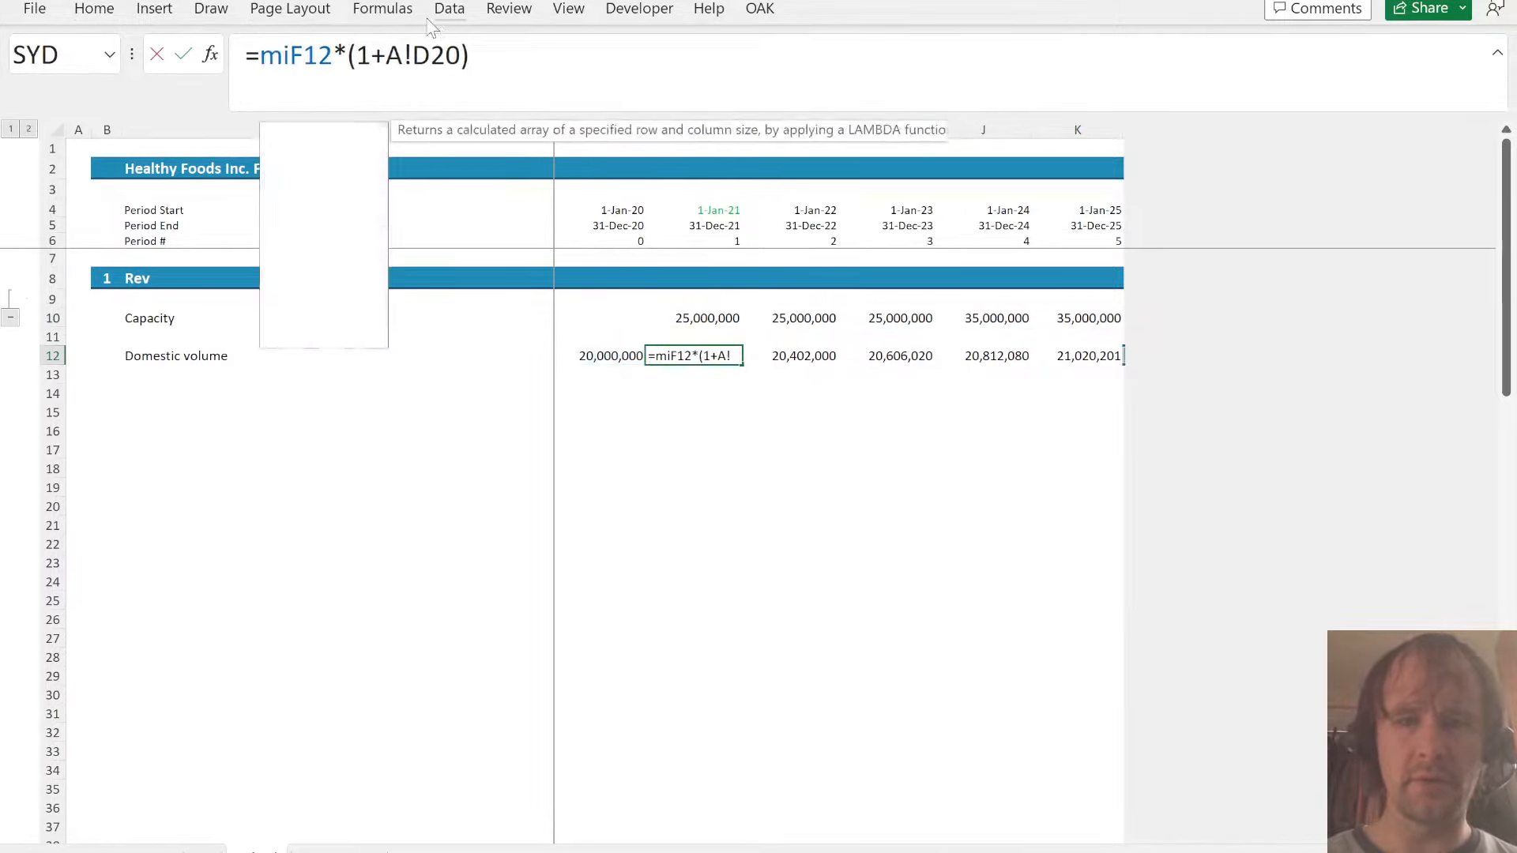
pyautogui.press('Tab')
pyautogui.click(517, 56)
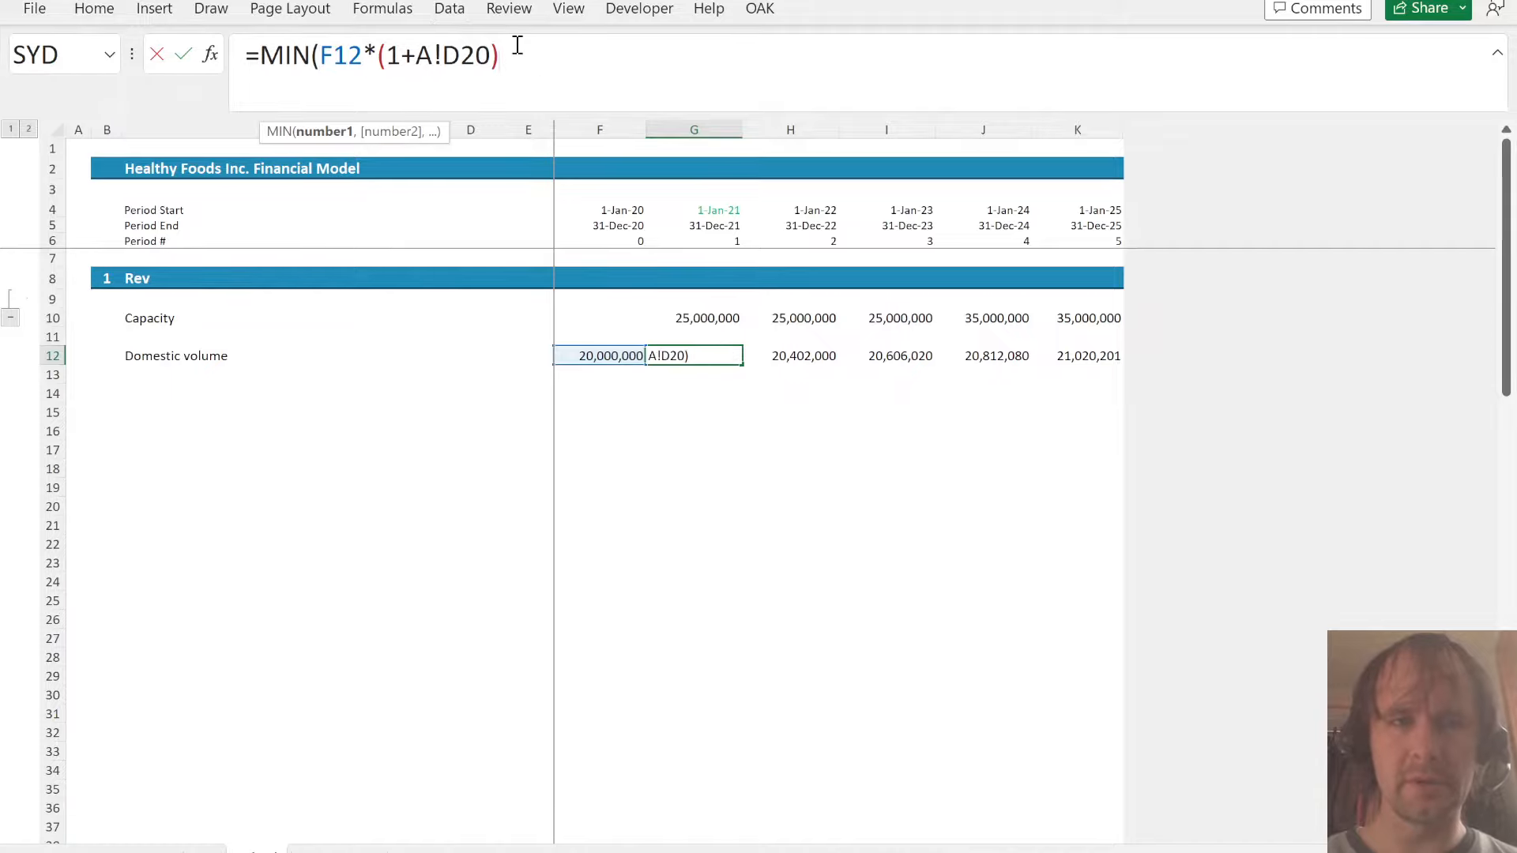
pyautogui.write(',')
pyautogui.click(709, 319)
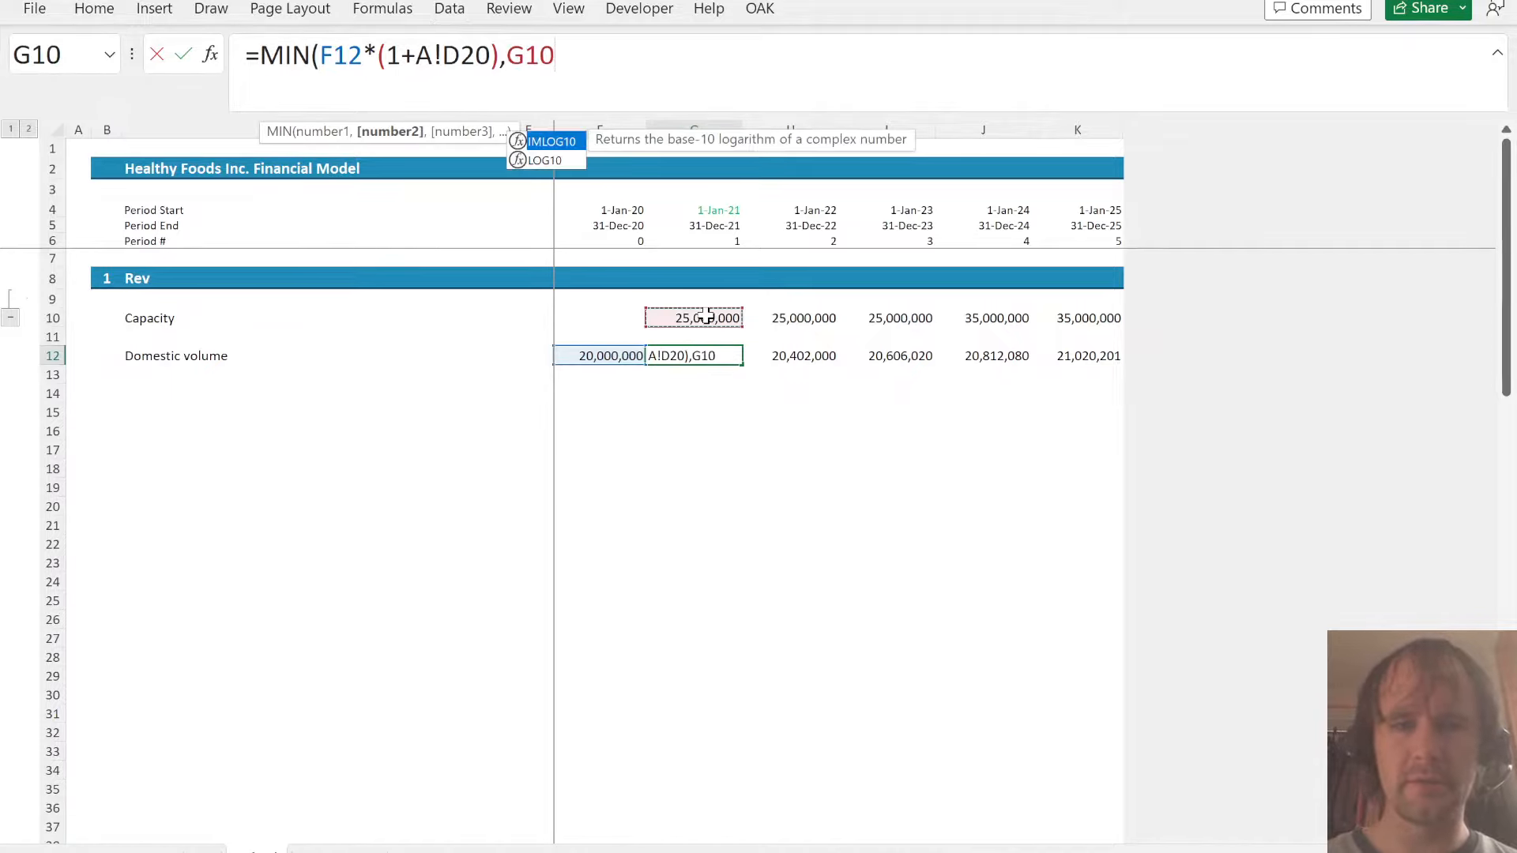
pyautogui.press('Return')
pyautogui.press('Up')
pyautogui.hotkey('ctrl', 'shift', 'Right')
# - Enter the label Foreign volume in C14, below the Domestic volume row
pyautogui.press('Down')
pyautogui.press('Left')
pyautogui.press('Left')
pyautogui.press('Left')
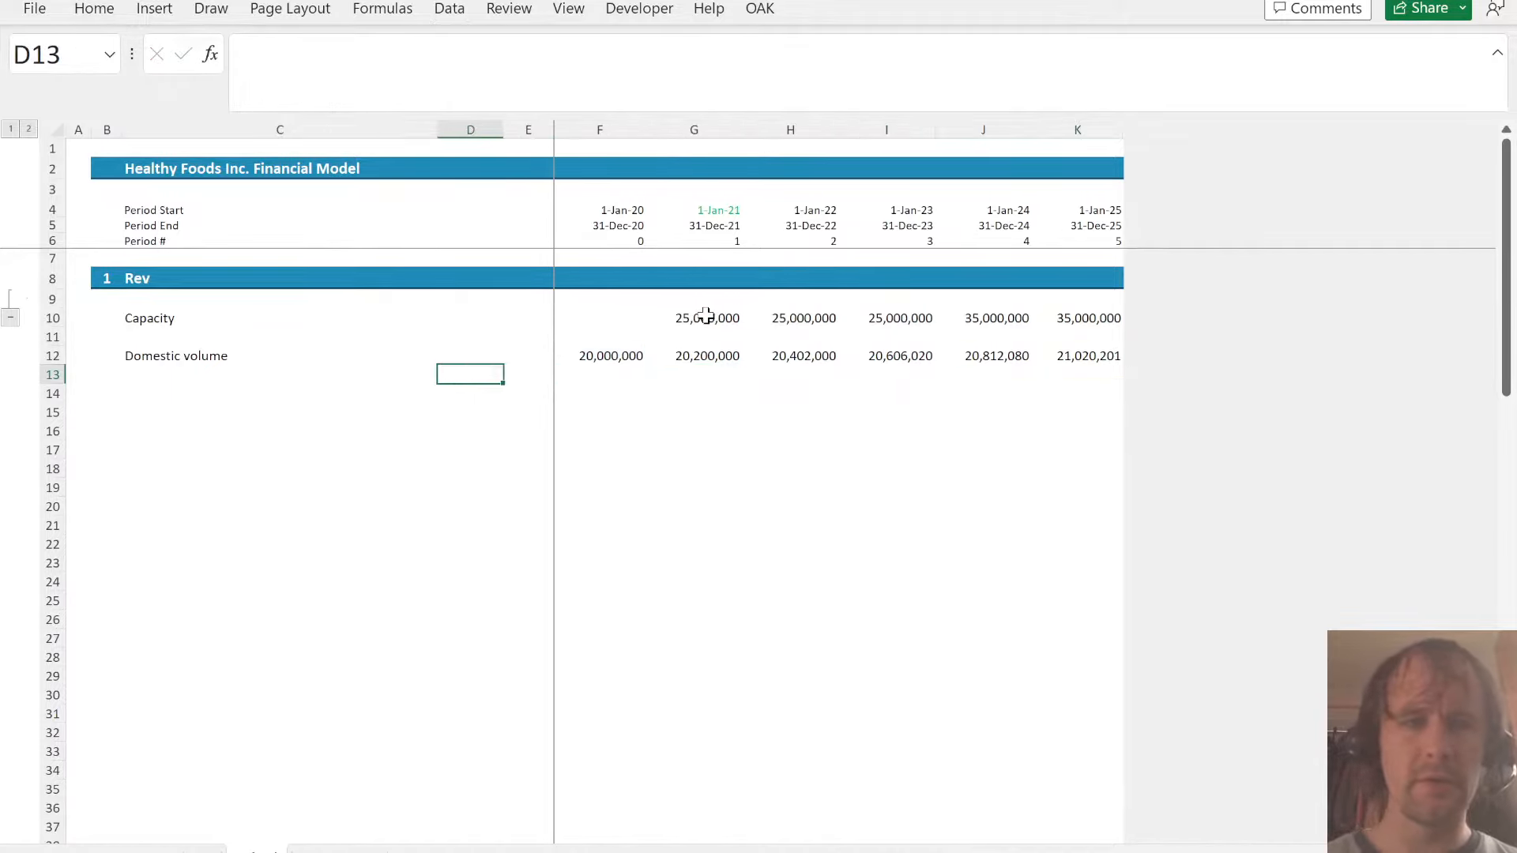
pyautogui.press('Left')
pyautogui.press('Down')
pyautogui.write('Foreig')
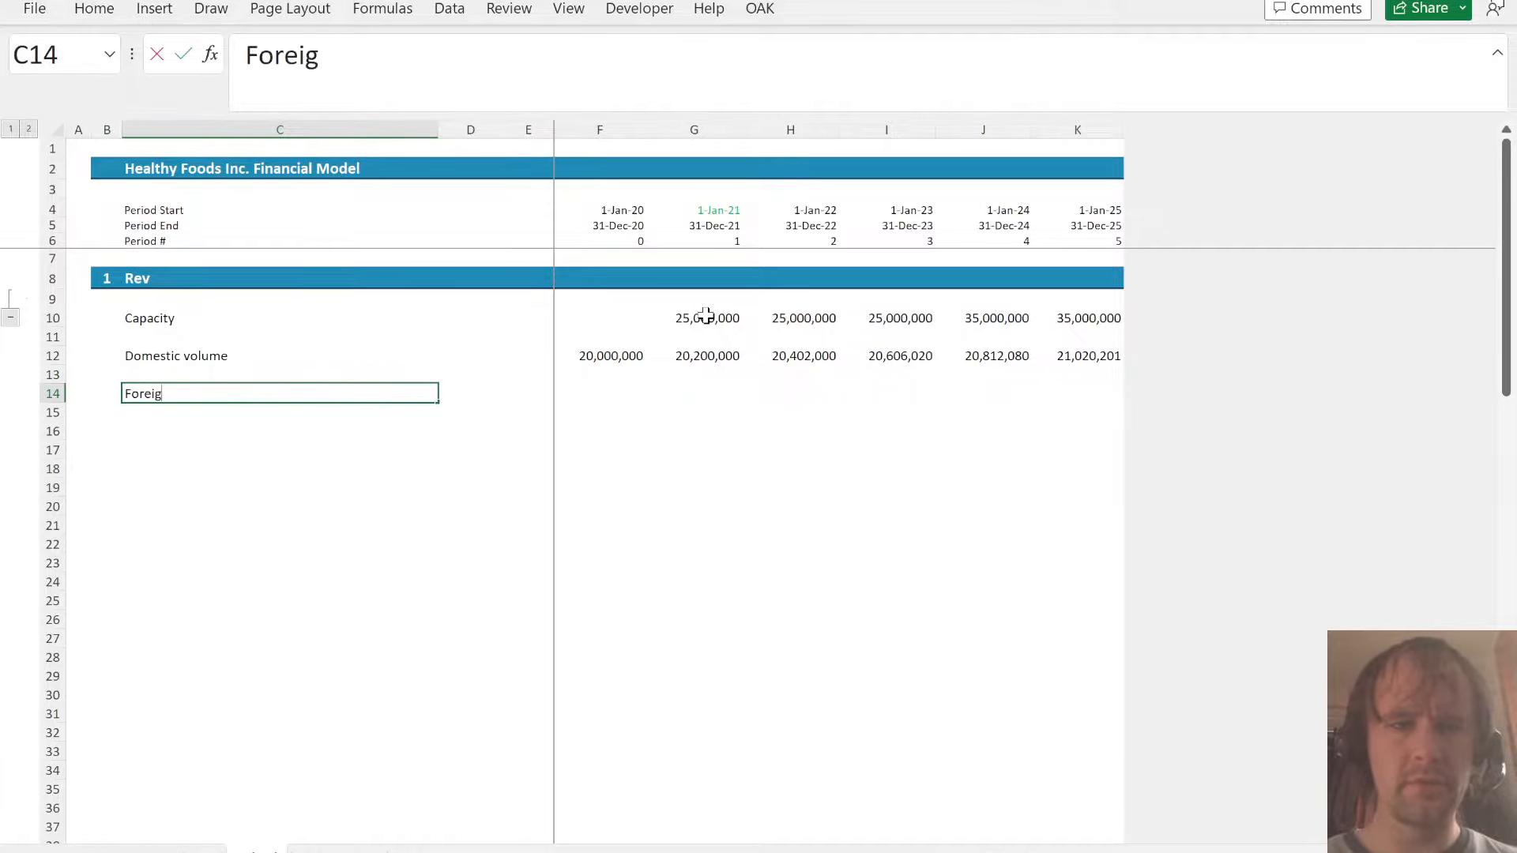
pyautogui.write('n volume')
# - Link the 2020 foreign volume in F14 to the existing Foreign Sales Volume in D14 of the assumptions sheet
pyautogui.press('Right')
pyautogui.press('Right')
pyautogui.press('Right')
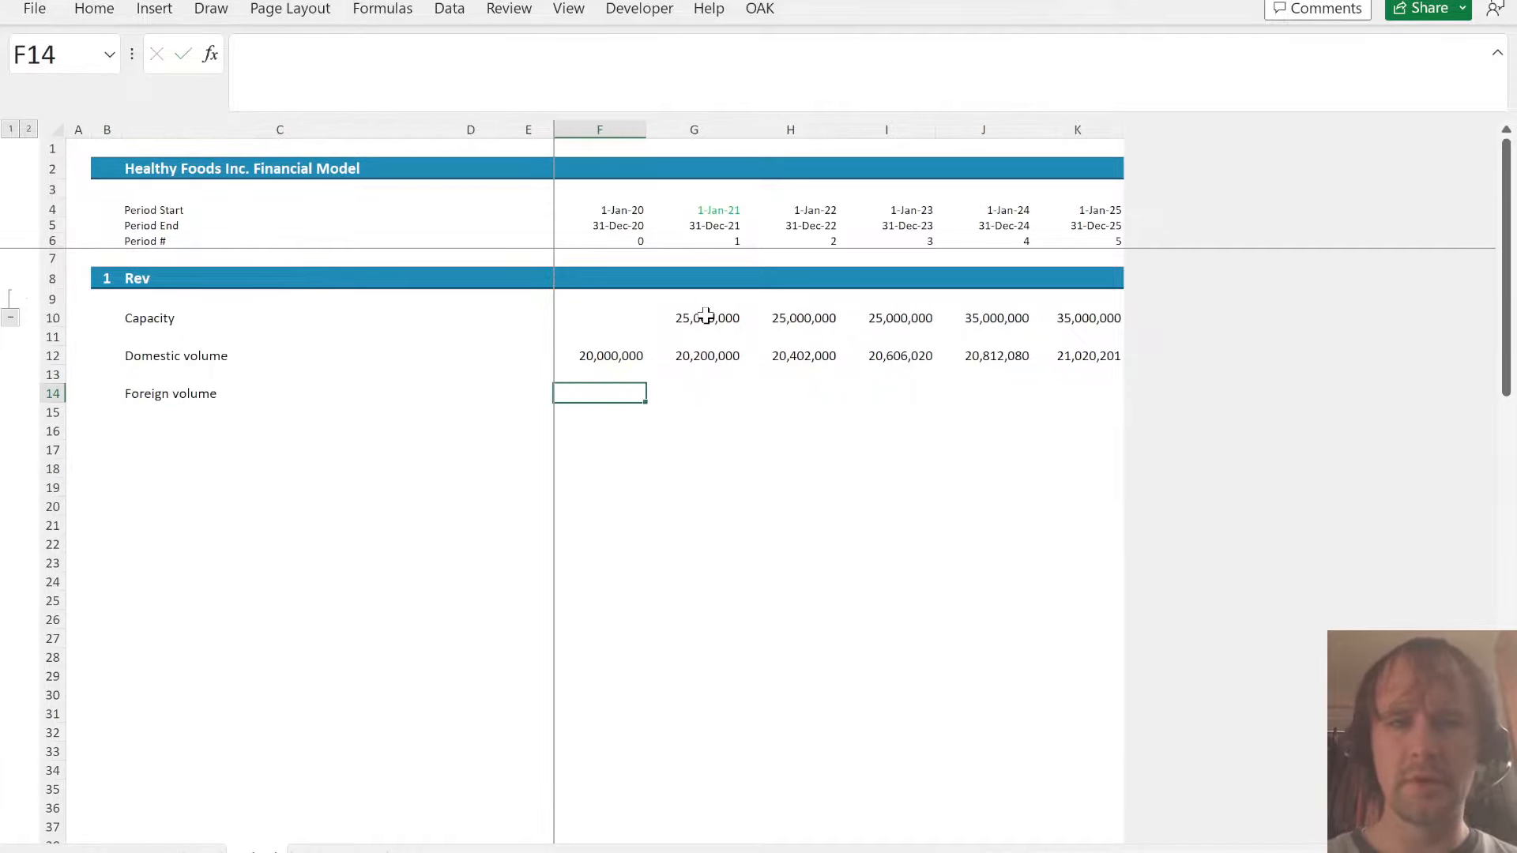
pyautogui.write('=')
pyautogui.hotkey('ctrl', 'pageup')
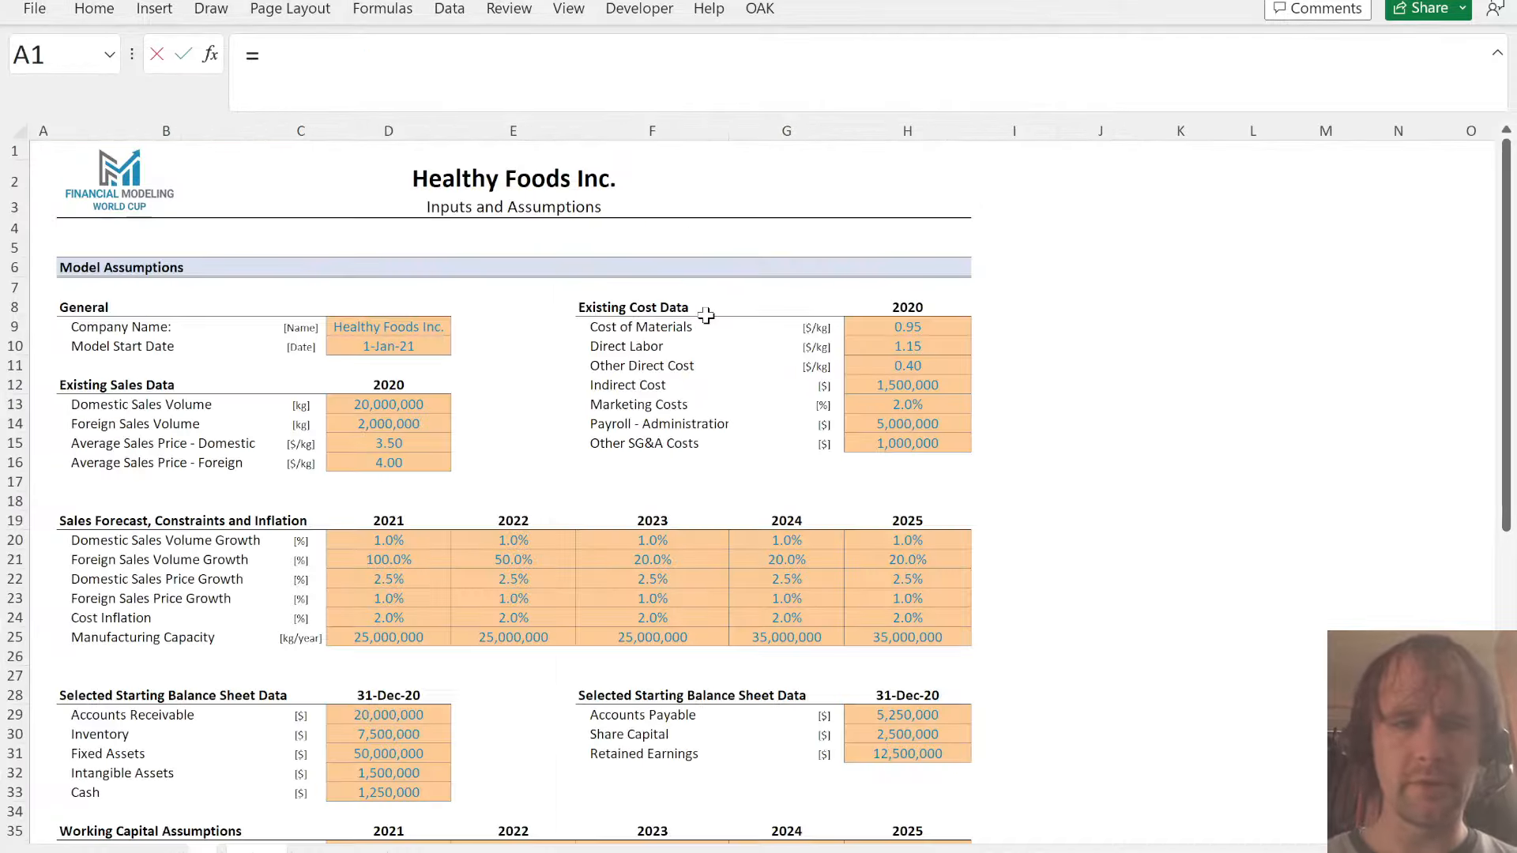
pyautogui.click(383, 419)
pyautogui.press('Tab')
# - Copy the domestic volume formulas in G12:K12 into the foreign volume row at G14:K14
pyautogui.press('Up')
pyautogui.press('Up')
pyautogui.hotkey('ctrl', 'shift', 'Right')
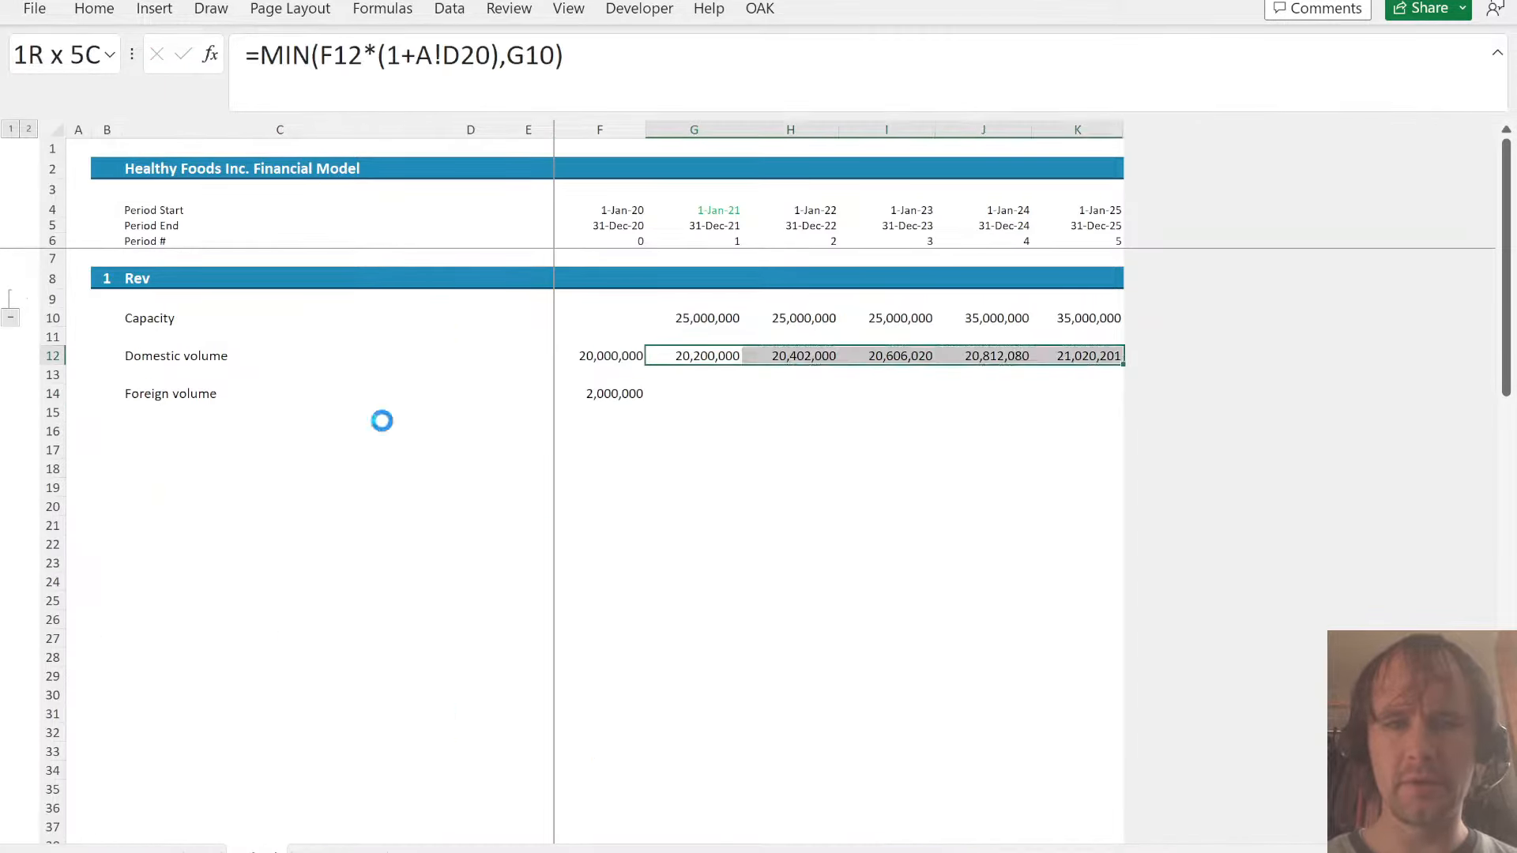
pyautogui.hotkey('ctrl', 'c')
pyautogui.press('Down')
pyautogui.press('Down')
pyautogui.hotkey('ctrl', 'v')
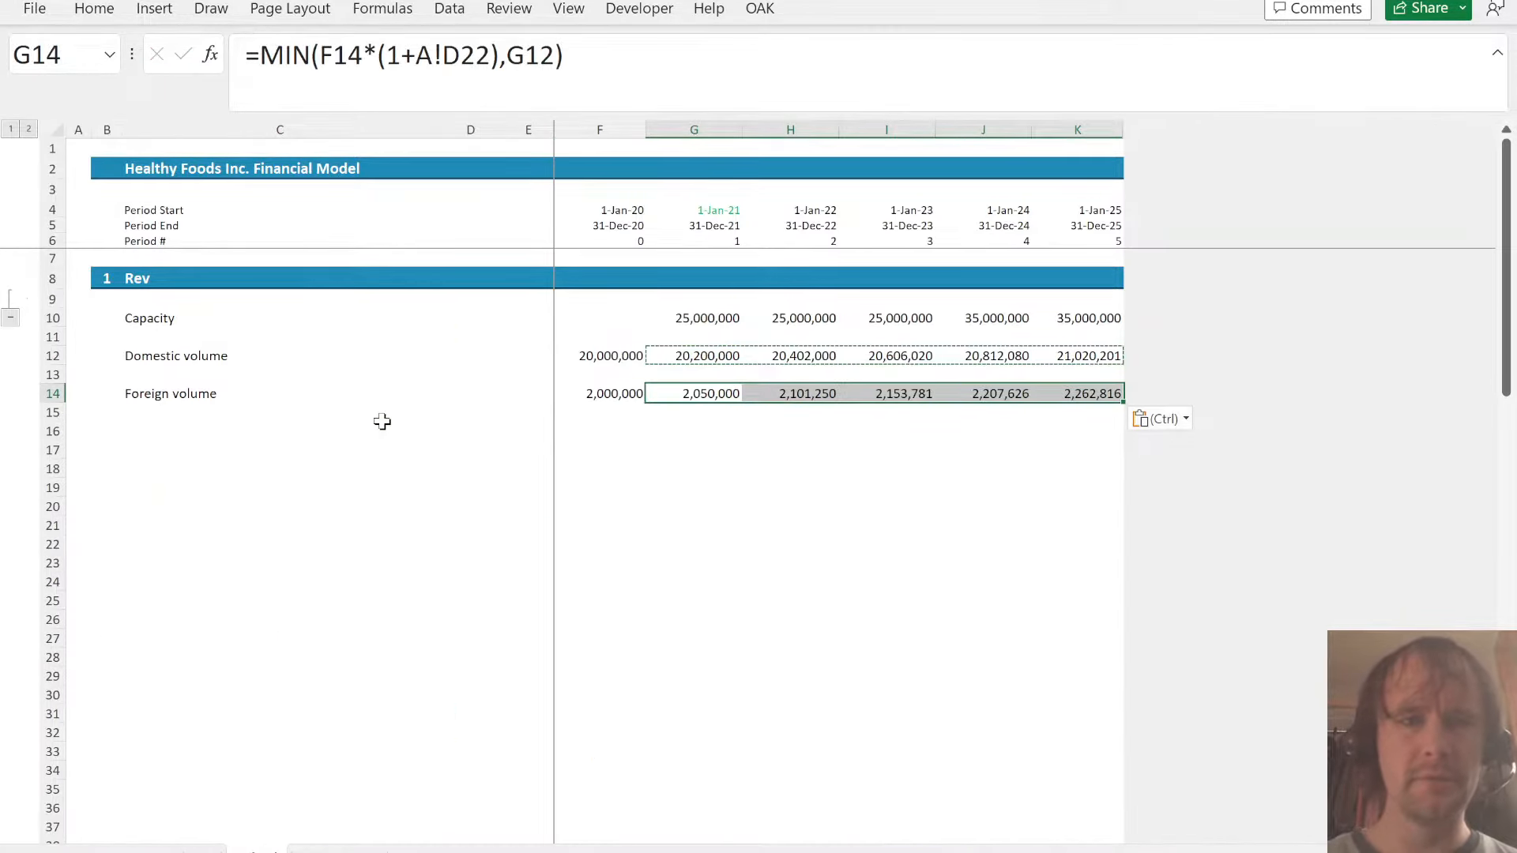
# - Replace the growth reference in the G14 foreign volume formula with the 2021 Foreign Sales Volume Growth, A!D21
pyautogui.click(415, 43)
pyautogui.hotkey('shift', 'Right')
pyautogui.hotkey('shift', 'Right')
pyautogui.hotkey('shift', 'Right')
pyautogui.hotkey('shift', 'Right')
pyautogui.hotkey('shift', 'Right')
pyautogui.press('Delete')
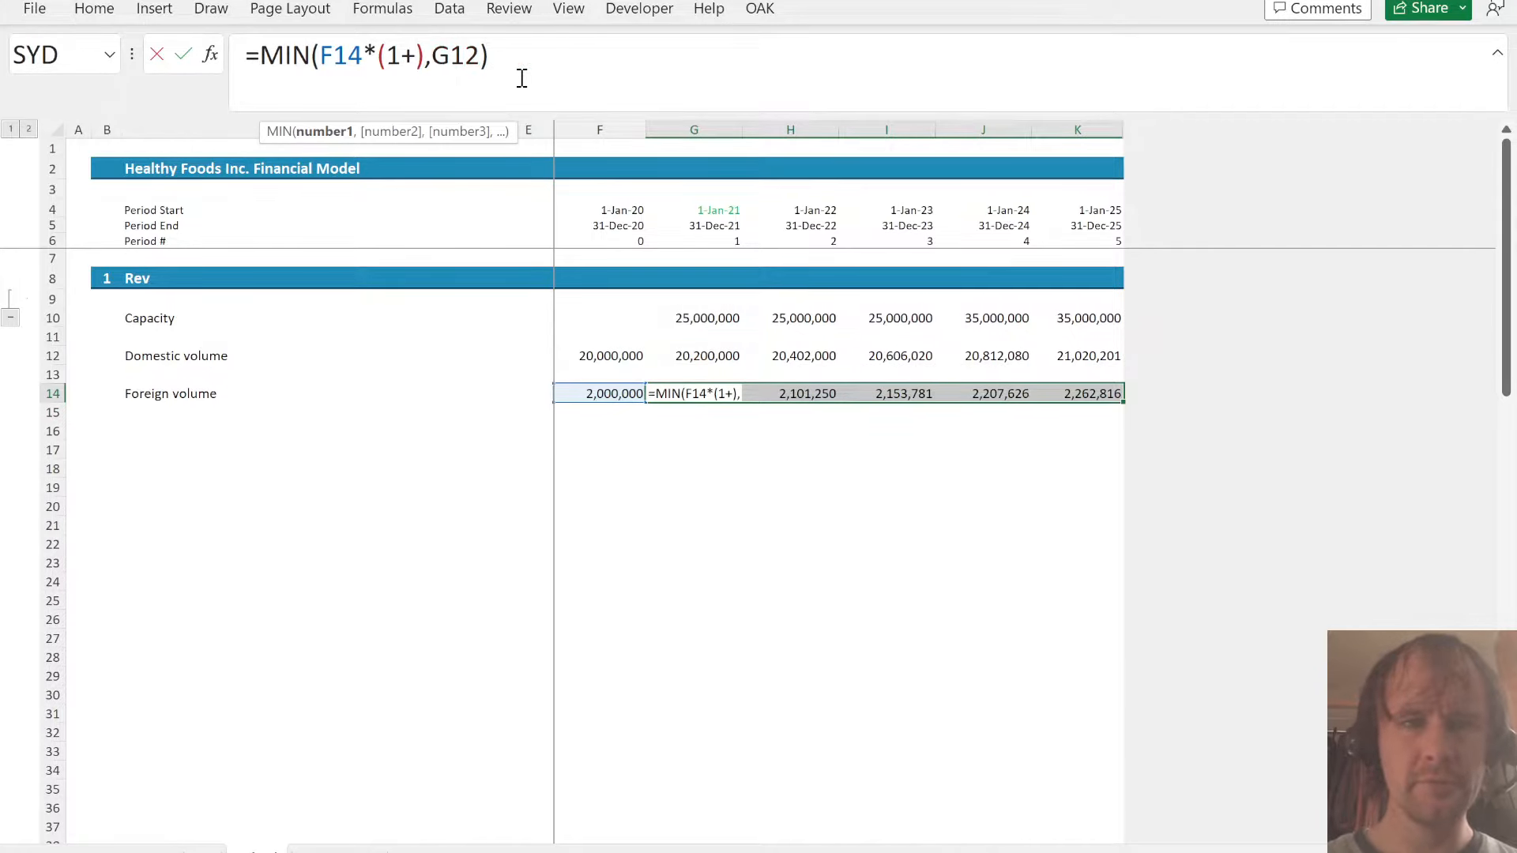
pyautogui.hotkey('ctrl', 'pageup')
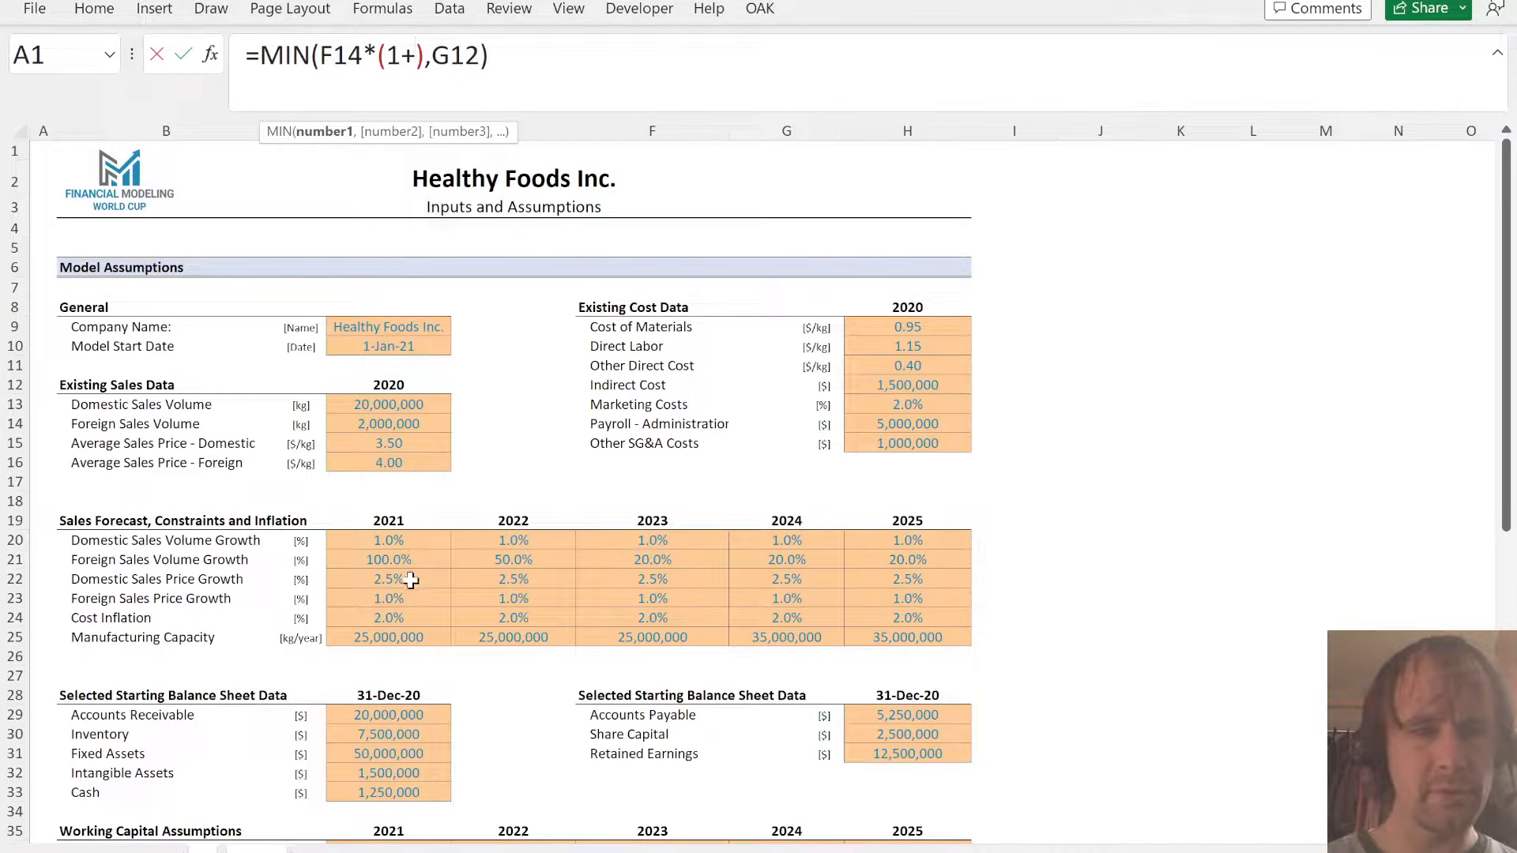
pyautogui.click(350, 557)
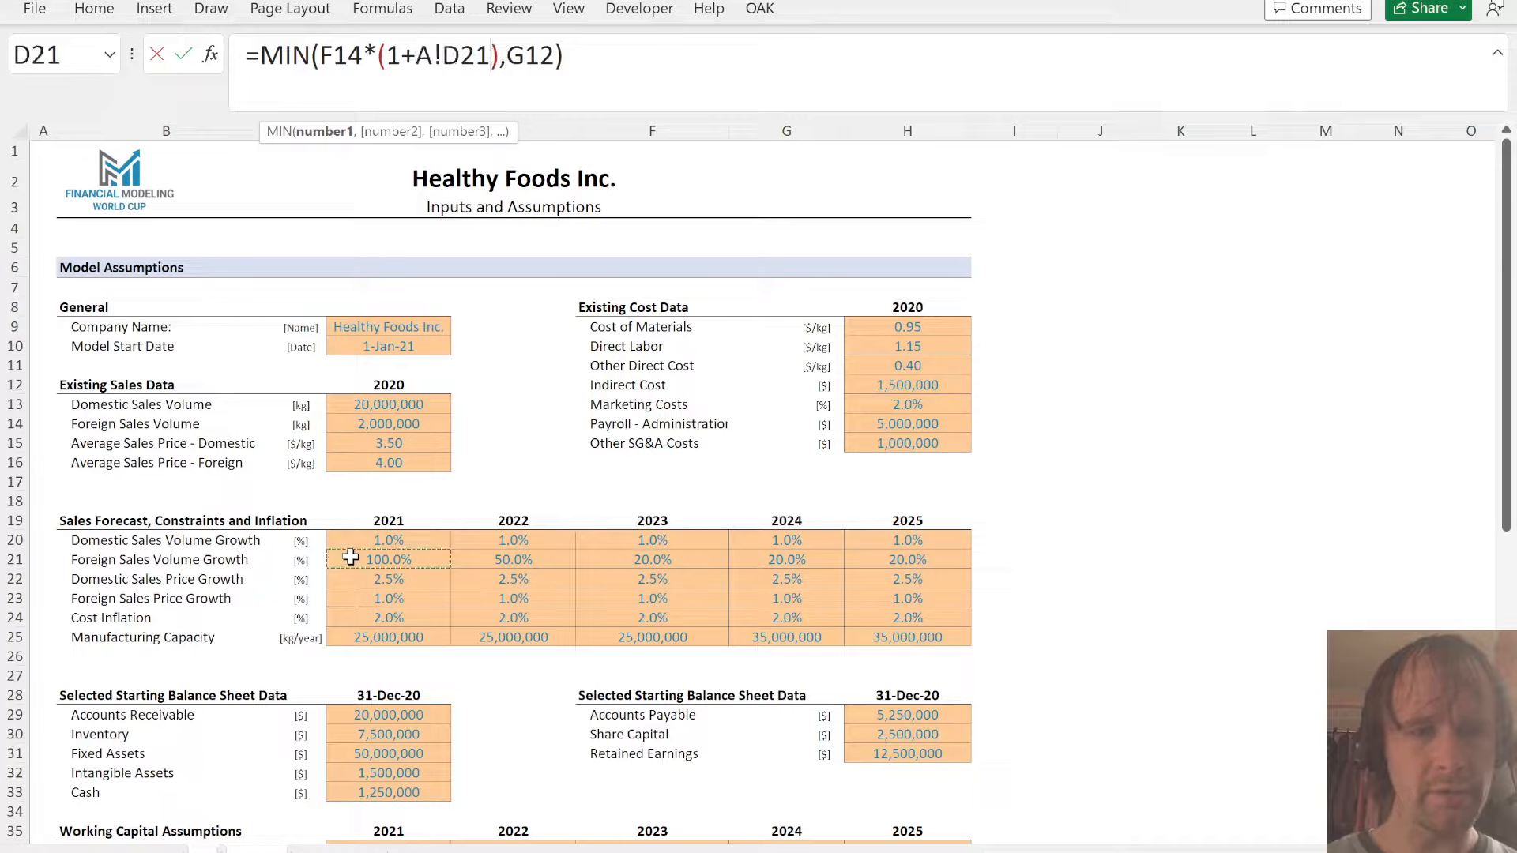
# - Replace the capacity limit in the G14 foreign volume formula with capacity less domestic volume, G10-G12
pyautogui.doubleClick(551, 57)
pyautogui.press('BackSpace')
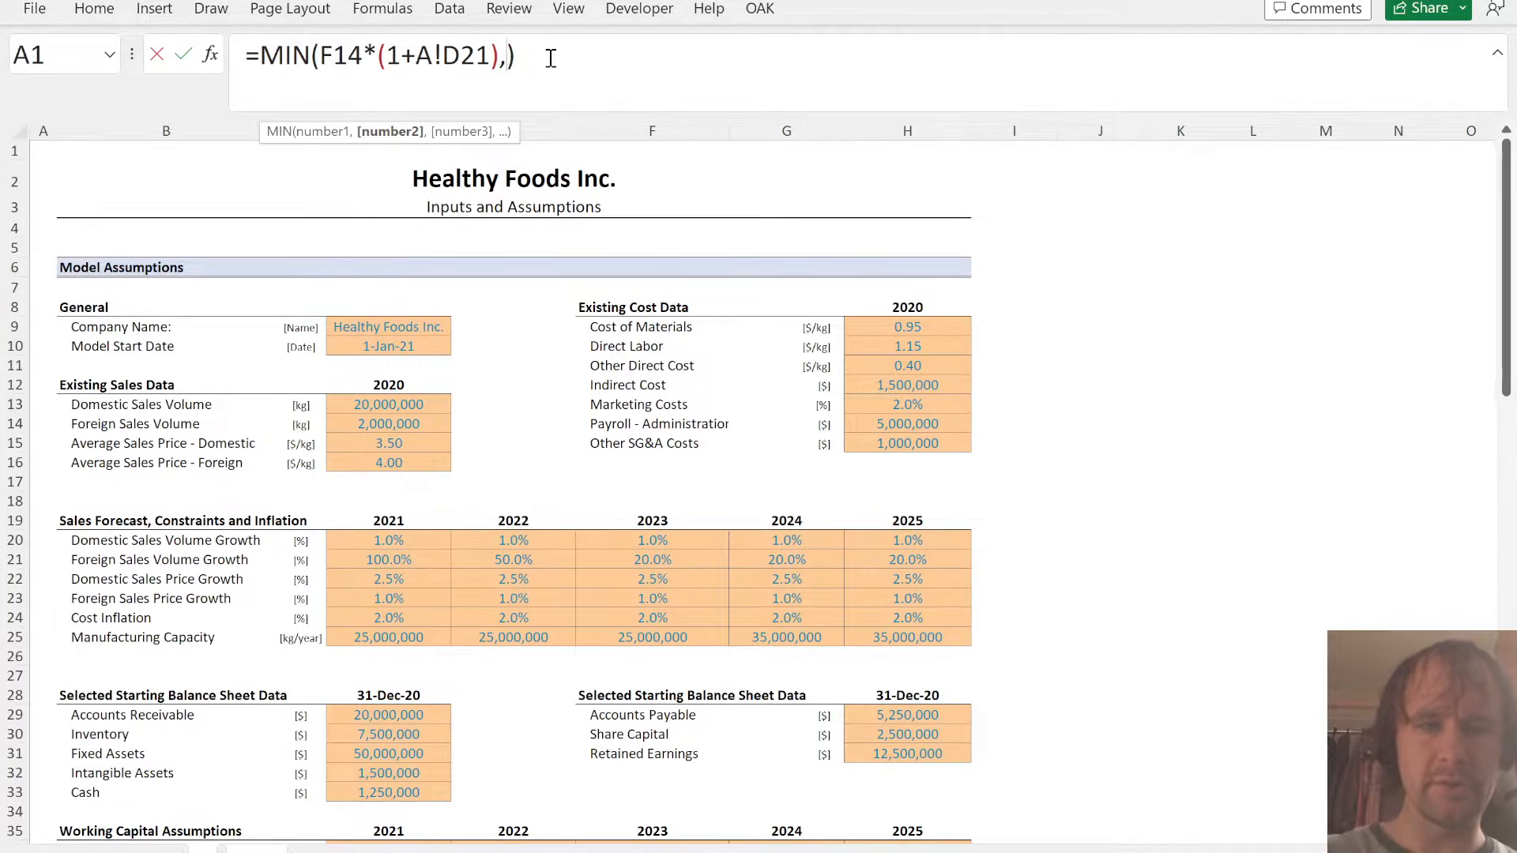
pyautogui.click(699, 314)
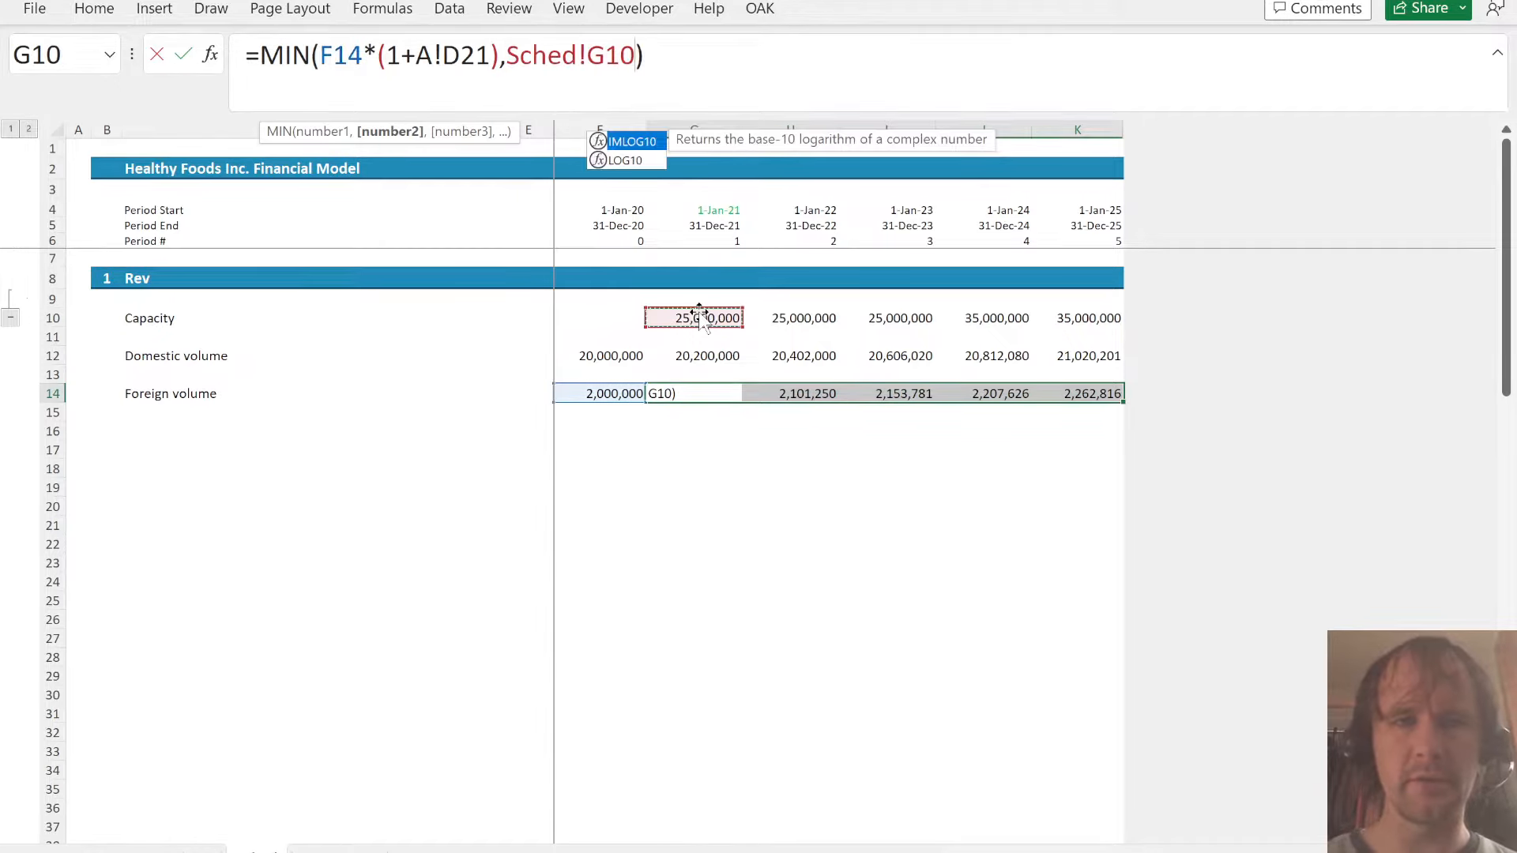
pyautogui.write('-')
pyautogui.click(701, 361)
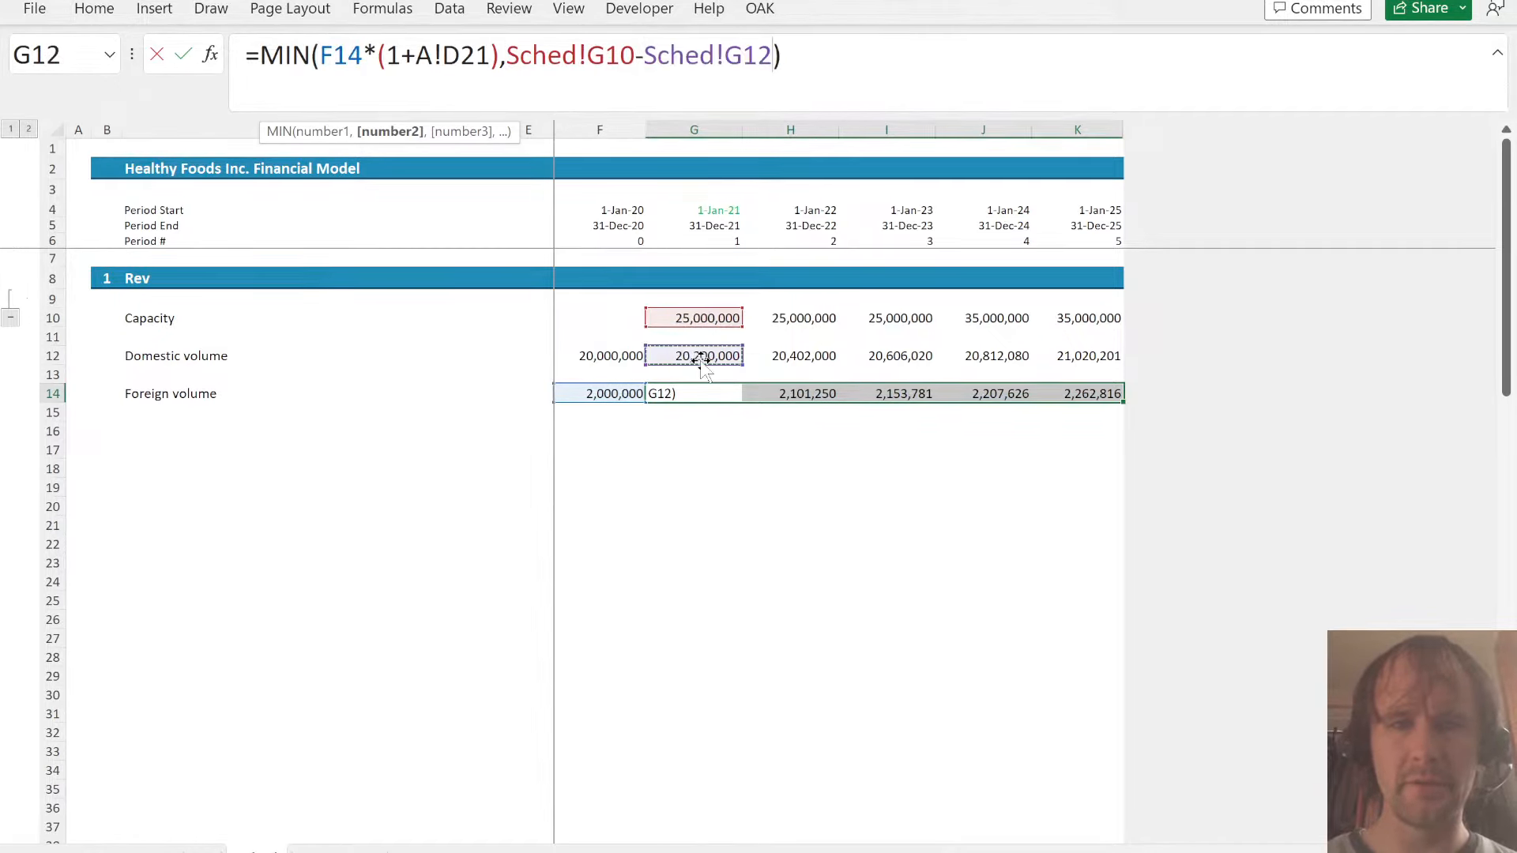
# - Remove the redundant Sched! prefixes from the G10 and G12 references and apply the foreign volume formula across G14:K14
pyautogui.doubleClick(688, 59)
pyautogui.hotkey('shift', 'Left')
pyautogui.hotkey('shift', 'Left')
pyautogui.hotkey('shift', 'Left')
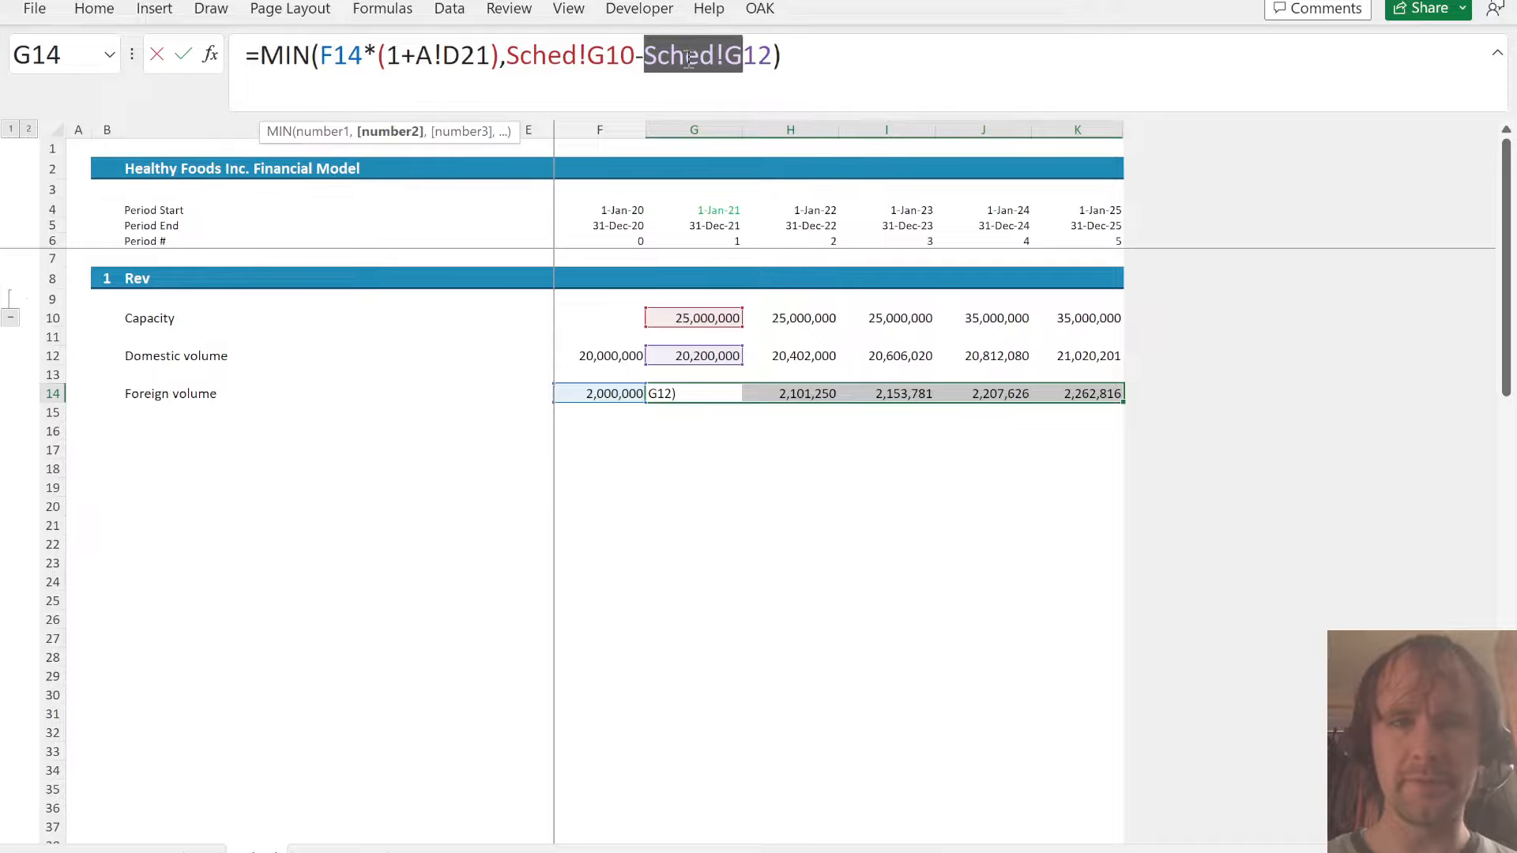
pyautogui.press('BackSpace')
pyautogui.press('Left')
pyautogui.hotkey('shift', 'Left')
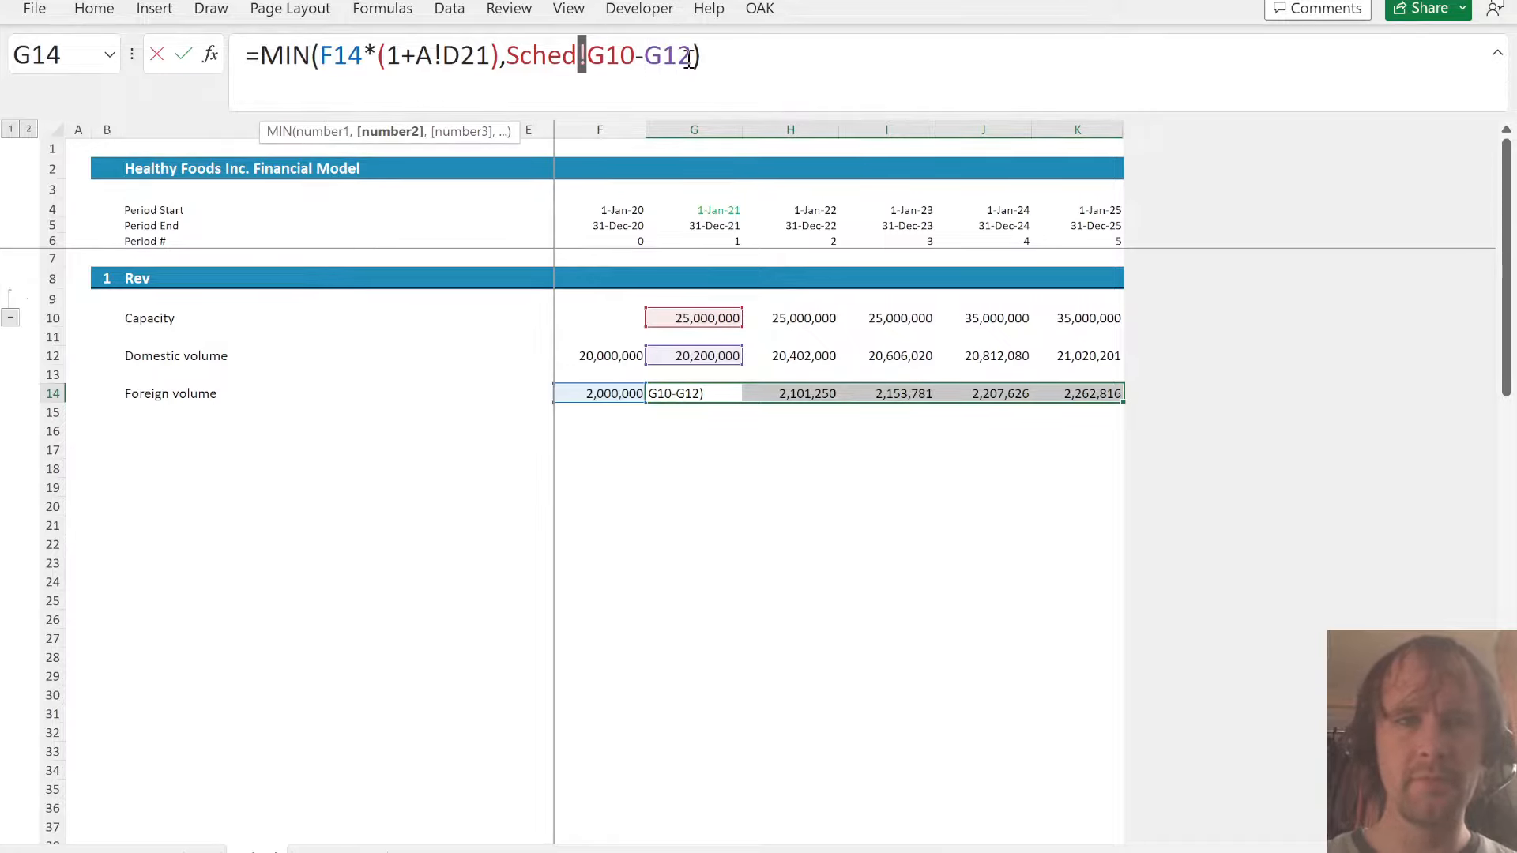
pyautogui.hotkey('shift', 'Left')
pyautogui.hotkey('shift', 'Left')
pyautogui.hotkey('shift', 'Left')
pyautogui.hotkey('shift', 'Left')
pyautogui.hotkey('shift', 'Left')
pyautogui.press('BackSpace')
pyautogui.hotkey('ctrl', 'Return')
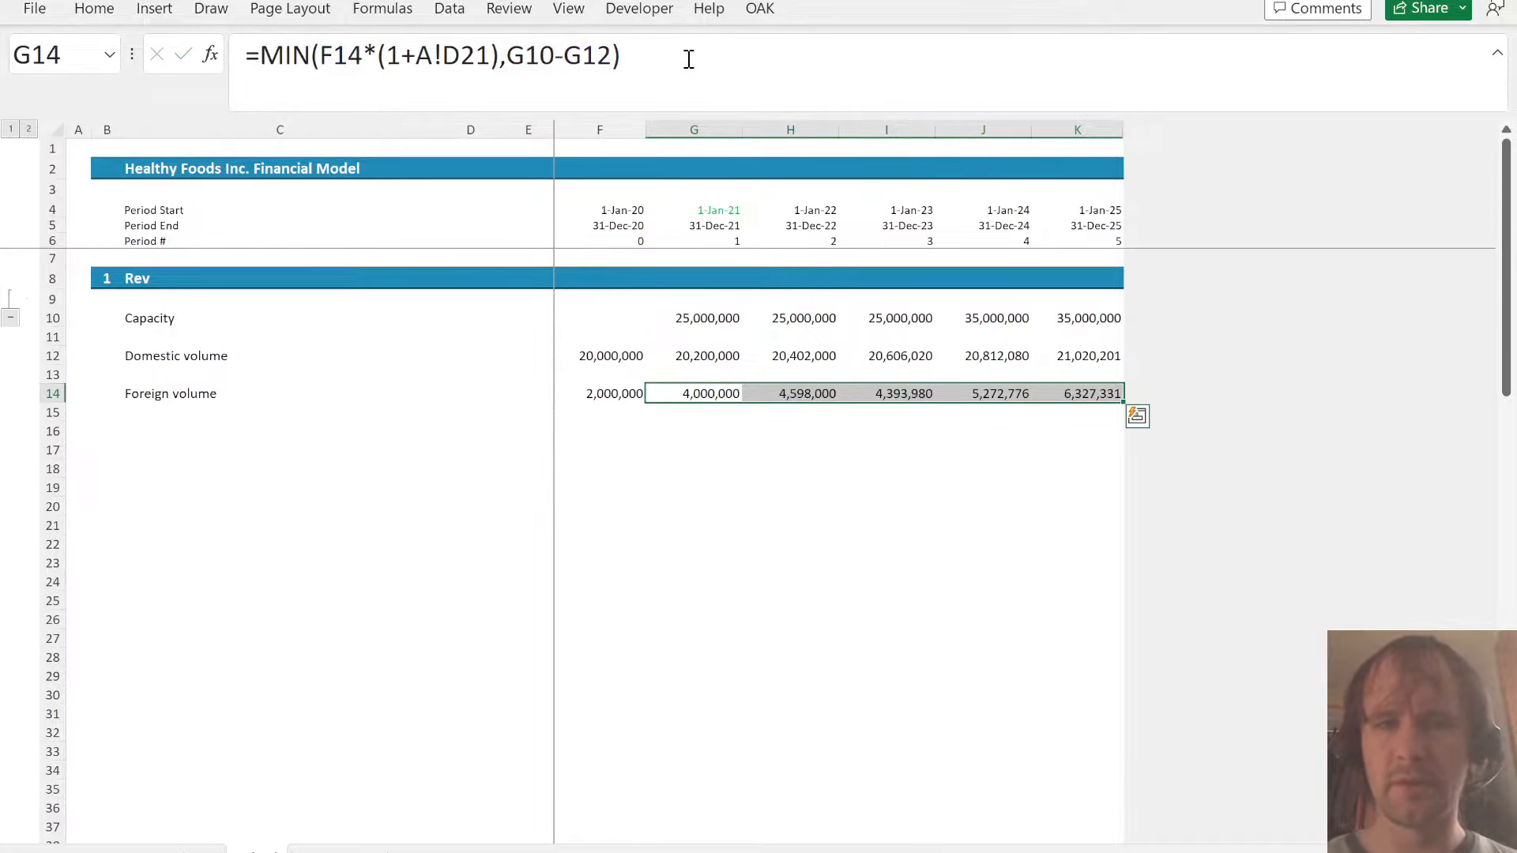
# - Enter the label Domestic price in C16, below the Foreign volume row
pyautogui.press('Left')
pyautogui.press('Left')
pyautogui.press('Left')
pyautogui.press('Left')
pyautogui.press('Down')
pyautogui.press('Down')
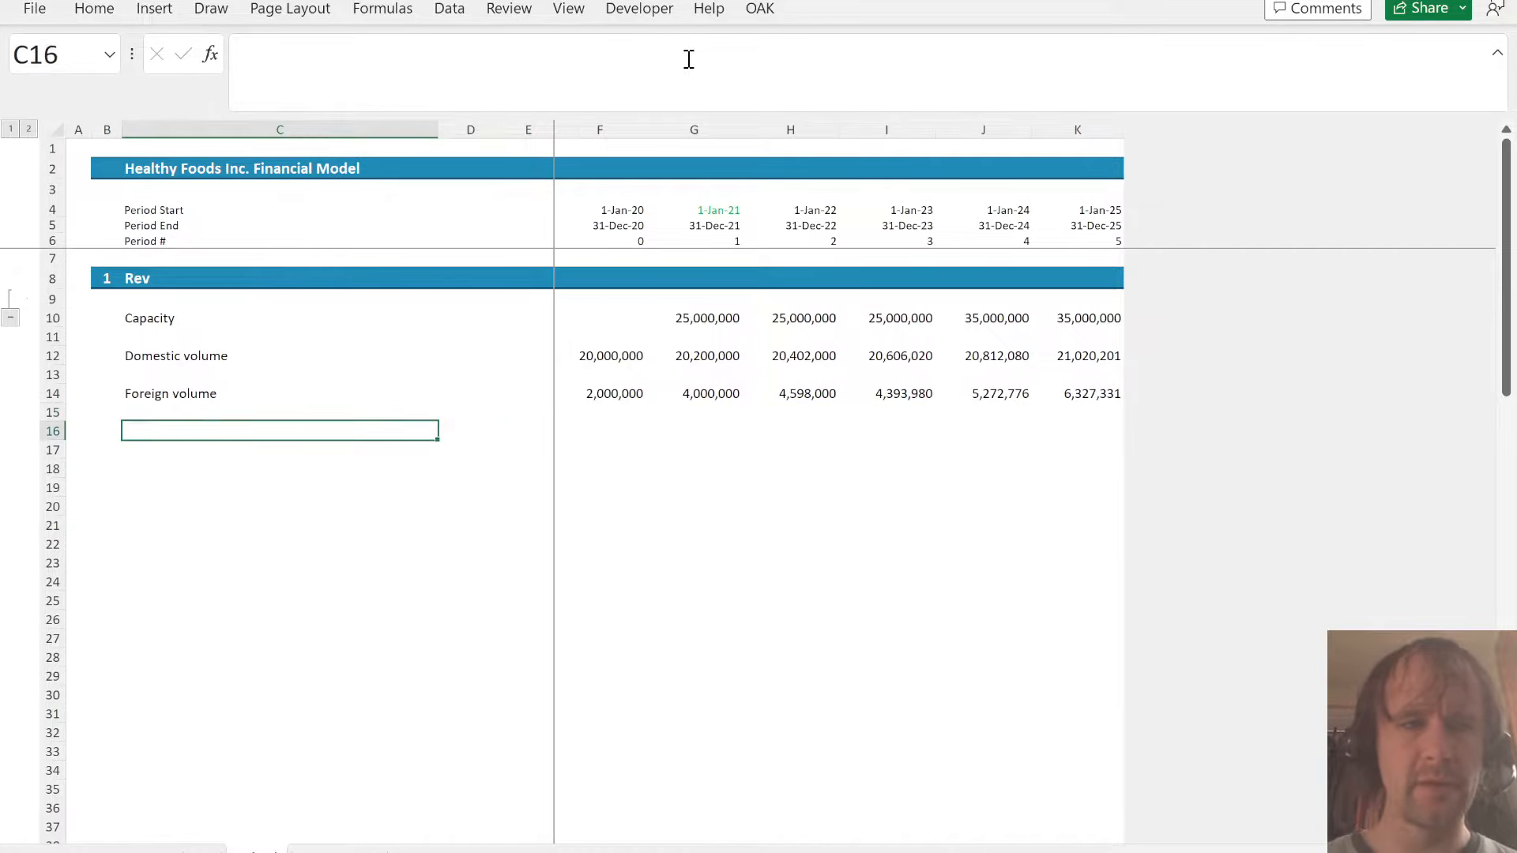
pyautogui.hotkey('ctrl', 'pageup')
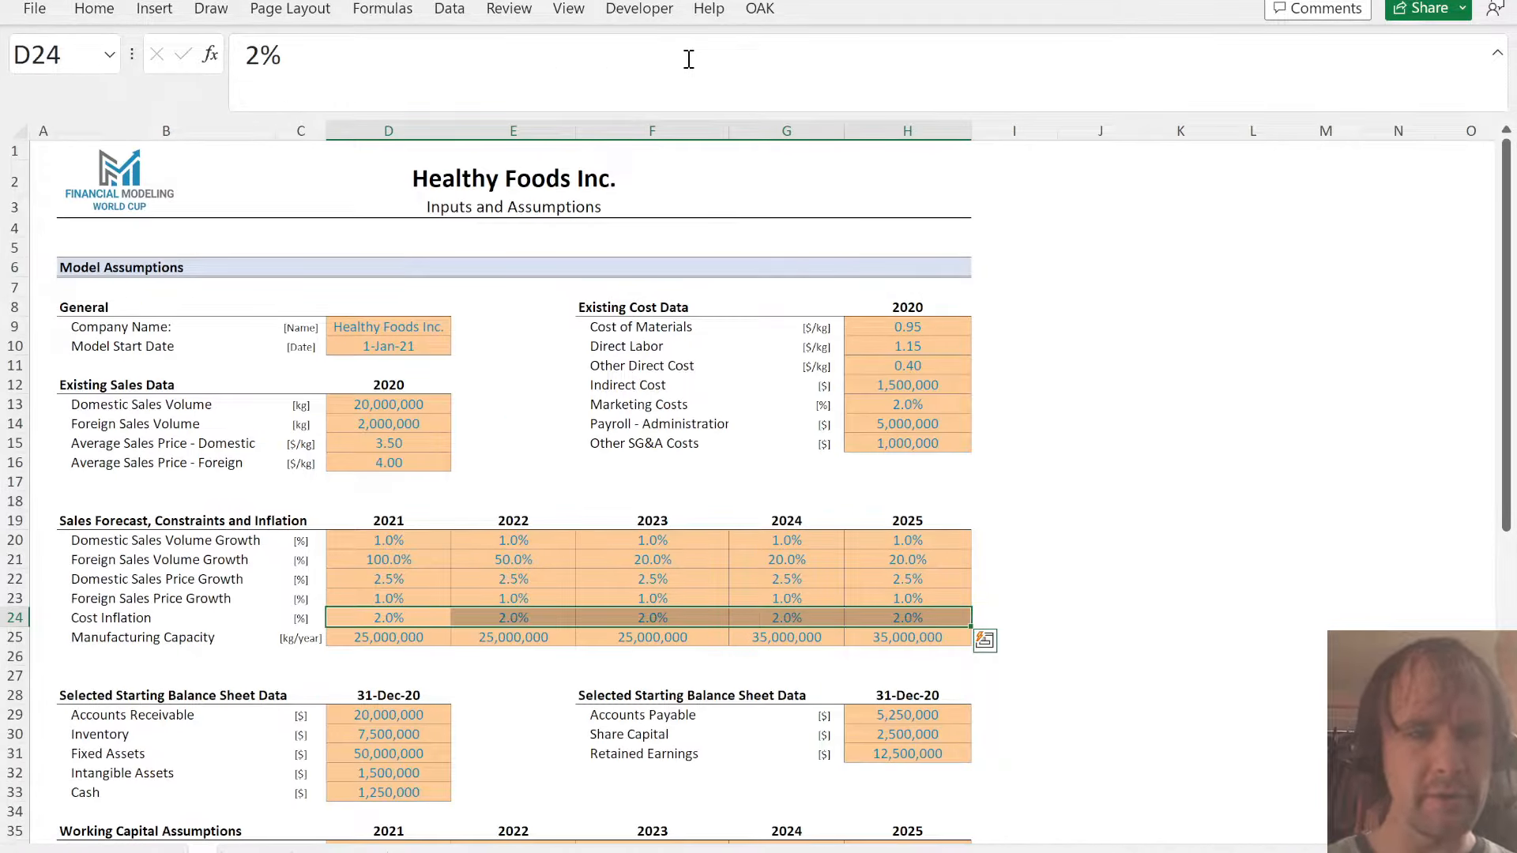
pyautogui.hotkey('ctrl', 'pagedown')
pyautogui.write('Dom')
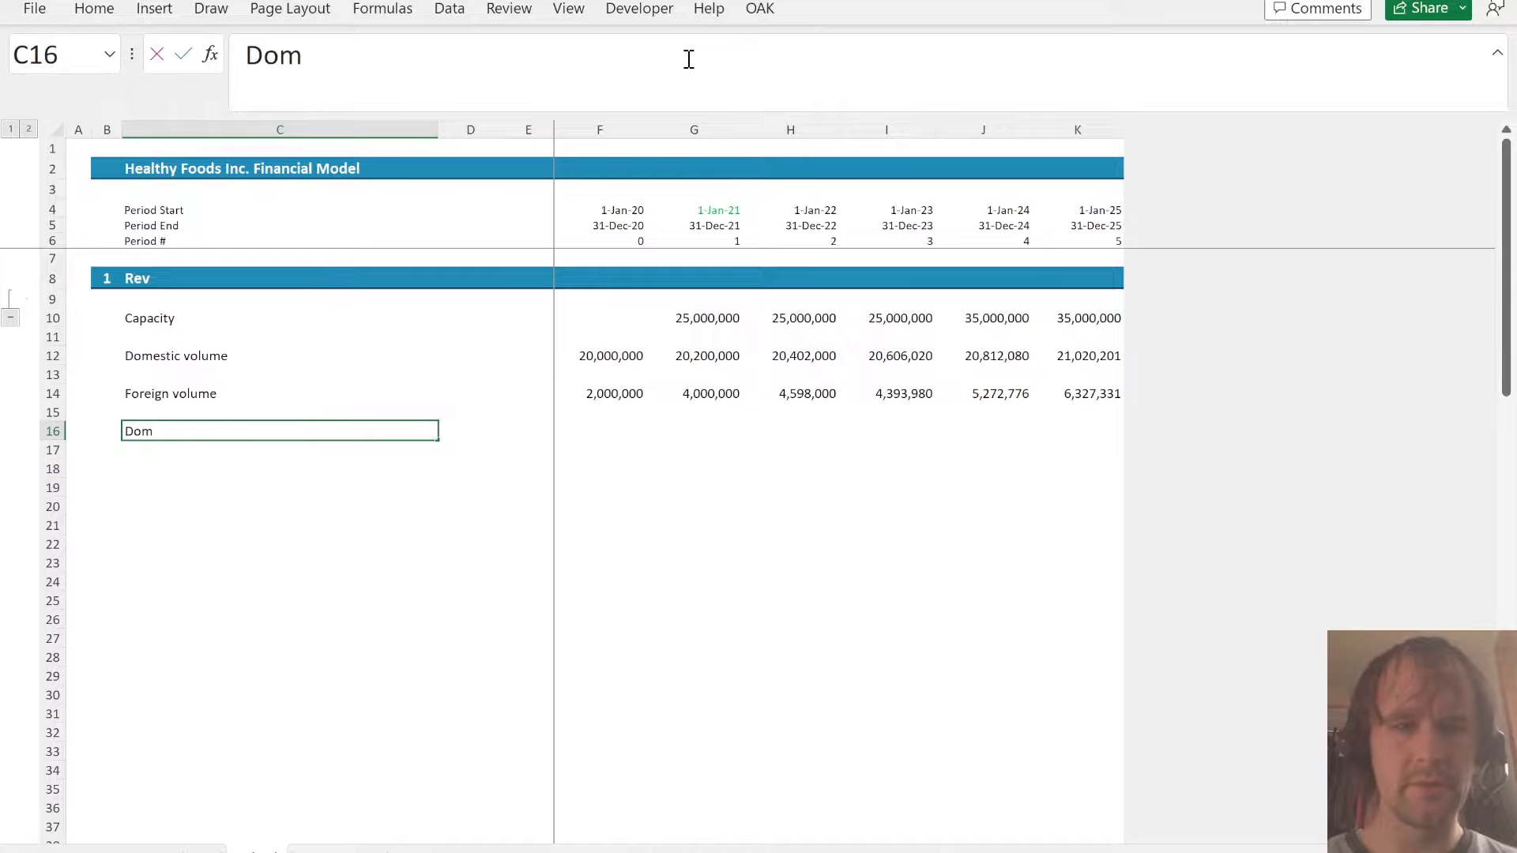
pyautogui.write('estic p')
# - Link the 2020 domestic price in F16 to the Average Sales Price - Domestic in D15 of the assumptions sheet
pyautogui.press('Right')
pyautogui.press('Right')
pyautogui.press('Right')
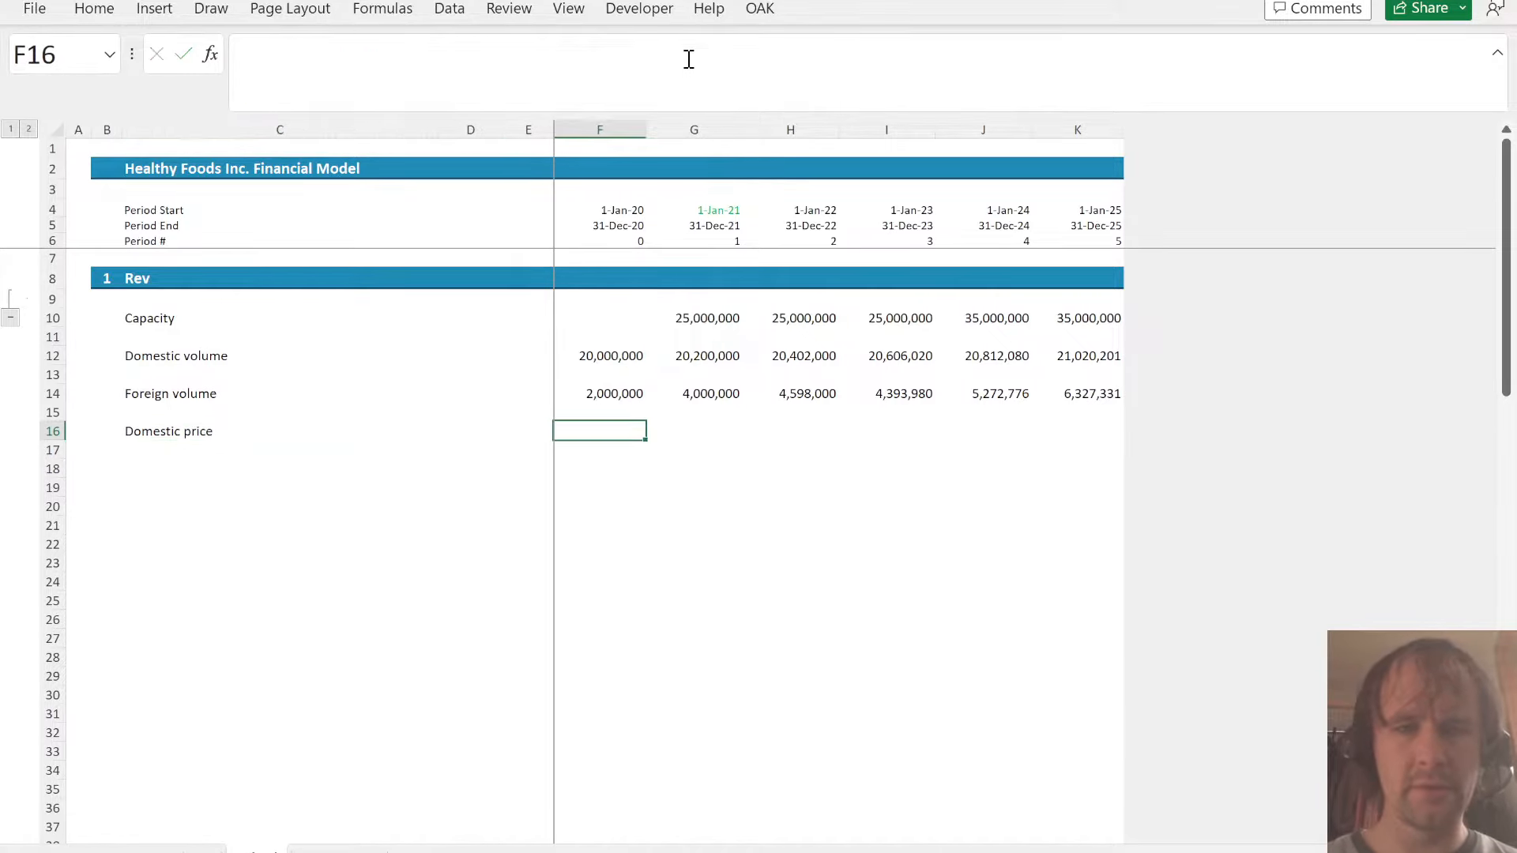
pyautogui.write('=')
pyautogui.hotkey('ctrl', 'pageup')
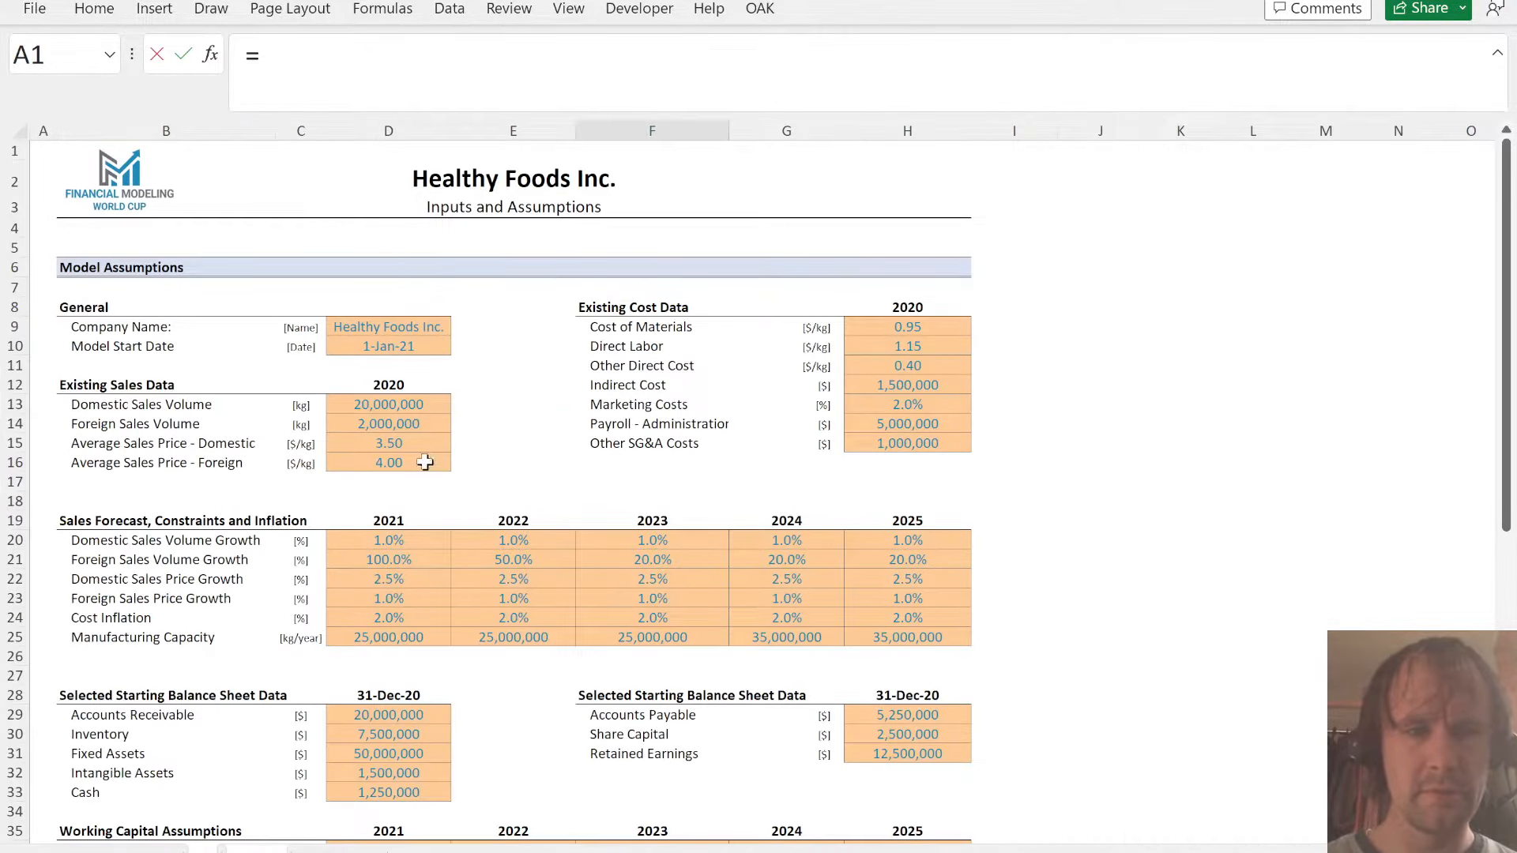
pyautogui.click(414, 443)
pyautogui.press('Tab')
# - Calculate the domestic price in G16 as =F16*(1+A!D22) and fill the formula across to K16
pyautogui.write('=')
pyautogui.press('Left')
pyautogui.write('*')
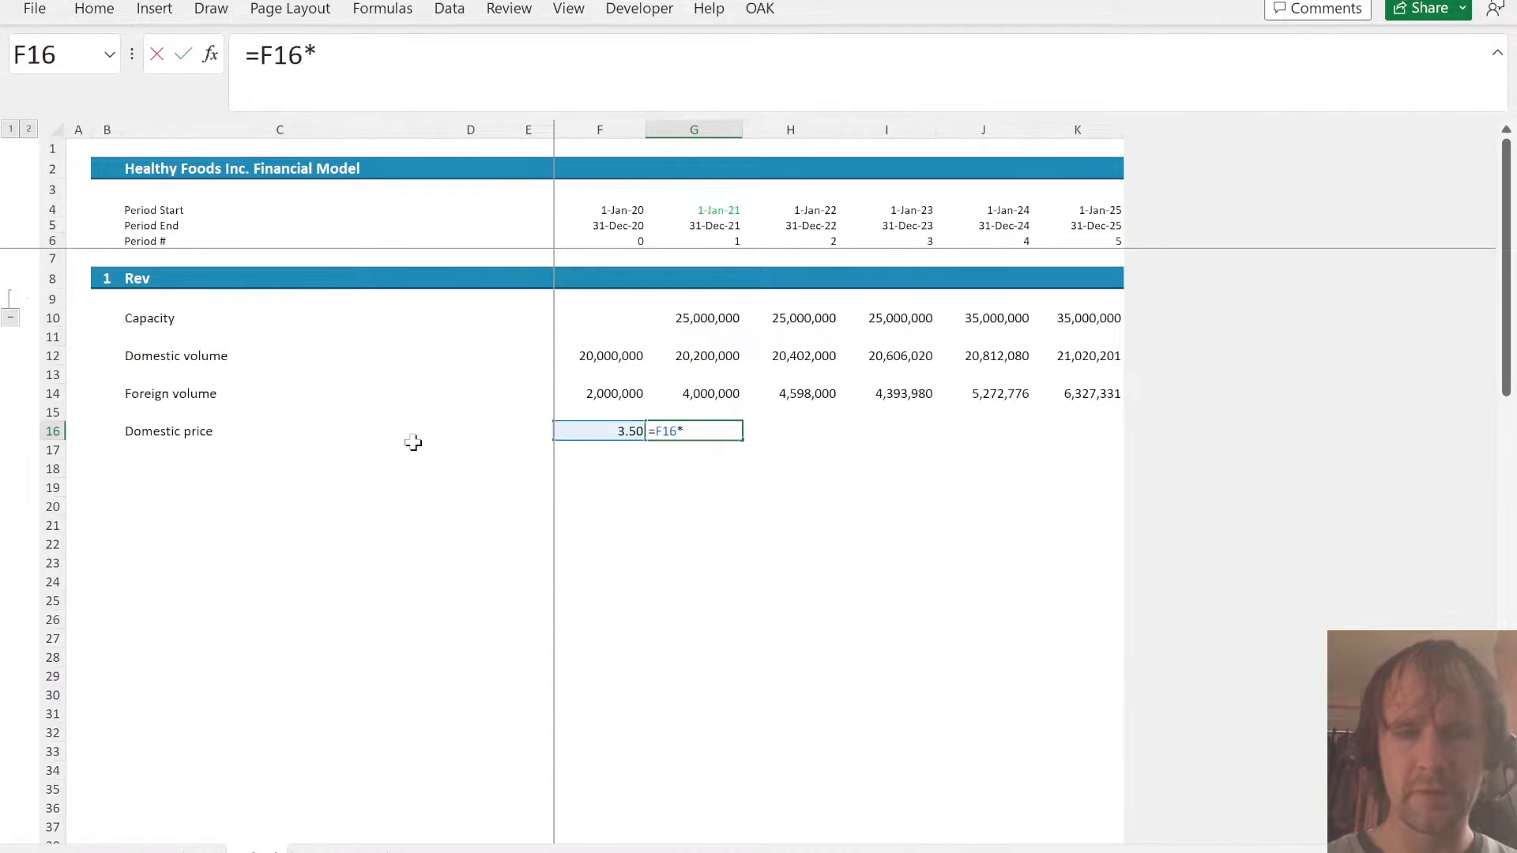
pyautogui.write('(1+')
pyautogui.hotkey('ctrl', 'pageup')
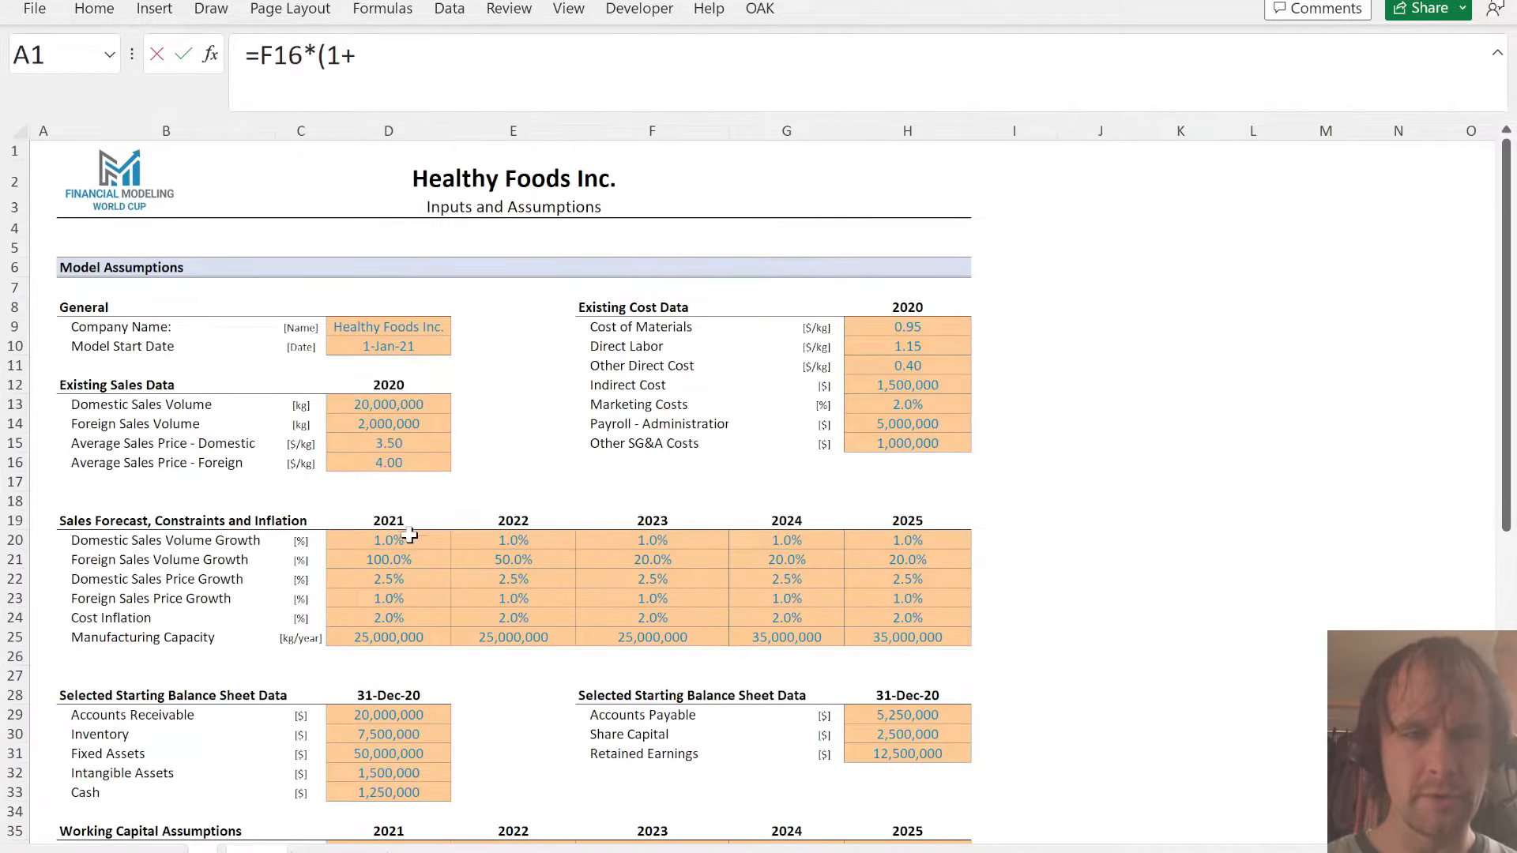
pyautogui.click(393, 579)
pyautogui.write(')')
pyautogui.hotkey('ctrl', 'Return')
pyautogui.hotkey('ctrl', 'shift', 'Right')
pyautogui.hotkey('ctrl', 'r')
# - Enter the label Foreign price in C18, below the Domestic price row
pyautogui.press('Down')
pyautogui.press('Left')
pyautogui.press('Left')
pyautogui.press('Left')
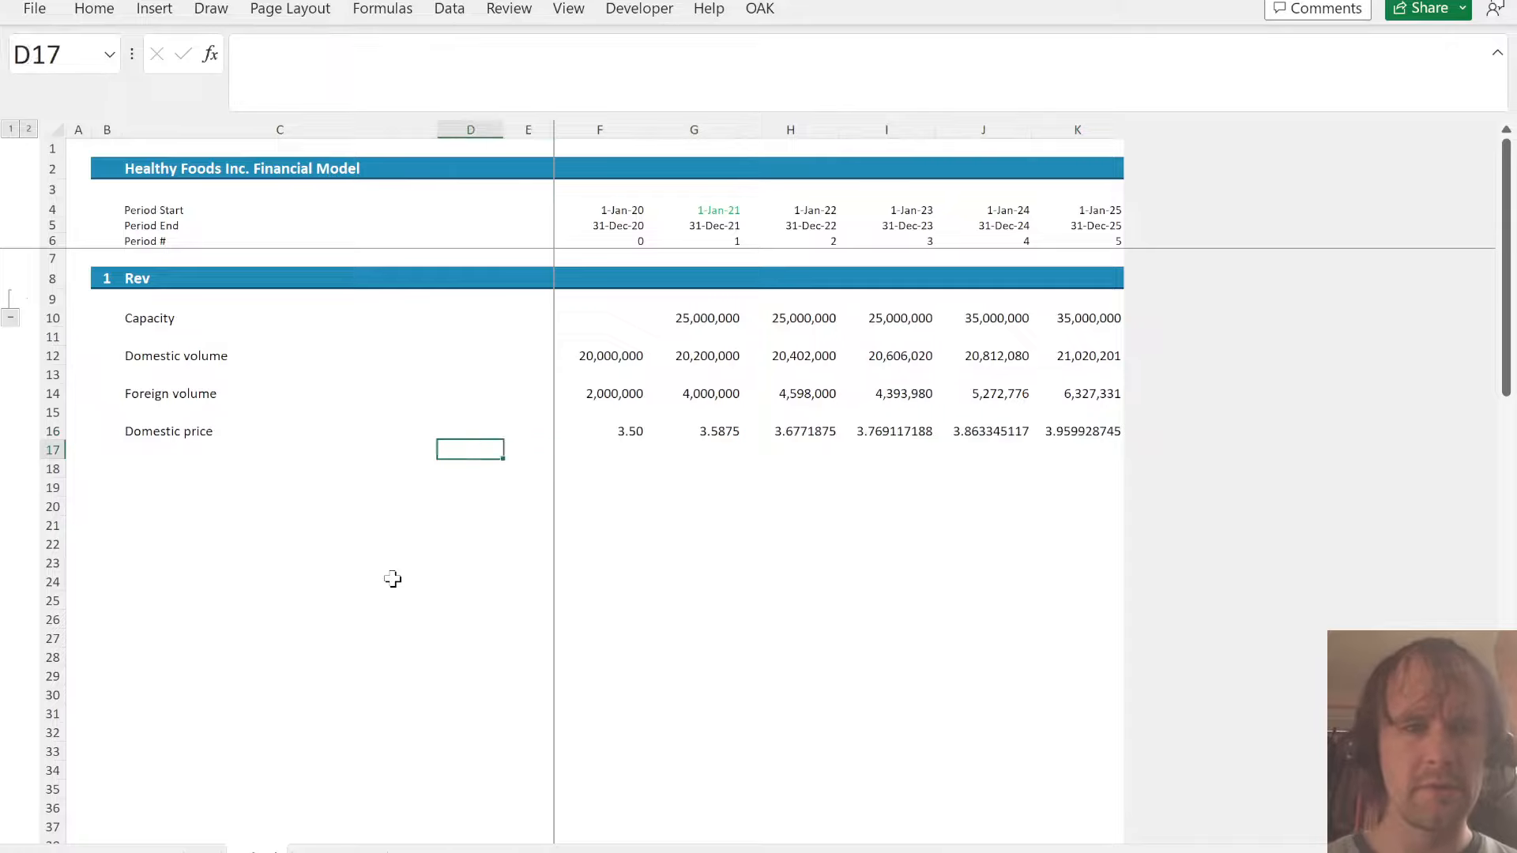
pyautogui.press('Down')
pyautogui.press('Left')
pyautogui.press('Left')
pyautogui.press('Right')
pyautogui.write('Foregin')
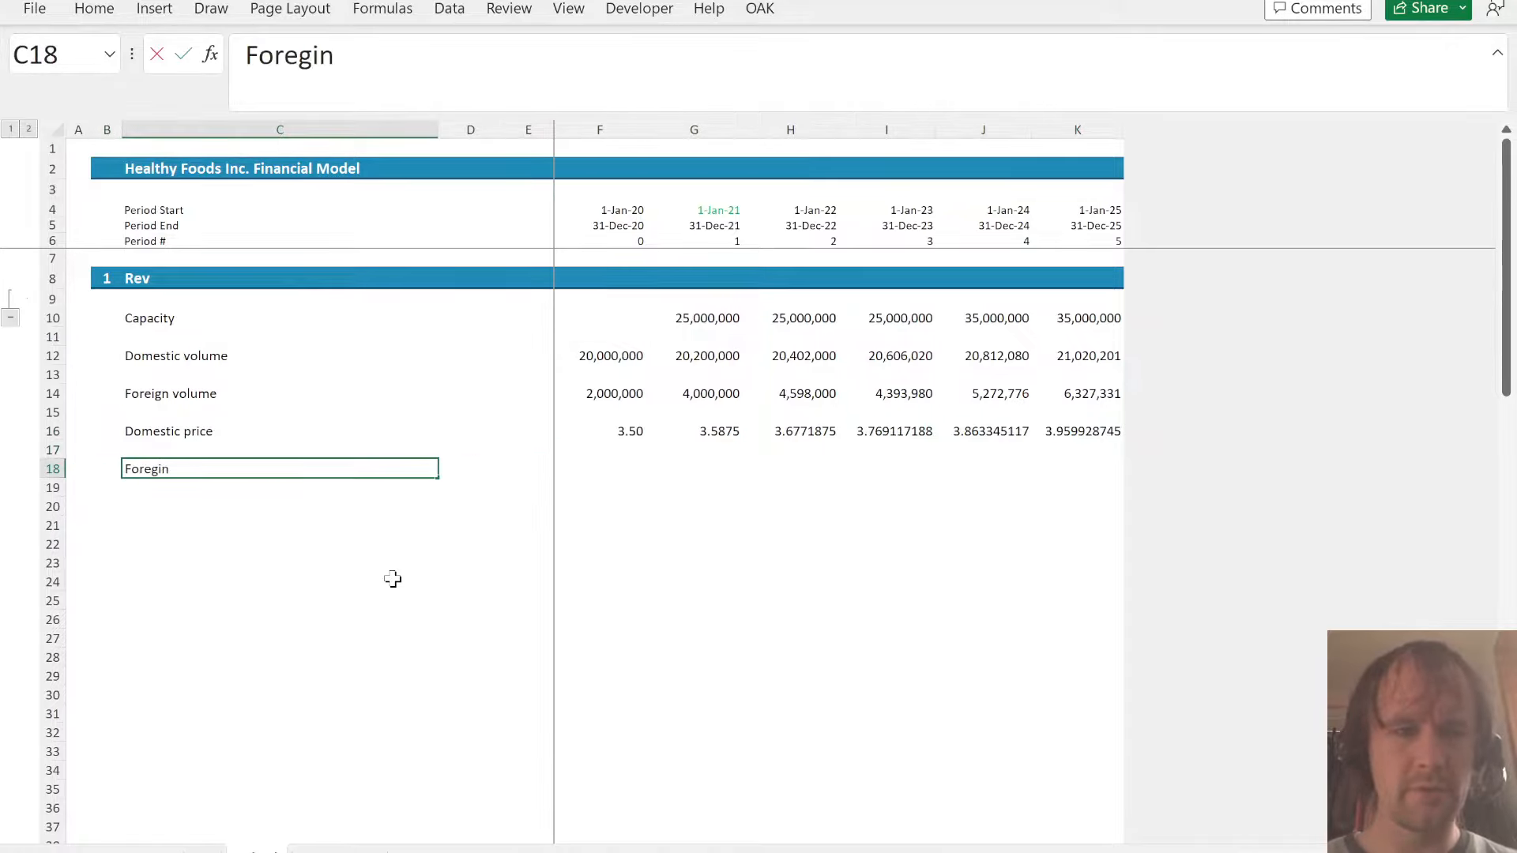
pyautogui.press('BackSpace')
pyautogui.press('BackSpace')
pyautogui.press('BackSpace')
pyautogui.write('ign r')
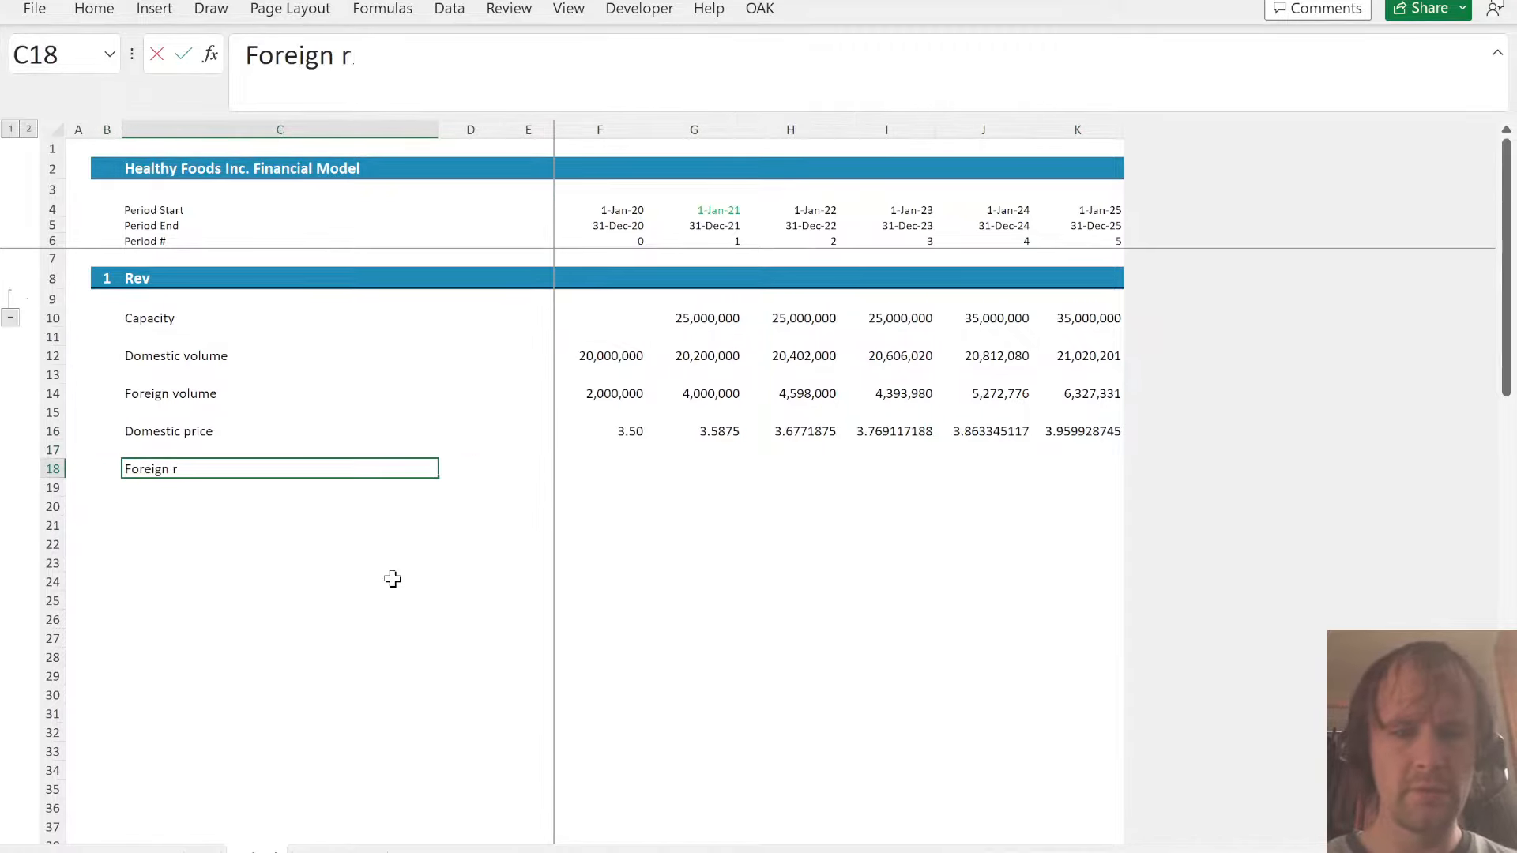
pyautogui.press('BackSpace')
pyautogui.write('oruc')
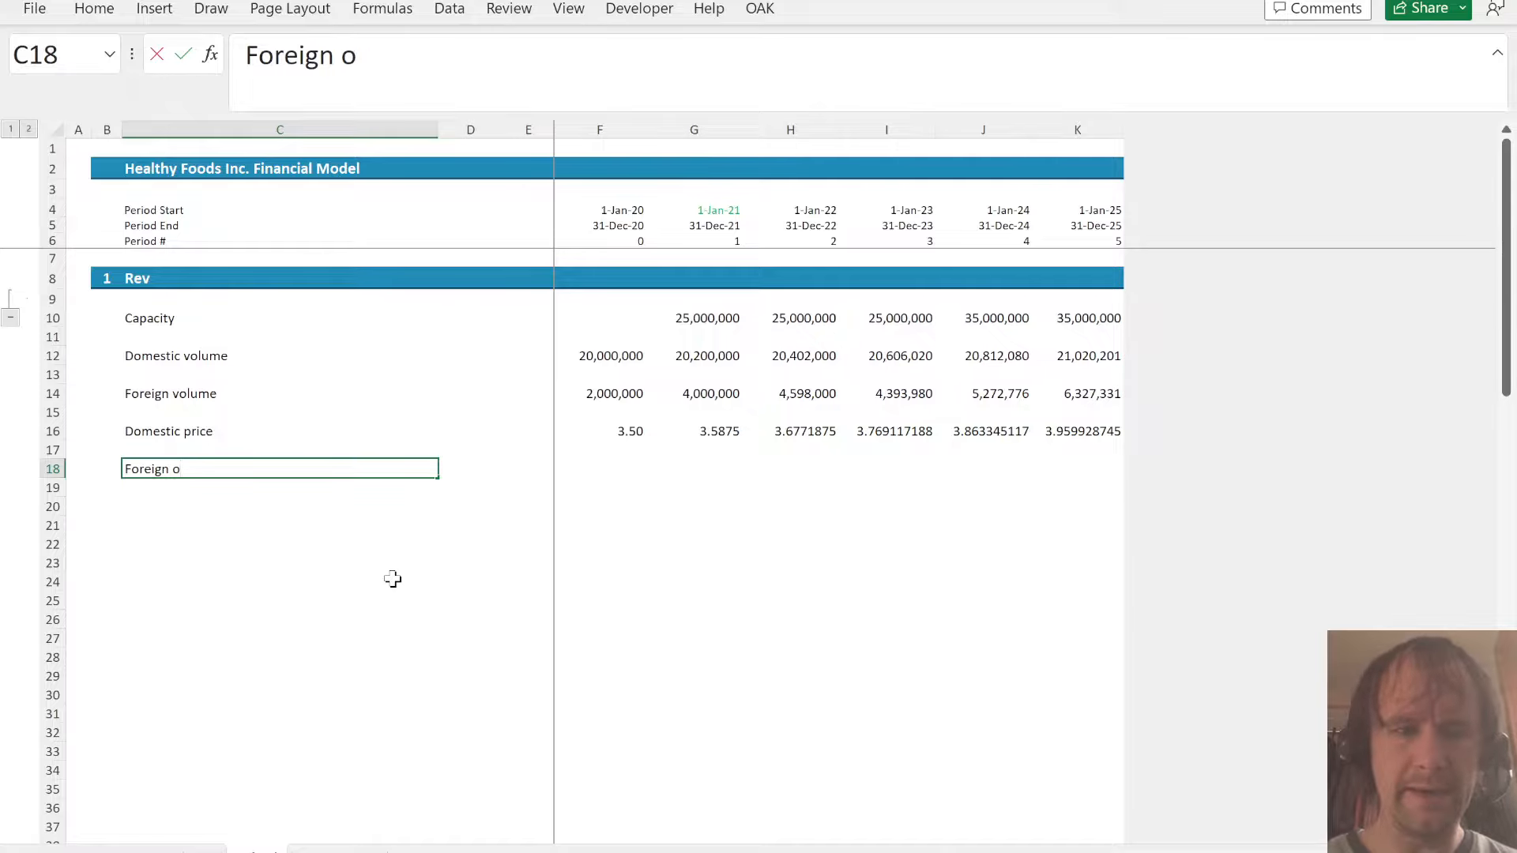
pyautogui.press('BackSpace')
pyautogui.write('price')
# - Link the 2020 foreign price in F18 to the Average Sales Price - Foreign in D16 of the assumptions sheet
pyautogui.press('Right')
pyautogui.press('Right')
pyautogui.press('Right')
pyautogui.write('=')
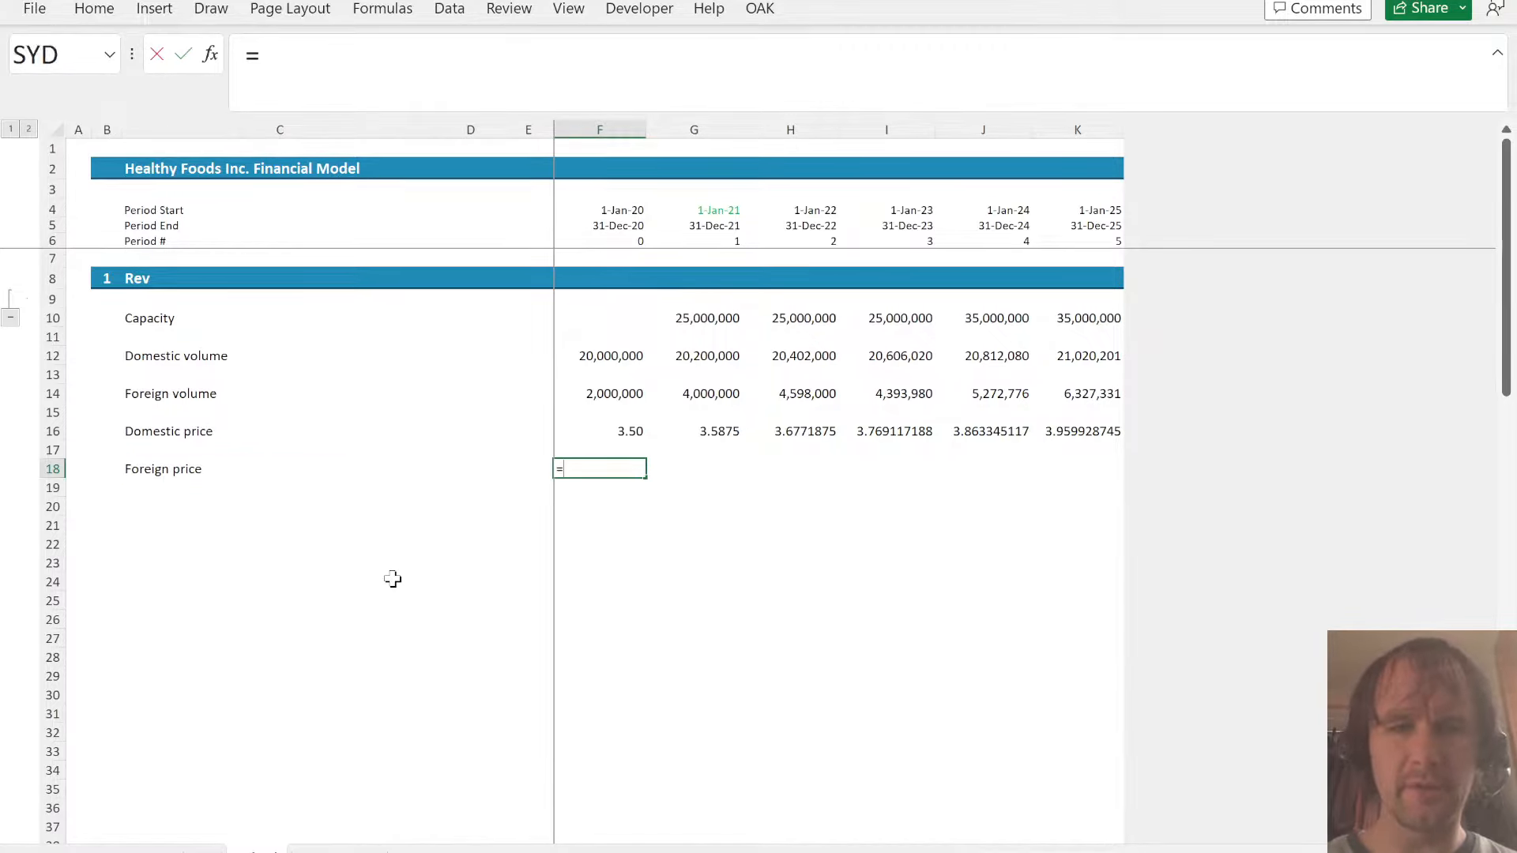
pyautogui.hotkey('ctrl', 'pageup')
pyautogui.click(362, 465)
pyautogui.press('Tab')
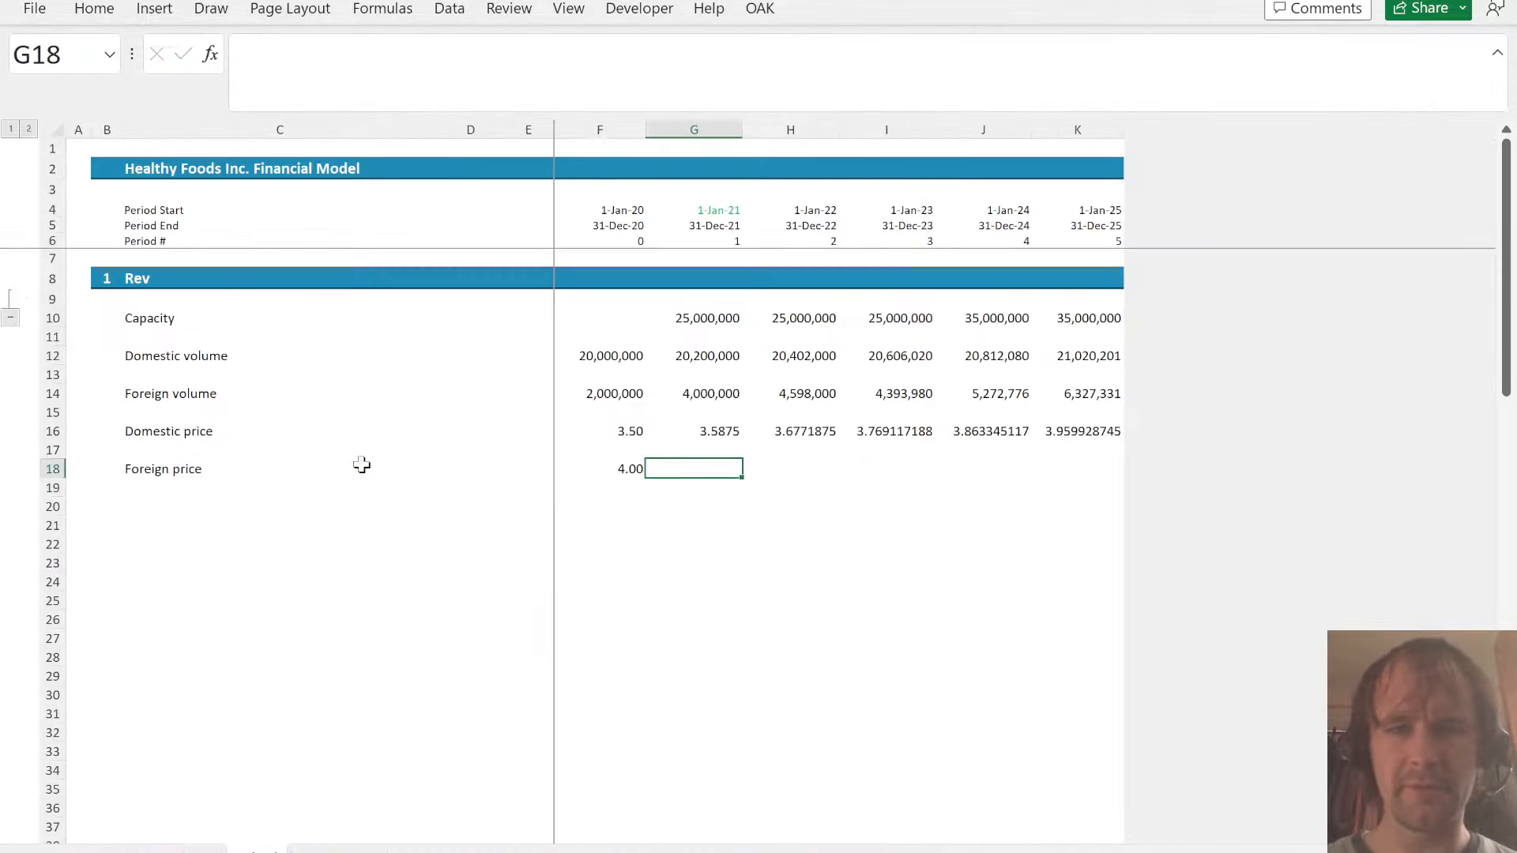
# - Calculate the foreign price as =F18*(1+A!D23) in G18 and fill the formula across to K18
pyautogui.write('=')
pyautogui.press('Left')
pyautogui.write('*(1')
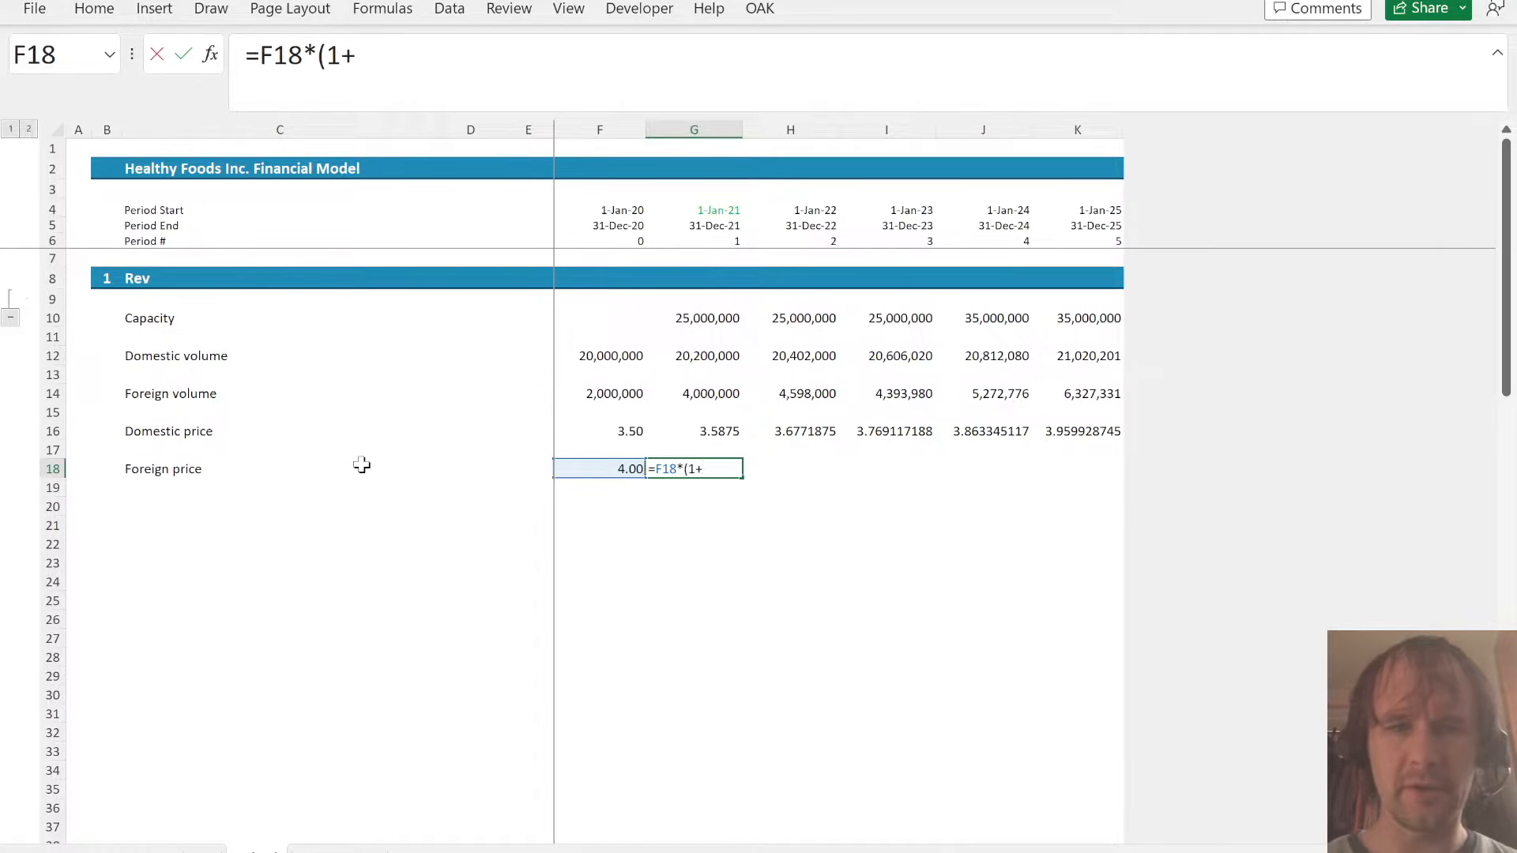
pyautogui.write('+')
pyautogui.hotkey('ctrl', 'pageup')
pyautogui.click(386, 598)
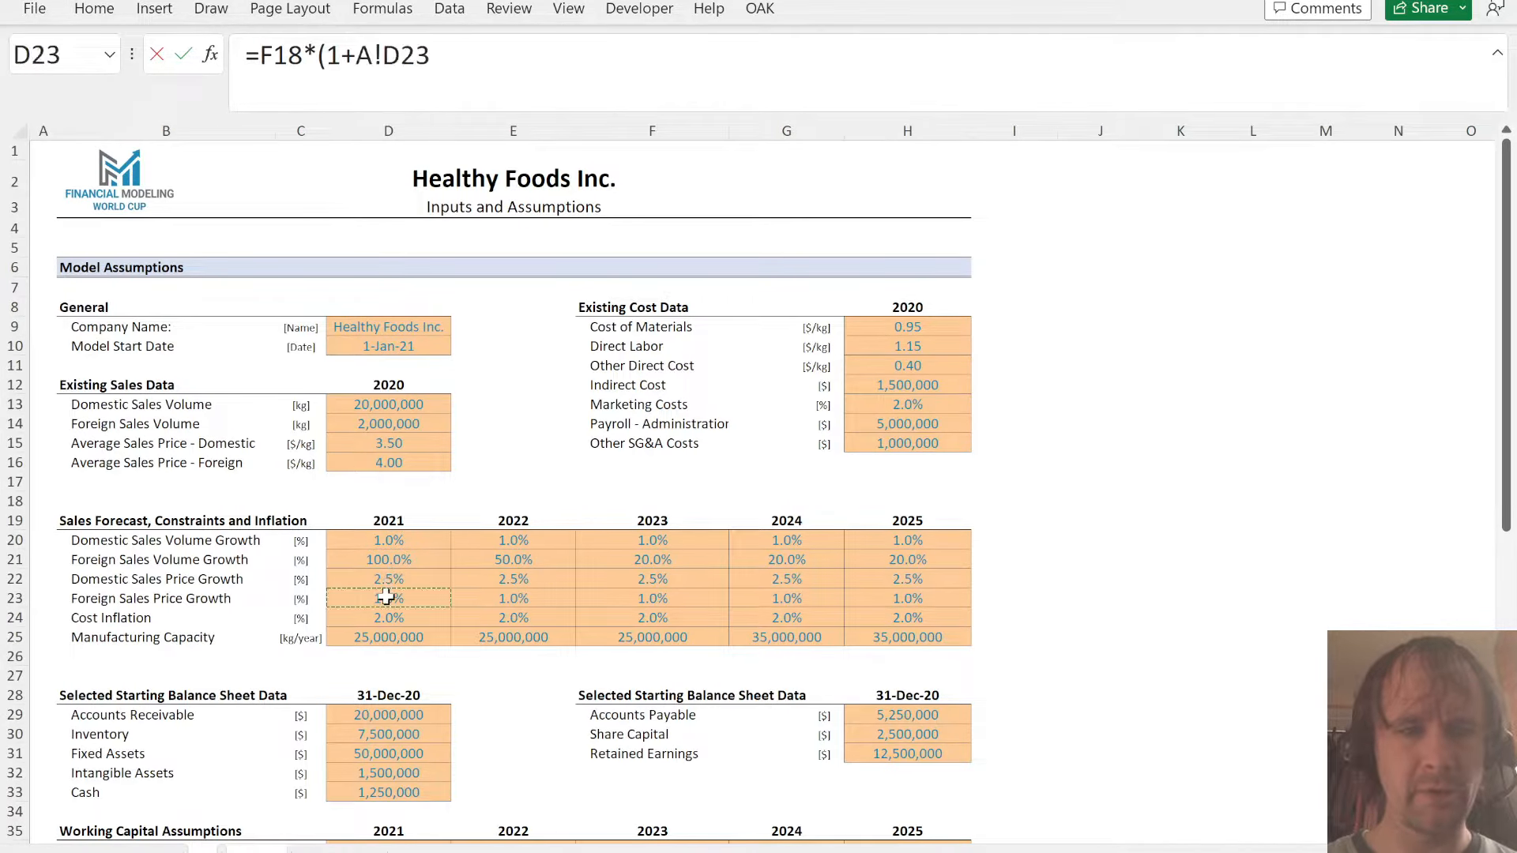
pyautogui.write(')')
pyautogui.hotkey('ctrl', 'Return')
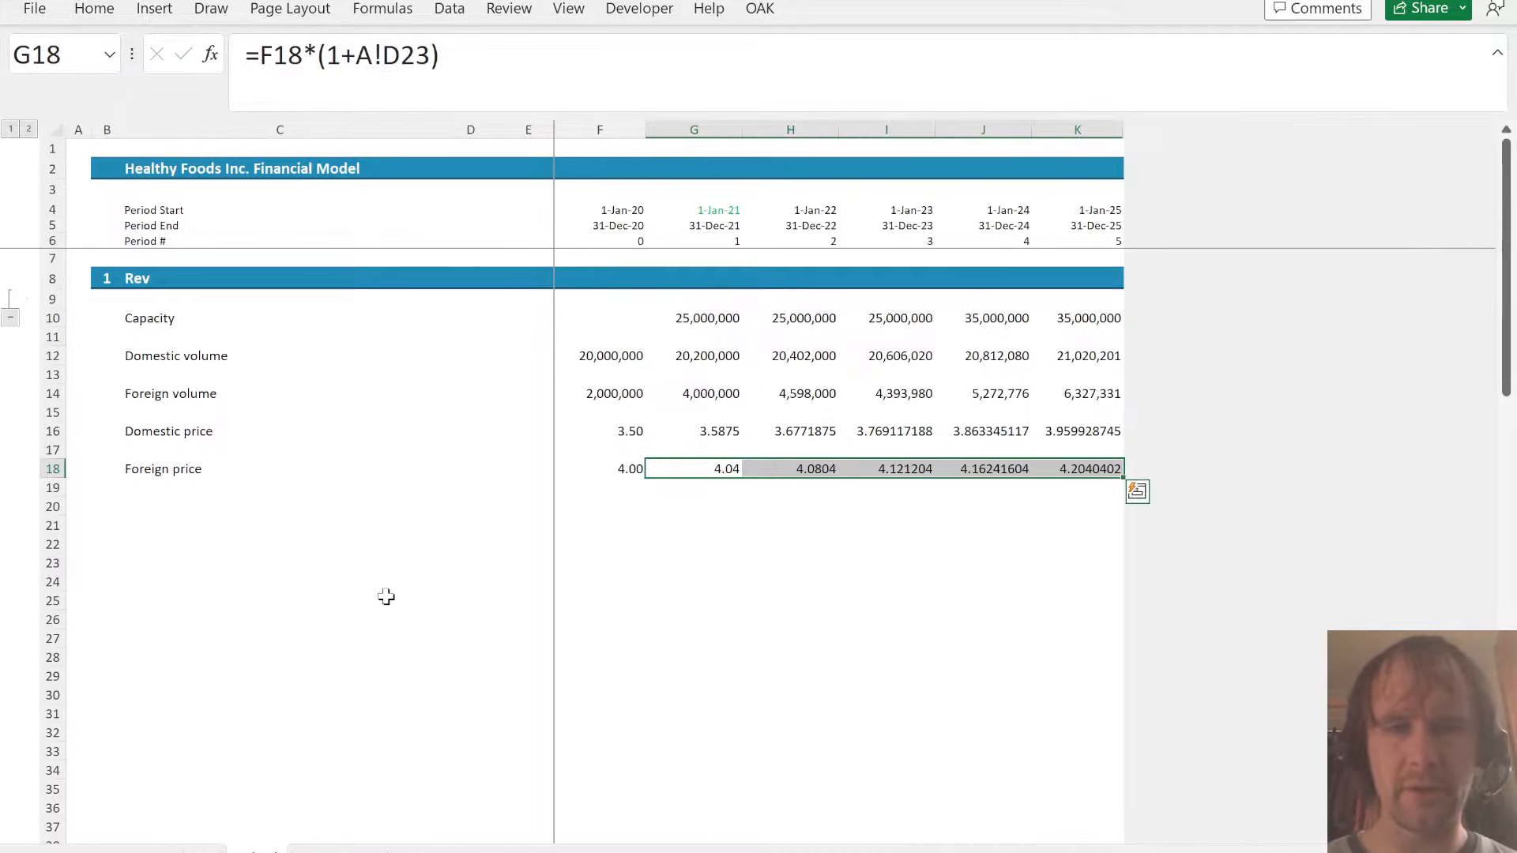
# - Format the domestic and foreign price forecasts in rows 16 to 18 as numbers with two decimals
pyautogui.press('Up')
pyautogui.press('Up')
pyautogui.hotkey('shift', 'Down')
pyautogui.hotkey('shift', 'Down')
pyautogui.hotkey('ctrl', 'shift', 'Right')
pyautogui.hotkey('ctrl', 'shift', '1')
# - Enter the labels Dom rev in C20 and For rev in C22, below the price rows
pyautogui.press('Down')
pyautogui.press('Down')
pyautogui.press('Down')
pyautogui.press('Left')
pyautogui.press('Left')
pyautogui.press('Left')
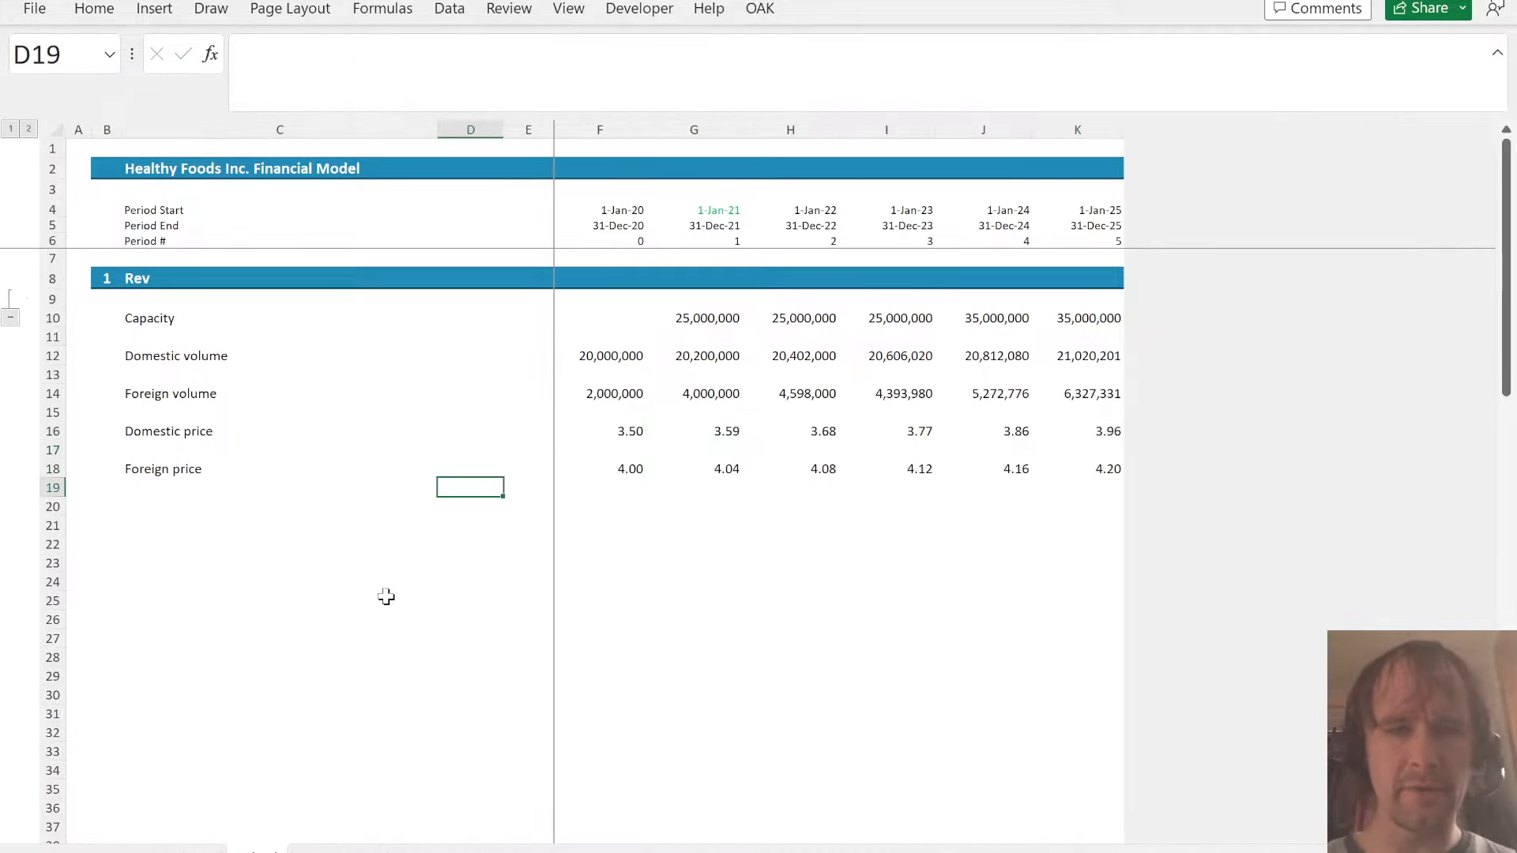
pyautogui.press('Down')
pyautogui.press('Left')
pyautogui.write('Dom rev')
pyautogui.press('Return')
pyautogui.press('Return')
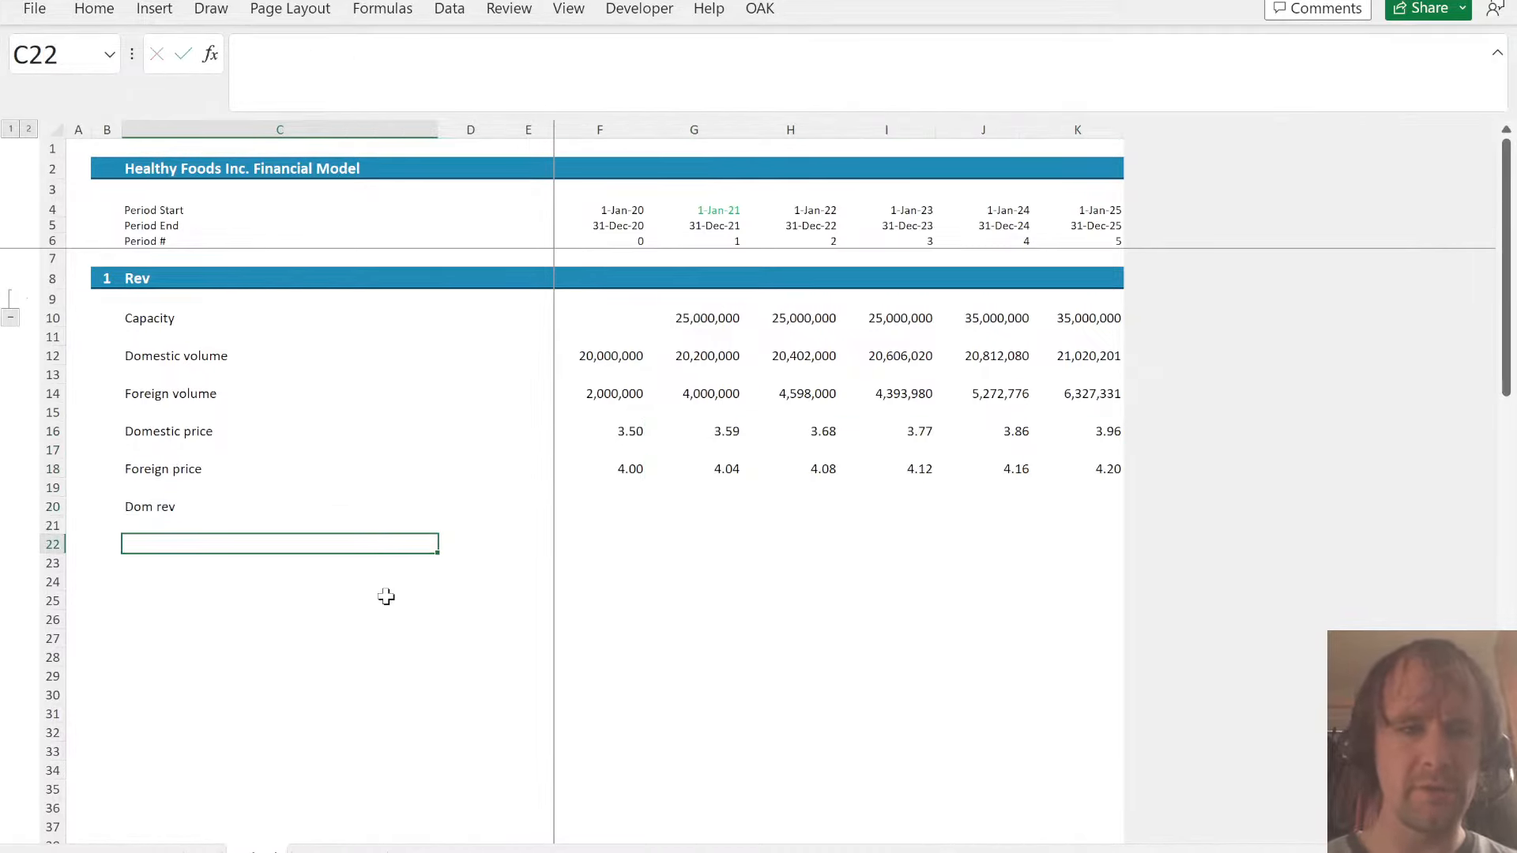
pyautogui.write('For')
# - Calculate the 2021 domestic revenue in G21 as domestic volume times domestic price, =G12*G16
pyautogui.press('Up')
pyautogui.press('Up')
pyautogui.press('Right')
pyautogui.press('Right')
pyautogui.press('Right')
pyautogui.press('Down')
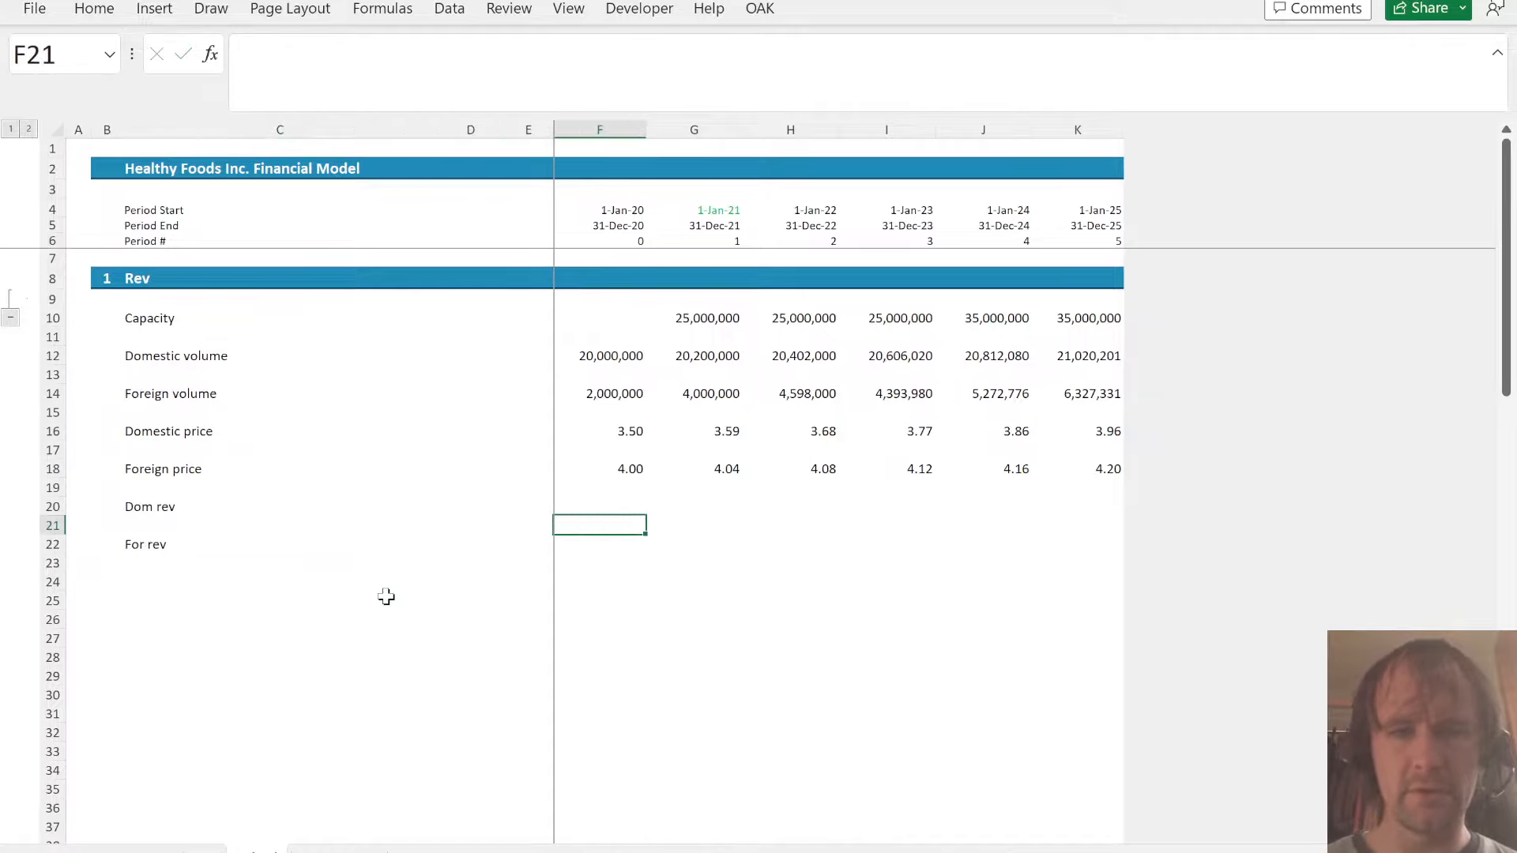
pyautogui.press('Right')
pyautogui.write('=')
pyautogui.hotkey('ctrl', 'Up')
pyautogui.hotkey('ctrl', 'Up')
pyautogui.hotkey('ctrl', 'Up')
pyautogui.hotkey('ctrl', 'Up')
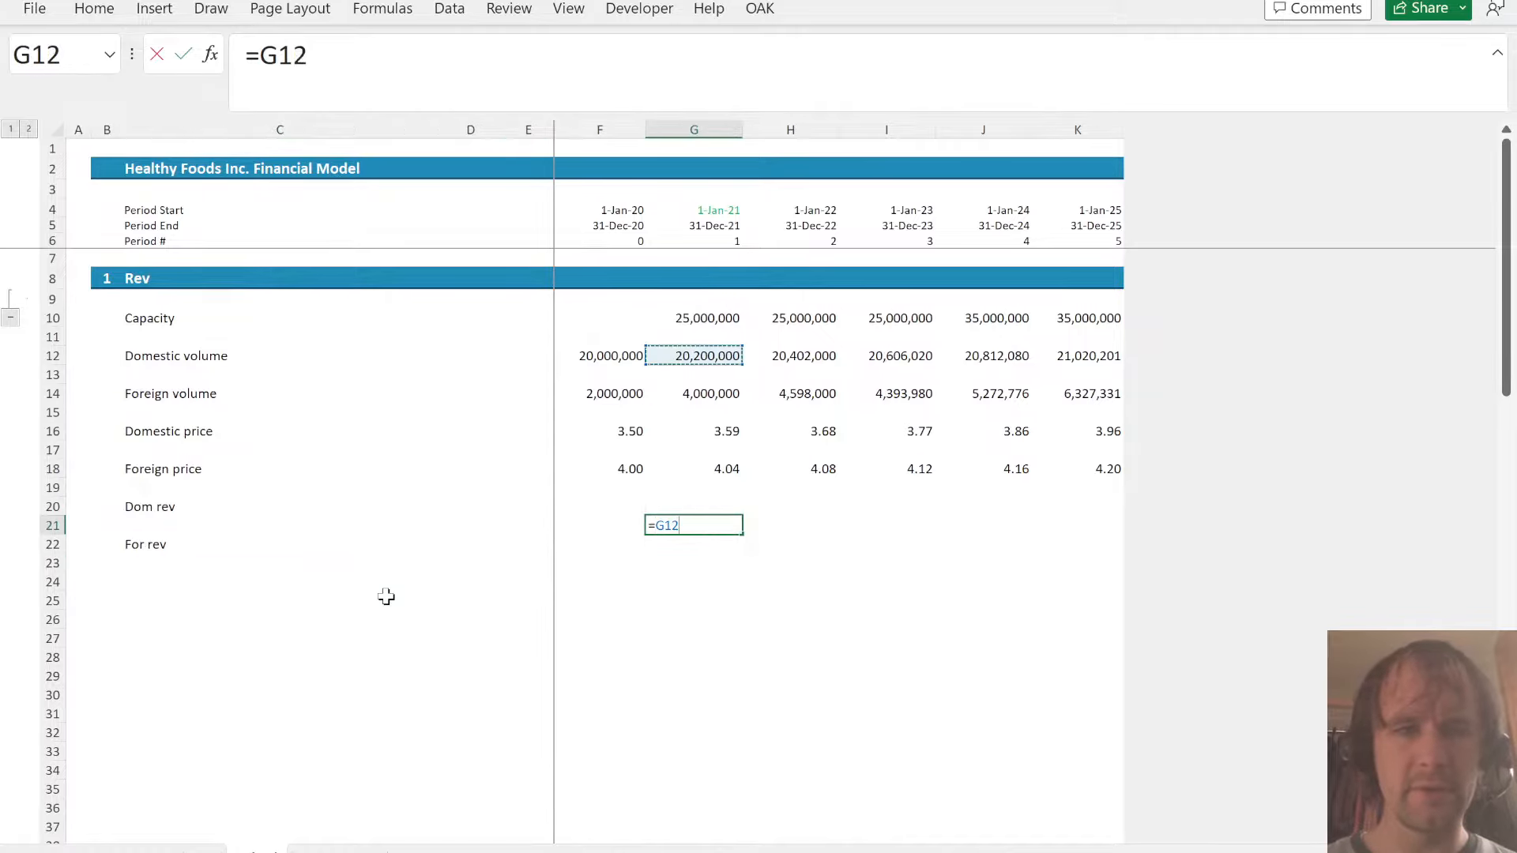
pyautogui.write('*')
pyautogui.hotkey('ctrl', 'Up')
pyautogui.hotkey('ctrl', 'Up')
pyautogui.hotkey('ctrl', 'Return')
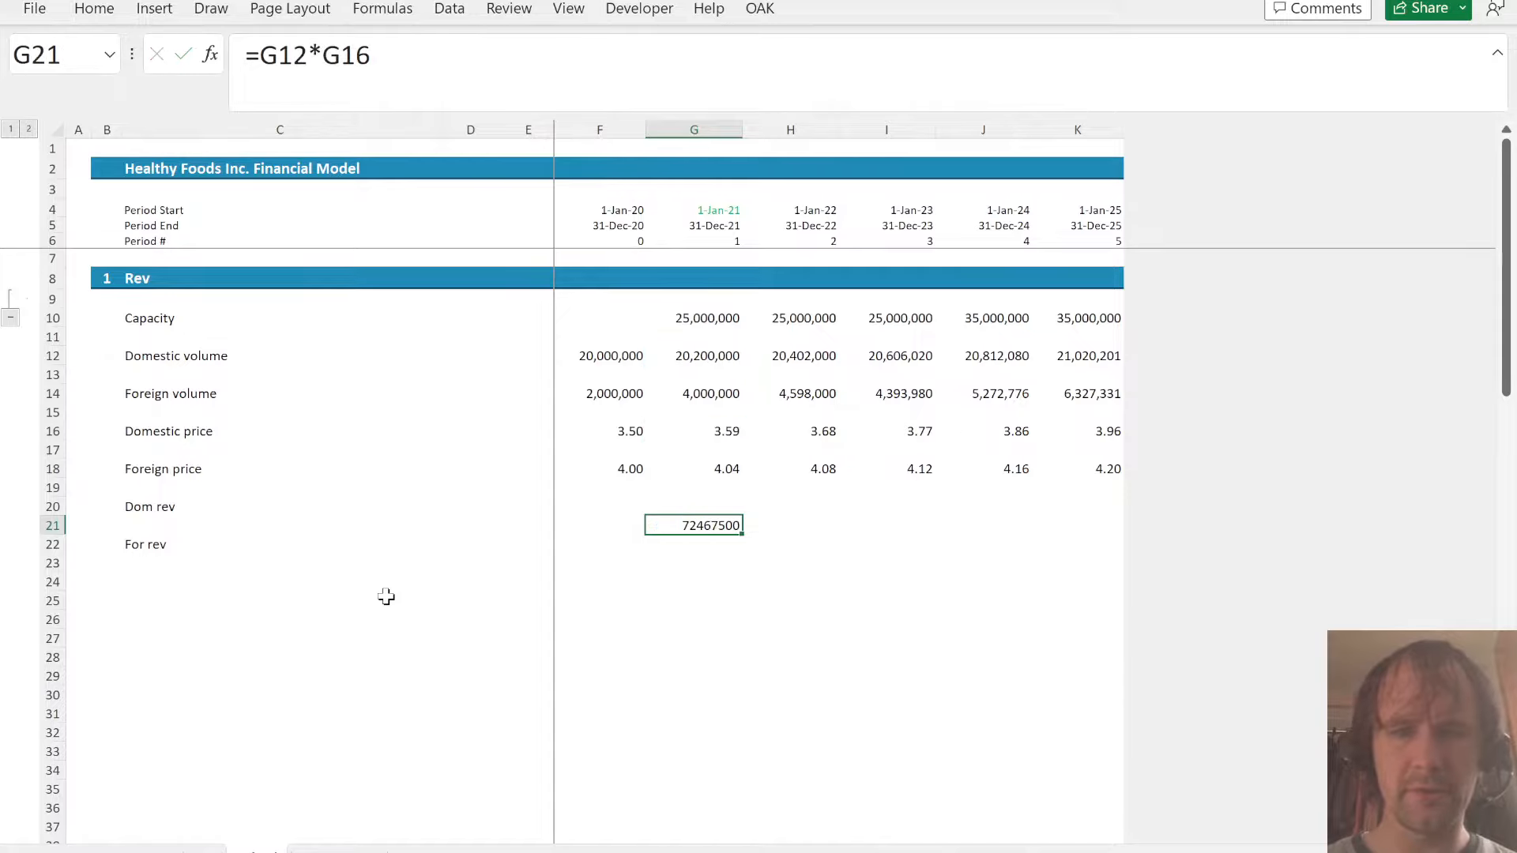
# - Apply the number format of the foreign volume cell G14 to the domestic revenue cell G21
pyautogui.hotkey('ctrl', 'Up')
pyautogui.hotkey('ctrl', 'Up')
pyautogui.hotkey('ctrl', 'Up')
pyautogui.hotkey('ctrl', 'c')
pyautogui.hotkey('ctrl', 'Down')
pyautogui.hotkey('ctrl', 'Down')
pyautogui.hotkey('ctrl', 'Down')
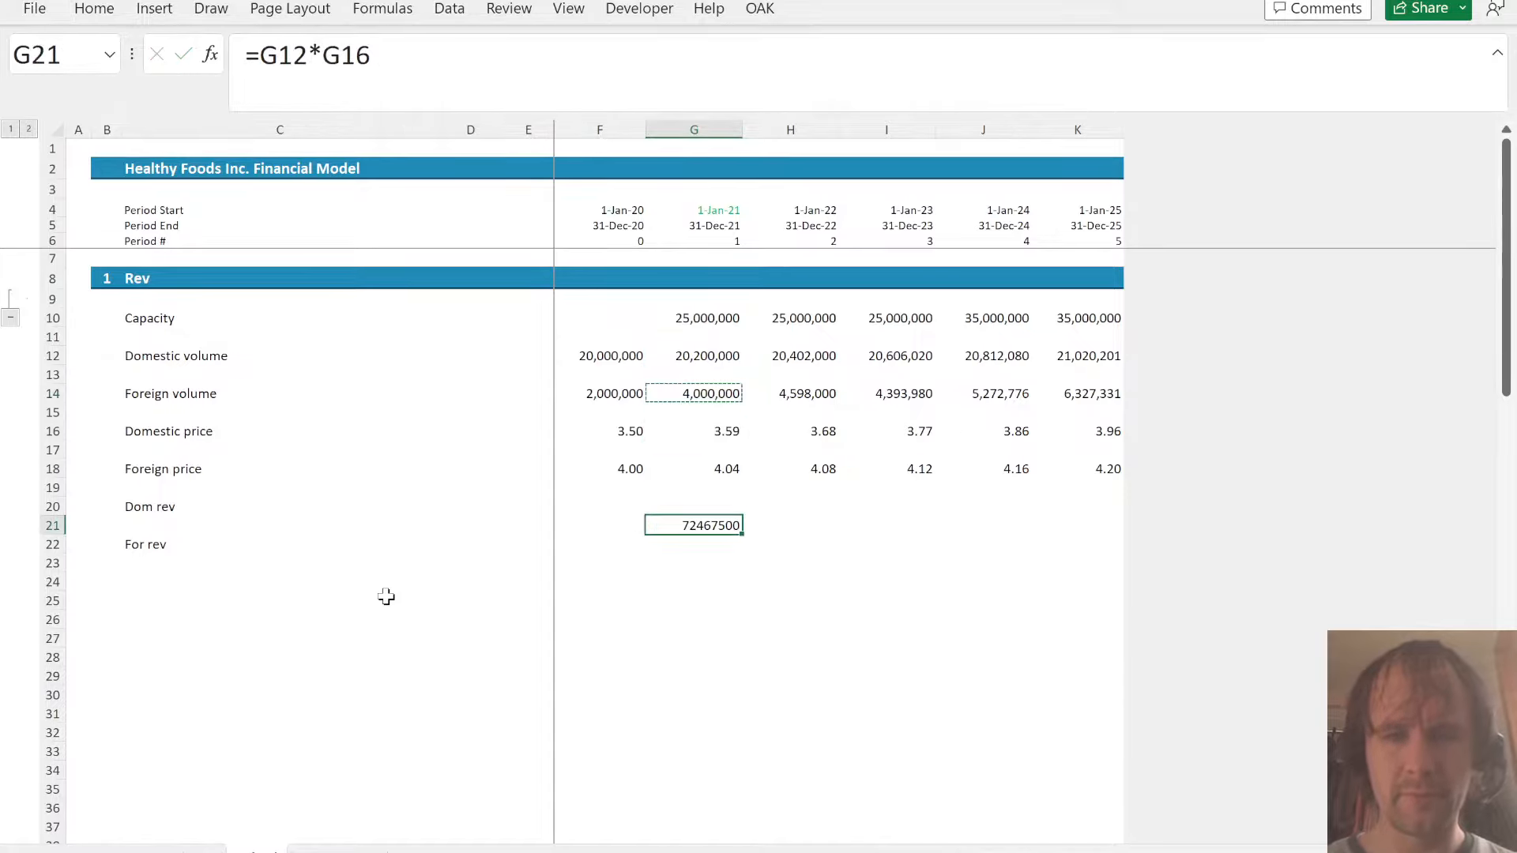
pyautogui.hotkey('alt', 'h')
pyautogui.press('v')
pyautogui.press('s')
pyautogui.press('t')
pyautogui.press('Return')
# - Copy the G21 revenue formula into F21 for 2020 domestic revenue and F23 for 2020 foreign revenue
pyautogui.hotkey('ctrl', 'c')
pyautogui.press('Left')
pyautogui.hotkey('ctrl', 'v')
pyautogui.press('Down')
pyautogui.press('Down')
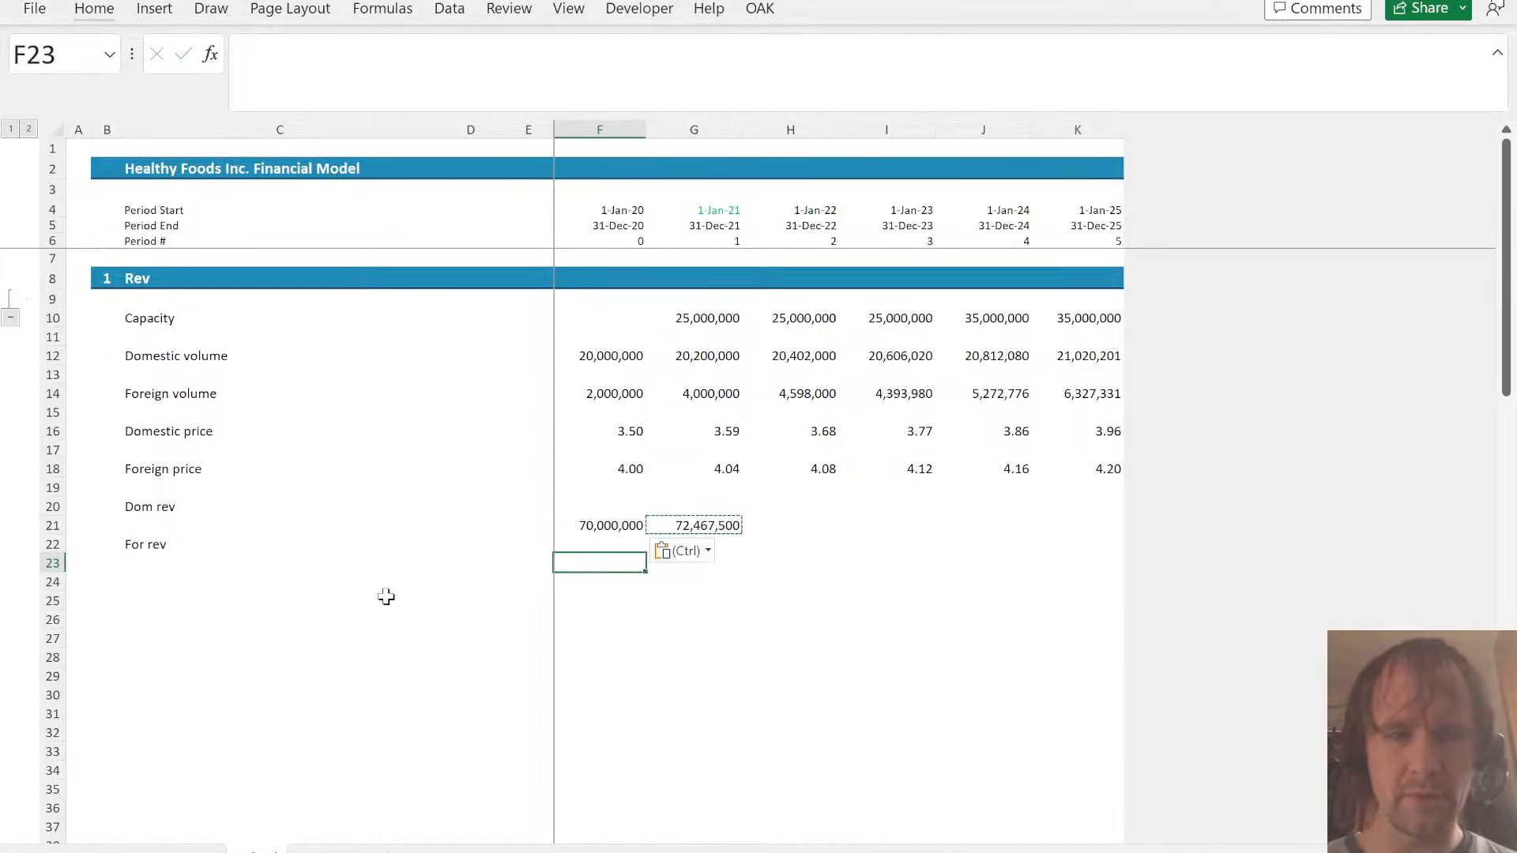
pyautogui.hotkey('ctrl', 'v')
pyautogui.press('ctrl')
pyautogui.press('Escape')
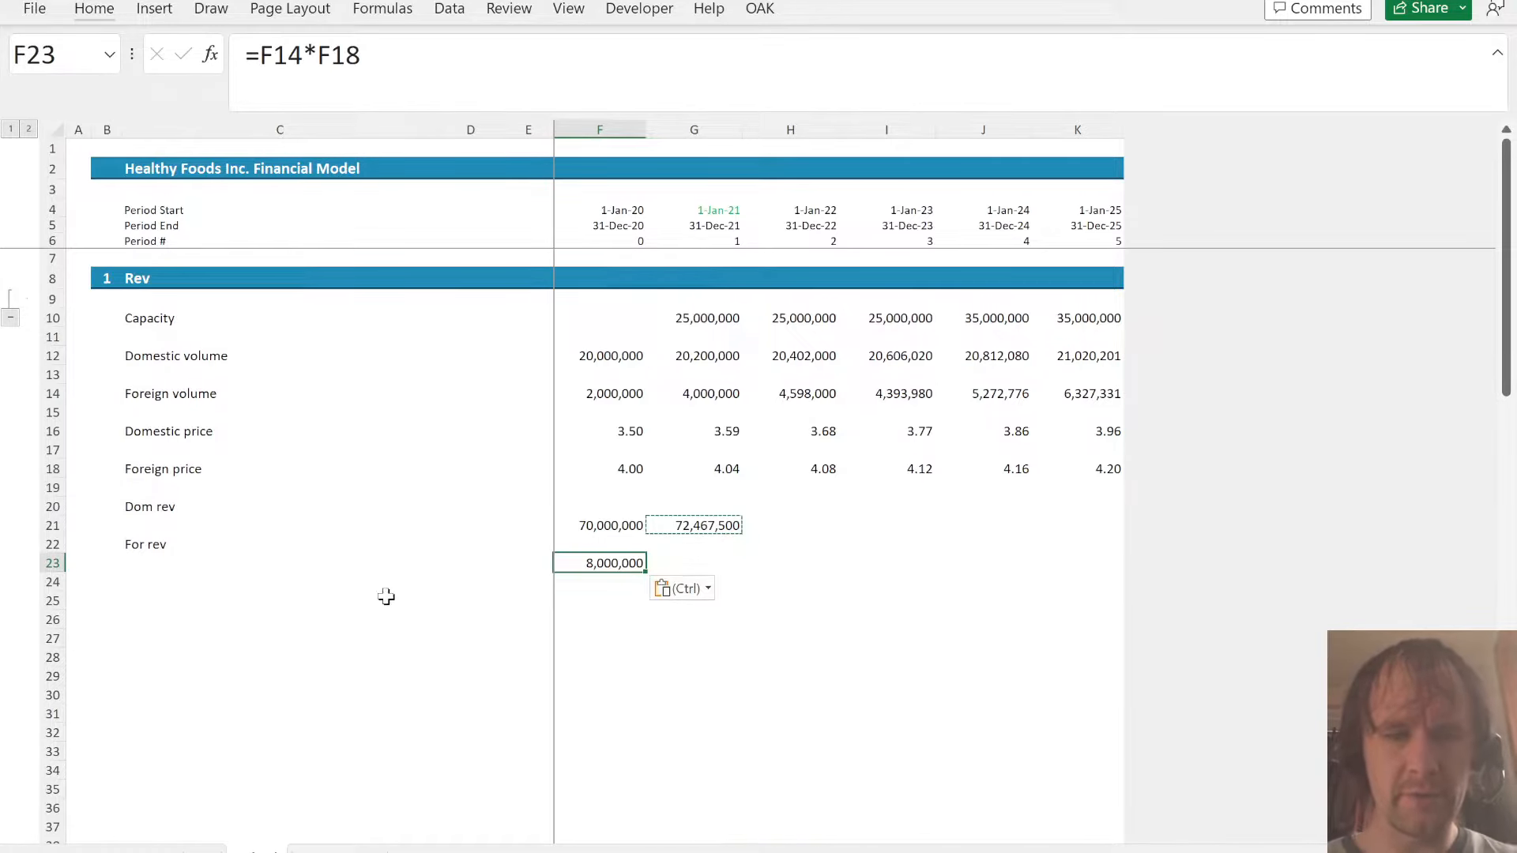
pyautogui.press('Escape')
# - Go to the P&L Projections on the statements sheet and select the 2021 Domestic Sales cell, G11
pyautogui.hotkey('ctrl', 'pagedown')
pyautogui.hotkey('ctrl', 'Up')
pyautogui.hotkey('ctrl', 'Up')
pyautogui.hotkey('ctrl', 'Up')
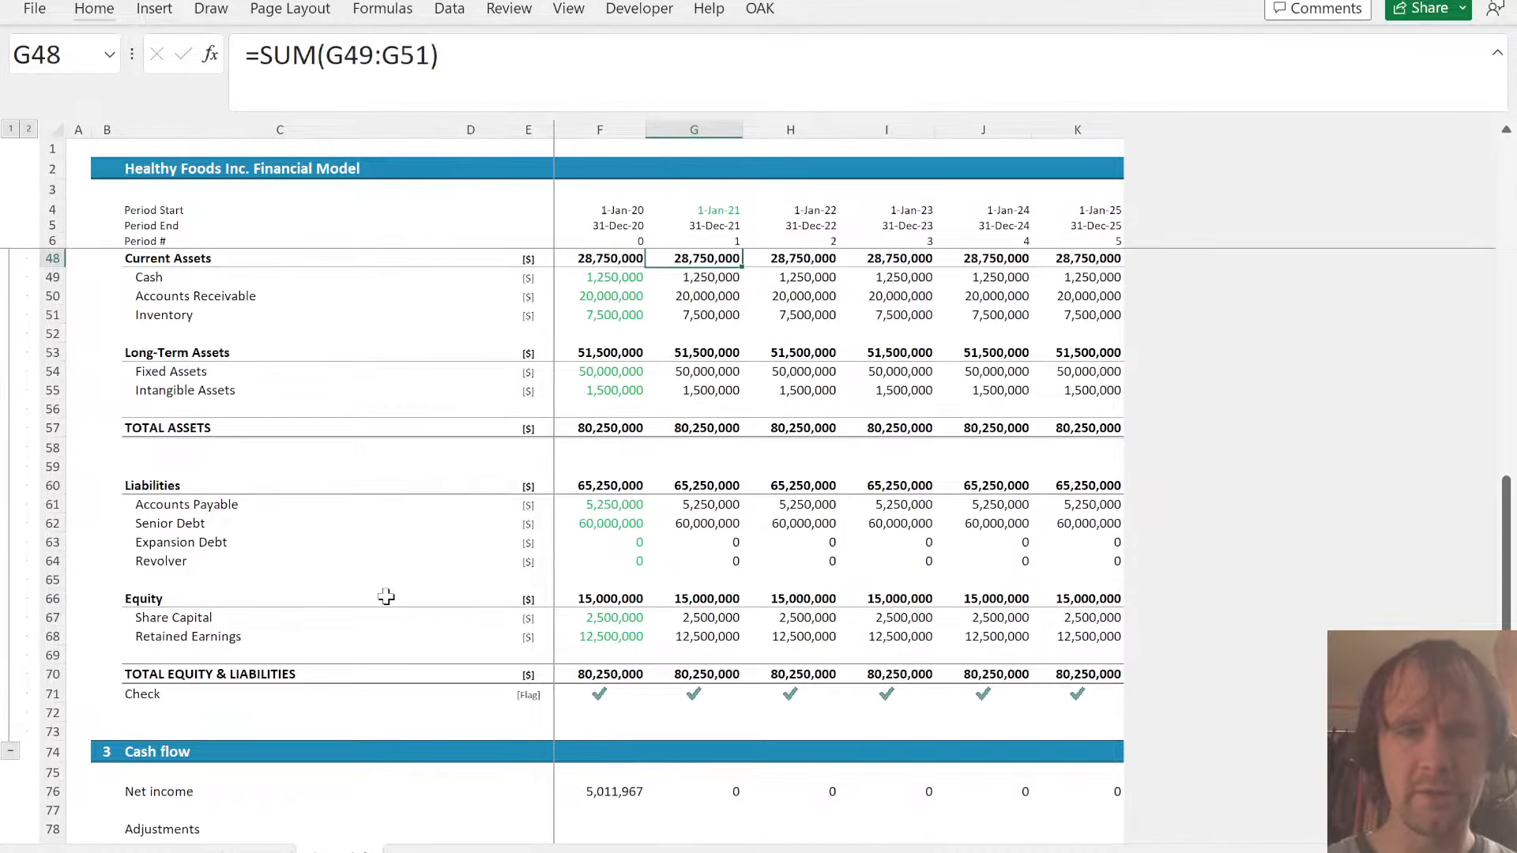
pyautogui.hotkey('ctrl', 'Home')
pyautogui.click(696, 336)
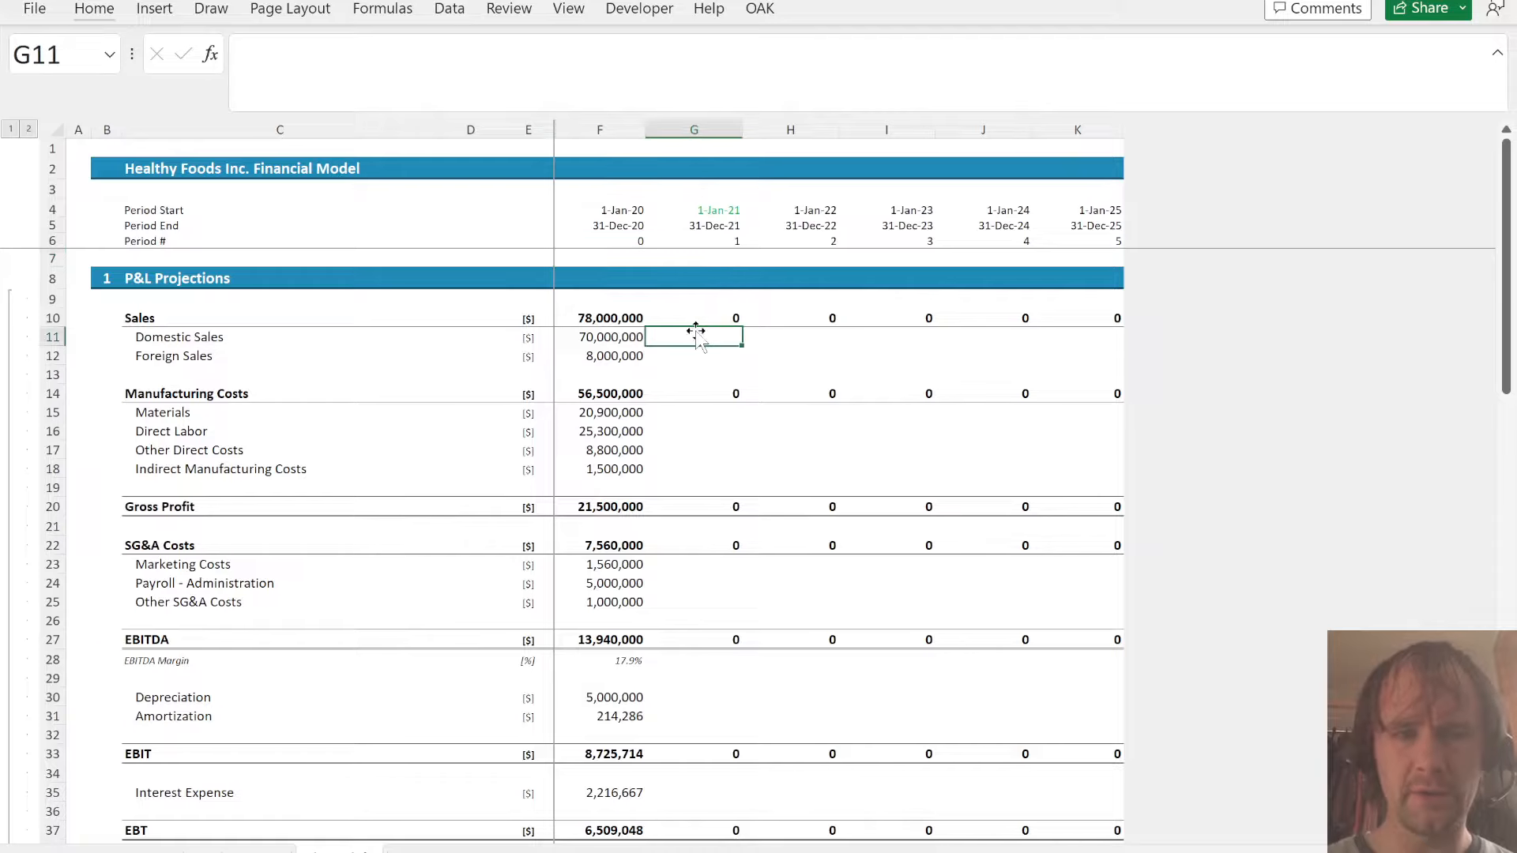
# - Fill the domestic and foreign revenue formulas in rows 21 and 23 of Sched across to 2025 in column K
pyautogui.hotkey('ctrl', 'pageup')
pyautogui.press('Right')
pyautogui.press('Up')
pyautogui.press('Up')
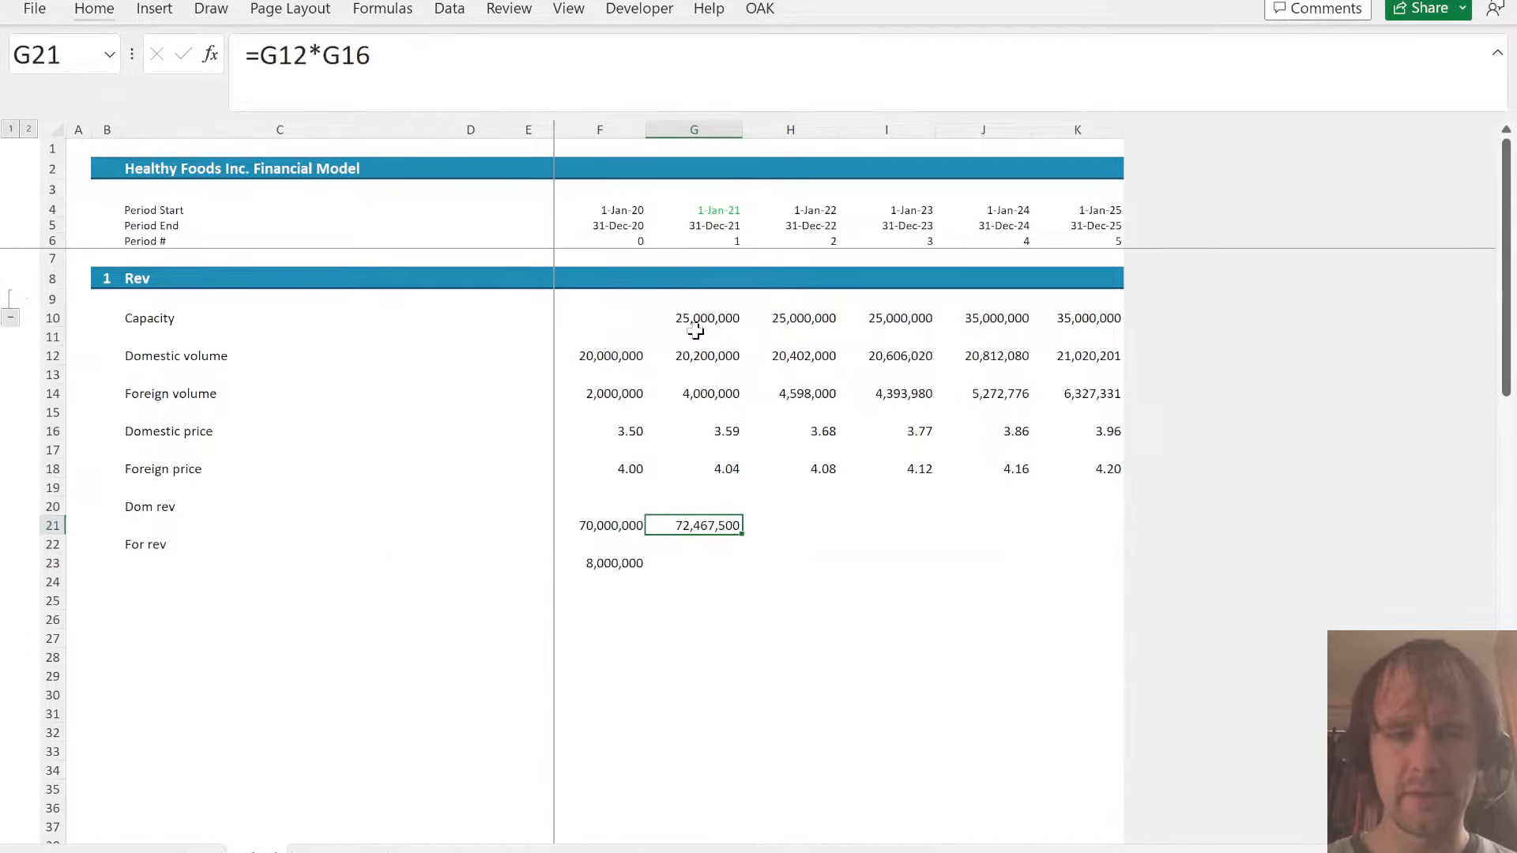
pyautogui.hotkey('shift', 'Right')
pyautogui.hotkey('shift', 'Right')
pyautogui.hotkey('shift', 'Right')
pyautogui.hotkey('shift', 'Right')
pyautogui.hotkey('ctrl', 'r')
pyautogui.press('Down')
pyautogui.press('Down')
# - Link the 2021–2025 Domestic Sales in the P&L Projections, starting at G11, to the domestic revenue in row 21 of Sched
pyautogui.hotkey('ctrl', 'pagedown')
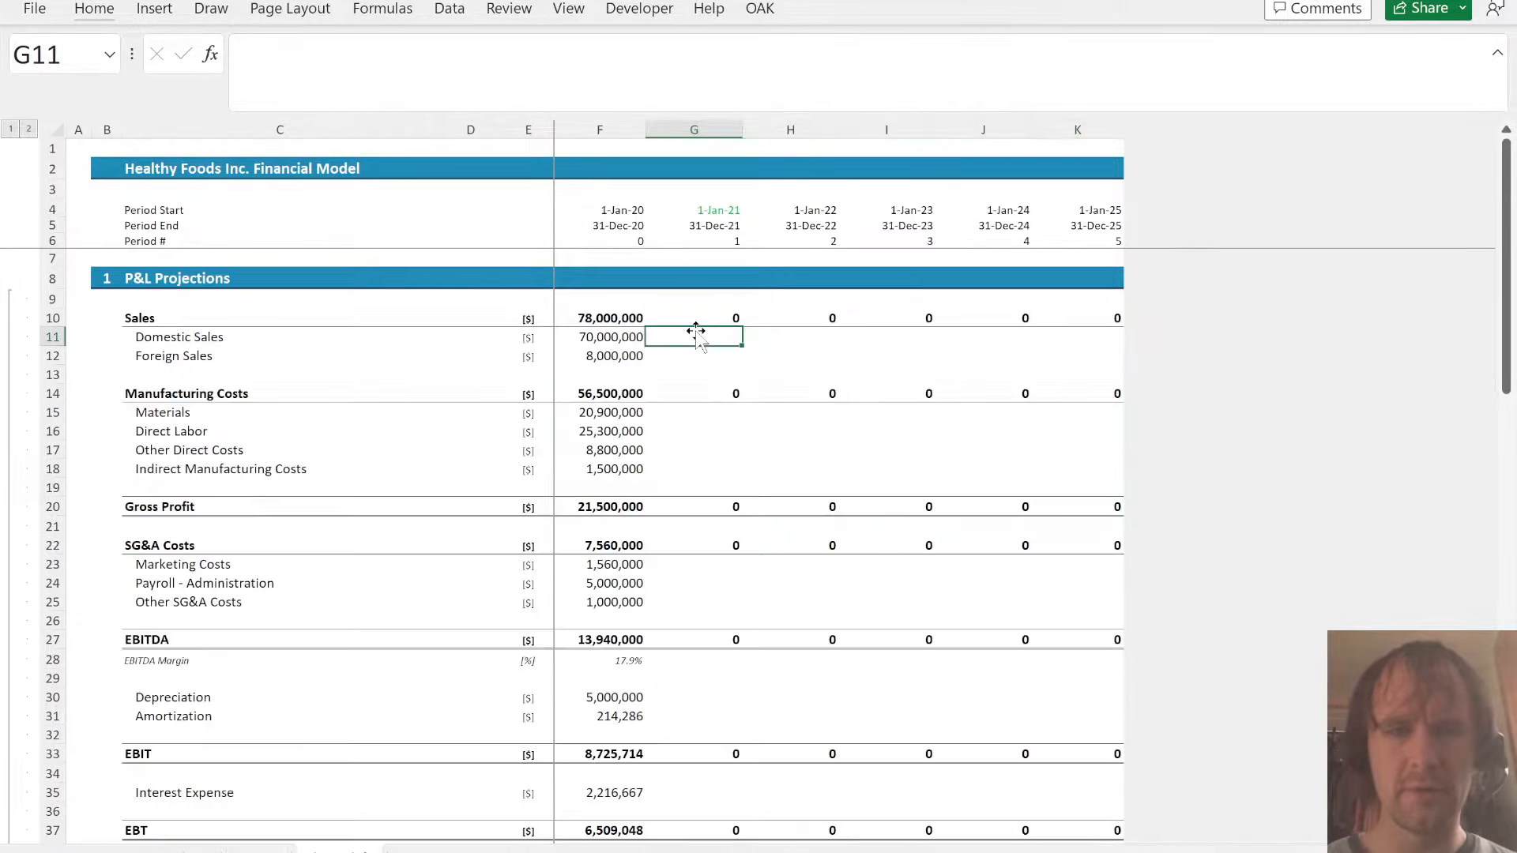
pyautogui.write('=')
pyautogui.hotkey('ctrl', 'pageup')
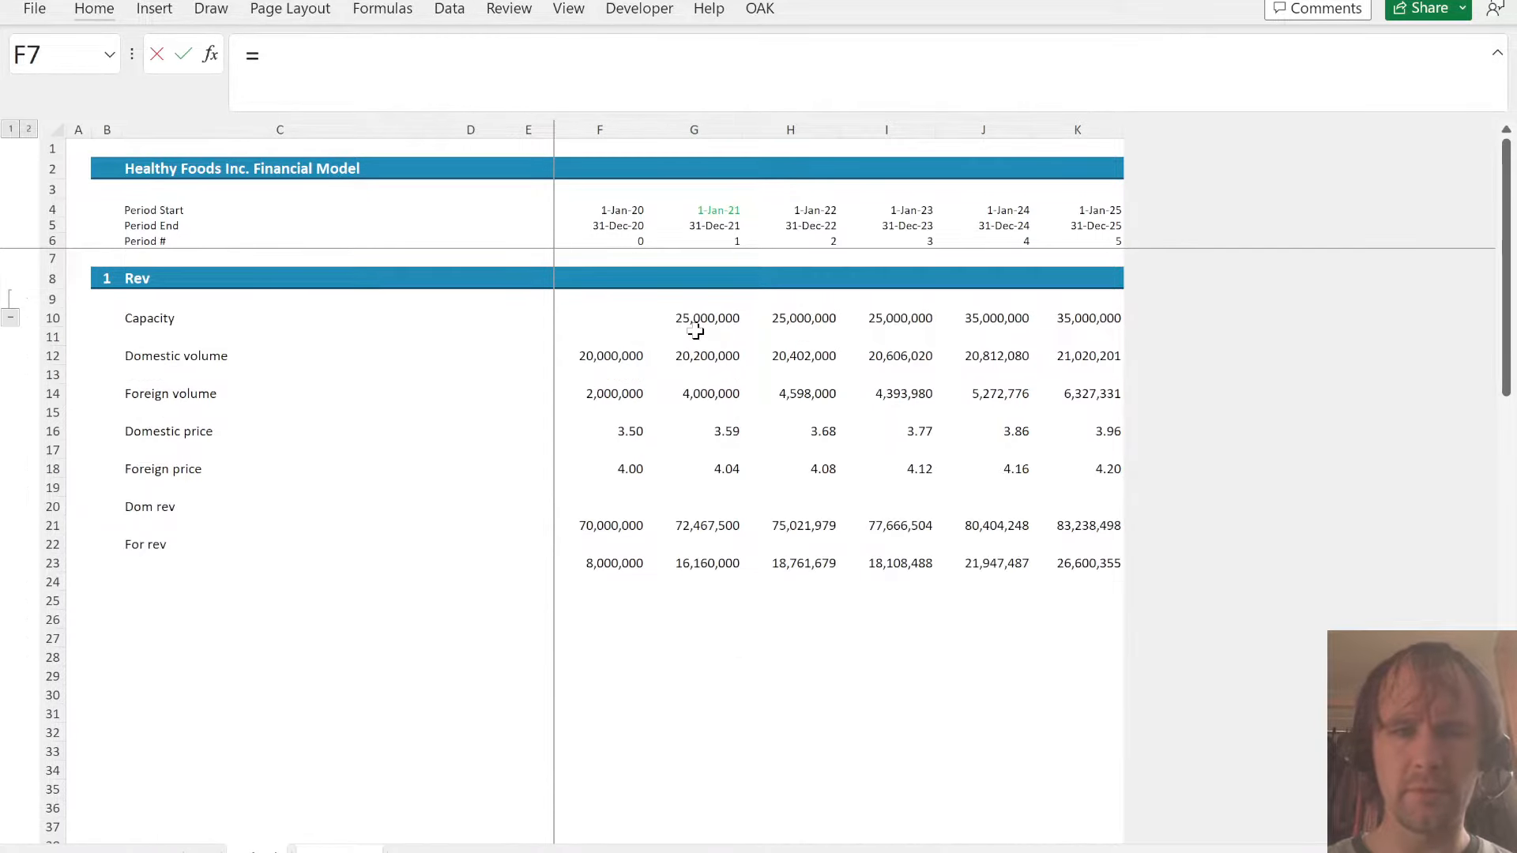
pyautogui.click(714, 528)
pyautogui.hotkey('shift', 'Right')
pyautogui.hotkey('shift', 'Right')
pyautogui.hotkey('shift', 'Right')
pyautogui.hotkey('shift', 'Right')
pyautogui.press('Return')
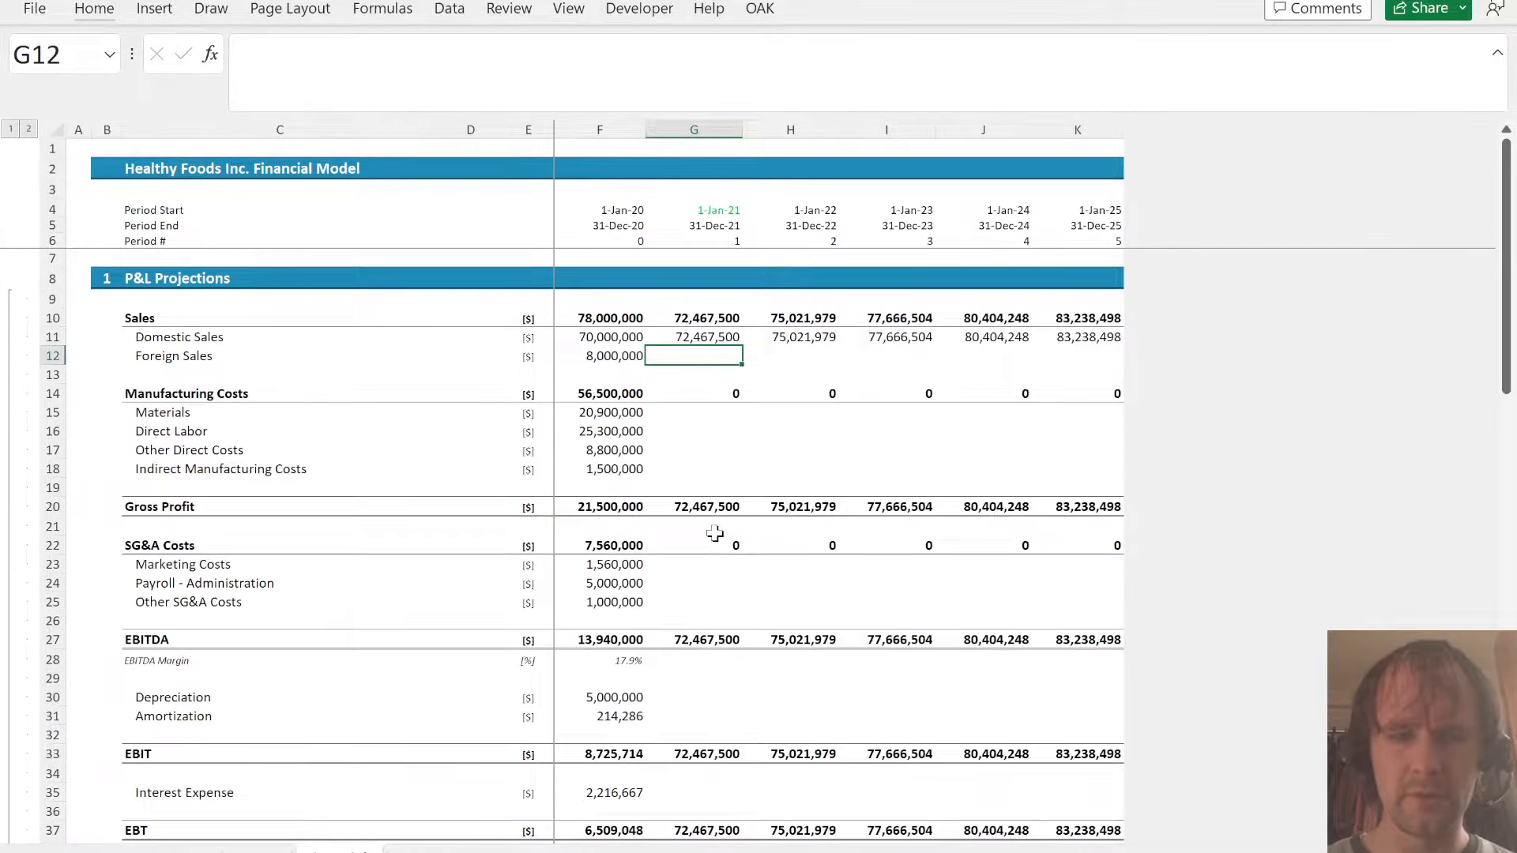
# - Link the 2021–2025 Foreign Sales in the P&L Projections, starting at G12, to the foreign revenue in row 23 of Sched
pyautogui.write('=')
pyautogui.hotkey('ctrl', 'pageup')
pyautogui.click(703, 555)
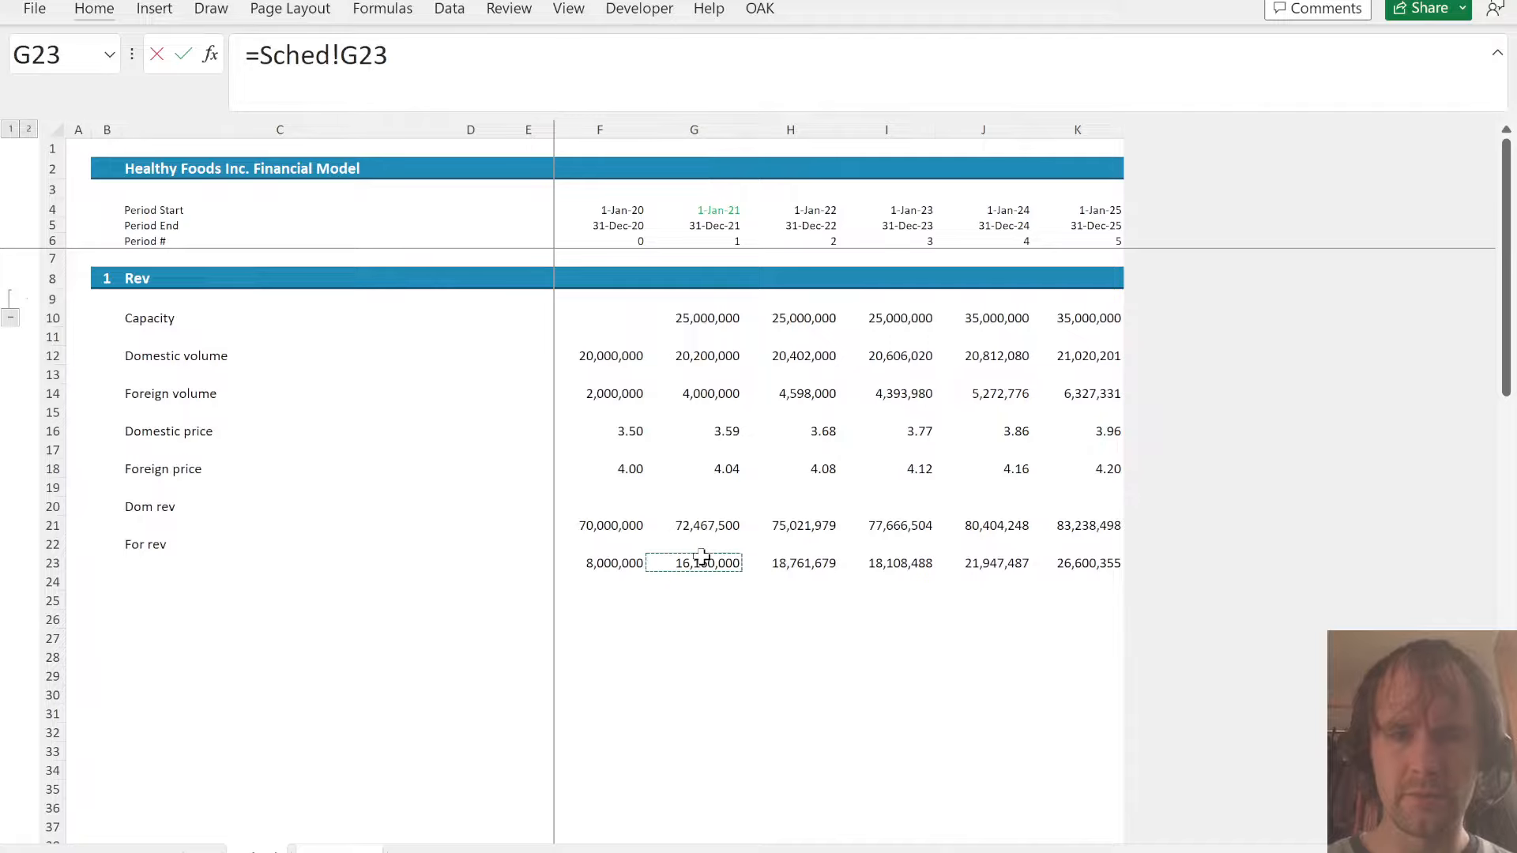
pyautogui.hotkey('shift', 'Right')
pyautogui.hotkey('shift', 'Right')
pyautogui.hotkey('shift', 'Right')
pyautogui.hotkey('shift', 'Right')
pyautogui.press('Return')
# - Examine the cash flow, net income and balance sheet check row for the effect of the linked sales
pyautogui.press('pagedown')
pyautogui.press('pagedown')
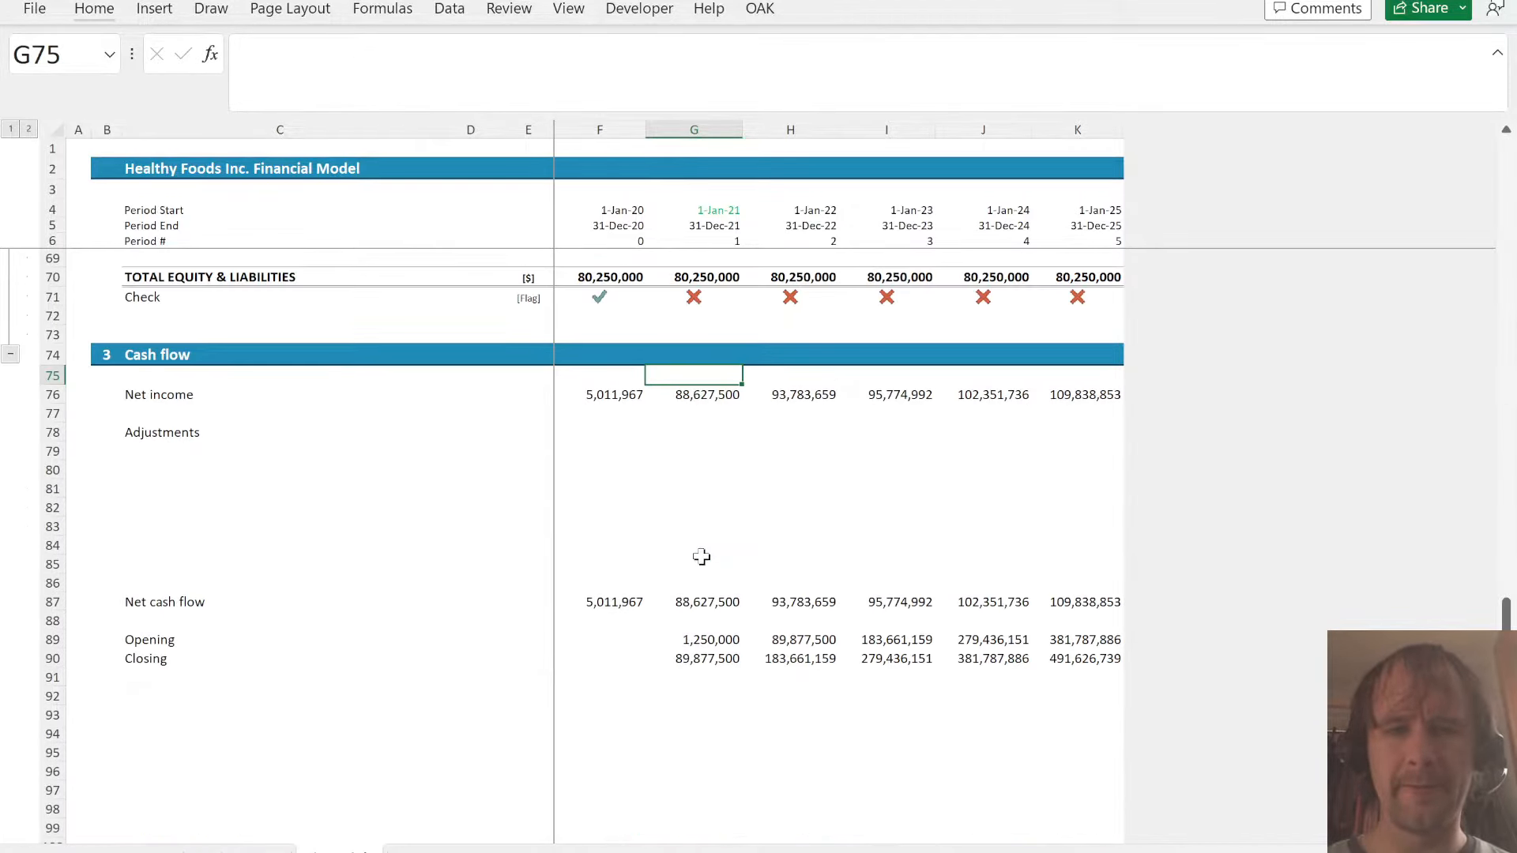
pyautogui.press('pageup')
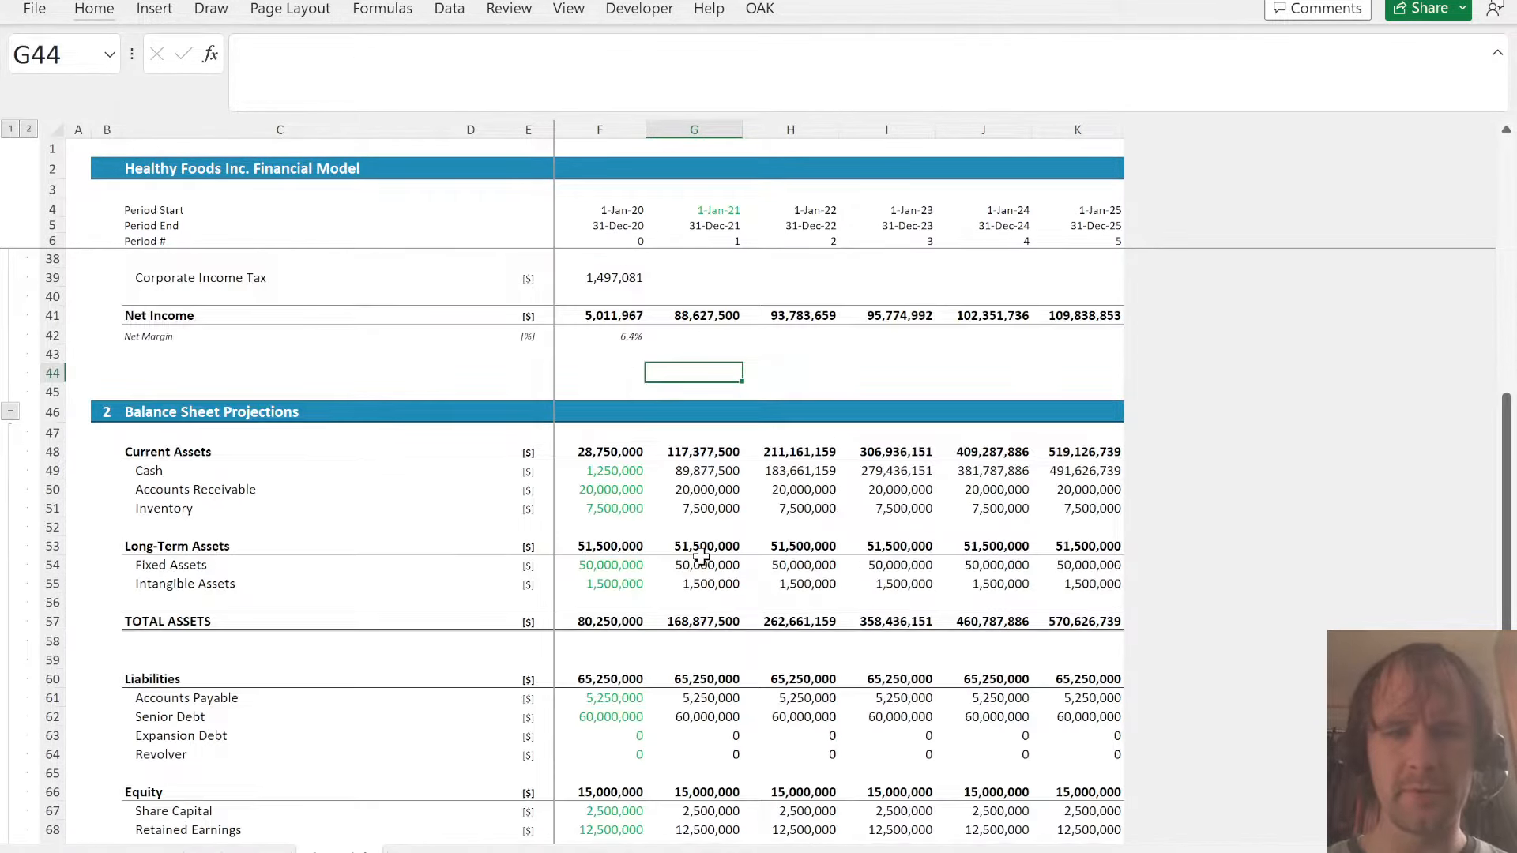
pyautogui.press('pageup')
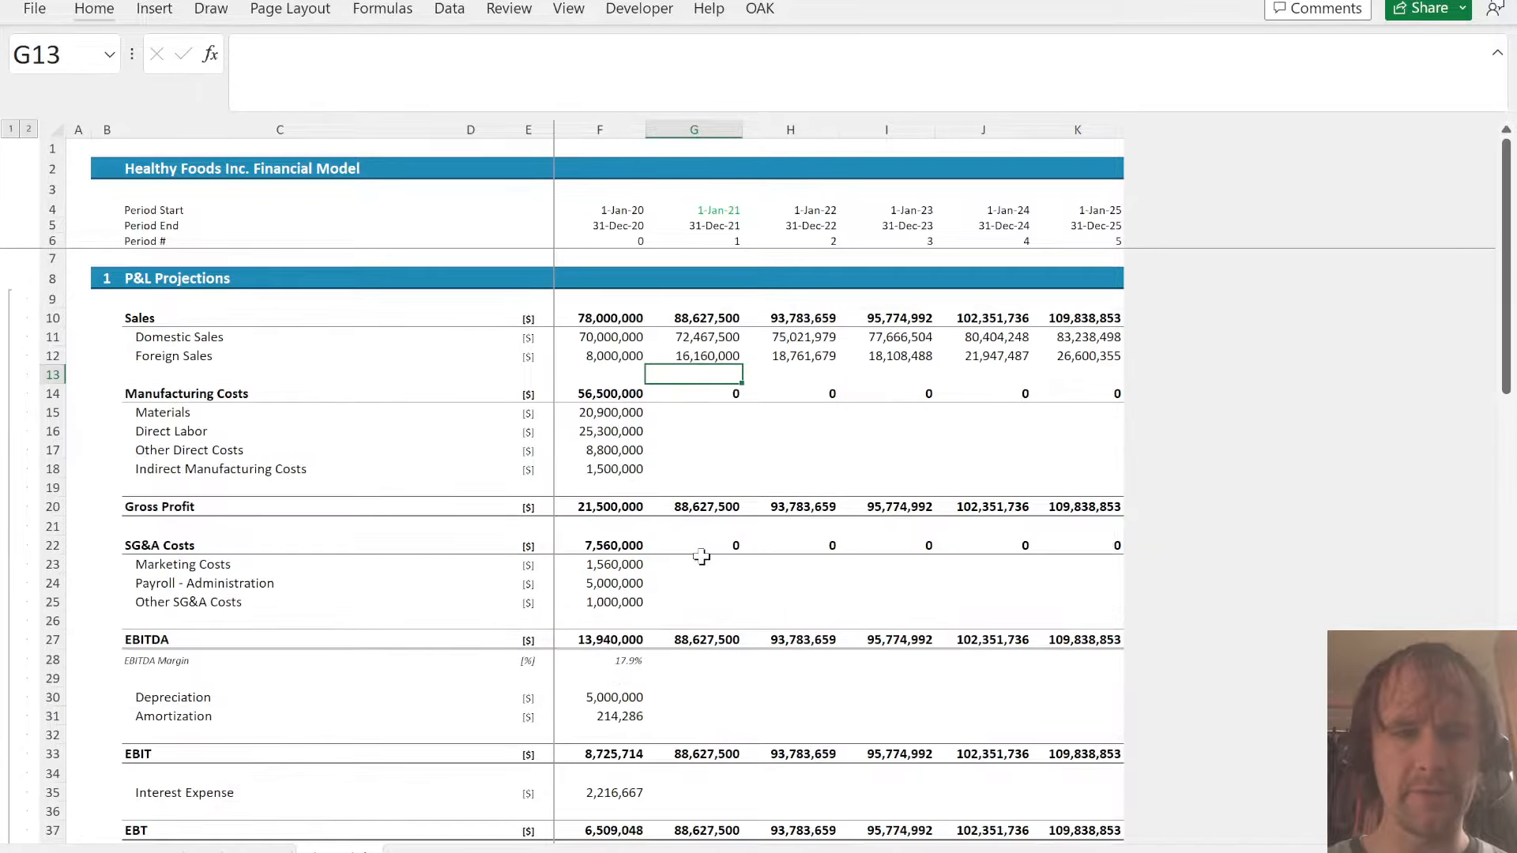
pyautogui.press('pagedown')
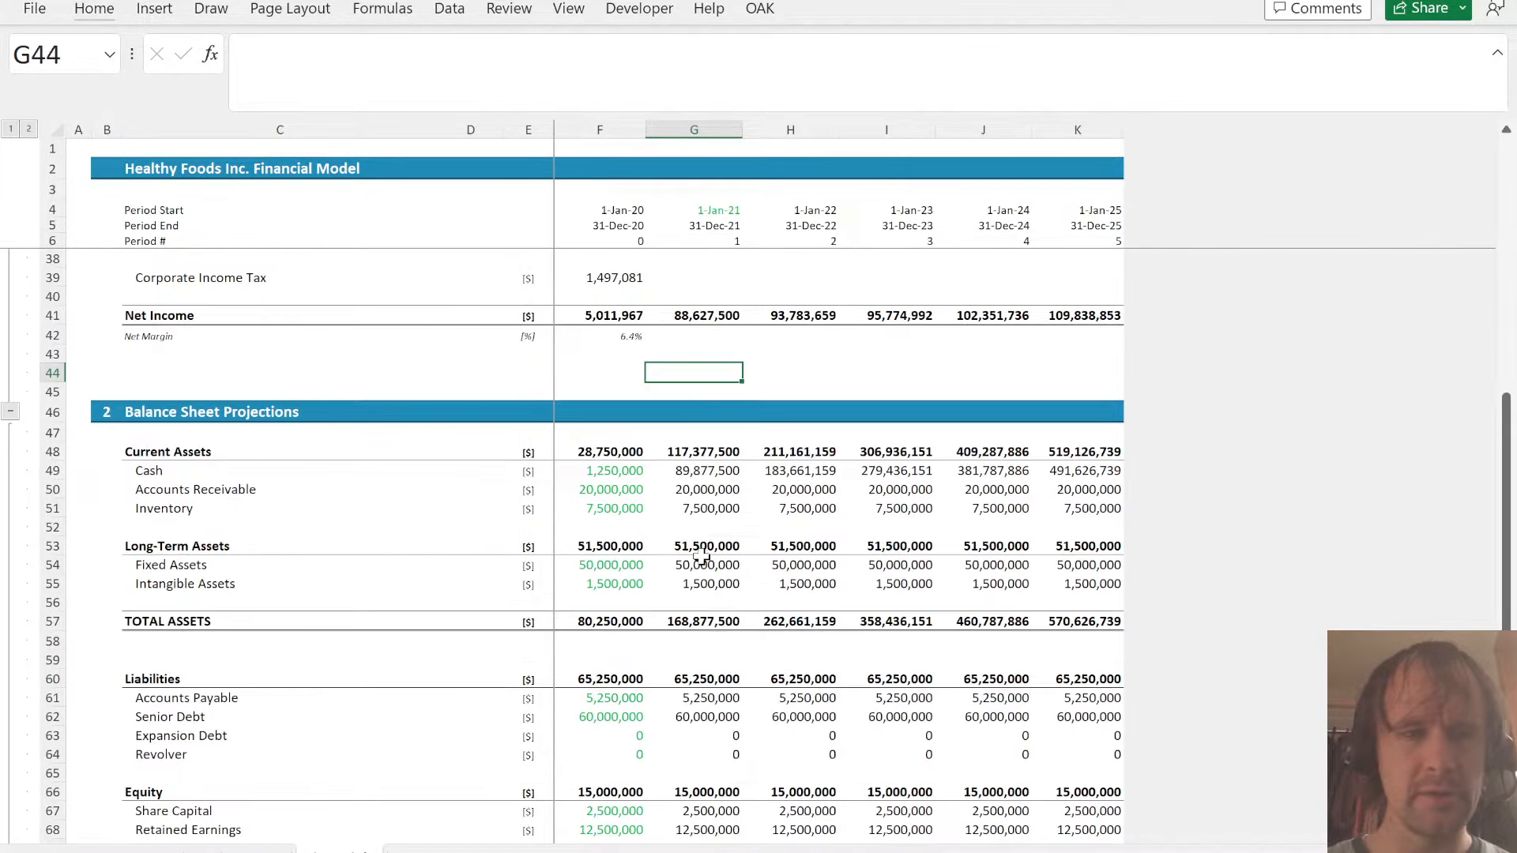
pyautogui.press('Down')
pyautogui.press('Down')
pyautogui.press('Down')
pyautogui.press('Down')
pyautogui.press('Down')
pyautogui.press('Down')
pyautogui.press('Down')
pyautogui.press('Down')
pyautogui.press('Down')
pyautogui.press('Down')
pyautogui.press('Down')
pyautogui.press('Down')
pyautogui.press('Down')
pyautogui.press('Down')
pyautogui.press('Down')
pyautogui.press('Down')
pyautogui.press('Down')
pyautogui.press('Down')
pyautogui.press('Down')
pyautogui.press('Down')
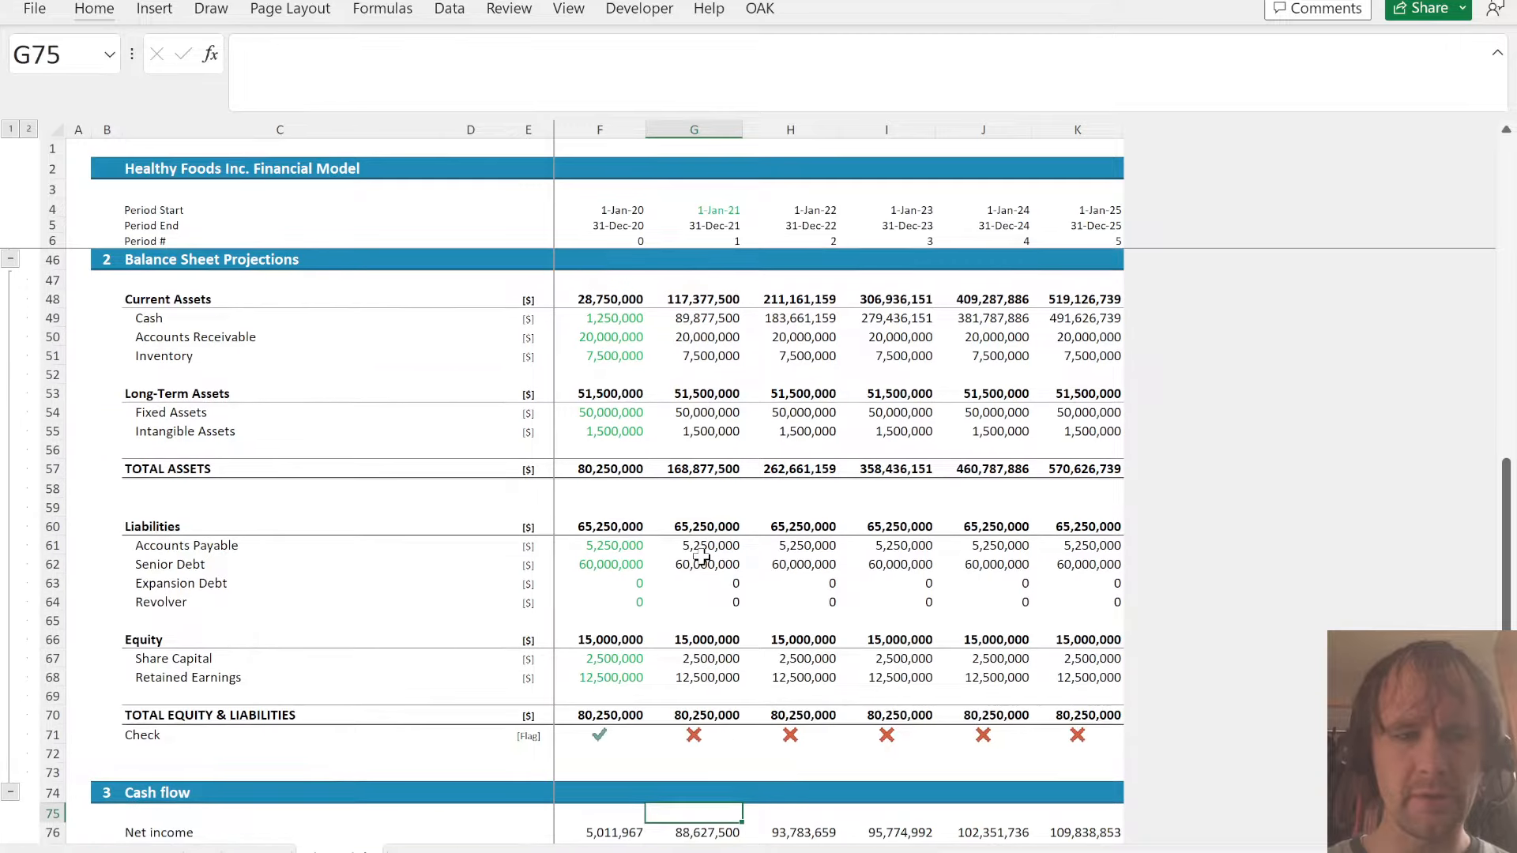
# - Enter =F68+G41 as 2021 Retained Earnings in G68, adding the year's net income to the prior-year balance
pyautogui.press('Up')
pyautogui.press('Up')
pyautogui.press('Up')
pyautogui.press('Up')
pyautogui.press('Up')
pyautogui.press('Up')
pyautogui.press('Up')
pyautogui.write('=')
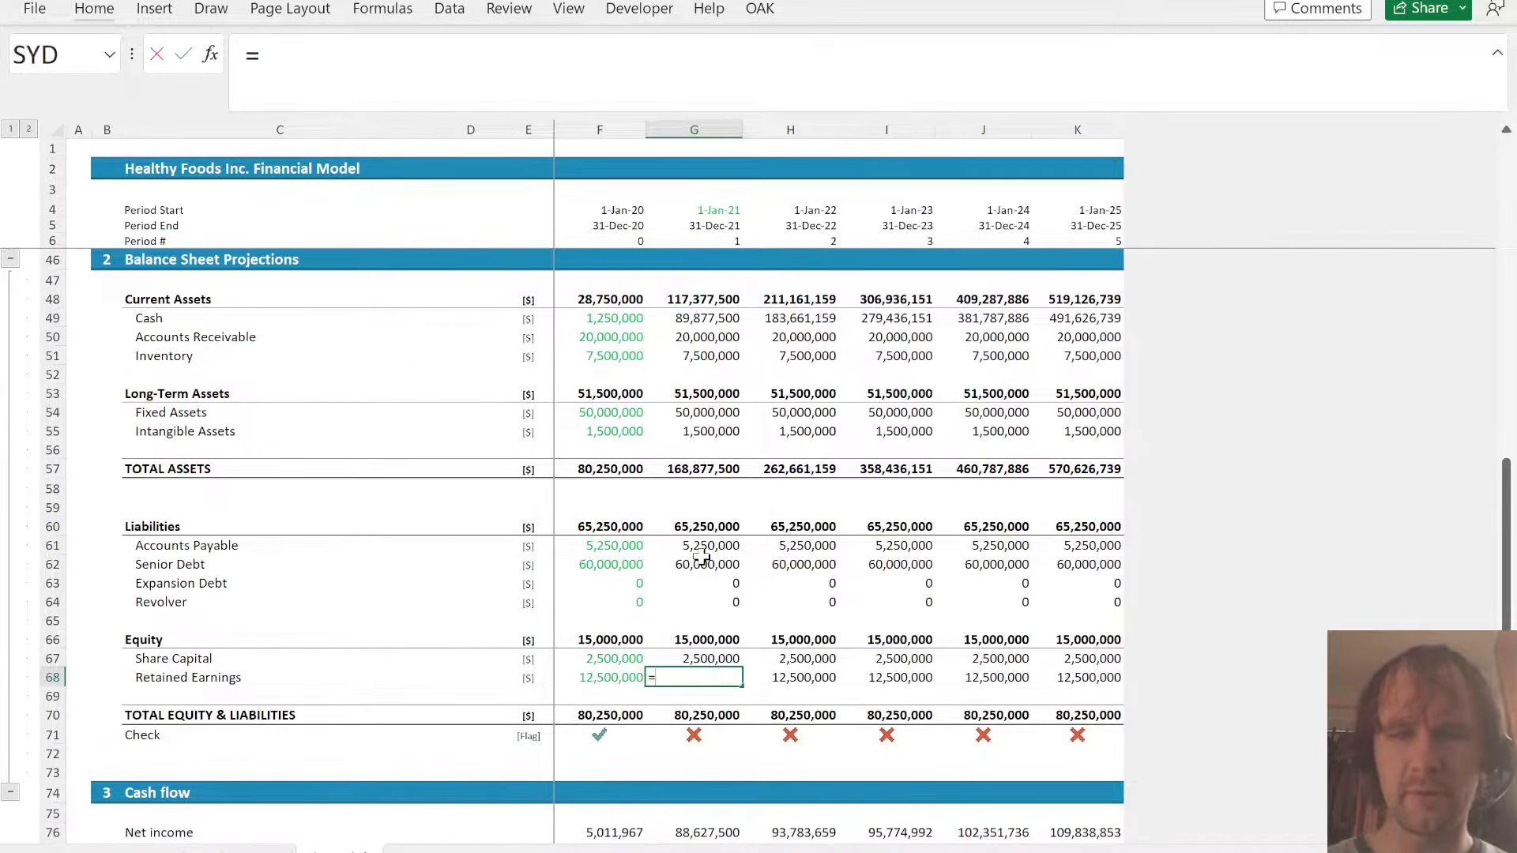
pyautogui.press('Left')
pyautogui.write('+')
pyautogui.press('Up')
pyautogui.press('Up')
pyautogui.press('Up')
pyautogui.press('Up')
pyautogui.press('Up')
pyautogui.press('Up')
pyautogui.press('Up')
pyautogui.press('Up')
pyautogui.press('Up')
pyautogui.press('Up')
pyautogui.press('Up')
pyautogui.press('Up')
pyautogui.press('Up')
pyautogui.press('Up')
pyautogui.press('Up')
pyautogui.press('Up')
pyautogui.press('Up')
pyautogui.press('Up')
pyautogui.press('Up')
pyautogui.press('Up')
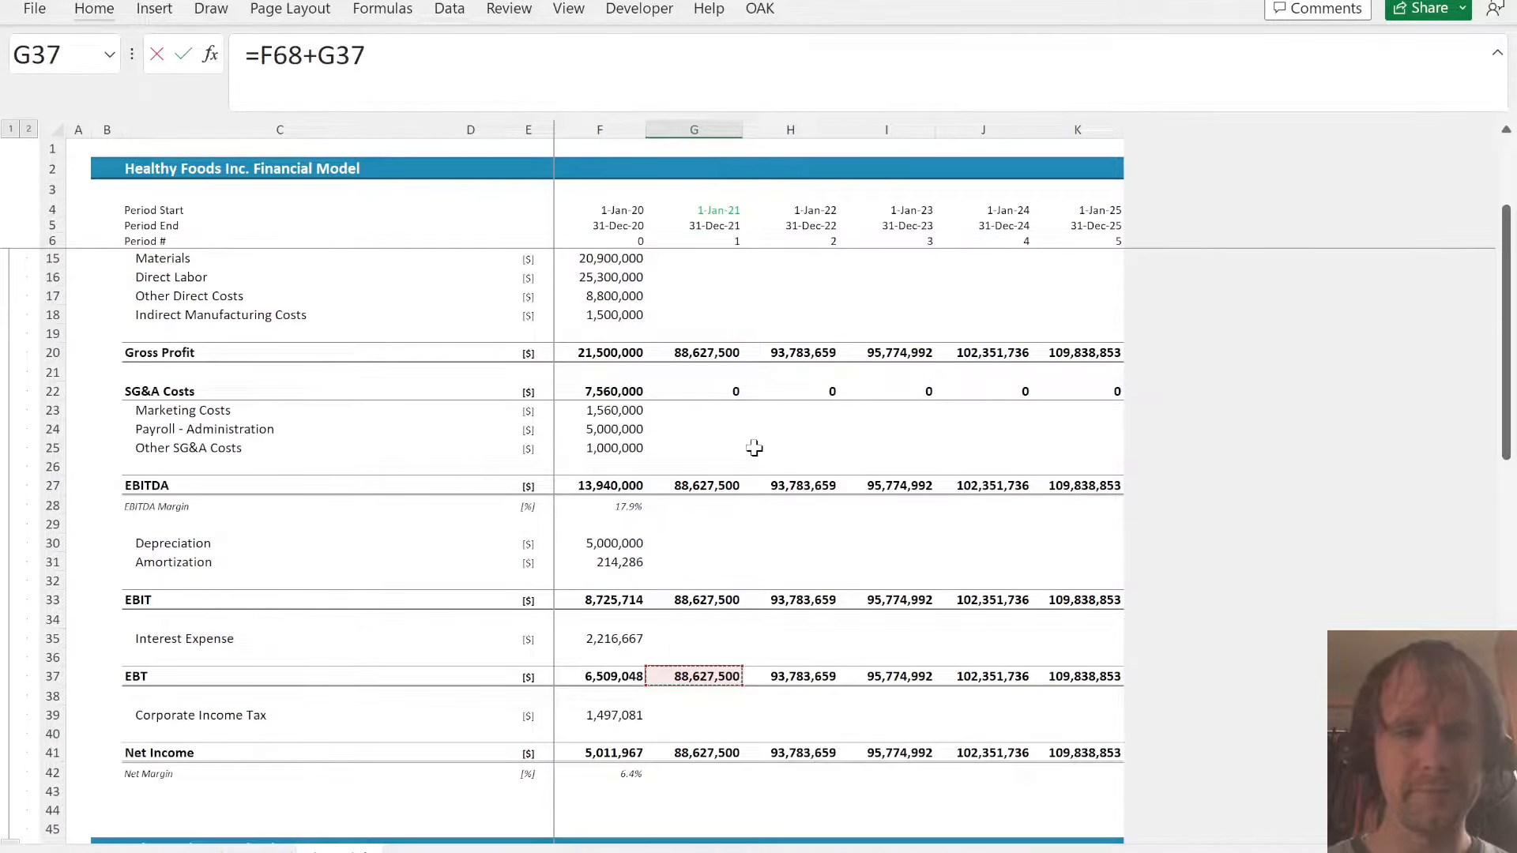
pyautogui.click(711, 748)
pyautogui.hotkey('ctrl', 'Return')
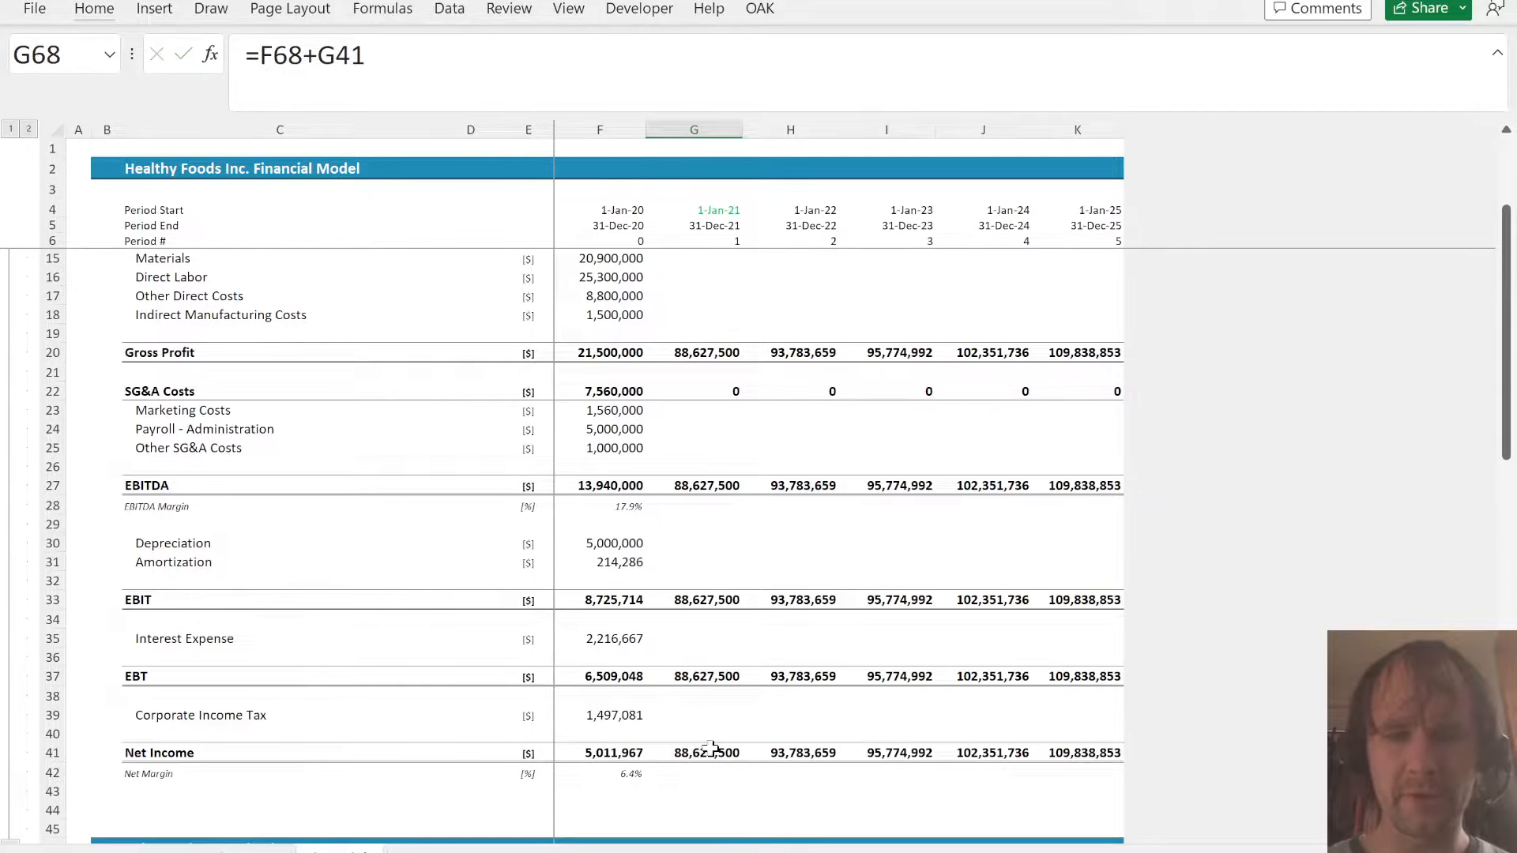
# - Fill the Retained Earnings formula in row 68 across to 2025 and inspect the balance sheet check row
pyautogui.hotkey('ctrl', 'shift', 'Right')
pyautogui.hotkey('ctrl', 'r')
pyautogui.press('Down')
pyautogui.press('Down')
pyautogui.press('Down')
pyautogui.press('Down')
pyautogui.press('Down')
pyautogui.press('Down')
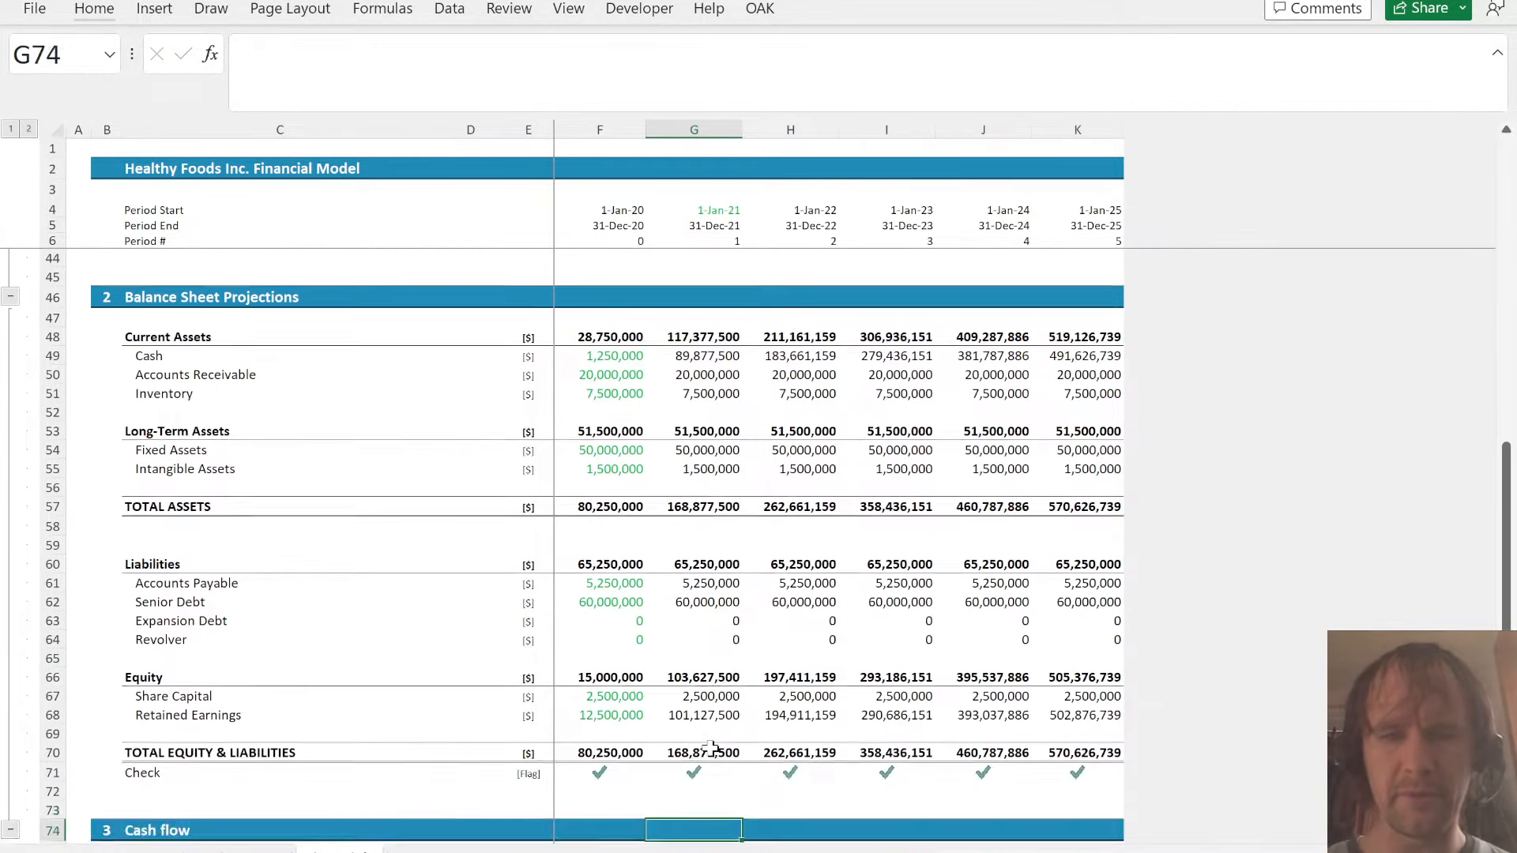
pyautogui.press('Up')
pyautogui.press('Up')
pyautogui.press('Up')
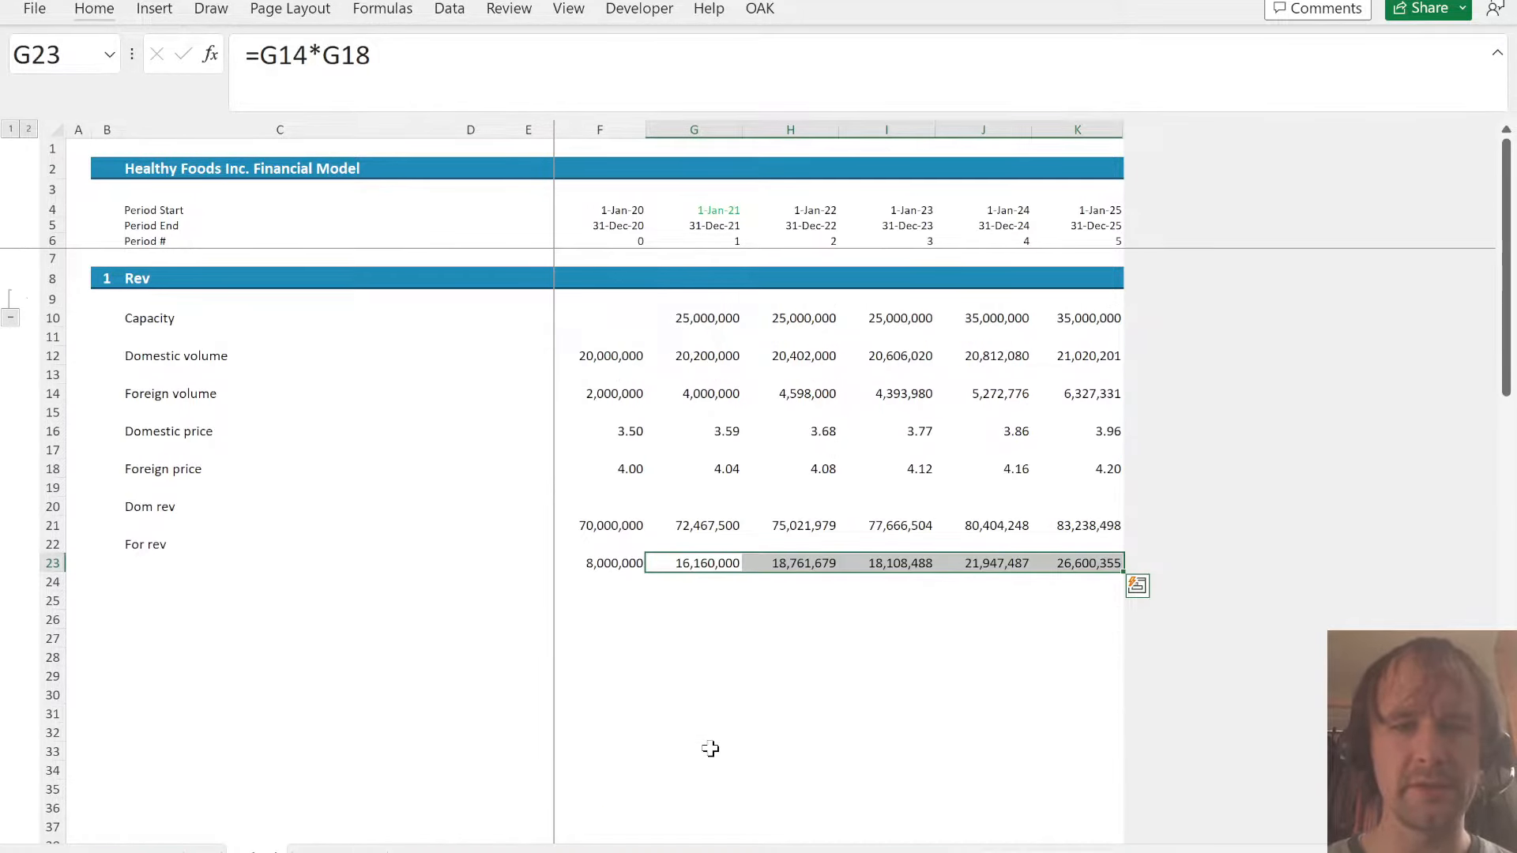
# - Review the cost data and cost inflation on the assumptions sheet and return to row 25 of Sched
pyautogui.press('Down')
pyautogui.press('Down')
pyautogui.press('Left')
pyautogui.press('Home')
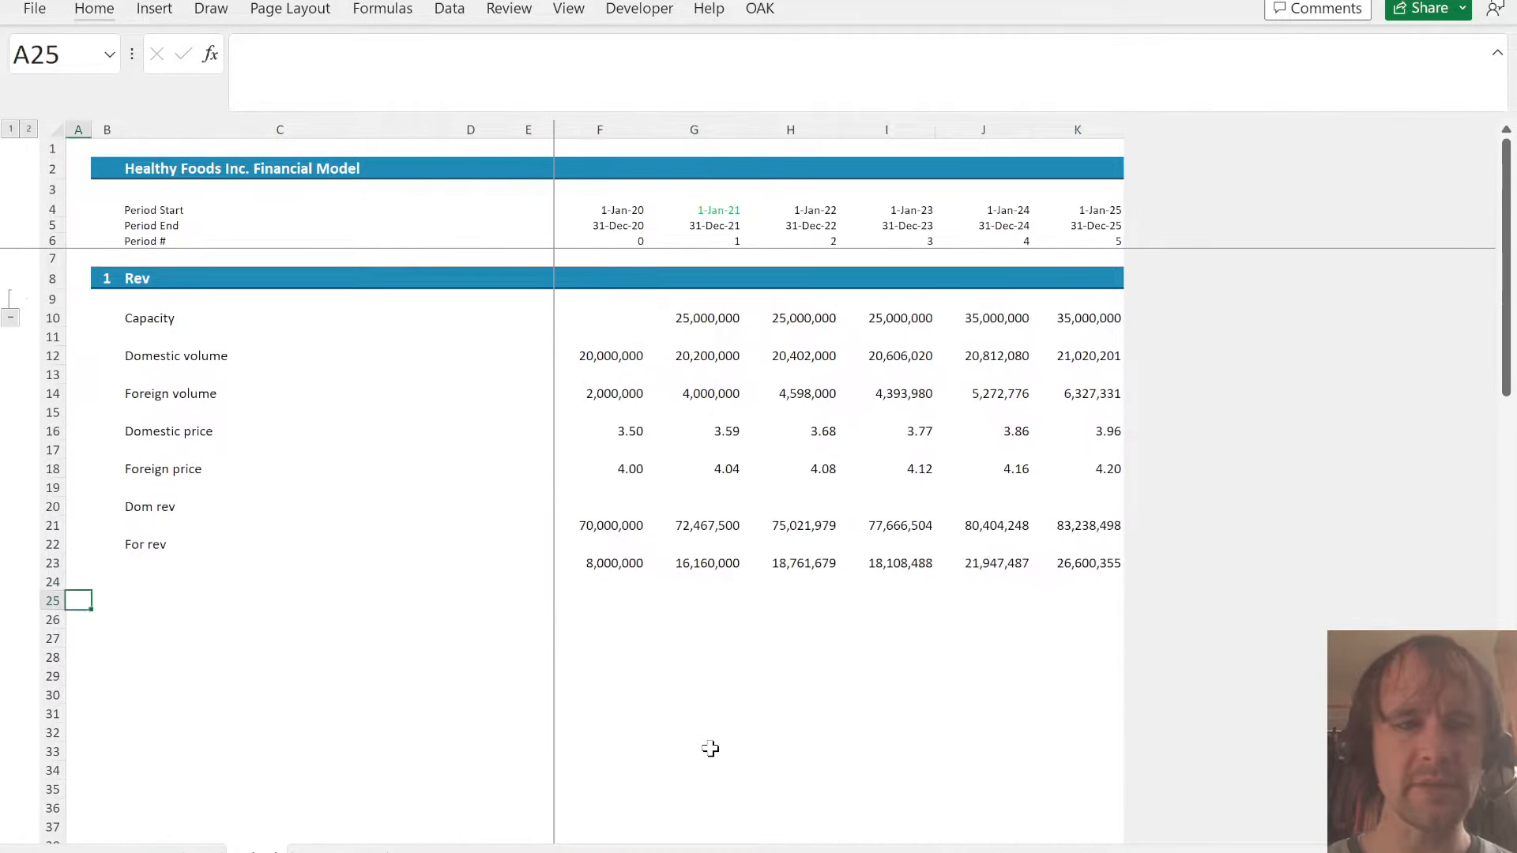
pyautogui.hotkey('ctrl', 'pageup')
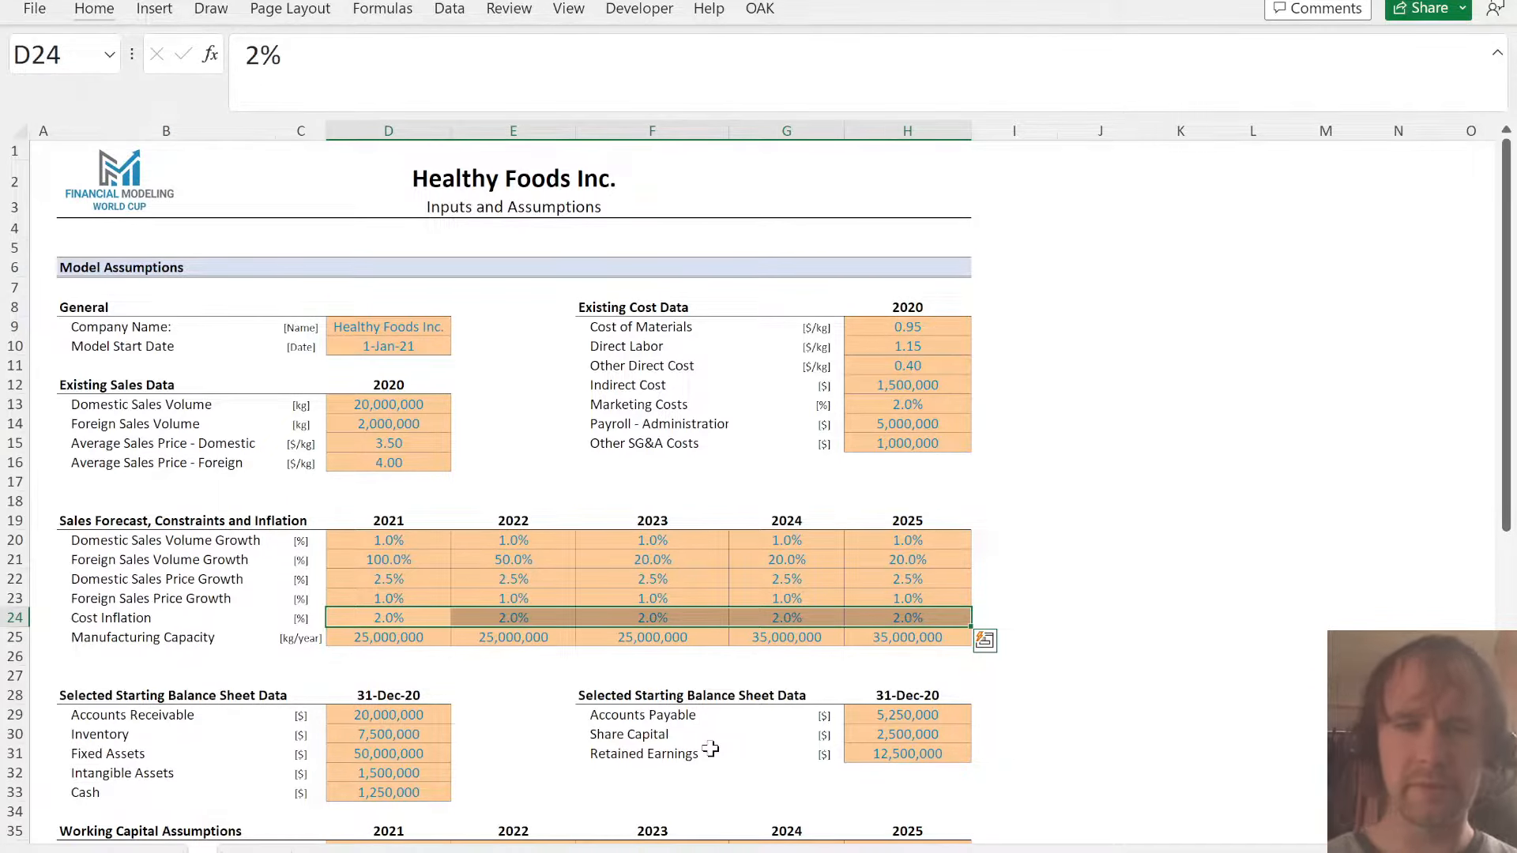
pyautogui.hotkey('ctrl', 'pagedown')
pyautogui.press('Right')
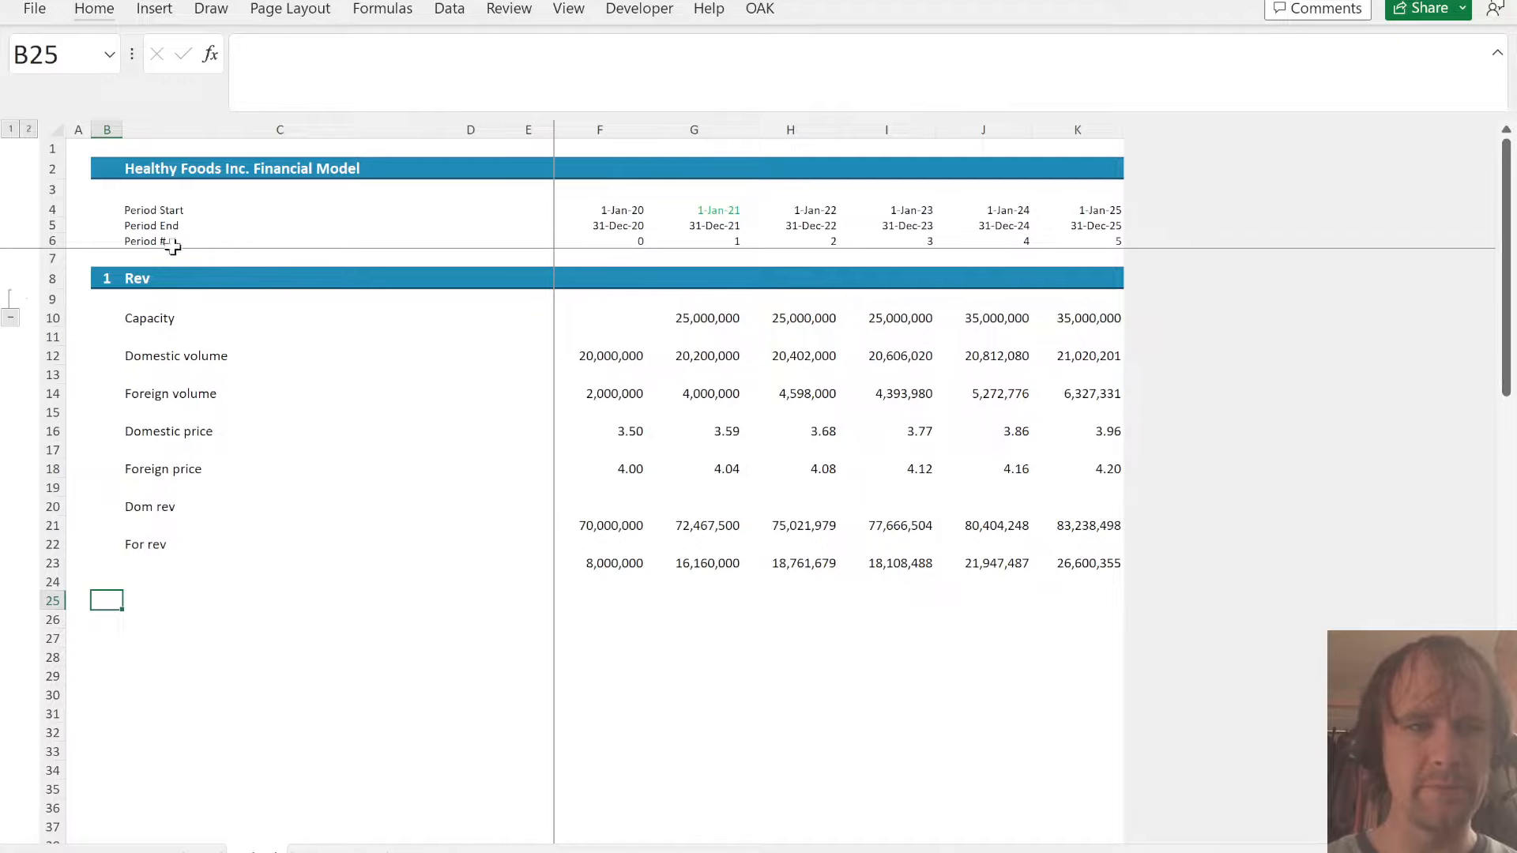
# - Copy the Rev section header row of Sched to row 25 and title the new section Cost
pyautogui.click(142, 278)
pyautogui.hotkey('shift', 'space')
pyautogui.hotkey('ctrl', 'c')
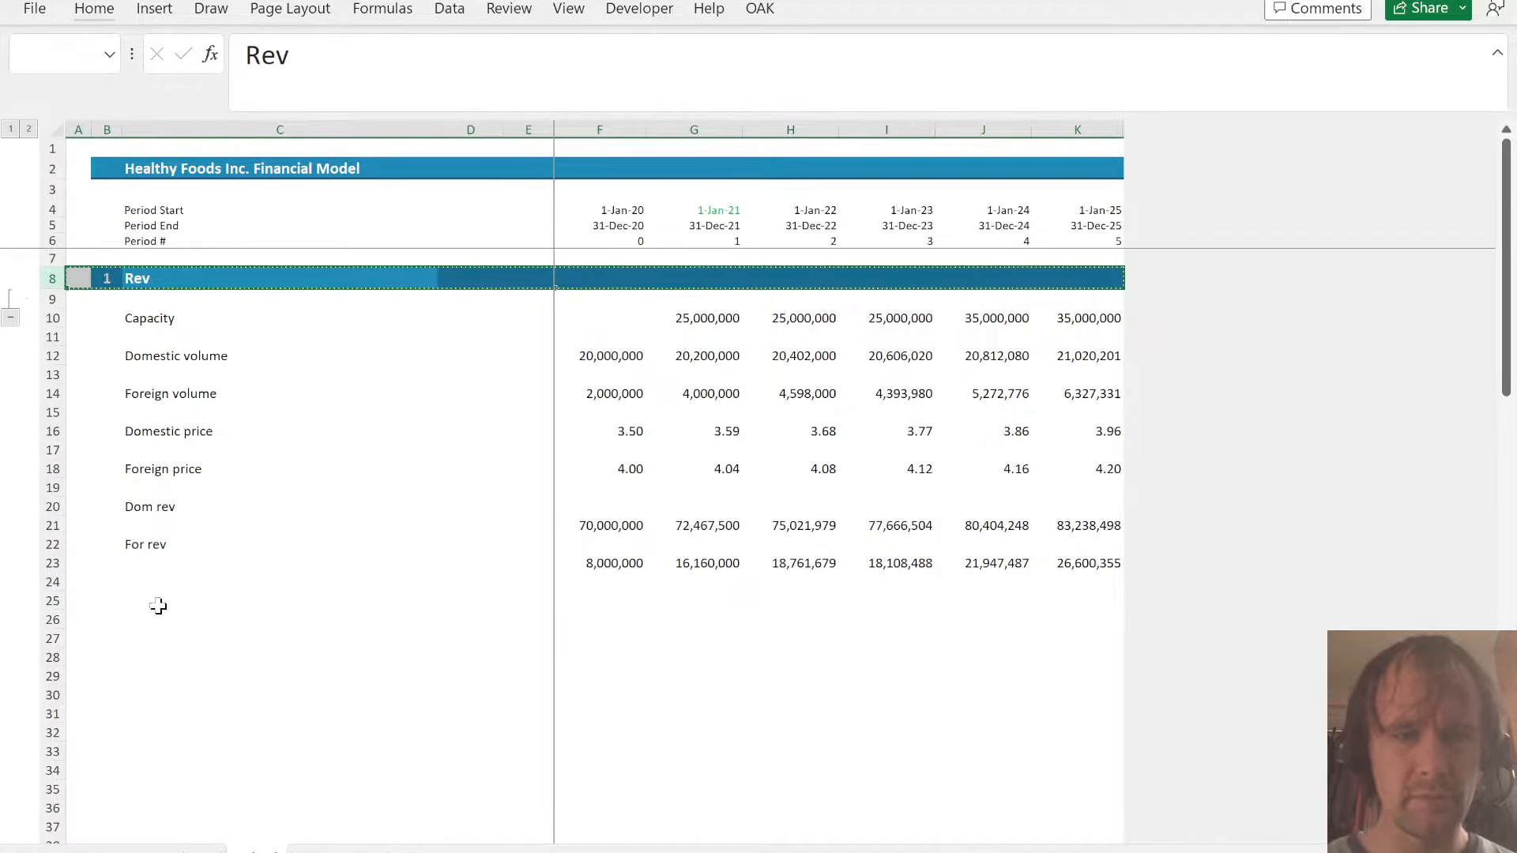
pyautogui.click(158, 606)
pyautogui.hotkey('shift', 'space')
pyautogui.hotkey('ctrl', 'v')
pyautogui.click(155, 602)
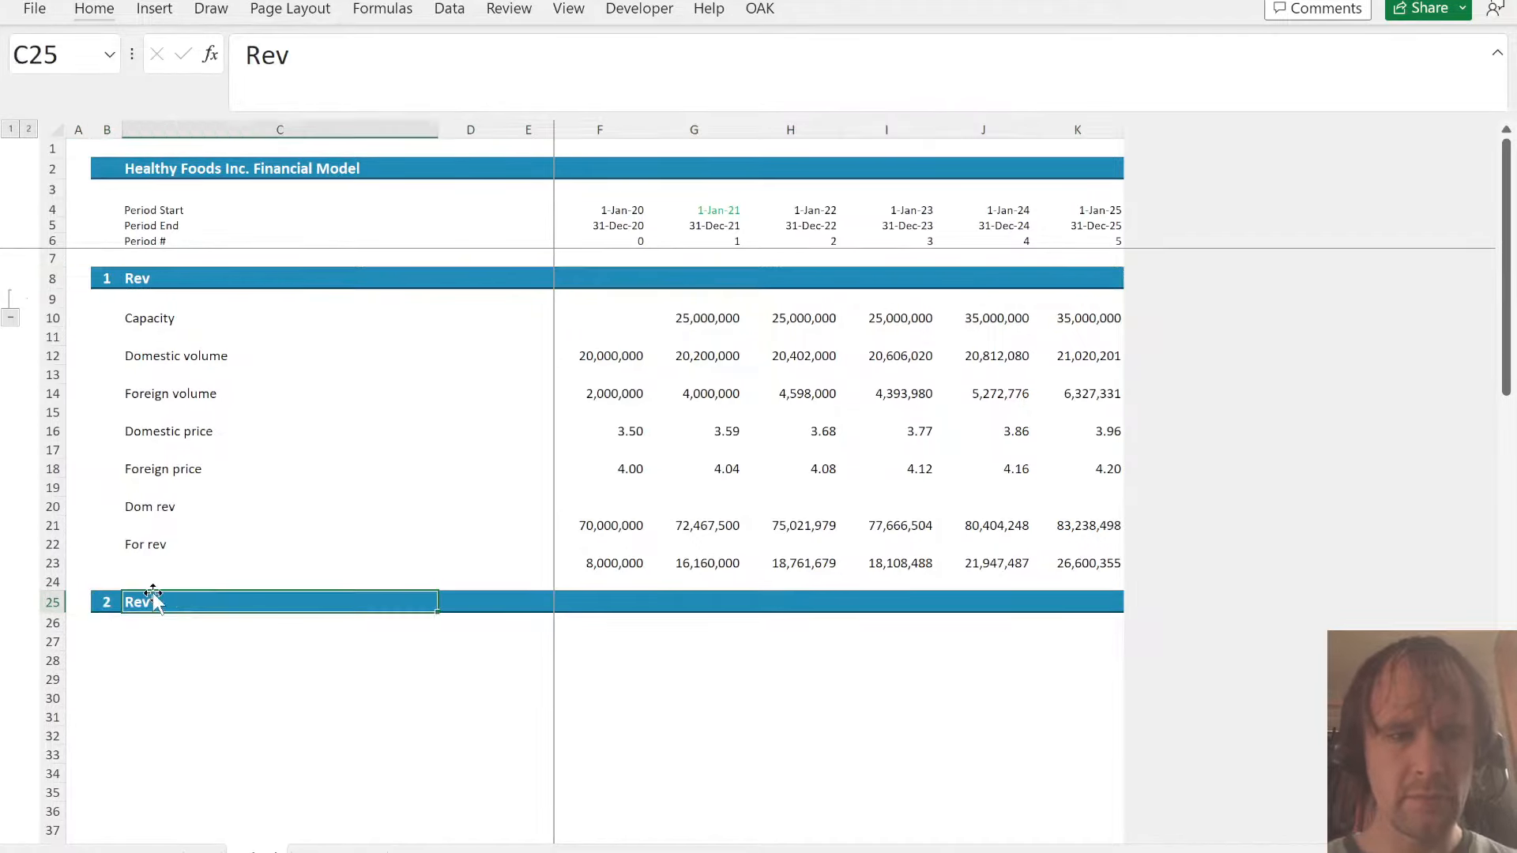
pyautogui.write('Cost')
pyautogui.press('Return')
pyautogui.press('Return')
# - Copy the Cost of Materials, Direct Labor and Other Direct Cost labels from the assumptions sheet into Sched starting at C28
pyautogui.hotkey('ctrl', 'pageup')
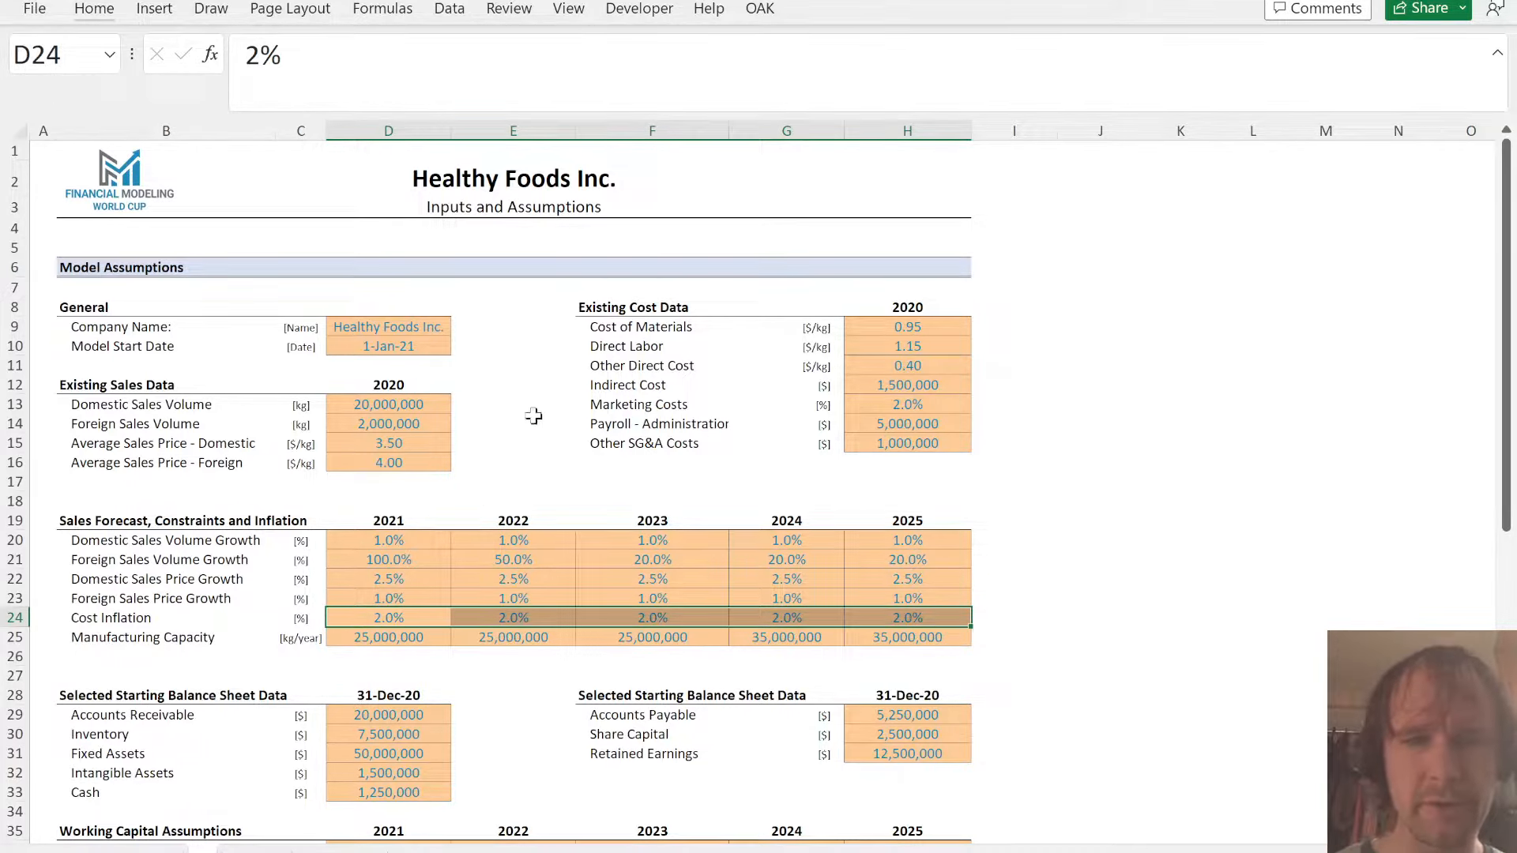
pyautogui.moveTo(626, 332); pyautogui.dragTo(628, 366)
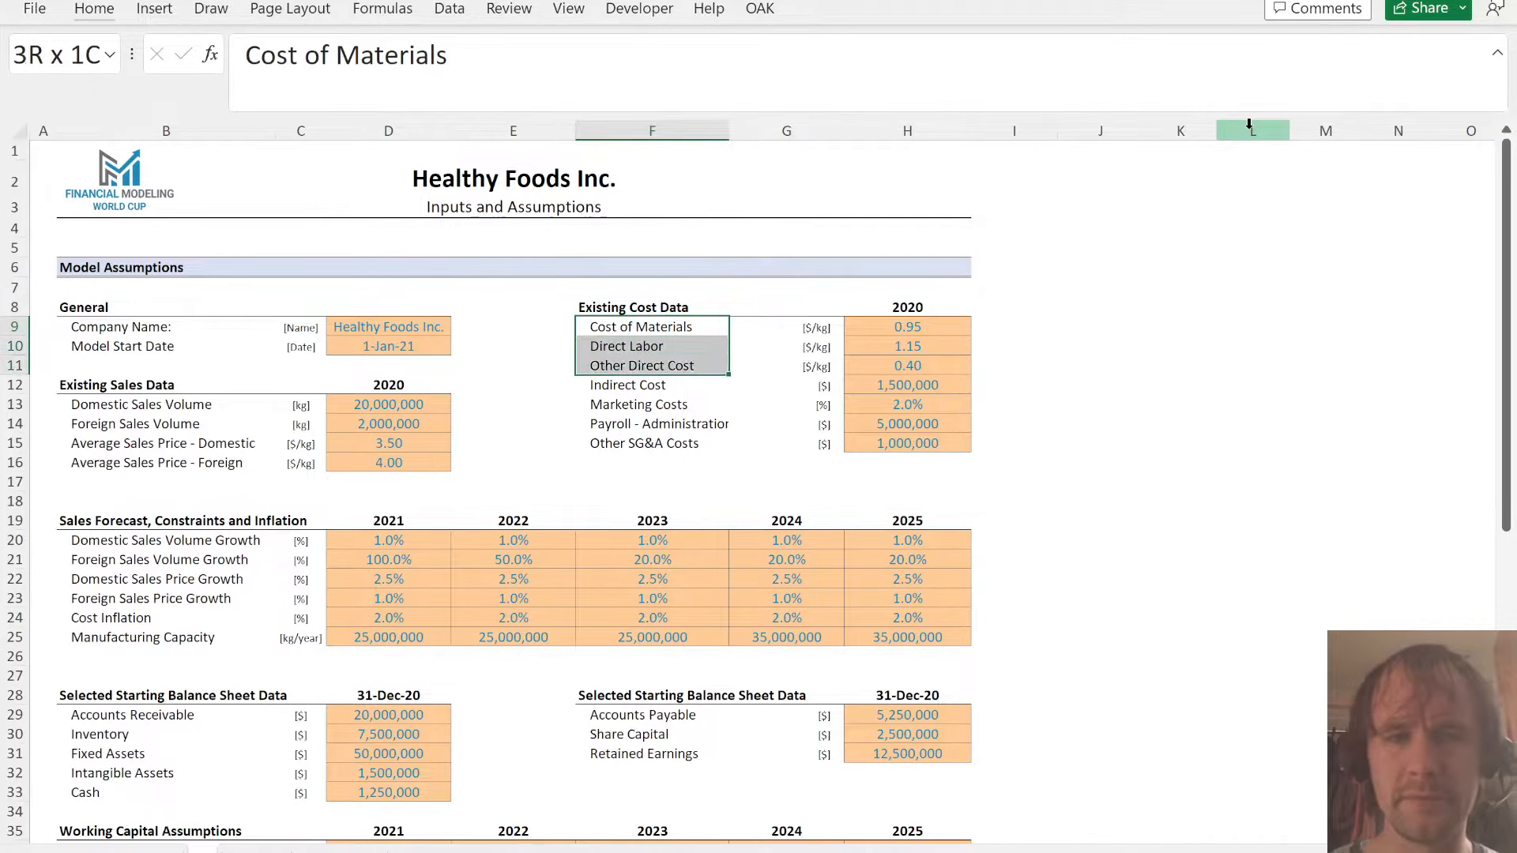
pyautogui.hotkey('ctrl', 'pagedown')
pyautogui.press('Down')
pyautogui.press('Down')
pyautogui.press('Up')
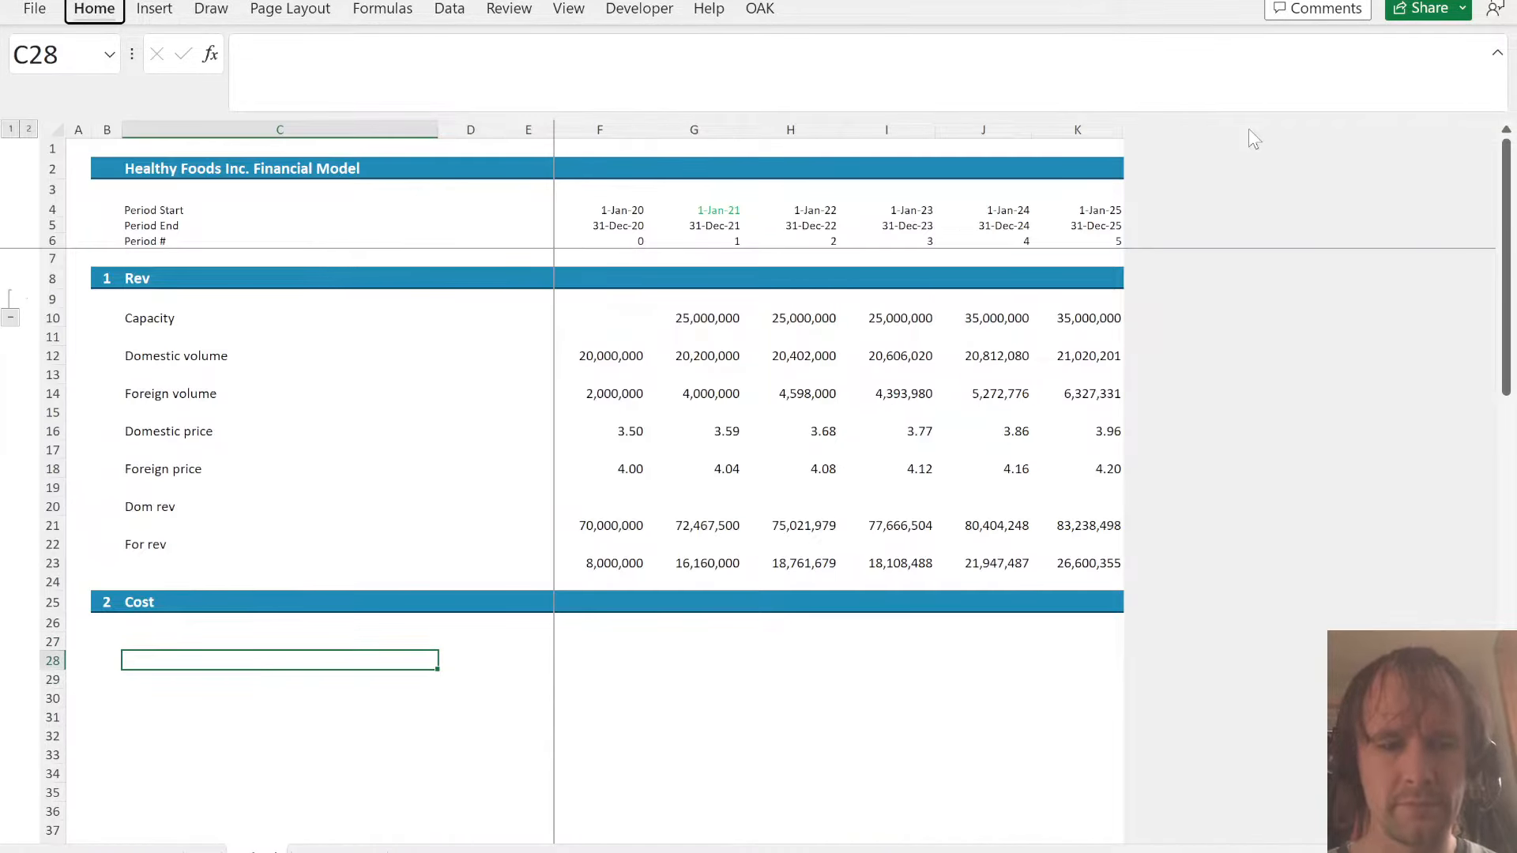
pyautogui.hotkey('ctrl', 'v')
# - Insert two rows above Domestic price in Sched and label cell C16 Total volume
pyautogui.press('Up')
pyautogui.press('Up')
pyautogui.press('Up')
pyautogui.press('Up')
pyautogui.press('Up')
pyautogui.press('Up')
pyautogui.press('Up')
pyautogui.press('Up')
pyautogui.press('Up')
pyautogui.press('Up')
pyautogui.press('Up')
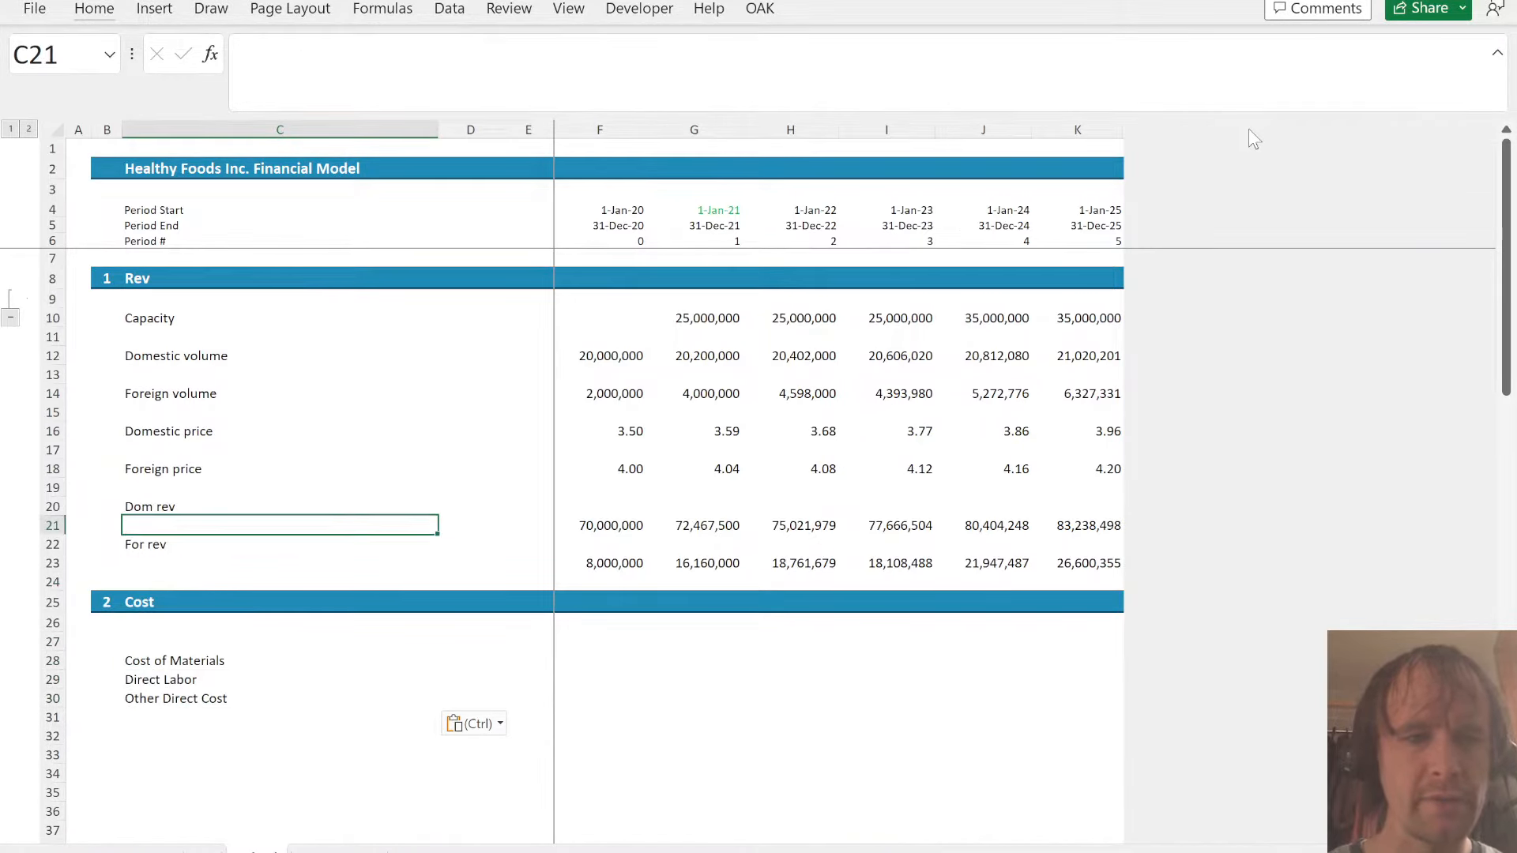
pyautogui.press('Up')
pyautogui.hotkey('alt', 'i')
pyautogui.press('r')
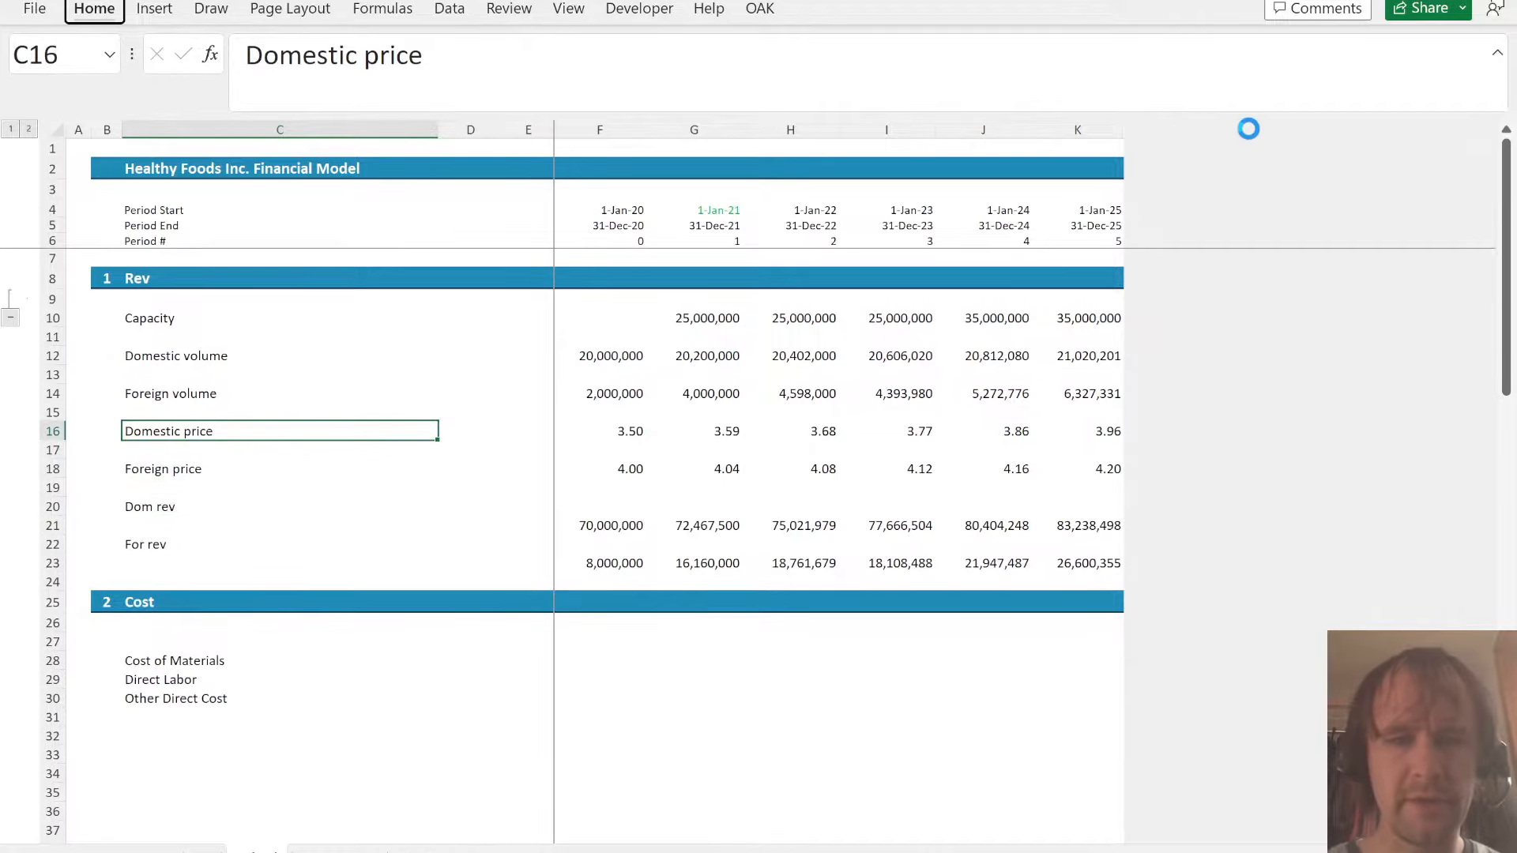
pyautogui.hotkey('alt', 'i')
pyautogui.write('rTotal volu')
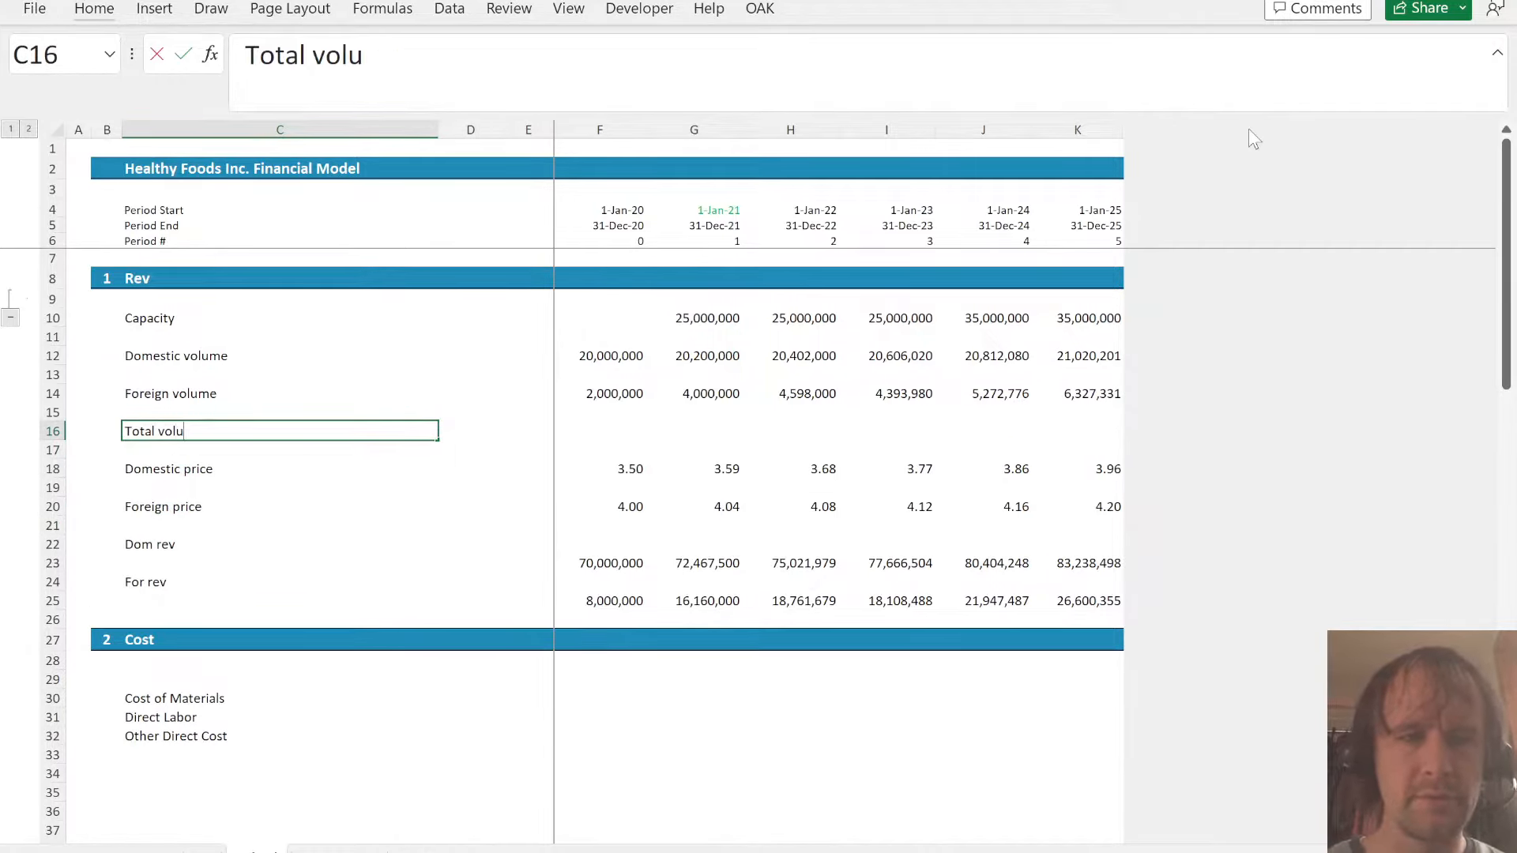
pyautogui.write('me')
# - Sum the domestic and foreign volumes in F16 over rows 12 to 14 and fill the Total volume formula across to 2025
pyautogui.press('Tab')
pyautogui.press('Tab')
pyautogui.press('Tab')
pyautogui.write('=sum(')
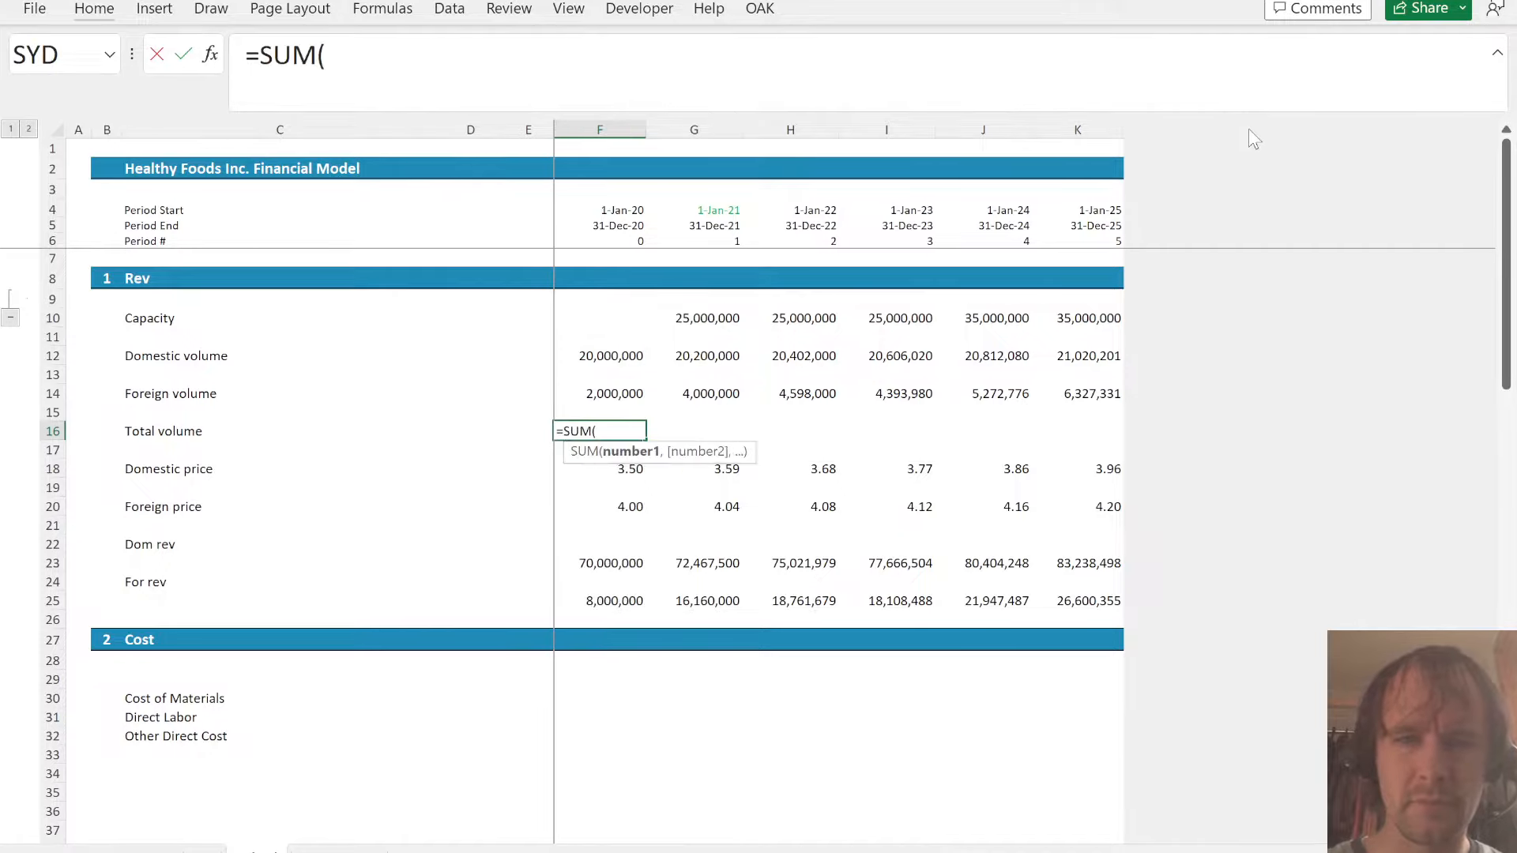
pyautogui.press('Up')
pyautogui.press('Up')
pyautogui.hotkey('shift', 'Up')
pyautogui.hotkey('shift', 'Up')
pyautogui.press('Return')
pyautogui.press('Up')
pyautogui.hotkey('ctrl', 'shift', 'Right')
pyautogui.hotkey('ctrl', 'r')
pyautogui.press('Down')
pyautogui.press('Left')
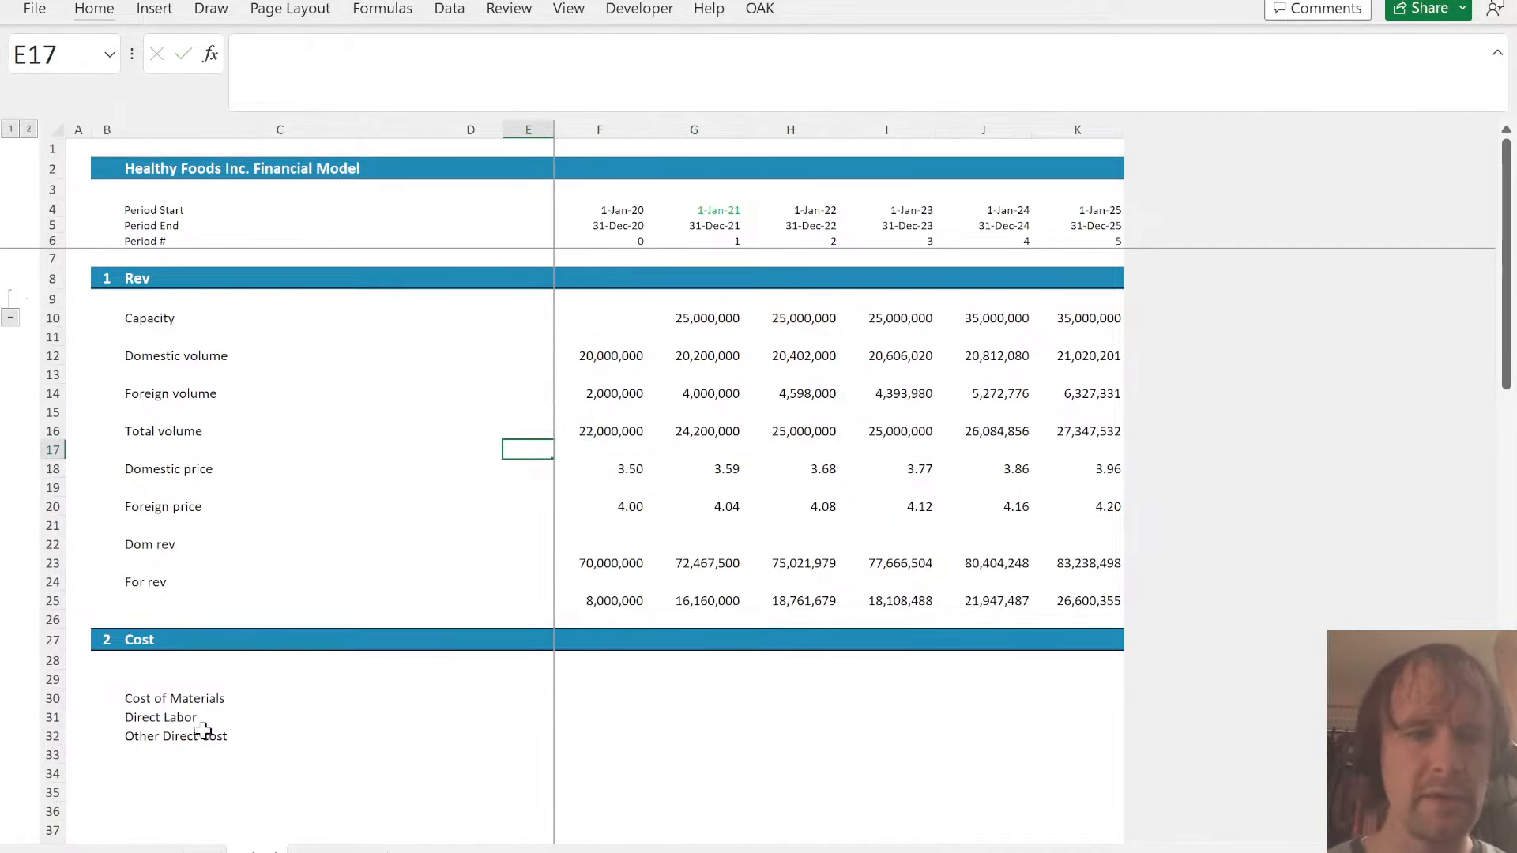
# - Link the 2020 unit costs in Sched, starting at F30, to cells H9:H11 of the assumptions sheet
pyautogui.click(202, 701)
pyautogui.press('Tab')
pyautogui.press('Tab')
pyautogui.press('Tab')
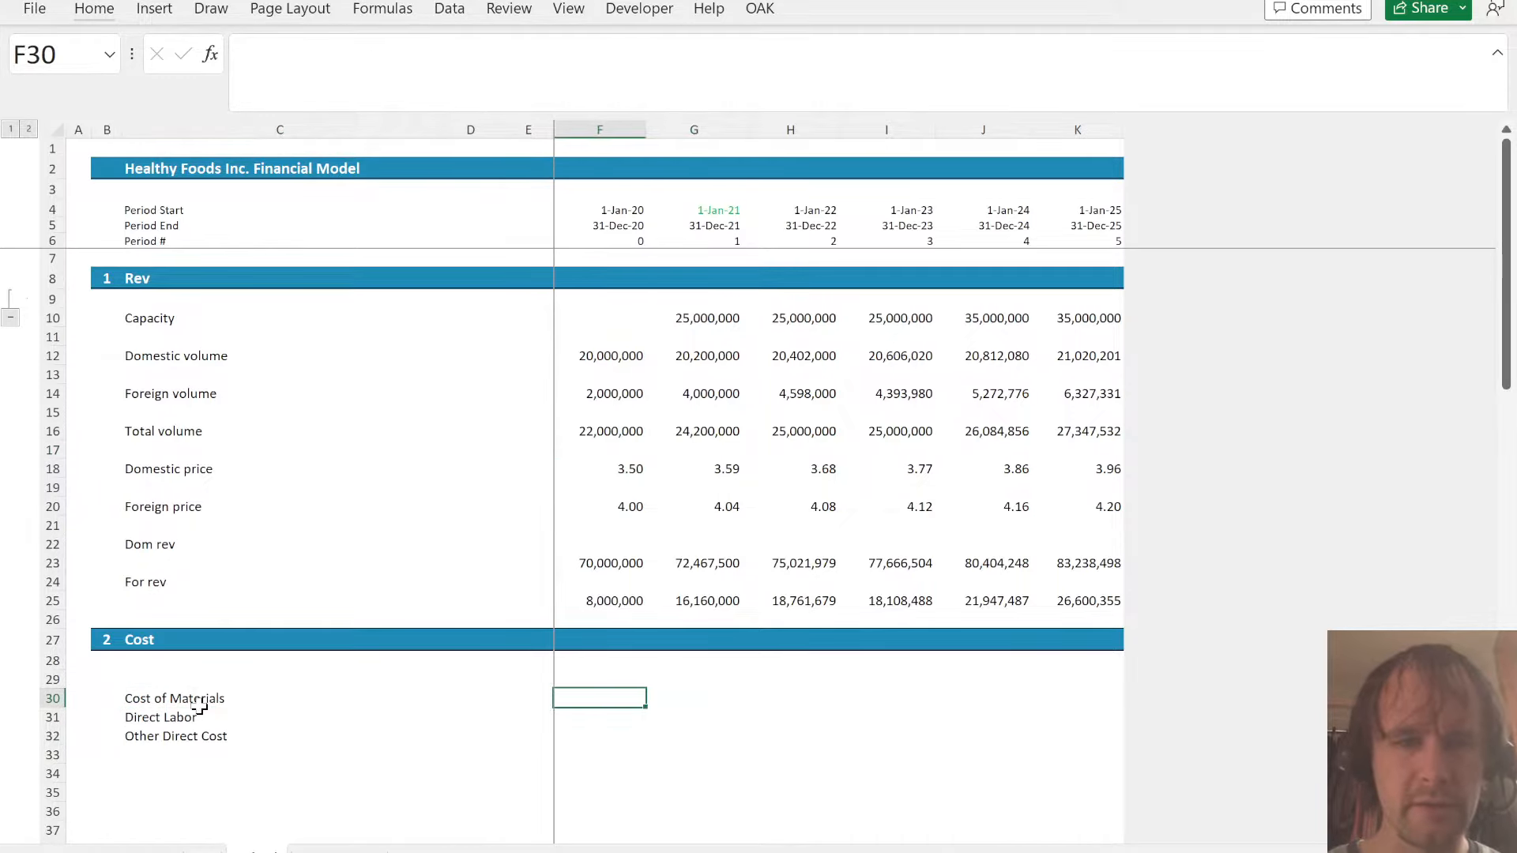
pyautogui.click(198, 705)
pyautogui.hotkey('ctrl', 'pageup')
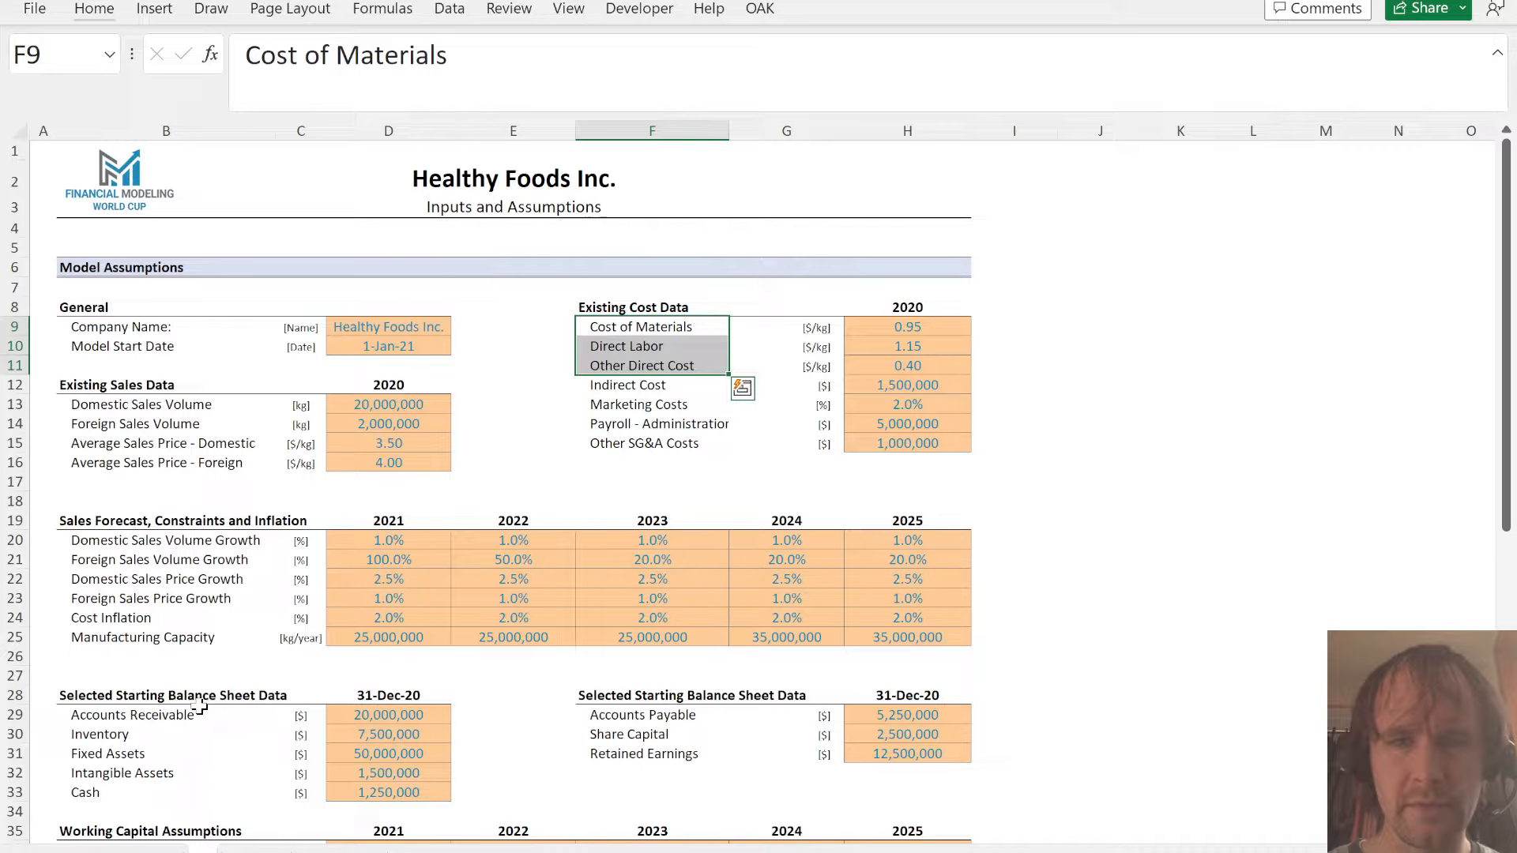
pyautogui.hotkey('ctrl', 'pagedown')
pyautogui.write('=')
pyautogui.hotkey('ctrl', 'pageup')
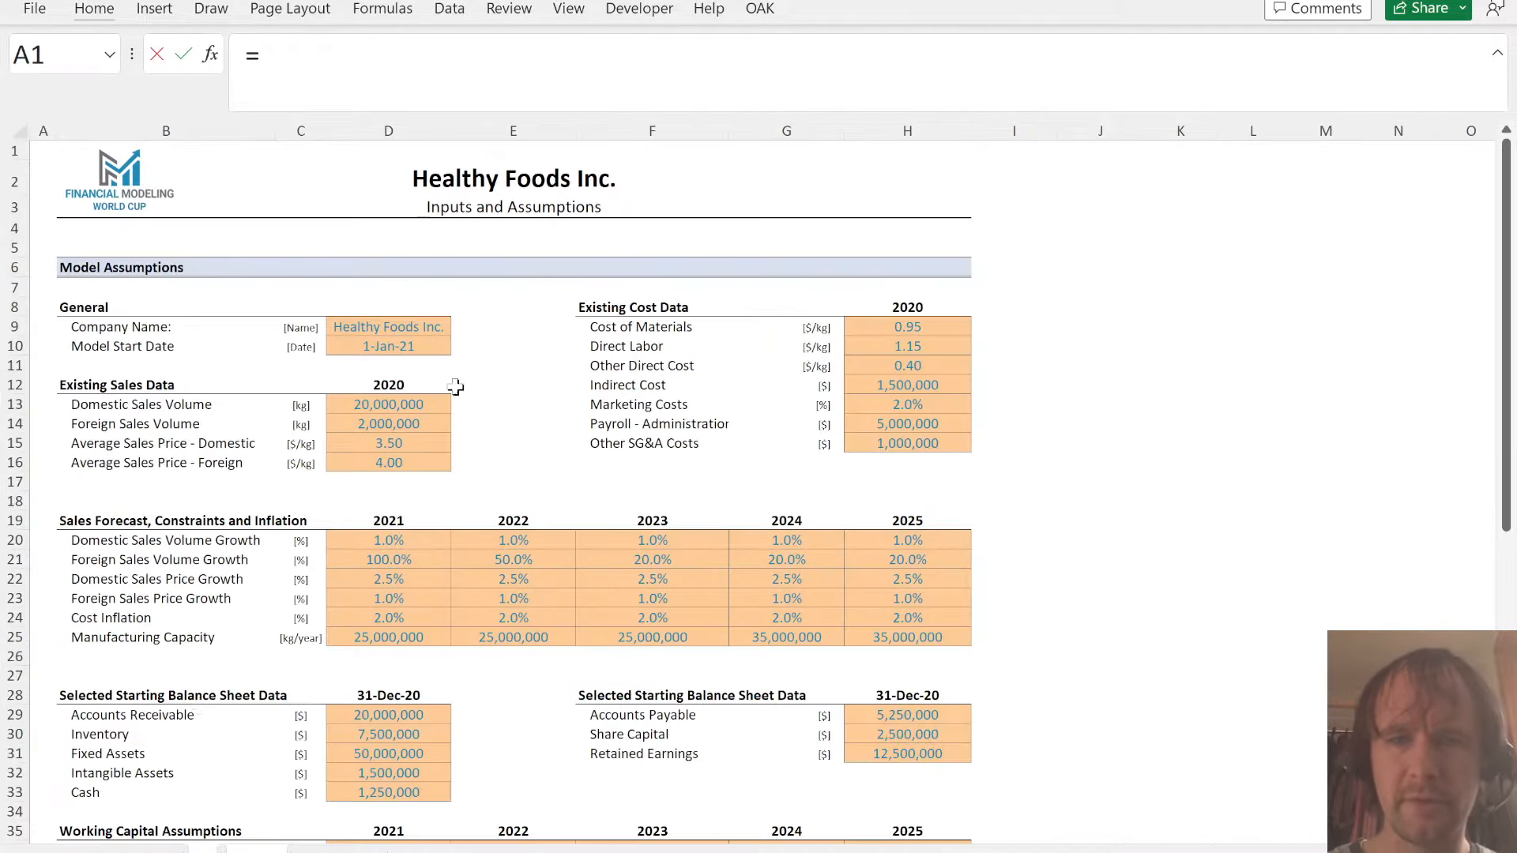
pyautogui.moveTo(930, 327); pyautogui.dragTo(924, 365)
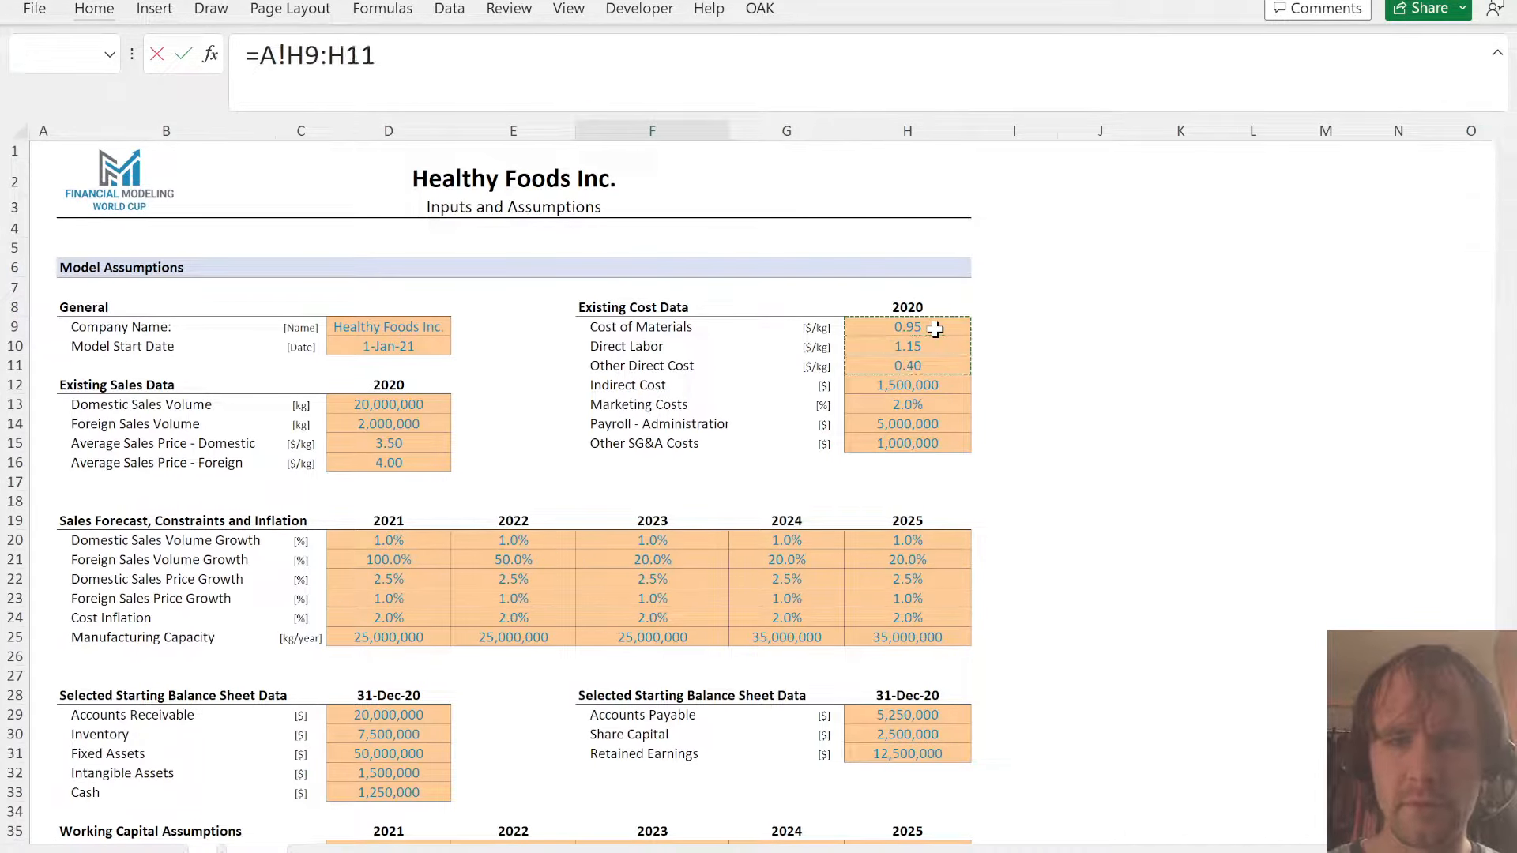
pyautogui.press('Return')
# - Enter =F30*(1+A!D$24) in G30 to inflate the cost of materials for 2021
pyautogui.press('Right')
pyautogui.write('=')
pyautogui.press('Left')
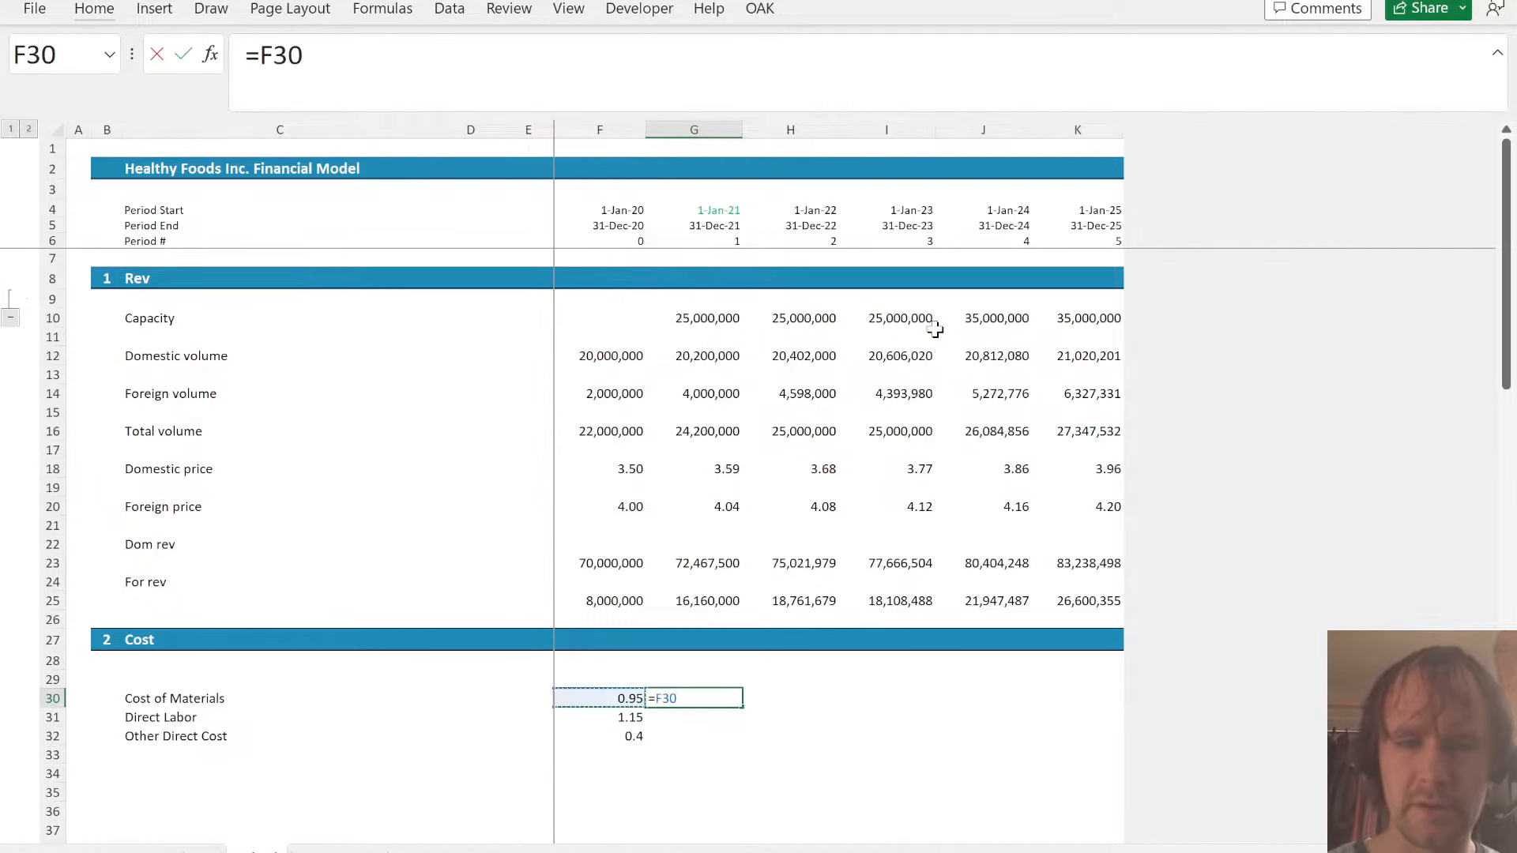
pyautogui.write('*')
pyautogui.hotkey('ctrl', 'pageup')
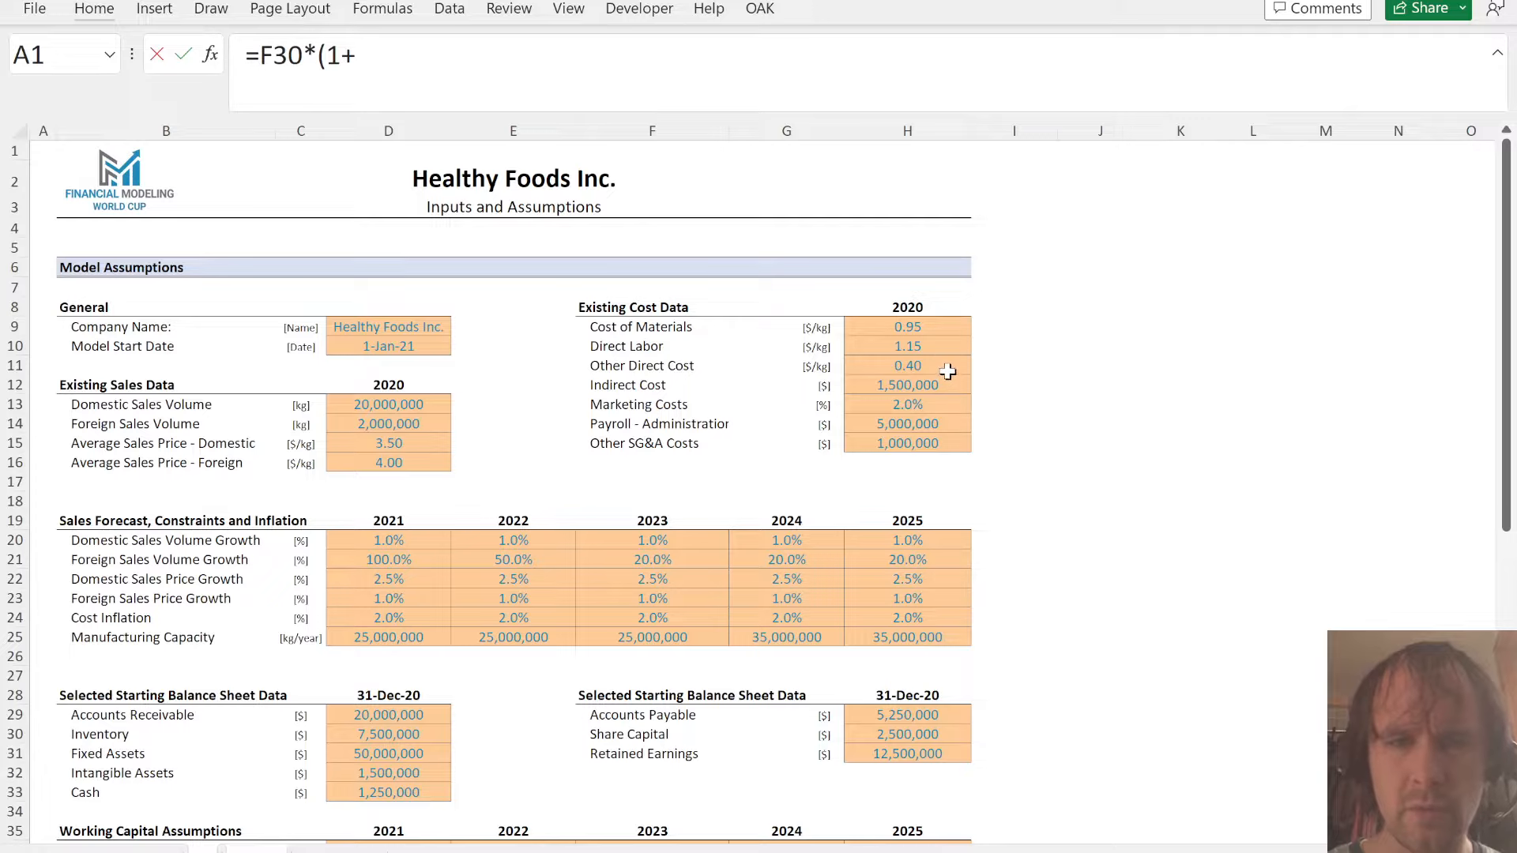
pyautogui.click(400, 621)
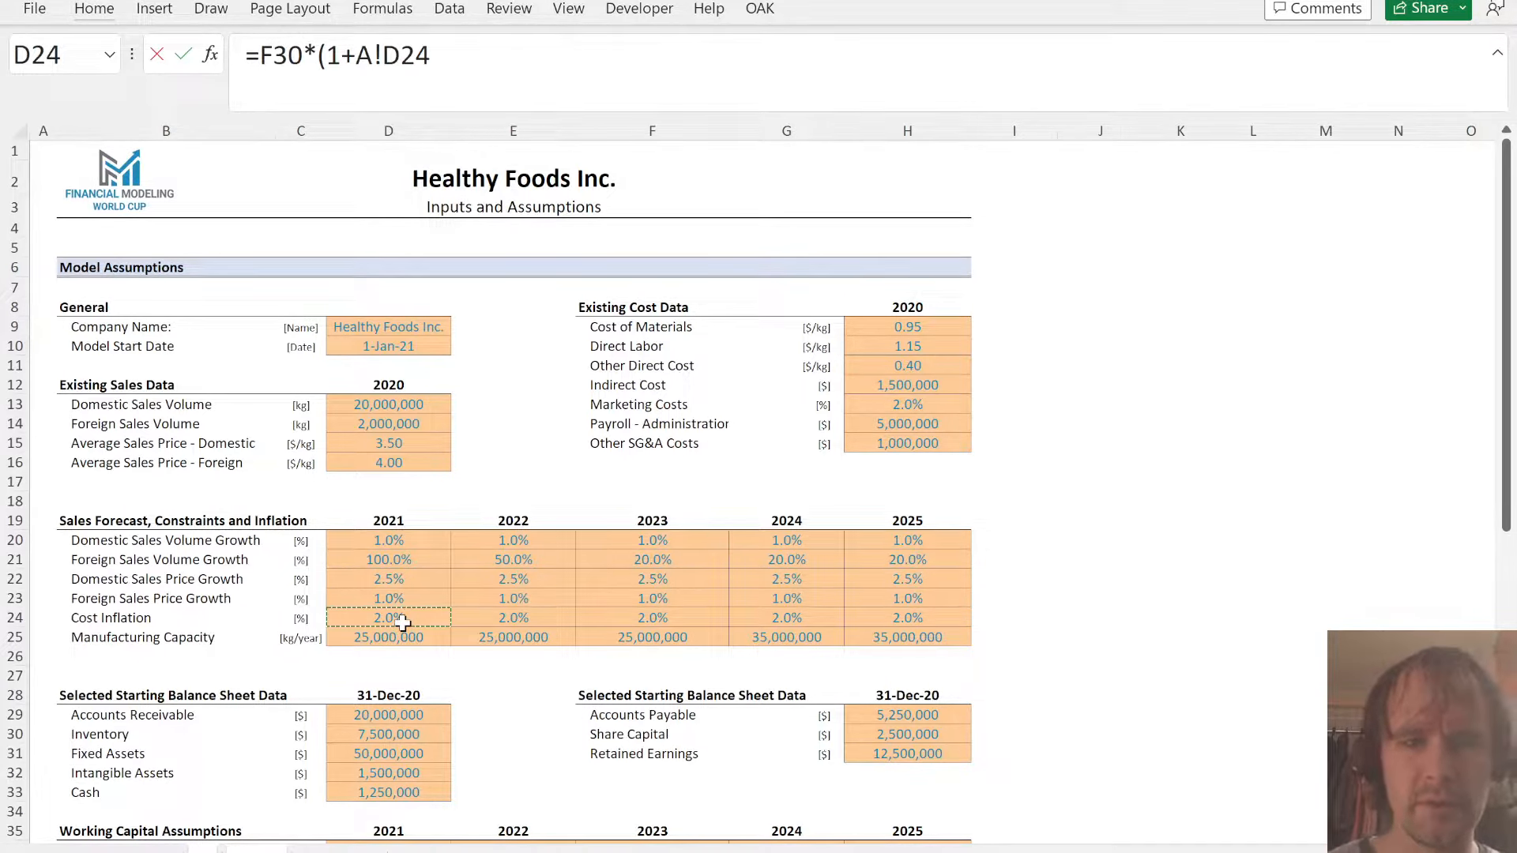
pyautogui.press('F4')
pyautogui.press('F4')
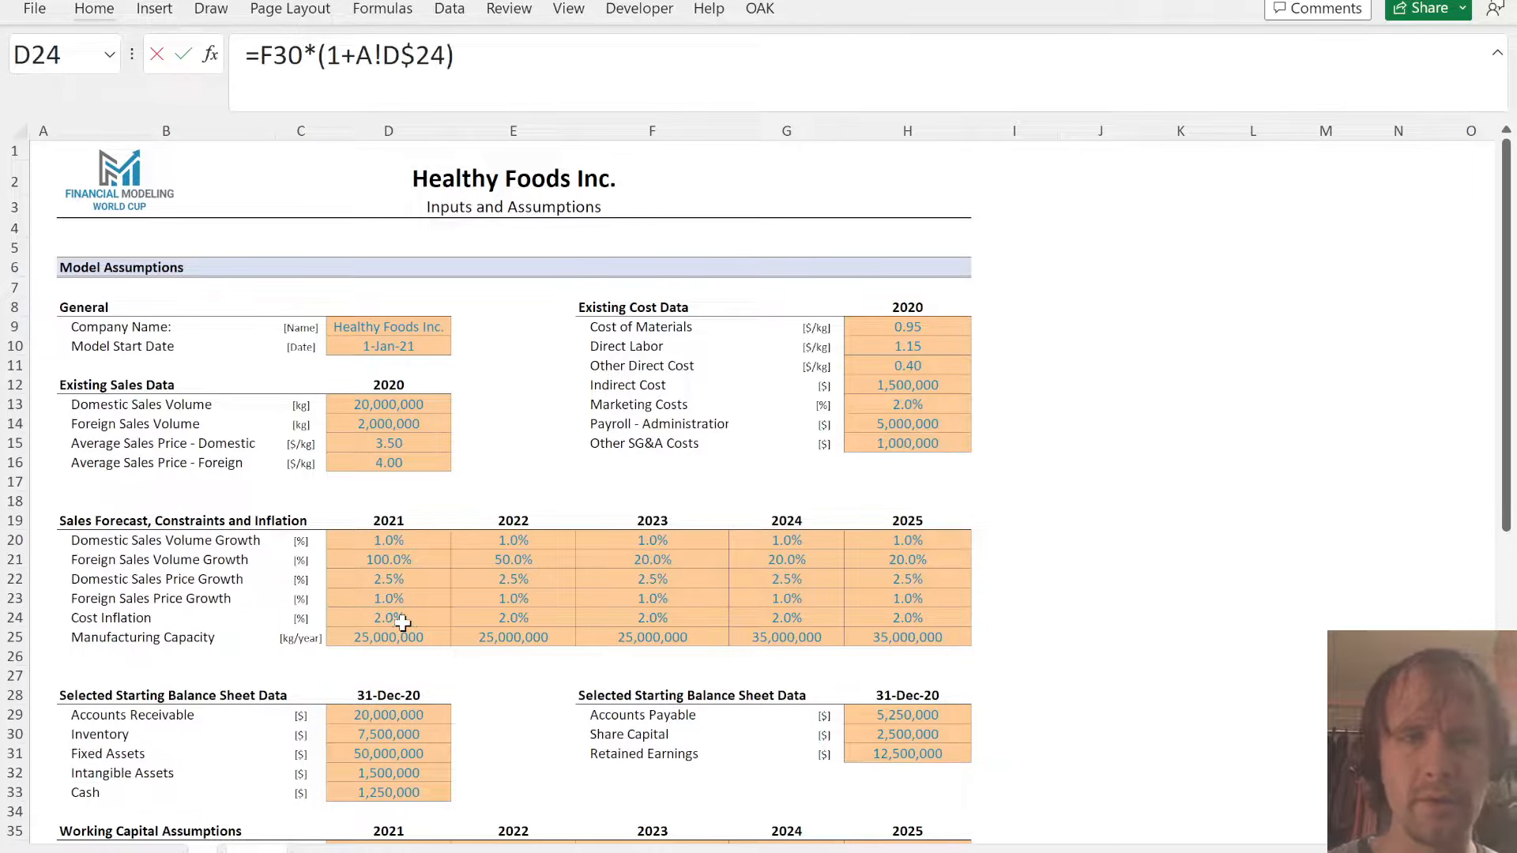
pyautogui.press('Return')
# - Fill the inflated unit cost formula over G30:K32 and format the range as numbers with two decimals
pyautogui.press('Up')
pyautogui.hotkey('shift', 'Down')
pyautogui.hotkey('shift', 'Down')
pyautogui.hotkey('shift', 'Right')
pyautogui.hotkey('shift', 'Right')
pyautogui.hotkey('shift', 'Right')
pyautogui.hotkey('shift', 'Right')
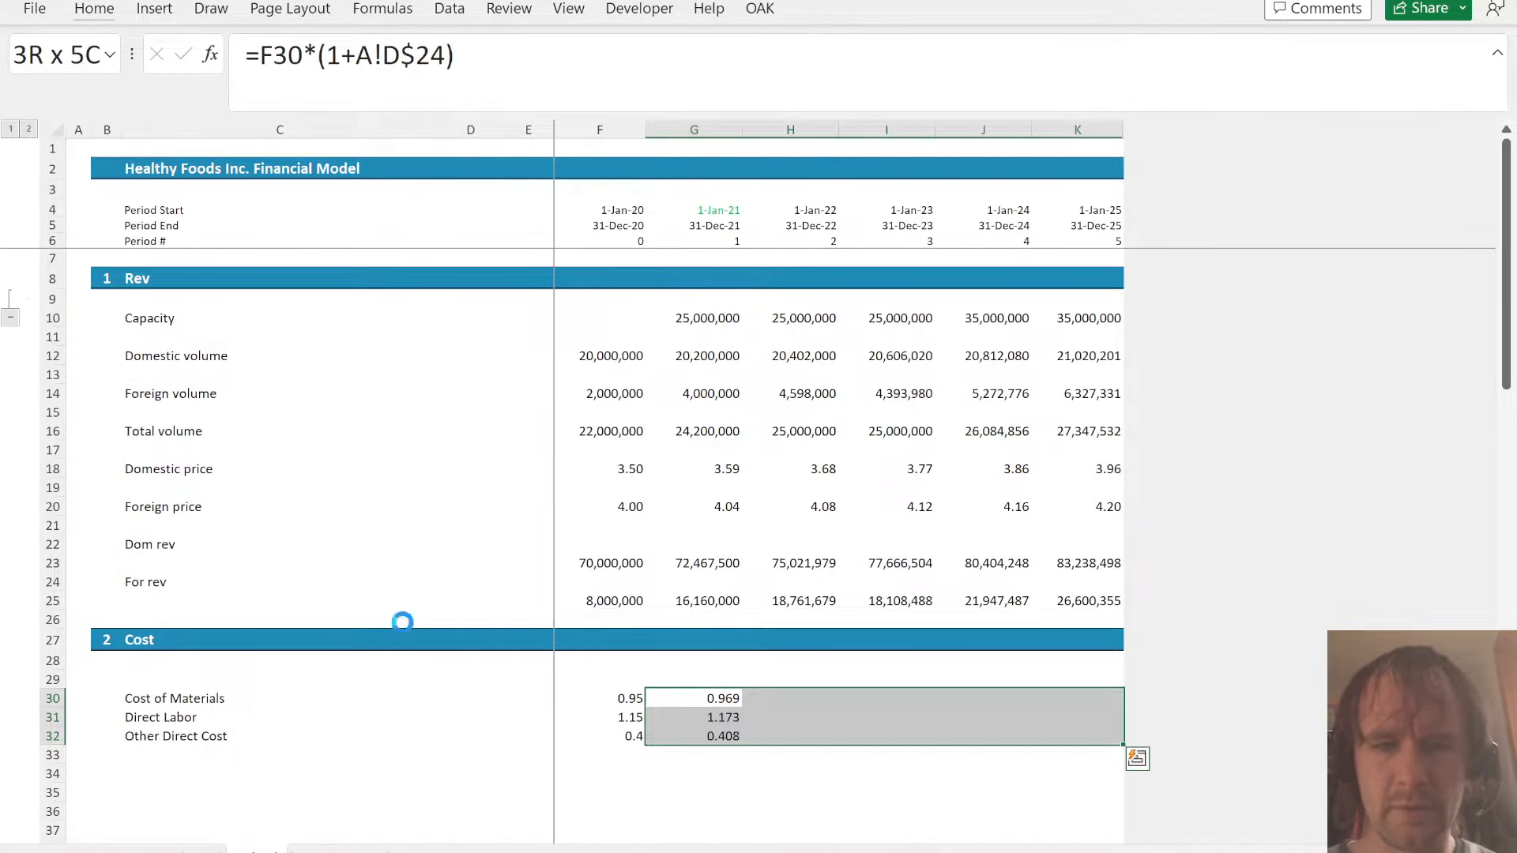
pyautogui.hotkey('ctrl', 'r')
pyautogui.hotkey('ctrl', 'shift', '1')
# - Copy the three cost labels in C30:C32 to the cells starting at C34
pyautogui.press('Down')
pyautogui.press('Down')
pyautogui.press('Left')
pyautogui.press('Left')
pyautogui.press('Left')
pyautogui.press('Left')
pyautogui.press('Left')
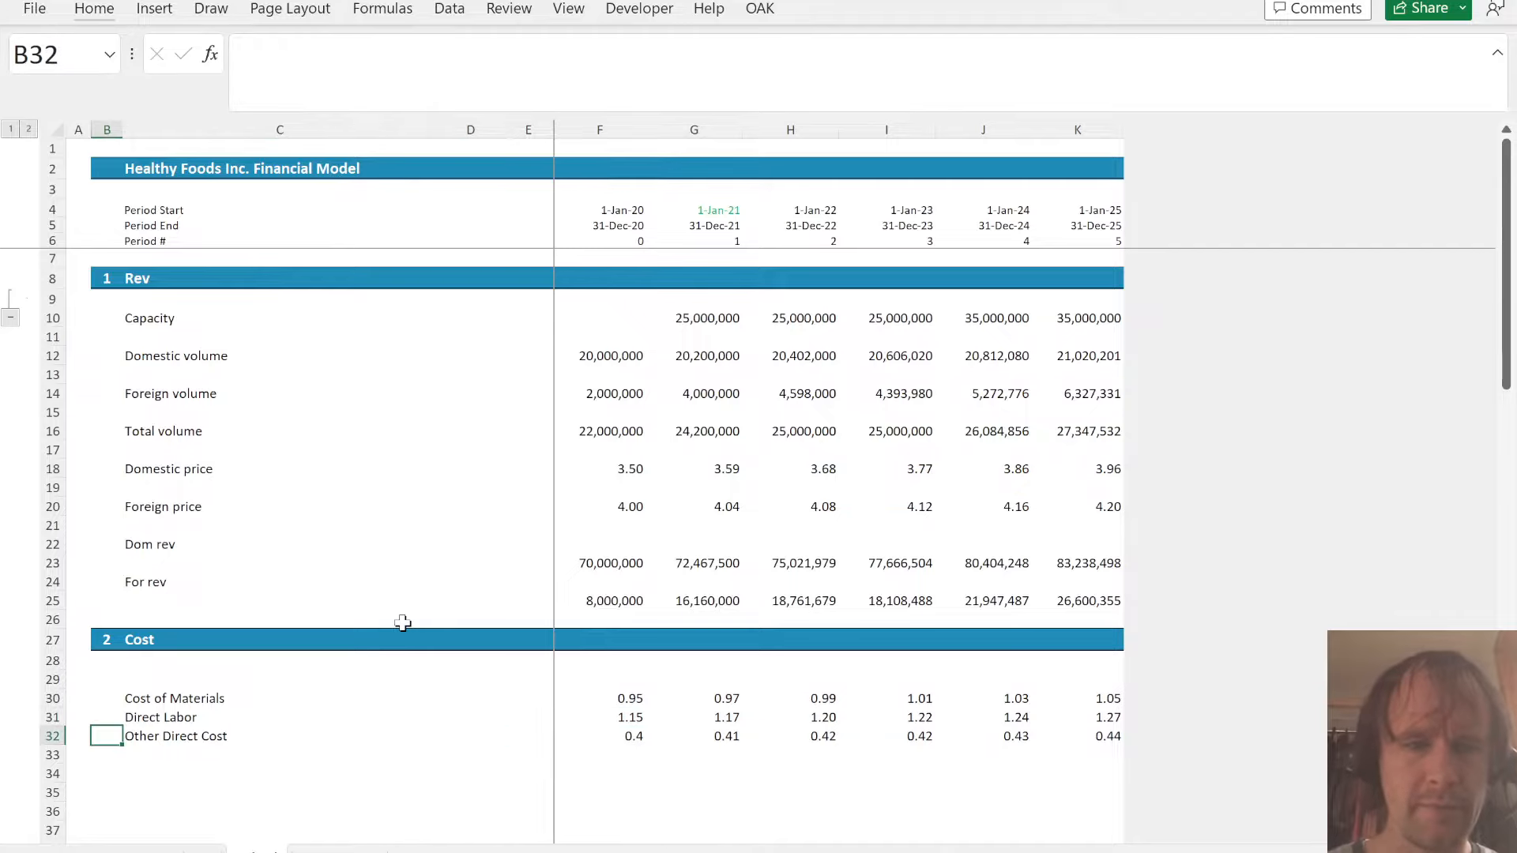
pyautogui.press('Right')
pyautogui.press('Up')
pyautogui.press('Up')
pyautogui.hotkey('shift', 'Down')
pyautogui.hotkey('shift', 'Down')
pyautogui.hotkey('ctrl', 'c')
pyautogui.press('Down')
pyautogui.press('Down')
pyautogui.press('Down')
pyautogui.press('Down')
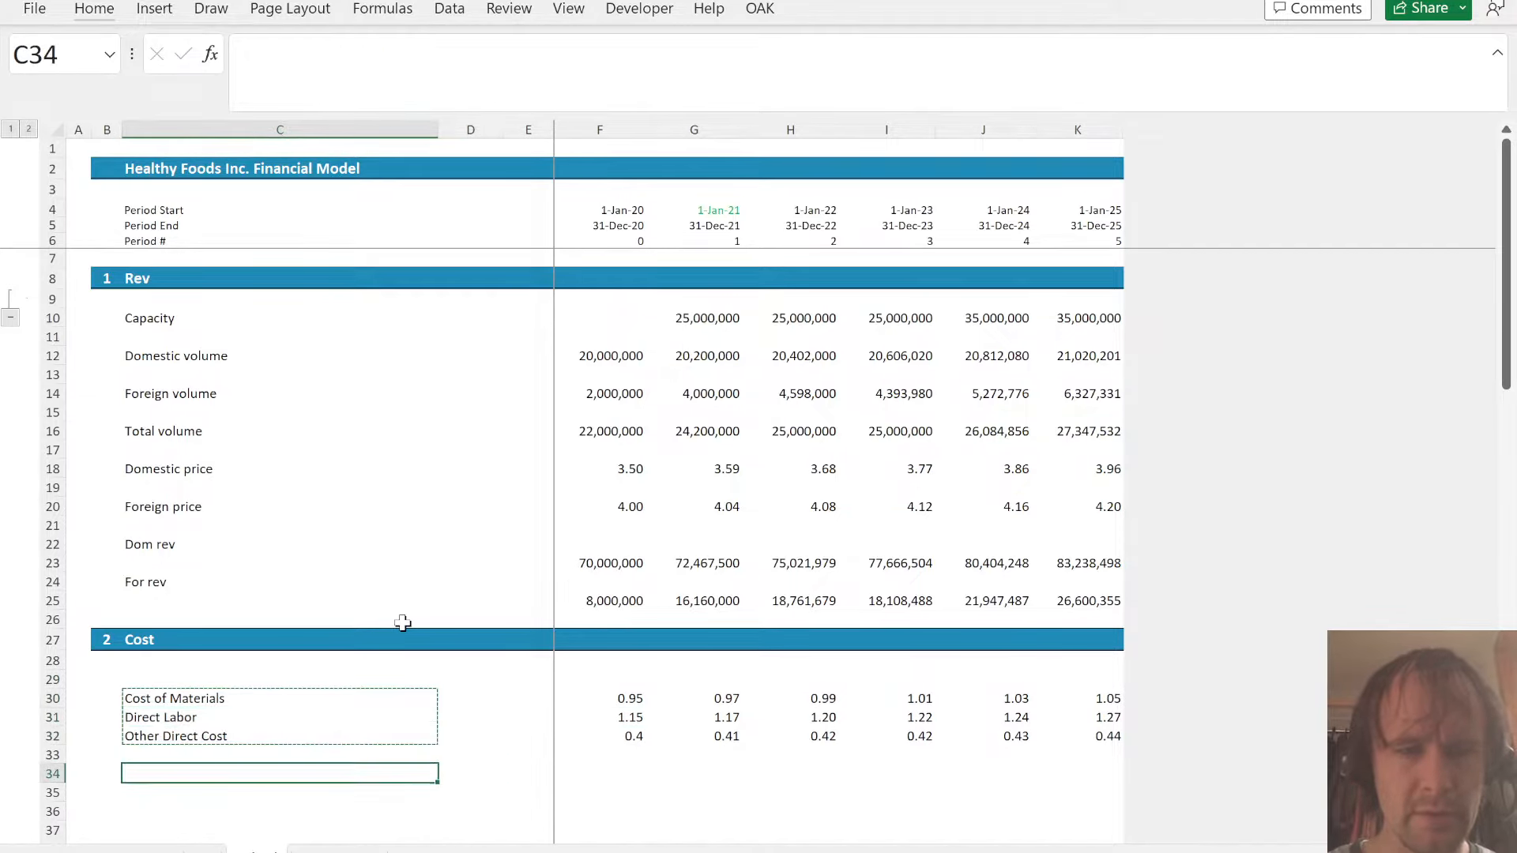
pyautogui.hotkey('ctrl', 'v')
# - Enter =F30#*F$16 in F34 to multiply the 2020 unit costs by total volume
pyautogui.press('Right')
pyautogui.press('Right')
pyautogui.press('Right')
pyautogui.write('=')
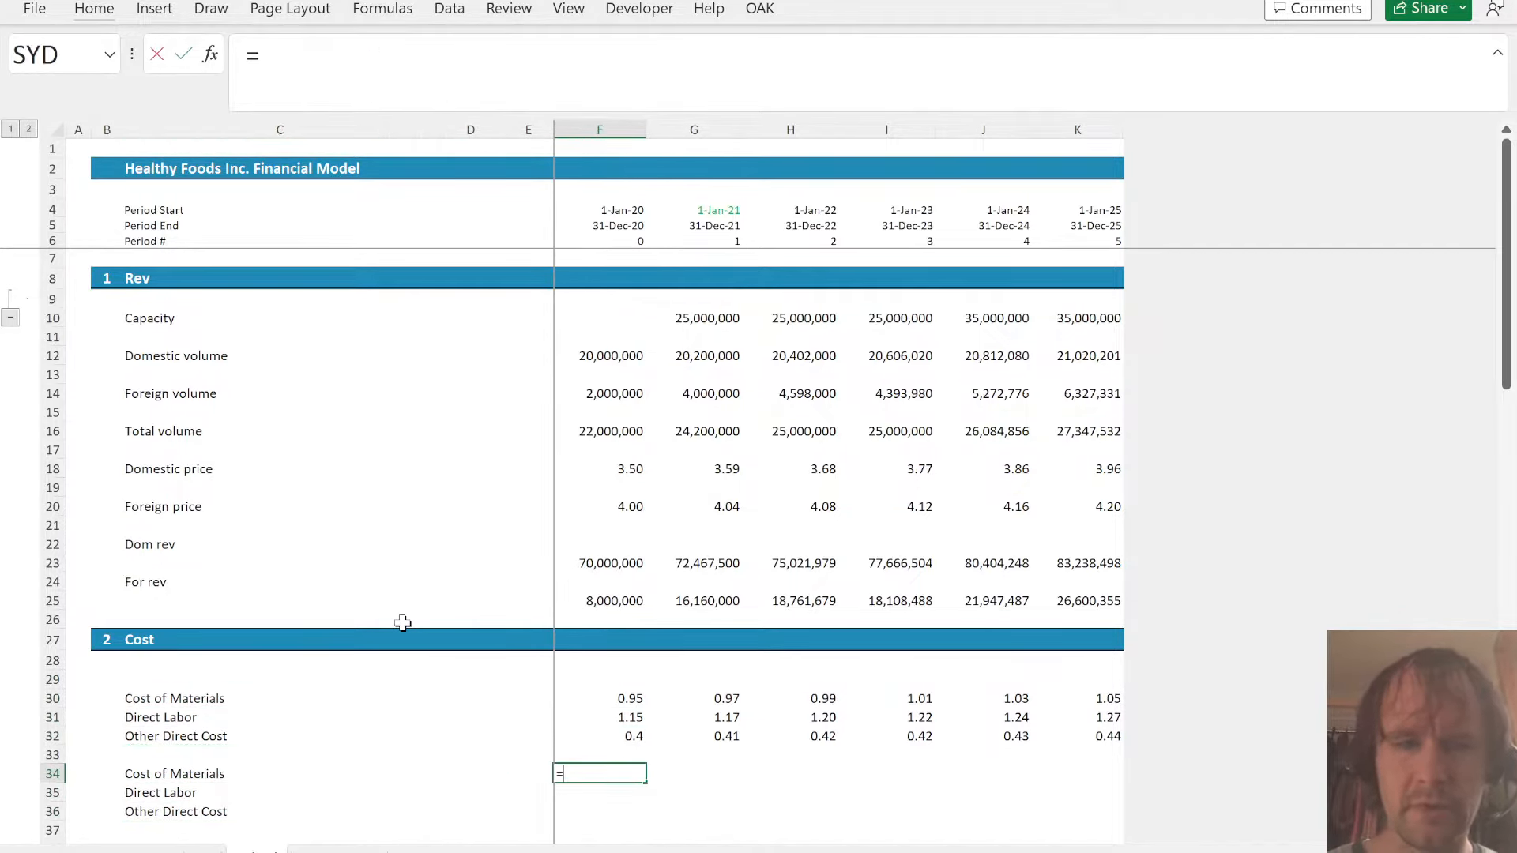
pyautogui.press('Up')
pyautogui.press('Up')
pyautogui.press('Up')
pyautogui.press('Up')
pyautogui.hotkey('shift', 'Down')
pyautogui.hotkey('shift', 'Down')
pyautogui.write('*')
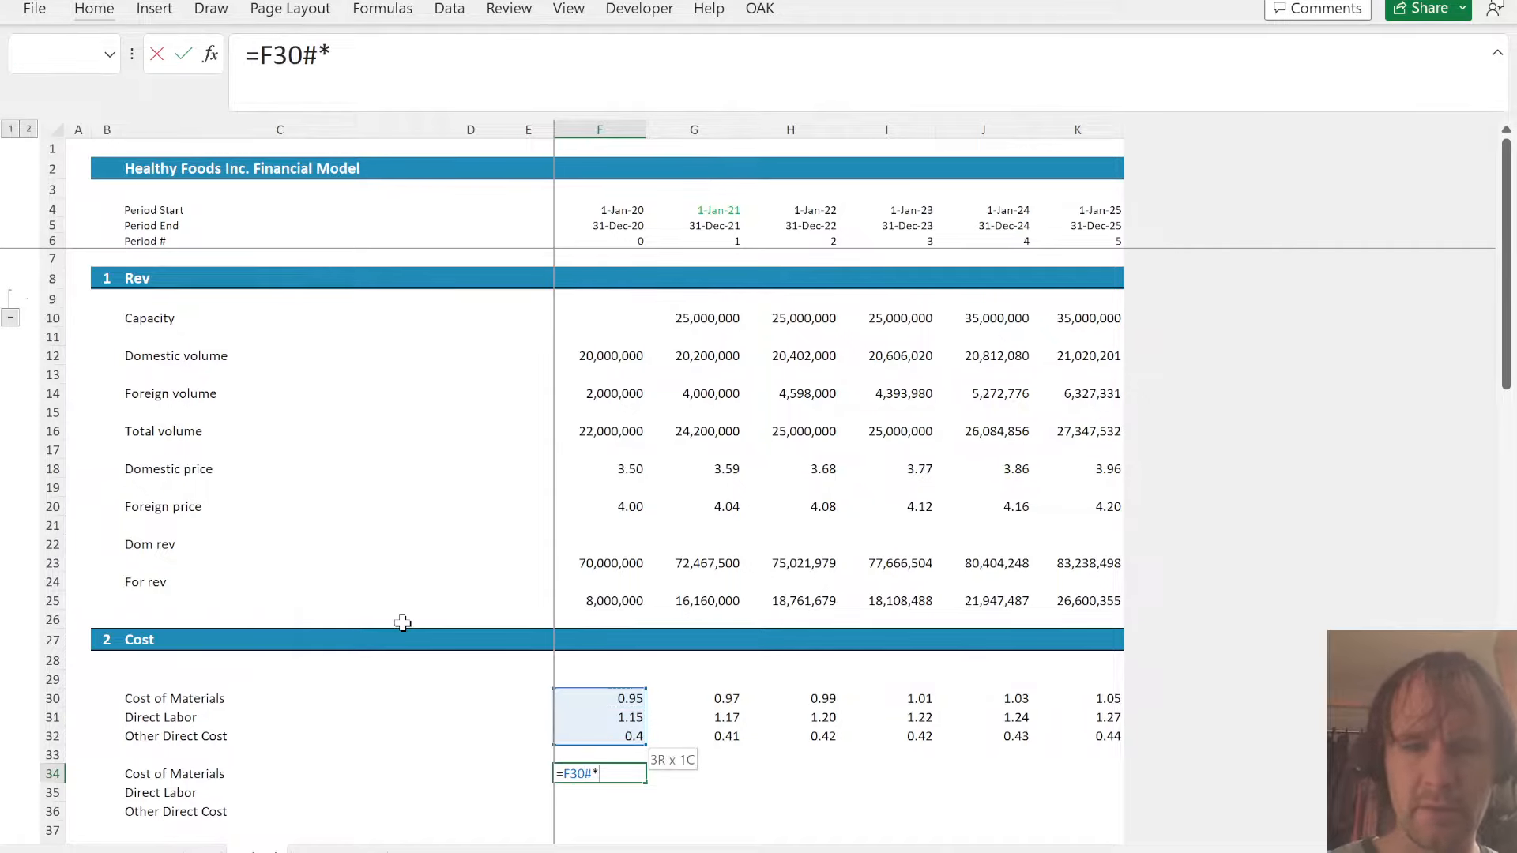
pyautogui.press('Up')
pyautogui.press('Up')
pyautogui.press('Up')
pyautogui.press('Up')
pyautogui.press('Up')
pyautogui.press('Up')
pyautogui.press('Up')
pyautogui.press('Up')
pyautogui.press('Up')
pyautogui.press('Up')
pyautogui.press('Up')
pyautogui.press('Up')
pyautogui.press('Up')
pyautogui.press('Up')
pyautogui.press('Up')
pyautogui.press('Up')
pyautogui.press('Up')
pyautogui.press('Up')
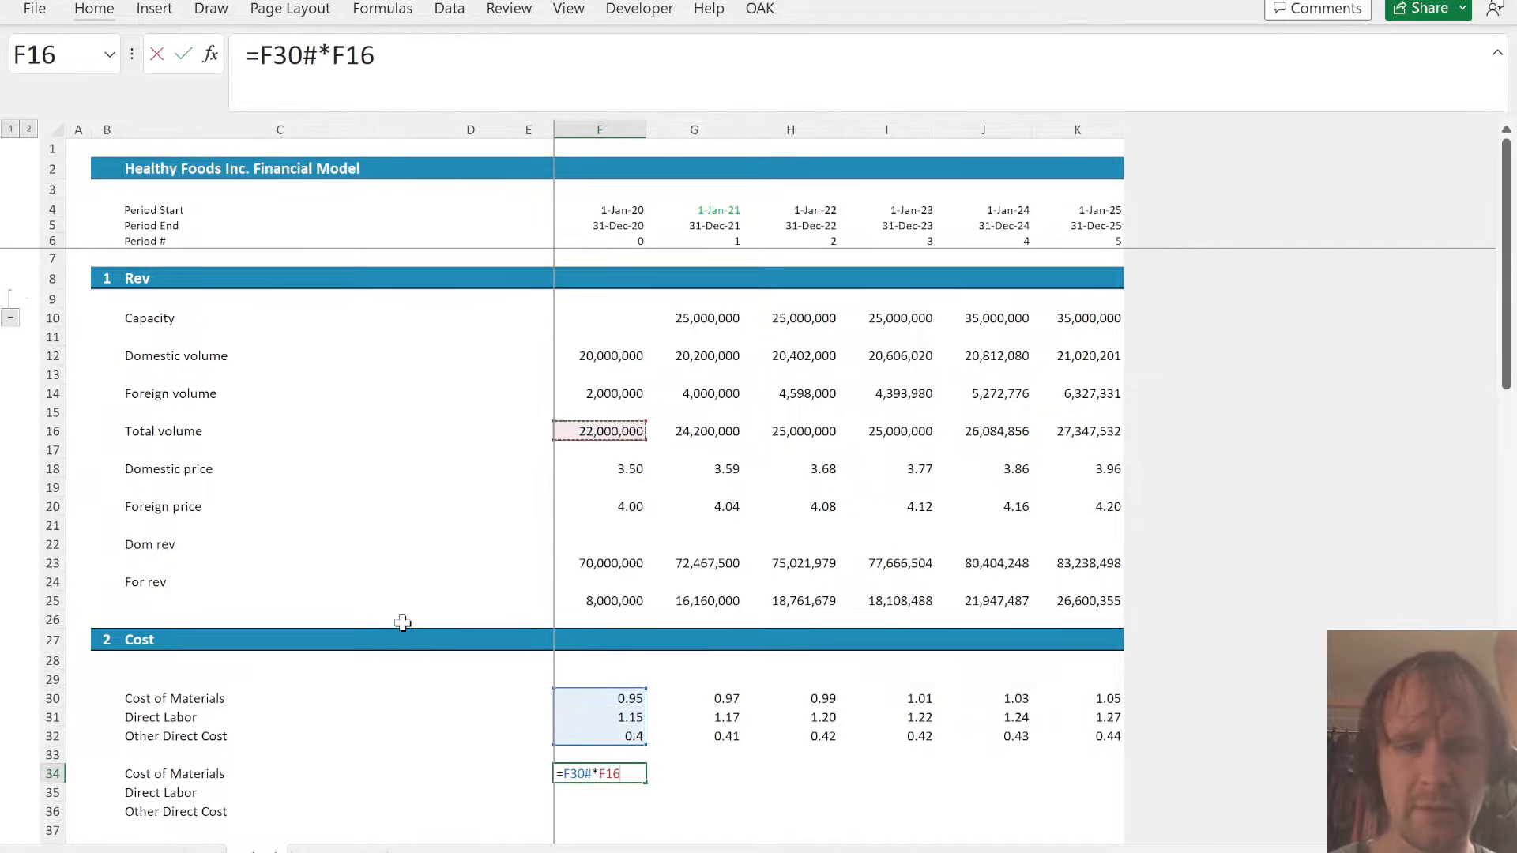
pyautogui.press('F4')
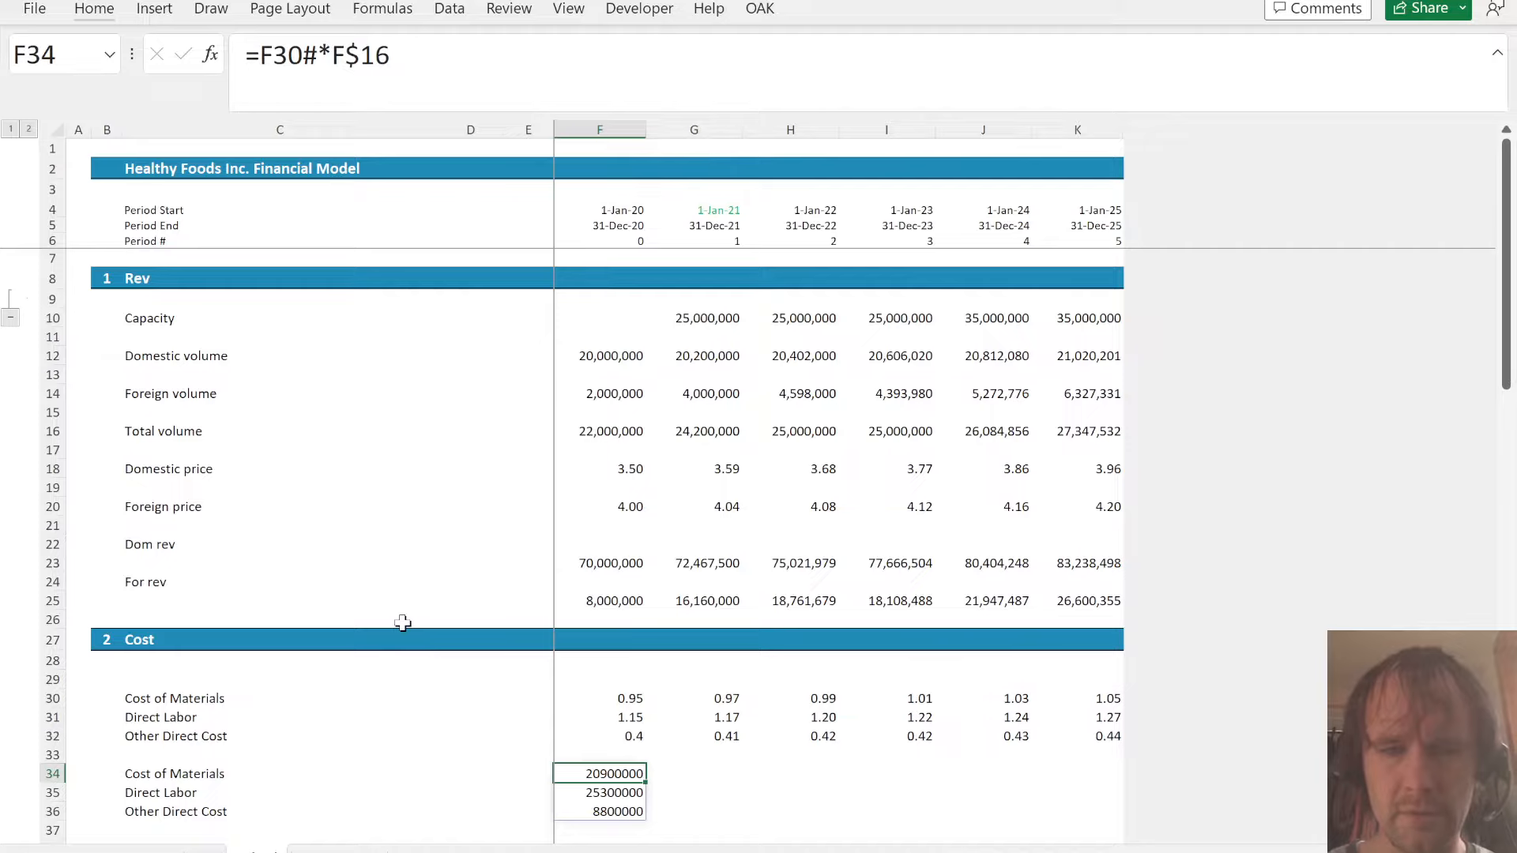
# - Copy the number format of F23 onto F34:K36 and fill the F34 cost formula across to 2025
pyautogui.hotkey('ctrl', 'Up')
pyautogui.hotkey('ctrl', 'Up')
pyautogui.hotkey('ctrl', 'Up')
pyautogui.hotkey('ctrl', 'Up')
pyautogui.hotkey('ctrl', 'c')
pyautogui.hotkey('ctrl', 'Down')
pyautogui.hotkey('ctrl', 'Down')
pyautogui.hotkey('ctrl', 'Down')
pyautogui.hotkey('ctrl', 'Down')
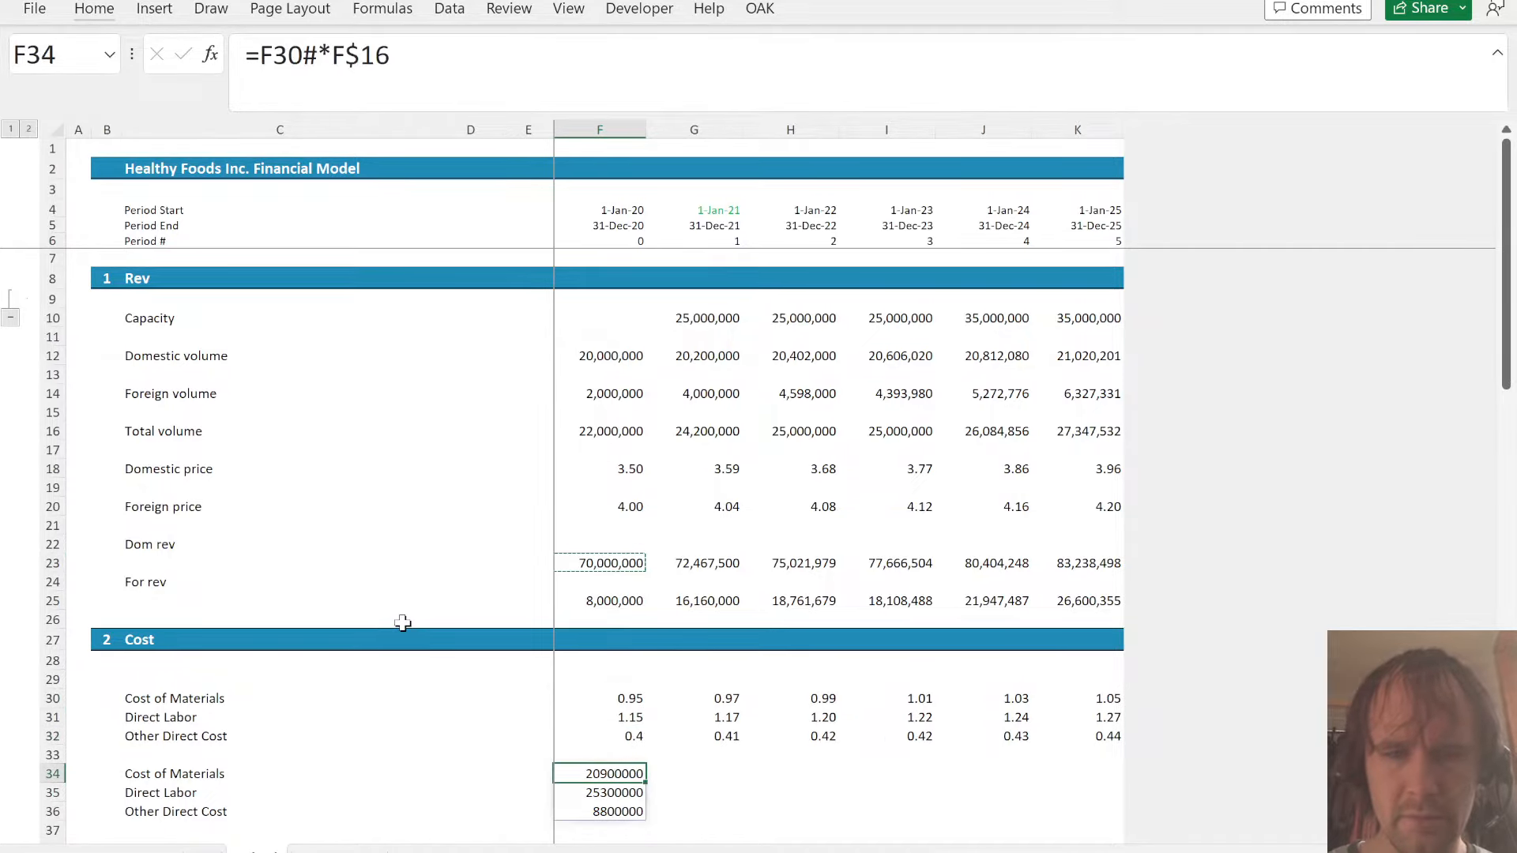
pyautogui.hotkey('shift', 'Right')
pyautogui.hotkey('shift', 'Right')
pyautogui.hotkey('shift', 'Right')
pyautogui.hotkey('shift', 'Right')
pyautogui.hotkey('shift', 'Right')
pyautogui.hotkey('shift', 'Down')
pyautogui.hotkey('shift', 'Down')
pyautogui.hotkey('ctrl', 'alt', 'v')
pyautogui.press('t')
pyautogui.press('Return')
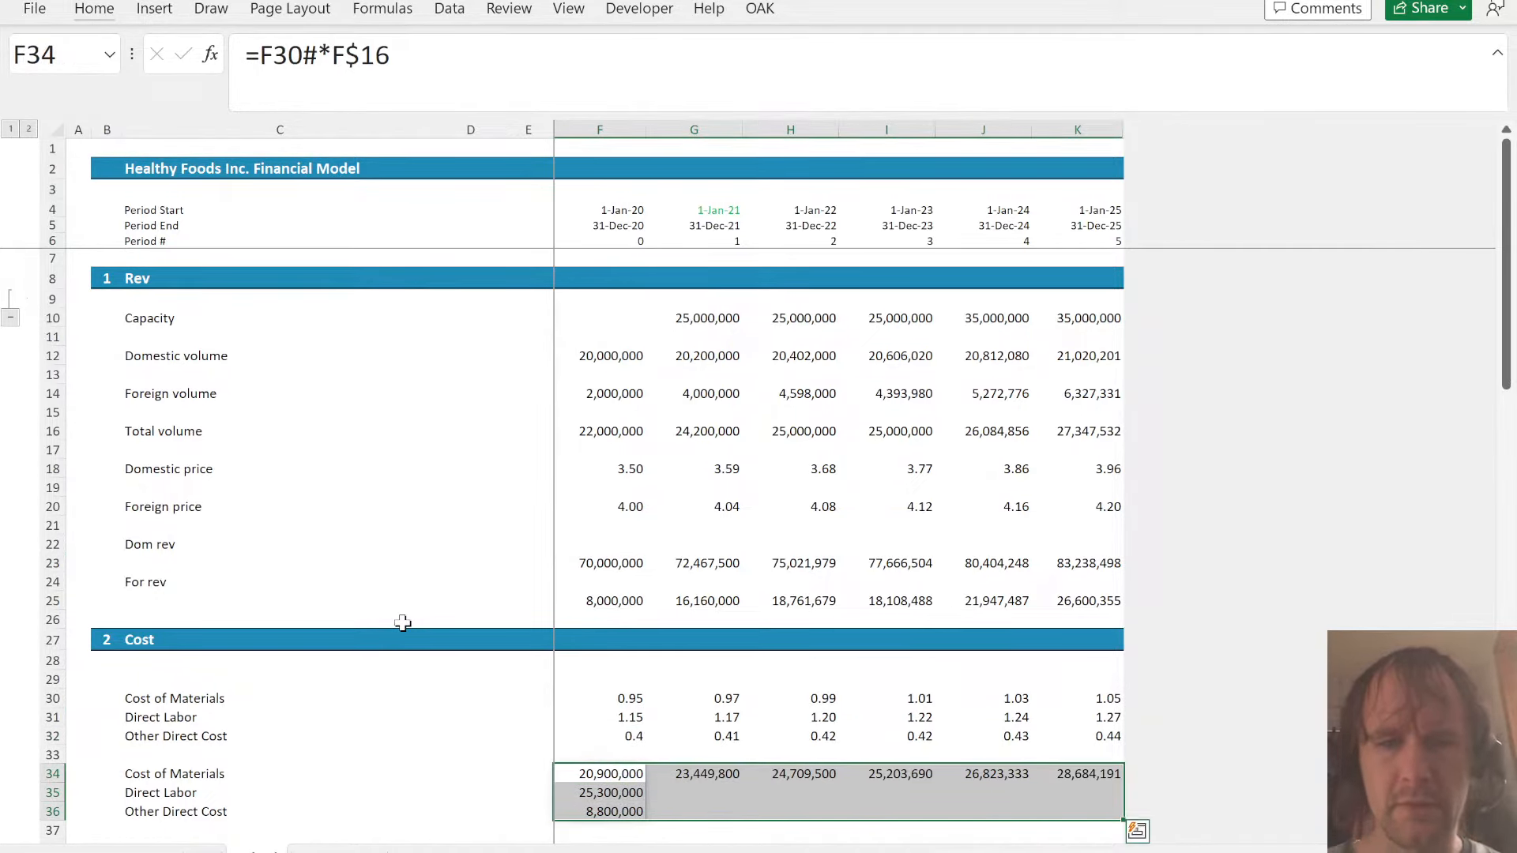
# - Examine the cell references in the filled Cost of Materials formula in G34
pyautogui.press('Right')
pyautogui.press('Down')
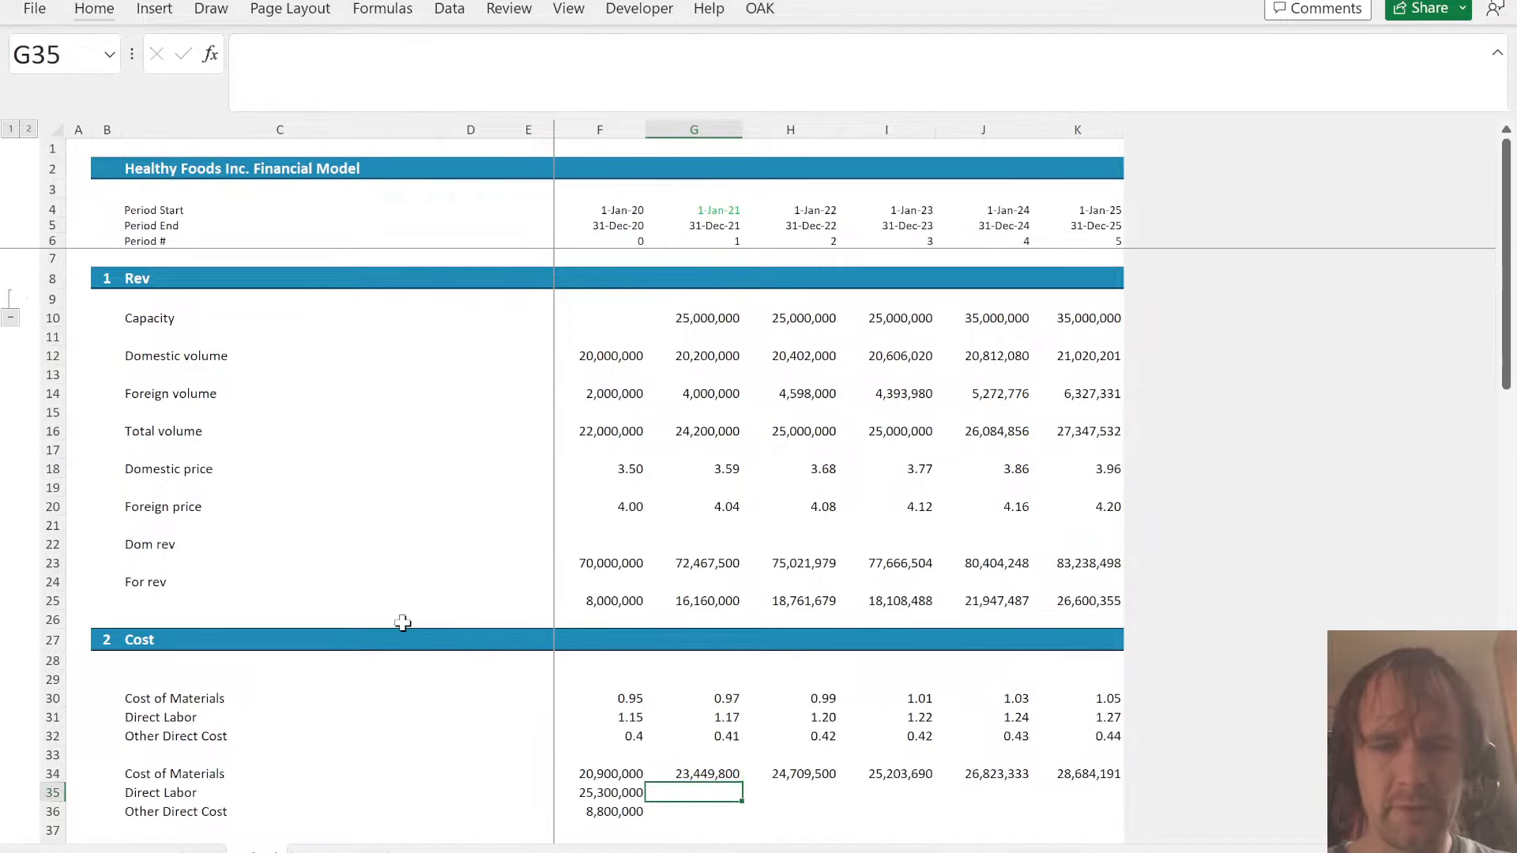
pyautogui.press('Up')
pyautogui.press('Left')
pyautogui.press('Right')
pyautogui.press('F2')
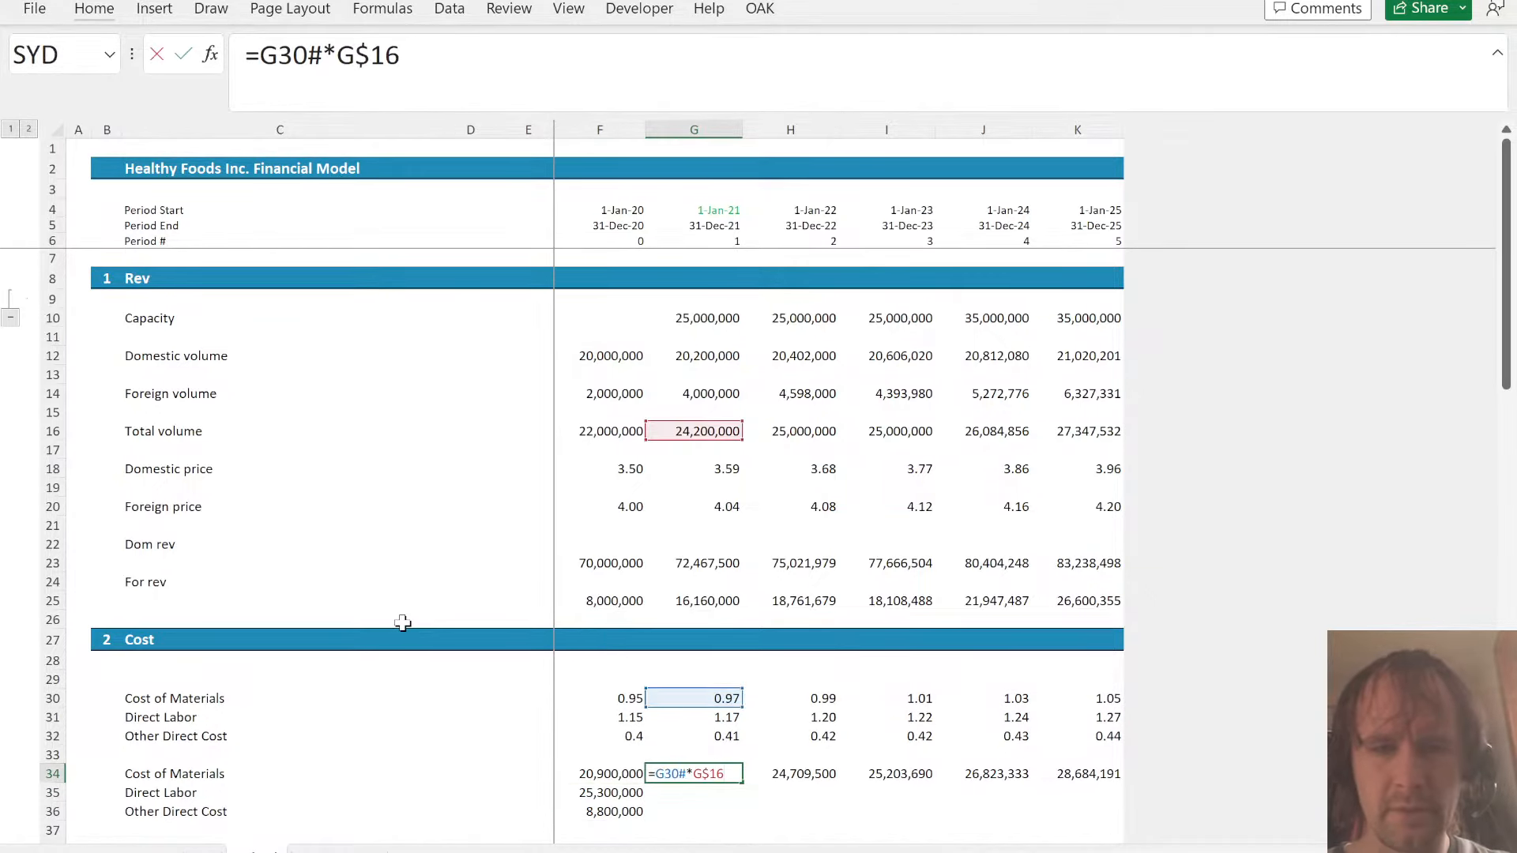
pyautogui.press('Escape')
pyautogui.press('Left')
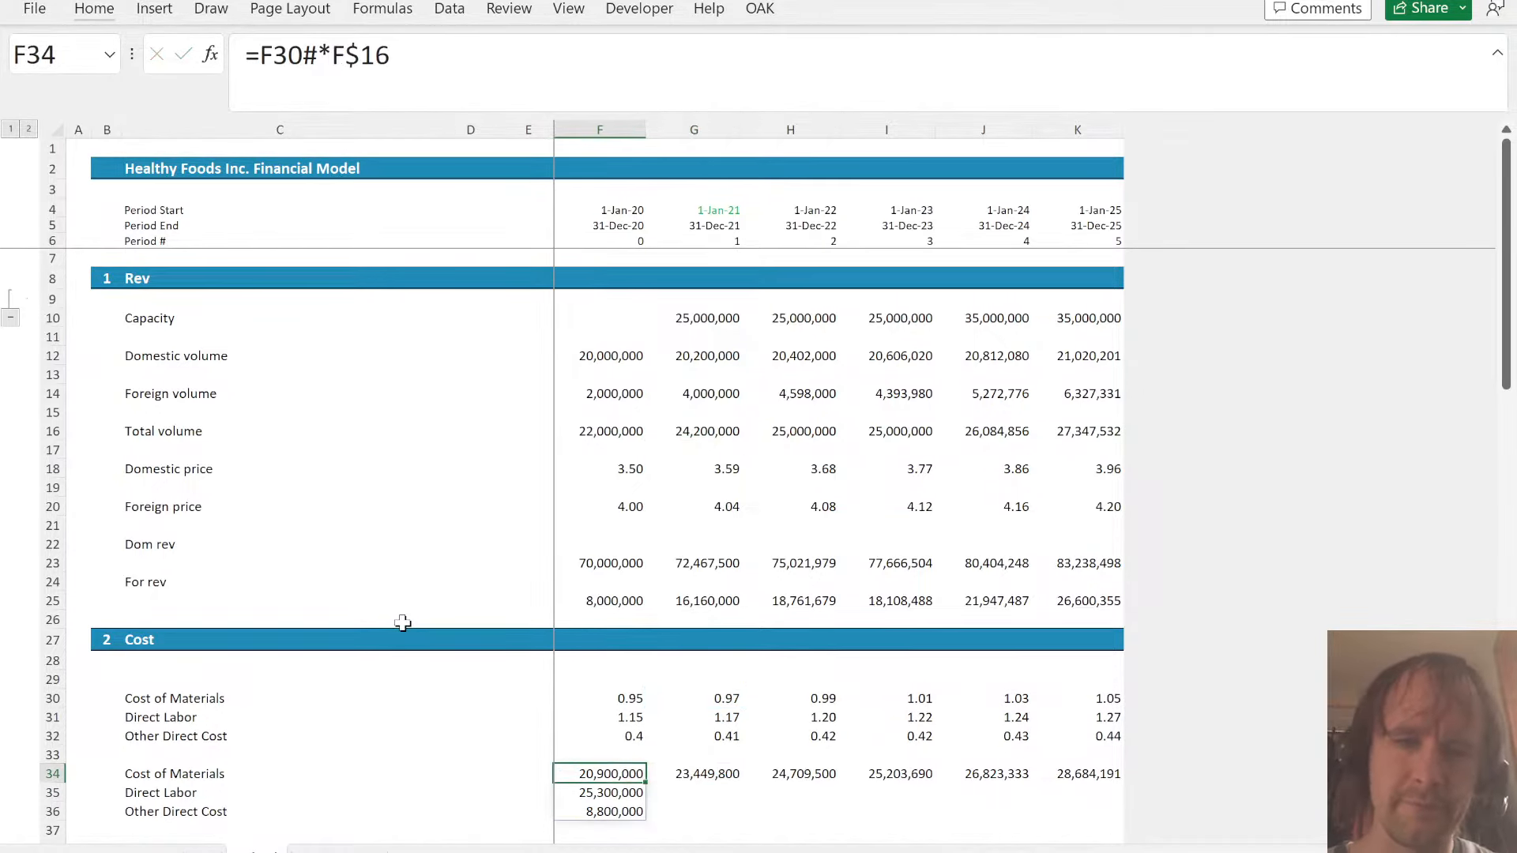
# - Change the formula in F34 to =F30:F32*F$16 and fill it across to 2025
pyautogui.click(315, 50)
pyautogui.press('BackSpace')
pyautogui.write(':F32')
pyautogui.press('Return')
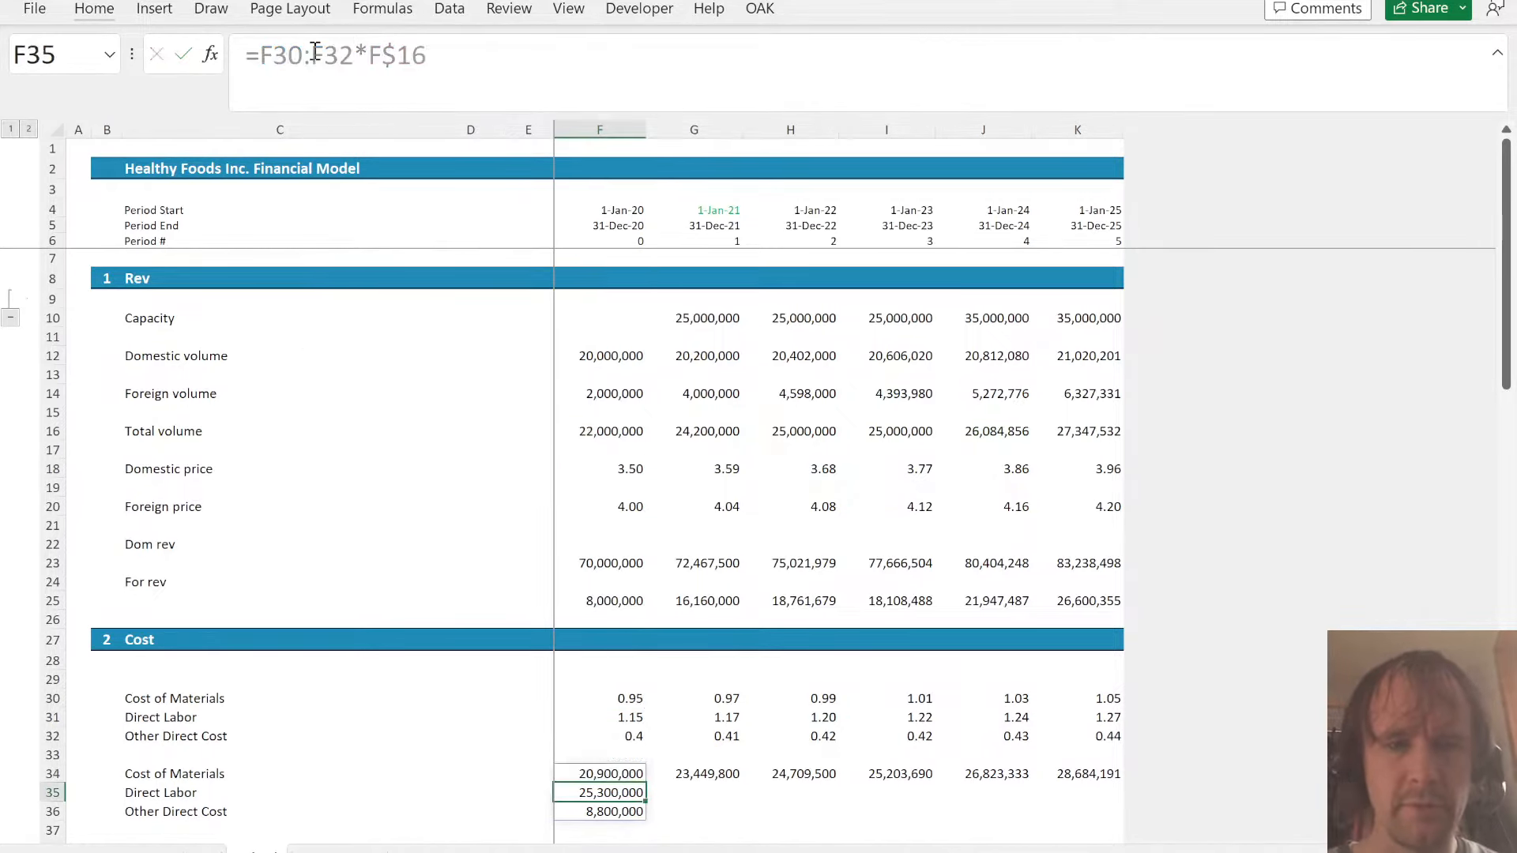
pyautogui.press('Up')
pyautogui.hotkey('ctrl', 'shift', 'Right')
pyautogui.hotkey('ctrl', 'r')
pyautogui.press('Down')
pyautogui.press('Up')
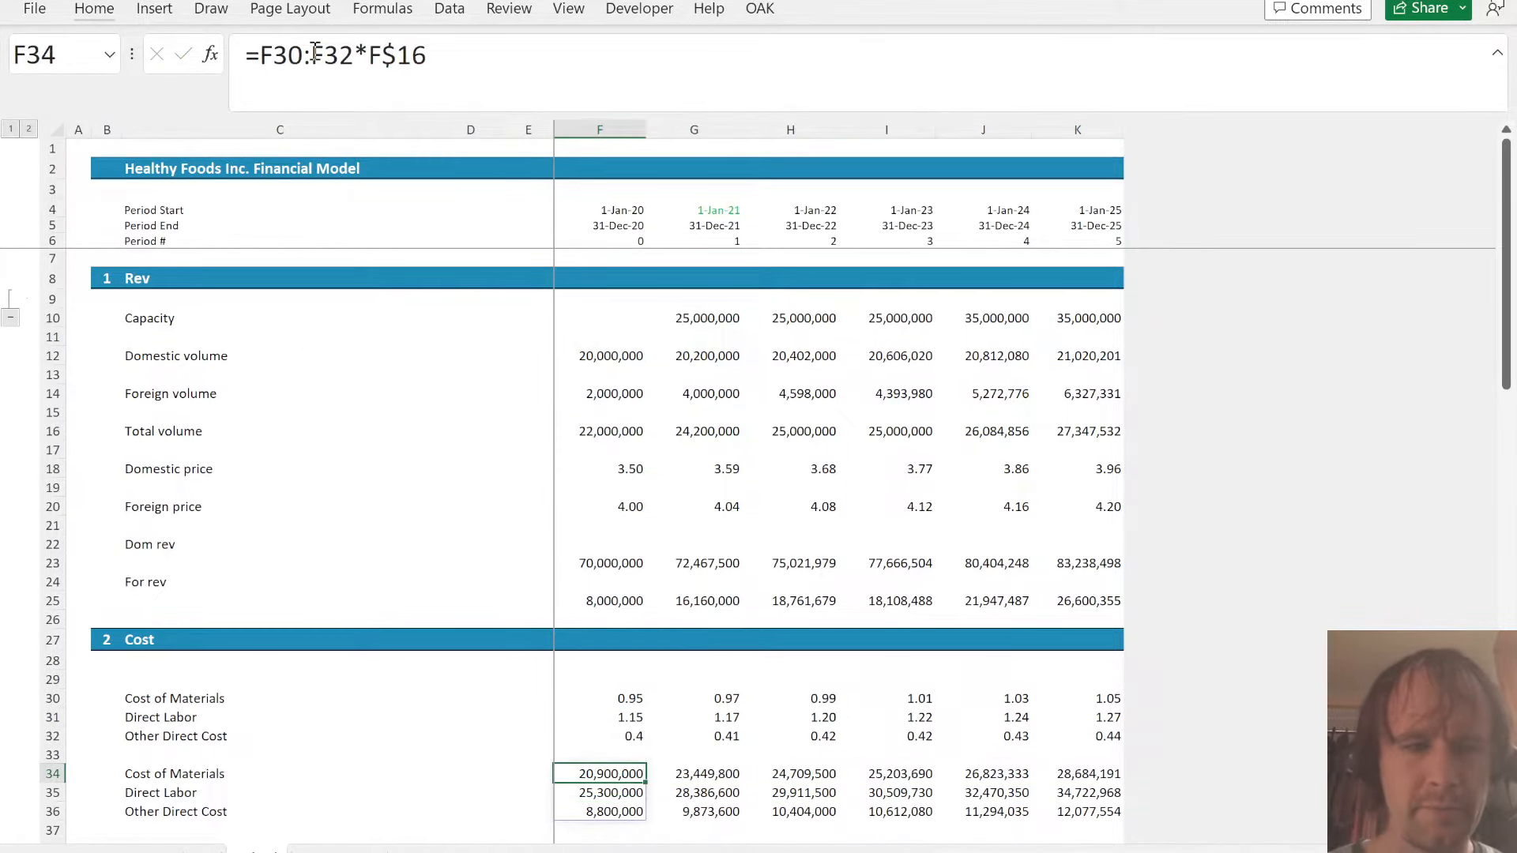
# - Link the P&L Materials, Direct Labor and Other Direct Costs from G15 to Sched!G34:K36, and review the balance check row
pyautogui.hotkey('ctrl', 'pagedown')
pyautogui.press('pageup')
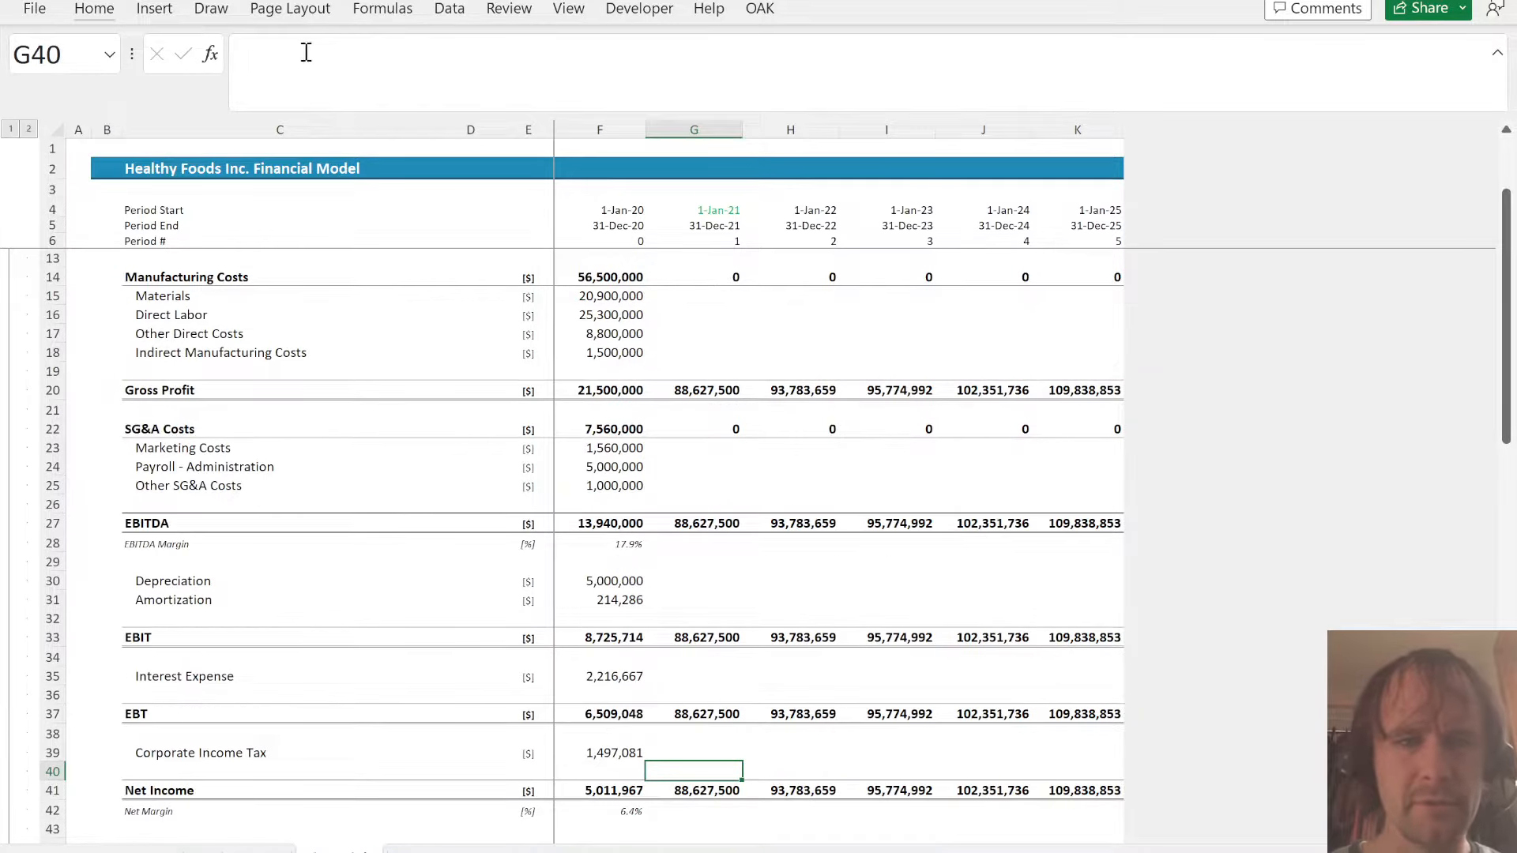
pyautogui.scroll(3, 597, 322)
pyautogui.click(695, 471)
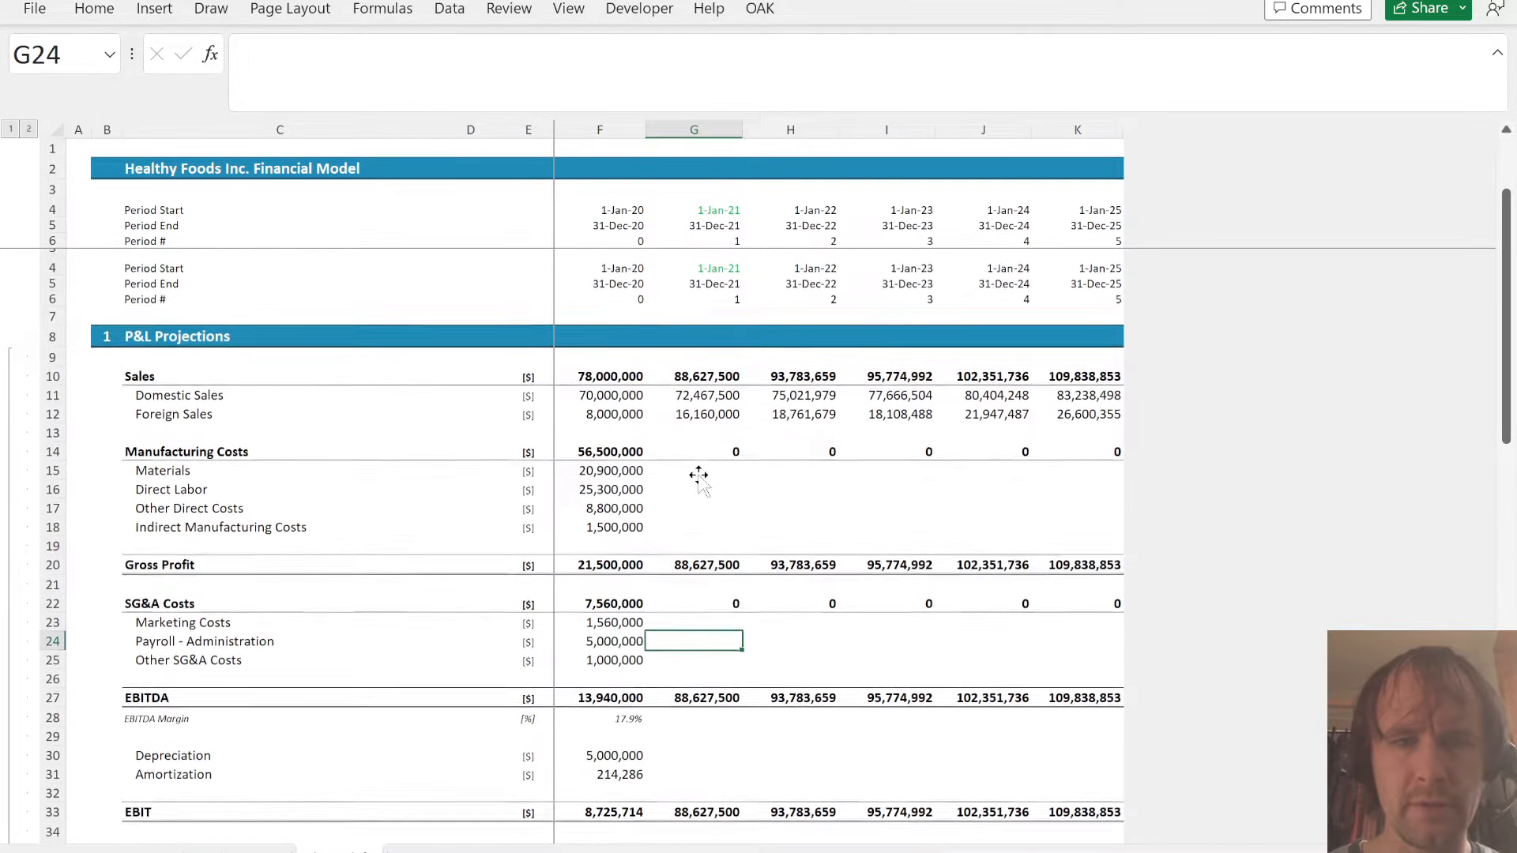
pyautogui.click(678, 409)
pyautogui.hotkey('ctrl', 'pageup')
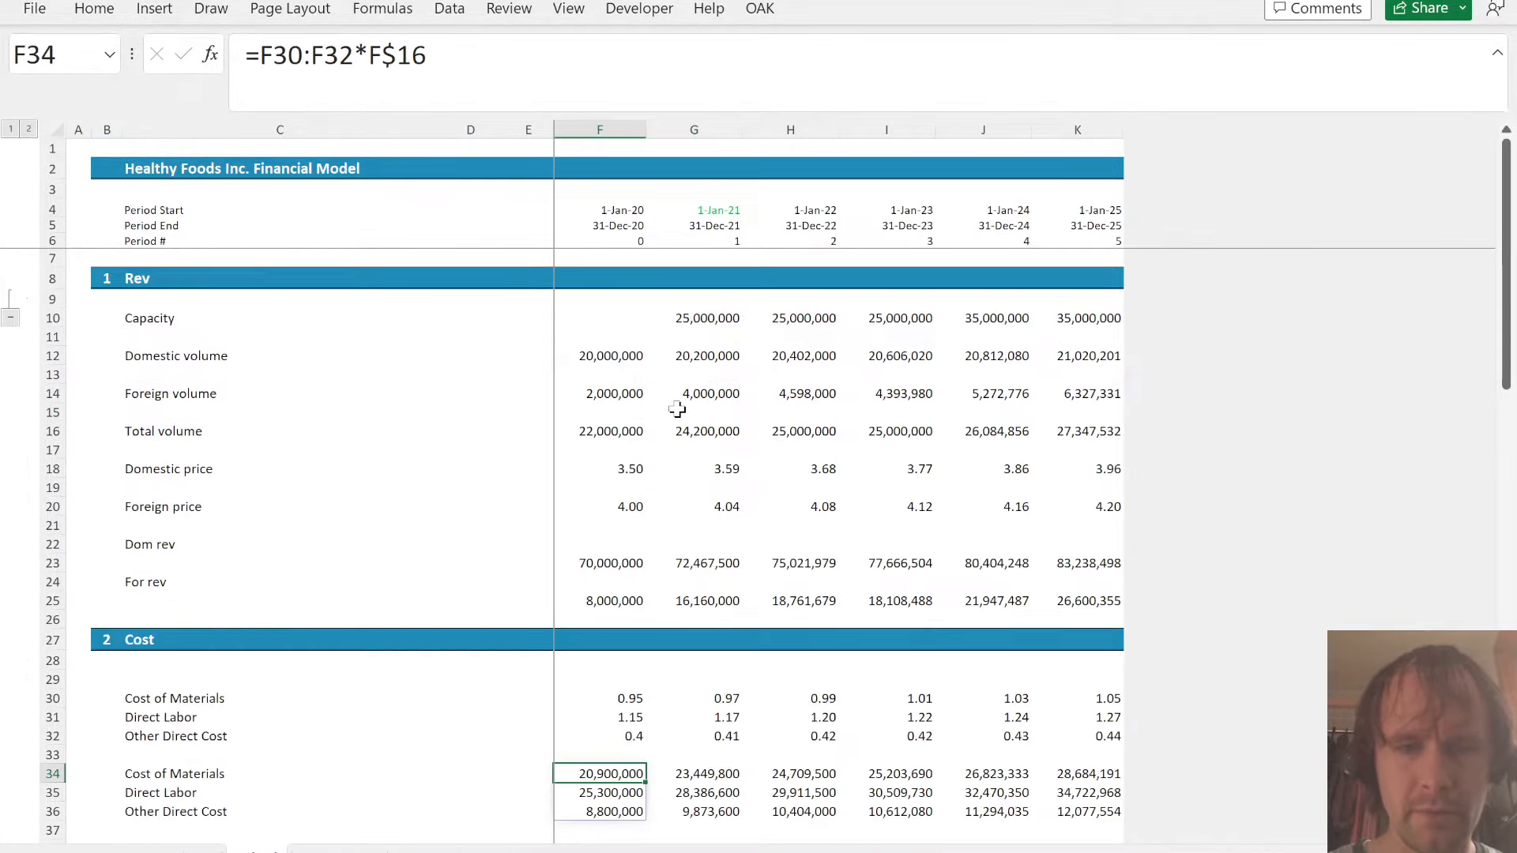
pyautogui.hotkey('ctrl', 'pagedown')
pyautogui.write('=')
pyautogui.hotkey('ctrl', 'pageup')
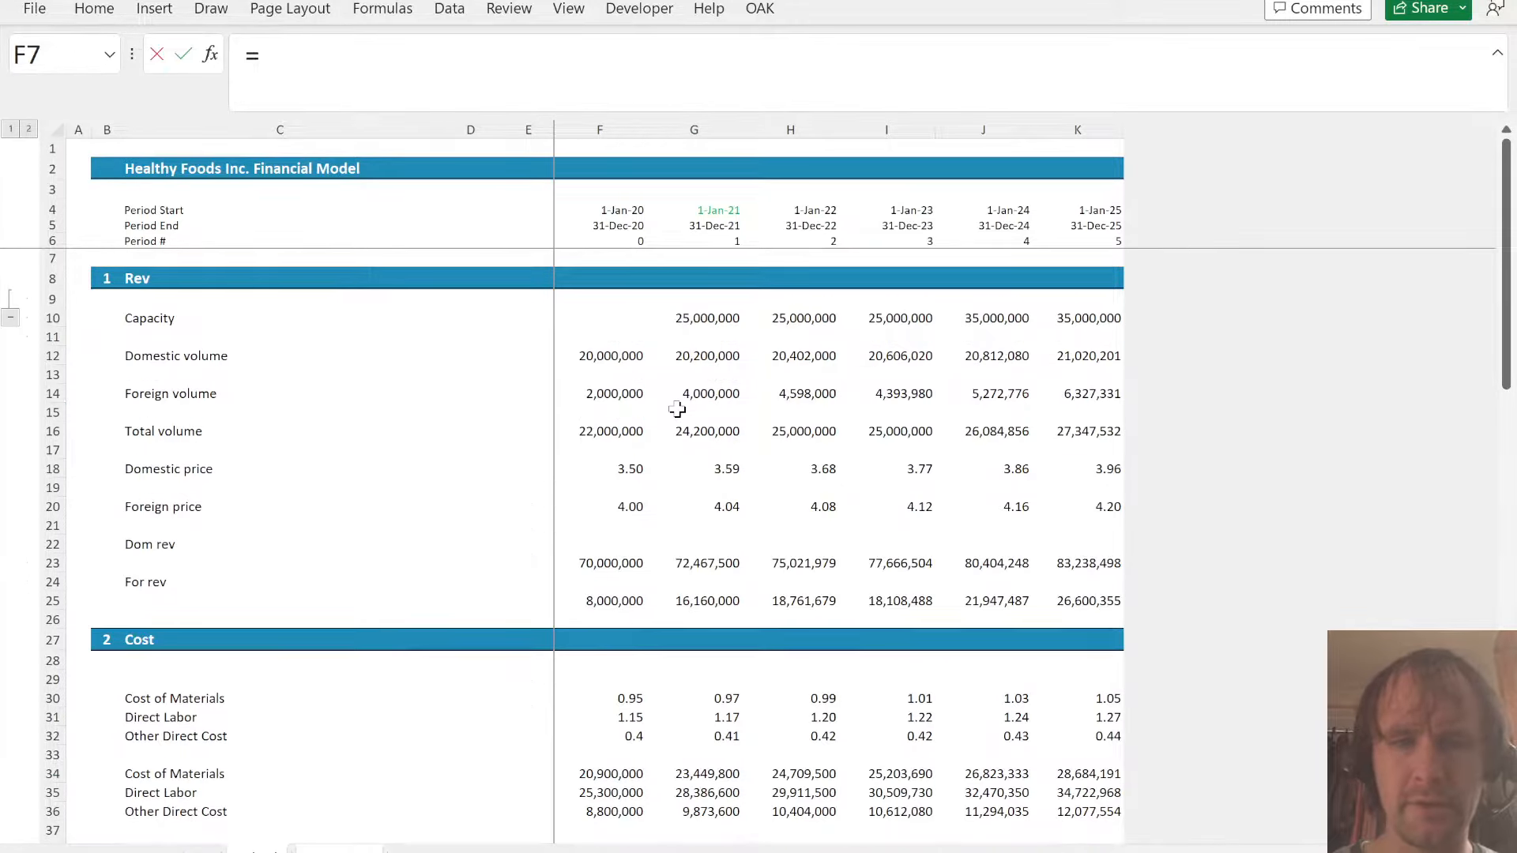
pyautogui.click(695, 768)
pyautogui.hotkey('ctrl', 'shift', 'Right')
pyautogui.hotkey('ctrl', 'shift', 'Down')
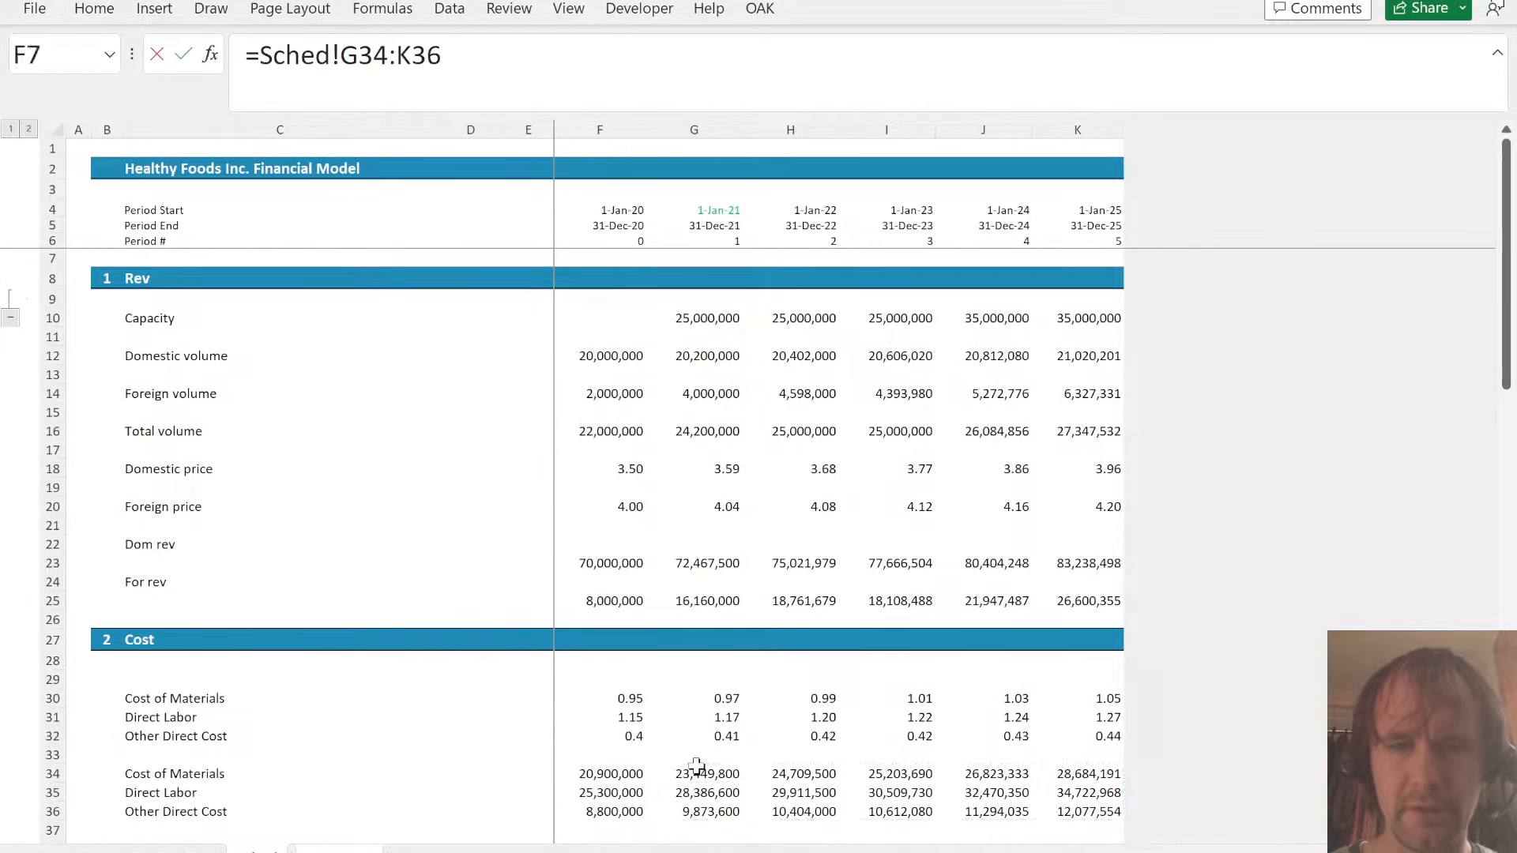
pyautogui.press('Return')
pyautogui.press('Down')
pyautogui.press('pagedown')
pyautogui.press('pagedown')
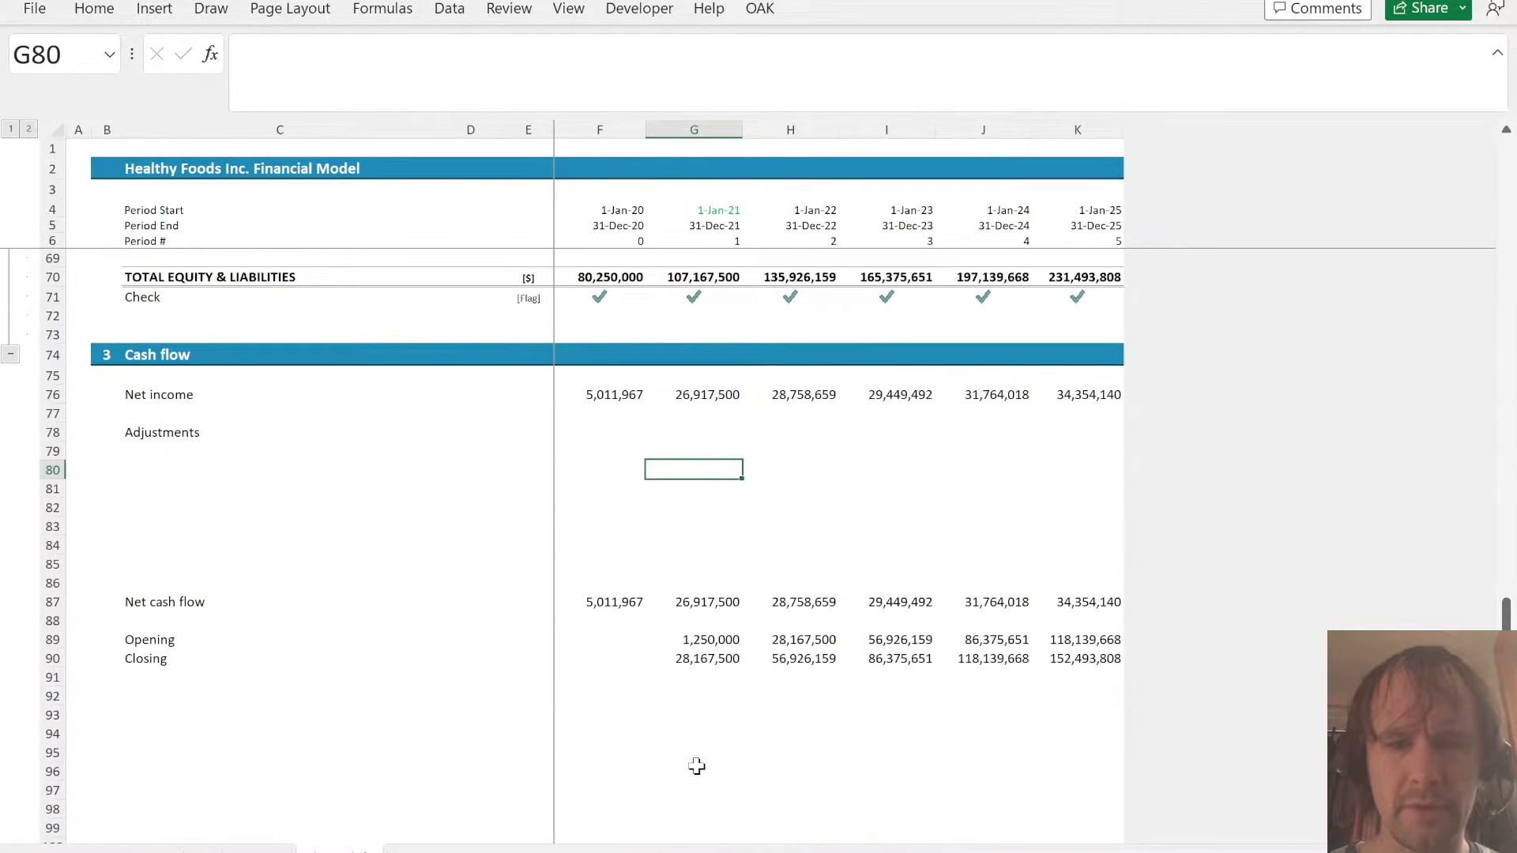
pyautogui.press('pageup')
pyautogui.press('pageup')
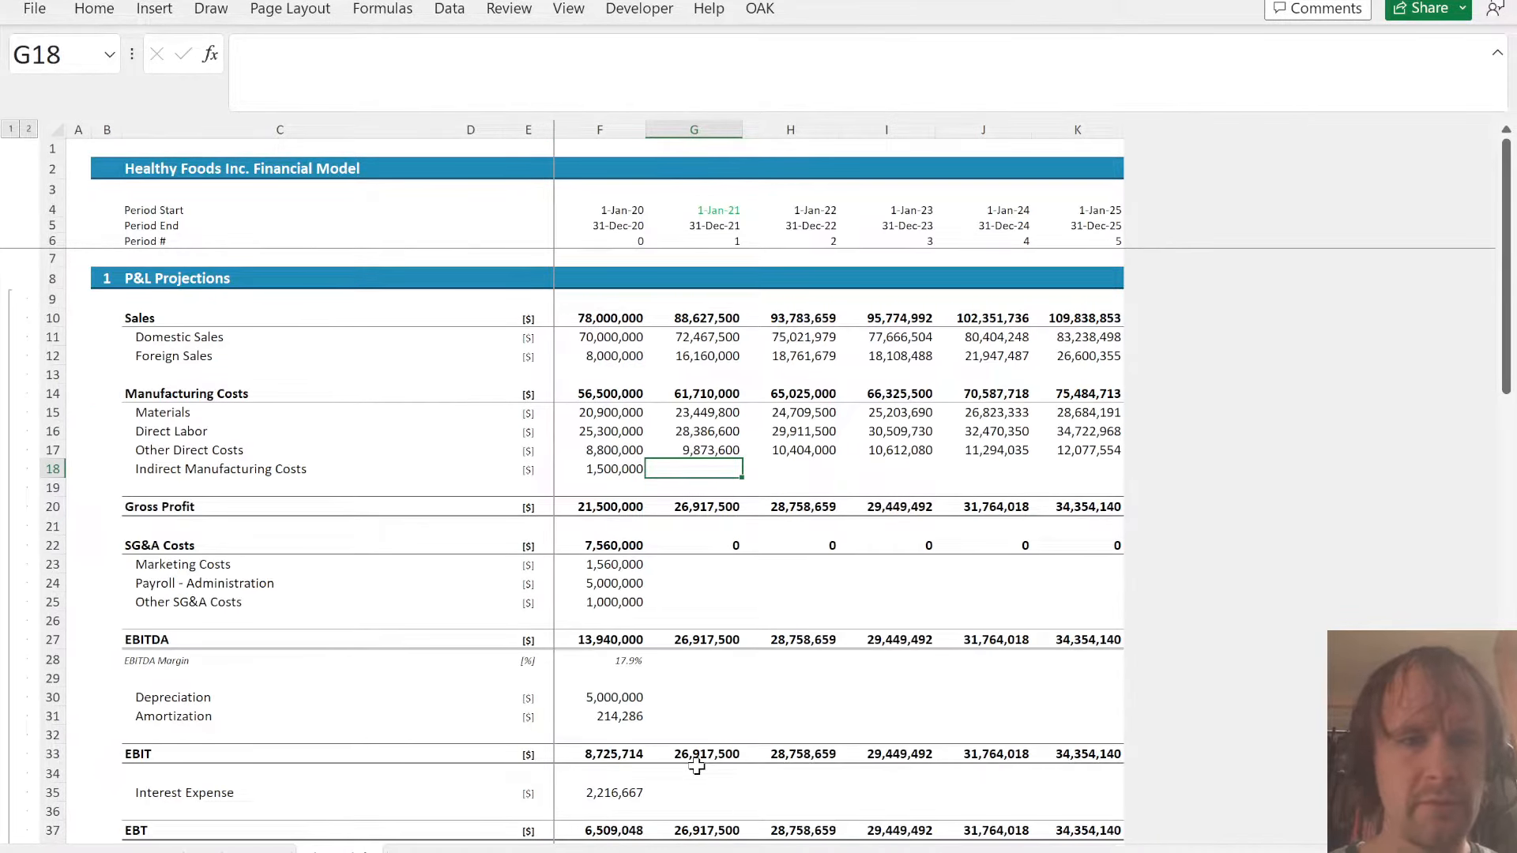
# - Label cell C38 in Sched as Ind costs
pyautogui.hotkey('ctrl', 'pageup')
pyautogui.press('Down')
pyautogui.press('Down')
pyautogui.press('Down')
pyautogui.press('Left')
pyautogui.press('Left')
pyautogui.press('Left')
pyautogui.press('Down')
pyautogui.press('Down')
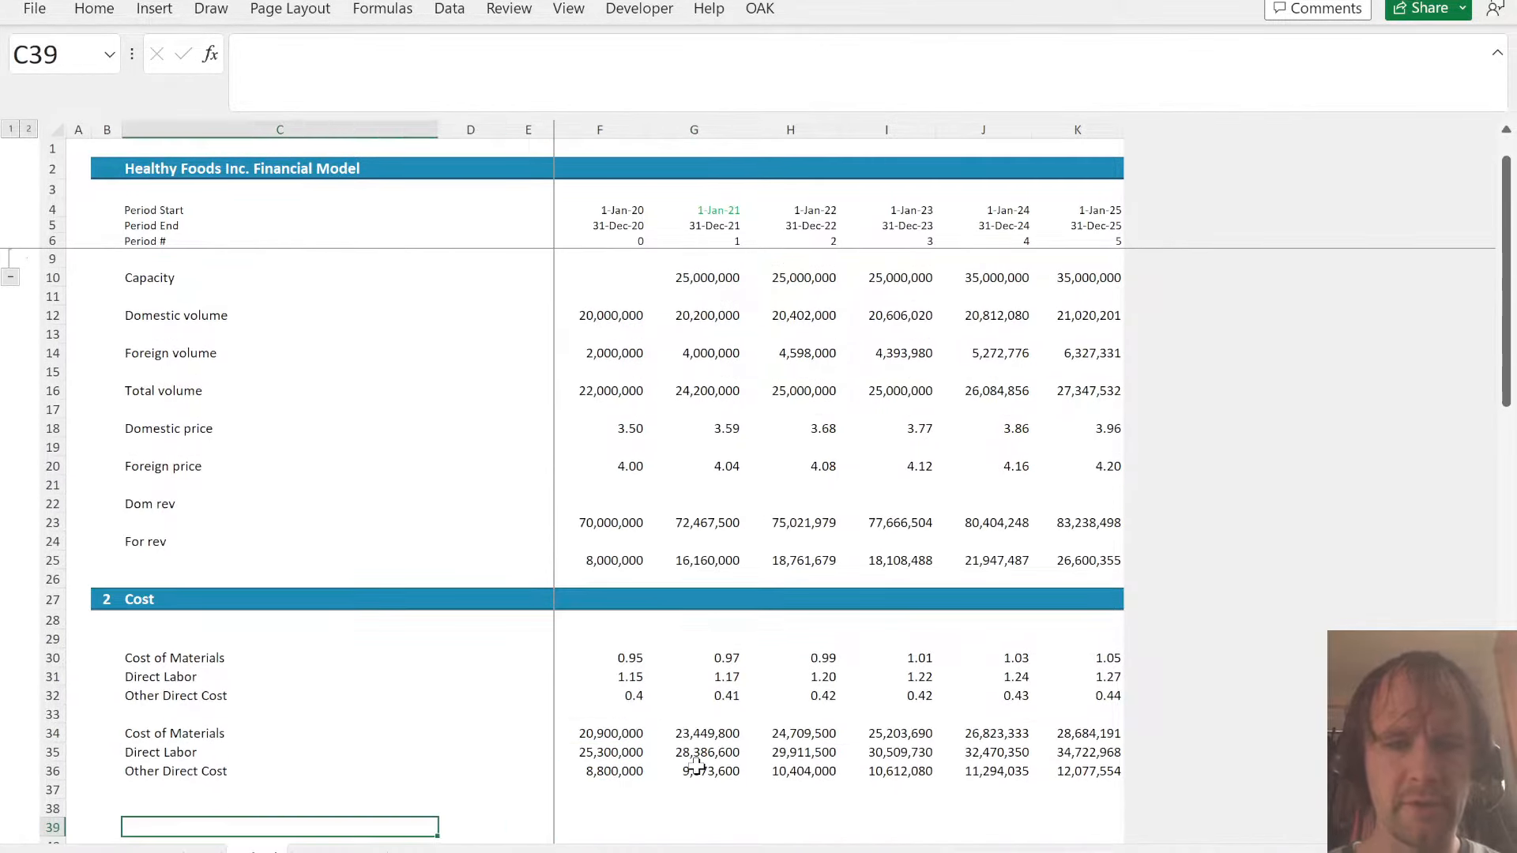
pyautogui.press('Up')
pyautogui.press('Left')
pyautogui.press('Right')
pyautogui.write('Ind cost')
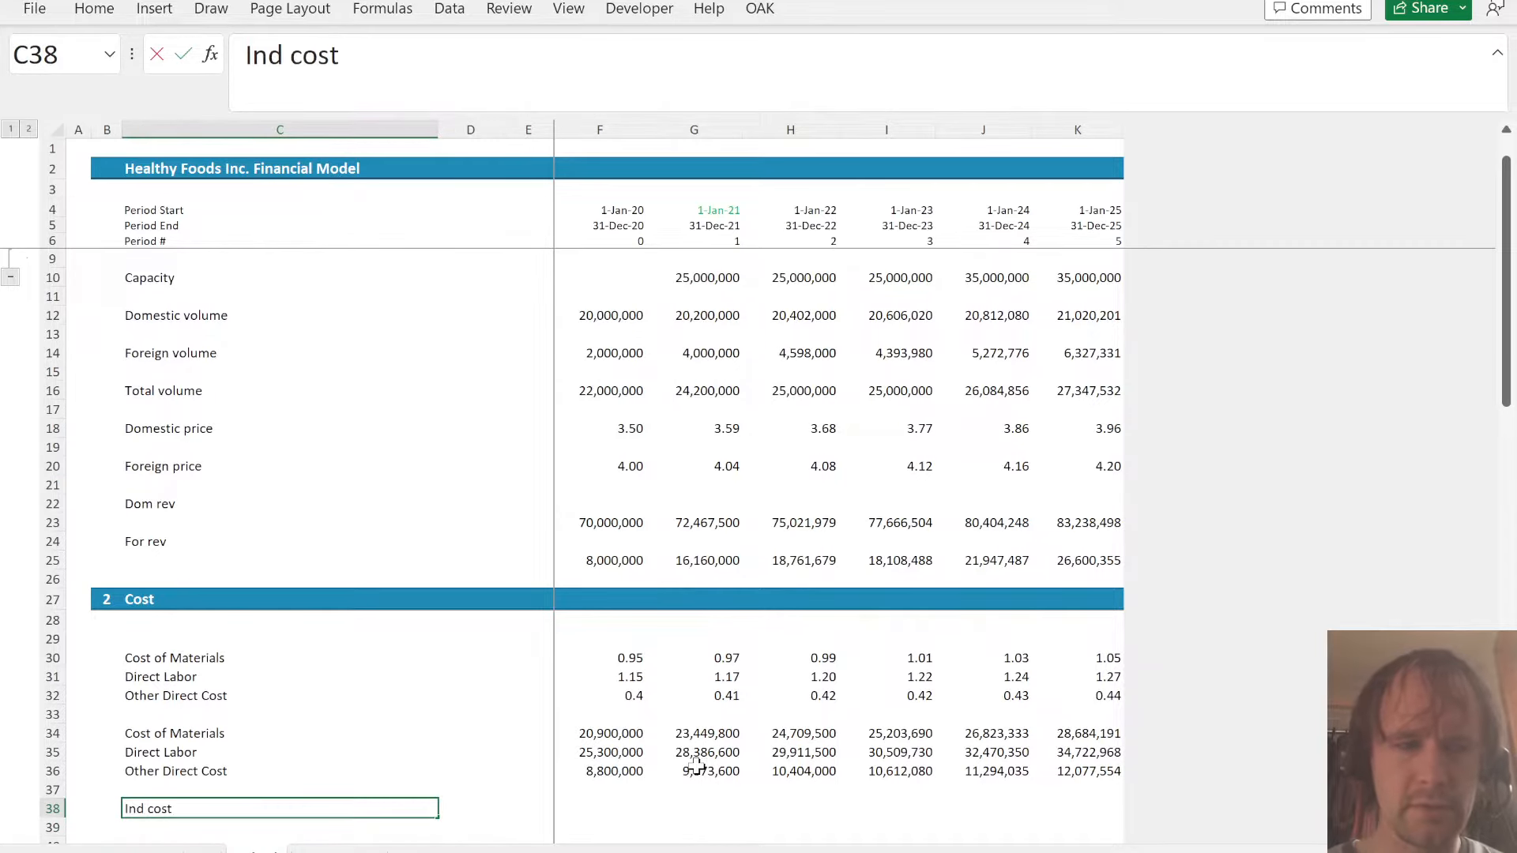
# - Link the 2020 Ind costs in F38 to the Indirect Cost cell H12 of the assumptions sheet
pyautogui.press('Right')
pyautogui.press('Right')
pyautogui.press('Right')
pyautogui.write('=')
pyautogui.hotkey('ctrl', 'pageup')
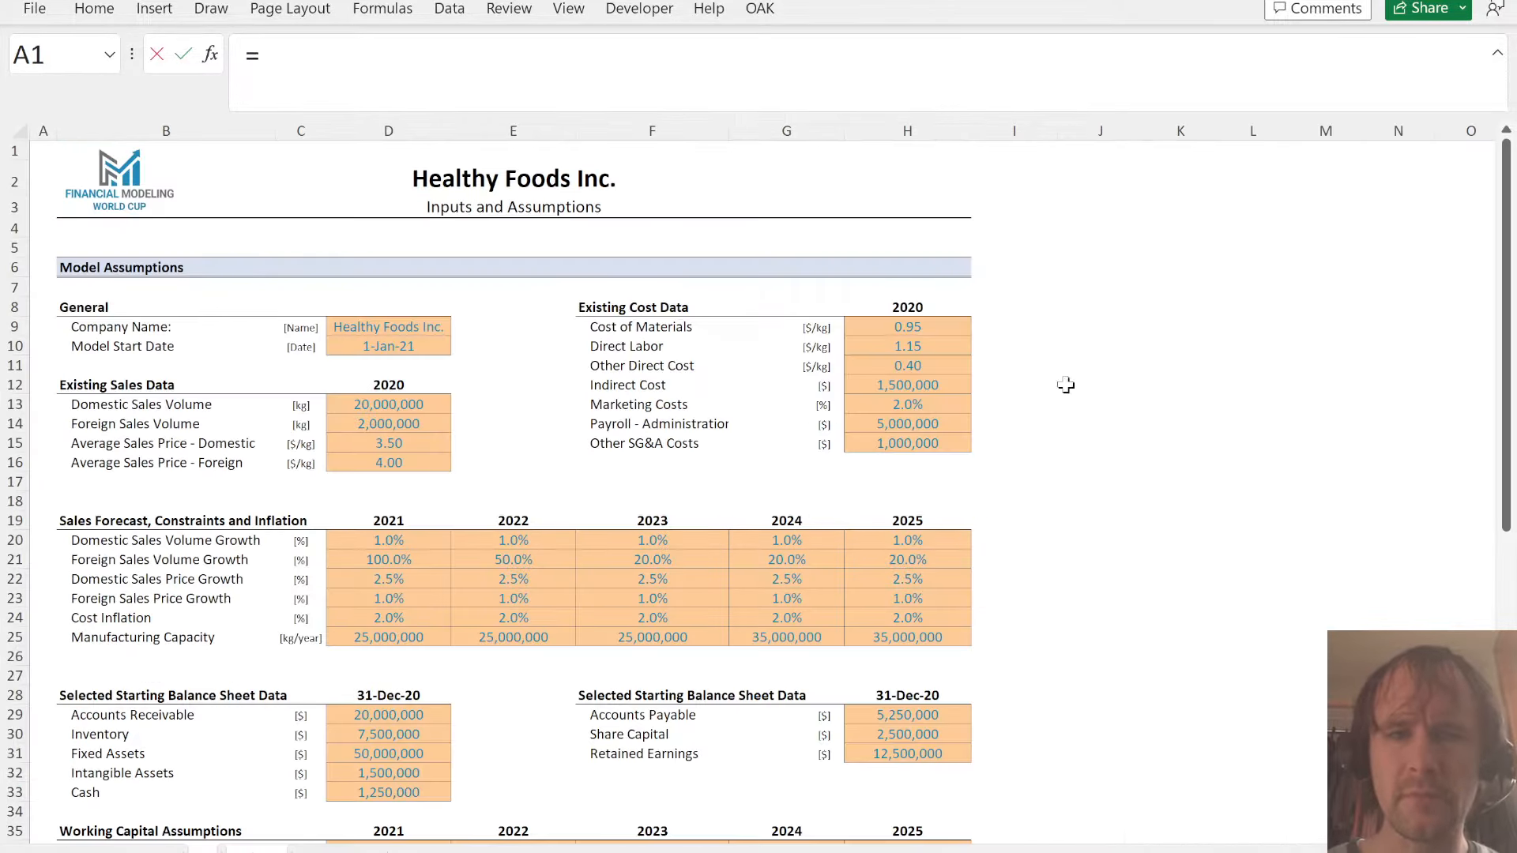
pyautogui.click(932, 387)
pyautogui.press('Tab')
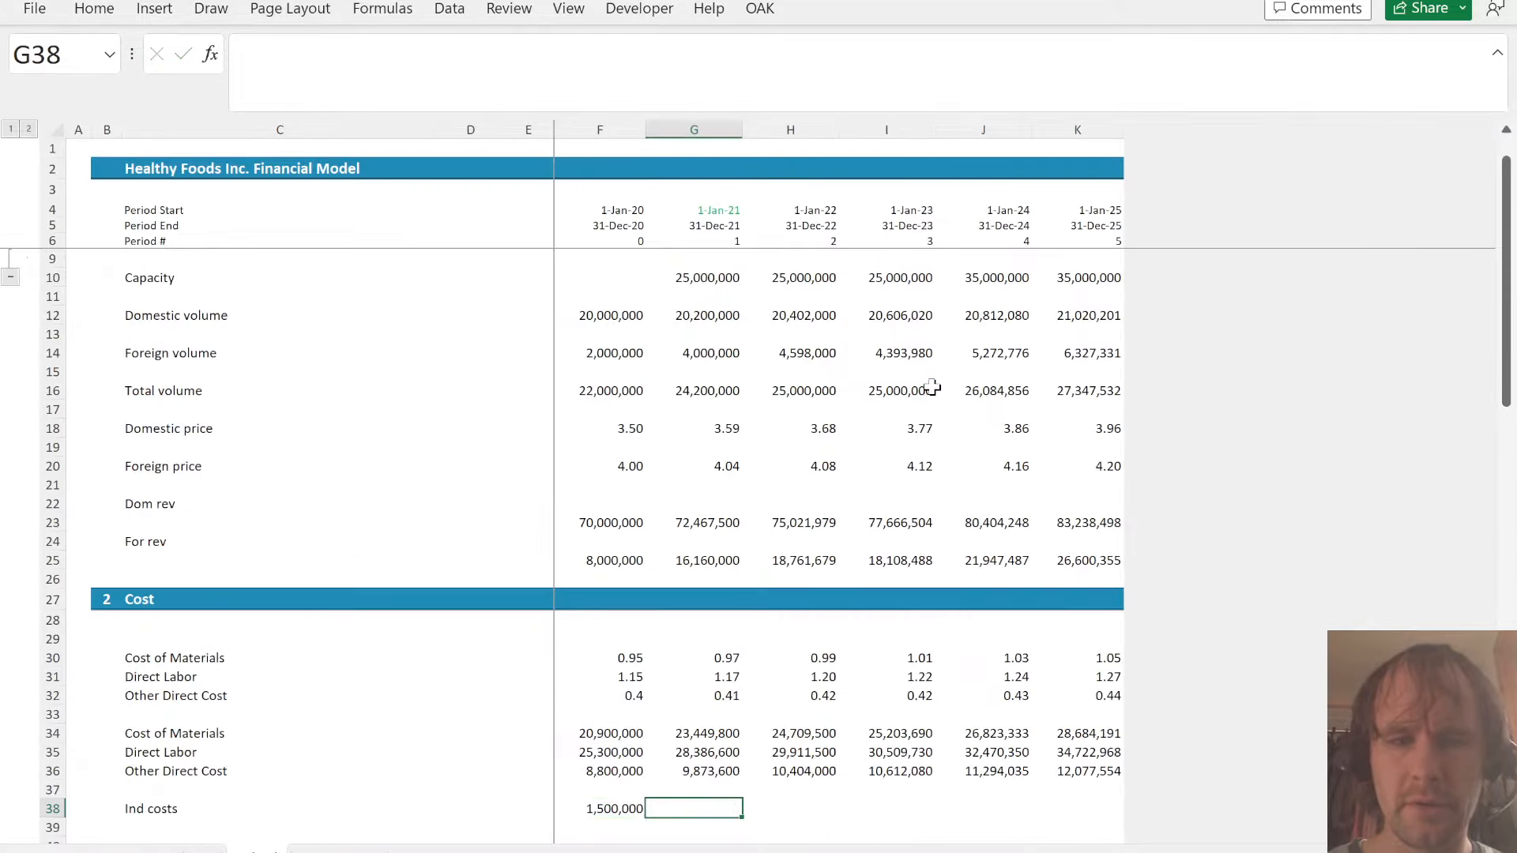
# - Enter =F38*(1+A!D24) in G38 and fill the inflated indirect costs across to 2025
pyautogui.write('=')
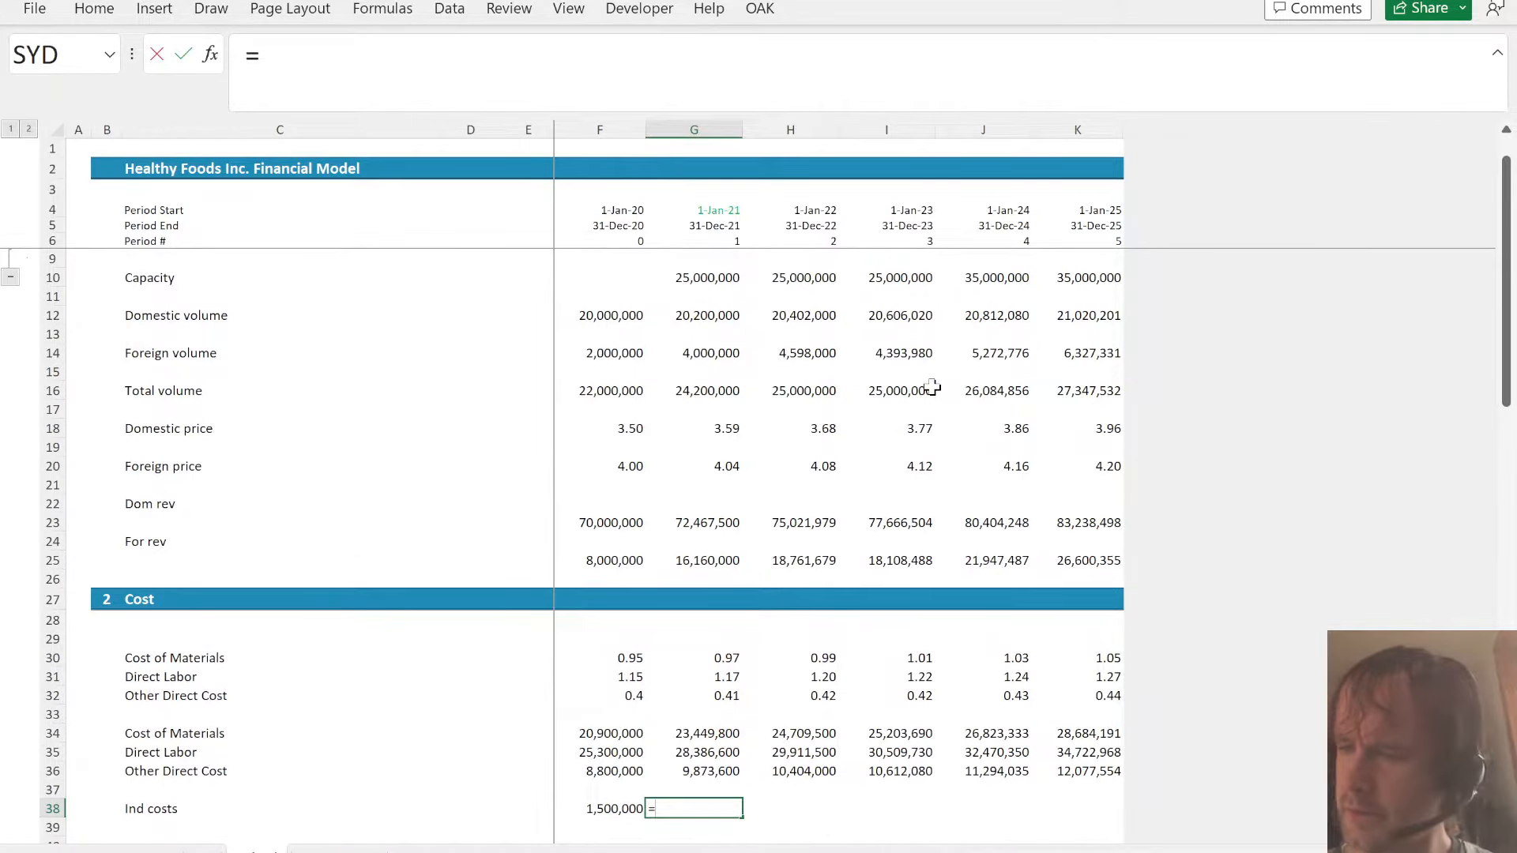
pyautogui.press('Left')
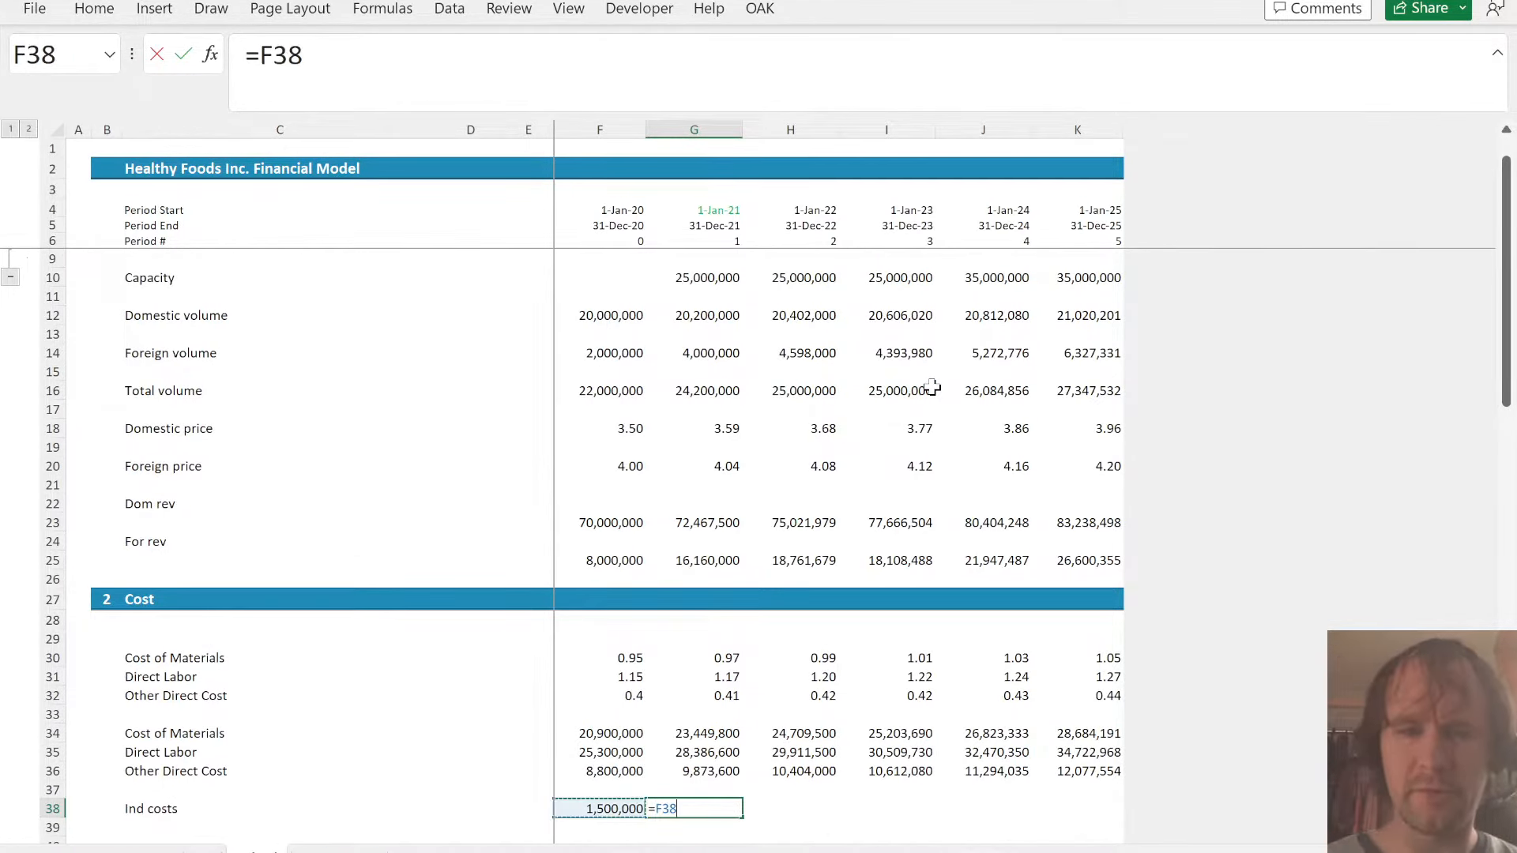
pyautogui.write('*')
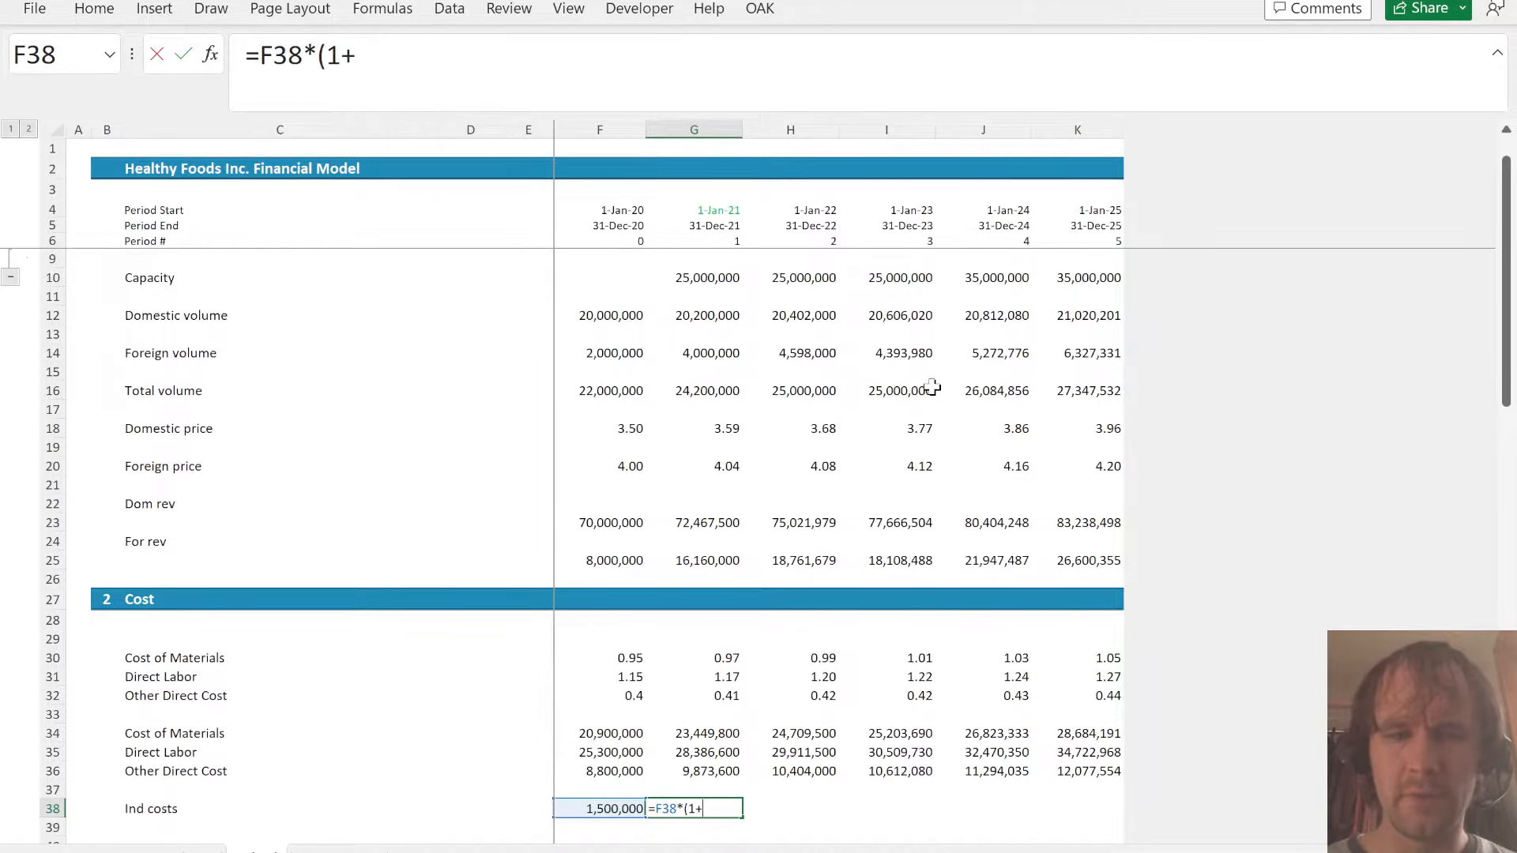
pyautogui.write('(1+')
pyautogui.hotkey('ctrl', 'pageup')
pyautogui.click(397, 622)
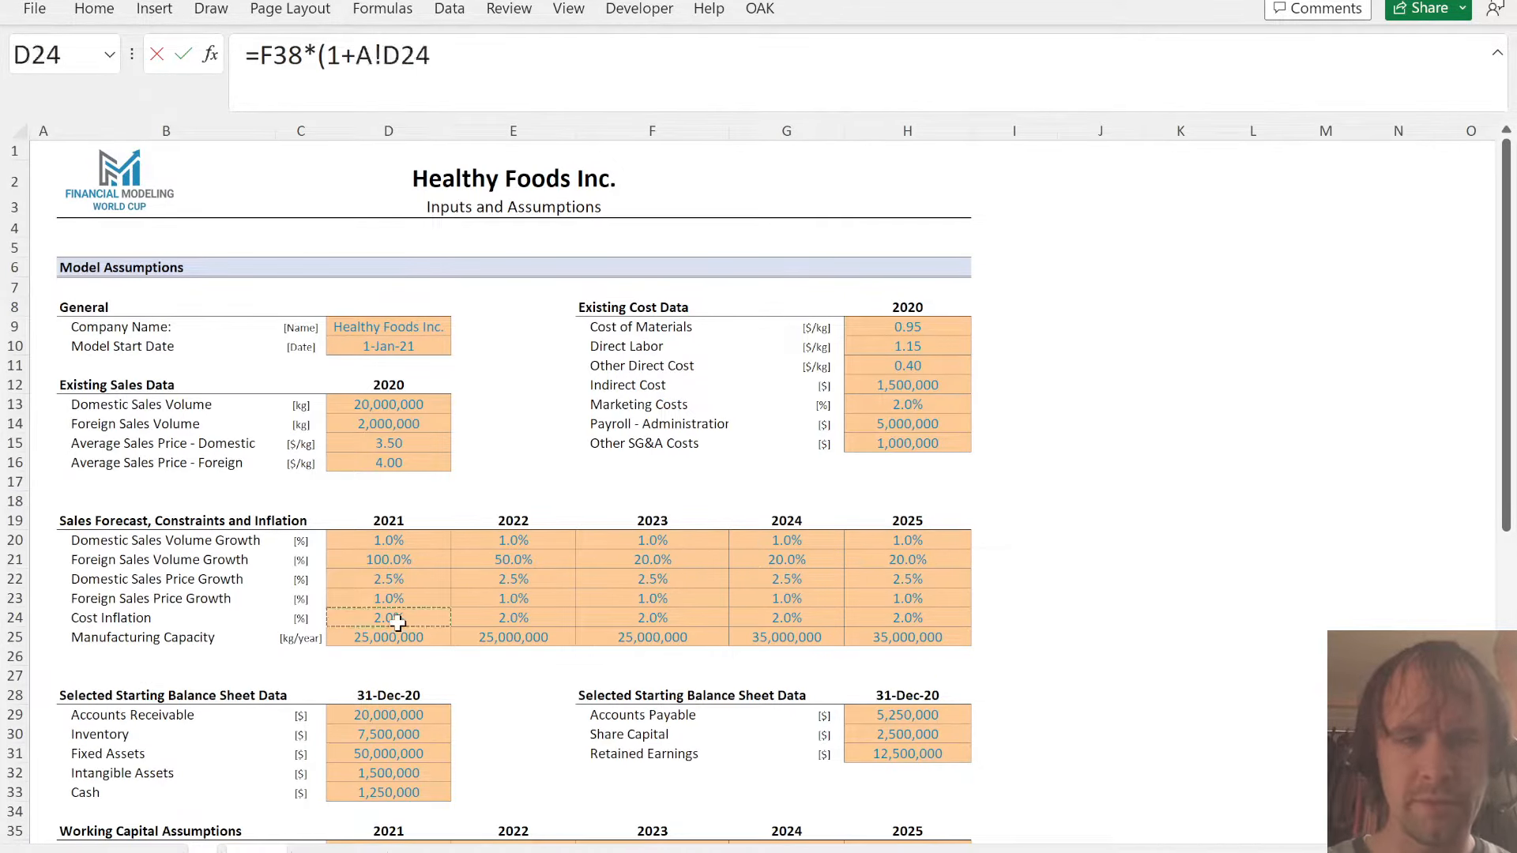
pyautogui.write(')')
pyautogui.hotkey('ctrl', 'Return')
pyautogui.hotkey('ctrl', 'shift', 'Right')
pyautogui.hotkey('ctrl', 'r')
# - Copy the number format of G36 onto the indirect costs in G38:K38 and return to the P&L projections
pyautogui.press('Up')
pyautogui.press('Up')
pyautogui.hotkey('ctrl', 'c')
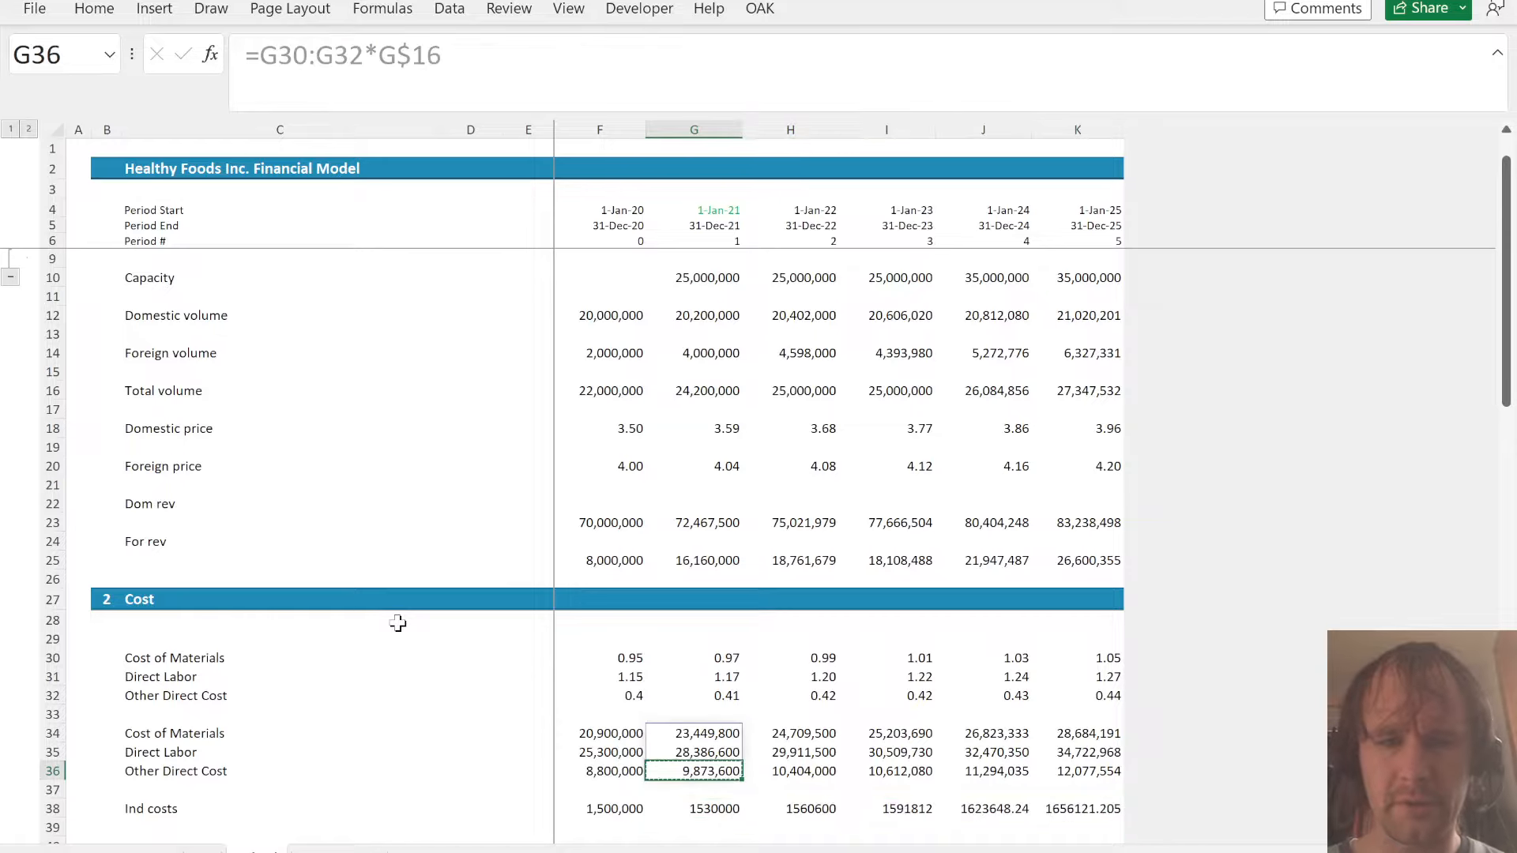
pyautogui.press('Down')
pyautogui.press('Down')
pyautogui.hotkey('ctrl', 'shift', 'Right')
pyautogui.hotkey('ctrl', 'alt', 'v')
pyautogui.press('Return')
pyautogui.hotkey('ctrl', 'pagedown')
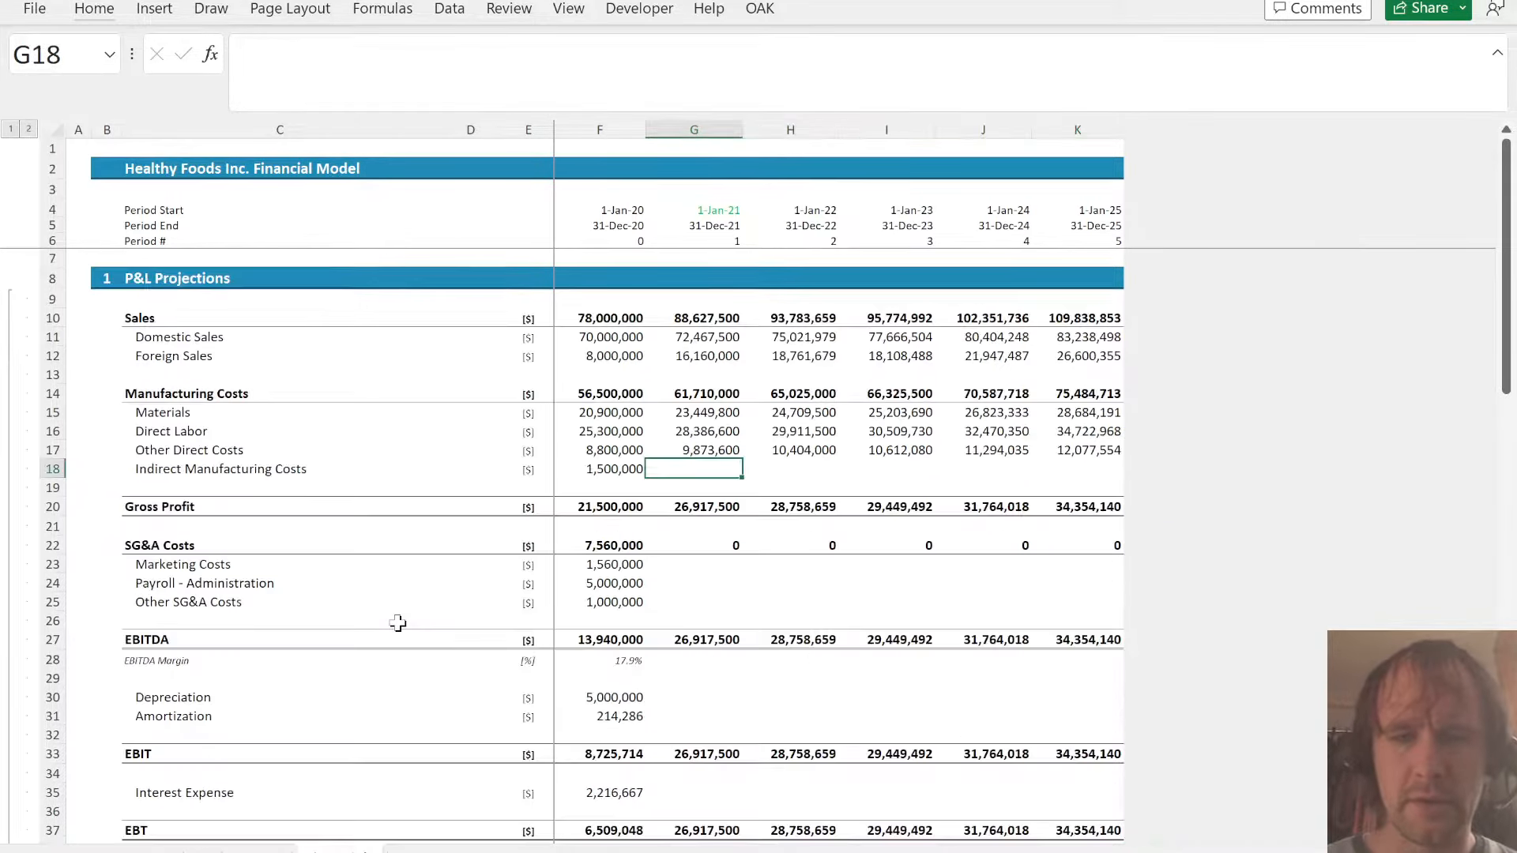
# - Link the 2021–2025 Indirect Manufacturing Costs in G18:K18 of the P&L to Sched G38:K38
pyautogui.write('=')
pyautogui.hotkey('ctrl', 'pageup')
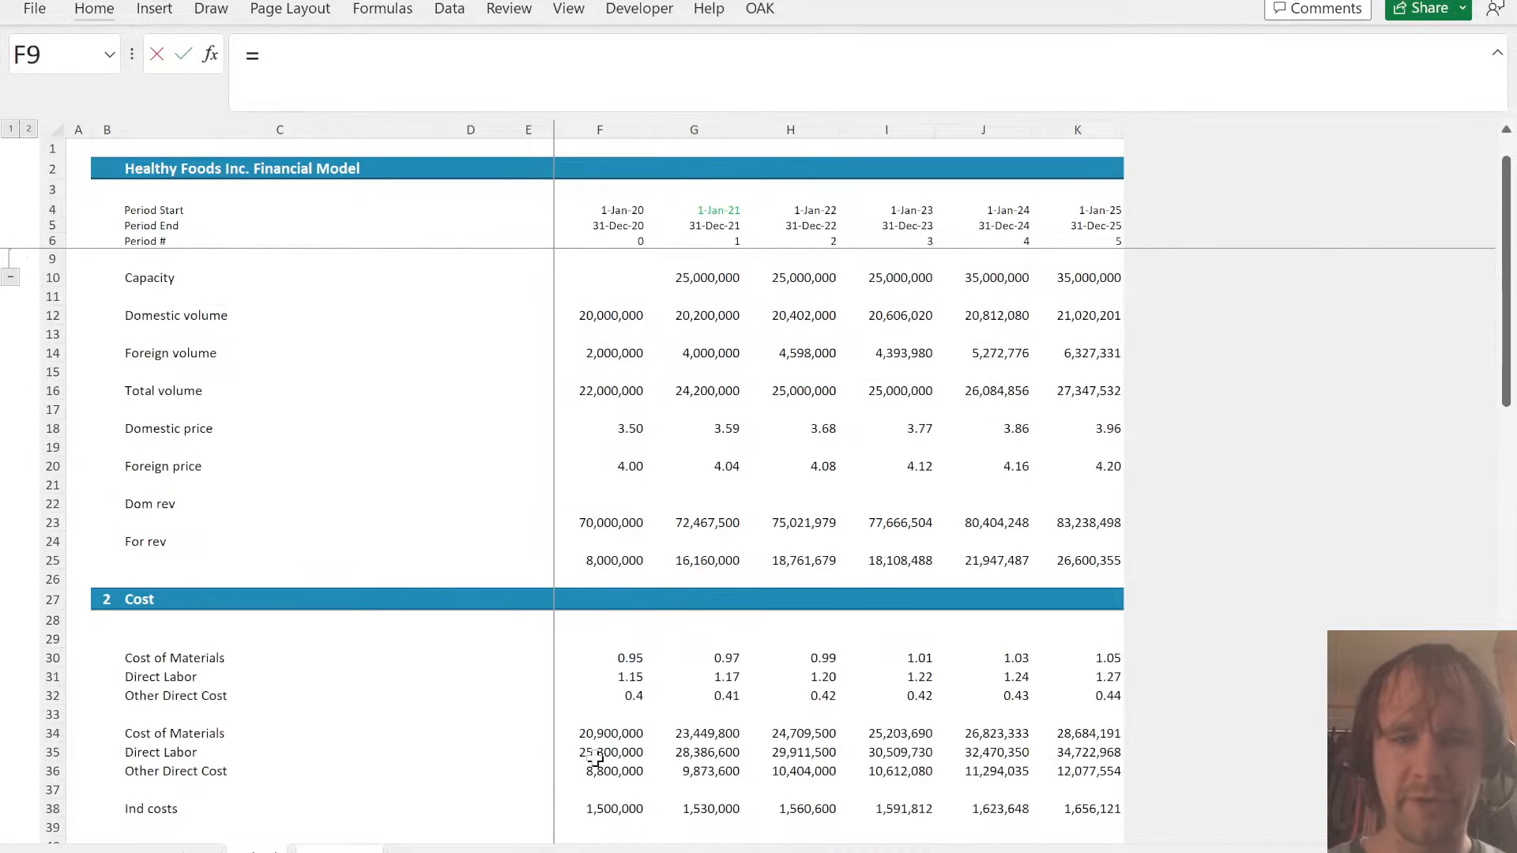
pyautogui.click(701, 808)
pyautogui.hotkey('ctrl', 'shift', 'Right')
pyautogui.press('Return')
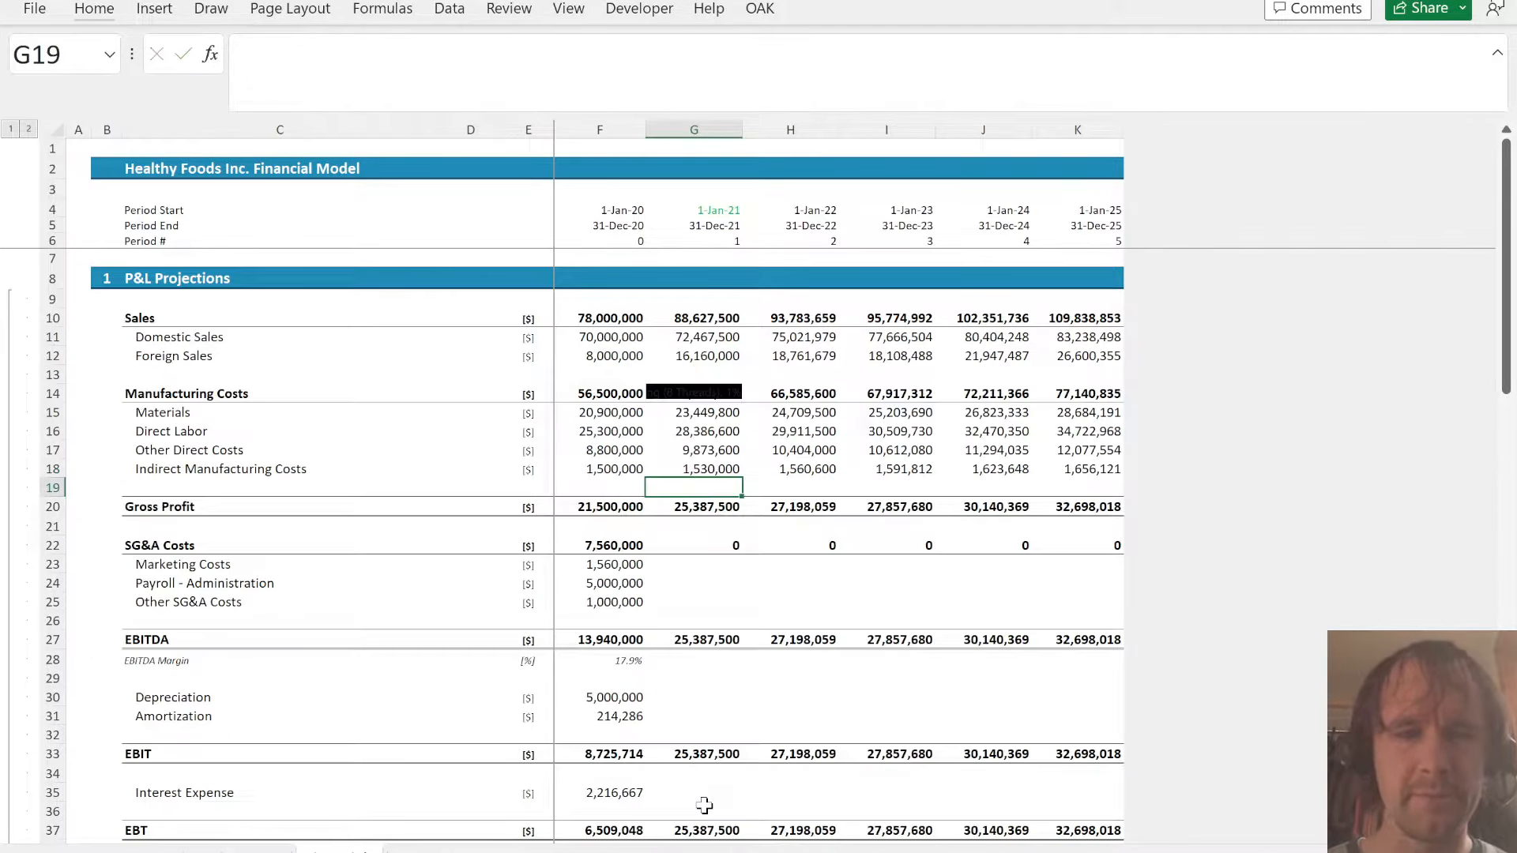
# - Copy the Payroll - Administration and Other SG&A Costs labels from the assumptions sheet into C40:C41 of Sched
pyautogui.press('Down')
pyautogui.press('Down')
pyautogui.press('Down')
pyautogui.hotkey('ctrl', 'pageup')
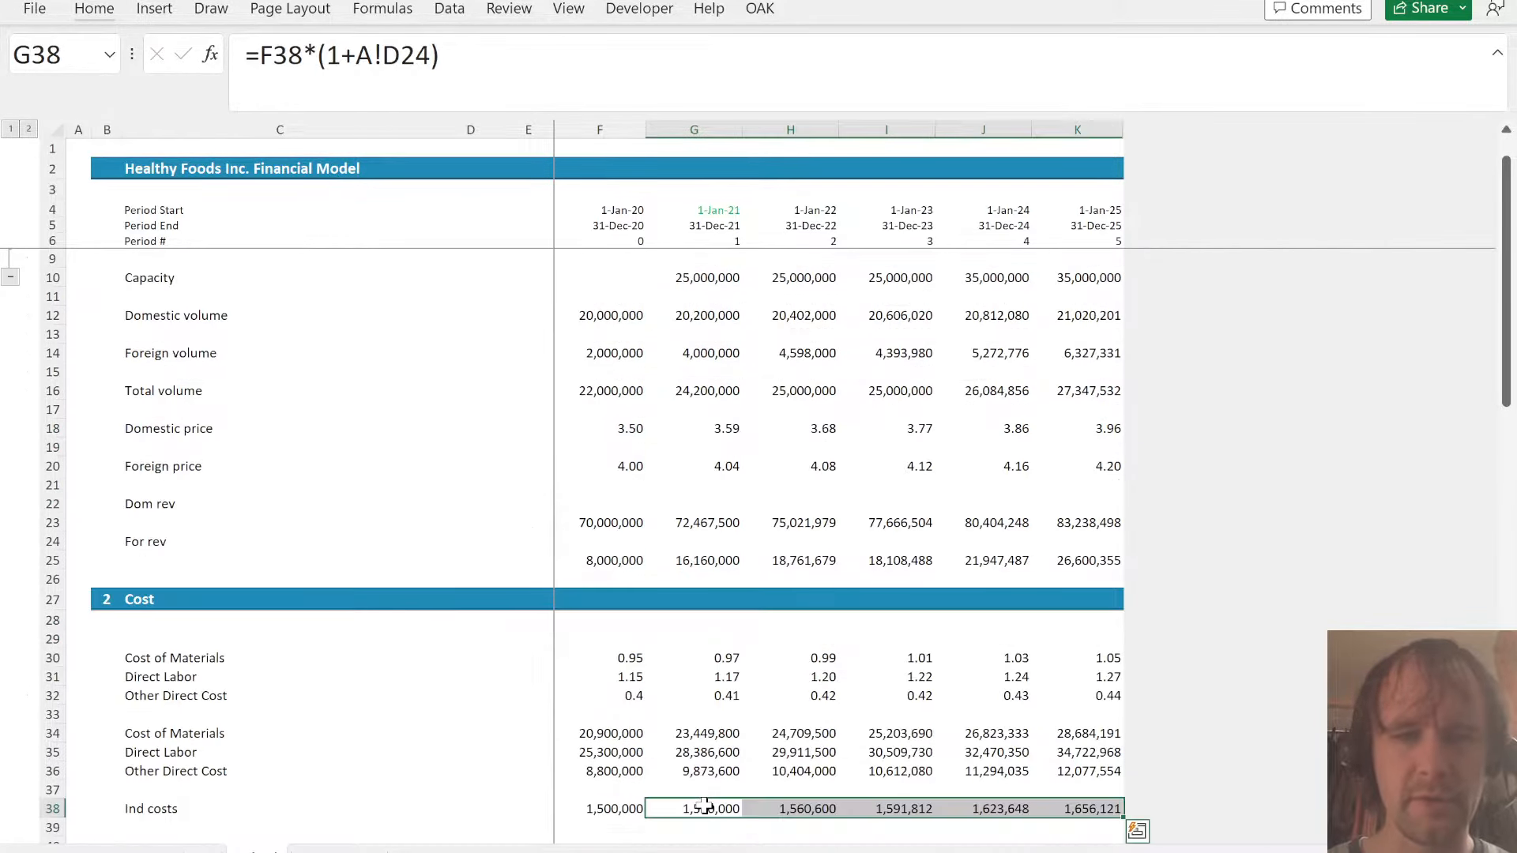
pyautogui.press('Down')
pyautogui.press('Down')
pyautogui.press('Left')
pyautogui.press('Left')
pyautogui.press('Left')
pyautogui.press('Left')
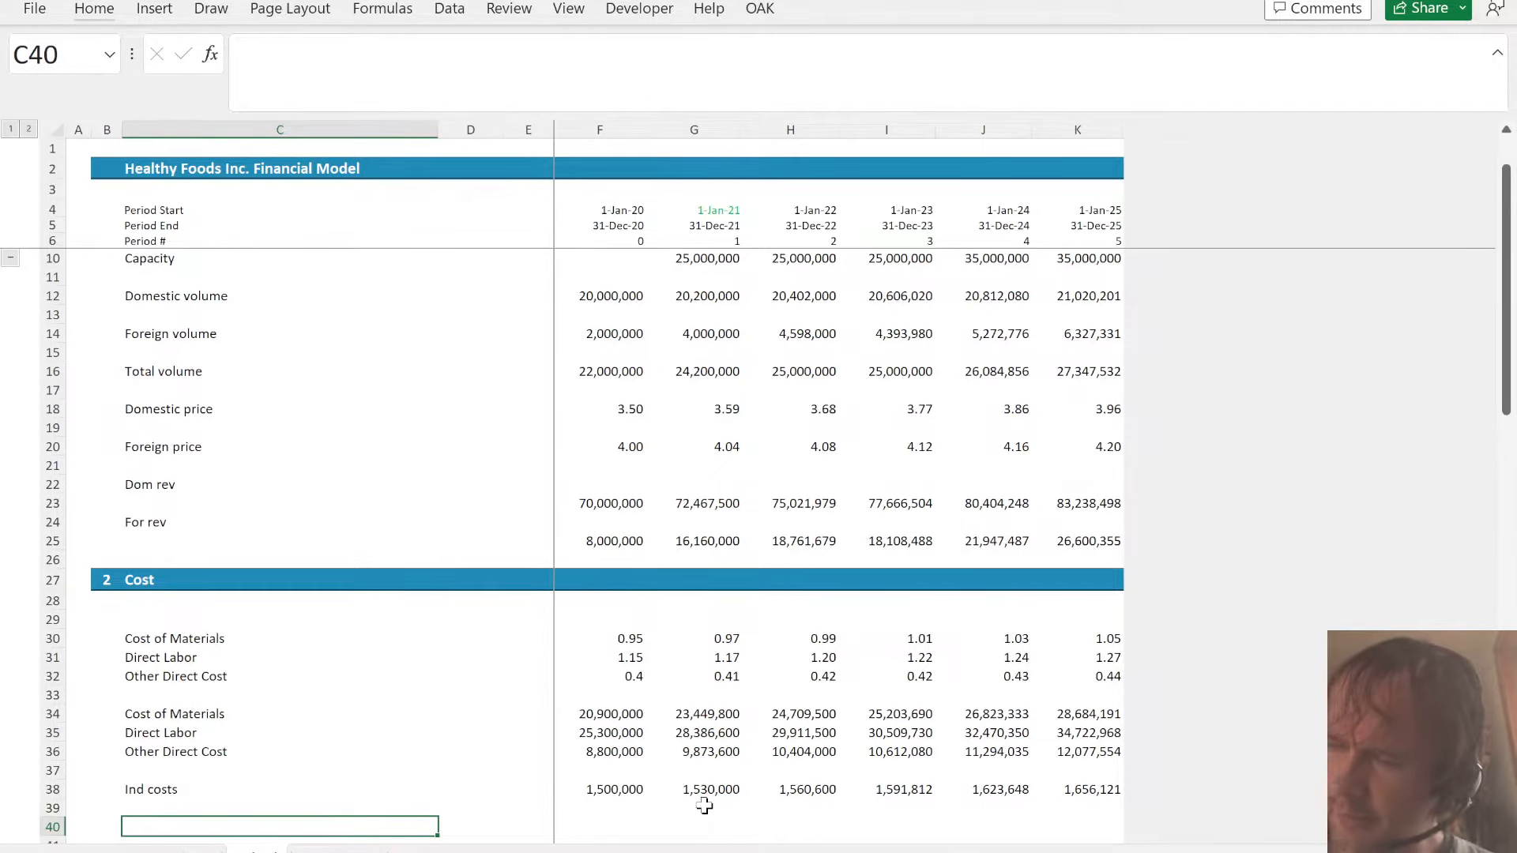
pyautogui.hotkey('ctrl', 'pageup')
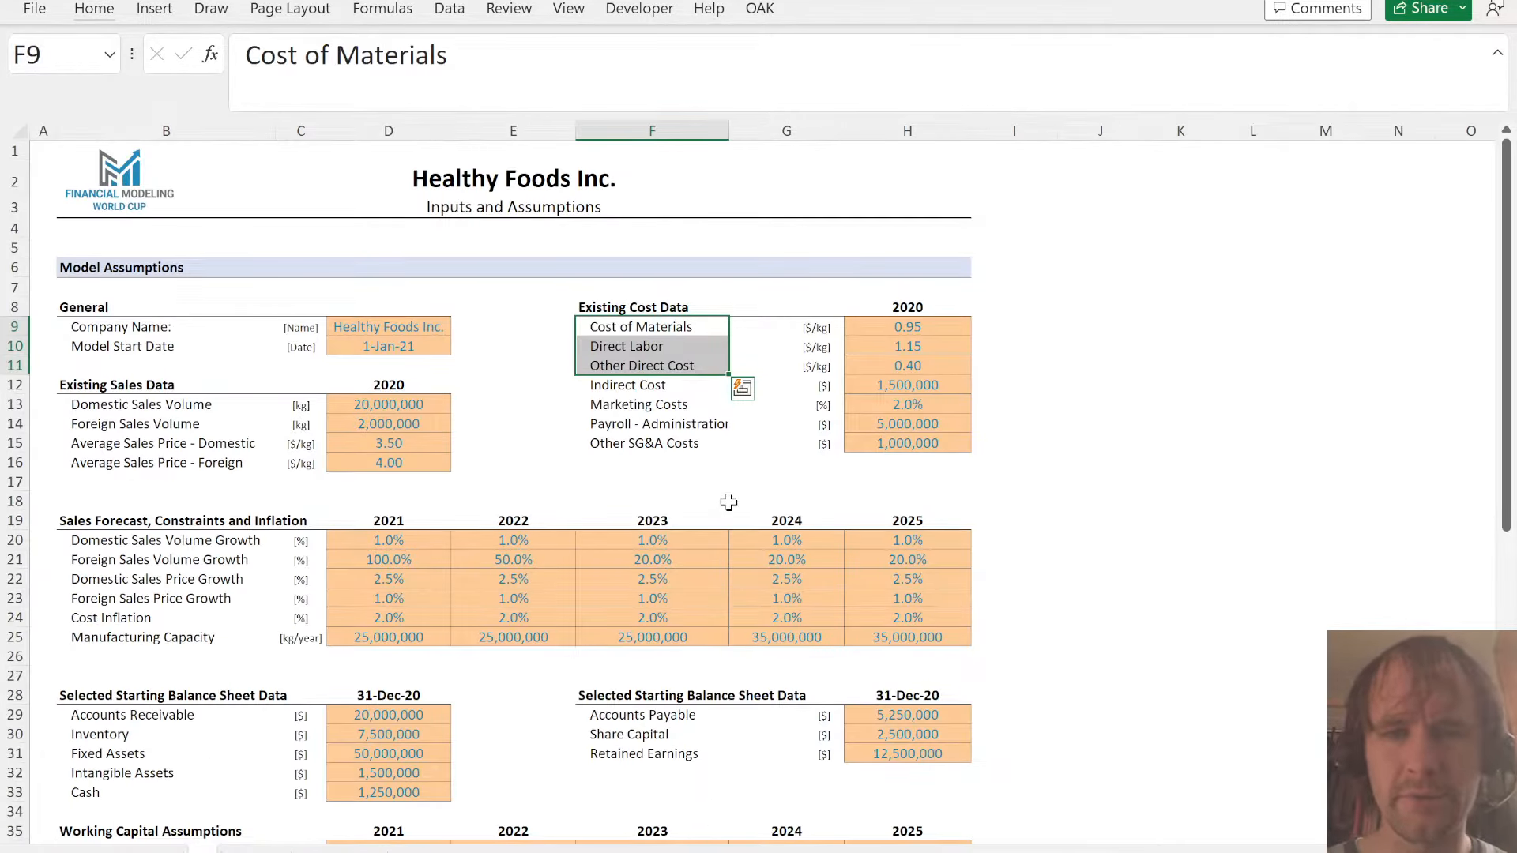
pyautogui.press('Down')
pyautogui.press('Down')
pyautogui.press('Down')
pyautogui.press('Down')
pyautogui.press('Down')
pyautogui.hotkey('shift', 'Down')
pyautogui.hotkey('ctrl', 'c')
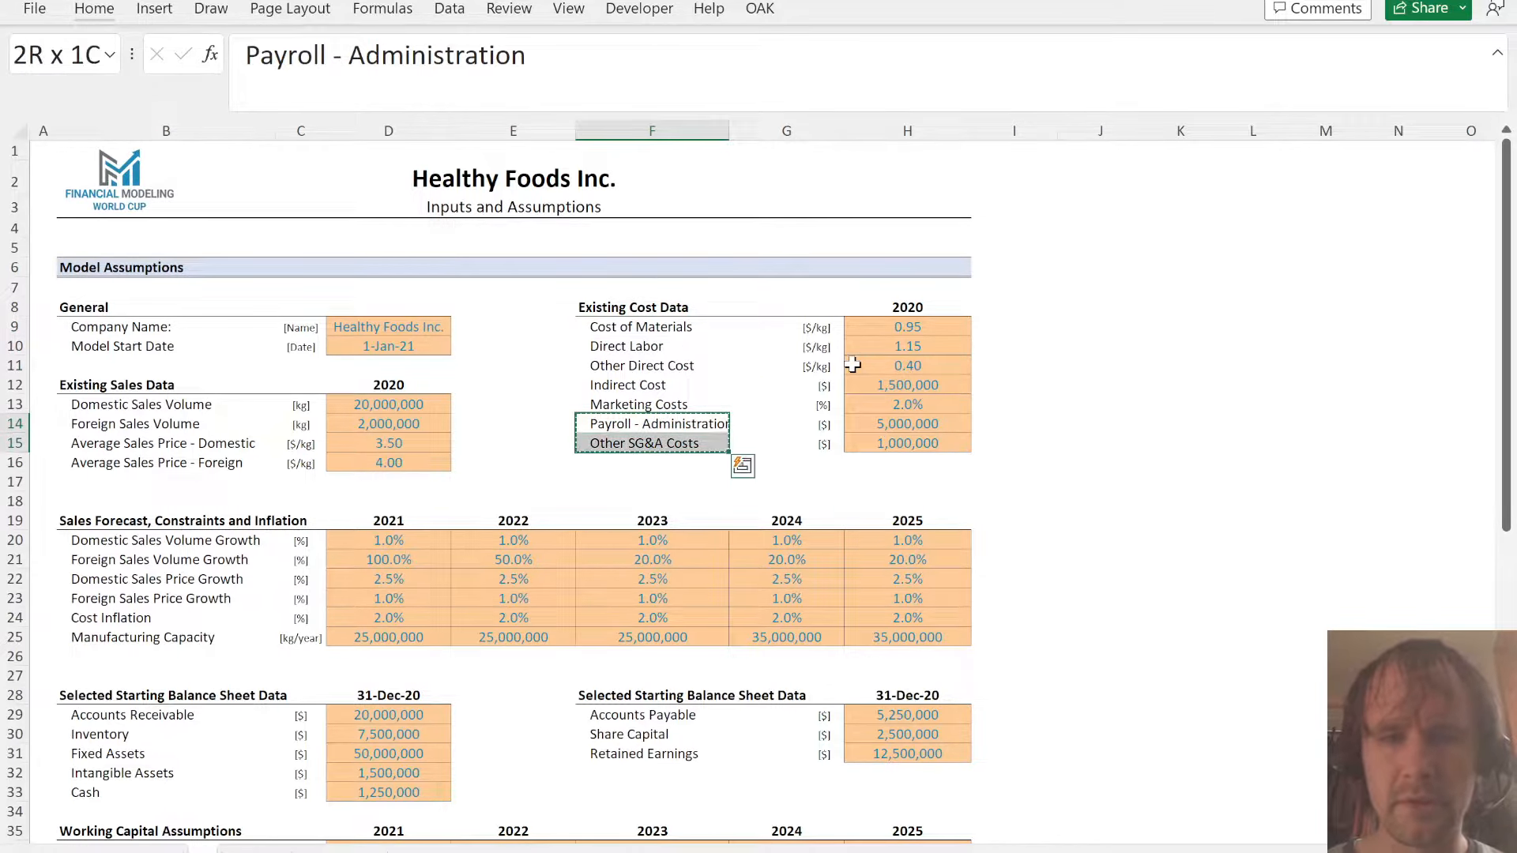
pyautogui.hotkey('ctrl', 'pagedown')
pyautogui.hotkey('ctrl', 'v')
# - Link the 2020 payroll and other SG&A costs in F40:F41 to cells H14:H15 of the assumptions sheet
pyautogui.press('Right')
pyautogui.press('Right')
pyautogui.press('Right')
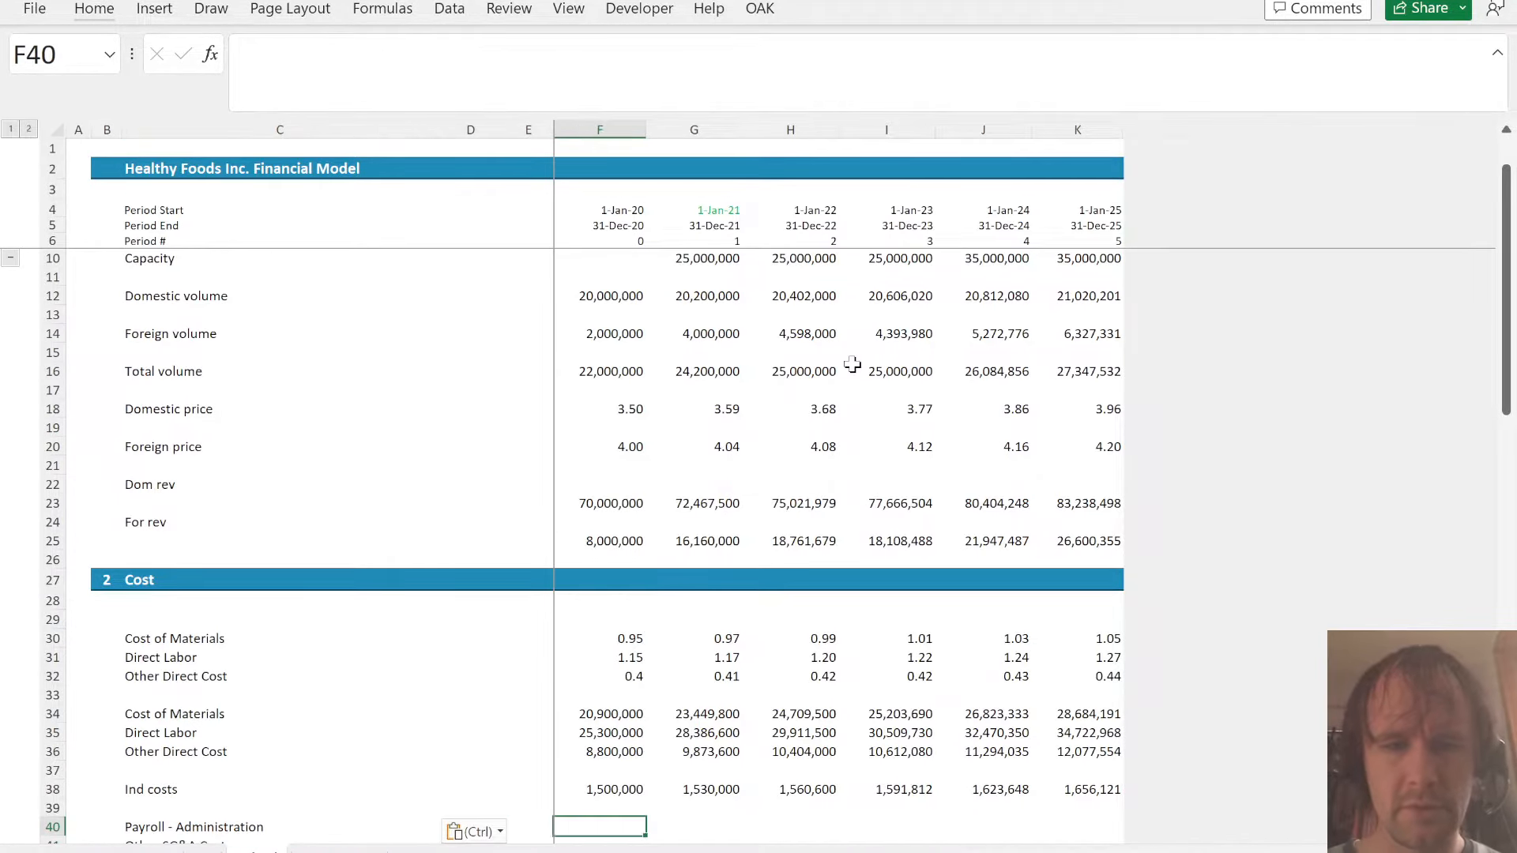
pyautogui.press('Up')
pyautogui.press('Up')
pyautogui.press('Down')
pyautogui.press('Down')
pyautogui.press('Down')
pyautogui.press('Up')
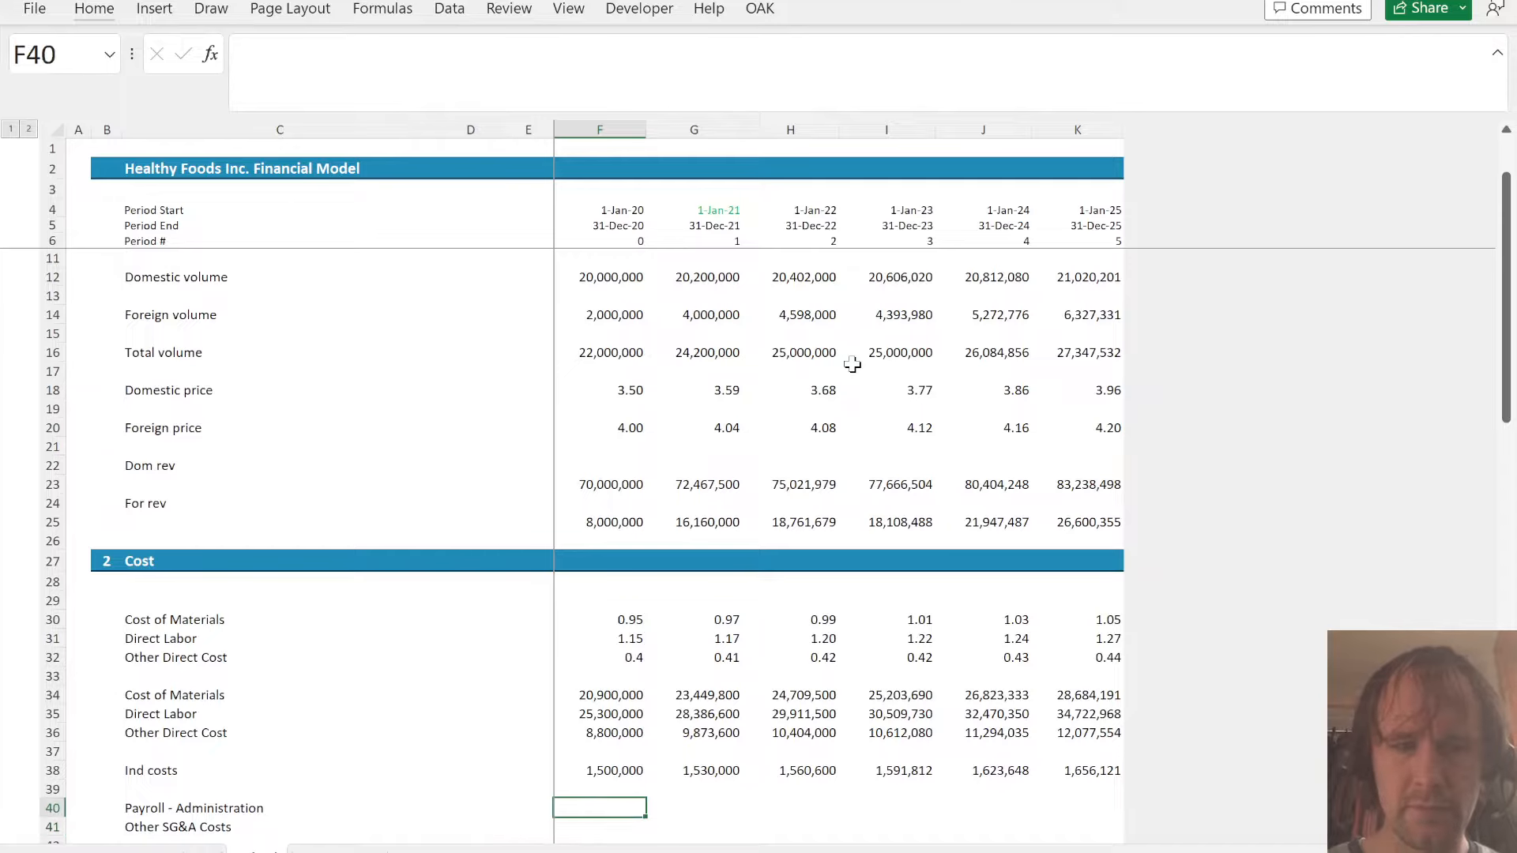
pyautogui.write('=')
pyautogui.hotkey('ctrl', 'pageup')
pyautogui.moveTo(925, 420); pyautogui.dragTo(923, 425)
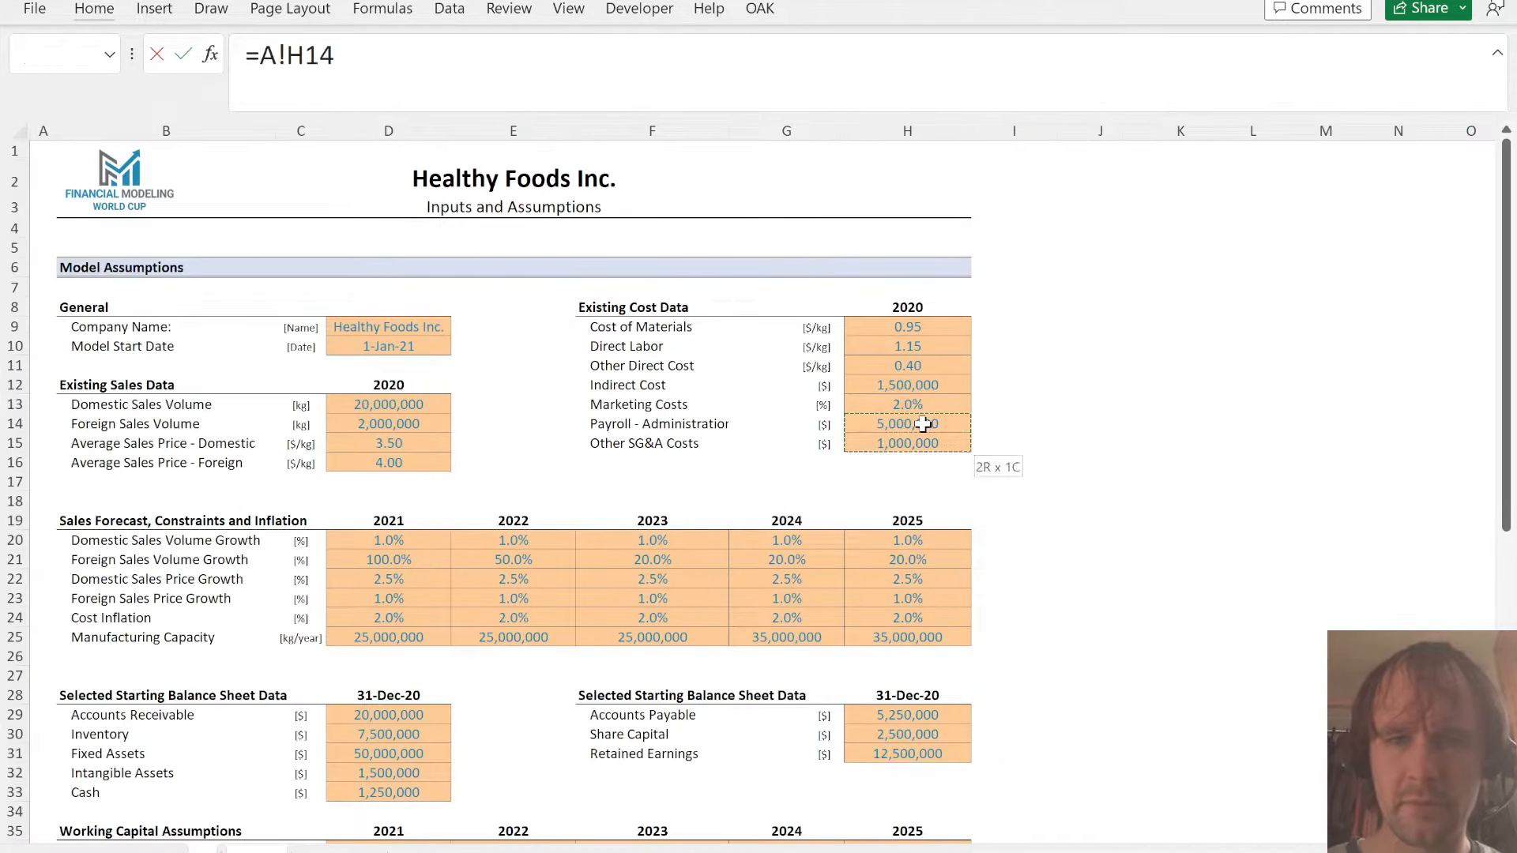
pyautogui.press('Return')
# - Enter =F40#*(1+A!D24) in G40 and fill the inflated payroll and other SG&A costs across to 2025
pyautogui.press('Up')
pyautogui.press('Right')
pyautogui.write('=')
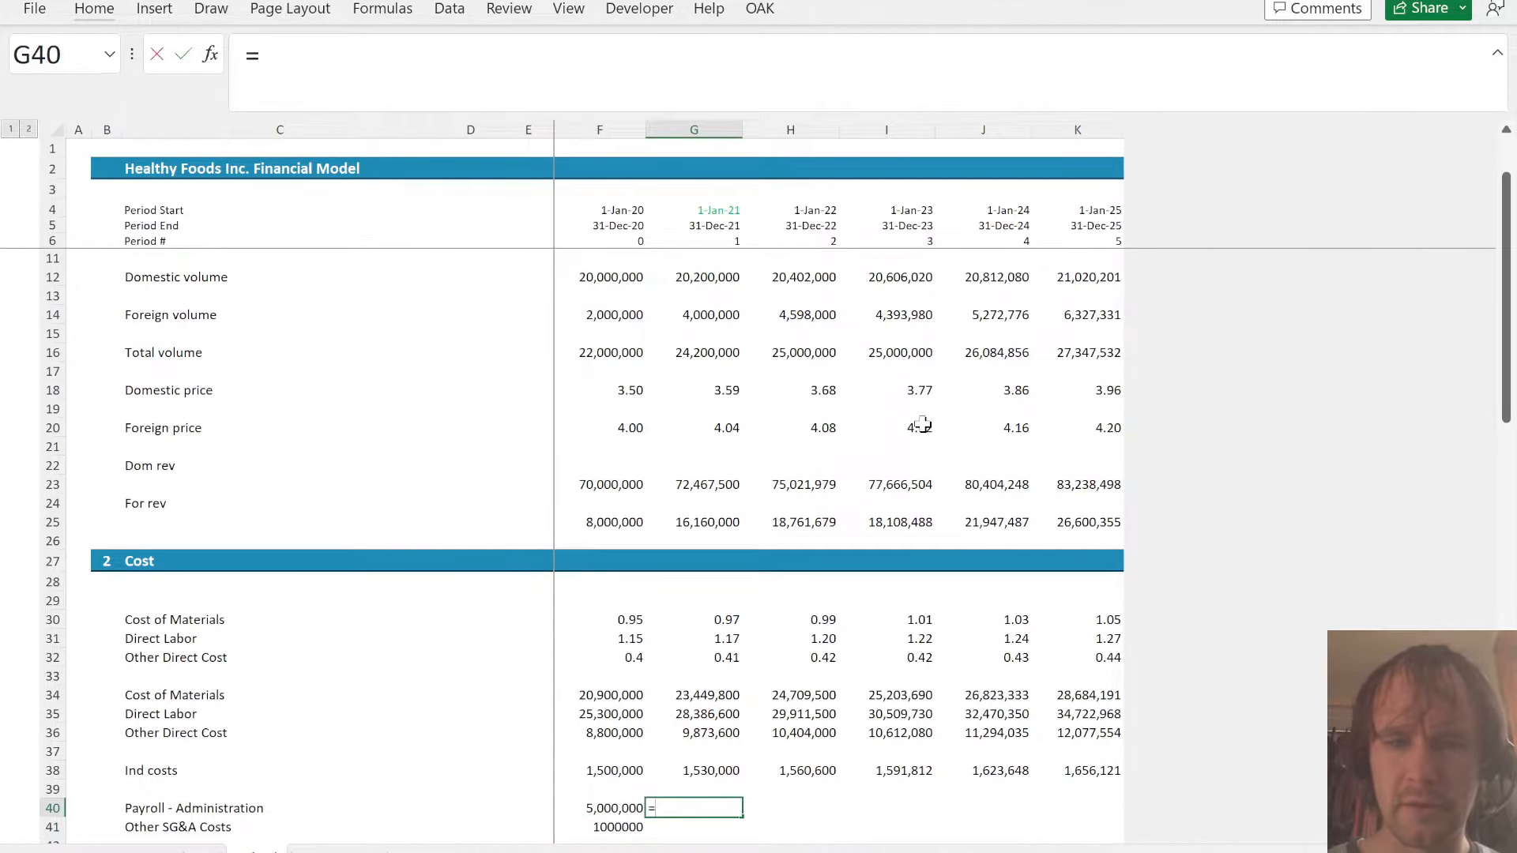
pyautogui.press('Left')
pyautogui.write('#')
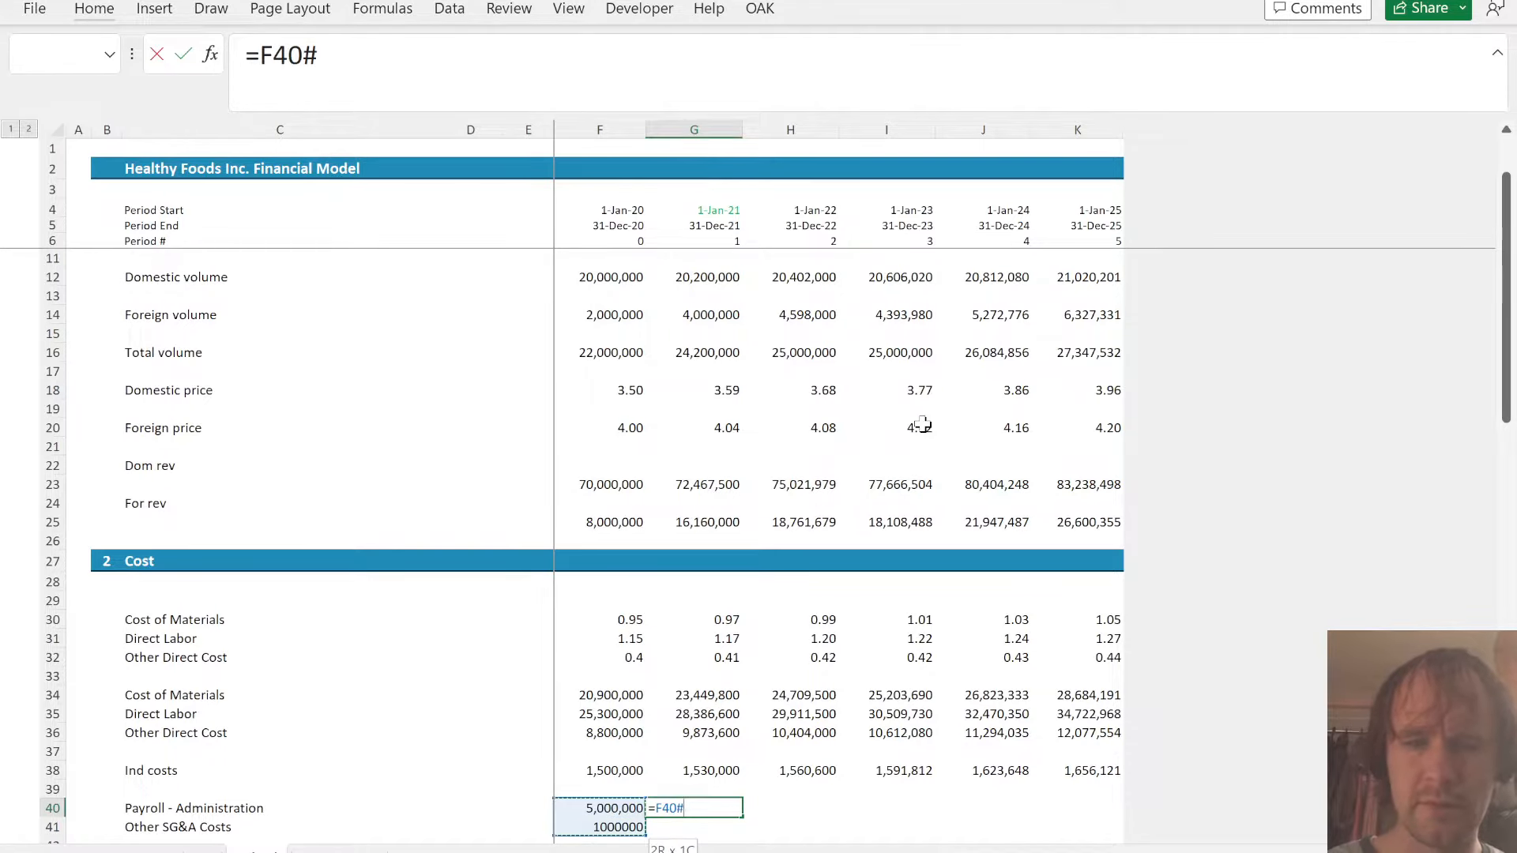
pyautogui.write('*(1+')
pyautogui.hotkey('ctrl', 'pageup')
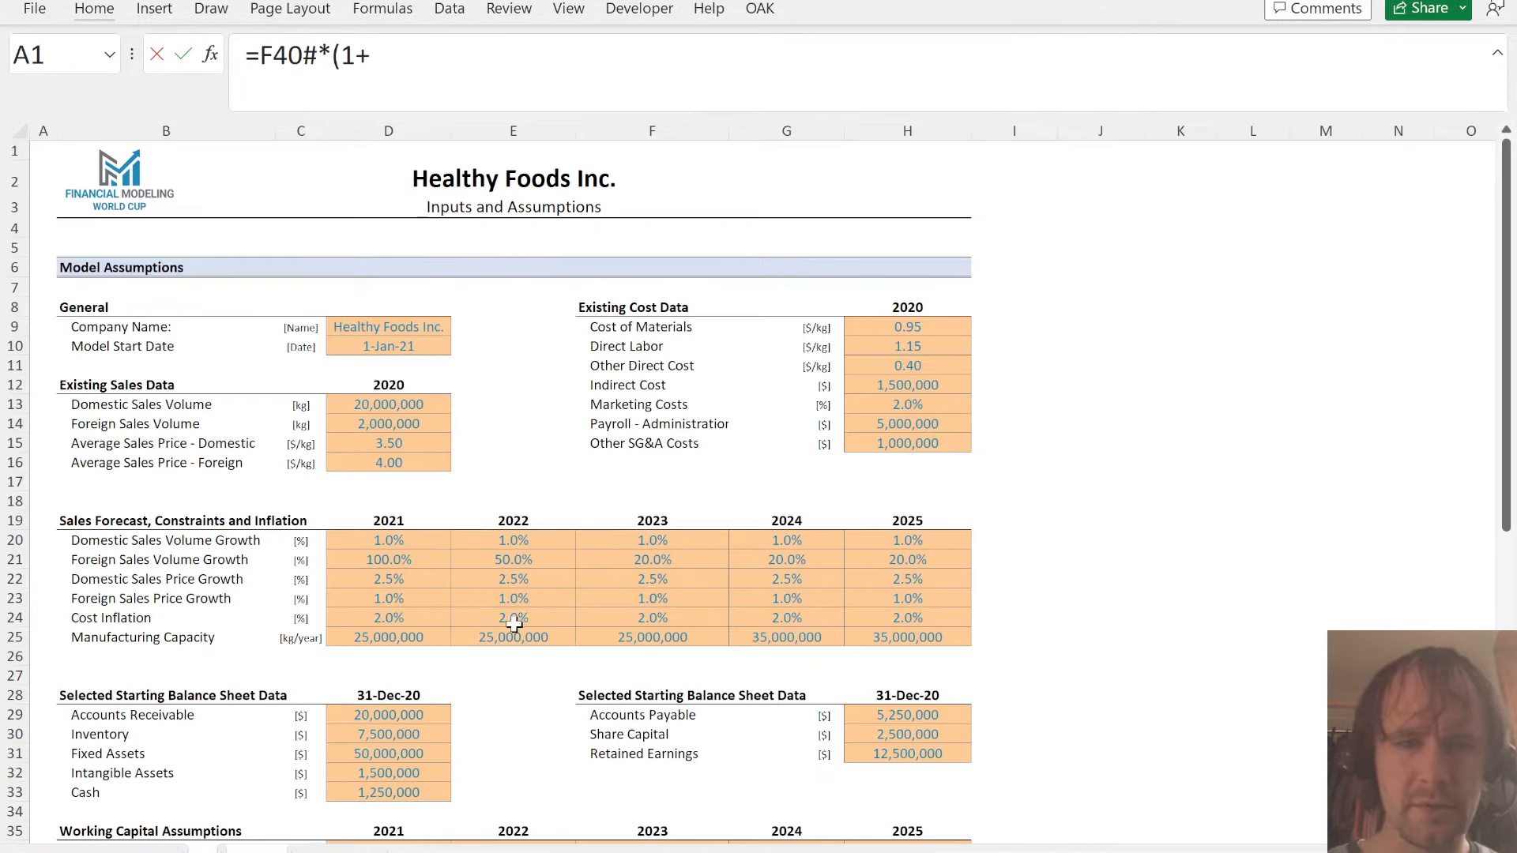
pyautogui.click(431, 621)
pyautogui.write(')')
pyautogui.press('Return')
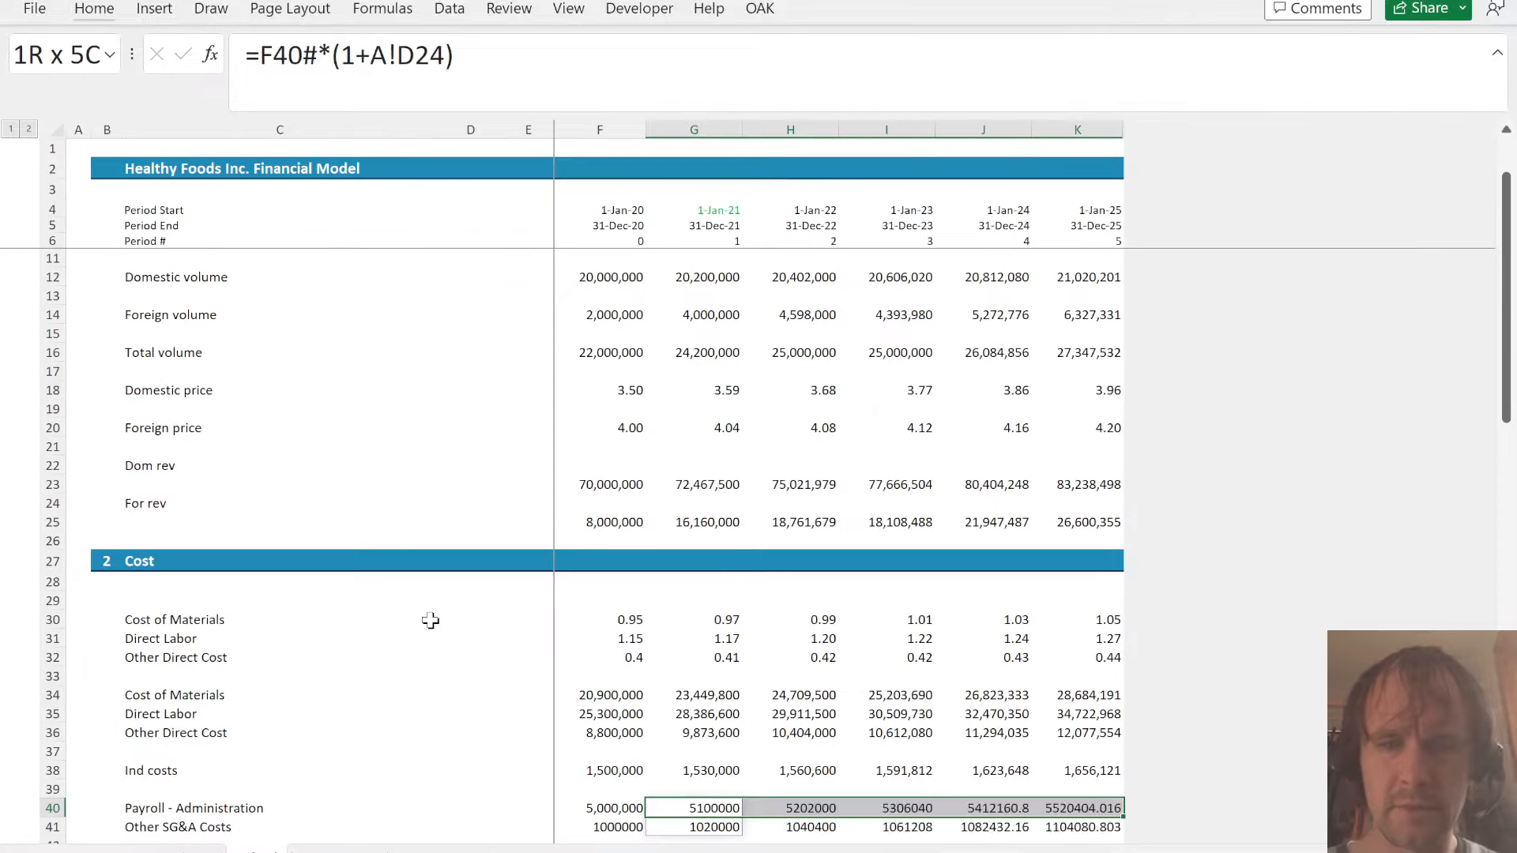
# - Copy the number format of G38 onto the payroll and other SG&A costs in G40:K41
pyautogui.press('Up')
pyautogui.press('Up')
pyautogui.hotkey('ctrl', 'c')
pyautogui.press('Down')
pyautogui.press('Down')
pyautogui.hotkey('shift', 'Down')
pyautogui.hotkey('ctrl', 'shift', 'Right')
pyautogui.hotkey('ctrl', 'alt', 'v')
pyautogui.press('t')
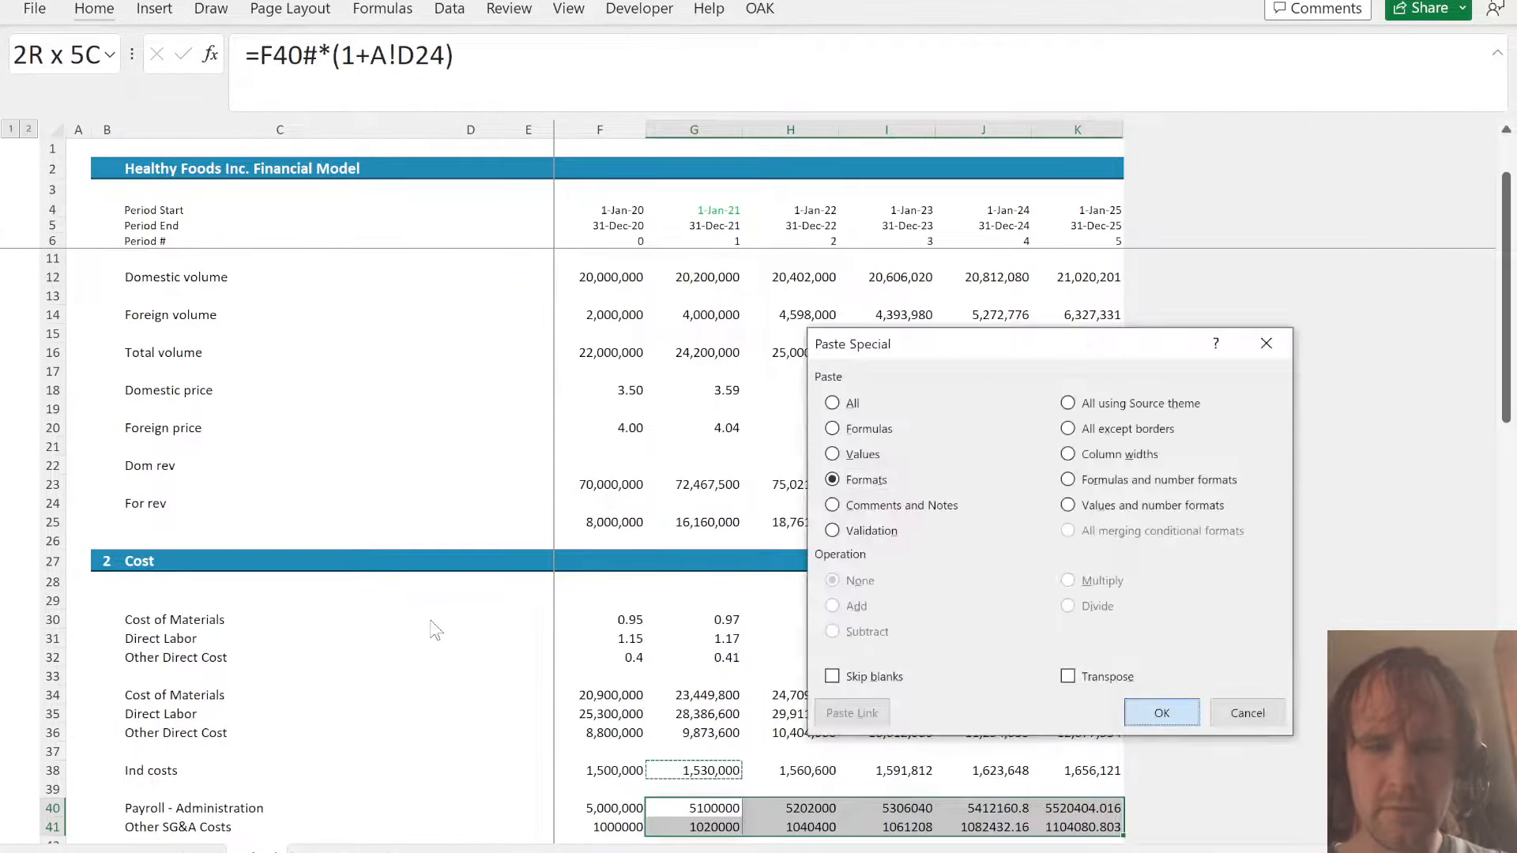
pyautogui.press('Return')
# - Link Payroll - Administration and Other SG&A Costs in G24:K25 of the P&L to Sched G40:K41
pyautogui.hotkey('ctrl', 'pagedown')
pyautogui.press('Down')
pyautogui.press('Down')
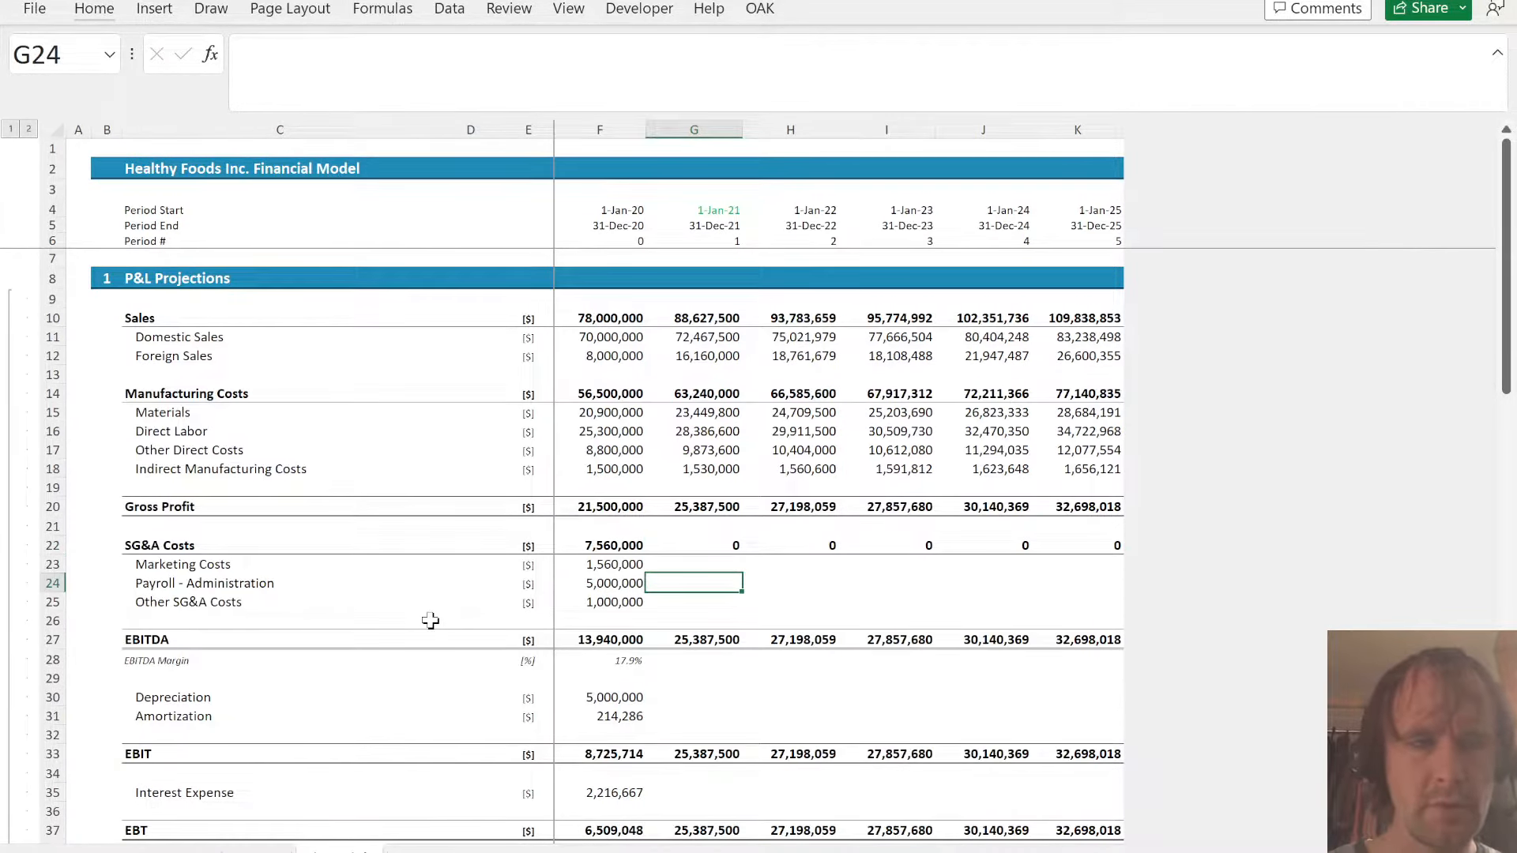
pyautogui.hotkey('shift', 'Down')
pyautogui.hotkey('ctrl', 'shift', 'Right')
pyautogui.write('=')
pyautogui.hotkey('ctrl', 'pageup')
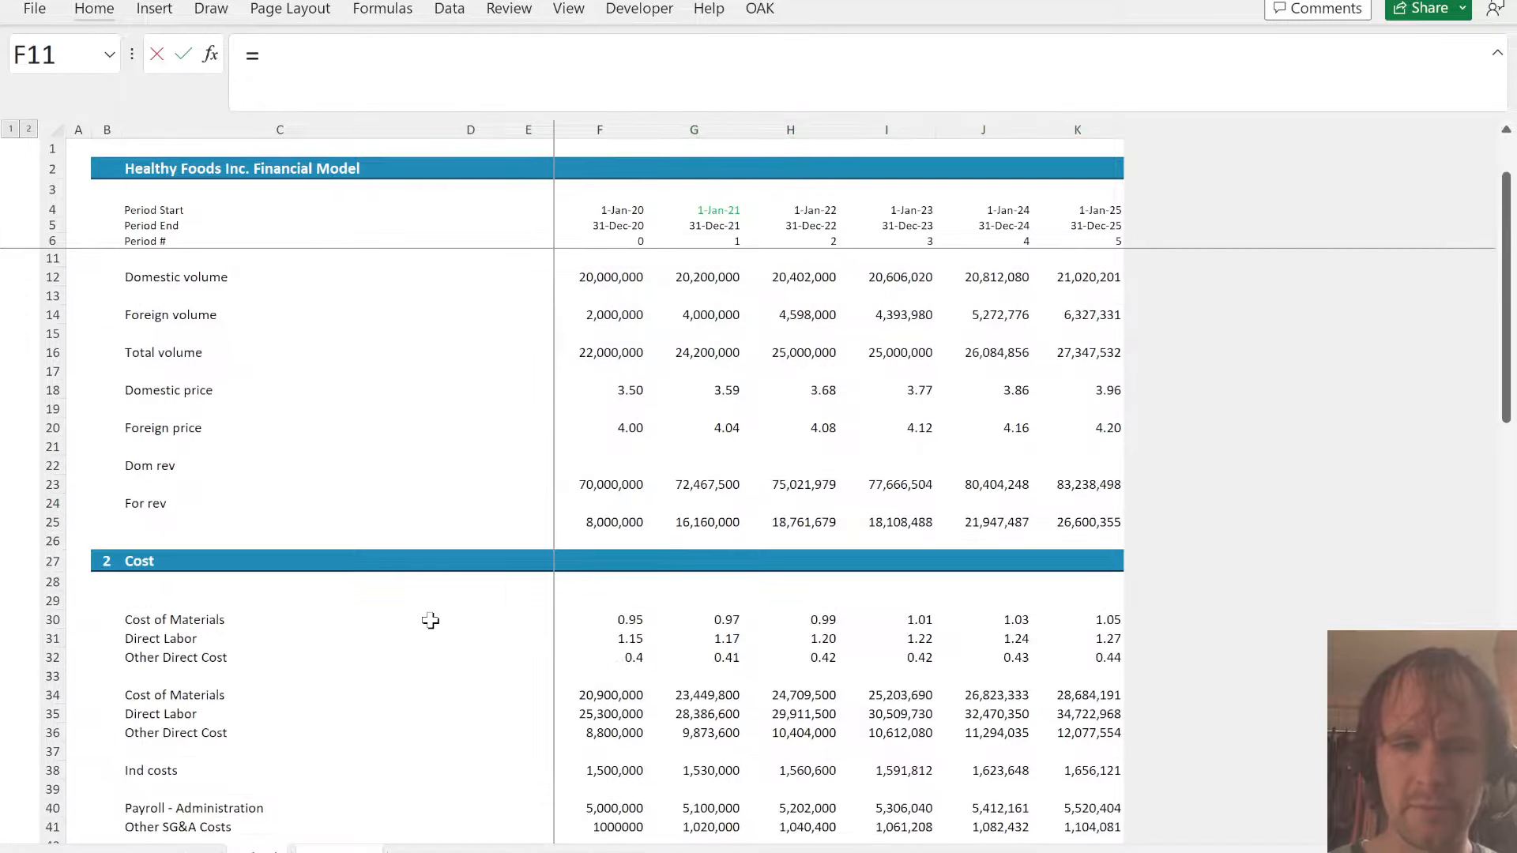
pyautogui.click(711, 809)
pyautogui.hotkey('shift', 'Down')
pyautogui.hotkey('ctrl', 'shift', 'Right')
pyautogui.press('Return')
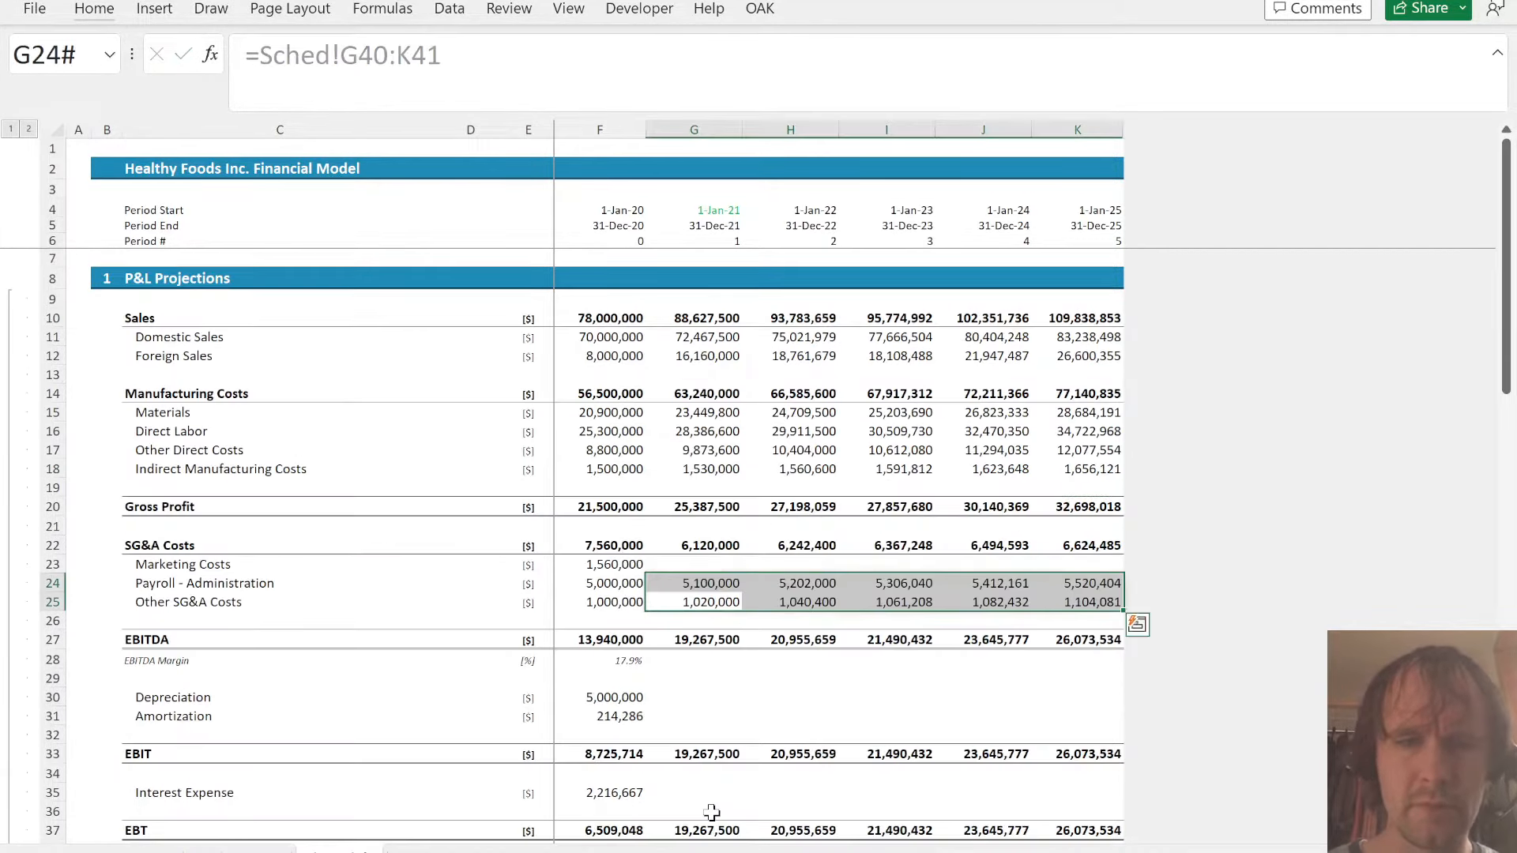
# - Label cell C43 in Sched as Marketing
pyautogui.press('Up')
pyautogui.press('Up')
pyautogui.press('Down')
pyautogui.press('Up')
pyautogui.hotkey('ctrl', 'pageup')
pyautogui.press('Left')
pyautogui.press('Down')
pyautogui.press('Down')
pyautogui.press('Left')
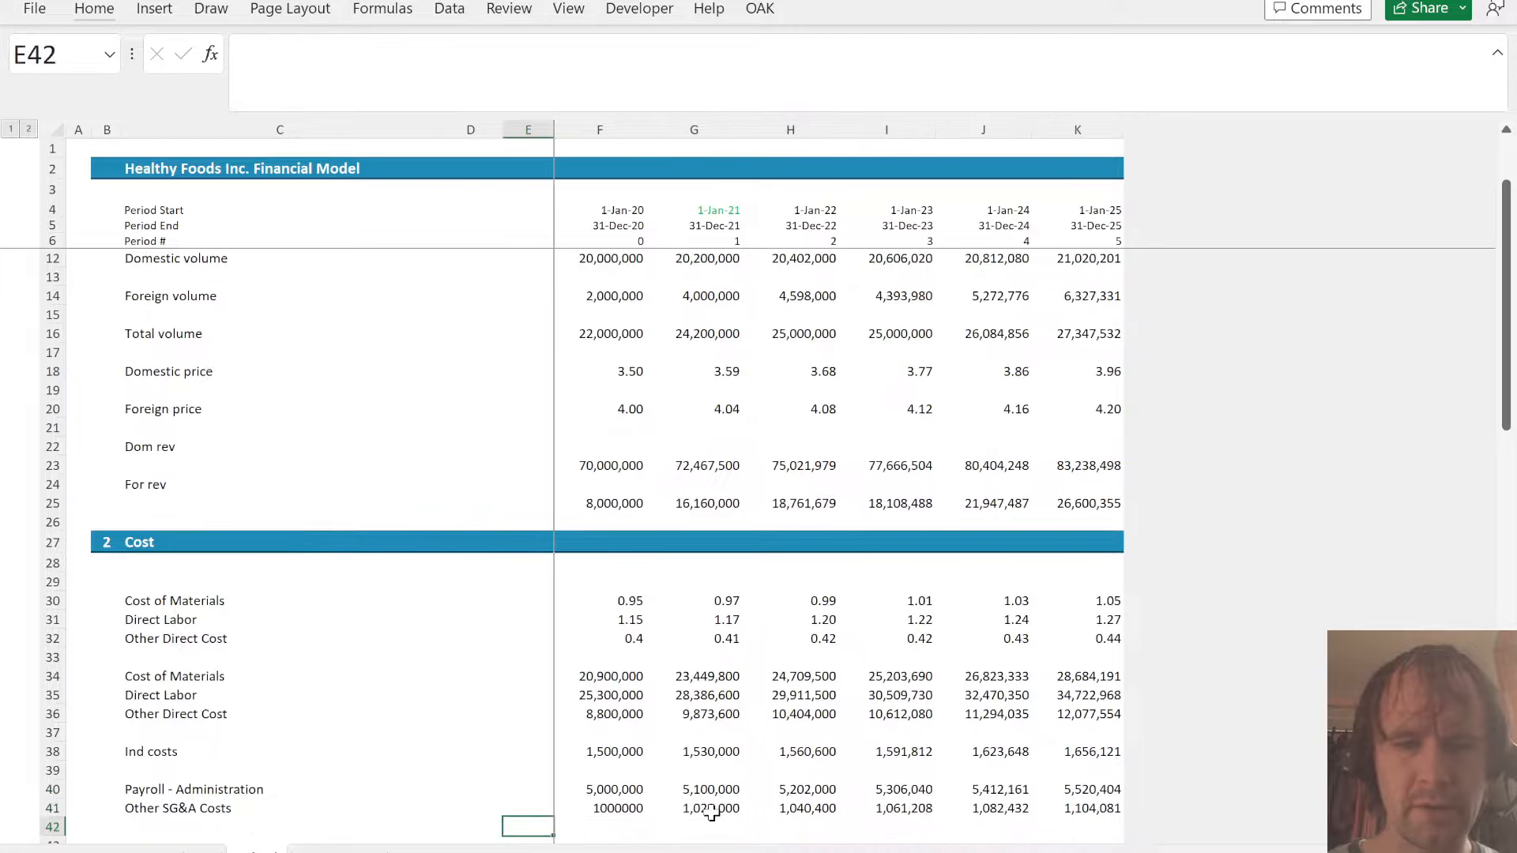
pyautogui.press('Down')
pyautogui.press('Left')
pyautogui.press('Left')
pyautogui.press('Left')
pyautogui.press('Right')
pyautogui.write('Marketing')
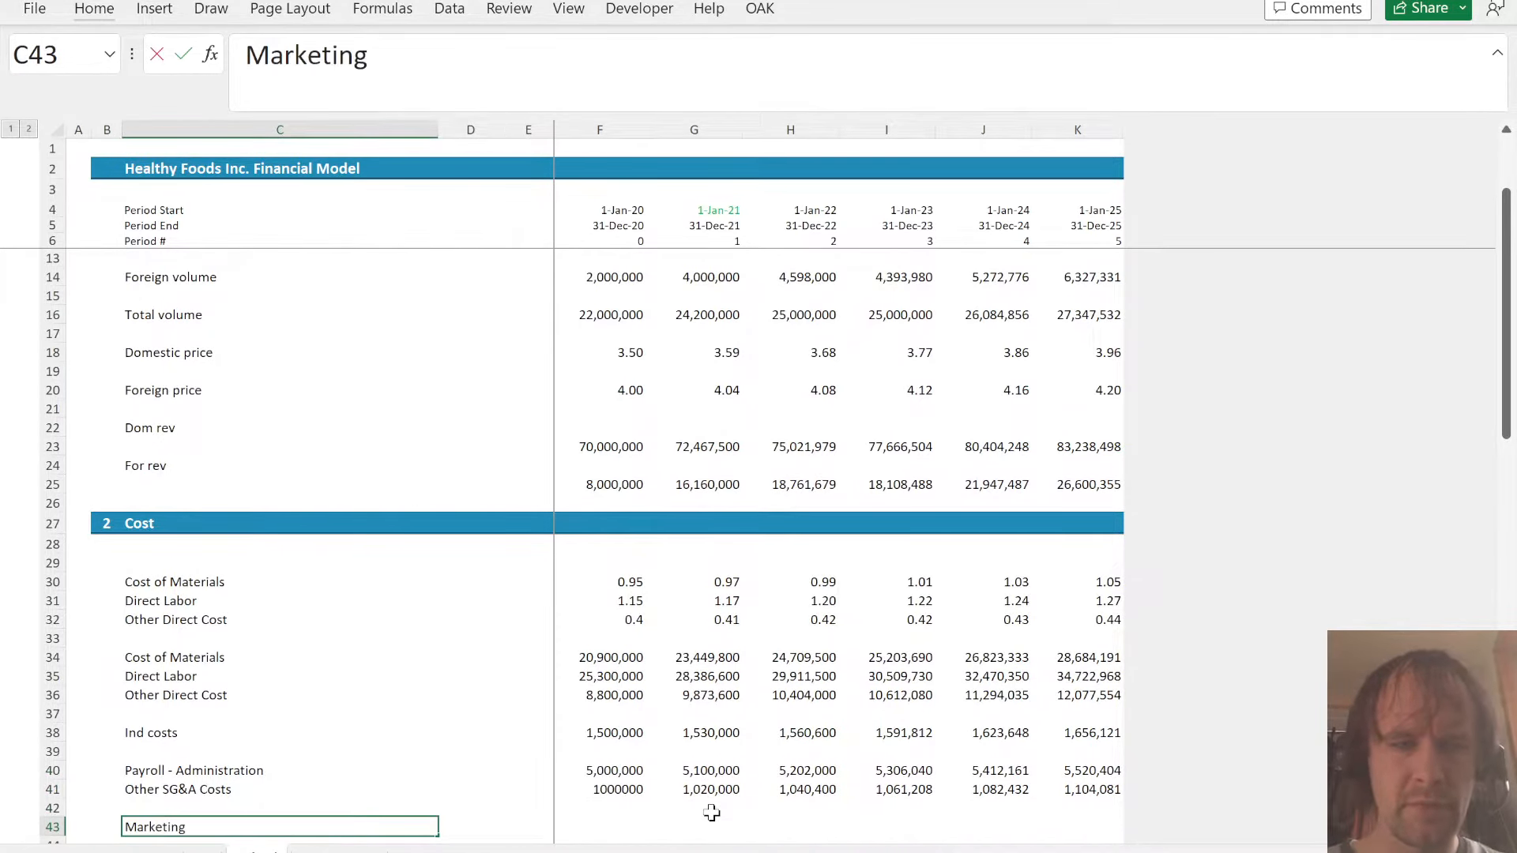
# - Enter =SUM(F23:F25)*A!$H$13 in F43 and fill the marketing costs across to 2025
pyautogui.press('Right')
pyautogui.press('Right')
pyautogui.press('Right')
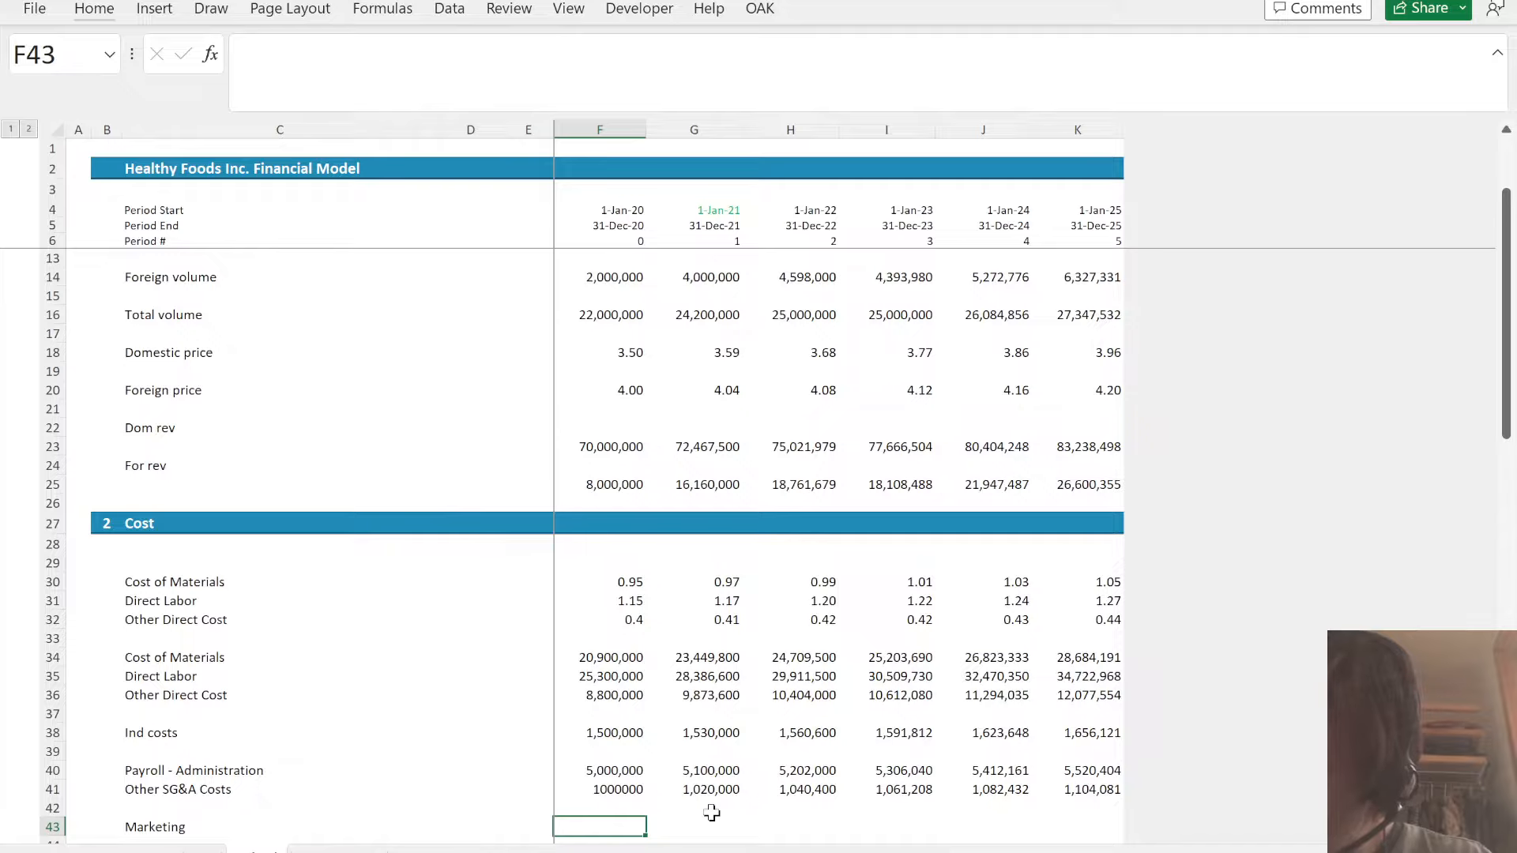
pyautogui.write('=')
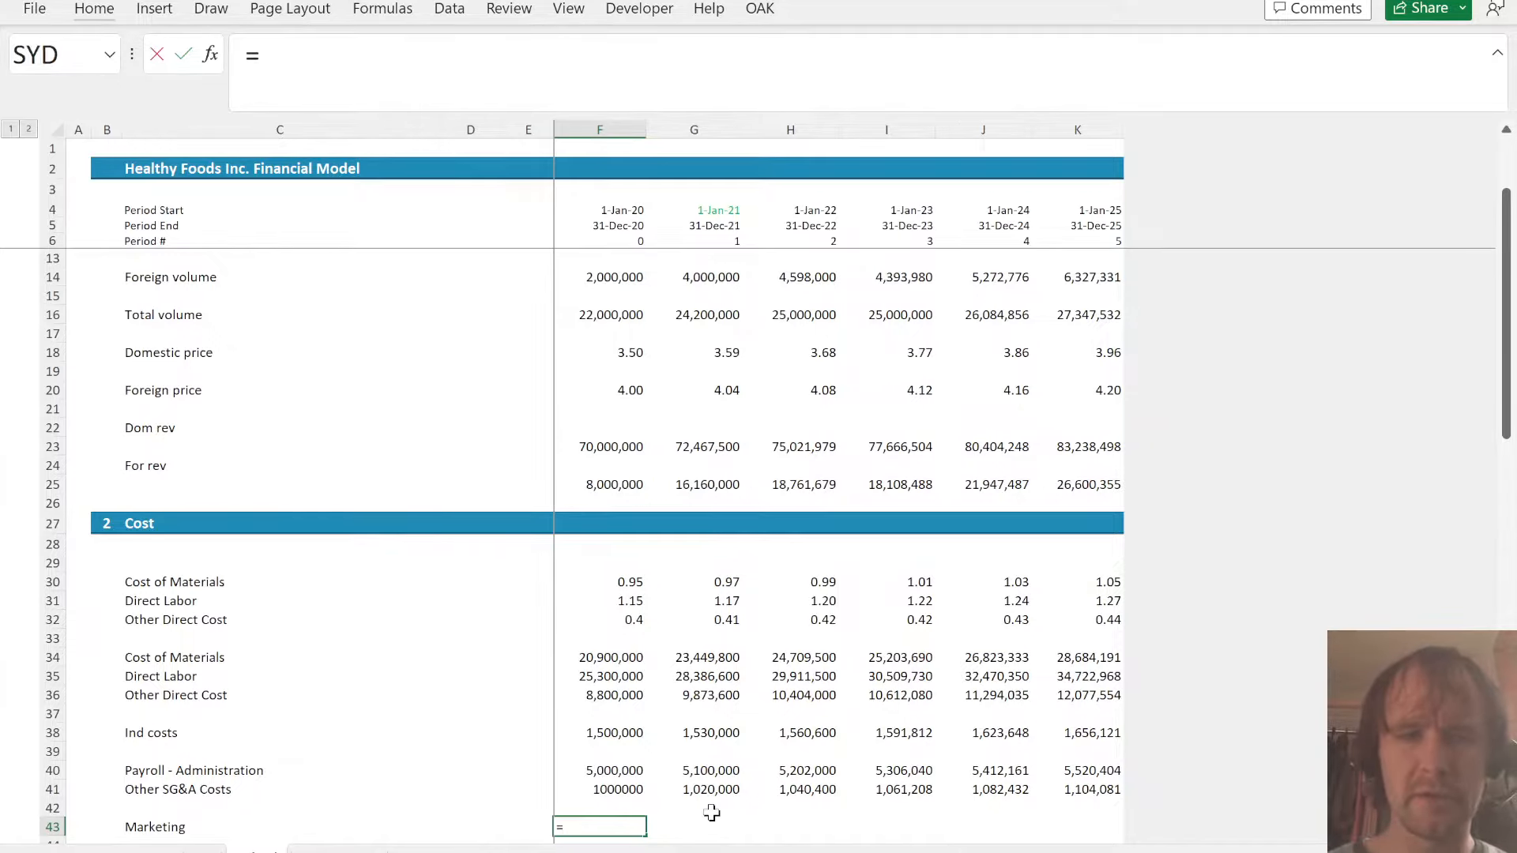
pyautogui.write('sum')
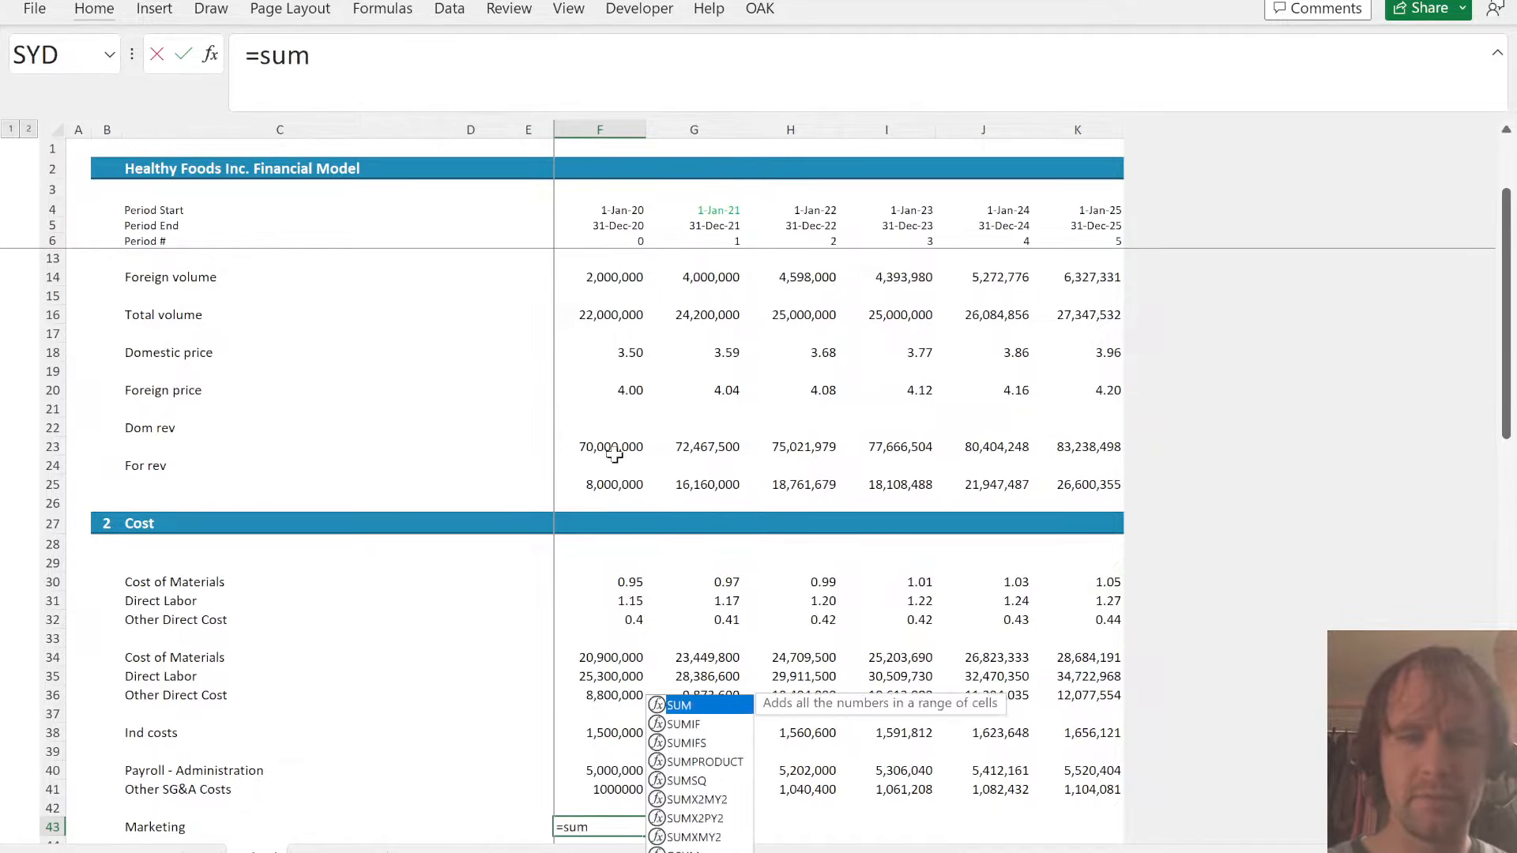
pyautogui.press('Tab')
pyautogui.click(614, 453)
pyautogui.hotkey('shift', 'Down')
pyautogui.hotkey('shift', 'Down')
pyautogui.write(')')
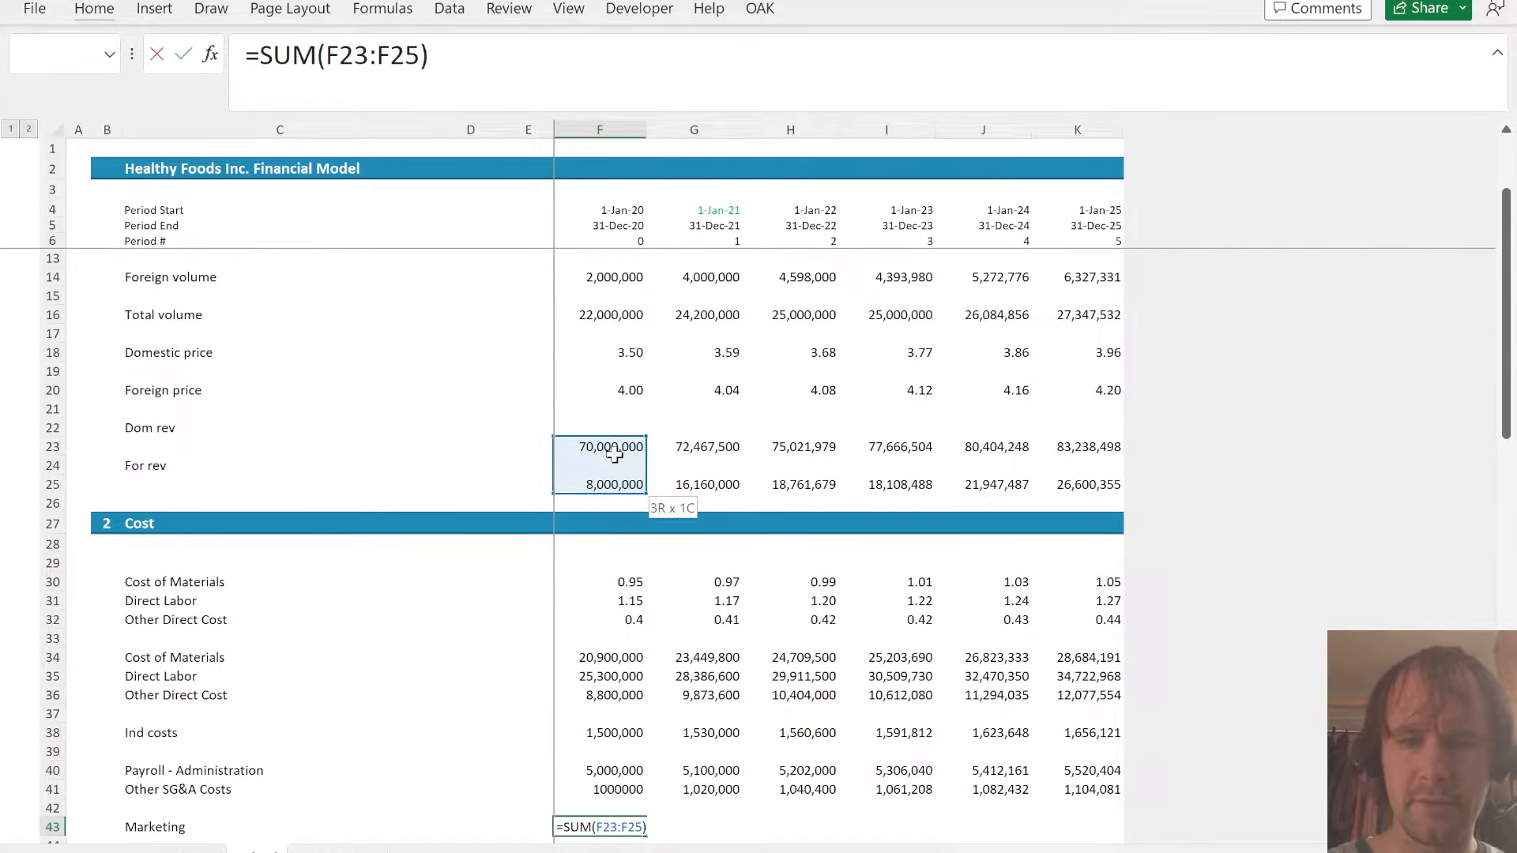
pyautogui.write('*')
pyautogui.hotkey('ctrl', 'pageup')
pyautogui.click(914, 406)
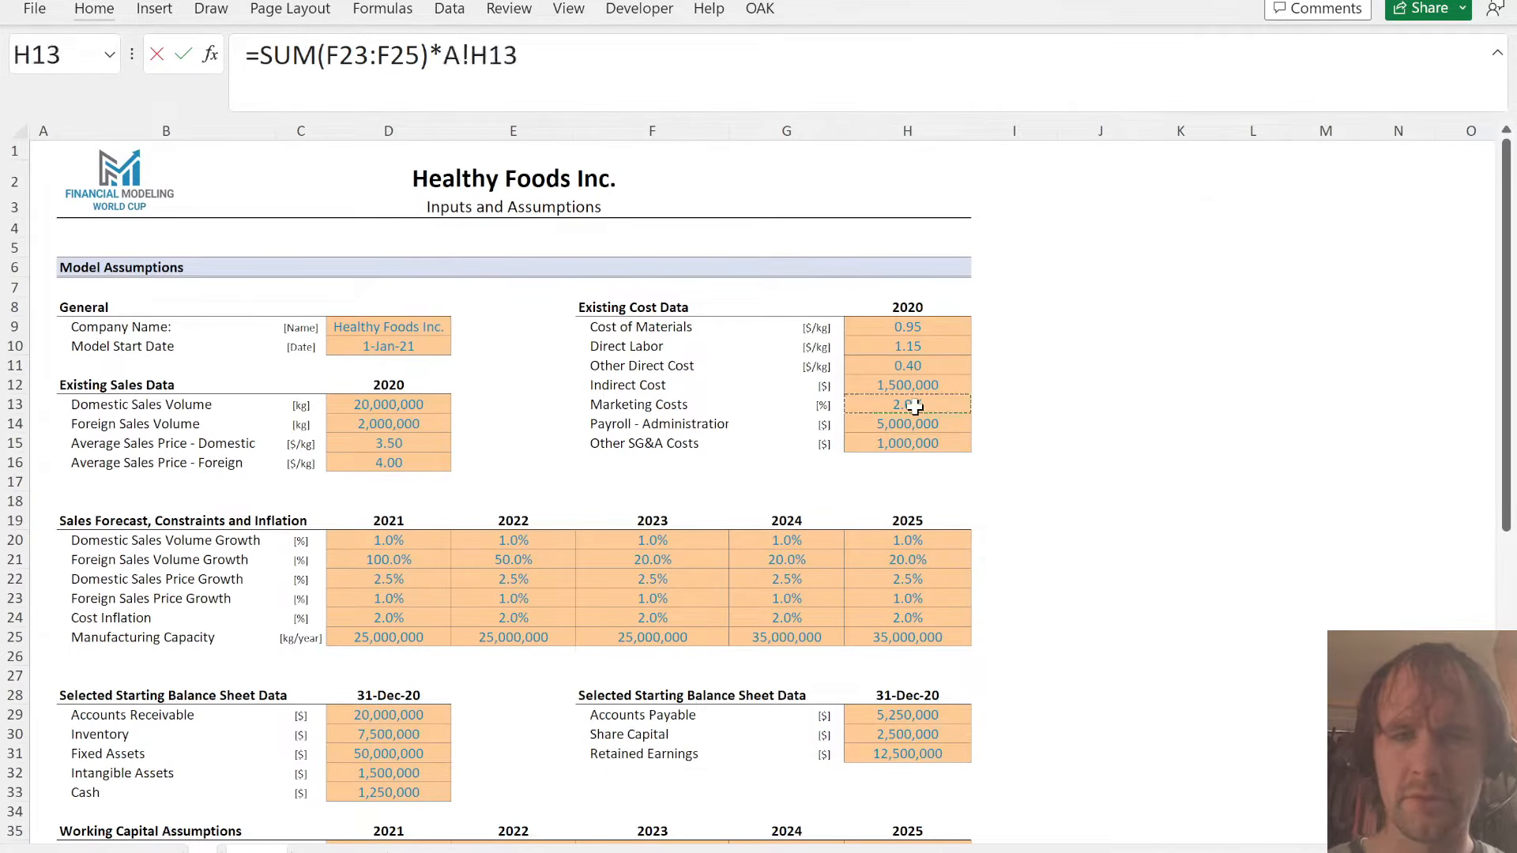
pyautogui.press('F4')
pyautogui.hotkey('ctrl', 'Return')
pyautogui.hotkey('ctrl', 'shift', 'Right')
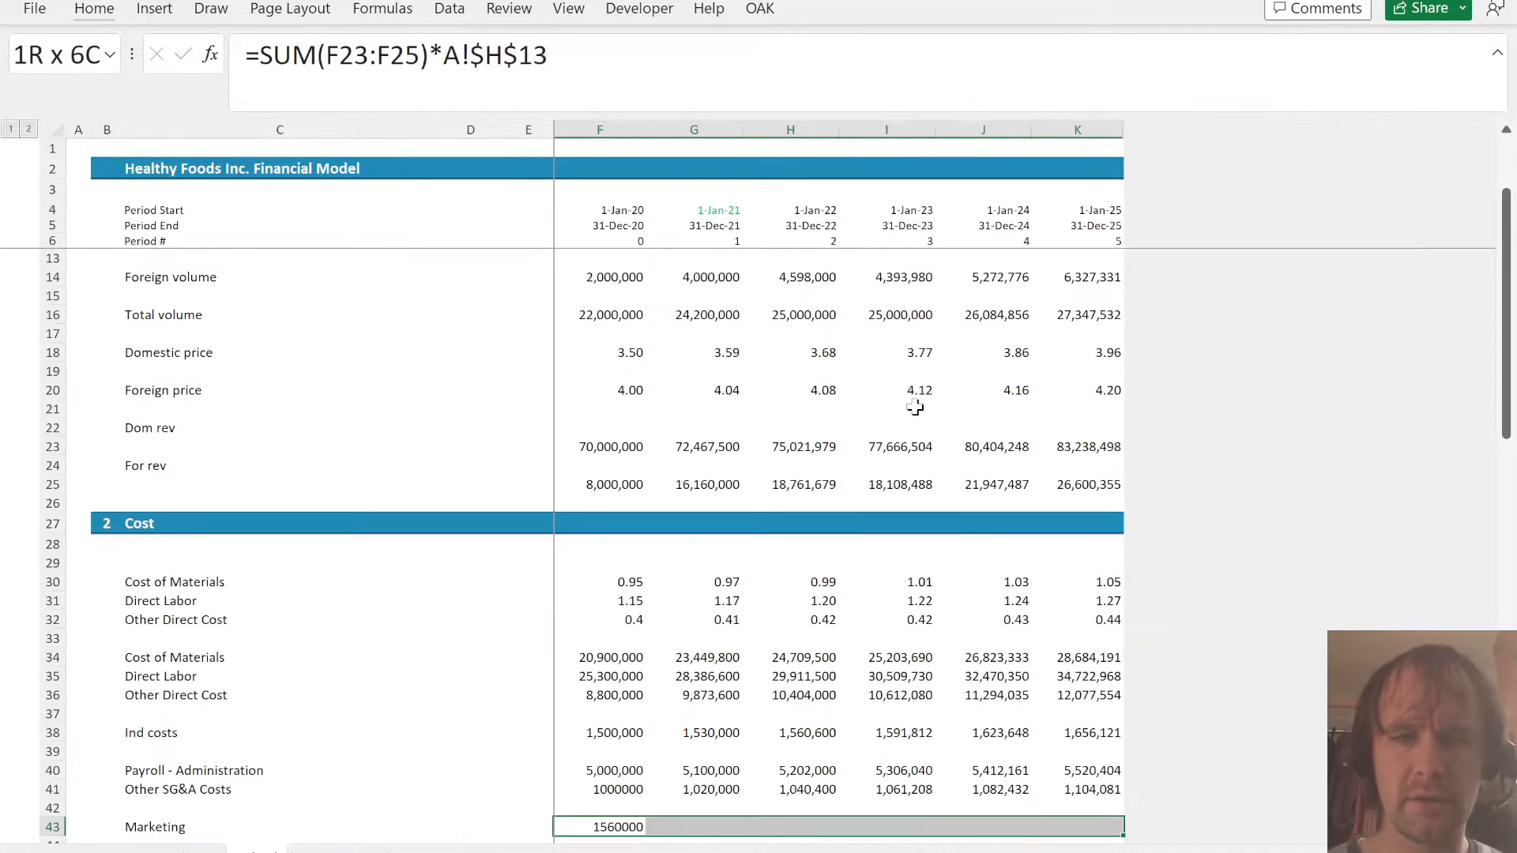
pyautogui.hotkey('ctrl', 'r')
# - Copy the cell format of F41 onto the marketing costs in F43:K43
pyautogui.press('Up')
pyautogui.press('Up')
pyautogui.hotkey('ctrl', 'c')
pyautogui.press('Down')
pyautogui.press('Down')
pyautogui.hotkey('ctrl', 'shift', 'Right')
pyautogui.hotkey('ctrl', 'alt', 'v')
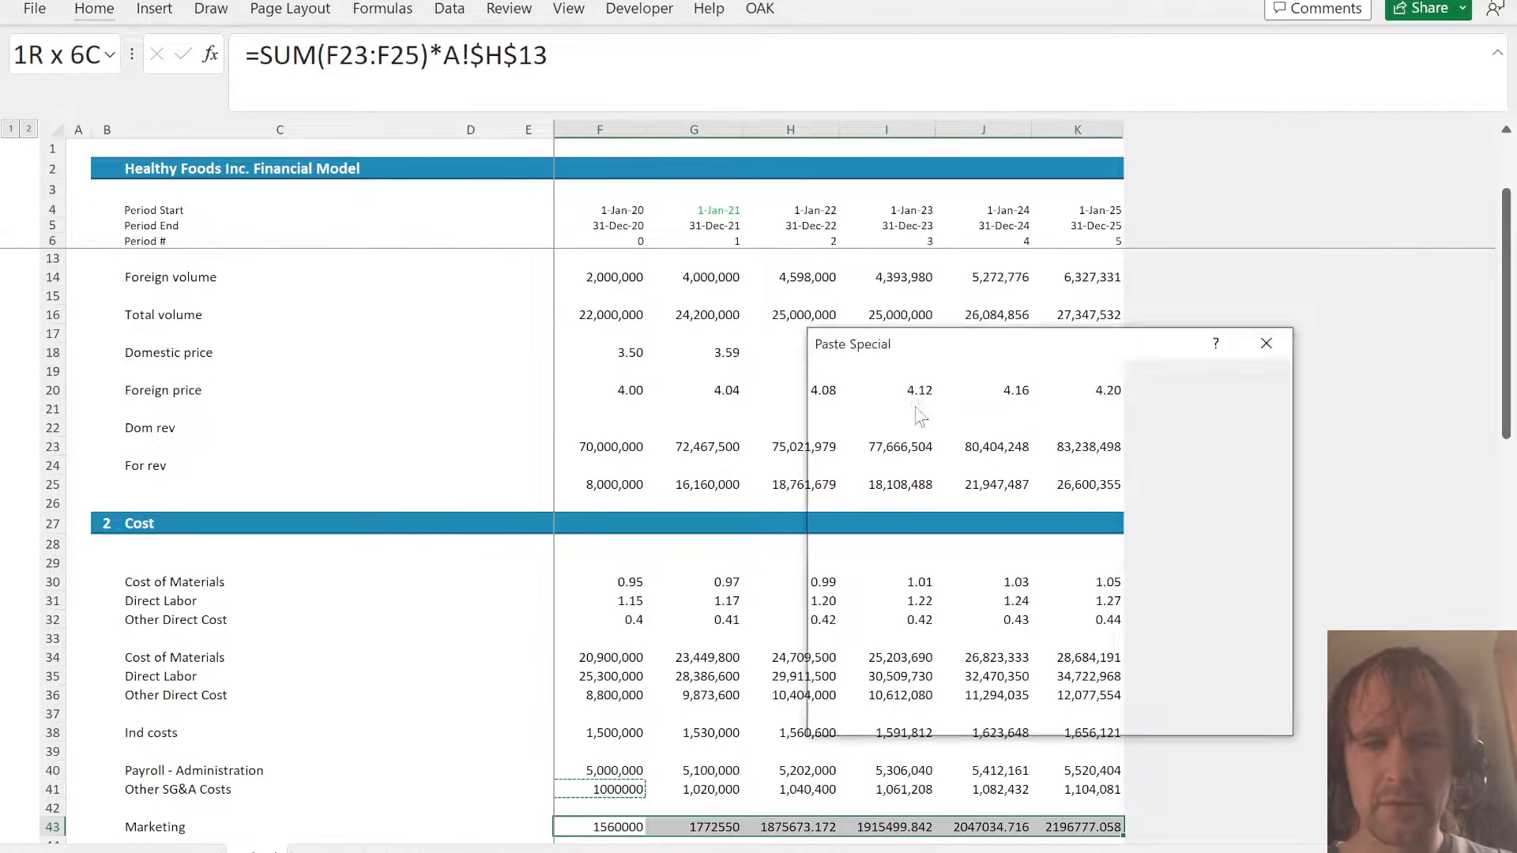
pyautogui.press('t')
pyautogui.press('Return')
pyautogui.press('Up')
# - Link the 2021–2025 Marketing Costs in G23:K23 of the P&L to Sched G43:K43
pyautogui.hotkey('ctrl', 'pagedown')
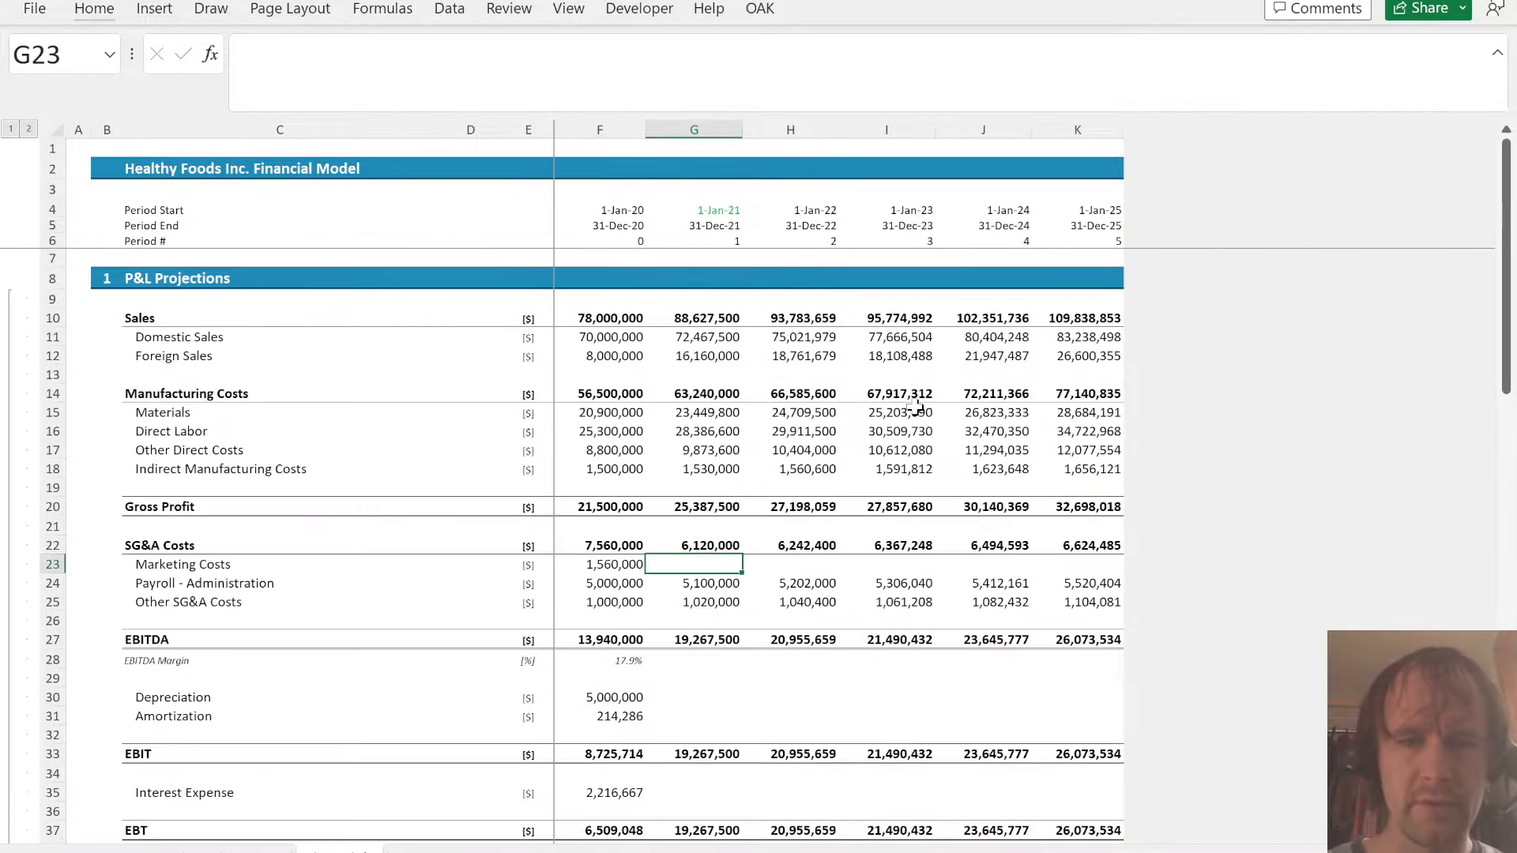
pyautogui.write('=')
pyautogui.hotkey('ctrl', 'pageup')
pyautogui.click(740, 826)
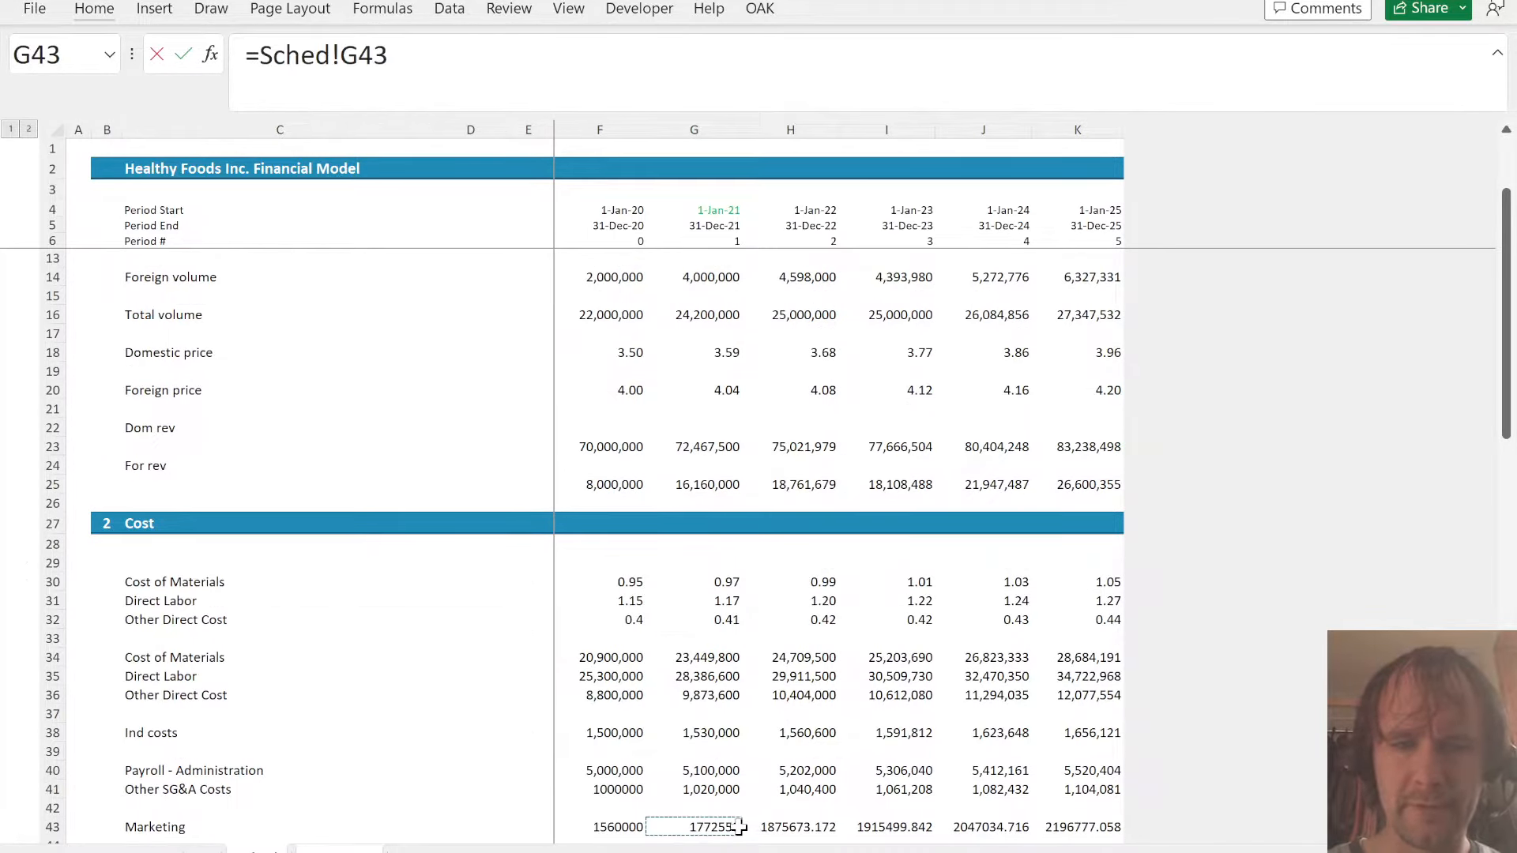
pyautogui.hotkey('ctrl', 'shift', 'Right')
pyautogui.press('Return')
# - Copy the Cost section header row of Sched into row 45, below the Marketing line
pyautogui.press('Down')
pyautogui.press('Down')
pyautogui.press('Down')
pyautogui.press('Down')
pyautogui.press('Down')
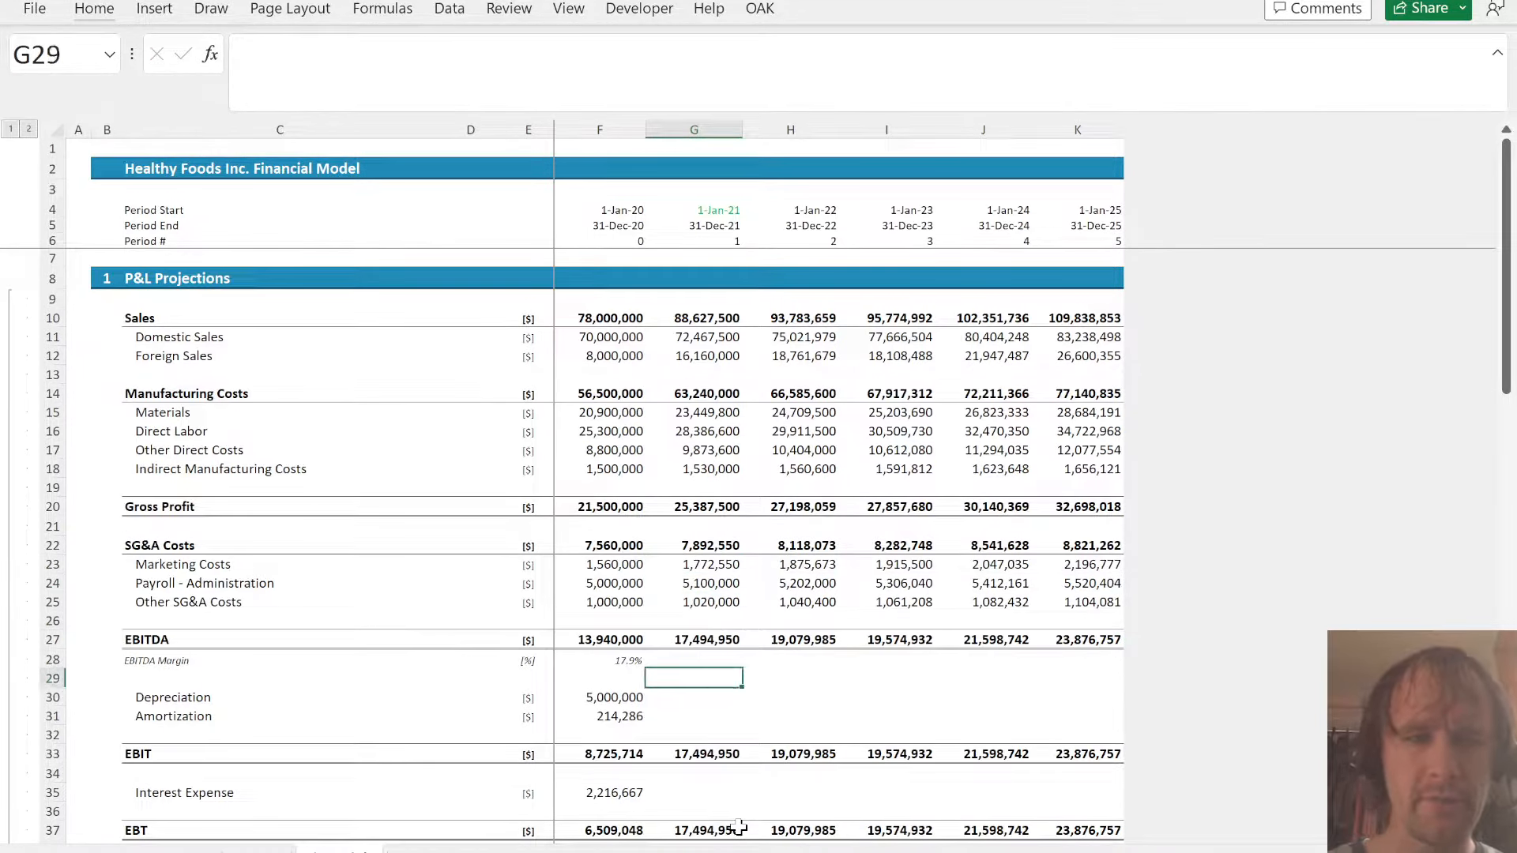
pyautogui.press('Down')
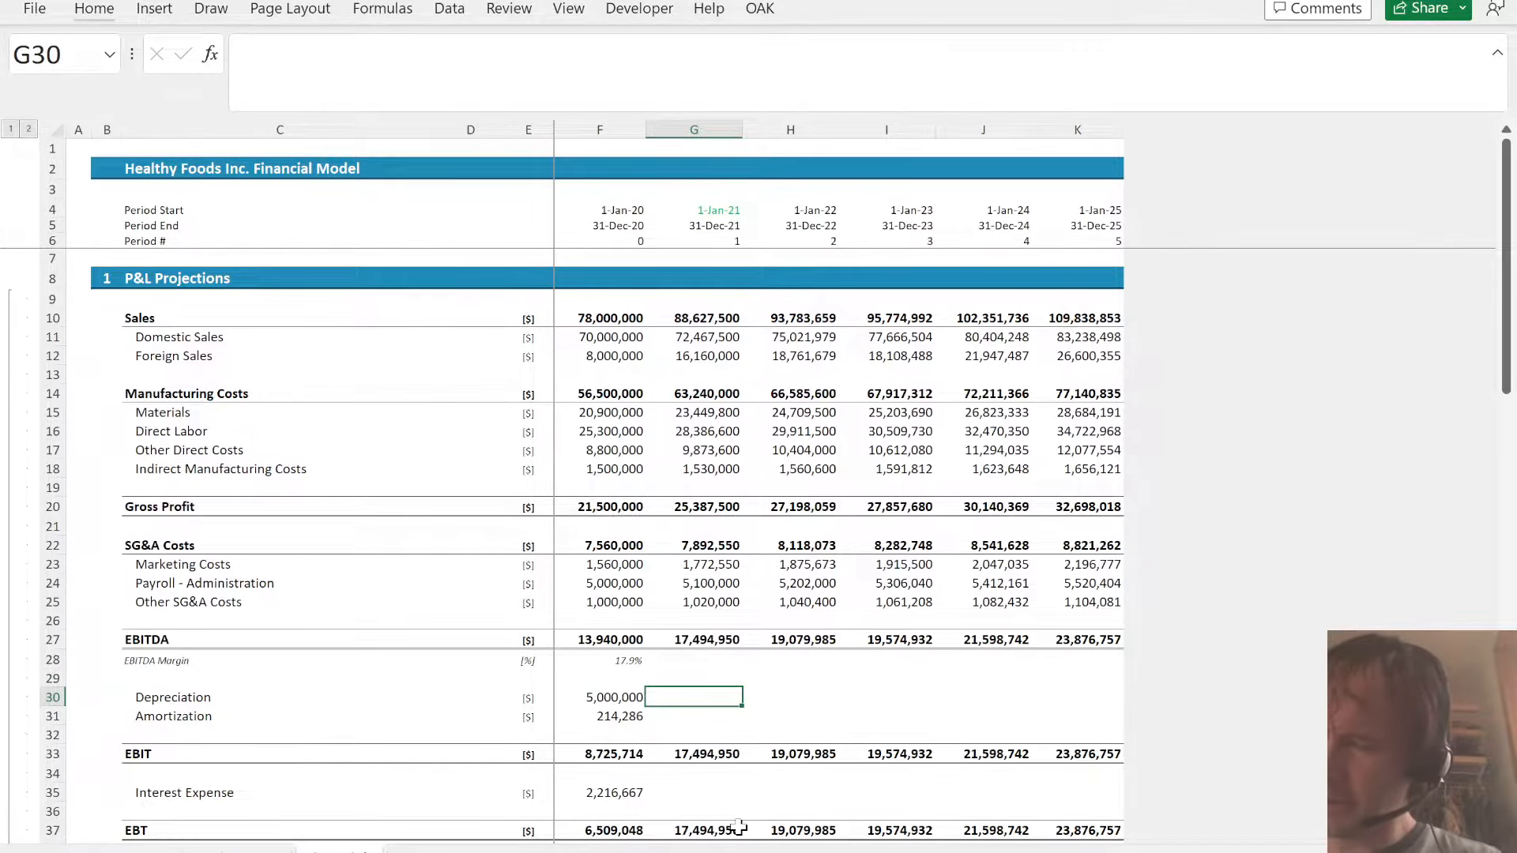
pyautogui.hotkey('ctrl', 'pageup')
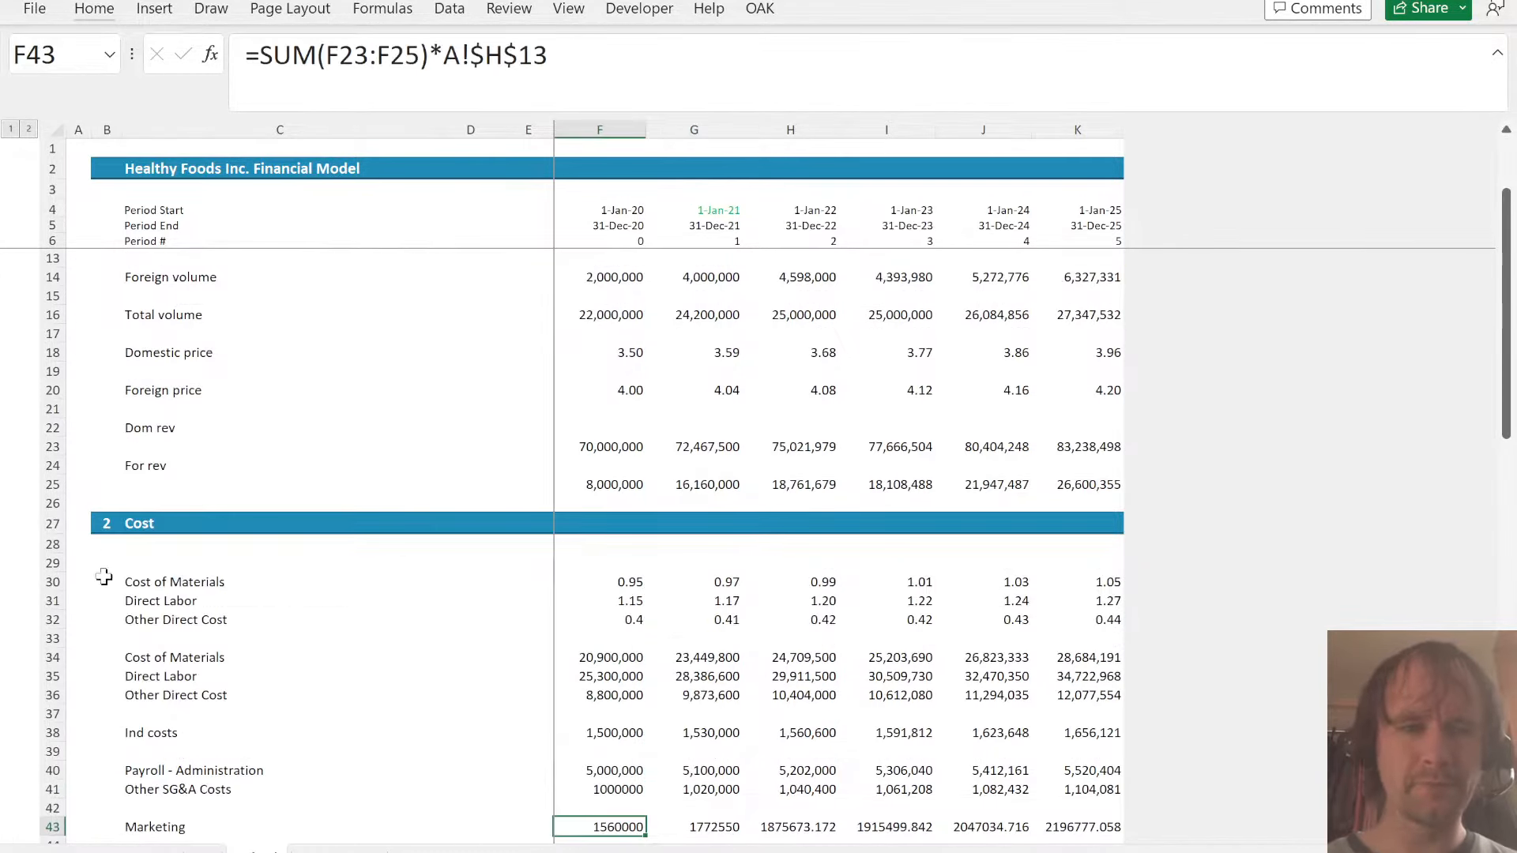
pyautogui.click(146, 520)
pyautogui.hotkey('shift', 'space')
pyautogui.hotkey('ctrl', 'c')
pyautogui.press('pagedown')
pyautogui.press('Up')
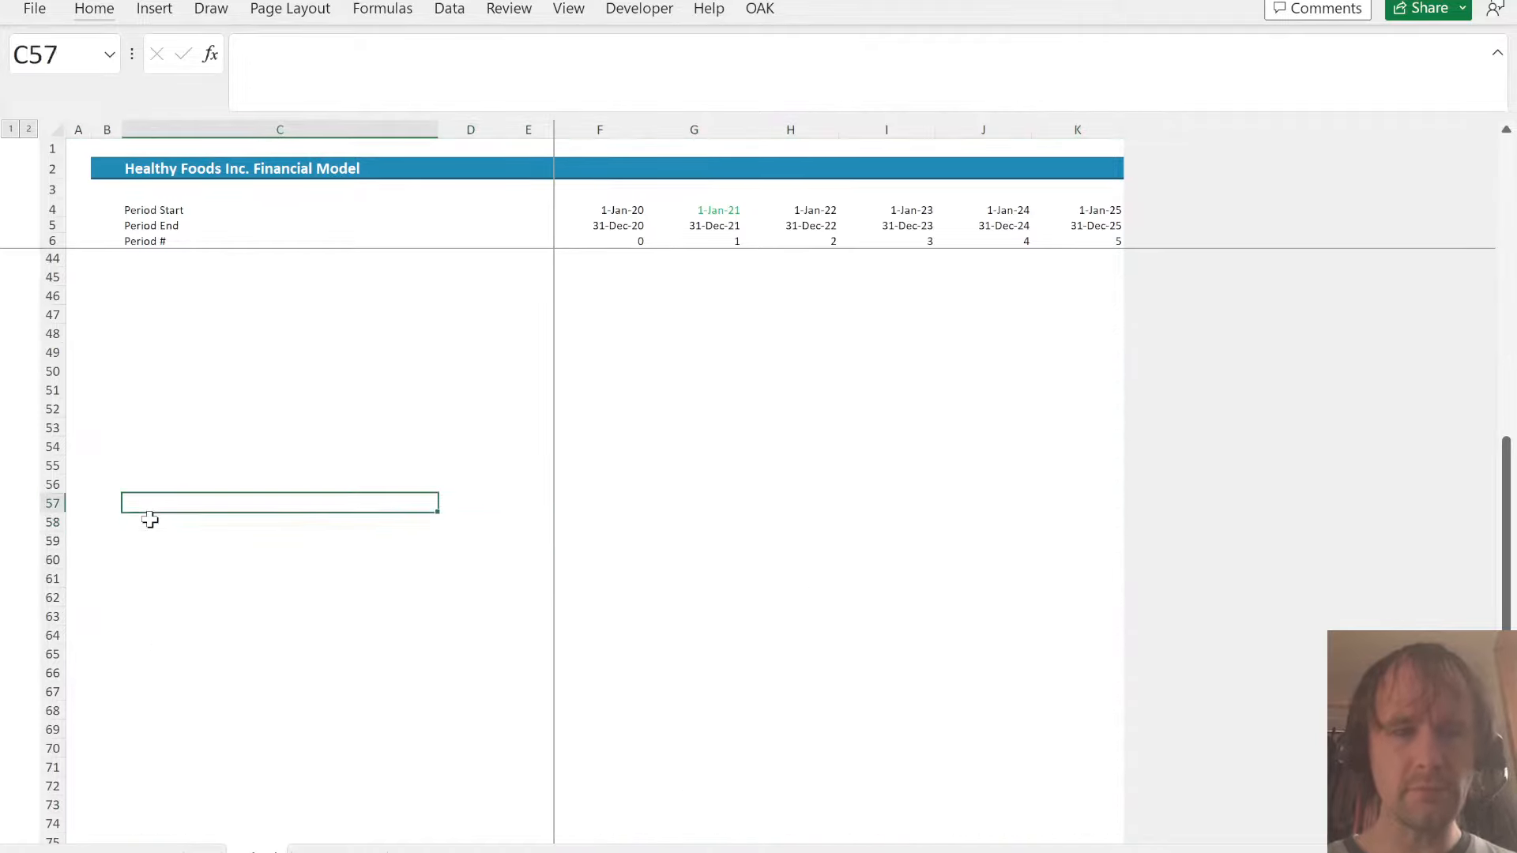
pyautogui.hotkey('ctrl', 'Up')
pyautogui.press('Down')
pyautogui.press('Down')
pyautogui.hotkey('shift', 'space')
pyautogui.hotkey('ctrl', 'v')
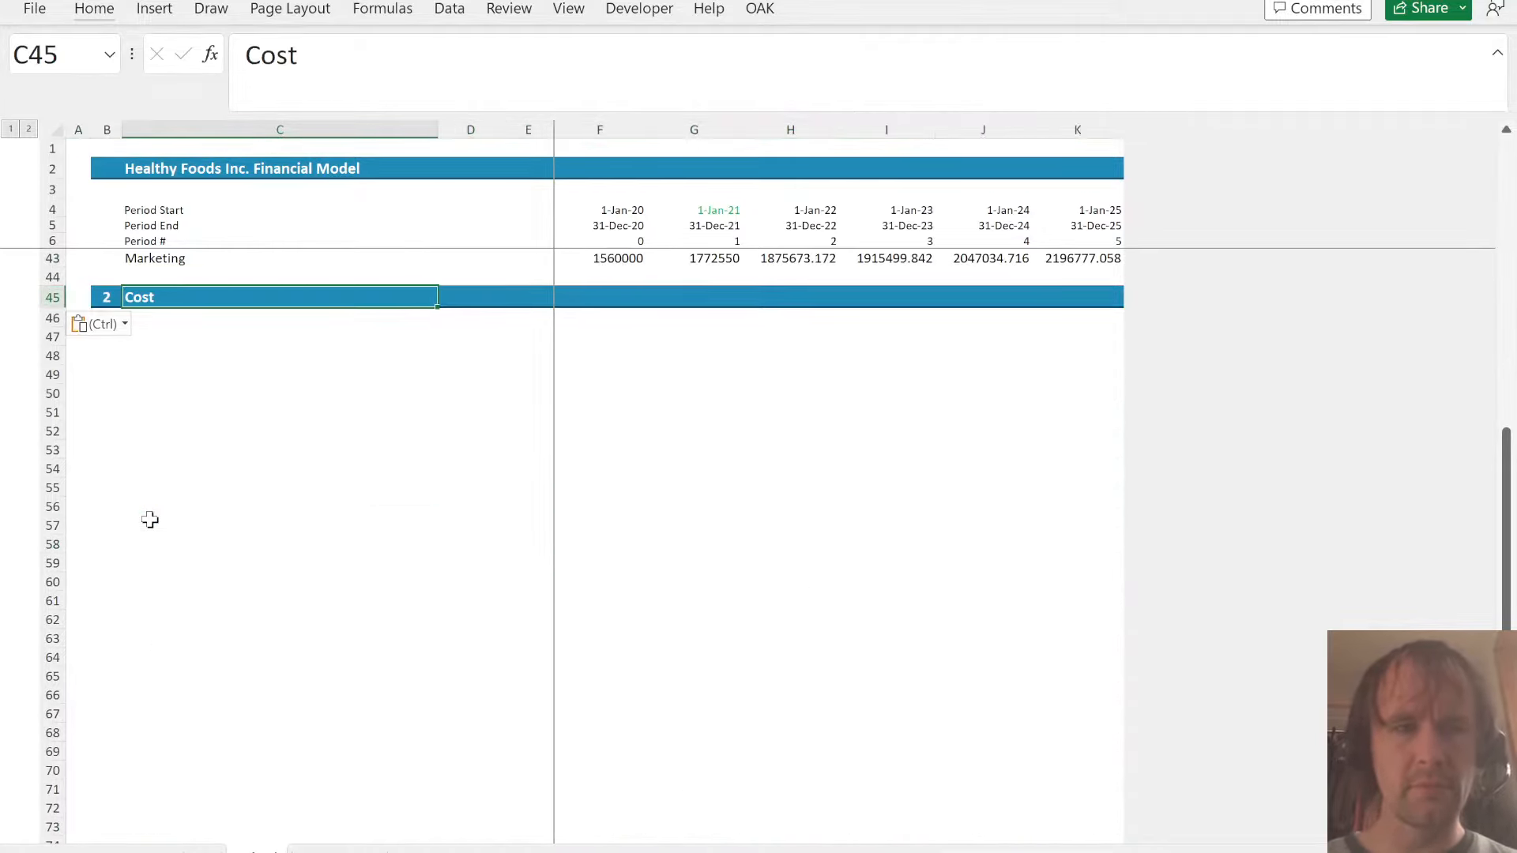
# - Renumber the copied section header in row 45 as 3 and title it WC
pyautogui.press('Left')
pyautogui.write('3')
pyautogui.press('Right')
pyautogui.write('WC')
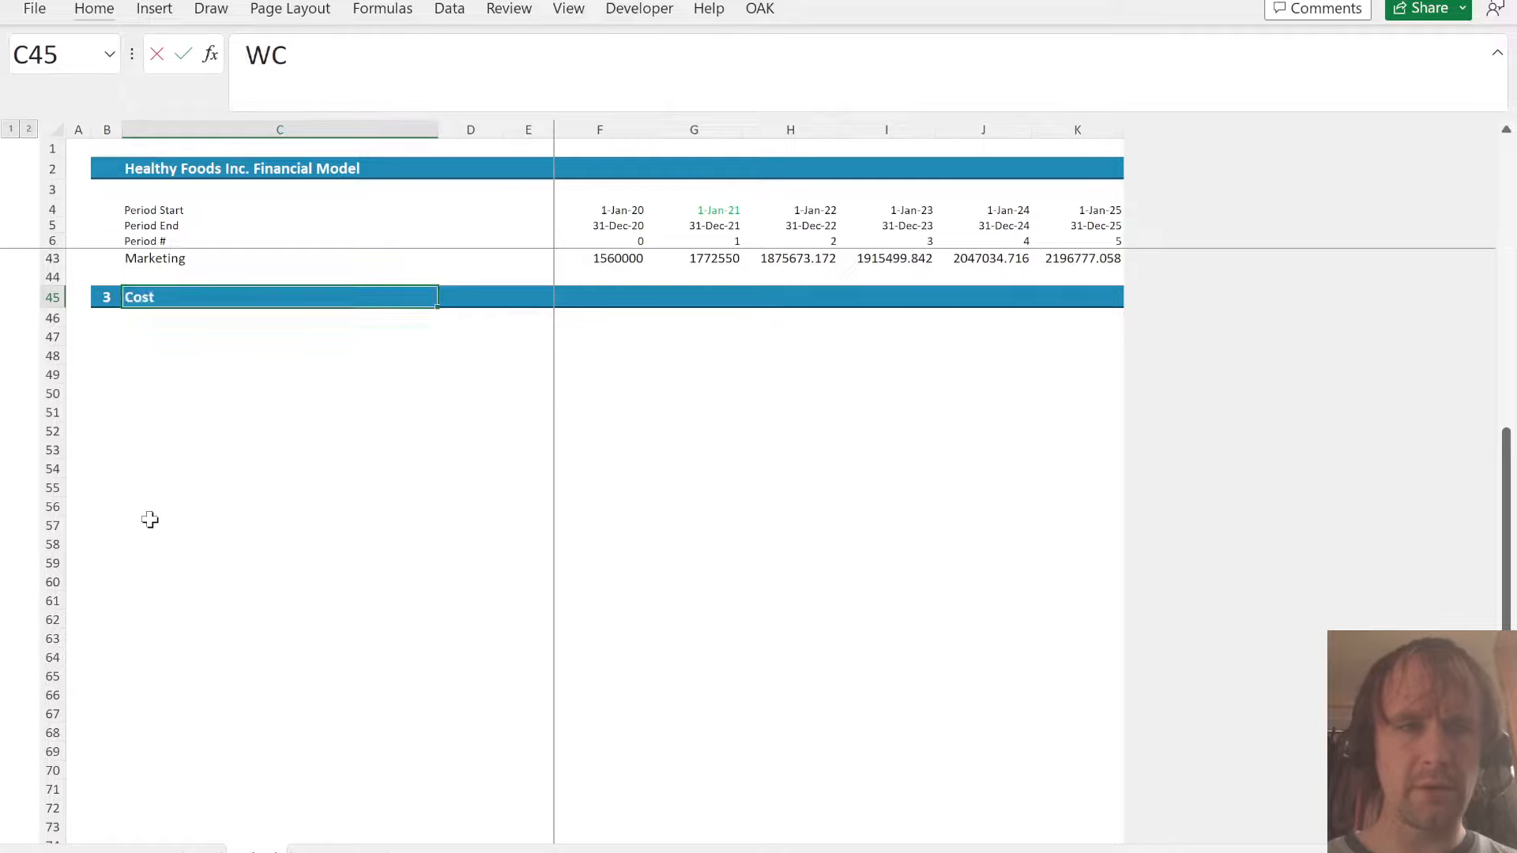
# - Label C47:C49 in the WC section AR, Inv and AP
pyautogui.press('Down')
pyautogui.press('Down')
pyautogui.write('AR')
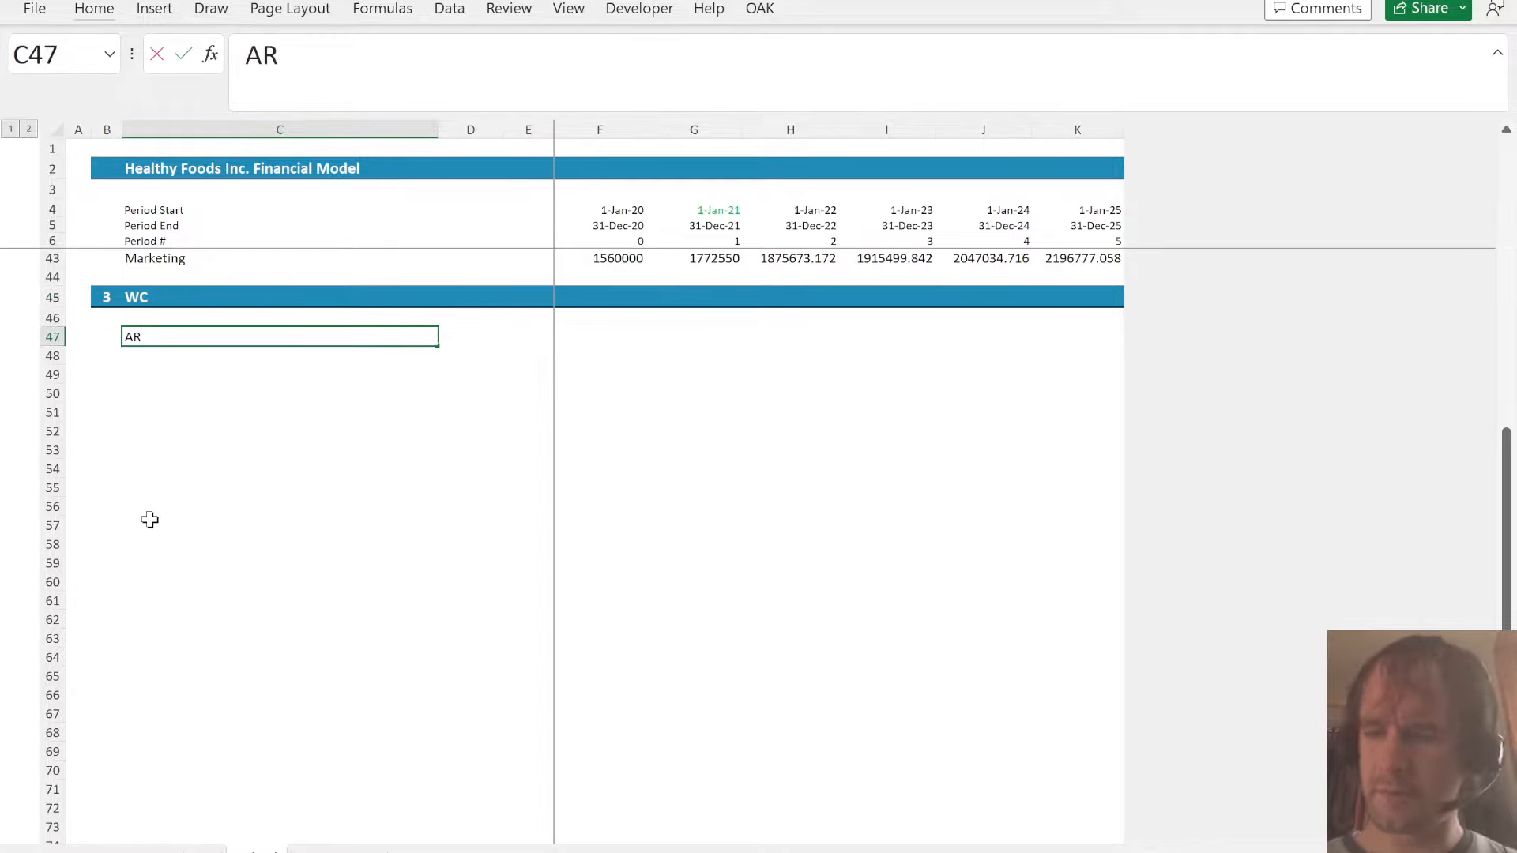
pyautogui.press('Return')
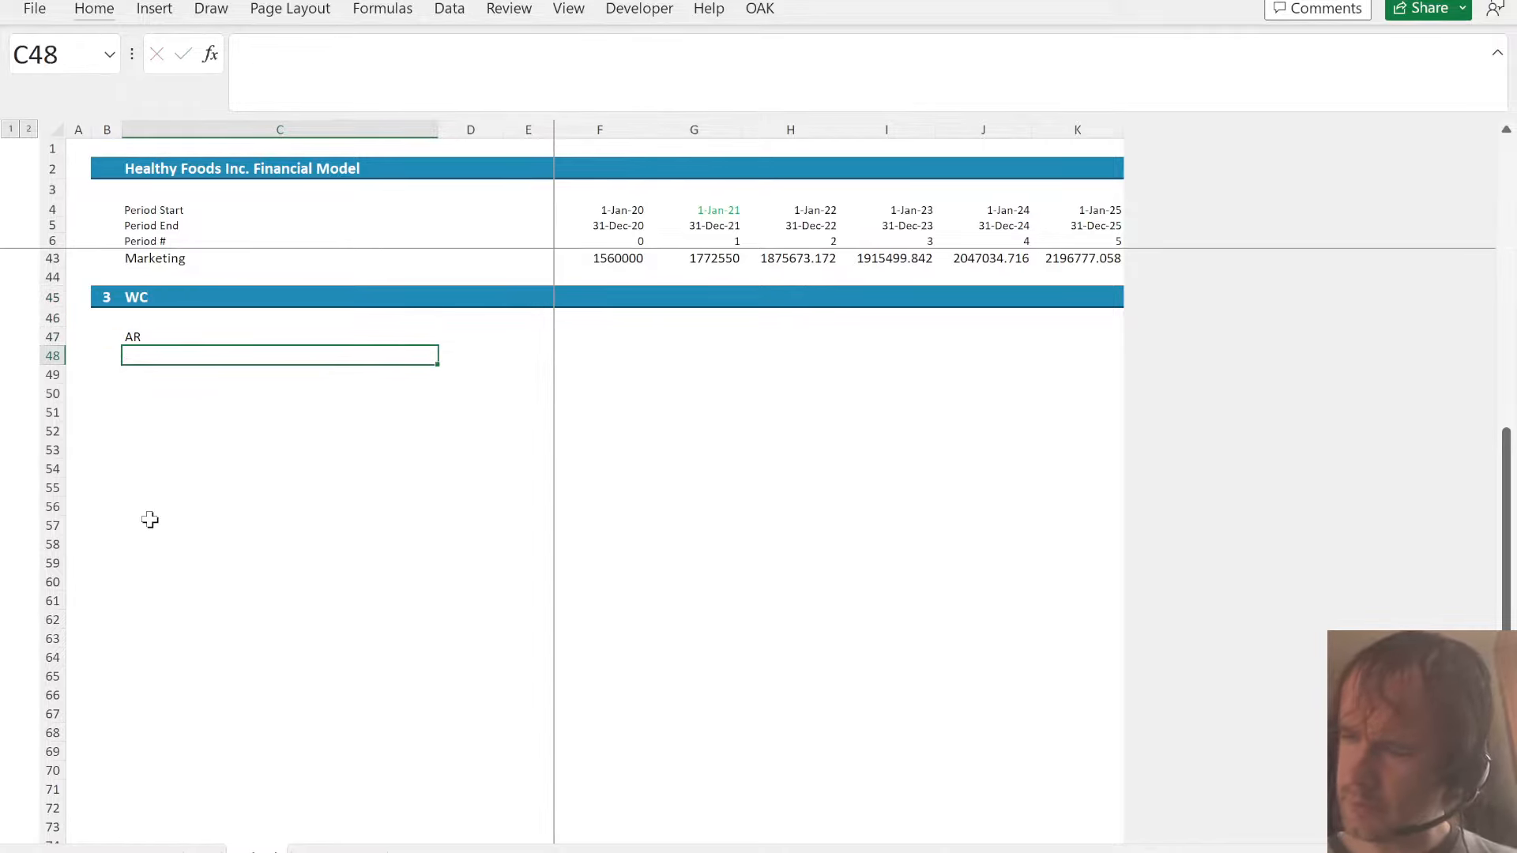
pyautogui.write('Inv')
pyautogui.press('Return')
pyautogui.write('AP')
pyautogui.press('Return')
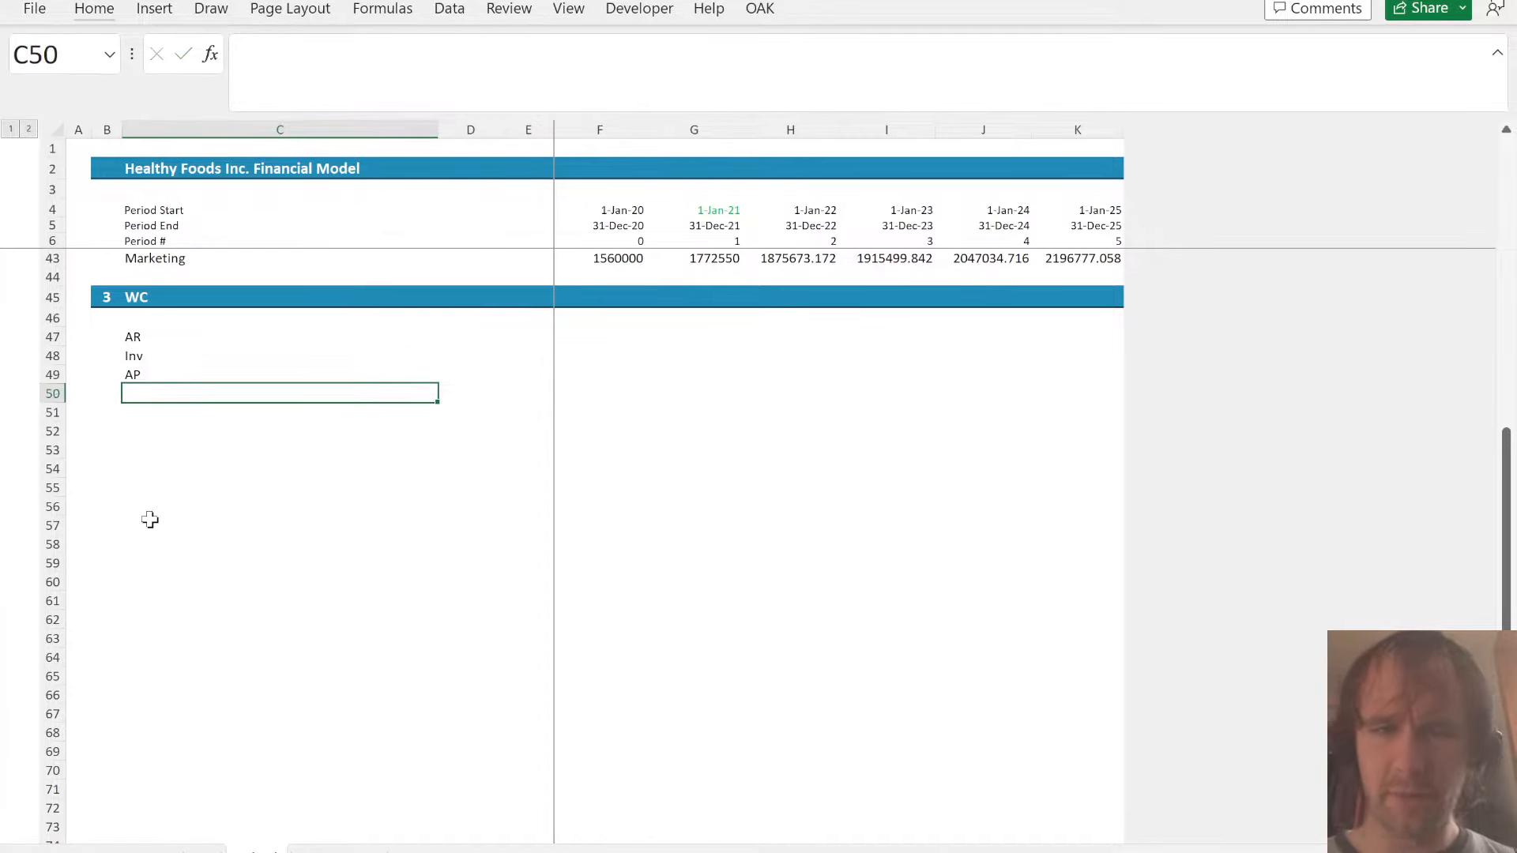
# - Examine the Acc. Receivable, Inventory and Acc. Payable days for 2021–2025 on the assumptions sheet
pyautogui.press('Up')
pyautogui.press('Up')
pyautogui.press('Up')
pyautogui.press('Right')
pyautogui.press('Right')
pyautogui.press('Right')
pyautogui.press('Right')
pyautogui.press('Left')
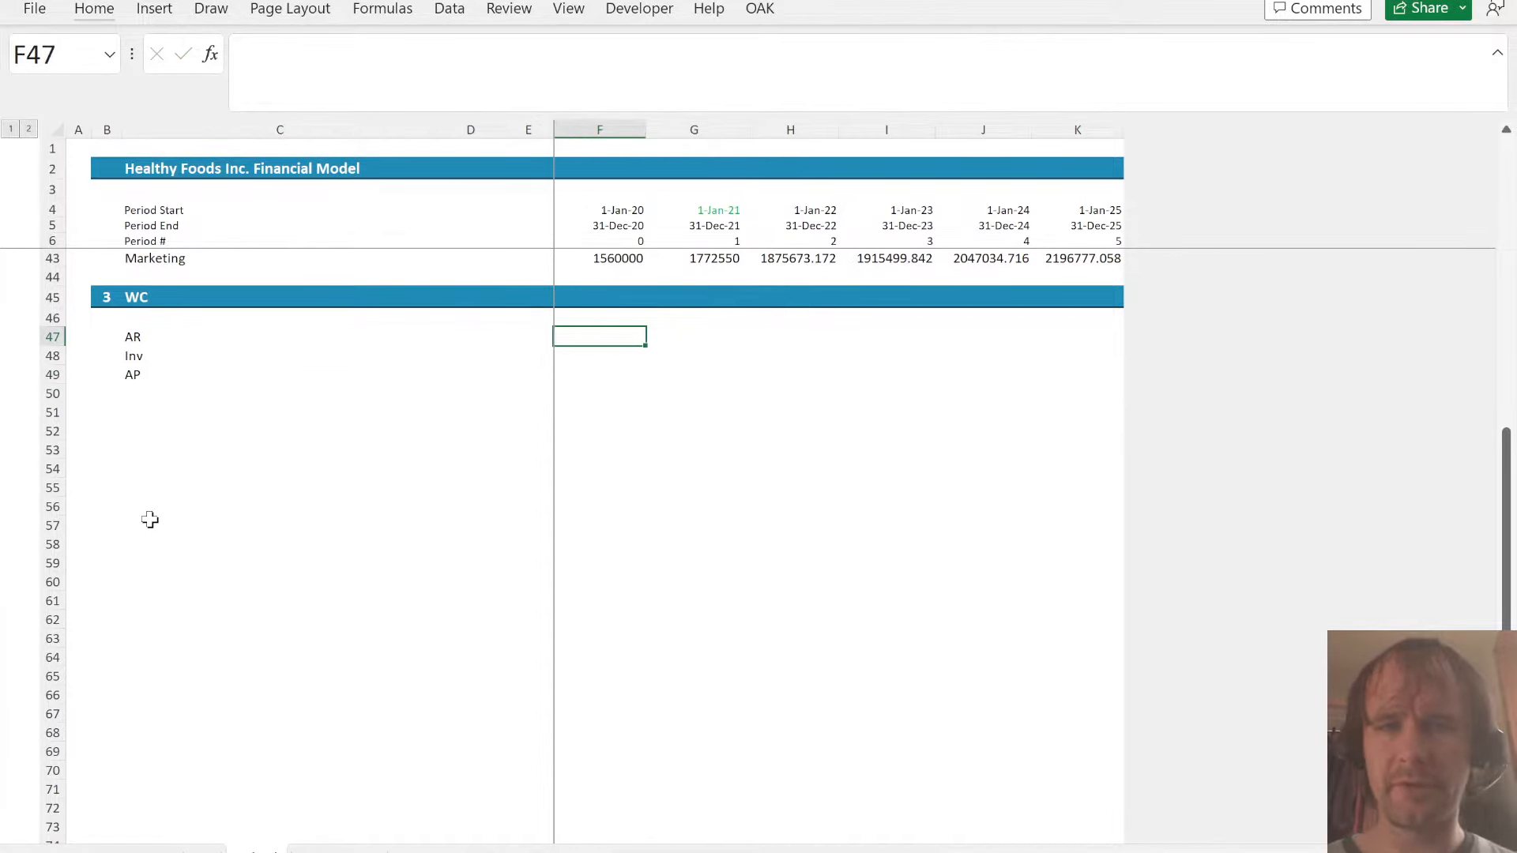
pyautogui.hotkey('ctrl', 'pageup')
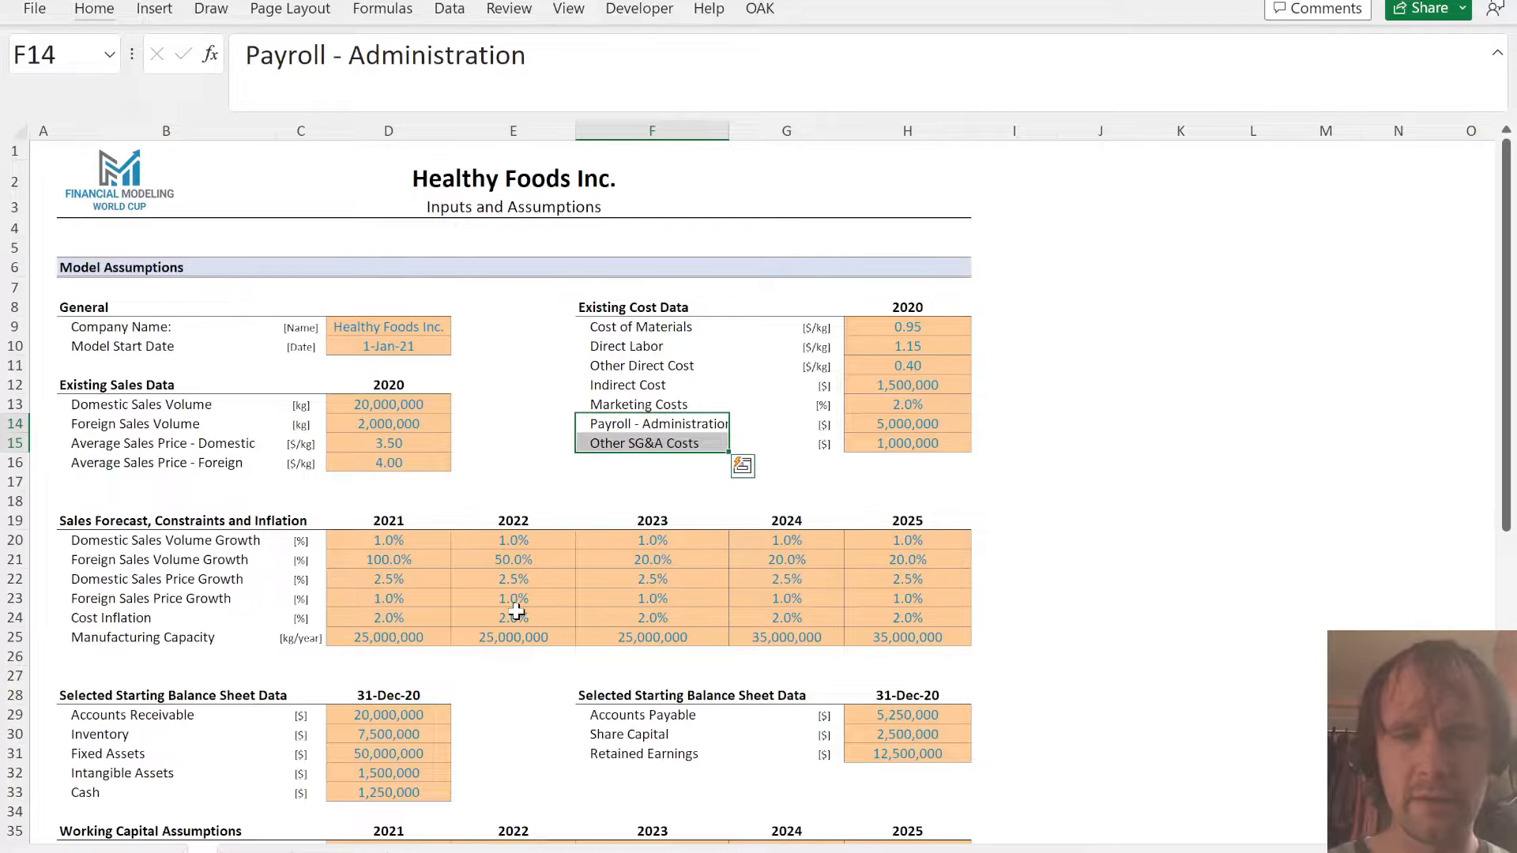
pyautogui.scroll(-4, 691, 569)
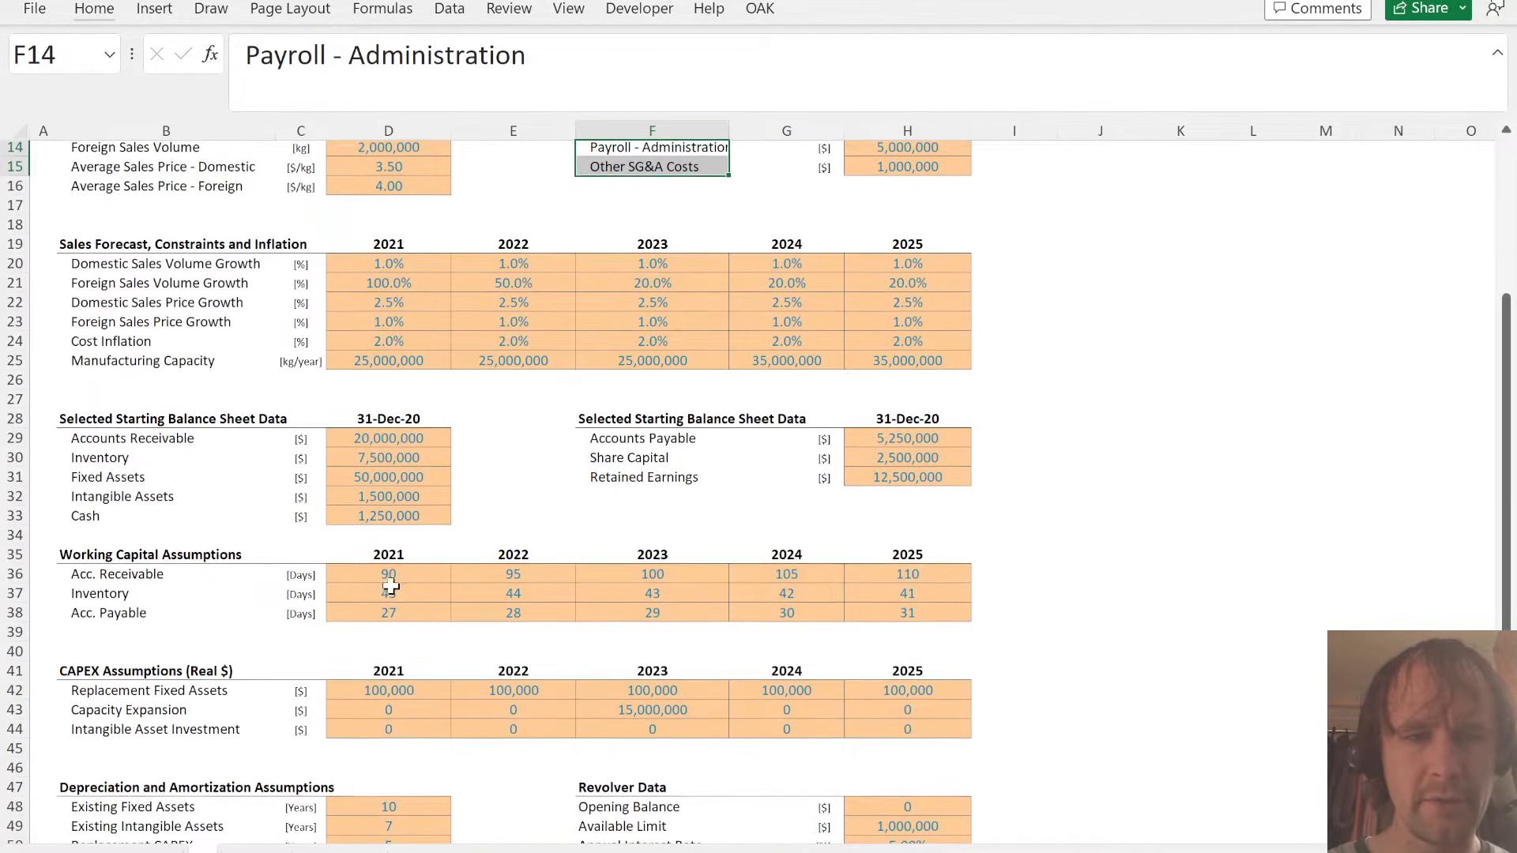
pyautogui.click(386, 582)
pyautogui.hotkey('ctrl', 'shift', 'Right')
pyautogui.press('Down')
pyautogui.press('Right')
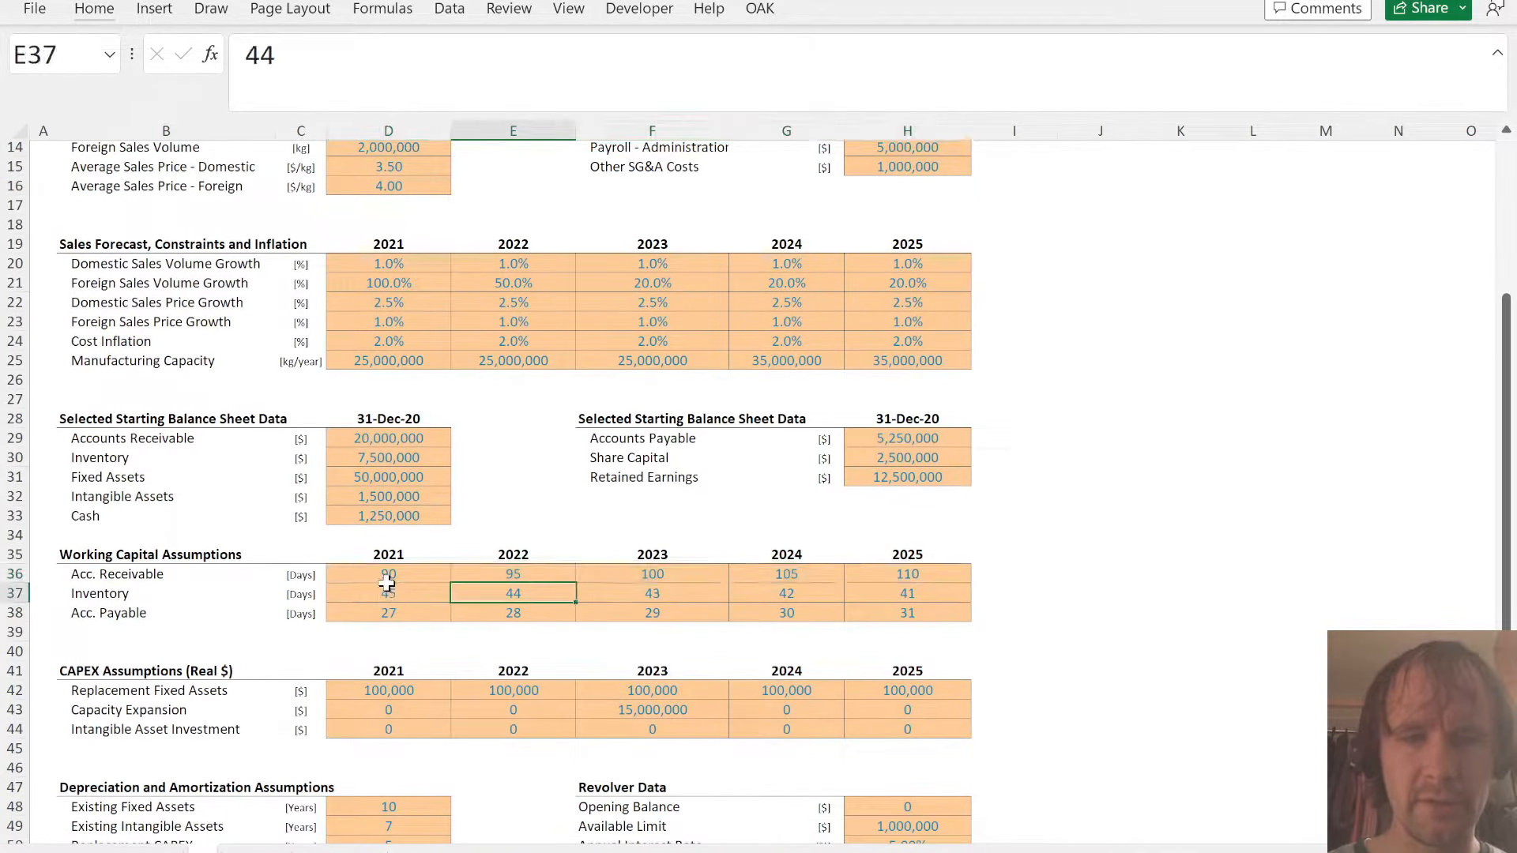
pyautogui.press('Up')
pyautogui.press('Left')
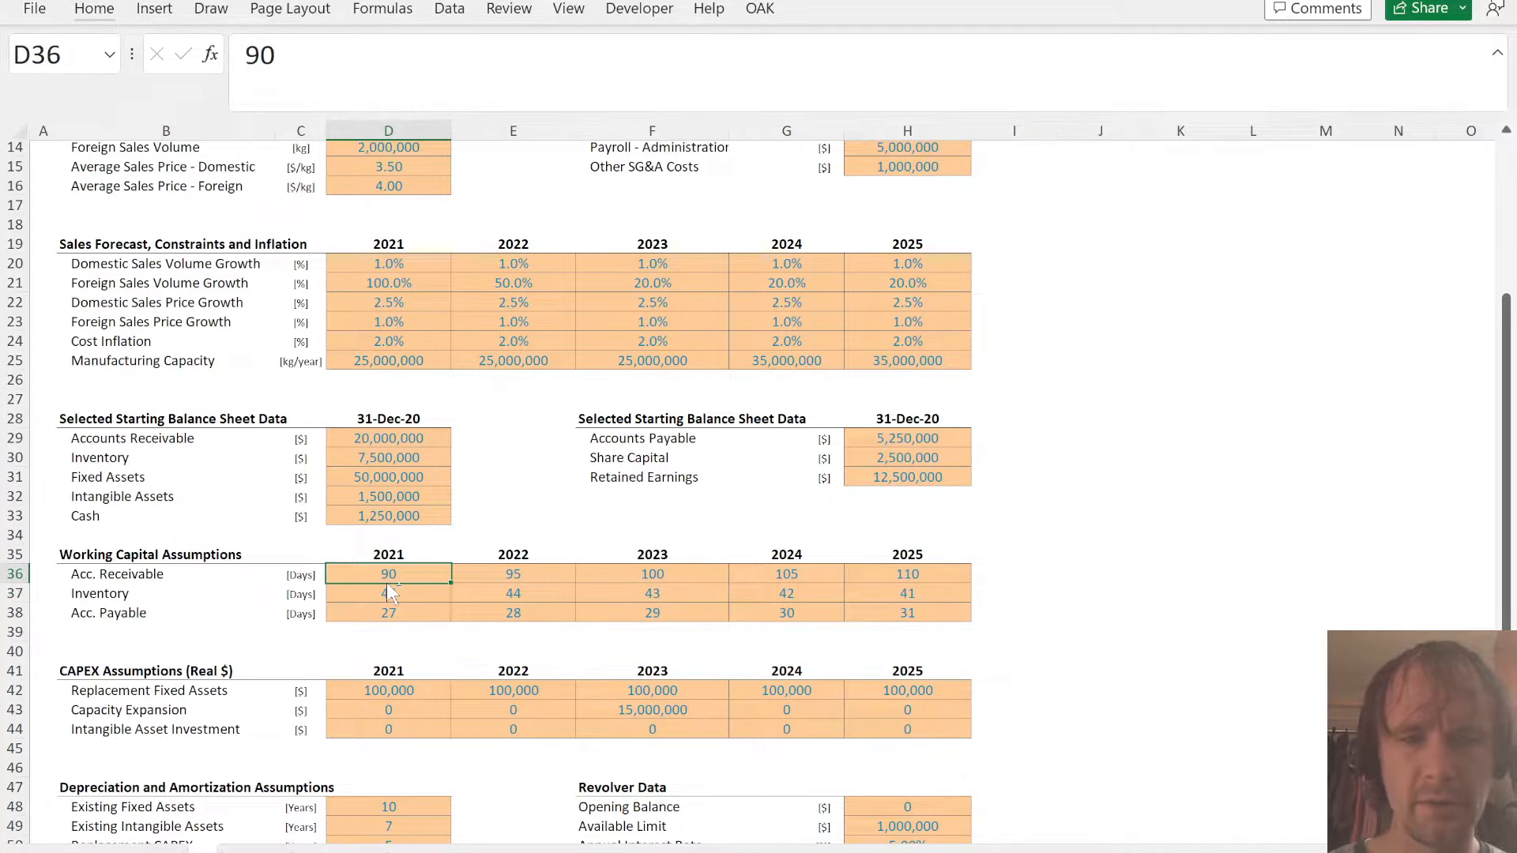
pyautogui.hotkey('ctrl', 'pagedown')
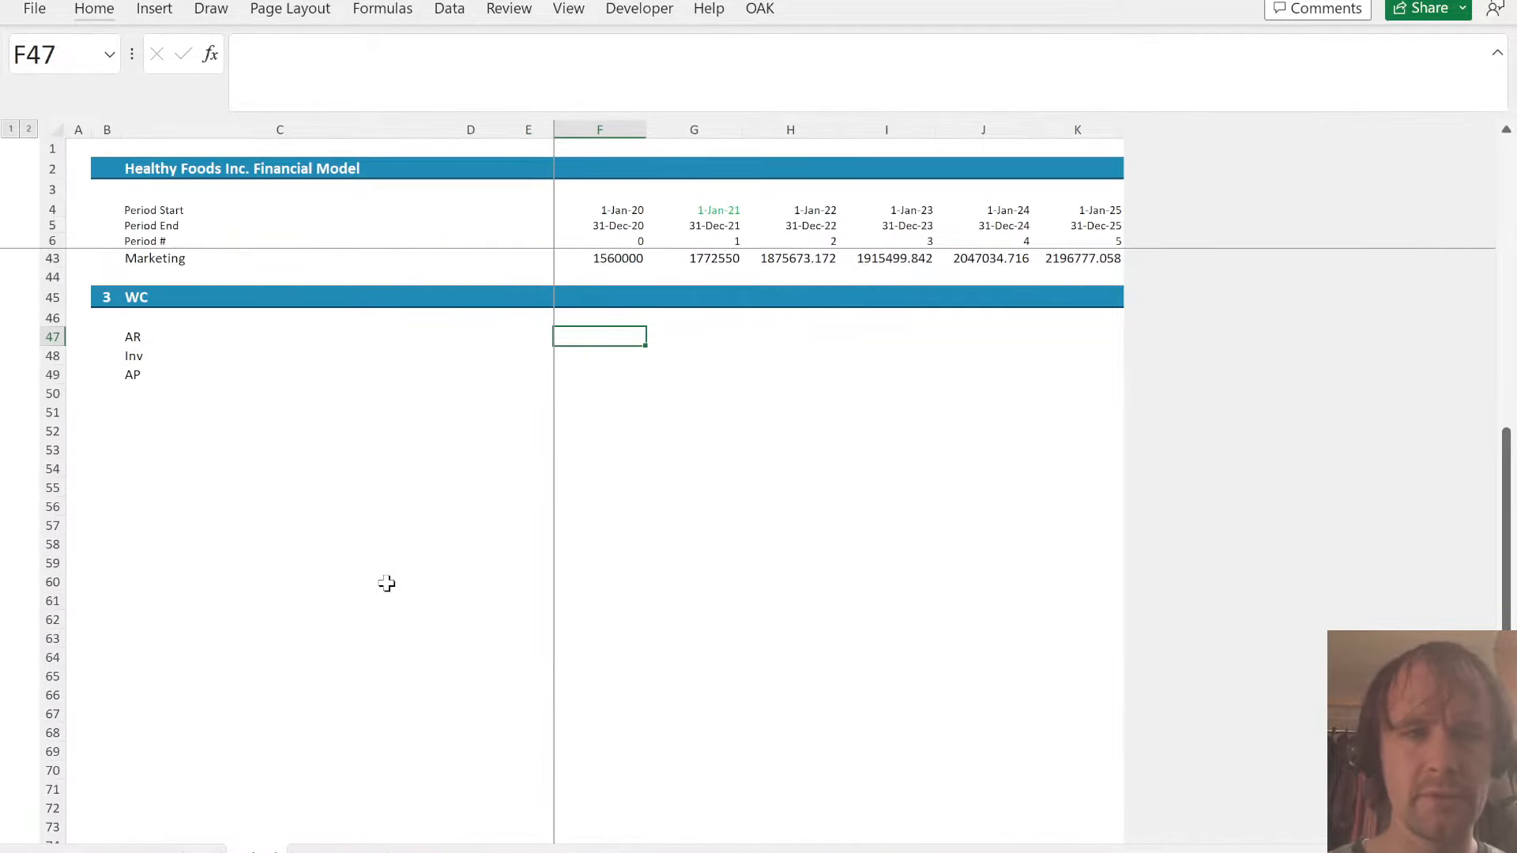
# - Link the AR, Inv and AP days in G47:K49 to A!D36:H38 with one range formula starting in G47
pyautogui.press('Right')
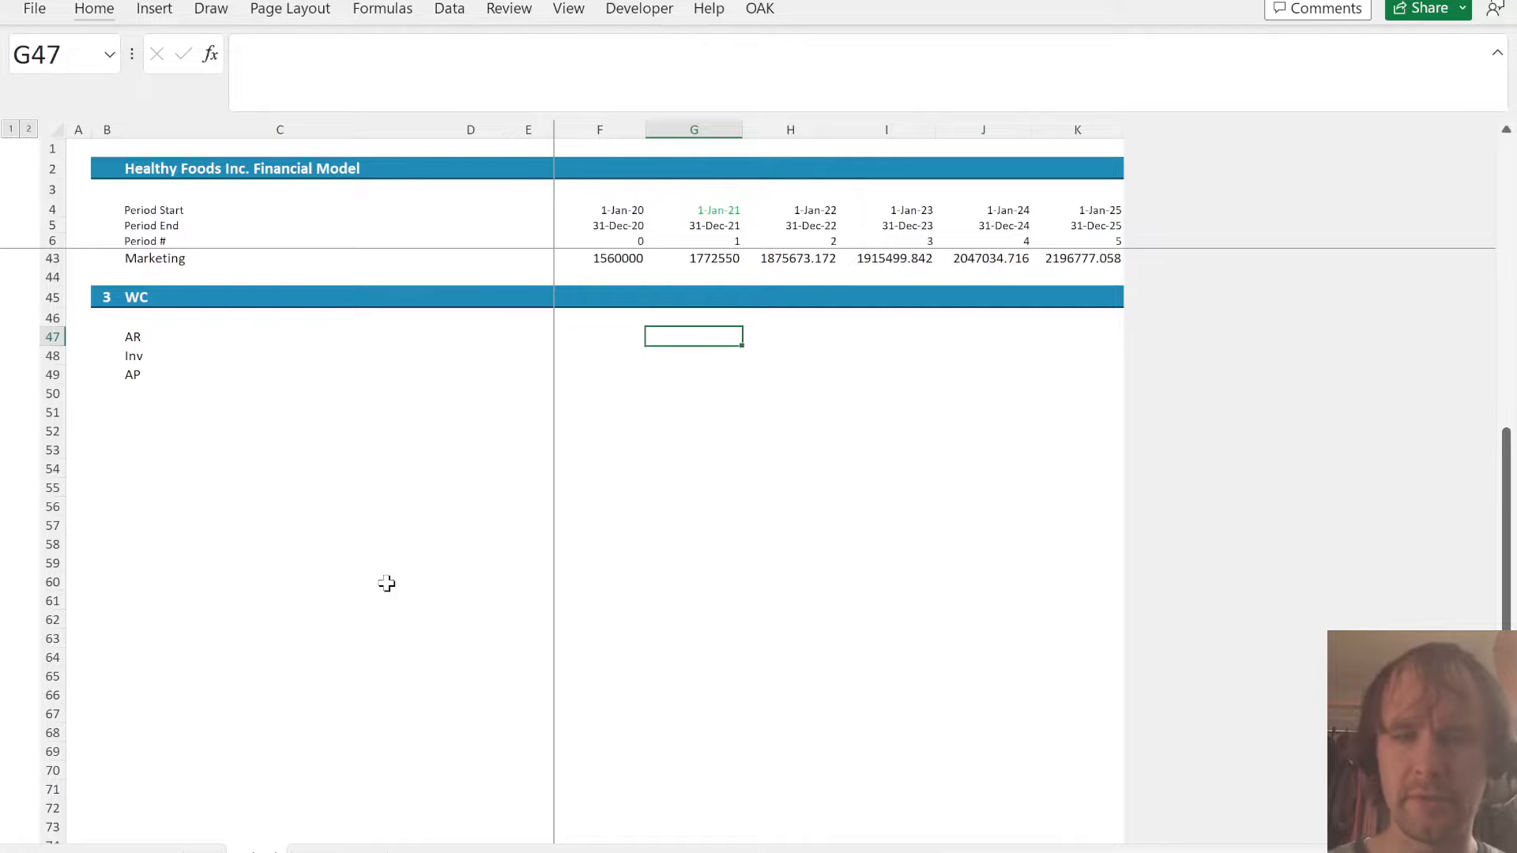
pyautogui.write('=')
pyautogui.hotkey('ctrl', 'pageup')
pyautogui.hotkey('ctrl', 'shift', 'Right')
pyautogui.hotkey('ctrl', 'shift', 'Down')
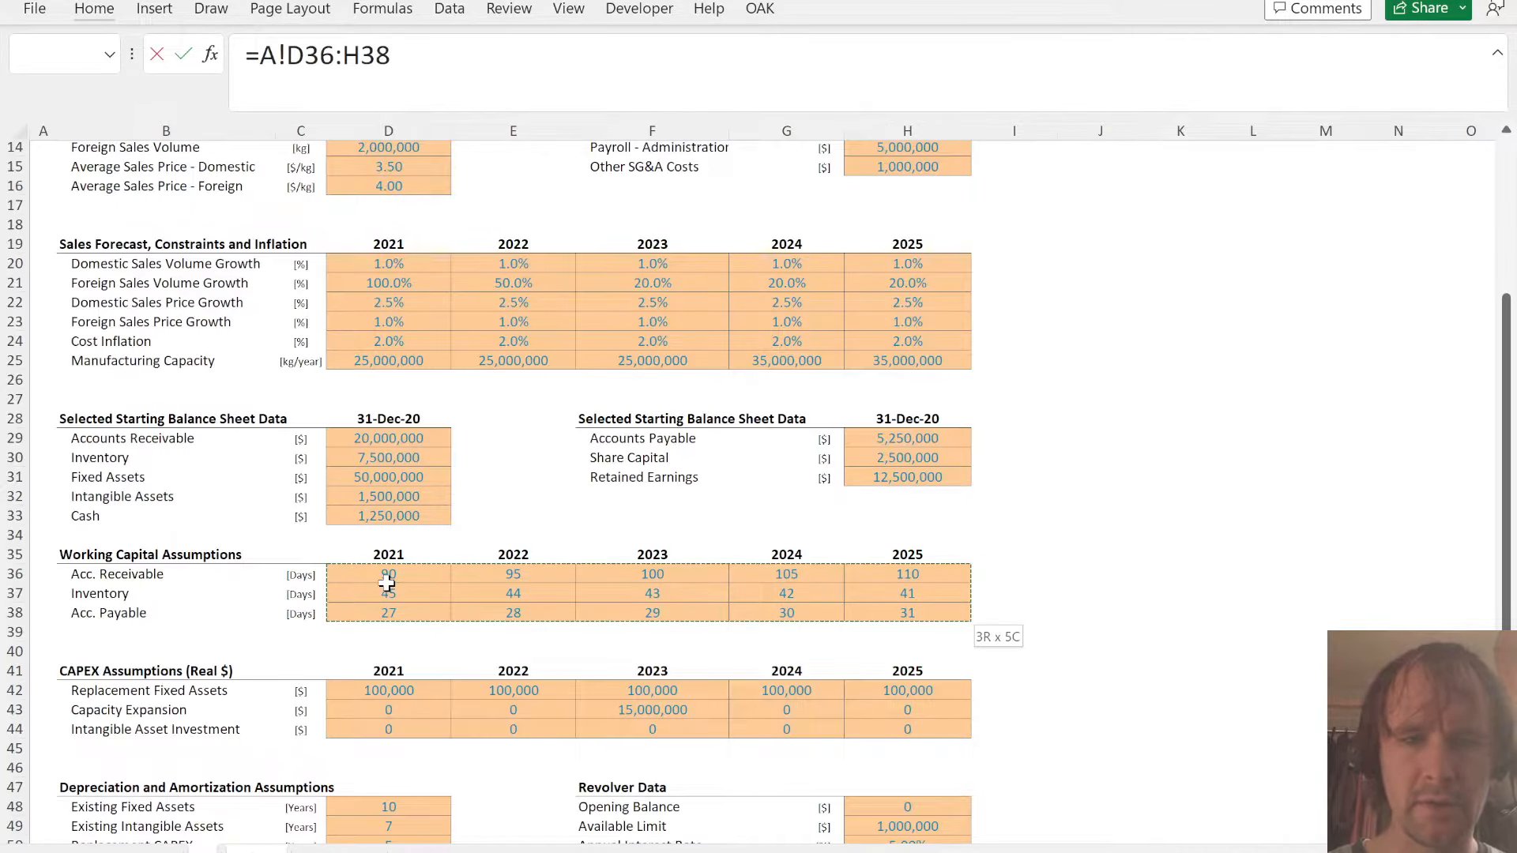
pyautogui.press('Return')
pyautogui.press('Down')
pyautogui.press('Down')
pyautogui.press('Down')
pyautogui.press('Left')
pyautogui.press('Left')
pyautogui.press('Left')
pyautogui.press('Left')
pyautogui.press('Left')
pyautogui.press('Up')
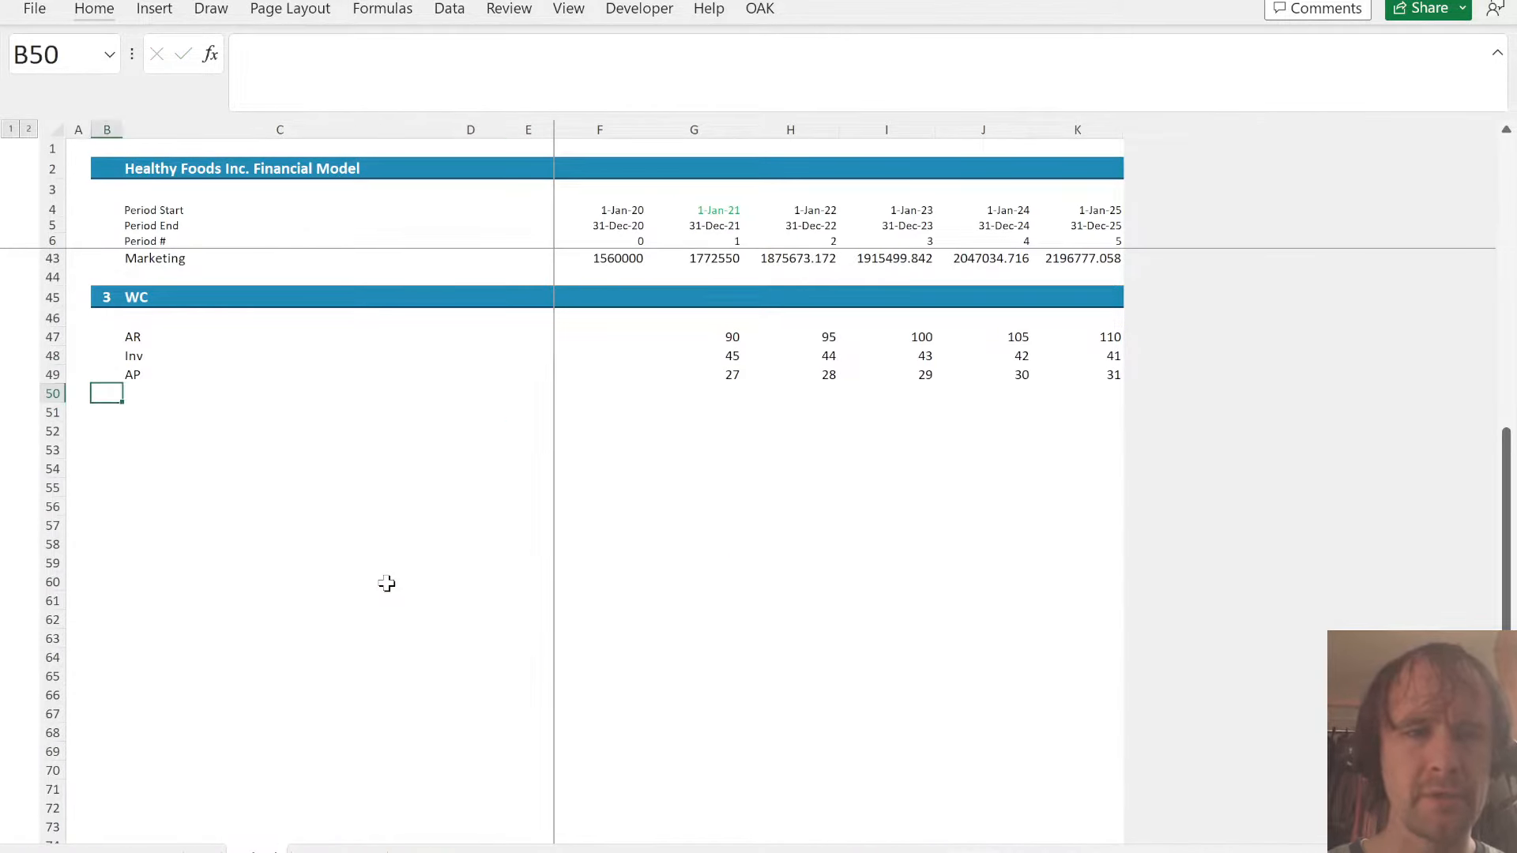
pyautogui.press('Up')
pyautogui.press('Right')
pyautogui.press('Down')
pyautogui.press('Down')
pyautogui.press('Up')
pyautogui.press('Up')
pyautogui.press('Up')
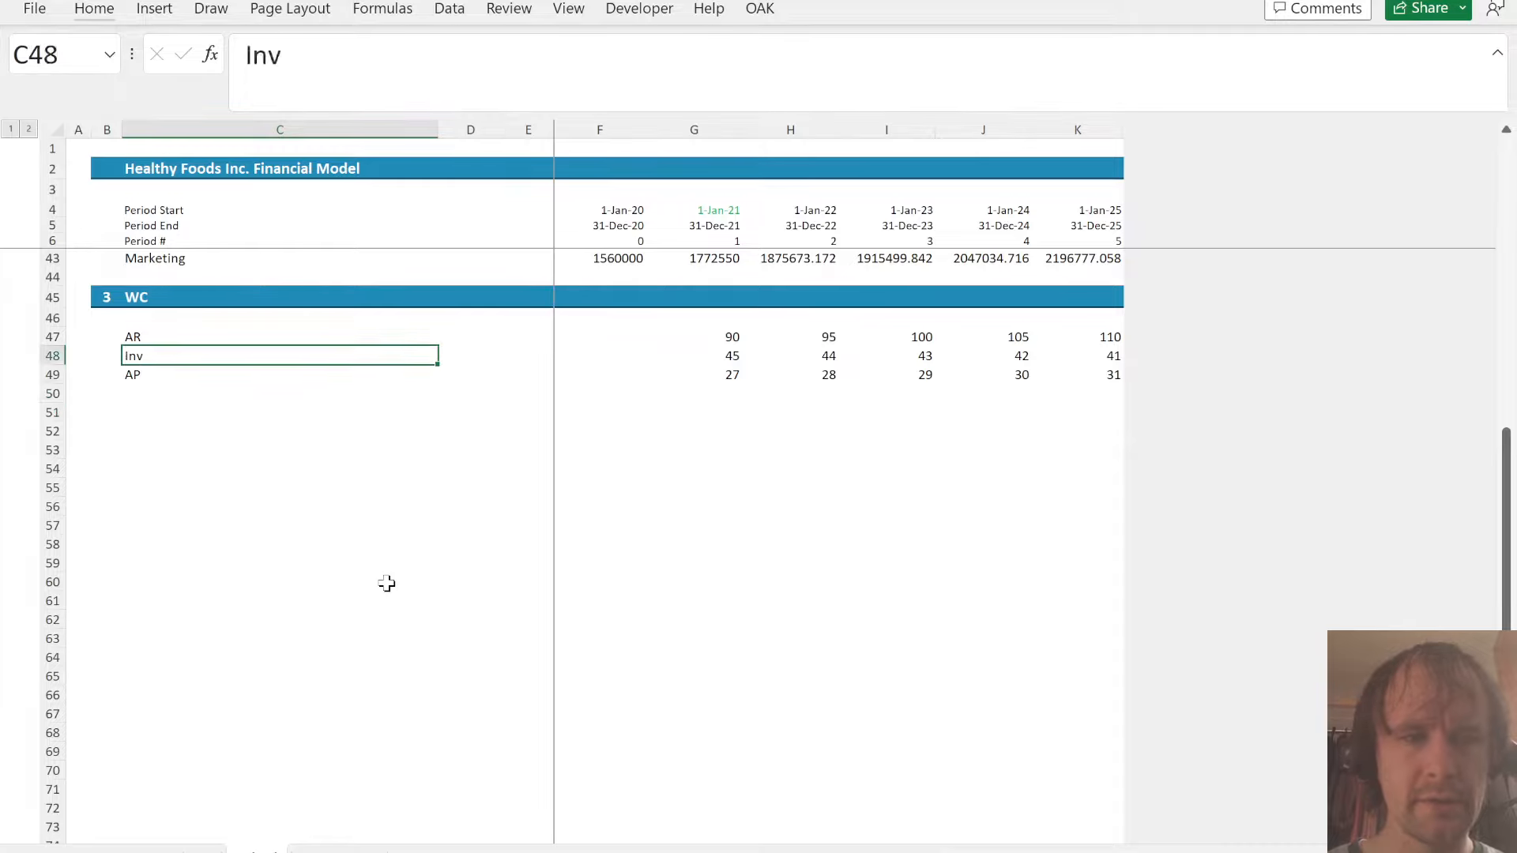
pyautogui.press('Up')
pyautogui.hotkey('shift', 'Down')
pyautogui.hotkey('shift', 'Down')
pyautogui.hotkey('ctrl', 'c')
pyautogui.press('Down')
pyautogui.press('Down')
pyautogui.hotkey('ctrl', 'v')
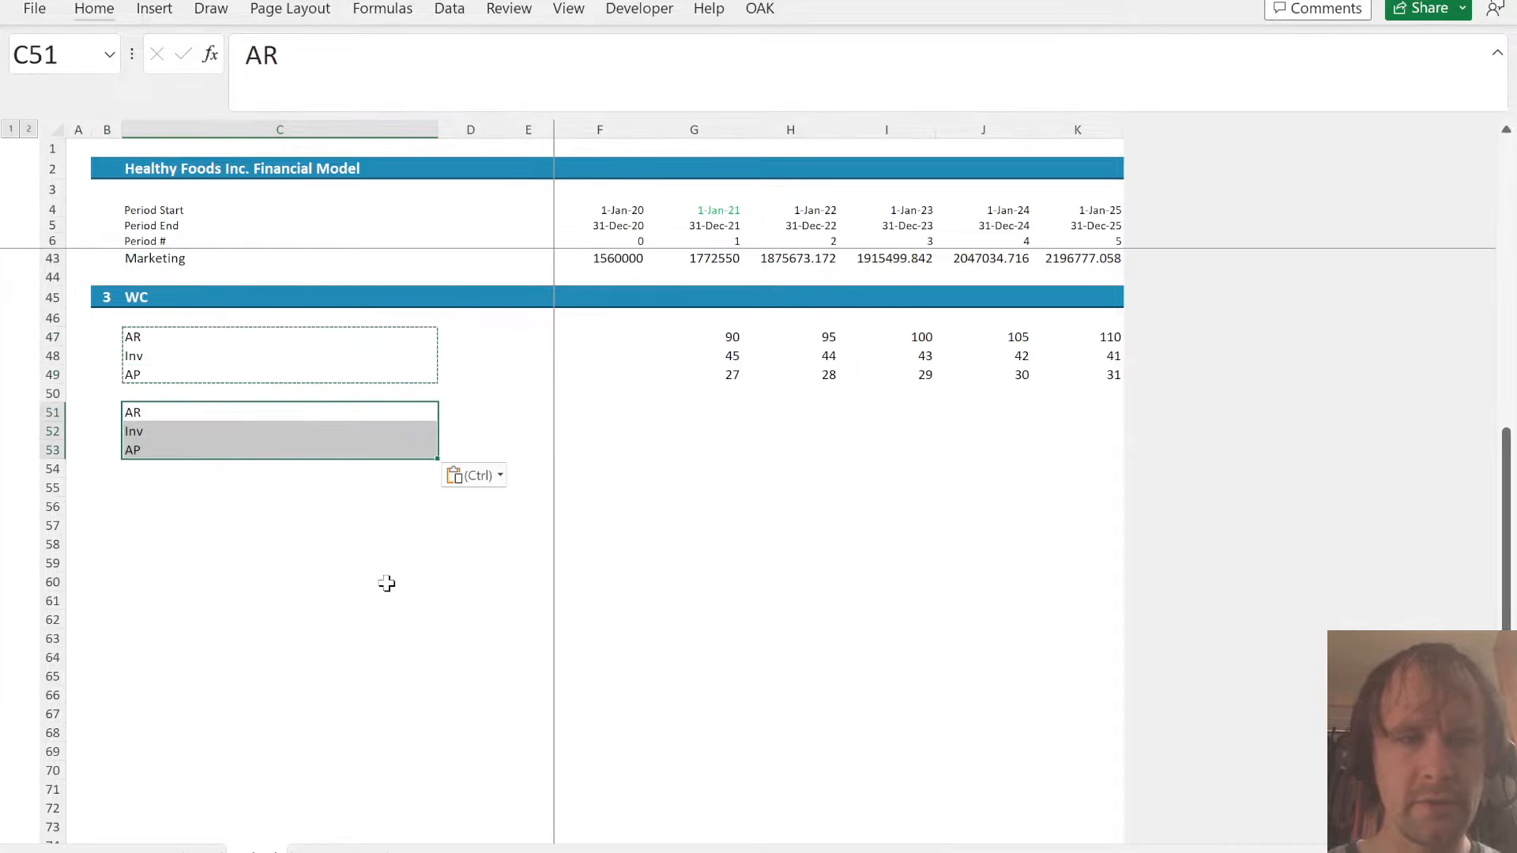
pyautogui.press('Escape')
pyautogui.press('Delete')
# - Label C51 below the working capital day rows Days
pyautogui.press('Left')
pyautogui.press('Right')
pyautogui.write('Days')
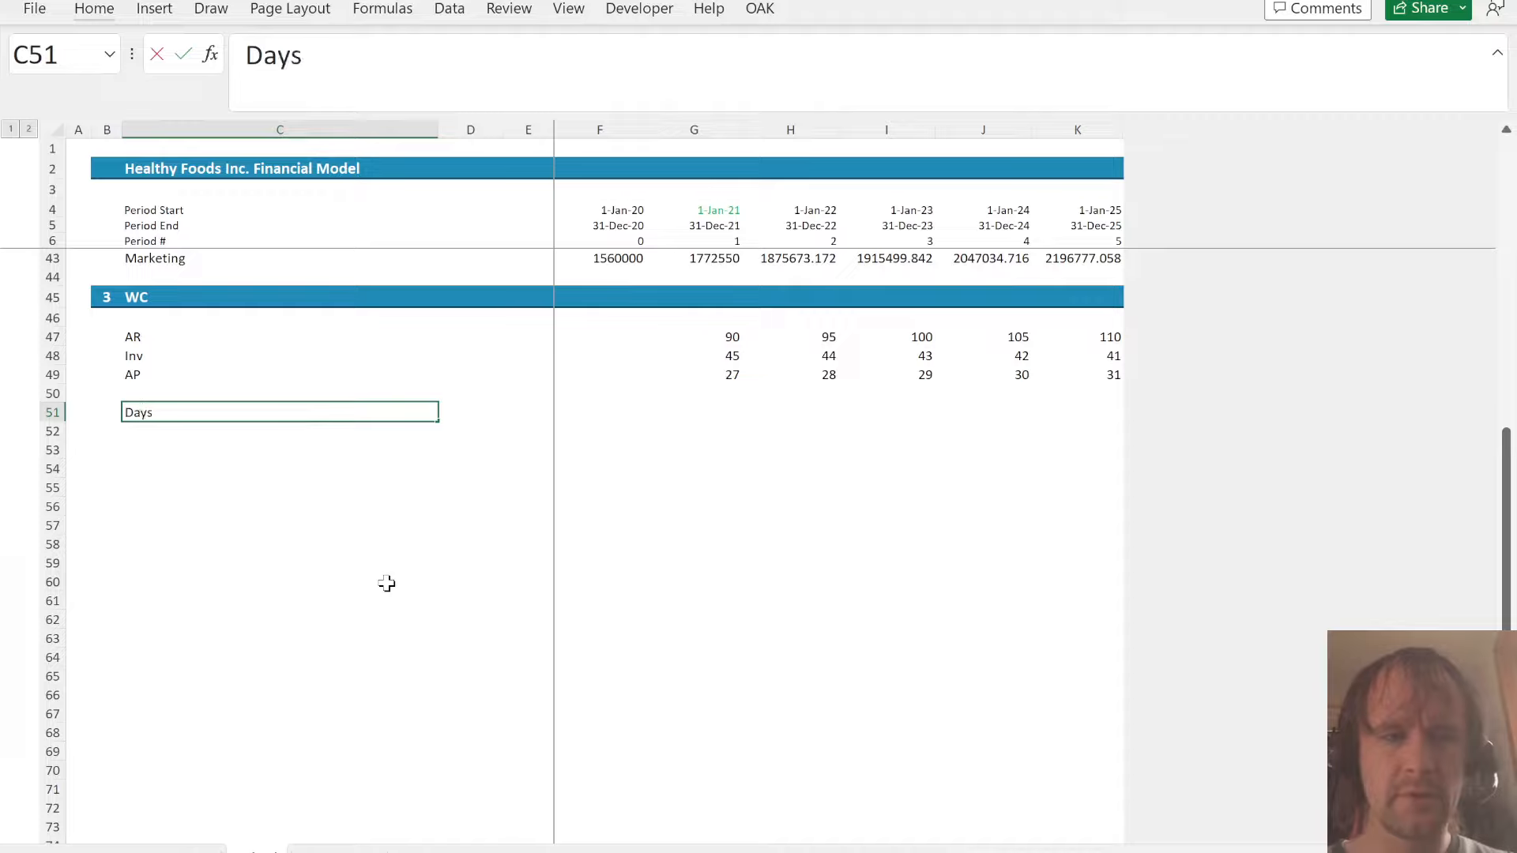
# - Calculate the days in each period in G51:K51 as period end minus period start plus 1, using =G5-G4+1
pyautogui.press('Right')
pyautogui.press('Right')
pyautogui.press('Right')
pyautogui.press('Right')
pyautogui.write('=')
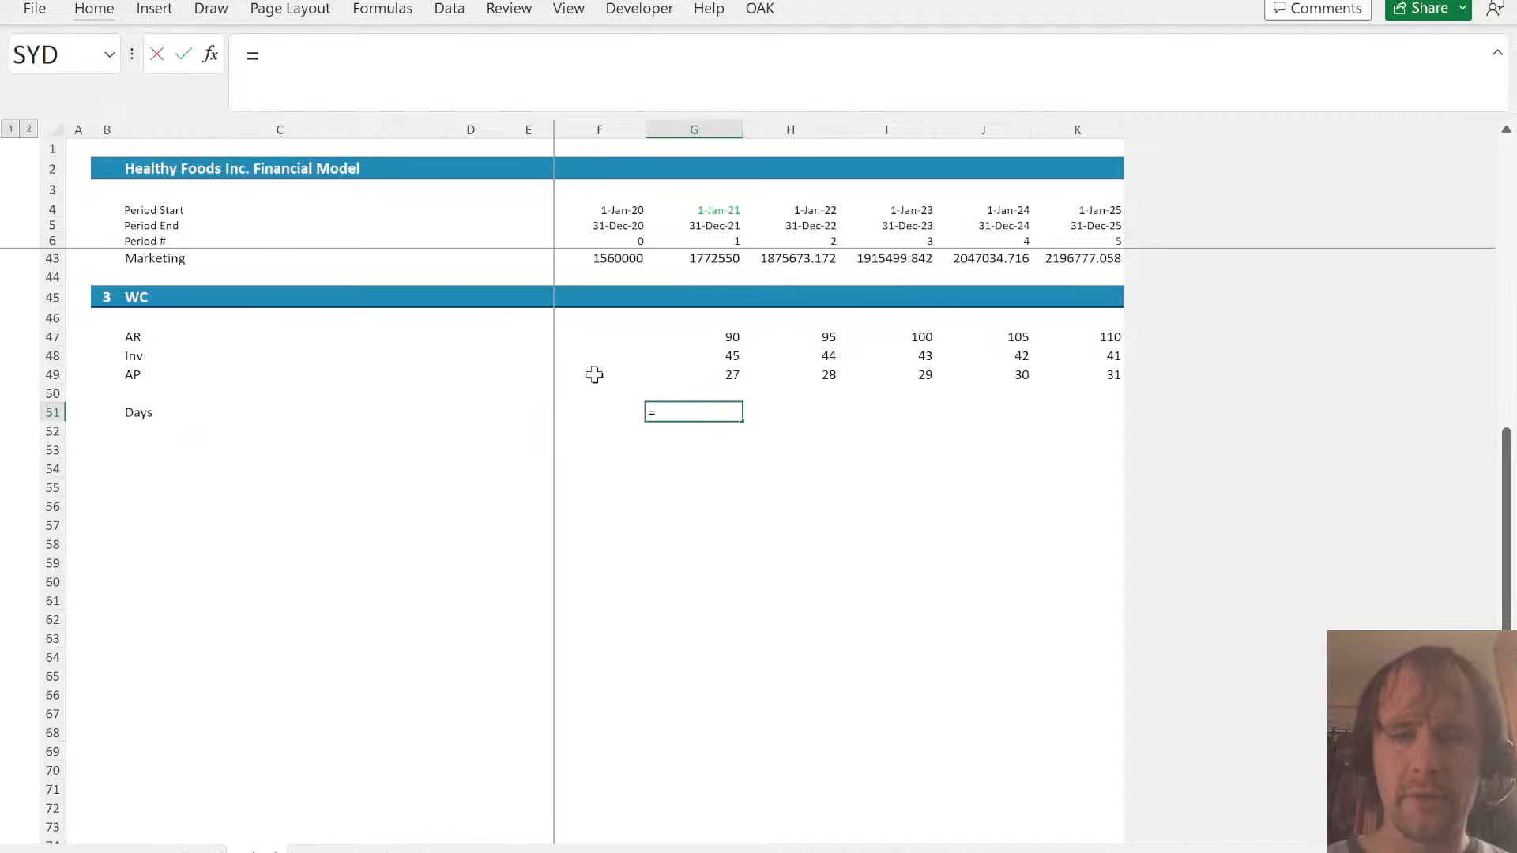
pyautogui.click(712, 227)
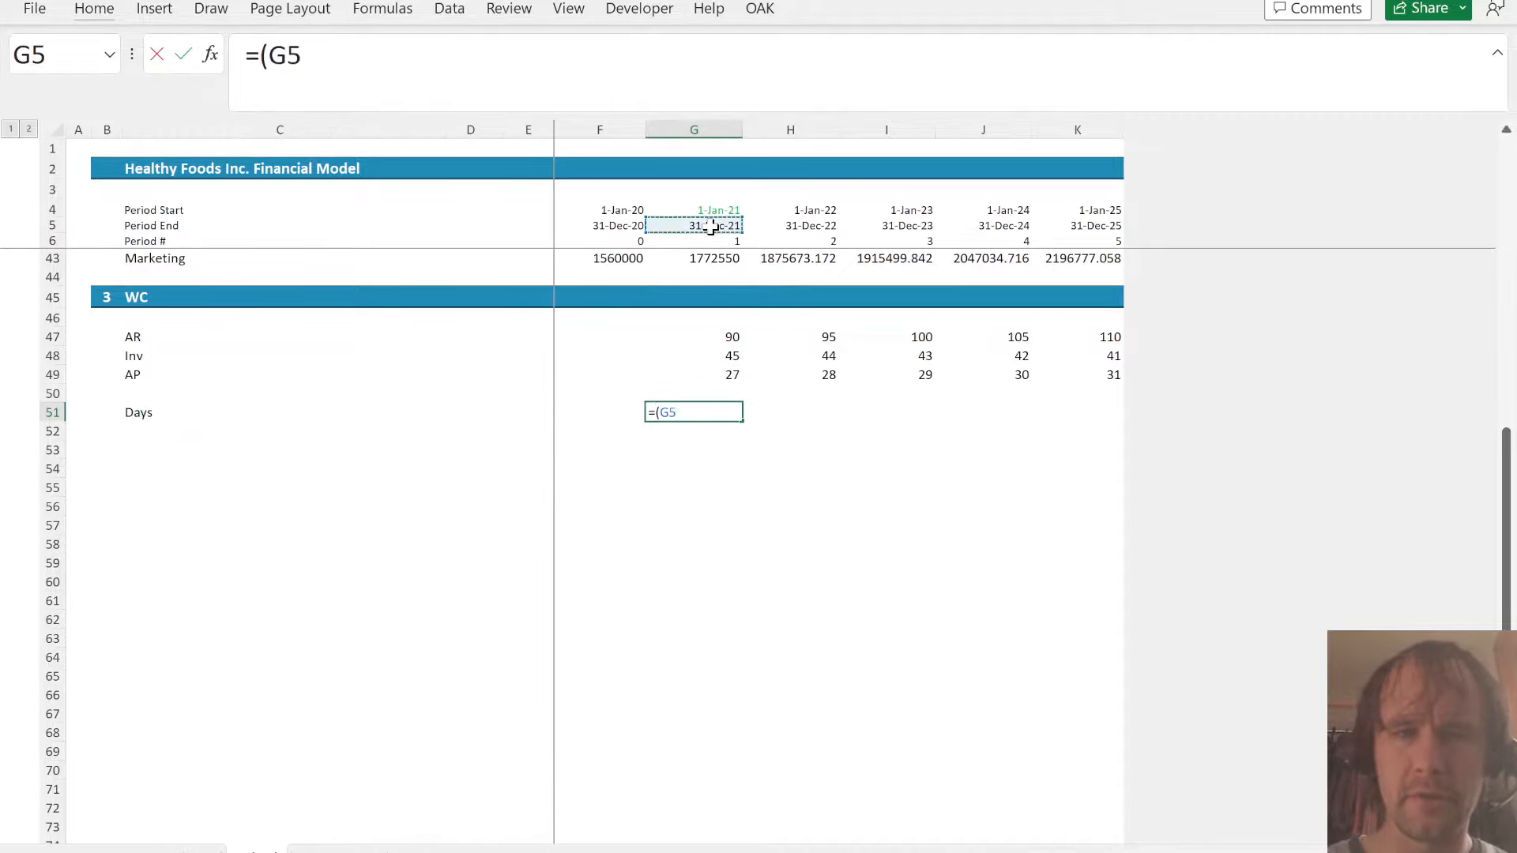
pyautogui.write('-g4+1')
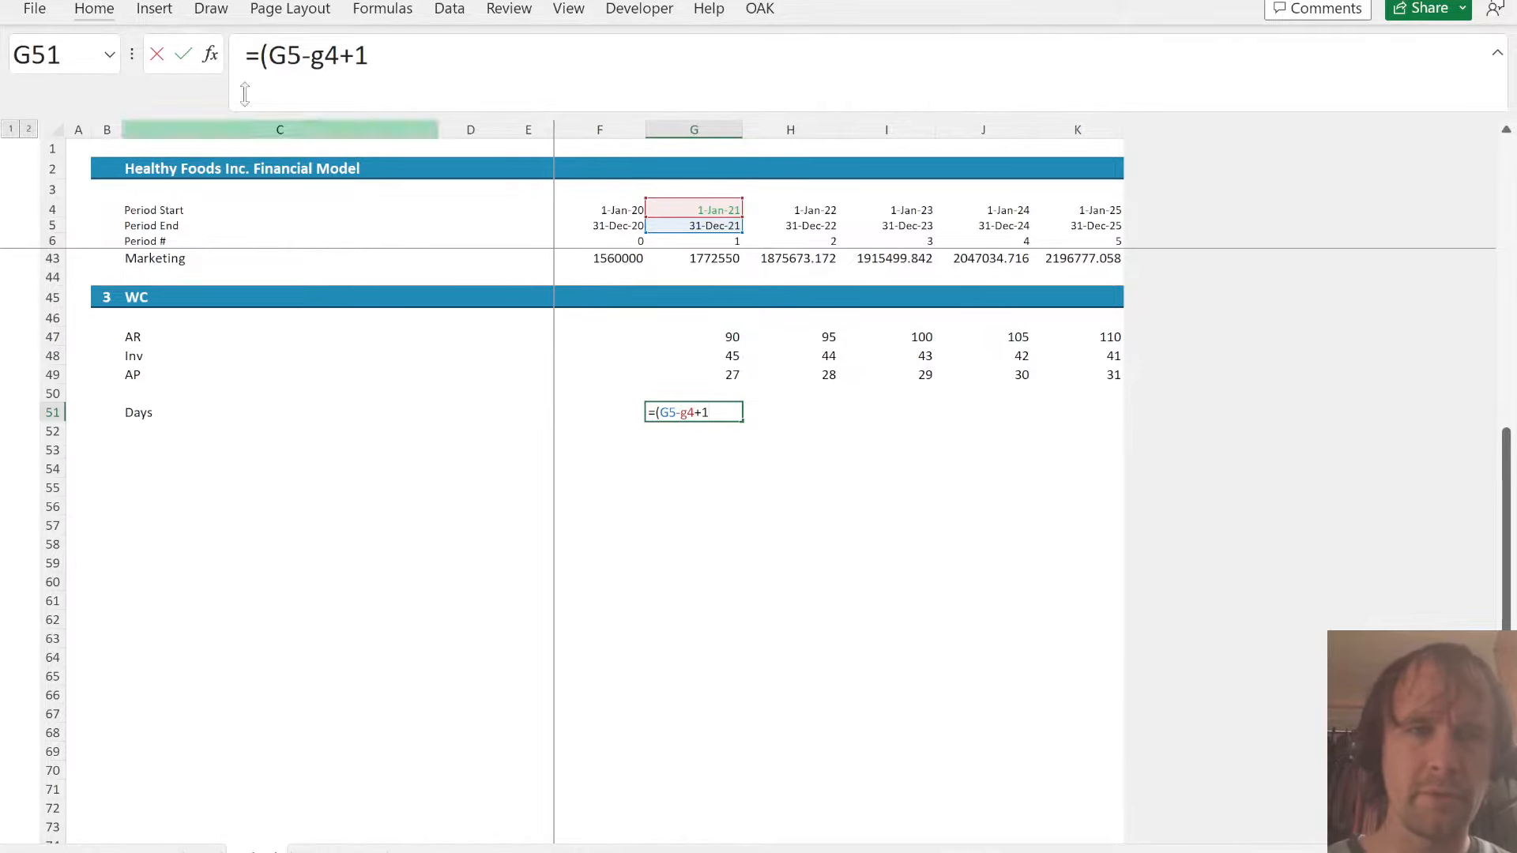
pyautogui.click(269, 55)
pyautogui.press('BackSpace')
pyautogui.hotkey('ctrl', 'Return')
pyautogui.hotkey('shift', 'Right')
pyautogui.hotkey('shift', 'Right')
pyautogui.hotkey('shift', 'Right')
pyautogui.hotkey('shift', 'Right')
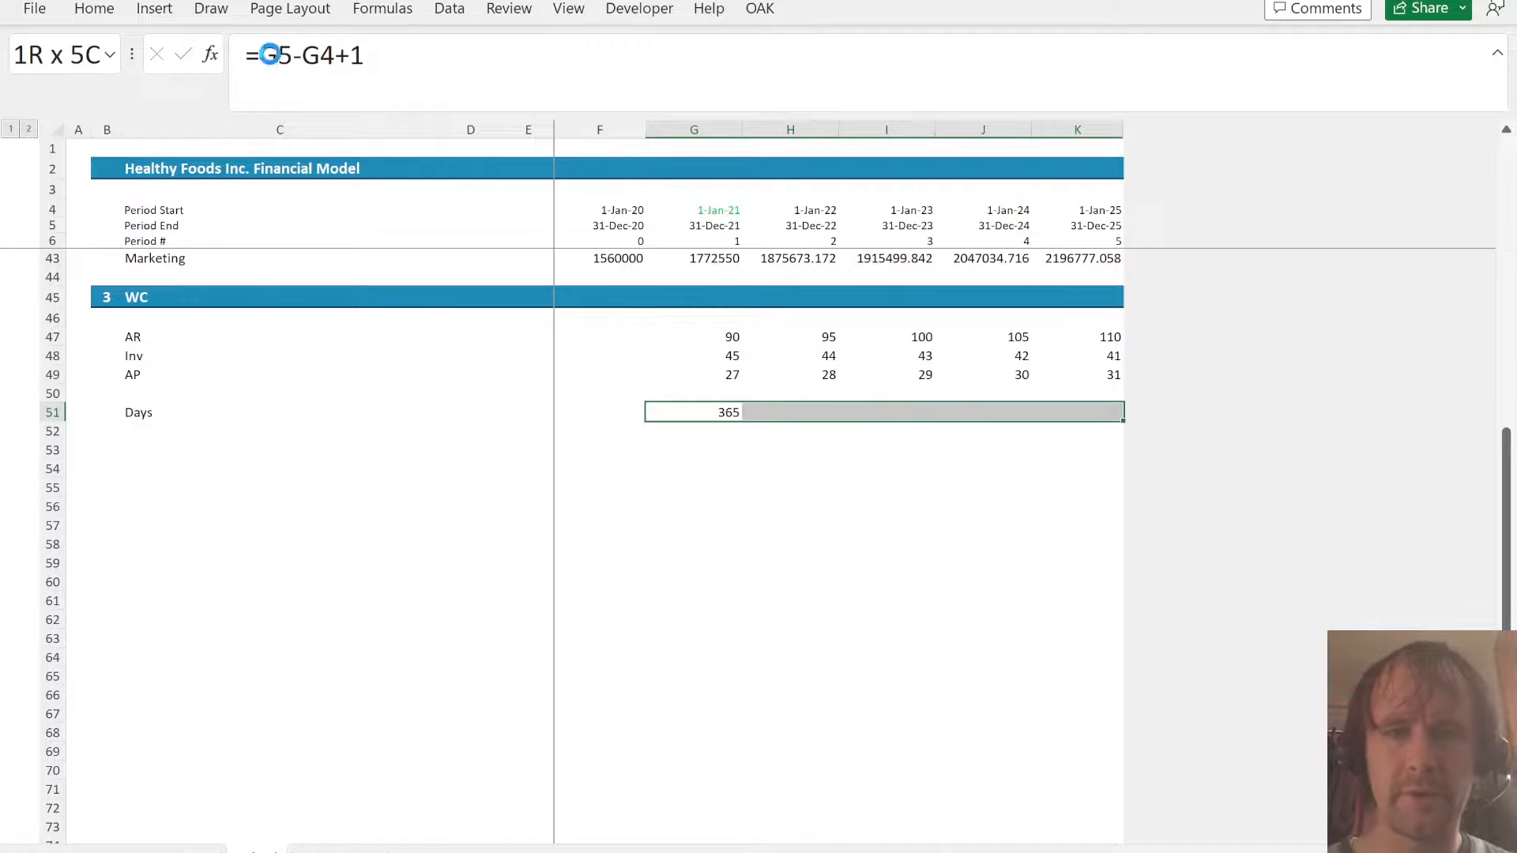
pyautogui.hotkey('ctrl', 'r')
# - Copy the AR, Inv and AP labels from C47:C49 into C53:C55
pyautogui.hotkey('ctrl', 'Right')
pyautogui.press('Down')
pyautogui.press('Left')
pyautogui.press('Left')
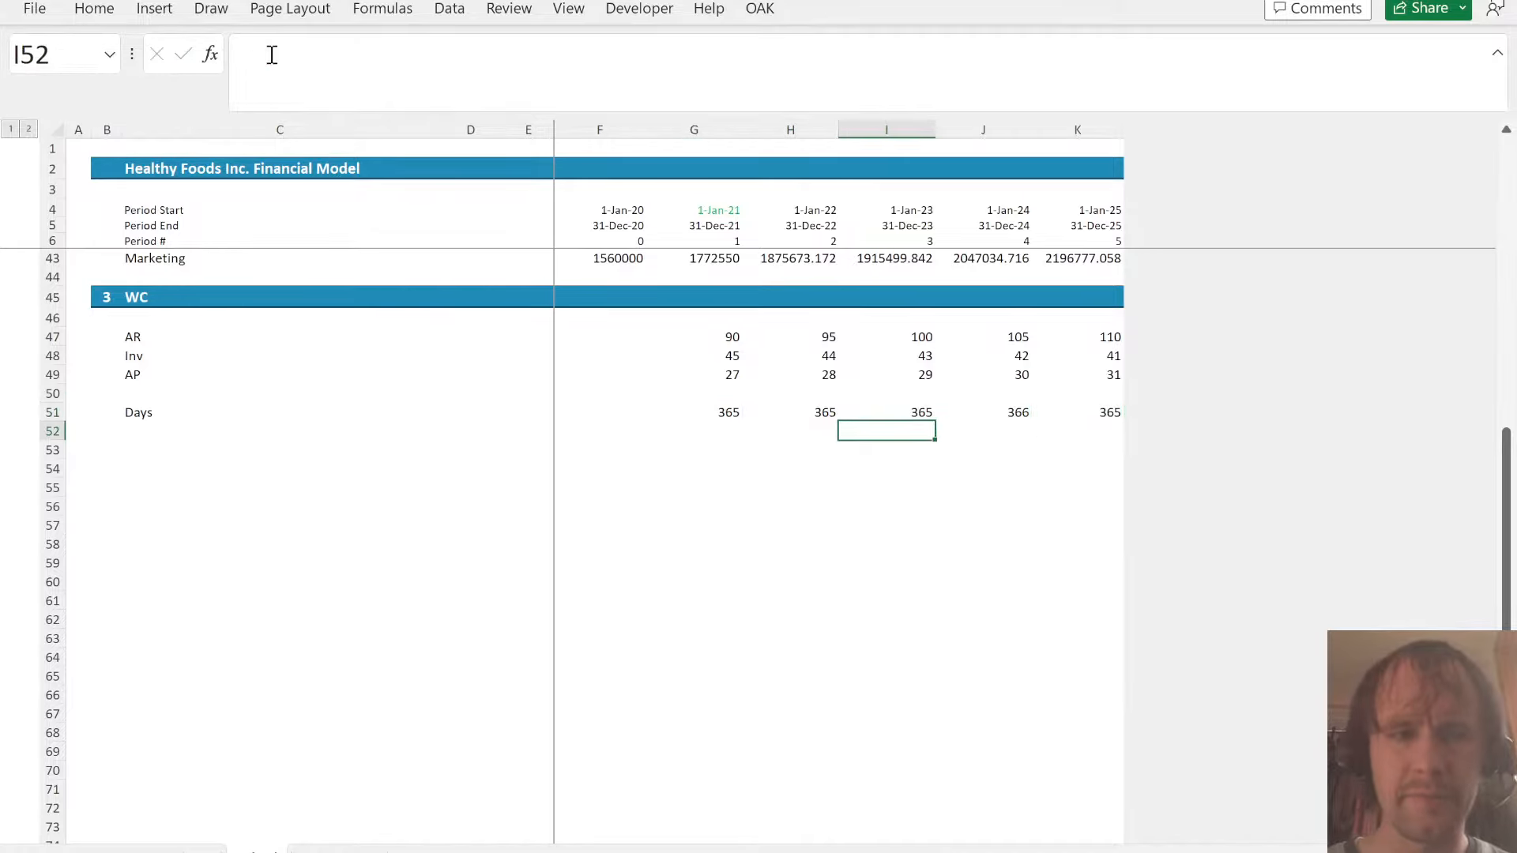
pyautogui.hotkey('ctrl', 'Left')
pyautogui.press('Down')
pyautogui.press('Right')
pyautogui.press('Right')
pyautogui.press('Up')
pyautogui.press('Up')
pyautogui.press('Up')
pyautogui.press('Up')
pyautogui.press('Up')
pyautogui.press('Up')
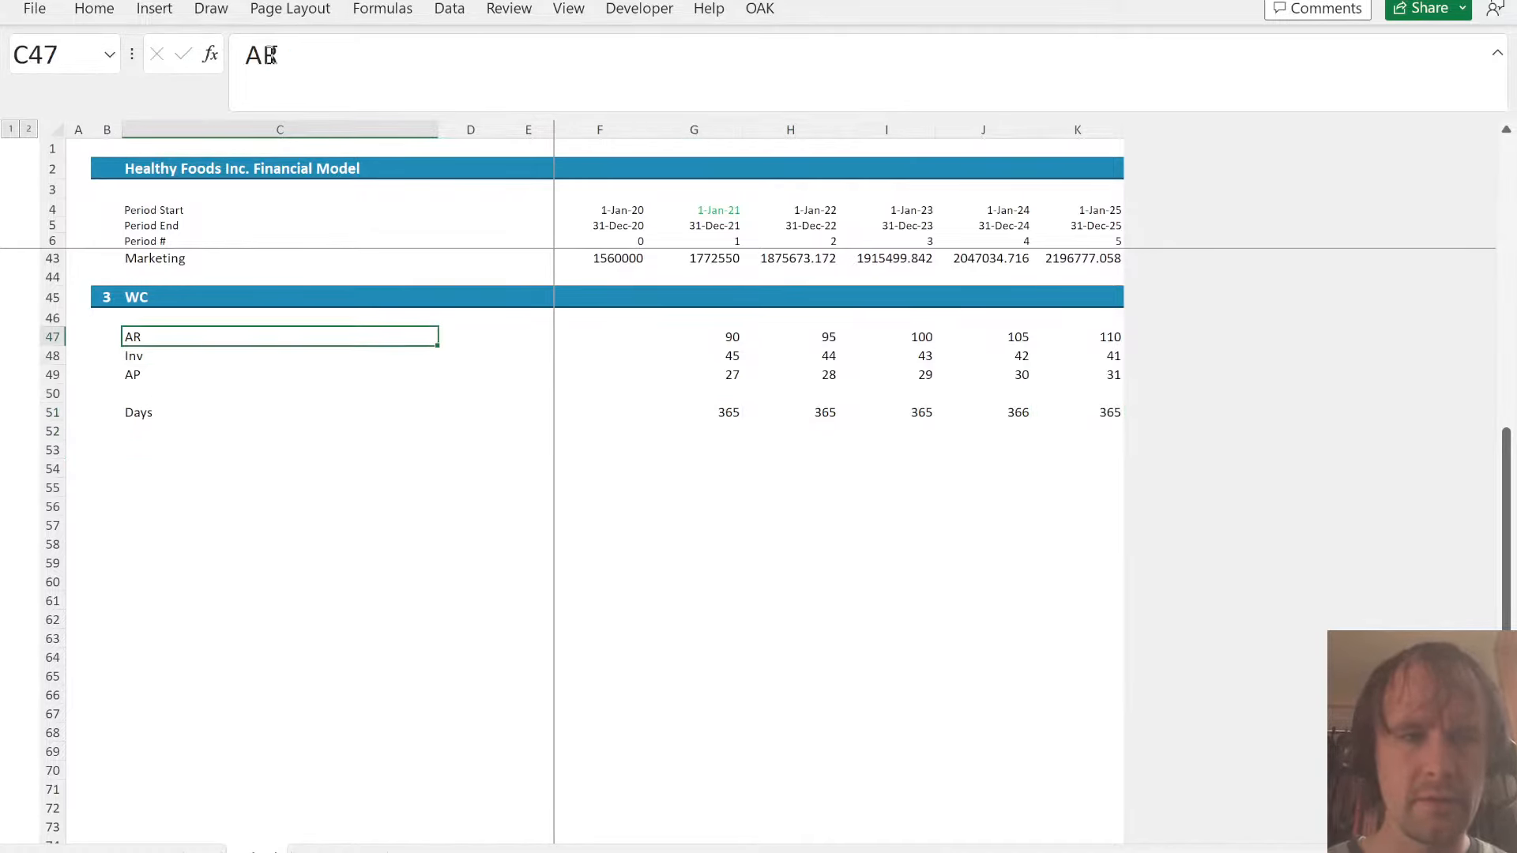
pyautogui.hotkey('shift', 'Down')
pyautogui.hotkey('shift', 'Down')
pyautogui.hotkey('ctrl', 'c')
pyautogui.press('Down')
pyautogui.press('Down')
pyautogui.press('Down')
pyautogui.press('Down')
pyautogui.press('Down')
pyautogui.press('Down')
pyautogui.hotkey('ctrl', 'v')
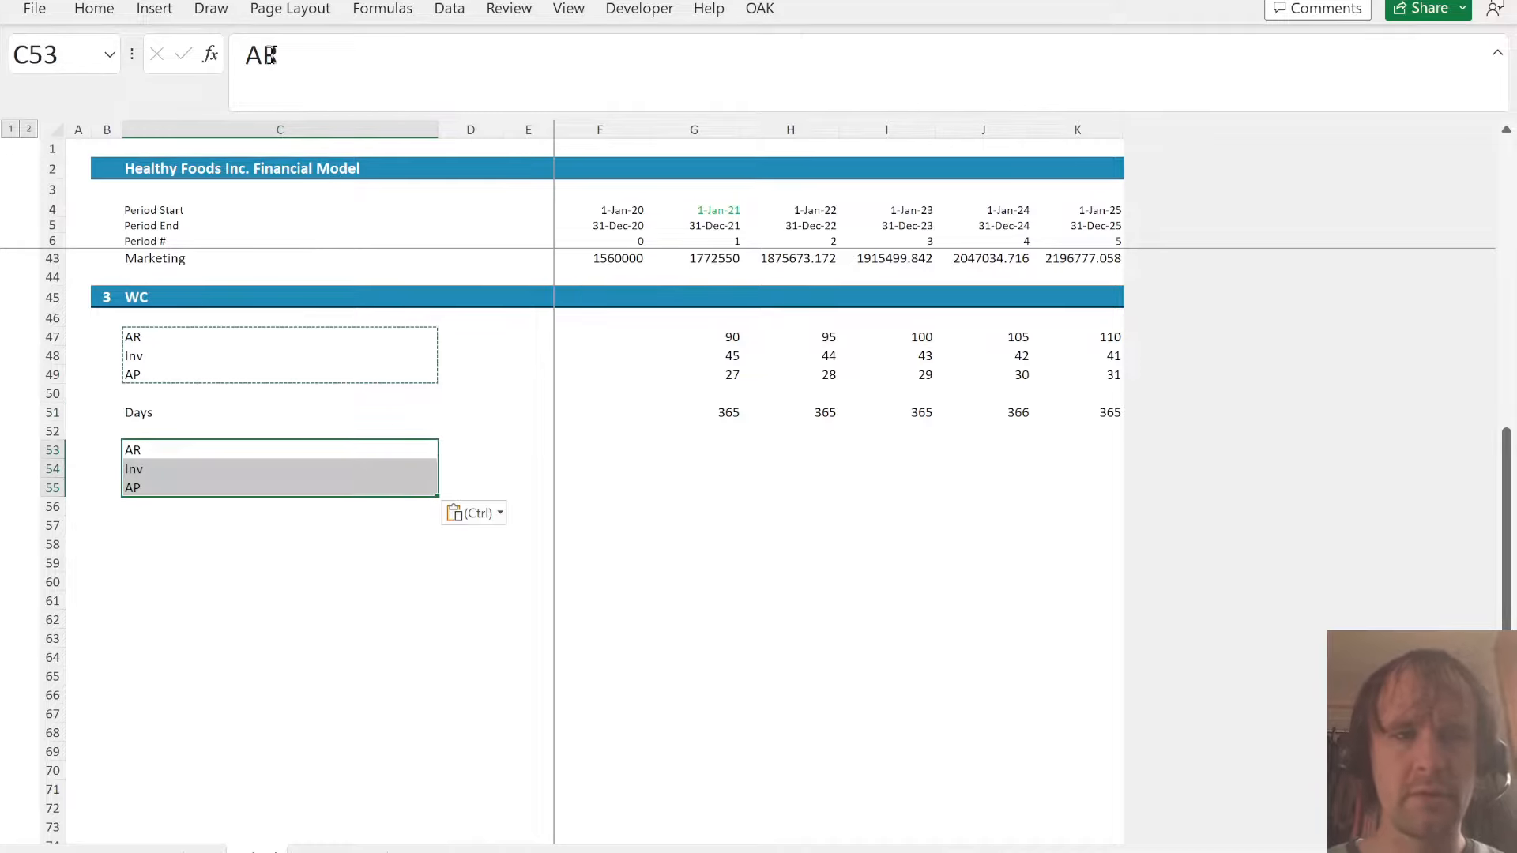
# - Calculate the 2021 AR balance in G53 with =G47/G$51*SUM(G23:G25), locking the Days row reference
pyautogui.press('Right')
pyautogui.press('Right')
pyautogui.press('Right')
pyautogui.press('Right')
pyautogui.press('Right')
pyautogui.press('Right')
pyautogui.press('Right')
pyautogui.press('Right')
pyautogui.press('Left')
pyautogui.press('Left')
pyautogui.press('Left')
pyautogui.press('Left')
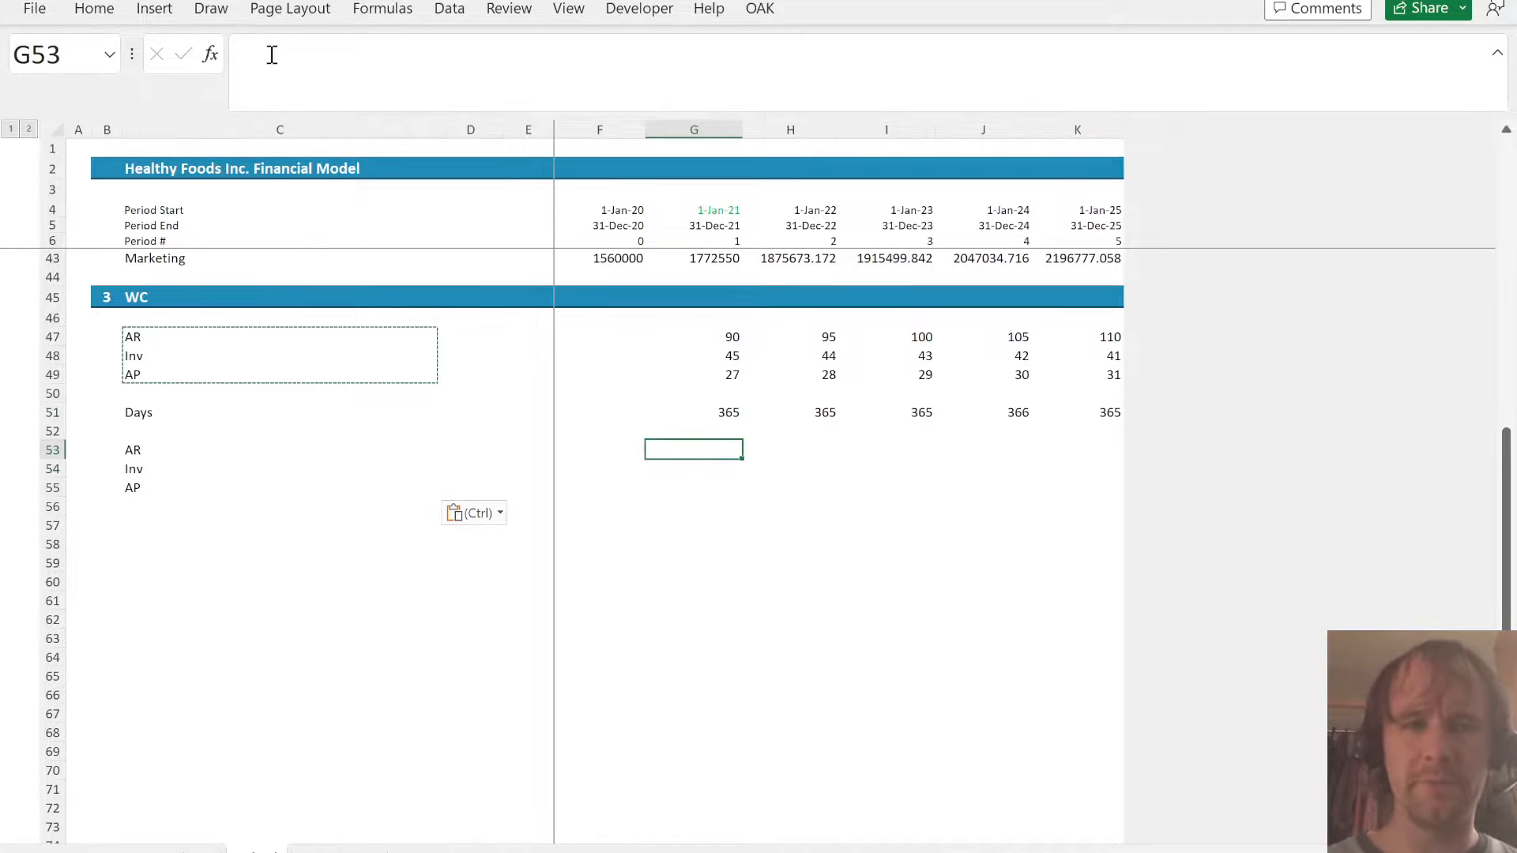
pyautogui.write('=')
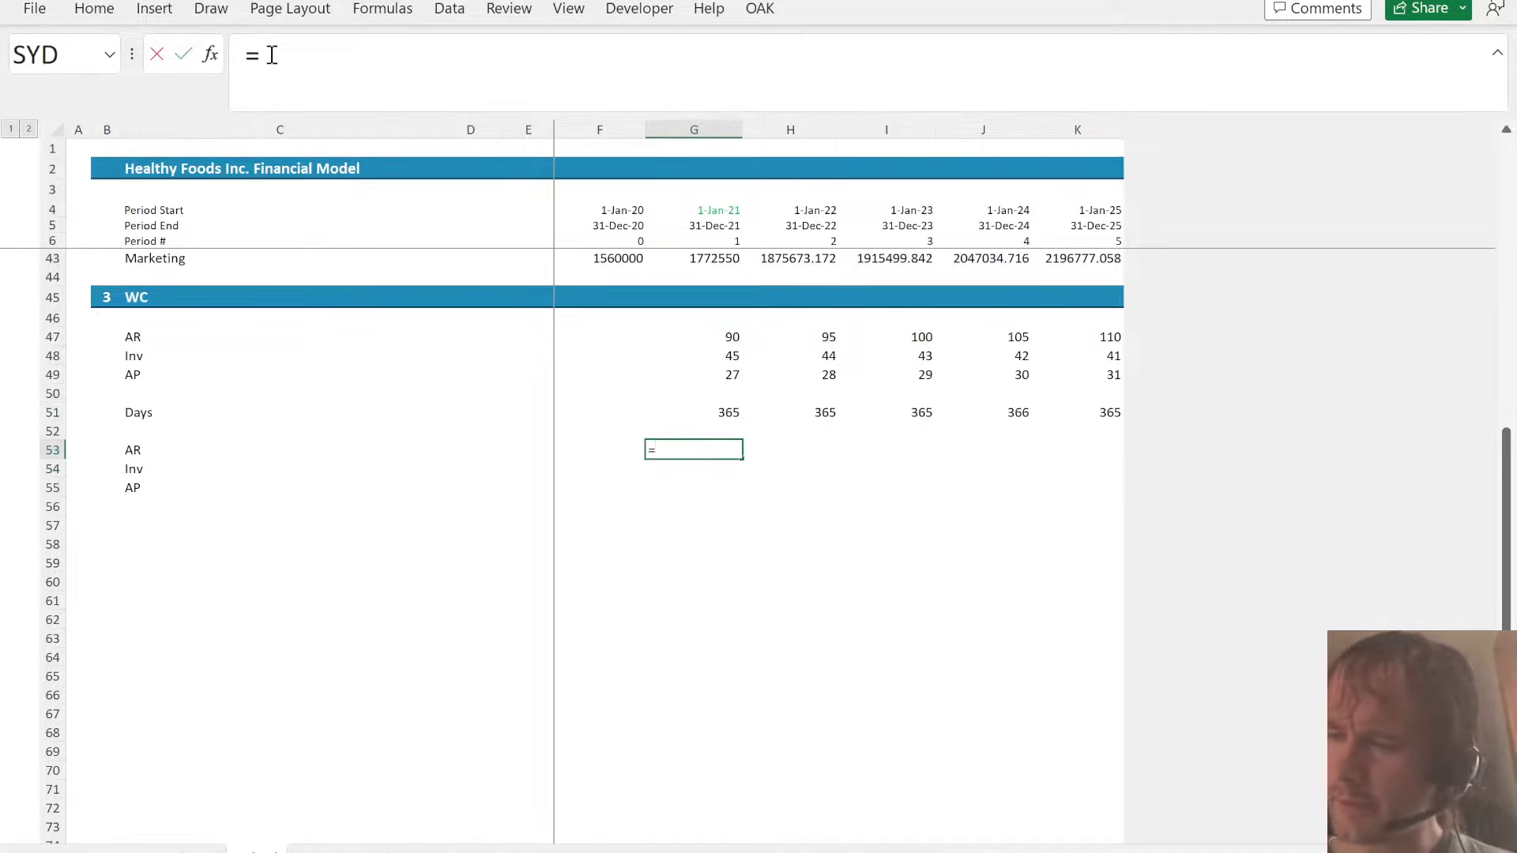
pyautogui.press('Up')
pyautogui.press('Up')
pyautogui.press('Up')
pyautogui.press('Up')
pyautogui.press('Up')
pyautogui.press('Up')
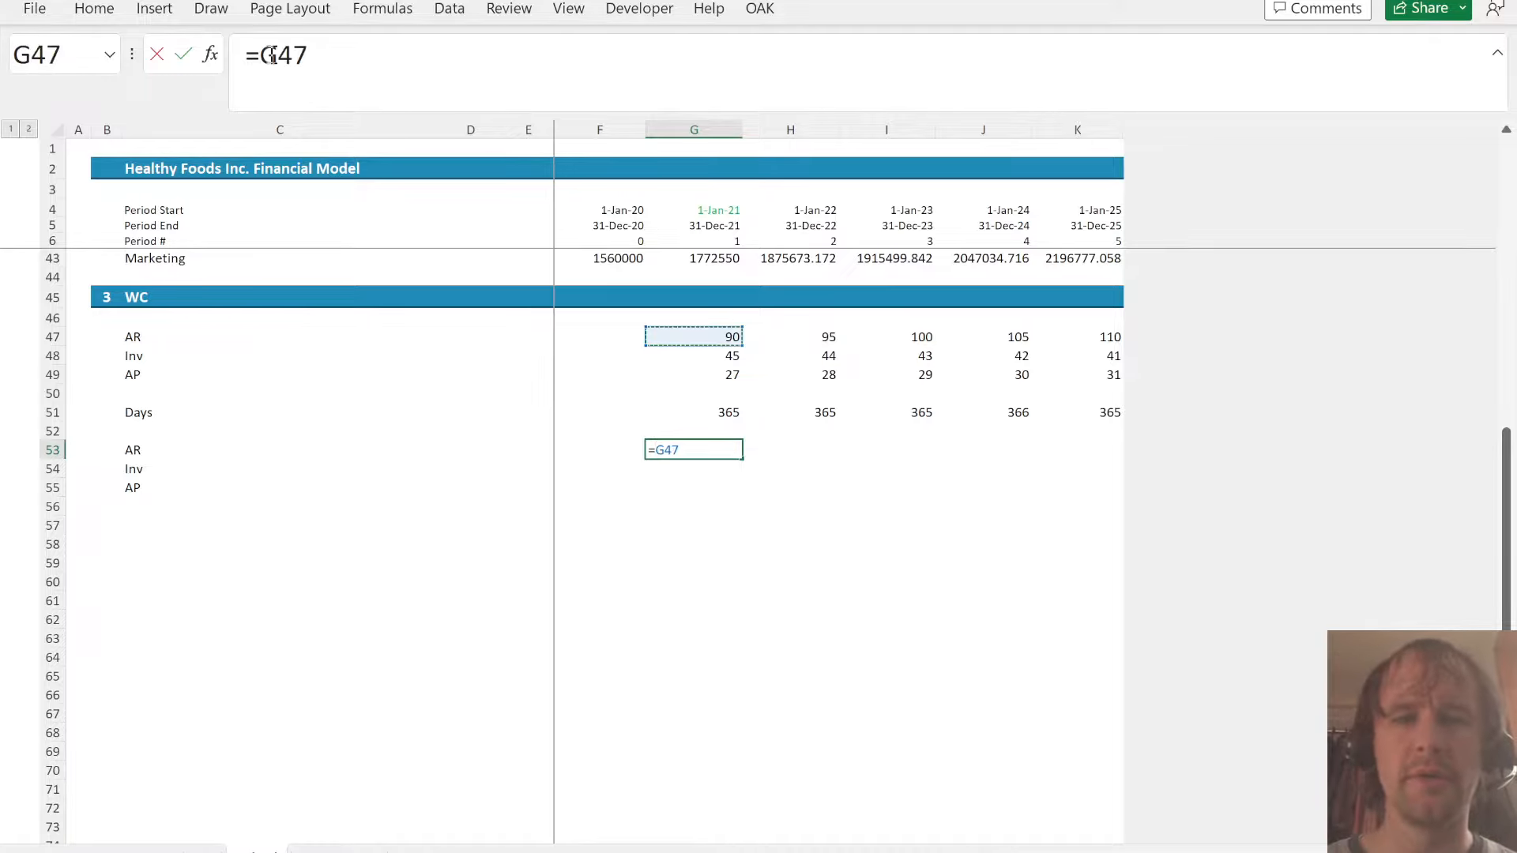
pyautogui.write('/')
pyautogui.press('Up')
pyautogui.press('Up')
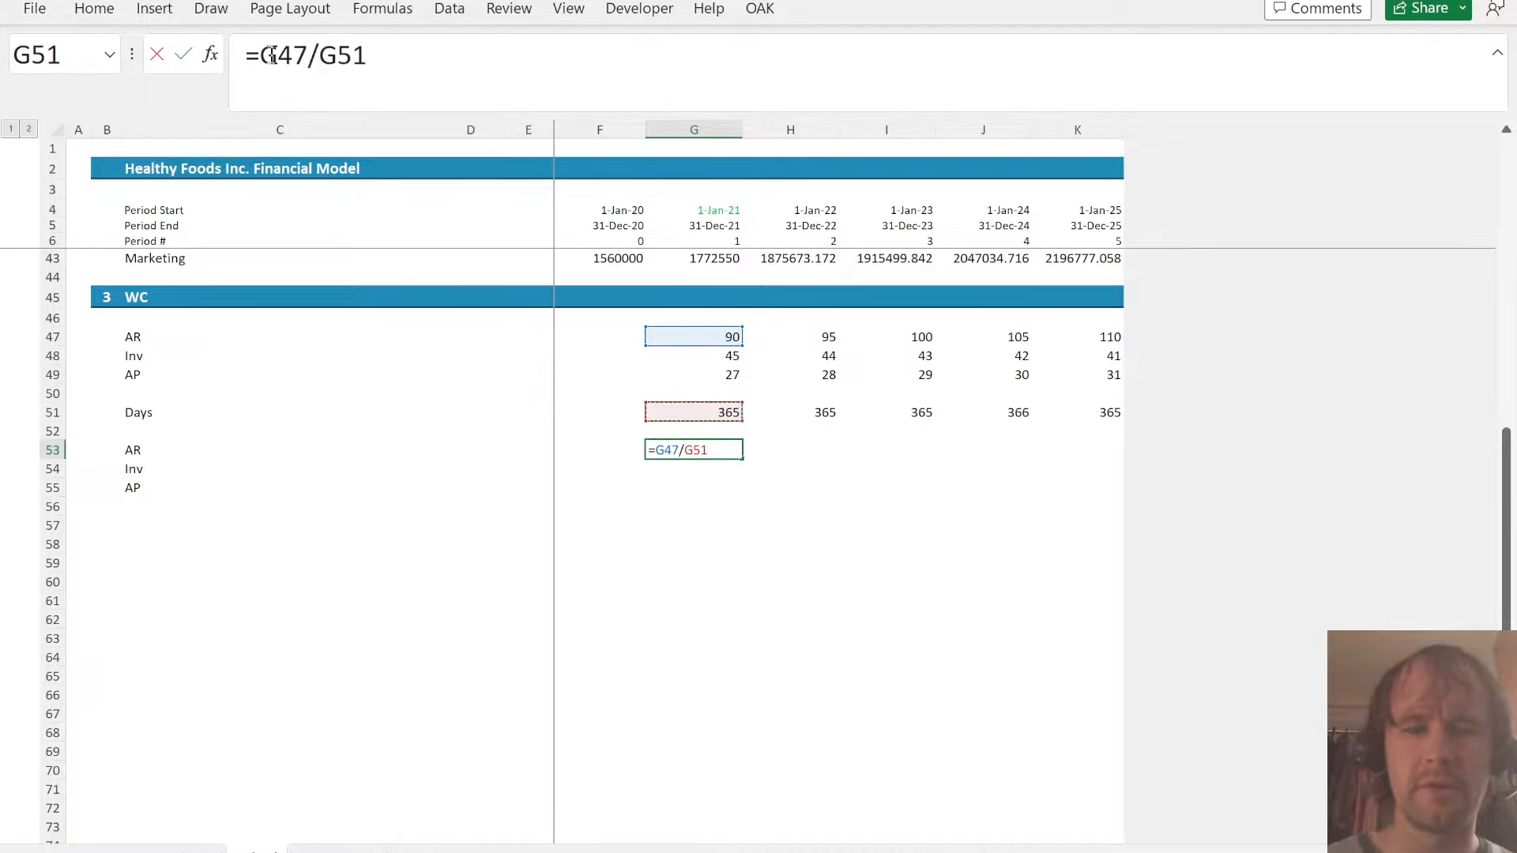
pyautogui.press('F4')
pyautogui.press('F4')
pyautogui.write('*')
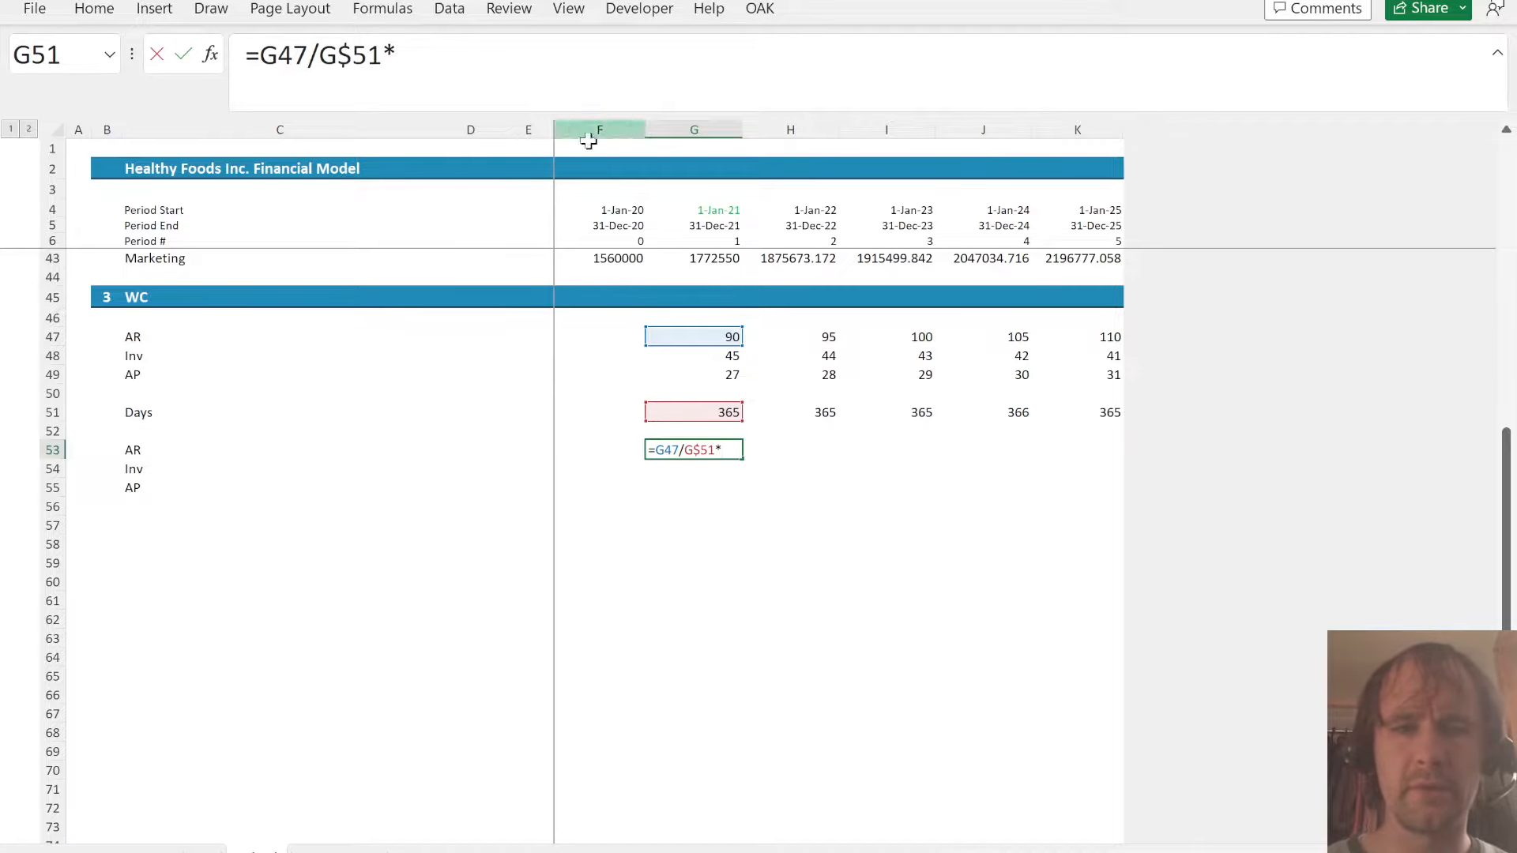
pyautogui.scroll(12, 680, 393)
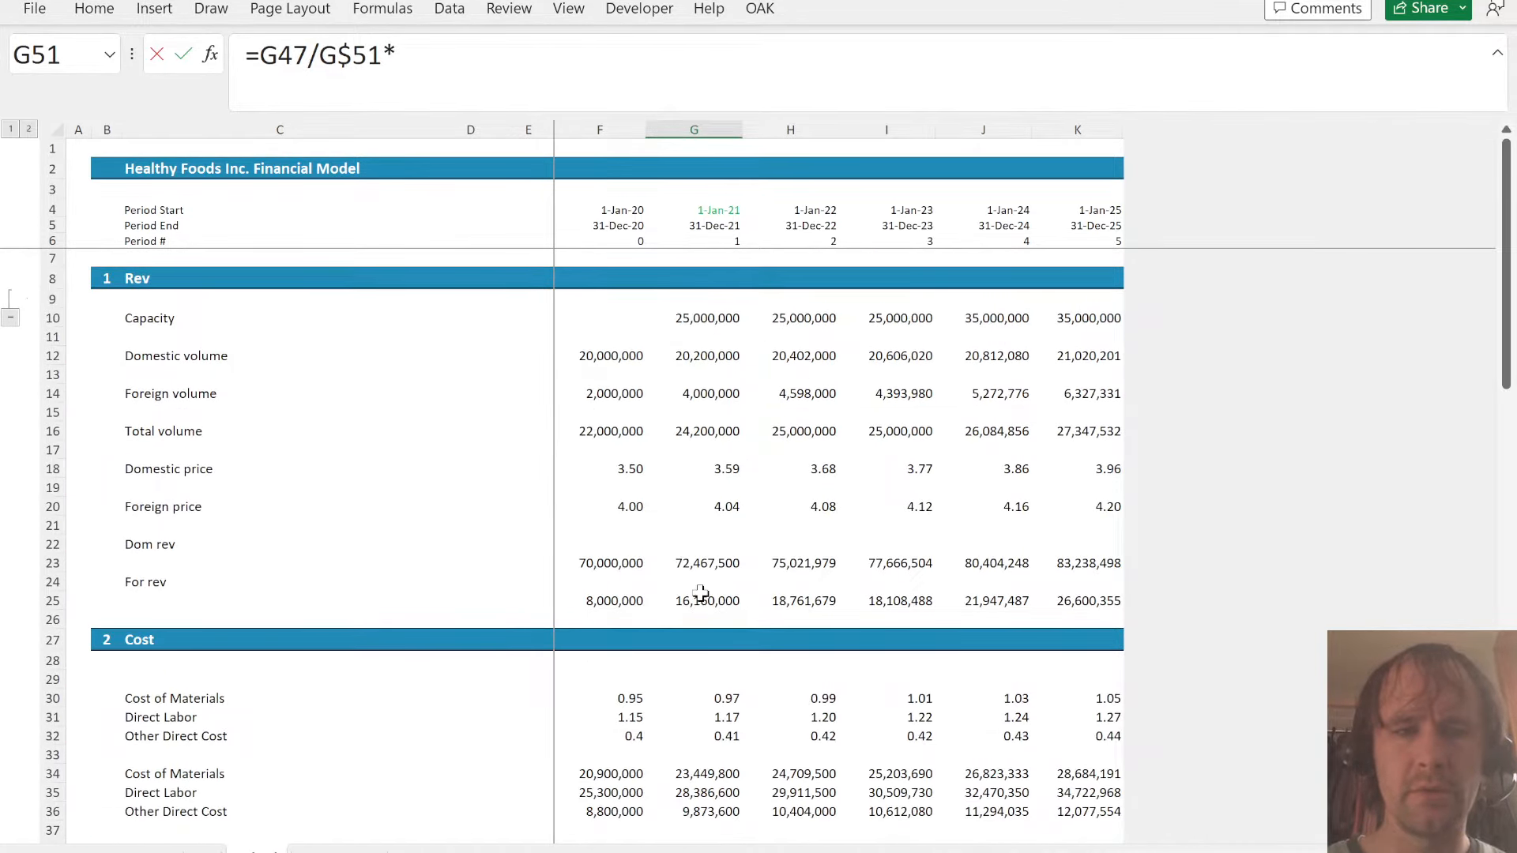
pyautogui.write('SUM(')
pyautogui.click(720, 561)
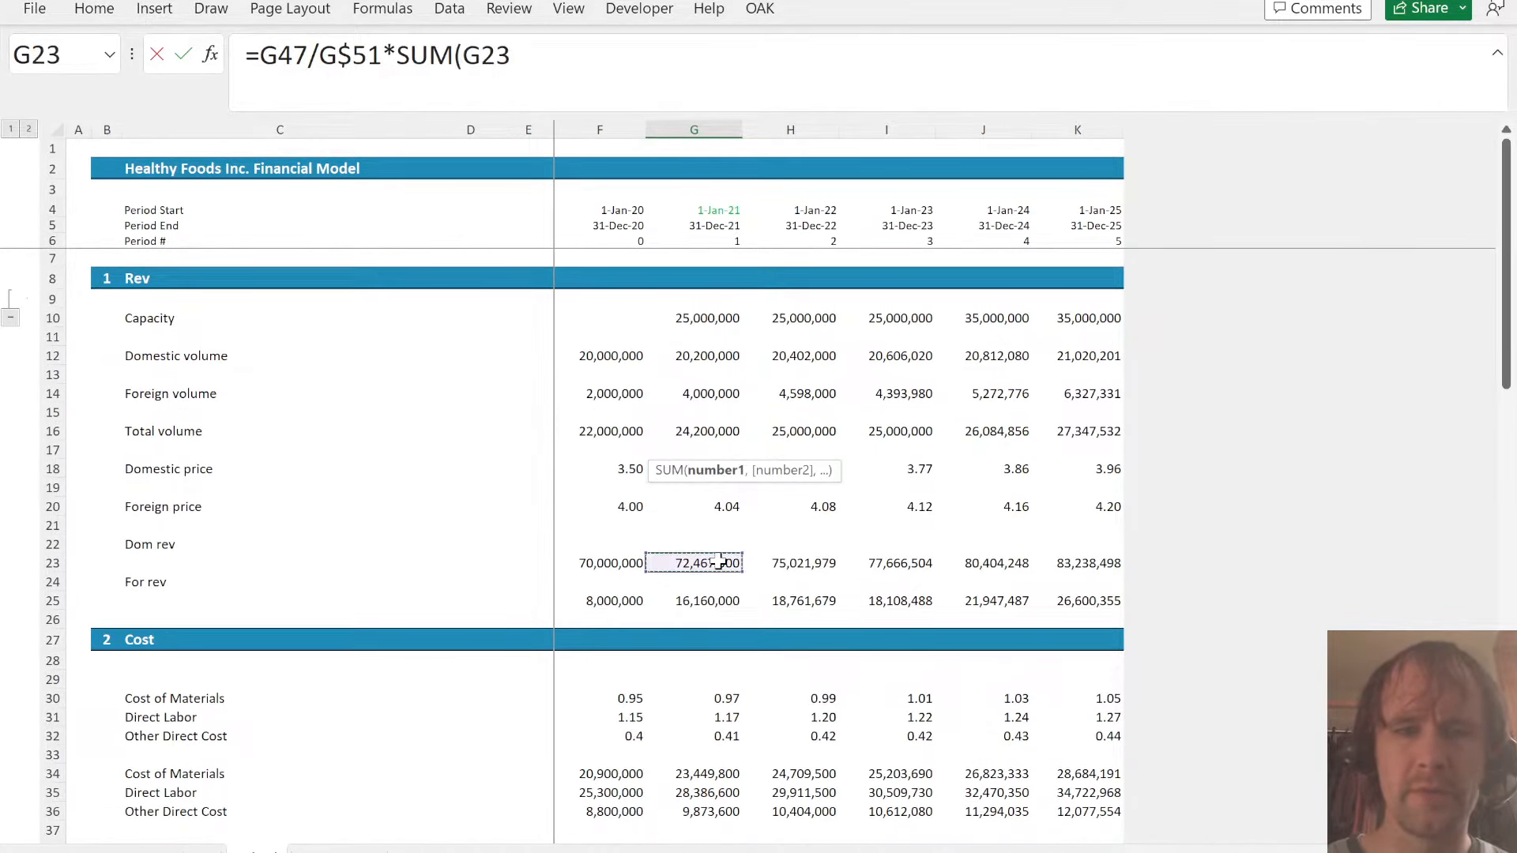
pyautogui.hotkey('ctrl', 'shift', 'Down')
pyautogui.press('Return')
# - Copy the number format of the Payroll - Administration cell G40 onto the AR, Inv and AP balances in G53:K55
pyautogui.press('Up')
pyautogui.press('Up')
pyautogui.press('Up')
pyautogui.press('Up')
pyautogui.press('Up')
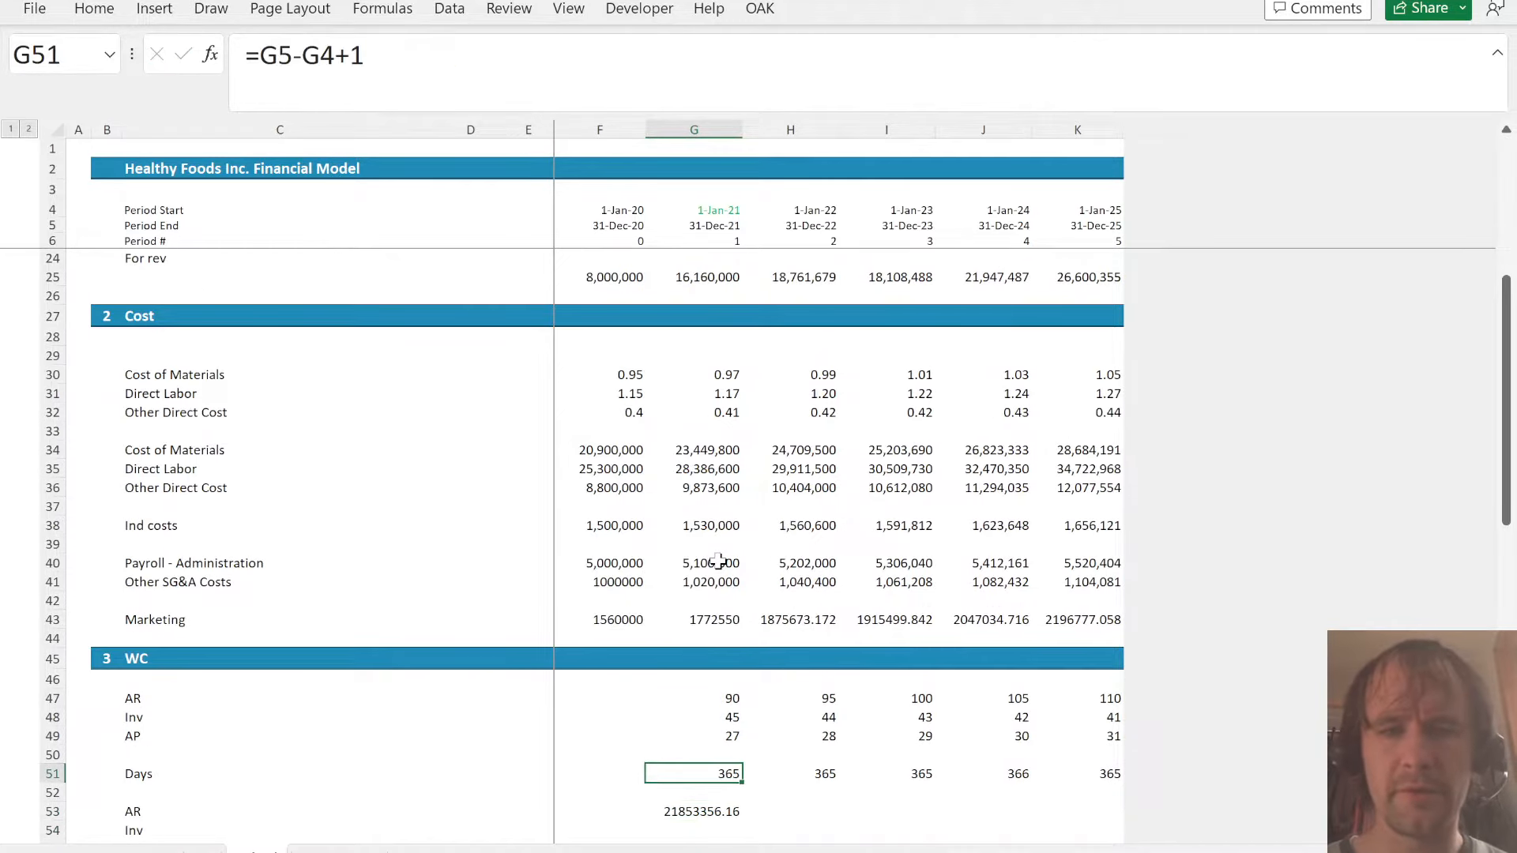
pyautogui.click(719, 561)
pyautogui.hotkey('ctrl', 'c')
pyautogui.press('Down')
pyautogui.press('Down')
pyautogui.press('Down')
pyautogui.press('Down')
pyautogui.press('Down')
pyautogui.press('Down')
pyautogui.press('Down')
pyautogui.press('Down')
pyautogui.press('Down')
pyautogui.press('Down')
pyautogui.press('Down')
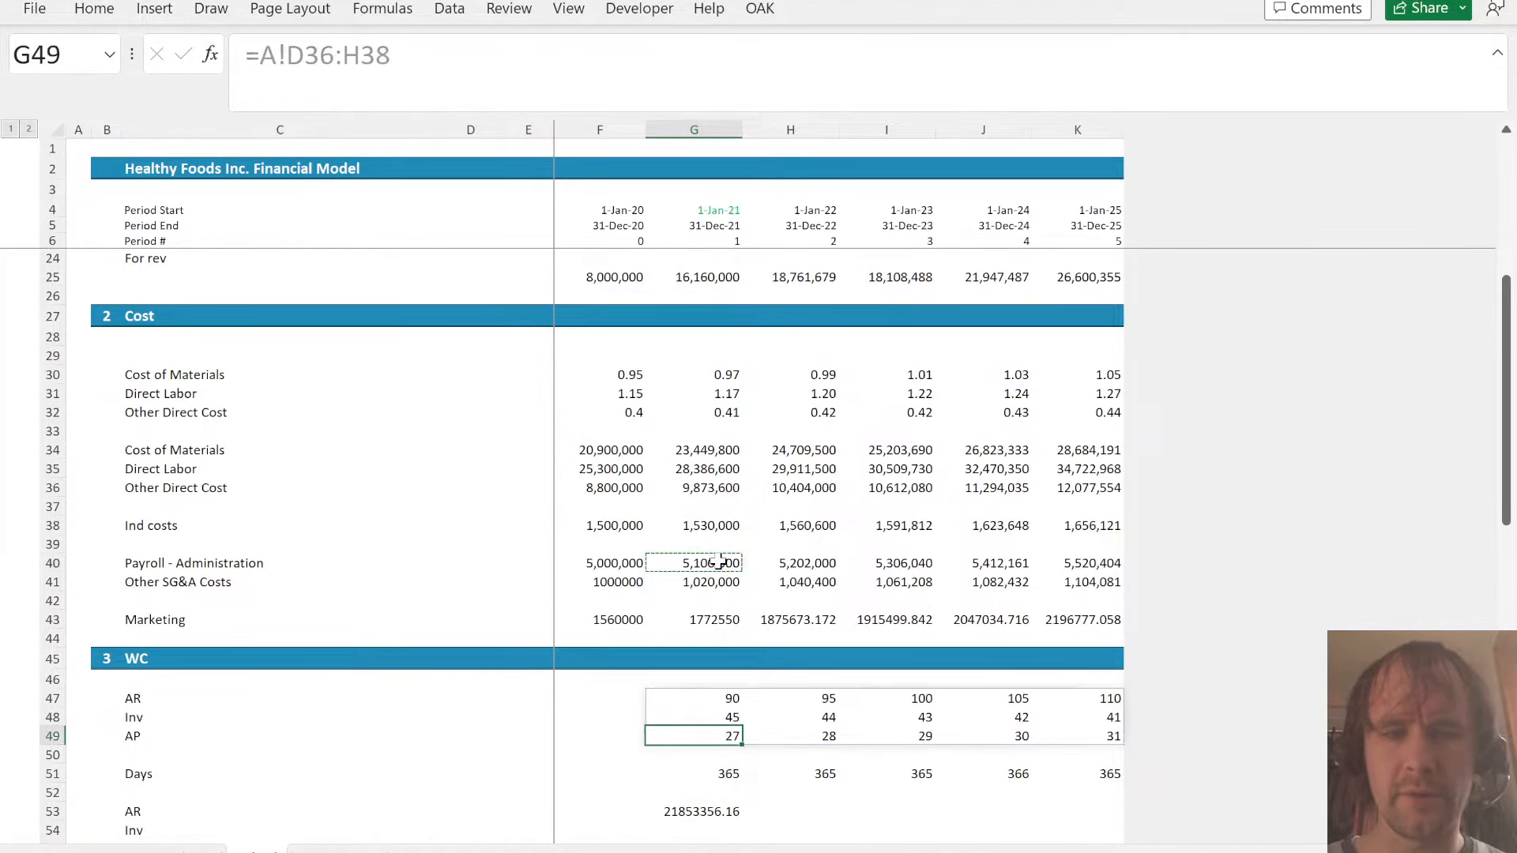
pyautogui.hotkey('ctrl', 'Down')
pyautogui.hotkey('shift', 'Down')
pyautogui.hotkey('shift', 'Down')
pyautogui.hotkey('ctrl', 'shift', 'Right')
pyautogui.hotkey('alt', 'e')
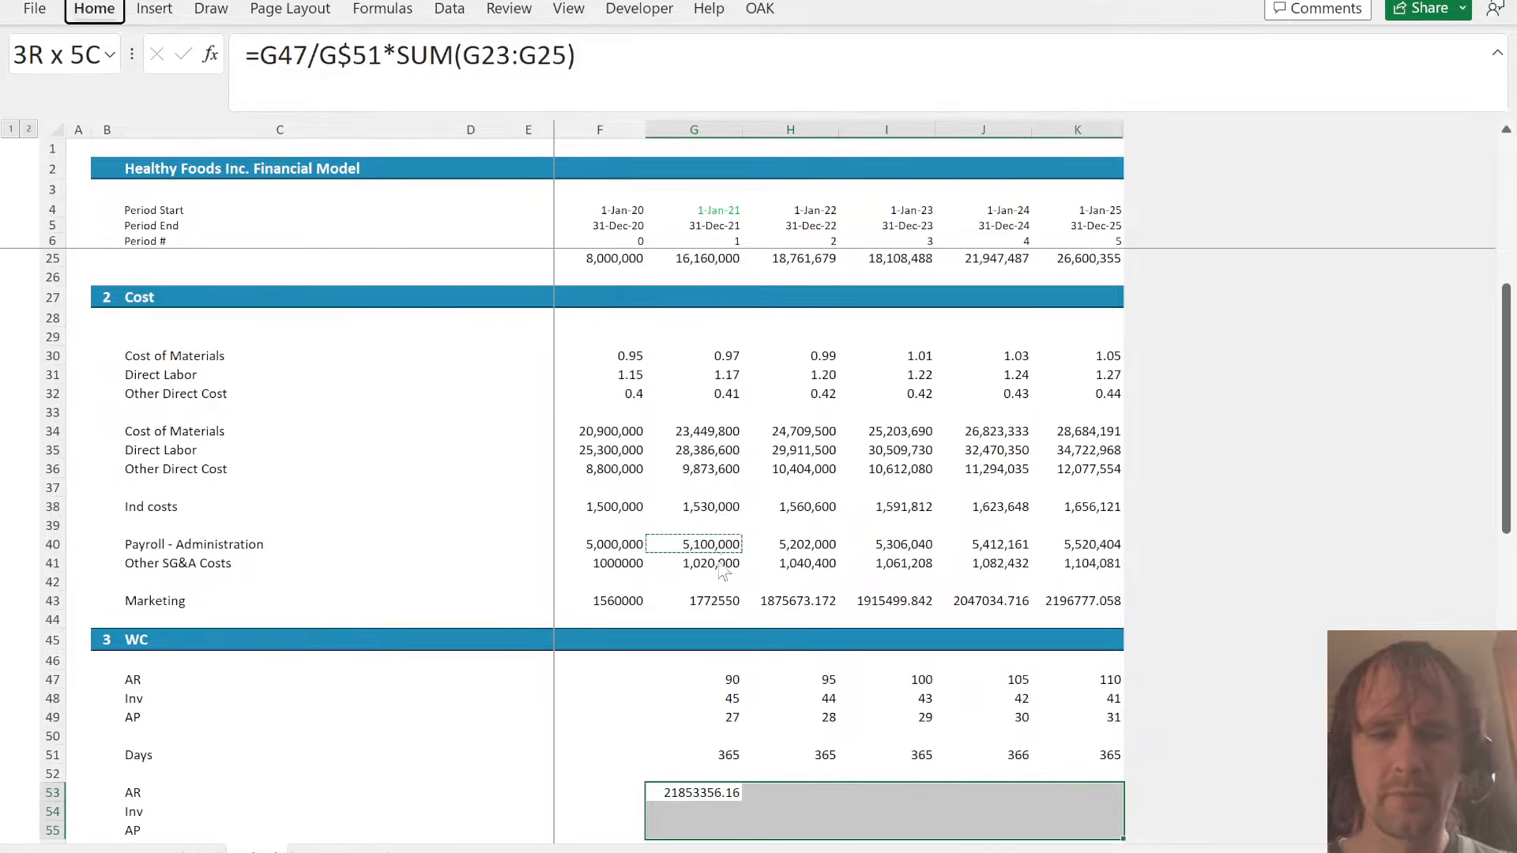
pyautogui.press('s')
pyautogui.press('t')
pyautogui.press('Return')
pyautogui.press('Escape')
# - Fill the AR formula from G53 across and down through G53:K55
pyautogui.hotkey('ctrl', 'r')
pyautogui.hotkey('ctrl', 'd')
pyautogui.hotkey('shift', 'BackSpace')
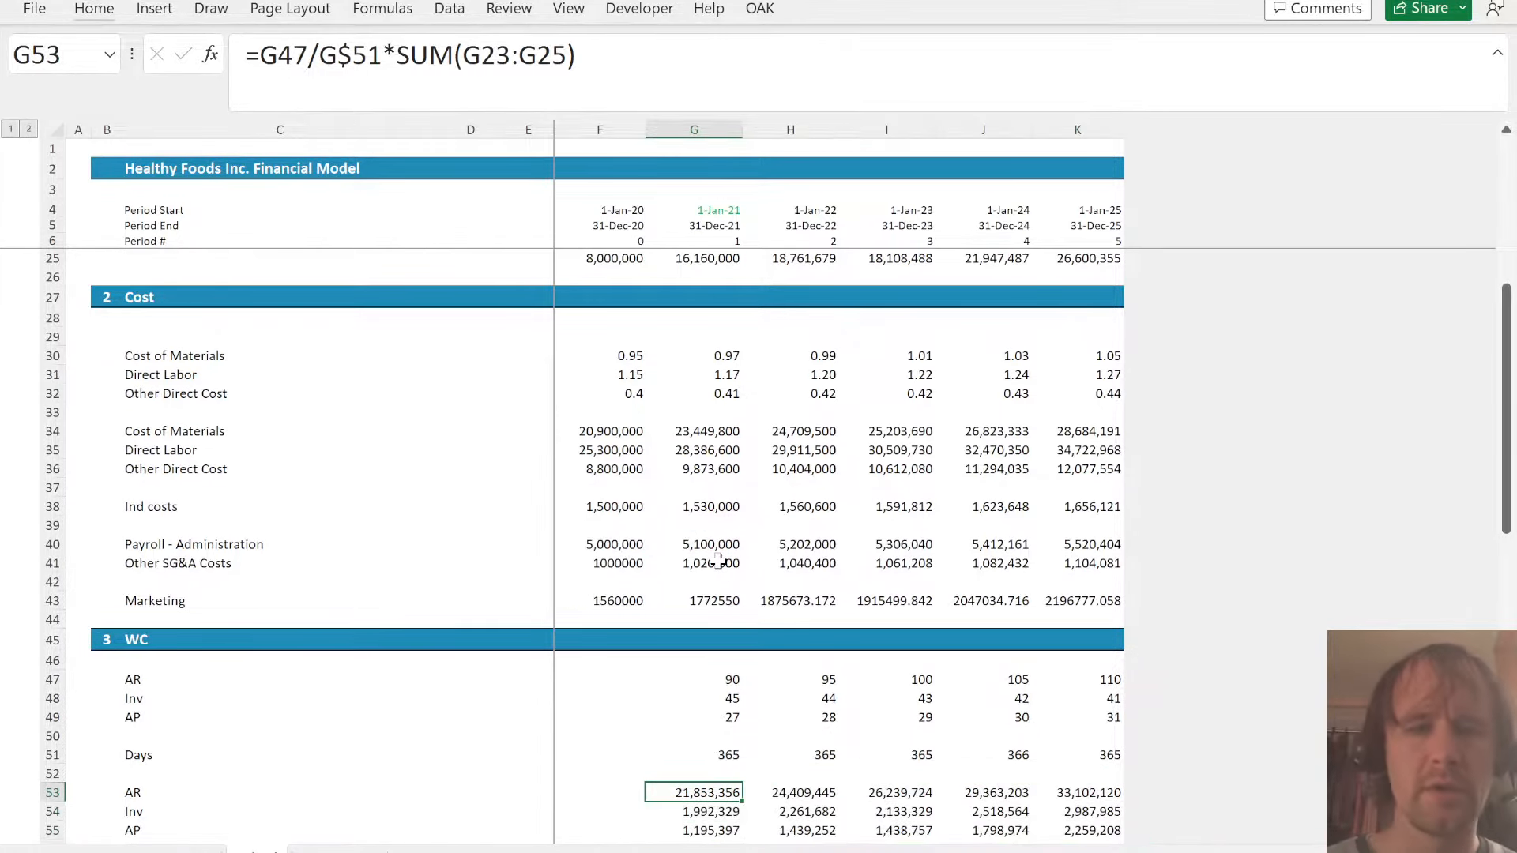
pyautogui.press('Down')
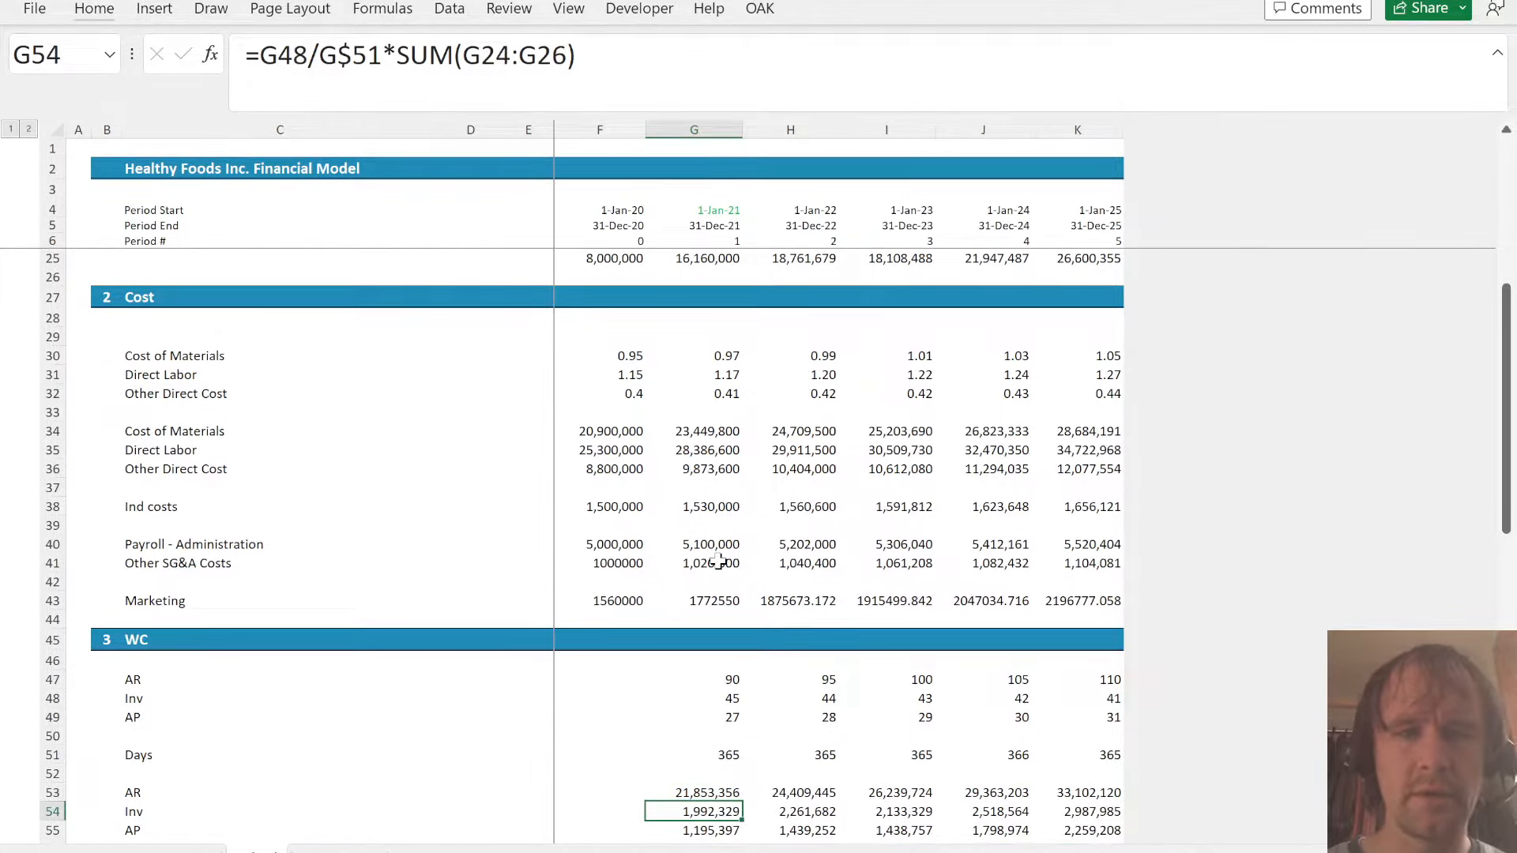
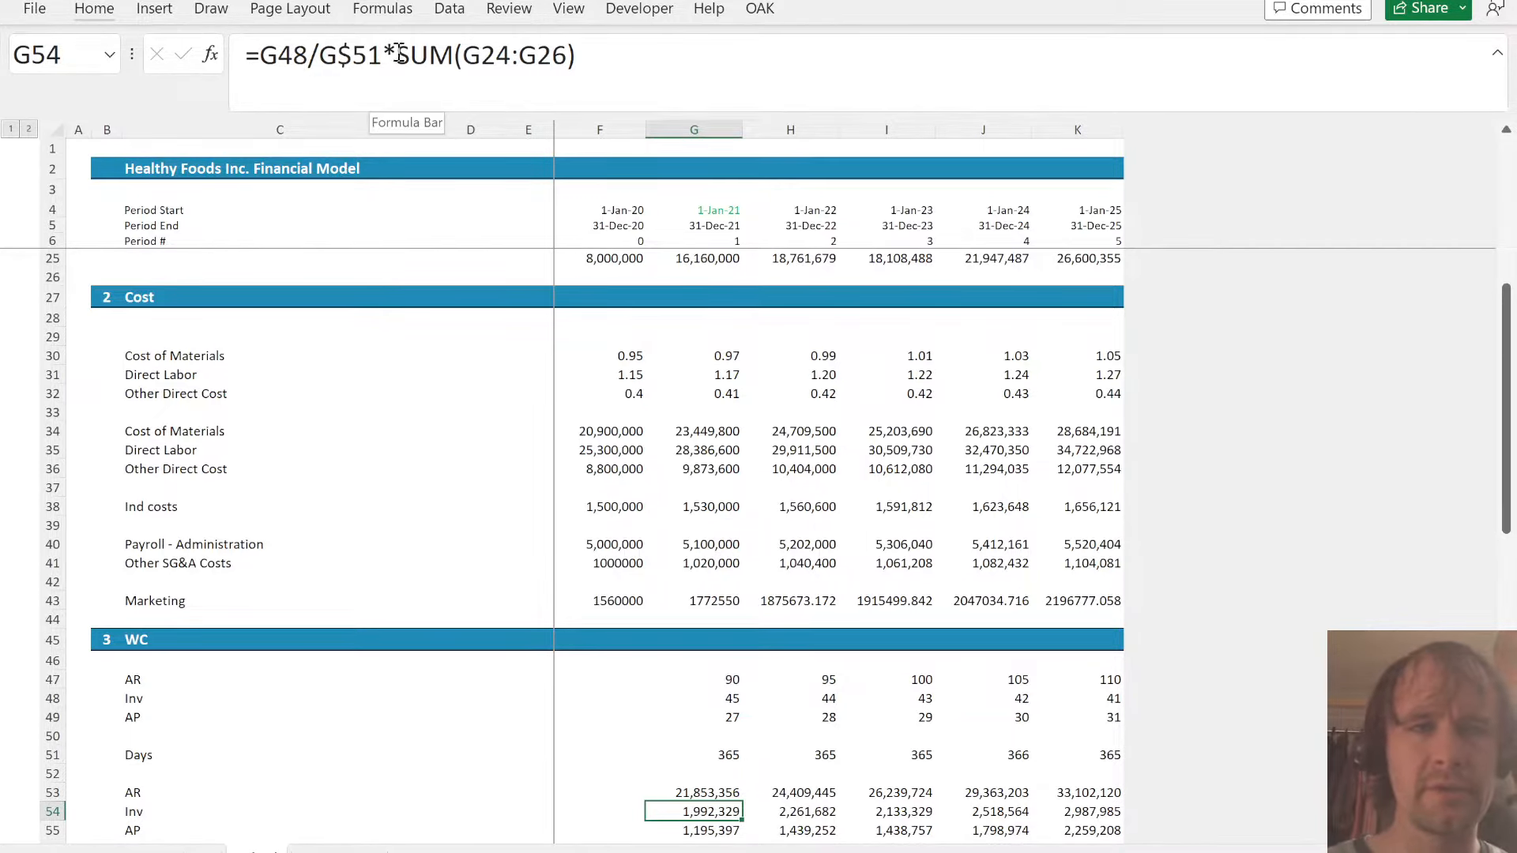
pyautogui.moveTo(397, 52); pyautogui.dragTo(715, 94)
pyautogui.press('Escape')
pyautogui.hotkey('ctrl', 'pagedown')
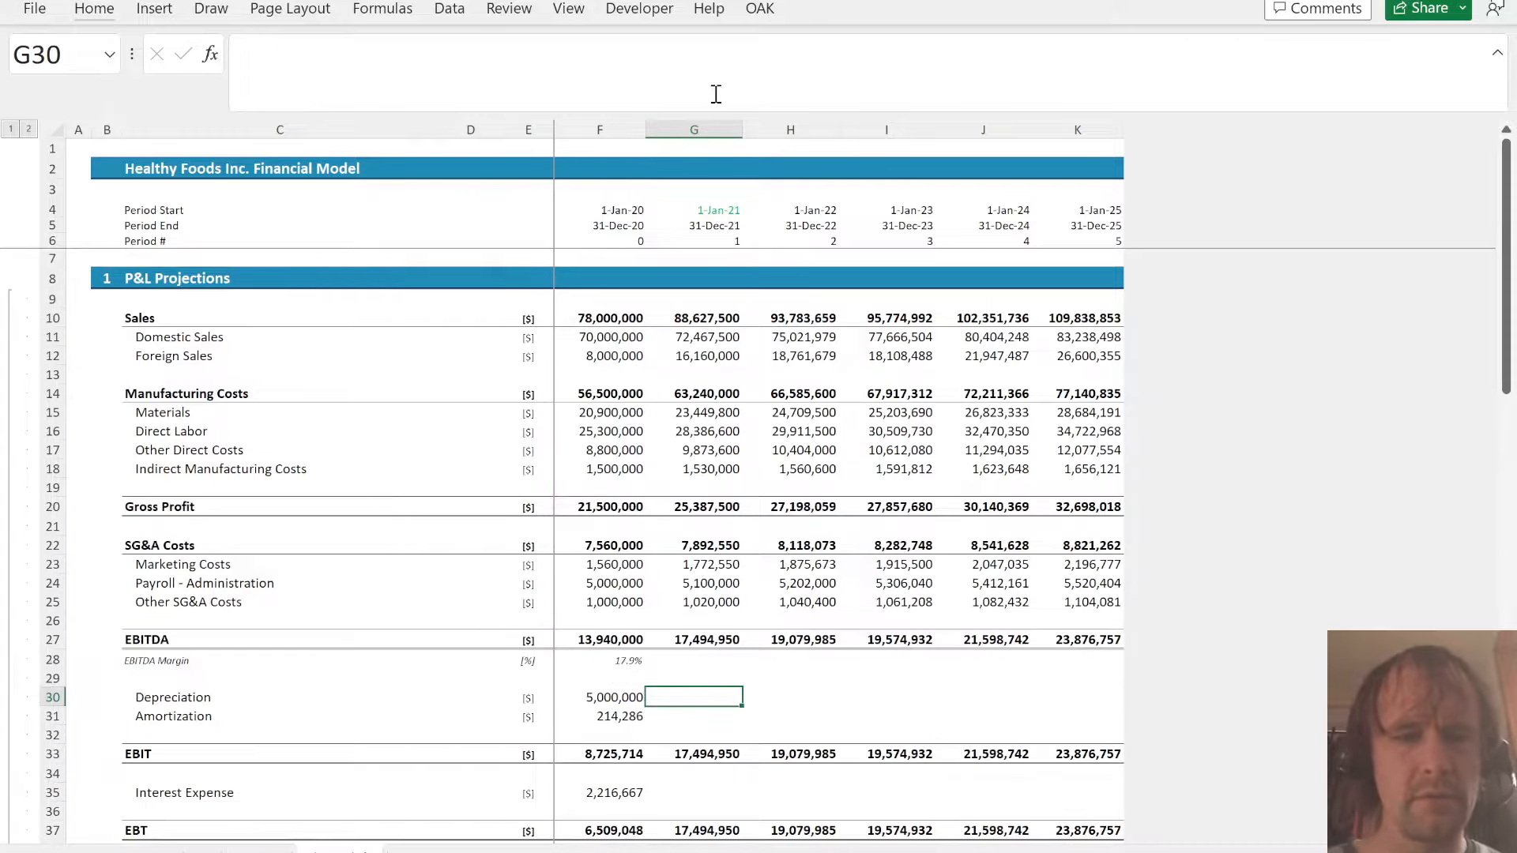
pyautogui.hotkey('ctrl', 'pageup')
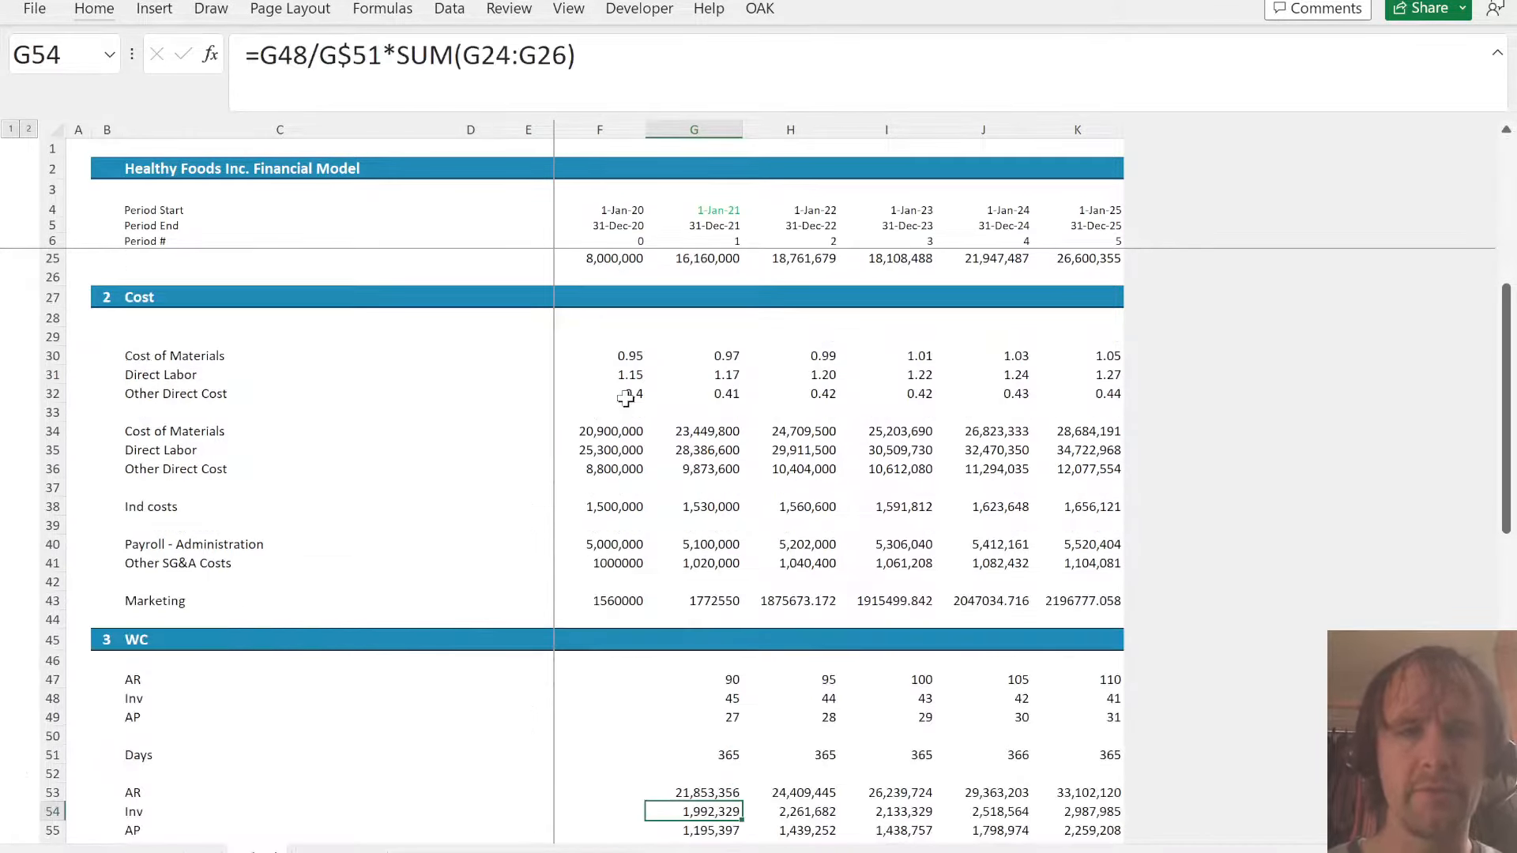
# - Change the 2021 Inv balance in G54 to be based on total Manufacturing Costs, =G48/G$51*Financials!G14
pyautogui.moveTo(398, 62); pyautogui.dragTo(632, 88)
pyautogui.scroll(1, 717, 129)
pyautogui.press('BackSpace')
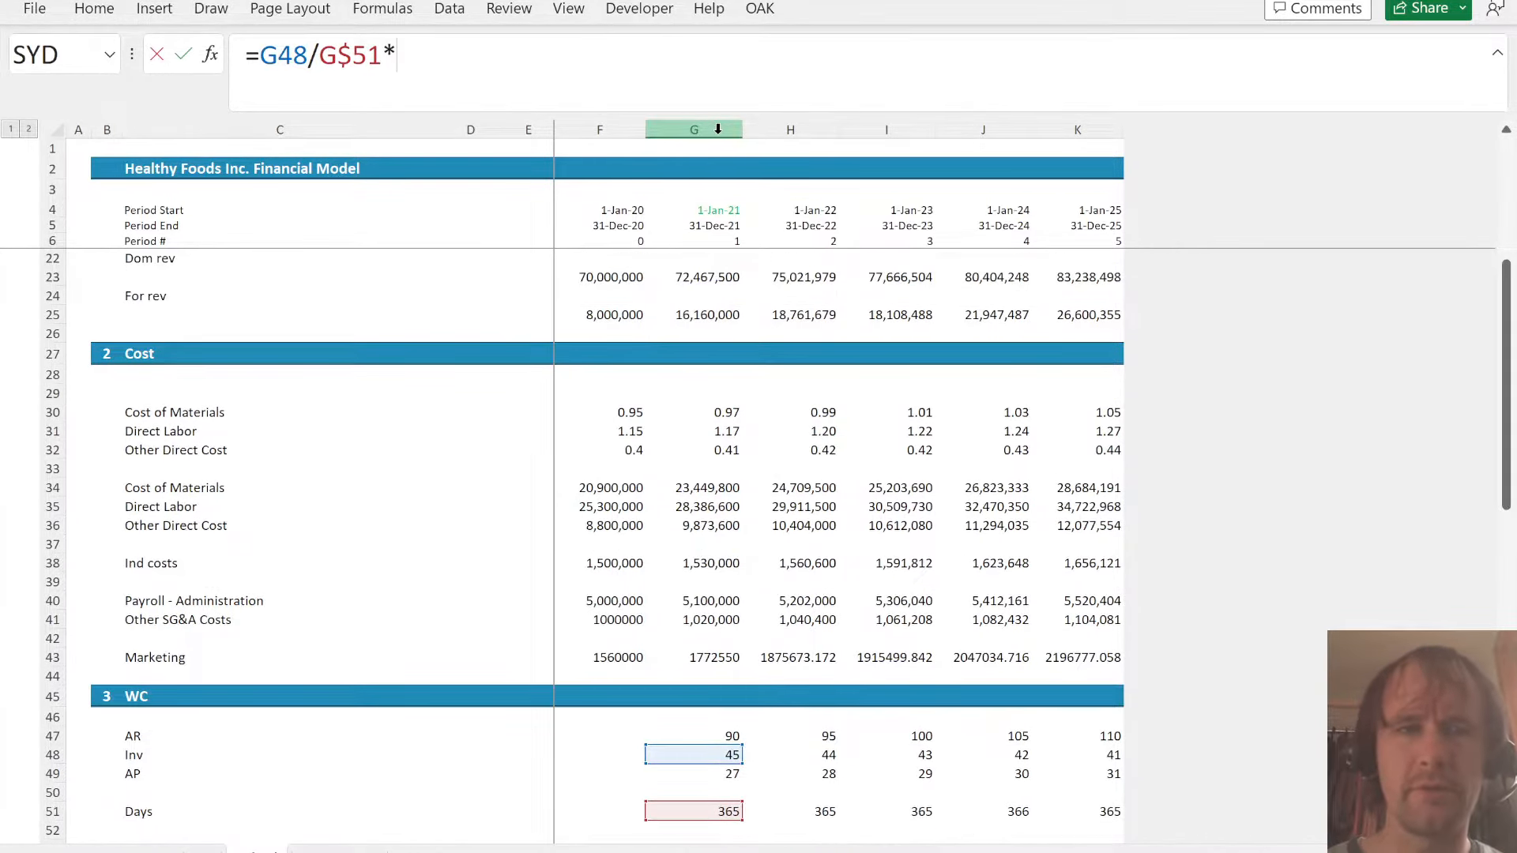
pyautogui.hotkey('ctrl', 'pagedown')
pyautogui.click(676, 391)
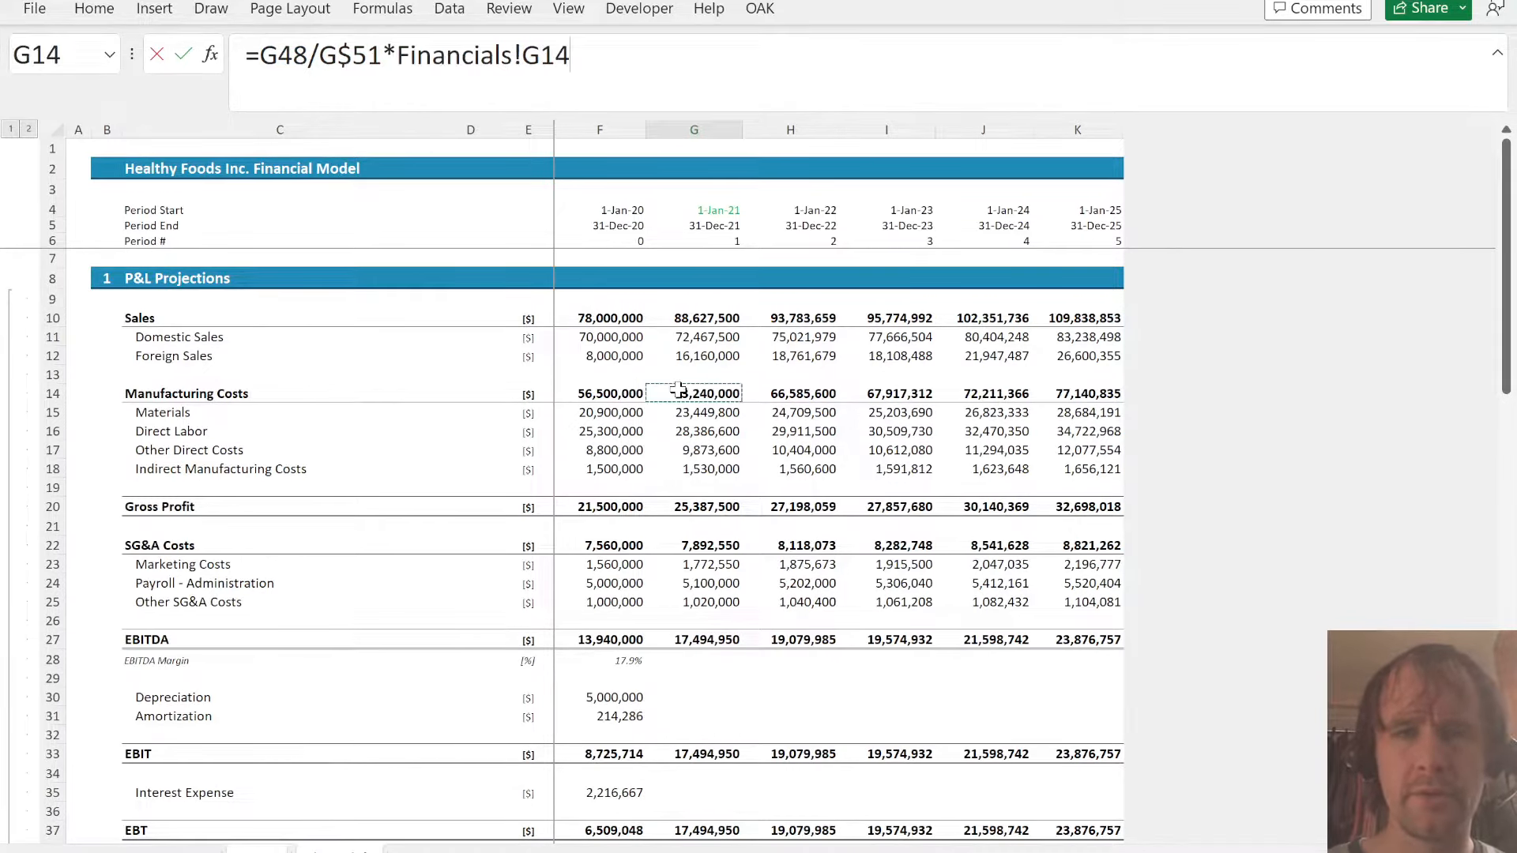
pyautogui.hotkey('ctrl', 'Return')
# - Fill the Inv balance formula from G54 across through K54
pyautogui.hotkey('shift', 'Right')
pyautogui.hotkey('shift', 'Right')
pyautogui.hotkey('shift', 'Right')
pyautogui.hotkey('shift', 'Right')
pyautogui.hotkey('ctrl', 'r')
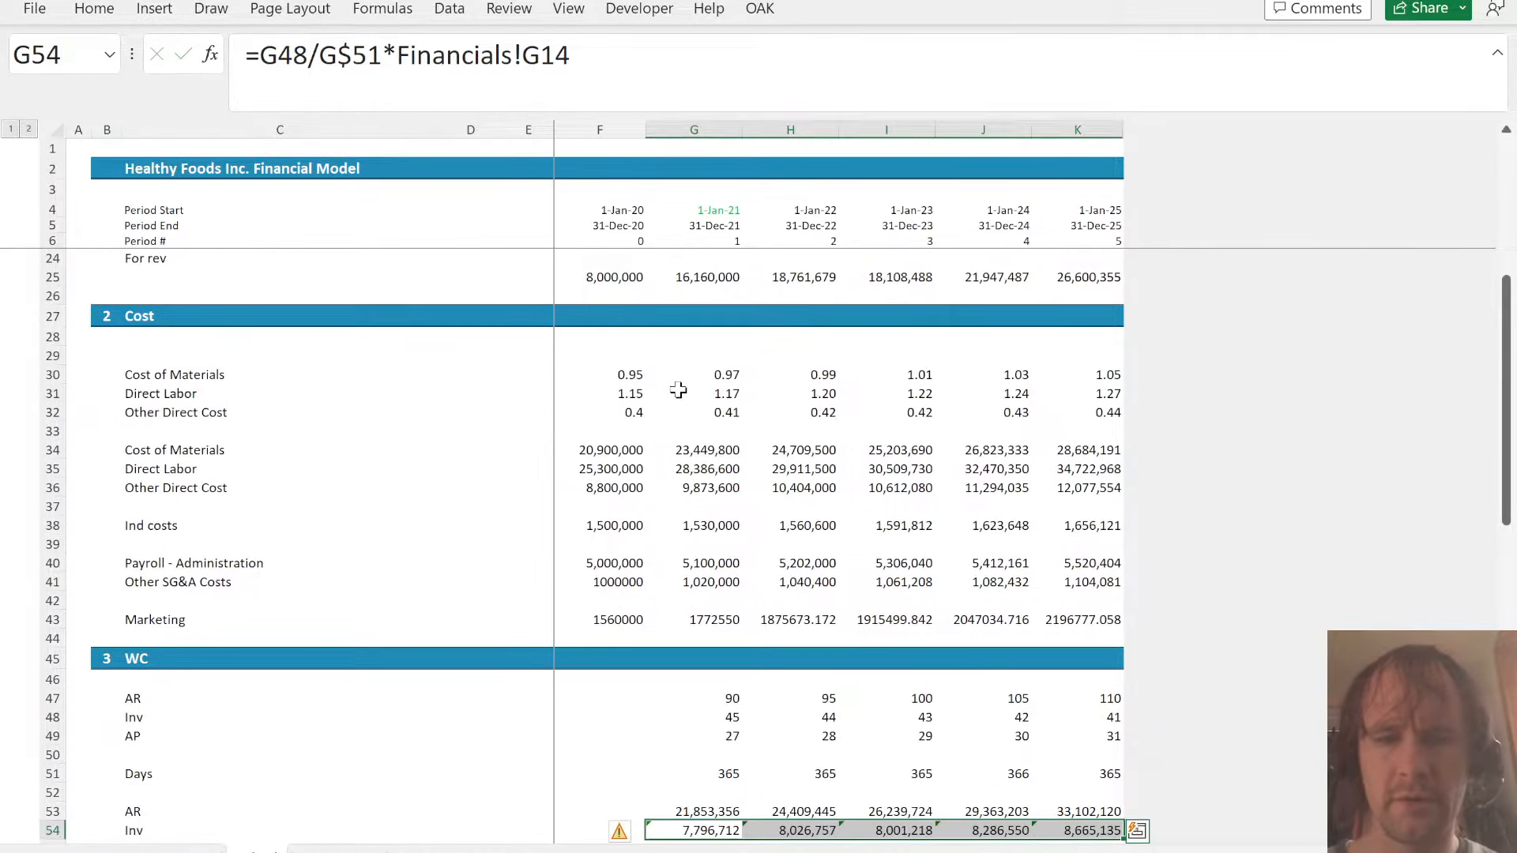
# - Change the 2021 AP balance in G55 to =G49/G$51*(Financials!G14+Financials!G22) and fill it across through K55
pyautogui.press('Down')
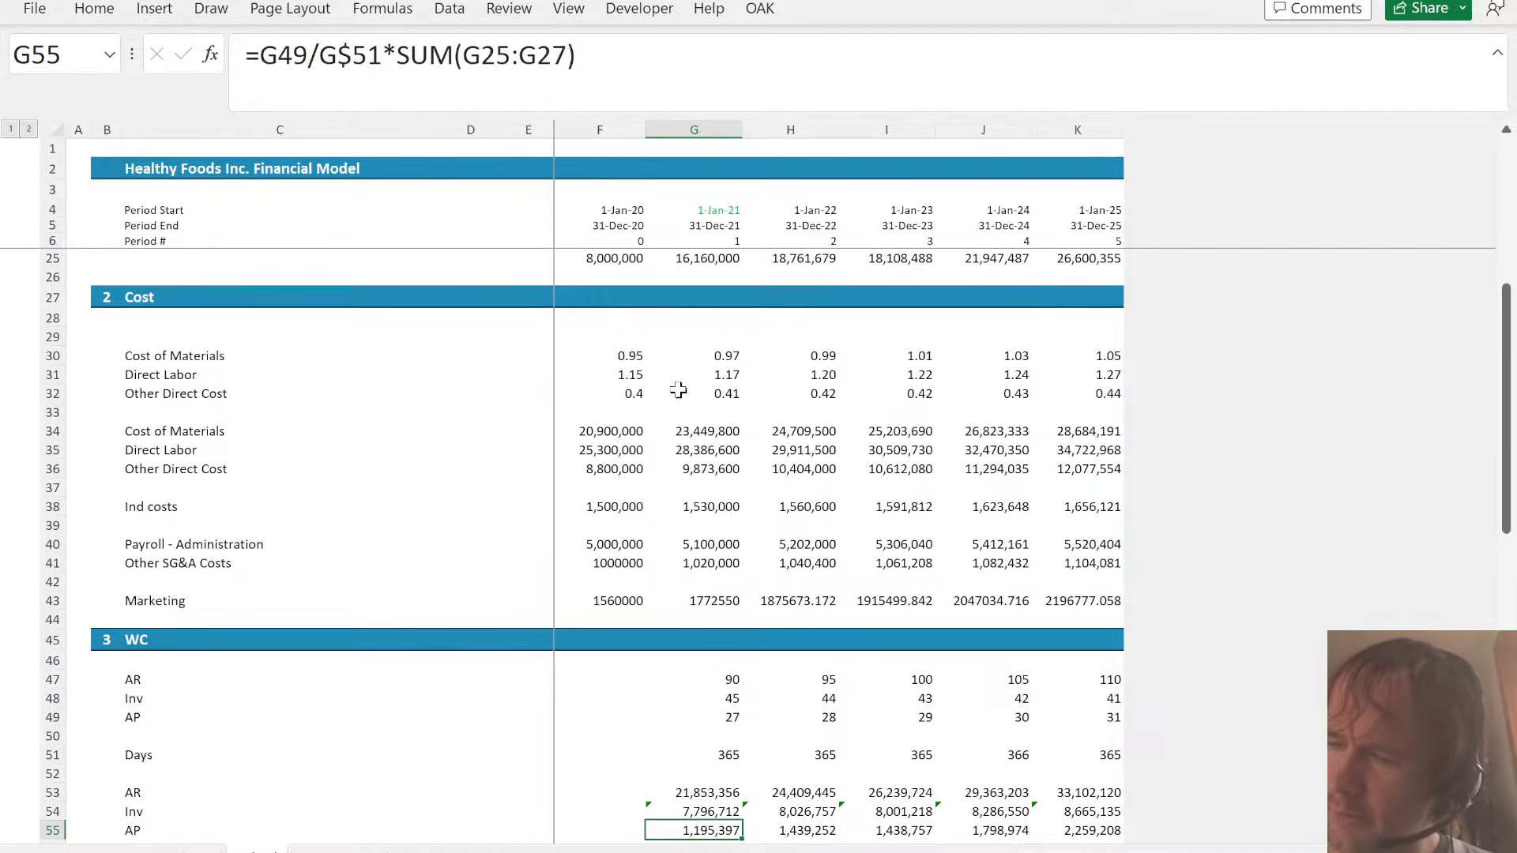
pyautogui.hotkey('ctrl', 'pagedown')
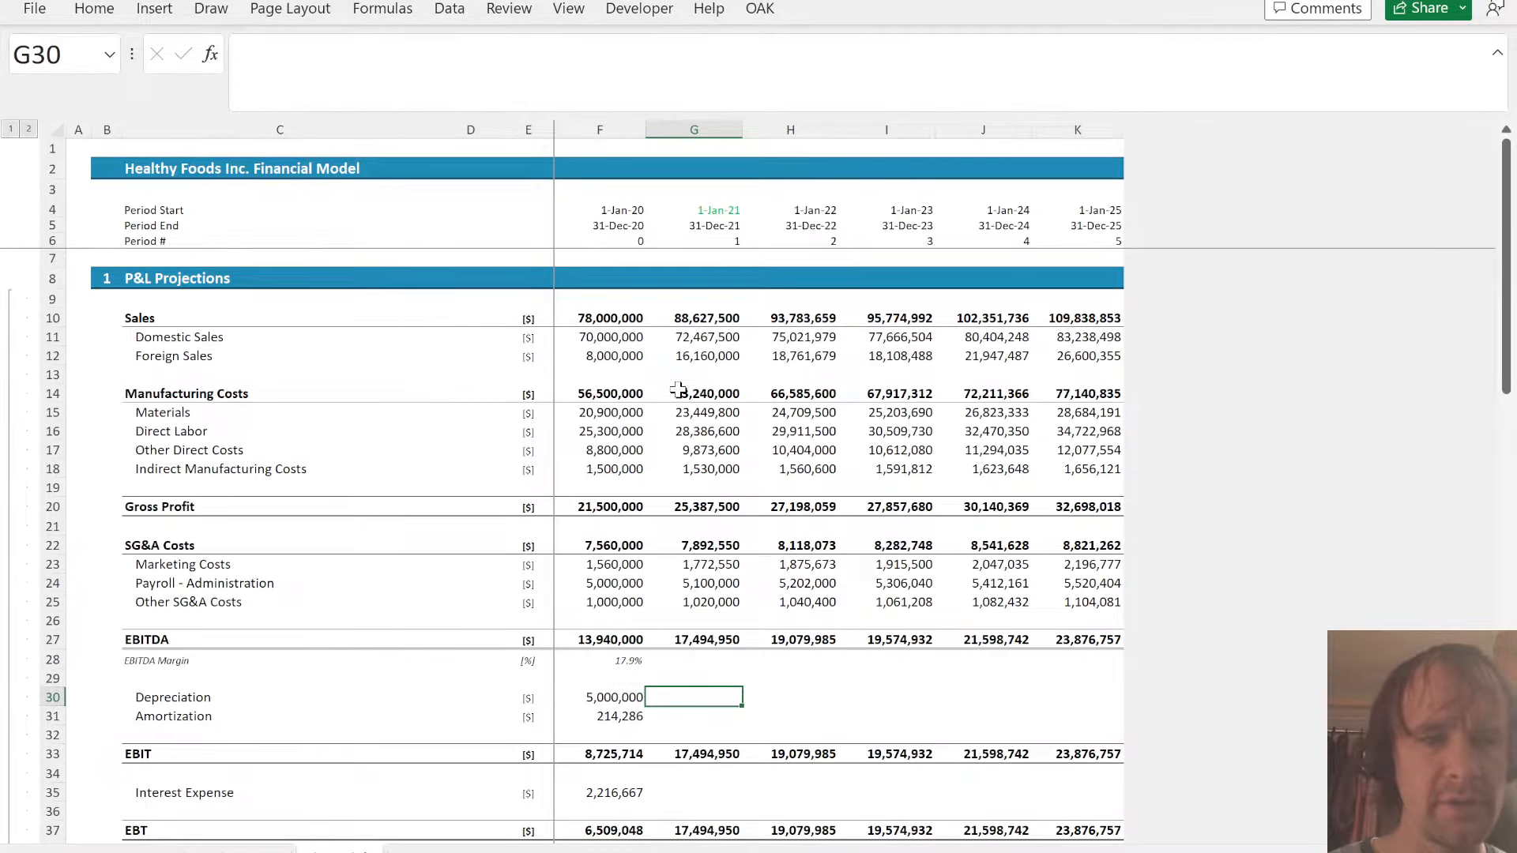
pyautogui.hotkey('ctrl', 'pageup')
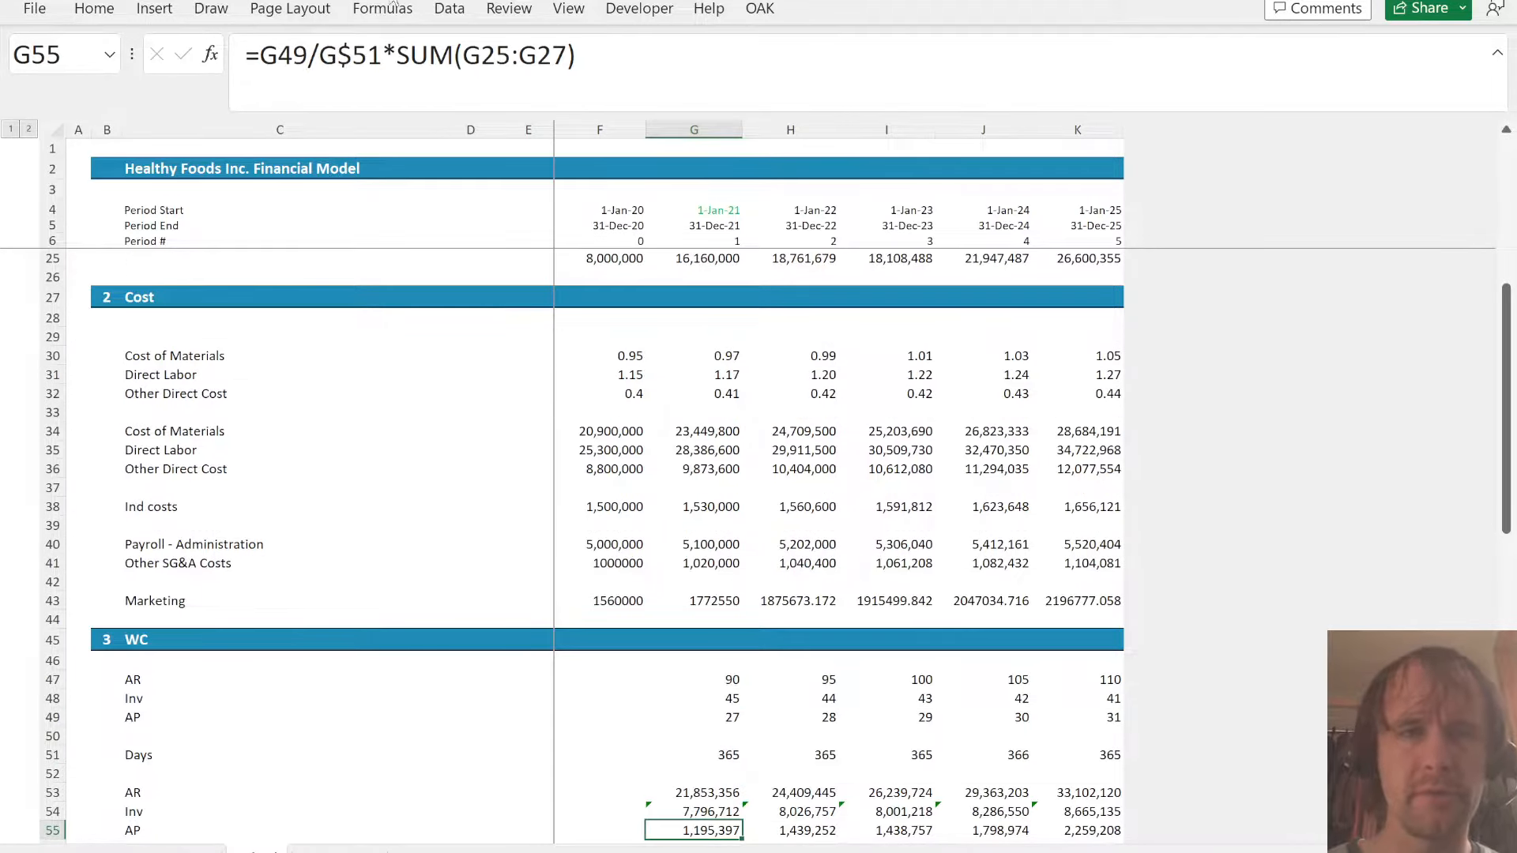
pyautogui.moveTo(397, 61); pyautogui.dragTo(900, 119)
pyautogui.write('(')
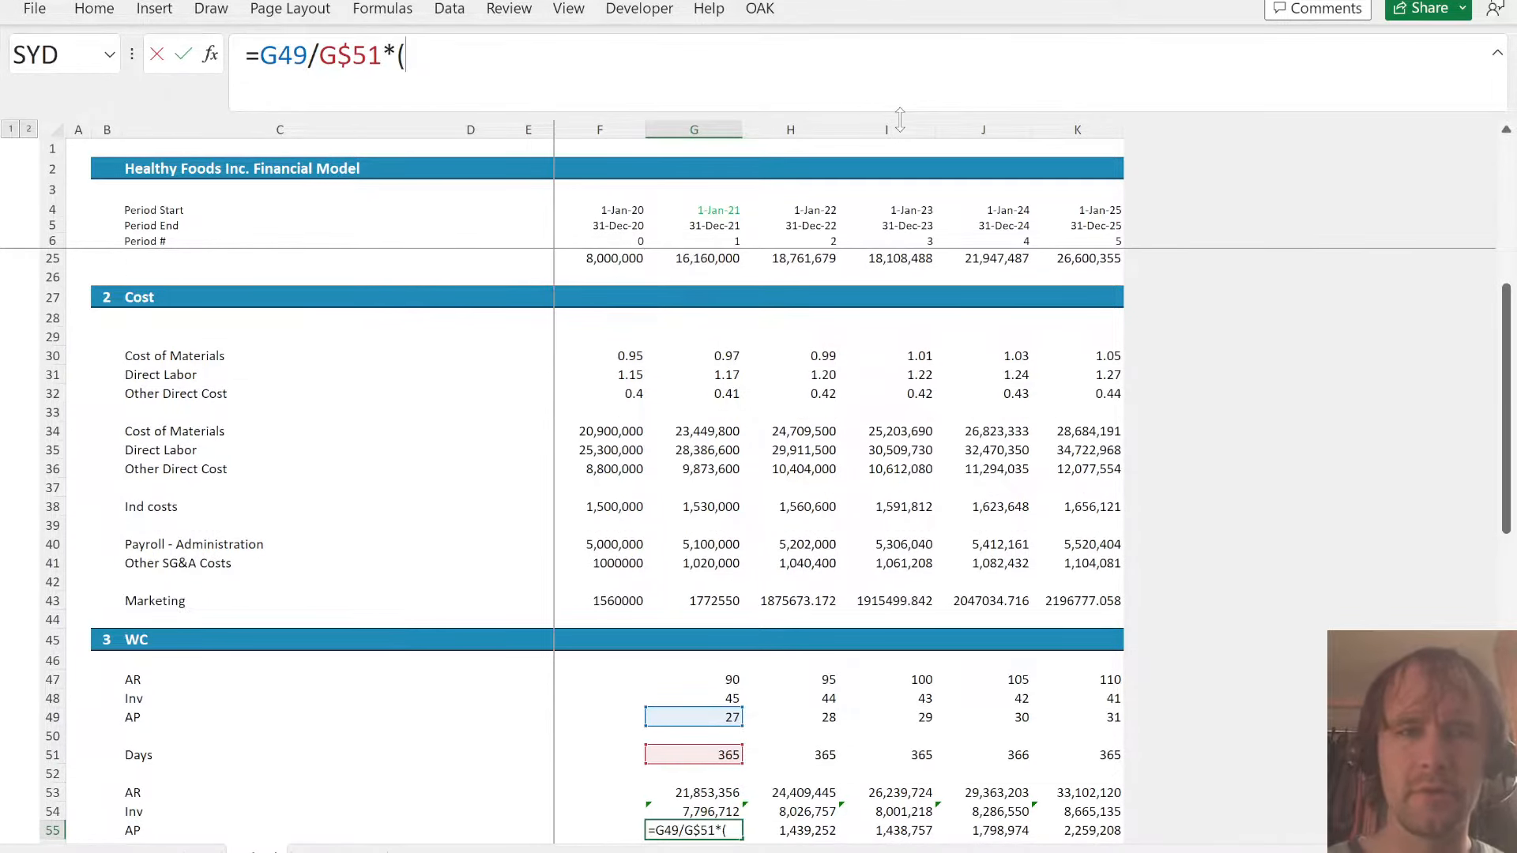
pyautogui.hotkey('ctrl', 'pagedown')
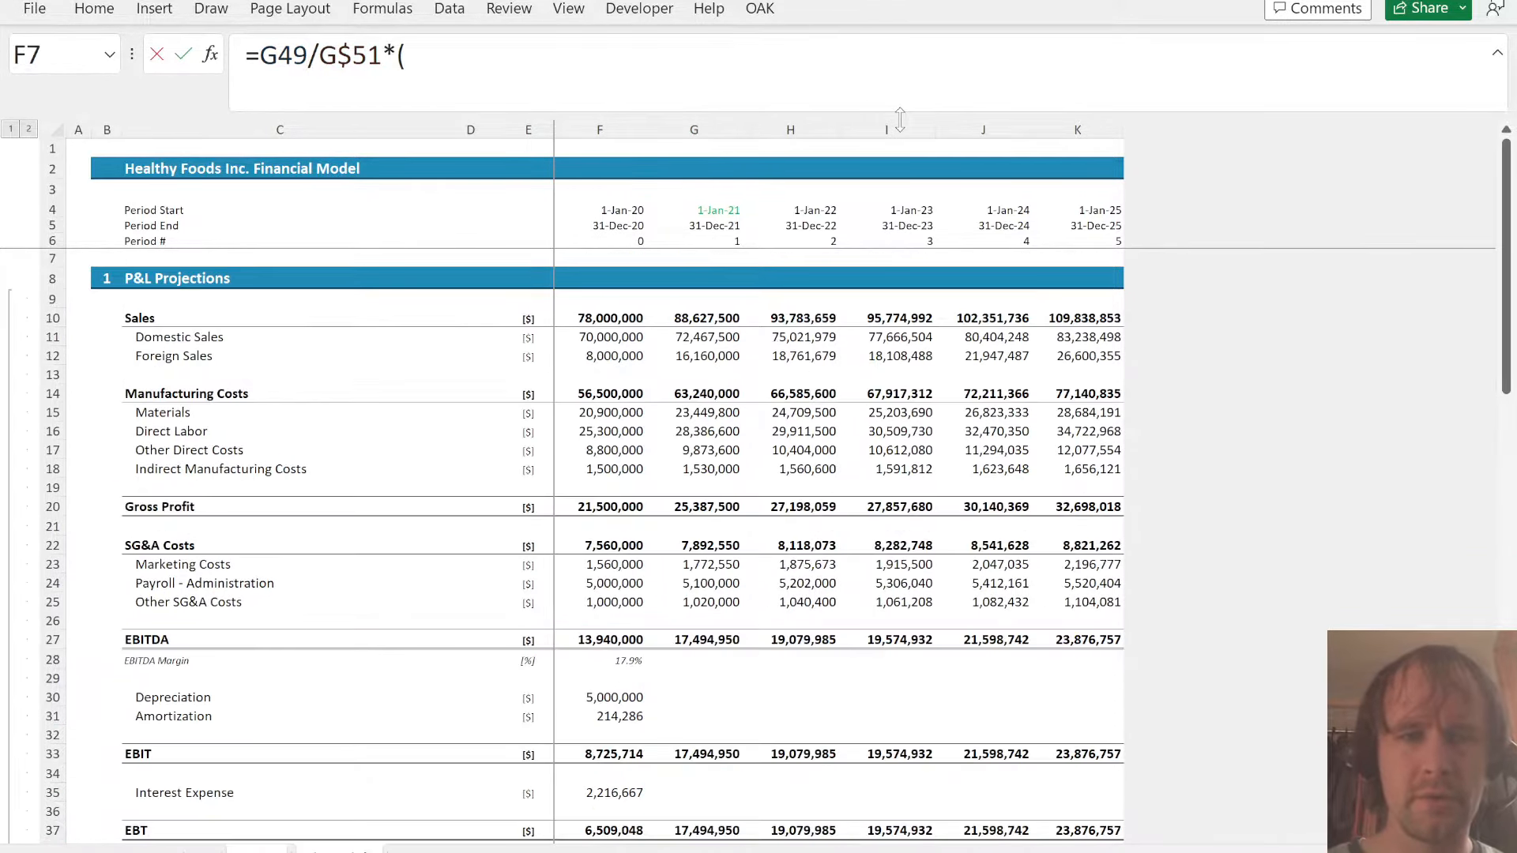
pyautogui.click(688, 395)
pyautogui.write('+')
pyautogui.click(718, 546)
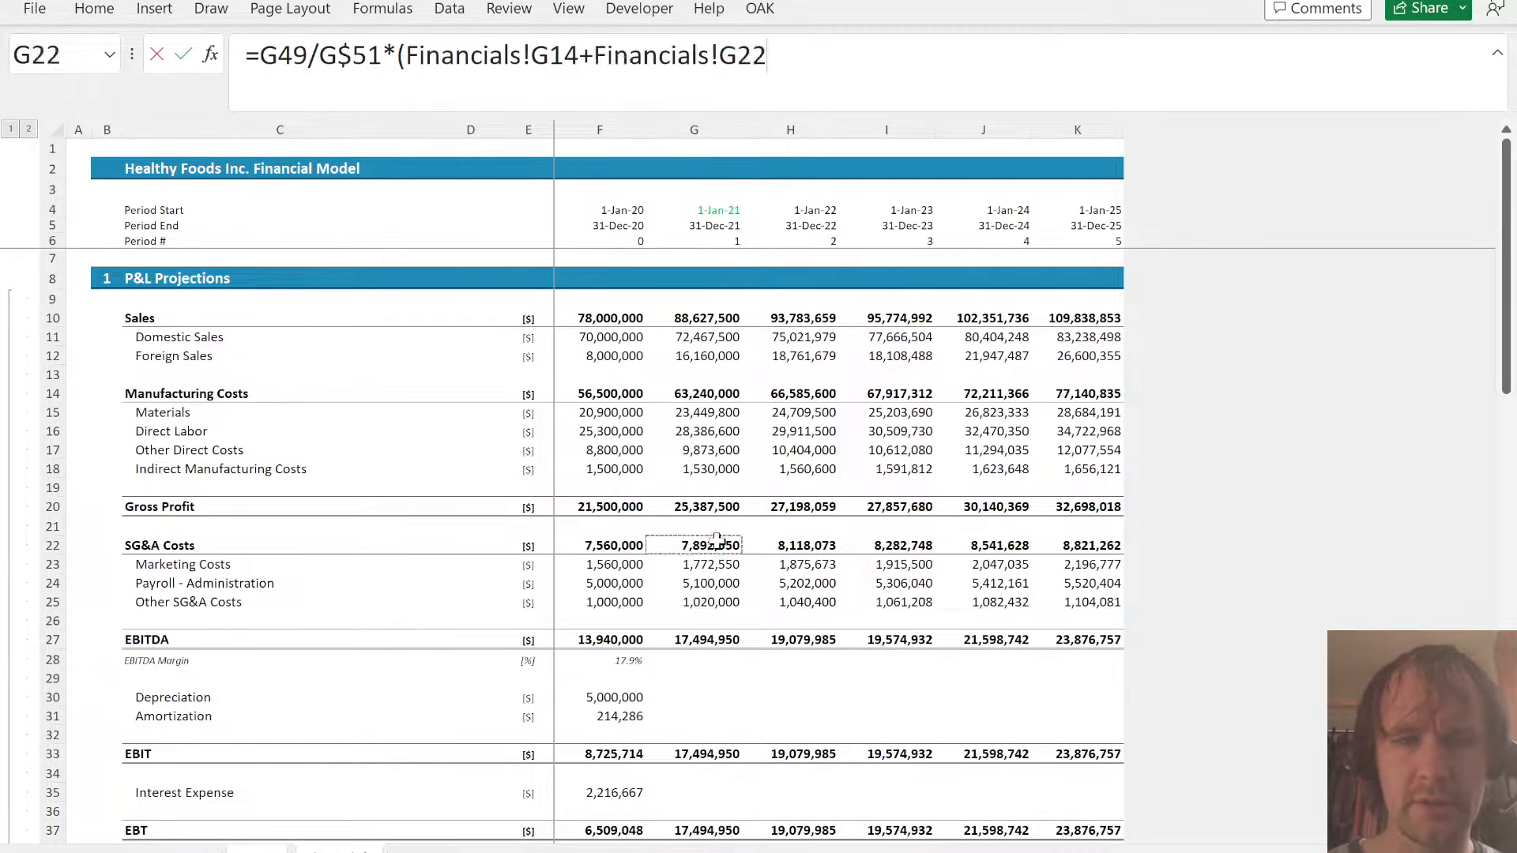
pyautogui.write(')')
pyautogui.hotkey('ctrl', 'Return')
pyautogui.press('Down')
pyautogui.press('Down')
pyautogui.press('Down')
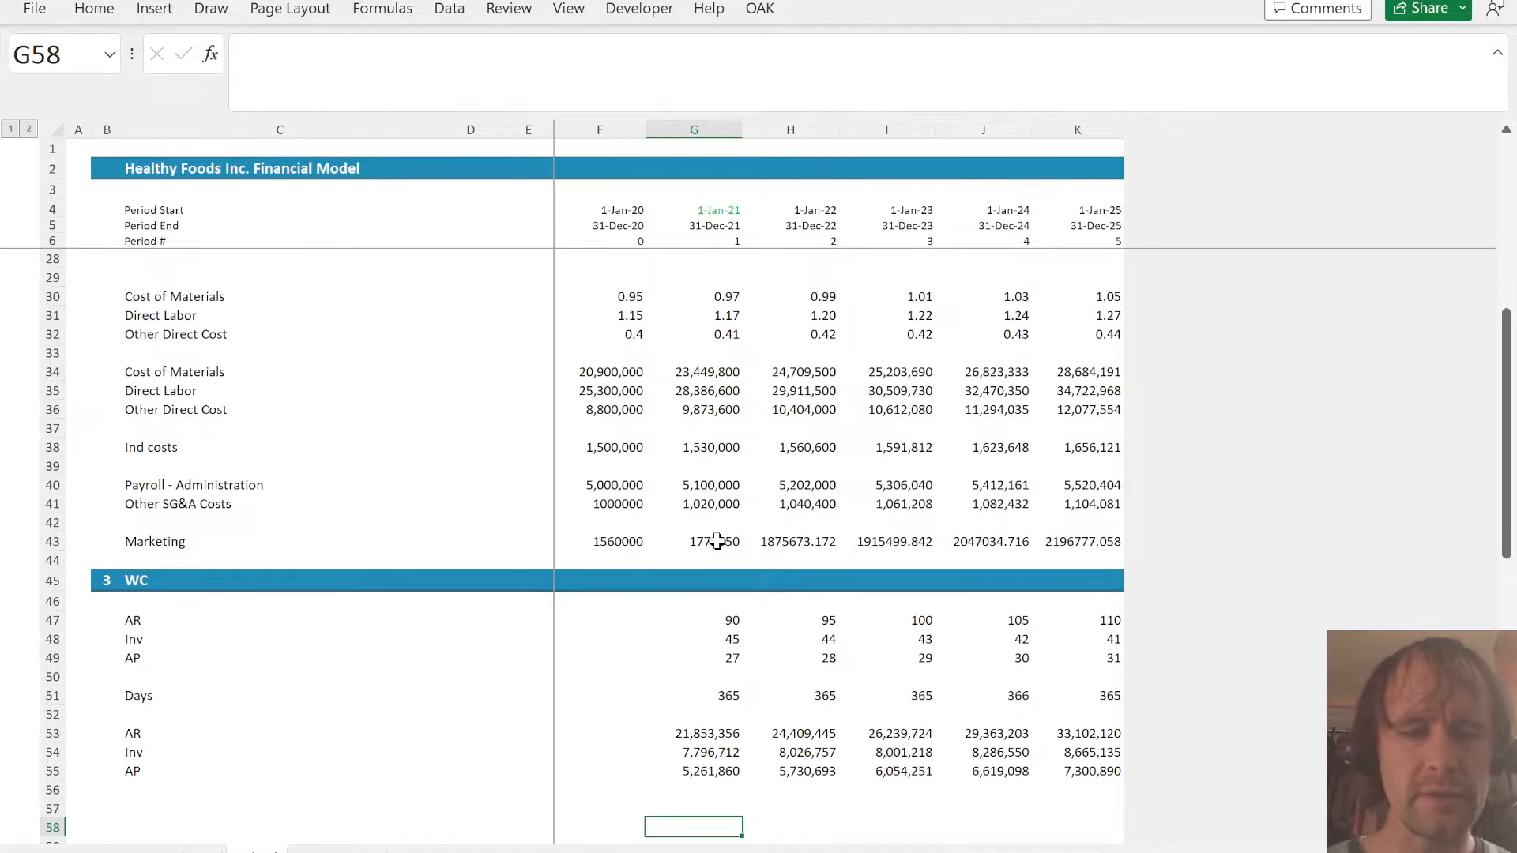
# - Link Accounts Receivable in G50 of the Balance Sheet Projections to Sched!G53 and fill it across through K50
pyautogui.hotkey('ctrl', 'pagedown')
pyautogui.press('pagedown')
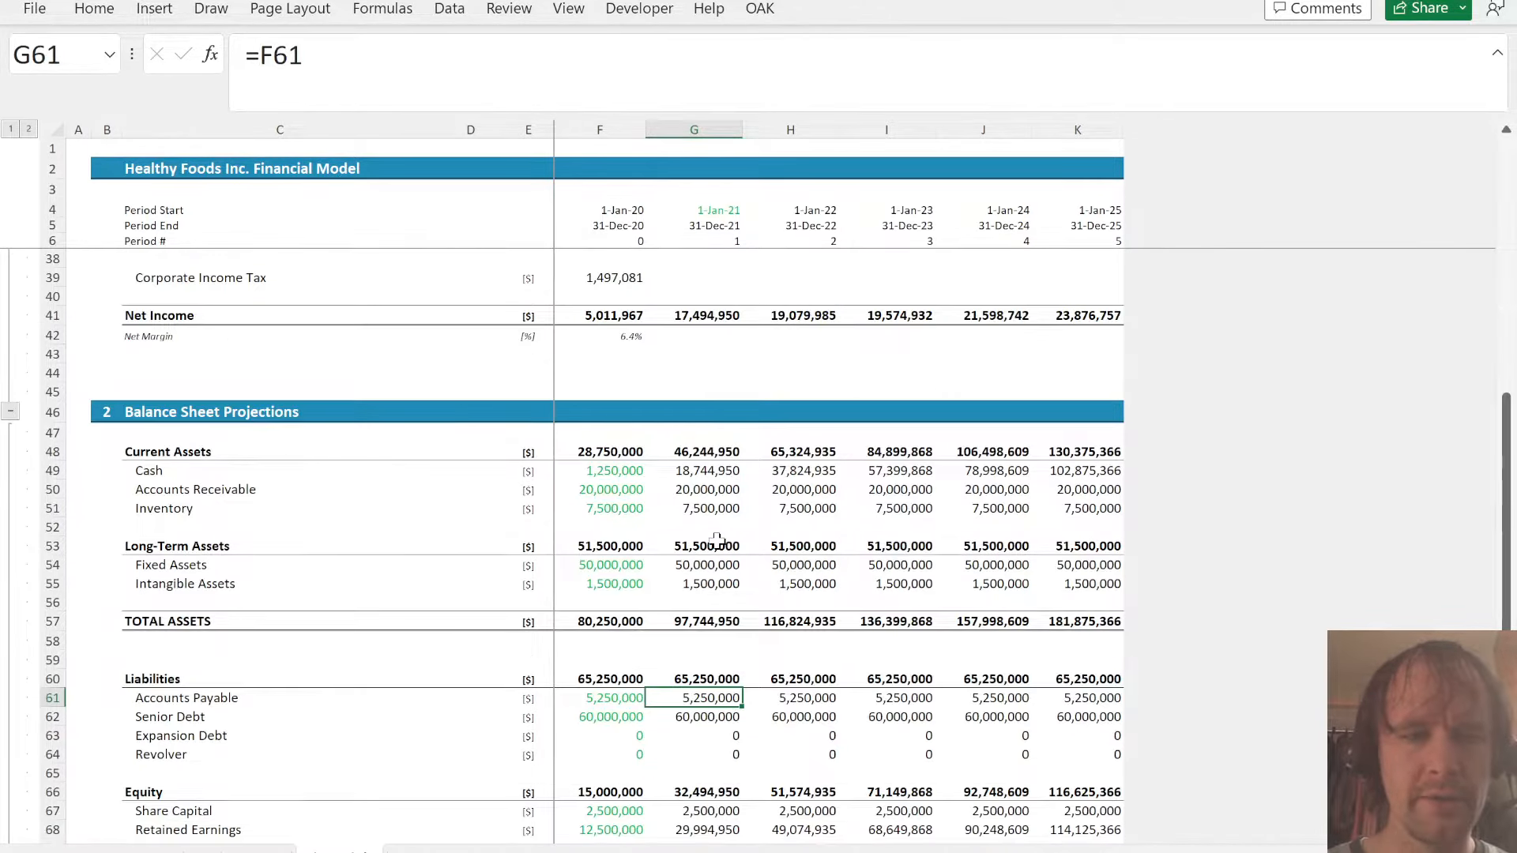
pyautogui.press('Down')
pyautogui.press('Down')
pyautogui.press('Down')
pyautogui.press('Down')
pyautogui.press('Down')
pyautogui.press('Down')
pyautogui.press('Down')
pyautogui.press('Down')
pyautogui.press('Down')
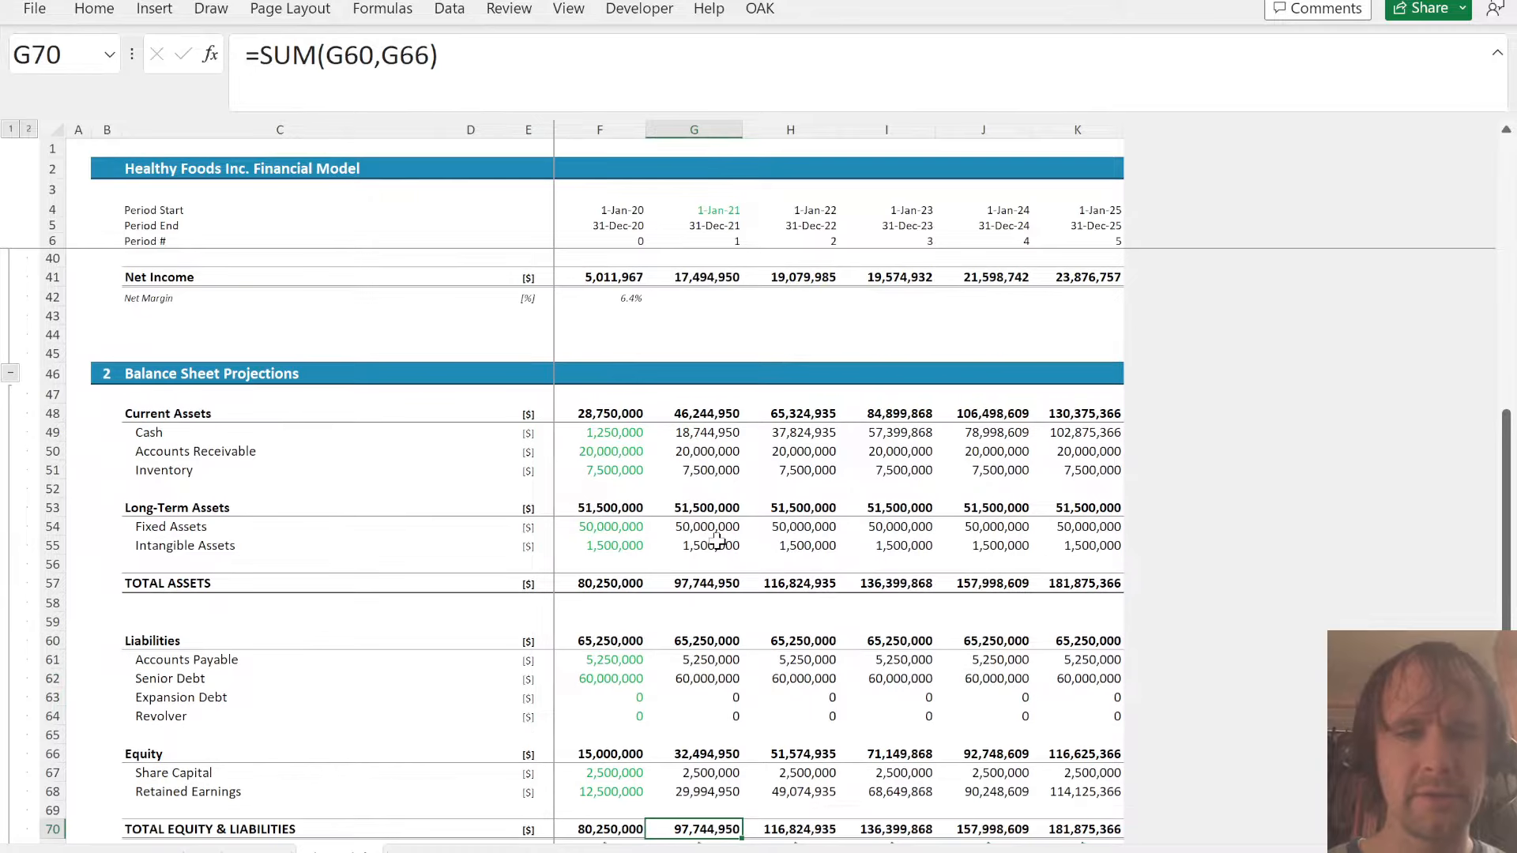
pyautogui.click(691, 452)
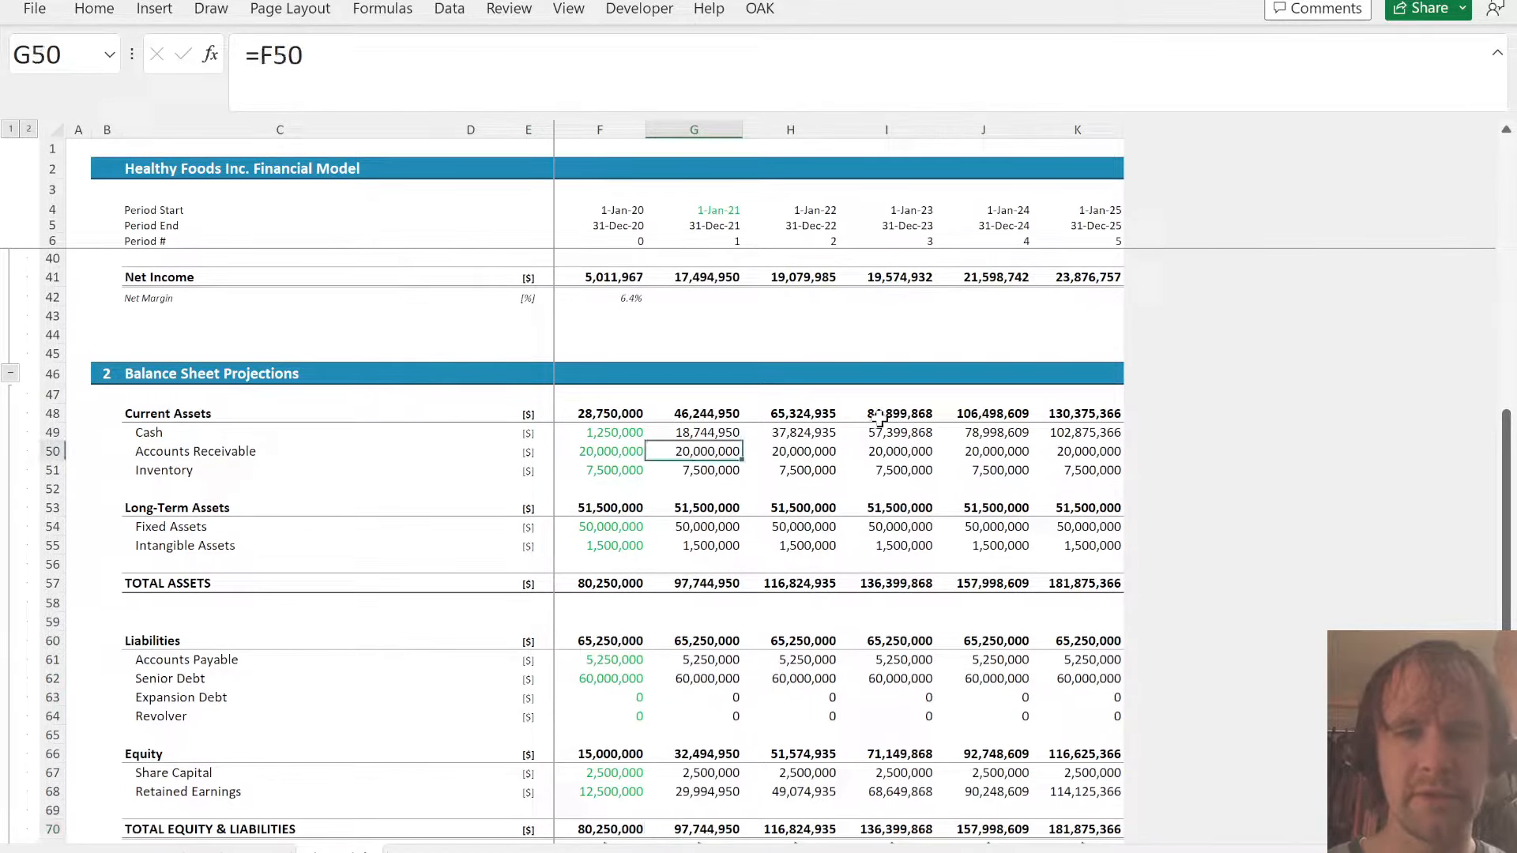
pyautogui.write('=')
pyautogui.hotkey('ctrl', 'pagedown')
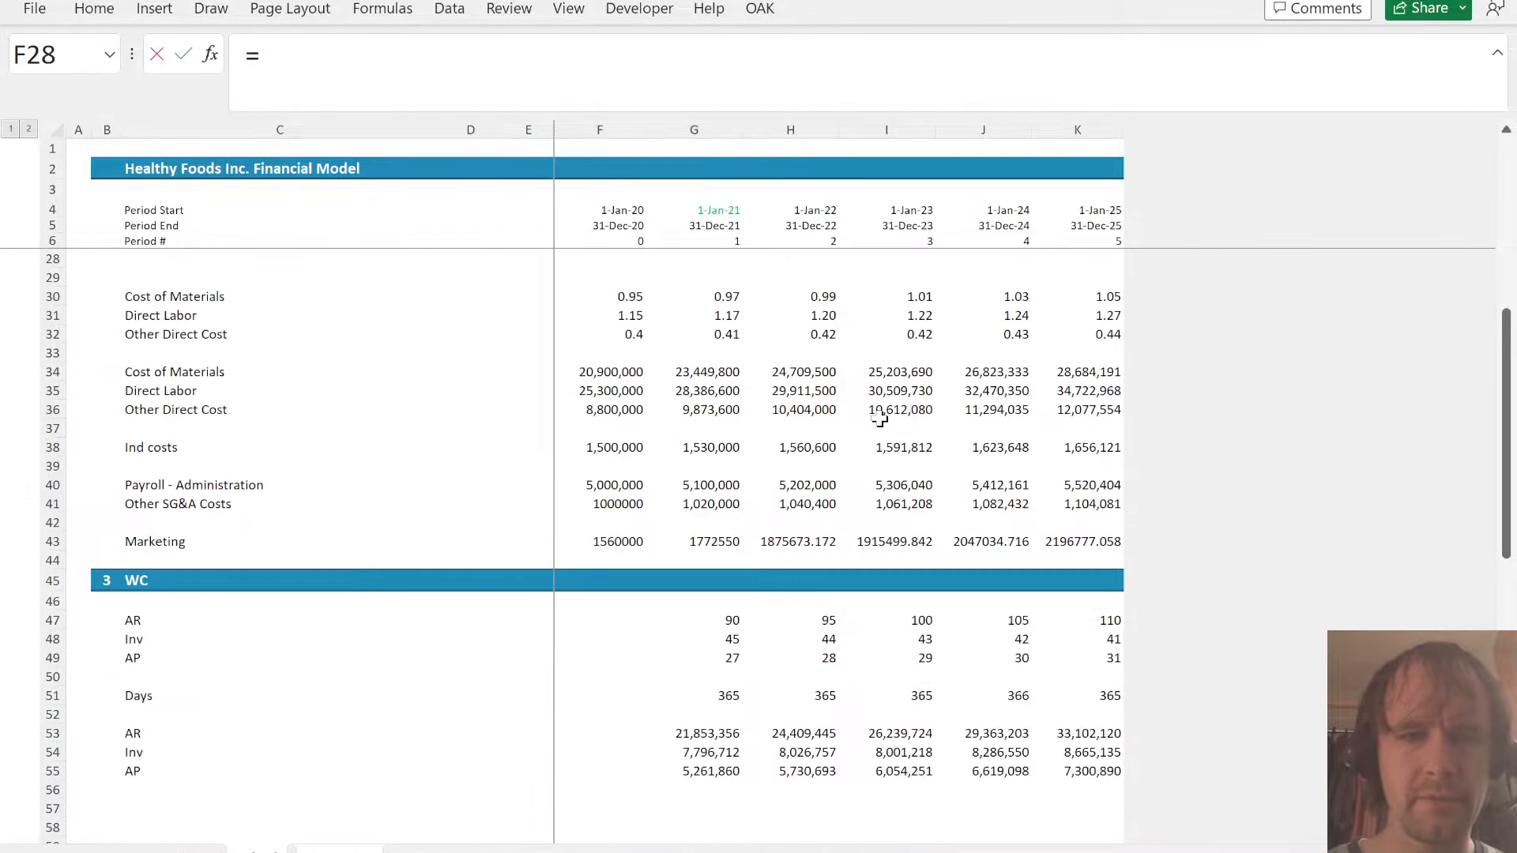
pyautogui.click(702, 734)
pyautogui.press('Return')
pyautogui.hotkey('ctrl', 'shift', 'Right')
pyautogui.hotkey('ctrl', 'r')
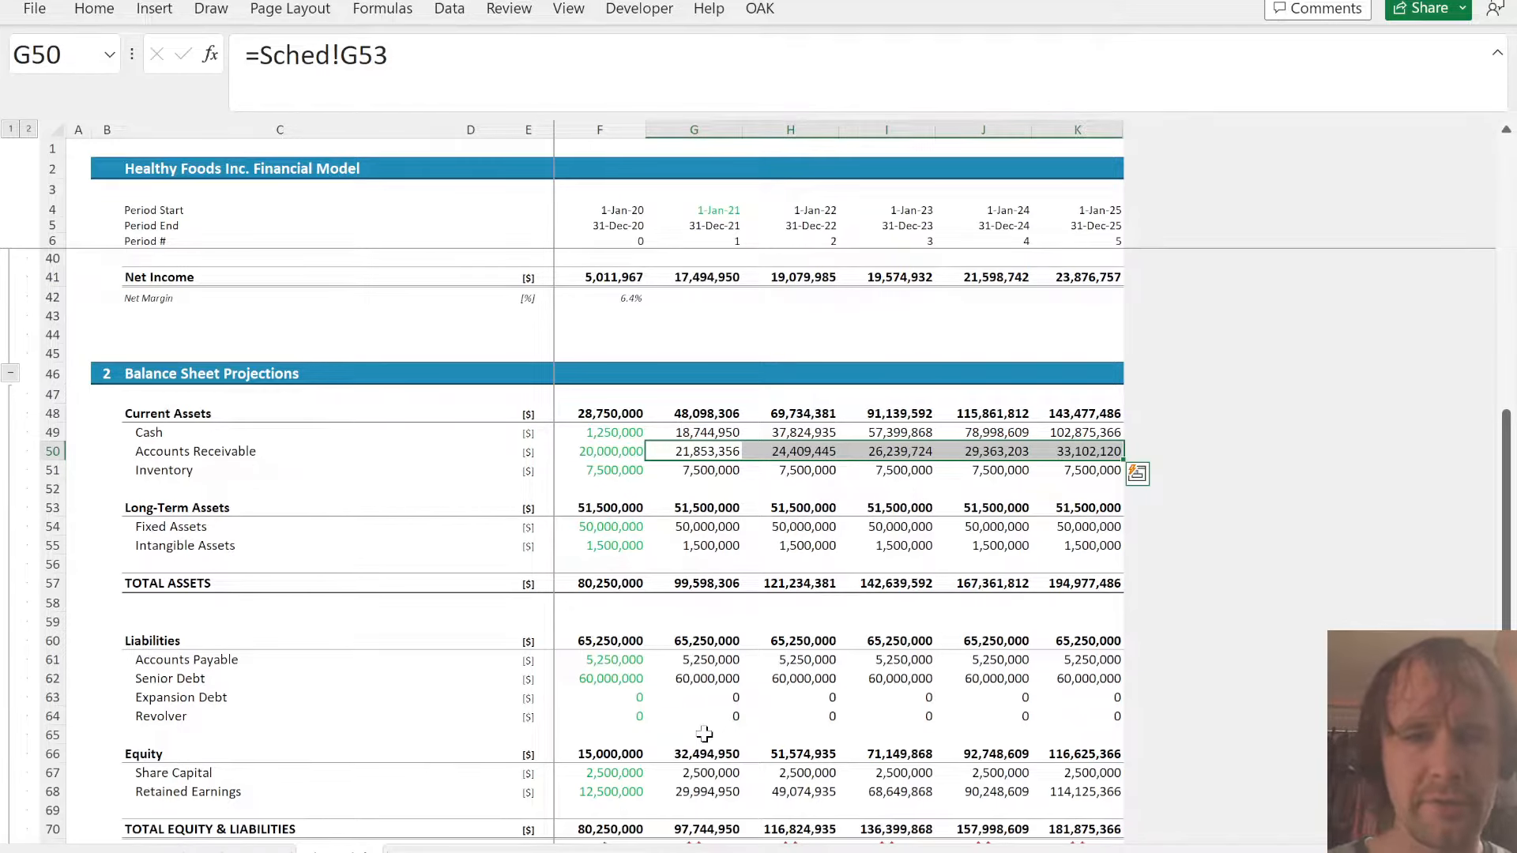
# - Link balance sheet Inventory in G51 to Sched!G54 and fill it across through K51
pyautogui.press('Down')
pyautogui.write('=')
pyautogui.press('Up')
pyautogui.press('Up')
pyautogui.press('Up')
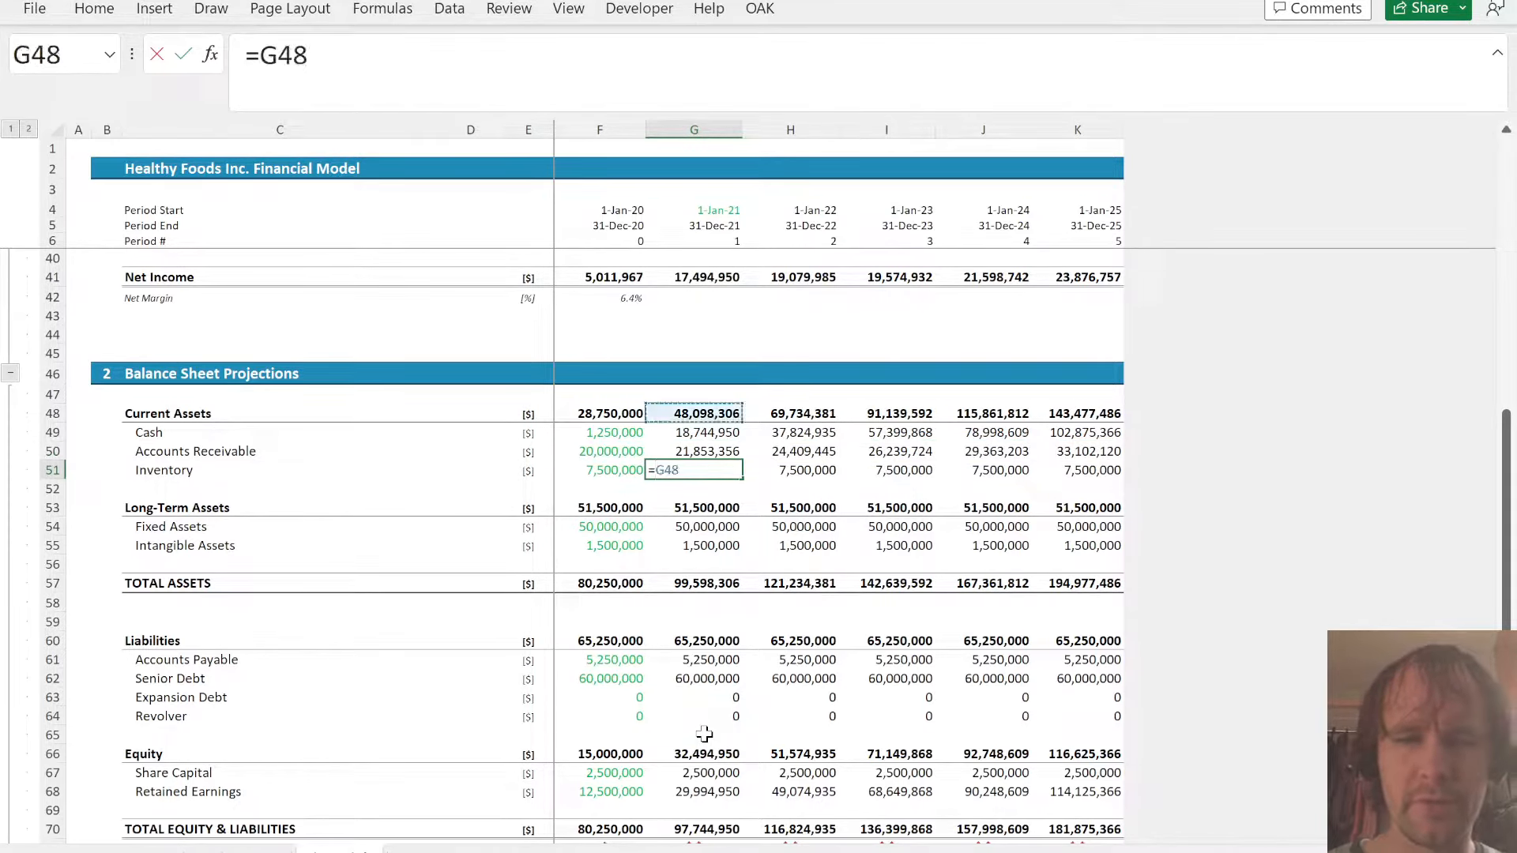
pyautogui.hotkey('ctrl', 'pagedown')
pyautogui.click(695, 752)
pyautogui.press('Return')
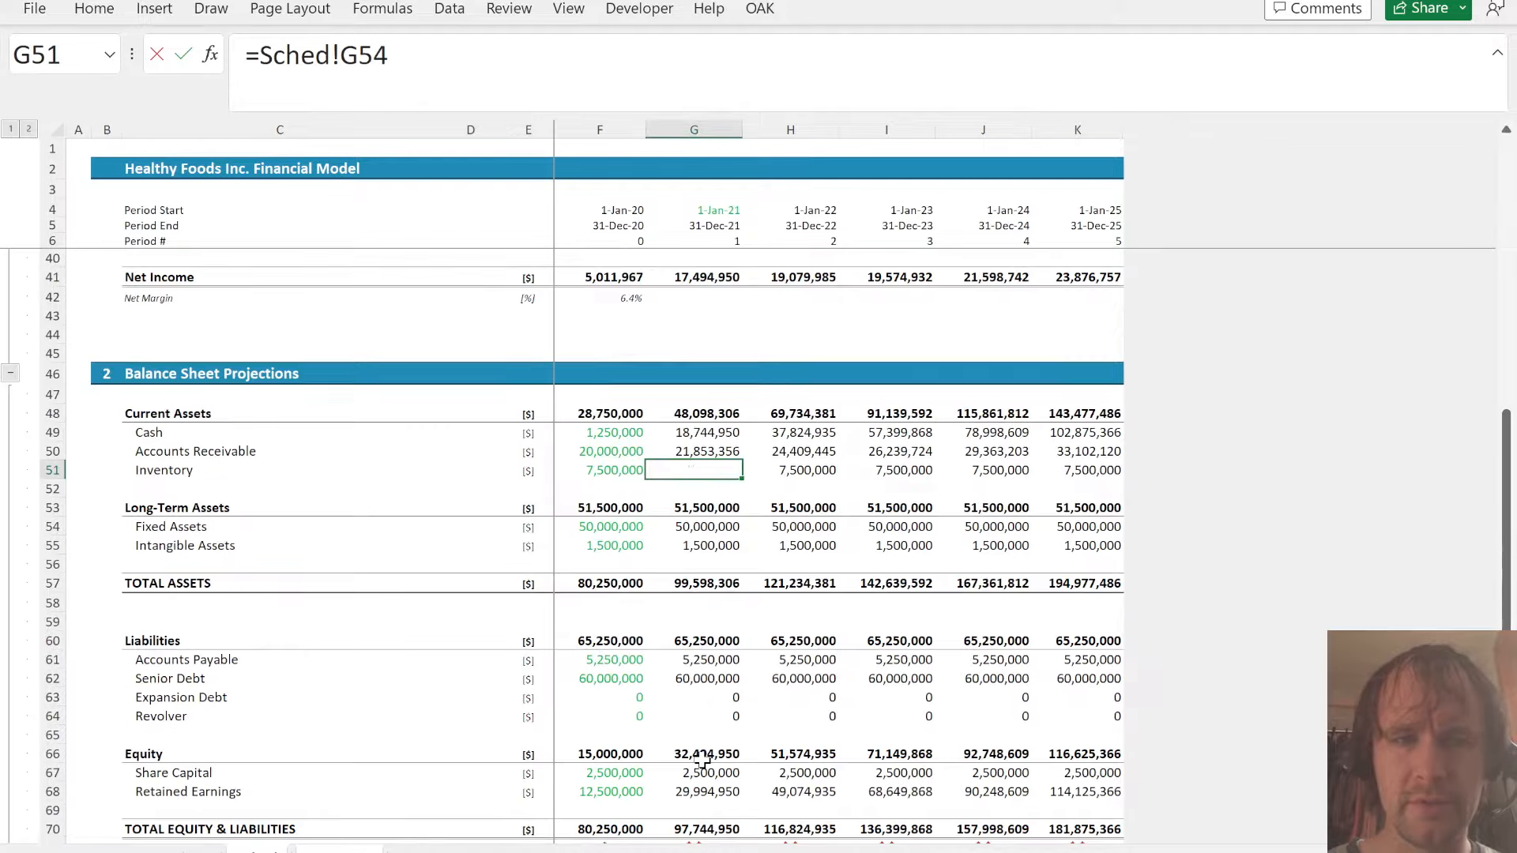
pyautogui.hotkey('ctrl', 'shift', 'Right')
pyautogui.hotkey('ctrl', 'r')
# - Link Accounts Payable in G61 to Sched!G55 and fill it across through K61
pyautogui.press('Down')
pyautogui.press('Down')
pyautogui.press('Down')
pyautogui.press('Down')
pyautogui.press('Down')
pyautogui.press('Down')
pyautogui.press('Down')
pyautogui.press('Down')
pyautogui.press('Down')
pyautogui.press('Down')
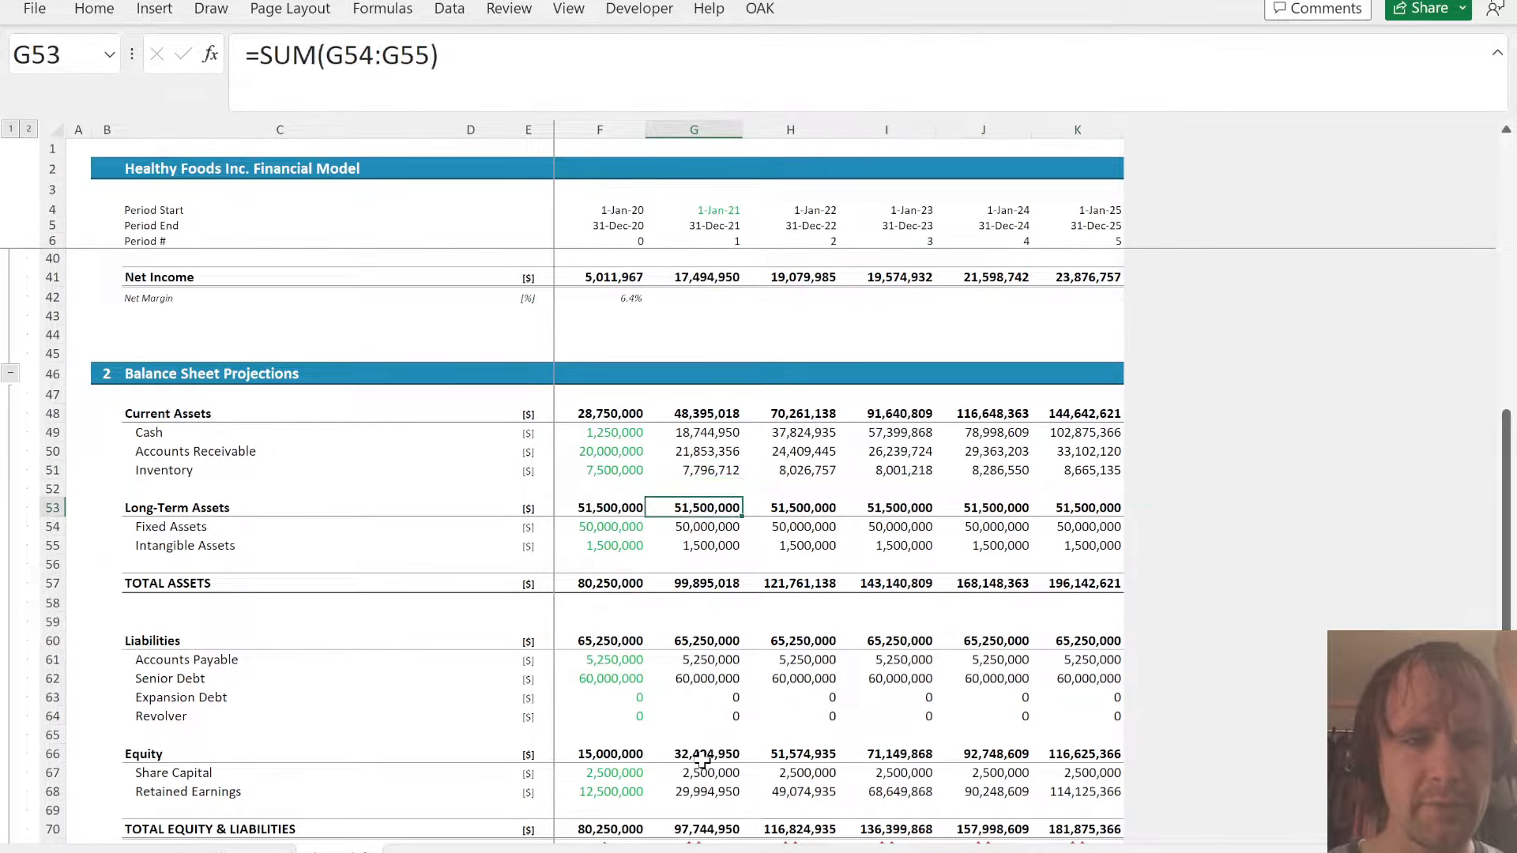
pyautogui.write('=')
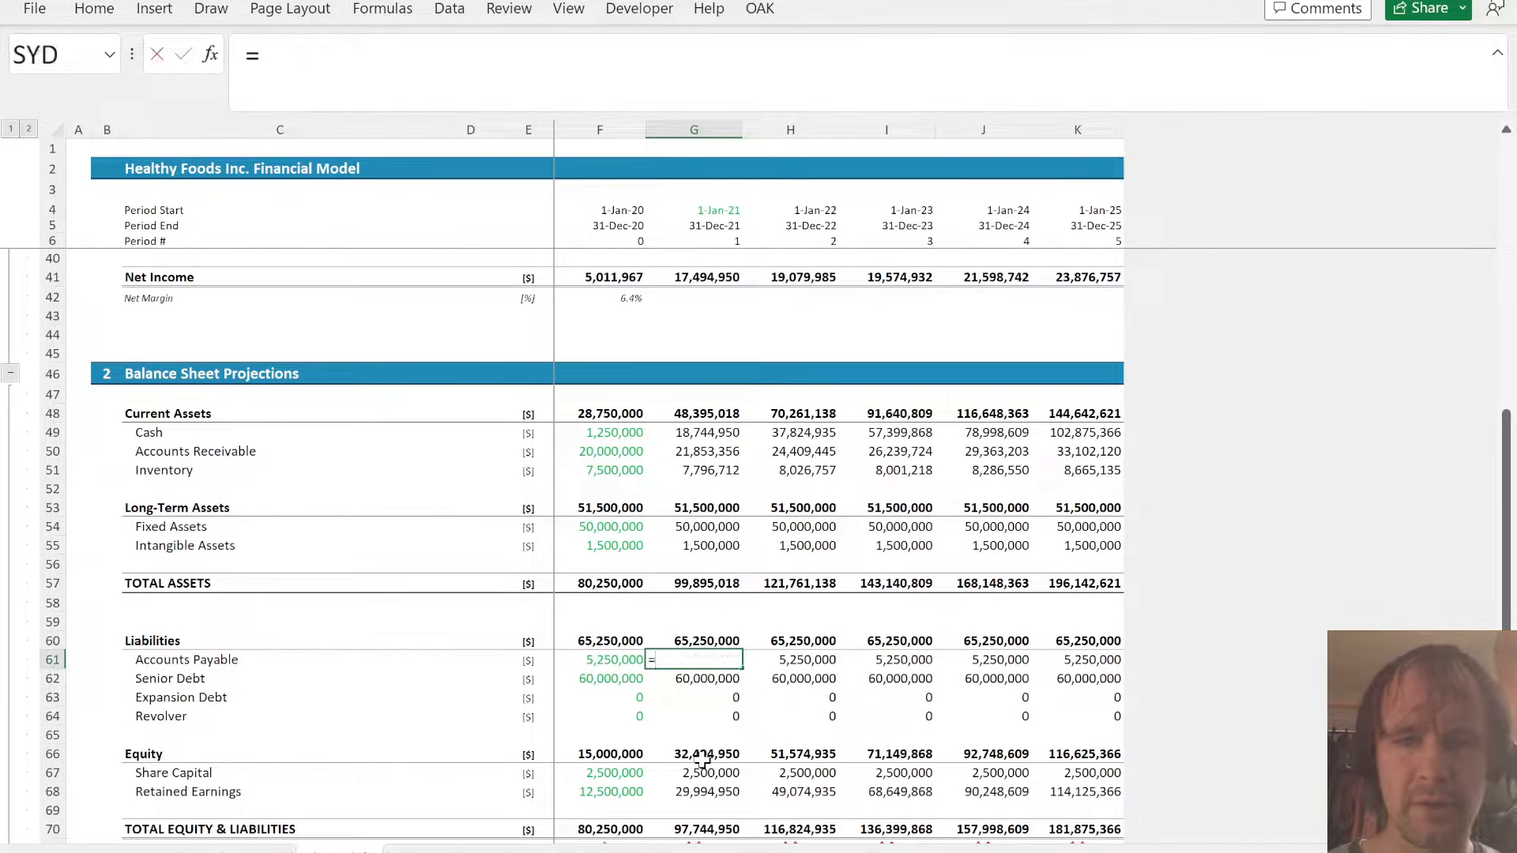
pyautogui.hotkey('ctrl', 'pagedown')
pyautogui.click(688, 778)
pyautogui.press('Return')
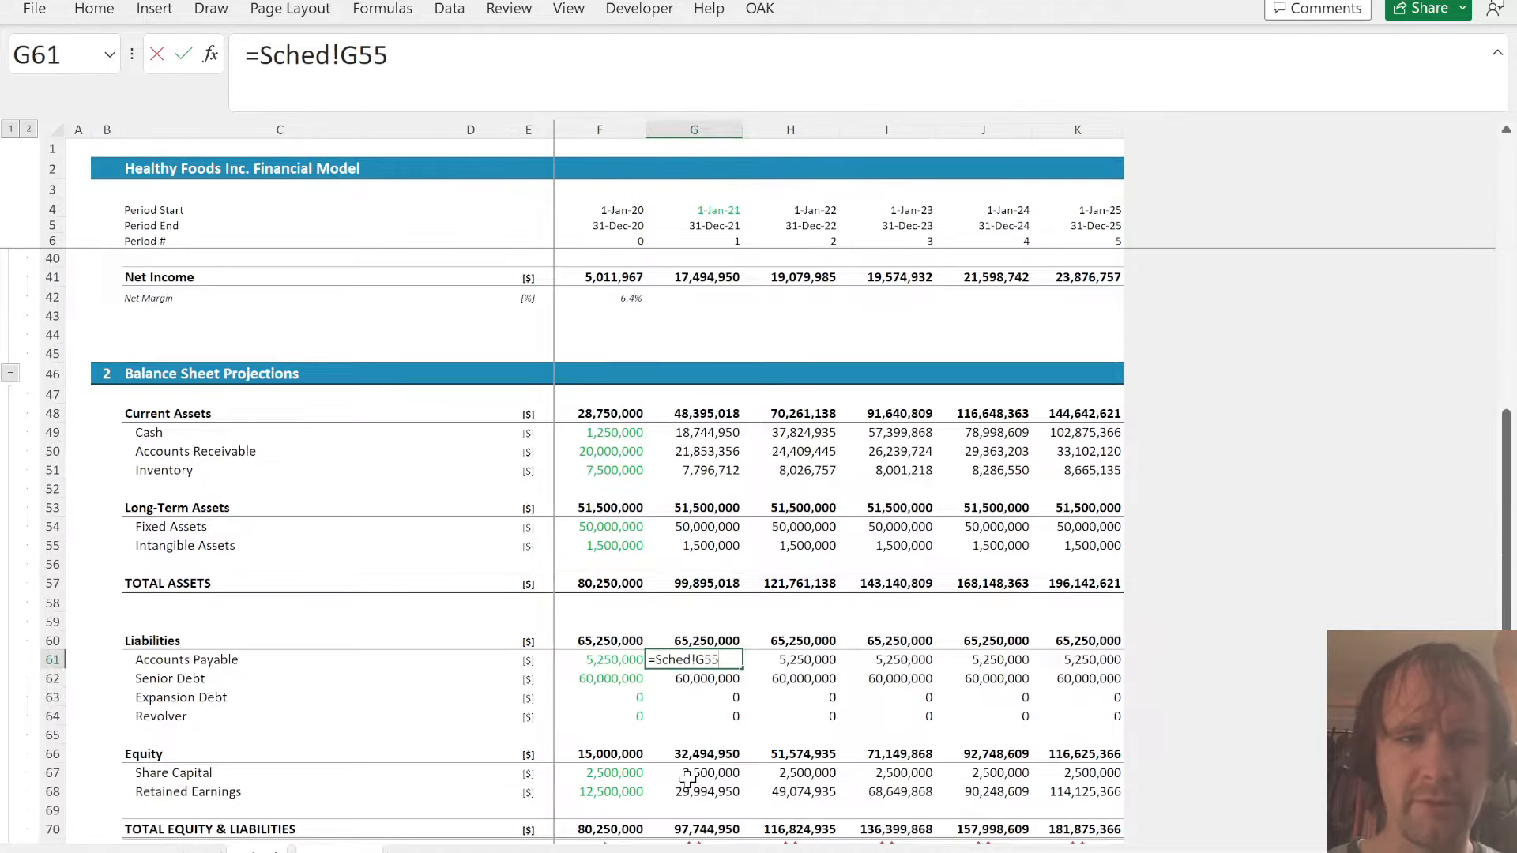
pyautogui.hotkey('ctrl', 'shift', 'Right')
pyautogui.hotkey('ctrl', 'r')
# - Add the label Change in WC in C79, under Adjustments in the Cash flow section
pyautogui.press('pagedown')
pyautogui.press('Up')
pyautogui.press('Up')
pyautogui.press('Up')
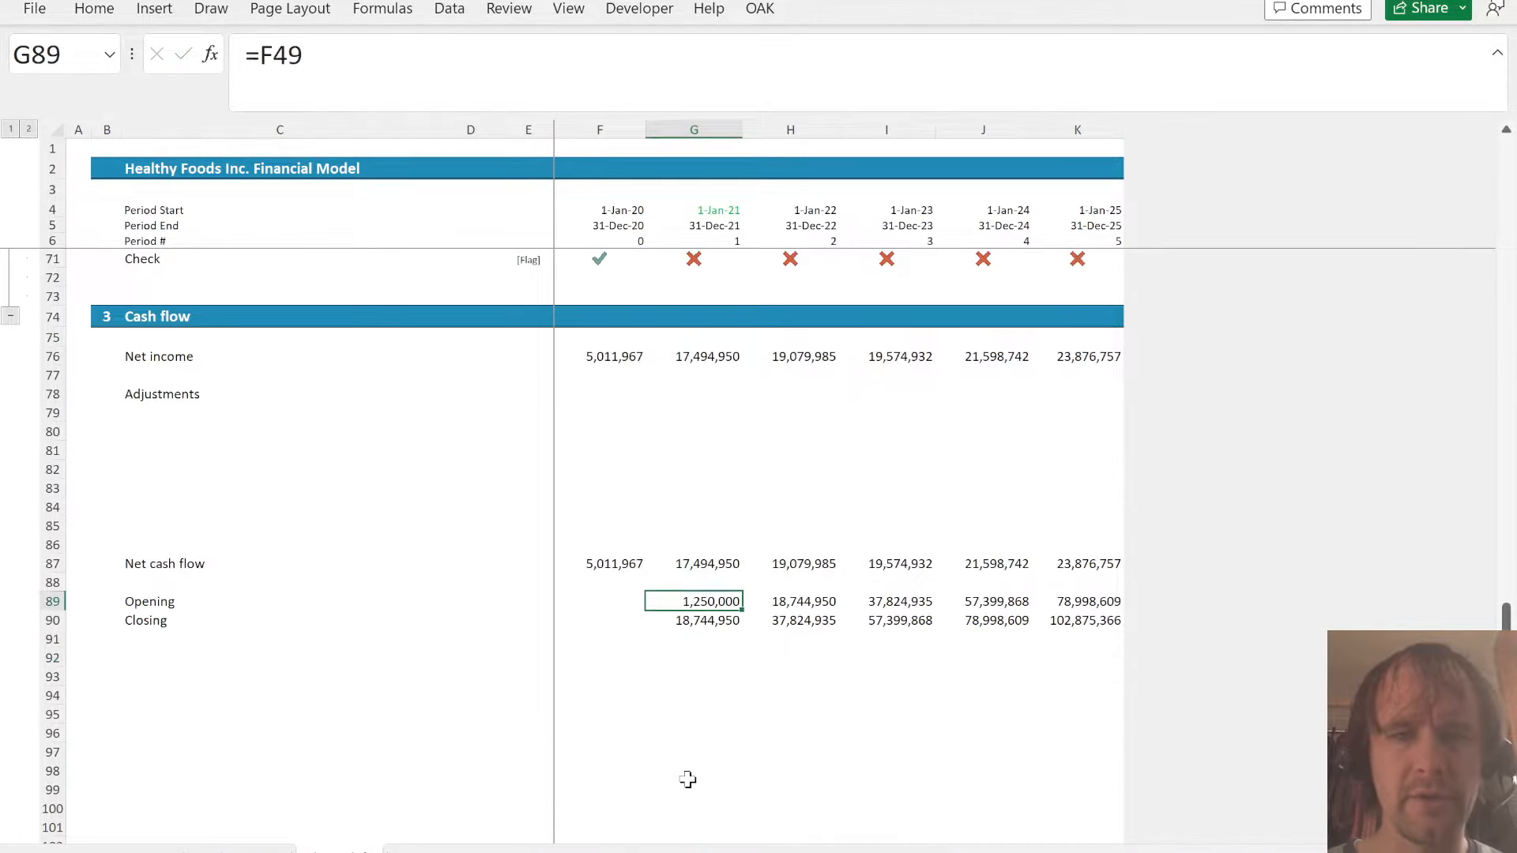
pyautogui.press('Up')
pyautogui.press('Up')
pyautogui.press('Up')
pyautogui.press('Up')
pyautogui.press('Up')
pyautogui.press('Up')
pyautogui.press('Up')
pyautogui.press('Up')
pyautogui.press('Up')
pyautogui.press('Up')
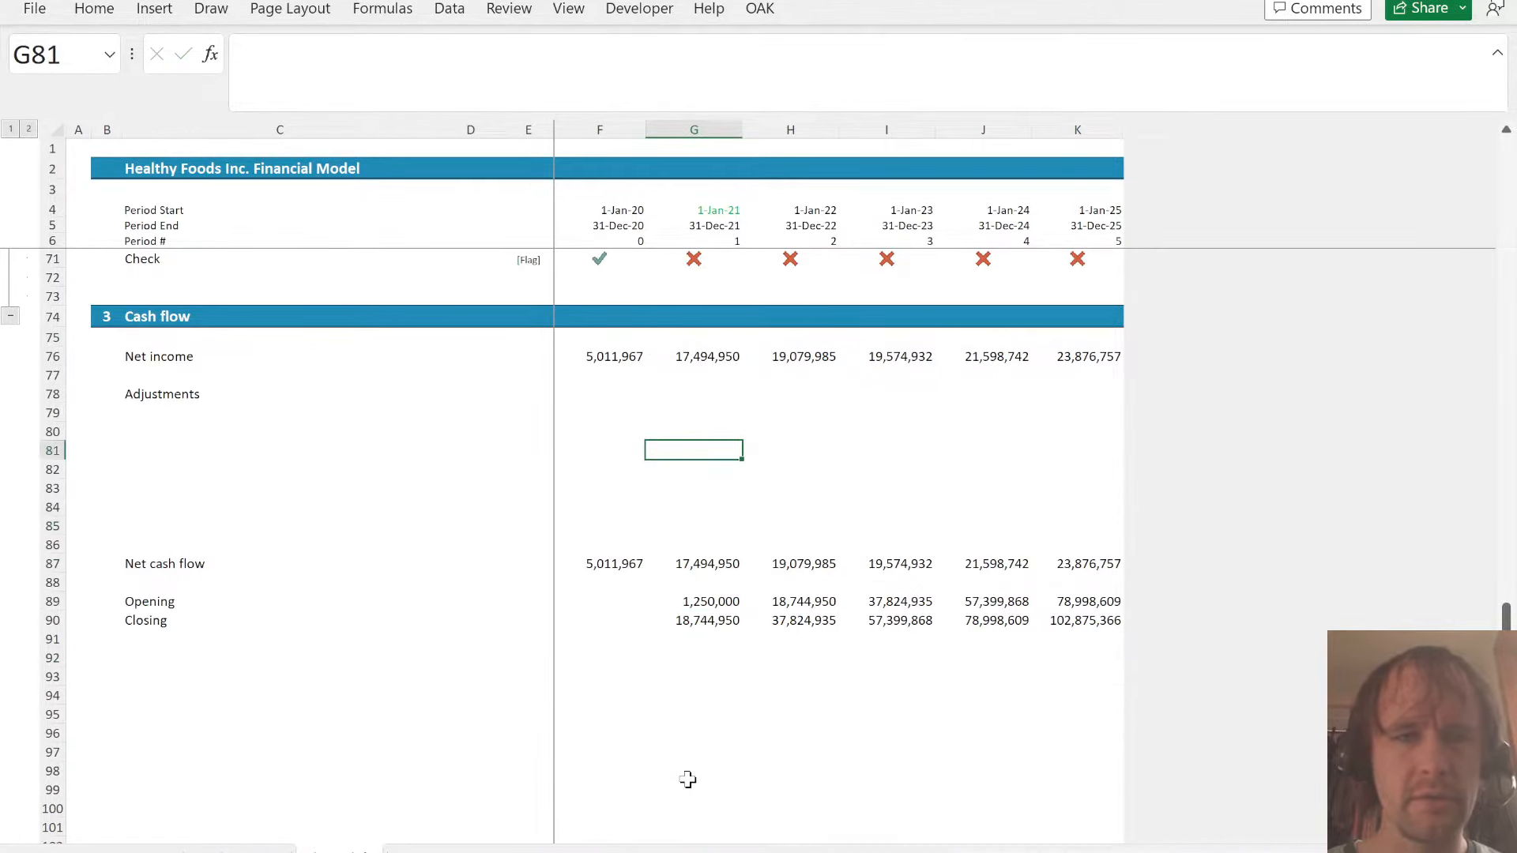
pyautogui.press('Left')
pyautogui.press('Left')
pyautogui.press('Left')
pyautogui.press('Left')
pyautogui.press('Left')
pyautogui.press('Right')
pyautogui.write('Change in W')
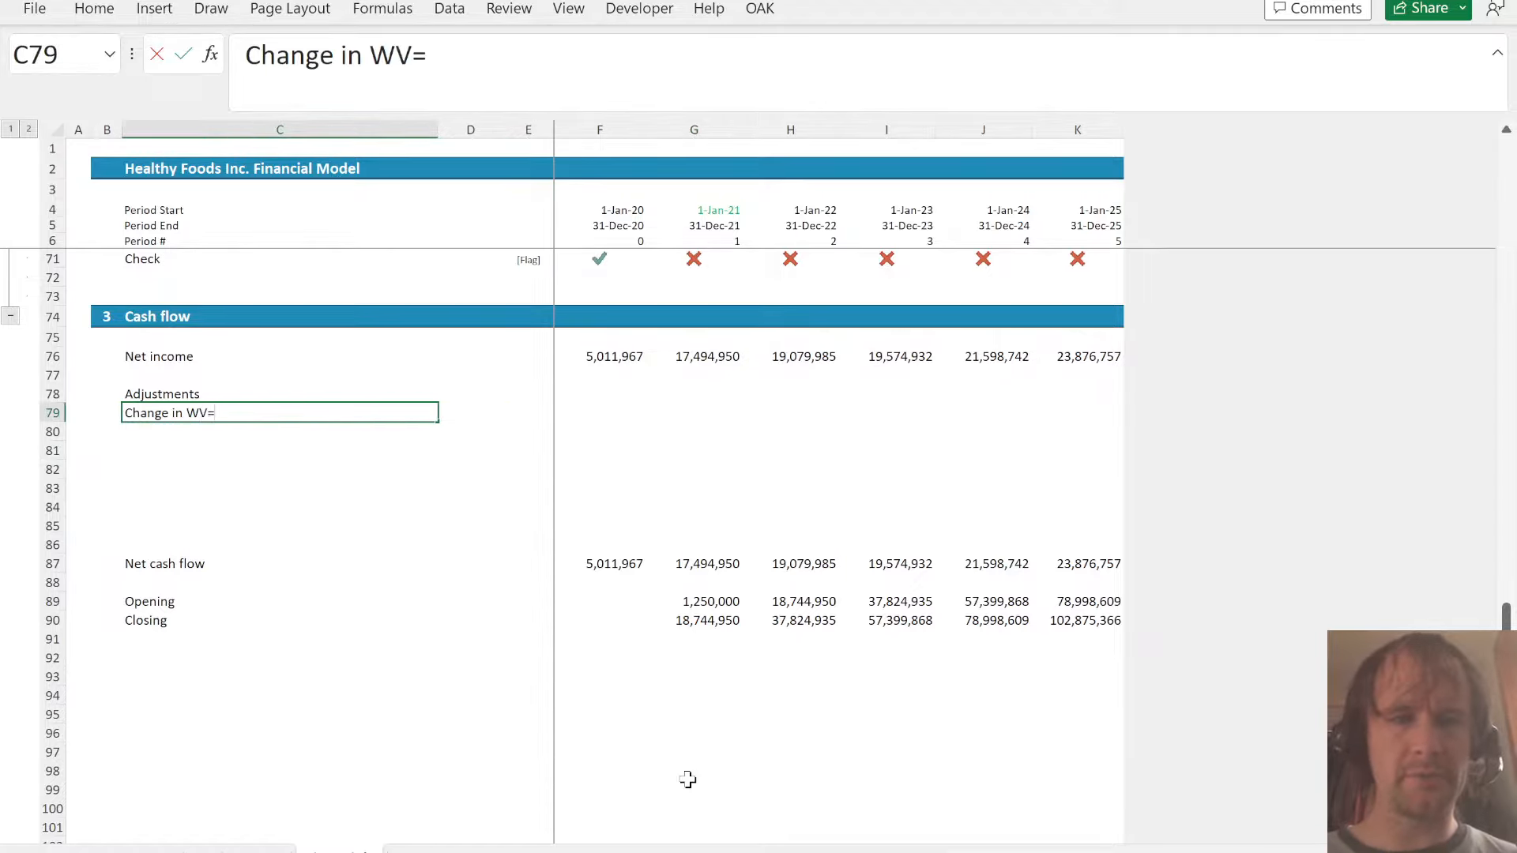
pyautogui.press('BackSpace')
pyautogui.press('BackSpace')
pyautogui.press('BackSpace')
pyautogui.write('WC')
pyautogui.press('Right')
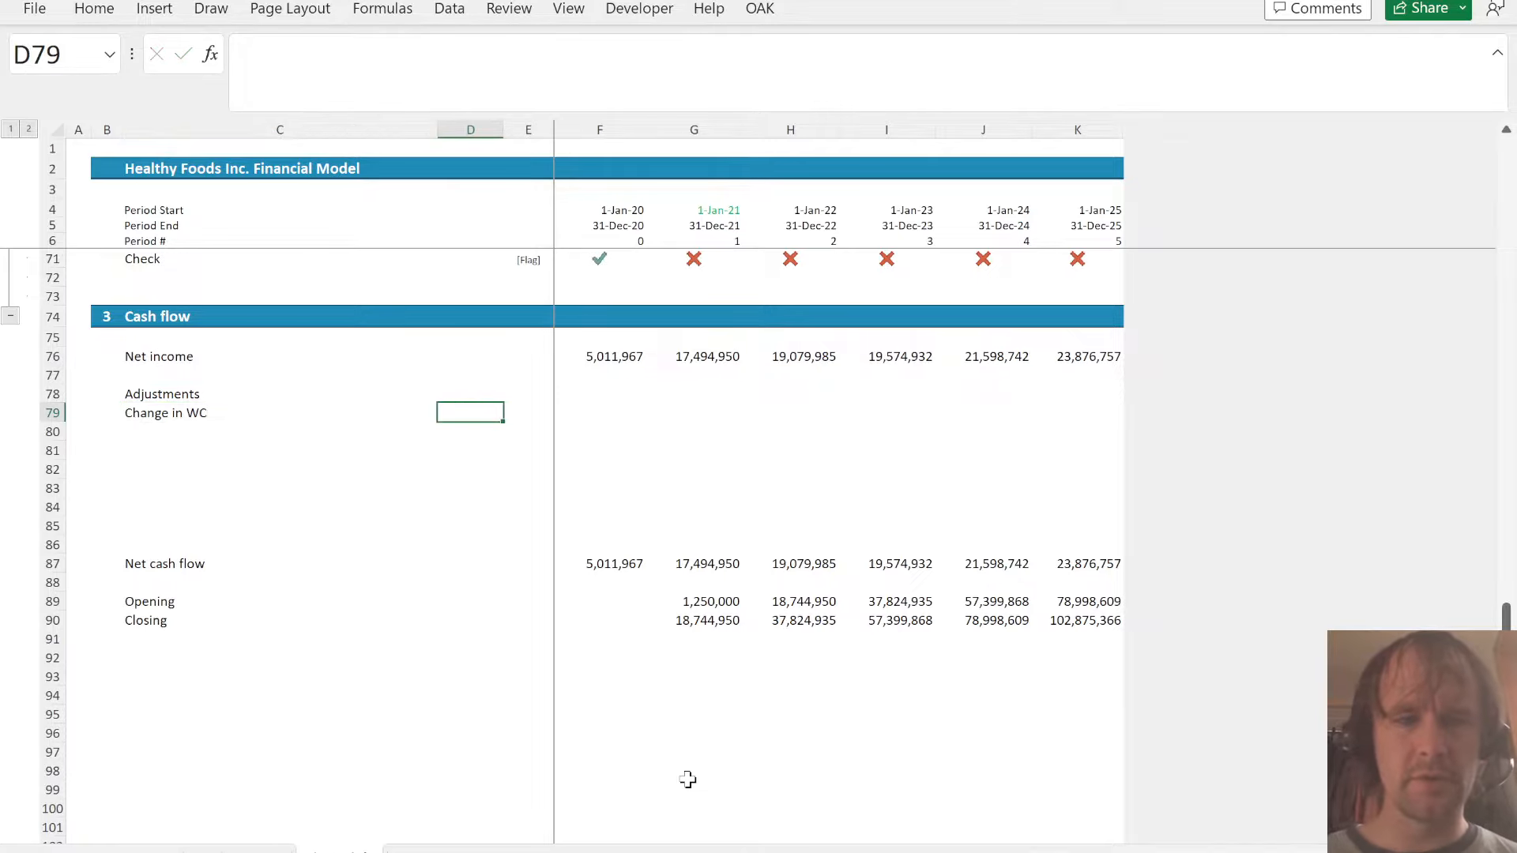
# - Calculate Change in WC in G79 of the Cash flow section with =(F50-G50)+(F51-G51)+(G61-F61)
pyautogui.hotkey('ctrl', 'pageup')
pyautogui.hotkey('ctrl', 'pagedown')
pyautogui.press('Right')
pyautogui.press('Right')
pyautogui.press('Right')
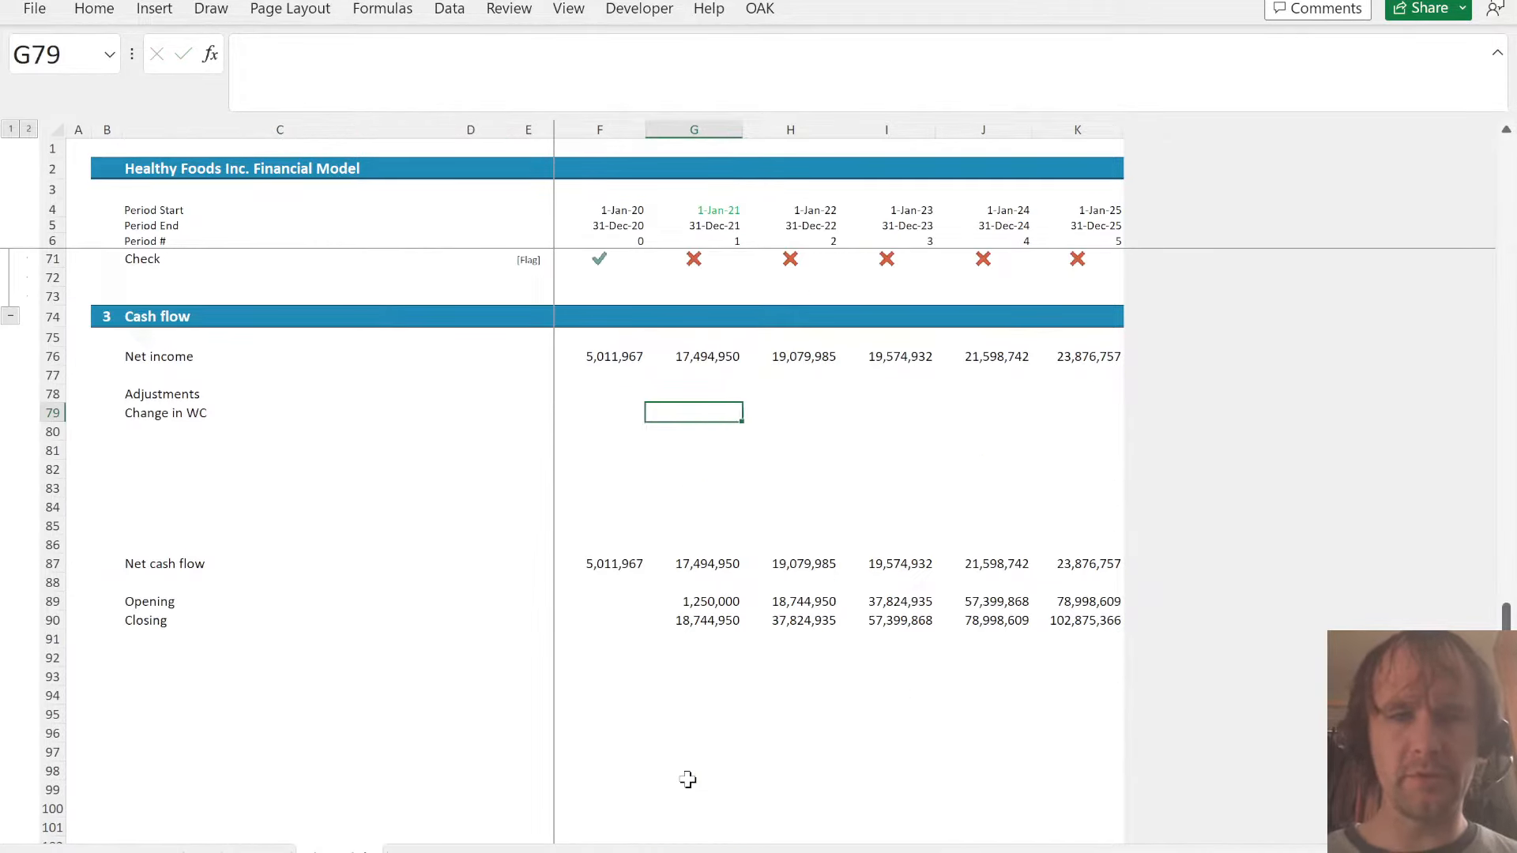
pyautogui.write('=(')
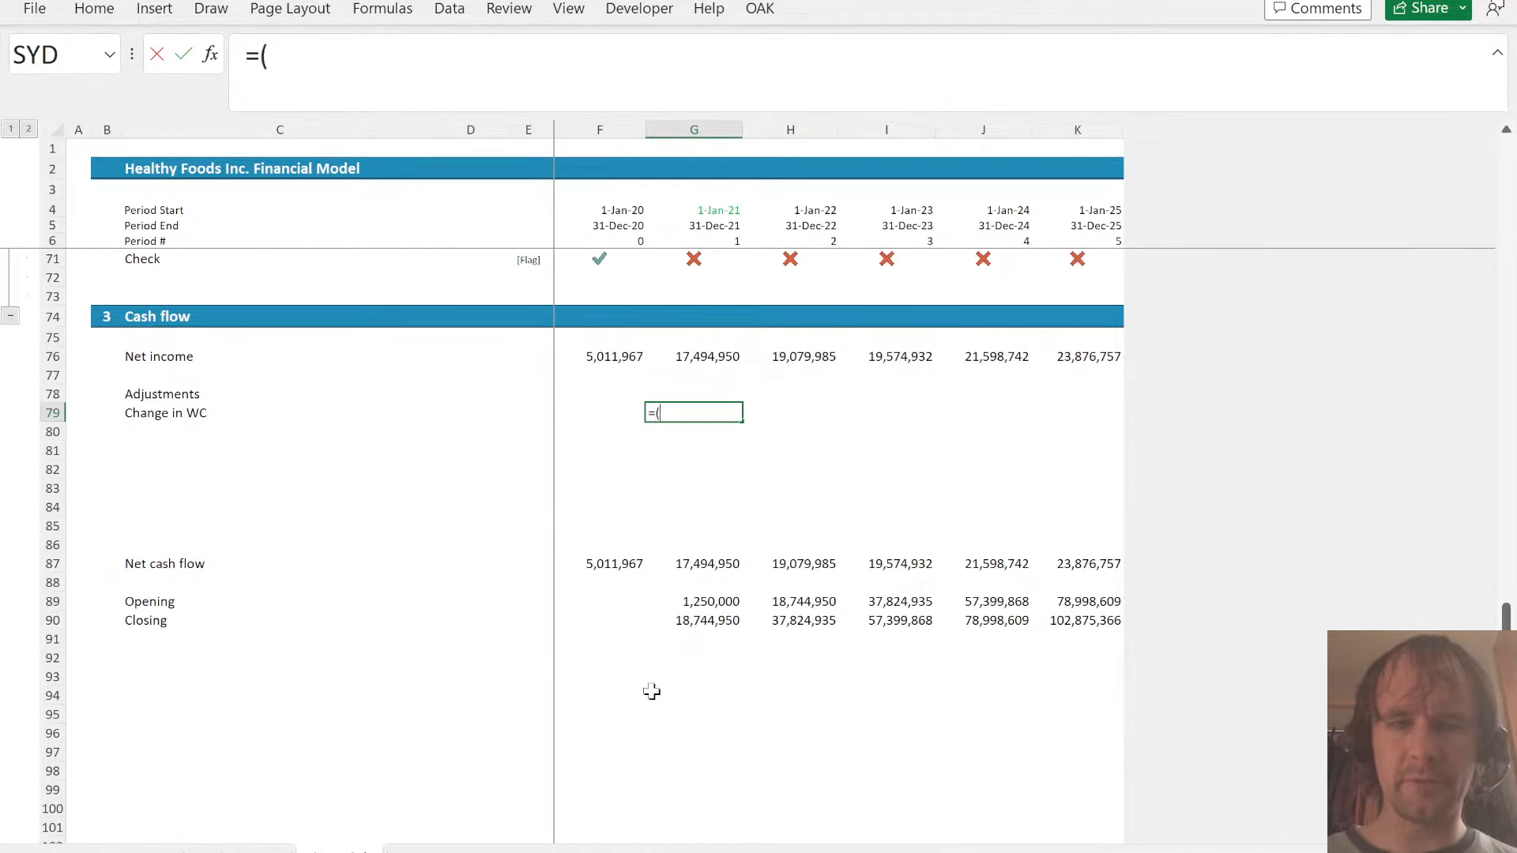
pyautogui.scroll(10, 651, 691)
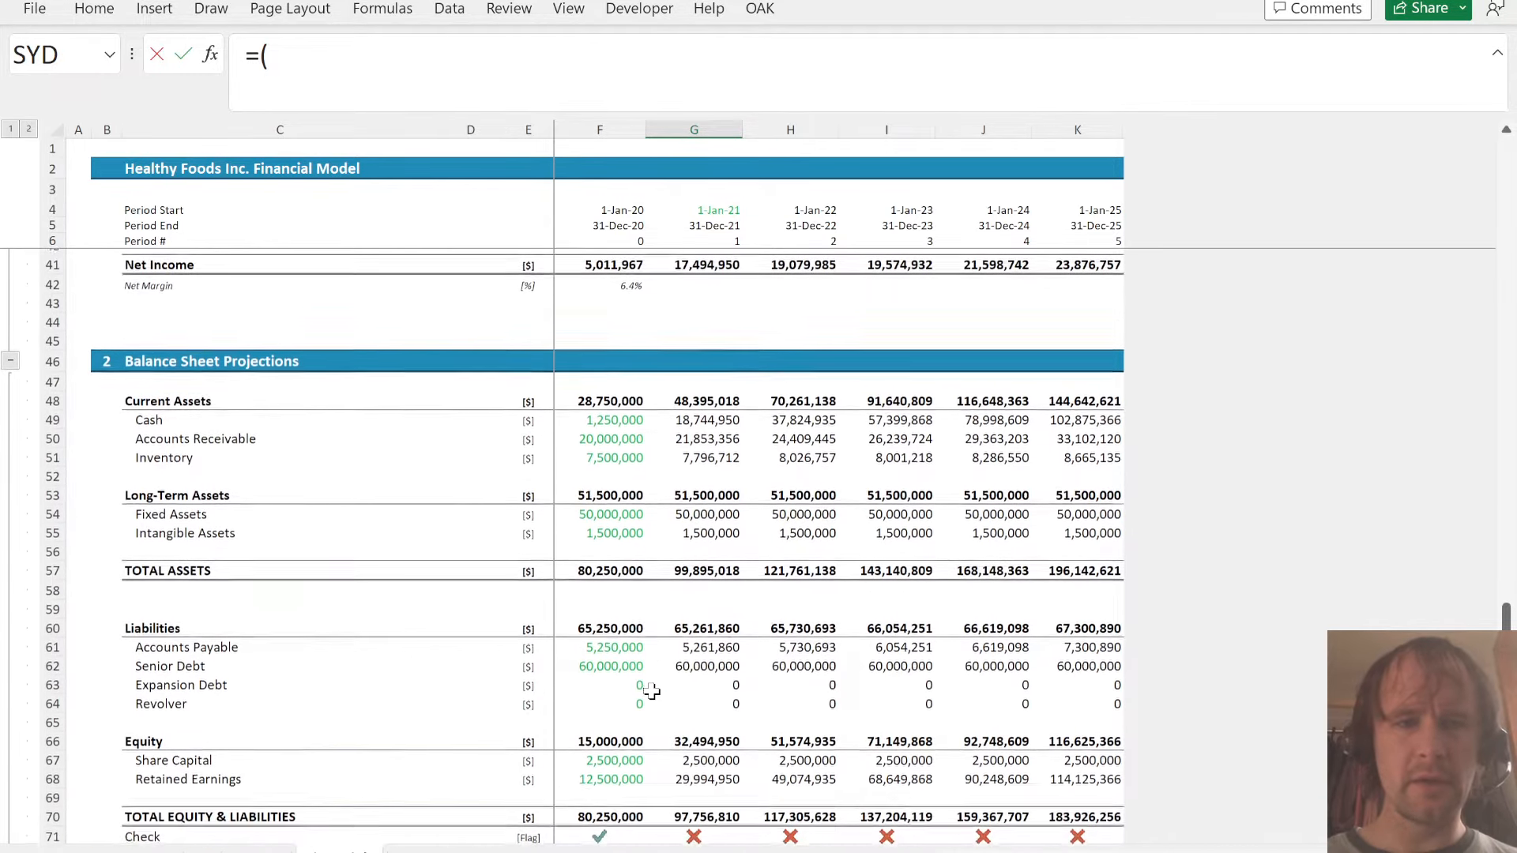
pyautogui.scroll(1, 651, 691)
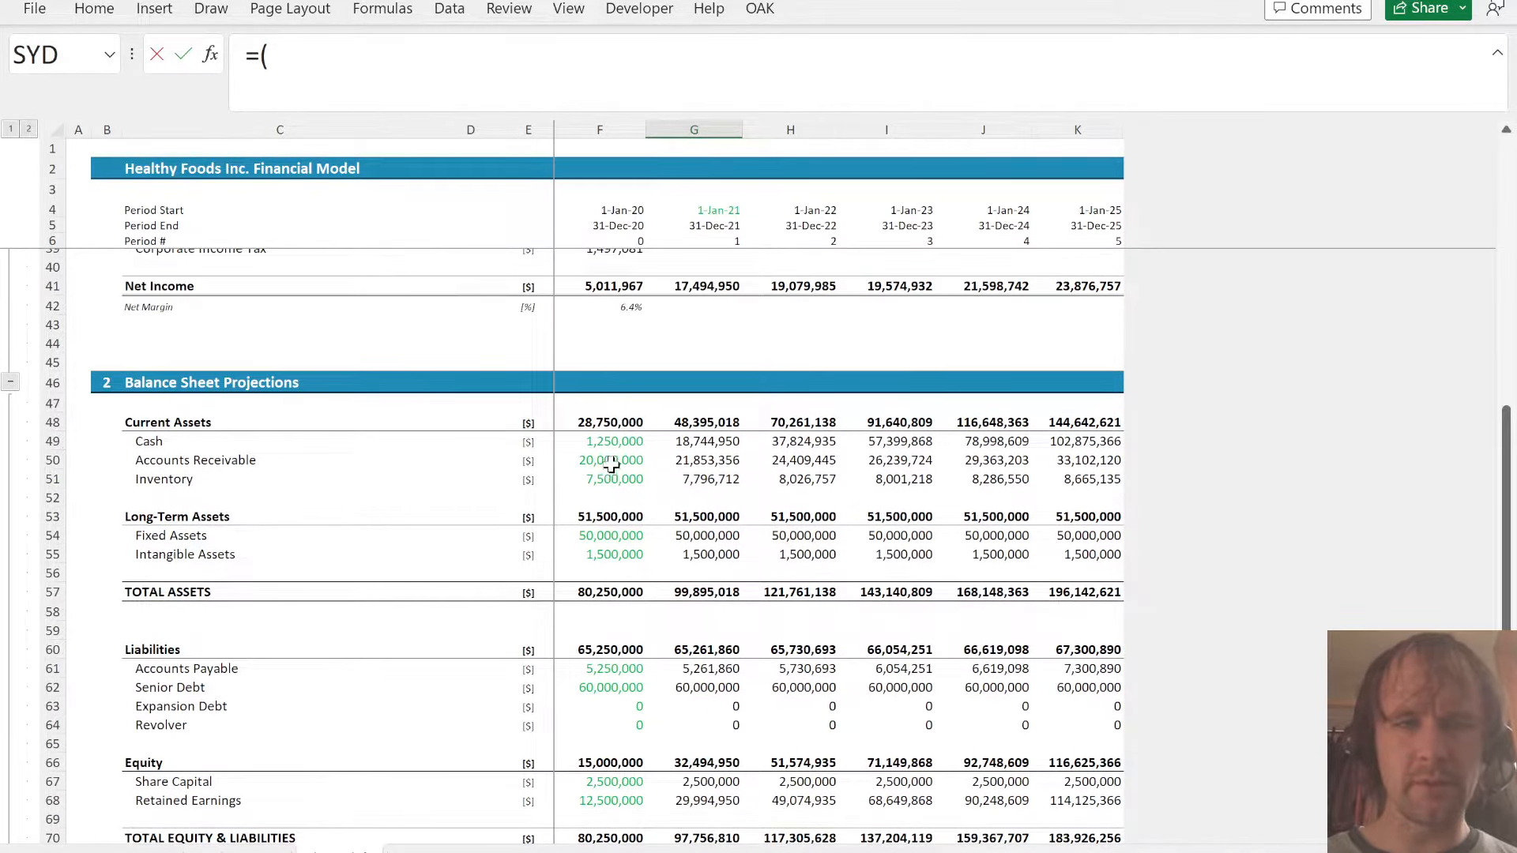
pyautogui.click(611, 465)
pyautogui.write('-')
pyautogui.click(709, 461)
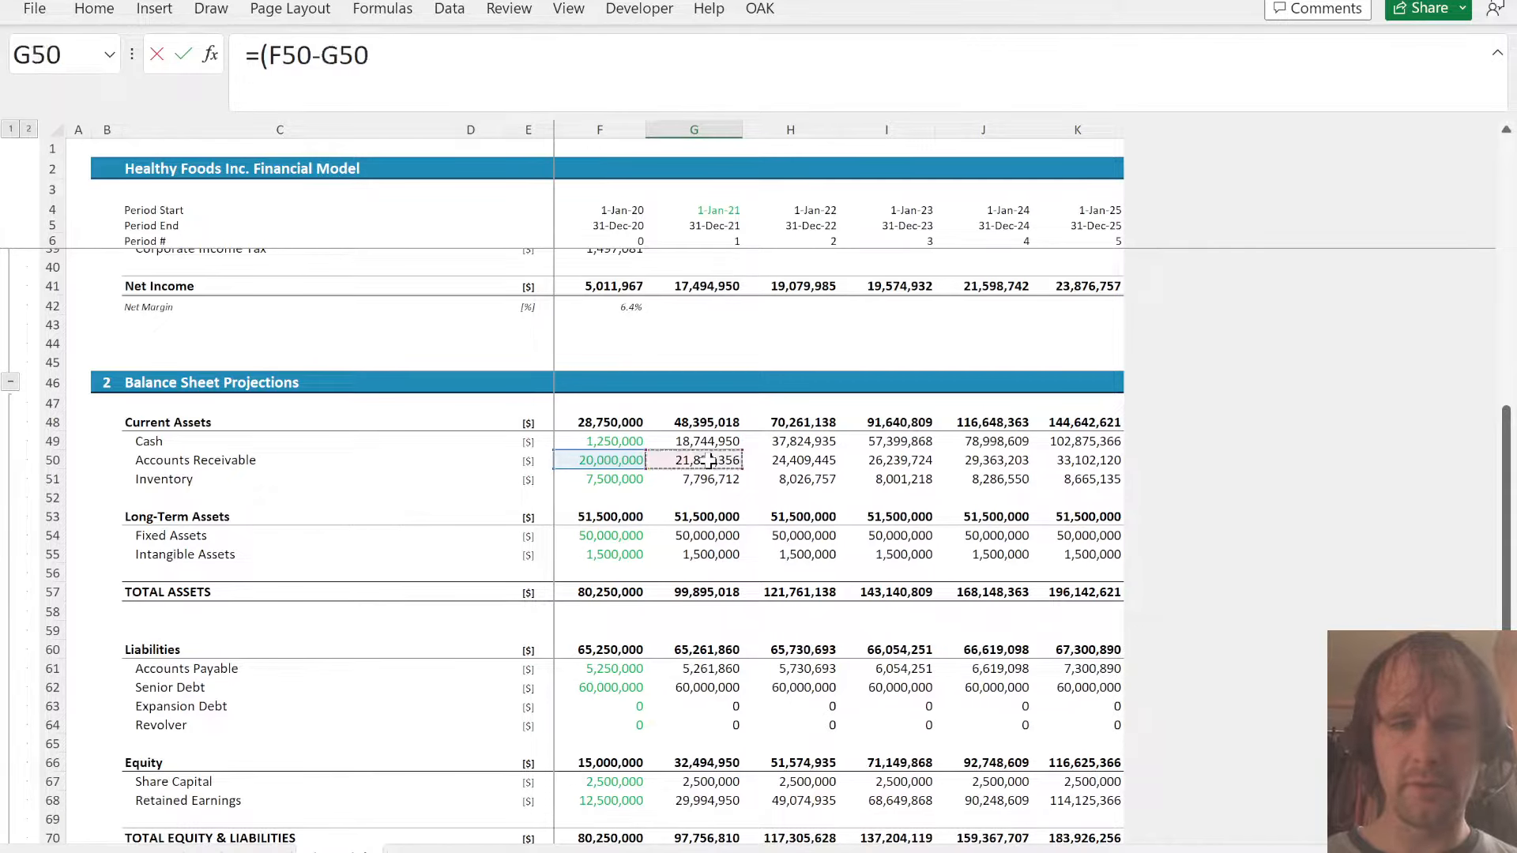
pyautogui.write(')+(')
pyautogui.click(628, 479)
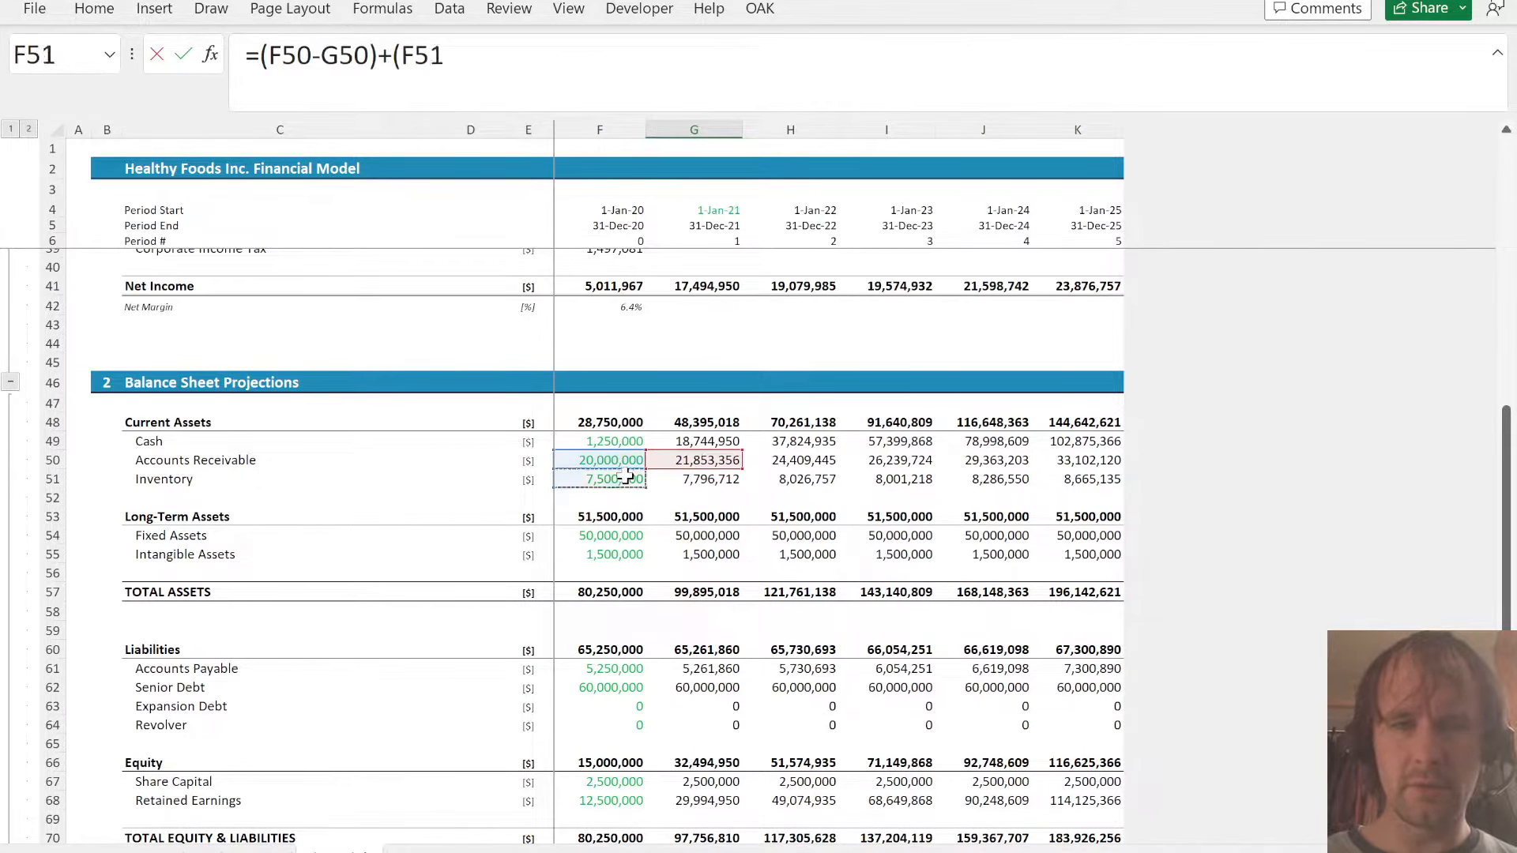
pyautogui.write('-')
pyautogui.click(700, 481)
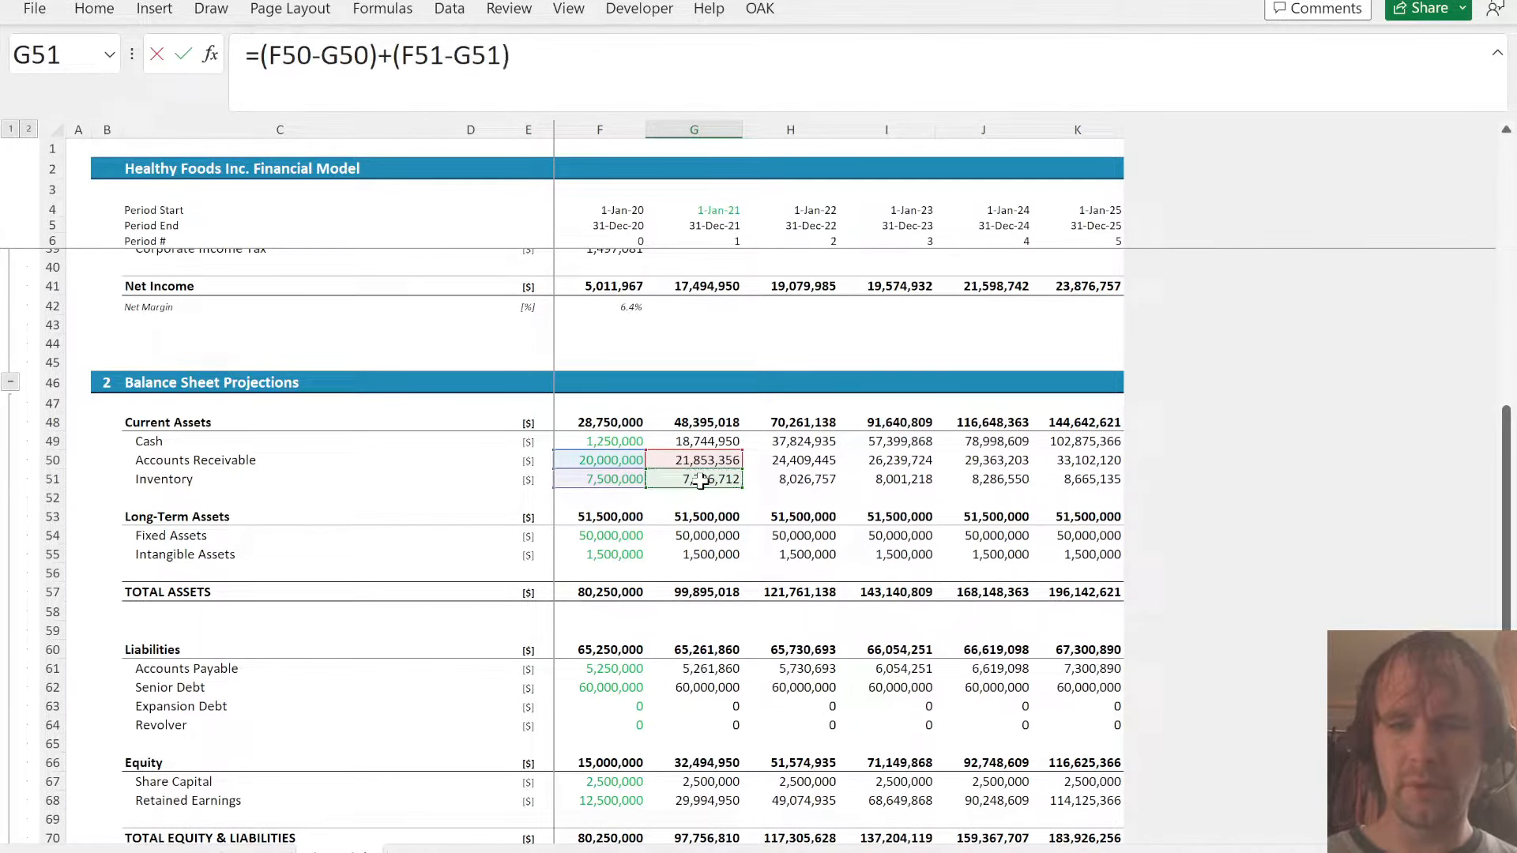
pyautogui.write(')+(')
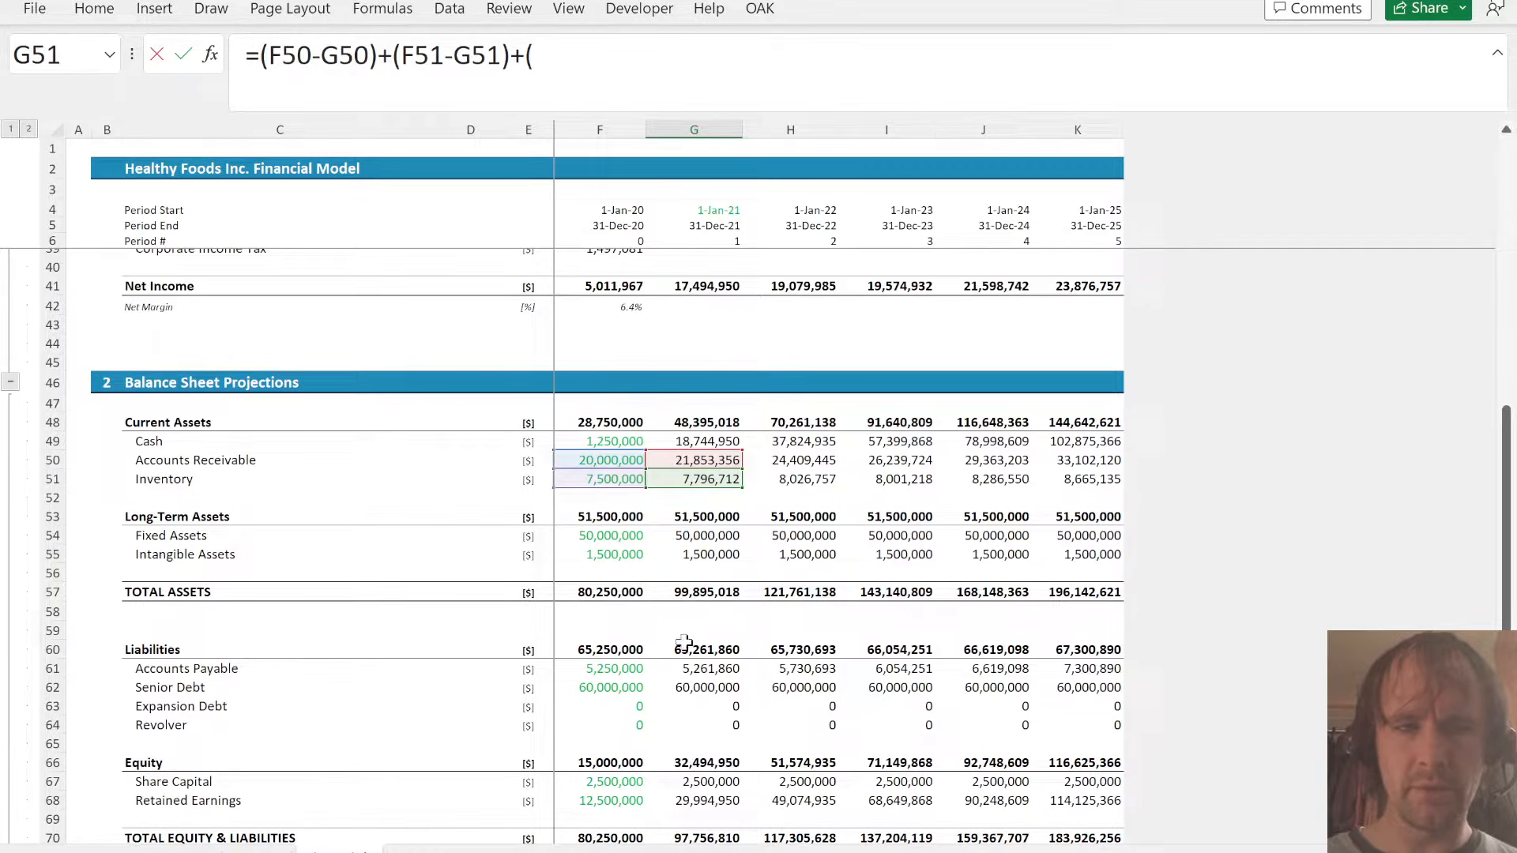
pyautogui.click(687, 669)
pyautogui.write('-')
pyautogui.click(600, 669)
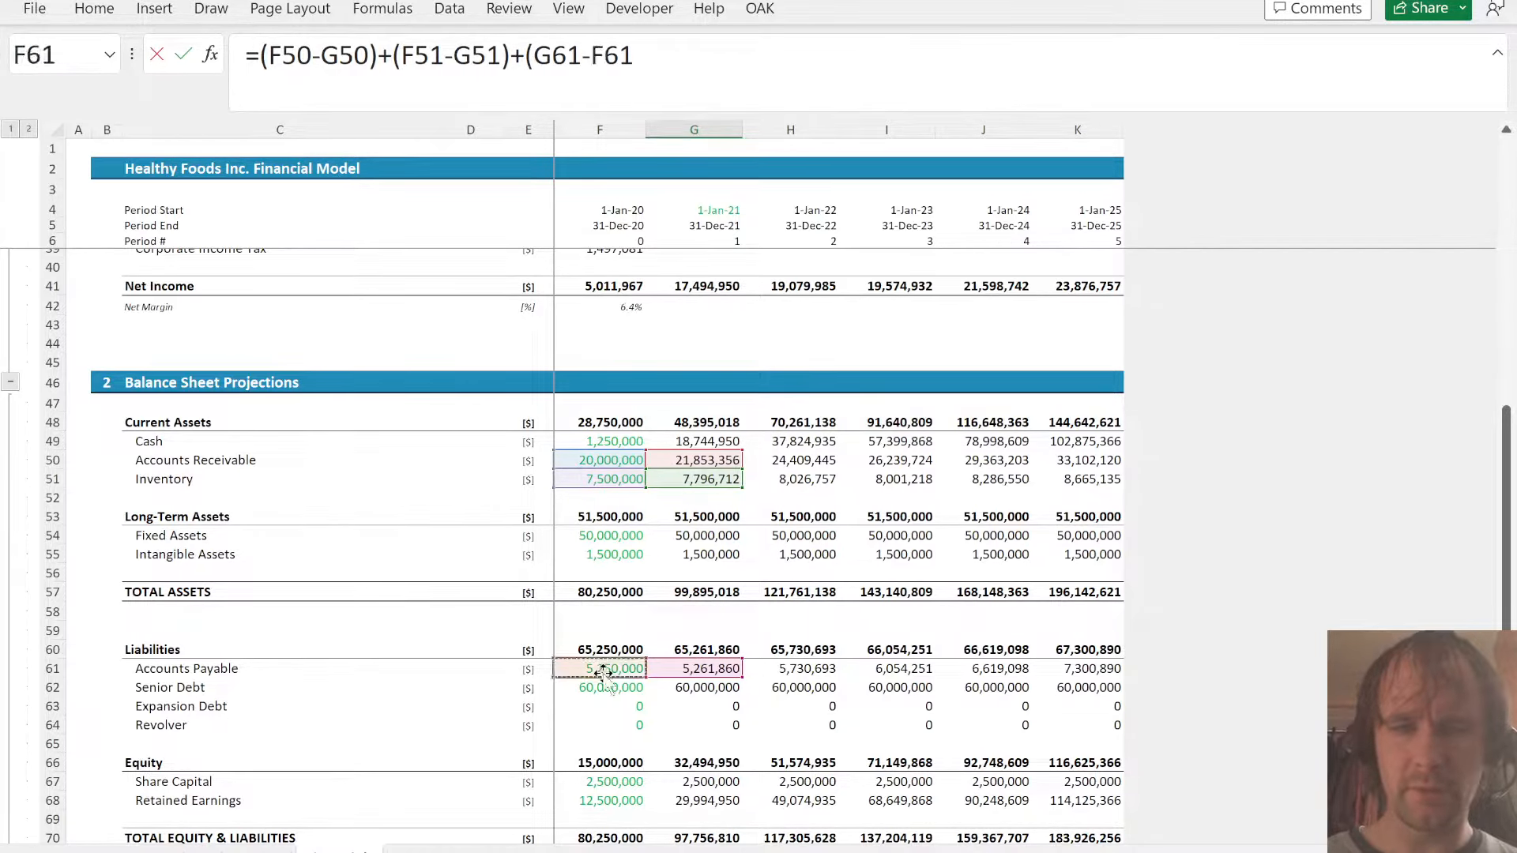
pyautogui.write(')')
pyautogui.press('Return')
# - Fill the Change in WC formula from G79 across through K79
pyautogui.press('Up')
pyautogui.hotkey('shift', 'Right')
pyautogui.hotkey('shift', 'Right')
pyautogui.hotkey('shift', 'Right')
pyautogui.hotkey('shift', 'Right')
pyautogui.hotkey('ctrl', 'r')
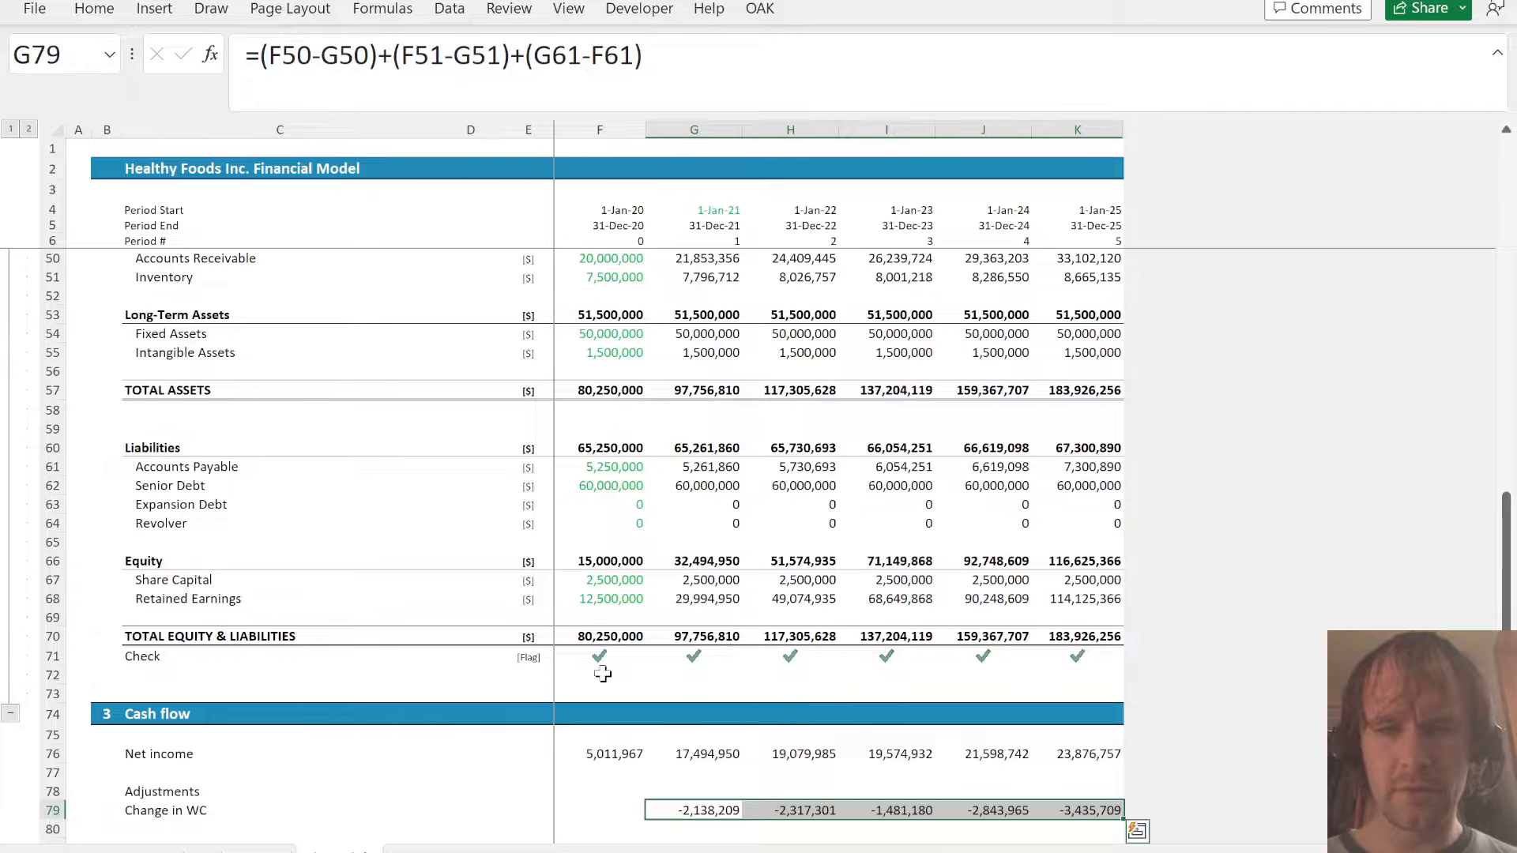
# - Copy the WC section header in row 45 of the Sched sheet to row 57
pyautogui.hotkey('ctrl', 'Down')
pyautogui.press('pageup')
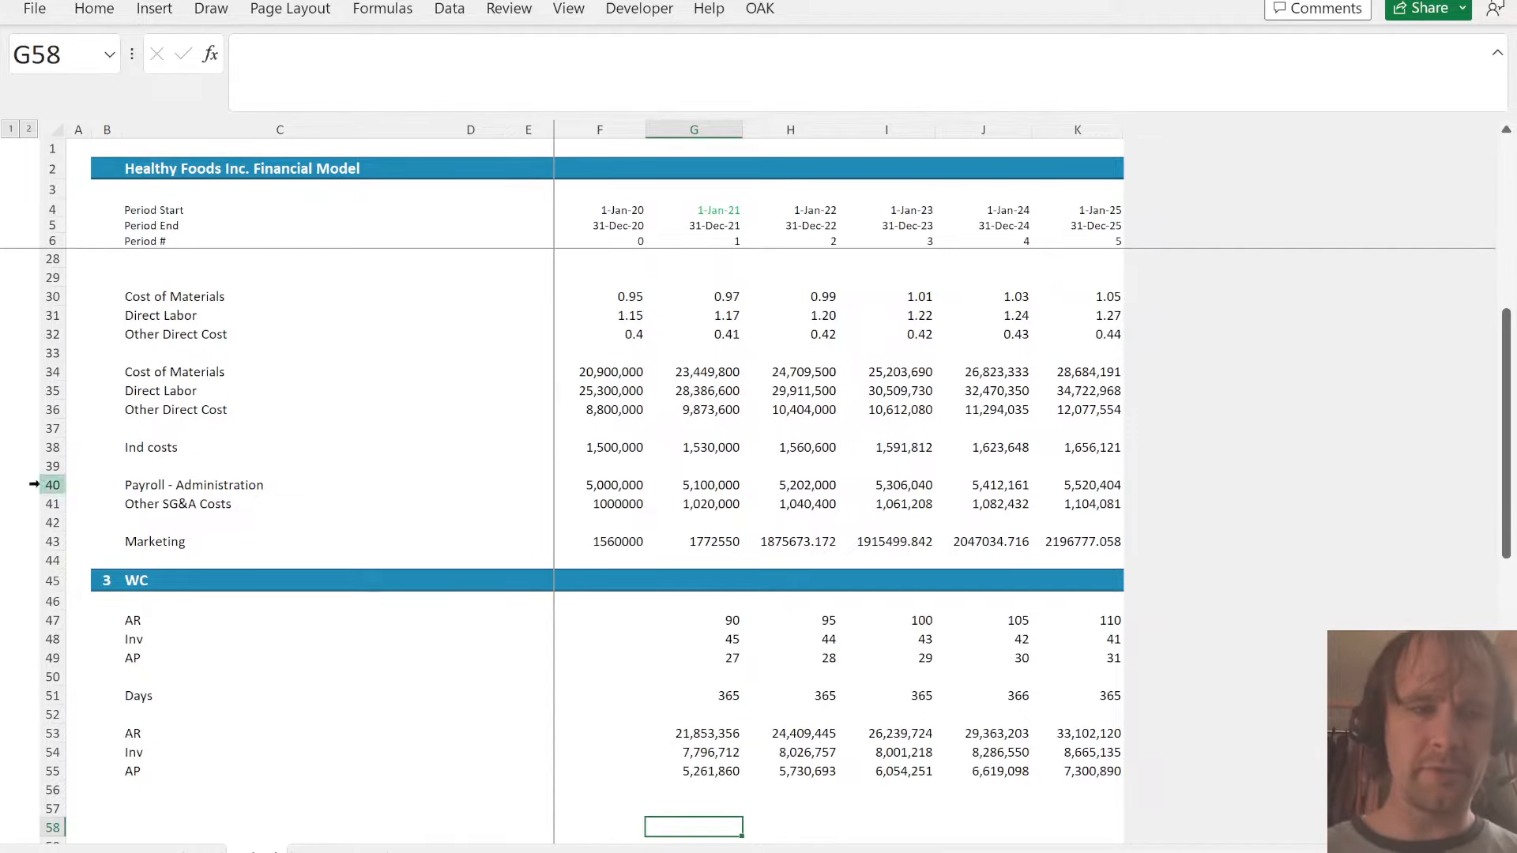
pyautogui.click(140, 577)
pyautogui.hotkey('shift', 'space')
pyautogui.hotkey('ctrl', 'c')
pyautogui.scroll(-3, 142, 653)
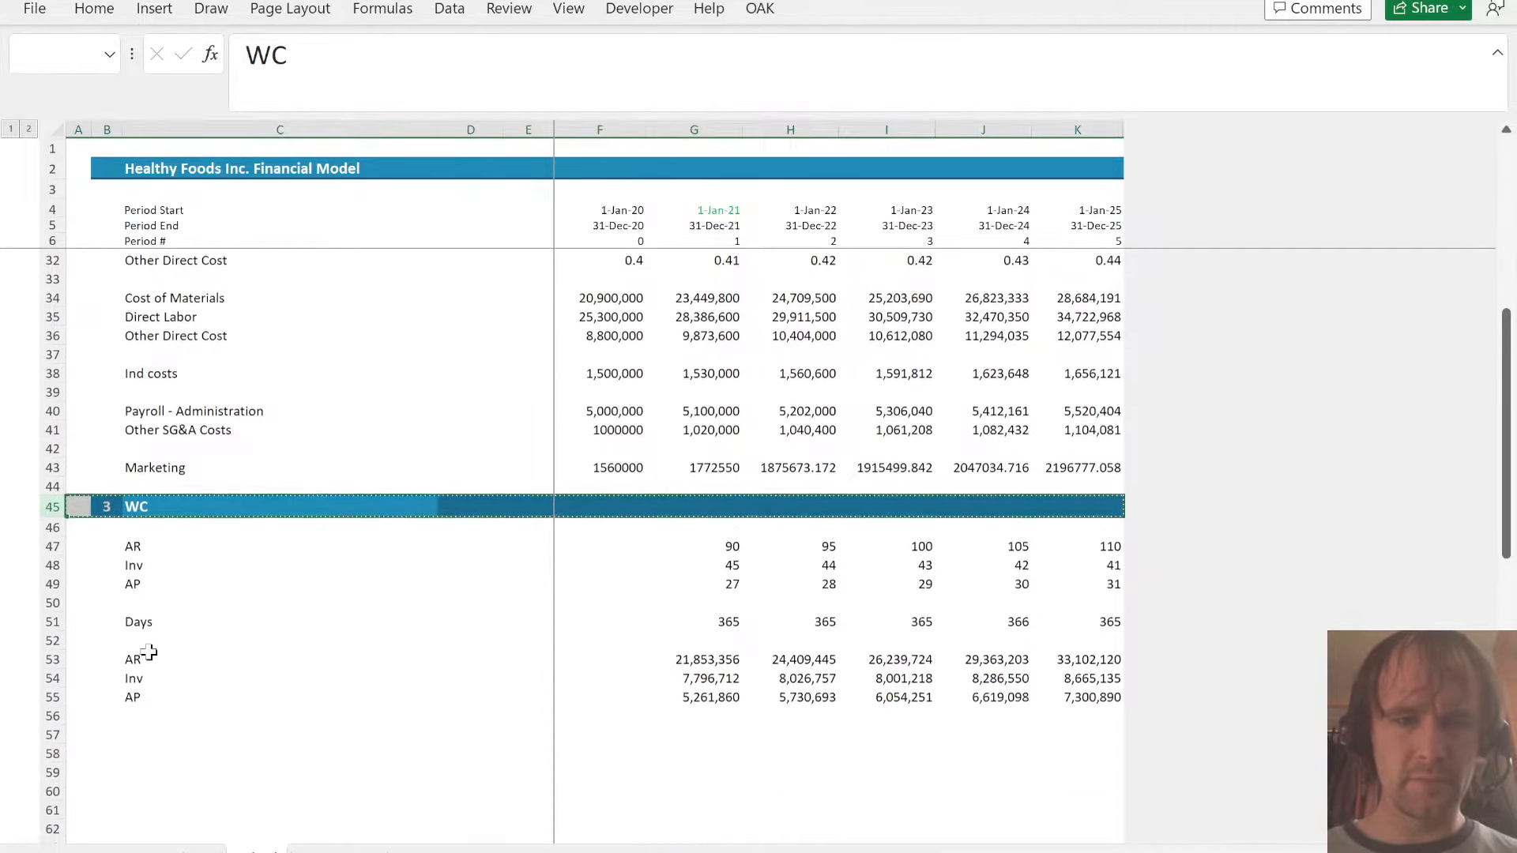
pyautogui.click(137, 670)
pyautogui.hotkey('shift', 'space')
pyautogui.hotkey('ctrl', 'v')
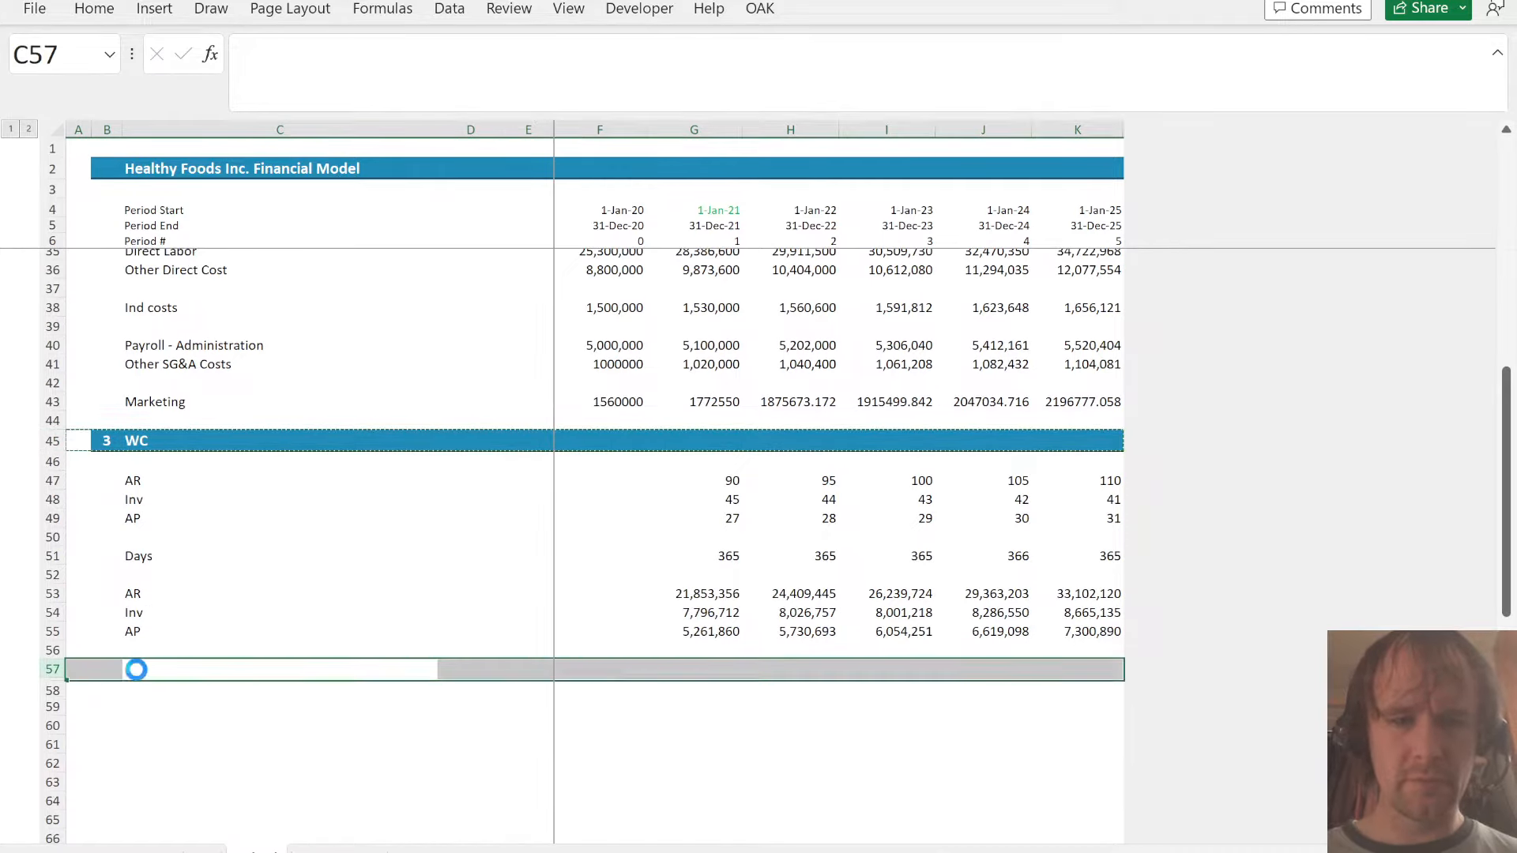
# - Title the copied section header in C57 as Assets
pyautogui.click(137, 670)
pyautogui.press('Left')
pyautogui.press('Right')
pyautogui.write('Assets')
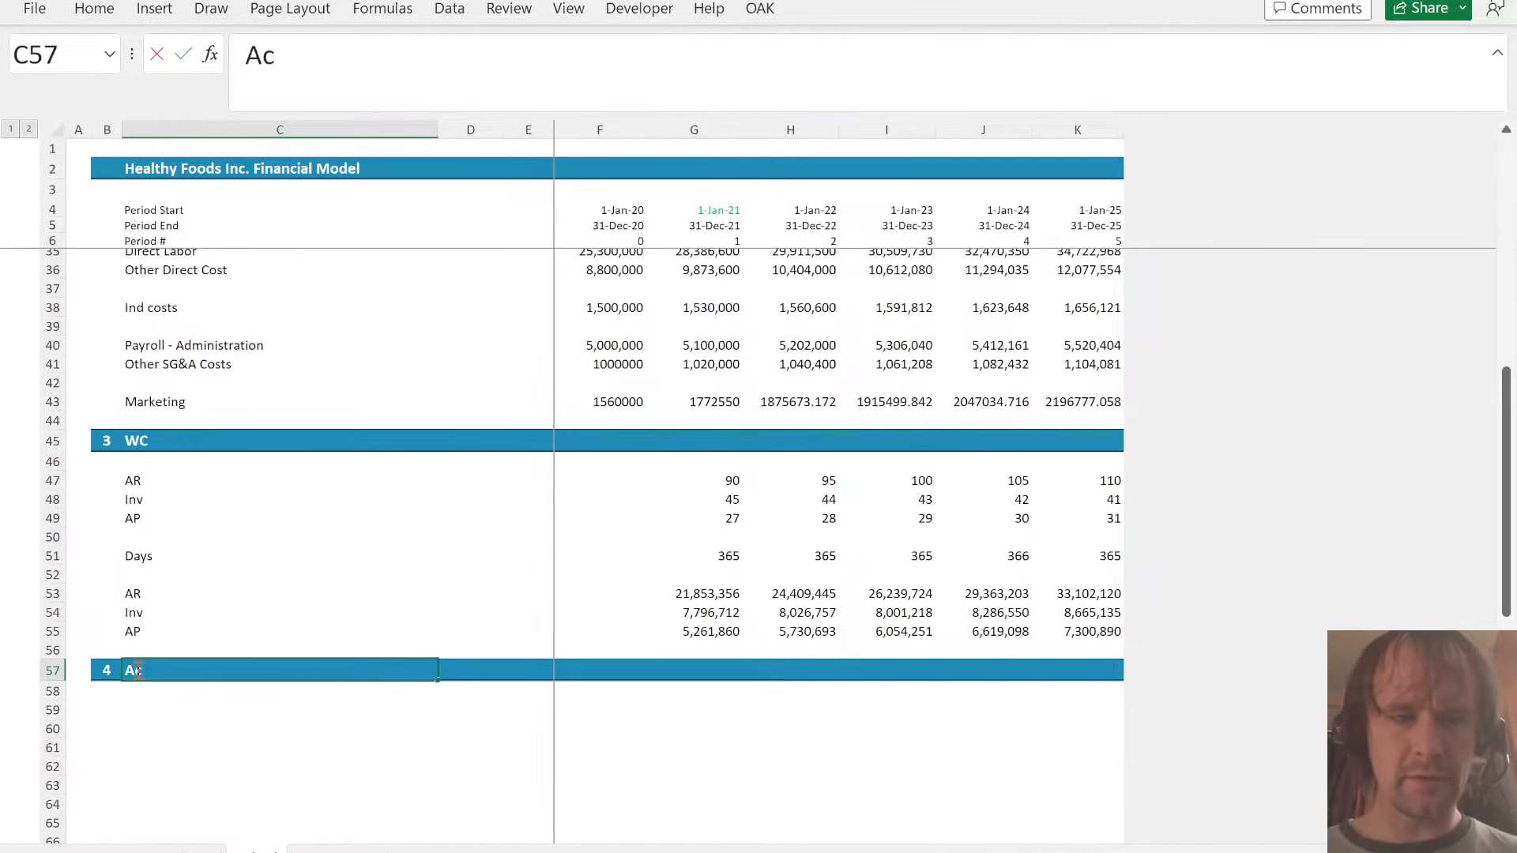
pyautogui.press('Return')
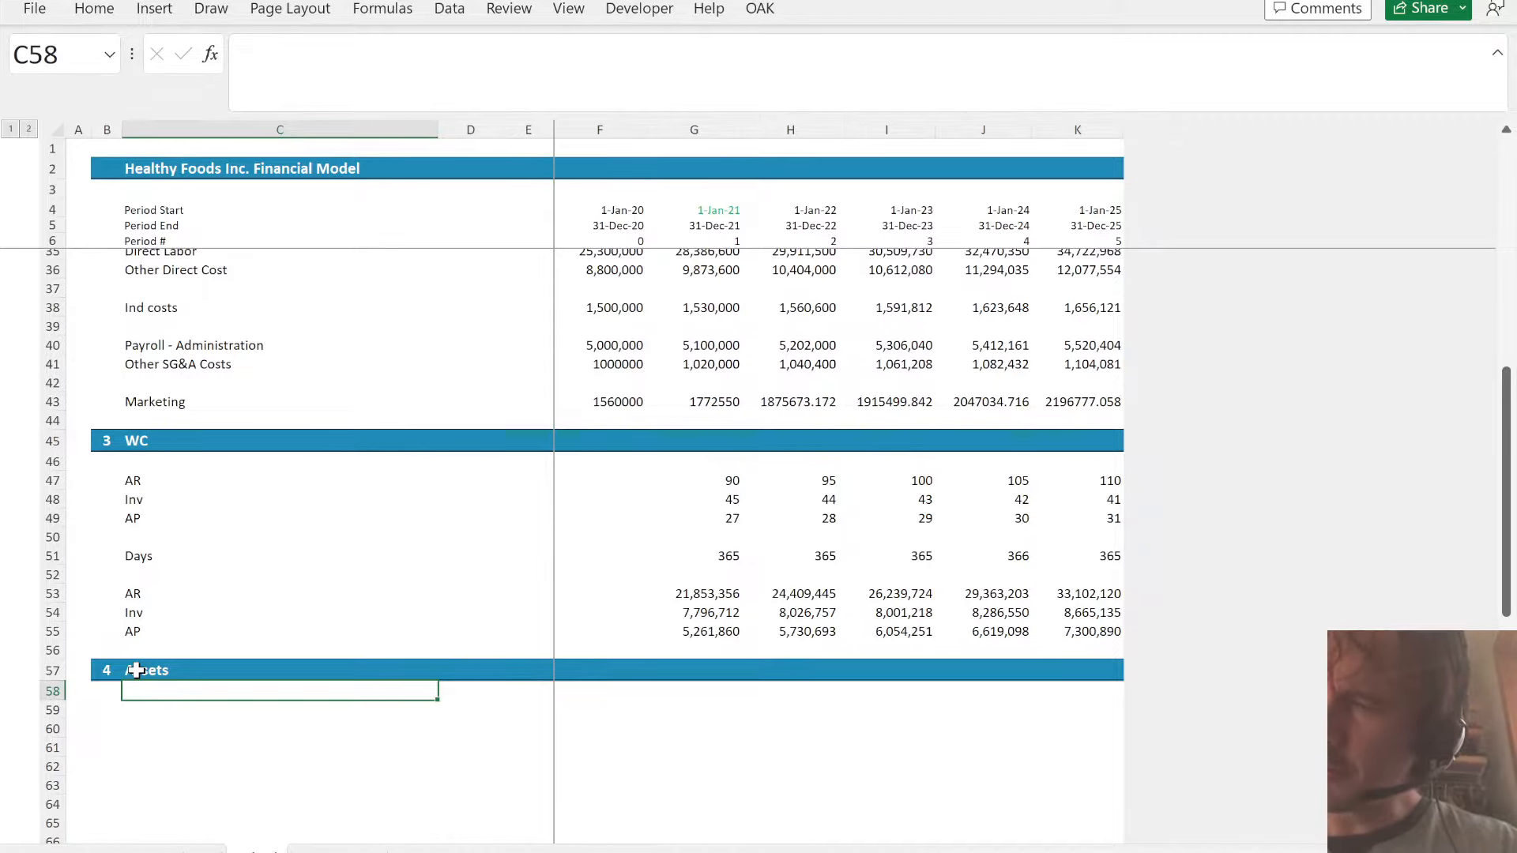
# - Enter the labels Existing, O, D and C in C59:C62 under the Assets header
pyautogui.press('Down')
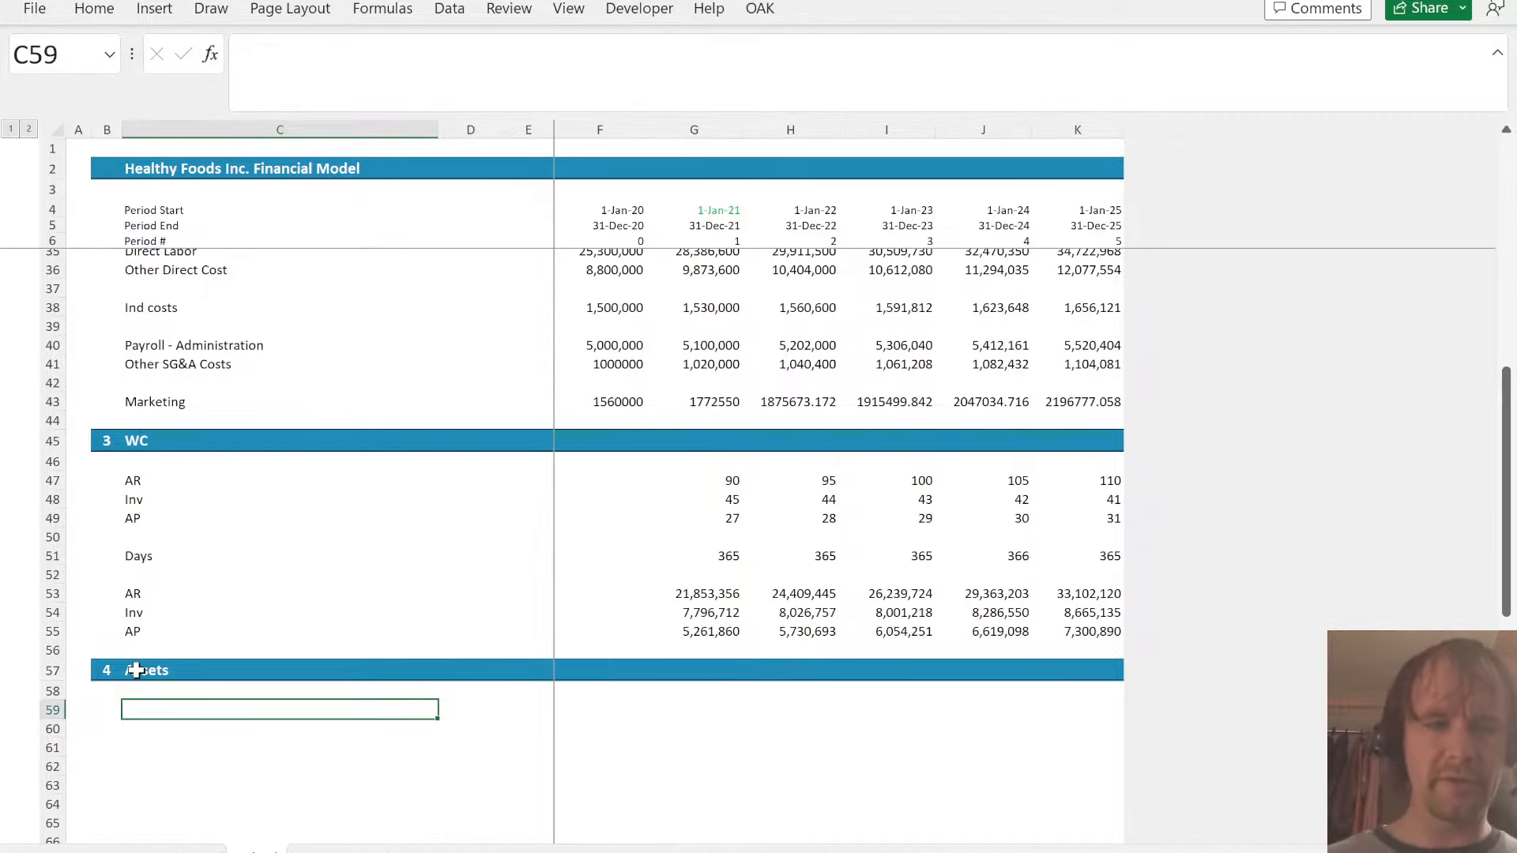
pyautogui.write('Existing')
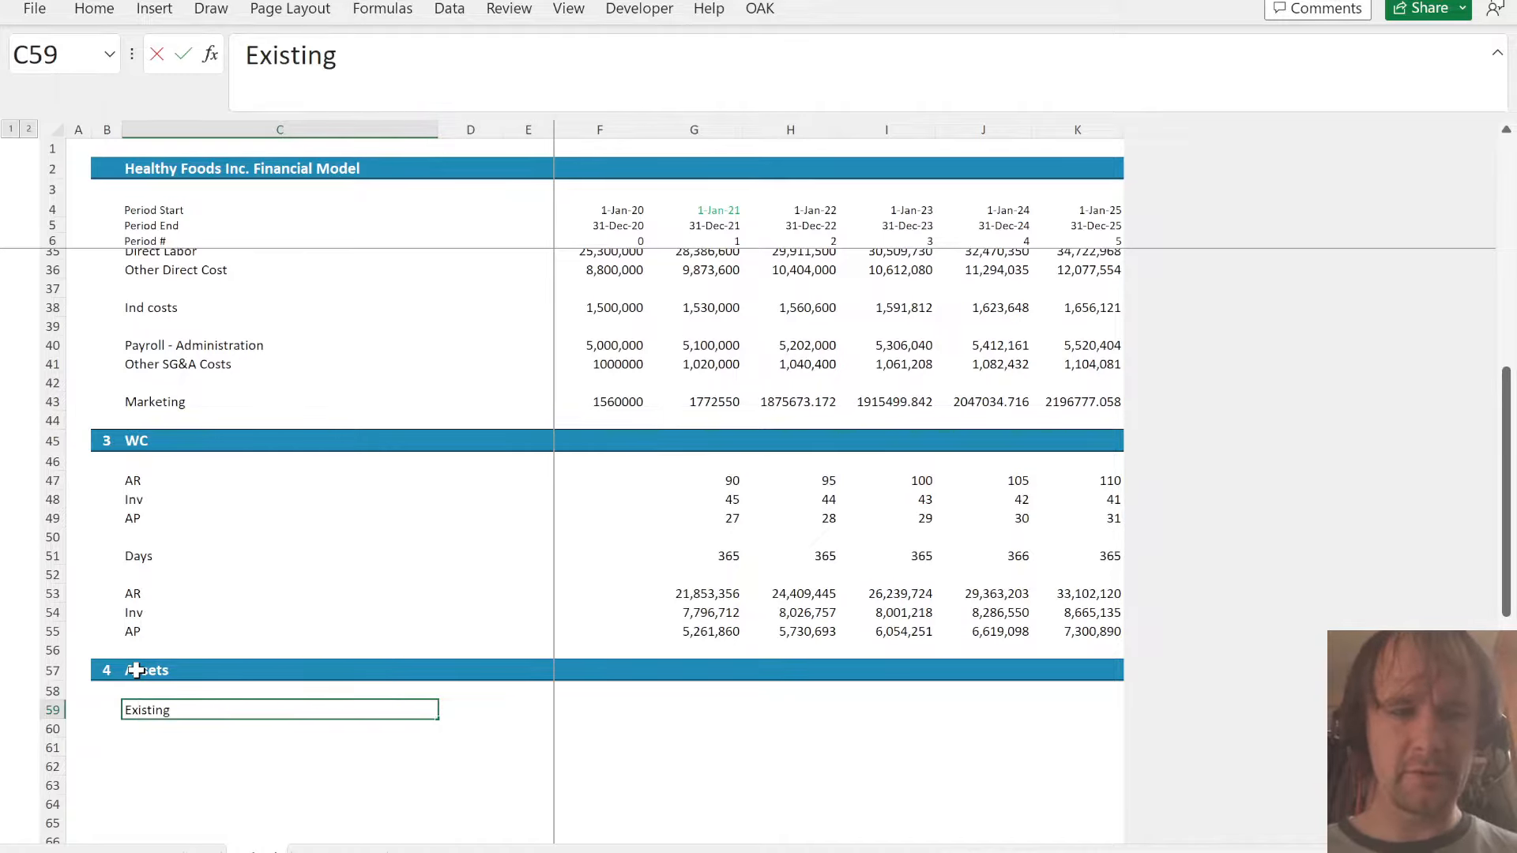
pyautogui.press('Return')
pyautogui.write('Op')
pyautogui.press('BackSpace')
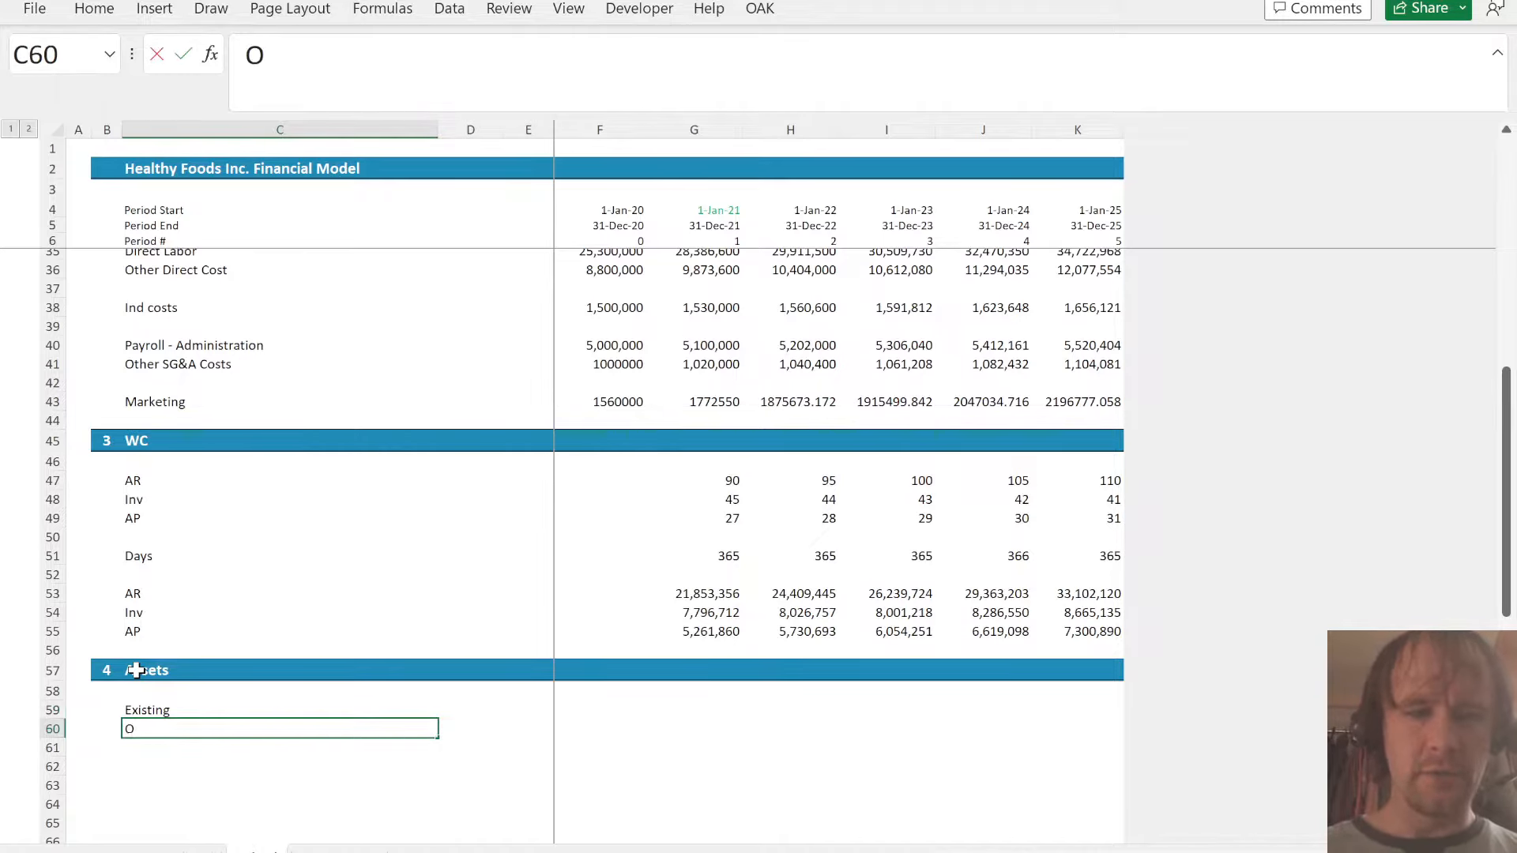
pyautogui.press('Return')
pyautogui.write('D')
pyautogui.press('Return')
pyautogui.write('C')
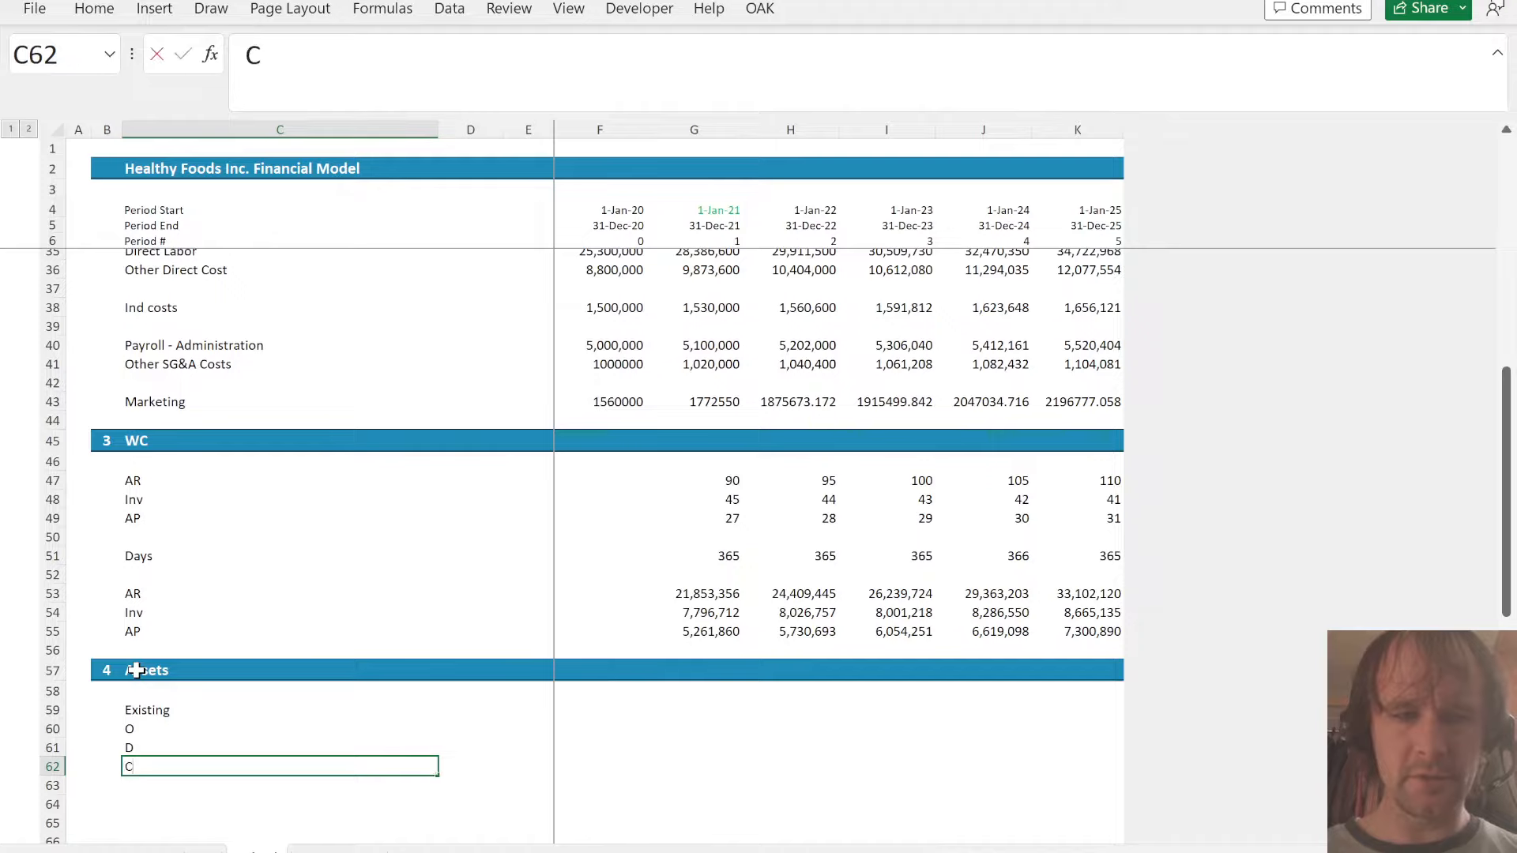
pyautogui.press('Up')
pyautogui.press('Up')
# - Link F62 in the C row of the Assets section to balance sheet Fixed Assets in F54
pyautogui.press('Right')
pyautogui.press('Right')
pyautogui.press('Right')
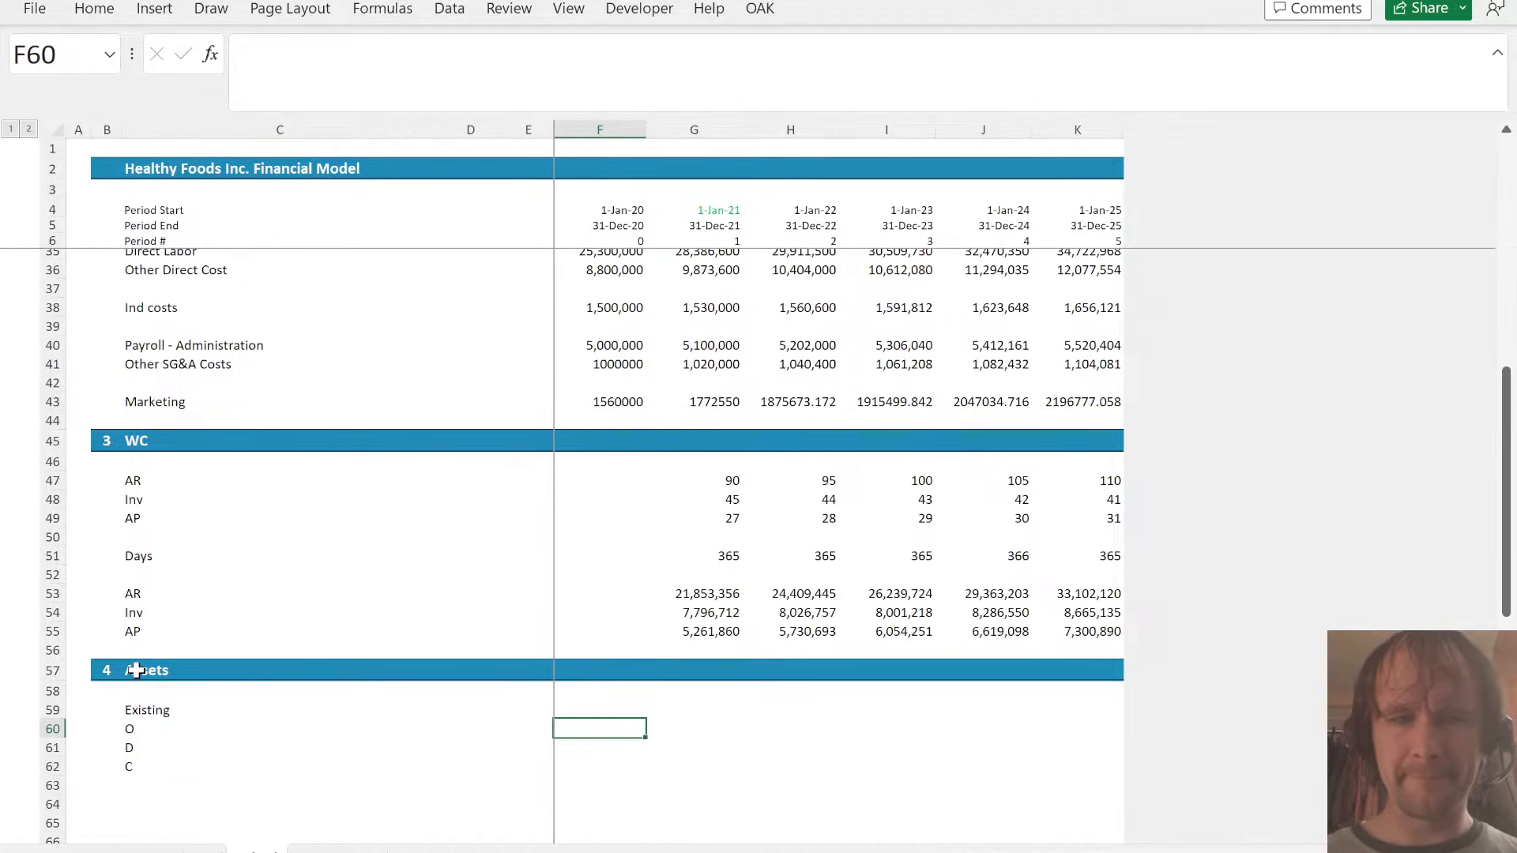
pyautogui.press('Down')
pyautogui.press('Down')
pyautogui.write('=')
pyautogui.hotkey('ctrl', 'pagedown')
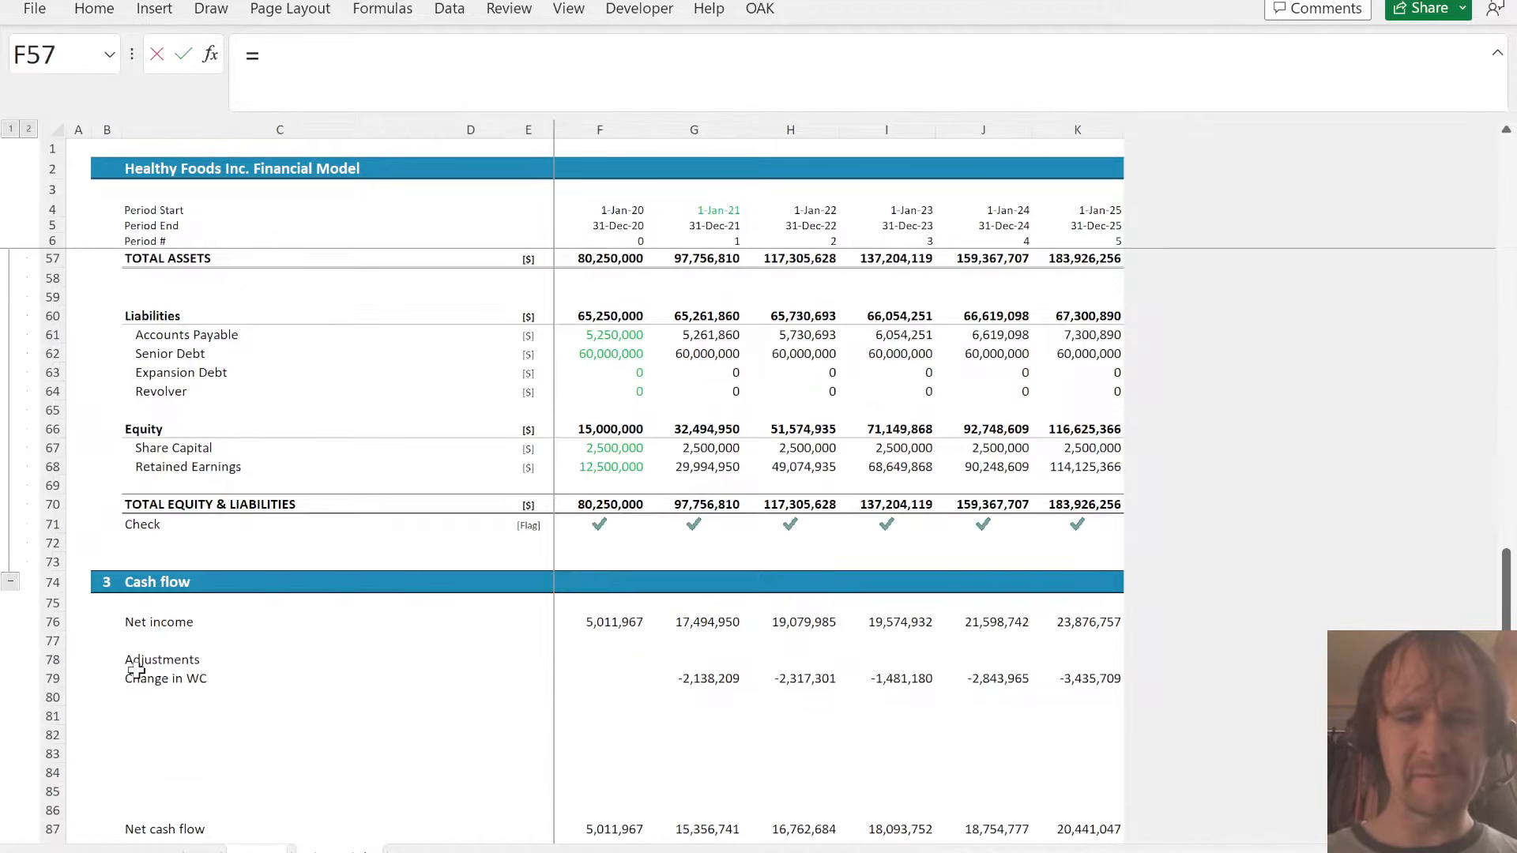
pyautogui.scroll(5, 598, 375)
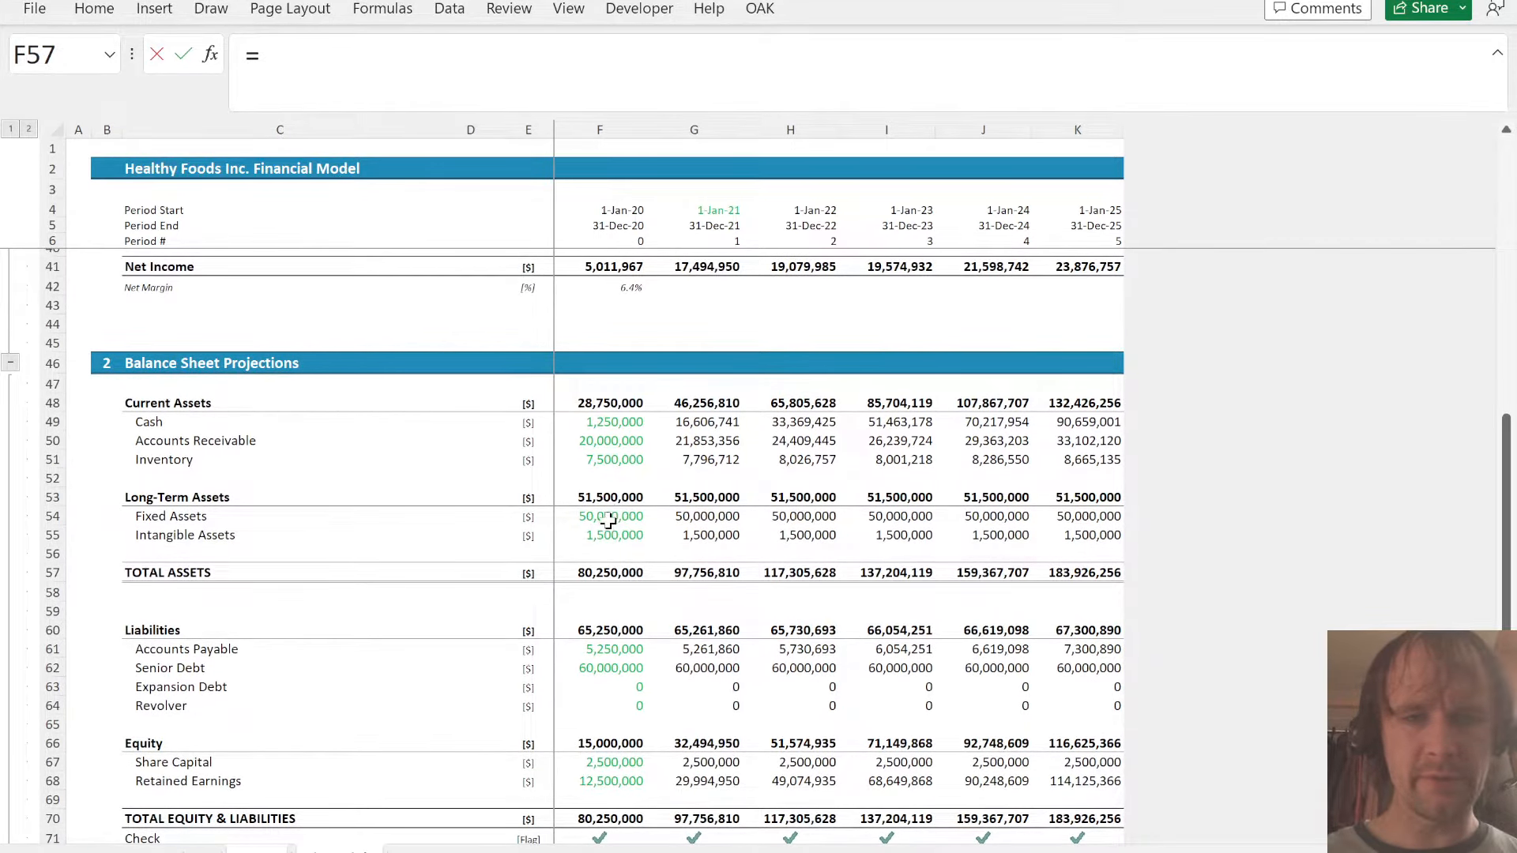
pyautogui.click(609, 518)
pyautogui.press('Return')
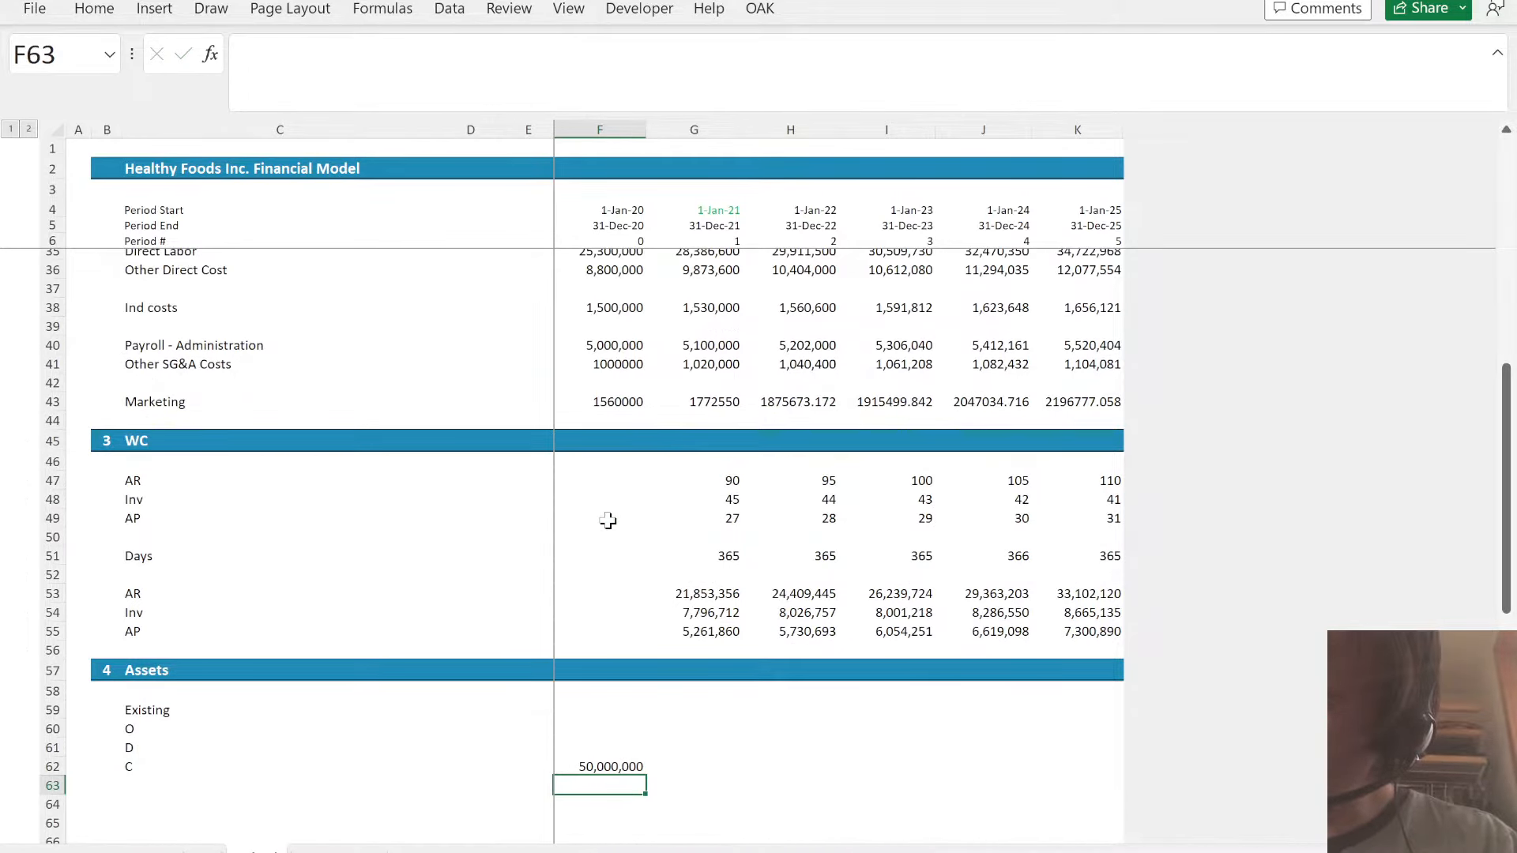
# - Extend the label in C59 to read Existing fixed
pyautogui.press('Up')
pyautogui.press('Up')
pyautogui.press('Up')
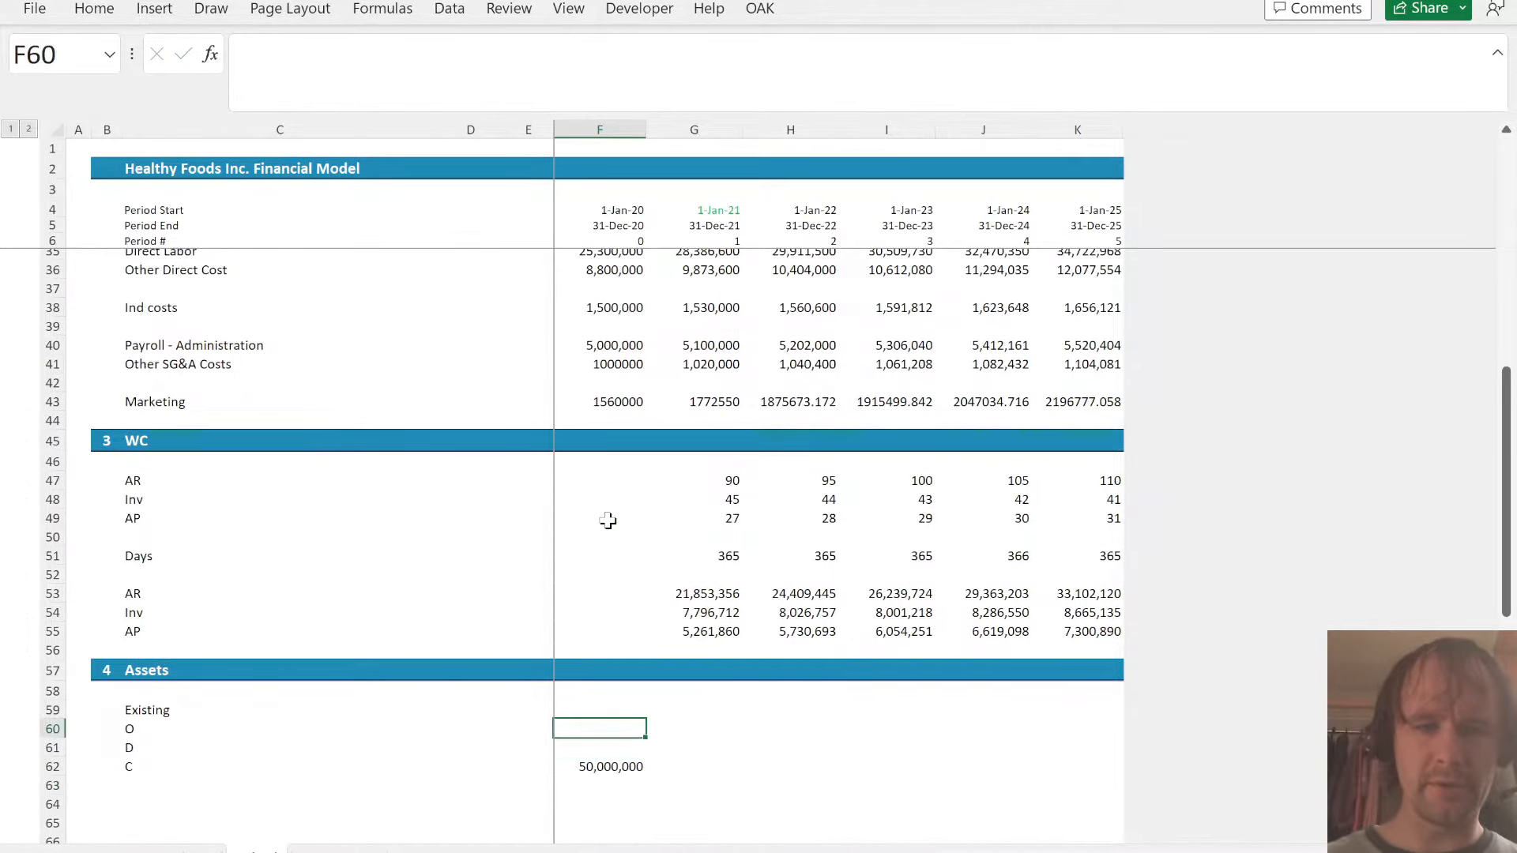
pyautogui.press('Up')
pyautogui.press('Left')
pyautogui.press('Left')
pyautogui.press('Left')
pyautogui.write('fixed')
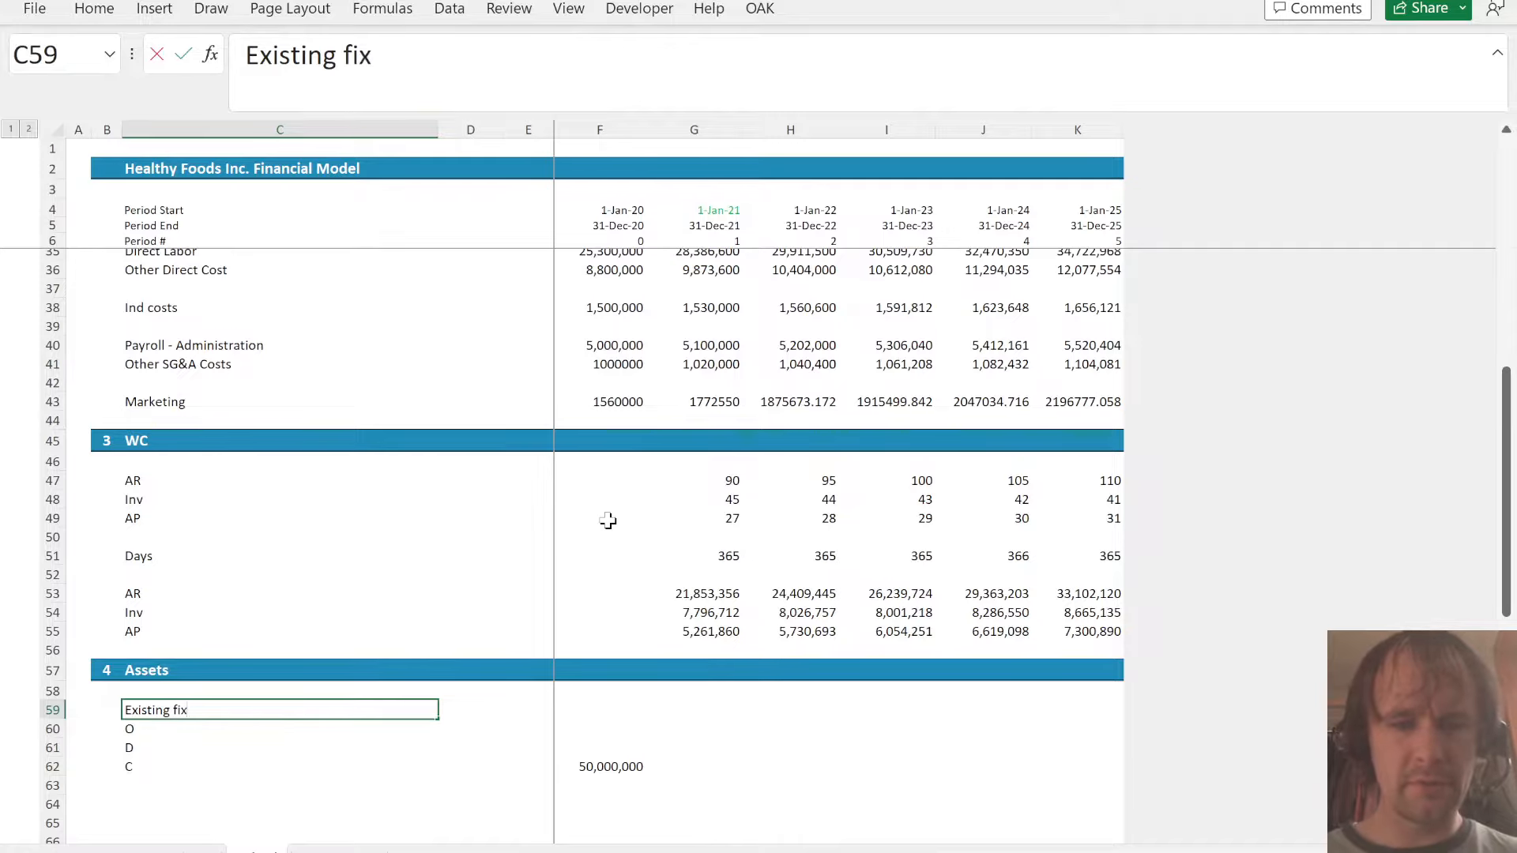
pyautogui.press('Return')
# - Add the label Existing intan in C64 below the existing fixed assets block
pyautogui.press('Down')
pyautogui.press('Down')
pyautogui.press('Down')
pyautogui.press('Down')
pyautogui.write('Existing intan')
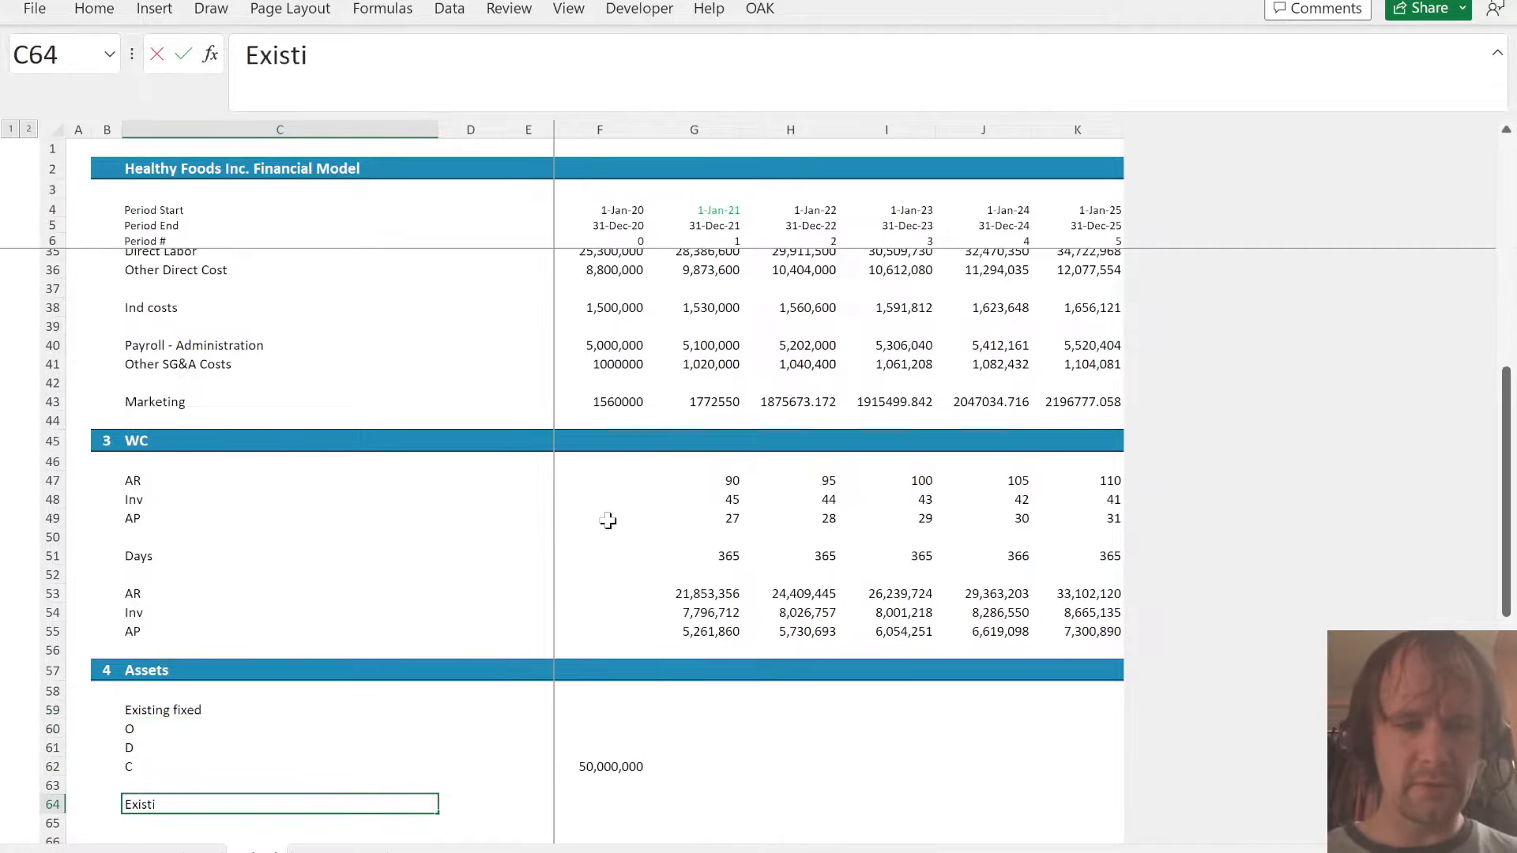
pyautogui.press('Right')
pyautogui.press('Right')
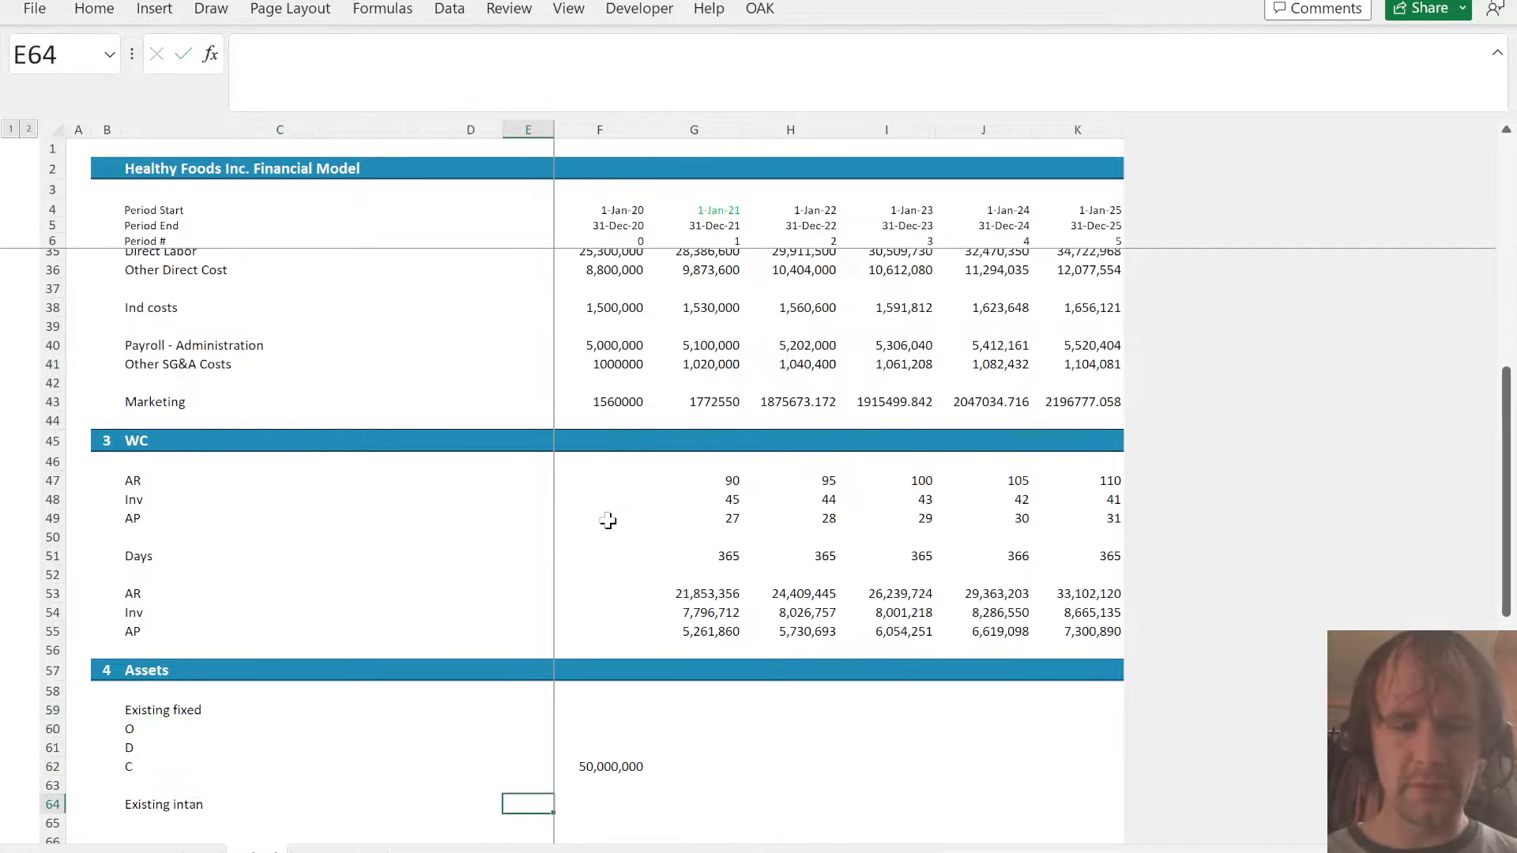
# - Copy the O, D and C labels from C60:C62 to C65:C67 under Existing intan
pyautogui.press('Right')
pyautogui.press('Down')
pyautogui.press('Down')
pyautogui.press('Up')
pyautogui.press('Up')
pyautogui.press('Left')
pyautogui.press('Left')
pyautogui.press('Left')
pyautogui.press('Up')
pyautogui.press('Up')
pyautogui.press('Left')
pyautogui.press('Right')
pyautogui.press('Up')
pyautogui.press('Up')
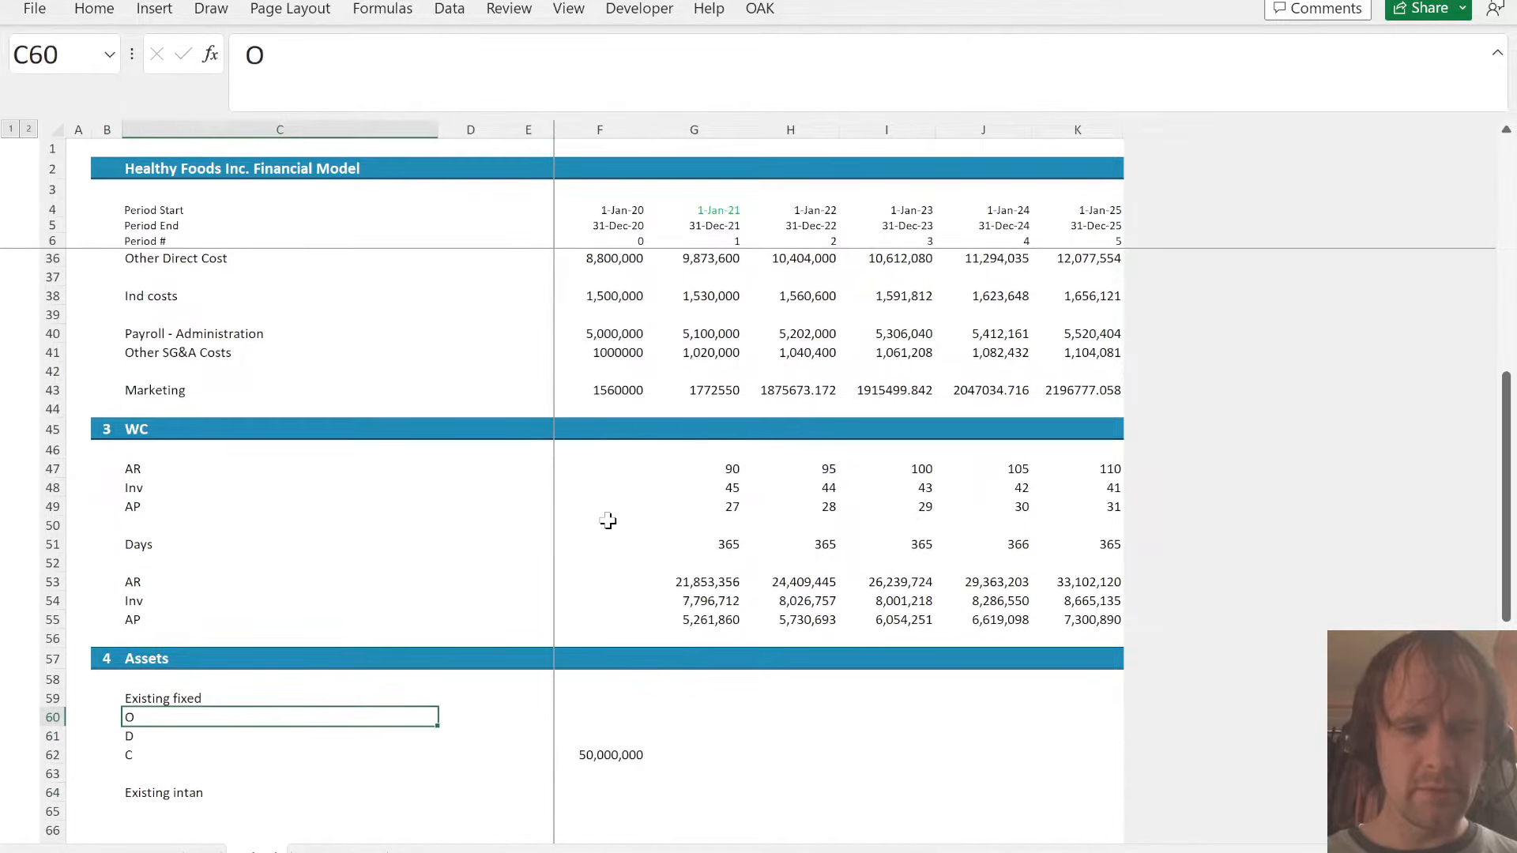
pyautogui.hotkey('shift', 'Down')
pyautogui.hotkey('shift', 'Down')
pyautogui.hotkey('ctrl', 'c')
pyautogui.press('Down')
pyautogui.press('Down')
pyautogui.press('Down')
pyautogui.press('Down')
pyautogui.press('Down')
pyautogui.hotkey('ctrl', 'v')
pyautogui.press('Down')
pyautogui.press('Down')
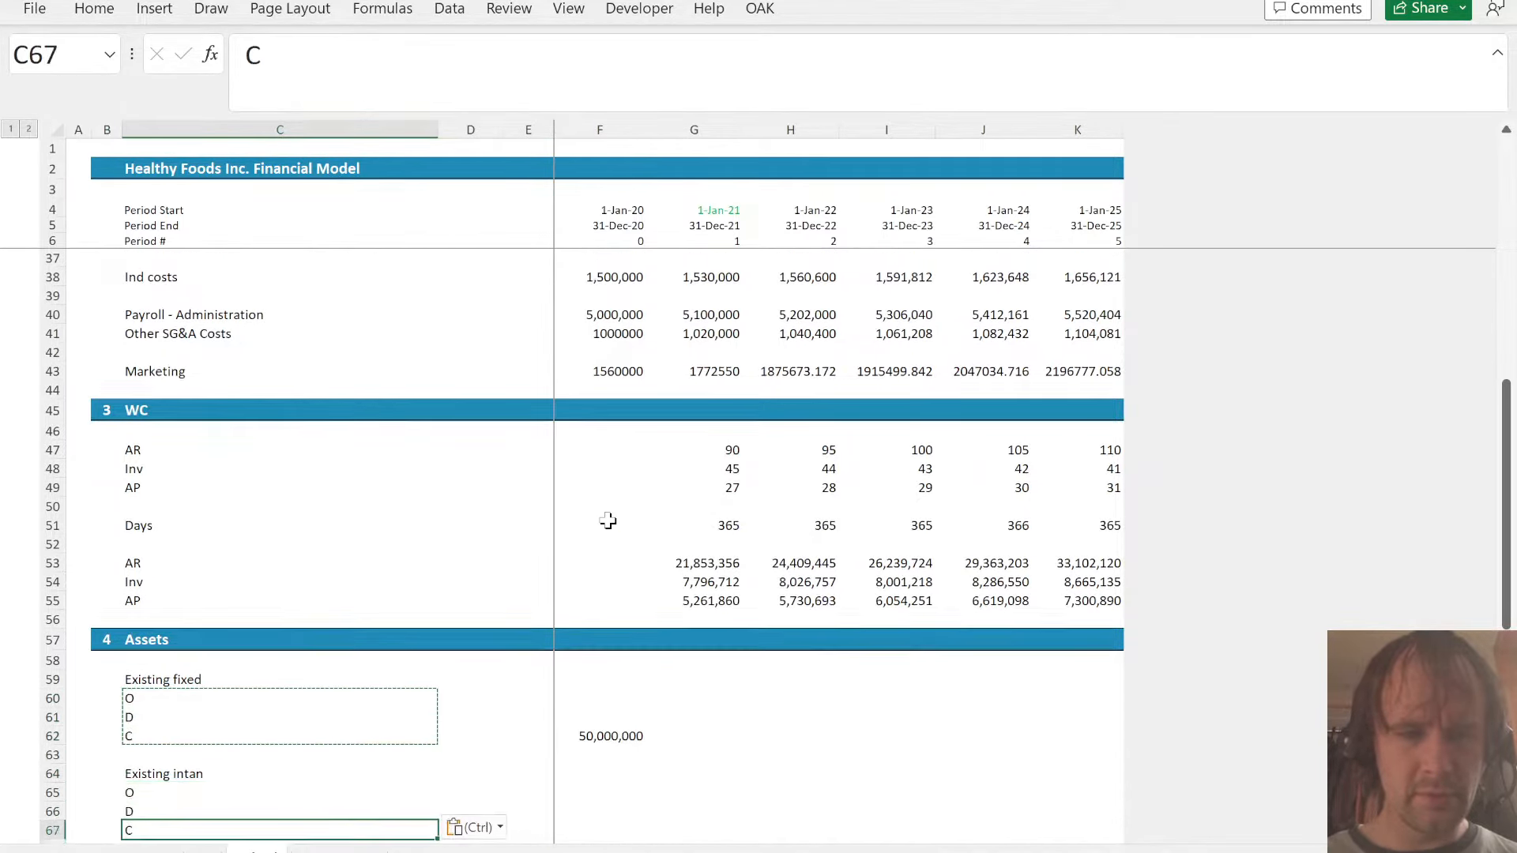
# - Link F67 in the Existing intan block to balance sheet Intangible Assets in F55
pyautogui.press('Right')
pyautogui.press('Right')
pyautogui.press('Right')
pyautogui.write('=')
pyautogui.hotkey('ctrl', 'pagedown')
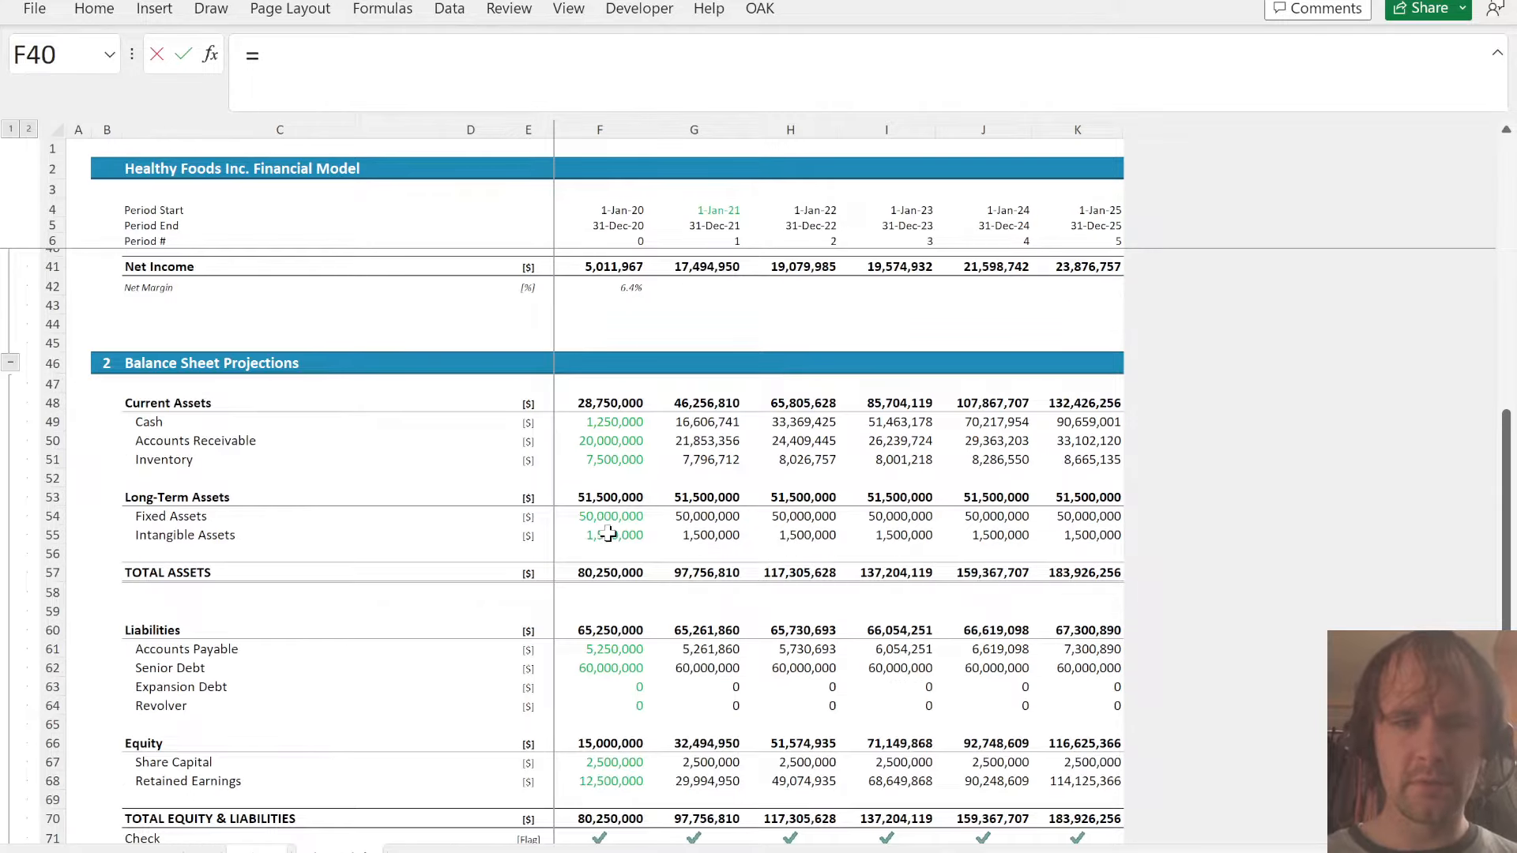
pyautogui.click(608, 535)
pyautogui.press('Return')
# - Set the existing fixed assets opening balance in G60 to the prior closing balance with =F62
pyautogui.press('Up')
pyautogui.press('Right')
pyautogui.press('Up')
pyautogui.press('Up')
pyautogui.press('Up')
pyautogui.press('Up')
pyautogui.press('Up')
pyautogui.press('Up')
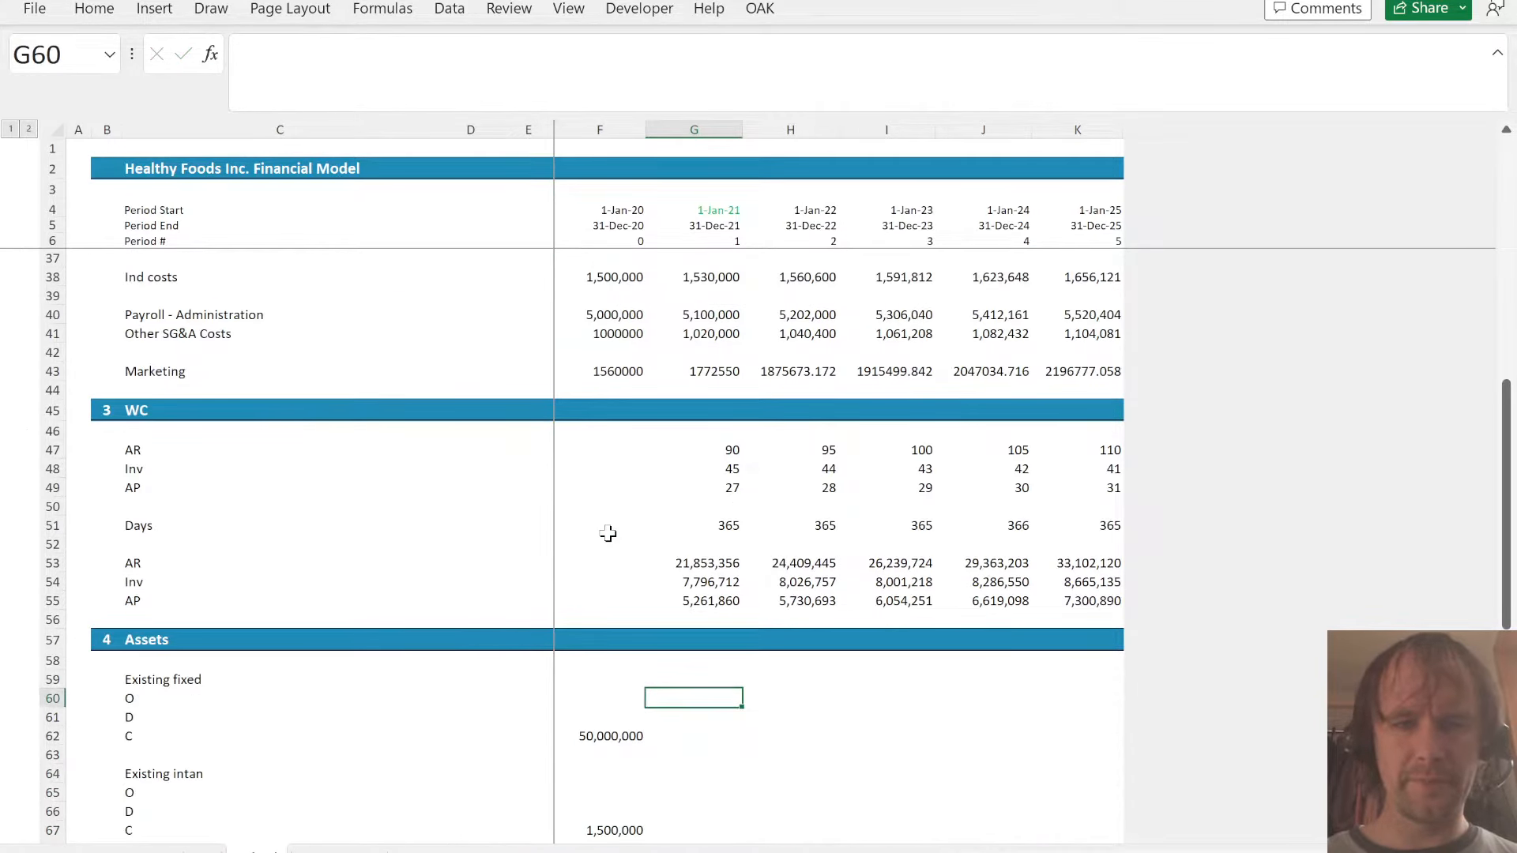
pyautogui.write('=')
pyautogui.press('Down')
# - Calculate depreciation of the existing fixed assets in G61 with =-$F$62/10
pyautogui.press('Down')
pyautogui.press('Left')
pyautogui.press('Return')
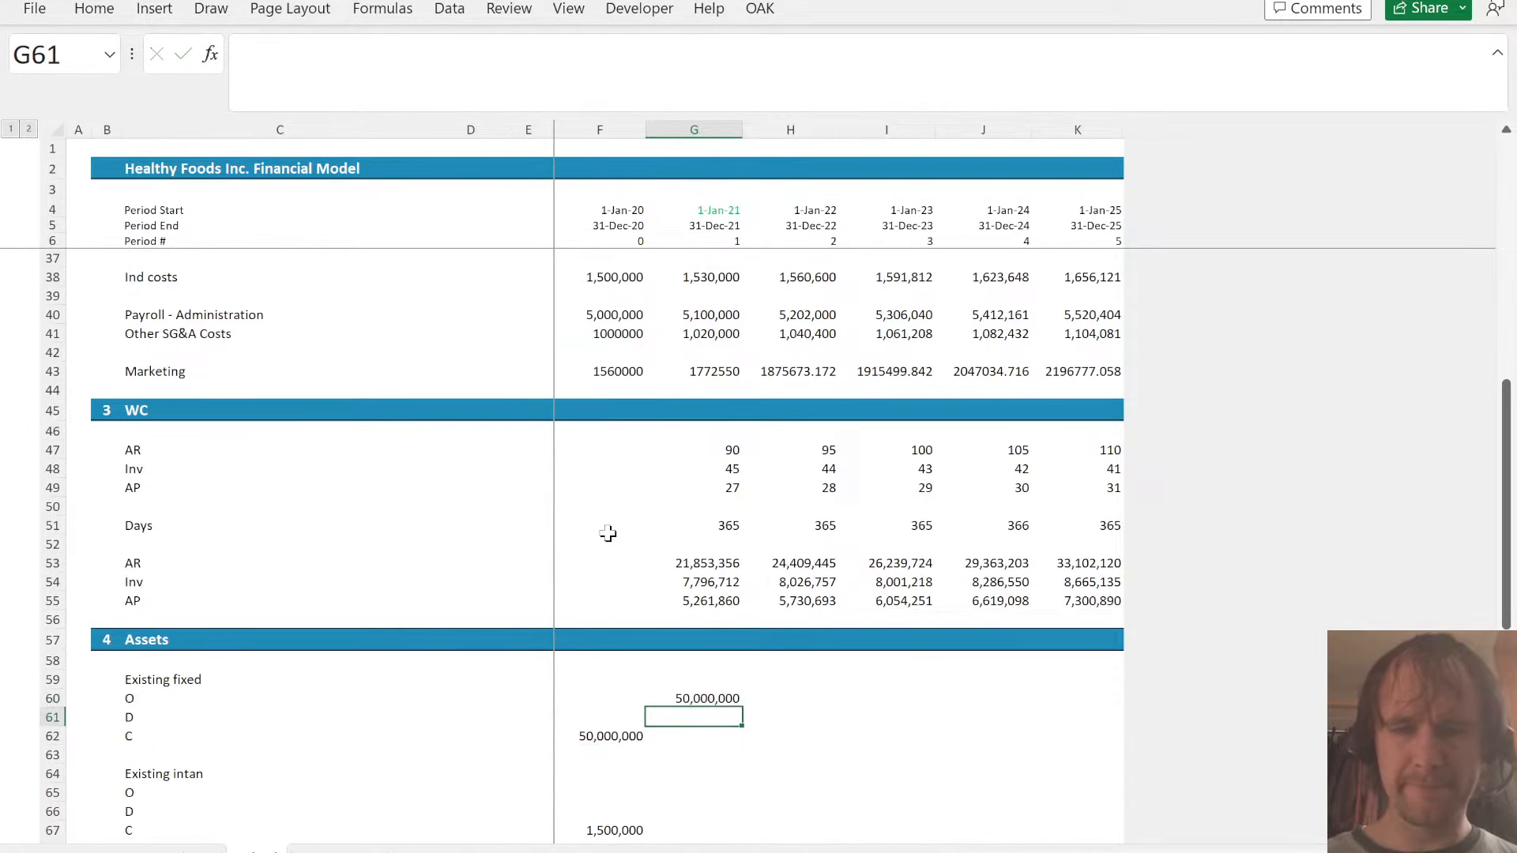
pyautogui.write('=-')
pyautogui.press('Down')
pyautogui.press('Left')
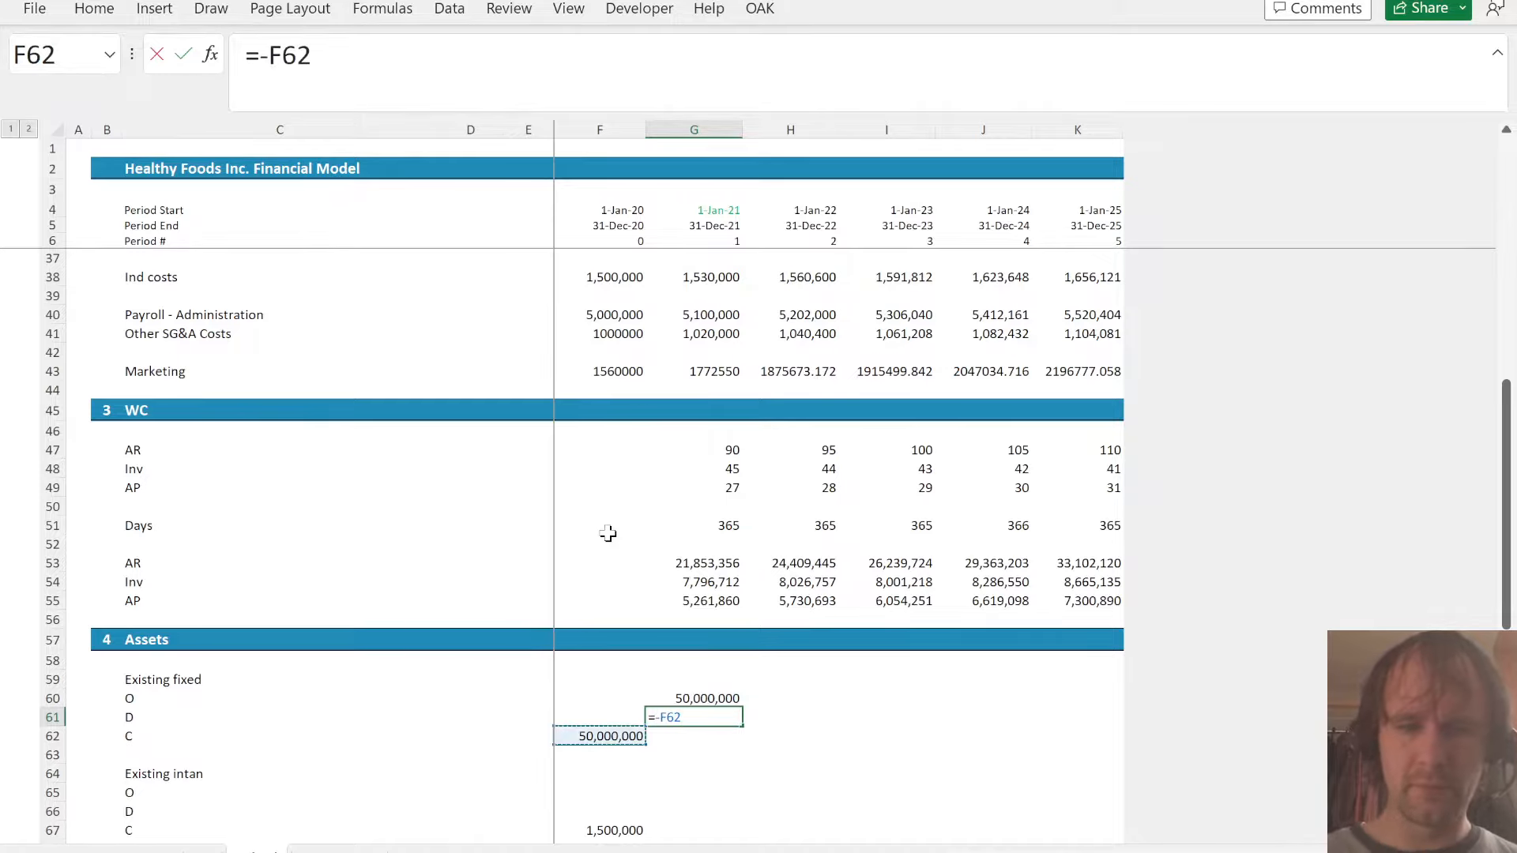
pyautogui.press('F4')
pyautogui.write('/10')
pyautogui.hotkey('ctrl', 'Return')
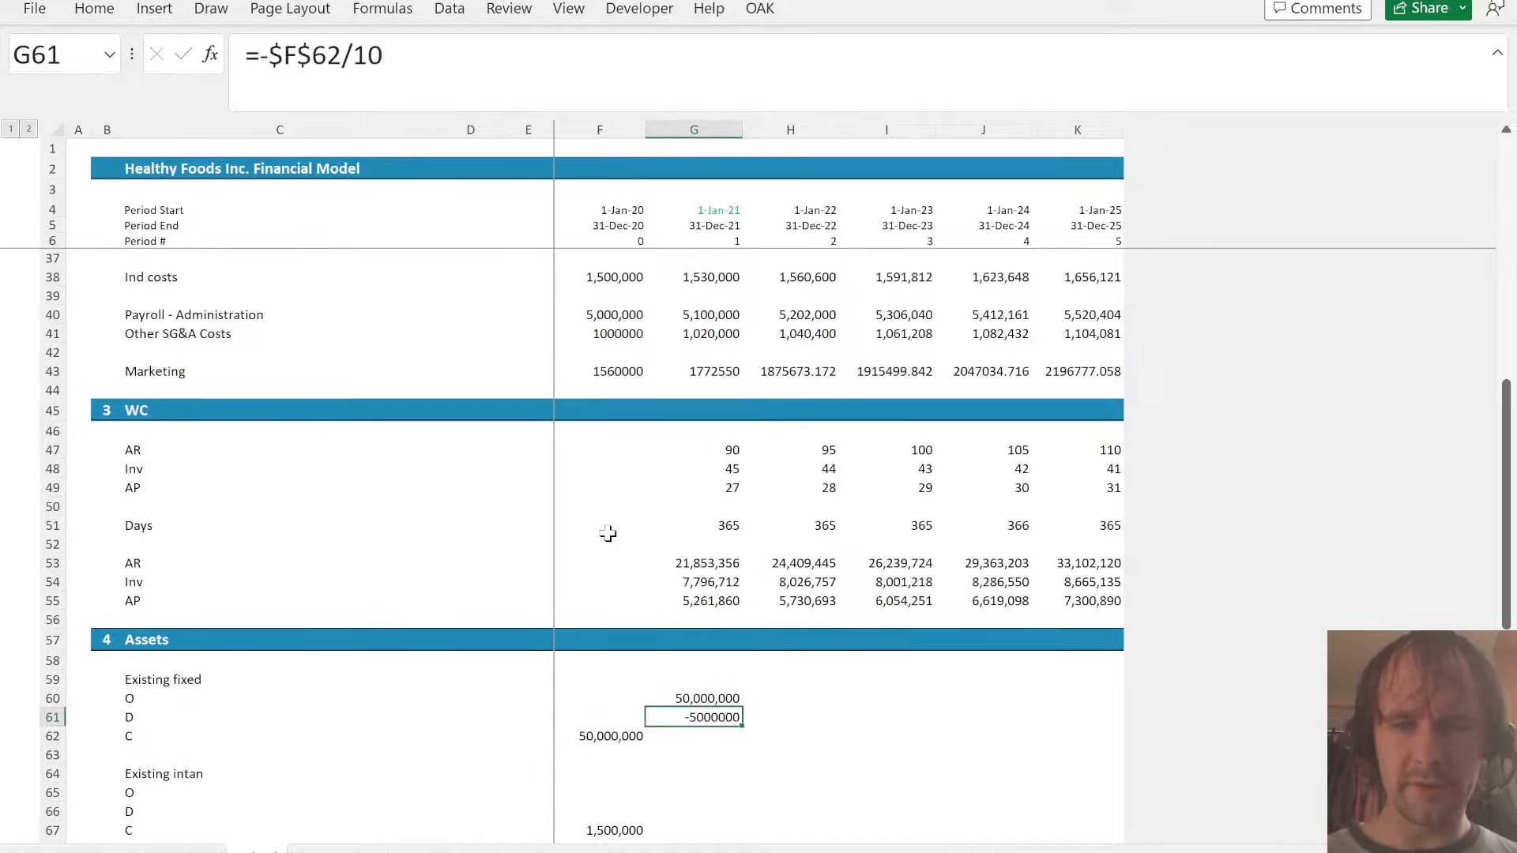
# - Sum the opening balance and depreciation into the closing fixed assets balance in G62
pyautogui.press('Down')
pyautogui.hotkey('alt', '=')
pyautogui.press('Return')
pyautogui.press('Up')
# - Fill the existing fixed assets opening, depreciation and closing formulas in G60:G62 right through column K
pyautogui.press('Up')
pyautogui.press('Up')
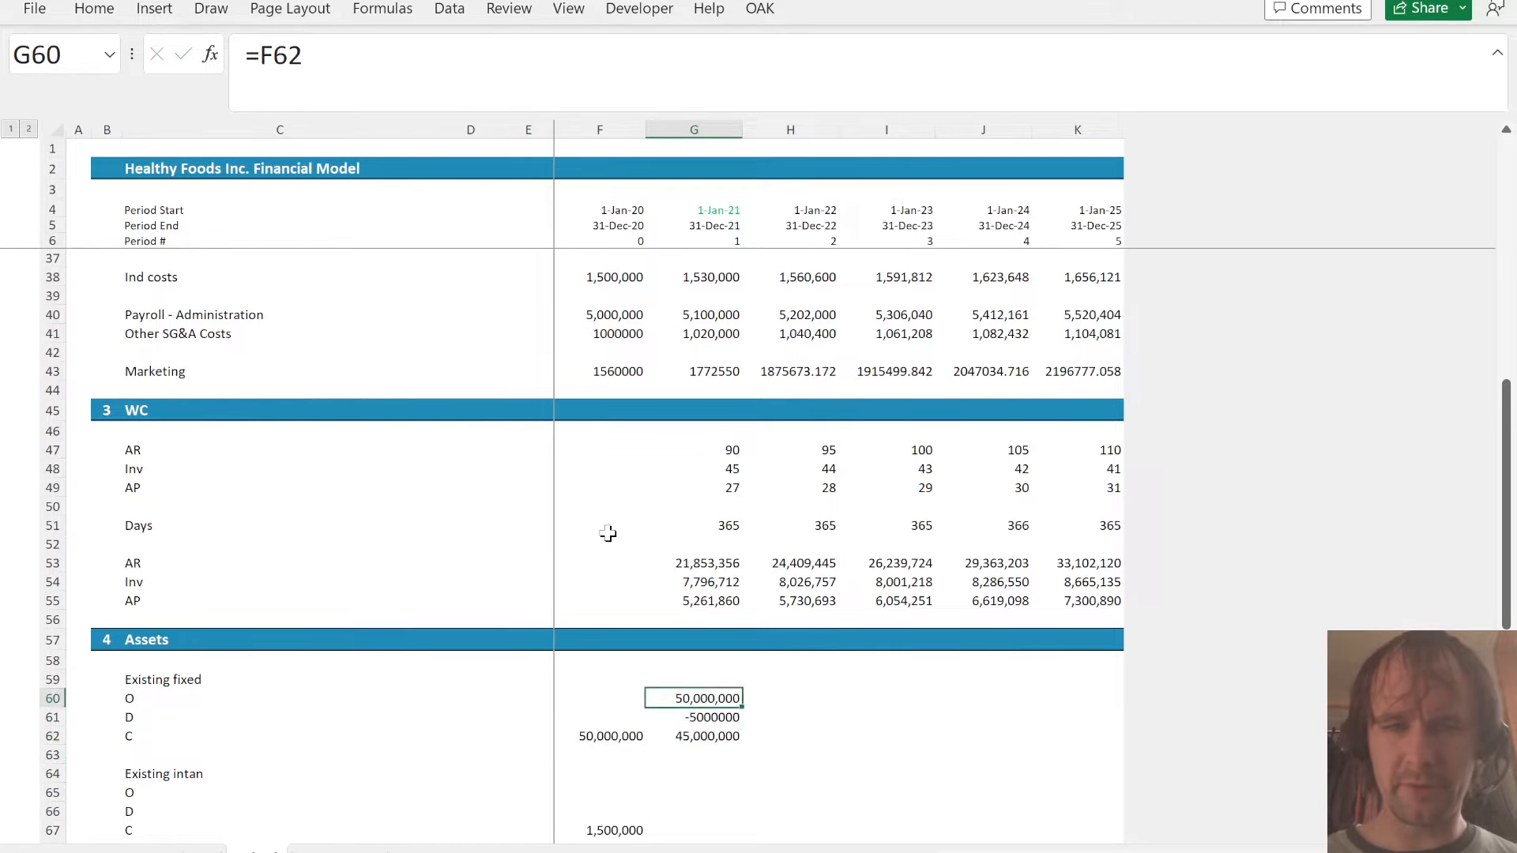
# - Copy the number format of the opening balance G60 onto the depreciation cell G61
pyautogui.hotkey('ctrl', 'c')
pyautogui.press('Down')
pyautogui.hotkey('alt', 'e')
pyautogui.press('s')
pyautogui.press('t')
pyautogui.press('Return')
pyautogui.press('Up')
pyautogui.hotkey('shift', 'Down')
pyautogui.hotkey('shift', 'Down')
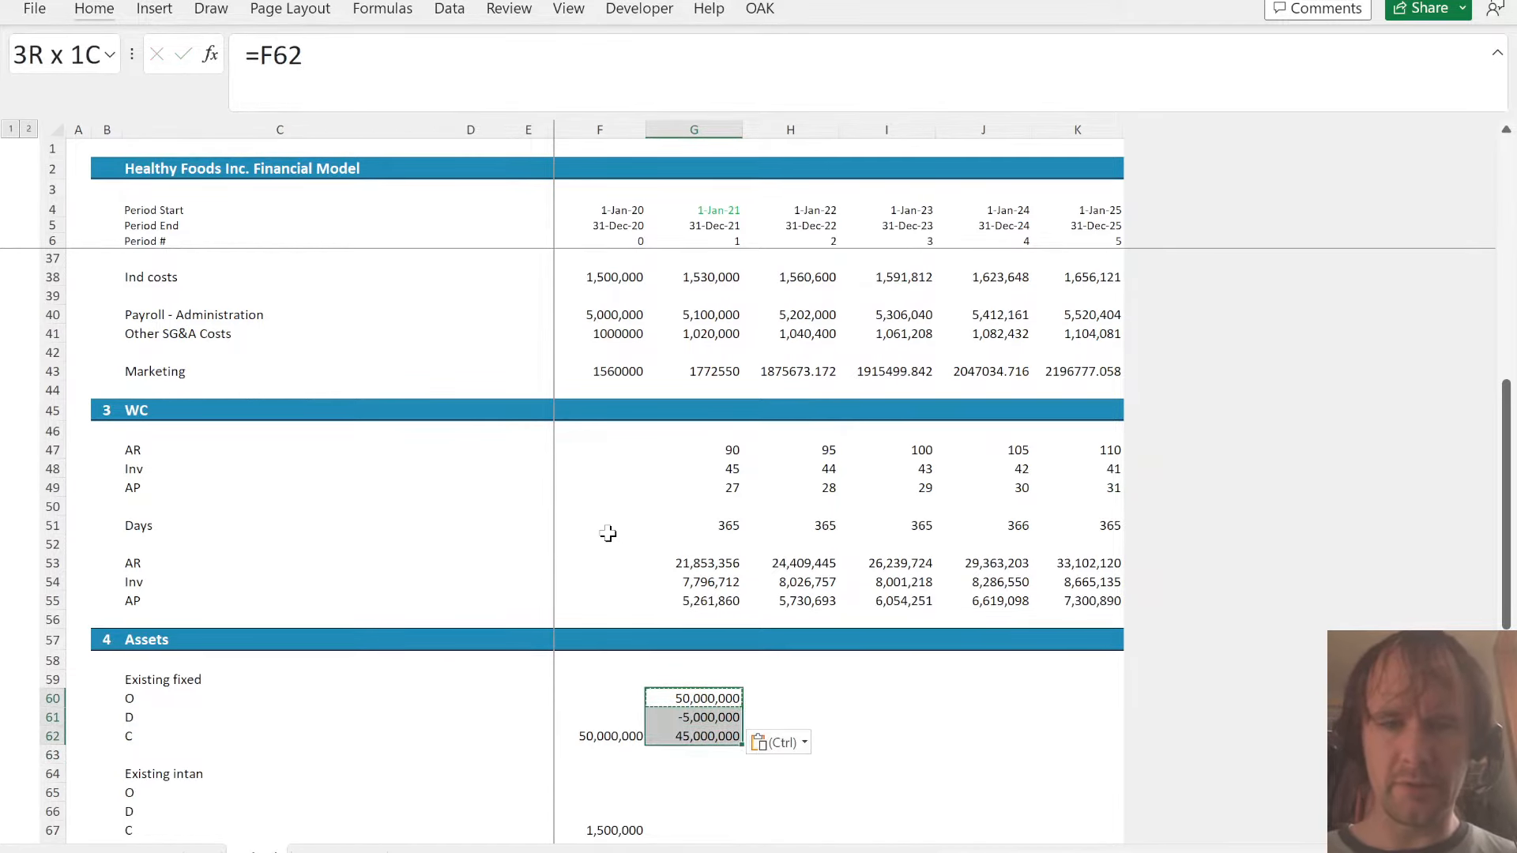
pyautogui.hotkey('shift', 'Right')
pyautogui.hotkey('shift', 'Right')
pyautogui.hotkey('shift', 'Right')
pyautogui.hotkey('shift', 'Right')
pyautogui.hotkey('ctrl', 'r')
pyautogui.press('Down')
pyautogui.press('Up')
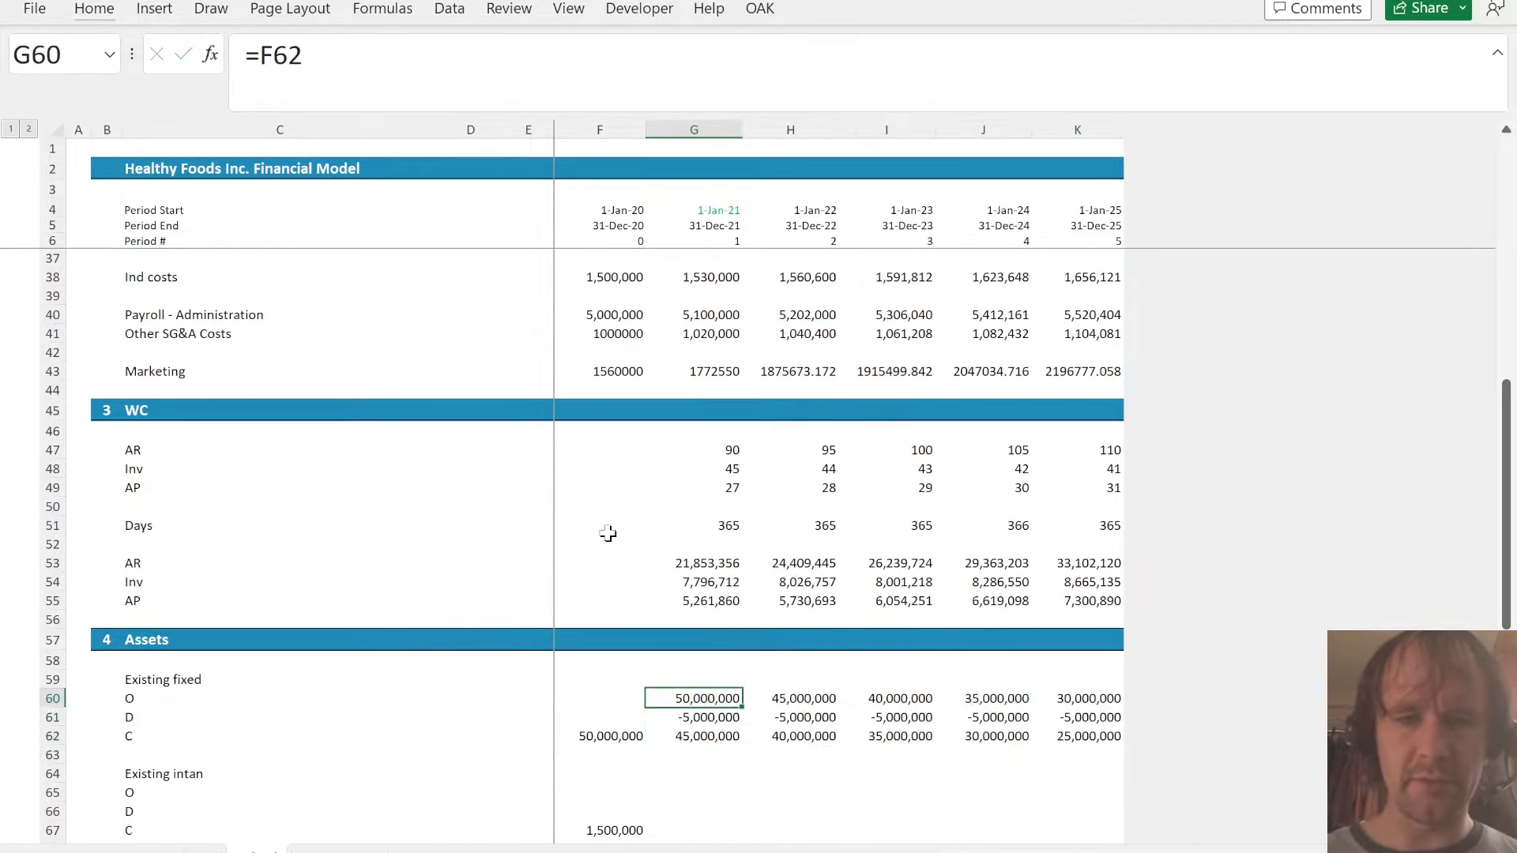
# - Copy the existing fixed assets schedule G60:K62 into the Existing intan block starting at G65
pyautogui.hotkey('shift', 'Down')
pyautogui.hotkey('shift', 'Down')
pyautogui.hotkey('shift', 'Right')
pyautogui.hotkey('shift', 'Right')
pyautogui.hotkey('shift', 'Right')
pyautogui.hotkey('shift', 'Right')
pyautogui.hotkey('ctrl', 'c')
pyautogui.press('Down')
pyautogui.press('Down')
pyautogui.press('Down')
pyautogui.press('Down')
pyautogui.press('Down')
pyautogui.hotkey('ctrl', 'v')
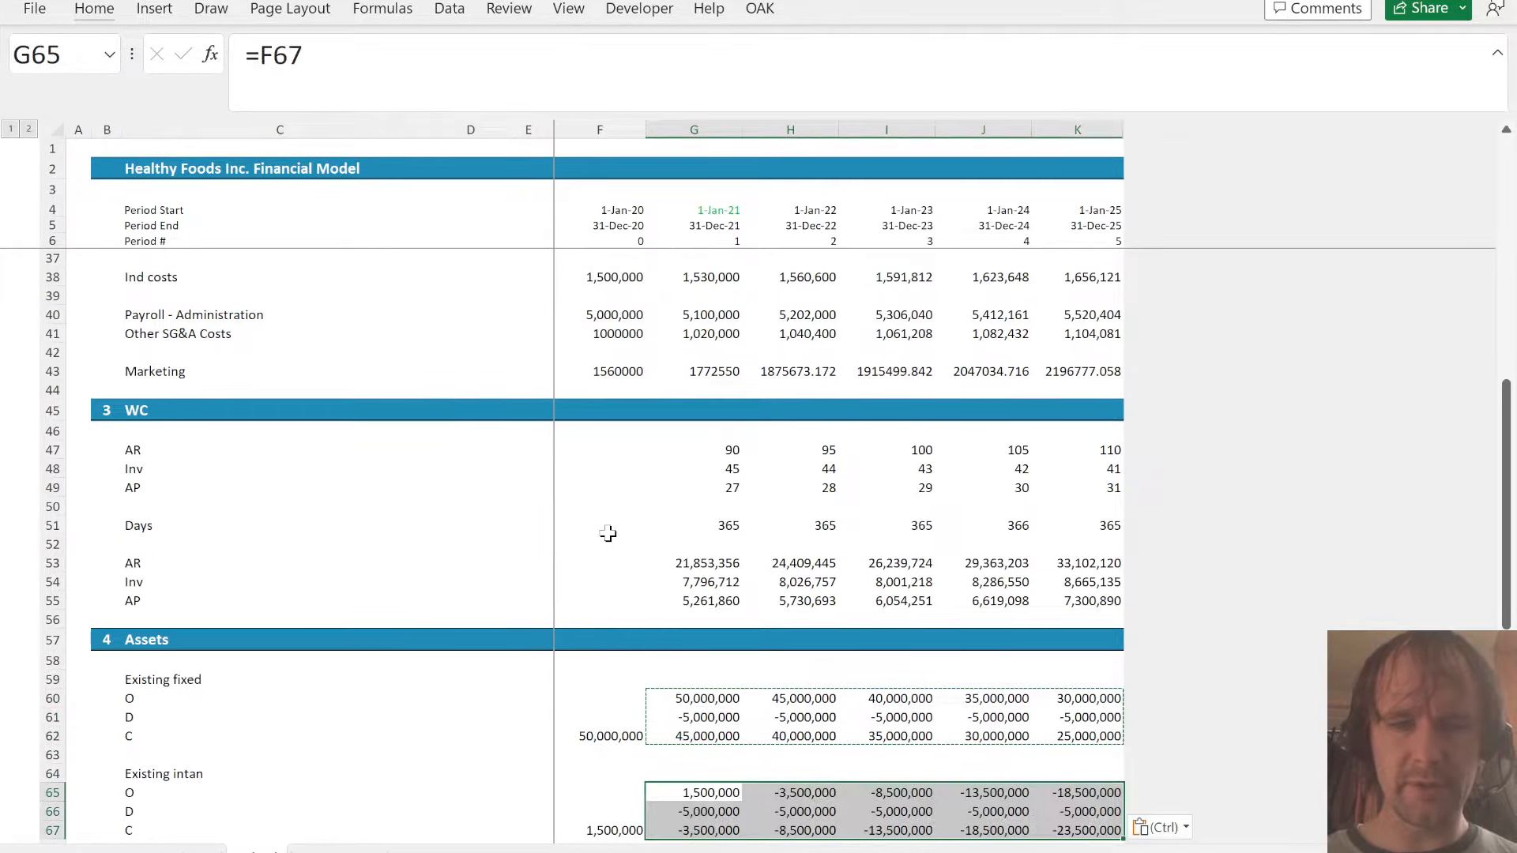
# - Change the Existing intan depreciation in G66 to =-$F$62/7 and fill it right through K66
pyautogui.press('Down')
pyautogui.click(488, 62)
pyautogui.press('BackSpace')
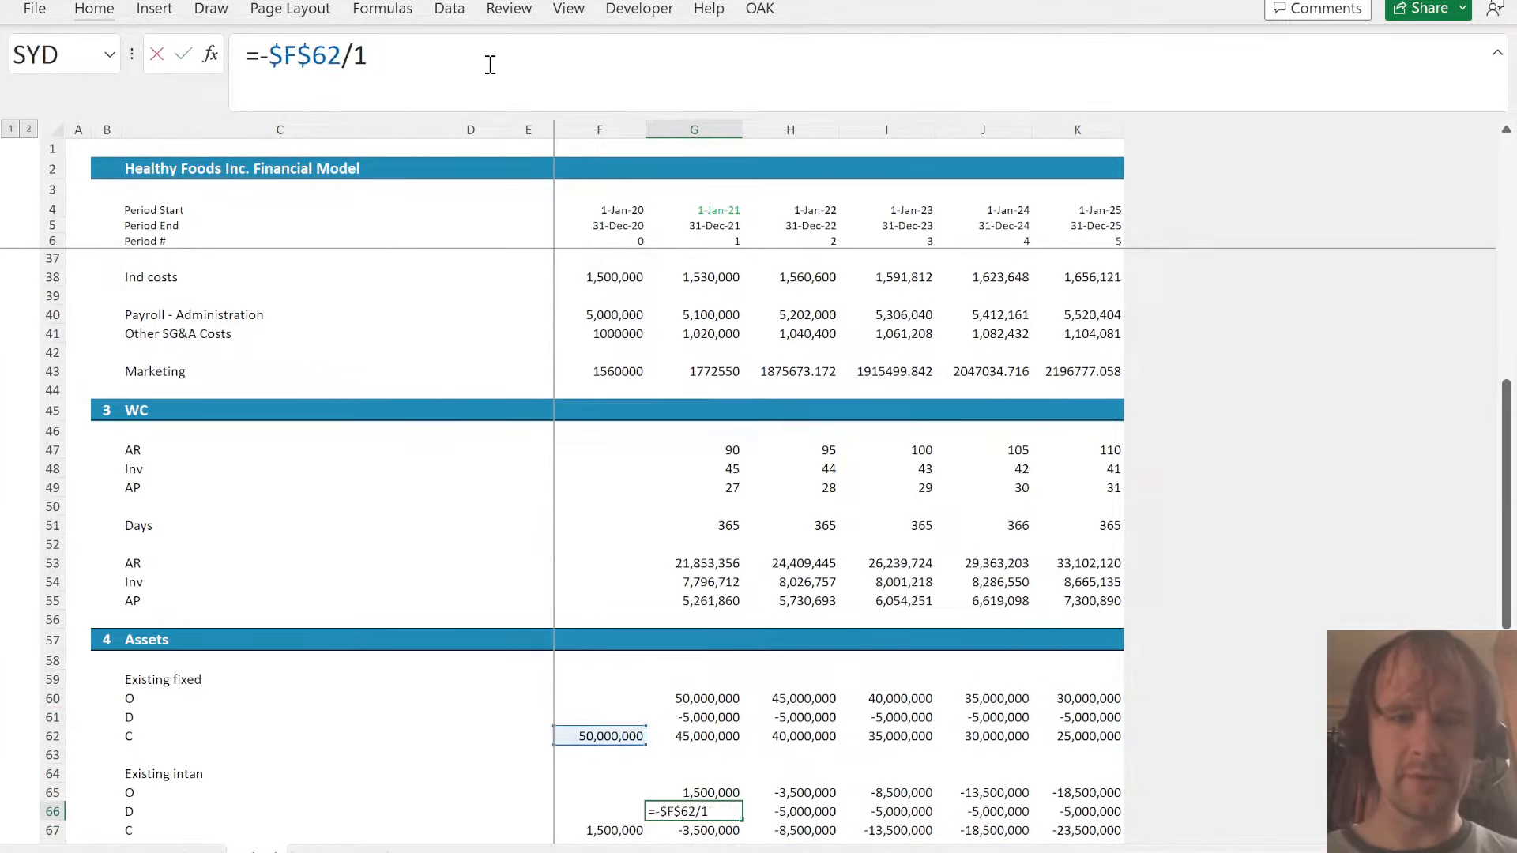
pyautogui.write('7')
pyautogui.press('Return')
pyautogui.press('Up')
pyautogui.hotkey('shift', 'Right')
pyautogui.hotkey('shift', 'Right')
pyautogui.hotkey('shift', 'Right')
pyautogui.hotkey('shift', 'Right')
pyautogui.hotkey('ctrl', 'r')
pyautogui.press('Down')
pyautogui.press('Down')
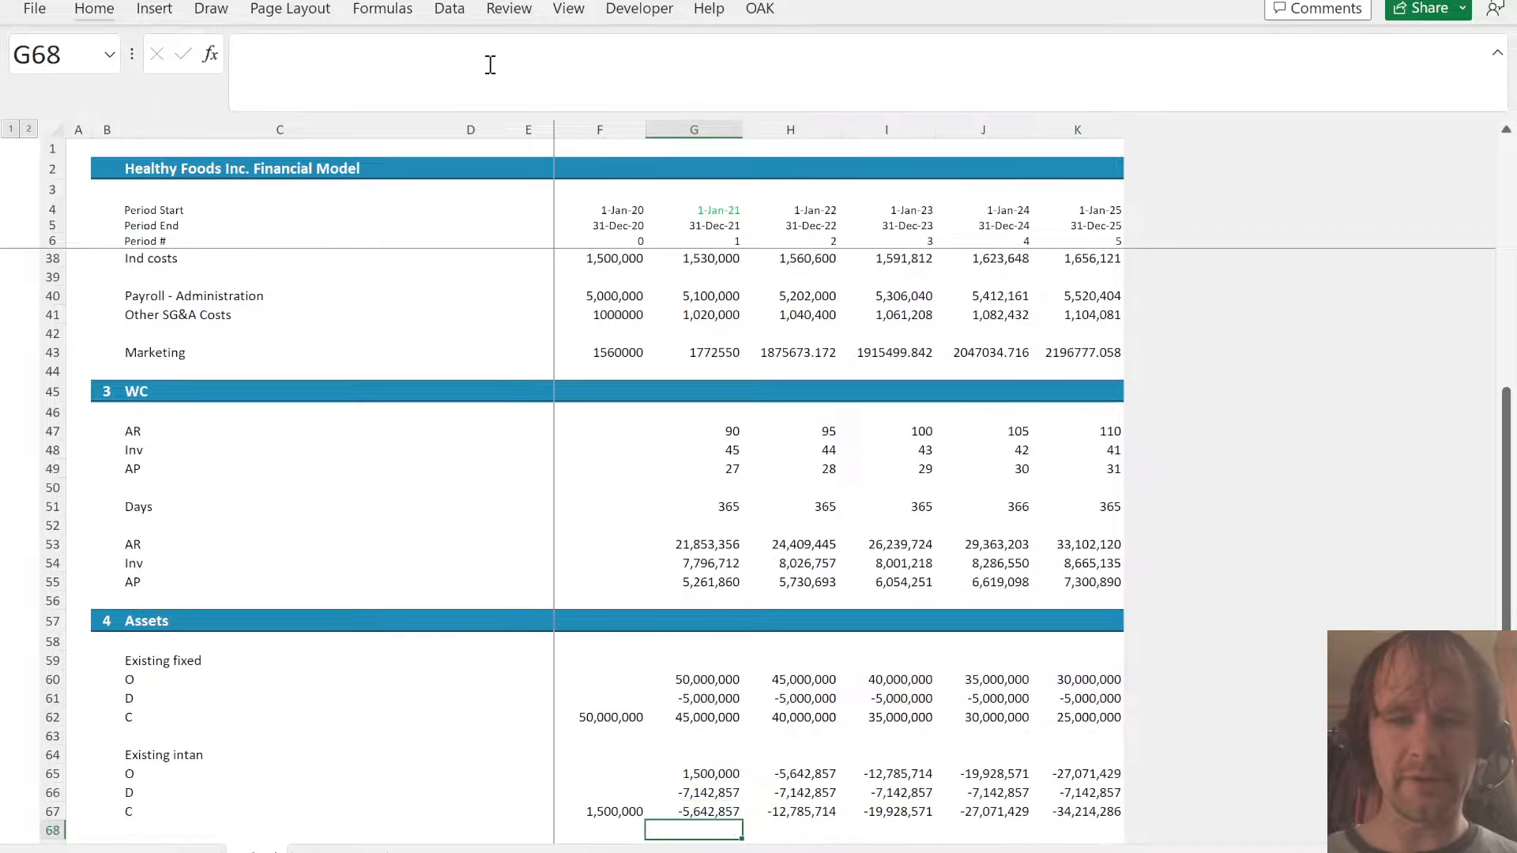
# - Add the heading "New capex" in C69 below the Existing intan block
pyautogui.press('Down')
pyautogui.press('Down')
pyautogui.press('Down')
pyautogui.press('Up')
pyautogui.press('Up')
pyautogui.press('Up')
pyautogui.press('Up')
pyautogui.press('Down')
pyautogui.press('Down')
pyautogui.press('Left')
pyautogui.press('Left')
pyautogui.press('Left')
pyautogui.press('Left')
pyautogui.press('Left')
pyautogui.press('Left')
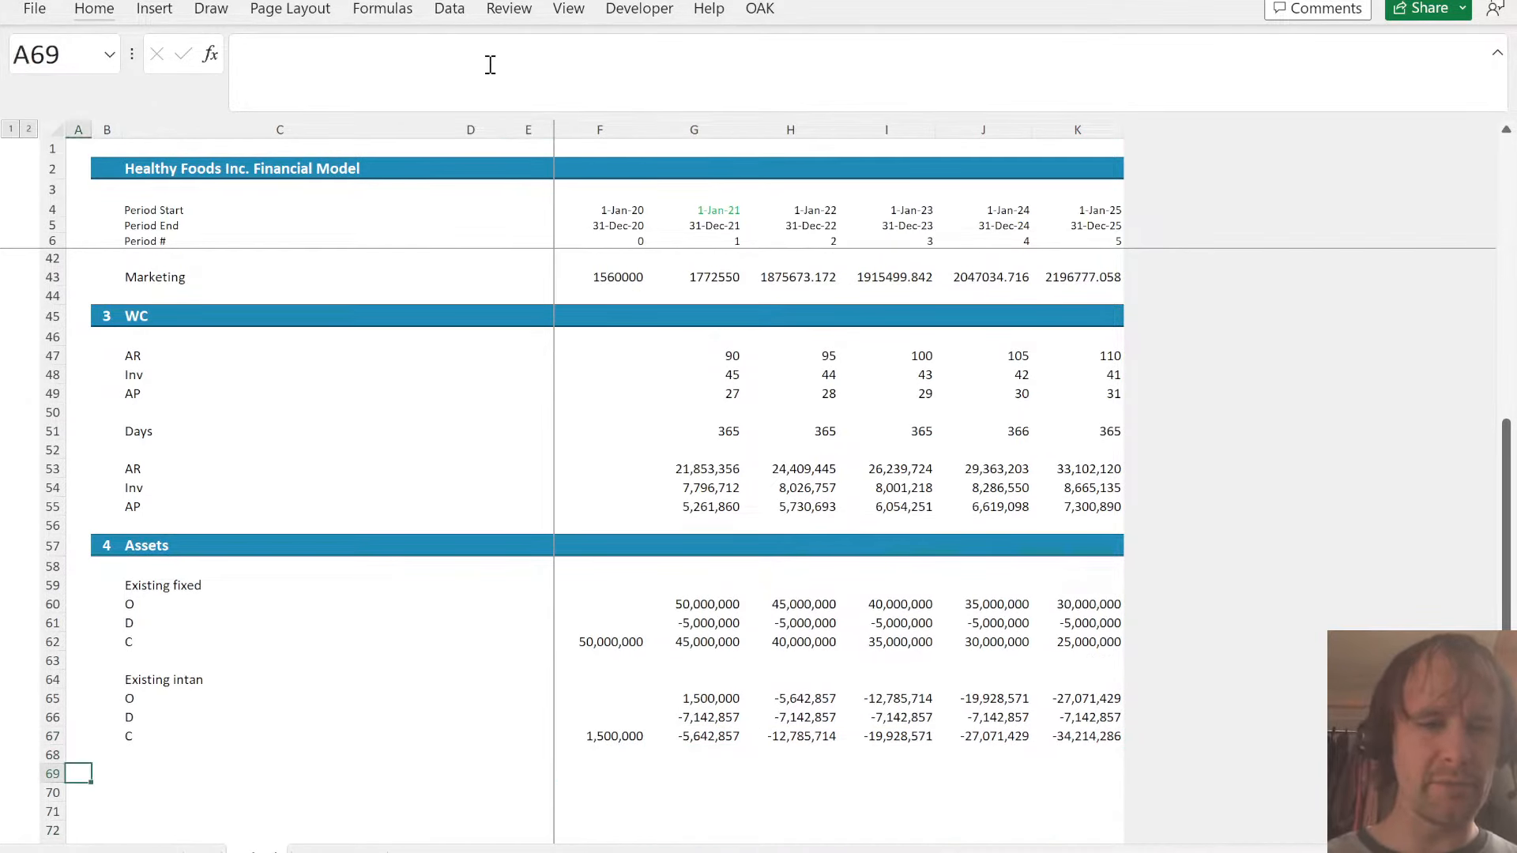
pyautogui.press('Right')
pyautogui.press('Right')
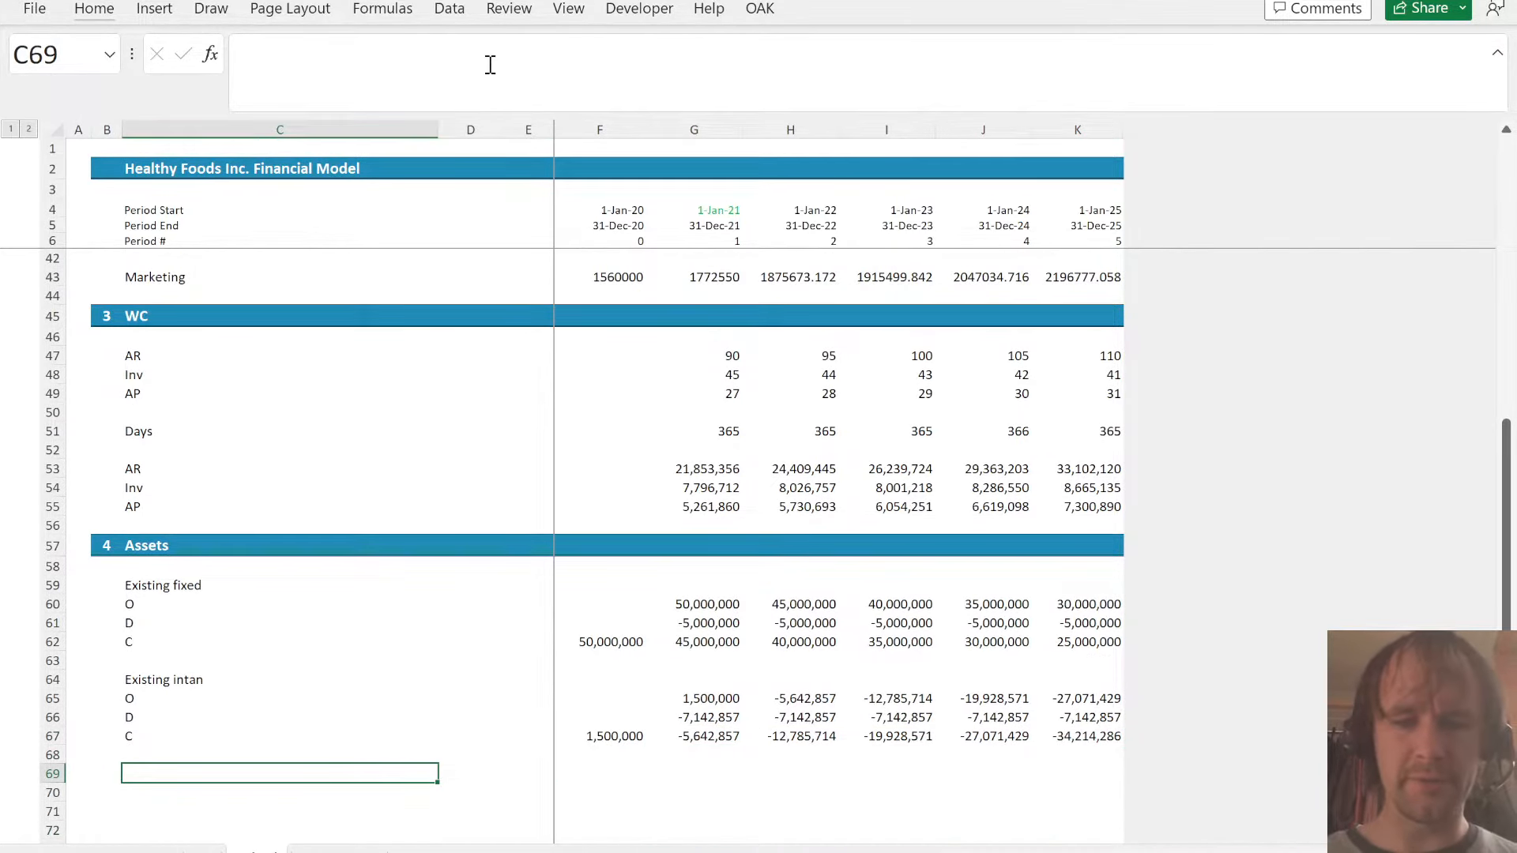
pyautogui.write('New capex')
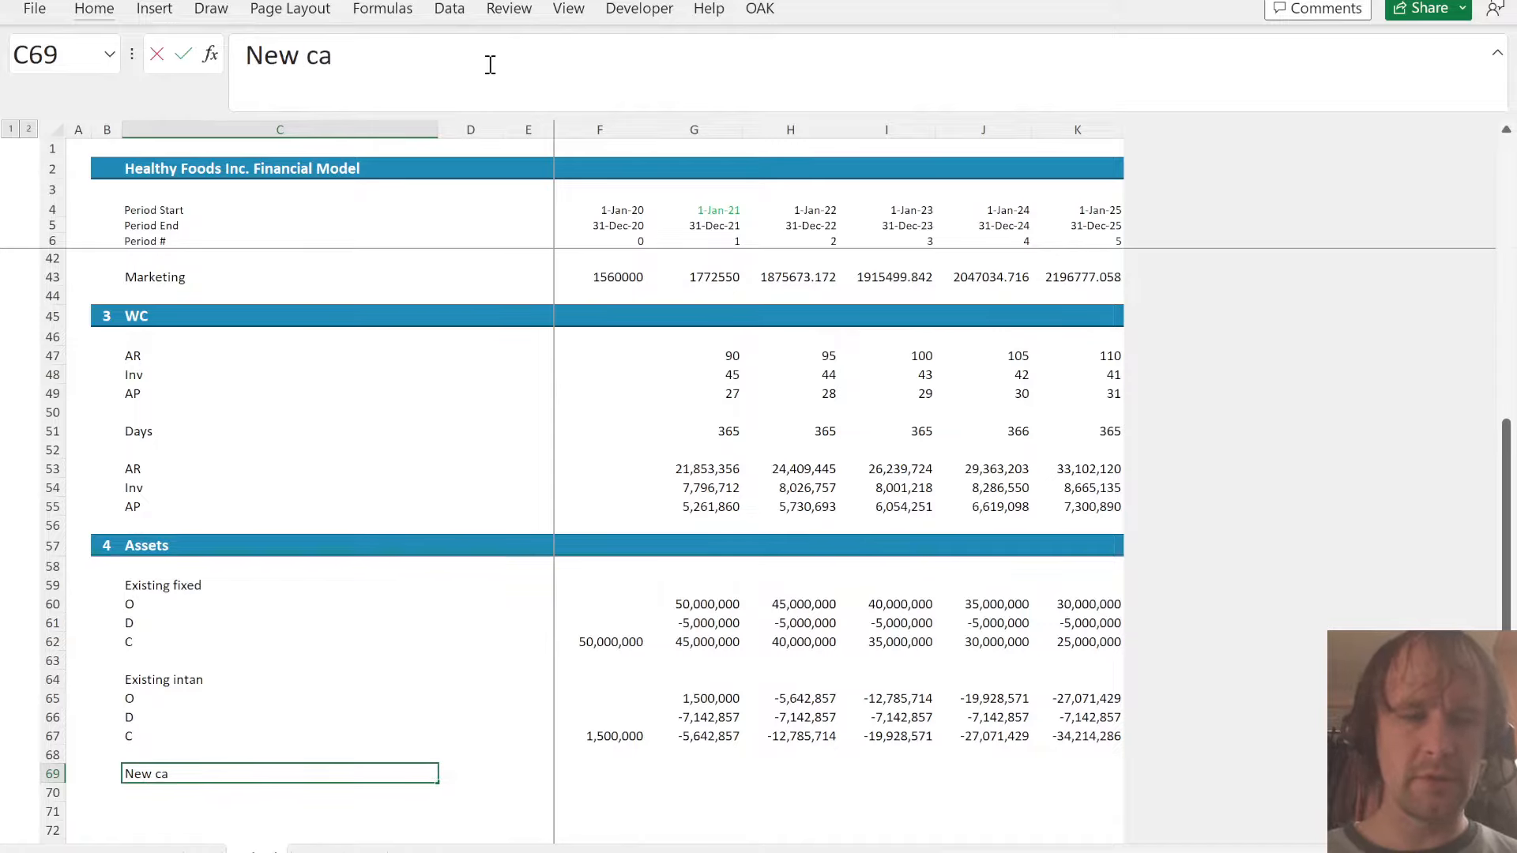
pyautogui.press('Return')
# - Label the New capex rows C70:C73 as O, Ca, D and Cl
pyautogui.write('O')
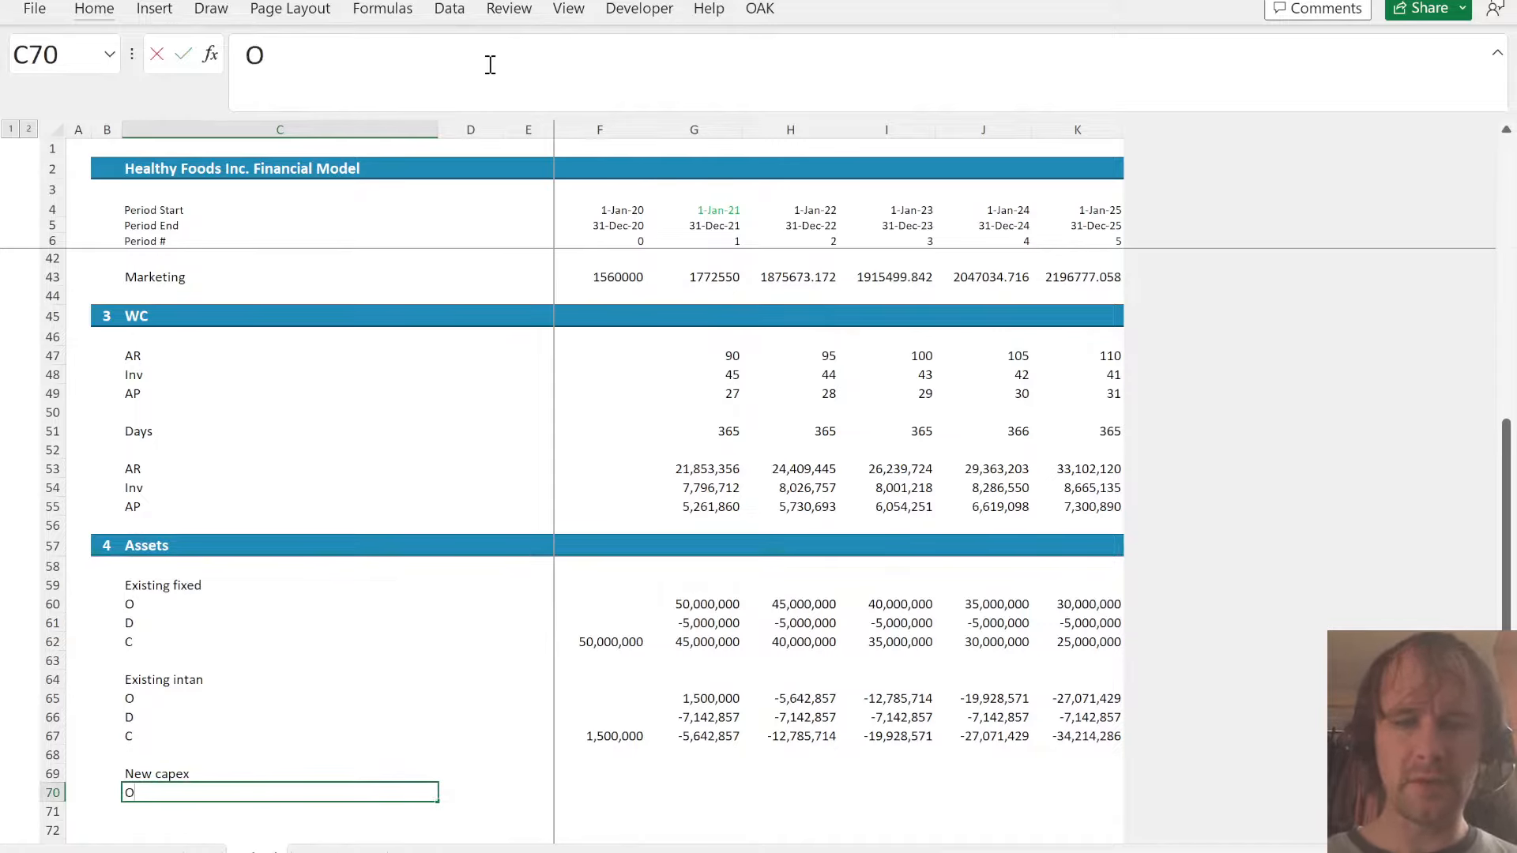
pyautogui.press('Return')
pyautogui.write('C')
pyautogui.press('Return')
pyautogui.write('D')
pyautogui.press('Return')
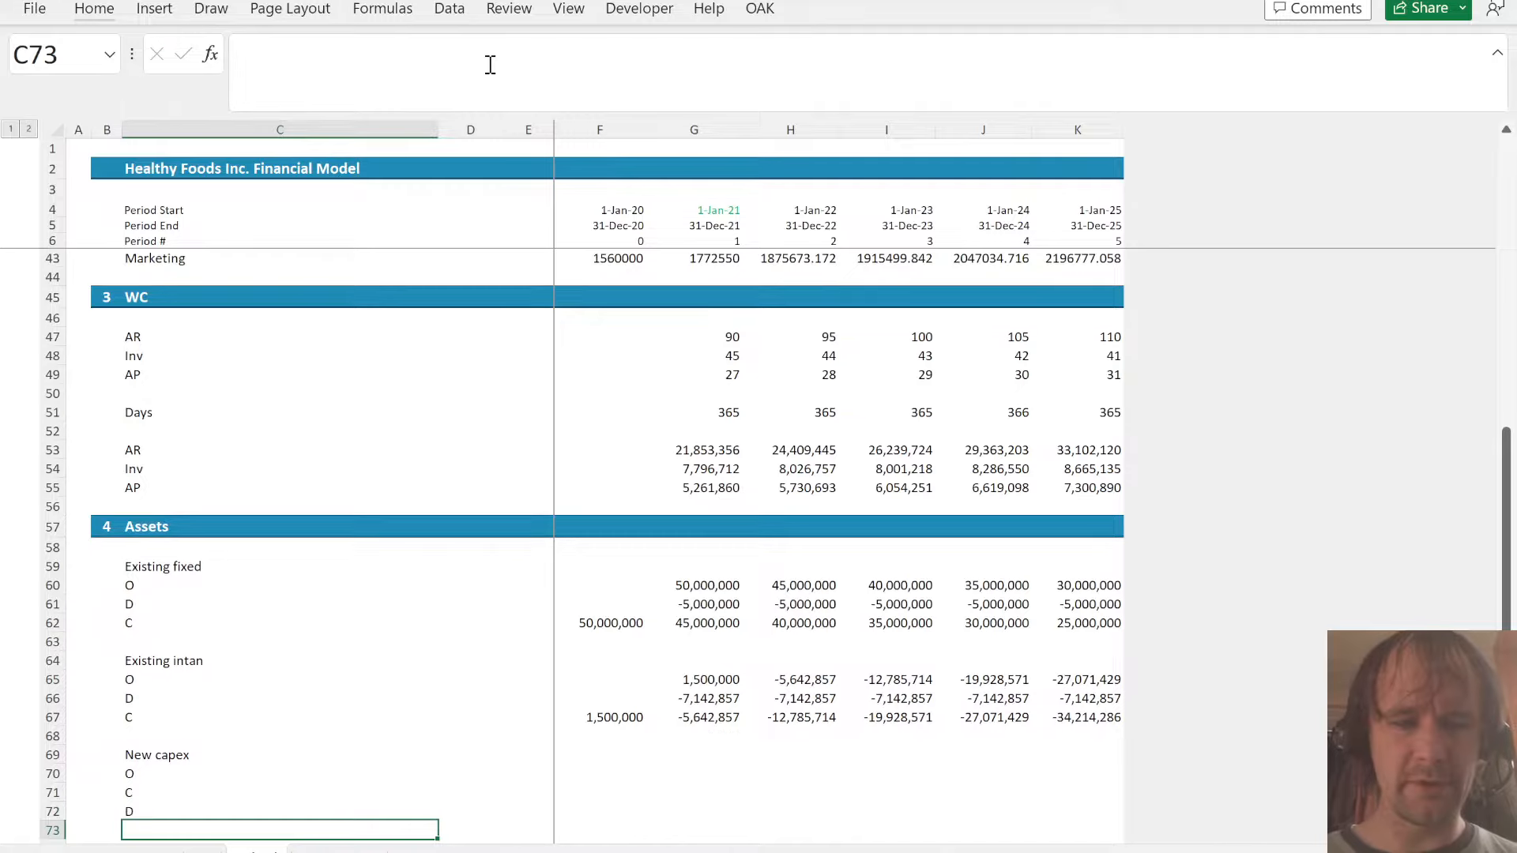
pyautogui.write('Cl')
pyautogui.press('Up')
pyautogui.press('Up')
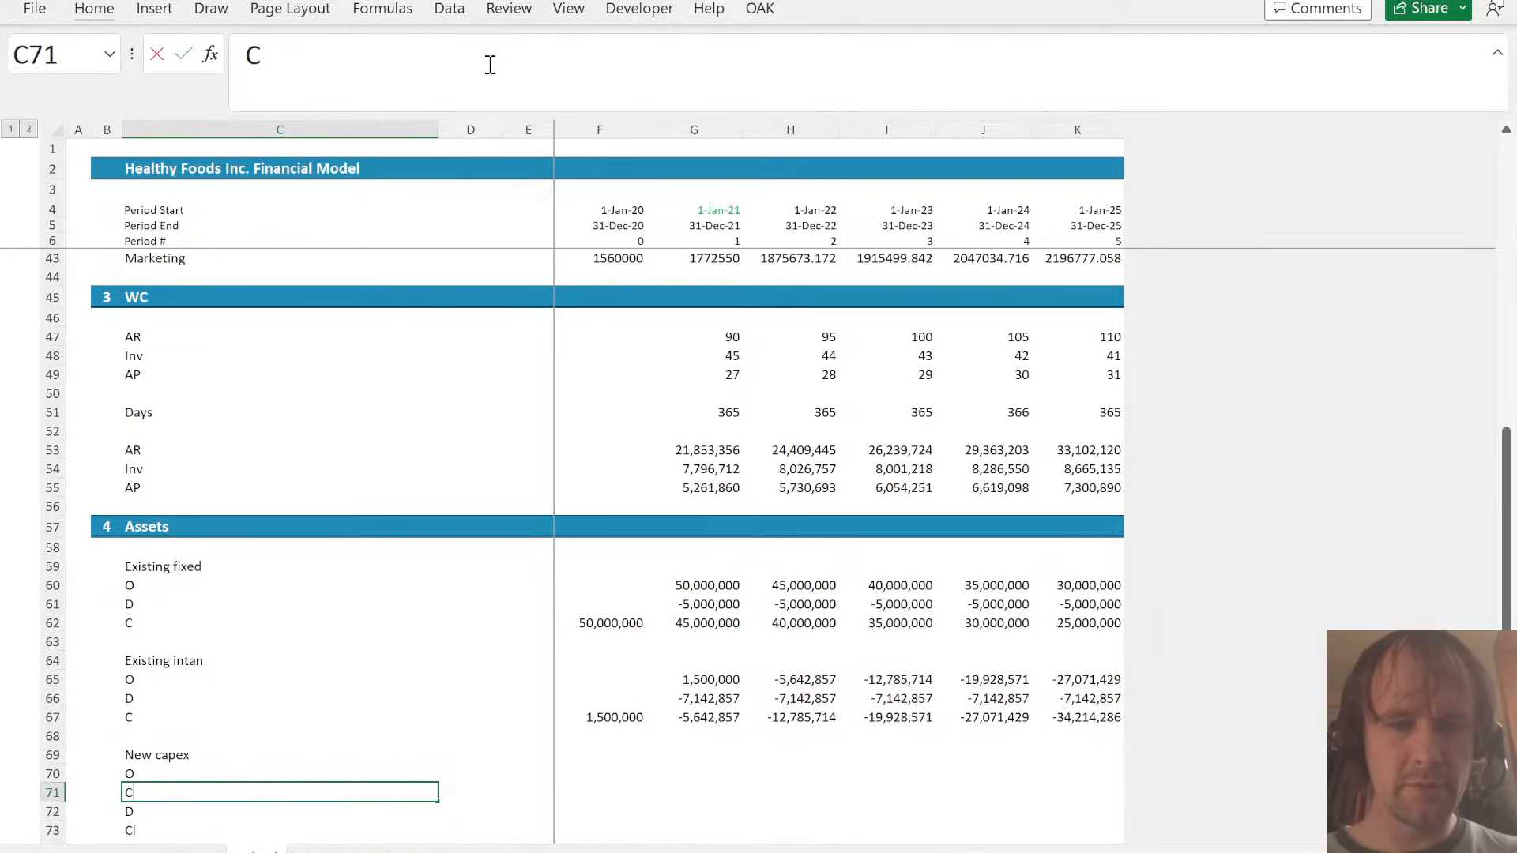
pyautogui.write('a')
pyautogui.press('Return')
# - Enter 0 as the New capex closing balance for the 2020 period in F73
pyautogui.press('Up')
pyautogui.press('Up')
pyautogui.press('Right')
pyautogui.press('Right')
pyautogui.press('Right')
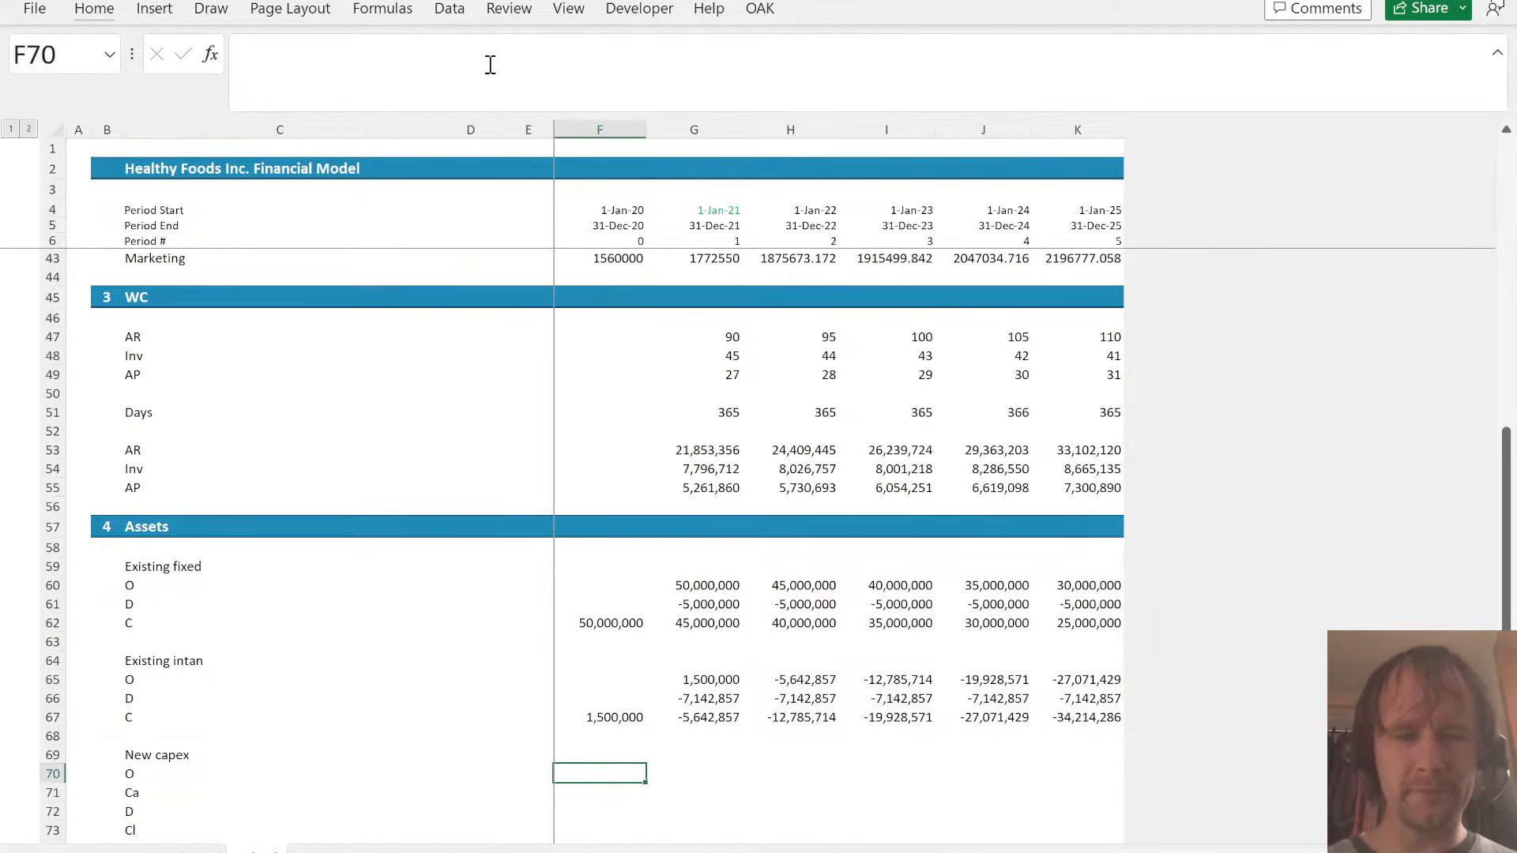
pyautogui.press('Down')
pyautogui.press('Down')
pyautogui.press('Down')
pyautogui.write('0')
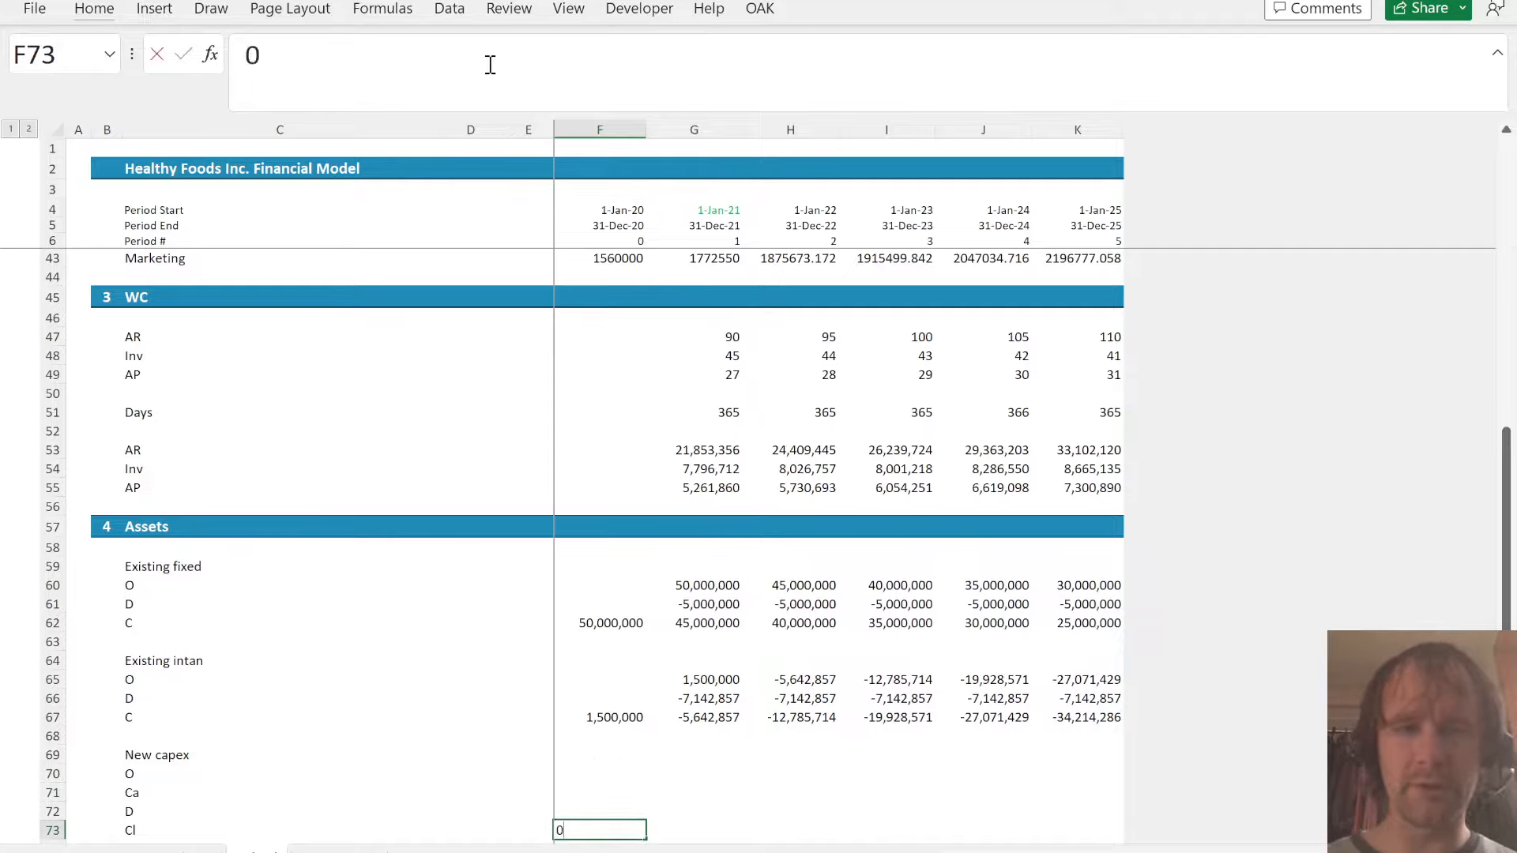
pyautogui.hotkey('ctrl', 'Return')
# - Link the New capex opening balance G70 to the prior closing balance F73 and fill it right through K70
pyautogui.press('Right')
pyautogui.press('Up')
pyautogui.press('Up')
pyautogui.press('Up')
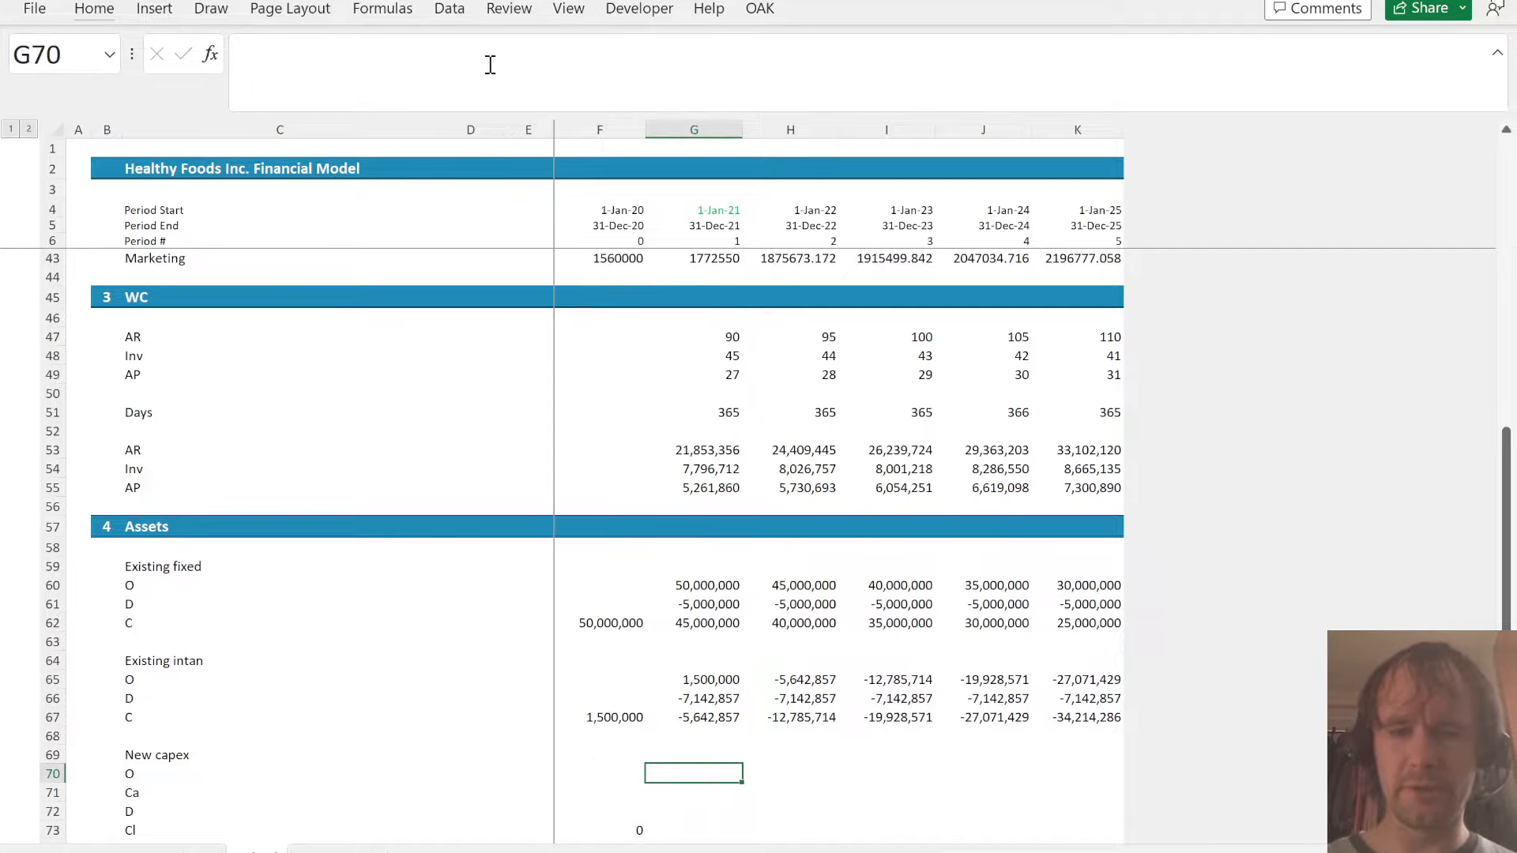
pyautogui.write('=')
pyautogui.press('Down')
pyautogui.press('Left')
pyautogui.press('Down')
pyautogui.press('Down')
pyautogui.hotkey('ctrl', 'Return')
pyautogui.hotkey('shift', 'Right')
pyautogui.hotkey('shift', 'Right')
pyautogui.hotkey('shift', 'Right')
pyautogui.hotkey('shift', 'Right')
pyautogui.hotkey('ctrl', 'r')
pyautogui.press('Down')
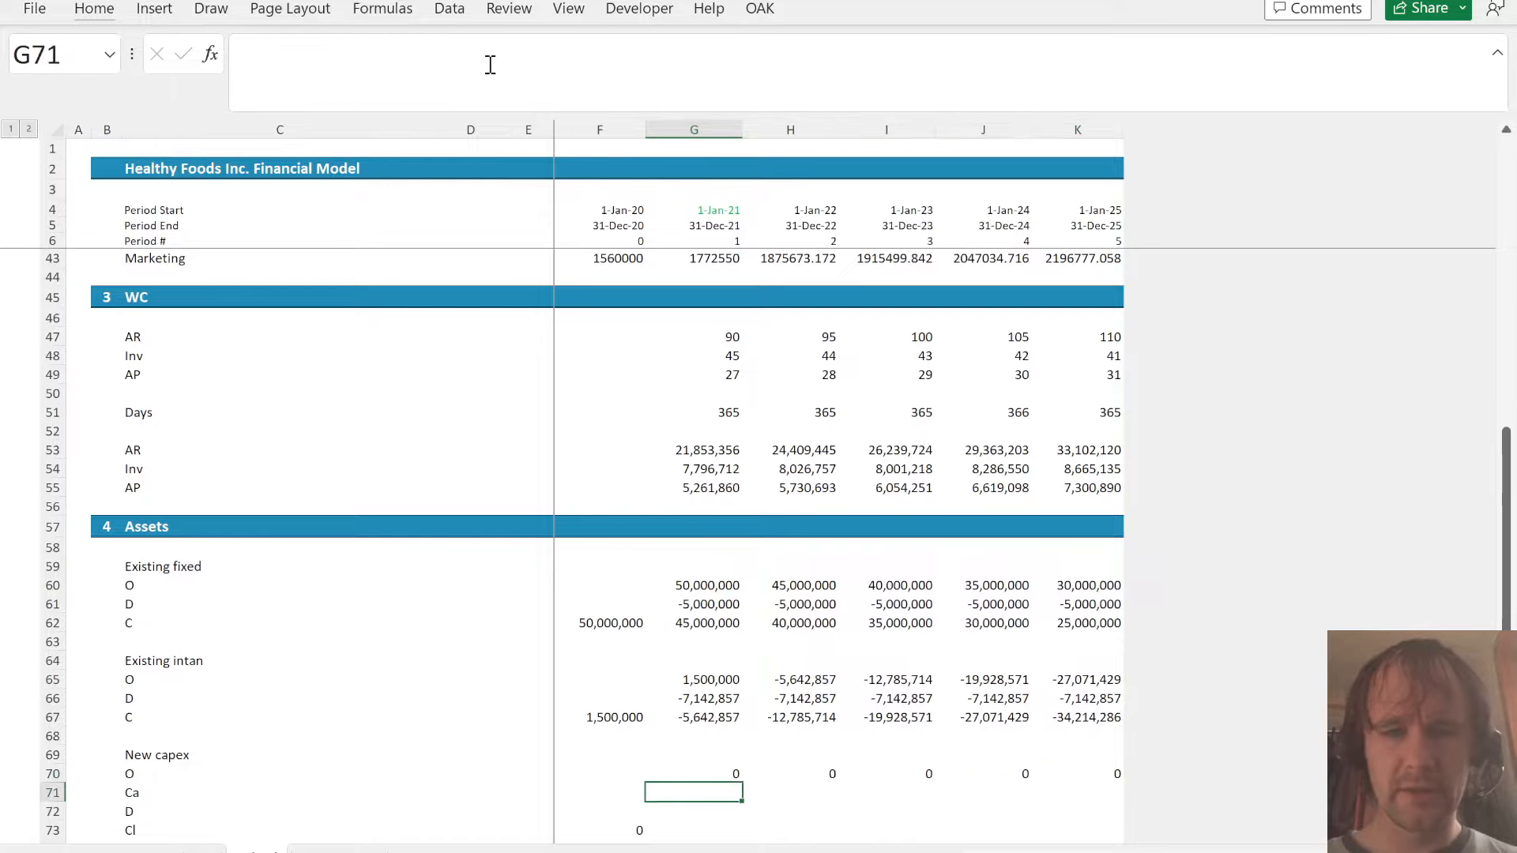
# - Calculate the New capex closing balance in G73 with =SUM(G70:G72) and fill it right through K73
pyautogui.press('Down')
pyautogui.press('Down')
pyautogui.write('=su')
pyautogui.press('Tab')
pyautogui.press('Up')
pyautogui.press('Up')
pyautogui.press('Up')
pyautogui.hotkey('shift', 'Down')
pyautogui.hotkey('shift', 'Down')
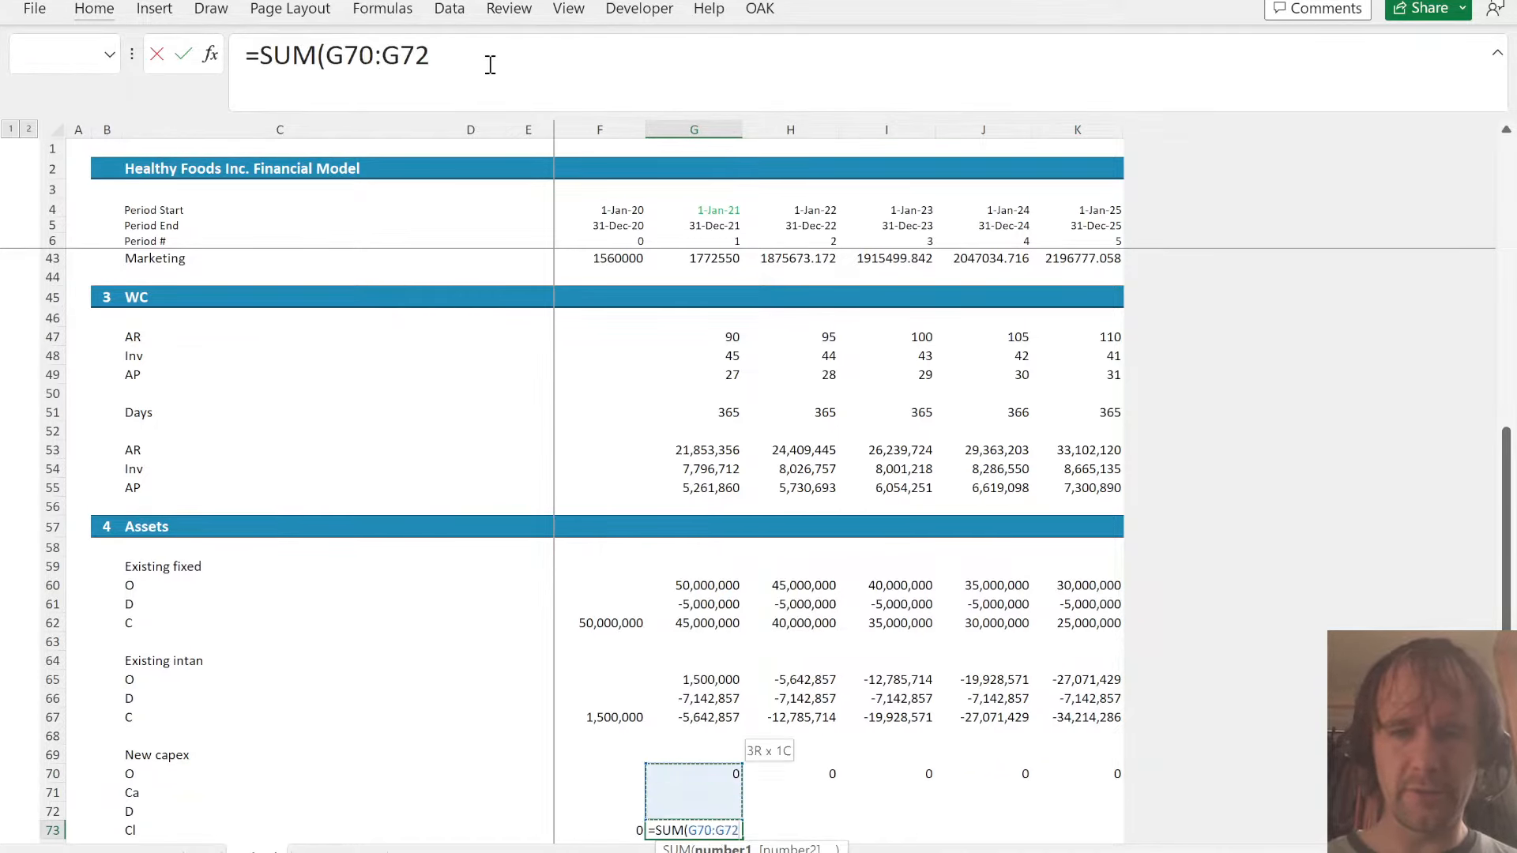
pyautogui.hotkey('ctrl', 'Return')
pyautogui.hotkey('shift', 'Right')
pyautogui.hotkey('shift', 'Right')
pyautogui.hotkey('shift', 'Right')
pyautogui.hotkey('shift', 'Right')
pyautogui.hotkey('ctrl', 'r')
# - Search the assumptions sheet for "cape" and examine the three line items under CAPEX Assumptions
pyautogui.press('Up')
pyautogui.press('Up')
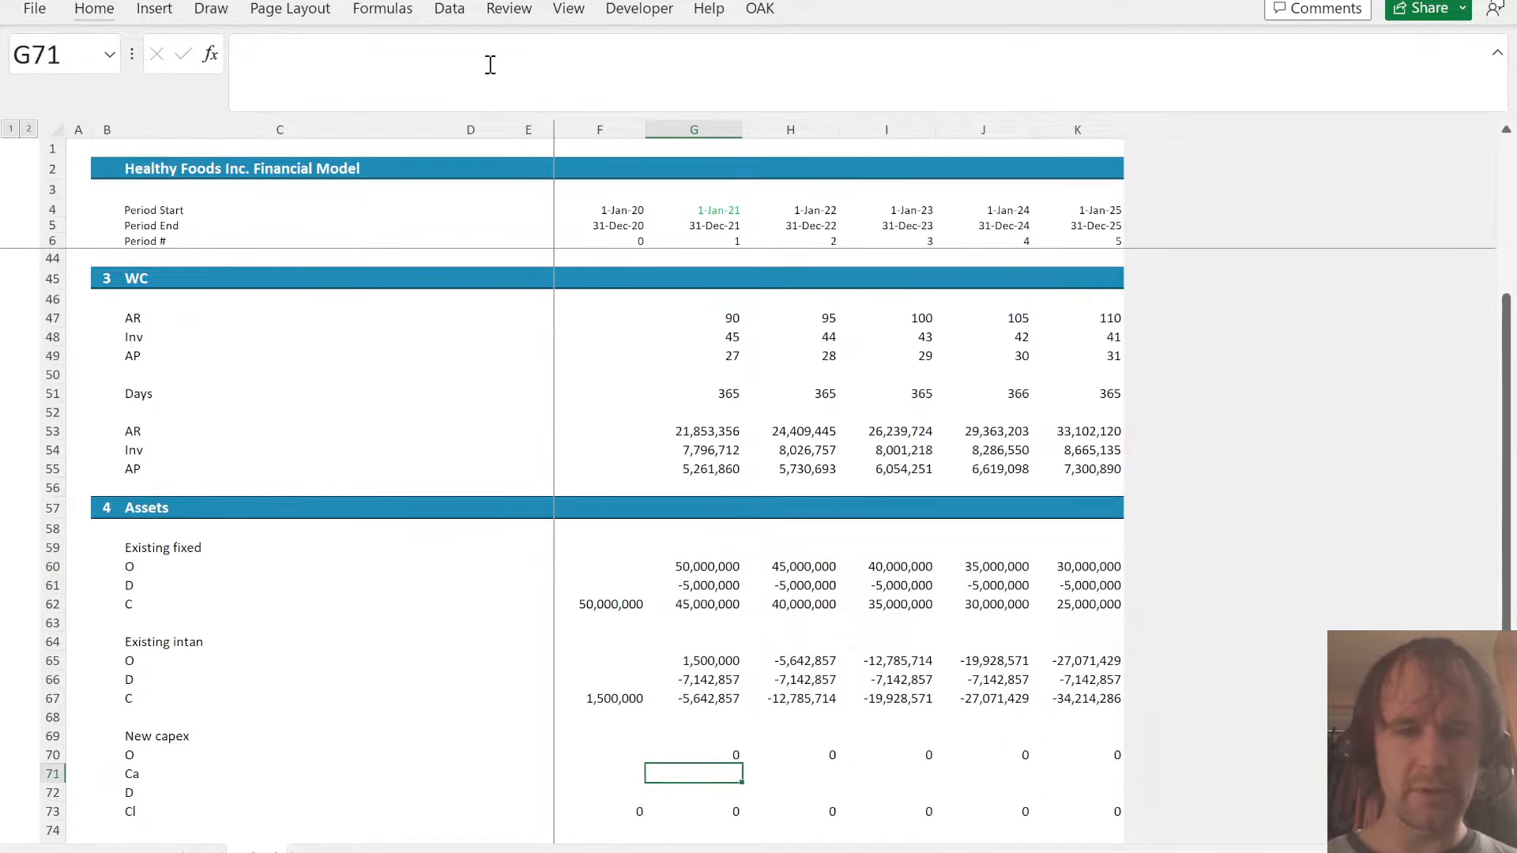
pyautogui.hotkey('ctrl', 'pageup')
pyautogui.hotkey('ctrl', 'f')
pyautogui.write('cape')
pyautogui.press('Return')
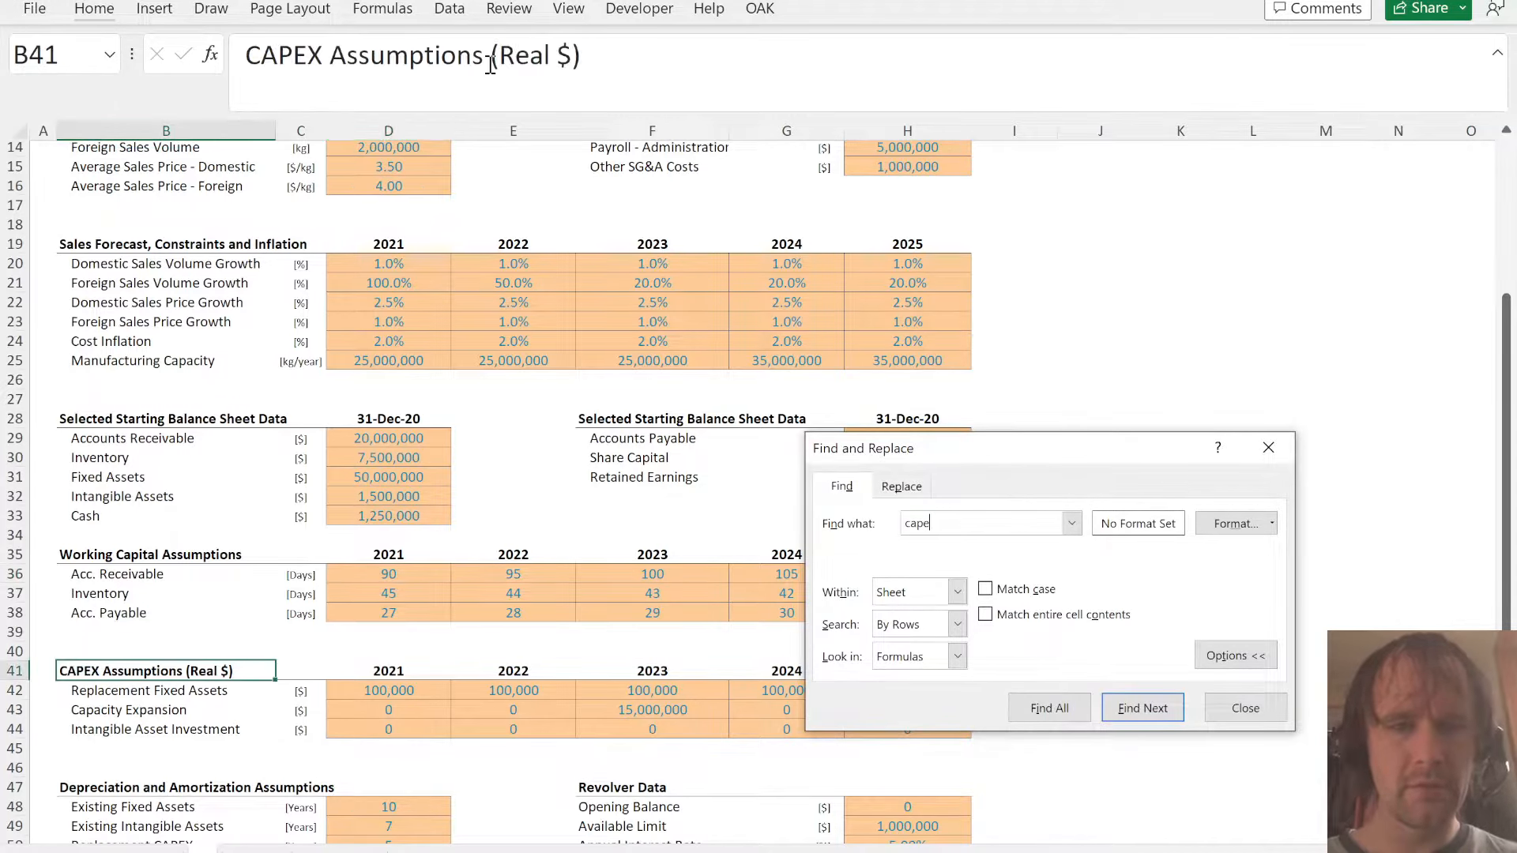
pyautogui.press('Escape')
pyautogui.press('Down')
pyautogui.press('Down')
pyautogui.press('Up')
pyautogui.hotkey('shift', 'Down')
pyautogui.hotkey('shift', 'Down')
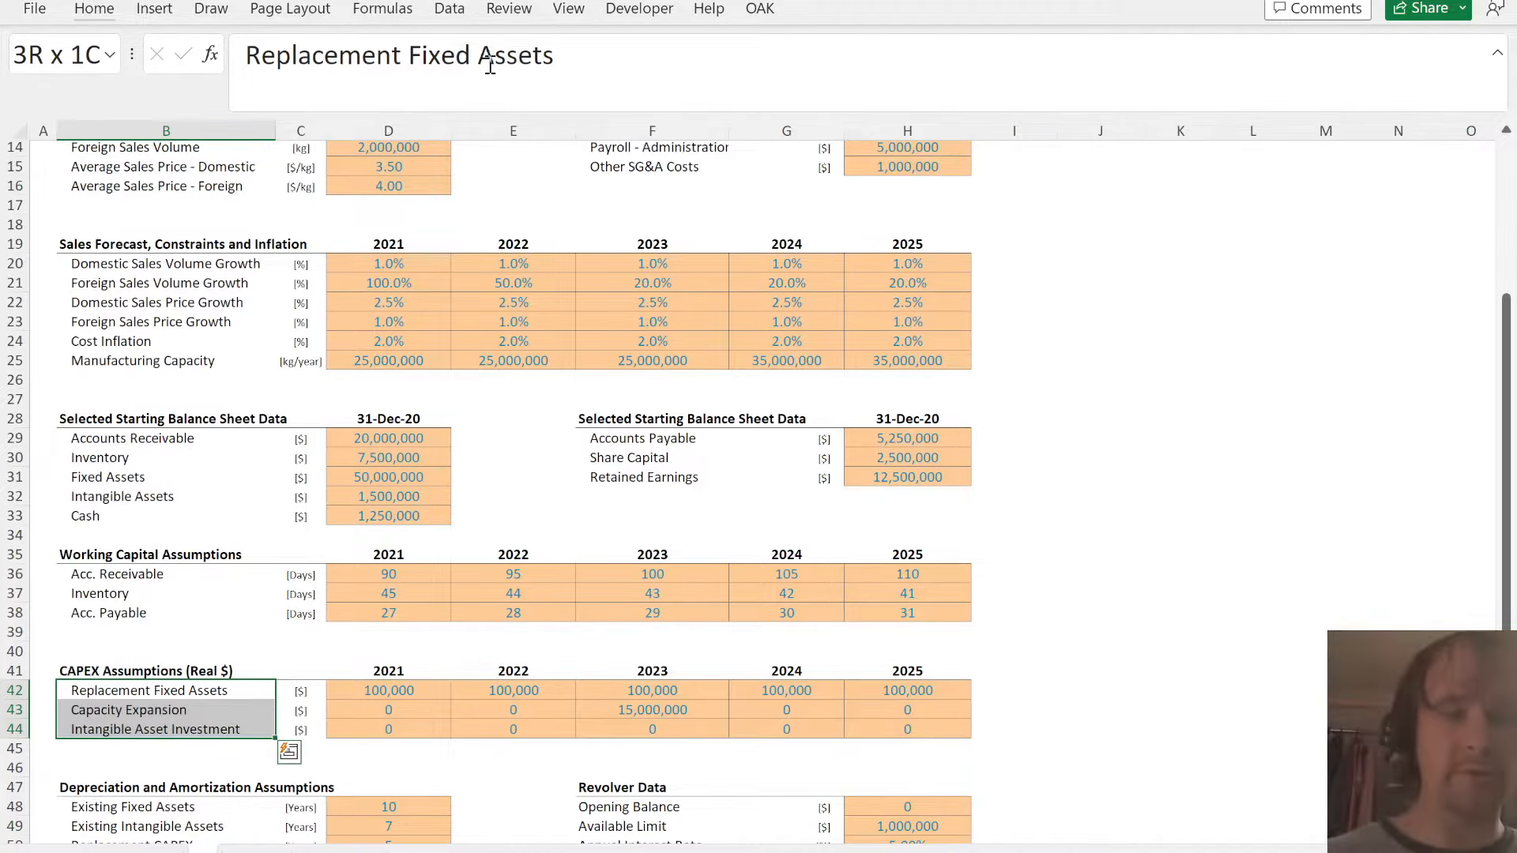
# - Try inserting blank rows above the Depreciation and Amortization Assumptions block, and undo the insertion
pyautogui.press('Down')
pyautogui.press('Down')
pyautogui.press('Down')
pyautogui.press('Down')
pyautogui.press('Down')
pyautogui.hotkey('shift', 'Down')
pyautogui.hotkey('shift', 'Down')
pyautogui.hotkey('shift', 'Down')
pyautogui.hotkey('shift', 'Down')
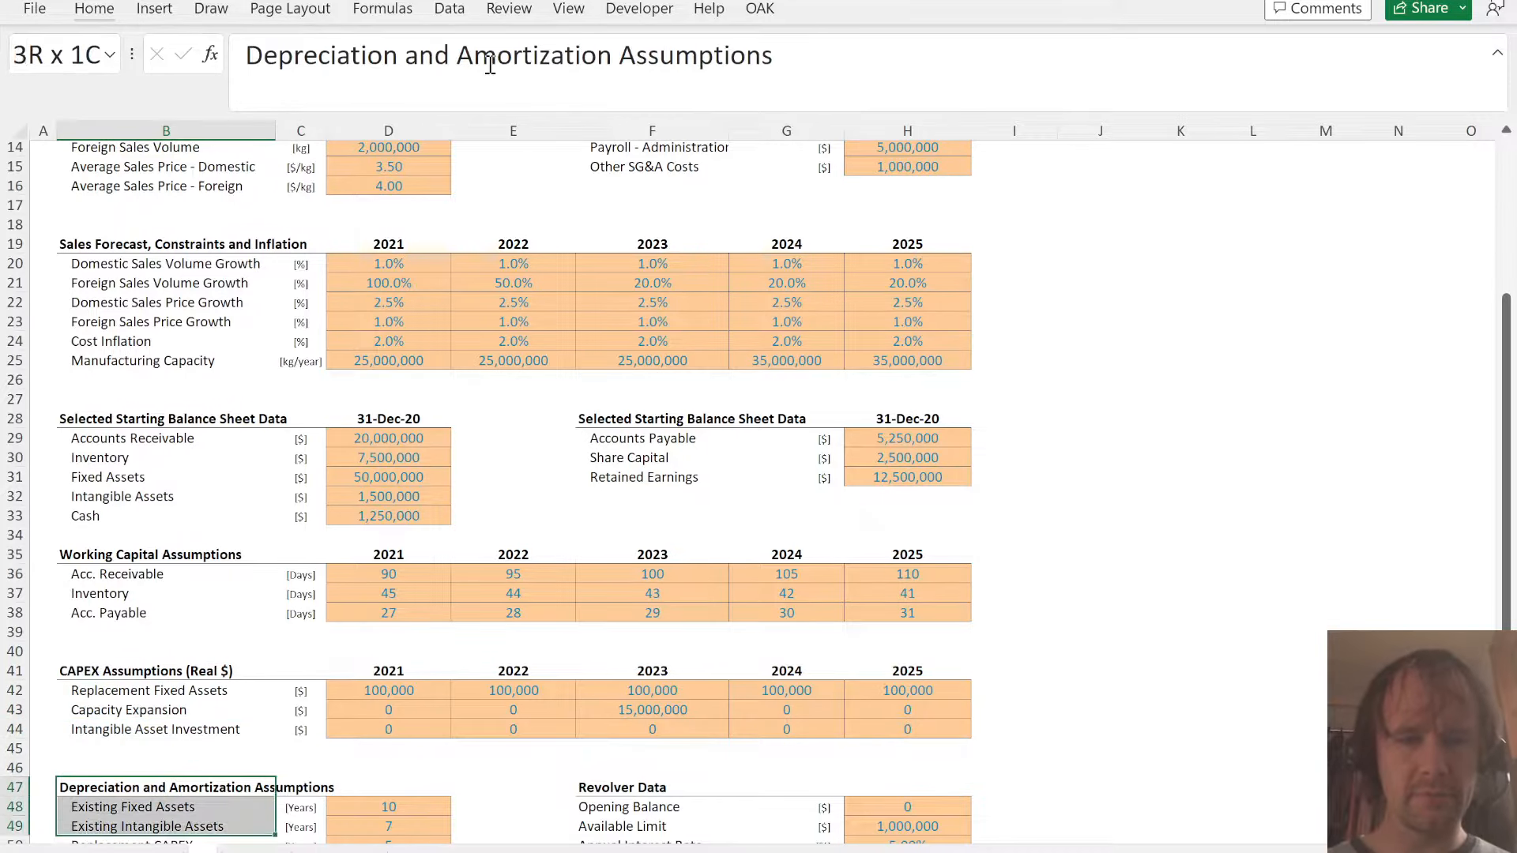
pyautogui.press('Delete')
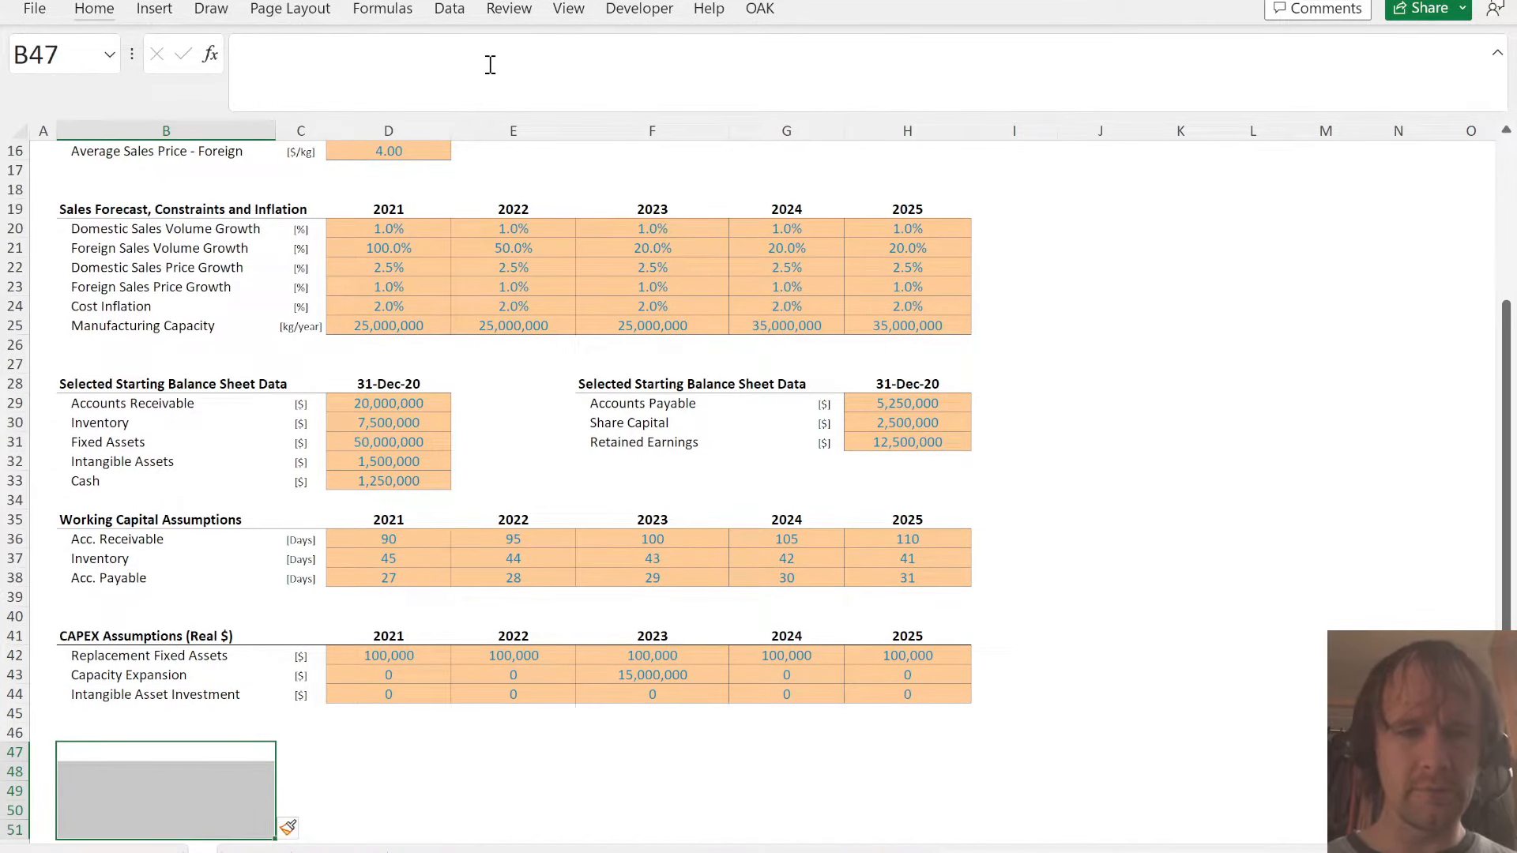
pyautogui.hotkey('ctrl', 'z')
# - Build a cumulative cost inflation index in D45 below the CAPEX assumptions with =(1+D24)*C45
pyautogui.press('Up')
pyautogui.press('Up')
pyautogui.press('Right')
pyautogui.press('Right')
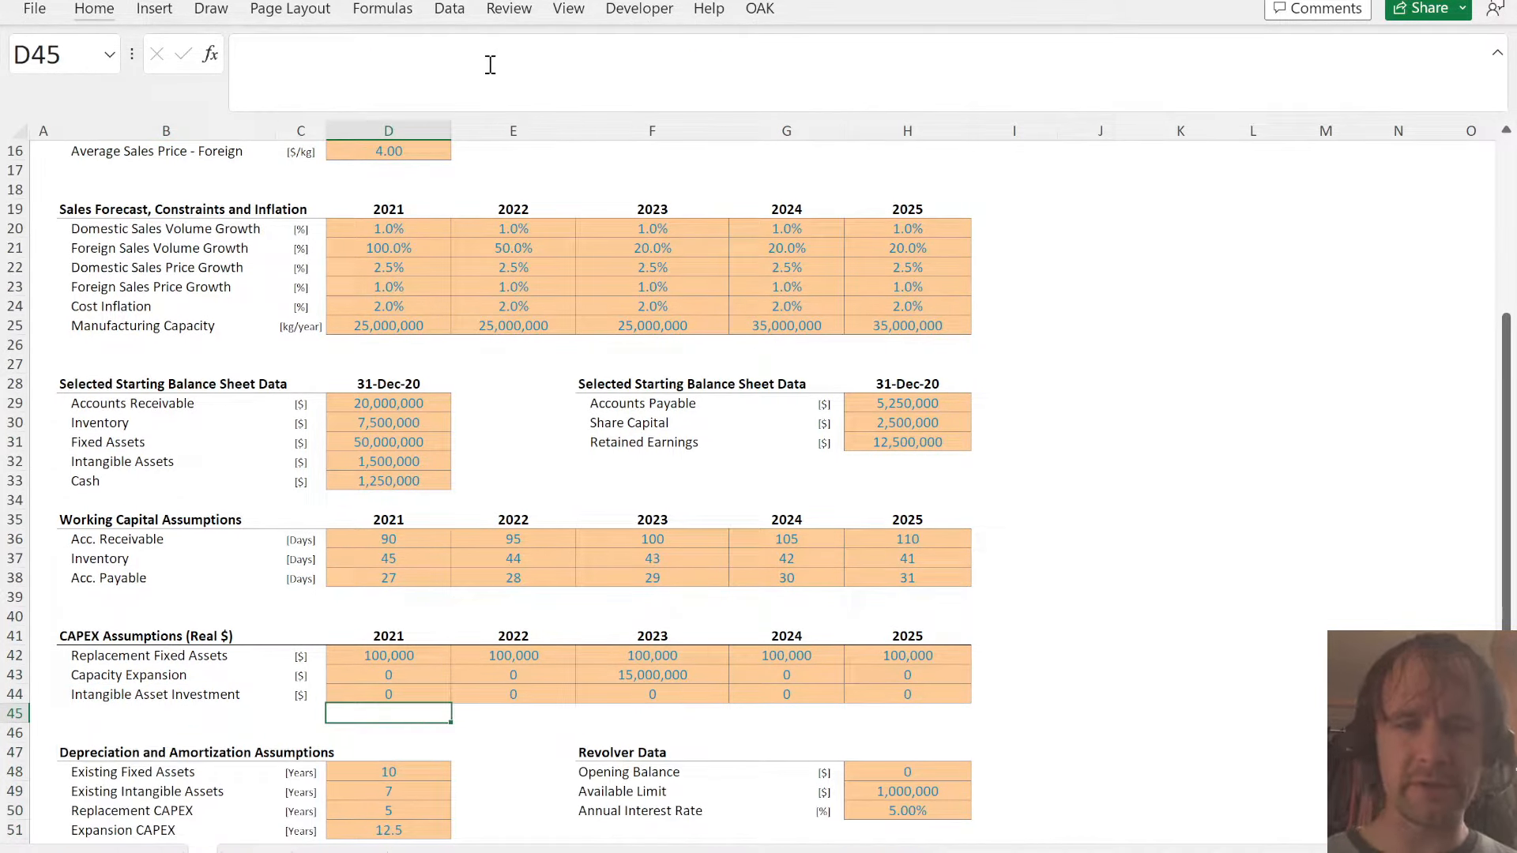
pyautogui.write('=(1+')
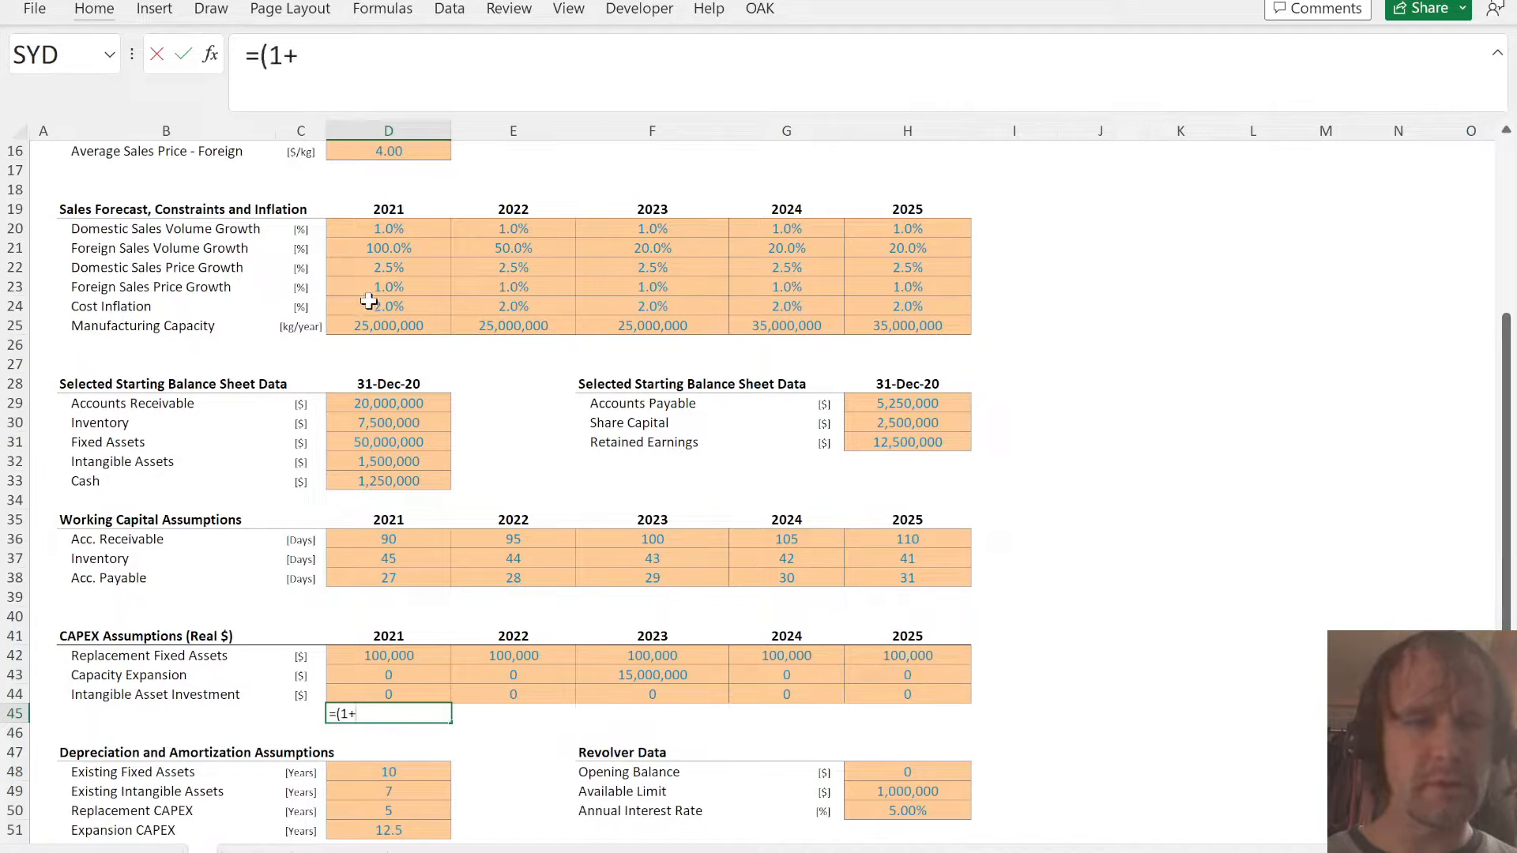
pyautogui.click(370, 303)
pyautogui.write(')*')
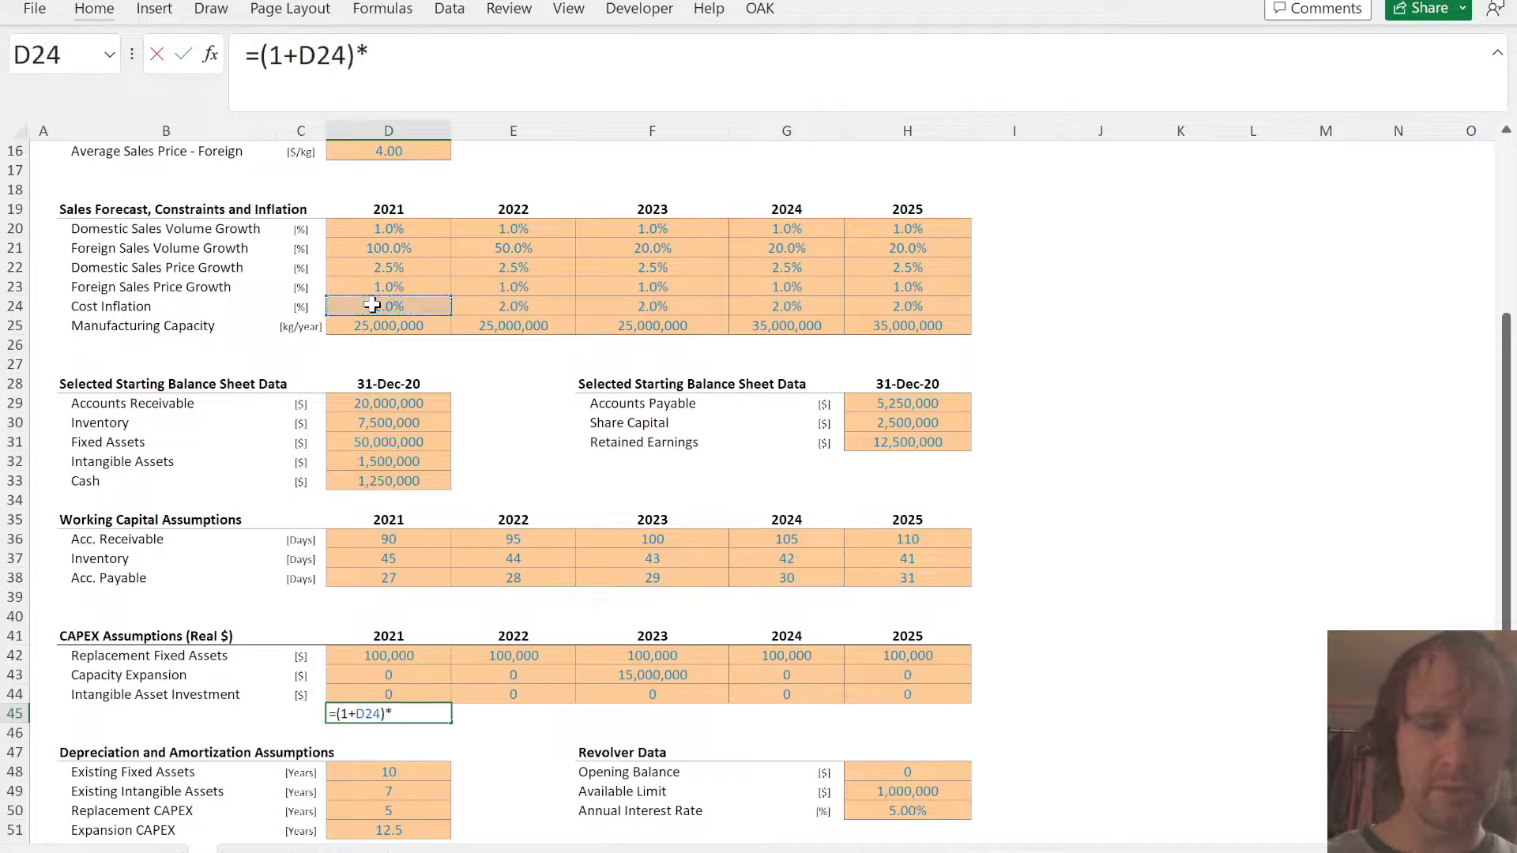
pyautogui.press('Left')
pyautogui.hotkey('shift', 'Tab')
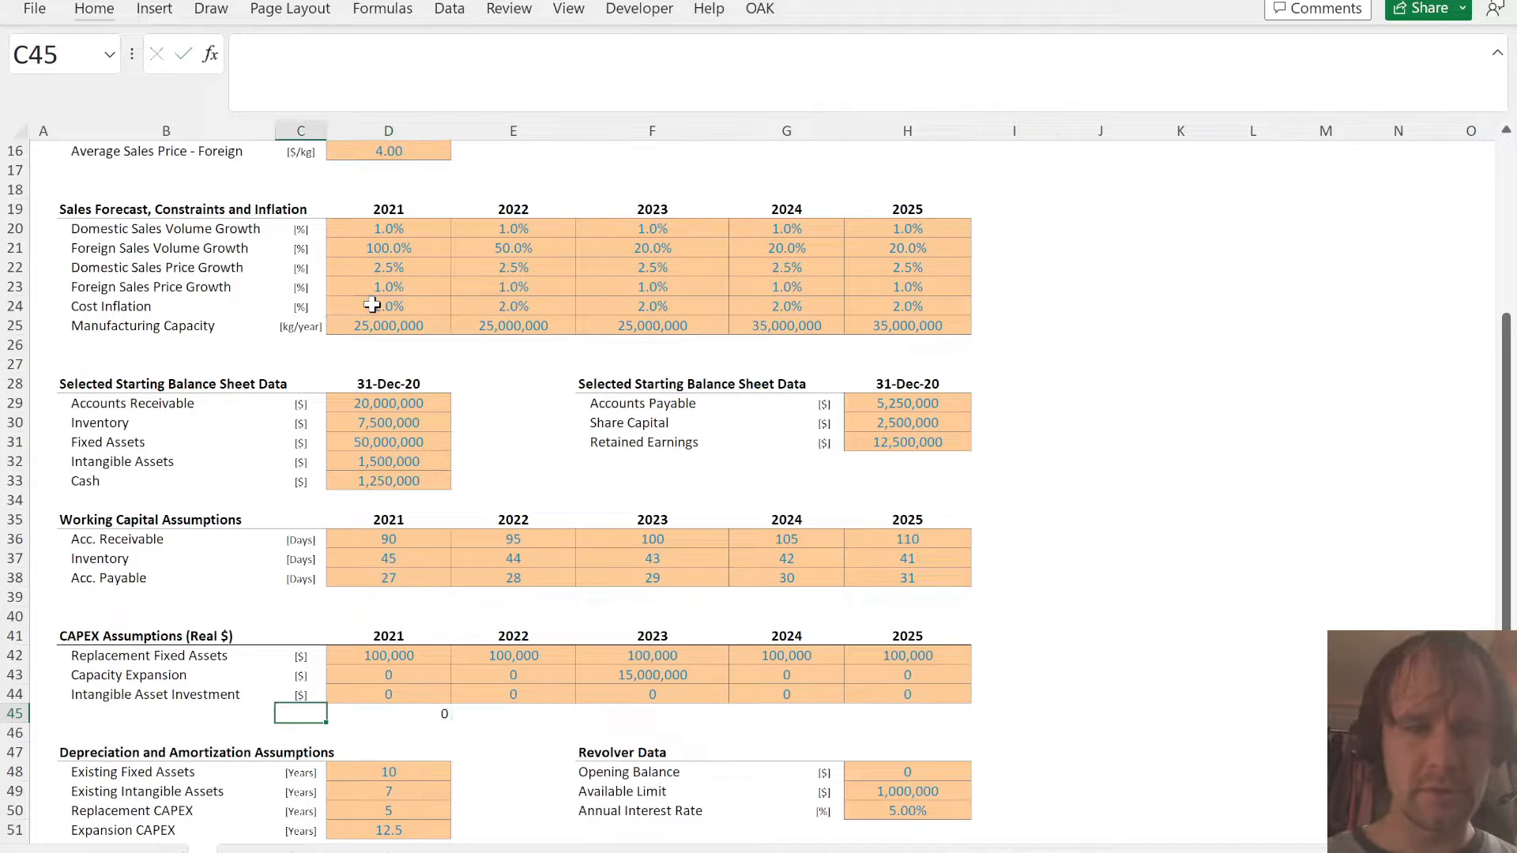
# - Enter the base index of 1 in C45 and fill the inflation index formula from D45 through H45
pyautogui.write('1')
pyautogui.press('Tab')
pyautogui.hotkey('shift', 'Right')
pyautogui.hotkey('shift', 'Right')
pyautogui.hotkey('shift', 'Right')
pyautogui.hotkey('shift', 'Right')
pyautogui.hotkey('ctrl', 'r')
pyautogui.press('Down')
pyautogui.press('Left')
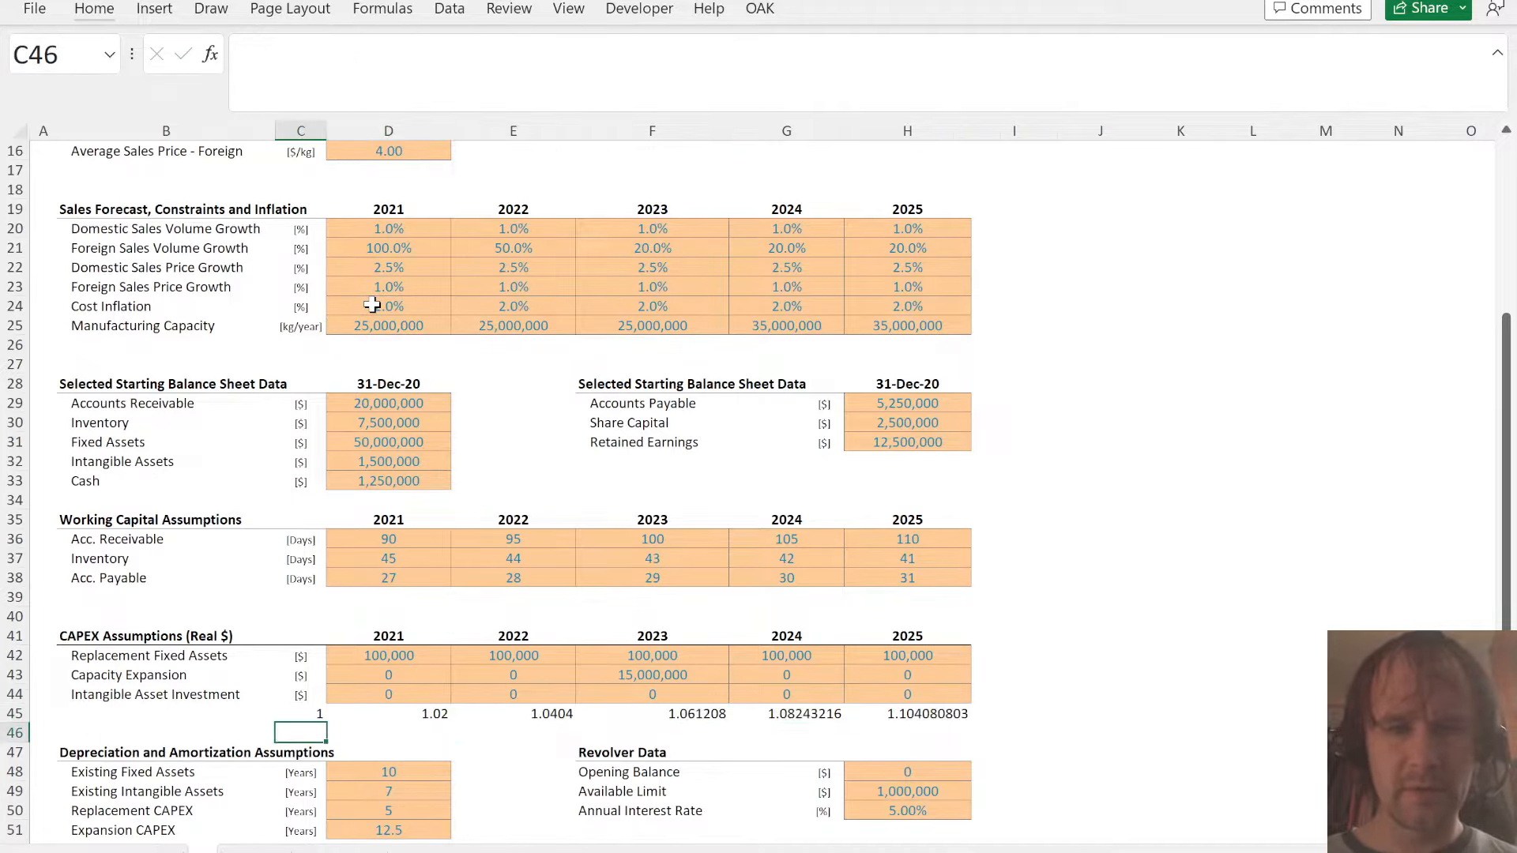
# - Insert four blank rows beneath the inflation index row, above the Depreciation and Amortization Assumptions block
pyautogui.hotkey('shift', 'Down')
# - Copy the three CAPEX assumption rows, labels and units included, from B42:H44 to the blank area starting at B47
pyautogui.hotkey('shift', 'Down')
pyautogui.hotkey('shift', 'Down')
pyautogui.hotkey('alt', 'h')
pyautogui.press('i')
pyautogui.press('r')
pyautogui.press('Left')
pyautogui.press('Up')
pyautogui.press('Up')
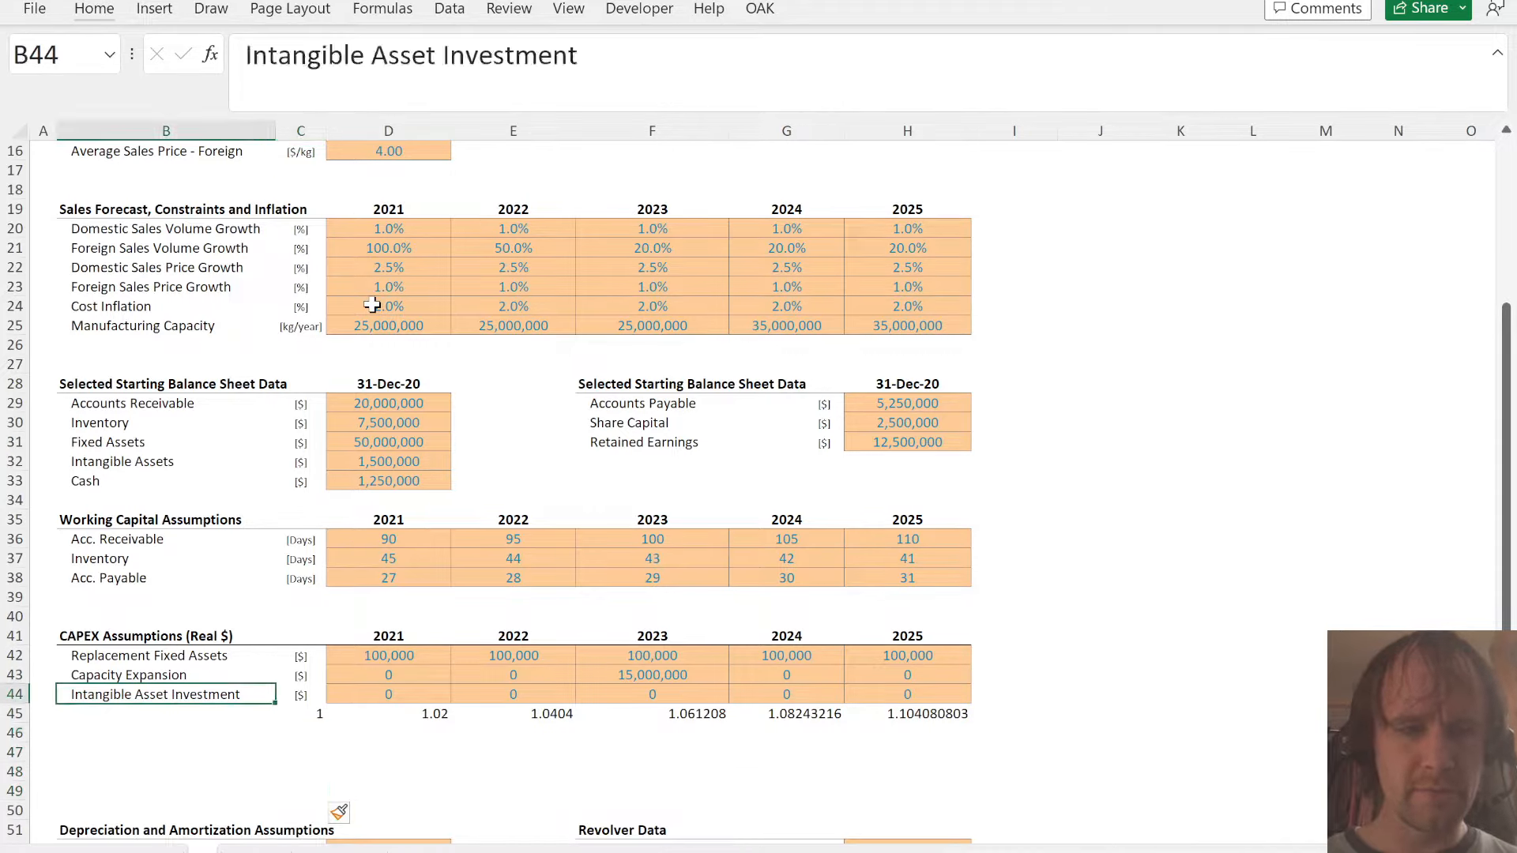
pyautogui.press('Up')
pyautogui.press('Up')
pyautogui.hotkey('shift', 'Down')
pyautogui.hotkey('shift', 'Down')
pyautogui.hotkey('ctrl', 'shift', 'Right')
pyautogui.hotkey('ctrl', 'c')
pyautogui.press('Down')
pyautogui.press('Down')
pyautogui.press('Down')
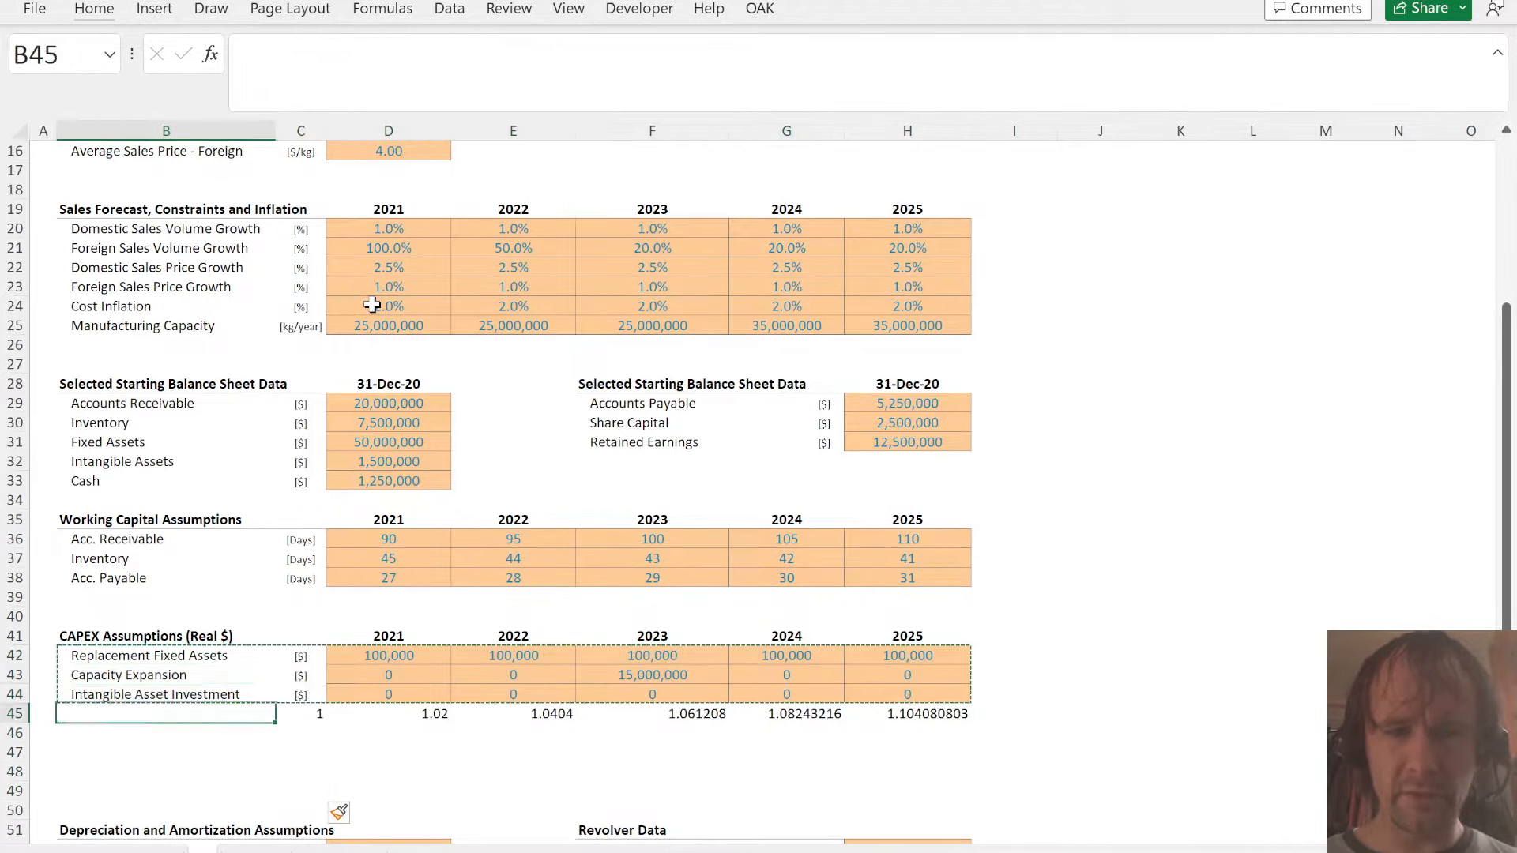
pyautogui.press('Down')
pyautogui.press('Down')
pyautogui.hotkey('ctrl', 'v')
# - Inflate the copied 2021 Replacement Fixed Assets amount in D47 with =D42*D$45
pyautogui.press('Right')
pyautogui.press('Right')
pyautogui.write('=')
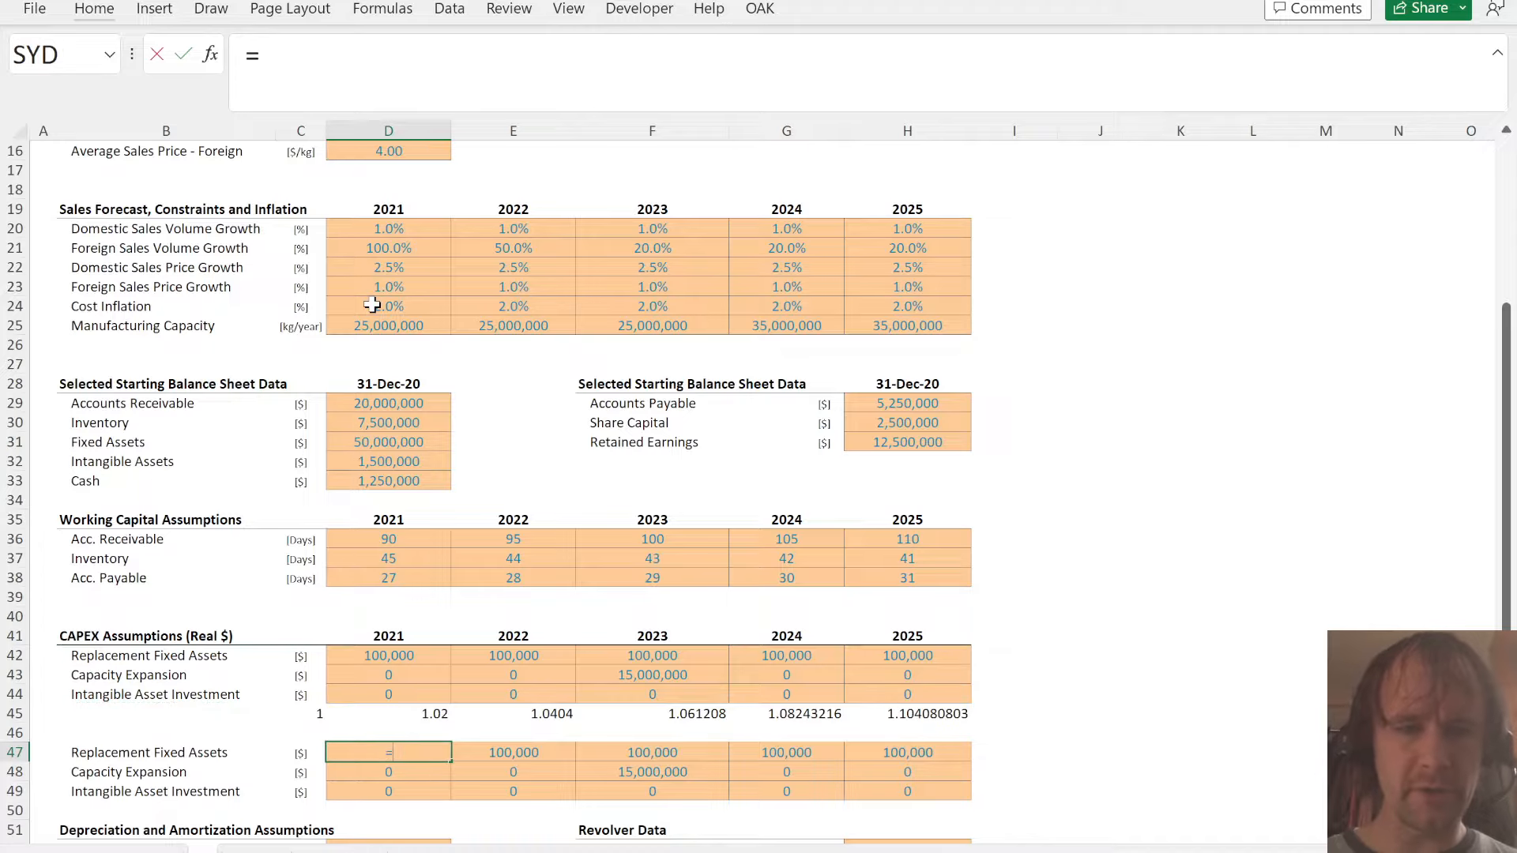
pyautogui.press('Up')
pyautogui.press('Up')
pyautogui.press('Up')
pyautogui.press('Up')
pyautogui.press('Up')
pyautogui.write('*')
pyautogui.press('Up')
pyautogui.press('Up')
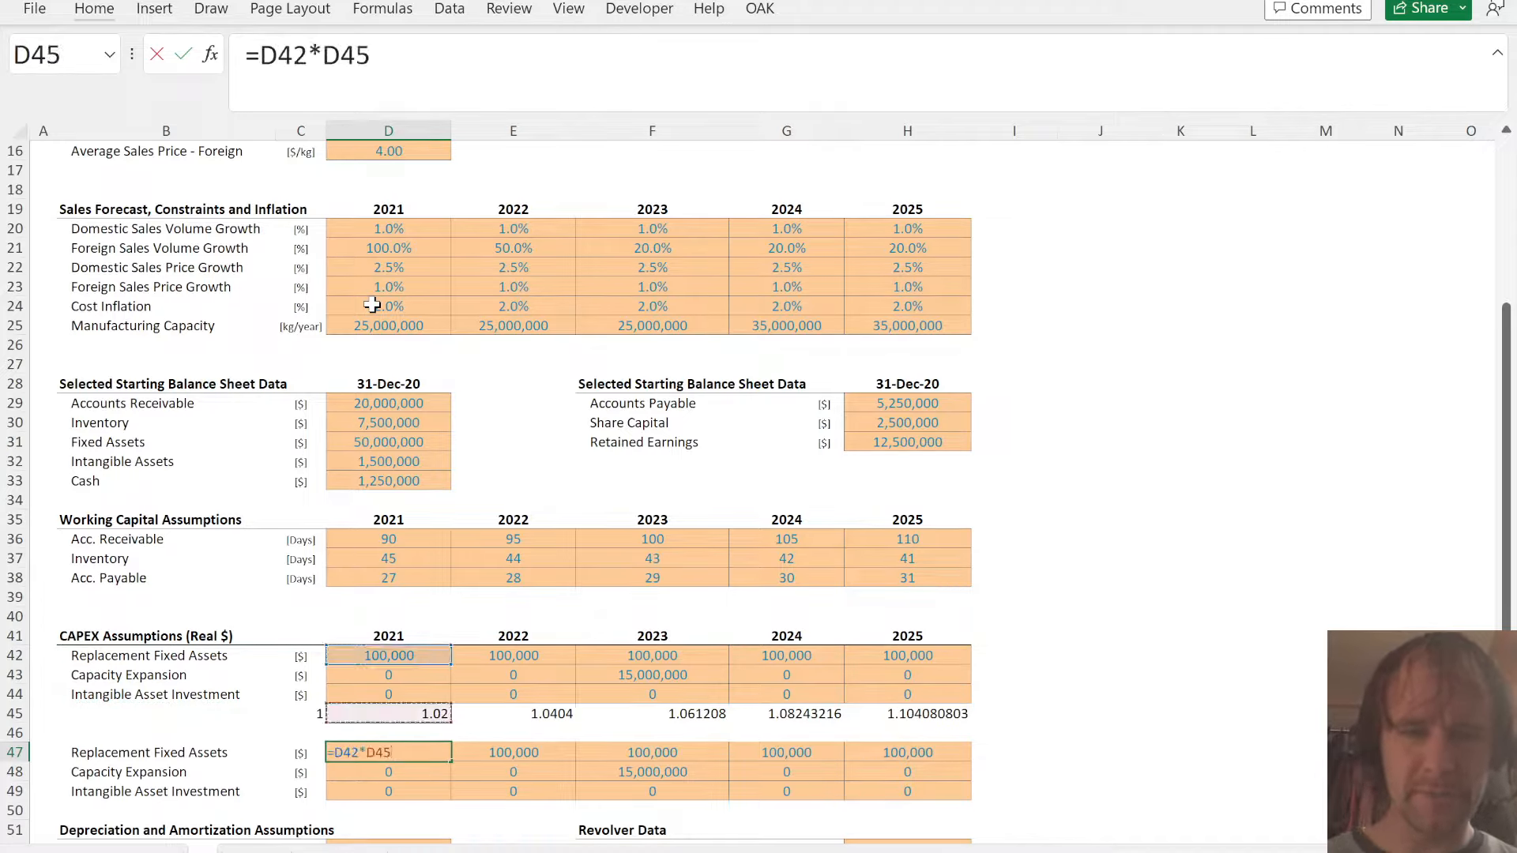
pyautogui.press('F4')
pyautogui.press('F4')
pyautogui.hotkey('ctrl', 'Return')
# - Fill the inflated CAPEX formula from D47 across and down through H49
pyautogui.hotkey('ctrl', 'shift', 'Right')
pyautogui.hotkey('ctrl', 'shift', 'Down')
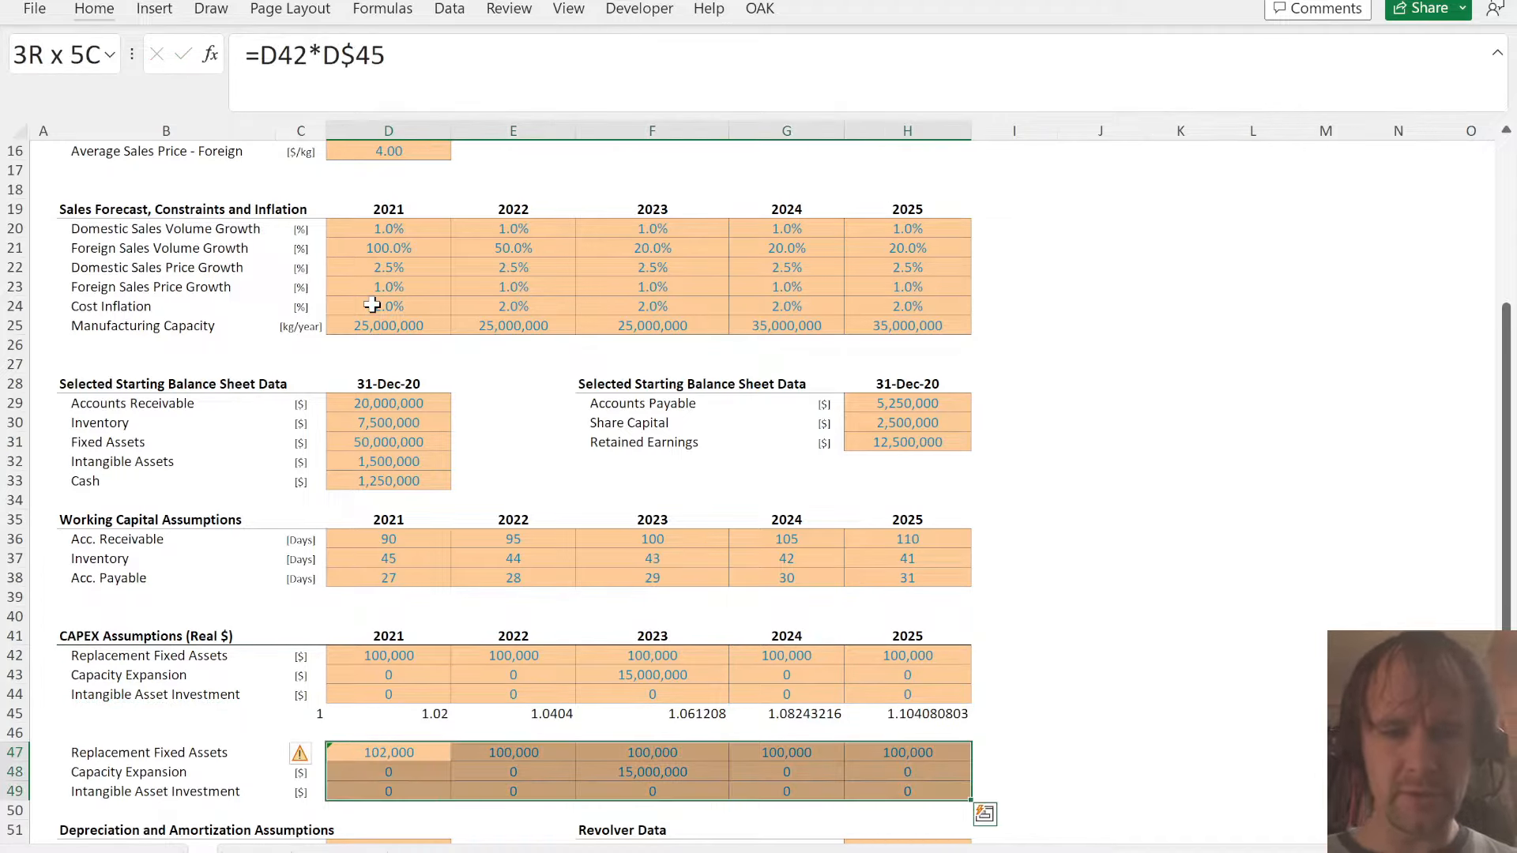
pyautogui.hotkey('ctrl', 'r')
pyautogui.hotkey('ctrl', 'd')
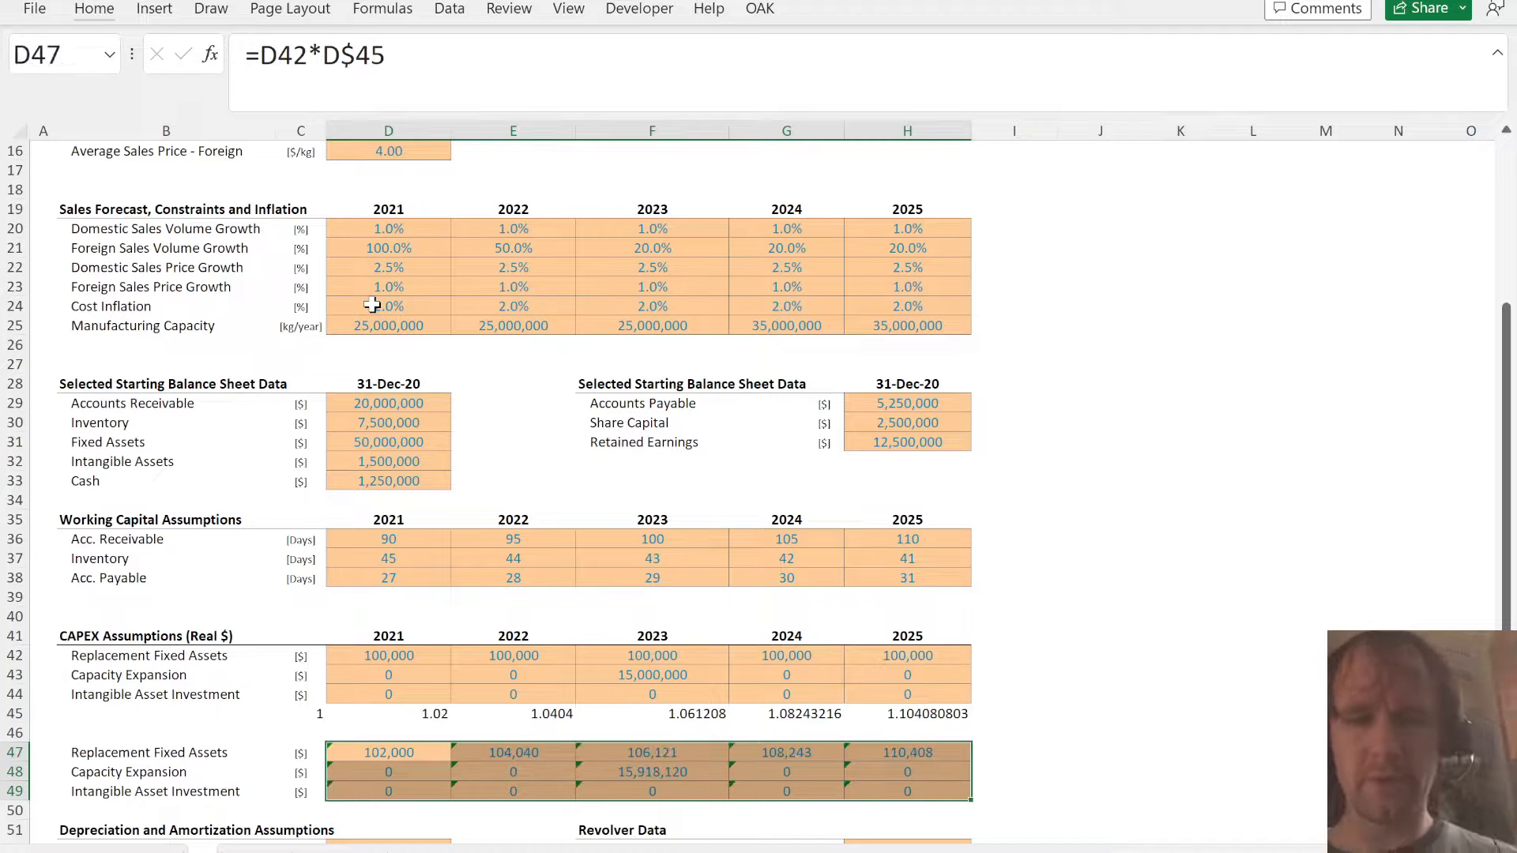
pyautogui.press('Left')
pyautogui.press('Left')
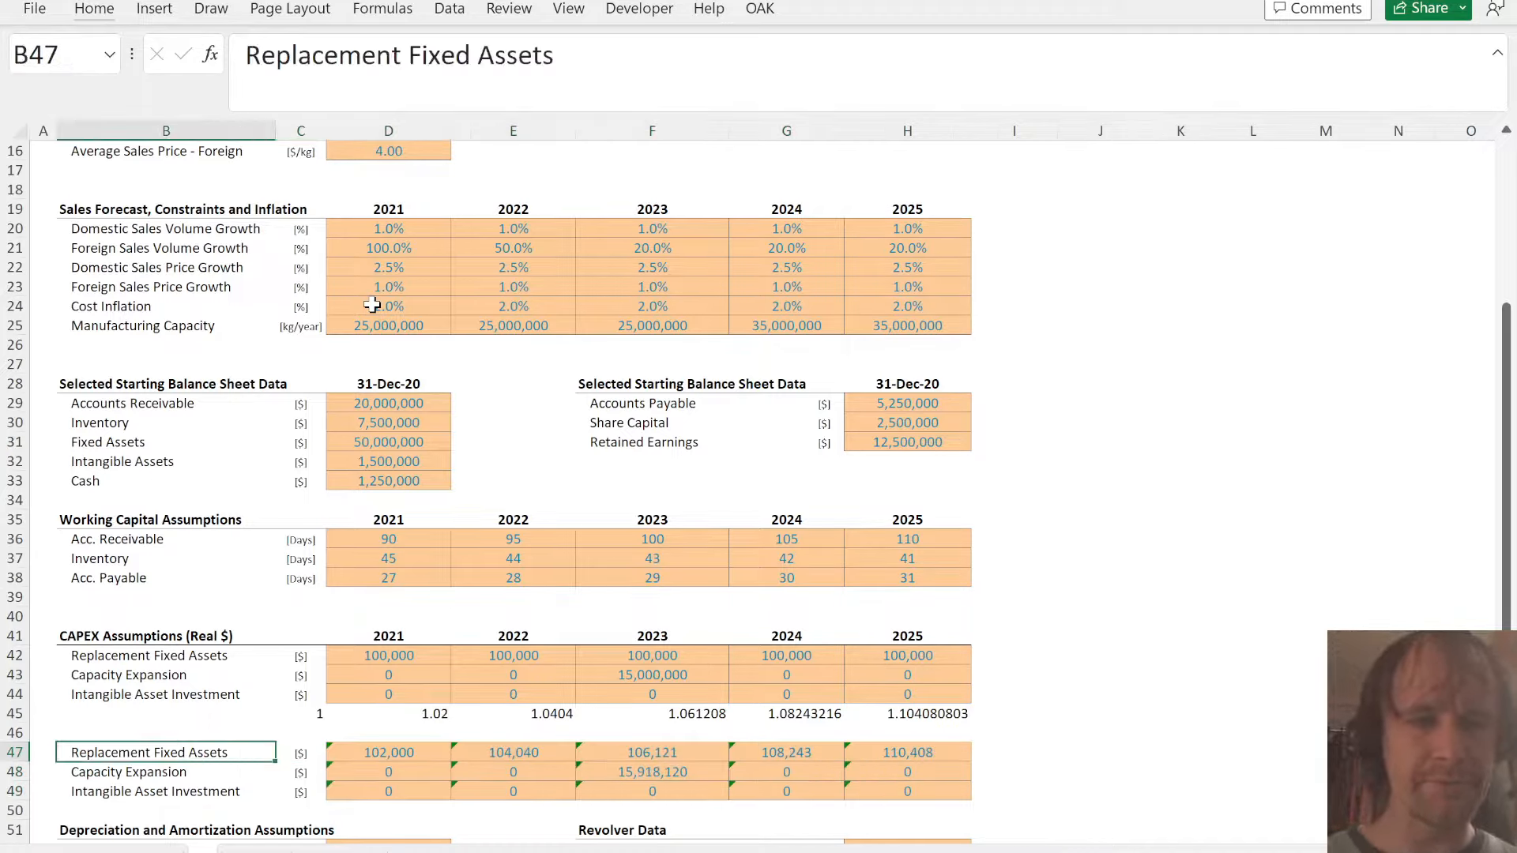
pyautogui.press('Up')
pyautogui.press('Up')
pyautogui.press('Up')
pyautogui.press('Right')
pyautogui.press('Right')
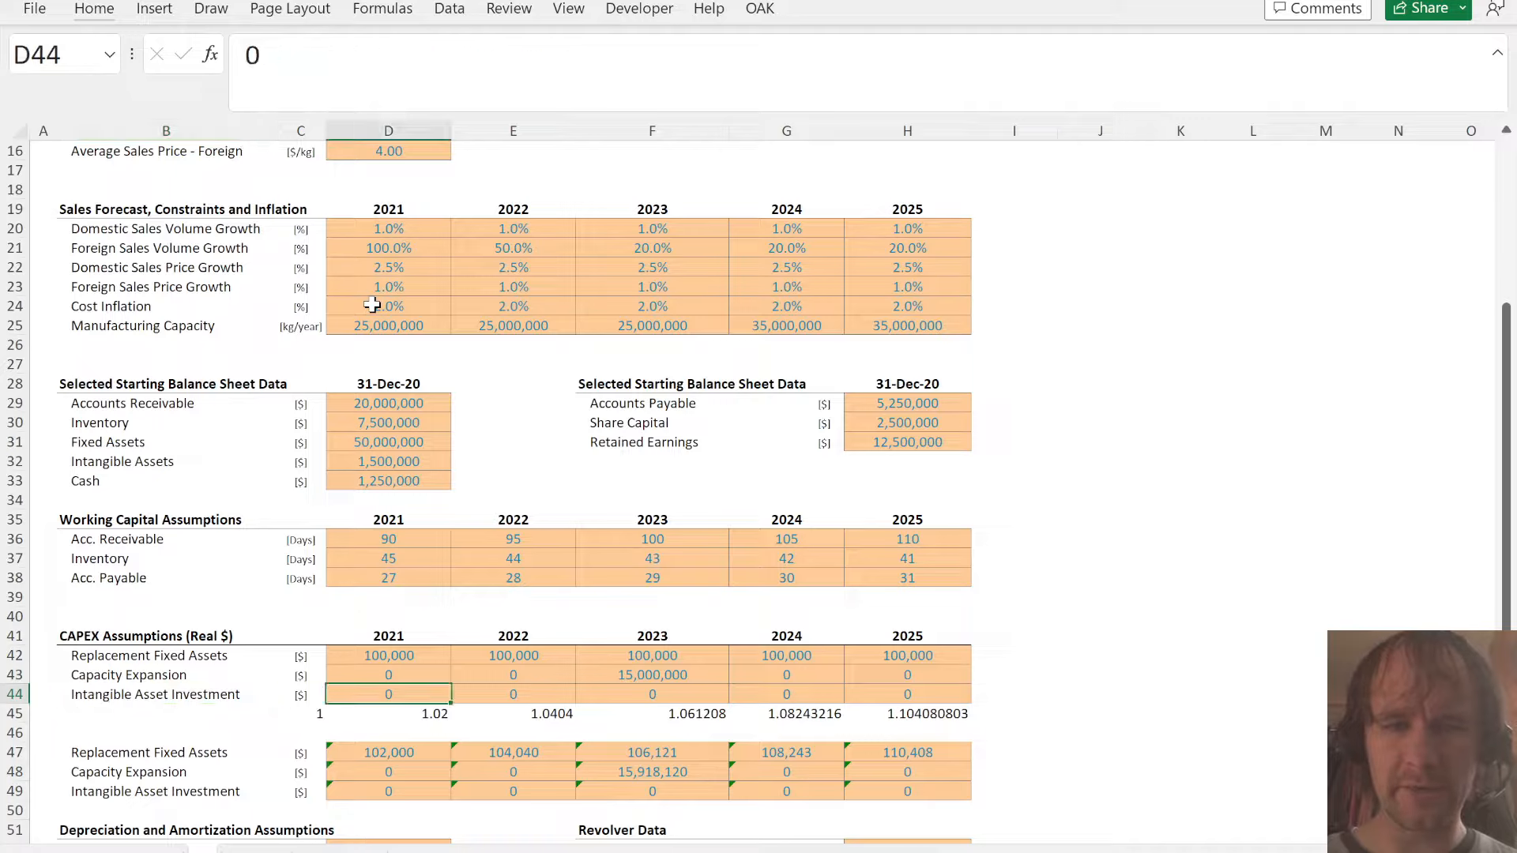
pyautogui.hotkey('shift', 'space')
pyautogui.press('Down')
pyautogui.press('Left')
pyautogui.press('Down')
pyautogui.press('Down')
pyautogui.press('Left')
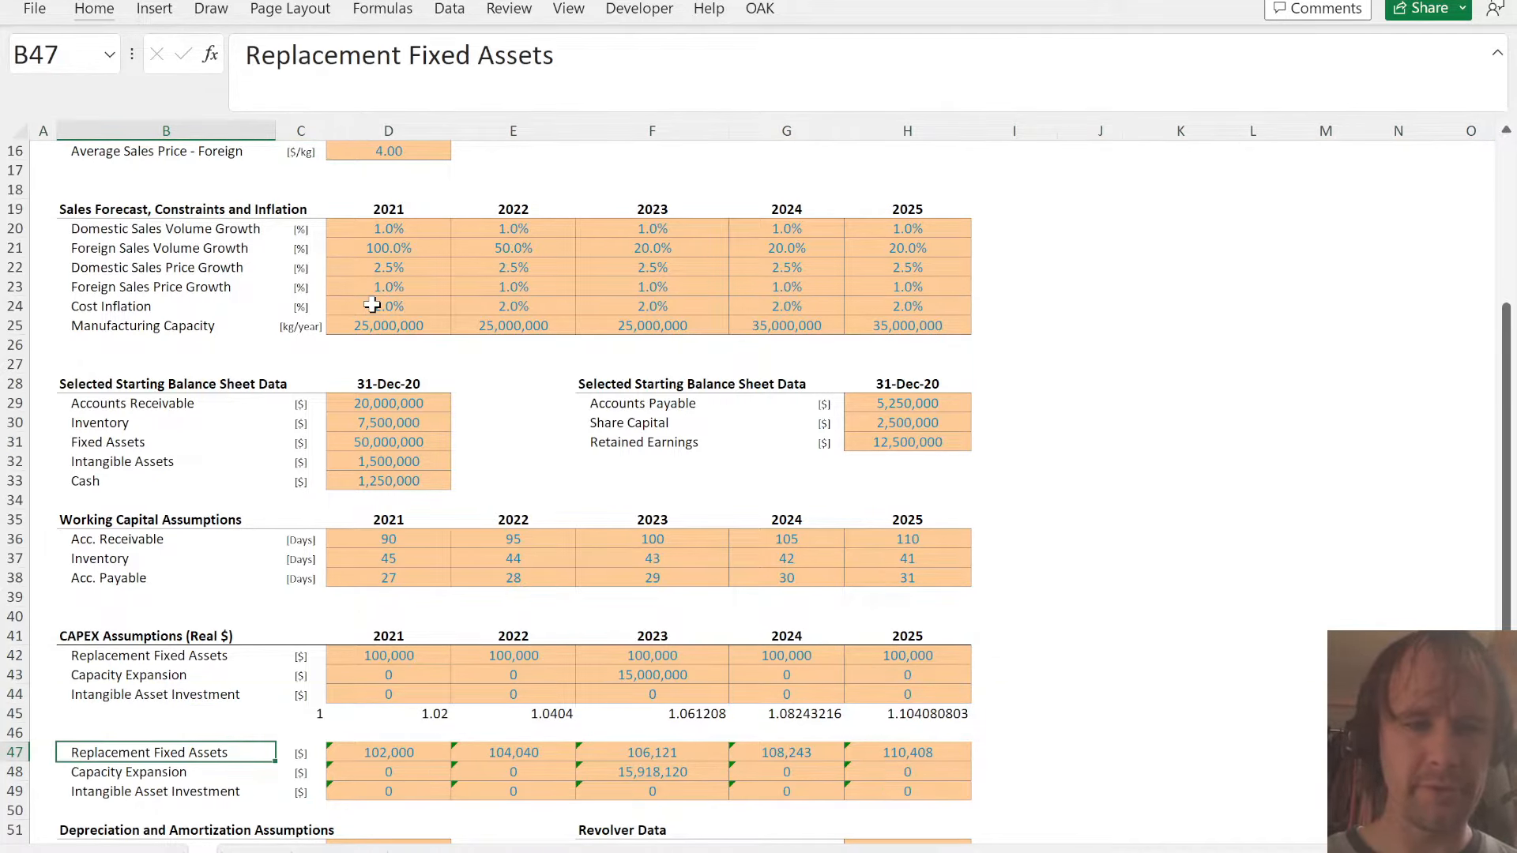
# - Rename the New capex heading in C69 of the financial model sheet as New capex 1
pyautogui.hotkey('ctrl', 'pagedown')
pyautogui.press('Left')
pyautogui.press('Left')
pyautogui.press('Up')
pyautogui.press('Left')
pyautogui.press('Left')
pyautogui.press('Up')
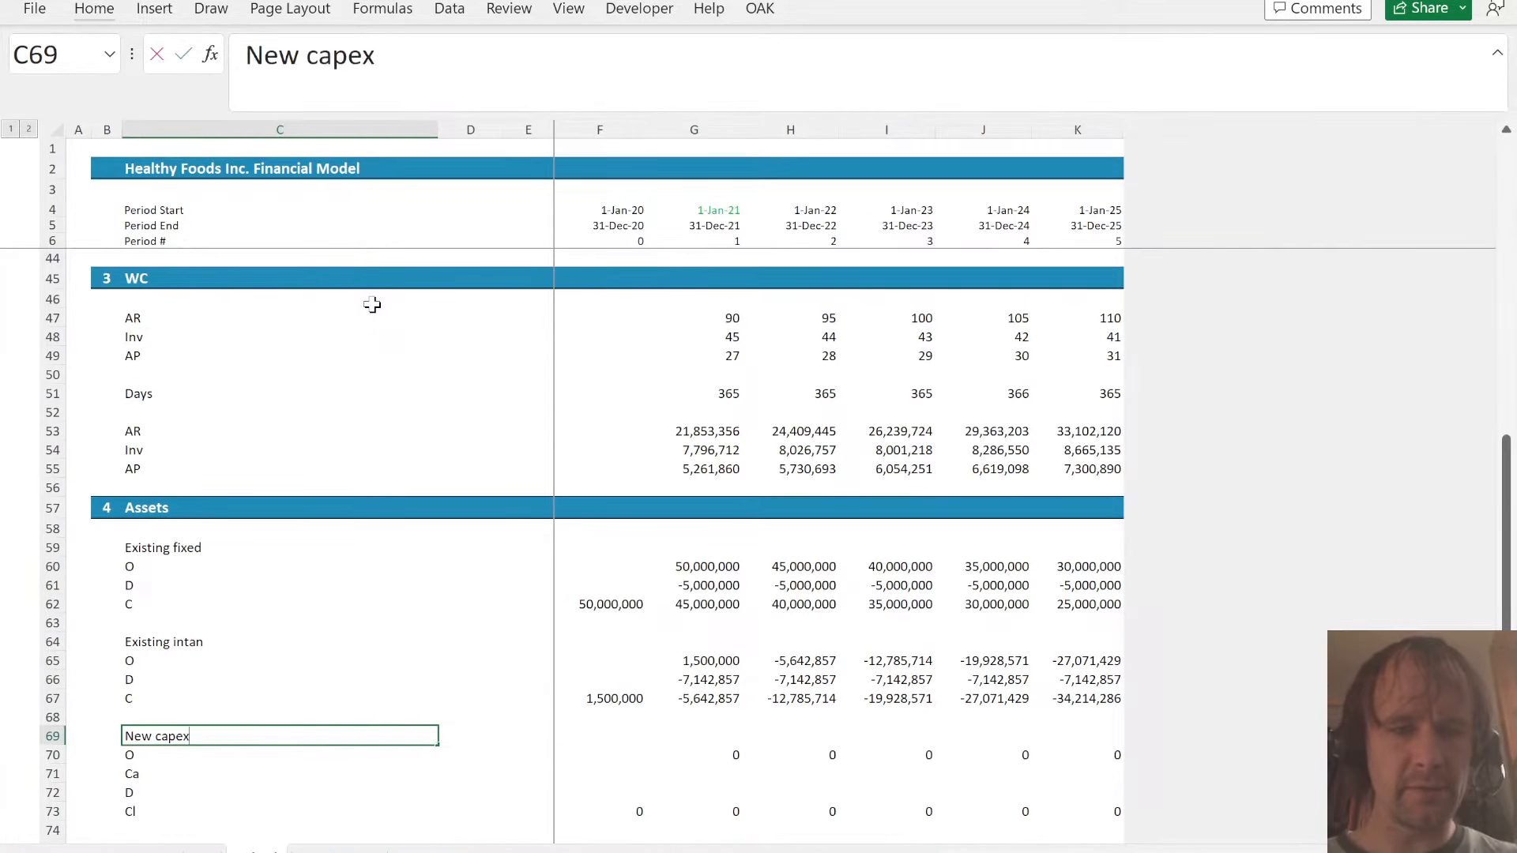
pyautogui.write('1')
pyautogui.press('Return')
# - Duplicate the New capex 1 block in C69:K73 to the rows starting at C75
pyautogui.press('Up')
pyautogui.hotkey('ctrl', 'shift', 'Down')
pyautogui.hotkey('ctrl', 'shift', 'Down')
pyautogui.hotkey('ctrl', 'shift', 'Up')
pyautogui.hotkey('ctrl', 'shift', 'Right')
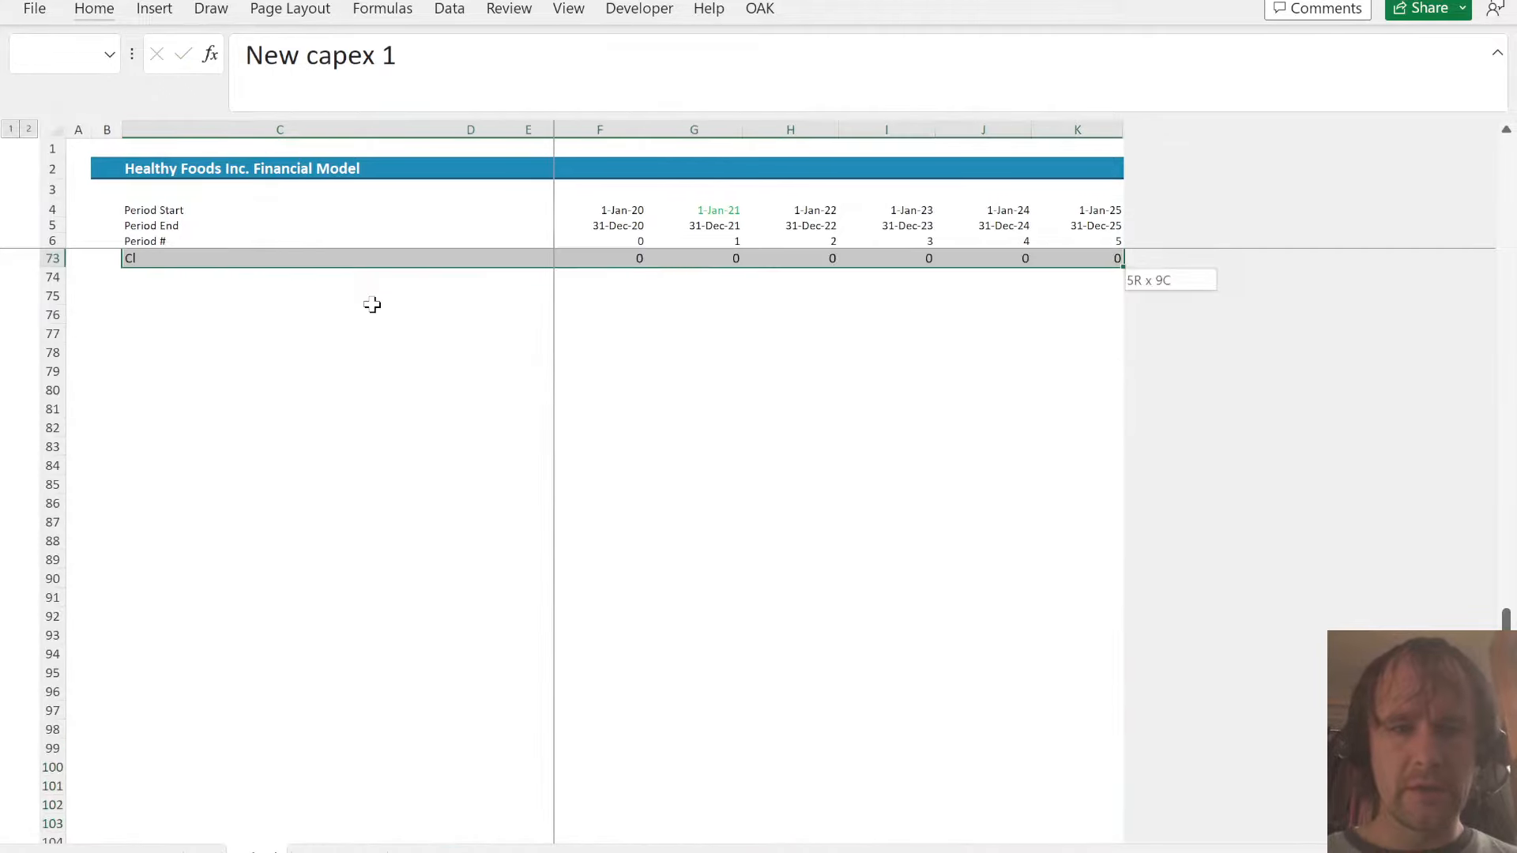
pyautogui.hotkey('ctrl', 'c')
pyautogui.press('Down')
pyautogui.press('Down')
pyautogui.press('Down')
pyautogui.press('Down')
pyautogui.press('Down')
pyautogui.press('Down')
pyautogui.hotkey('ctrl', 'v')
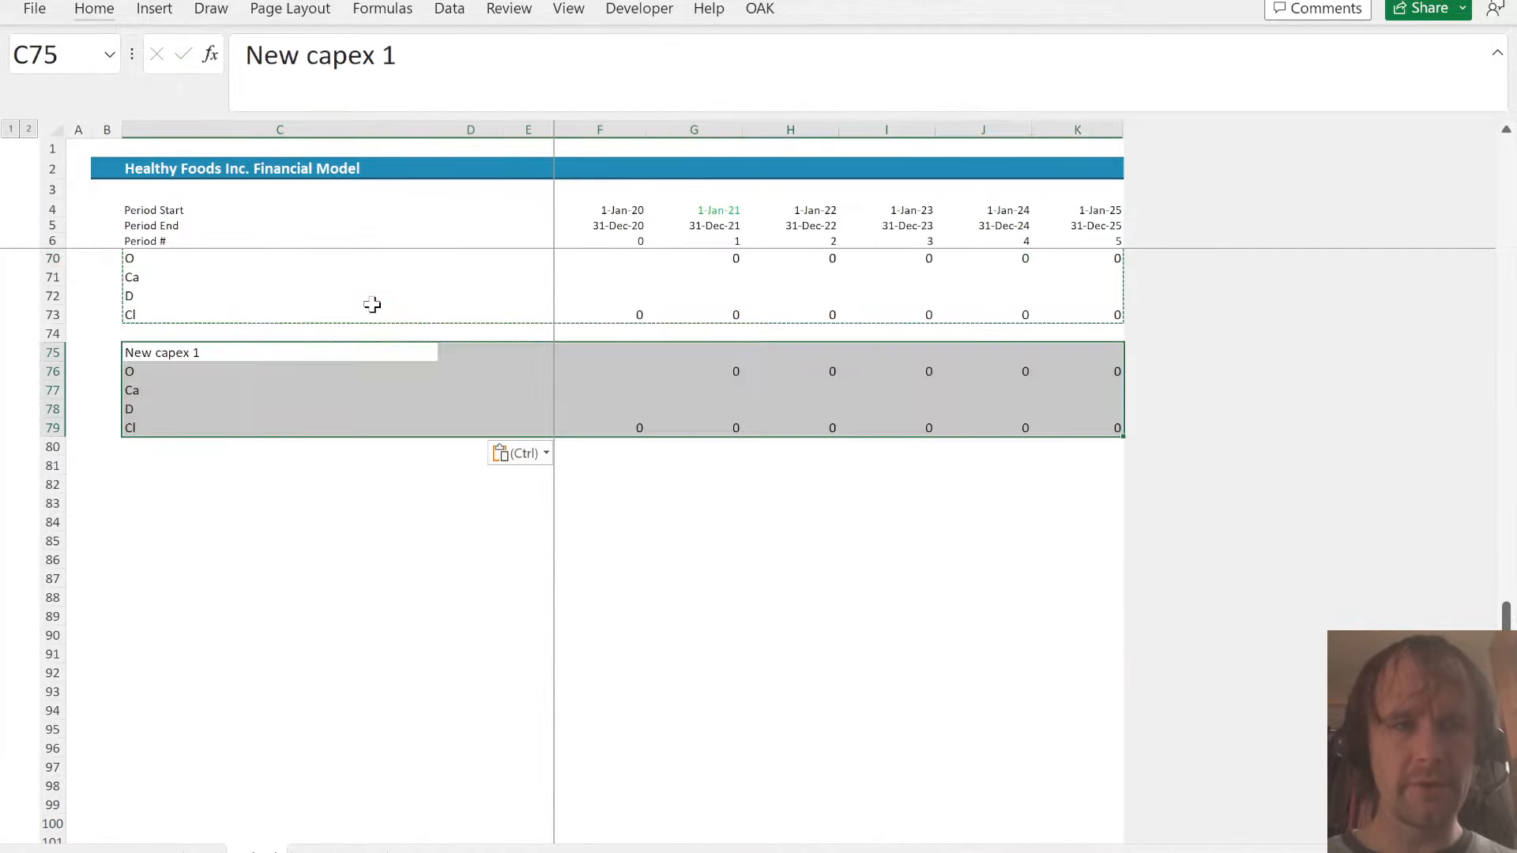
# - Rename the duplicated block's heading in C75 as New capex 2
pyautogui.press('F2')
pyautogui.press('BackSpace')
pyautogui.write('3')
pyautogui.press('Return')
pyautogui.press('Up')
pyautogui.press('F2')
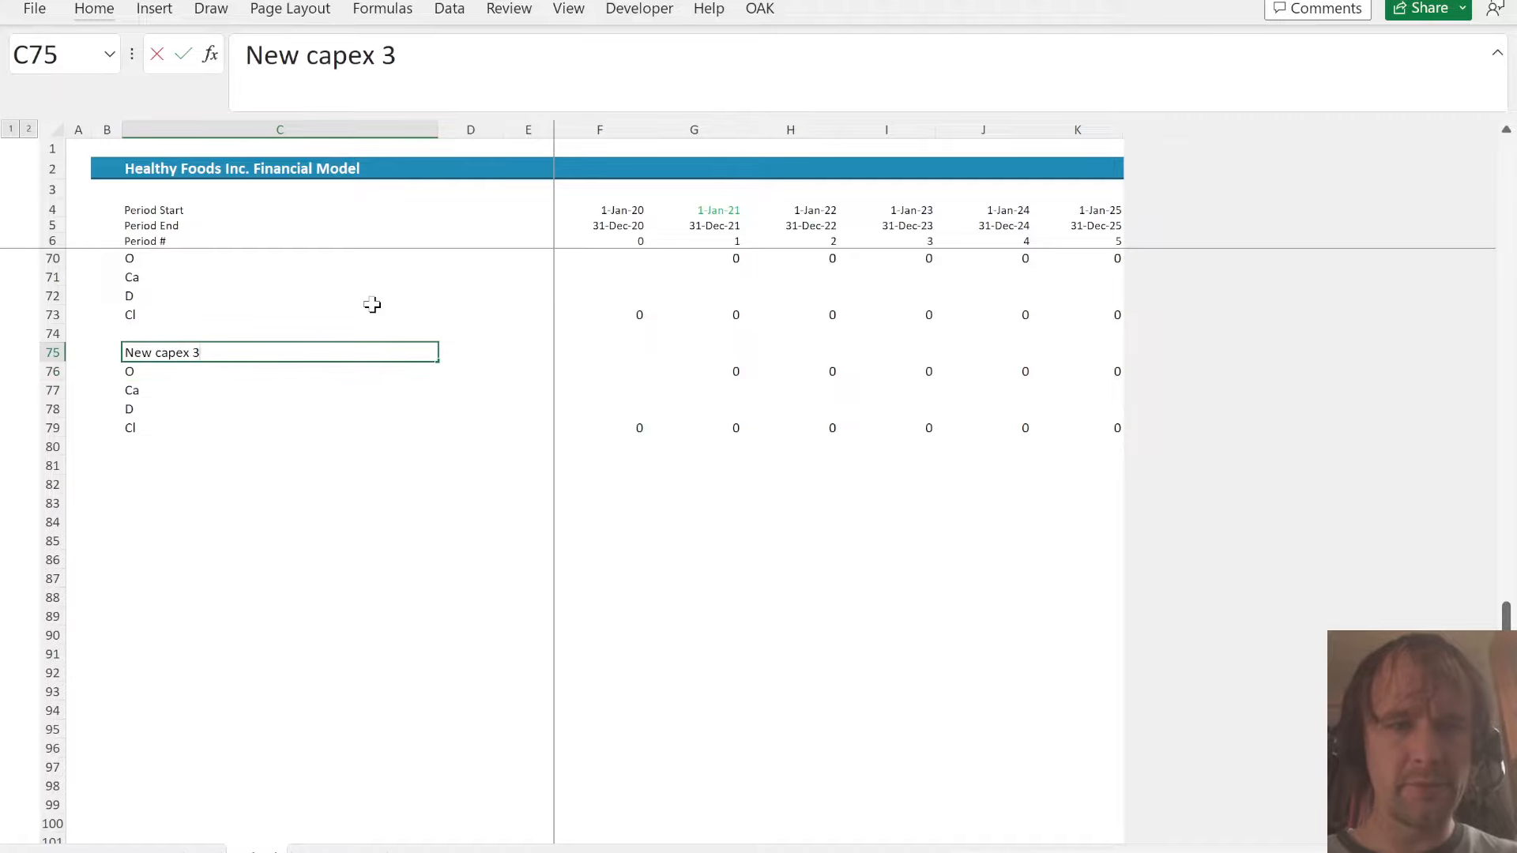
pyautogui.press('BackSpace')
pyautogui.write('2')
pyautogui.press('Return')
# - Link New capex 2 additions in G77 to the inflated Capacity Expansion in D48 of the assumptions sheet and fill through K77
pyautogui.press('Right')
pyautogui.press('Right')
pyautogui.press('Right')
pyautogui.press('Right')
pyautogui.press('Down')
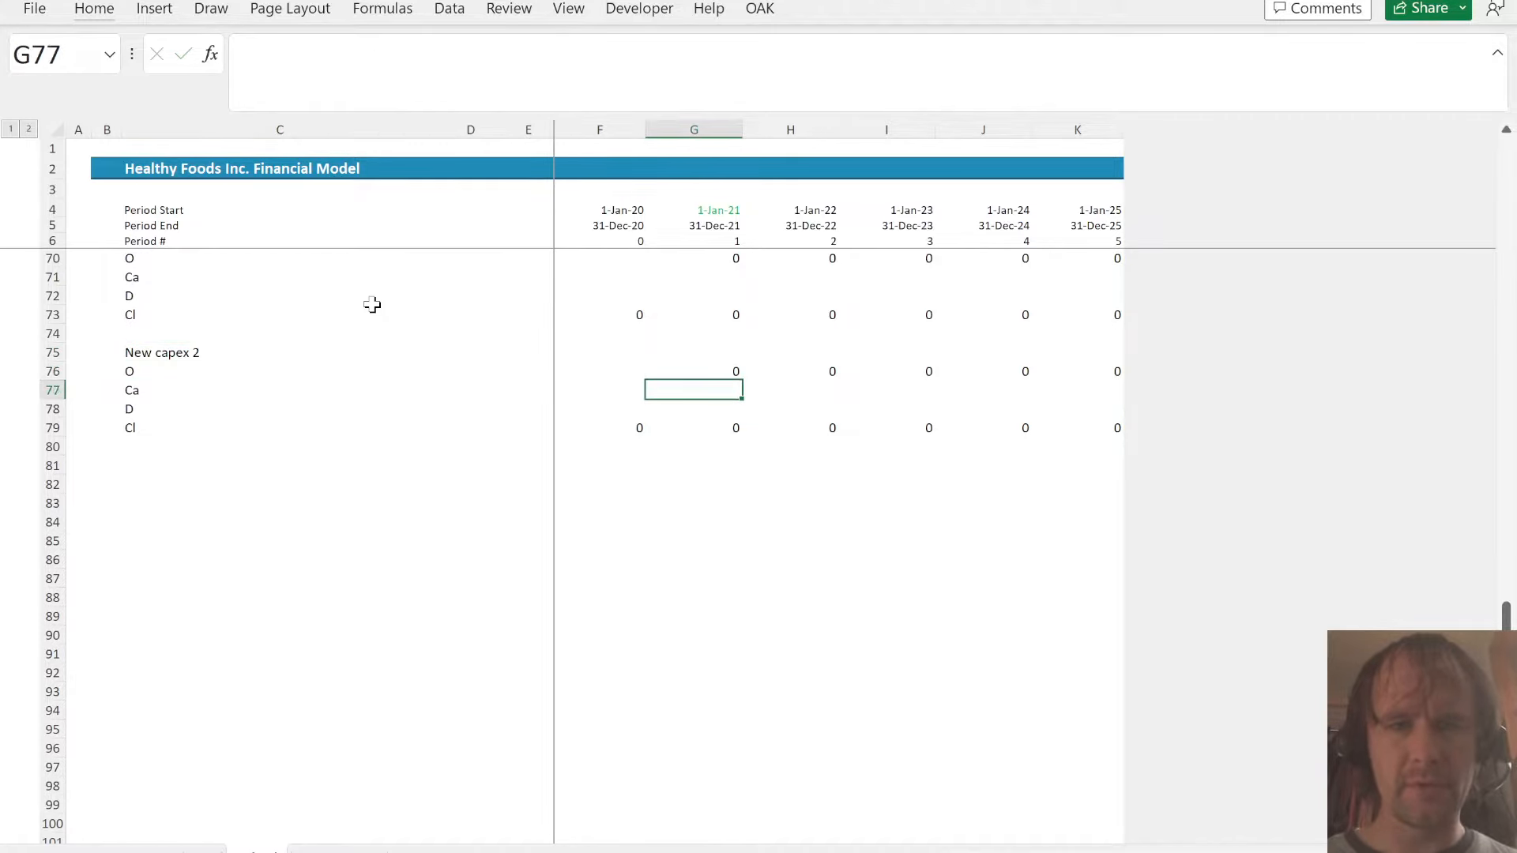
pyautogui.write('=')
pyautogui.hotkey('ctrl', 'pageup')
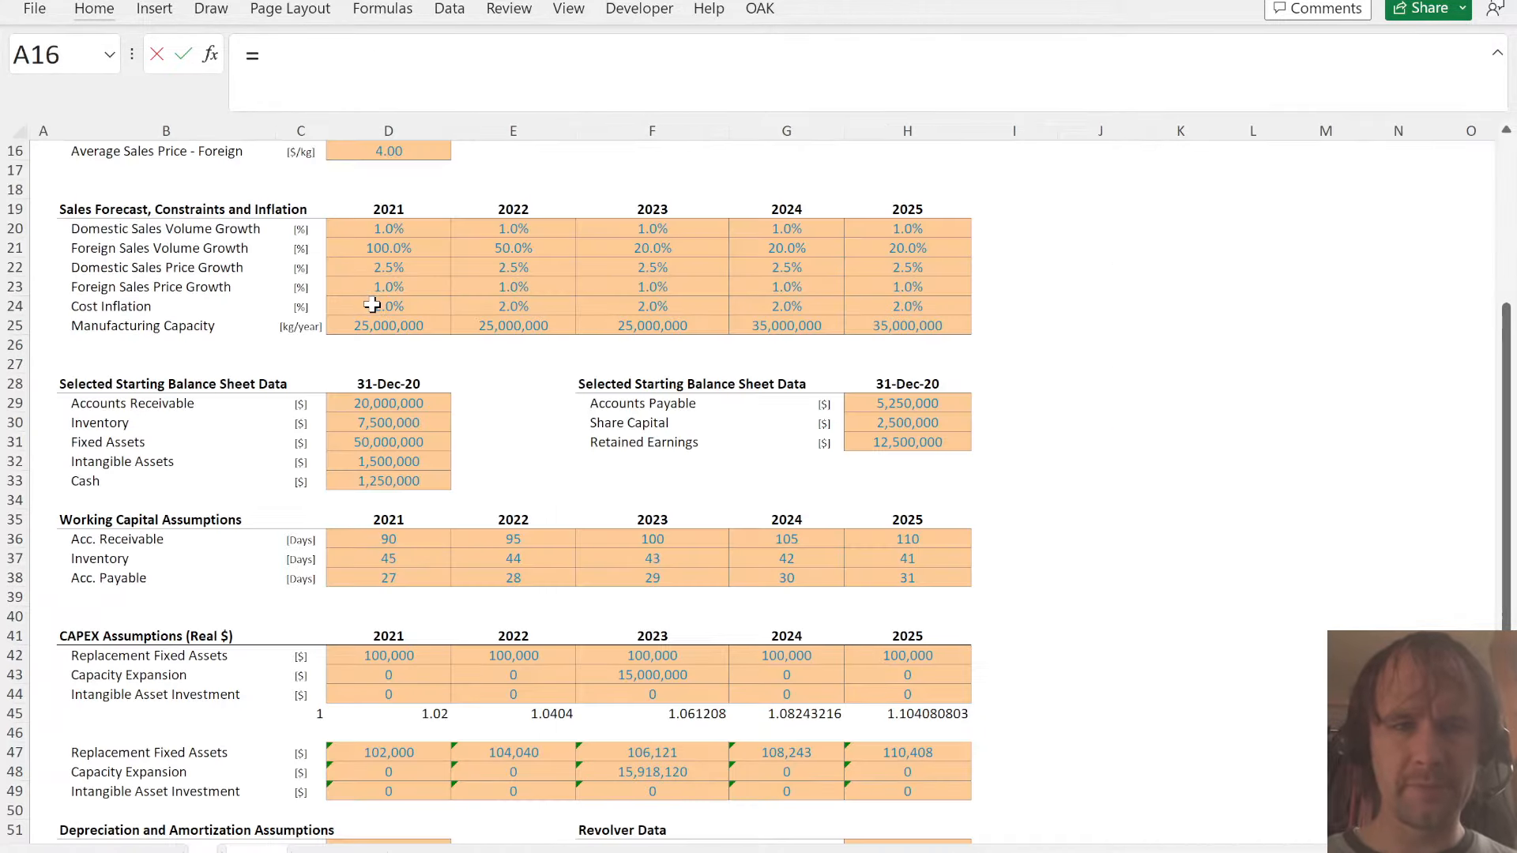
pyautogui.click(387, 768)
pyautogui.hotkey('ctrl', 'Return')
pyautogui.hotkey('shift', 'Right')
pyautogui.hotkey('shift', 'Right')
pyautogui.hotkey('shift', 'Right')
pyautogui.hotkey('shift', 'Right')
pyautogui.hotkey('ctrl', 'r')
# - Link the New capex 1 additions row from G71 to the inflated Replacement Fixed Assets with =A!D47:H47
pyautogui.press('Up')
pyautogui.press('Up')
pyautogui.press('Up')
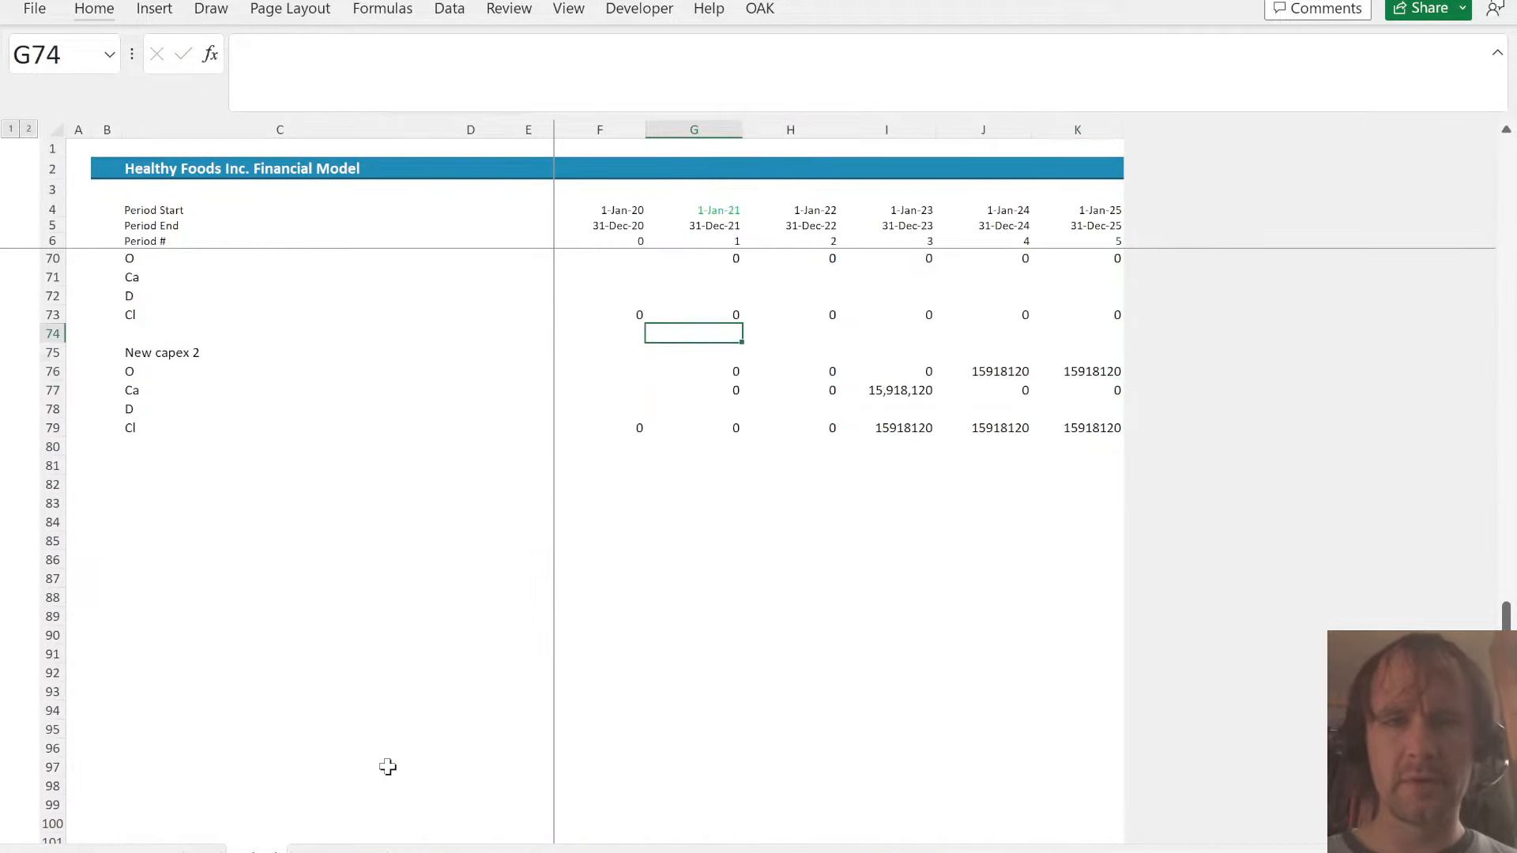
pyautogui.press('Up')
pyautogui.press('Up')
pyautogui.press('Up')
pyautogui.write('=')
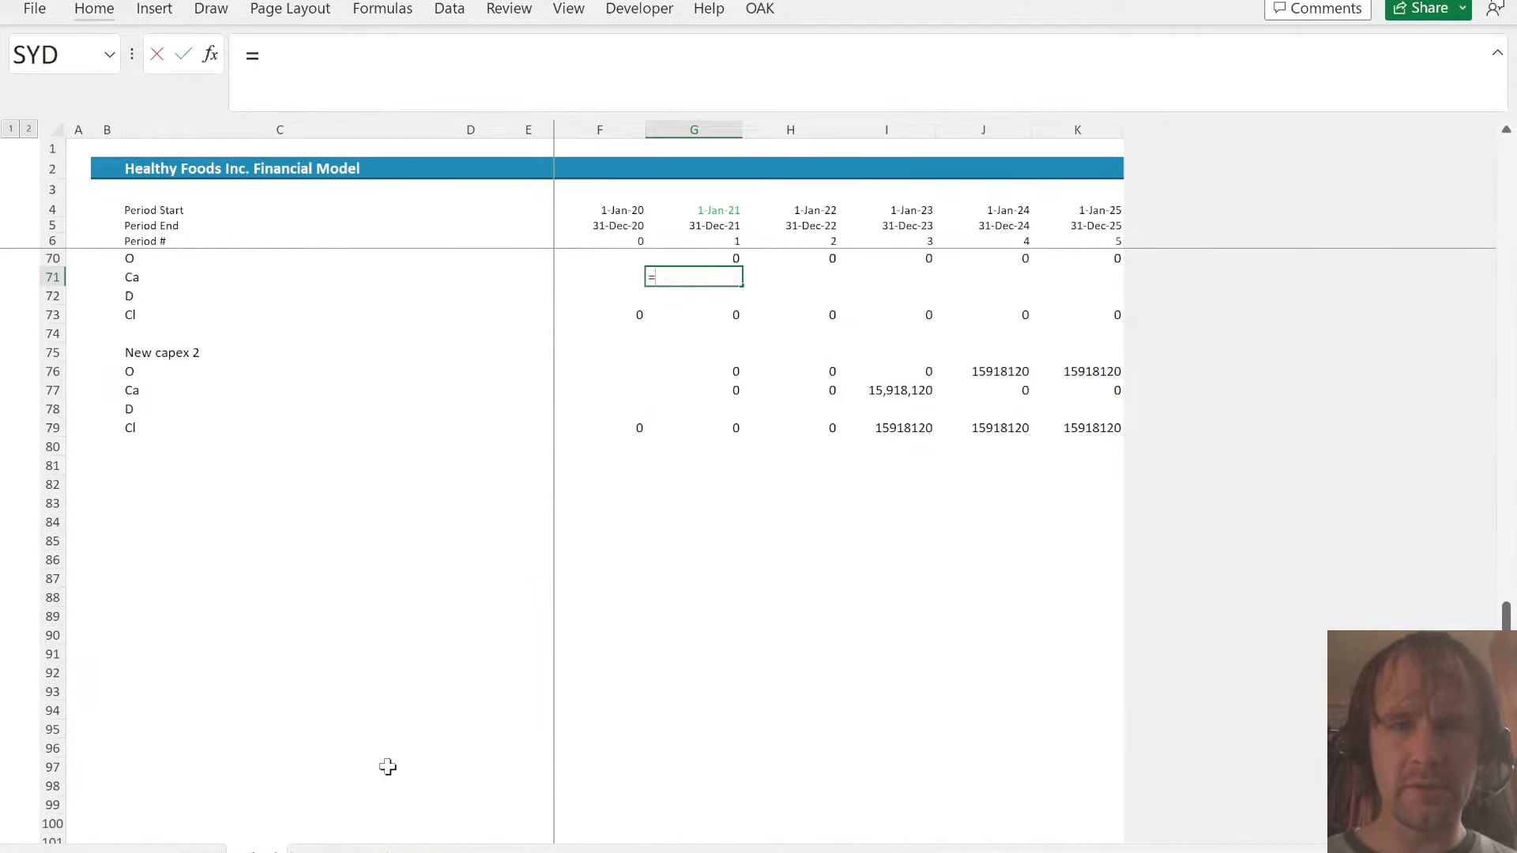
pyautogui.hotkey('ctrl', 'pageup')
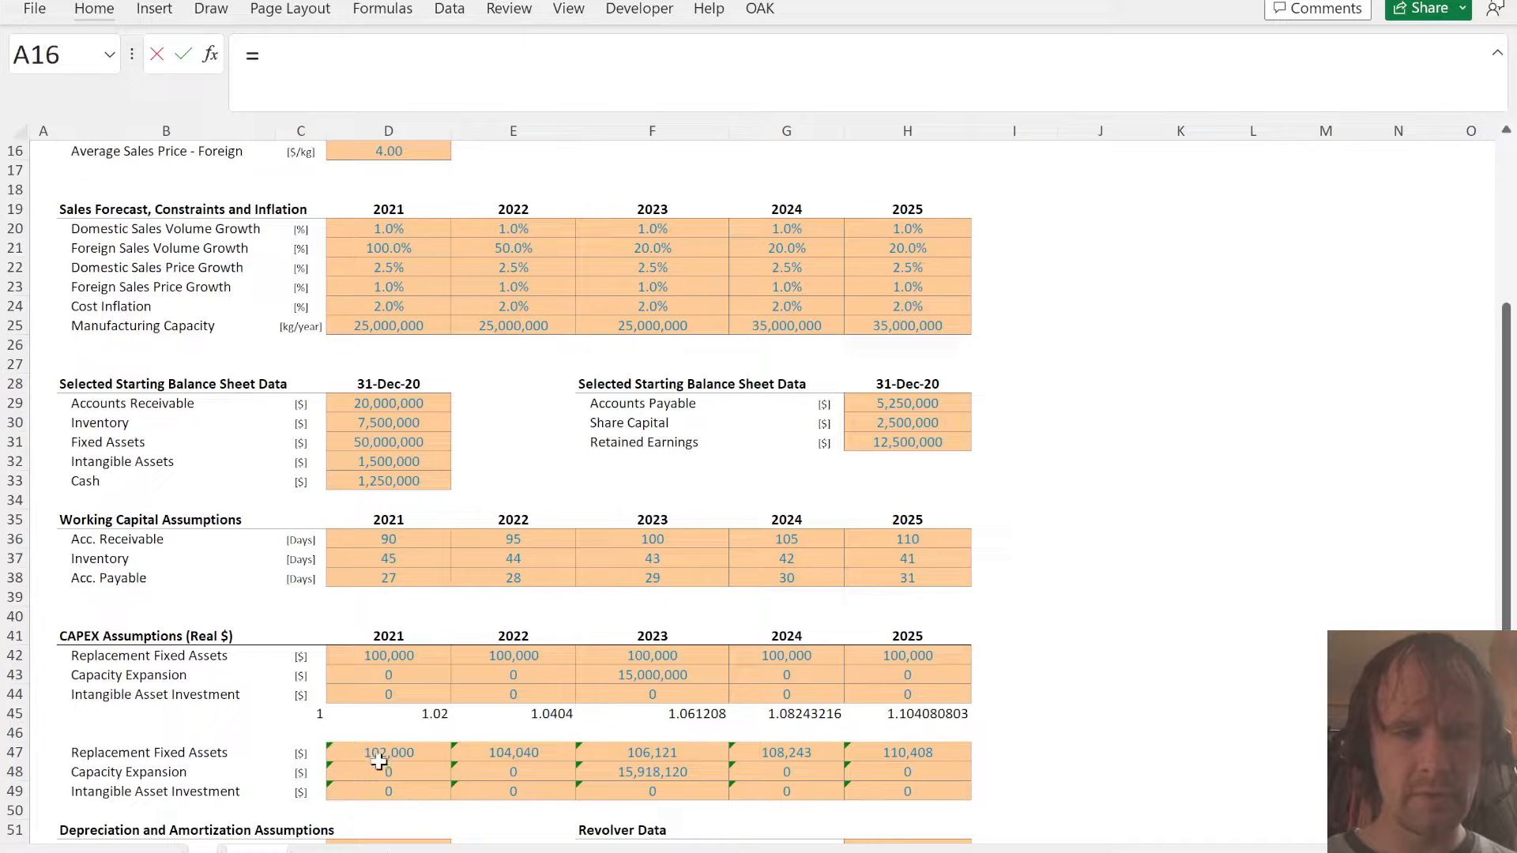
pyautogui.moveTo(380, 761); pyautogui.dragTo(972, 760)
pyautogui.press('Return')
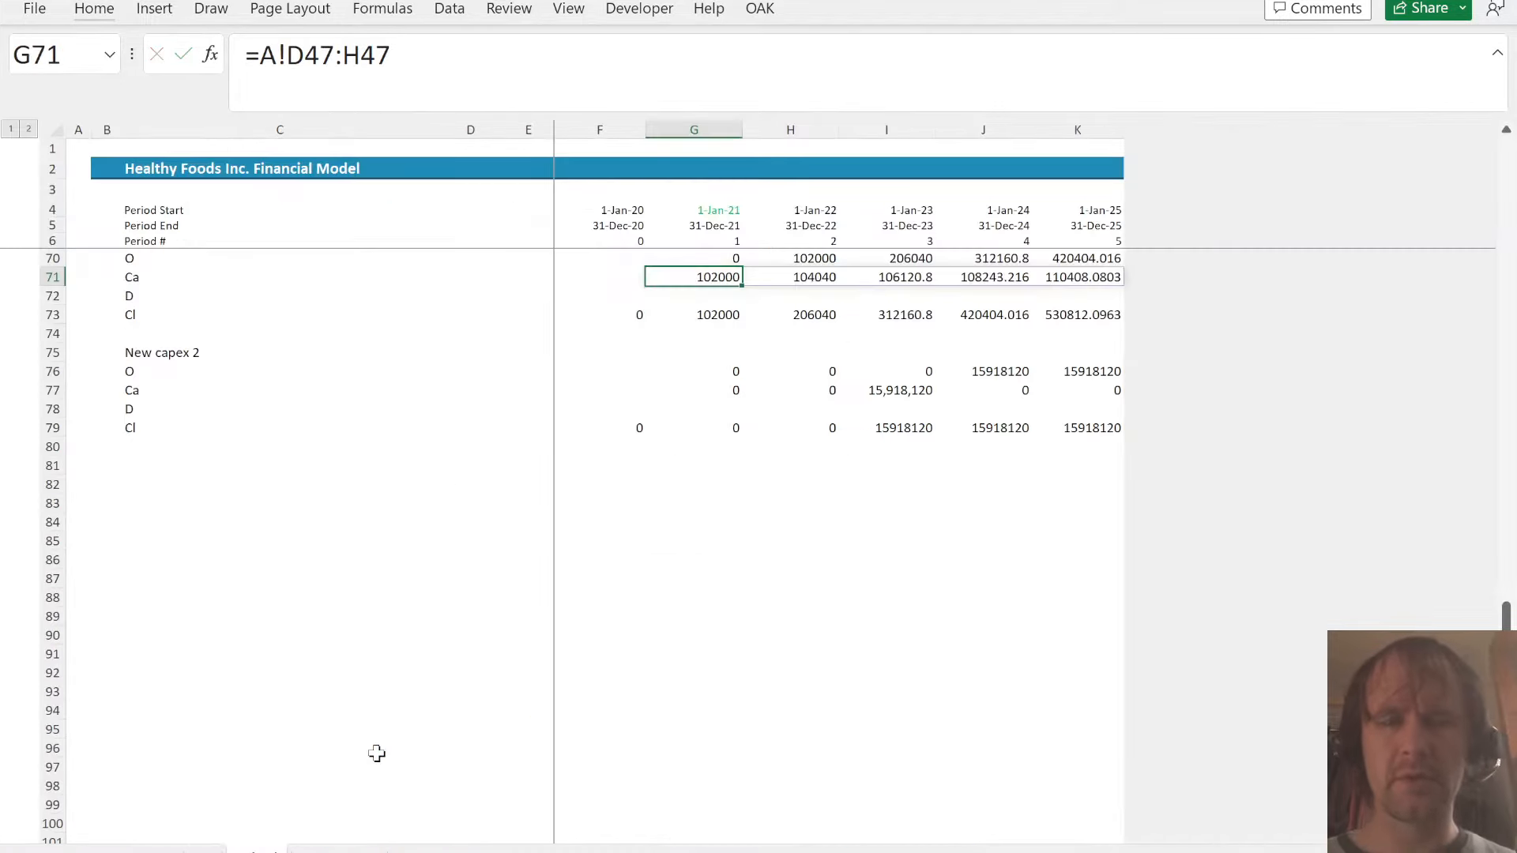
# - Copy only the formatting of G67 onto both new capex blocks in G70:K79
pyautogui.press('Up')
pyautogui.press('Up')
pyautogui.press('Up')
pyautogui.press('Up')
pyautogui.hotkey('ctrl', 'c')
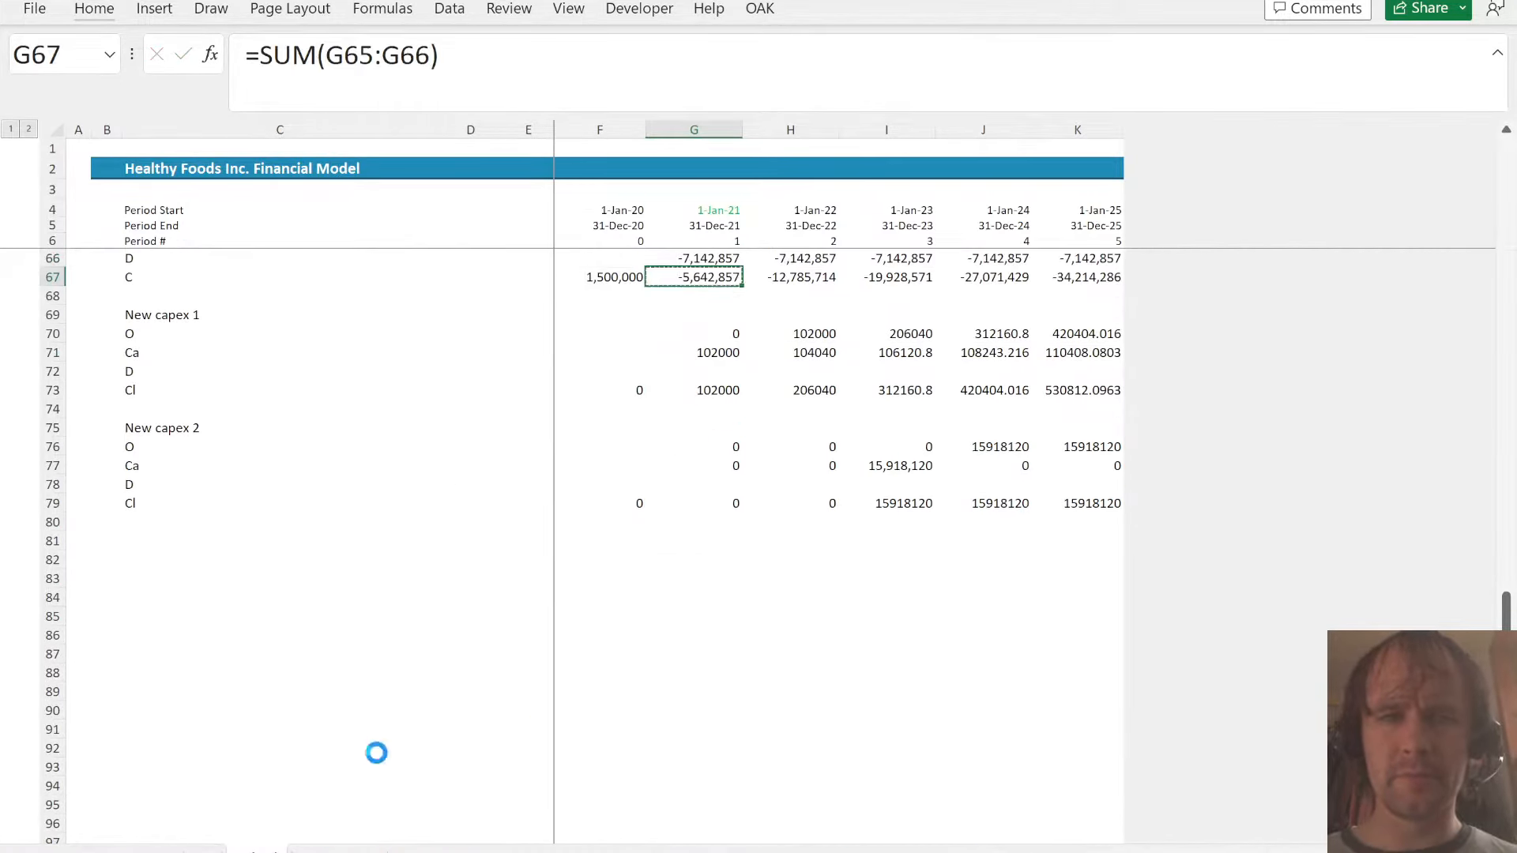
pyautogui.press('Down')
pyautogui.press('Down')
pyautogui.press('Down')
pyautogui.hotkey('ctrl', 'shift', 'Right')
pyautogui.hotkey('shift', 'Down')
pyautogui.hotkey('shift', 'Down')
pyautogui.hotkey('shift', 'Down')
pyautogui.hotkey('shift', 'Down')
pyautogui.hotkey('shift', 'Down')
pyautogui.hotkey('shift', 'Down')
pyautogui.hotkey('shift', 'Down')
pyautogui.hotkey('shift', 'Down')
pyautogui.hotkey('shift', 'Down')
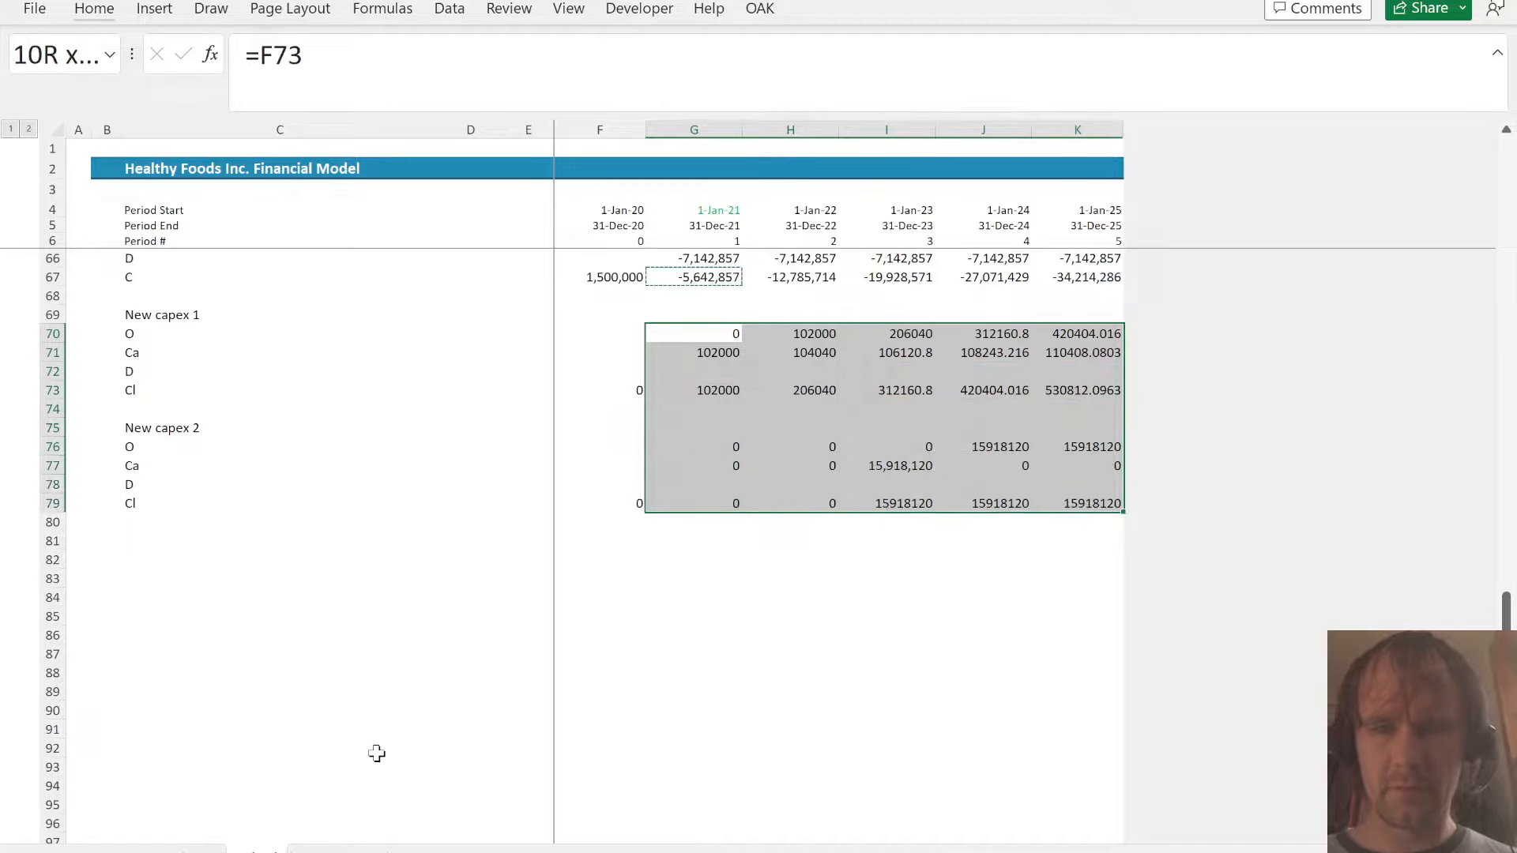
pyautogui.hotkey('ctrl', 'alt', 'v')
pyautogui.press('t')
pyautogui.press('Return')
pyautogui.press('Down')
pyautogui.press('Down')
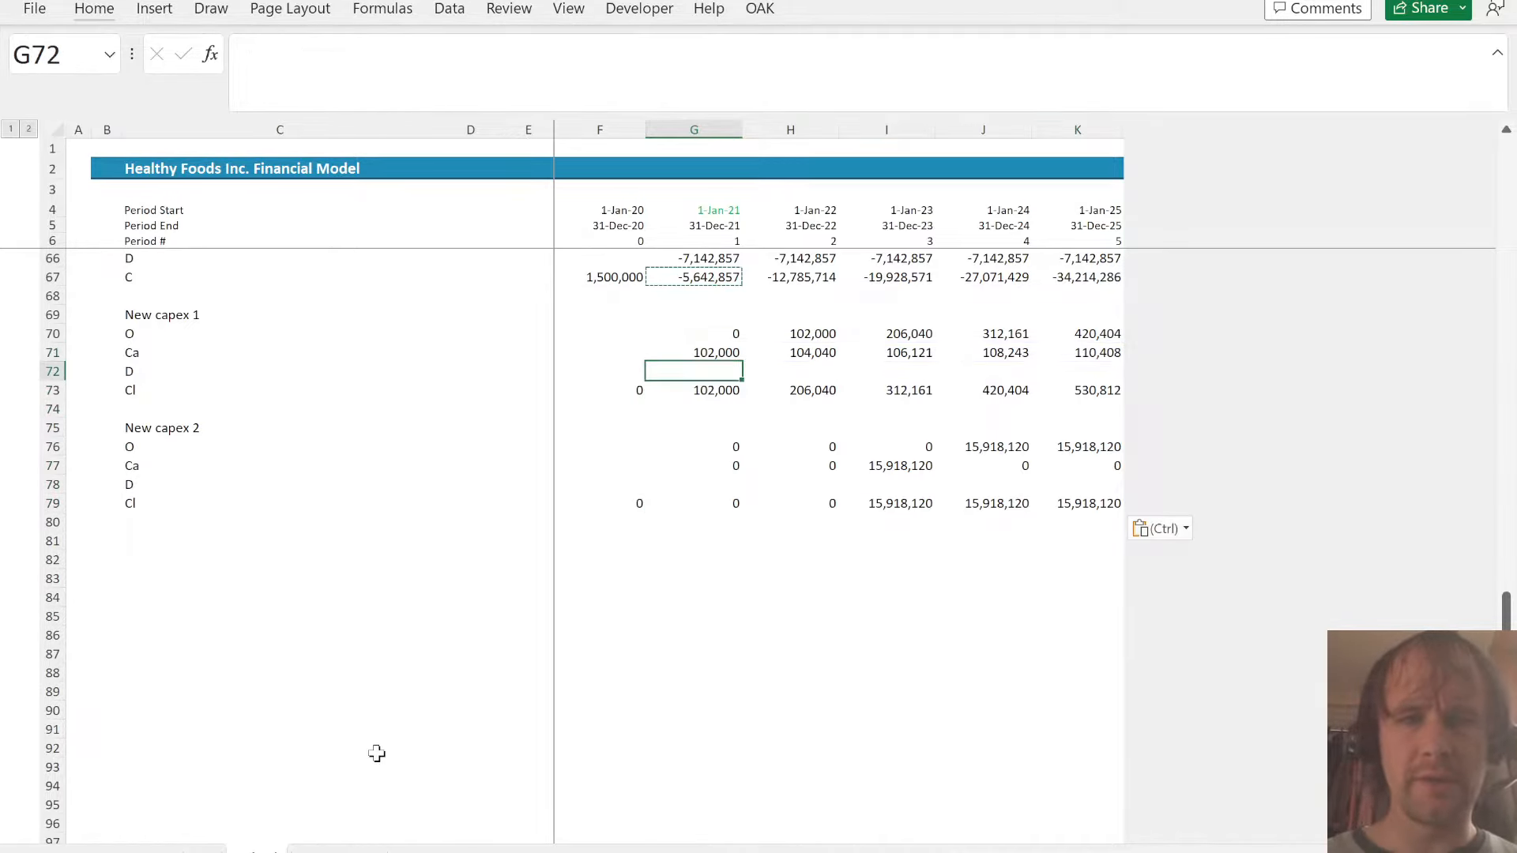
pyautogui.write('=')
pyautogui.press('Escape')
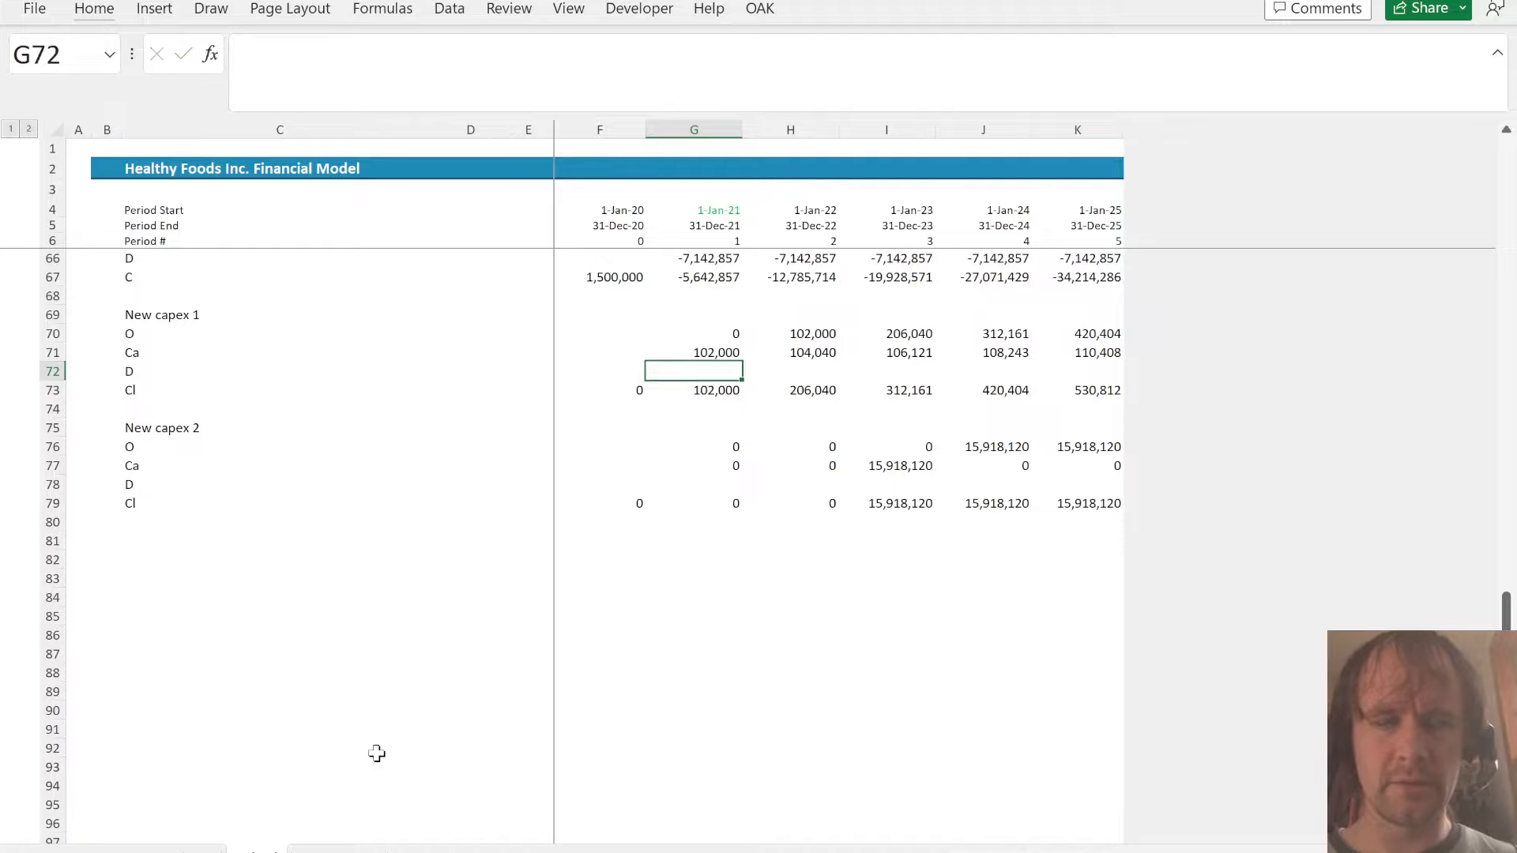
pyautogui.hotkey('ctrl', 'pageup')
pyautogui.hotkey('ctrl', 'pagedown')
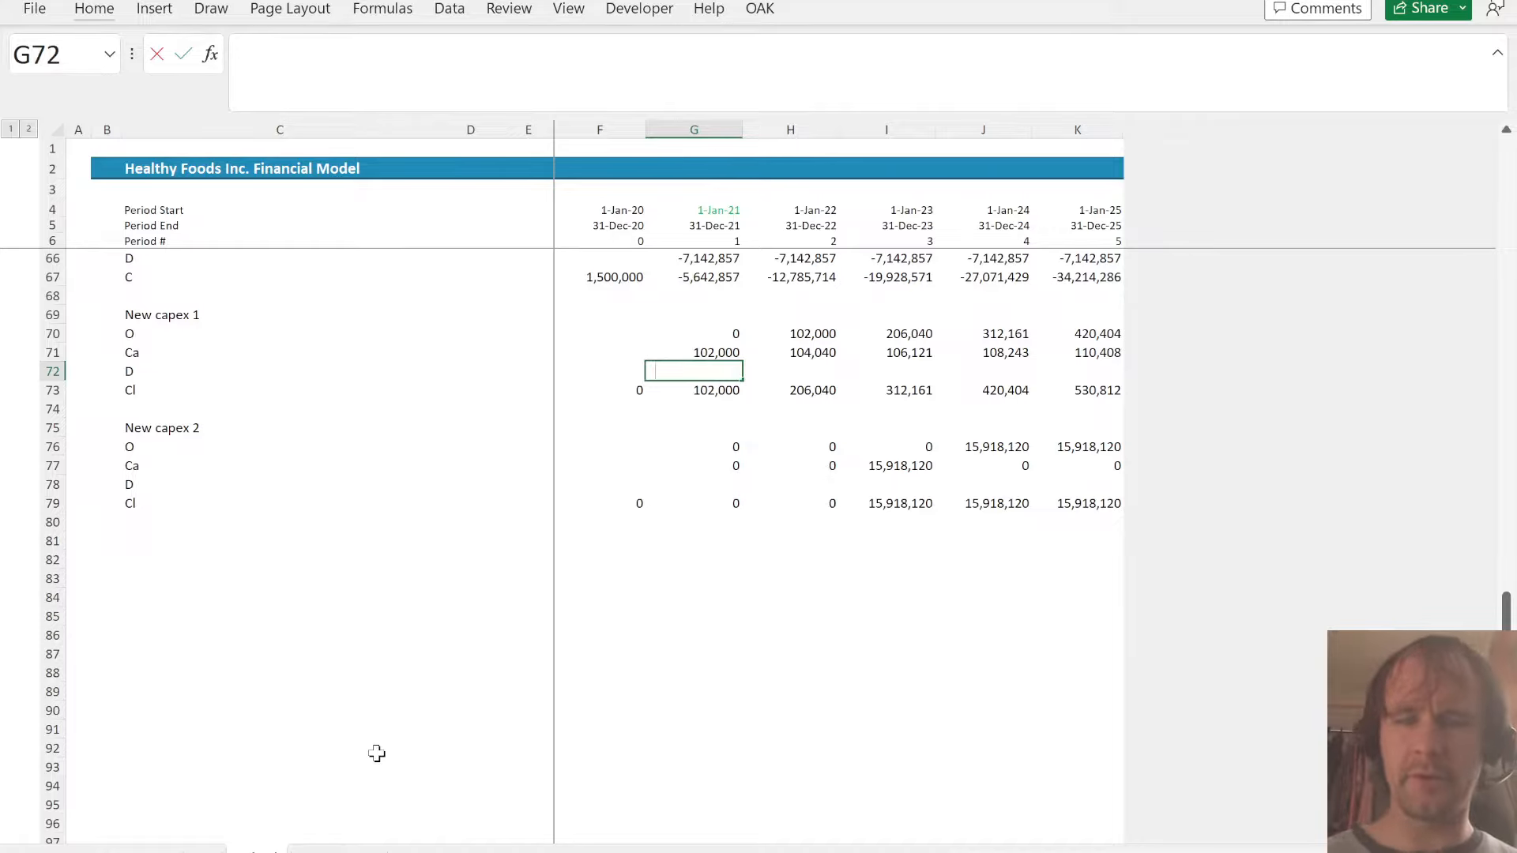
pyautogui.write('=')
pyautogui.press('Up')
pyautogui.press('Up')
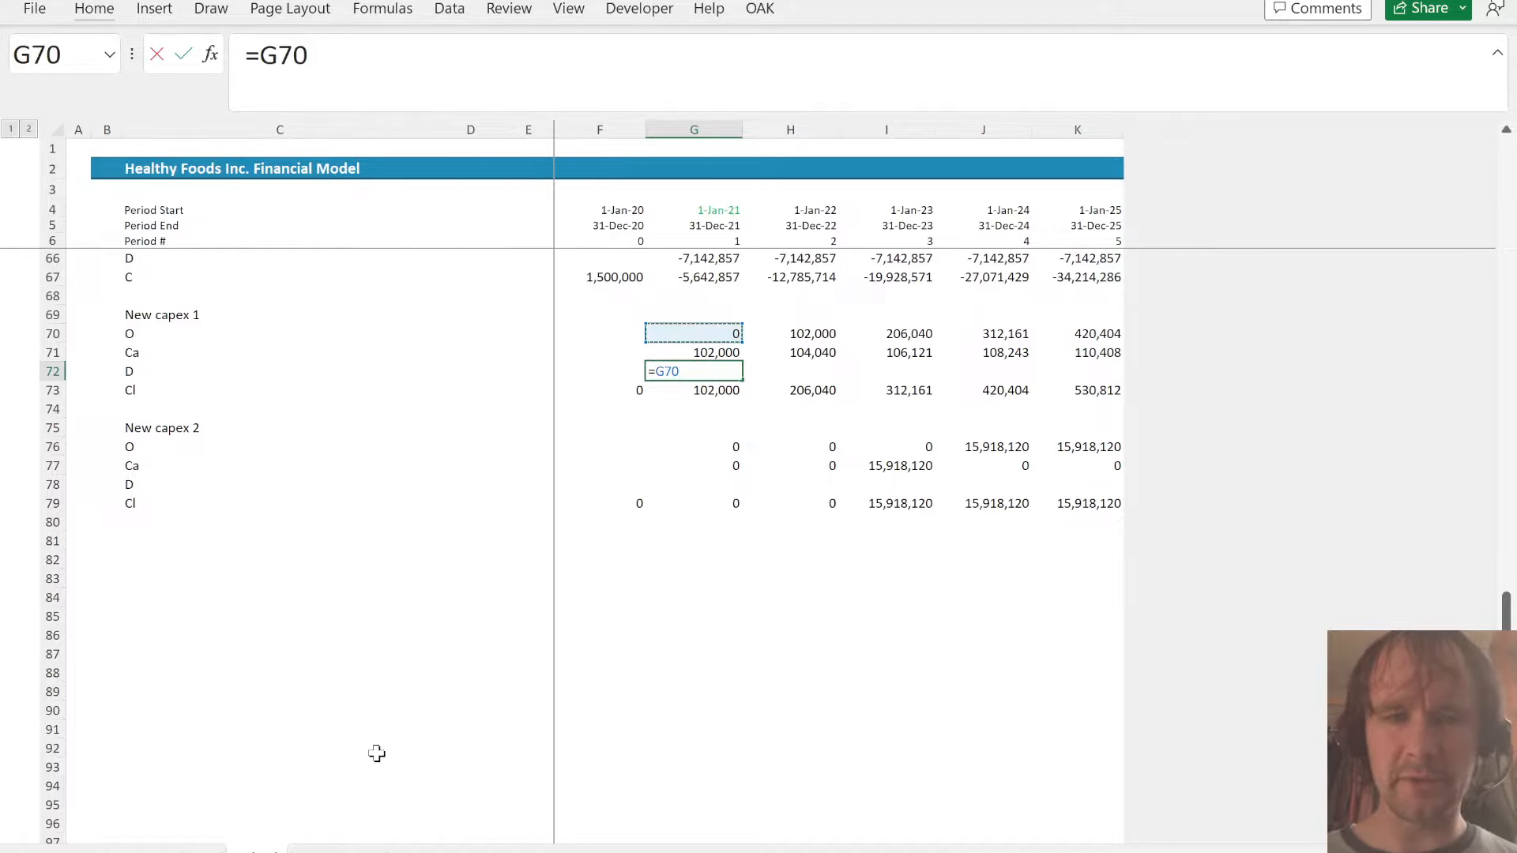
pyautogui.press('Escape')
# - Enter the New capex 1 depreciation formula =-SUM($F71:F71)/5 in G72
pyautogui.write('=sum')
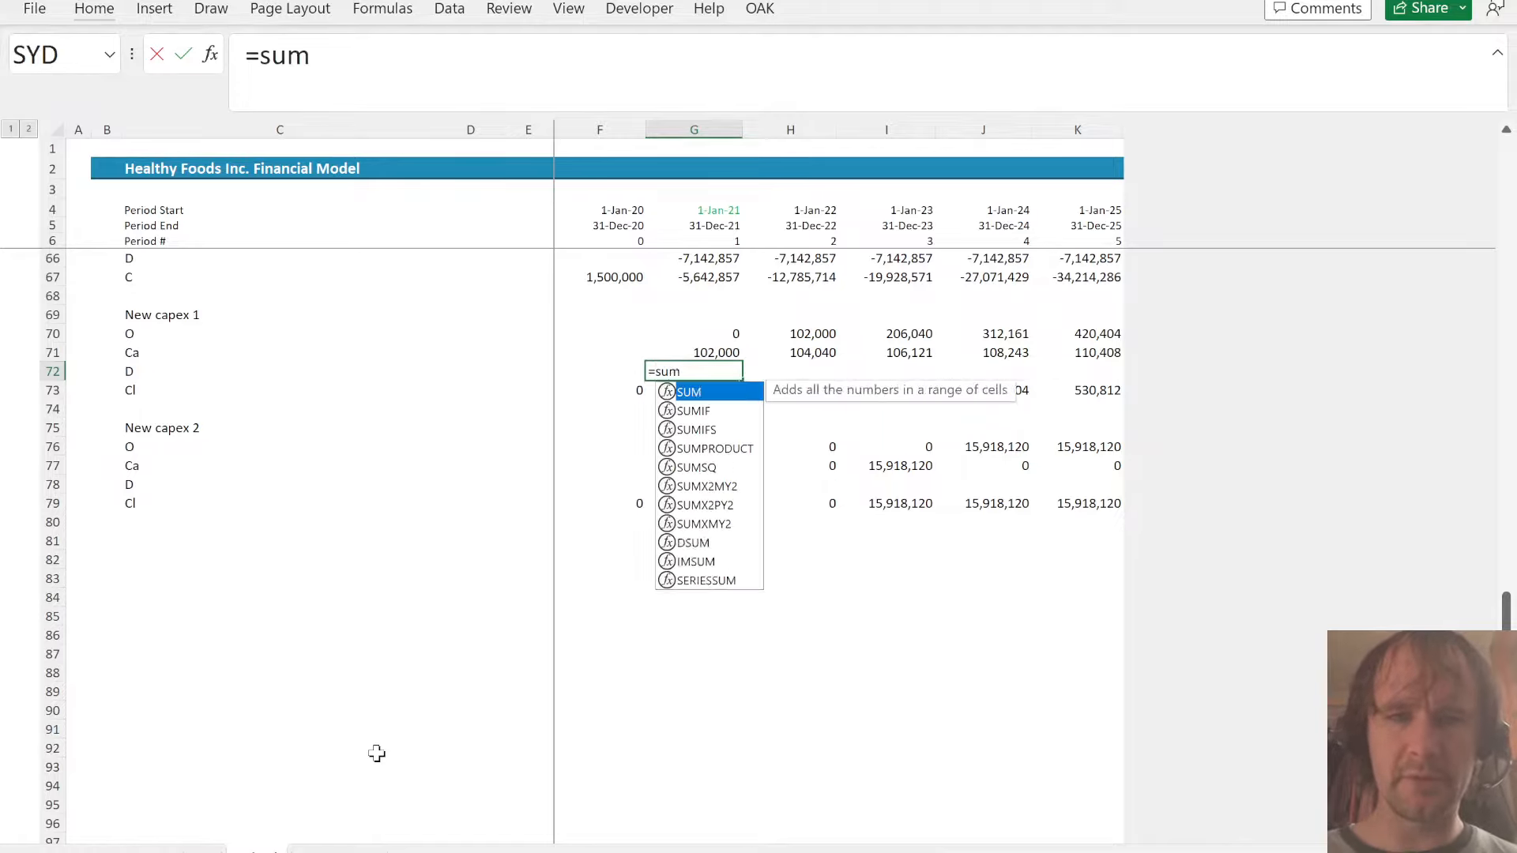
pyautogui.press('Tab')
pyautogui.press('Up')
pyautogui.press('Left')
pyautogui.write(':)')
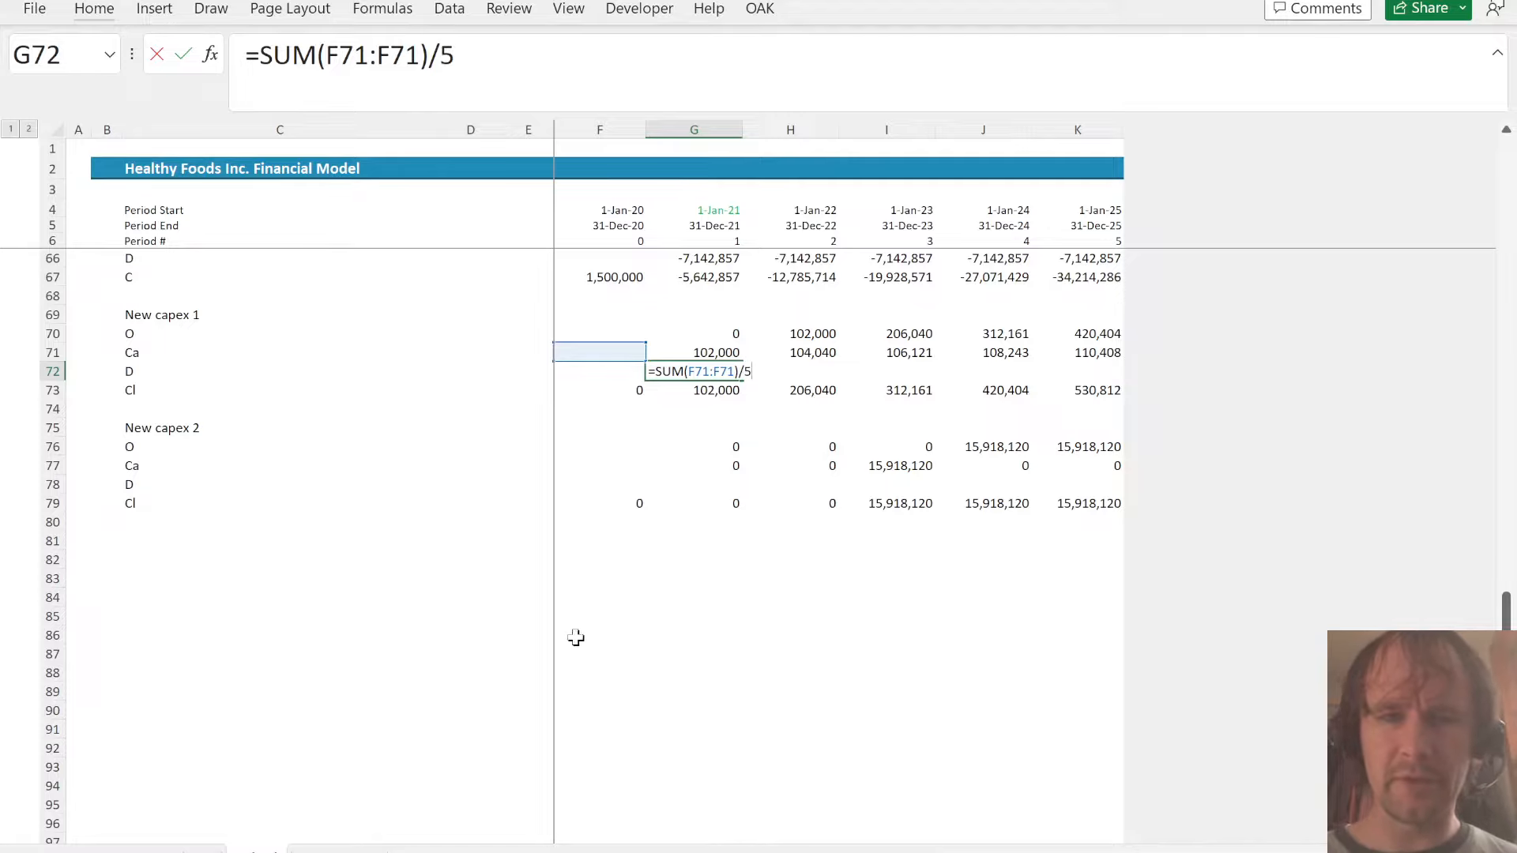
pyautogui.click(696, 371)
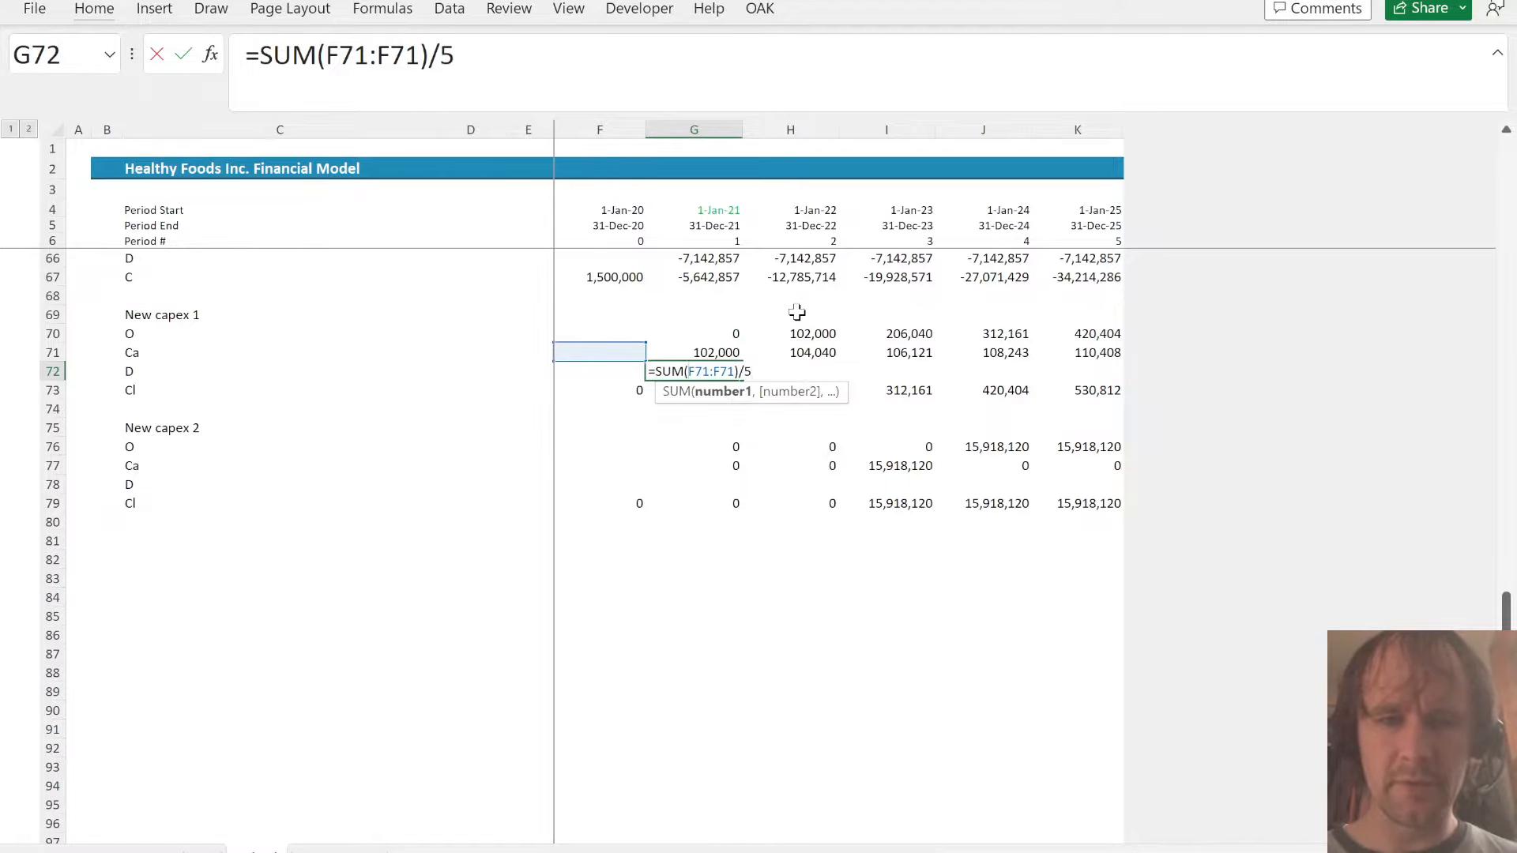
pyautogui.write('$')
pyautogui.press('Home')
pyautogui.press('Right')
pyautogui.write('-')
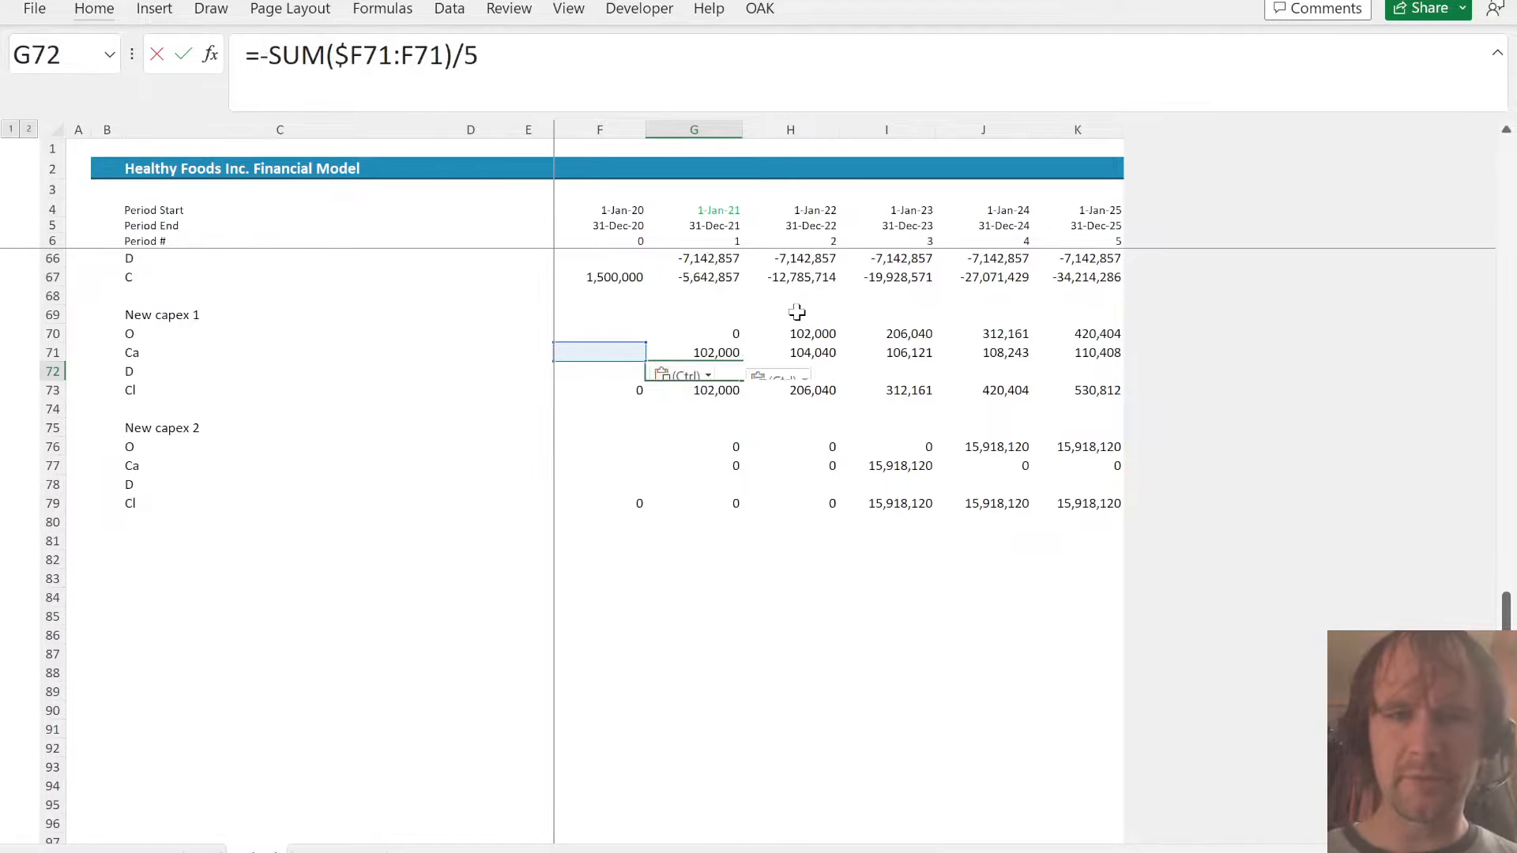
pyautogui.hotkey('ctrl', 'Return')
# - Fill the New capex 1 depreciation formula from G72 through K72
pyautogui.hotkey('shift', 'Right')
pyautogui.hotkey('shift', 'Right')
pyautogui.hotkey('shift', 'Right')
pyautogui.hotkey('shift', 'Right')
pyautogui.hotkey('ctrl', 'r')
pyautogui.press('Right')
pyautogui.press('Right')
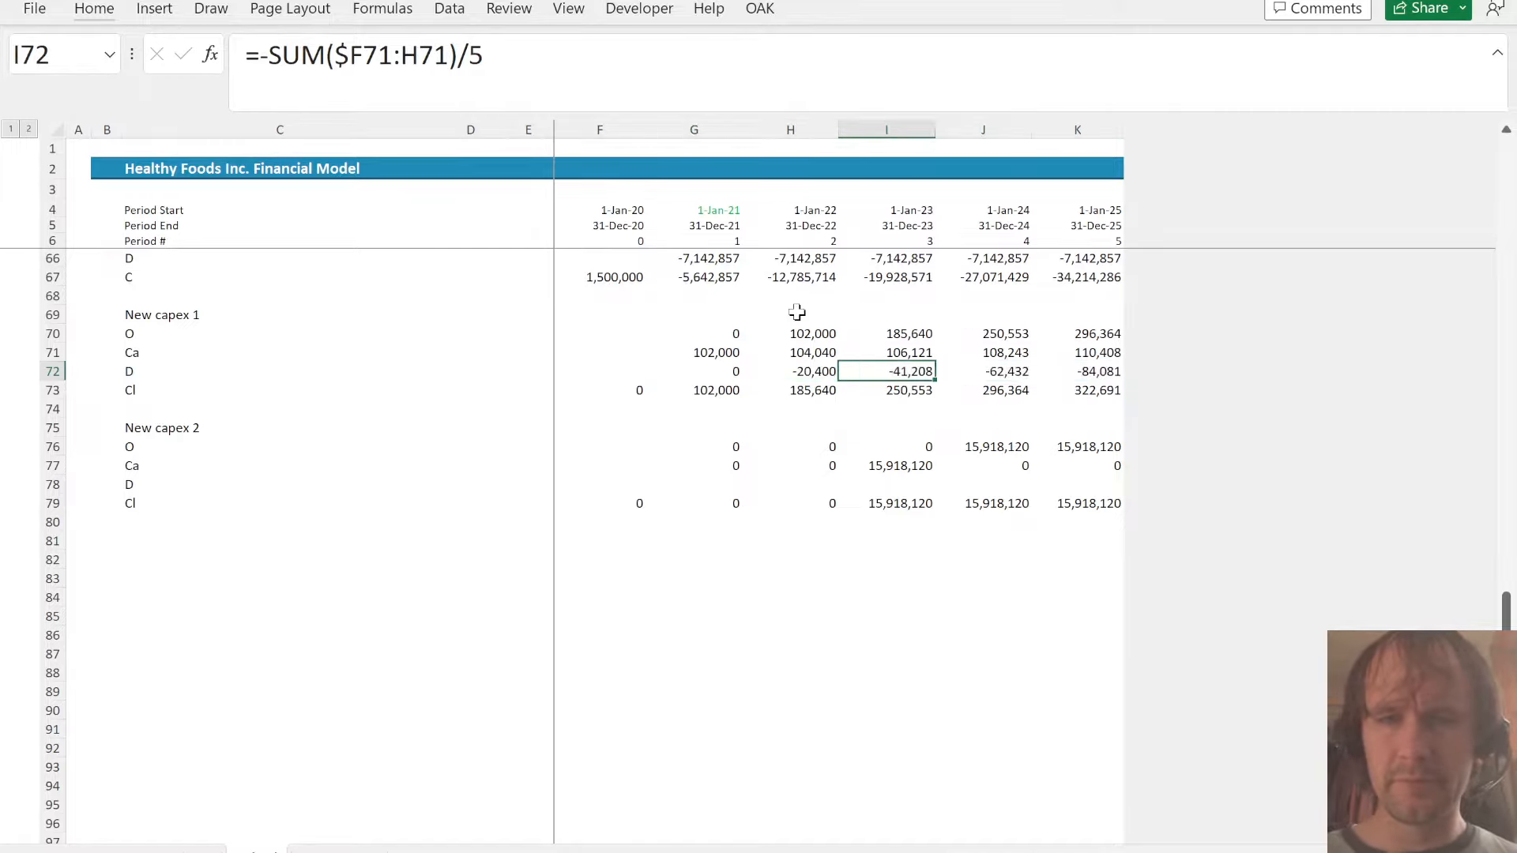
pyautogui.press('Right')
pyautogui.press('Right')
pyautogui.press('Down')
pyautogui.press('Left')
# - Enter the New capex 2 depreciation formula =-SUM($F77:F77)/12.5 in G78 and fill it through K78
pyautogui.press('Left')
pyautogui.press('Left')
pyautogui.press('Left')
pyautogui.press('Down')
pyautogui.press('Down')
pyautogui.press('Down')
pyautogui.press('Down')
pyautogui.press('Down')
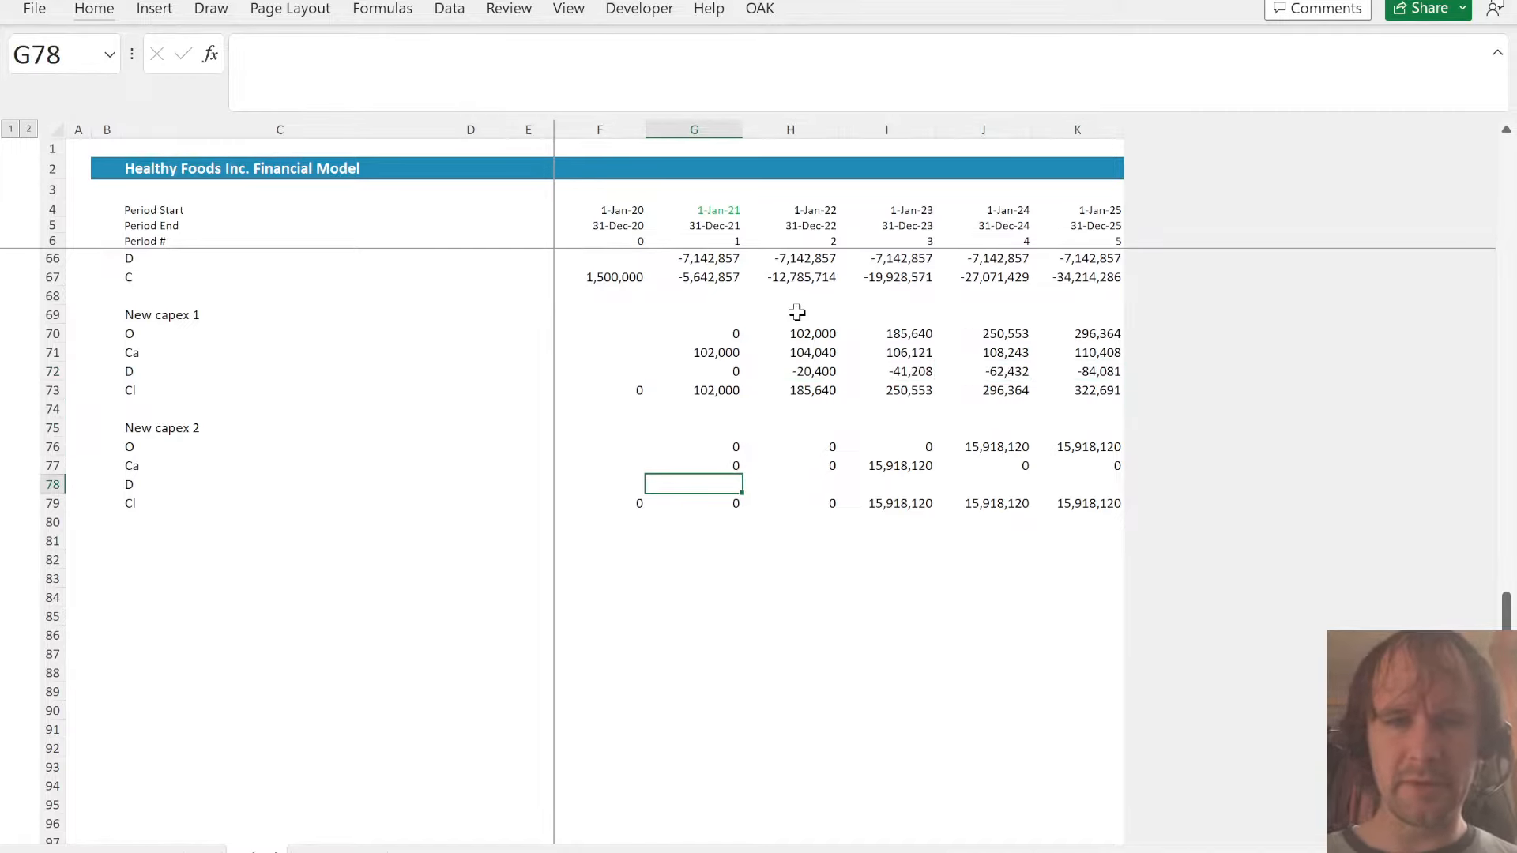
pyautogui.write('=sum(')
pyautogui.press('Left')
pyautogui.press('Up')
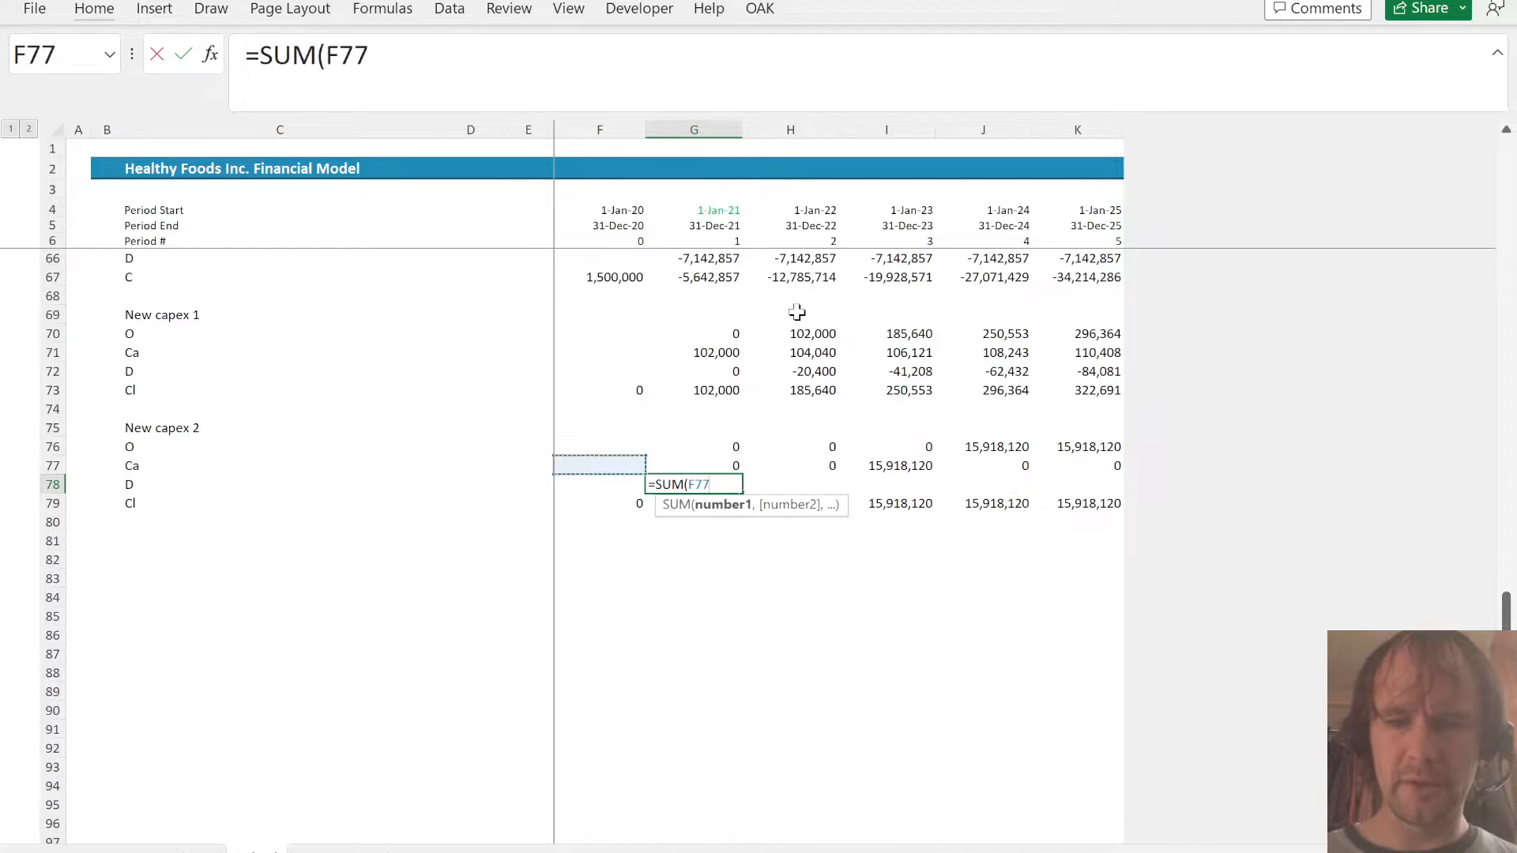
pyautogui.hotkey('shift', 'Right')
pyautogui.hotkey('shift', 'Left')
pyautogui.write(')')
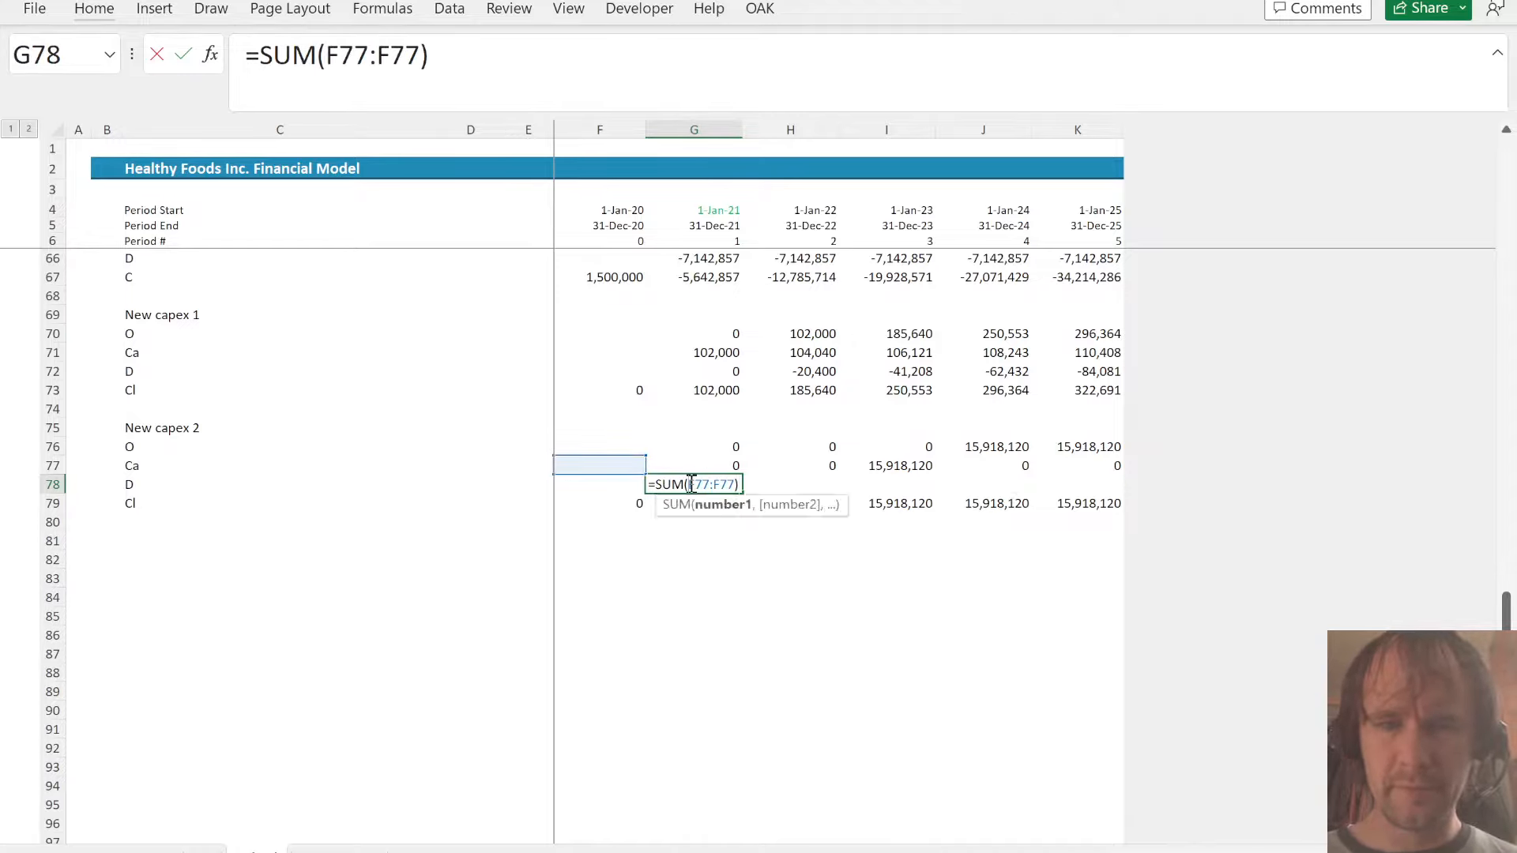
pyautogui.write('$')
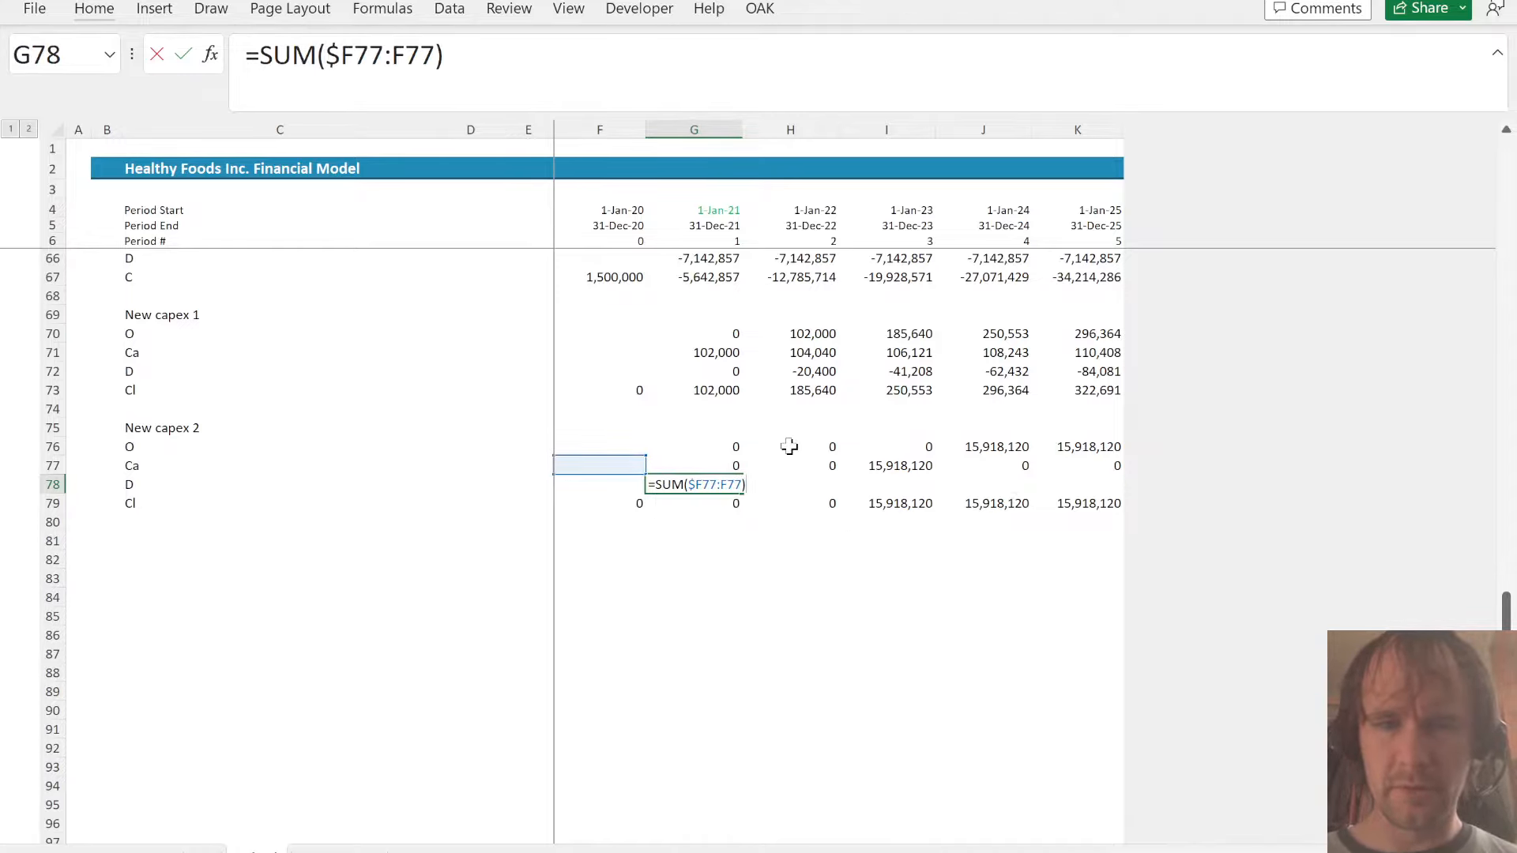
pyautogui.write('/12.5')
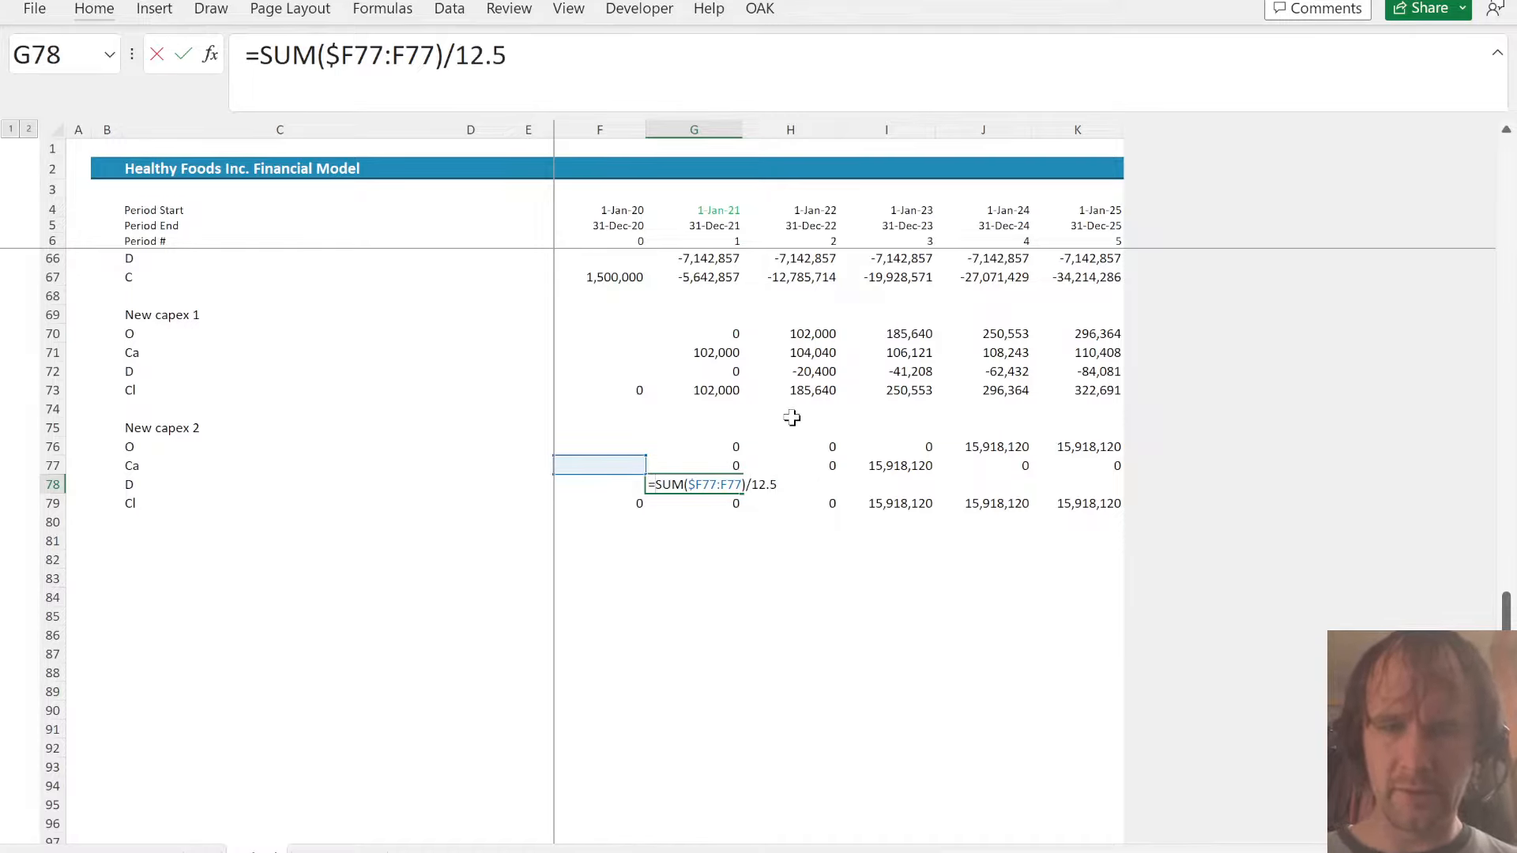
pyautogui.write('-')
pyautogui.hotkey('ctrl', 'Return')
pyautogui.hotkey('ctrl', 'shift', 'Right')
pyautogui.hotkey('ctrl', 'r')
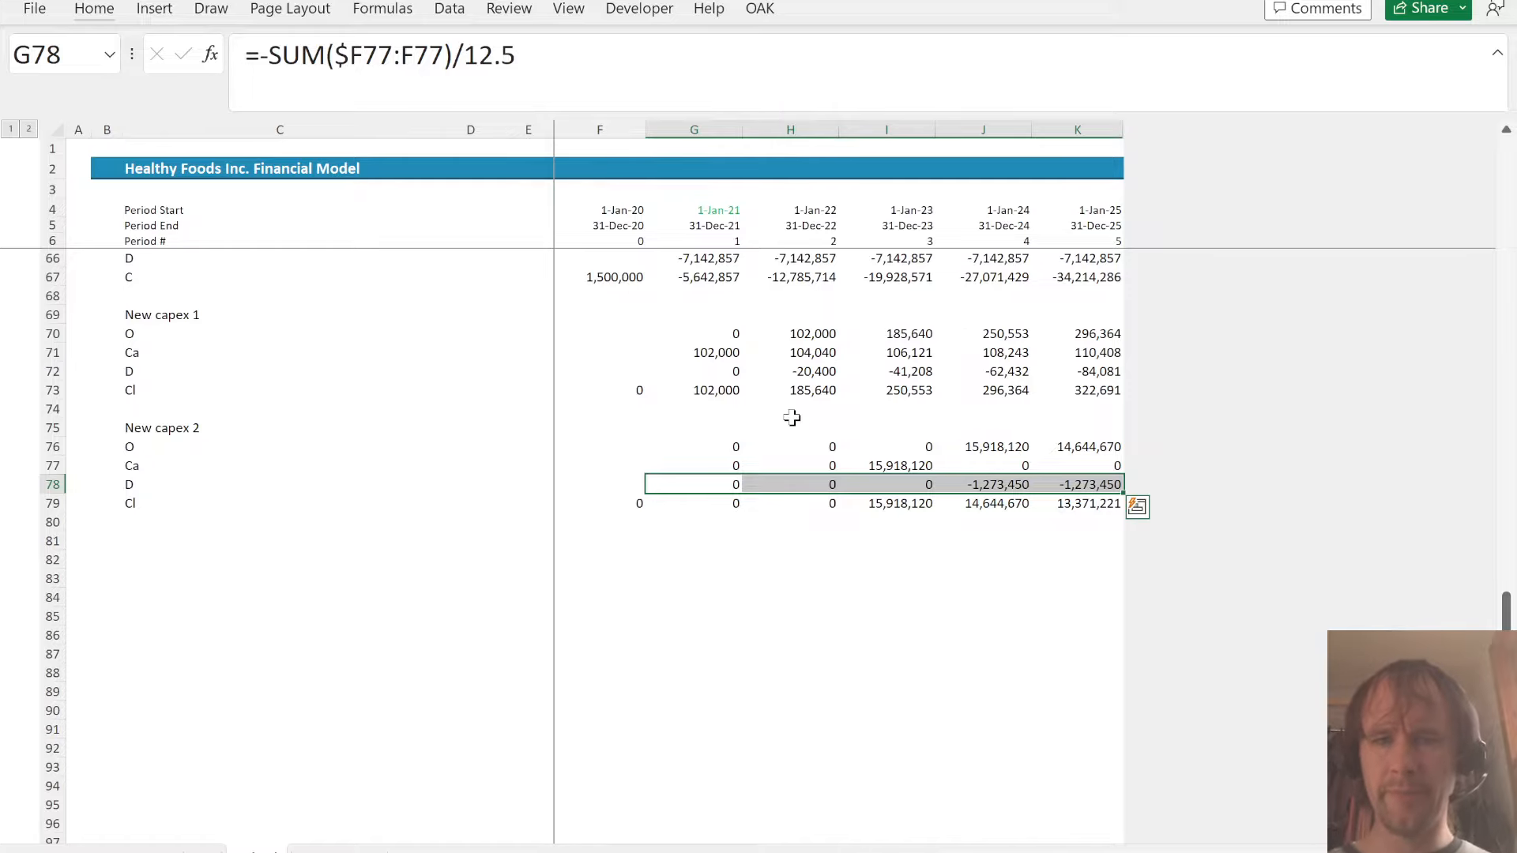
# - Link projected Fixed Assets to the schedule with =Sched!G62+Sched!G73+Sched!G79 in G54 and fill it through K54
pyautogui.press('Down')
pyautogui.press('Down')
pyautogui.press('Home')
pyautogui.hotkey('ctrl', 'pagedown')
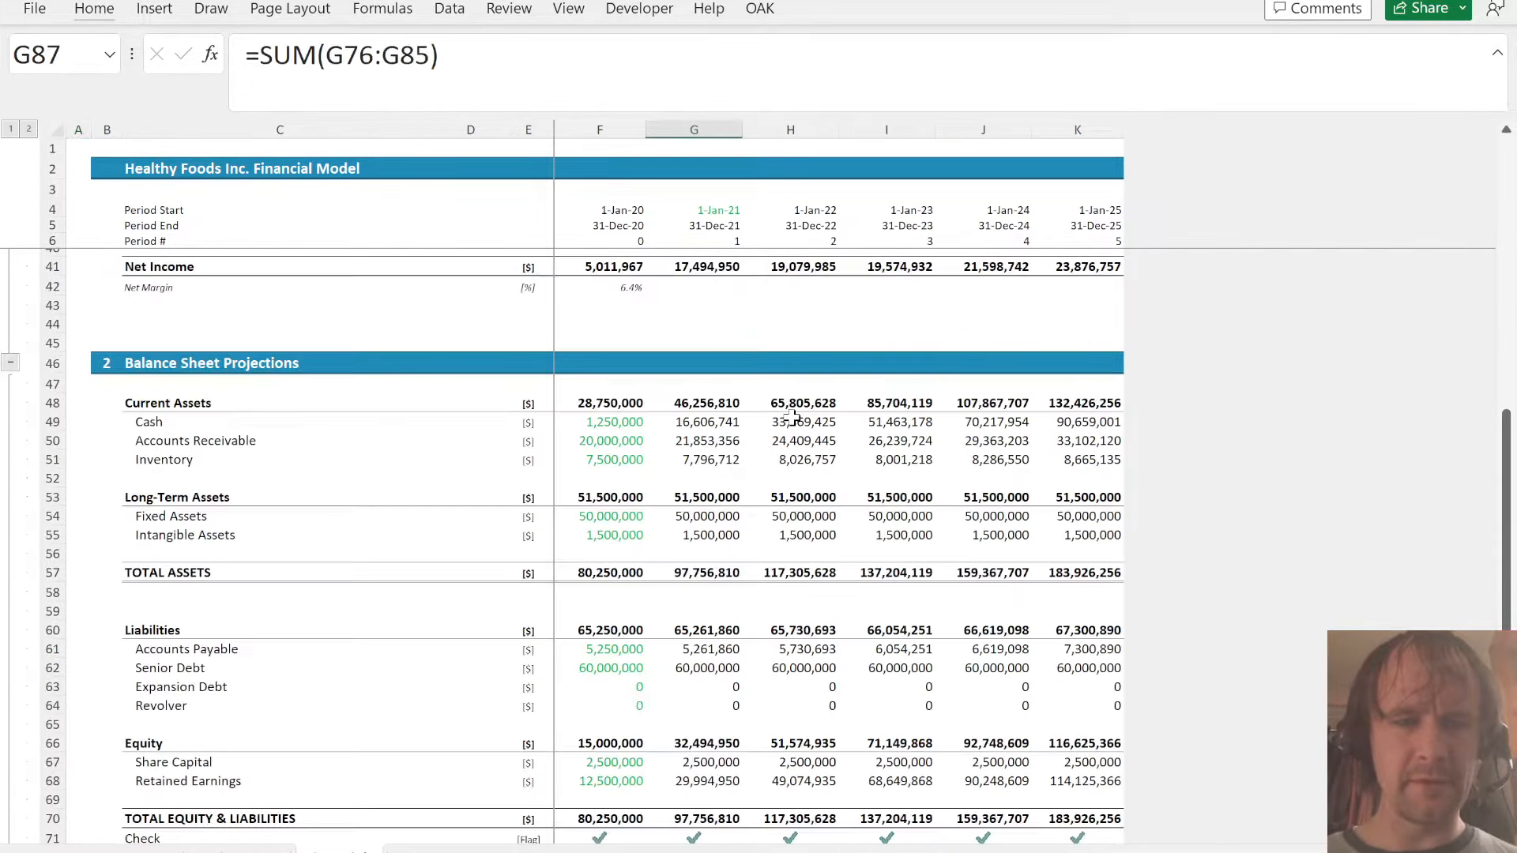
pyautogui.click(653, 517)
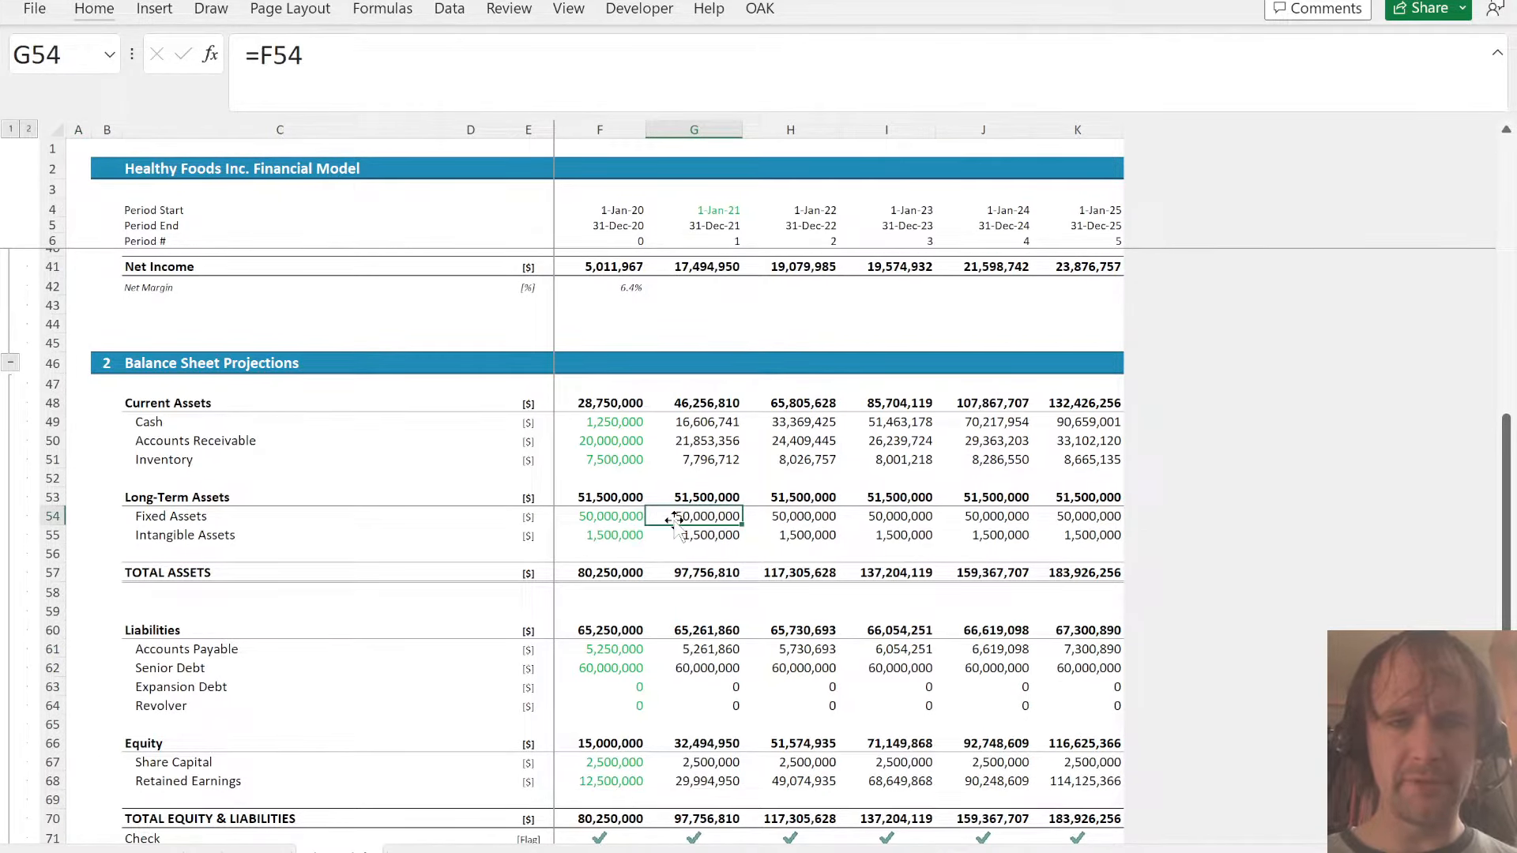
pyautogui.write('=')
pyautogui.hotkey('ctrl', 'pageup')
pyautogui.scroll(4, 753, 376)
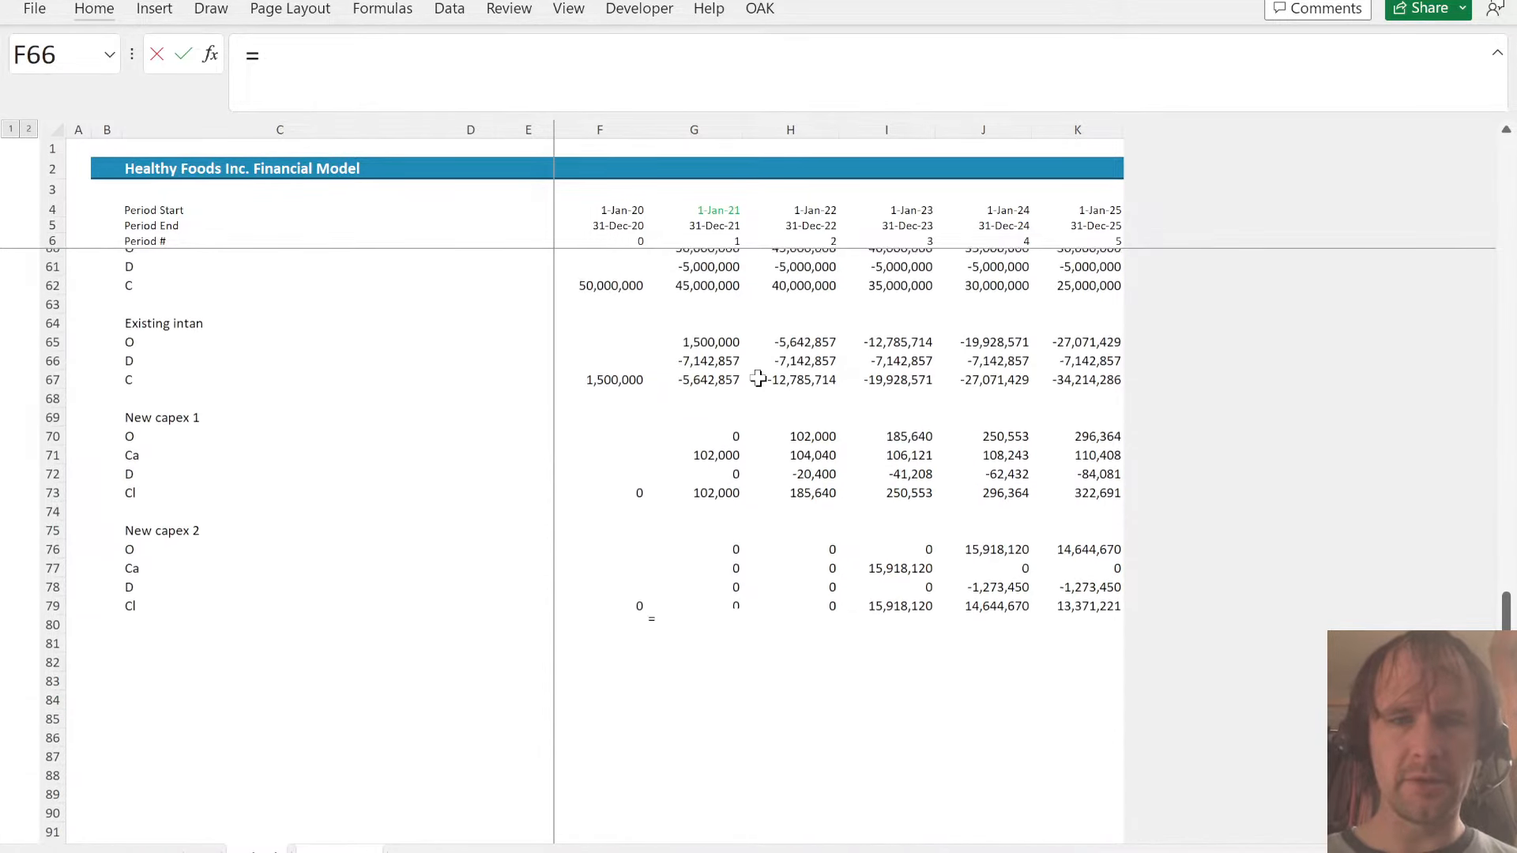
pyautogui.click(708, 390)
pyautogui.click(696, 404)
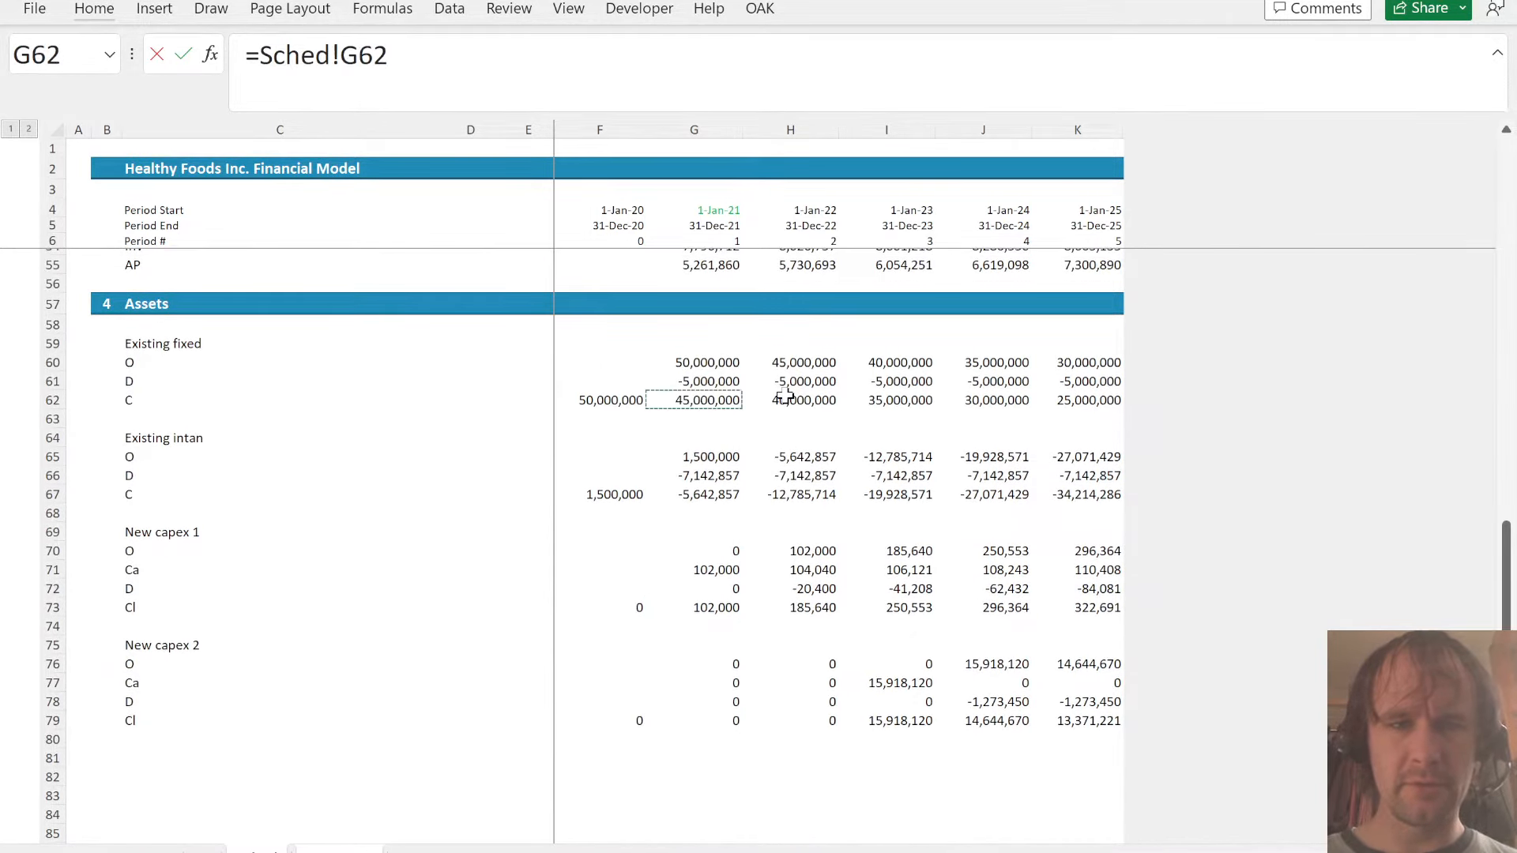
pyautogui.write('+')
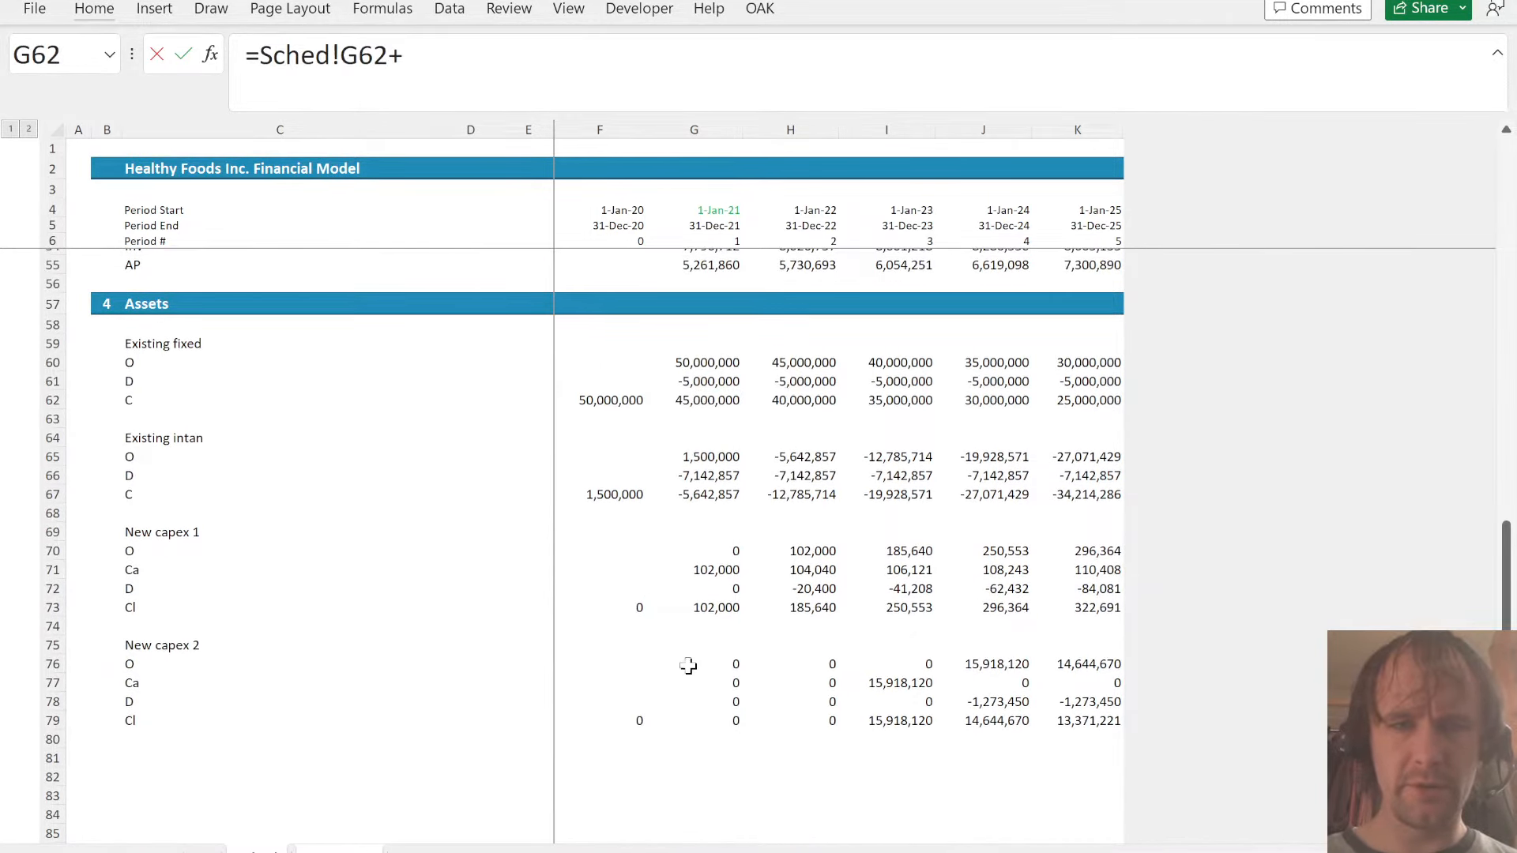
pyautogui.click(709, 608)
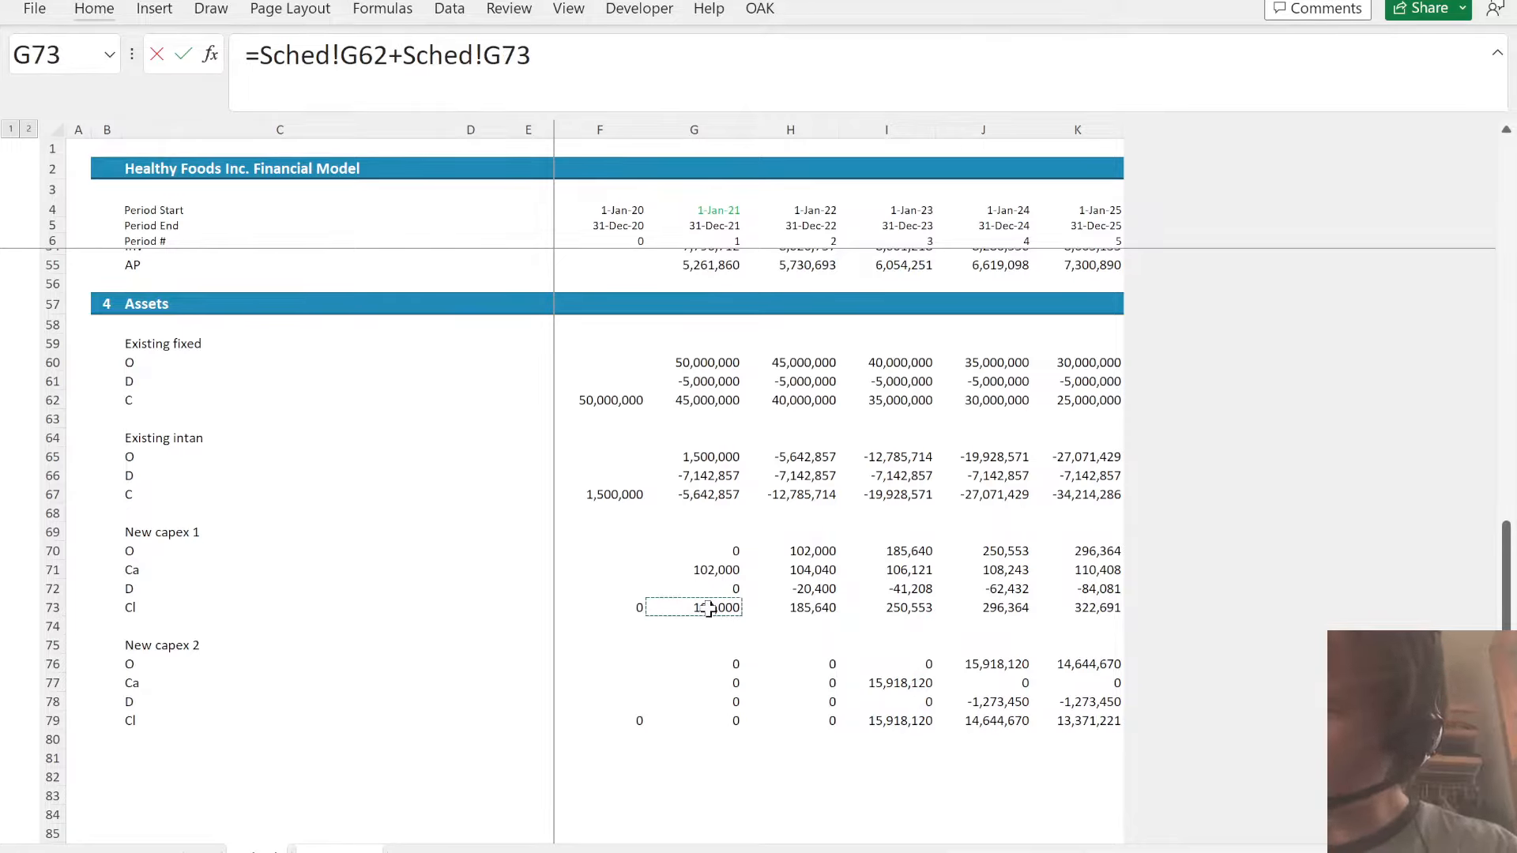
pyautogui.write('+')
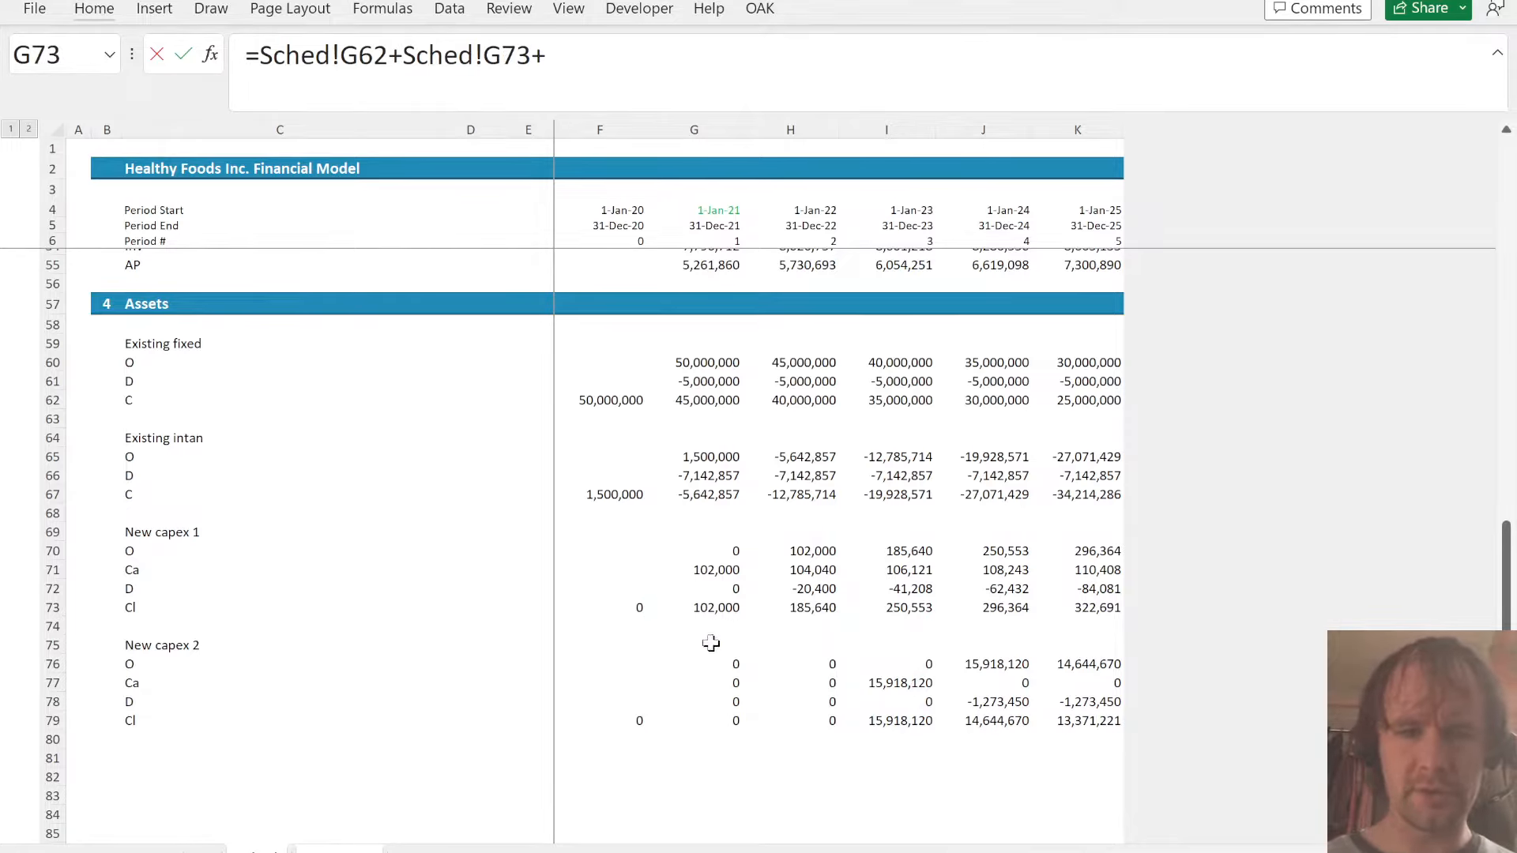
pyautogui.click(725, 721)
pyautogui.hotkey('ctrl', 'Return')
pyautogui.hotkey('ctrl', 'shift', 'Right')
pyautogui.hotkey('ctrl', 'r')
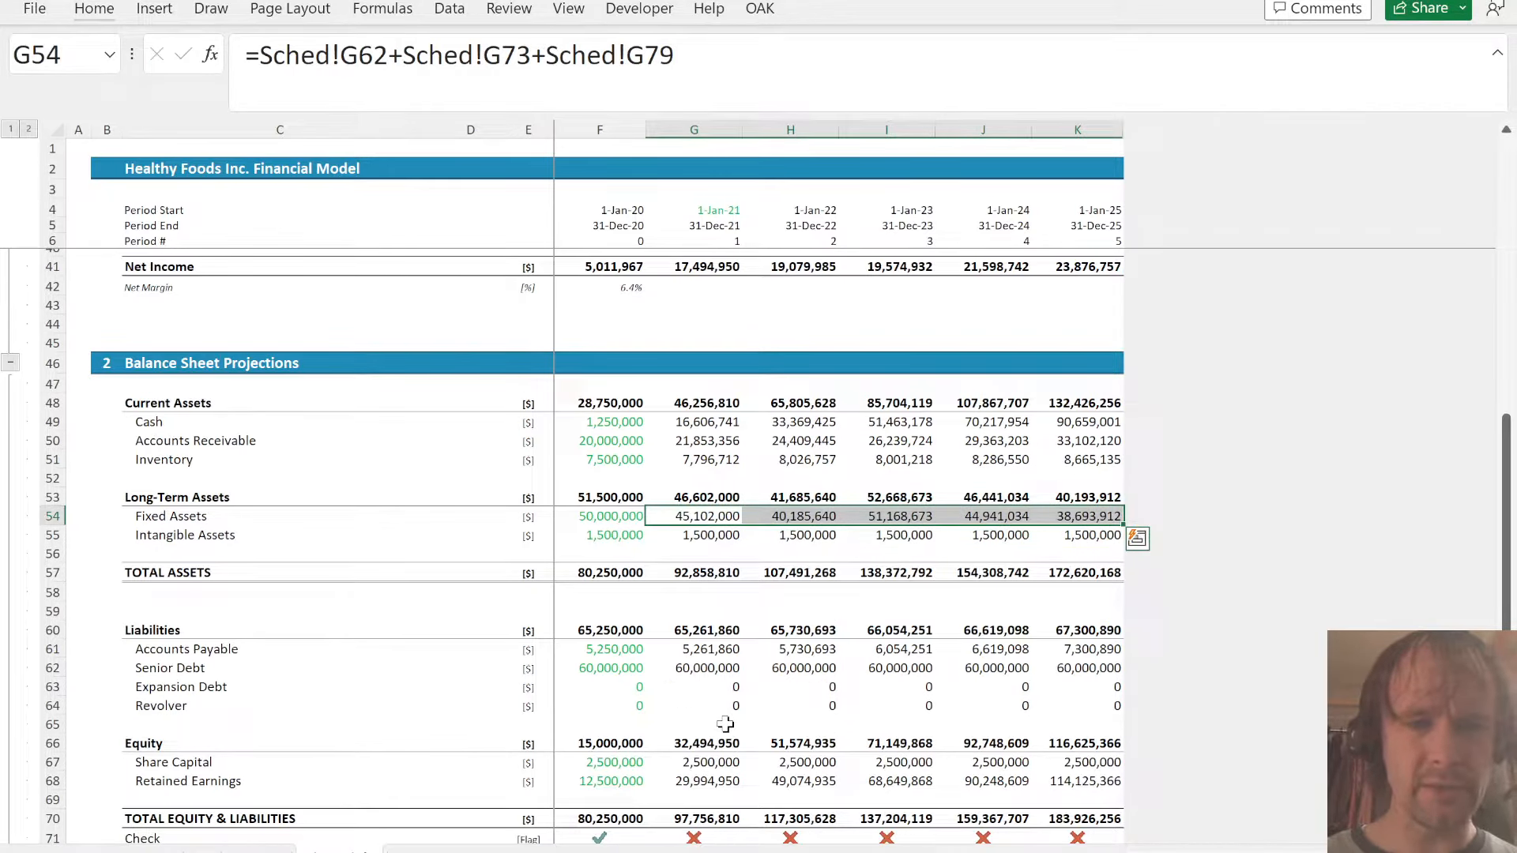
pyautogui.press('Down')
pyautogui.write('=')
pyautogui.hotkey('ctrl', 'pagedown')
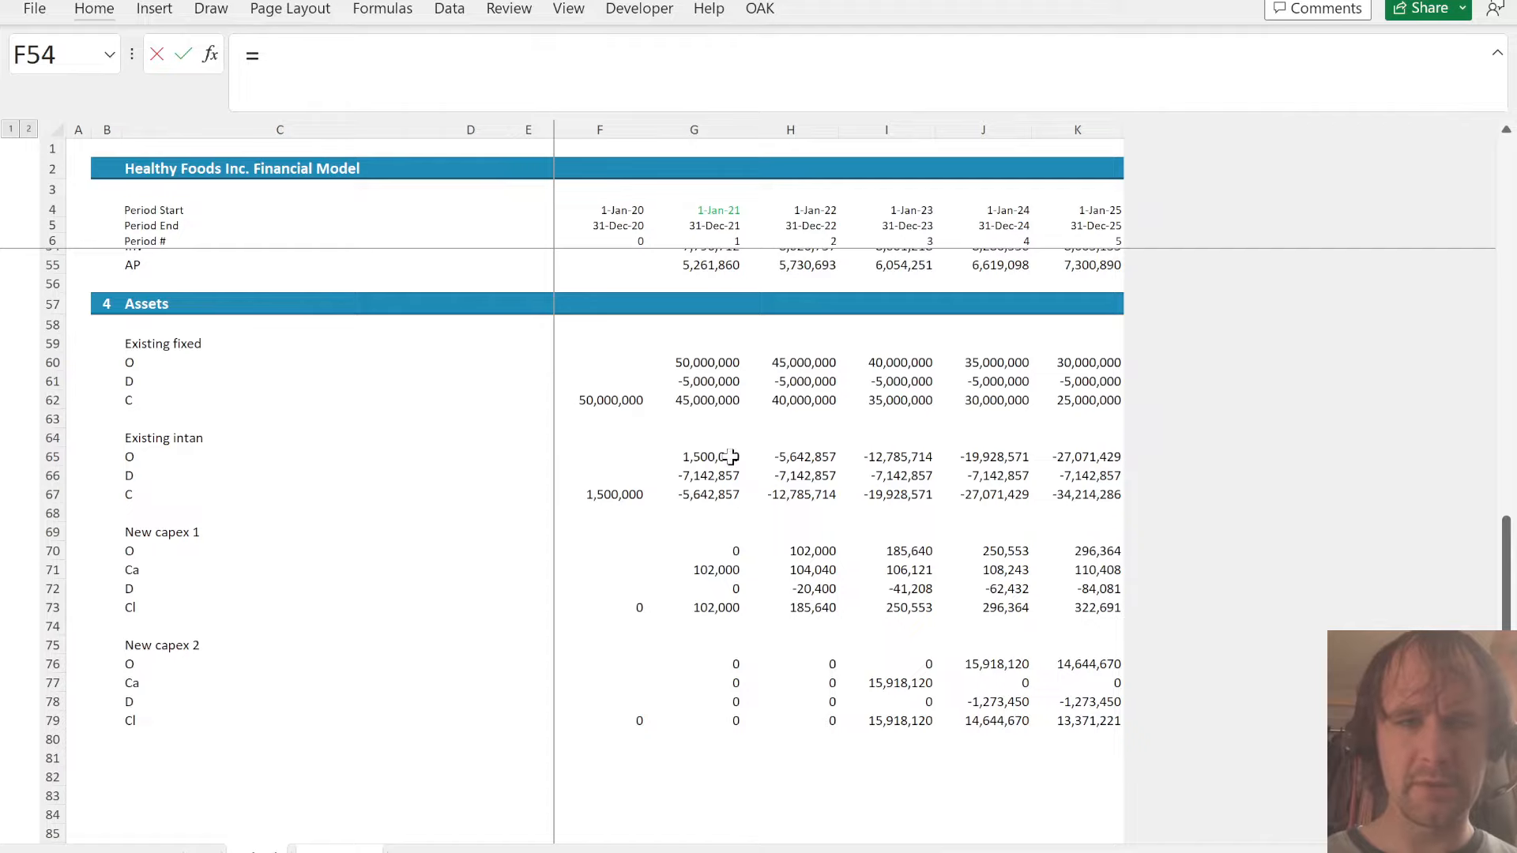
pyautogui.click(729, 492)
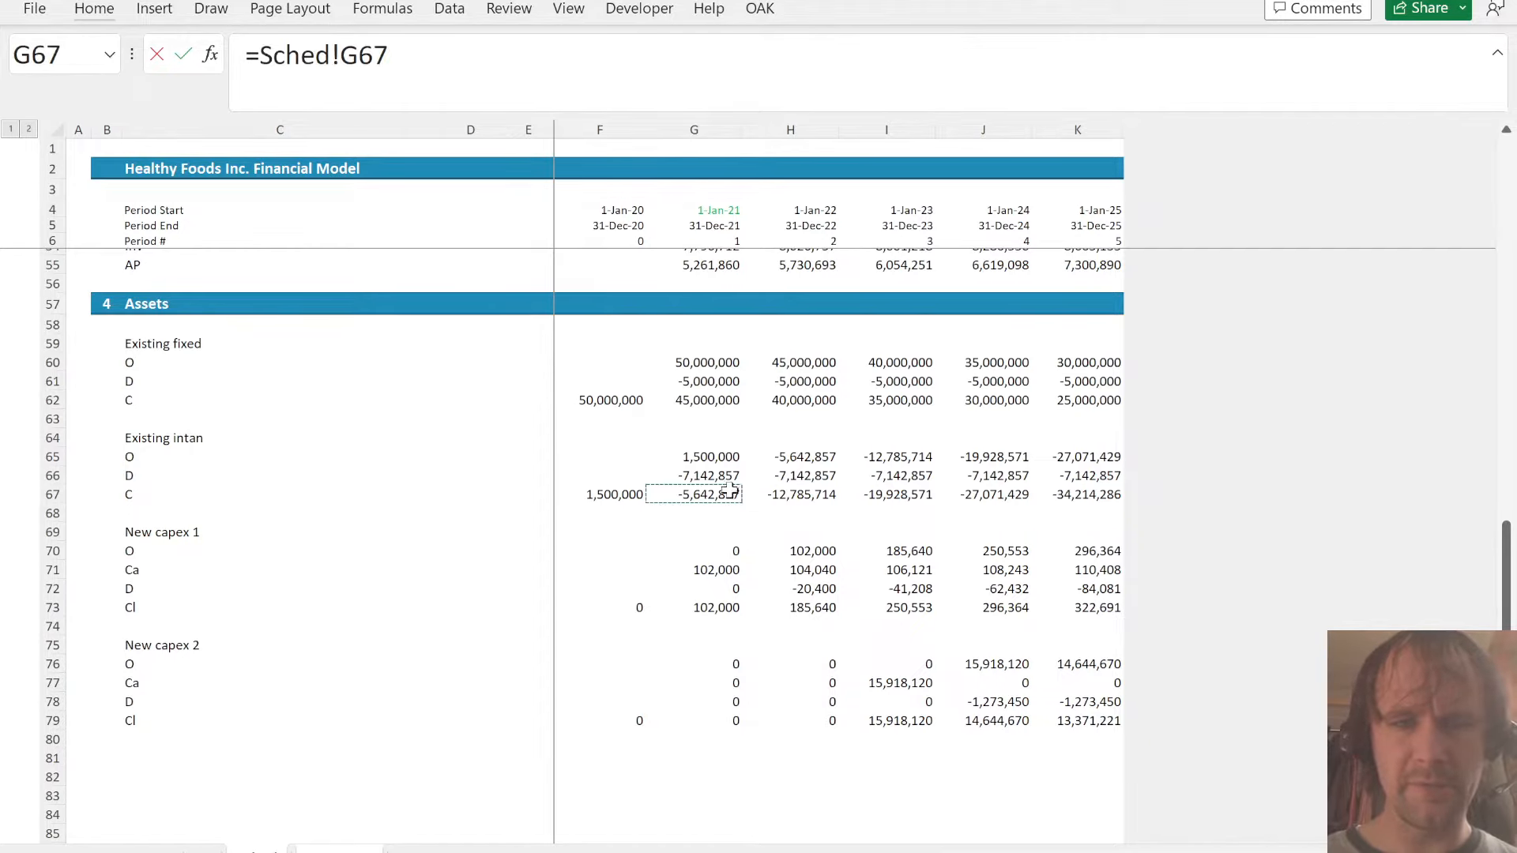
pyautogui.press('Return')
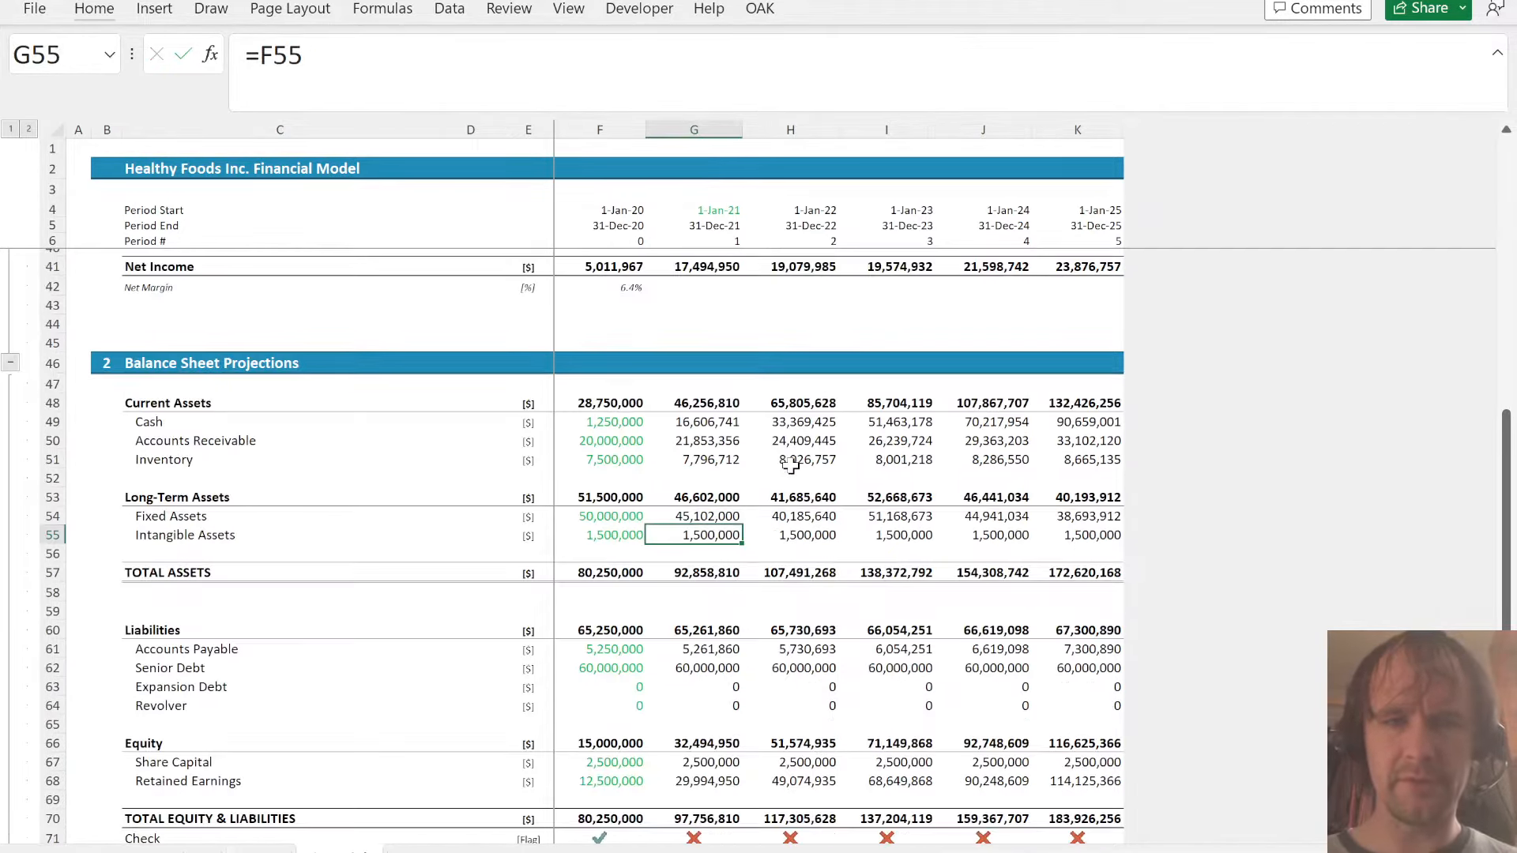
# - Correct the Existing intan depreciation formula in G66 of the schedule to =-$F67/7 and fill it through K66
pyautogui.hotkey('ctrl', 'pagedown')
pyautogui.click(692, 491)
pyautogui.press('Up')
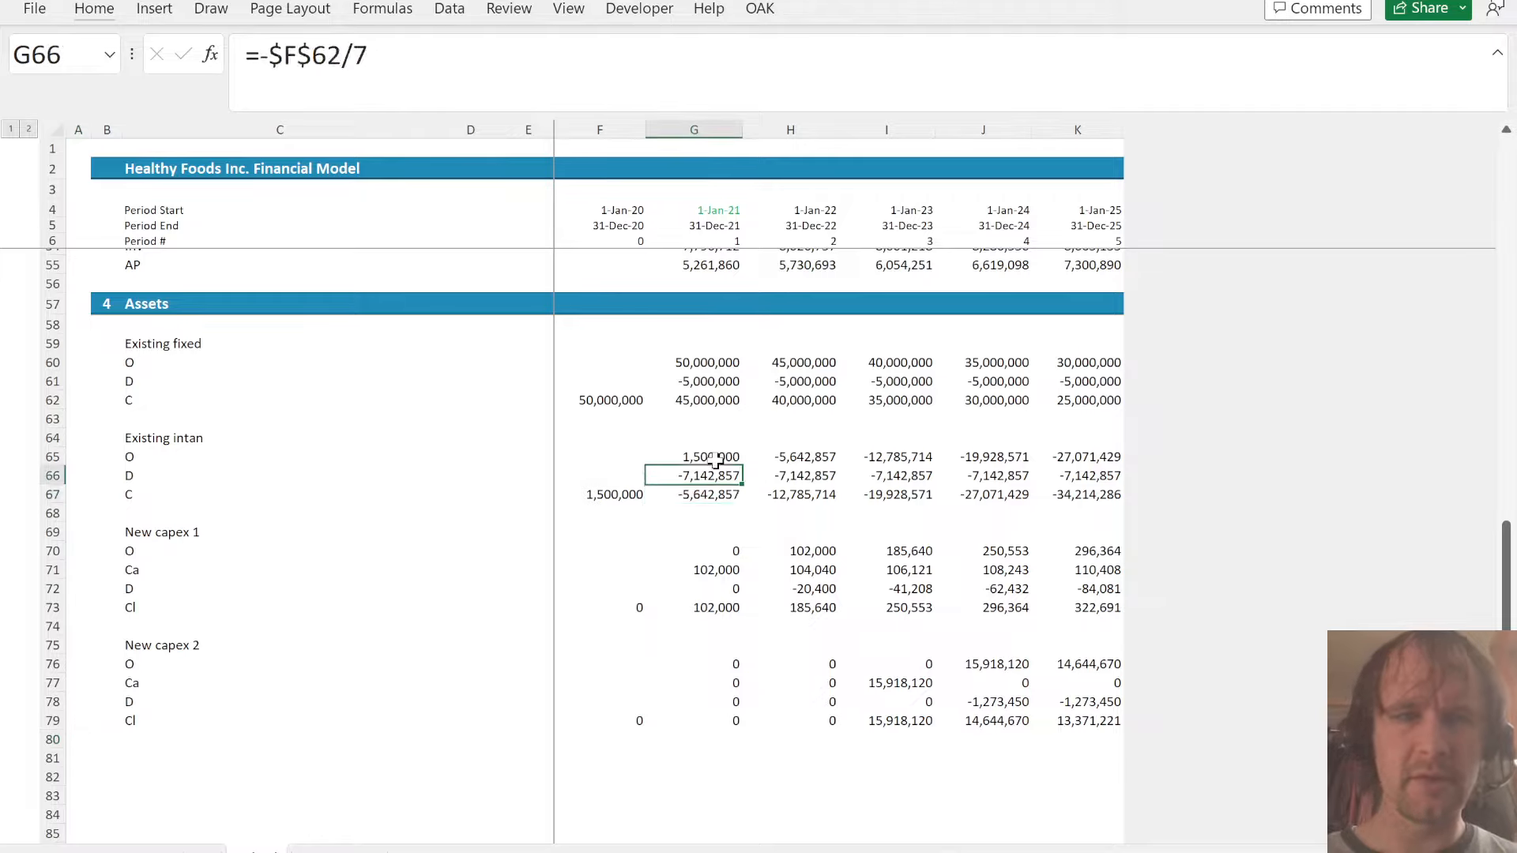
pyautogui.click(281, 54)
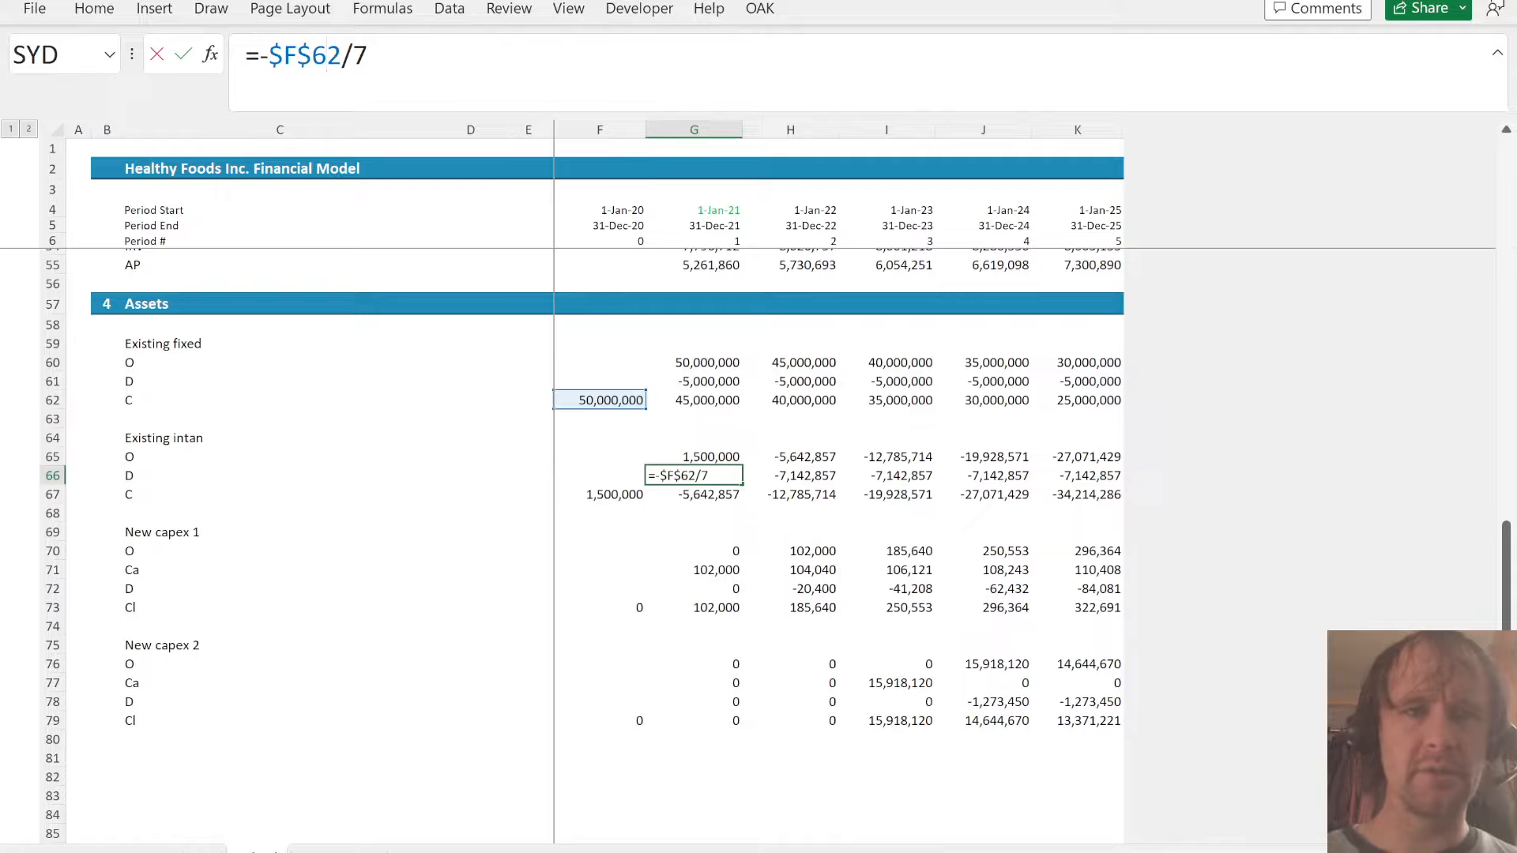
pyautogui.press('Left')
pyautogui.press('BackSpace')
pyautogui.hotkey('shift', 'Right')
pyautogui.hotkey('shift', 'Right')
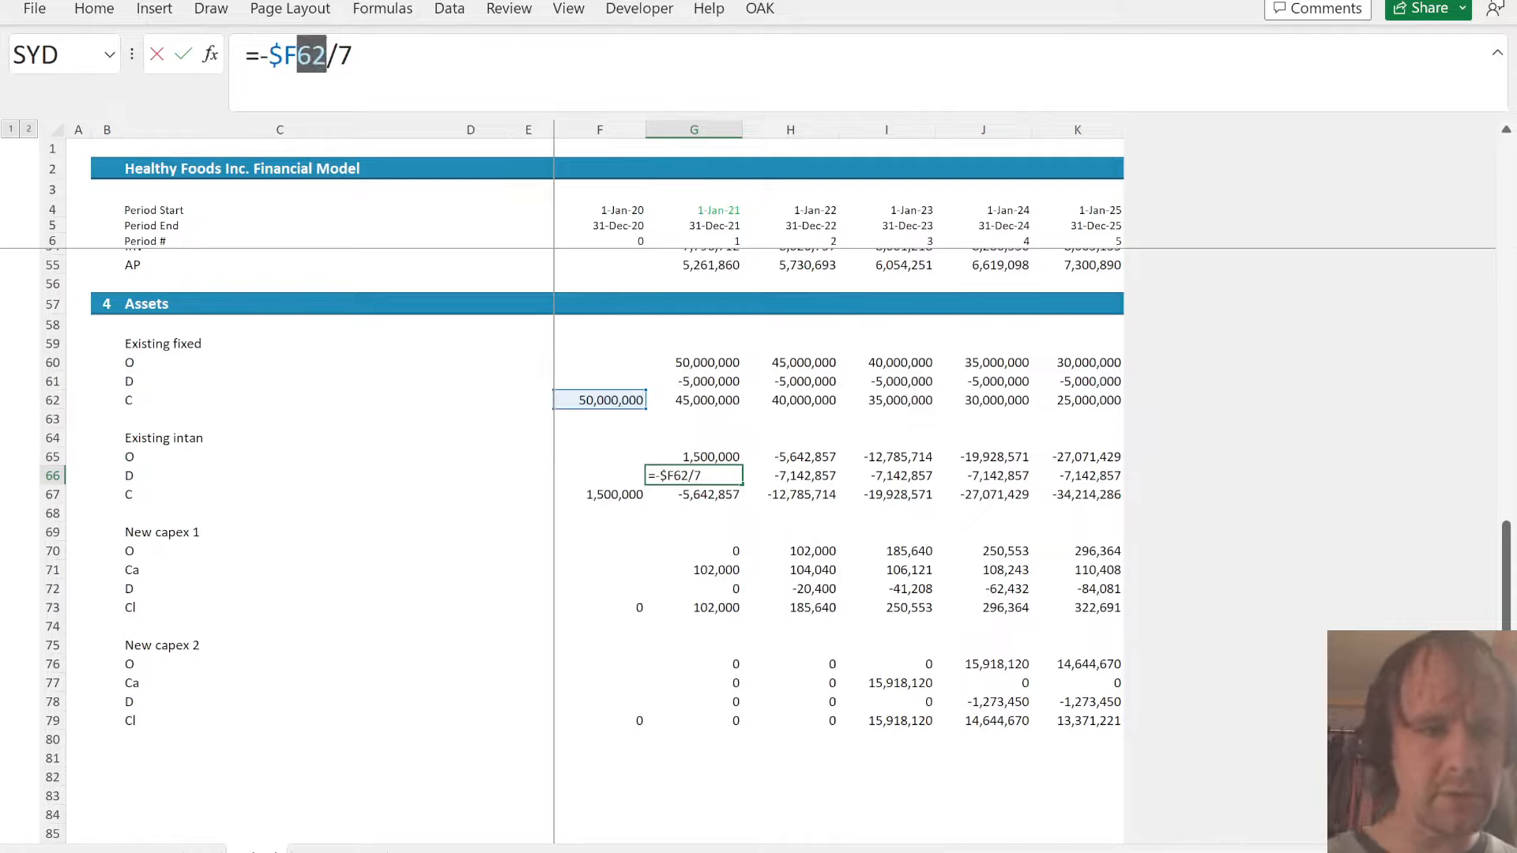
pyautogui.write('67')
pyautogui.hotkey('ctrl', 'Return')
pyautogui.hotkey('shift', 'Right')
pyautogui.hotkey('shift', 'Right')
pyautogui.hotkey('shift', 'Right')
pyautogui.hotkey('shift', 'Right')
pyautogui.hotkey('ctrl', 'r')
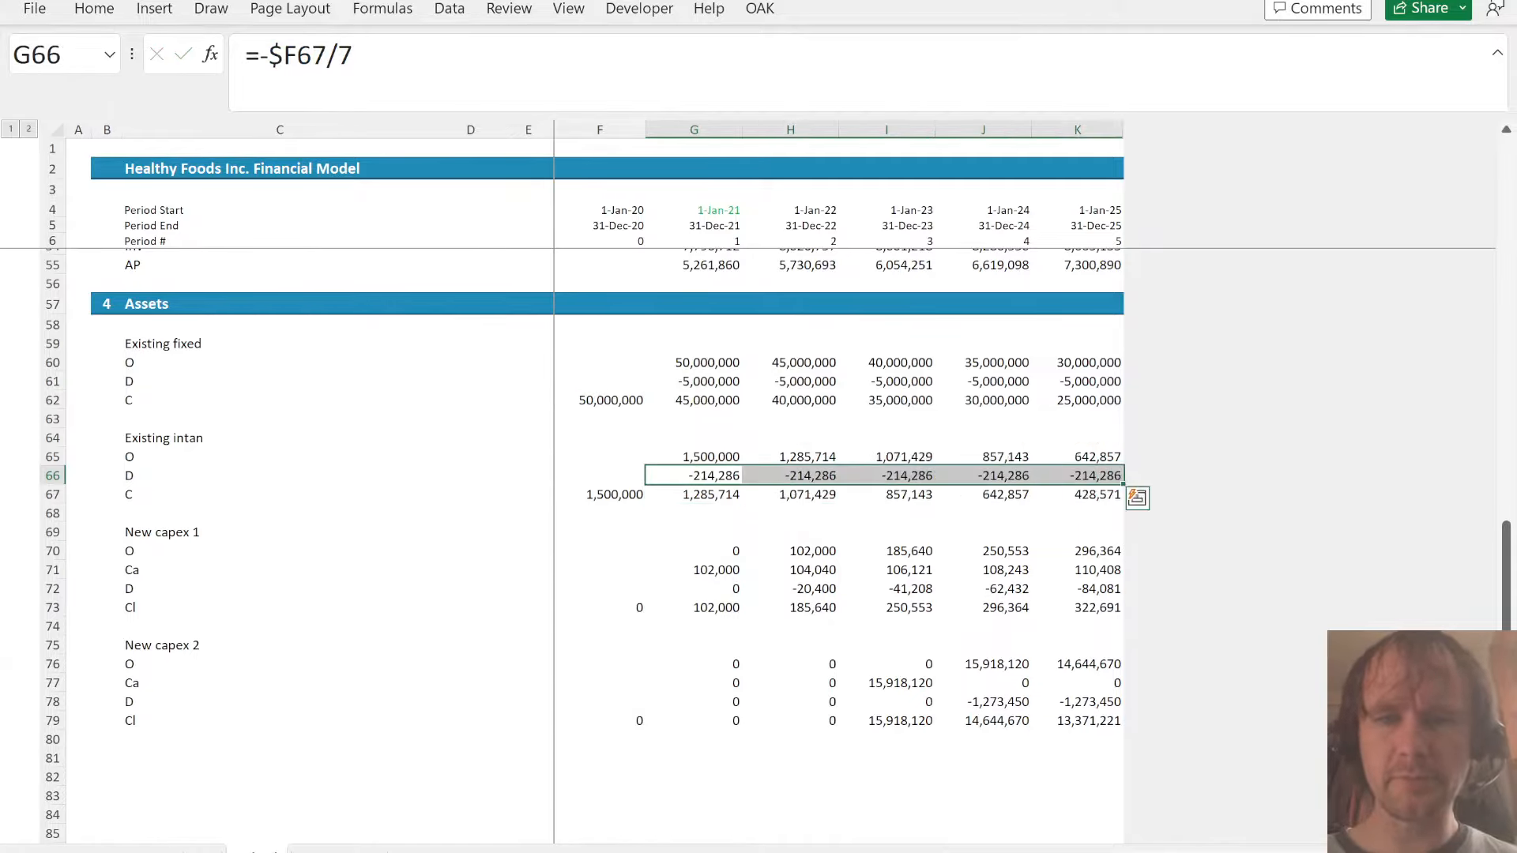
# - Link projected Intangible Assets on the balance sheet with =Sched!G67 in G55 and fill it through K55
pyautogui.press('Down')
pyautogui.hotkey('ctrl', 'pagedown')
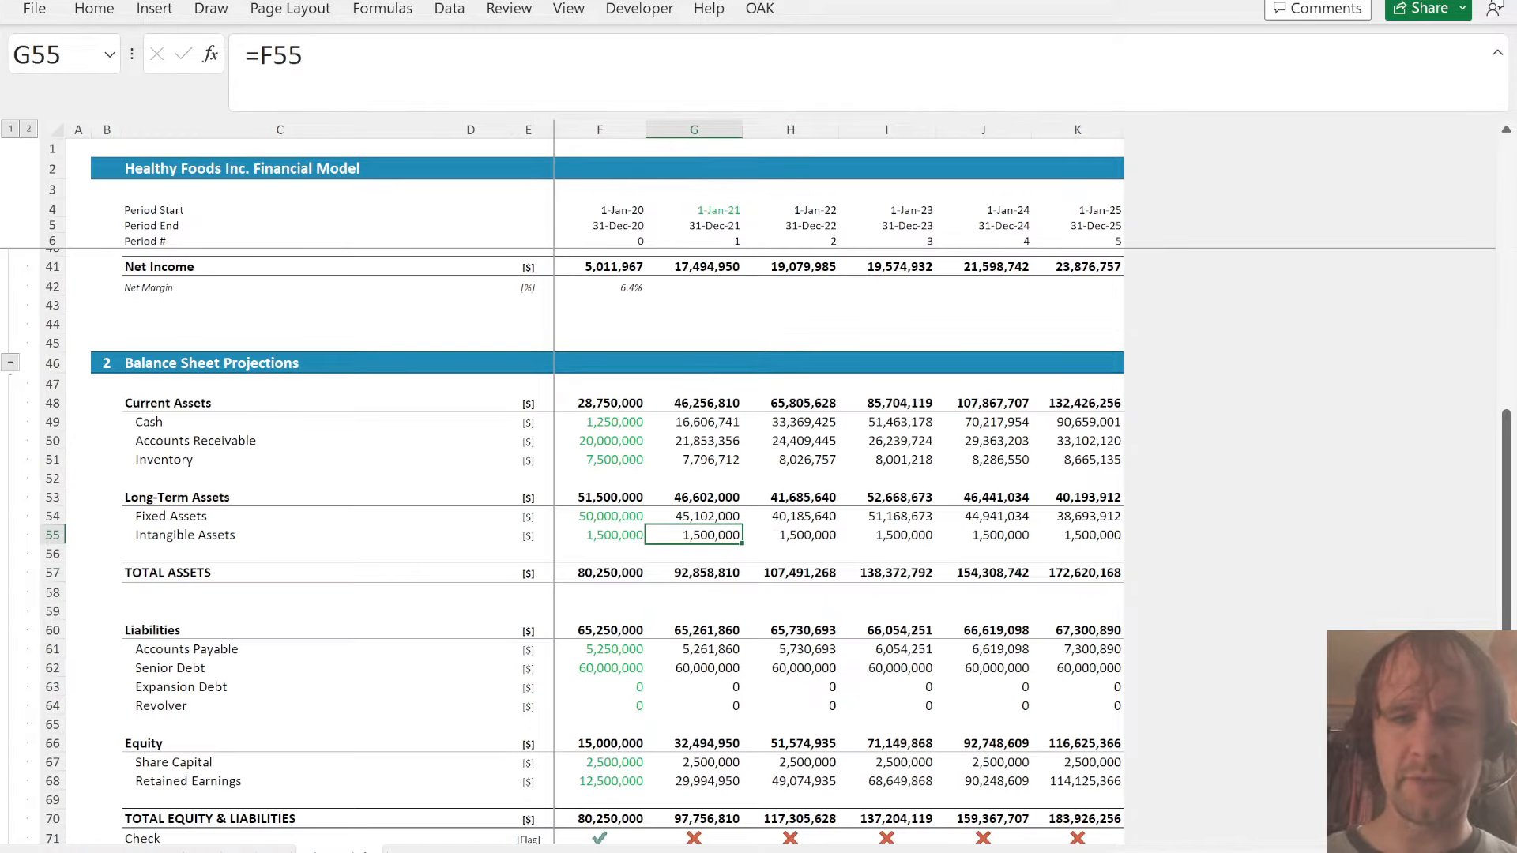
pyautogui.write('=')
pyautogui.hotkey('ctrl', 'pageup')
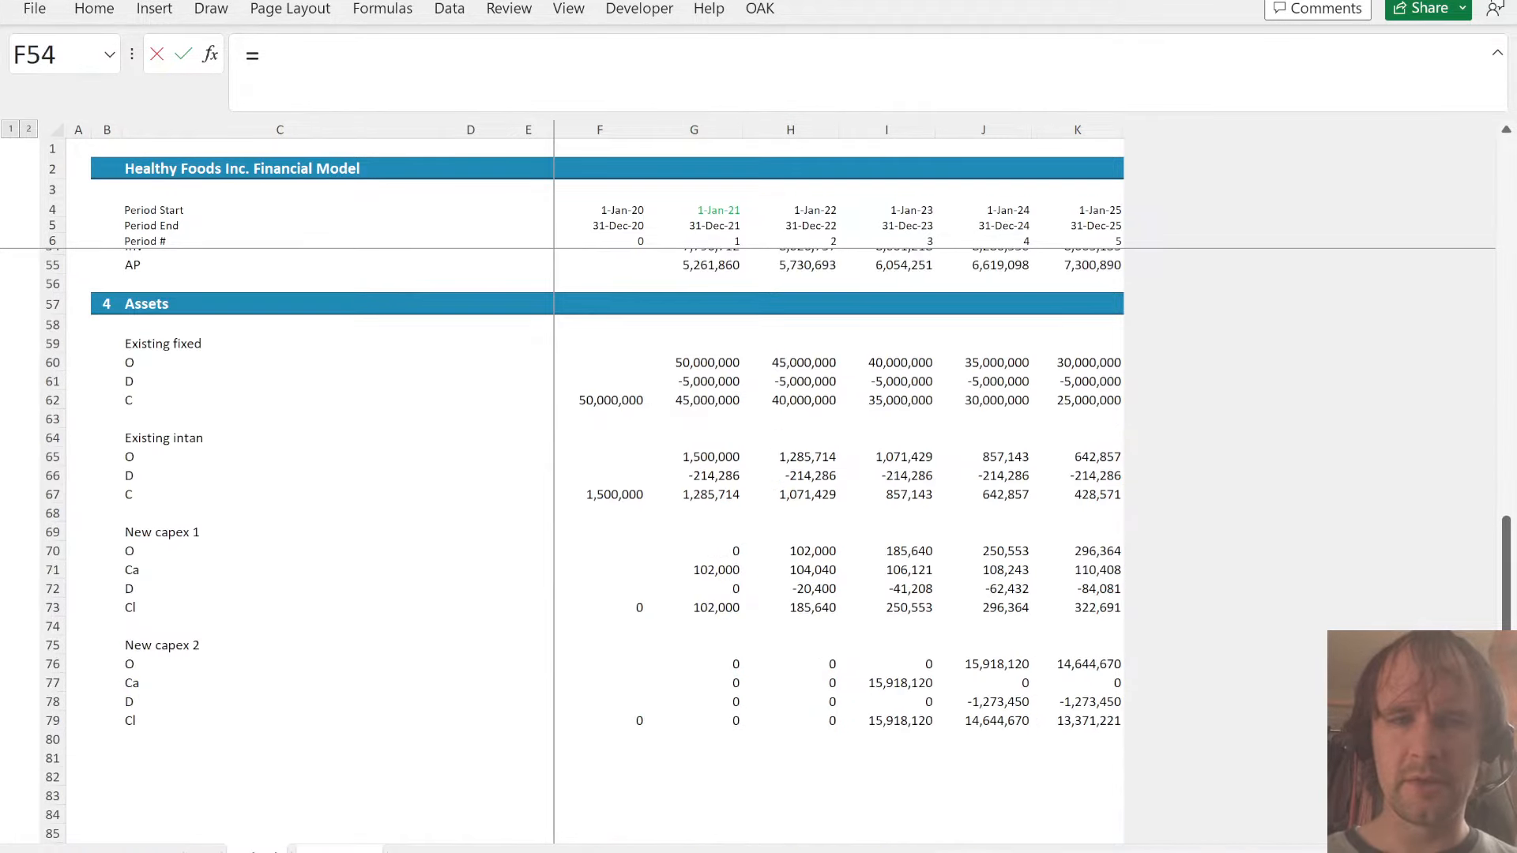
pyautogui.click(721, 491)
pyautogui.hotkey('ctrl', 'Return')
pyautogui.hotkey('shift', 'Right')
pyautogui.hotkey('shift', 'Right')
pyautogui.hotkey('shift', 'Right')
pyautogui.hotkey('shift', 'Right')
pyautogui.hotkey('ctrl', 'r')
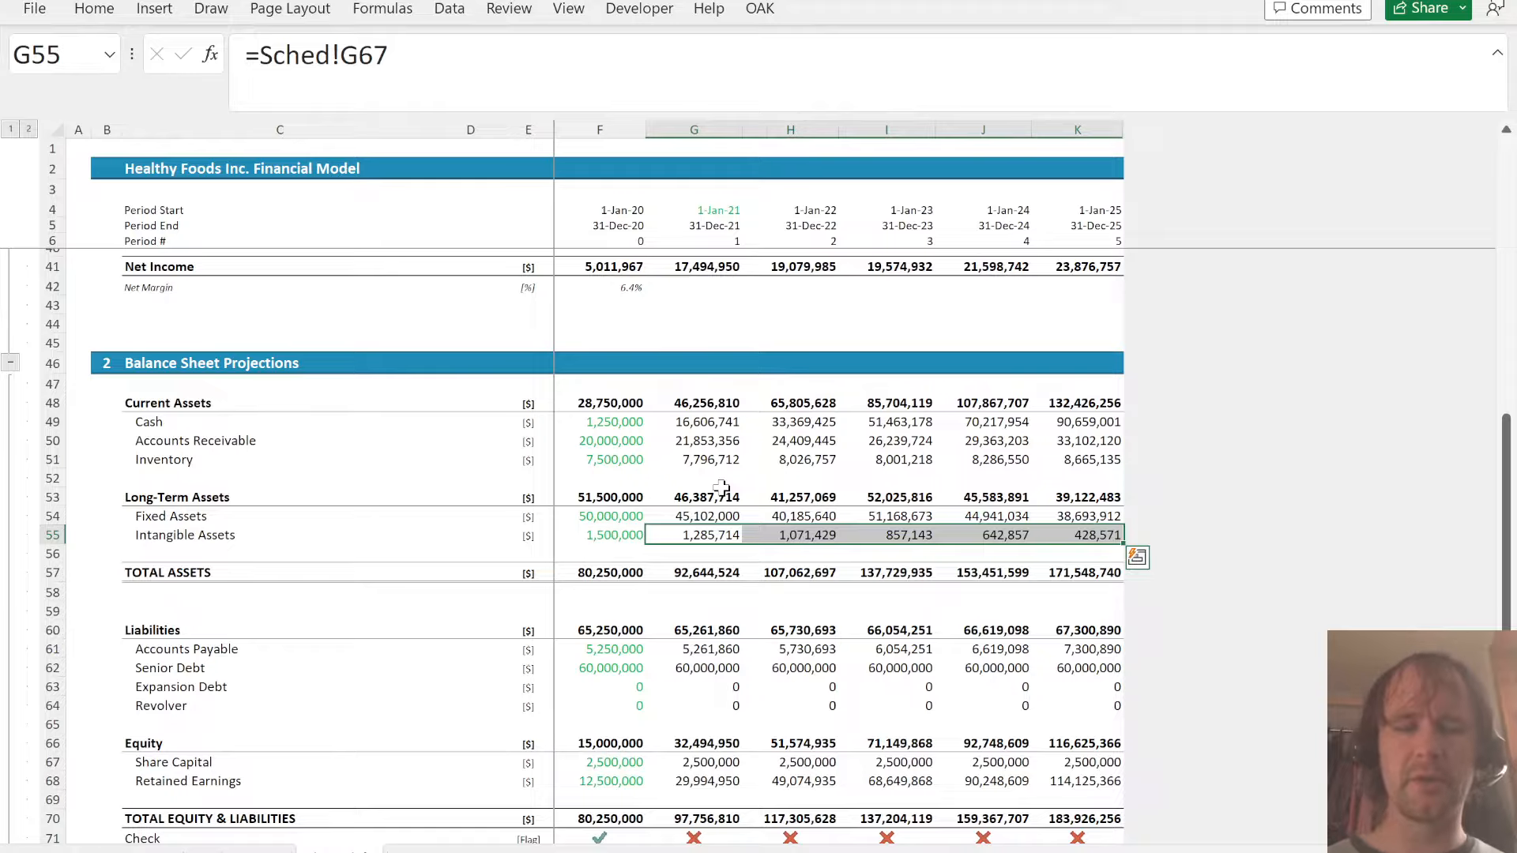
# - Enter the P&L Depreciation formula =-(Sched!G61+Sched!G72+Sched!G78) in G30 and fill it through K30
pyautogui.scroll(6, 721, 488)
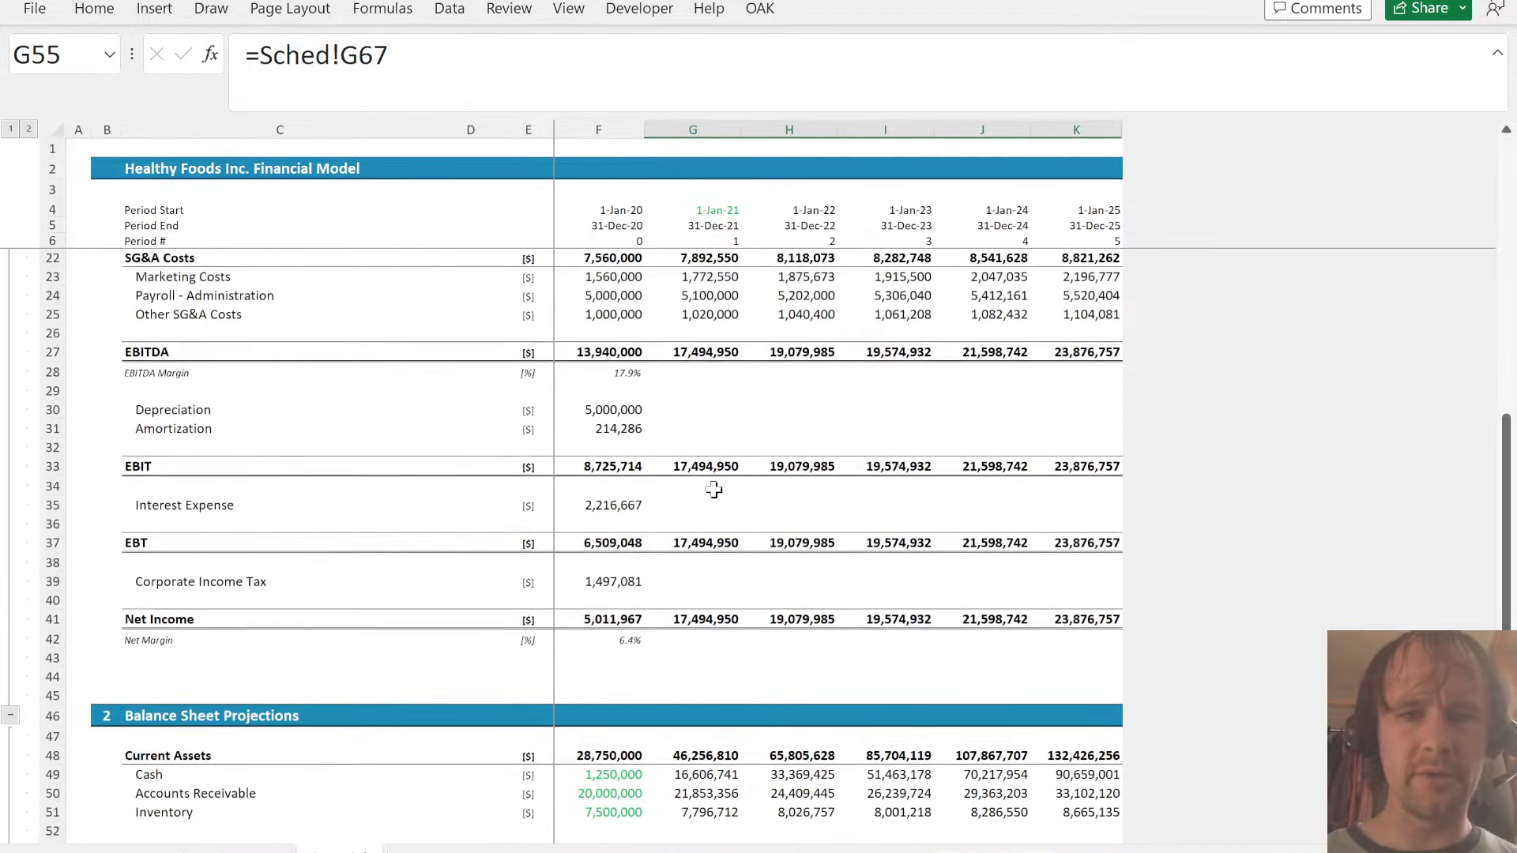
pyautogui.click(695, 409)
pyautogui.write('=')
pyautogui.hotkey('ctrl', 'pagedown')
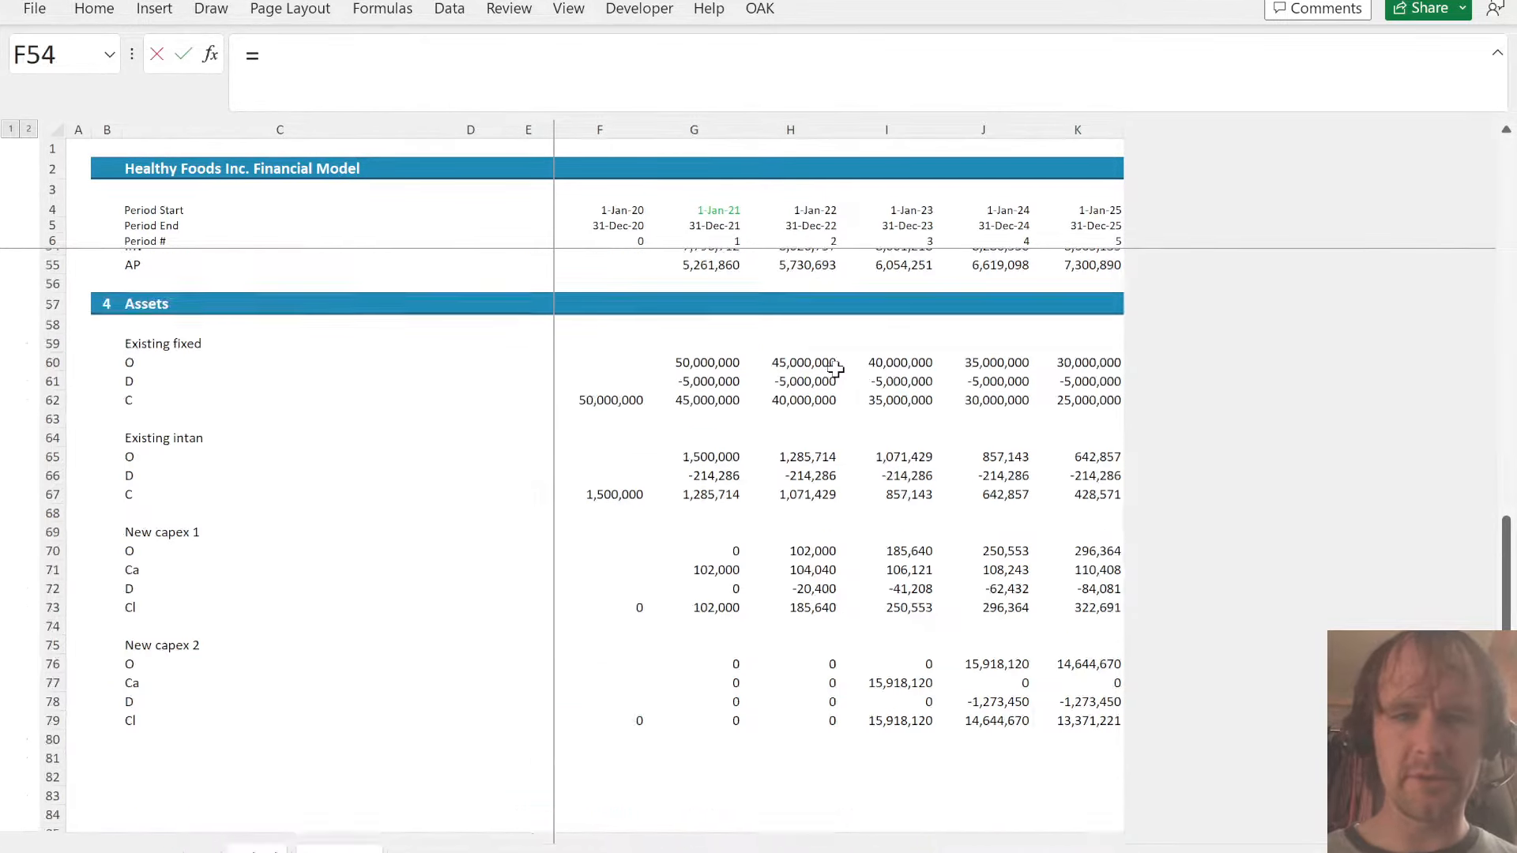
pyautogui.write('-(')
pyautogui.click(706, 381)
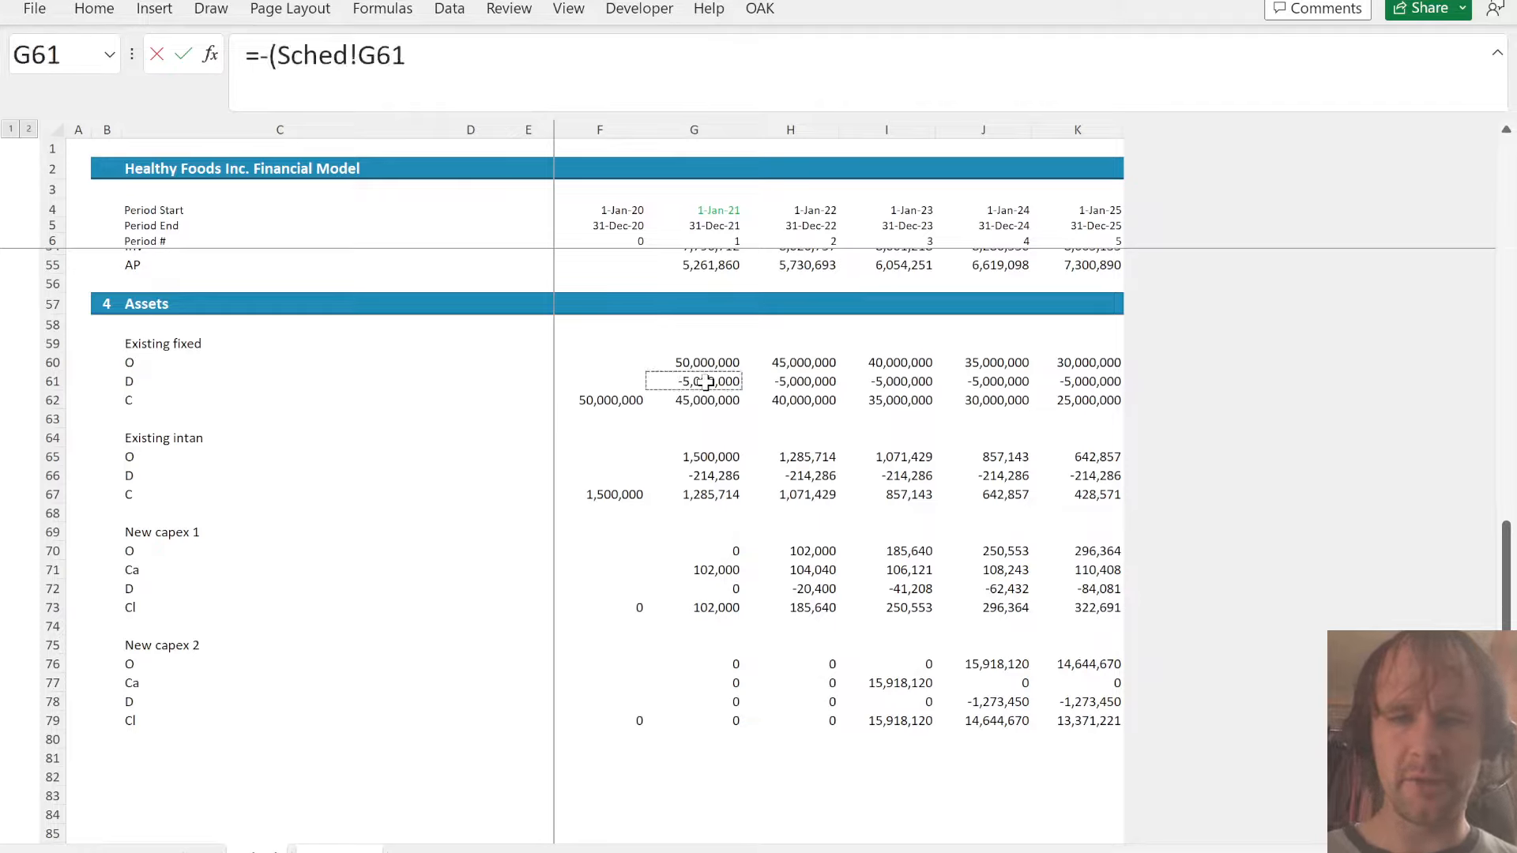
pyautogui.write('+')
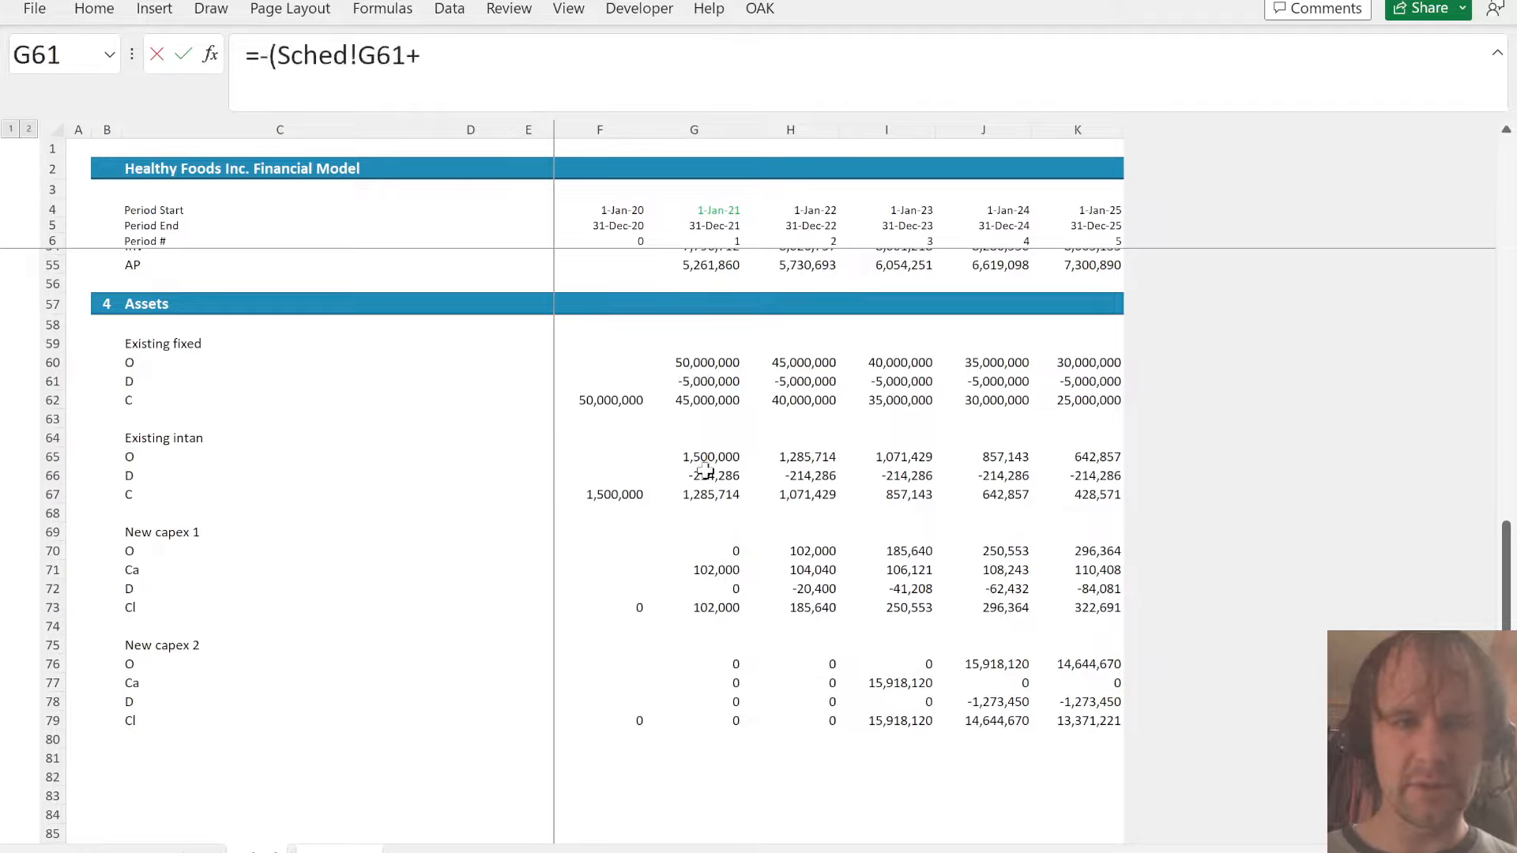
pyautogui.click(724, 589)
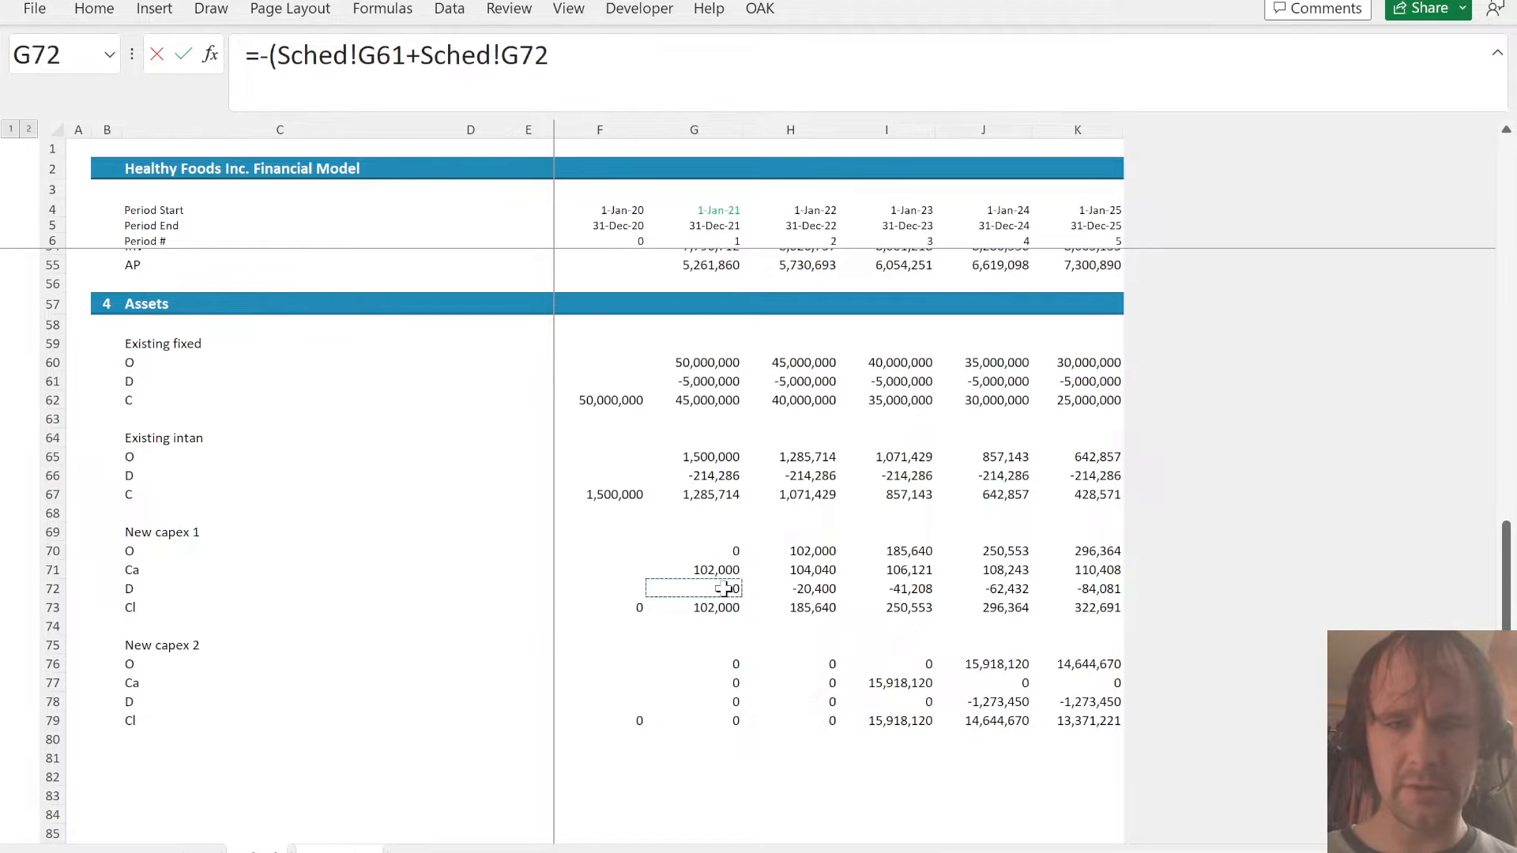
pyautogui.write('+')
pyautogui.click(724, 703)
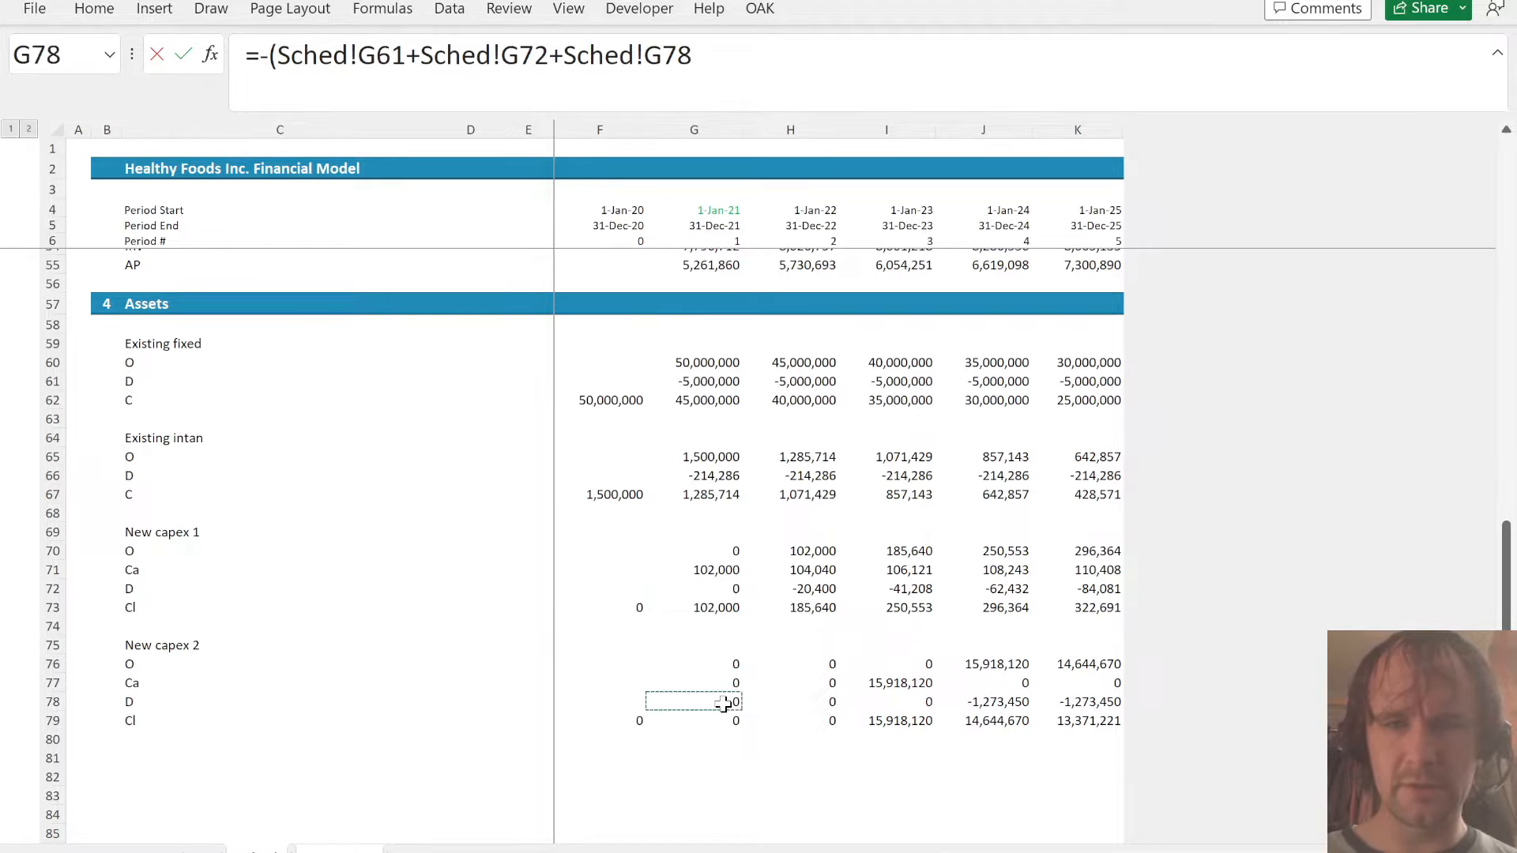
pyautogui.write(')')
pyautogui.hotkey('ctrl', 'Return')
pyautogui.hotkey('ctrl', 'shift', 'Right')
pyautogui.hotkey('ctrl', 'r')
# - Enter the P&L Amortization formula =-Sched!G66 in G31 and fill it through K31
pyautogui.press('Down')
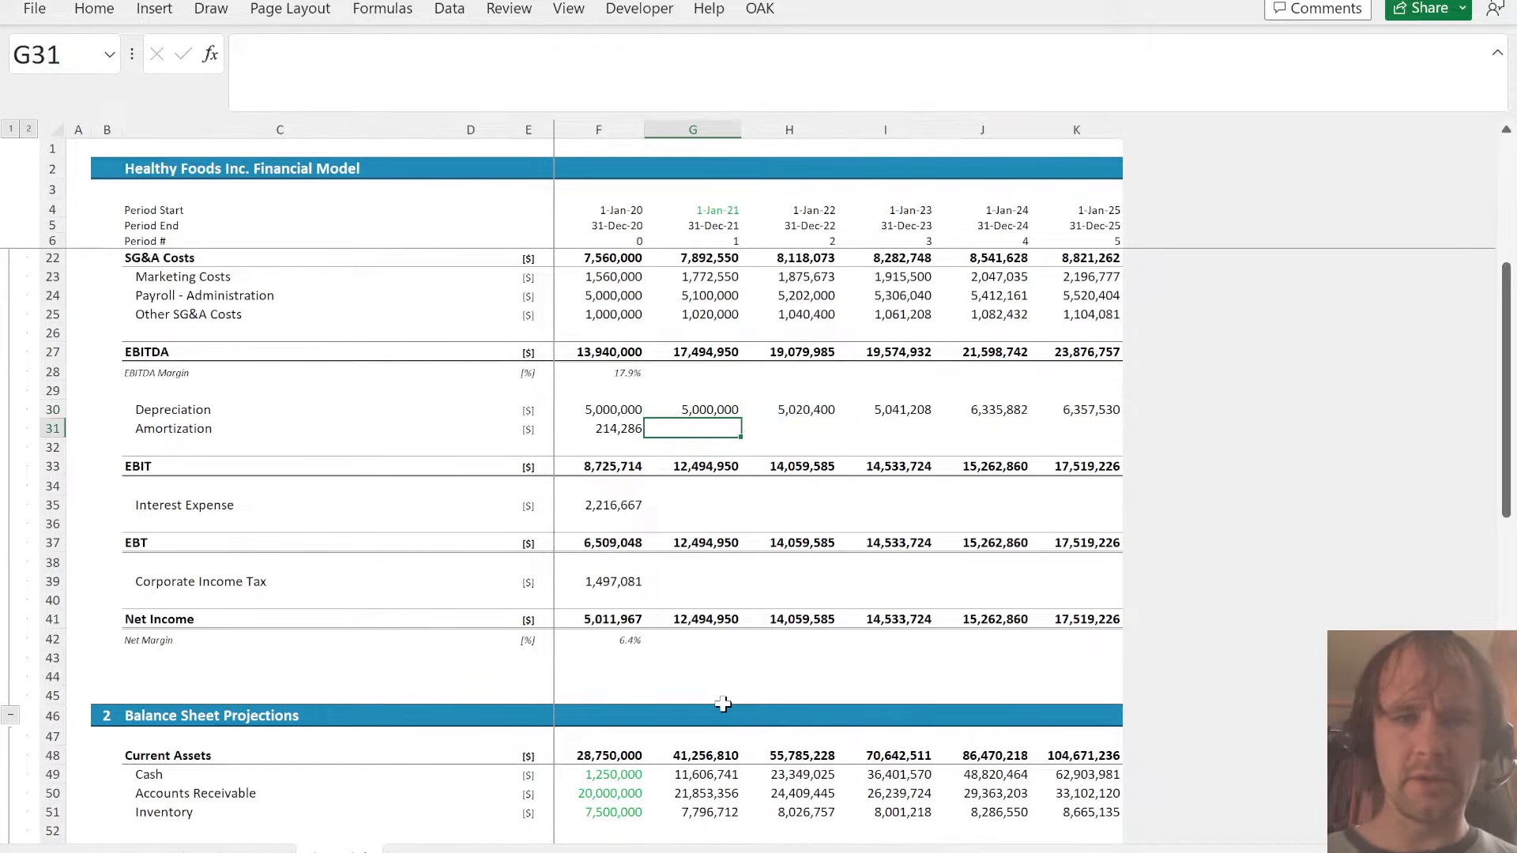
pyautogui.write('=-')
pyautogui.hotkey('ctrl', 'pagedown')
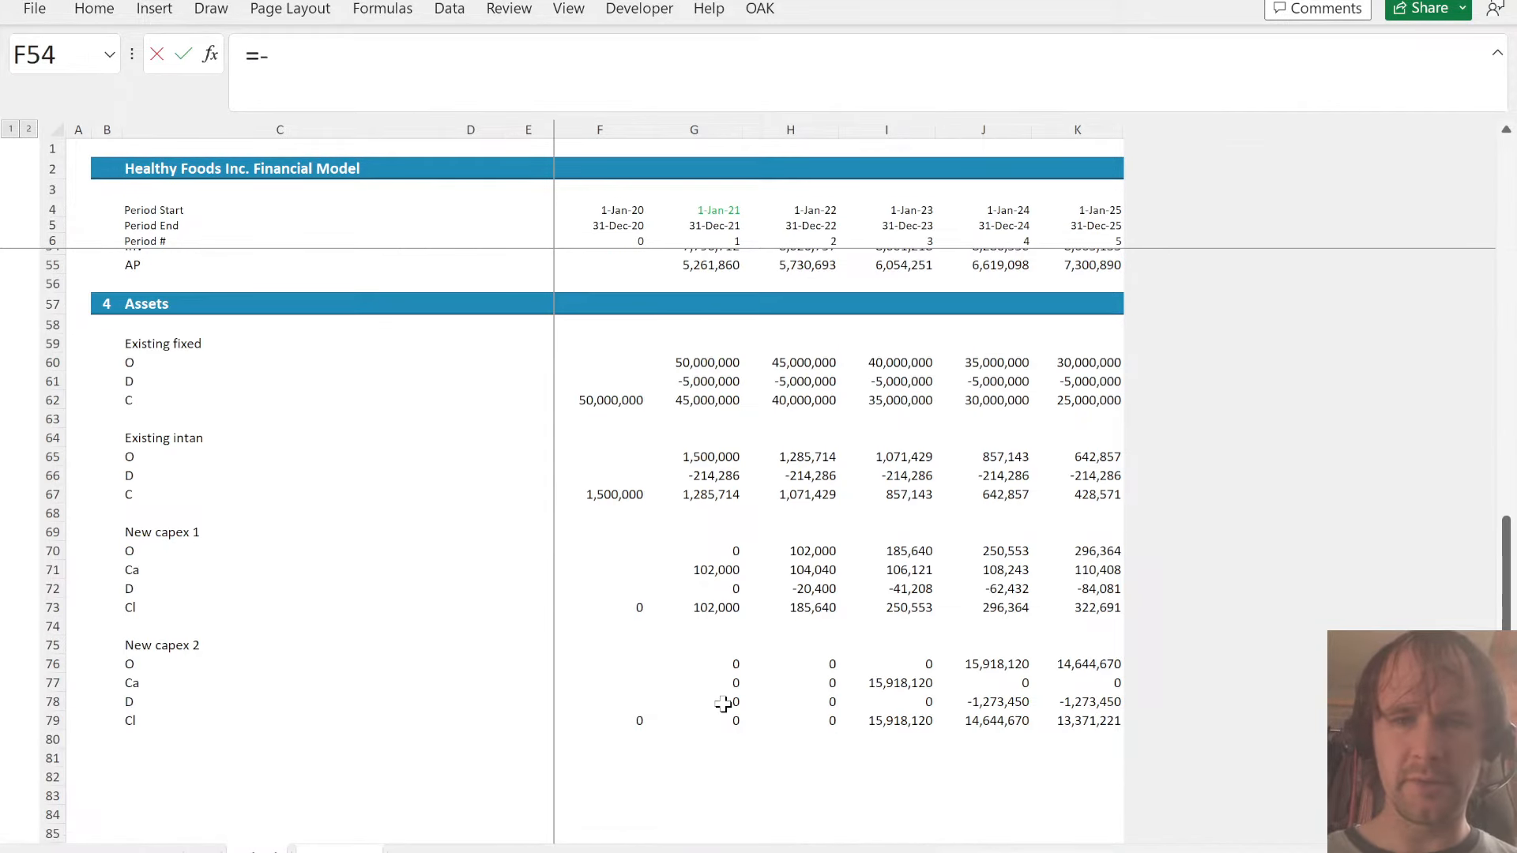
pyautogui.click(704, 473)
pyautogui.hotkey('ctrl', 'Return')
pyautogui.hotkey('ctrl', 'shift', 'Right')
pyautogui.hotkey('ctrl', 'r')
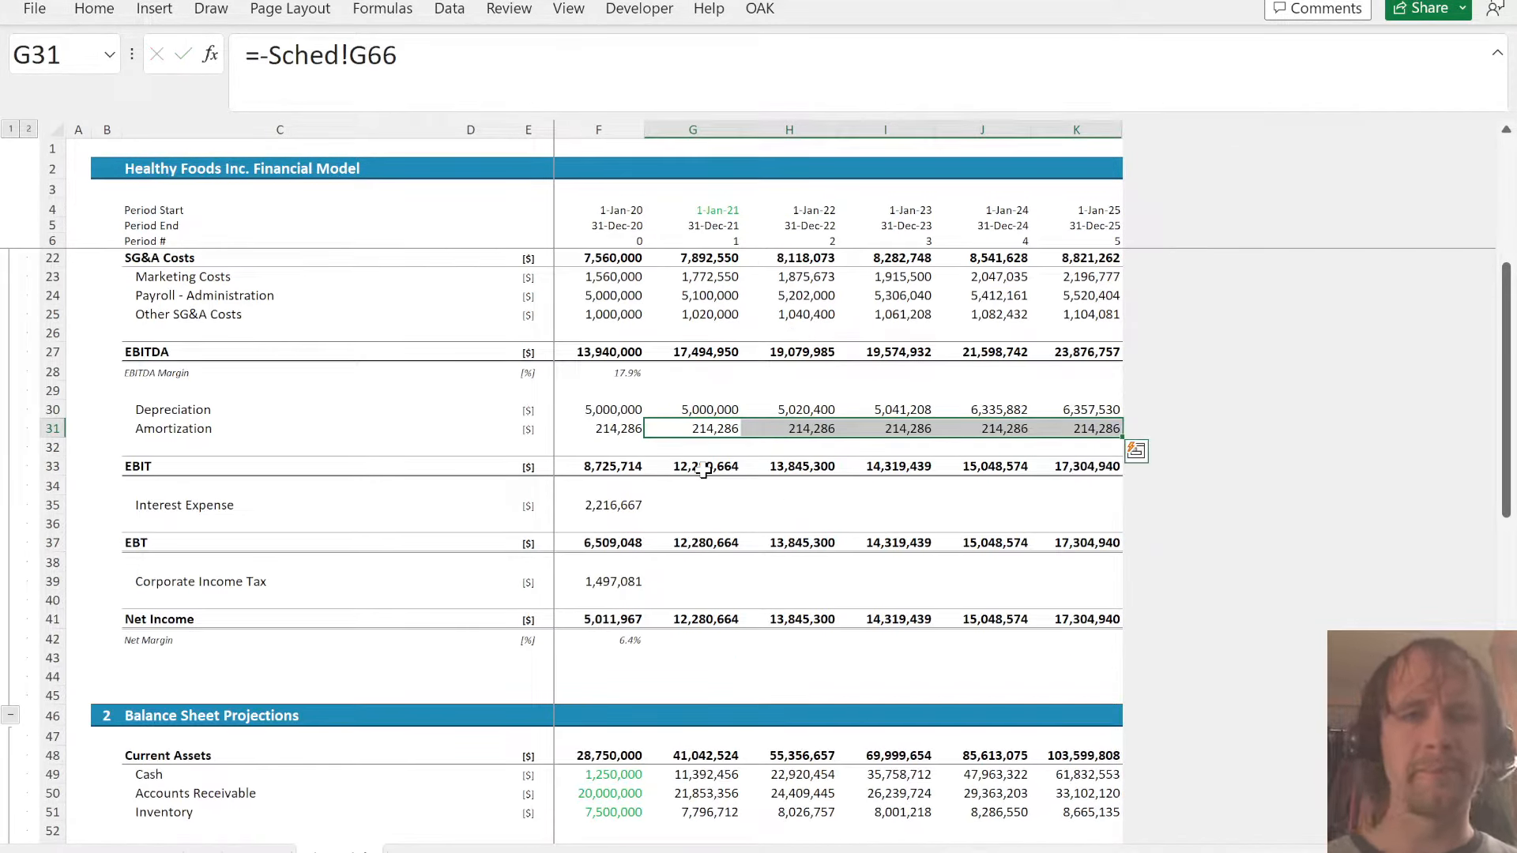
# - Add the label Add back D+A in C80, below Change in WC in the Cash flow section
pyautogui.press('Down')
pyautogui.press('Down')
pyautogui.press('Down')
pyautogui.press('Down')
pyautogui.press('Down')
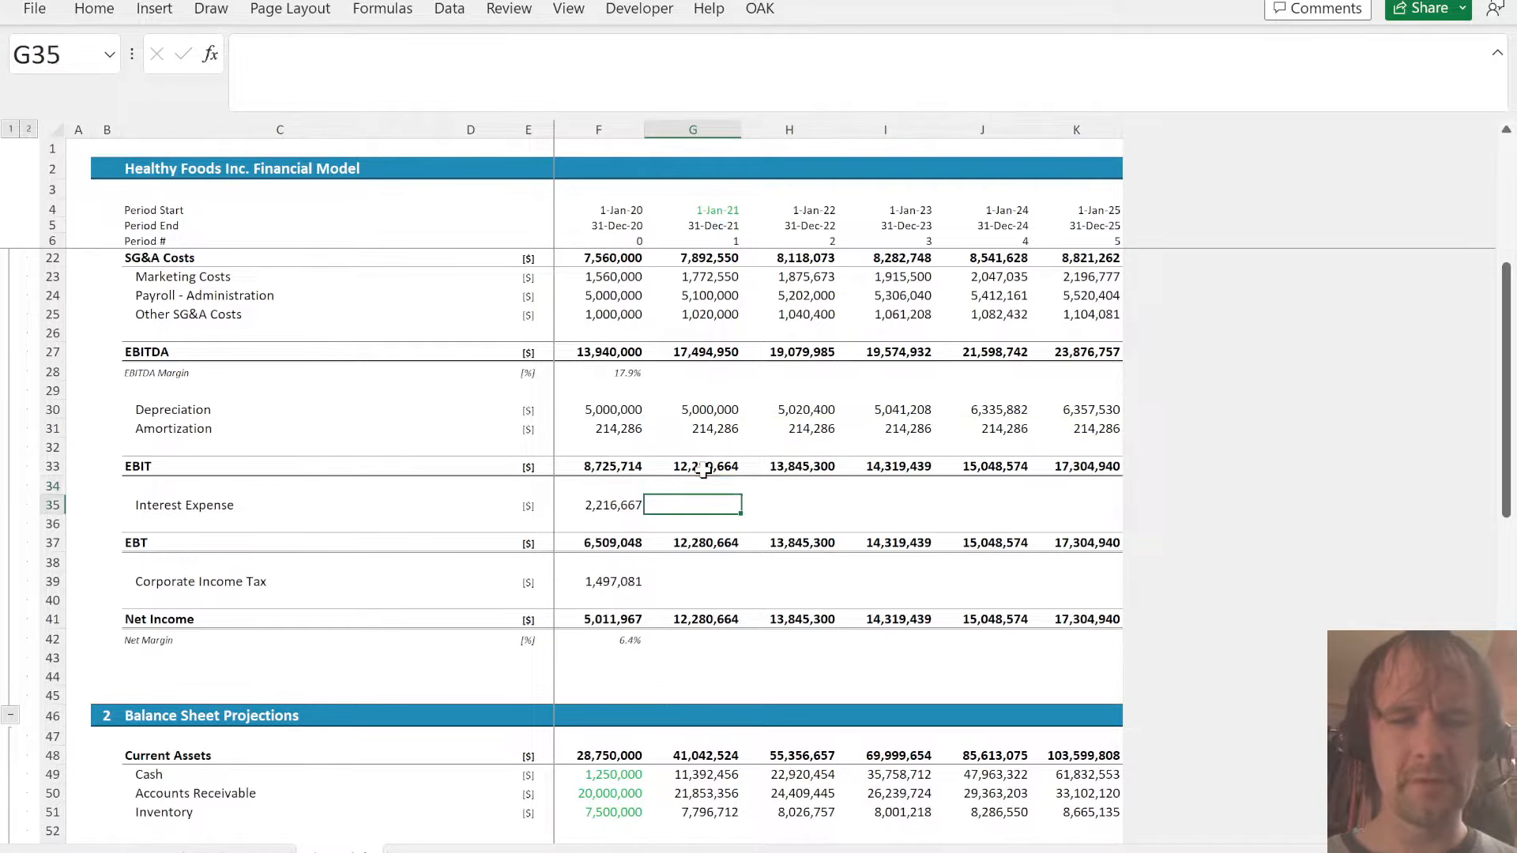
pyautogui.press('Down')
pyautogui.press('Down')
pyautogui.press('Down')
pyautogui.press('Down')
pyautogui.press('Down')
pyautogui.press('Down')
pyautogui.press('Down')
pyautogui.press('Down')
pyautogui.press('Down')
pyautogui.press('Down')
pyautogui.press('Down')
pyautogui.press('Down')
pyautogui.press('Down')
pyautogui.press('Down')
pyautogui.press('Down')
pyautogui.press('Down')
pyautogui.press('Down')
pyautogui.press('Down')
pyautogui.press('Down')
pyautogui.press('Down')
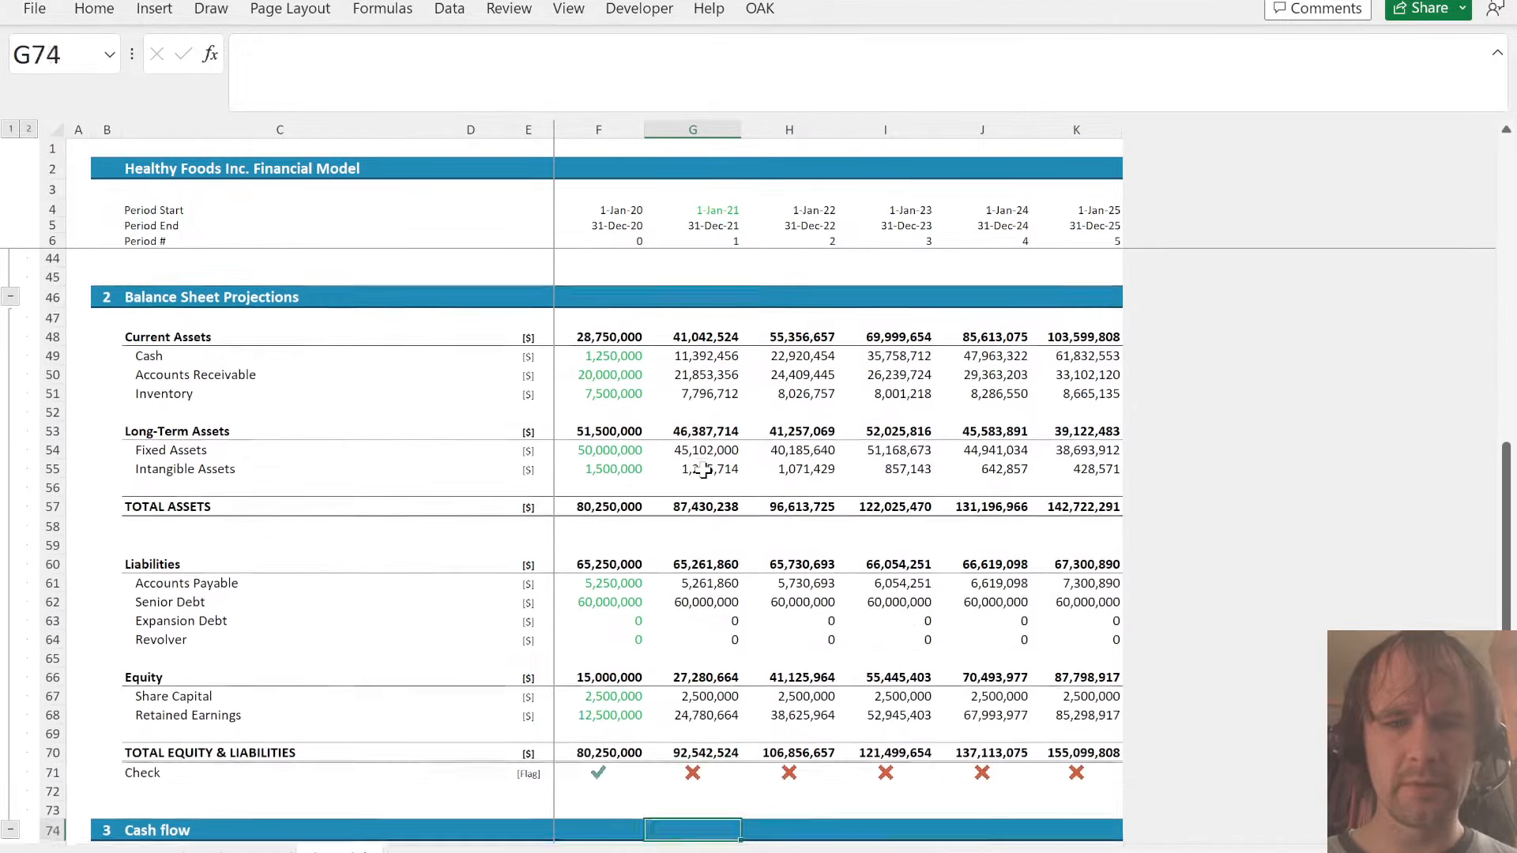
pyautogui.press('Down')
pyautogui.press('Down')
pyautogui.press('Down')
pyautogui.press('Up')
pyautogui.press('Left')
pyautogui.press('Left')
pyautogui.press('Left')
pyautogui.press('Left')
pyautogui.press('Left')
pyautogui.press('Up')
pyautogui.press('Up')
pyautogui.press('Up')
pyautogui.press('Up')
pyautogui.press('Left')
pyautogui.press('Right')
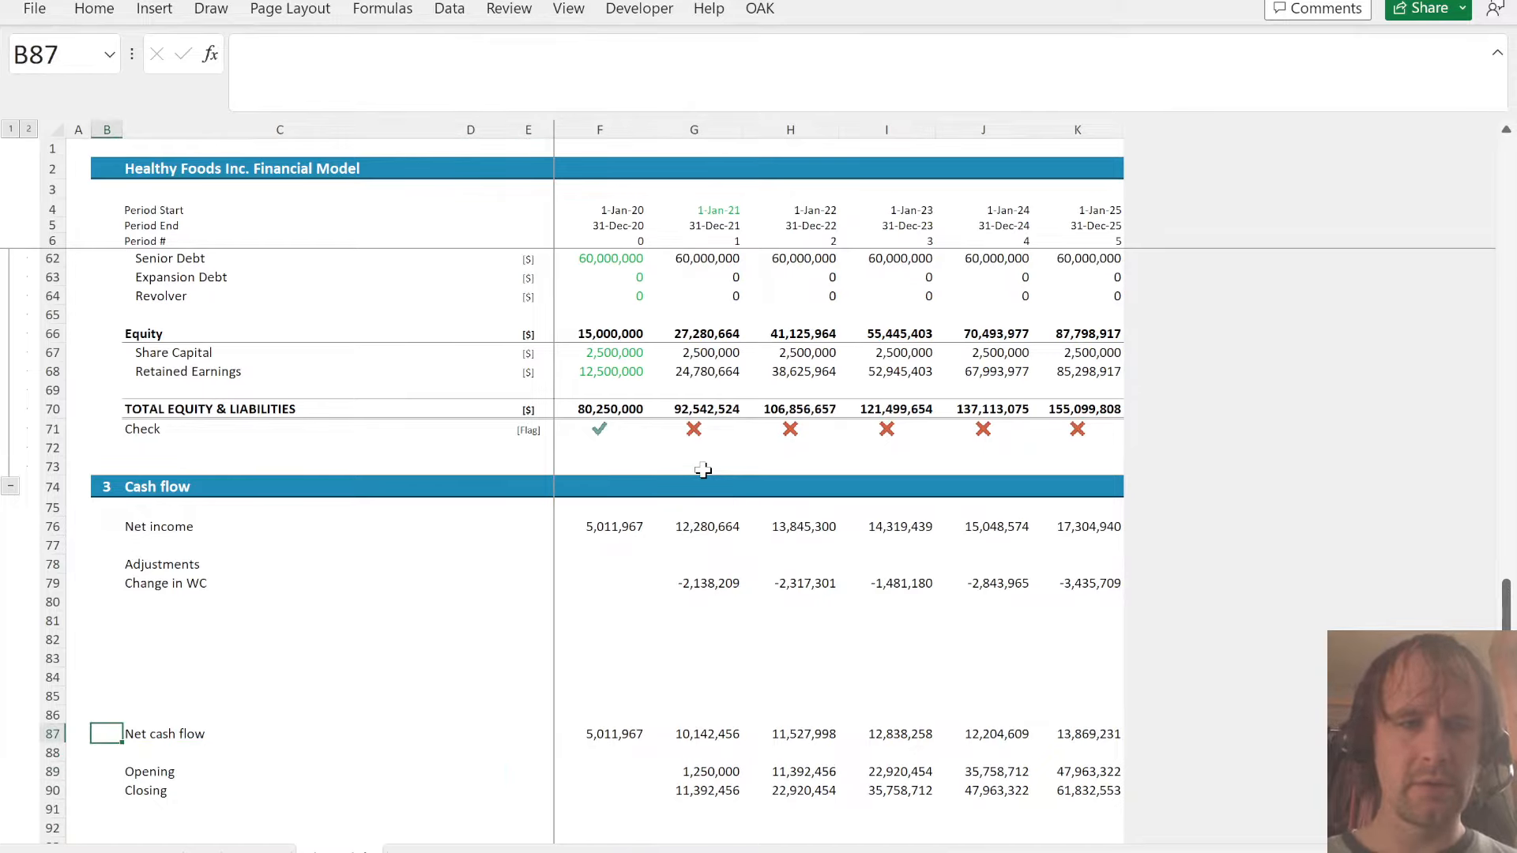
pyautogui.hotkey('ctrl', 'Up')
pyautogui.press('Right')
pyautogui.press('Down')
pyautogui.press('Down')
pyautogui.press('Down')
pyautogui.press('Down')
pyautogui.press('Down')
pyautogui.press('Down')
pyautogui.write('Add ba')
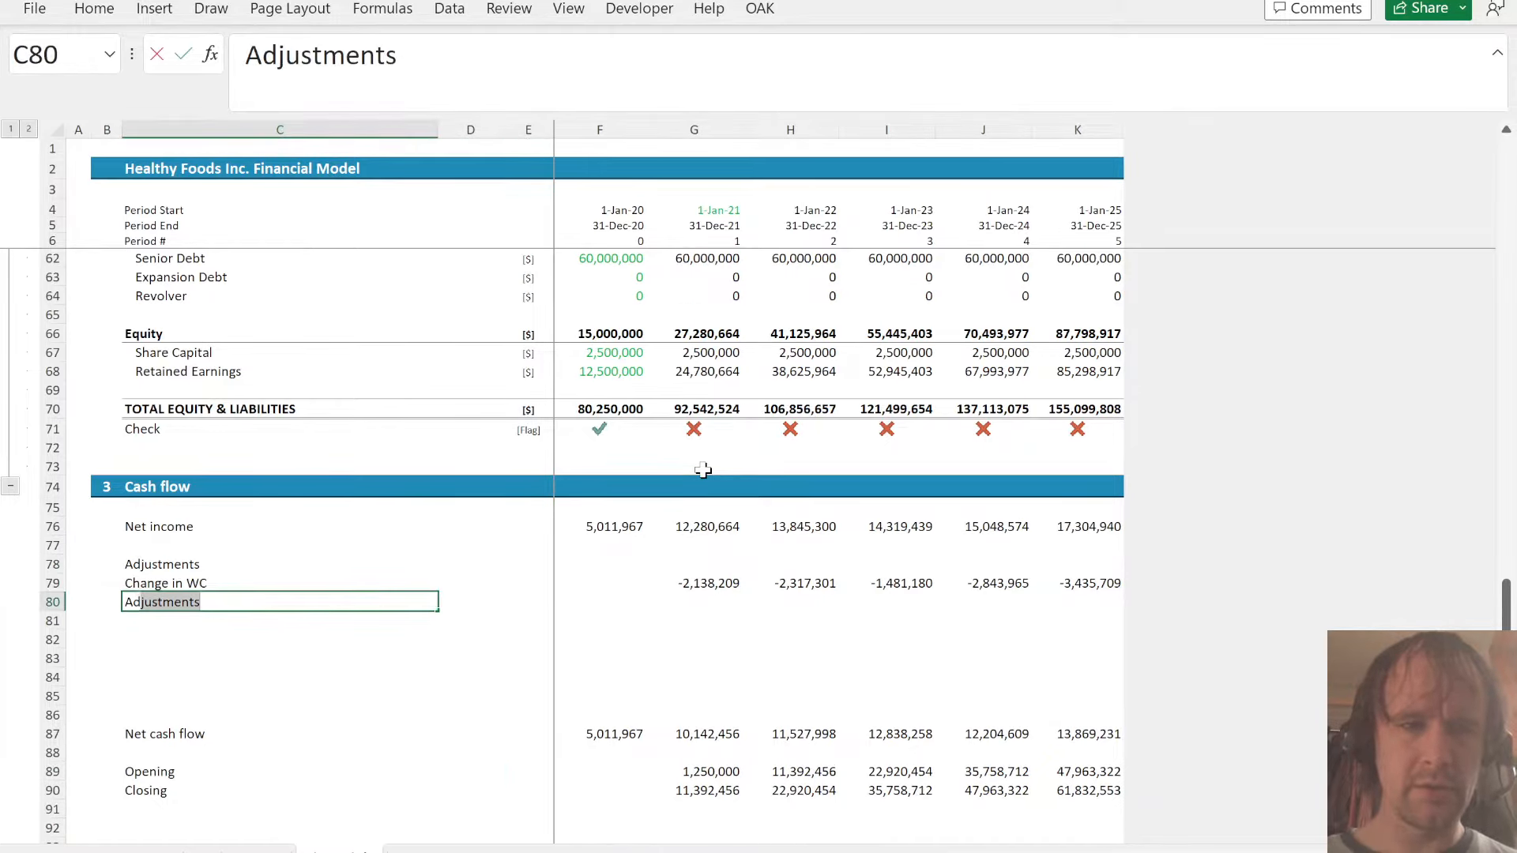
pyautogui.write('ck D+A')
pyautogui.press('Tab')
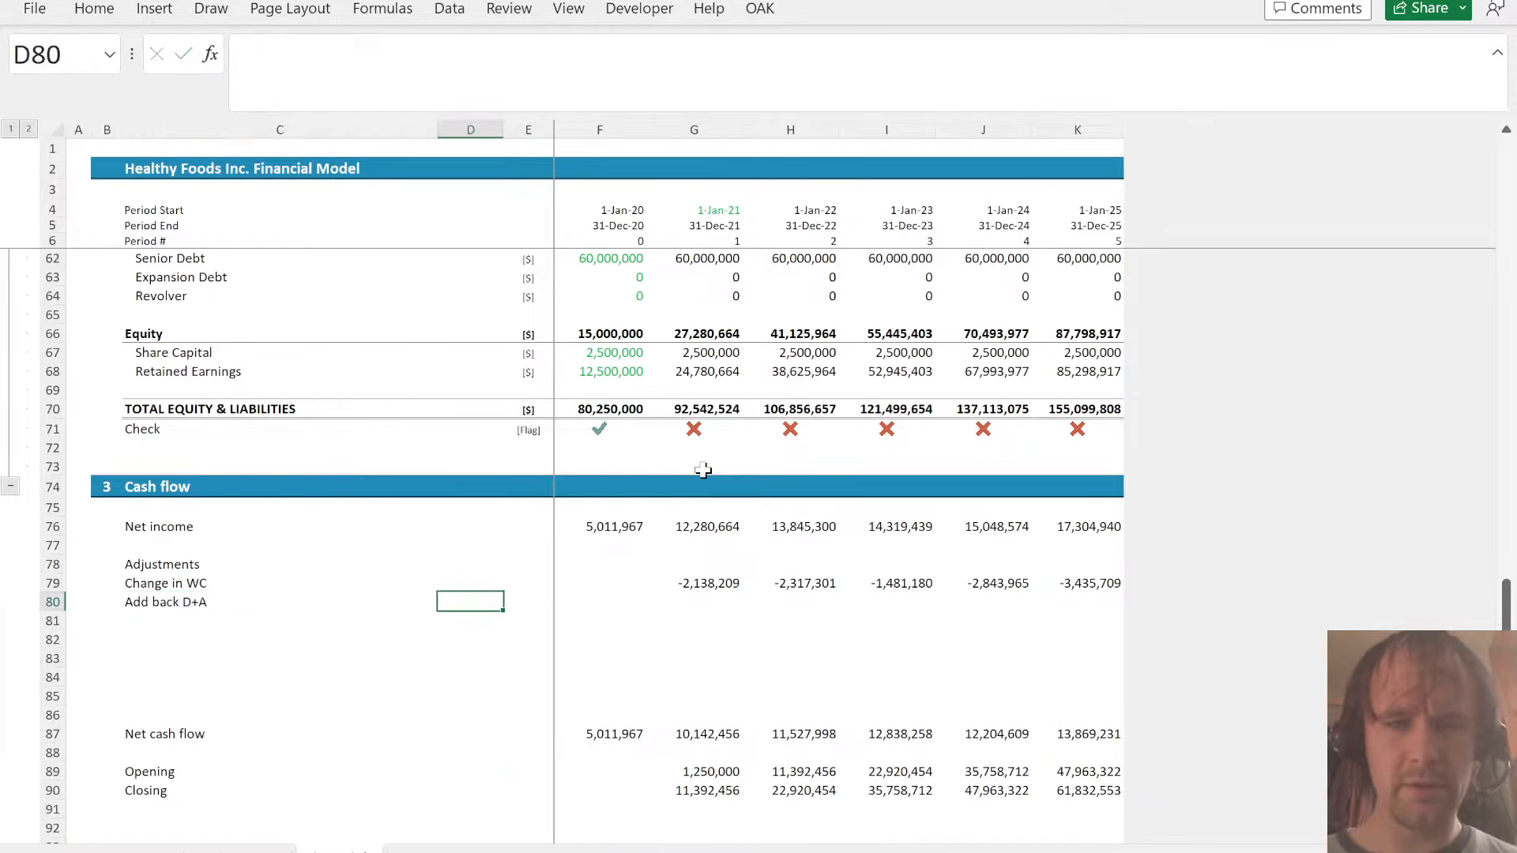
# - Enter the Add back D+A formula =Financials!G30+Financials!G31 in G80 and fill it through K80
pyautogui.press('Right')
pyautogui.press('Right')
pyautogui.press('Right')
pyautogui.press('Right')
pyautogui.press('Left')
pyautogui.write('=')
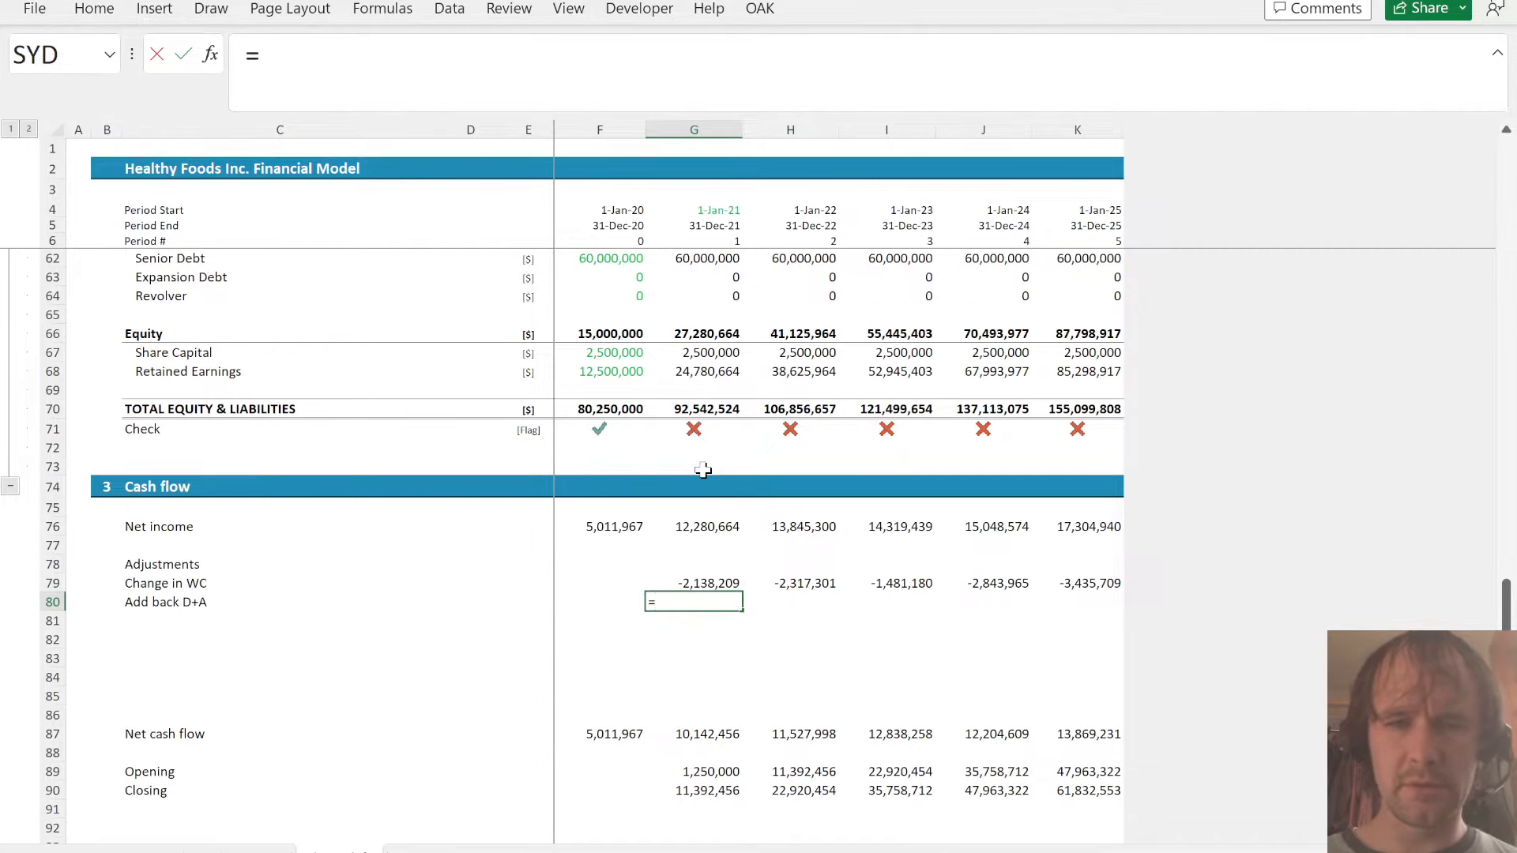
pyautogui.hotkey('ctrl', 'pagedown')
pyautogui.hotkey('ctrl', 'pageup')
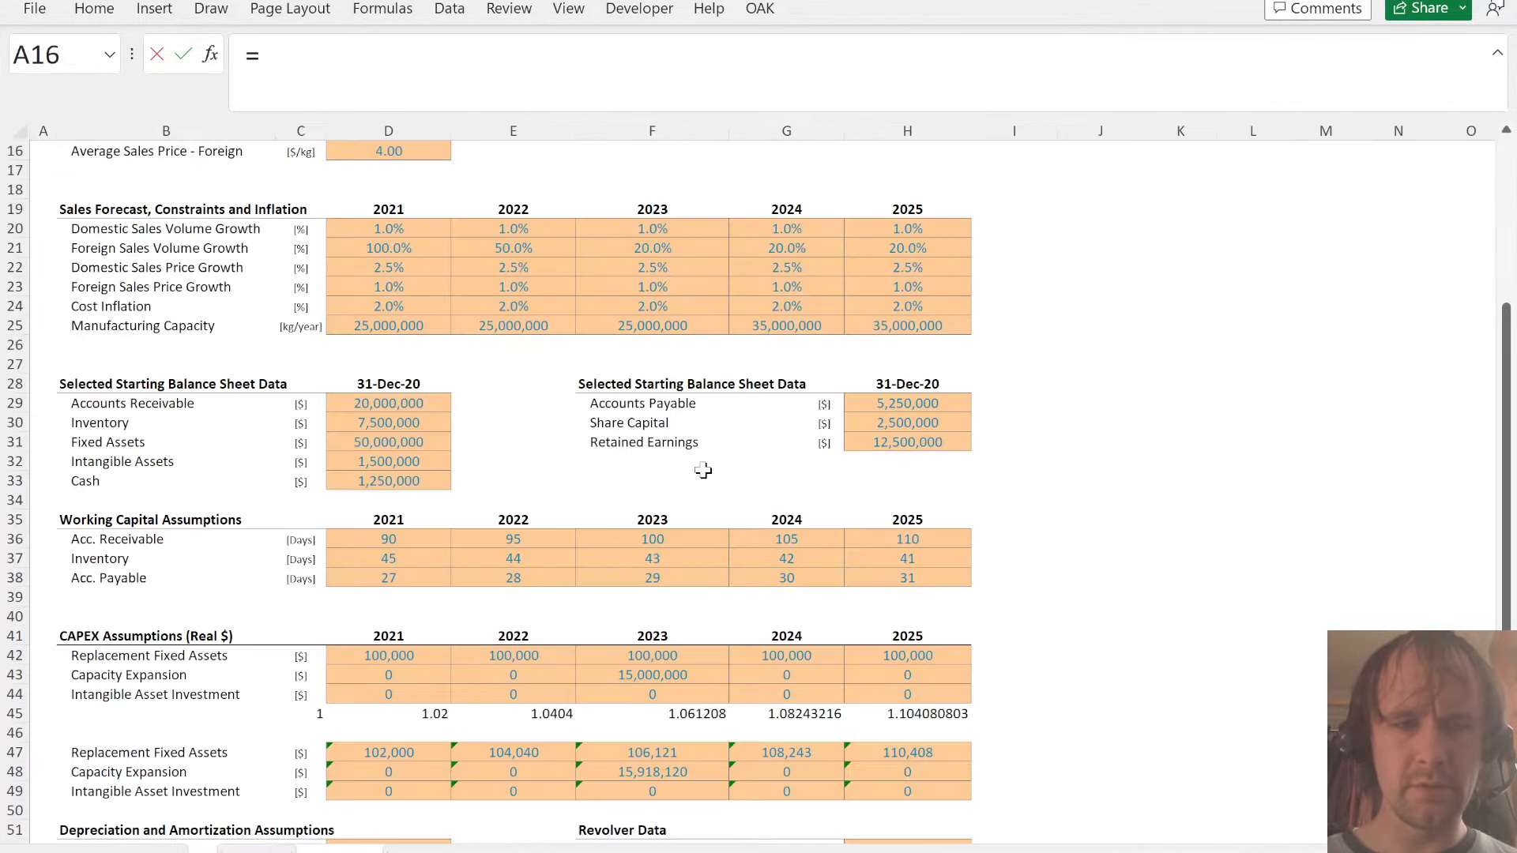
pyautogui.hotkey('ctrl', 'pagedown')
pyautogui.hotkey('ctrl', 'pagedown')
pyautogui.hotkey('ctrl', 'pagedown')
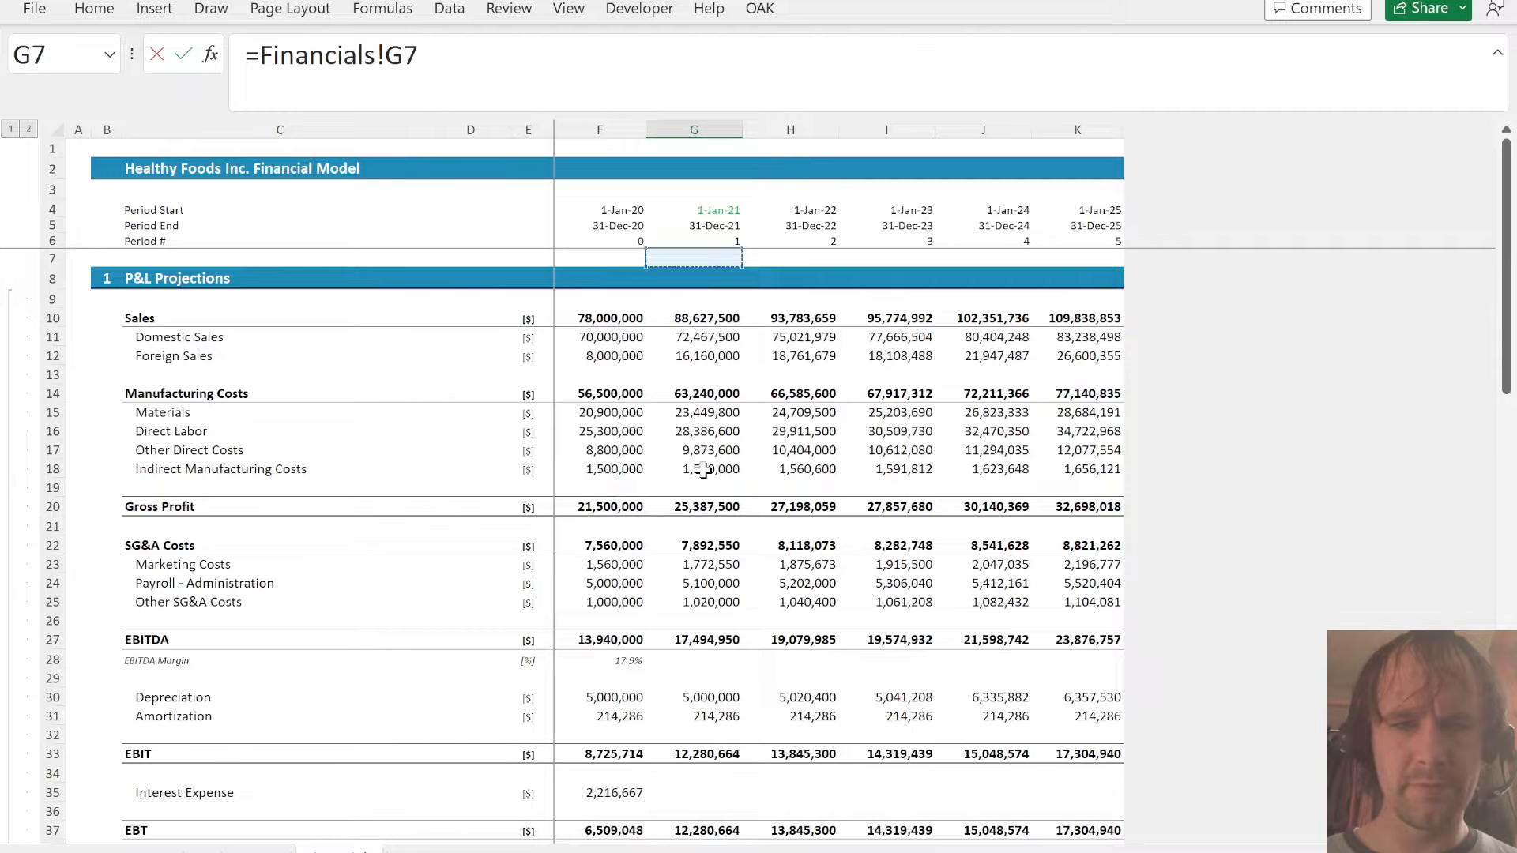
pyautogui.click(707, 696)
pyautogui.write('+')
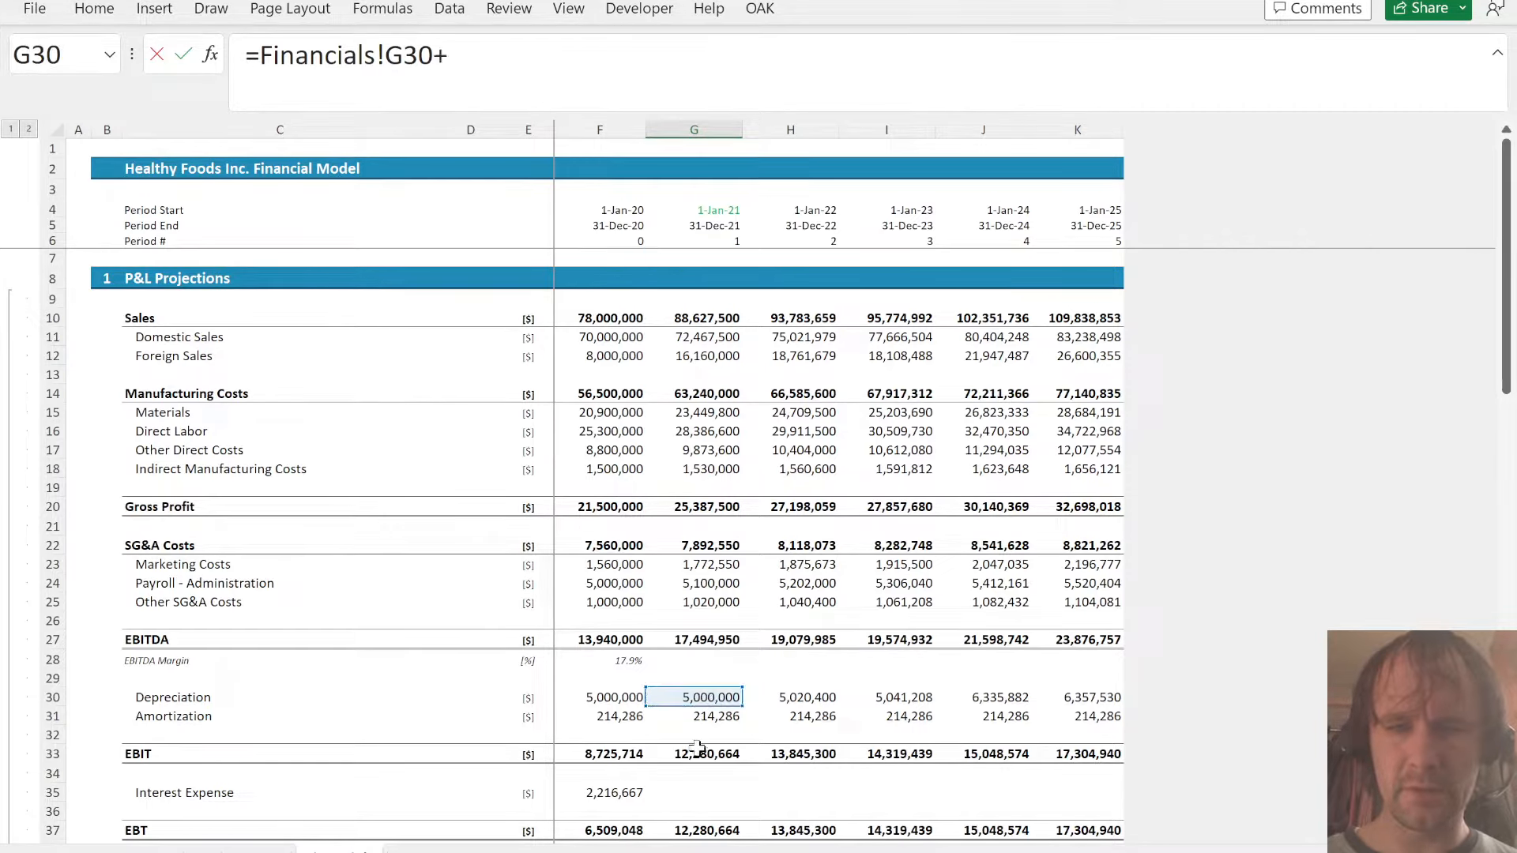
pyautogui.click(701, 716)
pyautogui.hotkey('ctrl', 'Return')
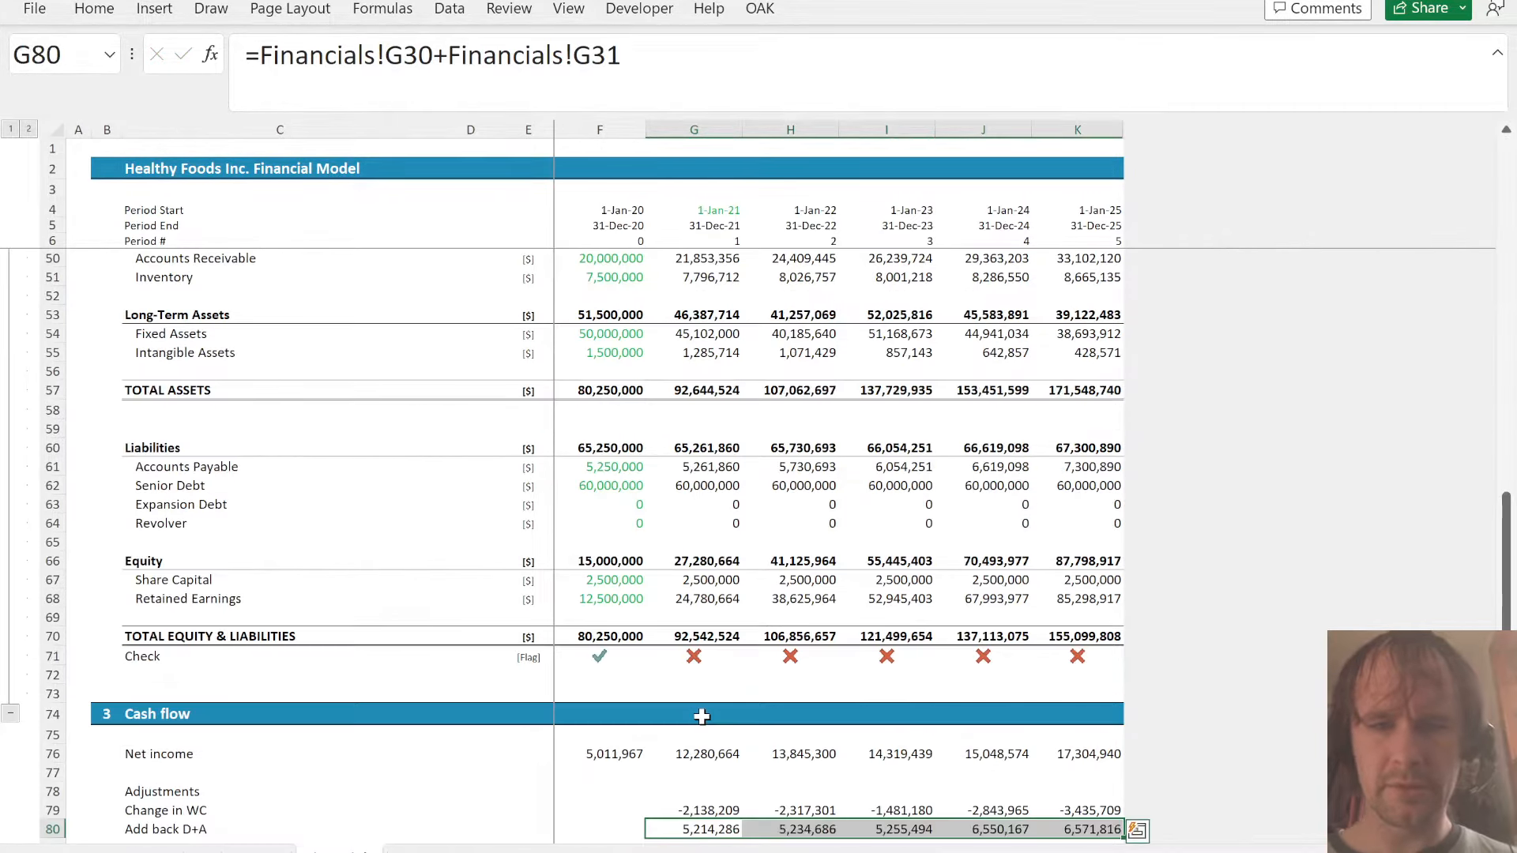
# - Add the label Capex in C81, below Add back D+A in the Cash flow section
pyautogui.press('Down')
pyautogui.press('Down')
pyautogui.press('Down')
pyautogui.press('Down')
pyautogui.press('Up')
pyautogui.press('Up')
pyautogui.press('Up')
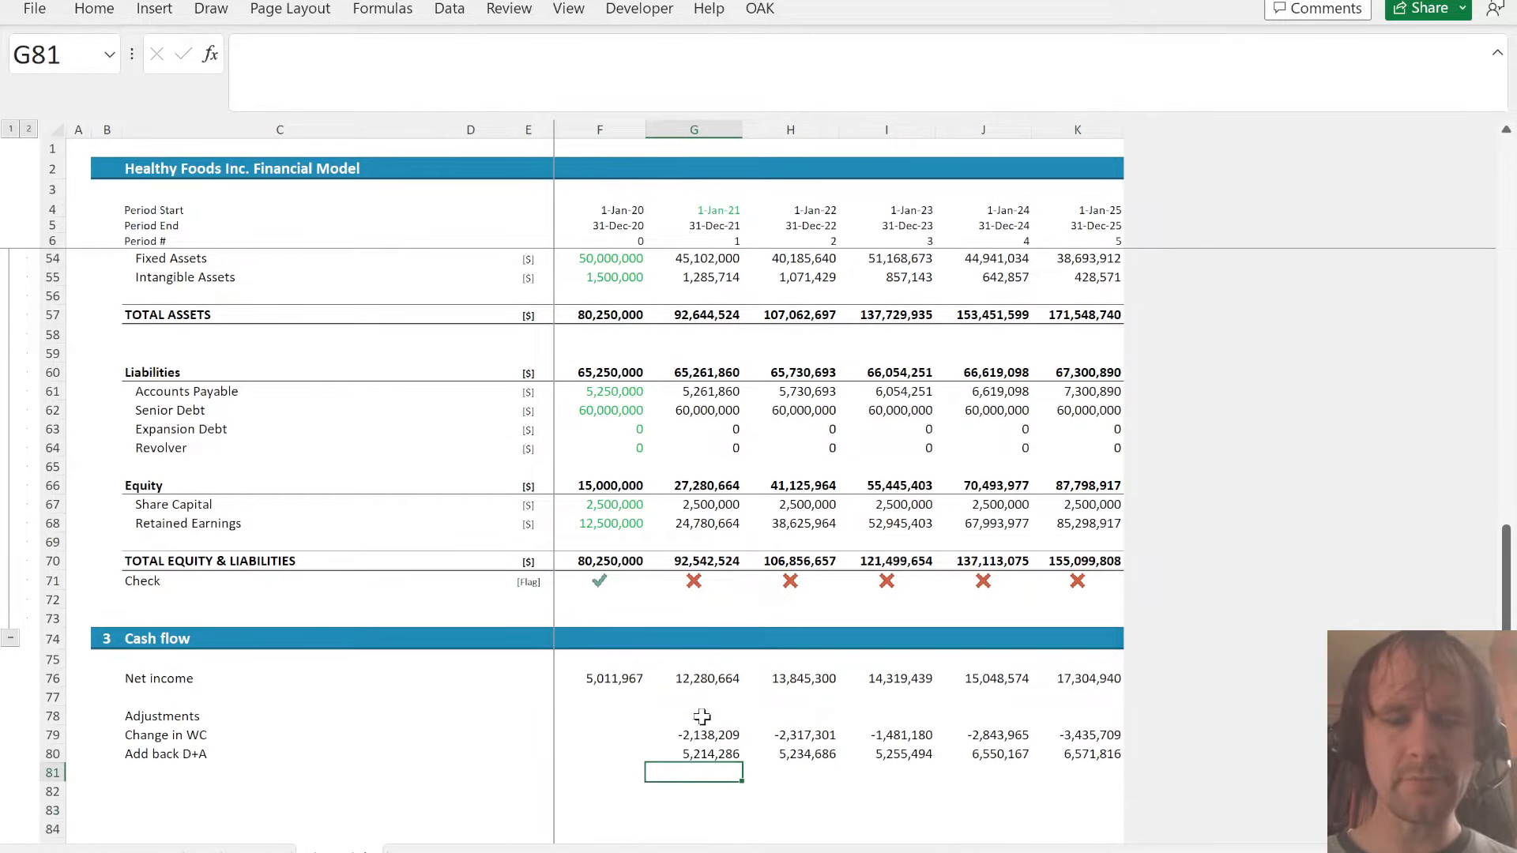
pyautogui.press('Left')
pyautogui.press('Left')
pyautogui.press('Left')
pyautogui.press('Left')
pyautogui.press('Left')
pyautogui.press('Right')
pyautogui.write('Capex')
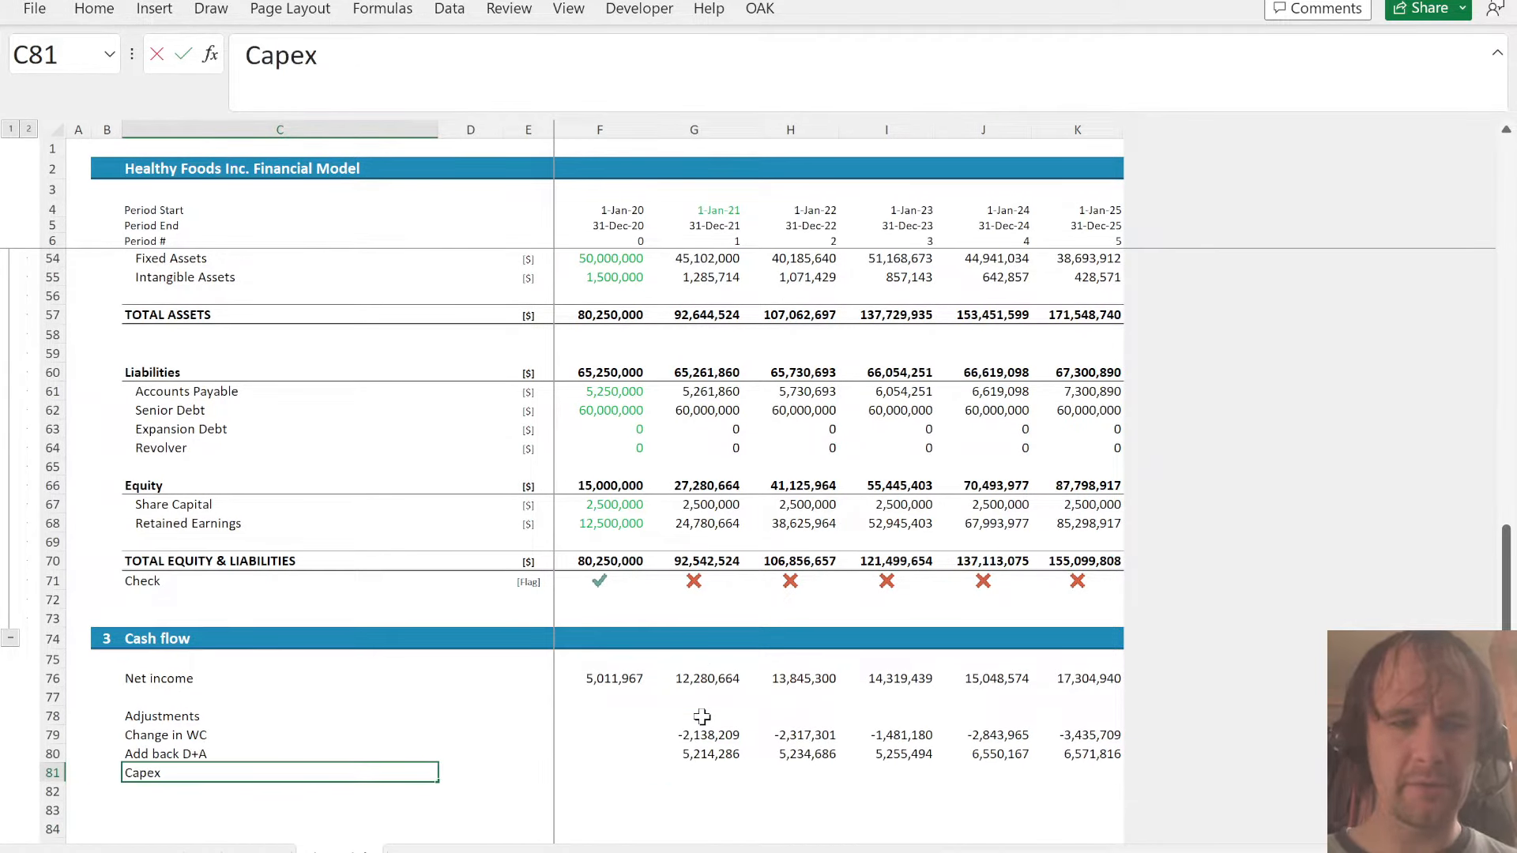
# - Enter the Capex formula =-(Sched!G71+Sched!G77) in G81 of the Cash flow section and fill it through K81
pyautogui.press('Right')
pyautogui.press('Right')
pyautogui.press('Right')
pyautogui.press('Right')
pyautogui.write('=')
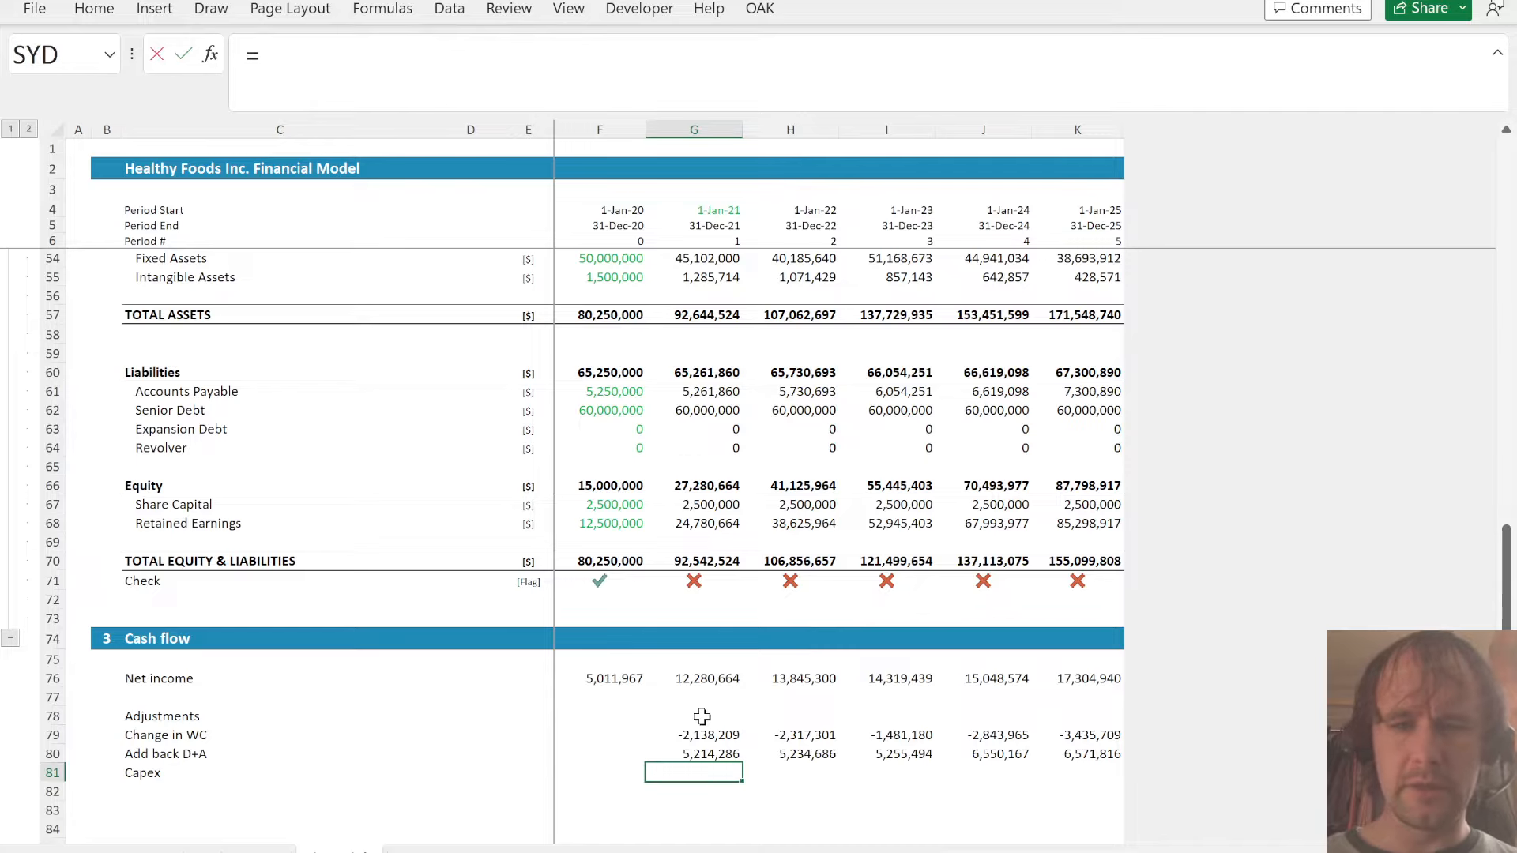
pyautogui.hotkey('ctrl', 'pagedown')
pyautogui.click(711, 570)
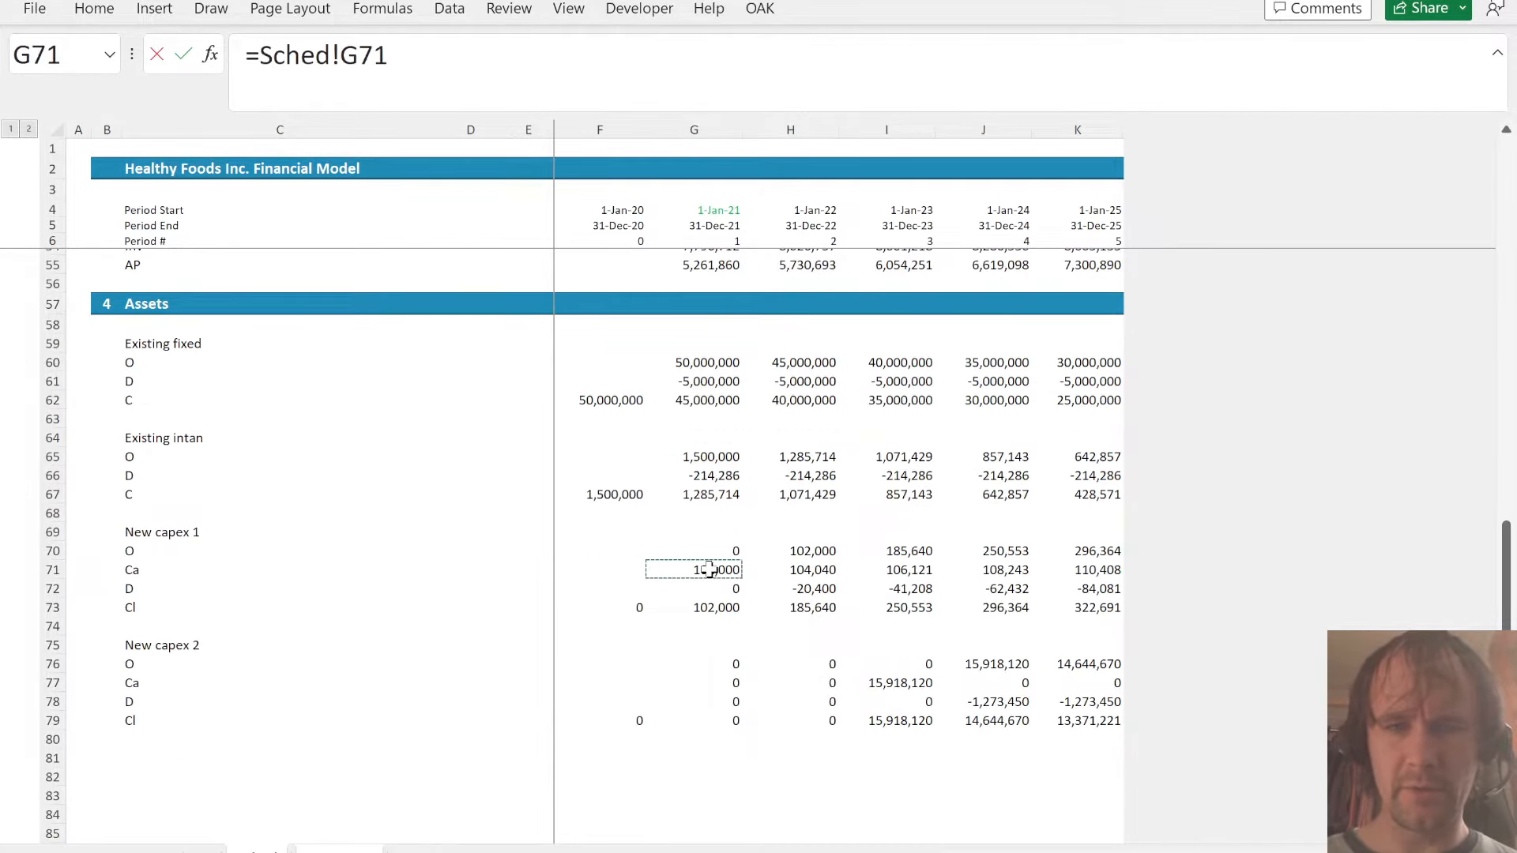
pyautogui.write('+')
pyautogui.click(720, 683)
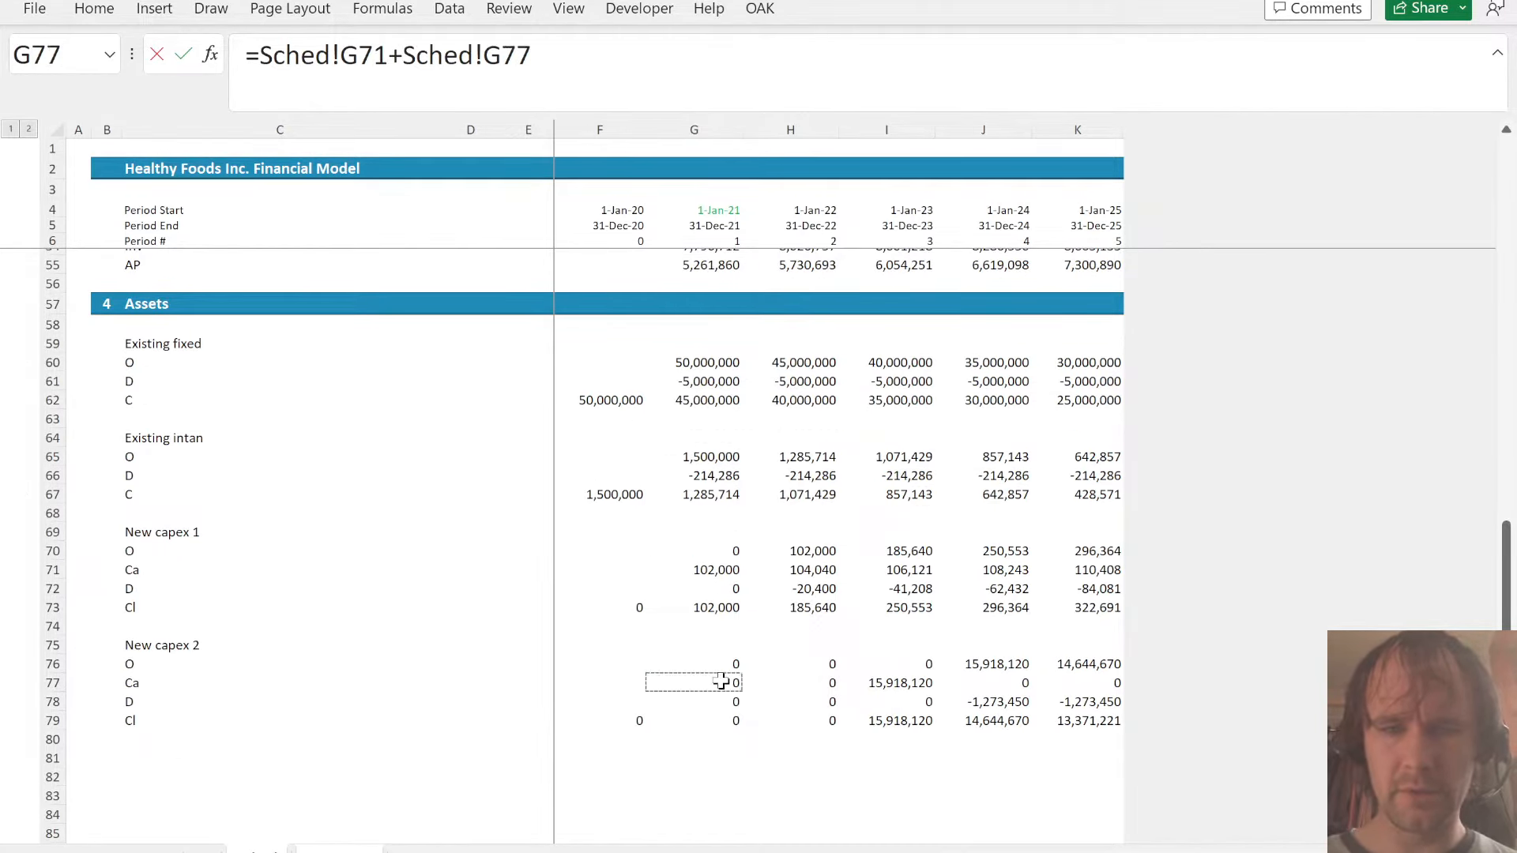
pyautogui.write(')')
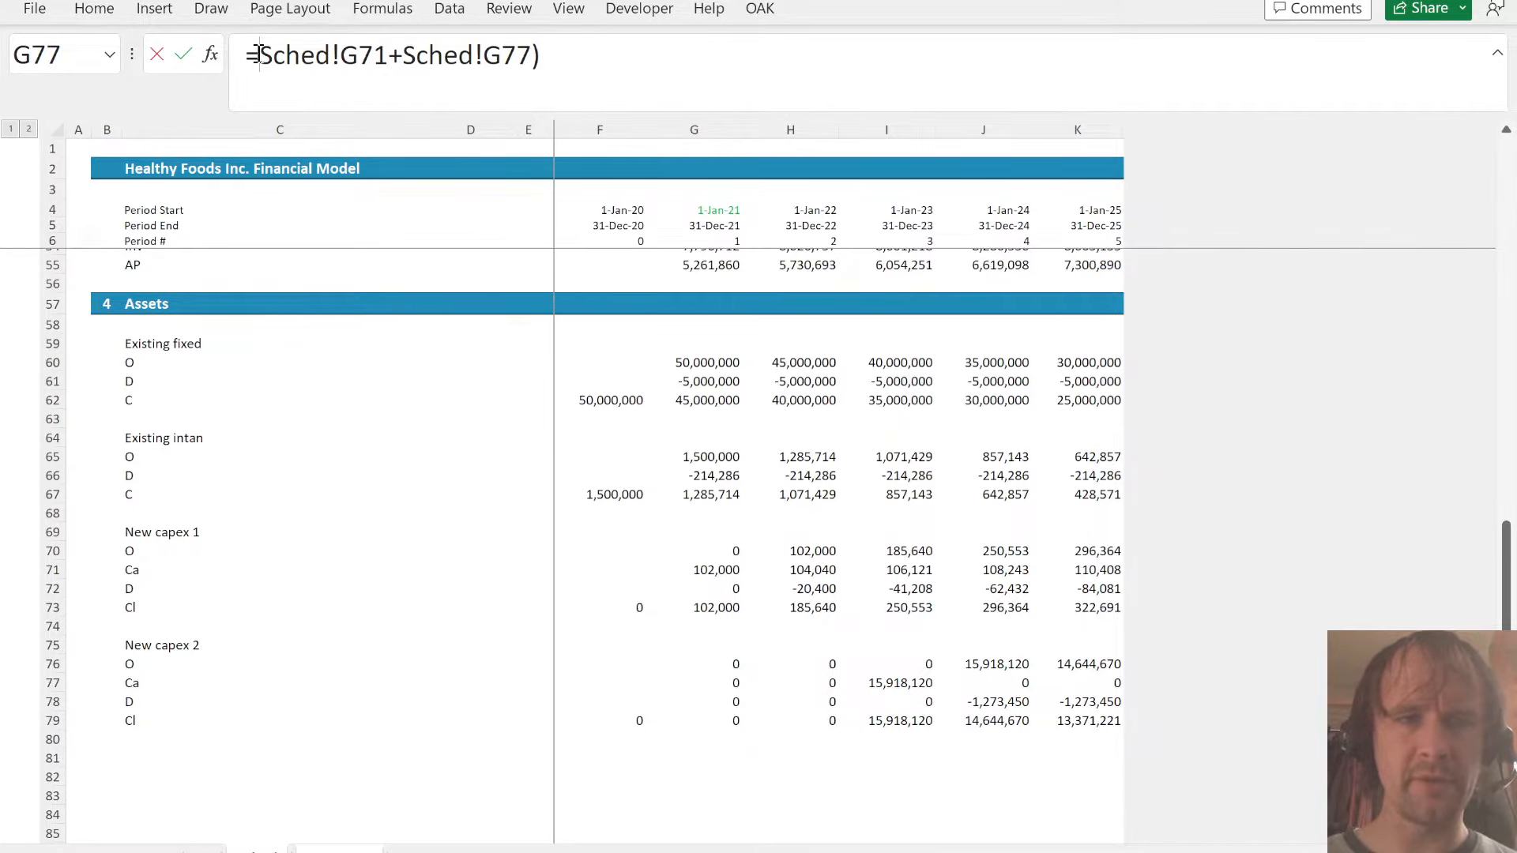
pyautogui.write('-(')
pyautogui.hotkey('ctrl', 'Return')
pyautogui.hotkey('ctrl', 'shift', 'Right')
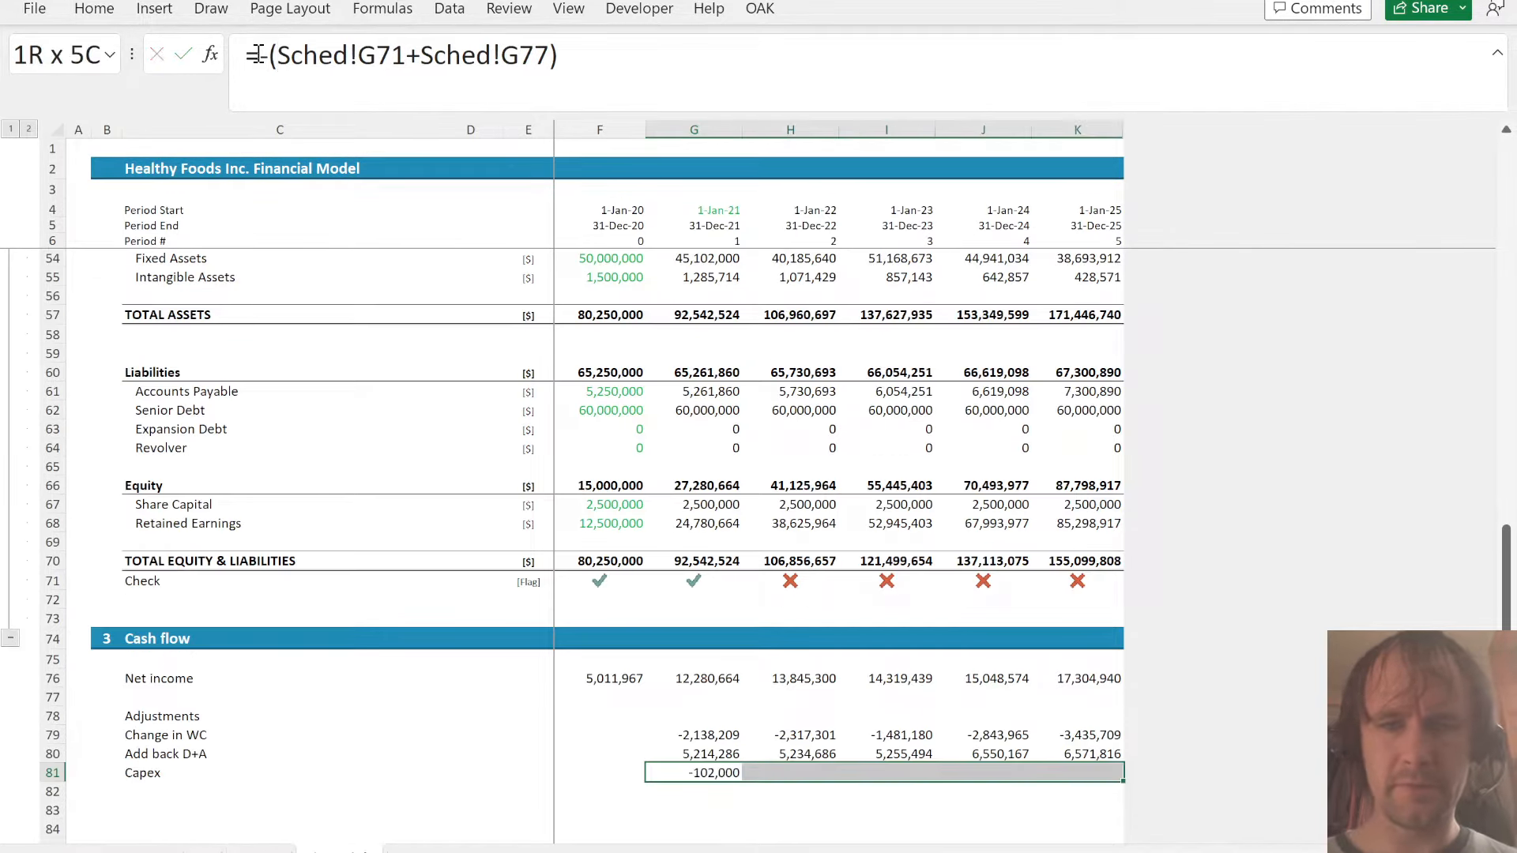
pyautogui.hotkey('ctrl', 'r')
pyautogui.press('Down')
pyautogui.press('Down')
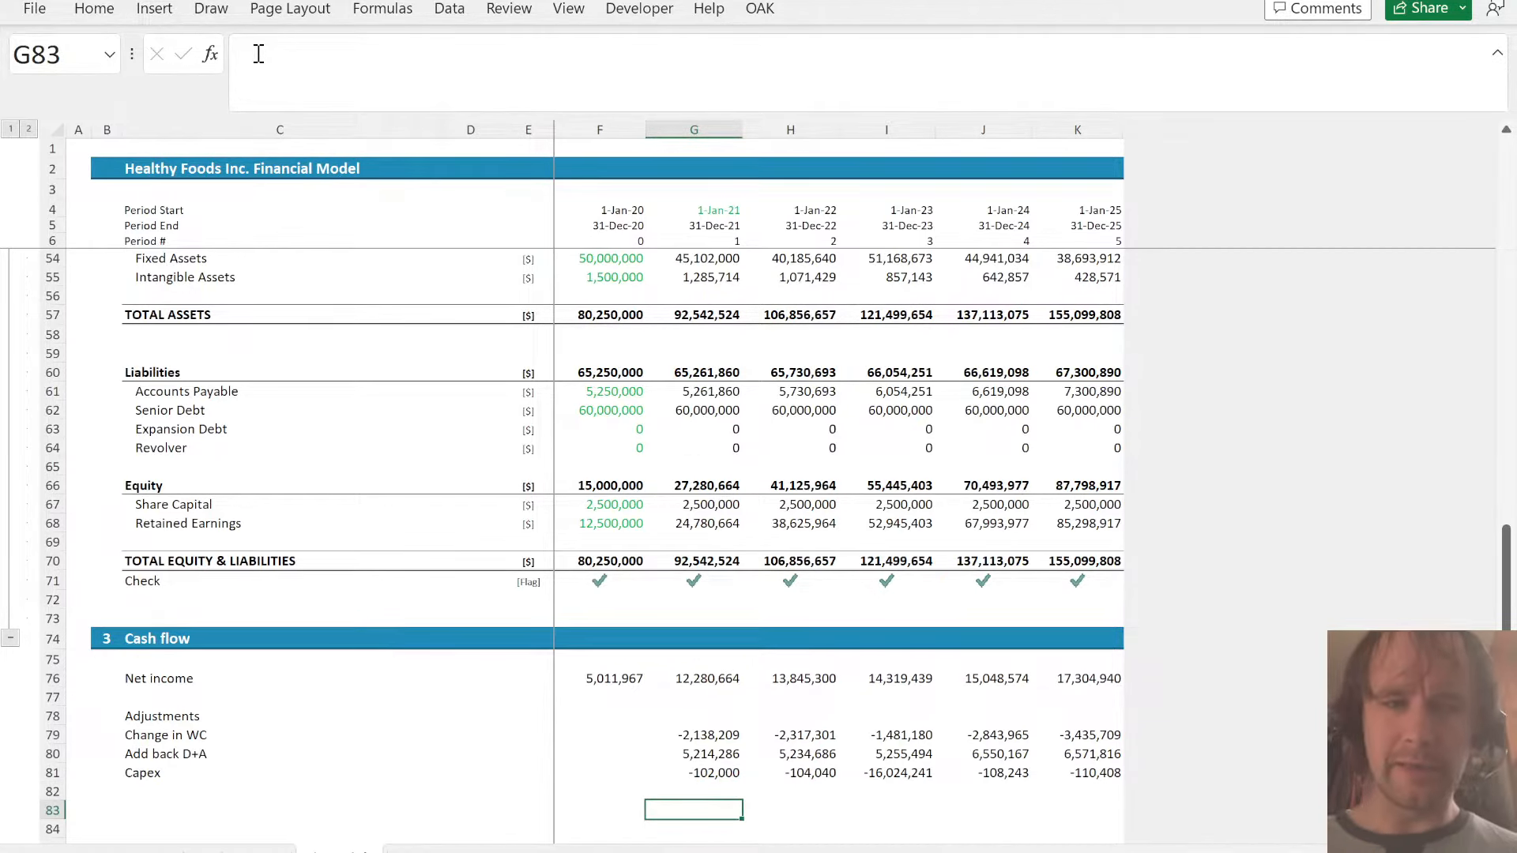
# - Copy the Assets section header on the Sched sheet to row 81, number it 5 and title it Debt
pyautogui.hotkey('ctrl', 'pageup')
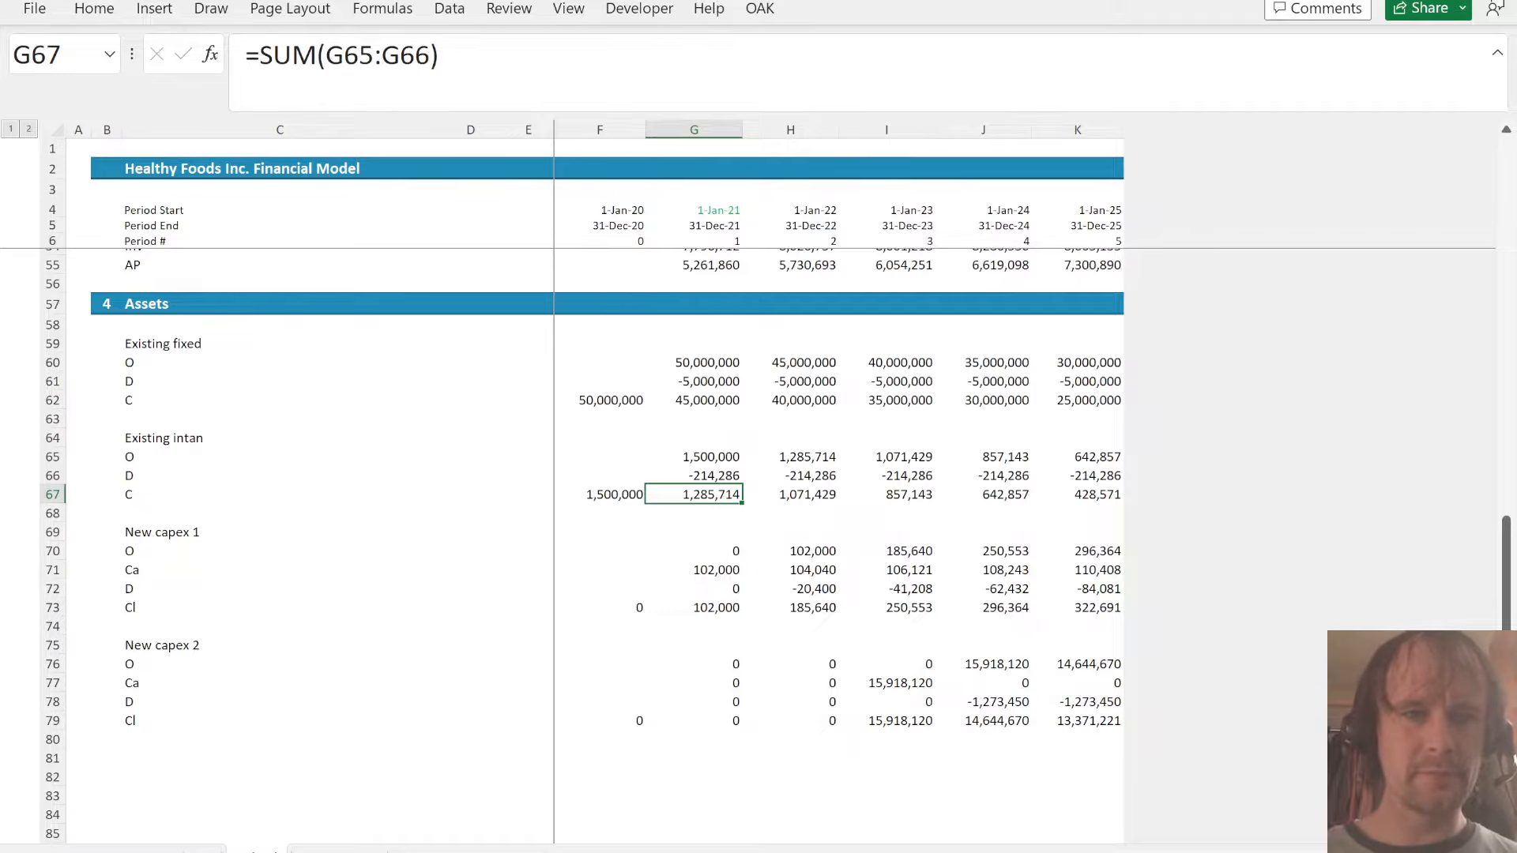
pyautogui.click(173, 303)
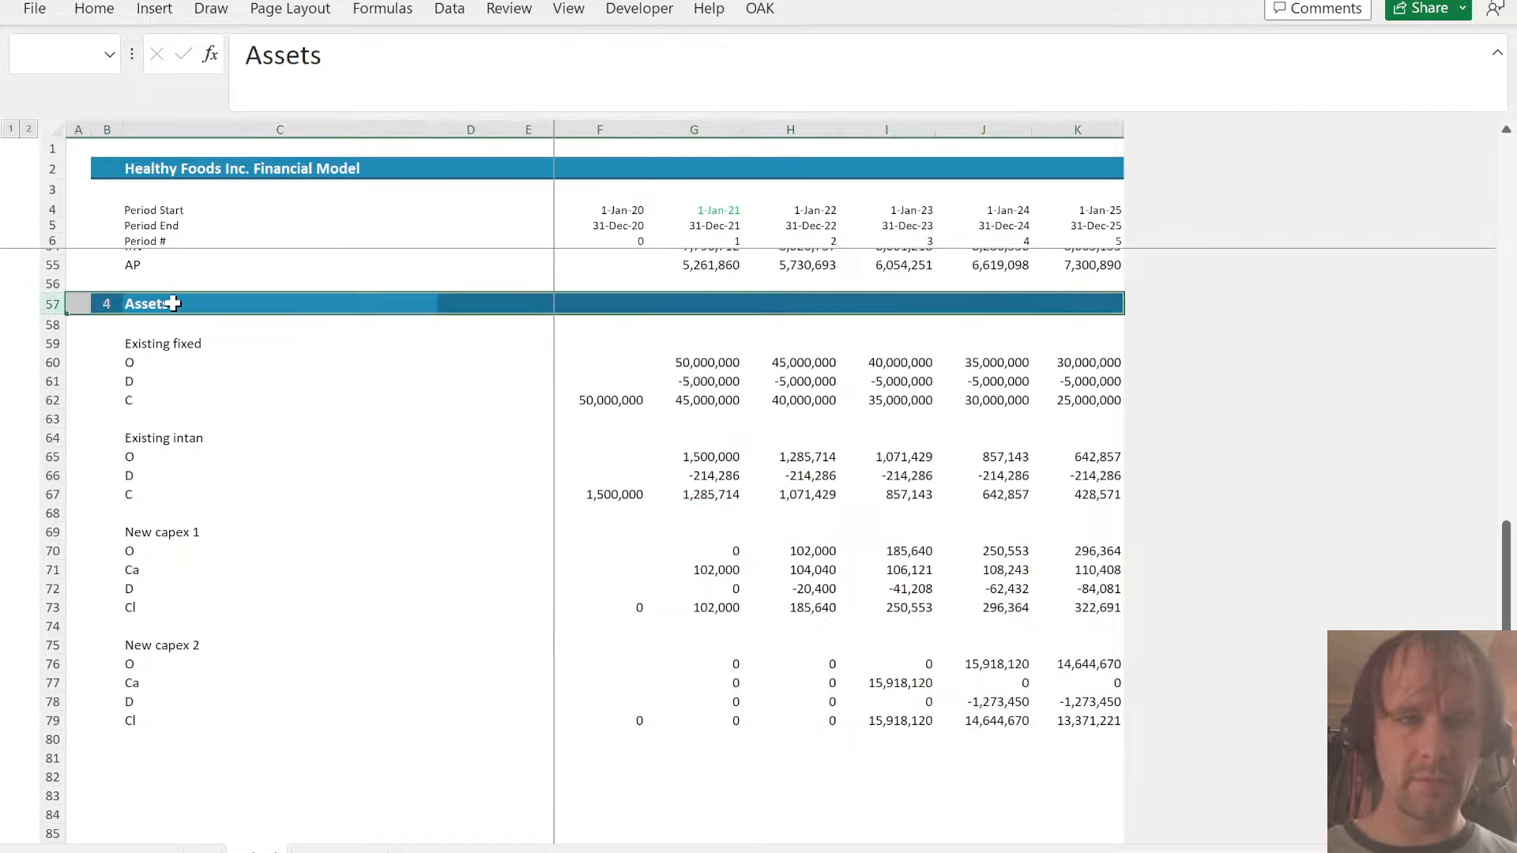
pyautogui.hotkey('ctrl', 'c')
pyautogui.click(164, 758)
pyautogui.hotkey('shift', 'space')
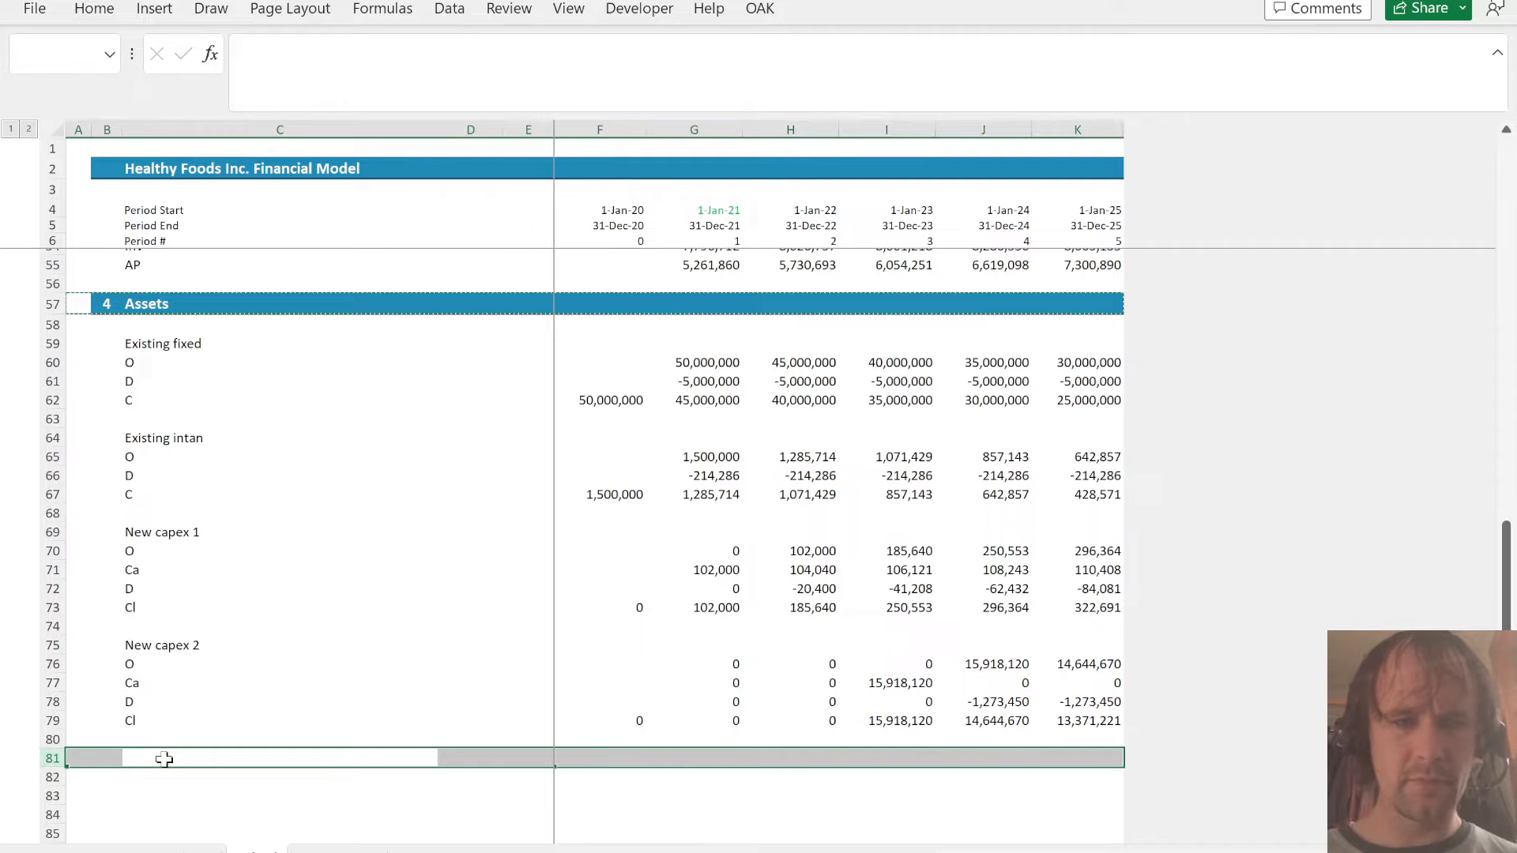
pyautogui.hotkey('ctrl', 'v')
pyautogui.press('Right')
pyautogui.press('Left')
pyautogui.write('5')
pyautogui.press('Tab')
pyautogui.write('Deb')
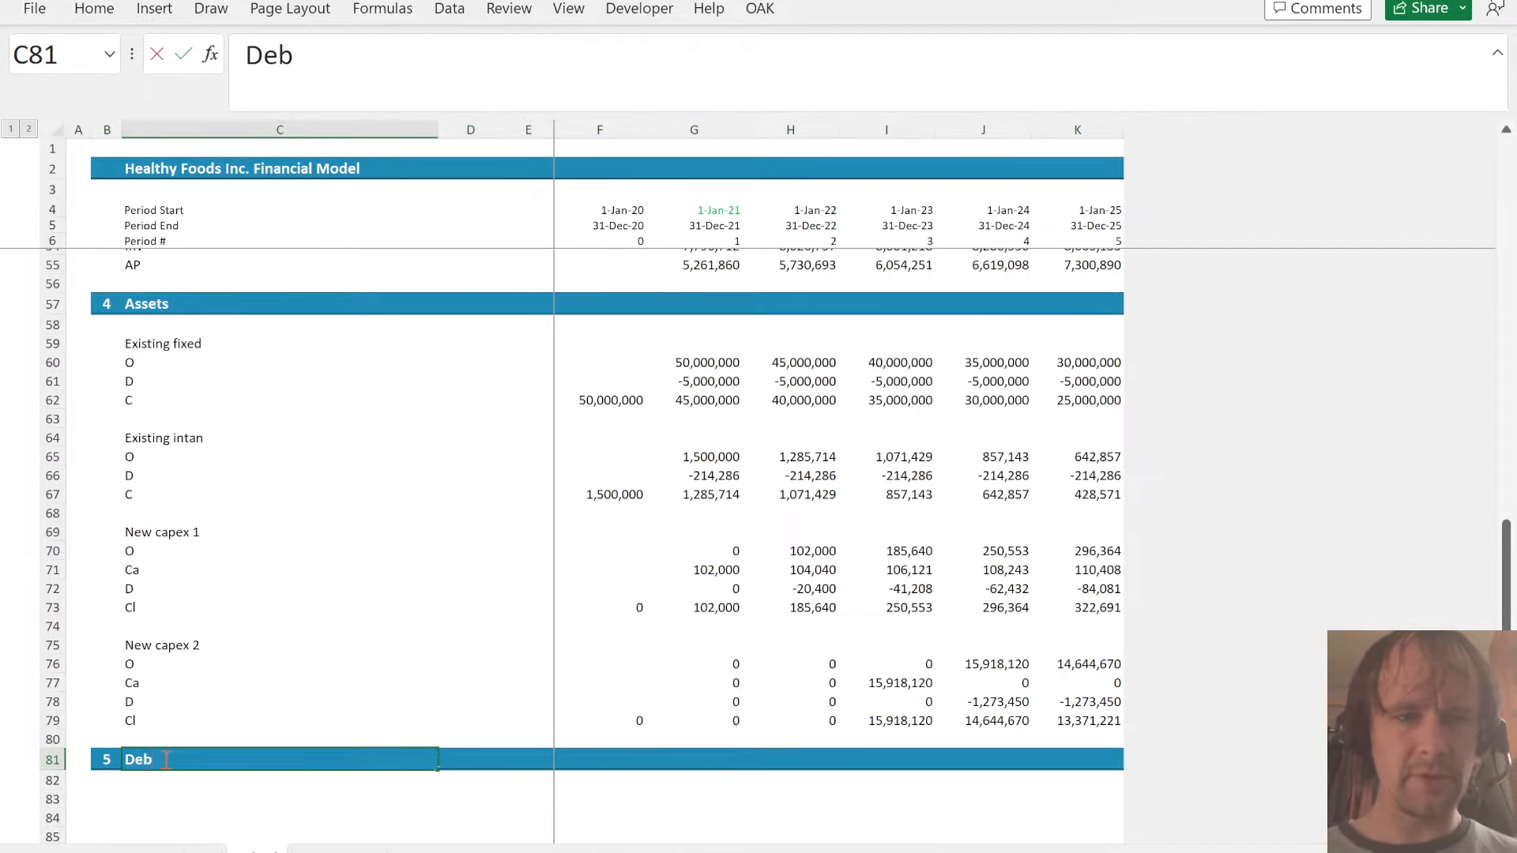
pyautogui.write('t')
pyautogui.press('Return')
pyautogui.press('Return')
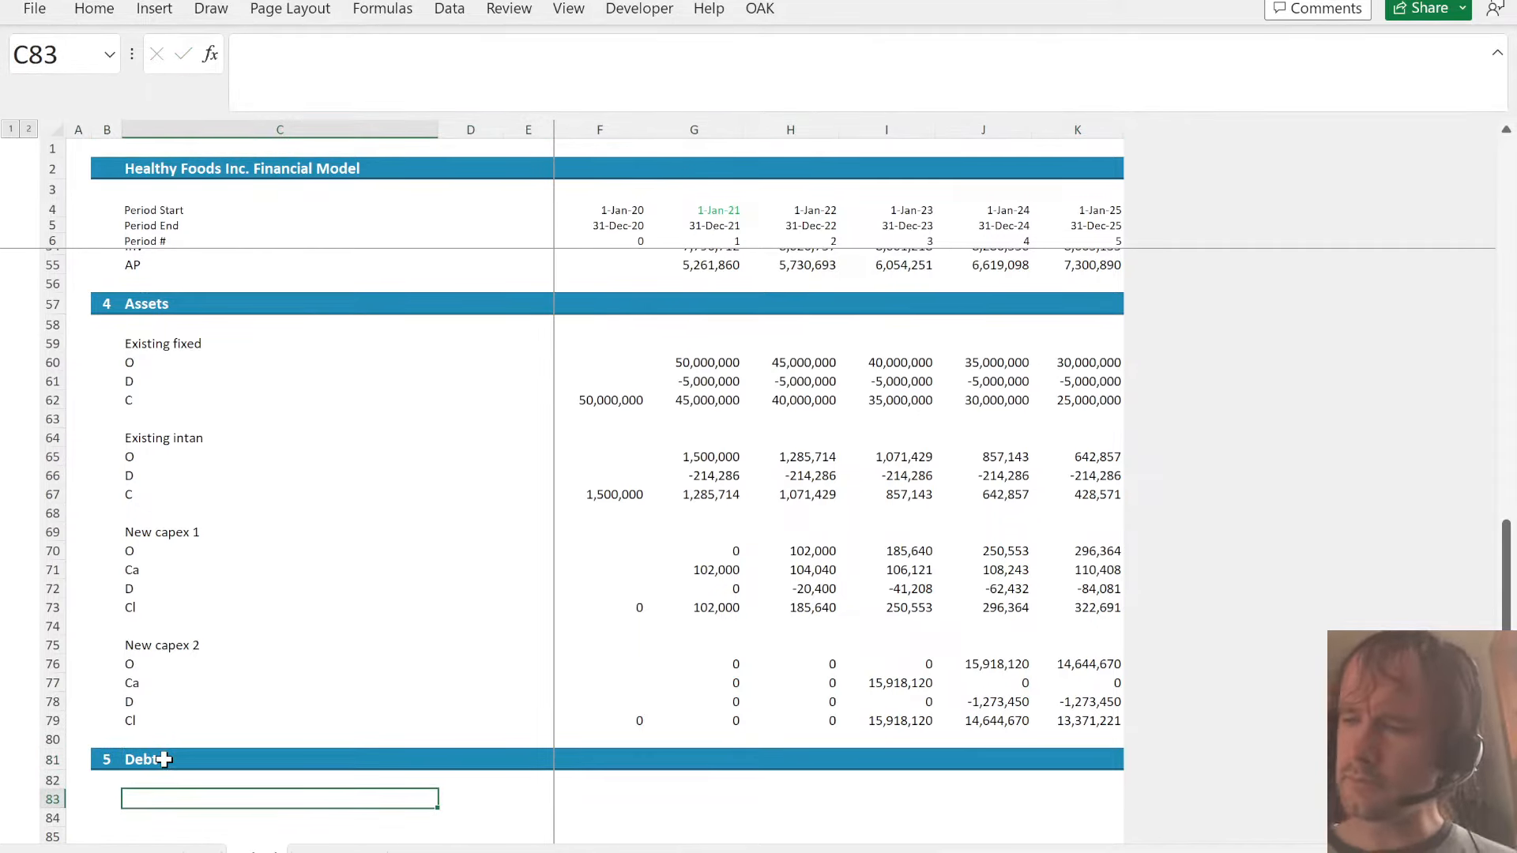
# - Label the first debt schedule Senior loan in C83, with rows O, R and C in C84:C86 and Int in C88
pyautogui.write('Senior loan')
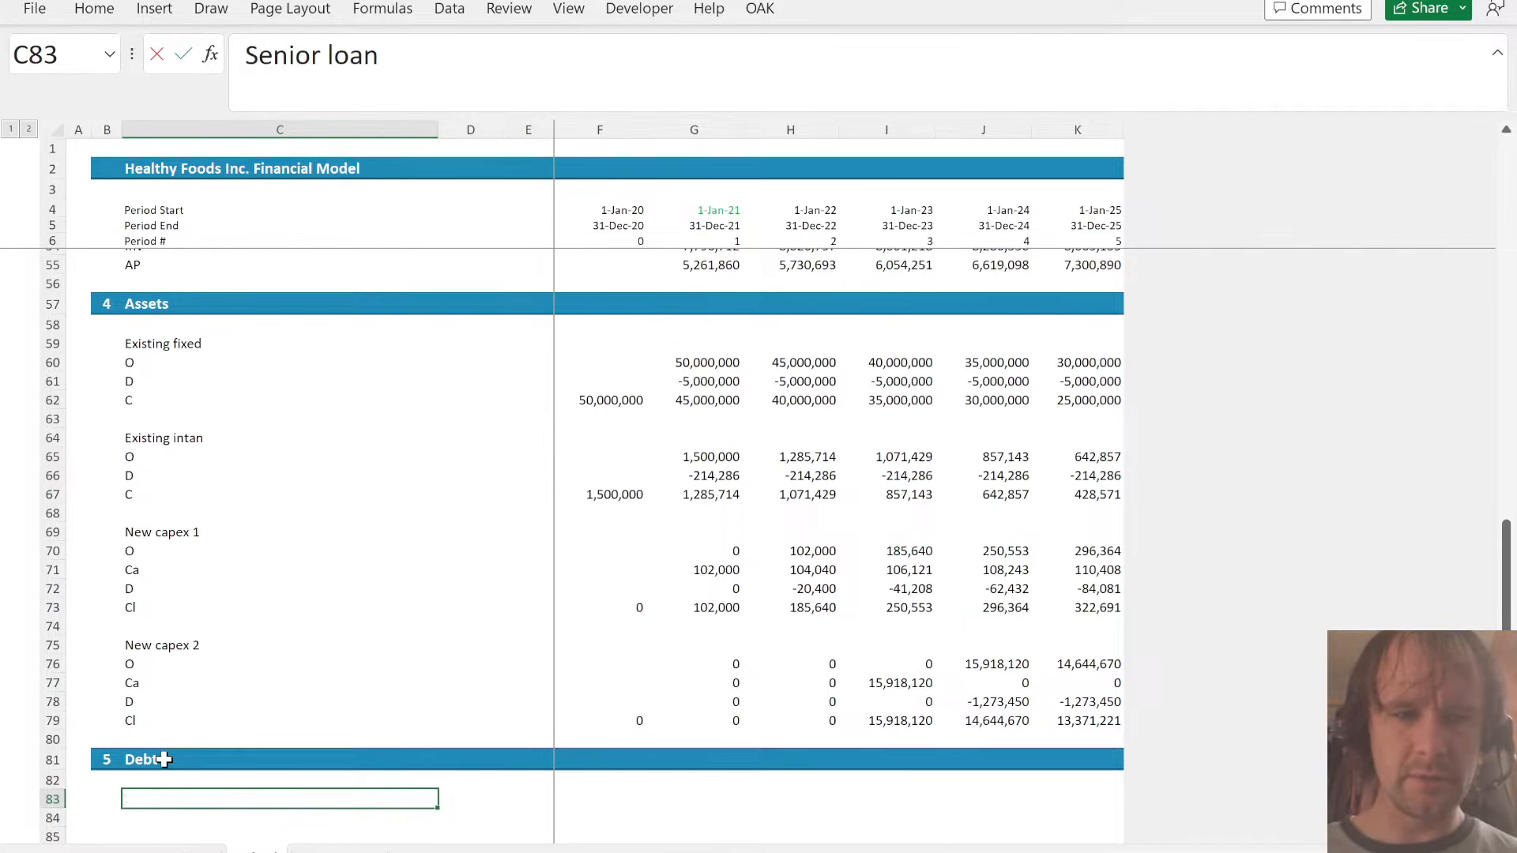
pyautogui.press('Return')
pyautogui.press('Return')
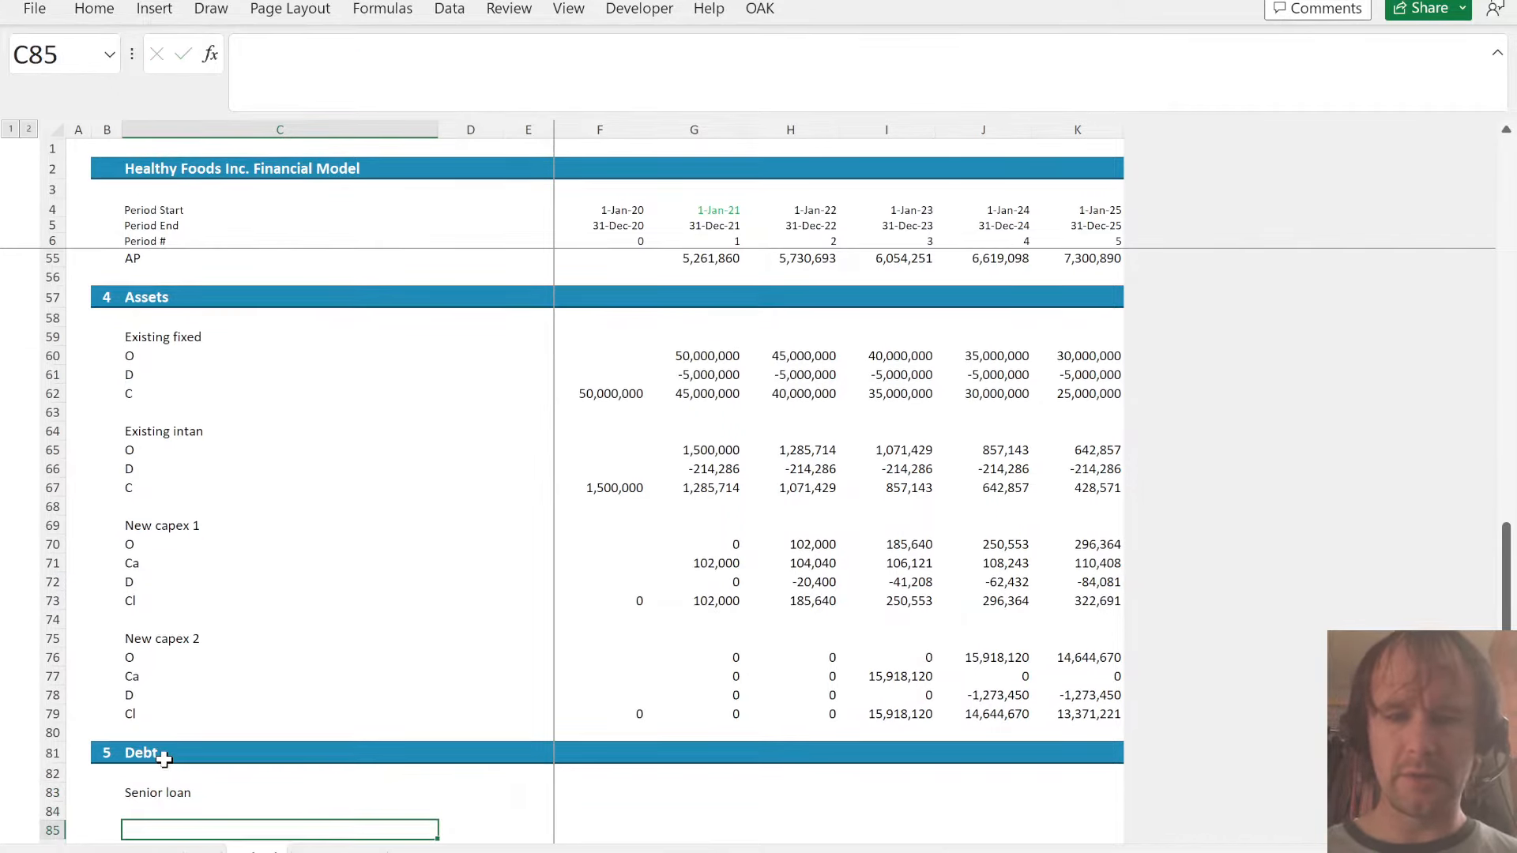
pyautogui.press('Up')
pyautogui.write('O')
pyautogui.press('Return')
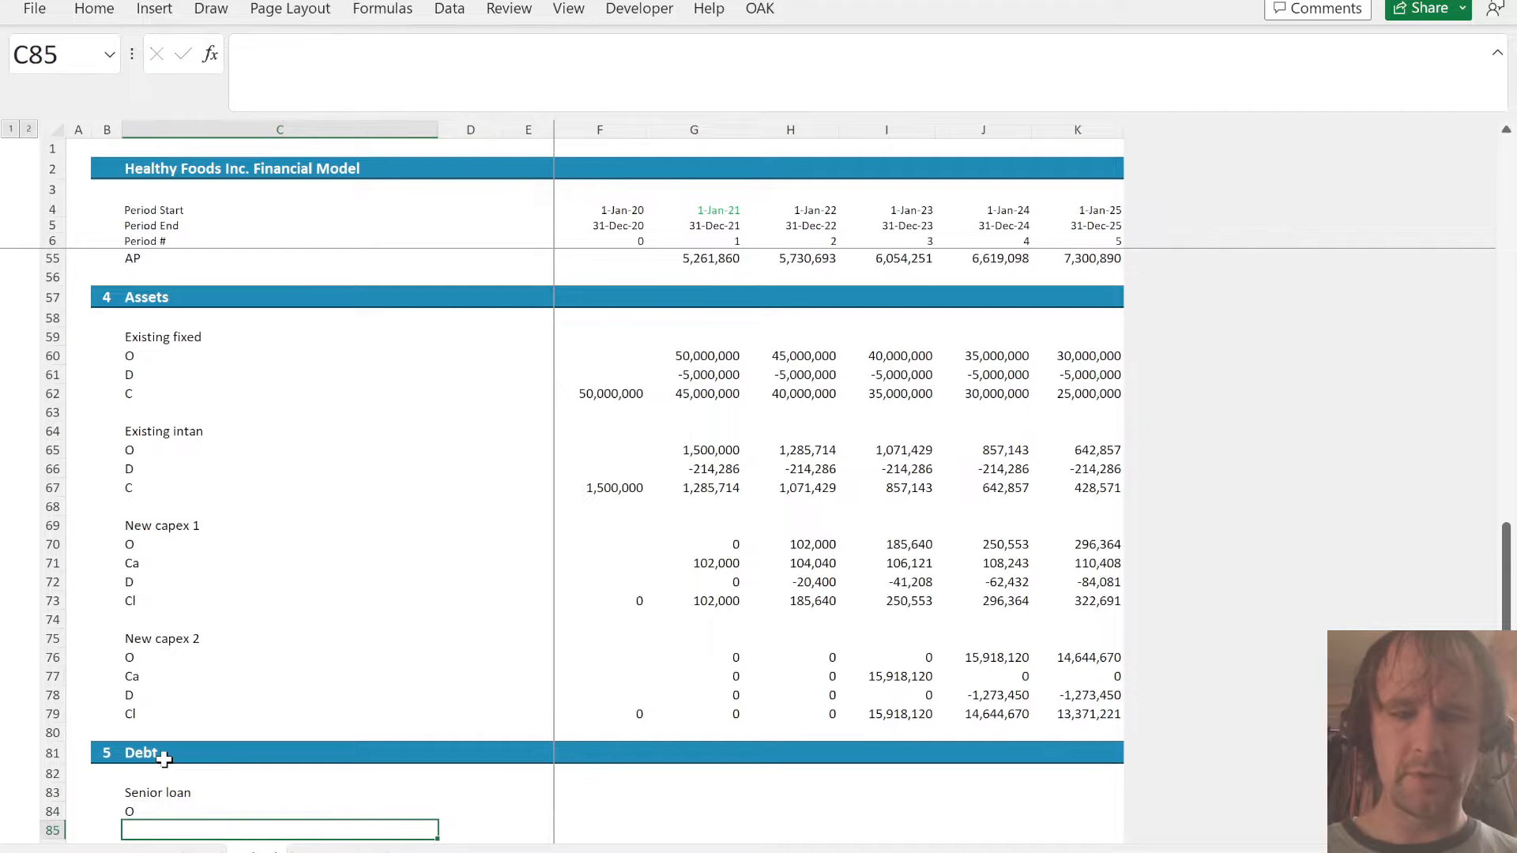
pyautogui.write('R')
pyautogui.press('Return')
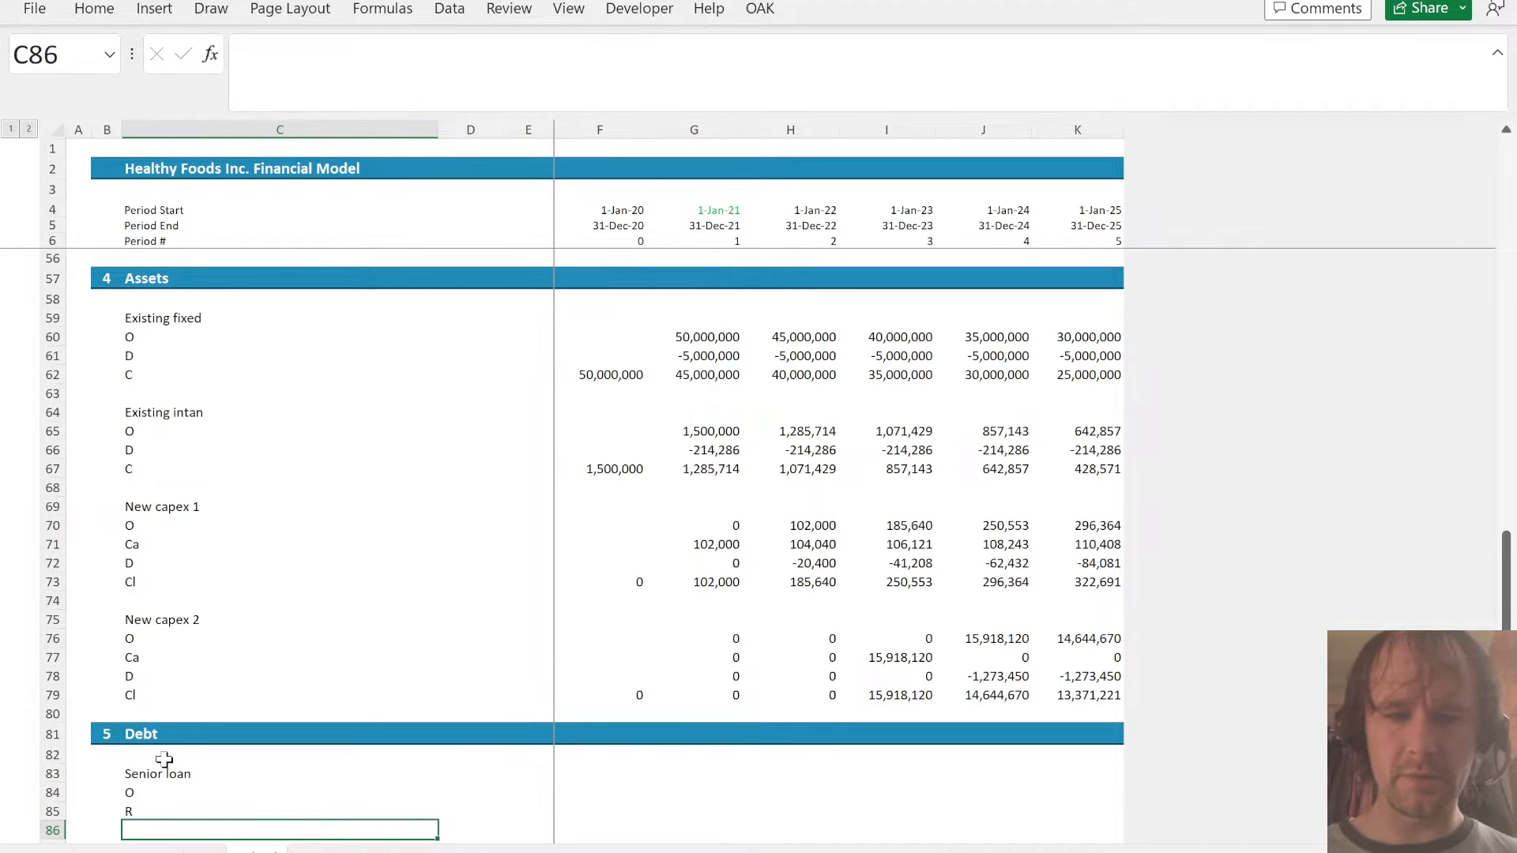
pyautogui.write('C')
pyautogui.press('Return')
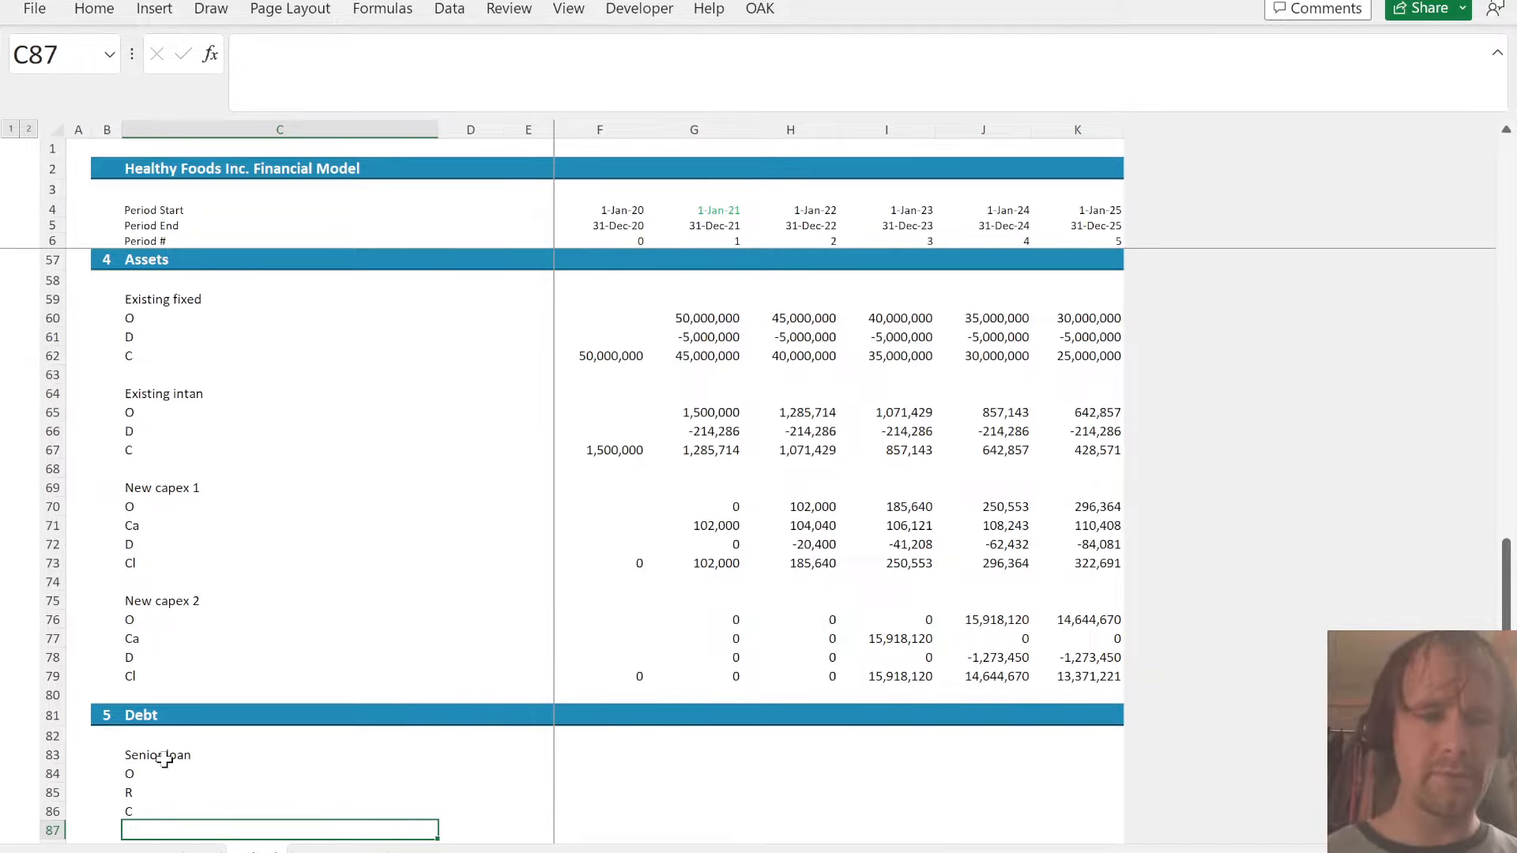
pyautogui.press('Return')
pyautogui.write('Int')
pyautogui.press('Return')
# - Link the senior loan's 2020 closing balance in F86 to the balance sheet with =Financials!F62
pyautogui.press('Up')
pyautogui.press('Up')
pyautogui.press('Up')
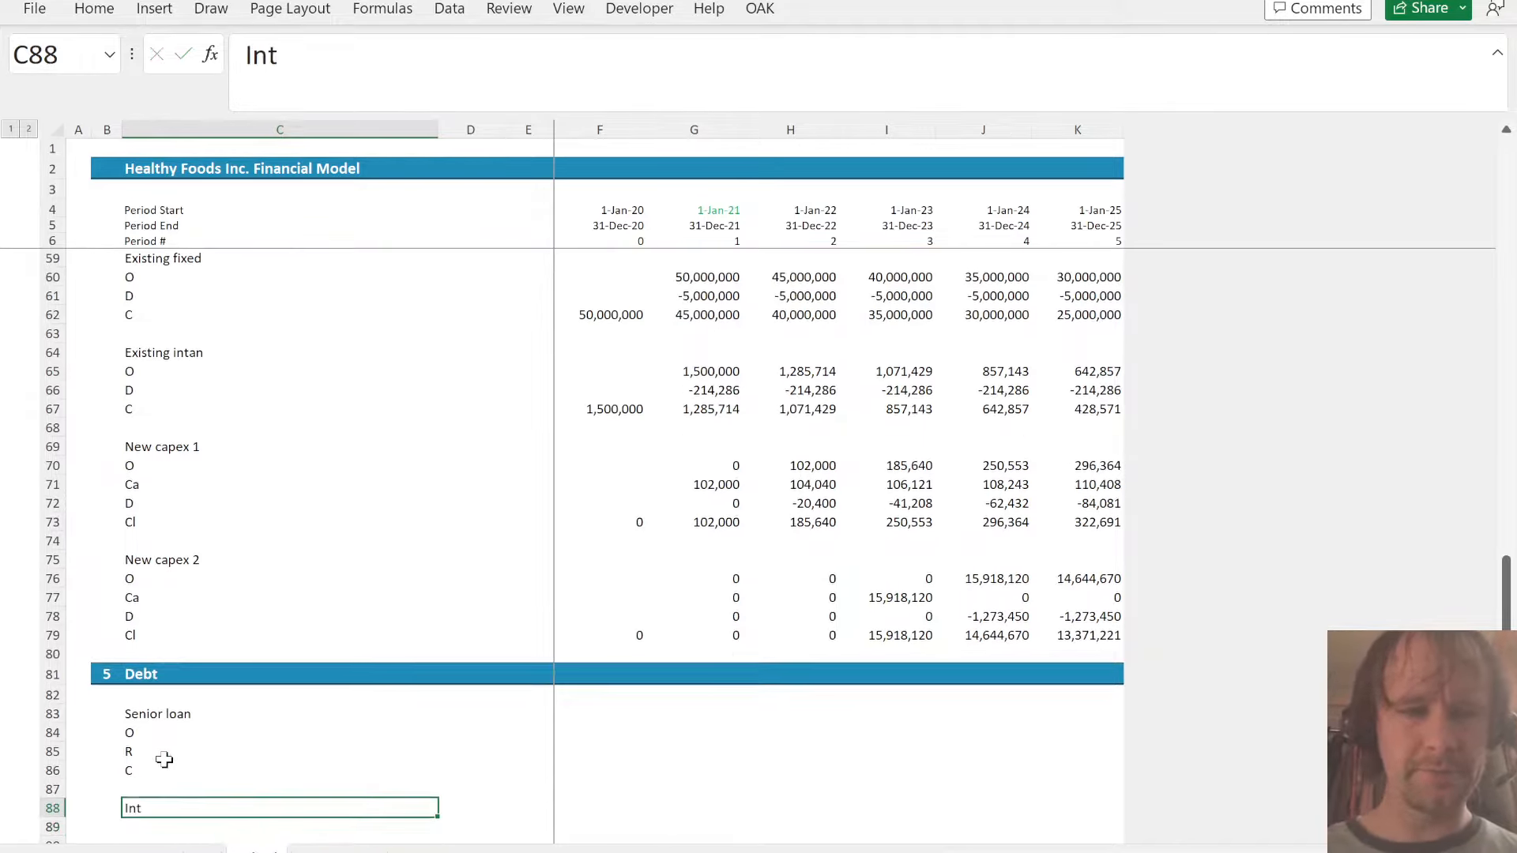
pyautogui.press('Up')
pyautogui.press('Right')
pyautogui.press('Right')
pyautogui.press('Right')
pyautogui.press('Down')
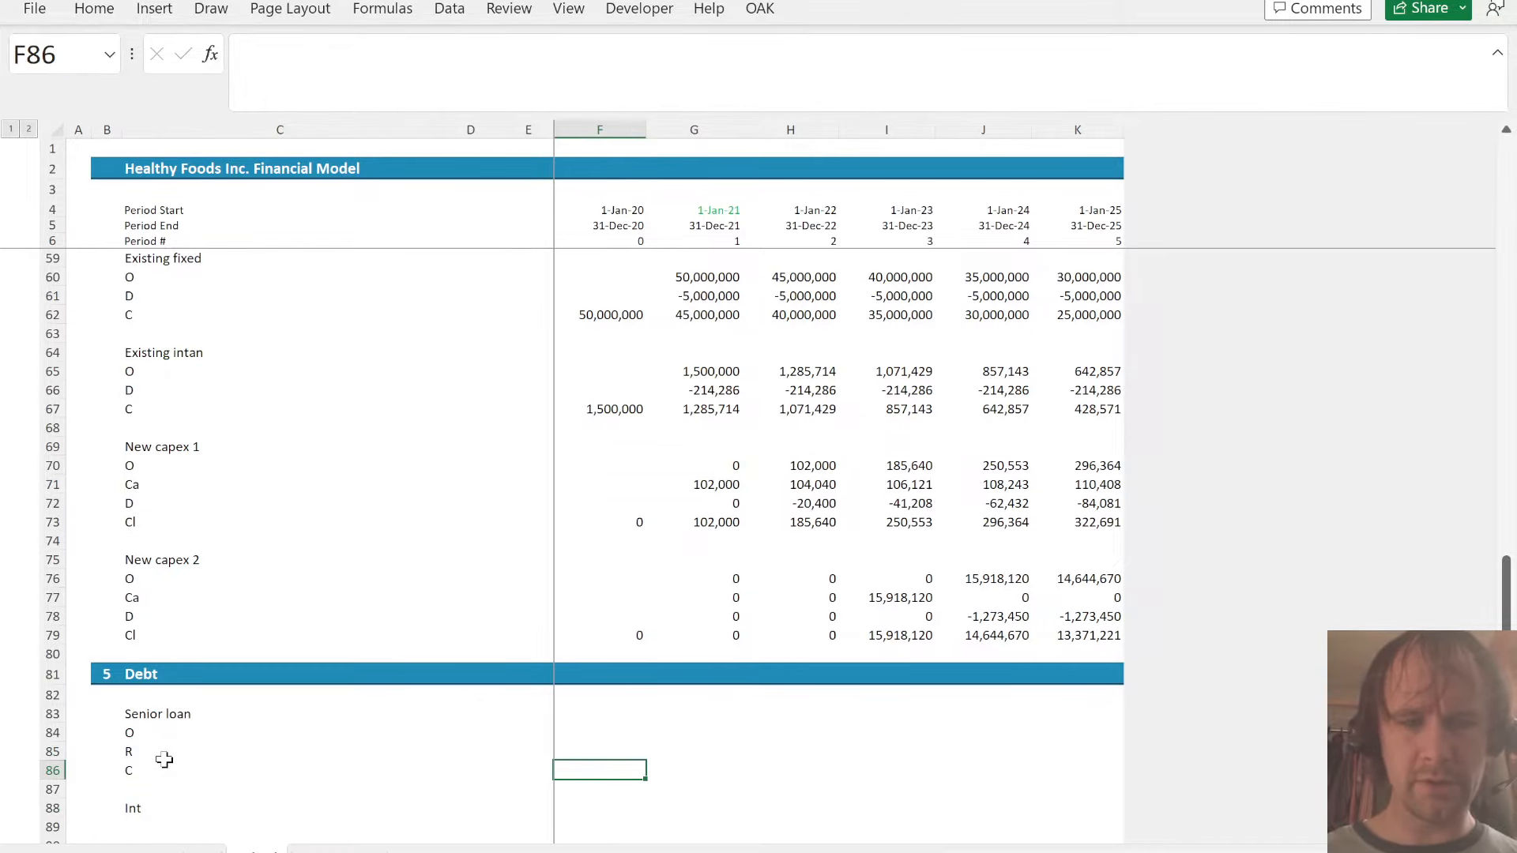
pyautogui.write('=')
pyautogui.hotkey('ctrl', 'pageup')
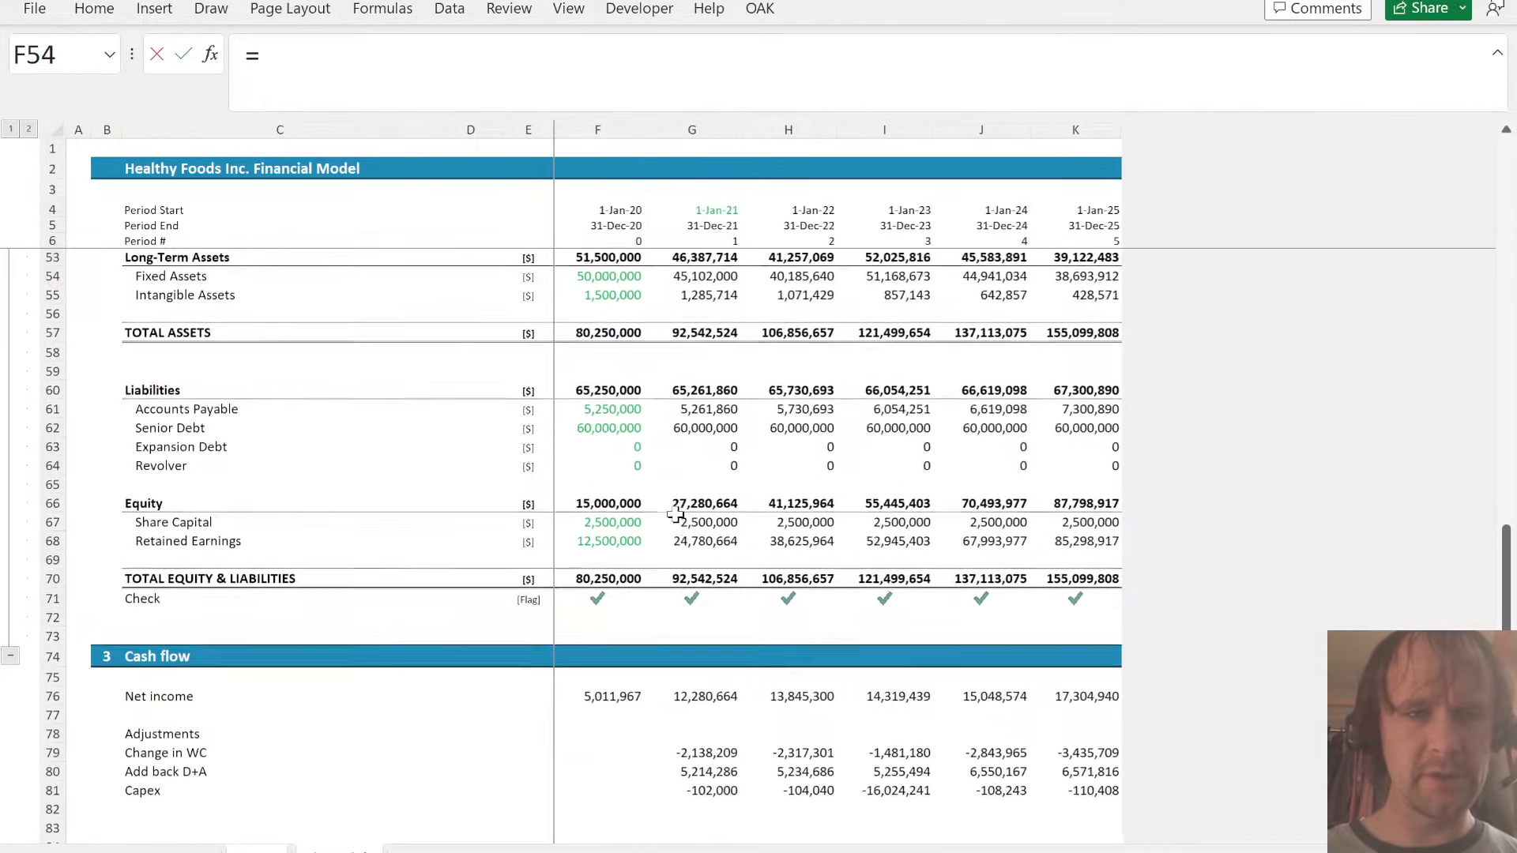
pyautogui.scroll(2, 675, 514)
pyautogui.click(589, 518)
pyautogui.hotkey('ctrl', 'pagedown')
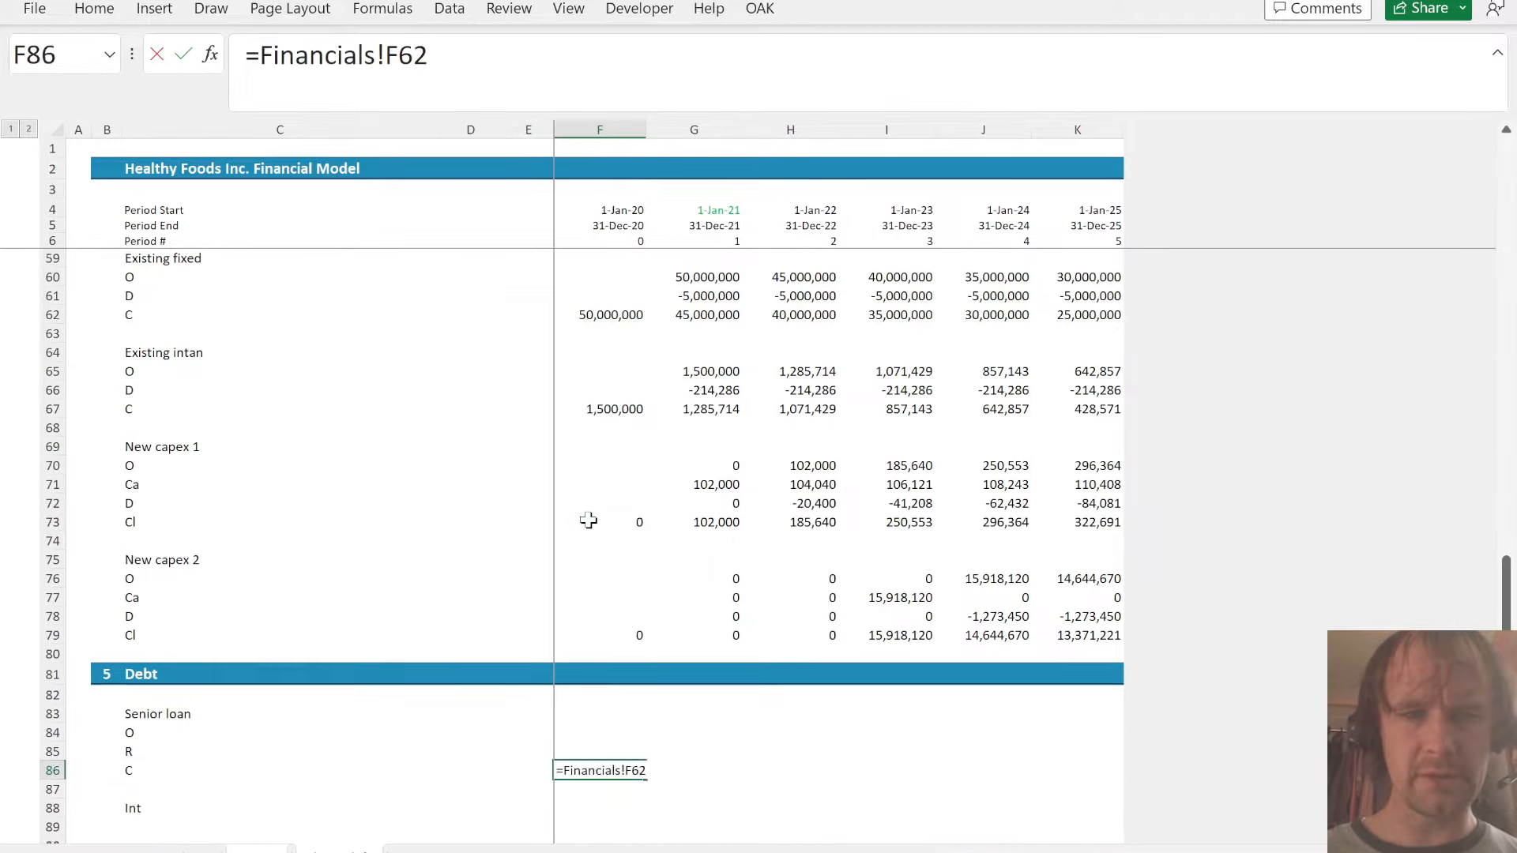
pyautogui.press('Return')
# - Set the senior loan's opening balance in G84 to the prior closing balance with =F86 and fill it through K84
pyautogui.press('Up')
pyautogui.press('Up')
pyautogui.press('Up')
pyautogui.press('Right')
pyautogui.write('=')
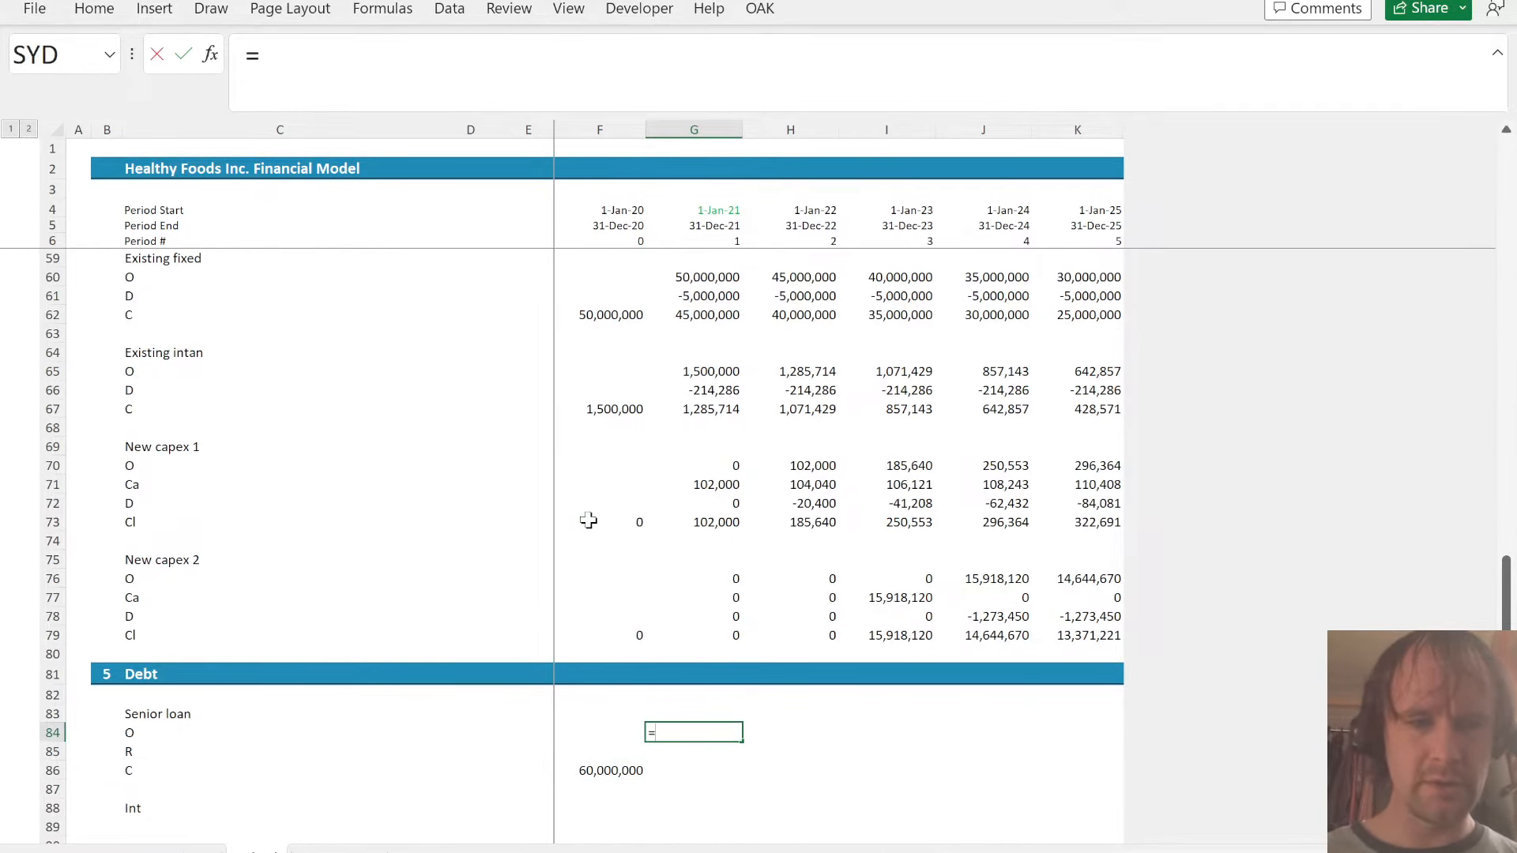
pyautogui.press('Down')
pyautogui.press('Down')
pyautogui.press('Left')
pyautogui.hotkey('ctrl', 'Return')
pyautogui.hotkey('shift', 'Right')
pyautogui.hotkey('shift', 'Right')
pyautogui.hotkey('shift', 'Right')
pyautogui.hotkey('shift', 'Right')
pyautogui.hotkey('ctrl', 'r')
pyautogui.press('Down')
pyautogui.press('Down')
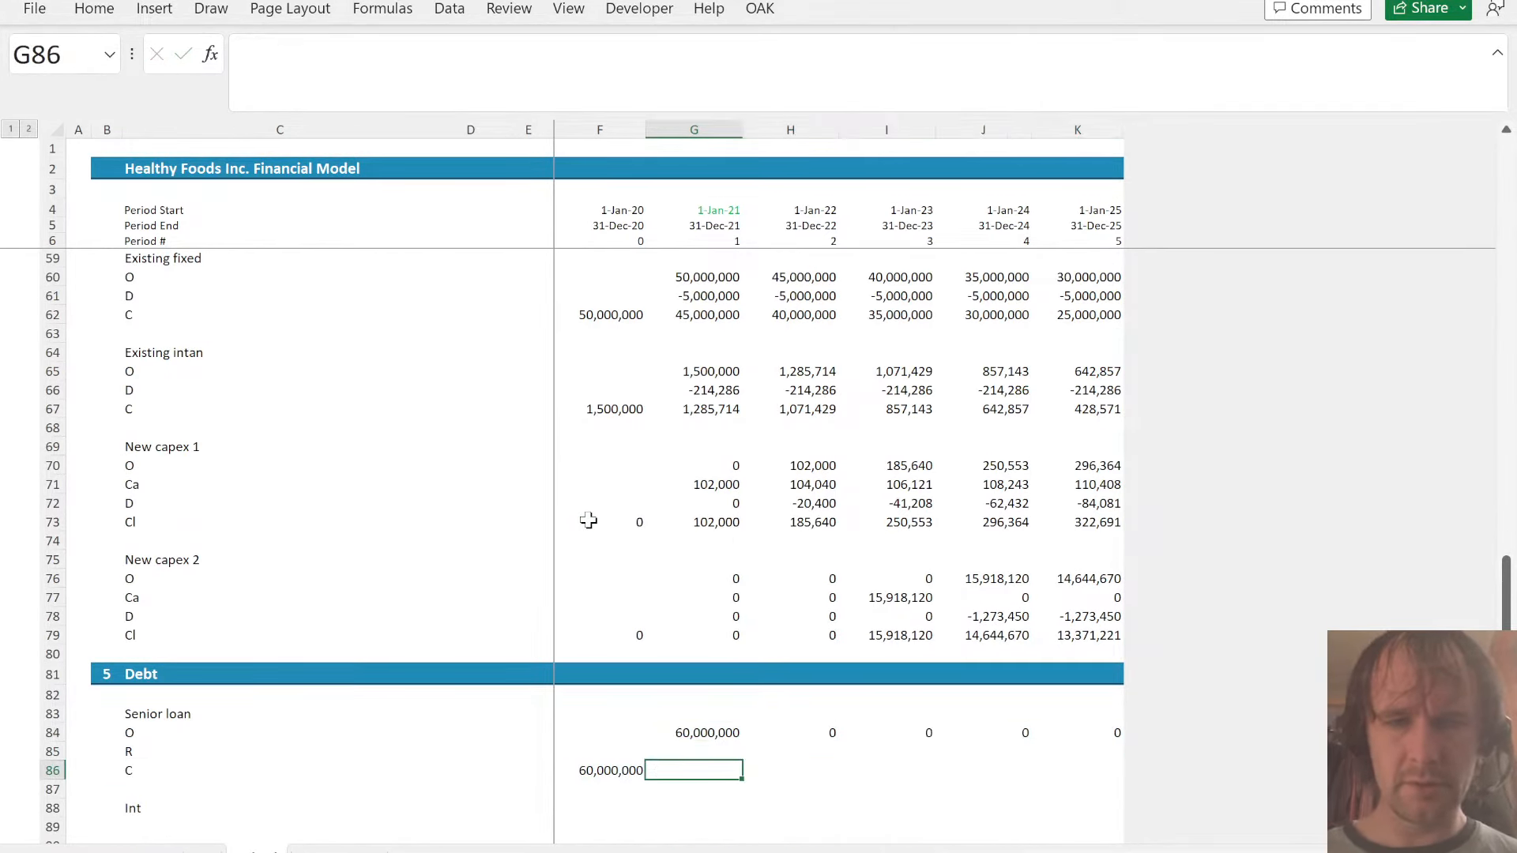
# - Enter the senior loan's closing balance =SUM(G84:G85) in G86 and fill it across the projection years
pyautogui.write('=SUM(')
pyautogui.press('Up')
pyautogui.press('Up')
pyautogui.hotkey('shift', 'Down')
pyautogui.press('Return')
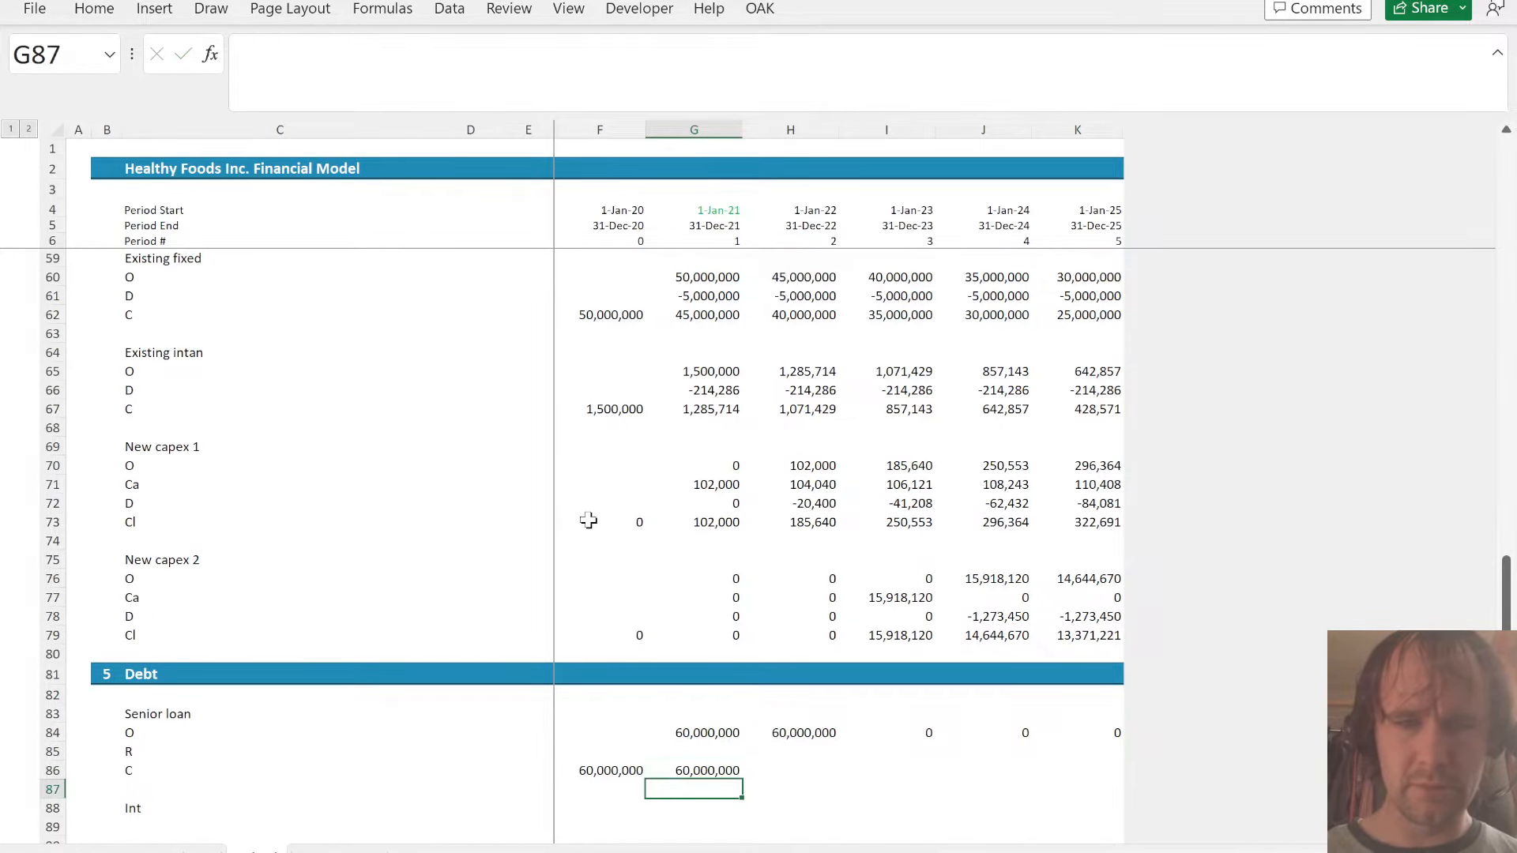
pyautogui.press('Up')
pyautogui.hotkey('shift', 'Right')
pyautogui.hotkey('shift', 'Right')
pyautogui.hotkey('shift', 'Right')
pyautogui.hotkey('shift', 'Right')
pyautogui.hotkey('ctrl', 'r')
# - Search the assumptions sheet for "senior" and review the Senior Loan Data inputs for opening balance, interest rate and remaining term
pyautogui.press('Up')
pyautogui.hotkey('ctrl', 'pageup')
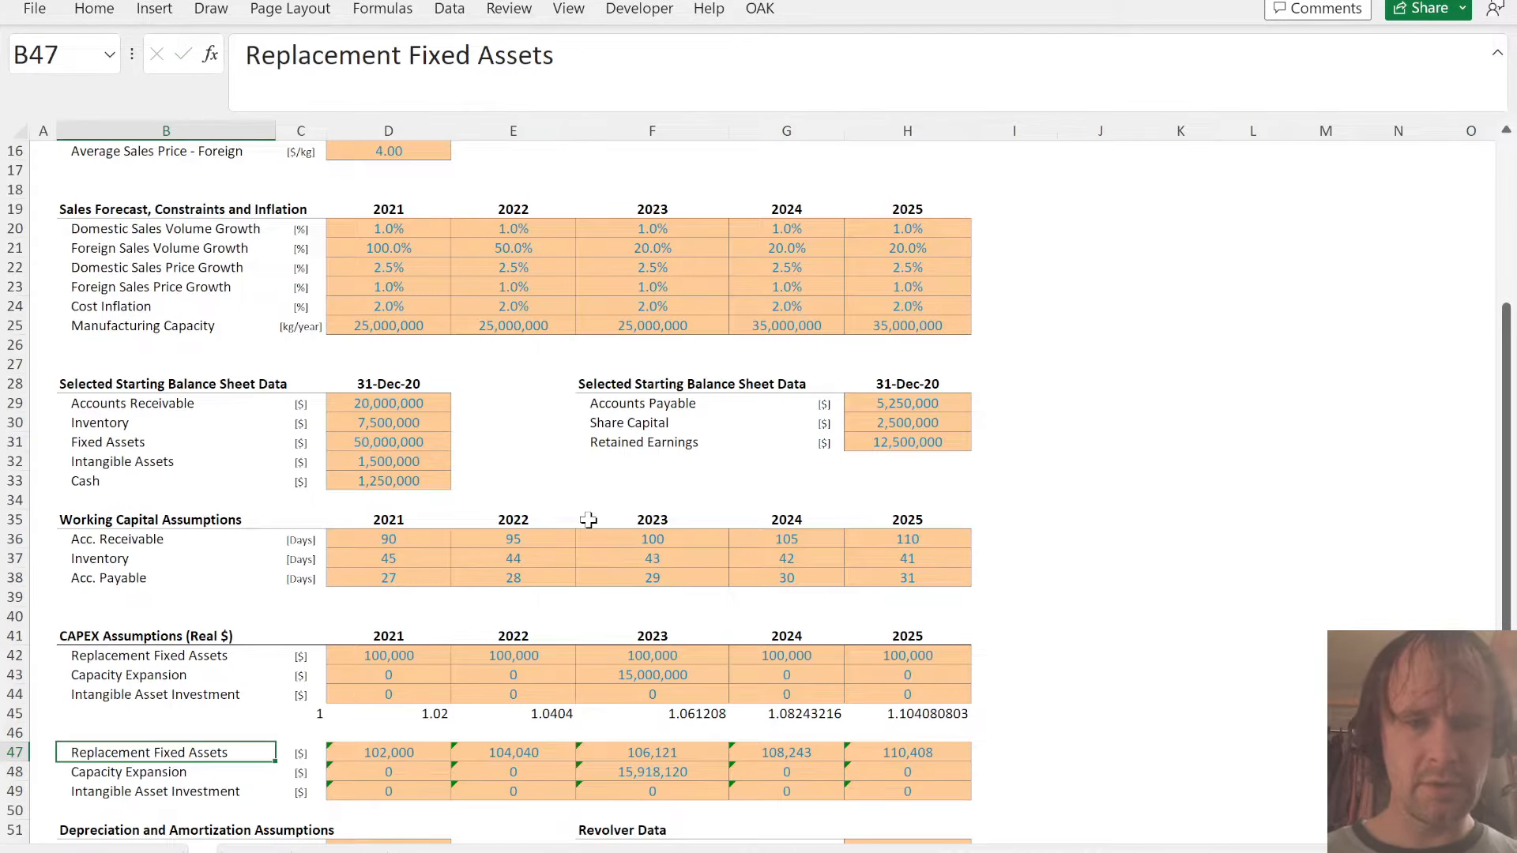
pyautogui.hotkey('ctrl', 'f')
pyautogui.press('Return')
pyautogui.press('Return')
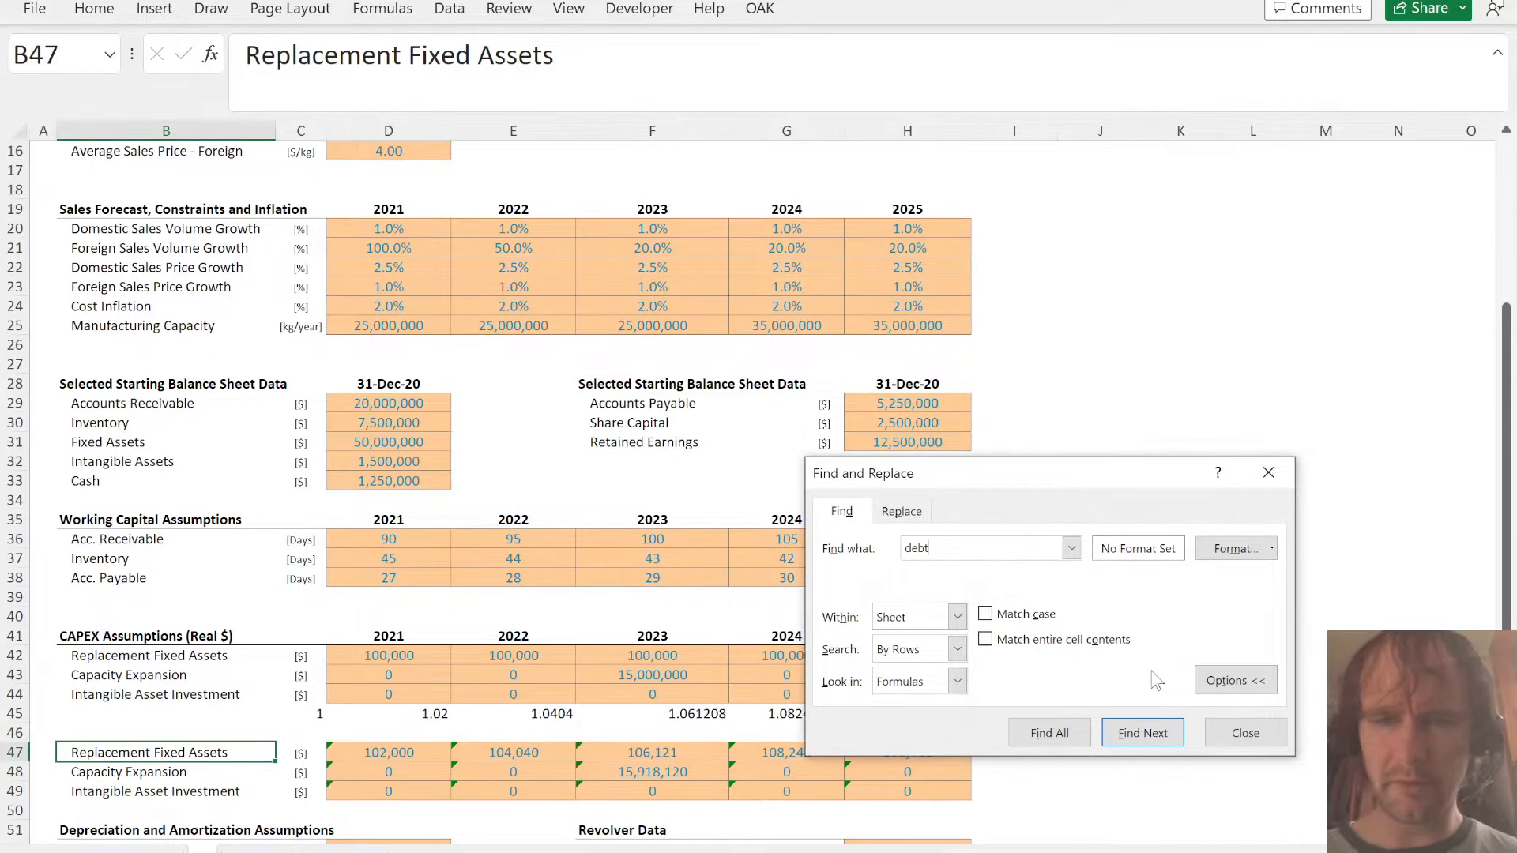
pyautogui.write('senior')
pyautogui.press('Return')
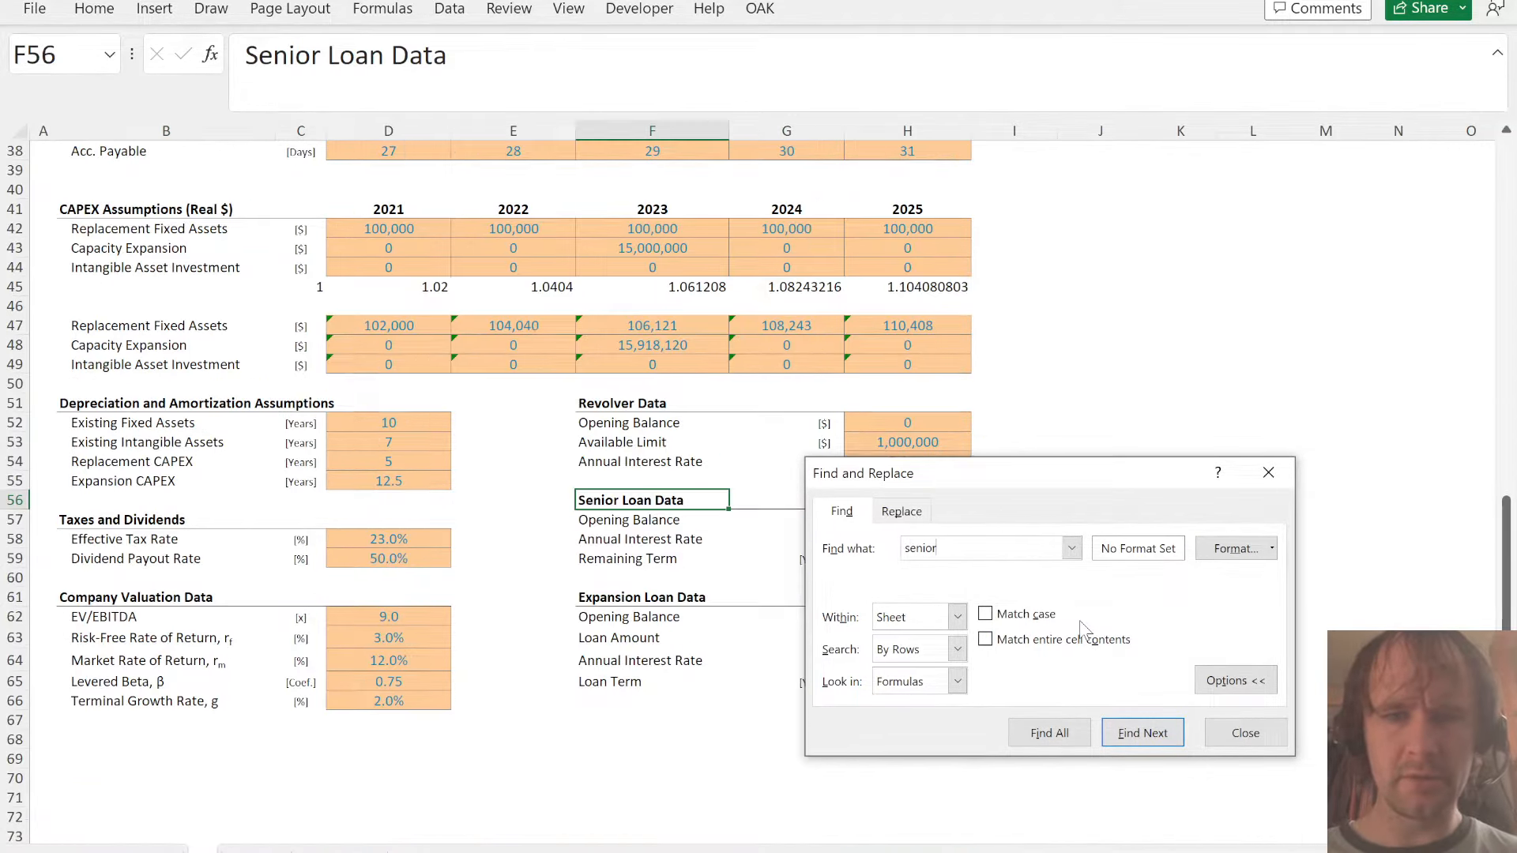
pyautogui.press('Escape')
pyautogui.press('Down')
pyautogui.hotkey('shift', 'Down')
pyautogui.hotkey('shift', 'Down')
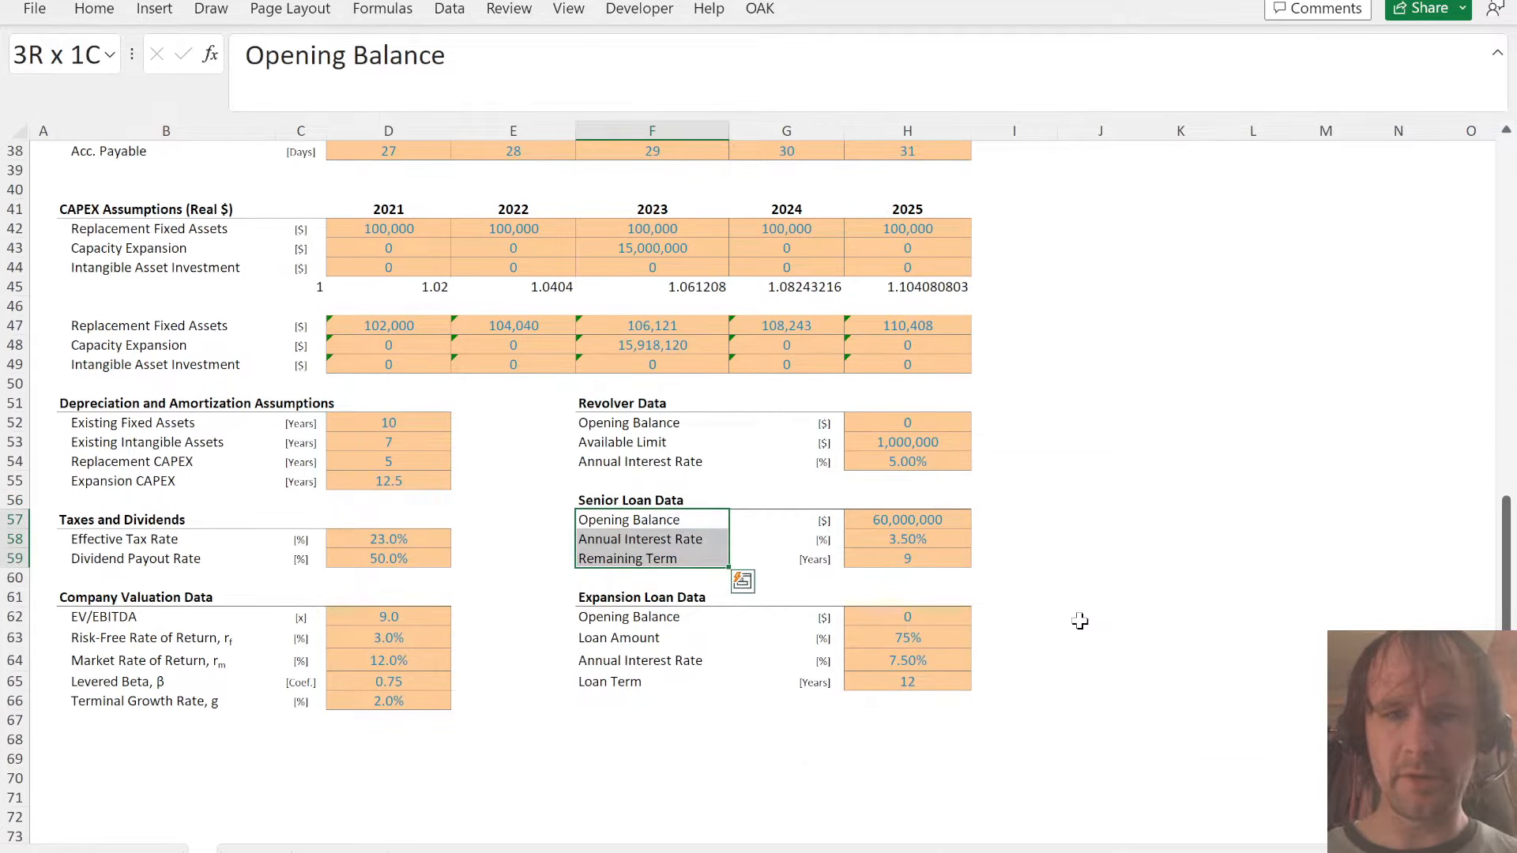
pyautogui.press('Down')
pyautogui.press('Down')
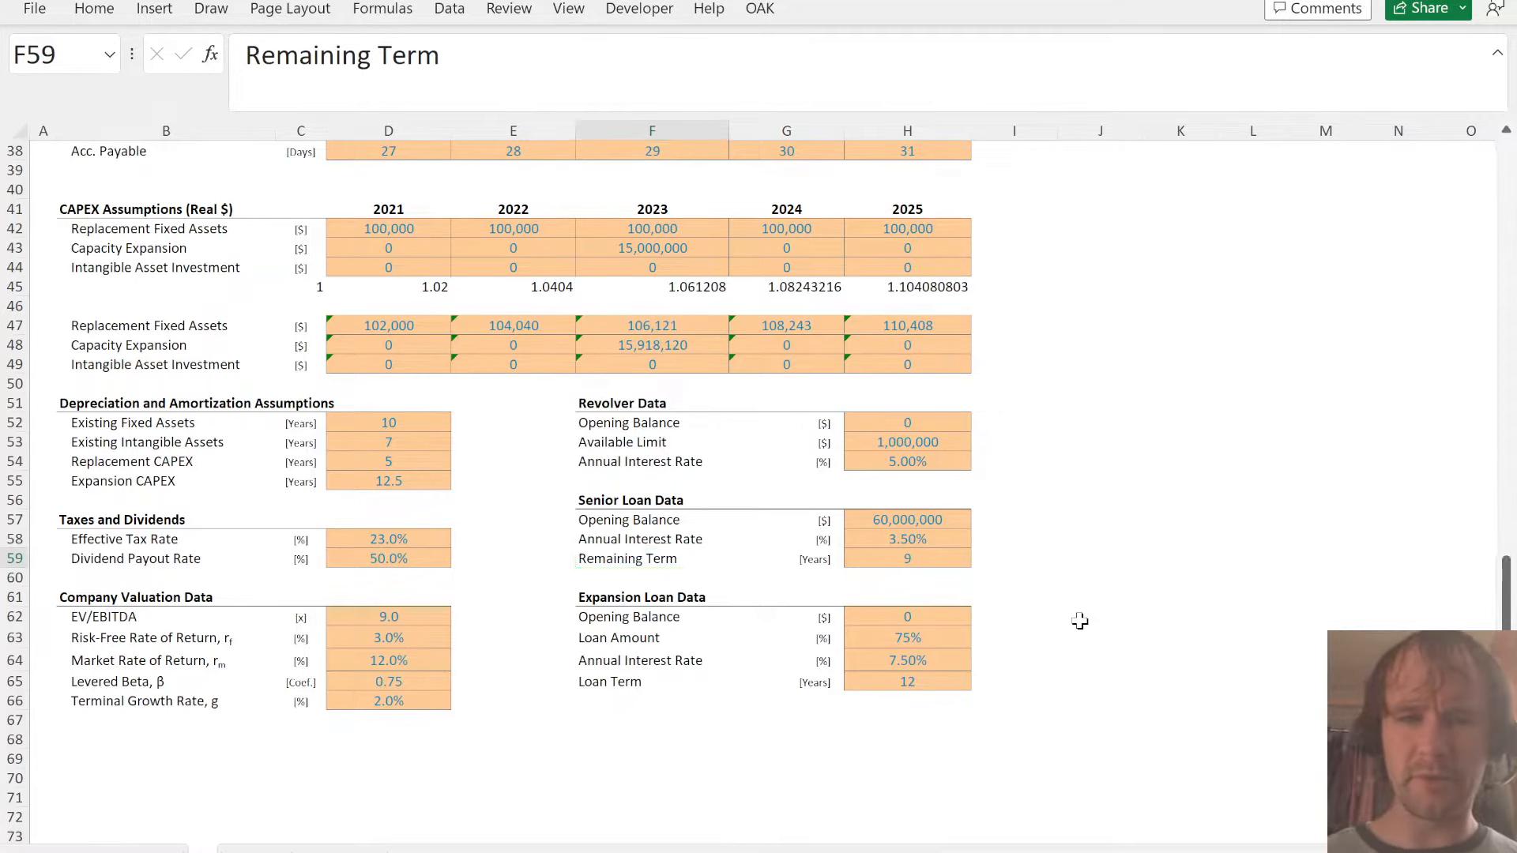
# - Enter the senior loan's repayment as =-$F86/9 in G85 and fill it across through K85
pyautogui.hotkey('ctrl', 'pagedown')
pyautogui.write('=-')
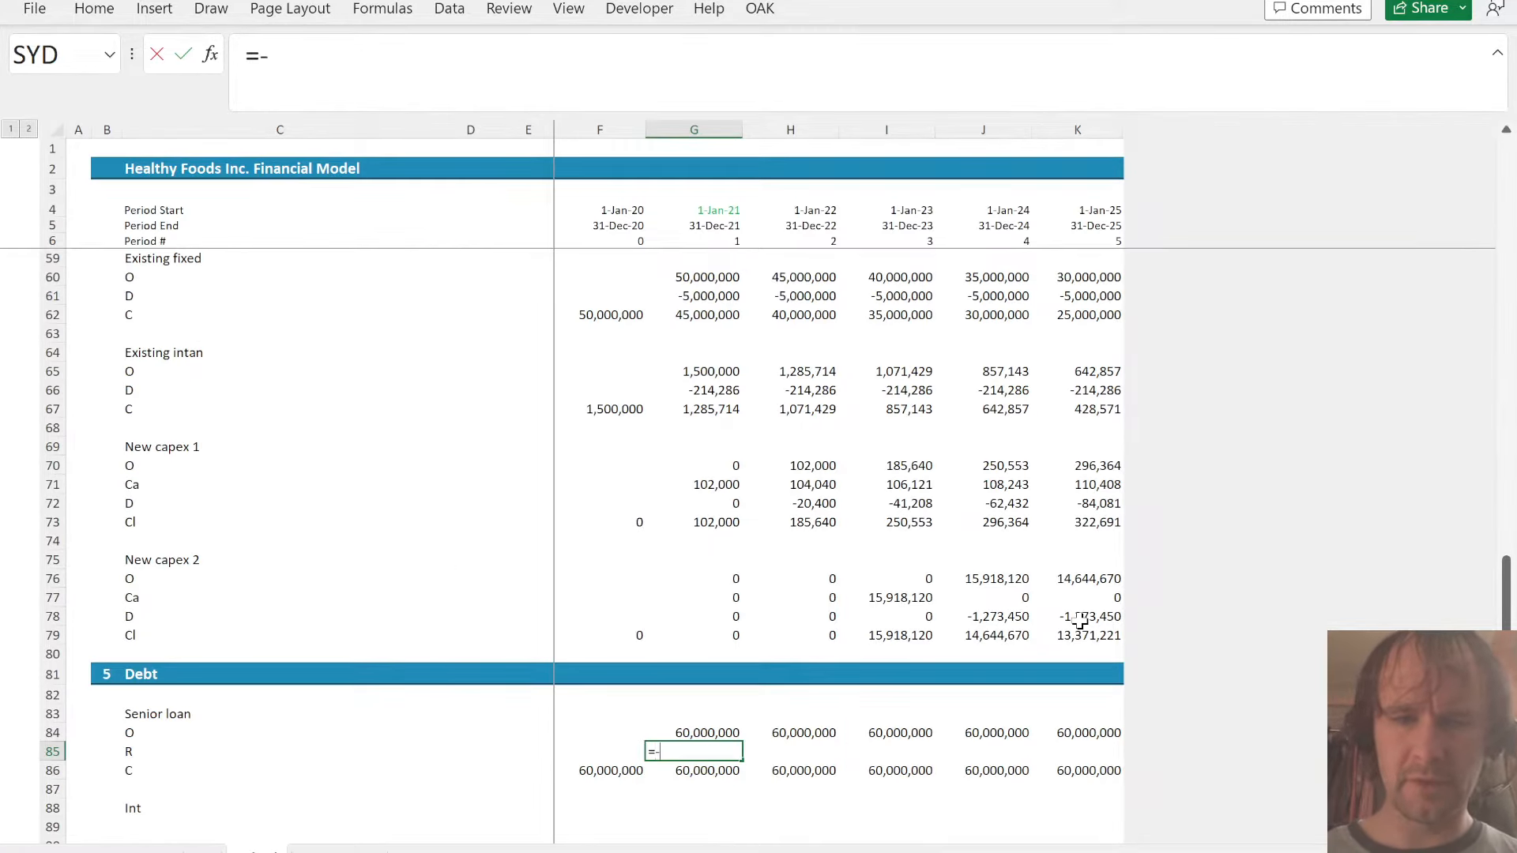
pyautogui.press('Down')
pyautogui.press('Left')
pyautogui.press('F4')
pyautogui.press('F4')
pyautogui.press('F4')
pyautogui.write('/8')
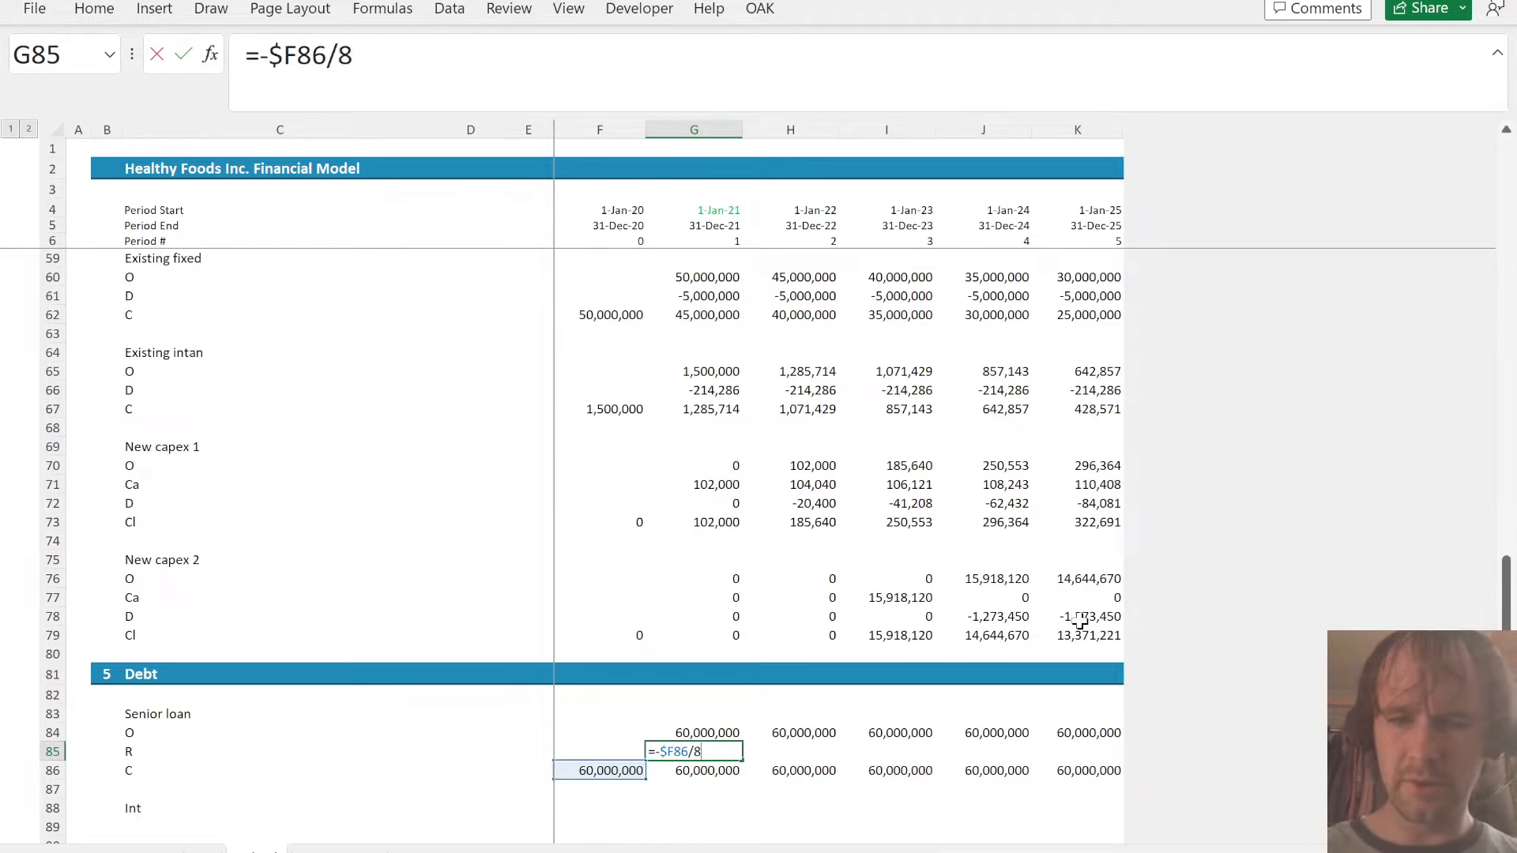
pyautogui.press('BackSpace')
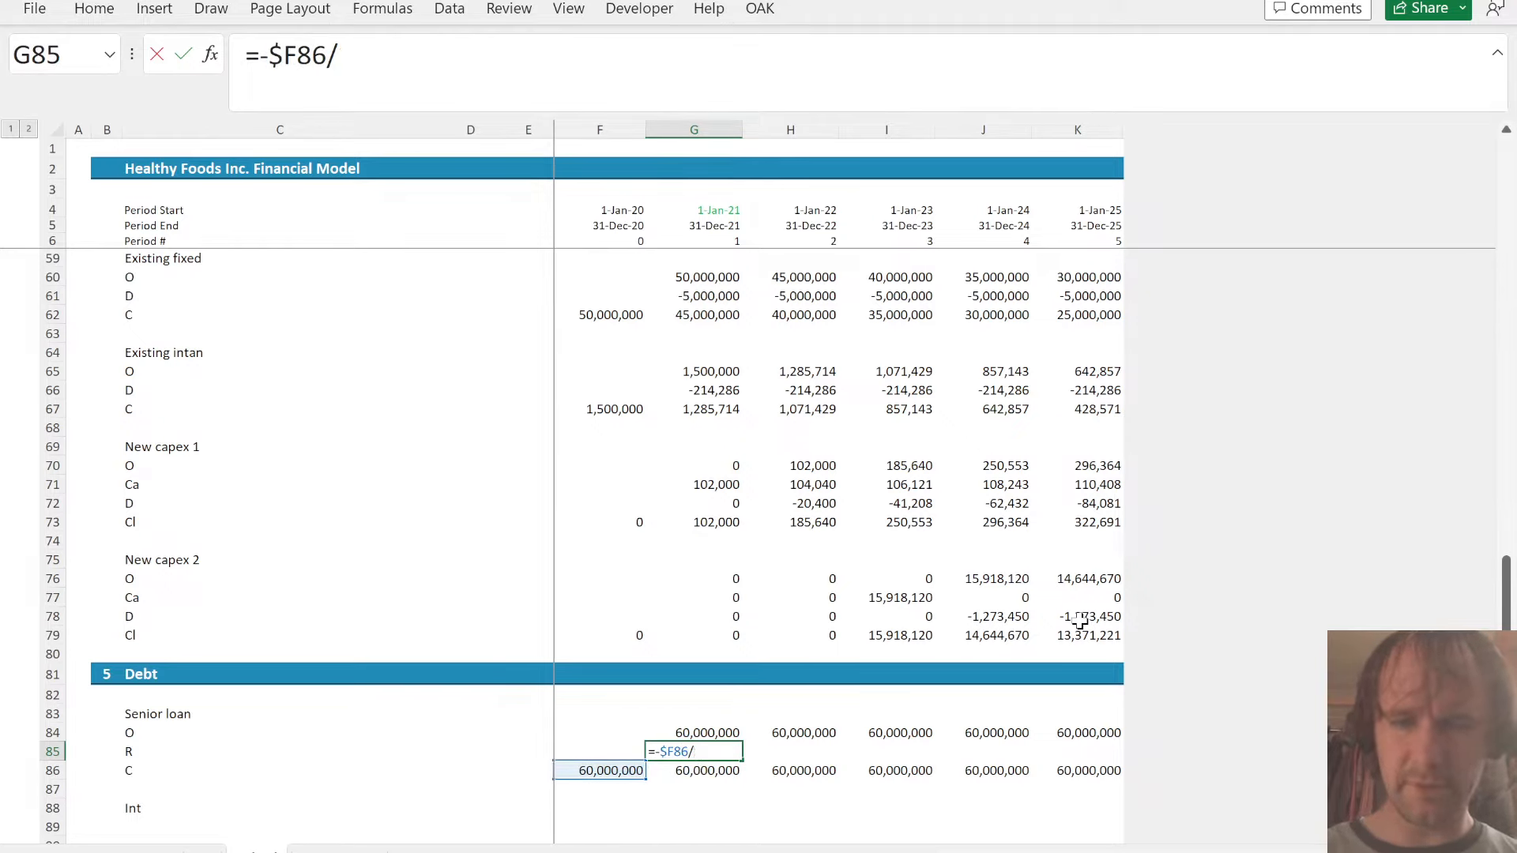
pyautogui.write('9')
pyautogui.hotkey('ctrl', 'Return')
pyautogui.hotkey('ctrl', 'shift', 'Right')
pyautogui.hotkey('ctrl', 'r')
# - Apply the opening balance cell G84's formatting to the senior loan repayments in G85:K85
pyautogui.press('Up')
pyautogui.hotkey('ctrl', 'c')
pyautogui.press('Down')
pyautogui.hotkey('ctrl', 'shift', 'Right')
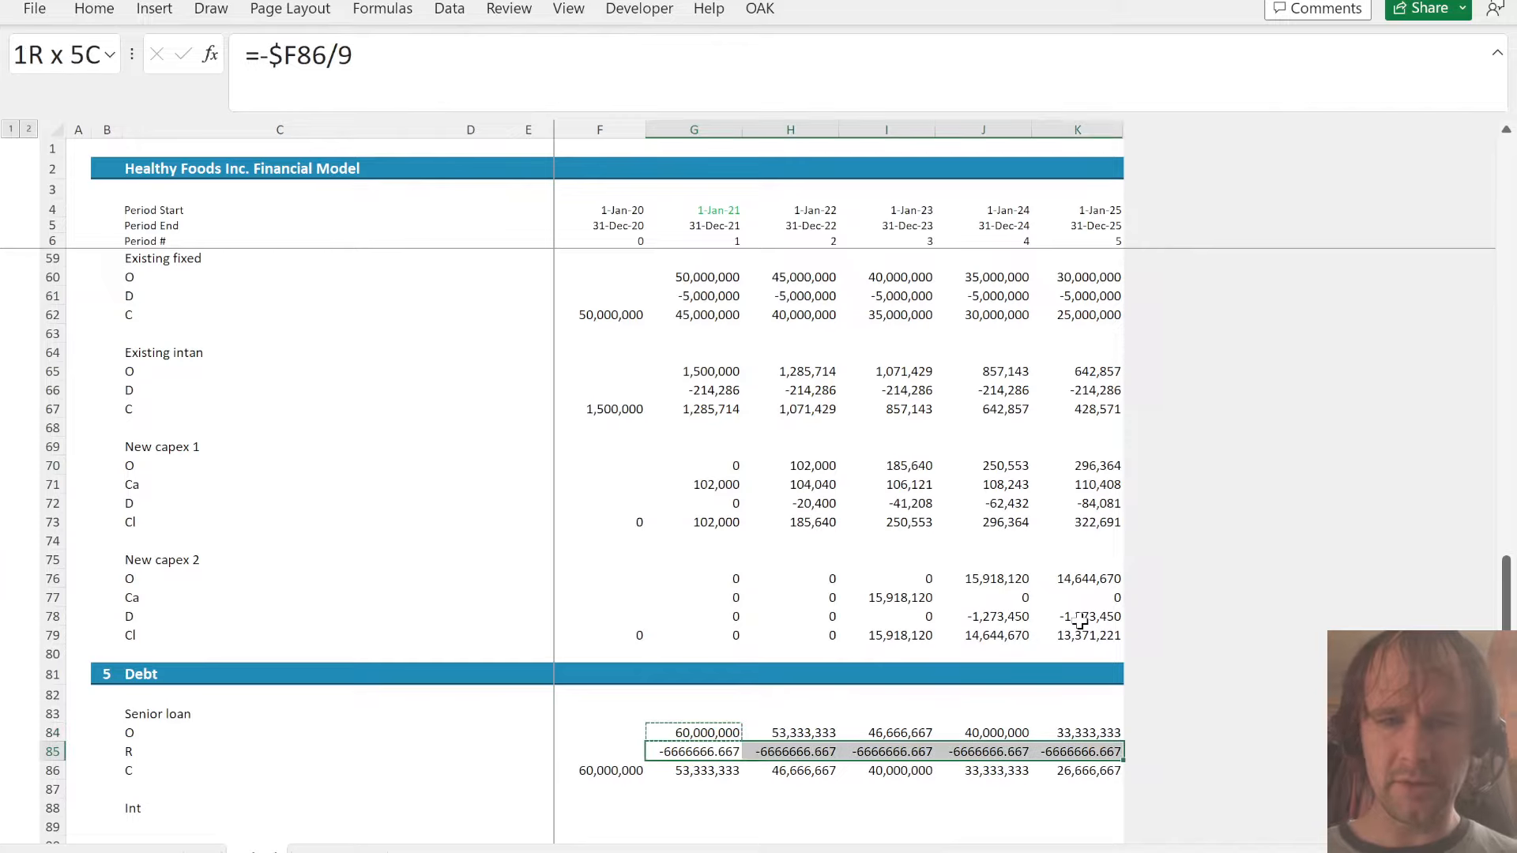
pyautogui.hotkey('alt', 'h')
pyautogui.press('v')
pyautogui.press('s')
pyautogui.press('t')
pyautogui.press('Return')
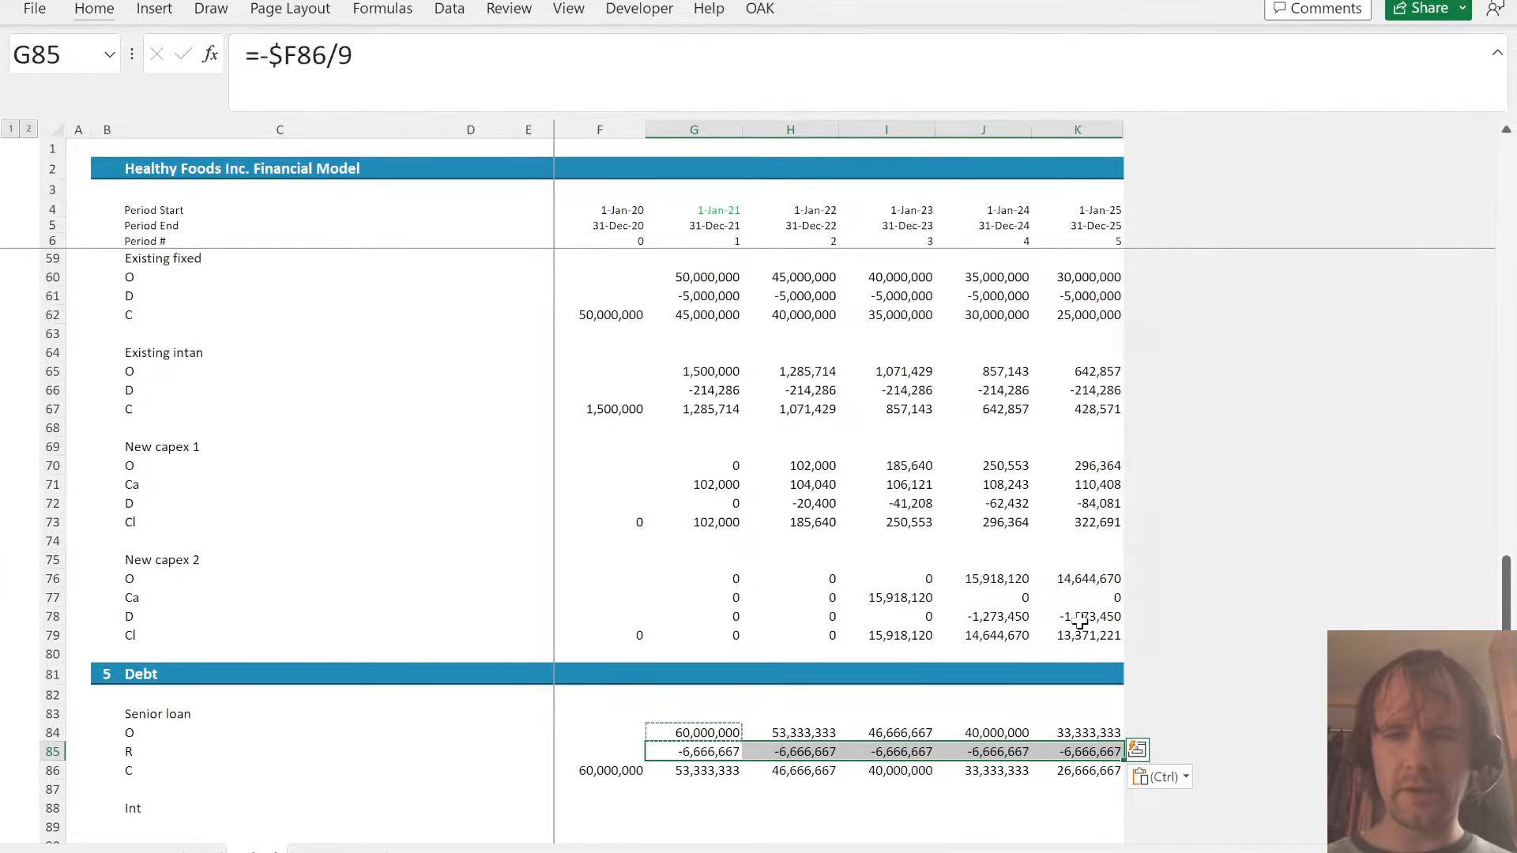
# - Enter the senior loan's interest in G88 as =AVERAGE(G84,G86)*A!$H$64
pyautogui.press('Down')
pyautogui.press('Right')
pyautogui.press('Right')
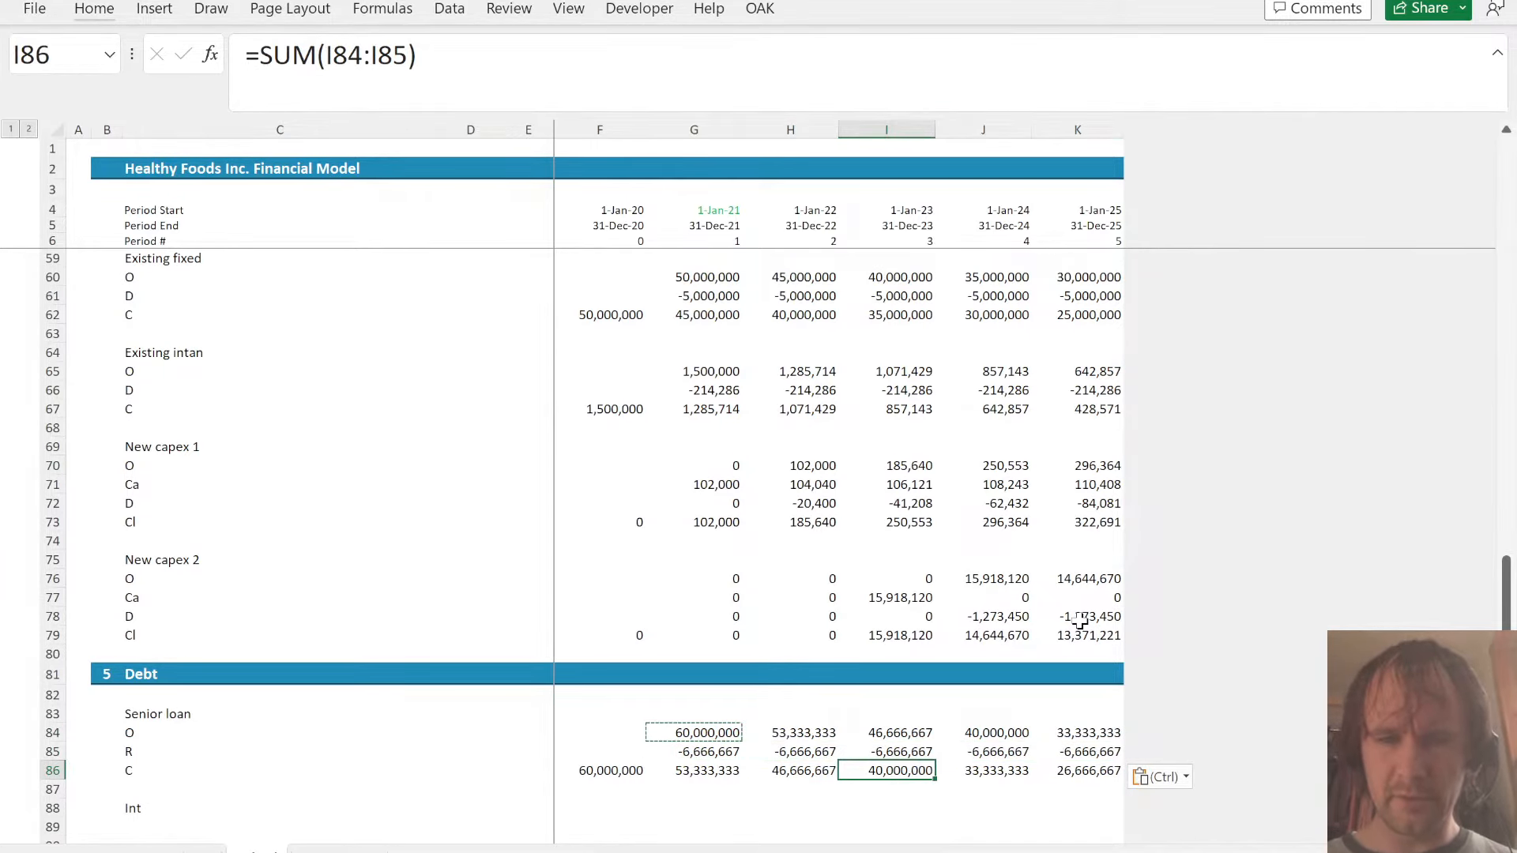
pyautogui.press('Up')
pyautogui.hotkey('shift', 'Left')
pyautogui.hotkey('shift', 'Left')
pyautogui.press('Down')
pyautogui.press('Left')
pyautogui.press('Left')
pyautogui.press('Left')
pyautogui.press('Left')
pyautogui.press('Down')
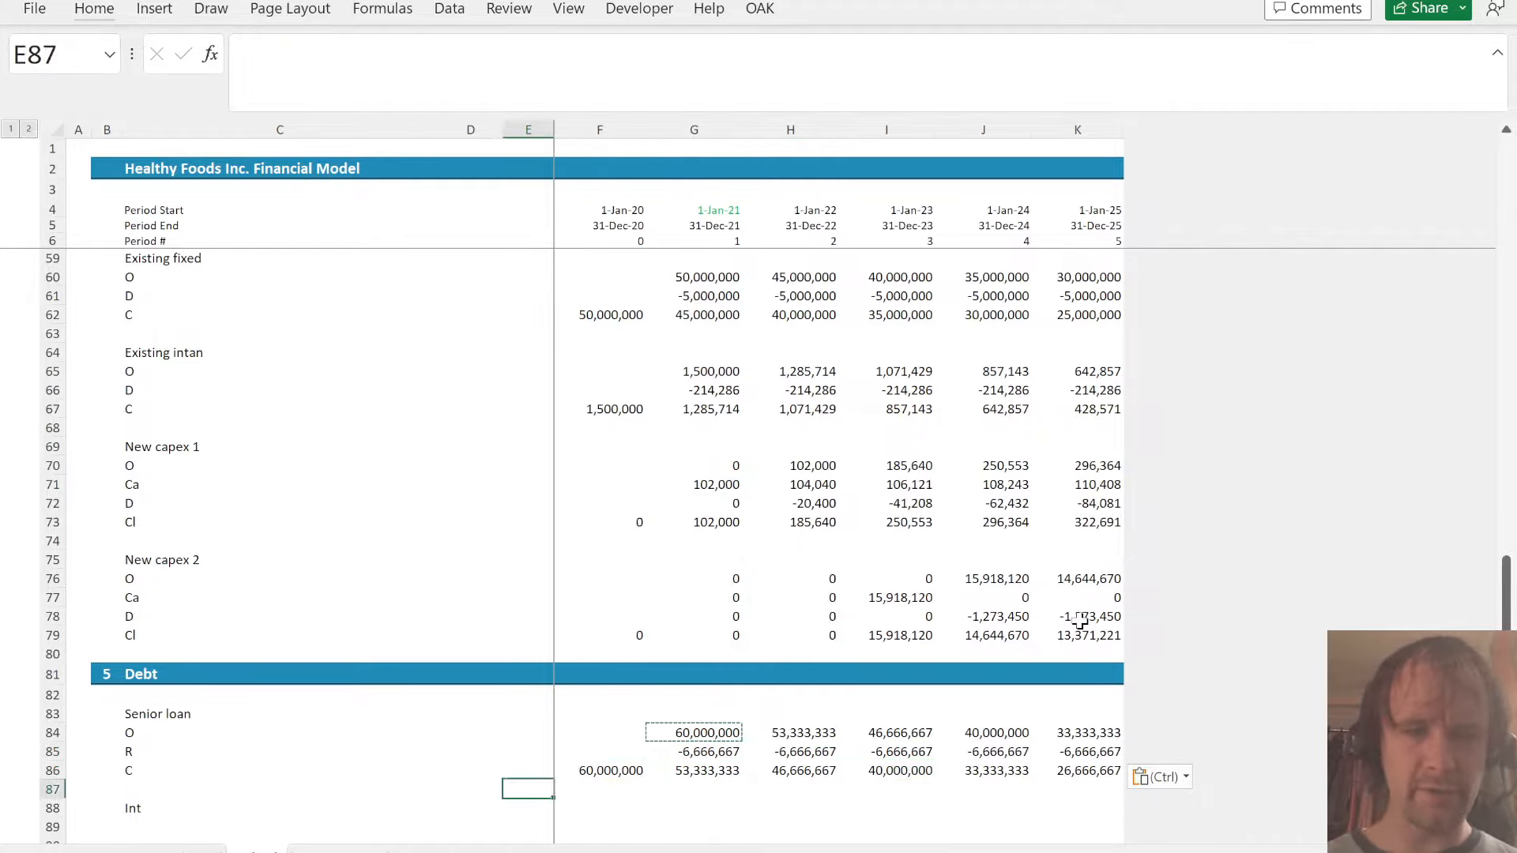
pyautogui.press('Right')
pyautogui.press('Down')
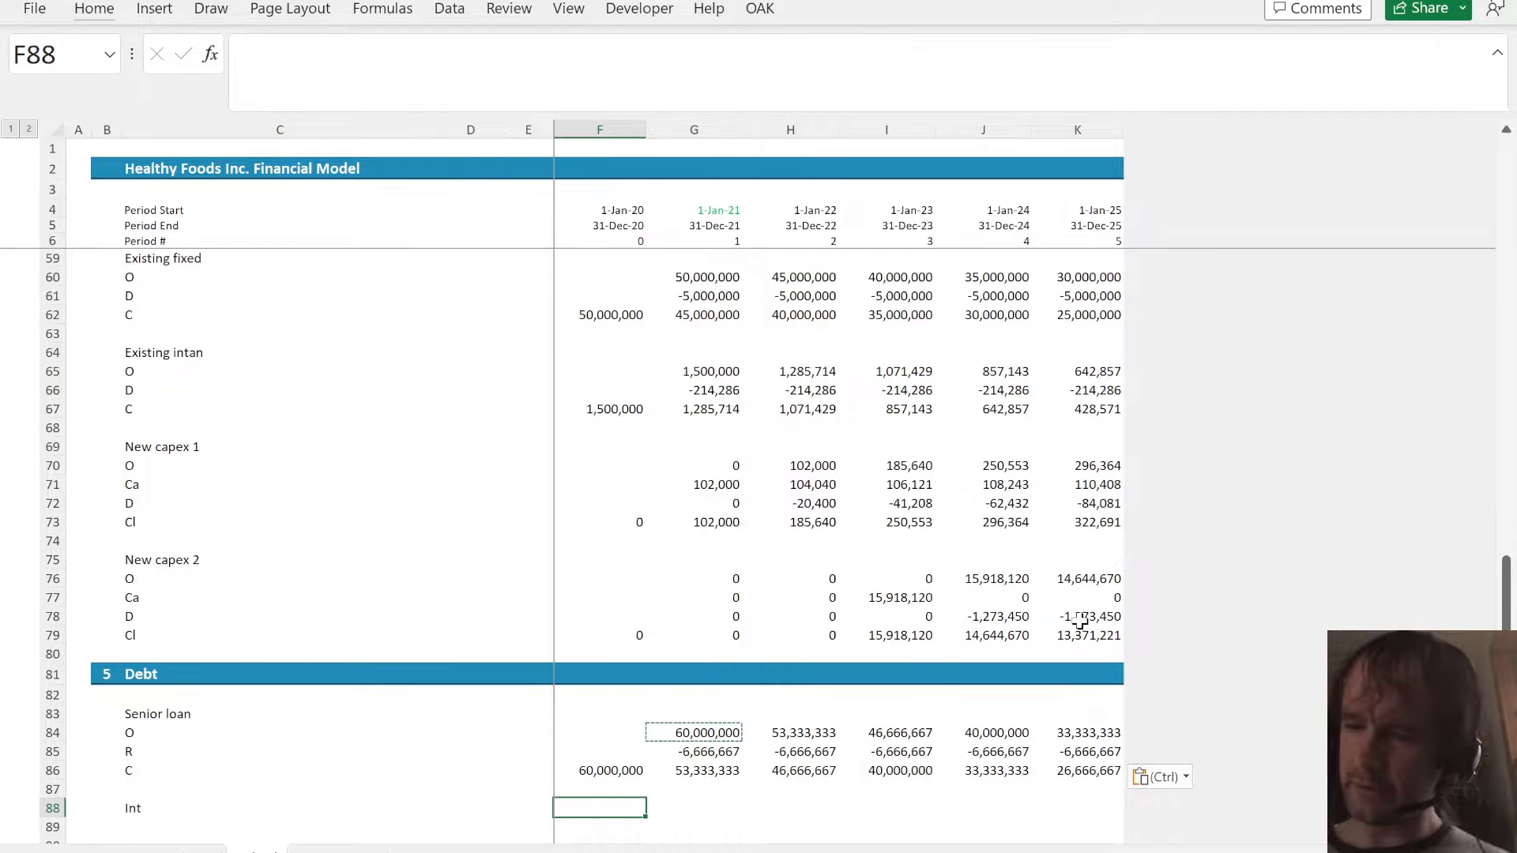
pyautogui.press('Right')
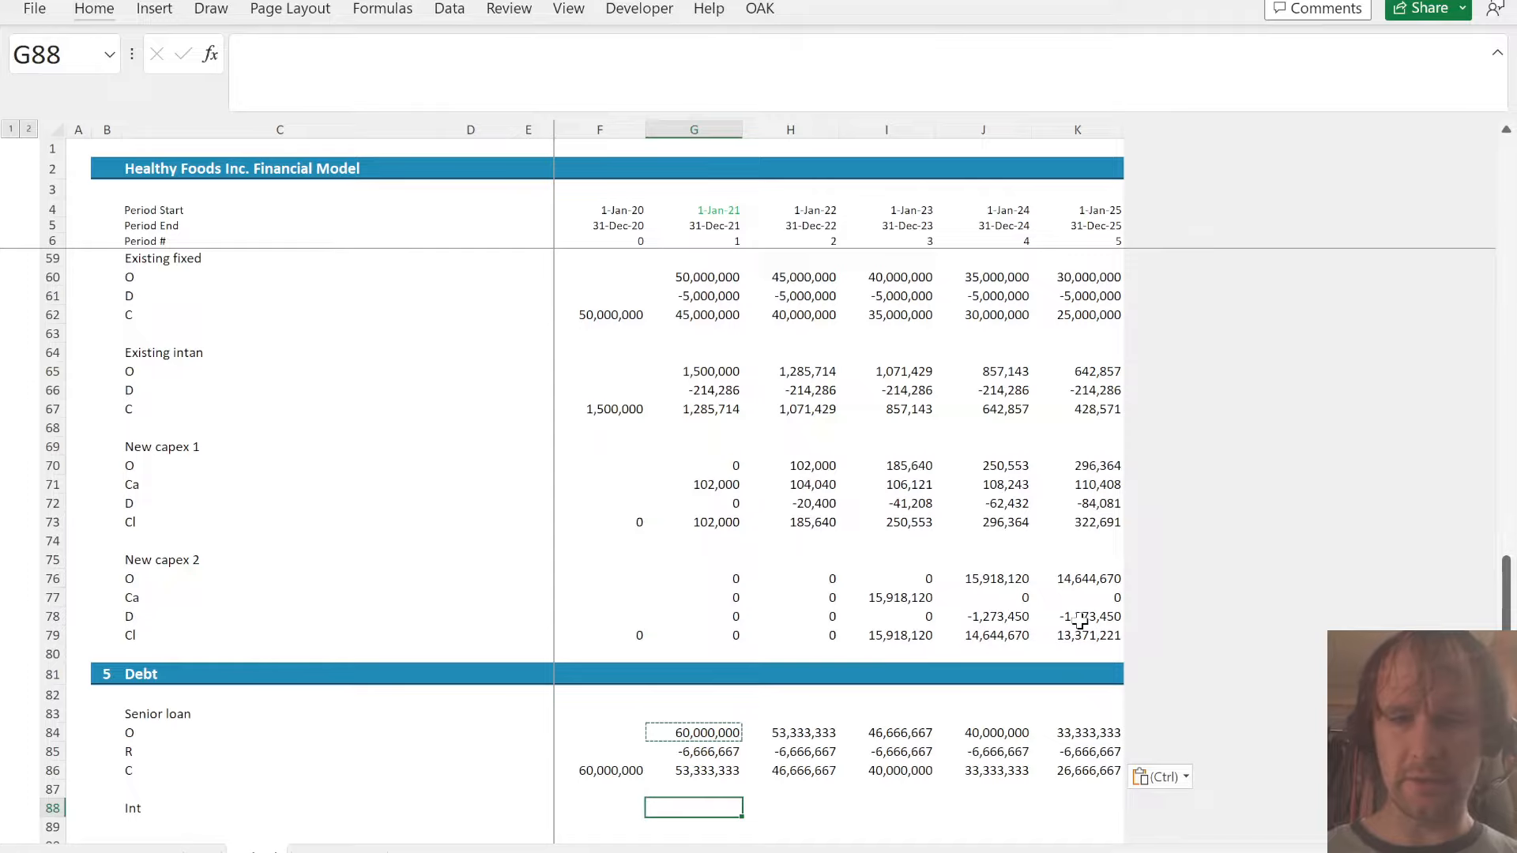
pyautogui.write('=av')
pyautogui.press('Tab')
pyautogui.press('Up')
pyautogui.press('Up')
pyautogui.press('Up')
pyautogui.press('Up')
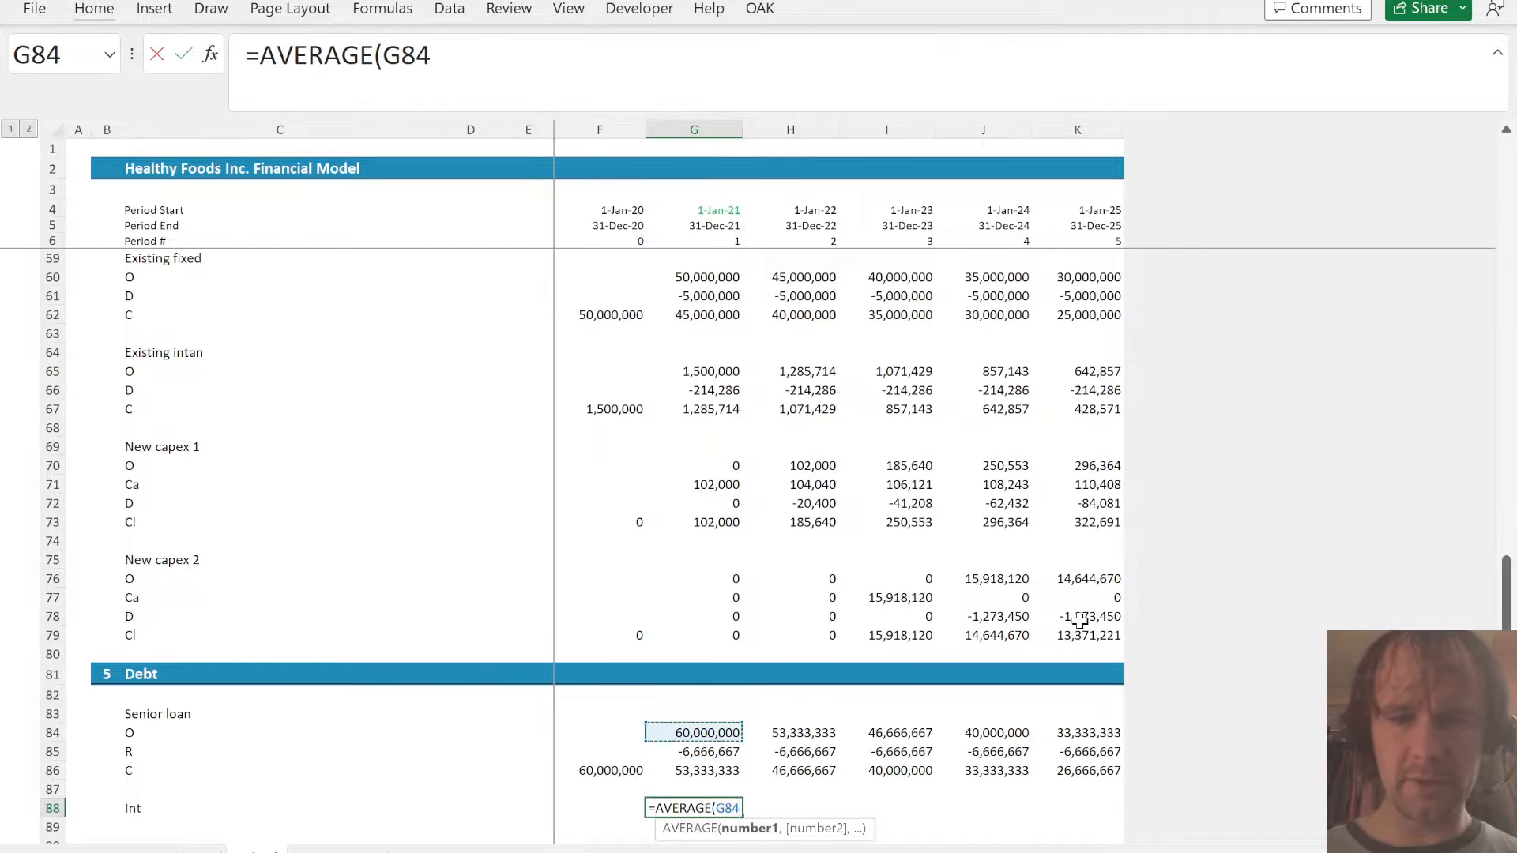
pyautogui.write(',')
pyautogui.press('Up')
pyautogui.press('Up')
pyautogui.write(')*')
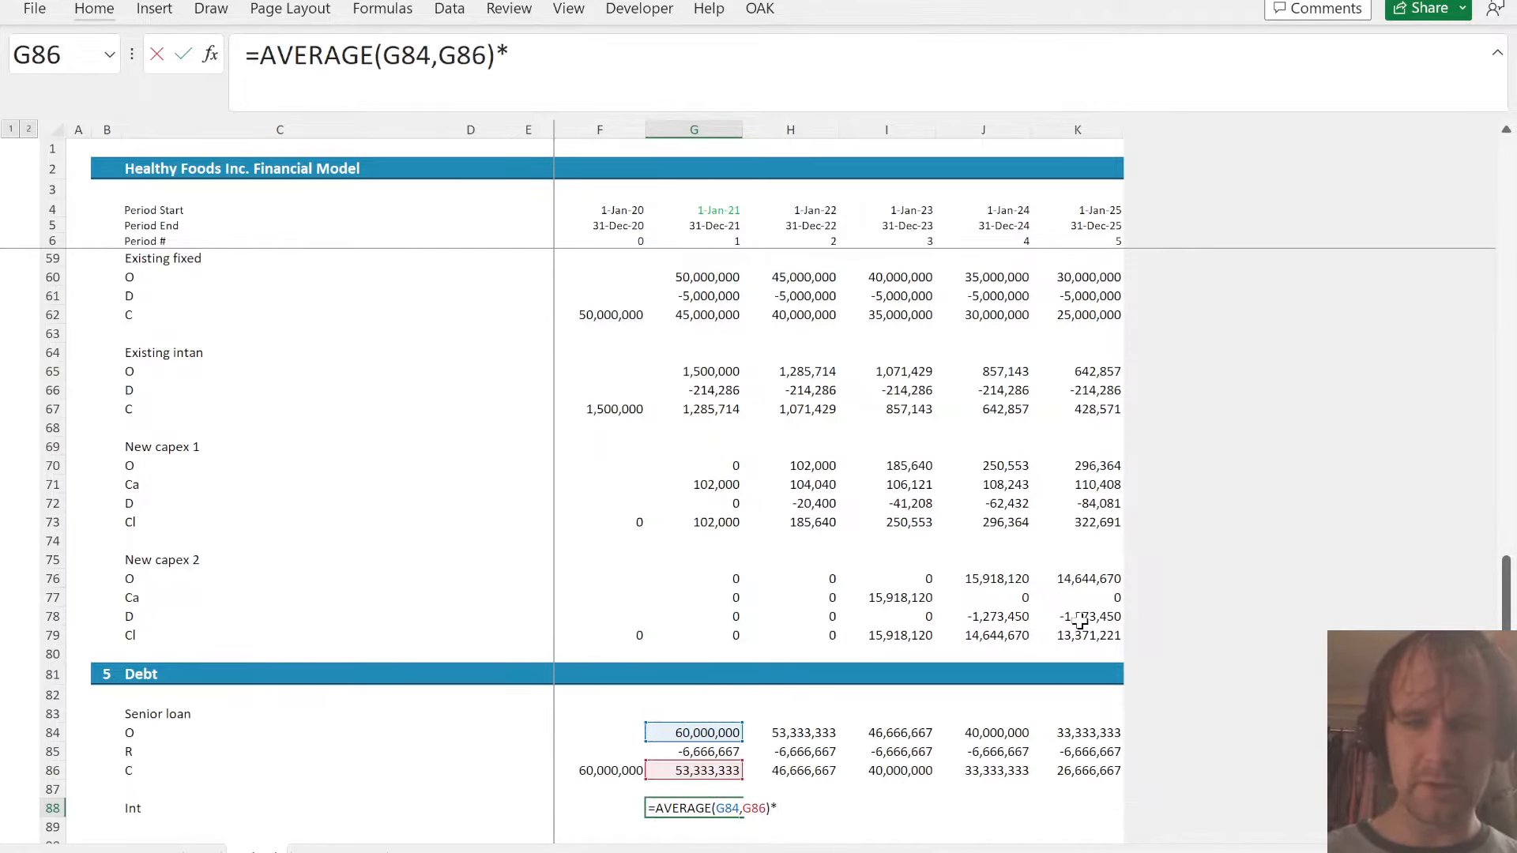
pyautogui.hotkey('ctrl', 'pageup')
pyautogui.click(904, 662)
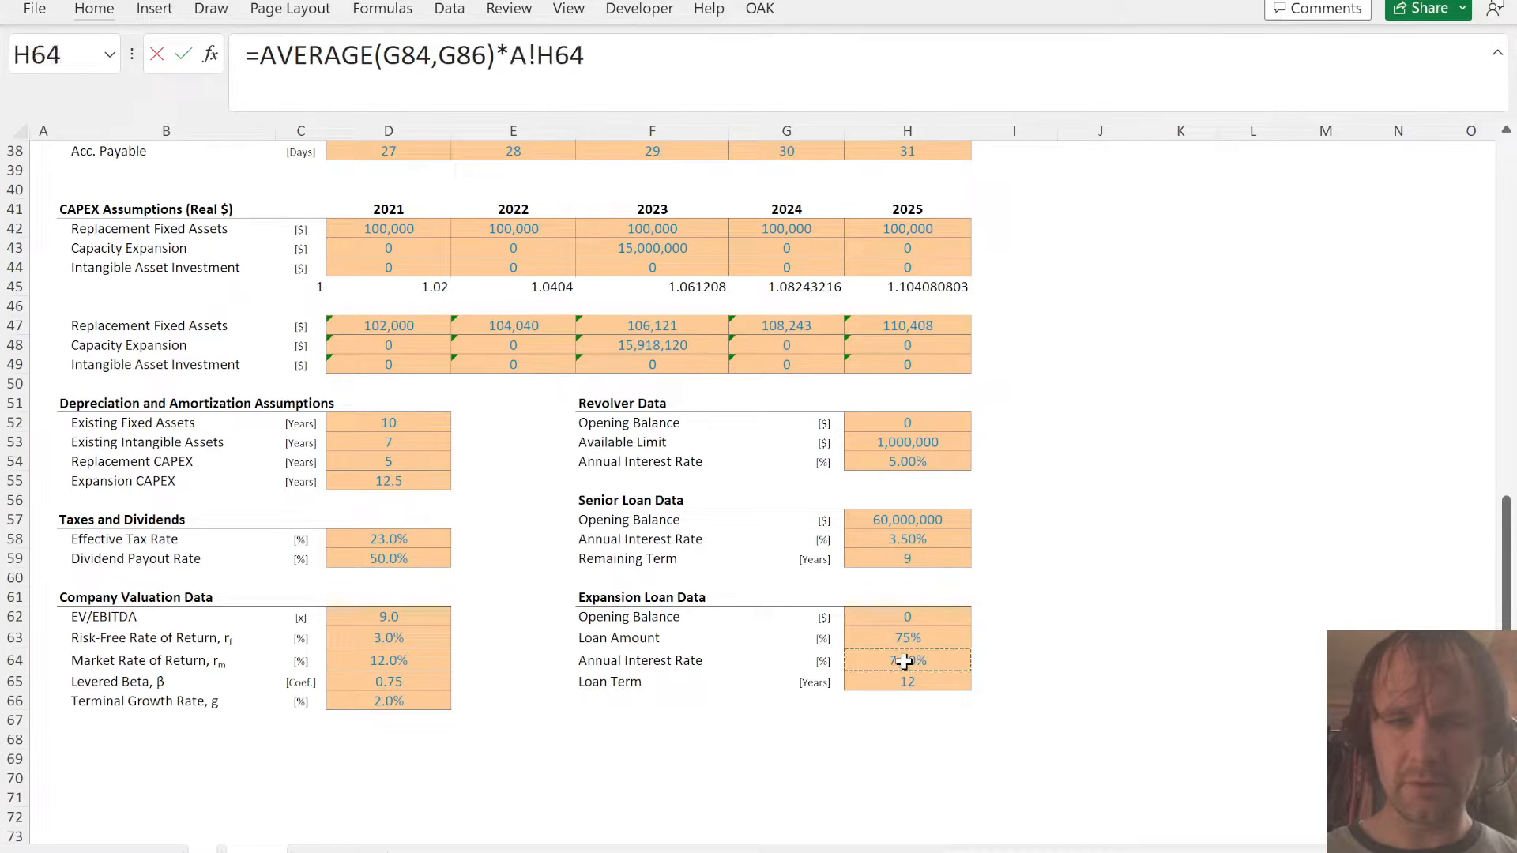
pyautogui.press('F4')
pyautogui.press('Return')
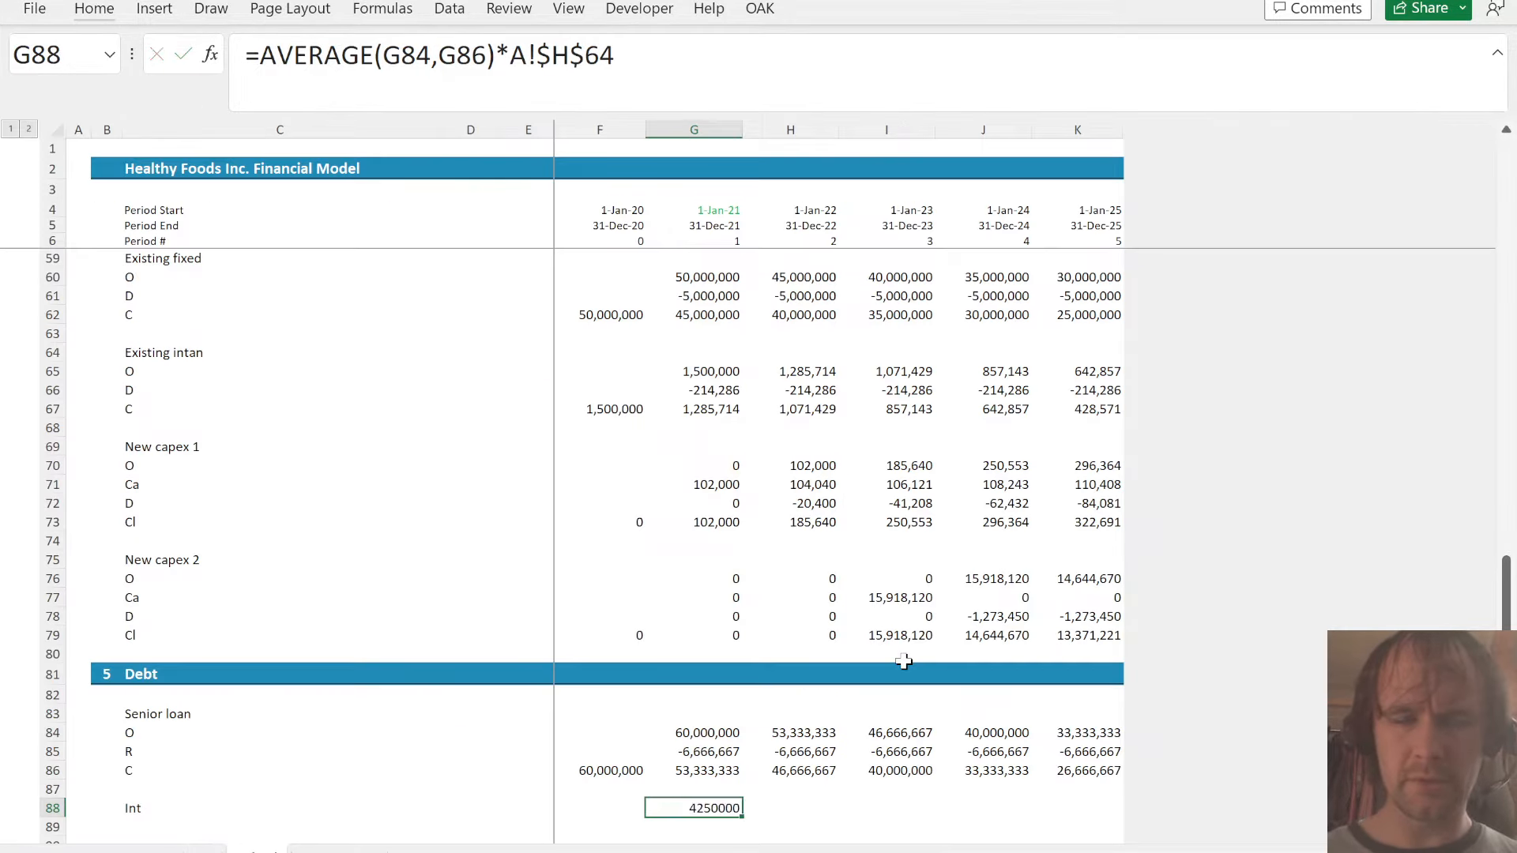
# - Correct the interest rate reference in G88 to the senior loan rate, A!$H$58, and fill the formula across through K88
pyautogui.hotkey('ctrl', 'pageup')
pyautogui.click(885, 538)
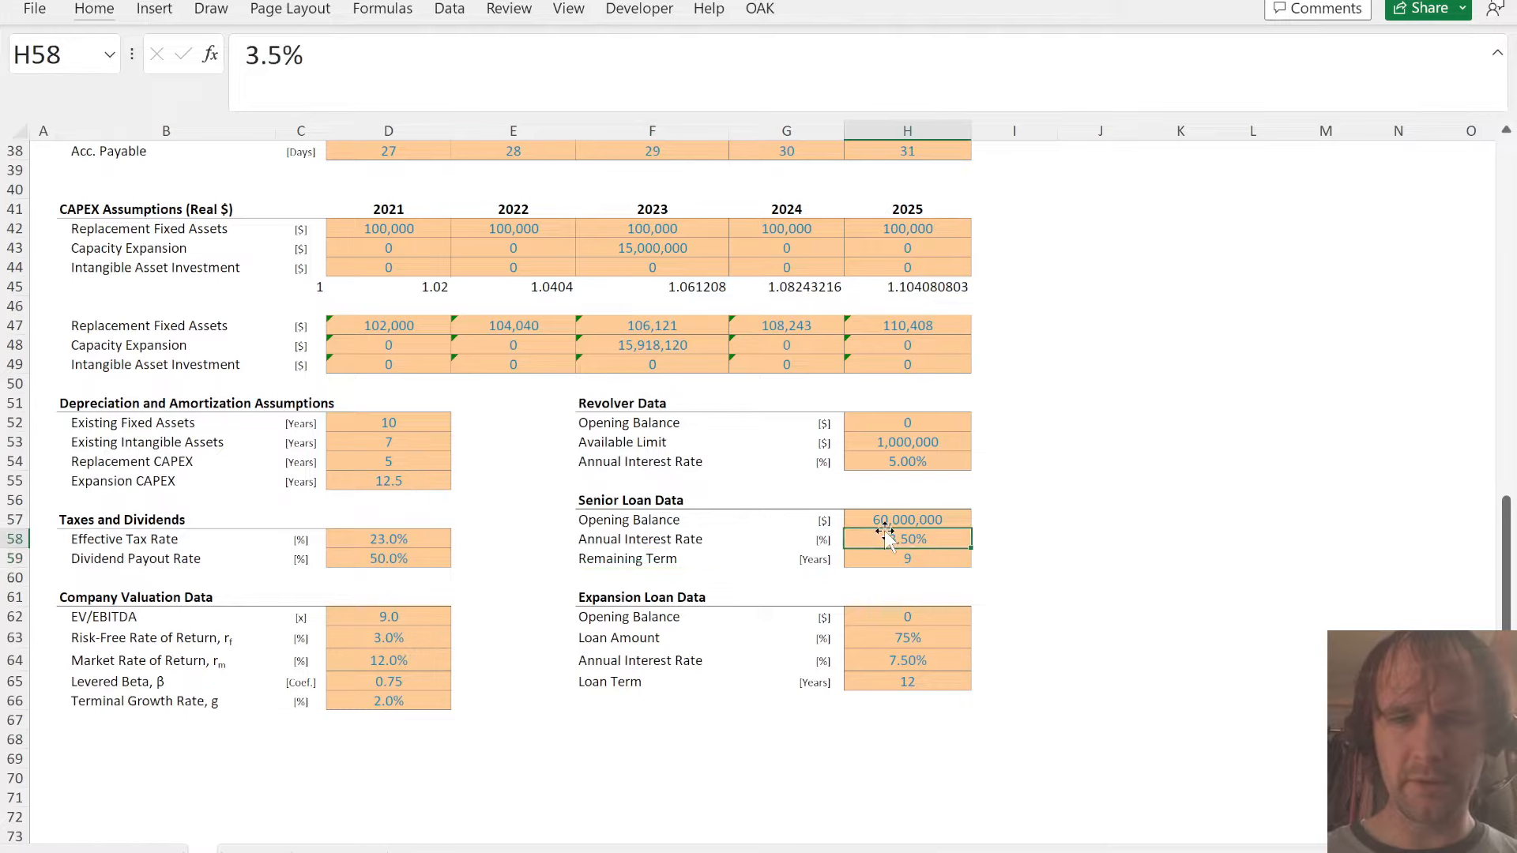
pyautogui.hotkey('ctrl', 'pagedown')
pyautogui.click(636, 54)
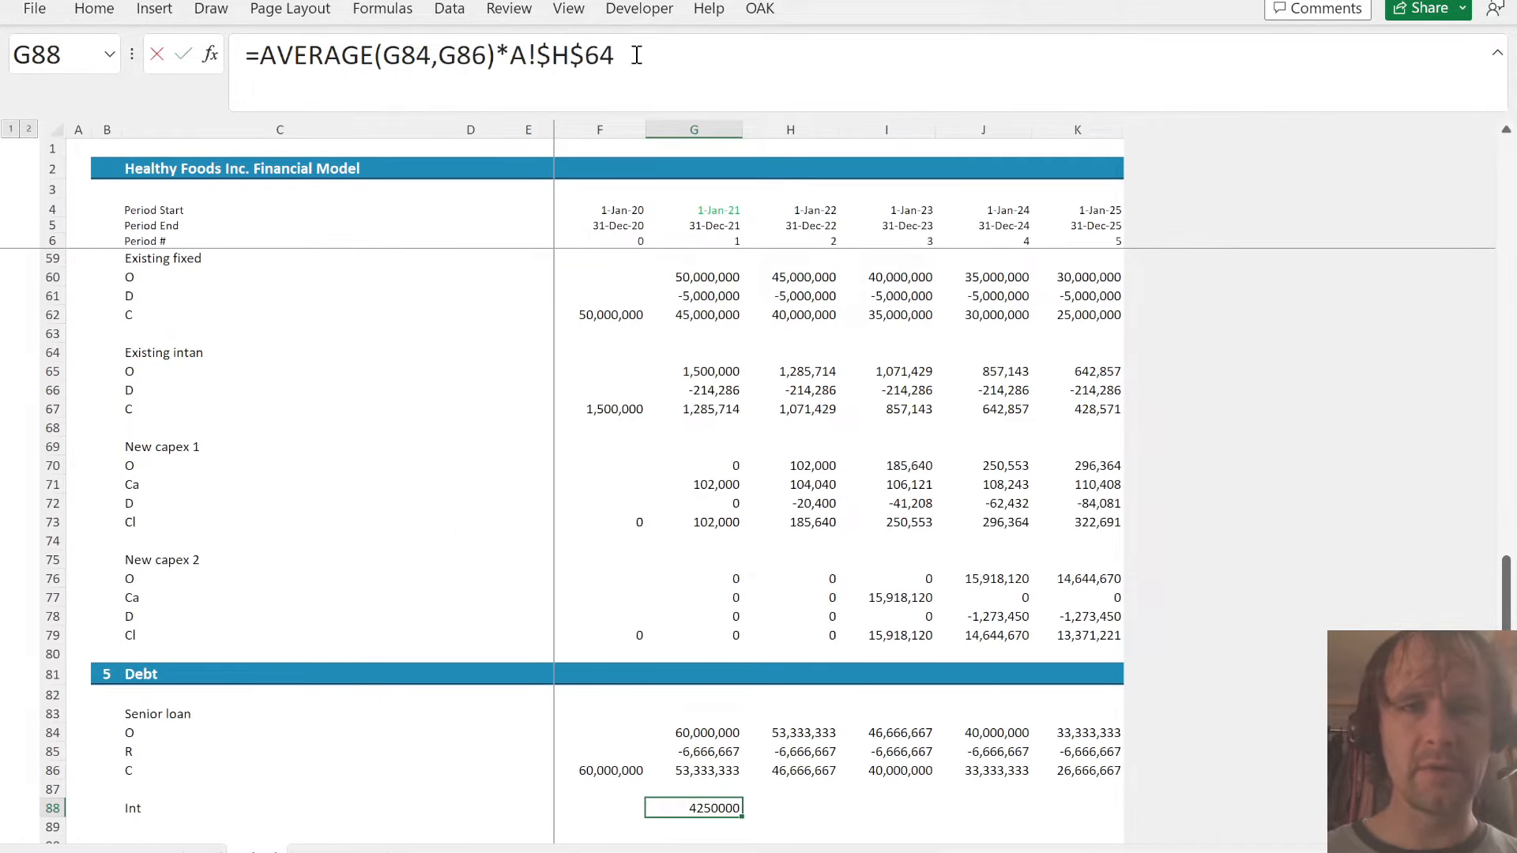
pyautogui.press('BackSpace')
pyautogui.press('BackSpace')
pyautogui.write('58')
pyautogui.hotkey('ctrl', 'Return')
pyautogui.hotkey('shift', 'Right')
pyautogui.hotkey('shift', 'Right')
pyautogui.hotkey('shift', 'Right')
pyautogui.hotkey('shift', 'Right')
pyautogui.hotkey('ctrl', 'r')
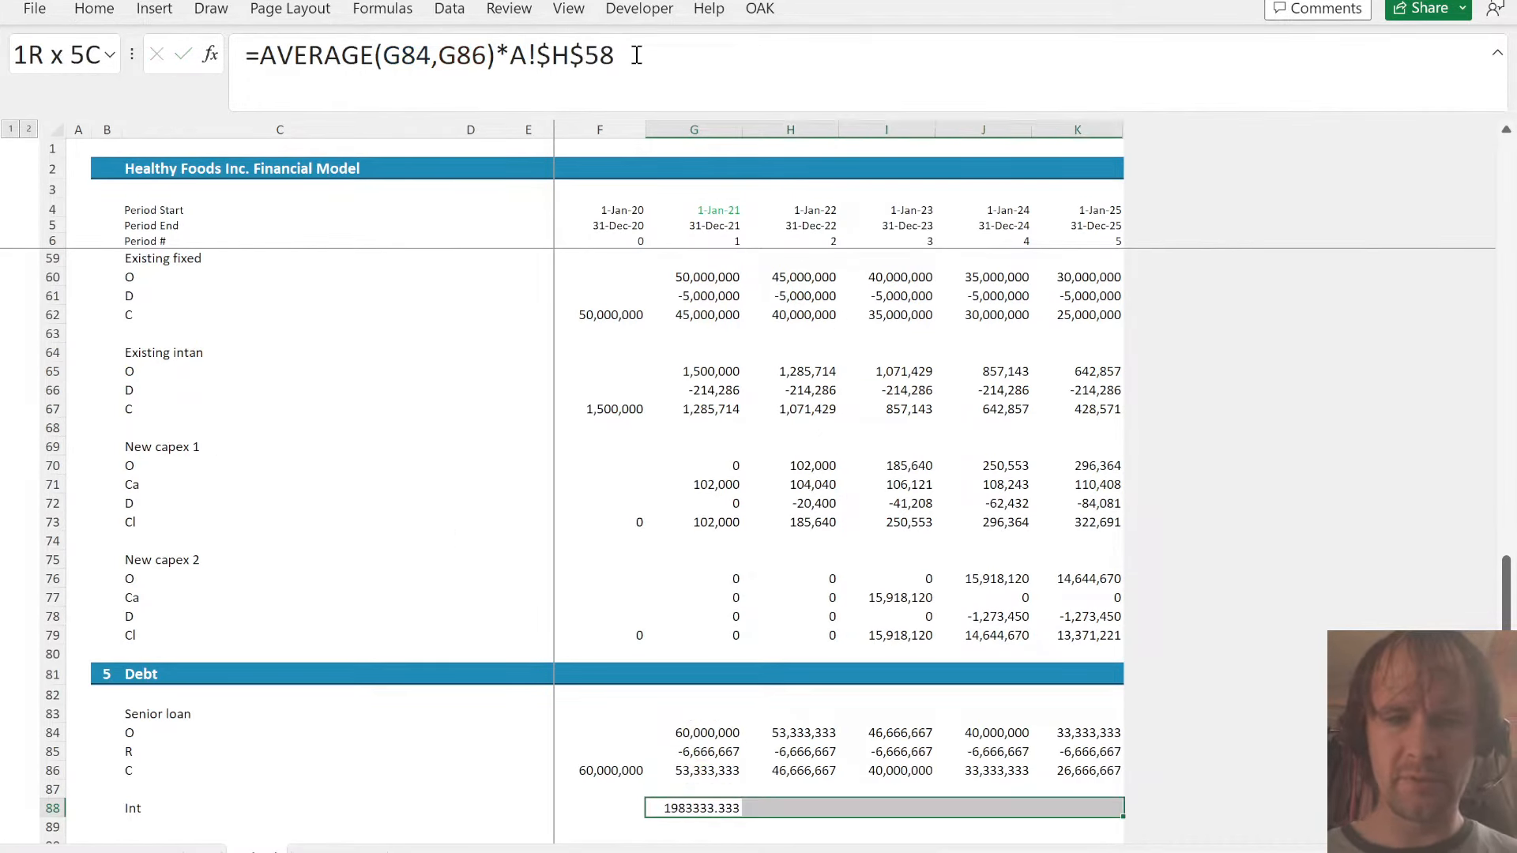
# - Apply the closing balance cell G86's formatting to the senior loan interest in G88:K88
pyautogui.press('Up')
pyautogui.press('Up')
pyautogui.hotkey('ctrl', 'c')
pyautogui.press('Down')
pyautogui.press('Down')
pyautogui.hotkey('shift', 'Right')
pyautogui.hotkey('shift', 'Right')
pyautogui.hotkey('shift', 'Right')
pyautogui.hotkey('shift', 'Right')
pyautogui.hotkey('alt', 'h')
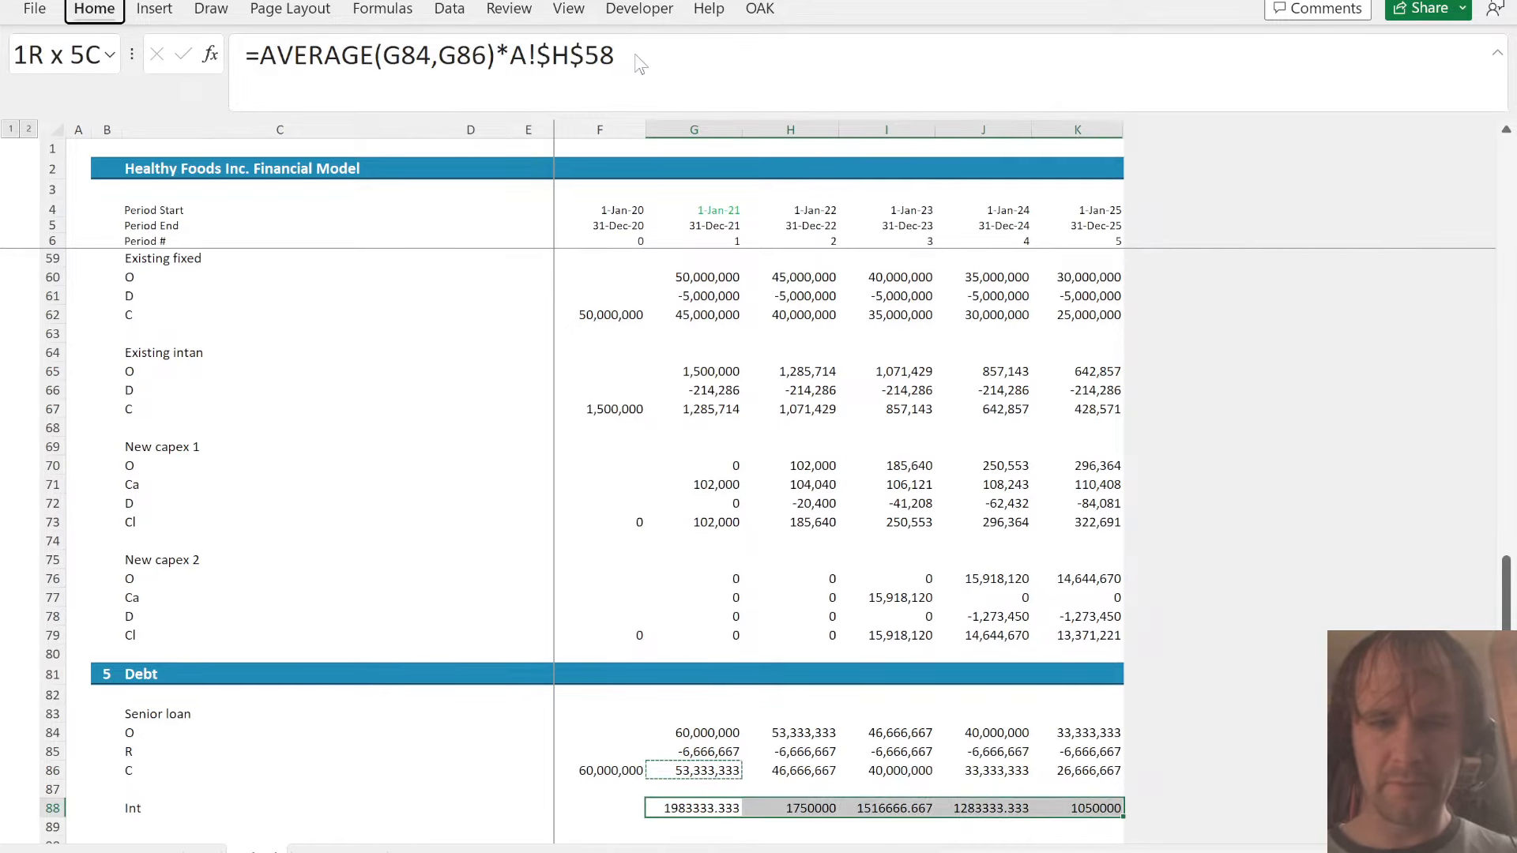
pyautogui.press('v')
pyautogui.press('r')
pyautogui.press('Up')
pyautogui.press('Down')
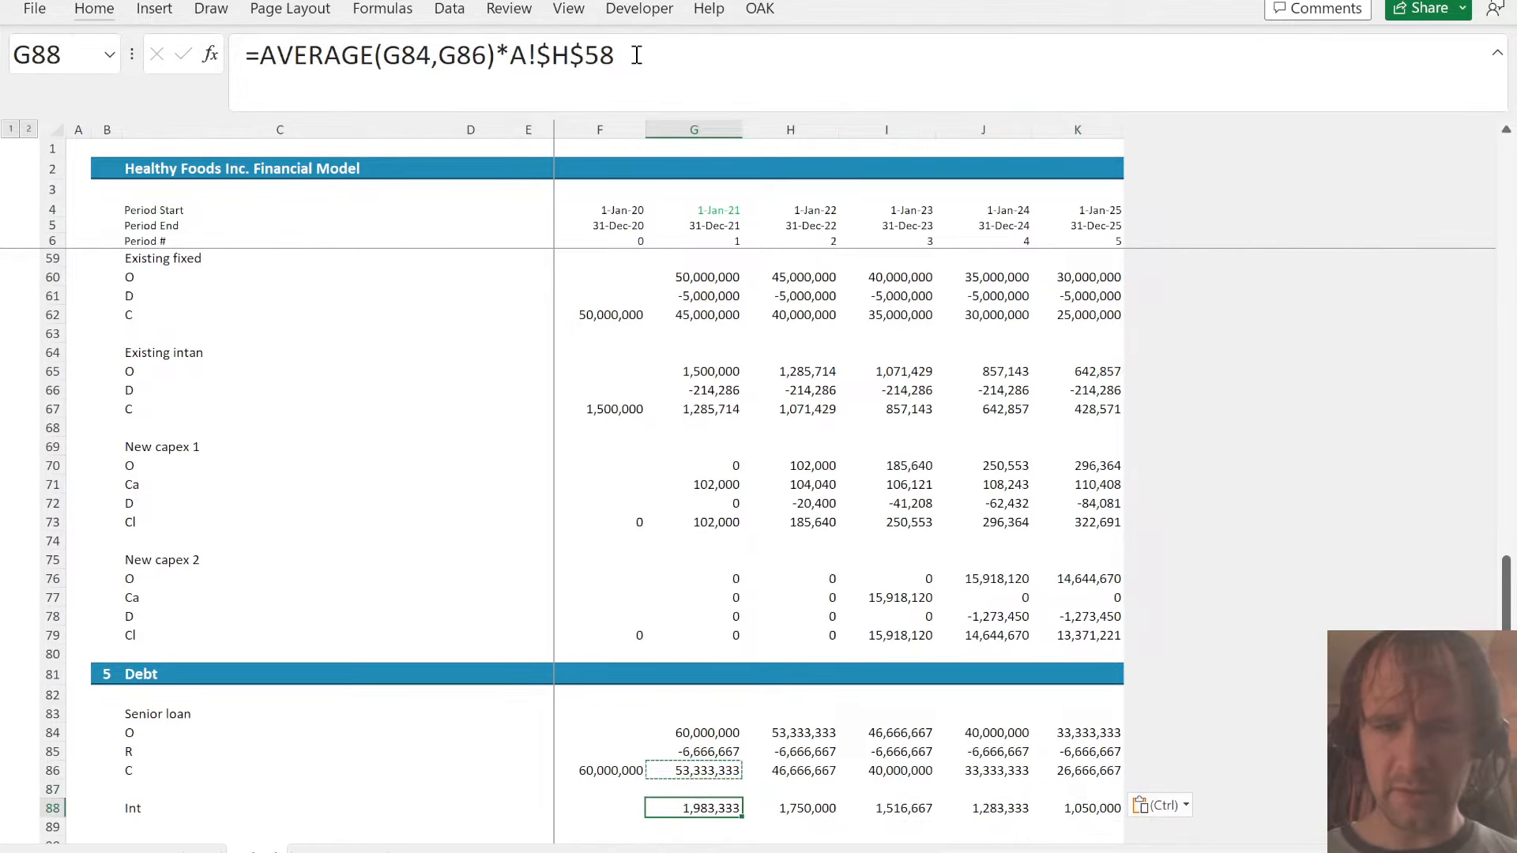
# - Add an "Expansion loan" heading in C90 below the senior loan schedule
pyautogui.press('Down')
pyautogui.press('Down')
pyautogui.press('Left')
pyautogui.press('Left')
pyautogui.press('Left')
pyautogui.press('Left')
pyautogui.press('Left')
pyautogui.press('Right')
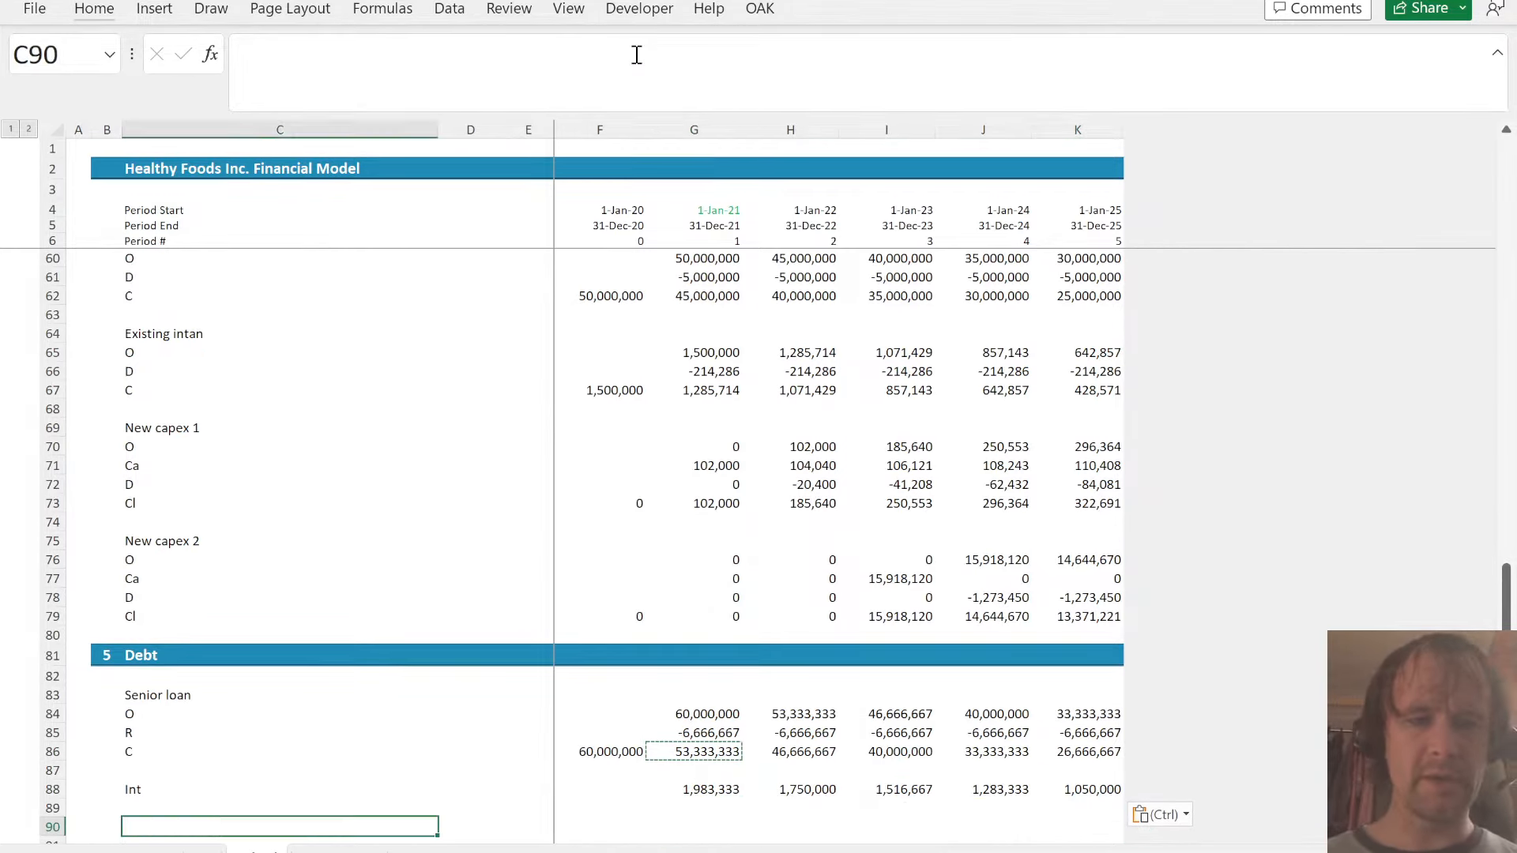
pyautogui.press('F2')
pyautogui.write('Expansion loand')
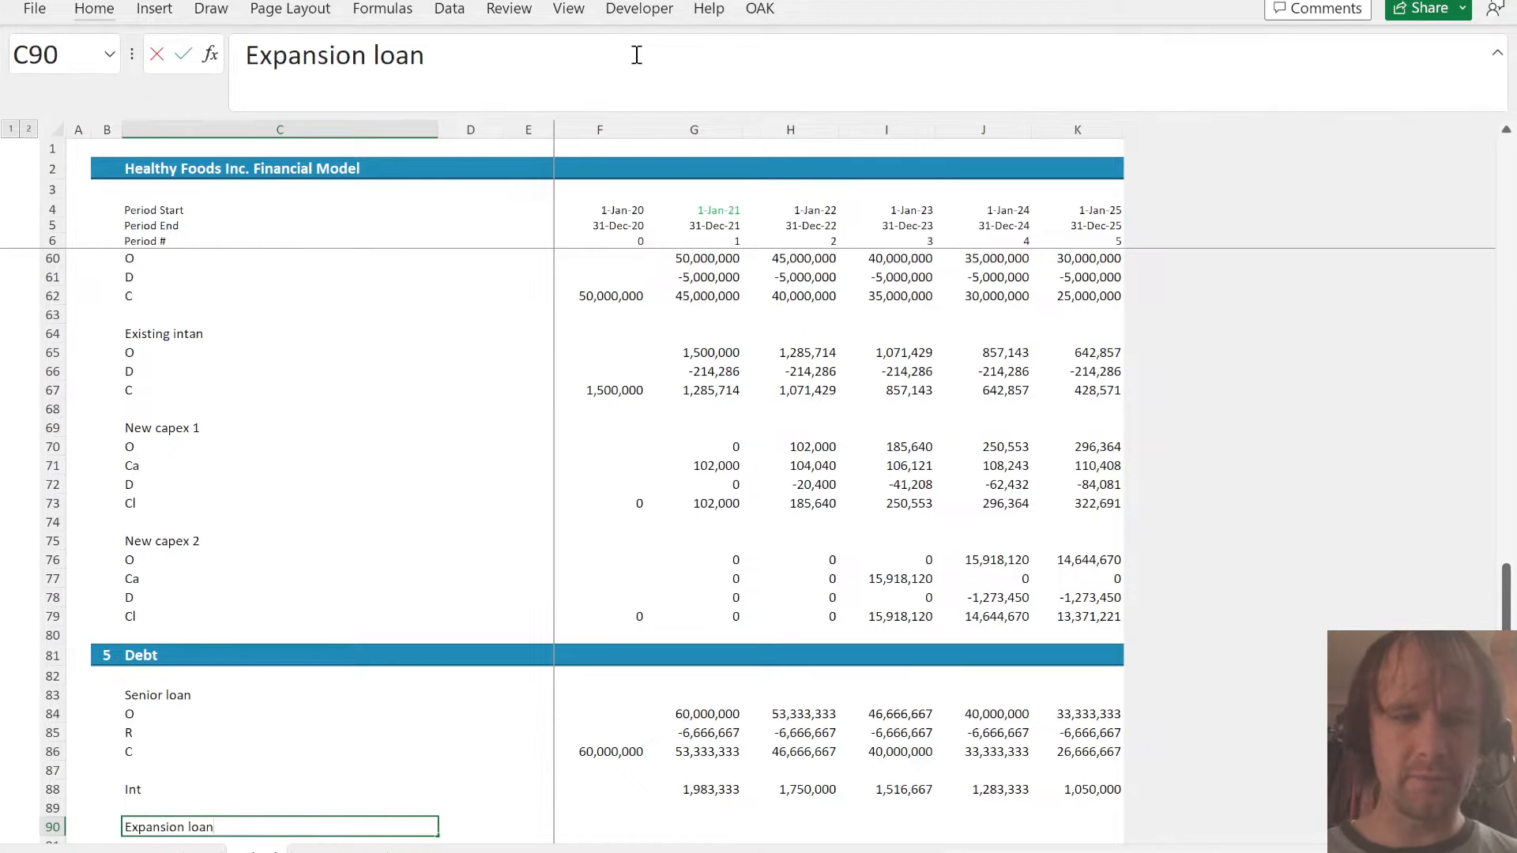
pyautogui.press('Tab')
pyautogui.press('Left')
pyautogui.press('F2')
pyautogui.press('BackSpace')
pyautogui.press('Return')
# - Copy the senior loan's row labels O, R, C and Int from C84:C88 to C91 under the expansion loan heading
pyautogui.press('Right')
pyautogui.press('Right')
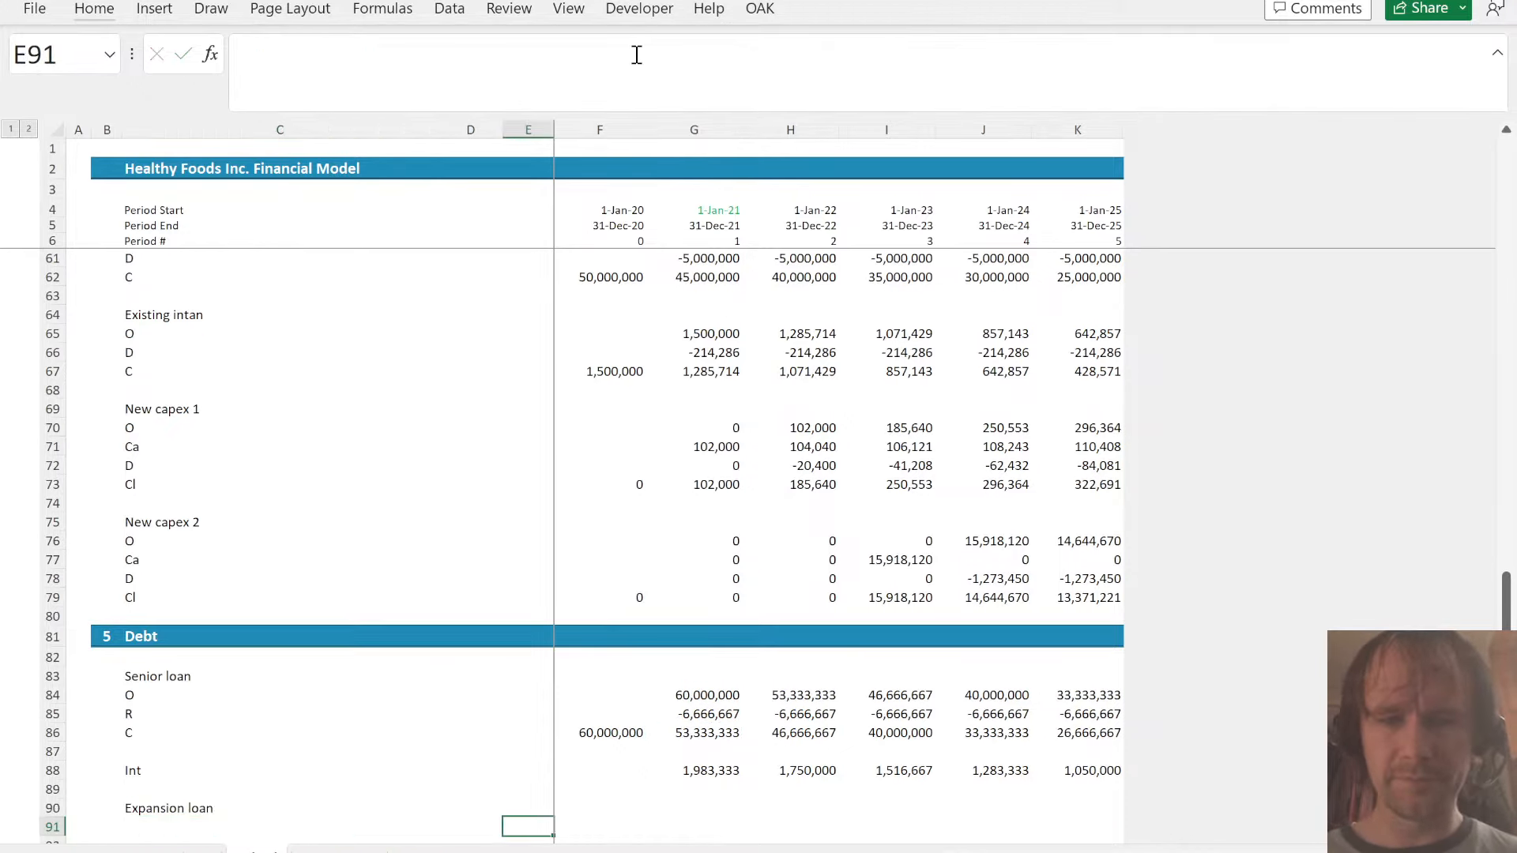
pyautogui.press('Up')
pyautogui.press('Right')
pyautogui.press('Down')
pyautogui.press('Left')
pyautogui.press('Home')
pyautogui.press('Right')
pyautogui.hotkey('ctrl', 'Up')
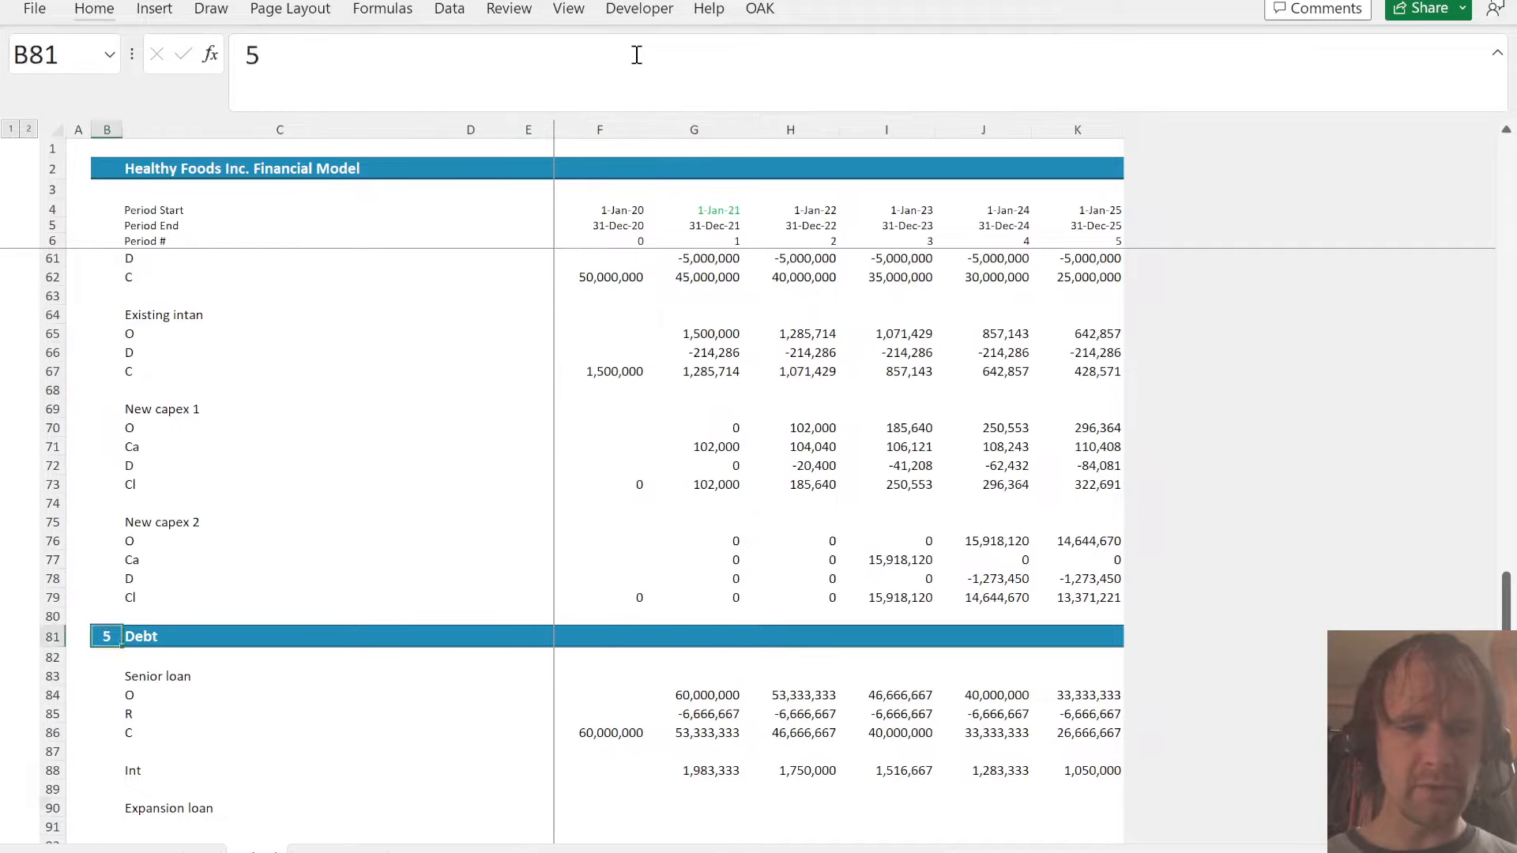
pyautogui.press('Down')
pyautogui.press('Right')
pyautogui.press('Down')
pyautogui.hotkey('ctrl', 'Down')
pyautogui.press('Up')
pyautogui.press('Up')
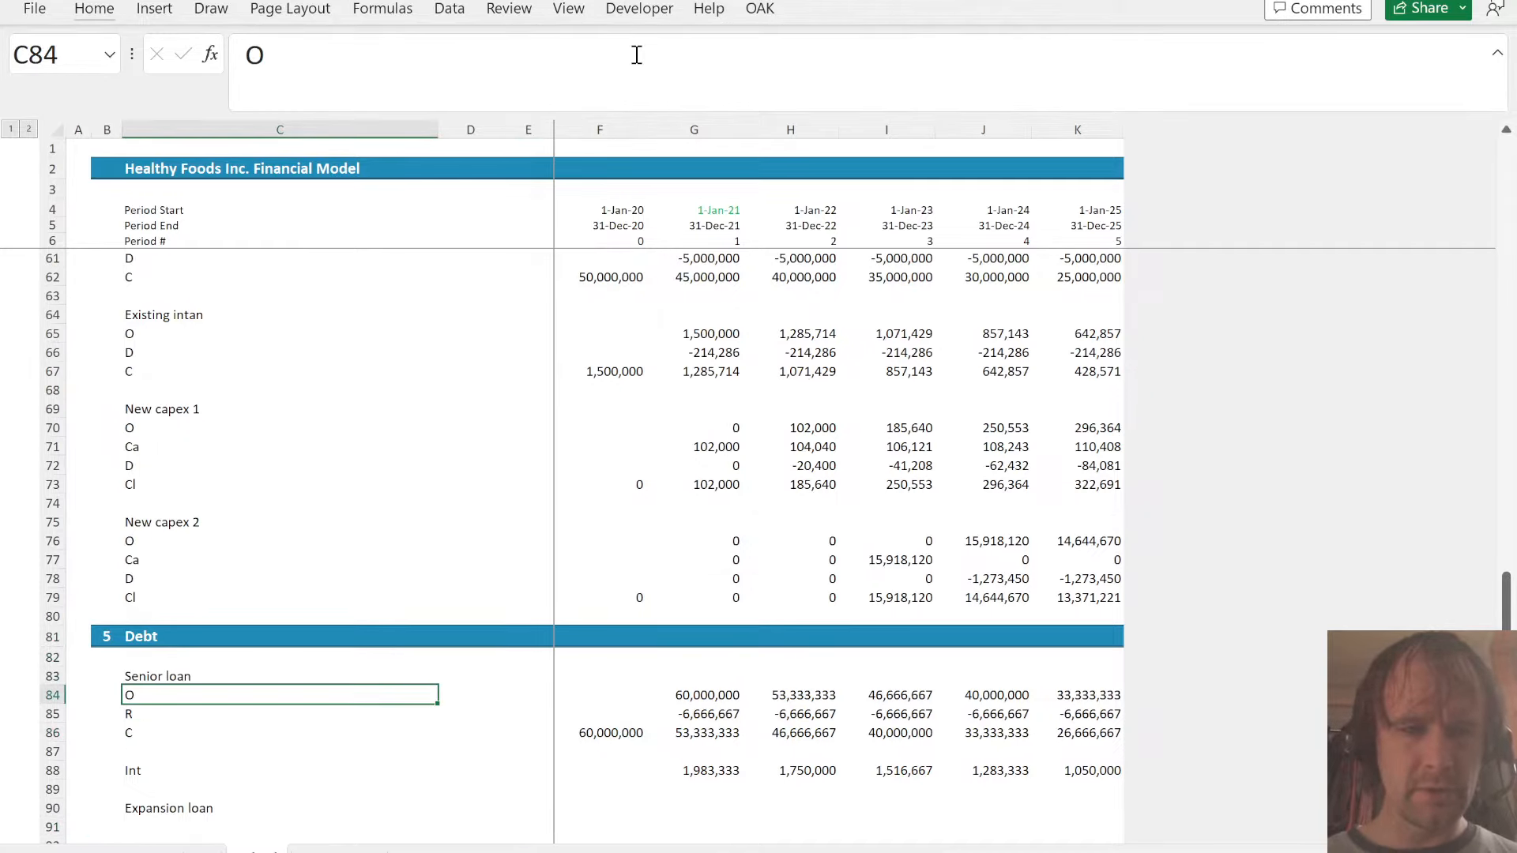
pyautogui.hotkey('ctrl', 'shift', 'Down')
pyautogui.hotkey('ctrl', 'shift', 'Down')
pyautogui.hotkey('ctrl', 'c')
pyautogui.press('Down')
pyautogui.press('Down')
pyautogui.press('Down')
pyautogui.press('Down')
pyautogui.press('Down')
pyautogui.press('Down')
pyautogui.press('Down')
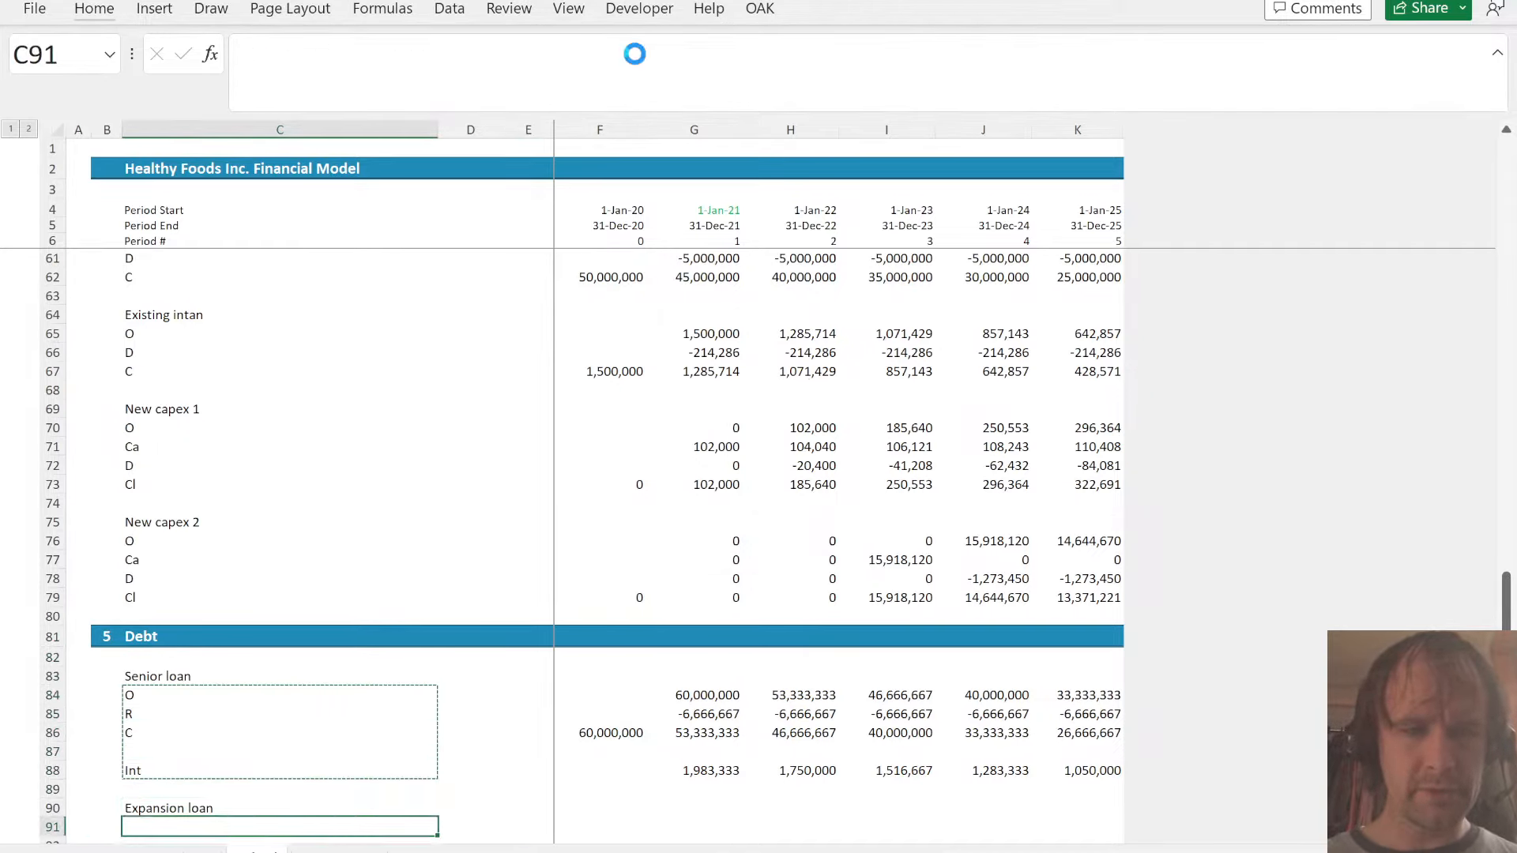
pyautogui.hotkey('ctrl', 'v')
# - Set the expansion loan's 2020 closing balance in F93 to 0
pyautogui.press('Down')
pyautogui.press('Down')
pyautogui.press('Down')
pyautogui.press('Up')
pyautogui.press('Right')
# - Link the expansion loan's opening balances in G91:K91 to the prior year's closing balance, starting with =F93
pyautogui.press('Right')
pyautogui.press('Right')
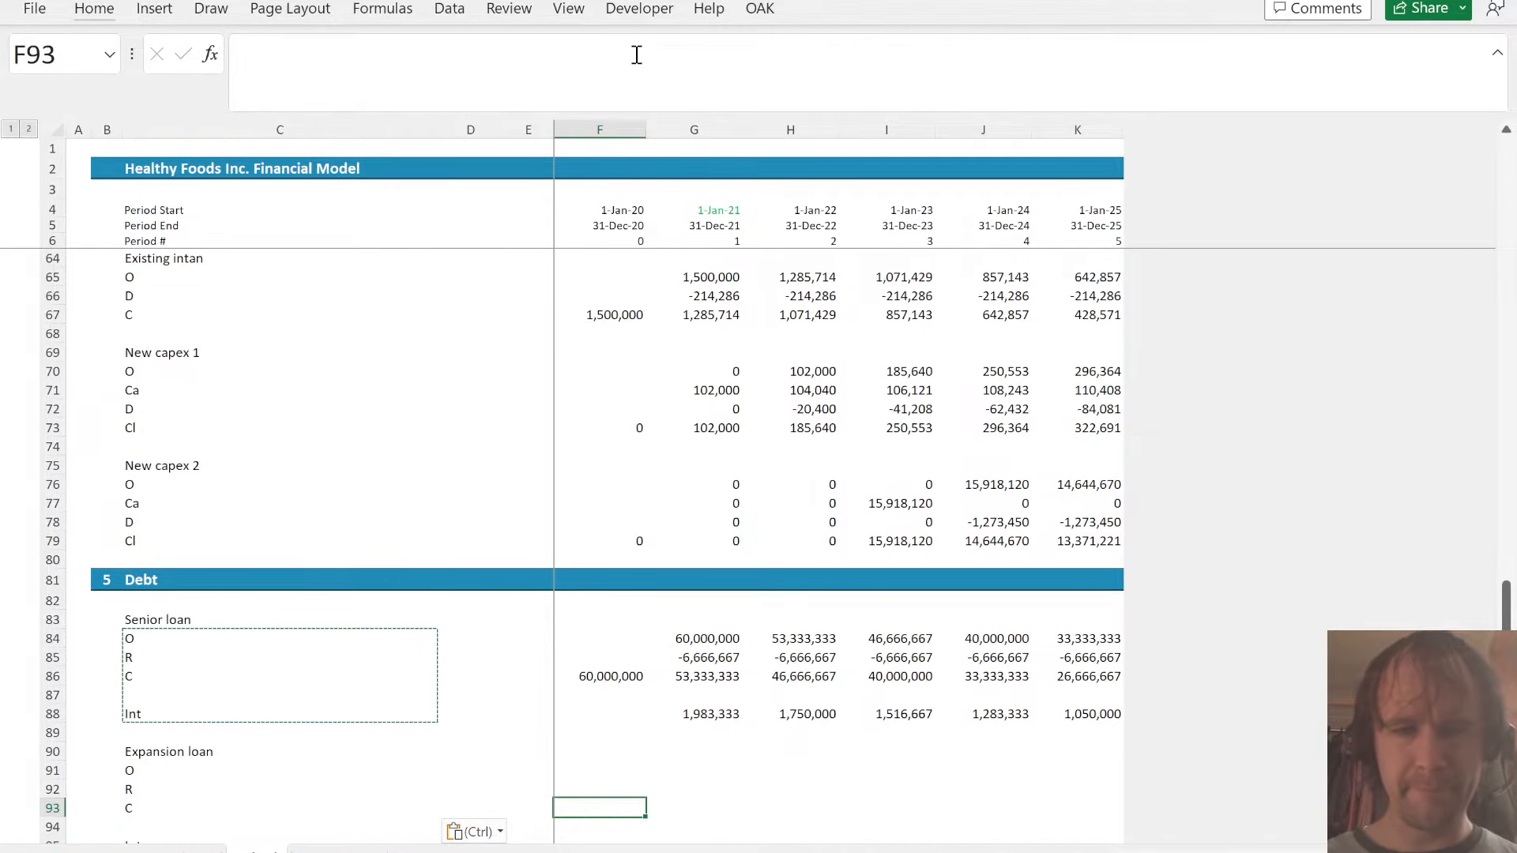
pyautogui.write('0')
pyautogui.press('Up')
pyautogui.press('Right')
pyautogui.press('Up')
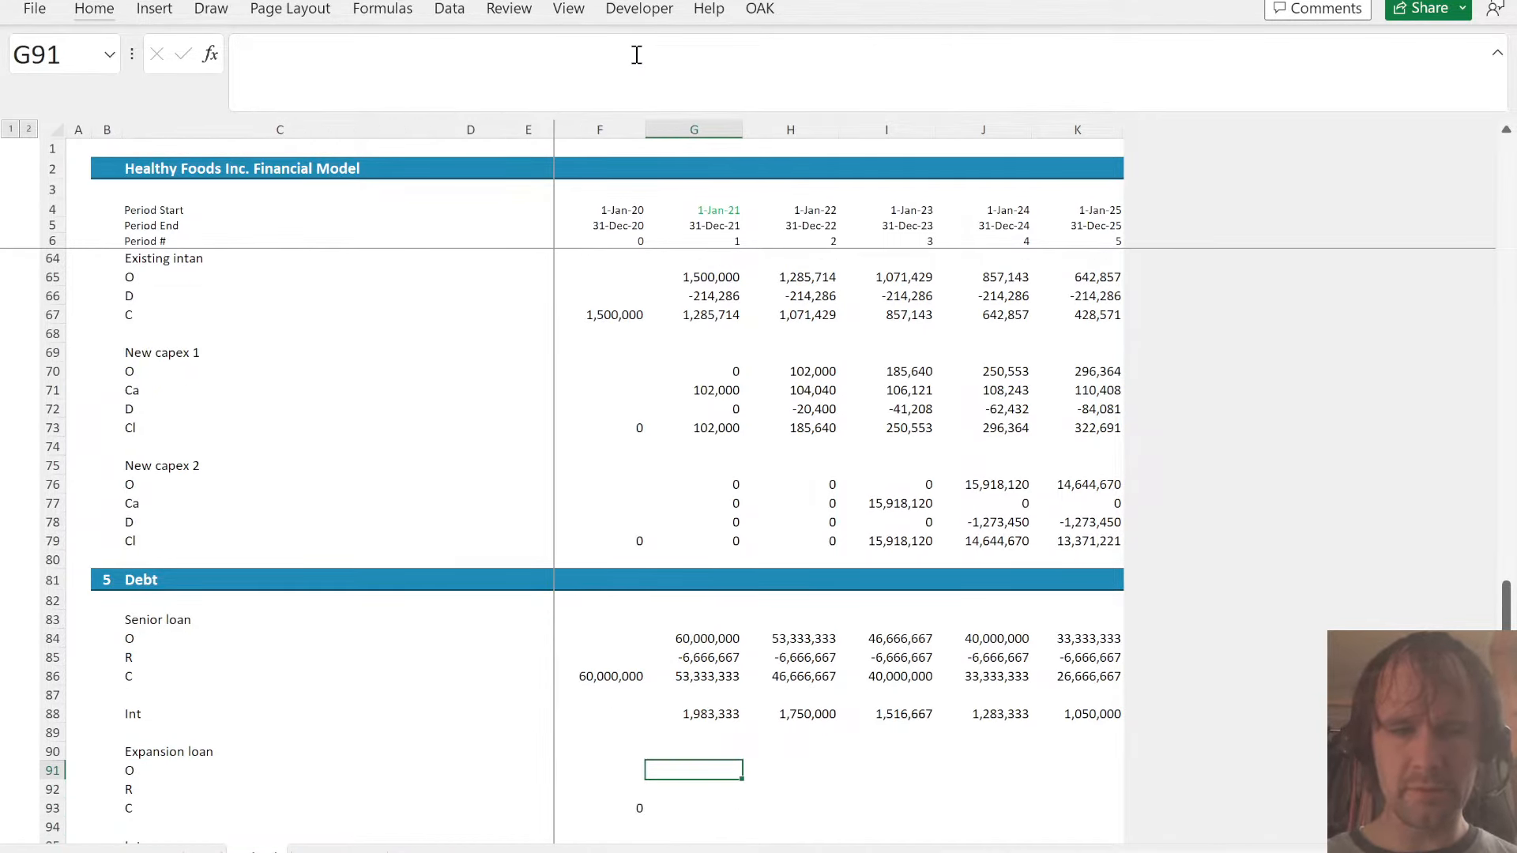
pyautogui.hotkey('shift', 'Right')
pyautogui.hotkey('shift', 'Right')
pyautogui.hotkey('shift', 'Right')
pyautogui.hotkey('shift', 'Right')
pyautogui.write('=')
pyautogui.press('Left')
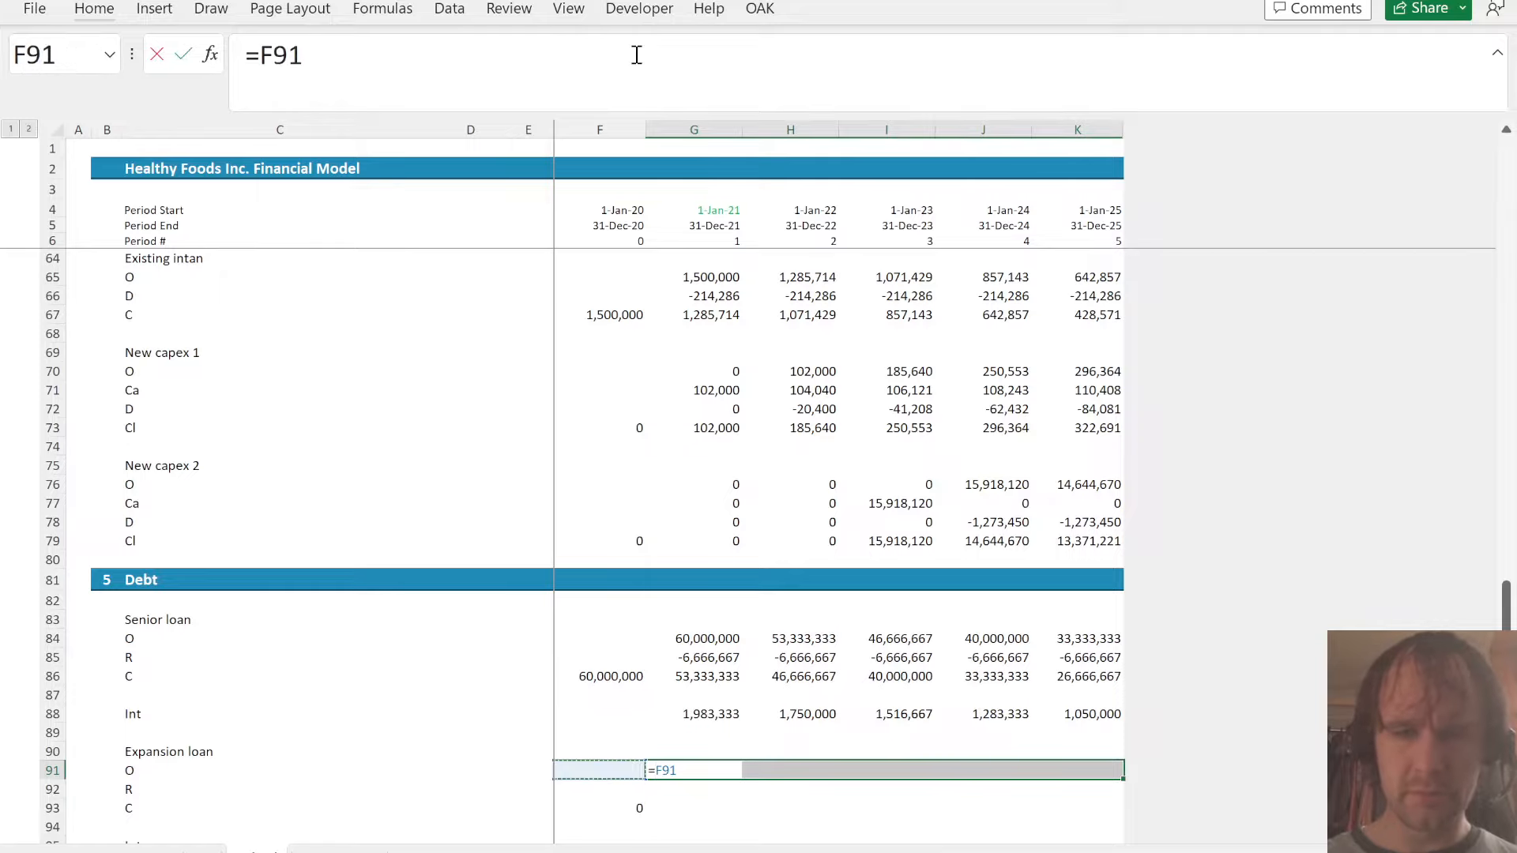
pyautogui.press('Down')
pyautogui.hotkey('ctrl', 'Return')
pyautogui.write('=')
pyautogui.press('Left')
pyautogui.press('Down')
pyautogui.press('Down')
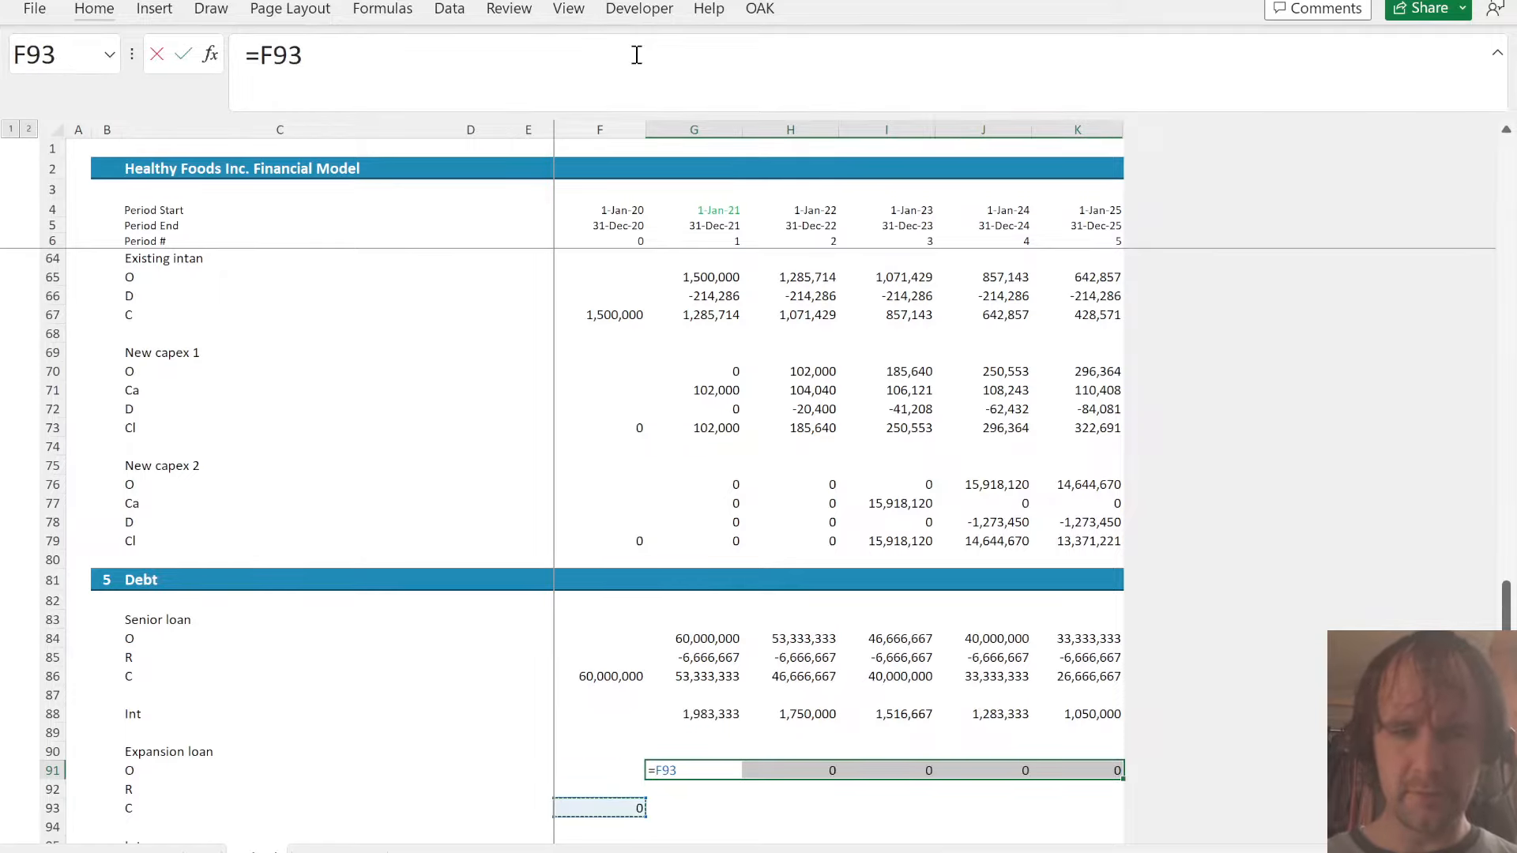
pyautogui.hotkey('ctrl', 'Return')
# - Enter the expansion loan's closing balance as =SUM(G91:G92) in G93 and fill it across through K93
pyautogui.press('Down')
pyautogui.press('Down')
pyautogui.write('=SUM(')
pyautogui.press('Up')
pyautogui.press('Up')
pyautogui.hotkey('shift', 'Down')
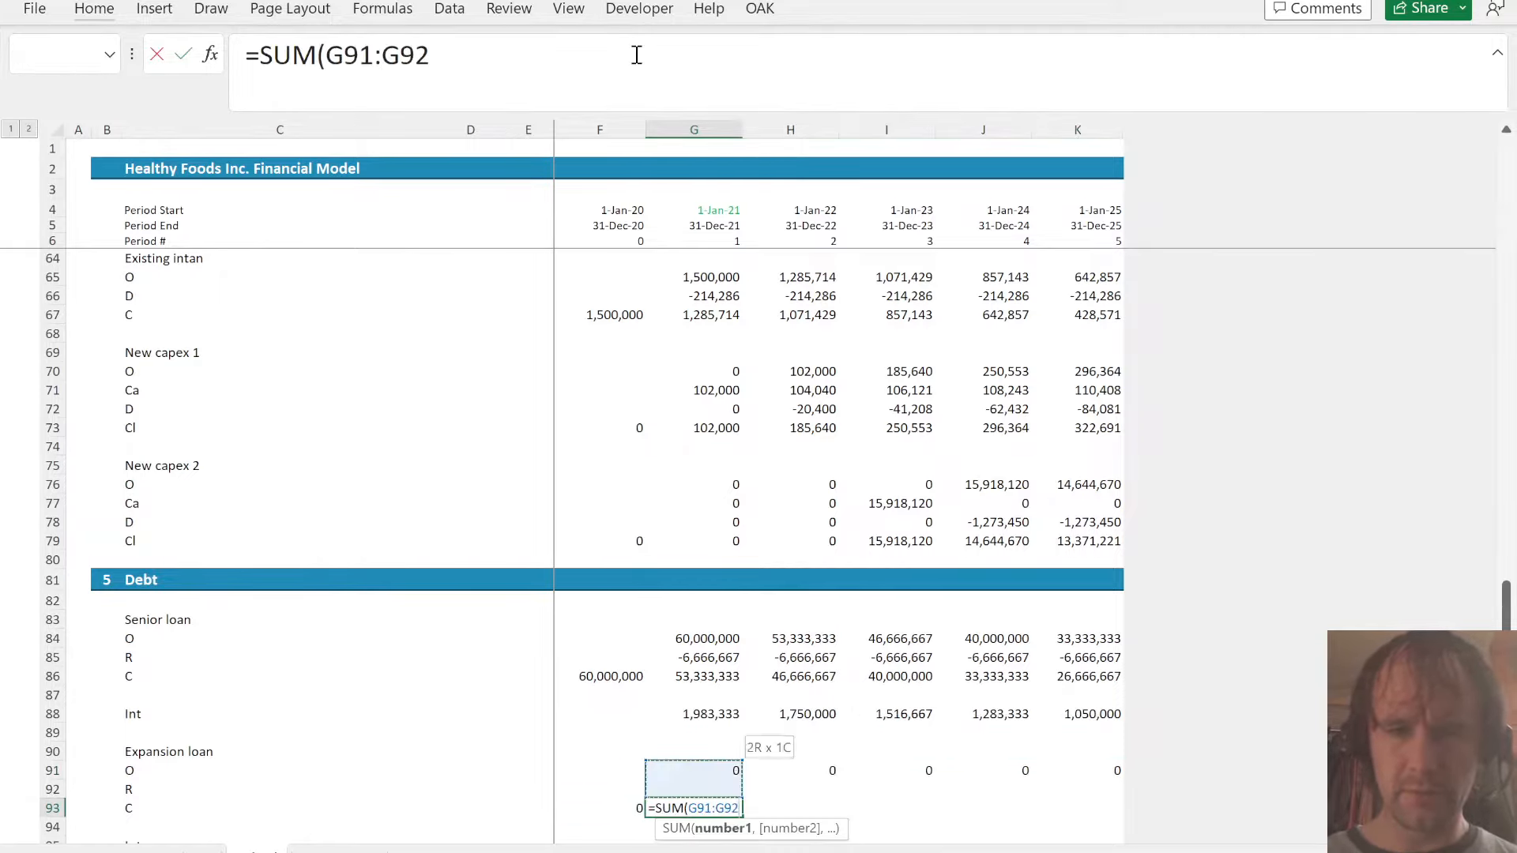
pyautogui.hotkey('ctrl', 'Return')
pyautogui.hotkey('shift', 'Right')
pyautogui.hotkey('shift', 'Right')
pyautogui.hotkey('shift', 'Right')
pyautogui.hotkey('shift', 'Right')
pyautogui.hotkey('ctrl', 'r')
# - Insert a blank row between the expansion loan's R and C rows
pyautogui.press('Up')
pyautogui.press('Left')
pyautogui.press('Left')
pyautogui.press('Left')
pyautogui.press('Left')
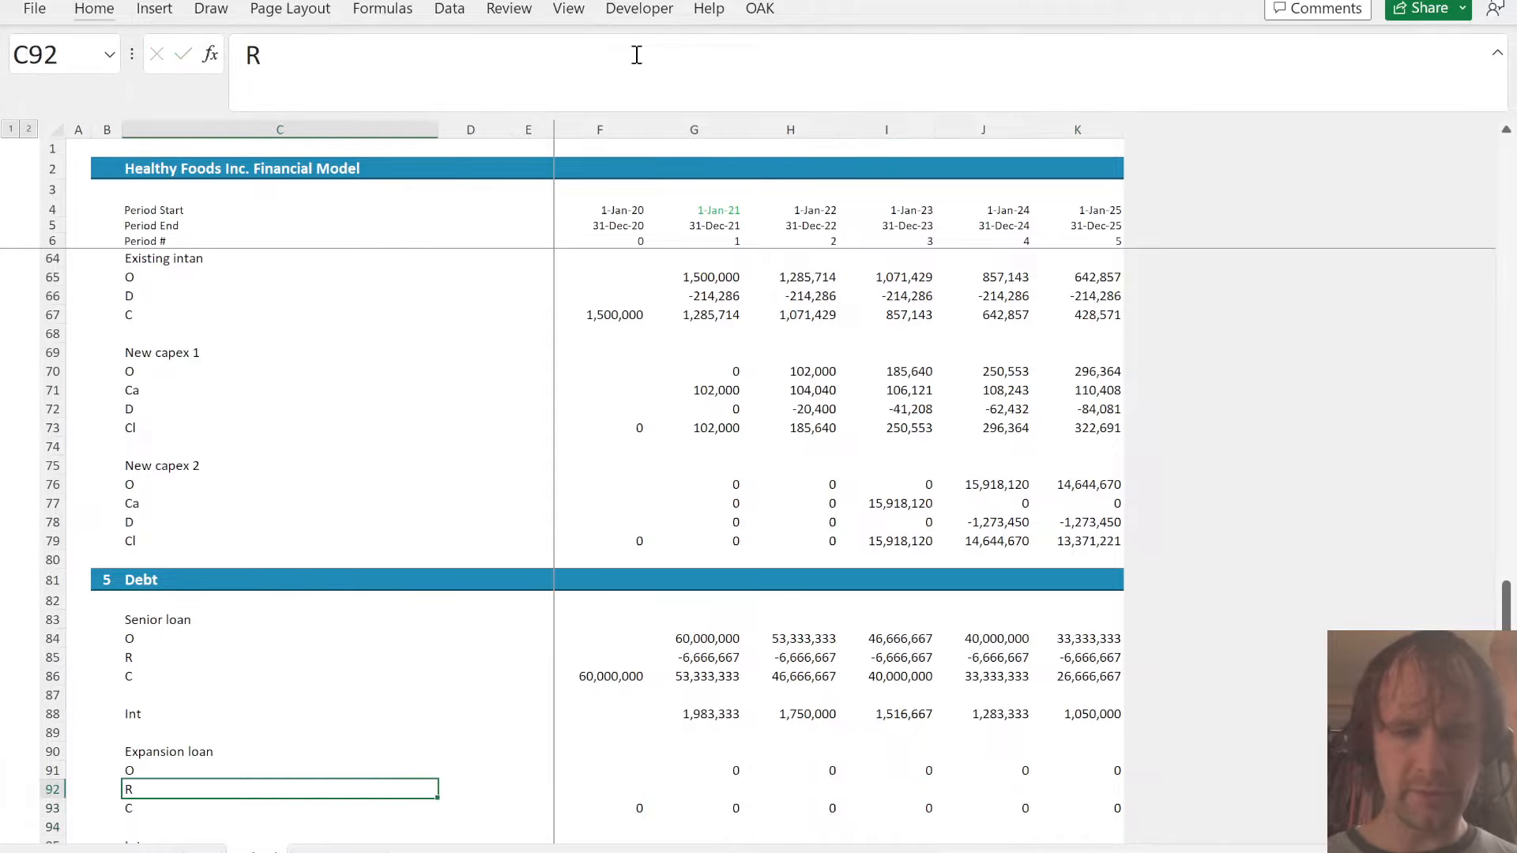
pyautogui.press('Down')
pyautogui.hotkey('alt', 'h')
pyautogui.press('i')
pyautogui.press('r')
pyautogui.press('Up')
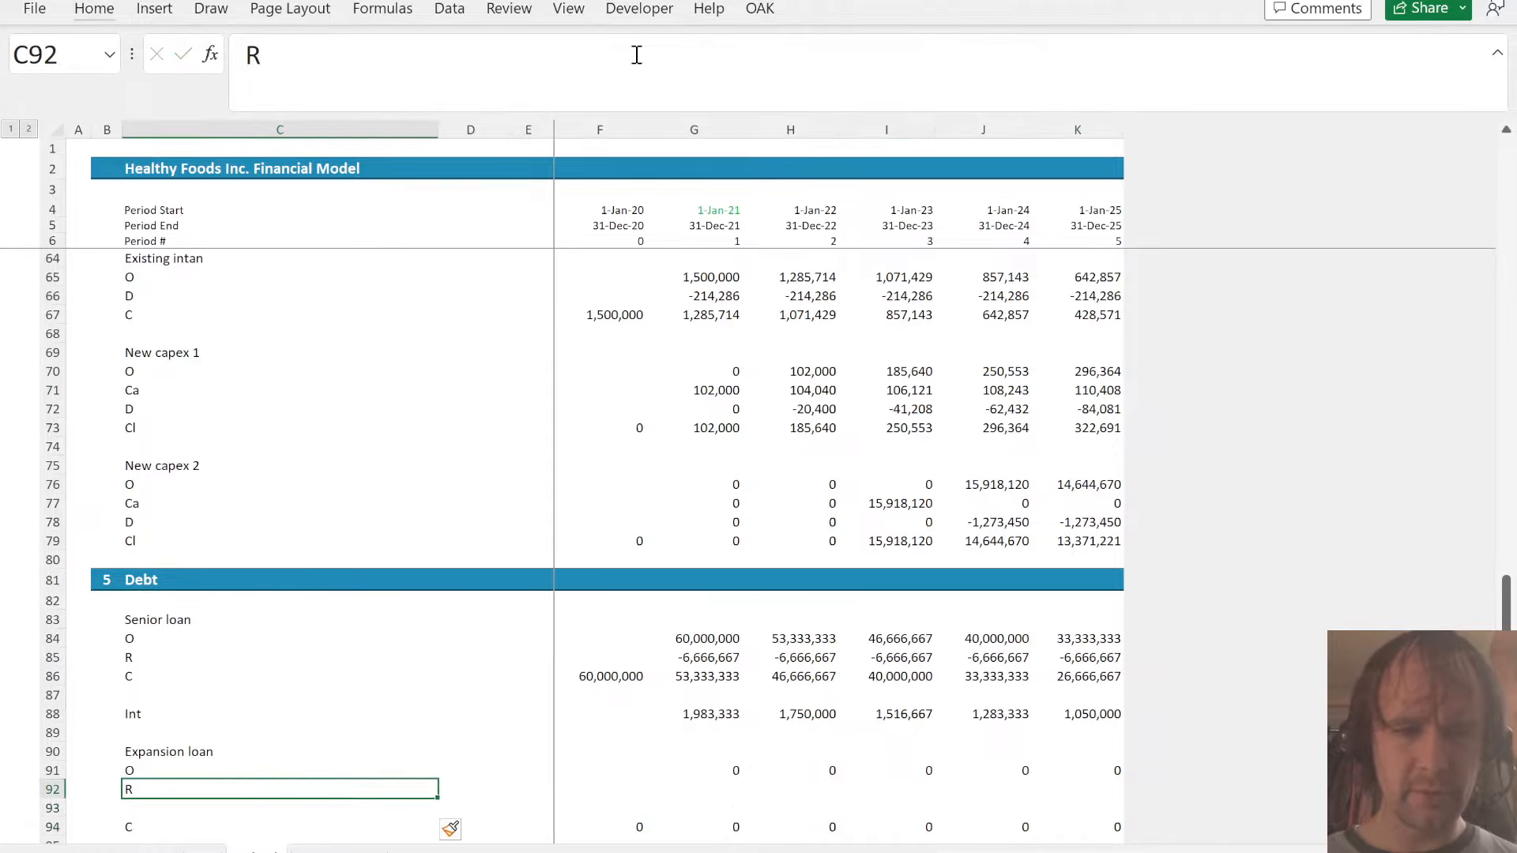
# - Label the expansion loan's row 92 as D and the blank row 93 as R in column C
pyautogui.press('Down')
pyautogui.hotkey('ctrl', 'd')
pyautogui.press('Up')
pyautogui.press('Up')
pyautogui.press('Up')
pyautogui.press('Down')
pyautogui.press('Down')
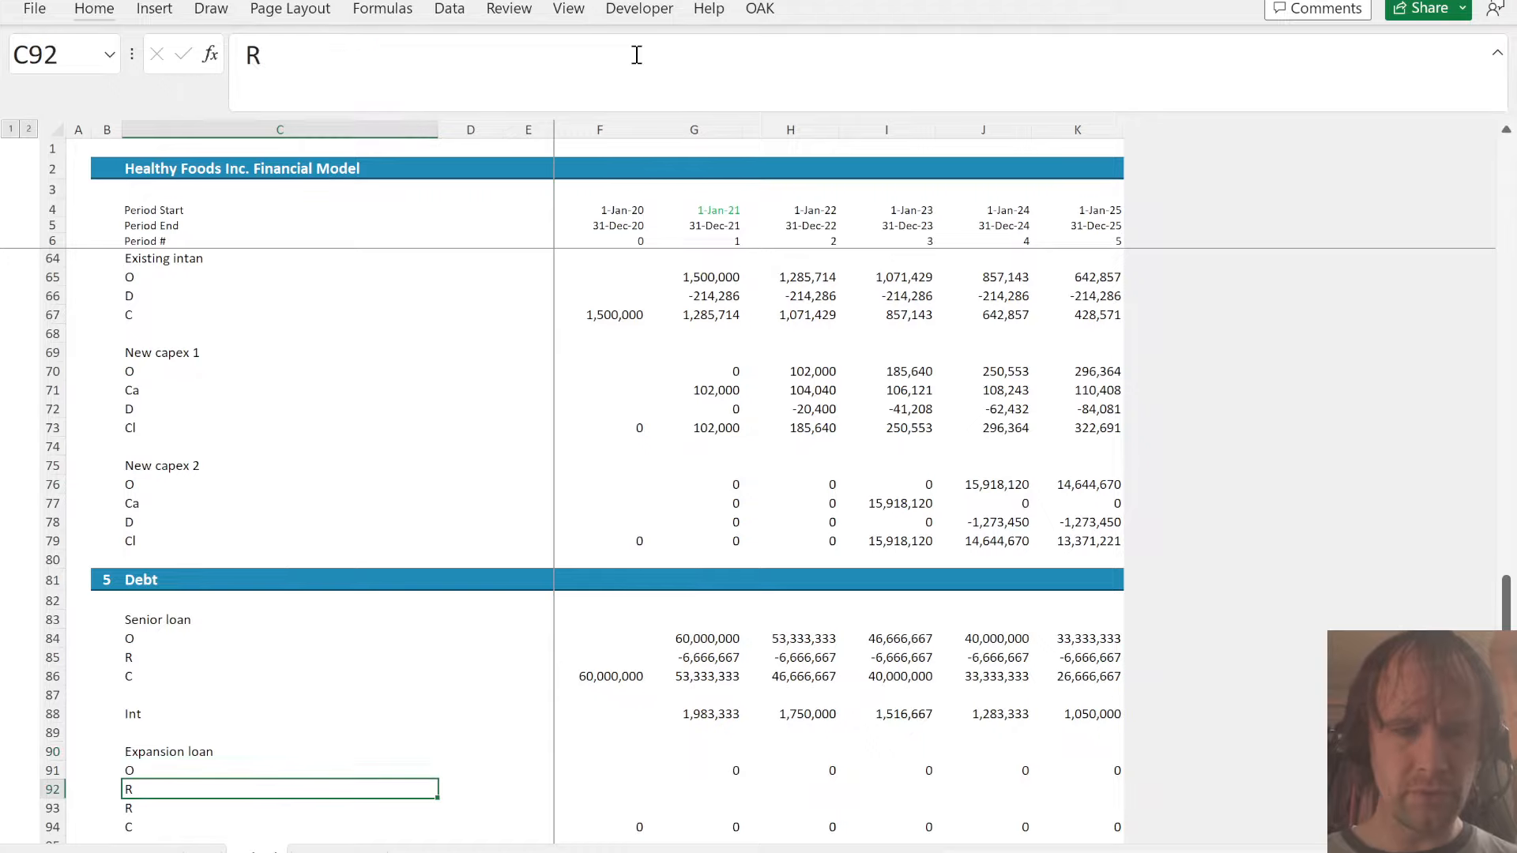
pyautogui.write('D')
pyautogui.press('Return')
# - Rewrite the expansion loan's closing balance in G94 as =SUM(G91:G93) and fill it across through K94
pyautogui.press('Right')
pyautogui.press('Right')
pyautogui.press('Right')
pyautogui.press('Right')
pyautogui.press('Down')
pyautogui.write('=sum(')
pyautogui.press('Left')
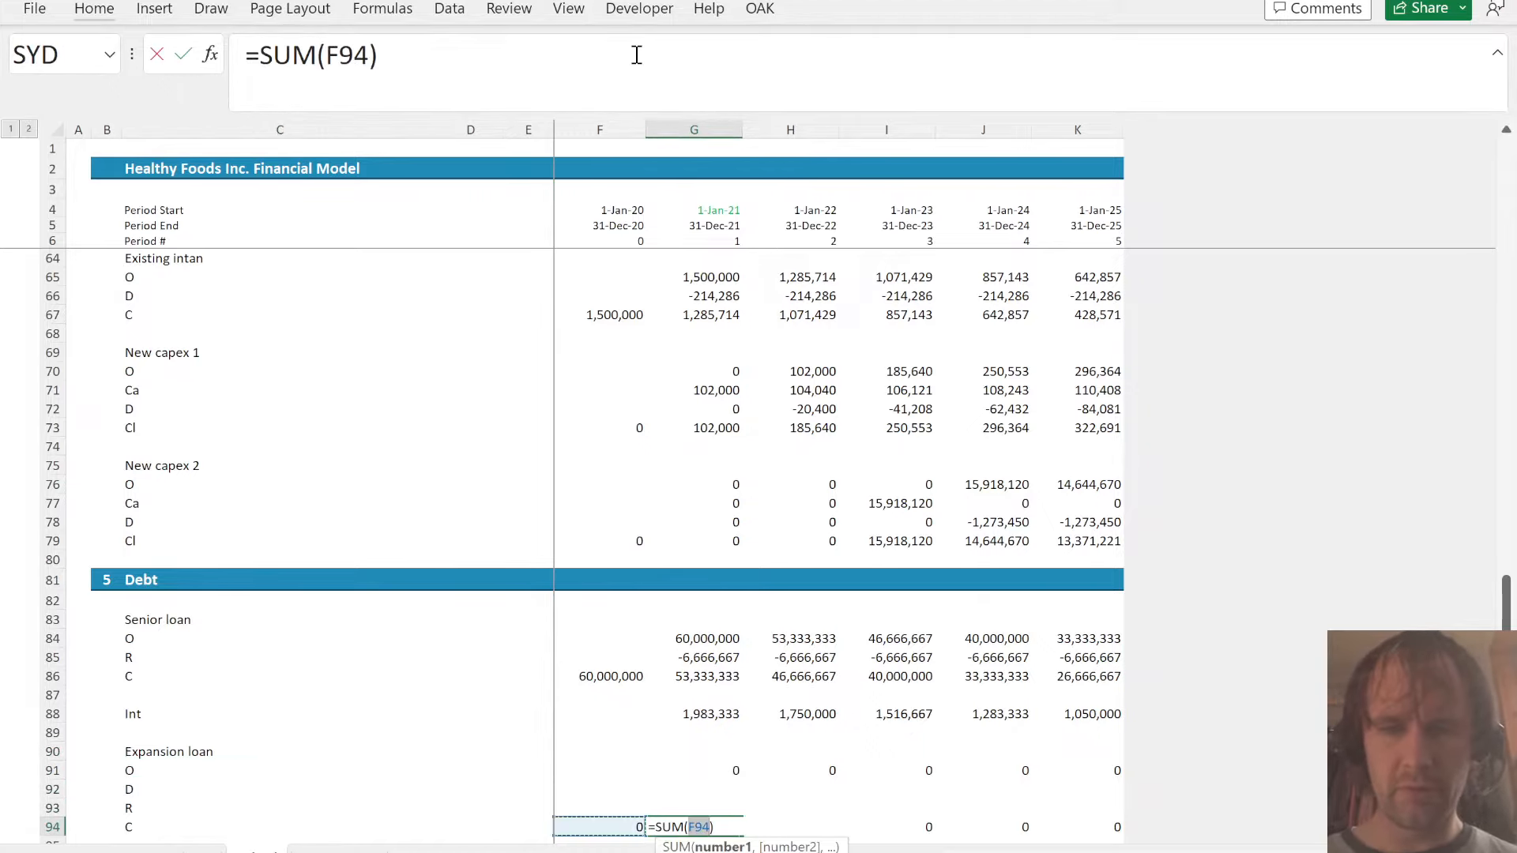
pyautogui.press('Up')
pyautogui.press('Right')
pyautogui.hotkey('shift', 'Up')
pyautogui.press('Up')
pyautogui.press('Up')
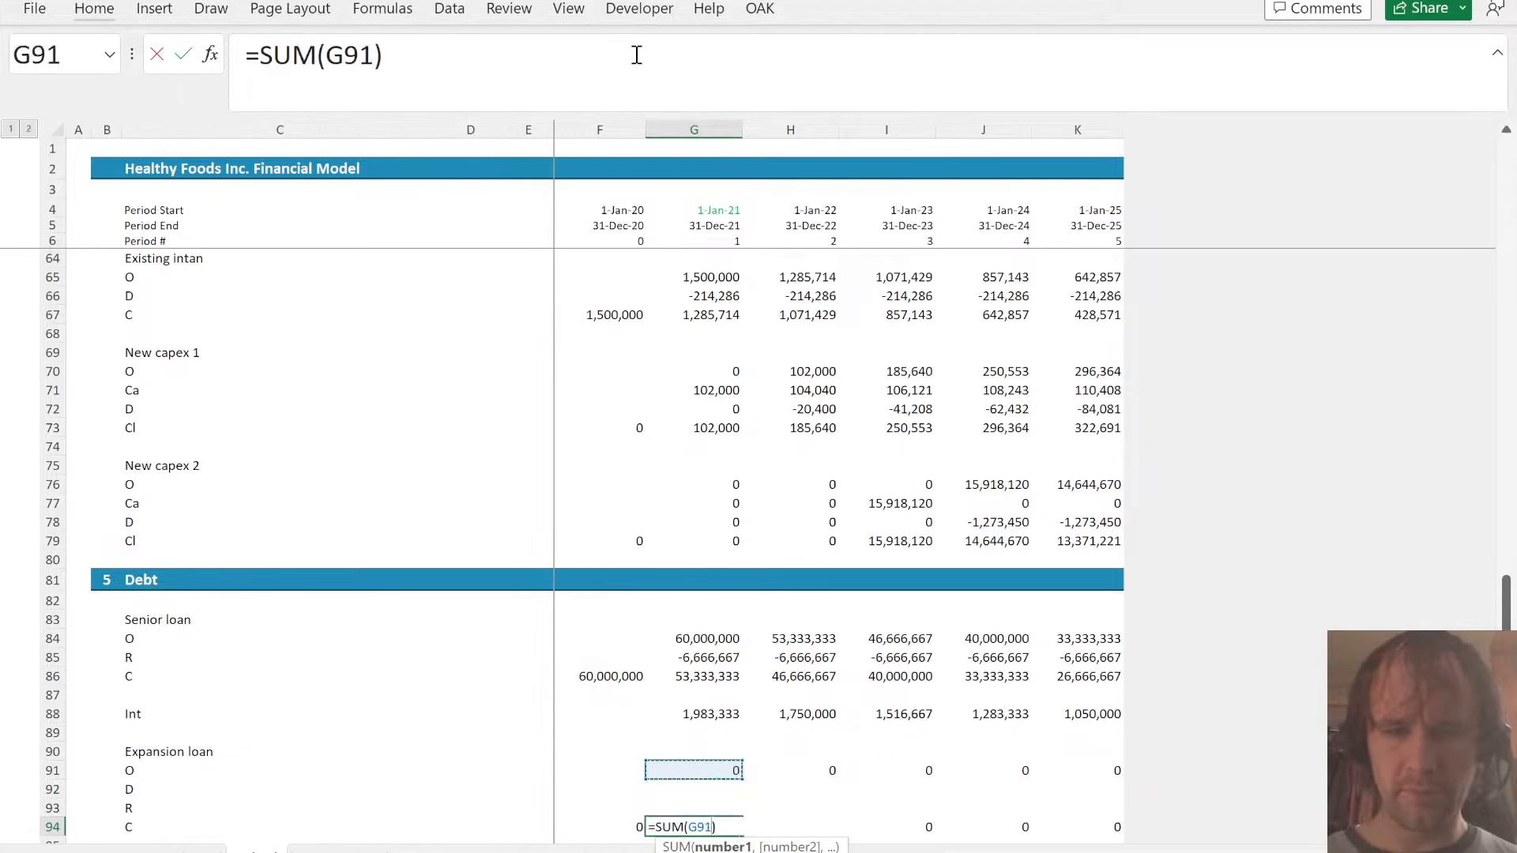
pyautogui.hotkey('shift', 'Down')
pyautogui.hotkey('shift', 'Down')
pyautogui.press('Return')
# - Calculate the expansion loan's 2023 drawdown in I92 as =I77*A!H63, the capacity capex times the loan amount percentage
pyautogui.press('Up')
pyautogui.hotkey('shift', 'Right')
pyautogui.hotkey('shift', 'Right')
pyautogui.hotkey('shift', 'Right')
pyautogui.hotkey('shift', 'Right')
pyautogui.hotkey('ctrl', 'r')
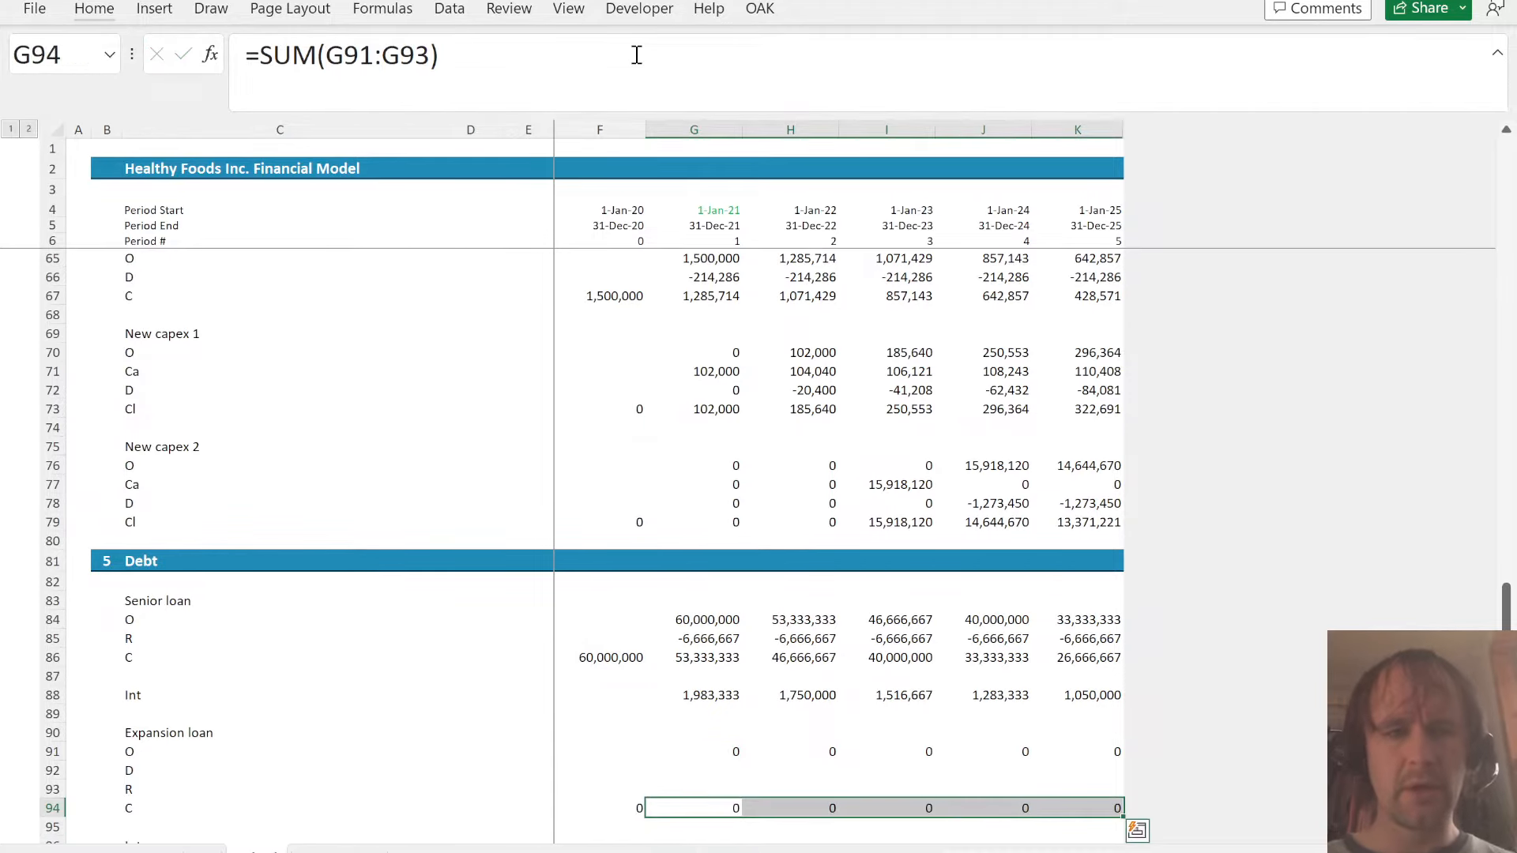
pyautogui.press('Up')
pyautogui.press('Up')
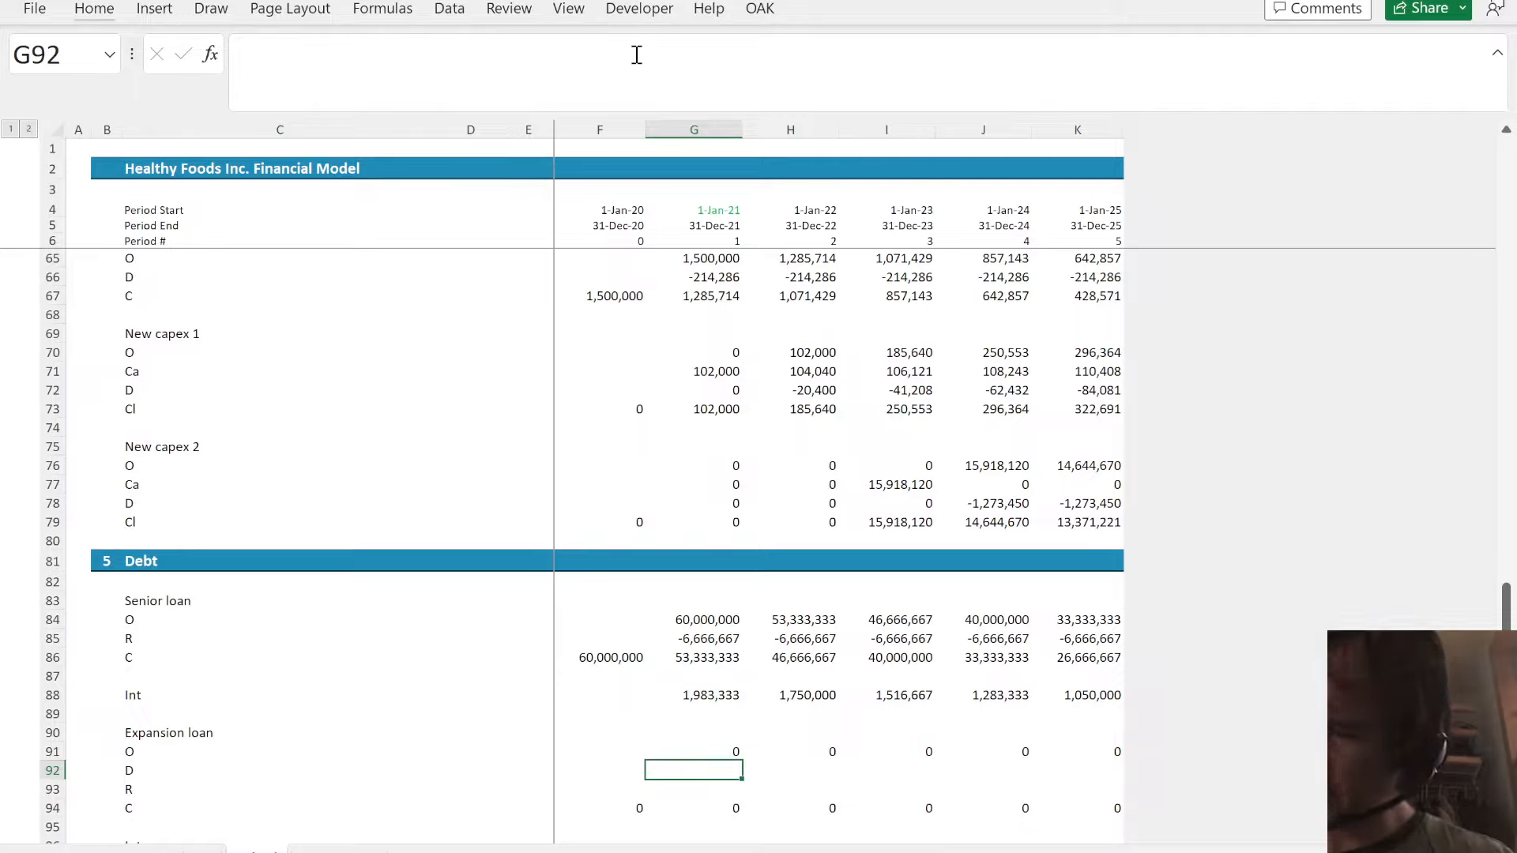
pyautogui.press('Right')
pyautogui.press('Right')
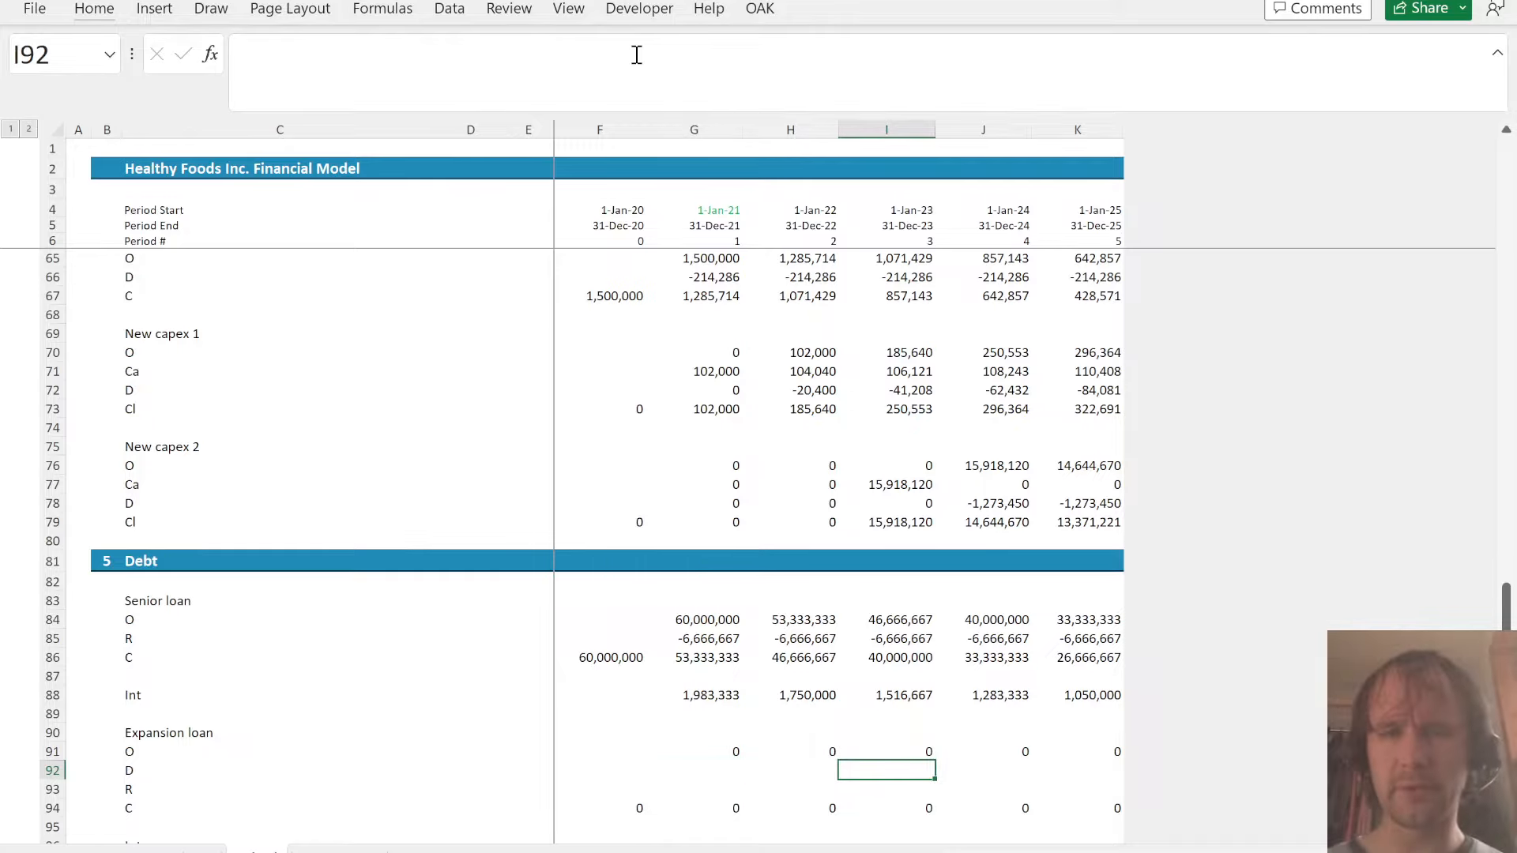
pyautogui.write('=')
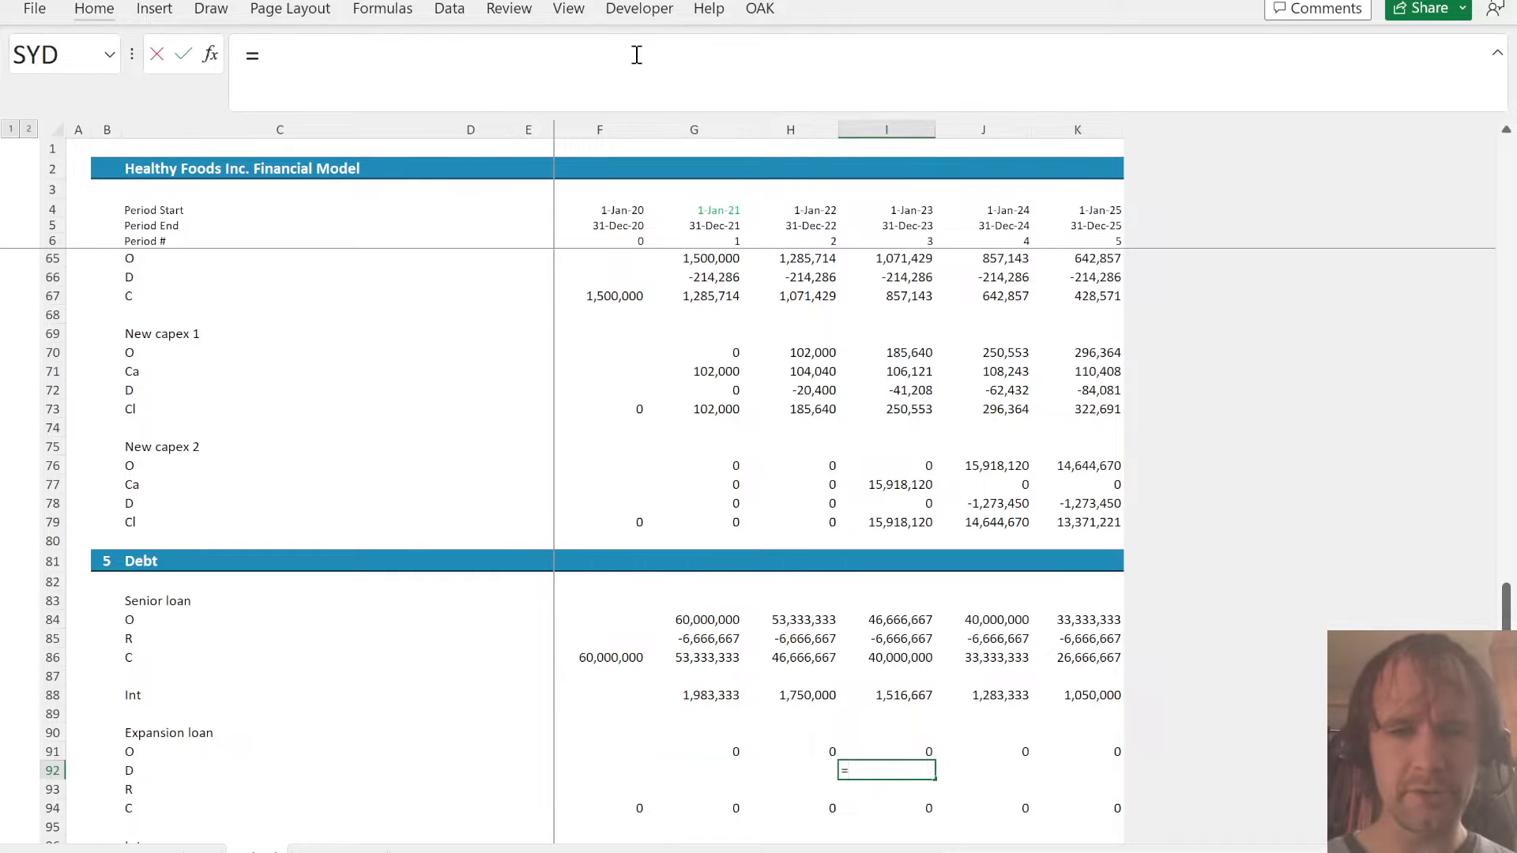
pyautogui.press('Up')
pyautogui.press('Up')
pyautogui.press('Up')
pyautogui.press('Up')
pyautogui.press('Up')
pyautogui.press('Up')
pyautogui.press('Up')
pyautogui.press('Up')
pyautogui.press('Up')
pyautogui.press('Up')
pyautogui.press('Up')
pyautogui.press('Up')
pyautogui.press('Up')
pyautogui.press('Up')
pyautogui.press('Up')
pyautogui.press('Up')
pyautogui.press('Up')
pyautogui.press('Up')
pyautogui.press('Up')
pyautogui.press('Up')
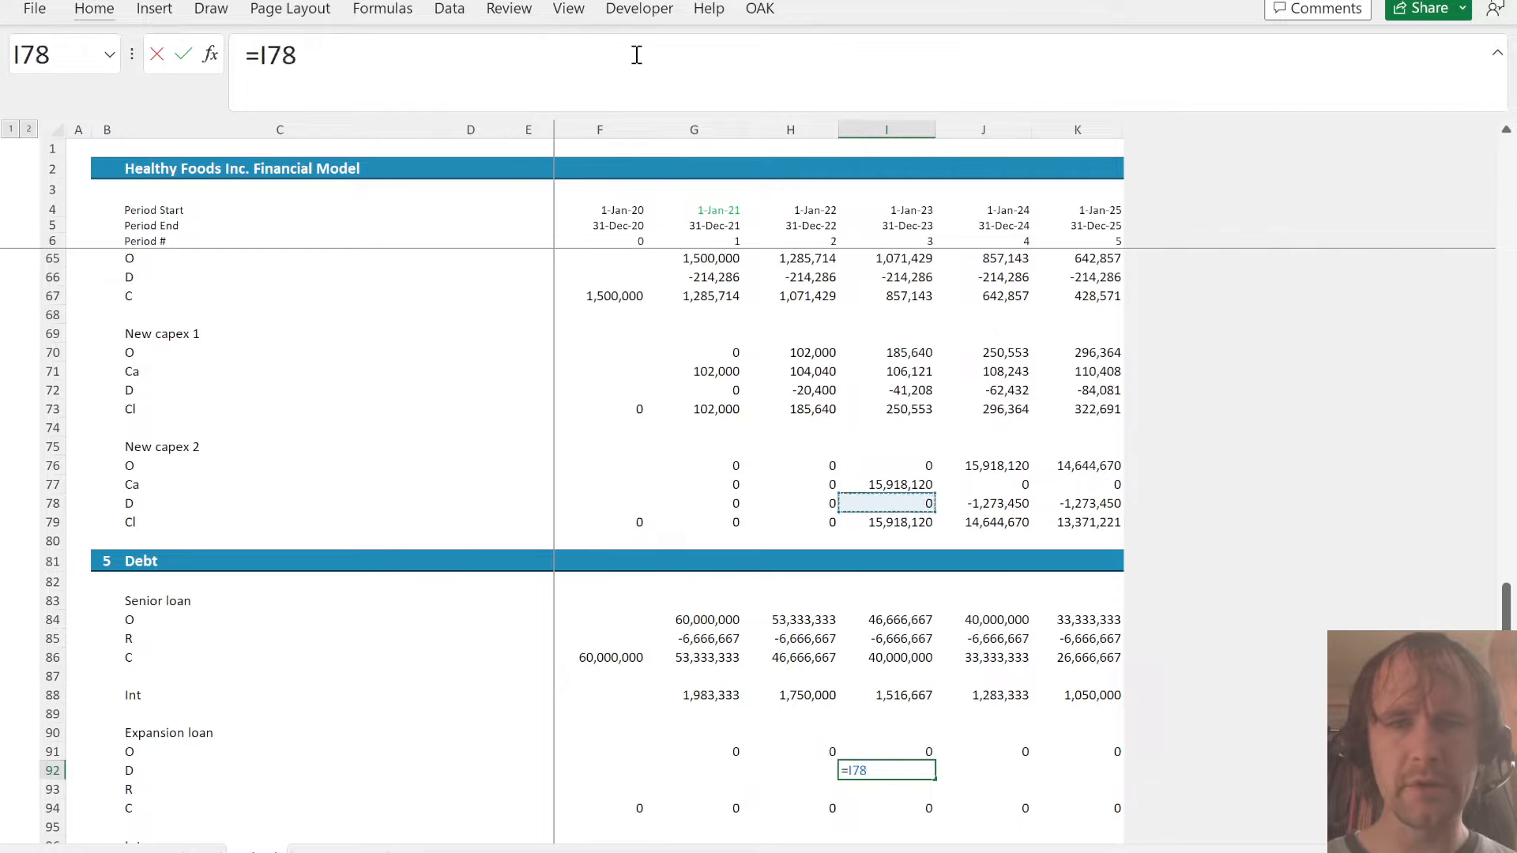
pyautogui.press('Down')
pyautogui.press('Down')
pyautogui.press('Down')
pyautogui.press('Down')
pyautogui.press('Down')
pyautogui.press('Down')
pyautogui.press('Down')
pyautogui.press('Down')
pyautogui.press('Down')
pyautogui.press('Down')
pyautogui.press('Down')
pyautogui.press('Down')
pyautogui.press('Down')
pyautogui.press('Down')
pyautogui.press('Down')
pyautogui.press('Down')
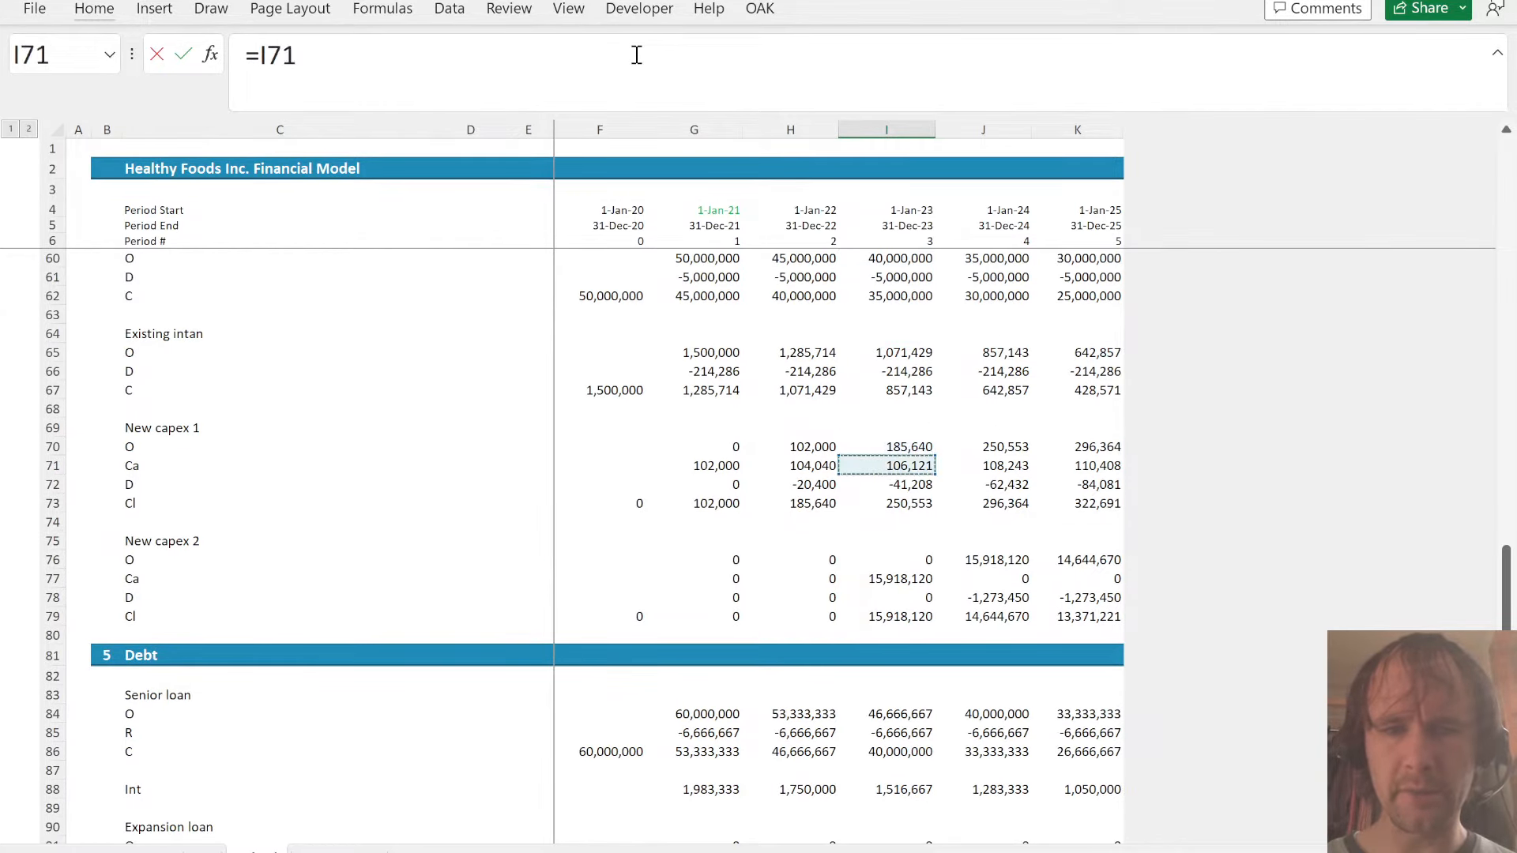
pyautogui.write('*')
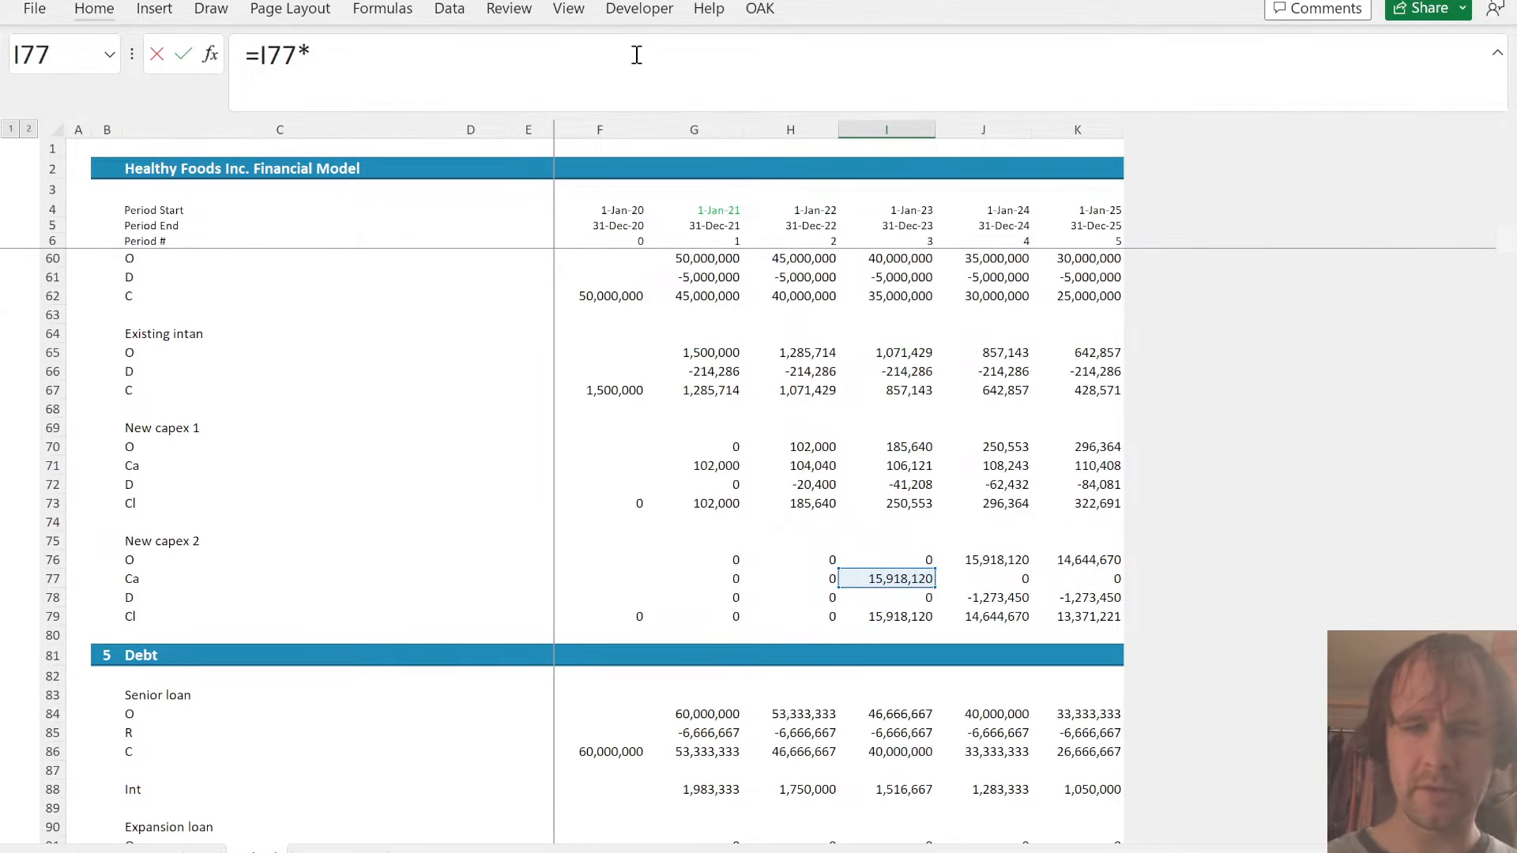
pyautogui.hotkey('ctrl', 'pageup')
pyautogui.click(921, 634)
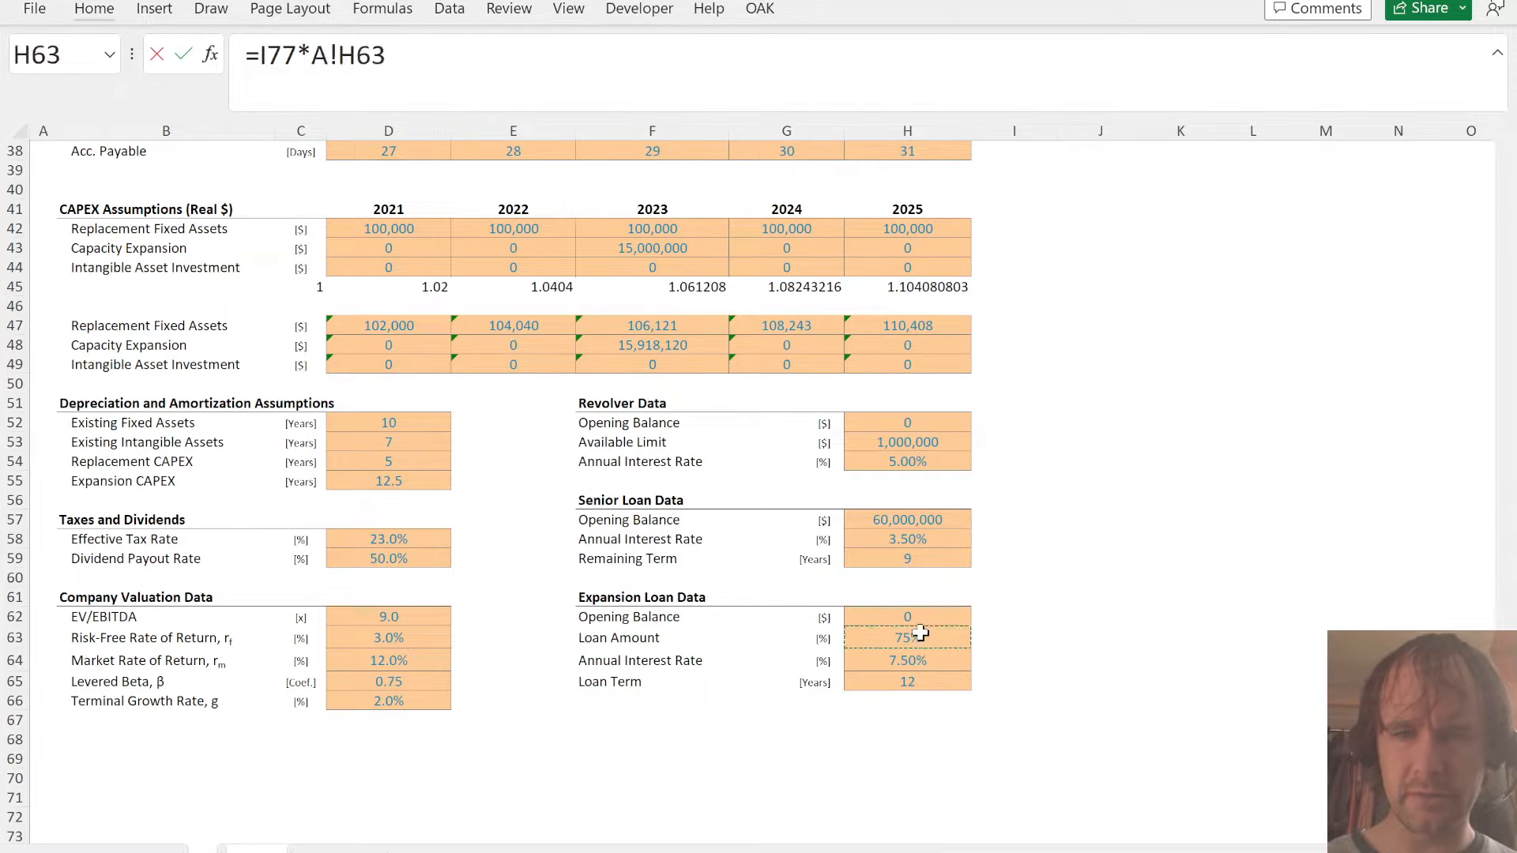
pyautogui.press('Return')
# - Copy only the number formatting from a figure in the schedule above onto the expansion loan range F91:K96
pyautogui.press('Down')
pyautogui.press('Up')
pyautogui.press('Up')
pyautogui.press('Up')
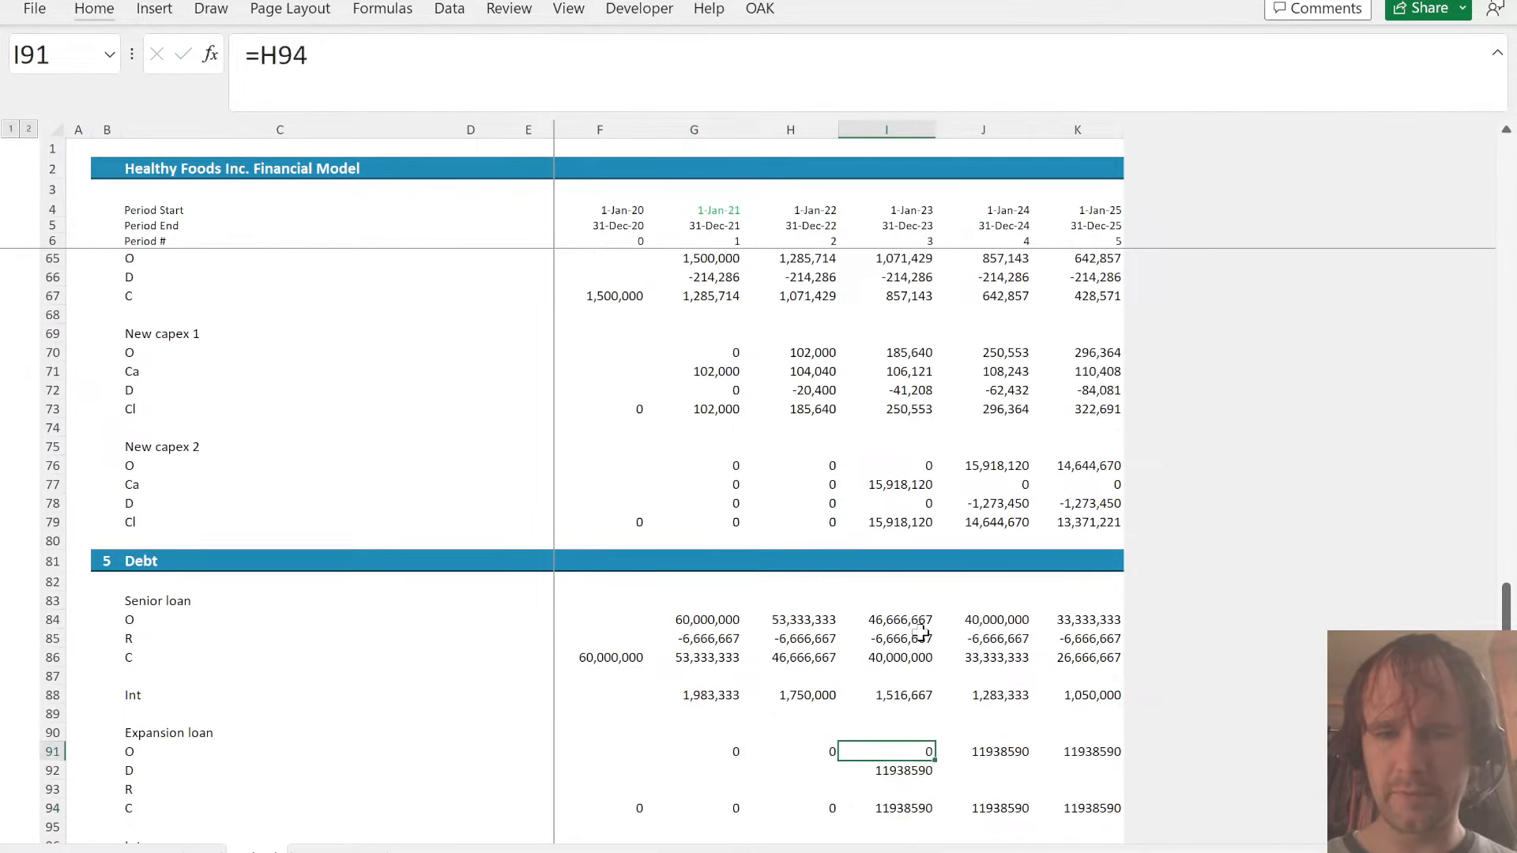
pyautogui.press('Up')
pyautogui.press('Up')
pyautogui.press('Up')
pyautogui.hotkey('ctrl', 'c')
pyautogui.press('Left')
pyautogui.press('Left')
pyautogui.press('Down')
pyautogui.press('Down')
pyautogui.press('Left')
pyautogui.press('Down')
pyautogui.hotkey('ctrl', 'shift', 'Down')
pyautogui.hotkey('ctrl', 'shift', 'Down')
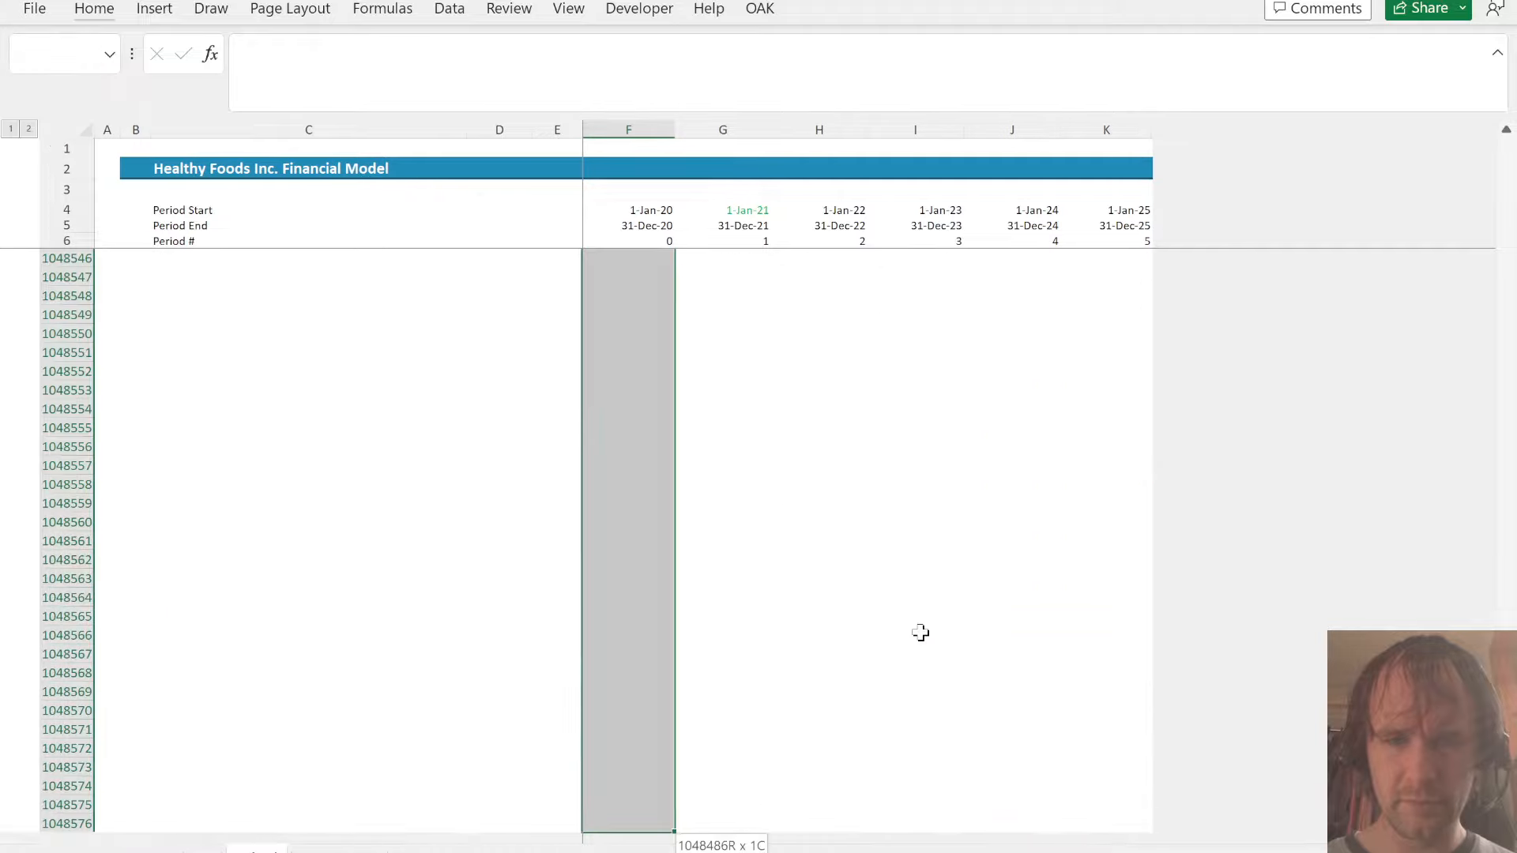
pyautogui.hotkey('ctrl', 'shift', 'Up')
pyautogui.hotkey('shift', 'Down')
pyautogui.hotkey('shift', 'Down')
pyautogui.hotkey('shift', 'Right')
pyautogui.hotkey('shift', 'Right')
pyautogui.hotkey('shift', 'Right')
pyautogui.hotkey('shift', 'Right')
pyautogui.hotkey('shift', 'Right')
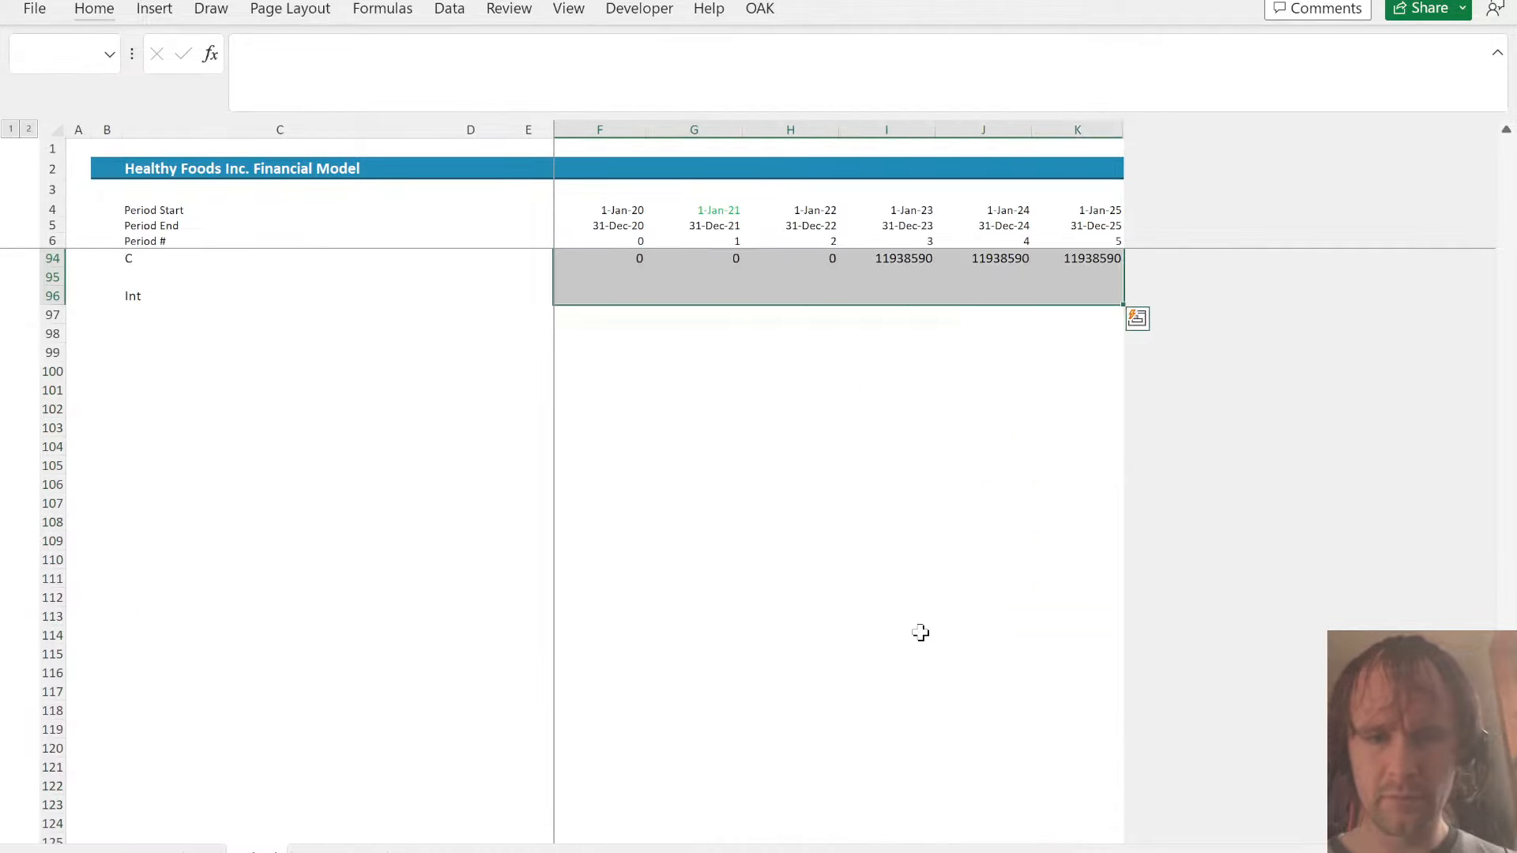
pyautogui.hotkey('alt', 'e')
pyautogui.press('s')
pyautogui.press('t')
pyautogui.press('Return')
# - Enter the expansion loan's repayment as =-$I92/12 in J93 and fill it across to K93
pyautogui.press('Up')
pyautogui.press('Right')
pyautogui.press('Up')
pyautogui.press('Right')
pyautogui.press('Down')
pyautogui.press('Down')
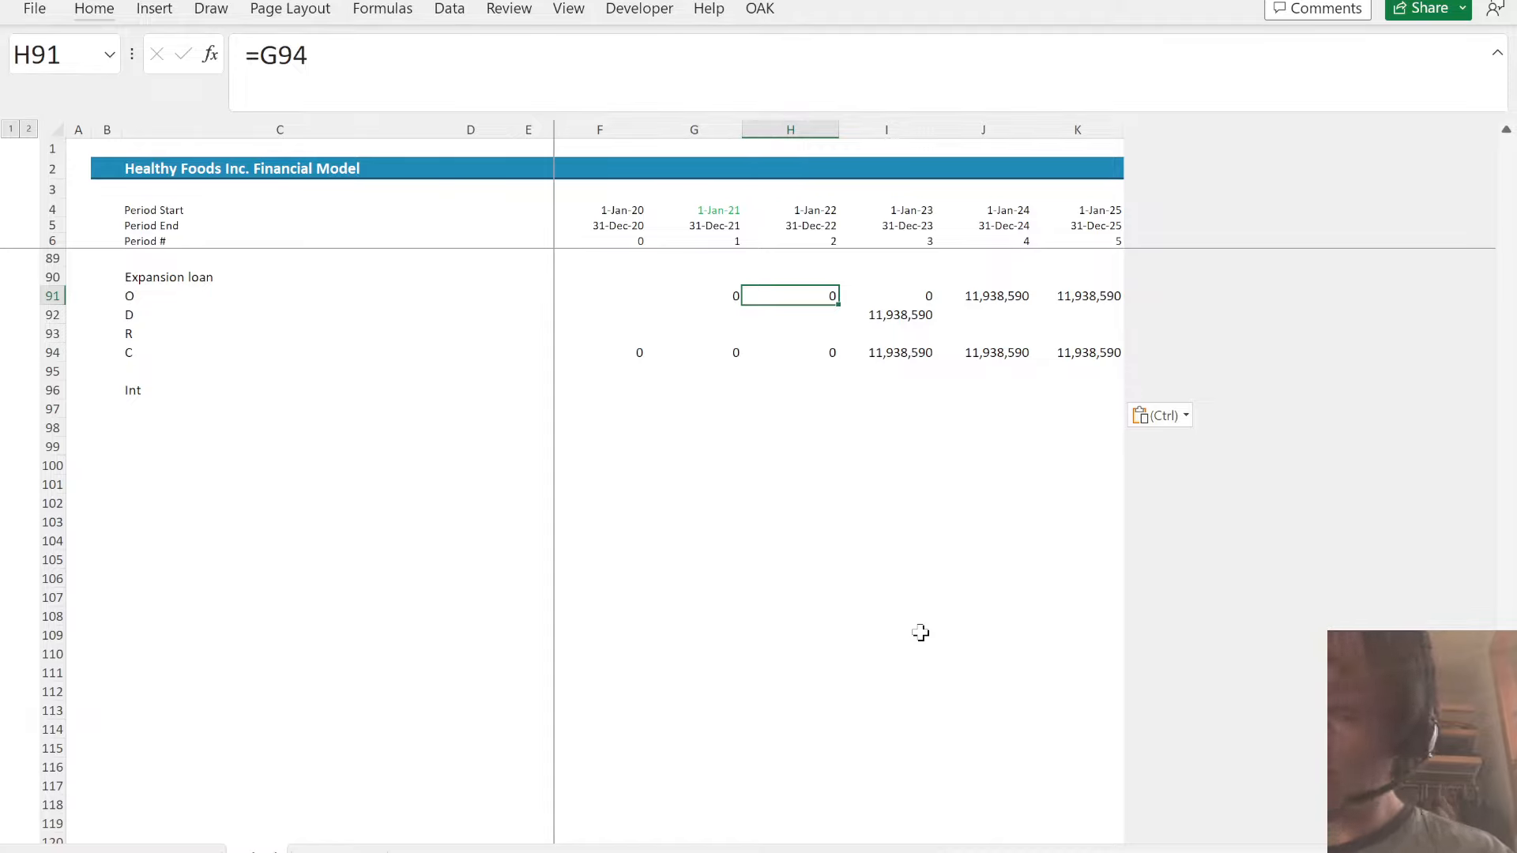
pyautogui.press('Right')
pyautogui.press('Down')
pyautogui.press('Right')
pyautogui.press('Up')
pyautogui.press('Down')
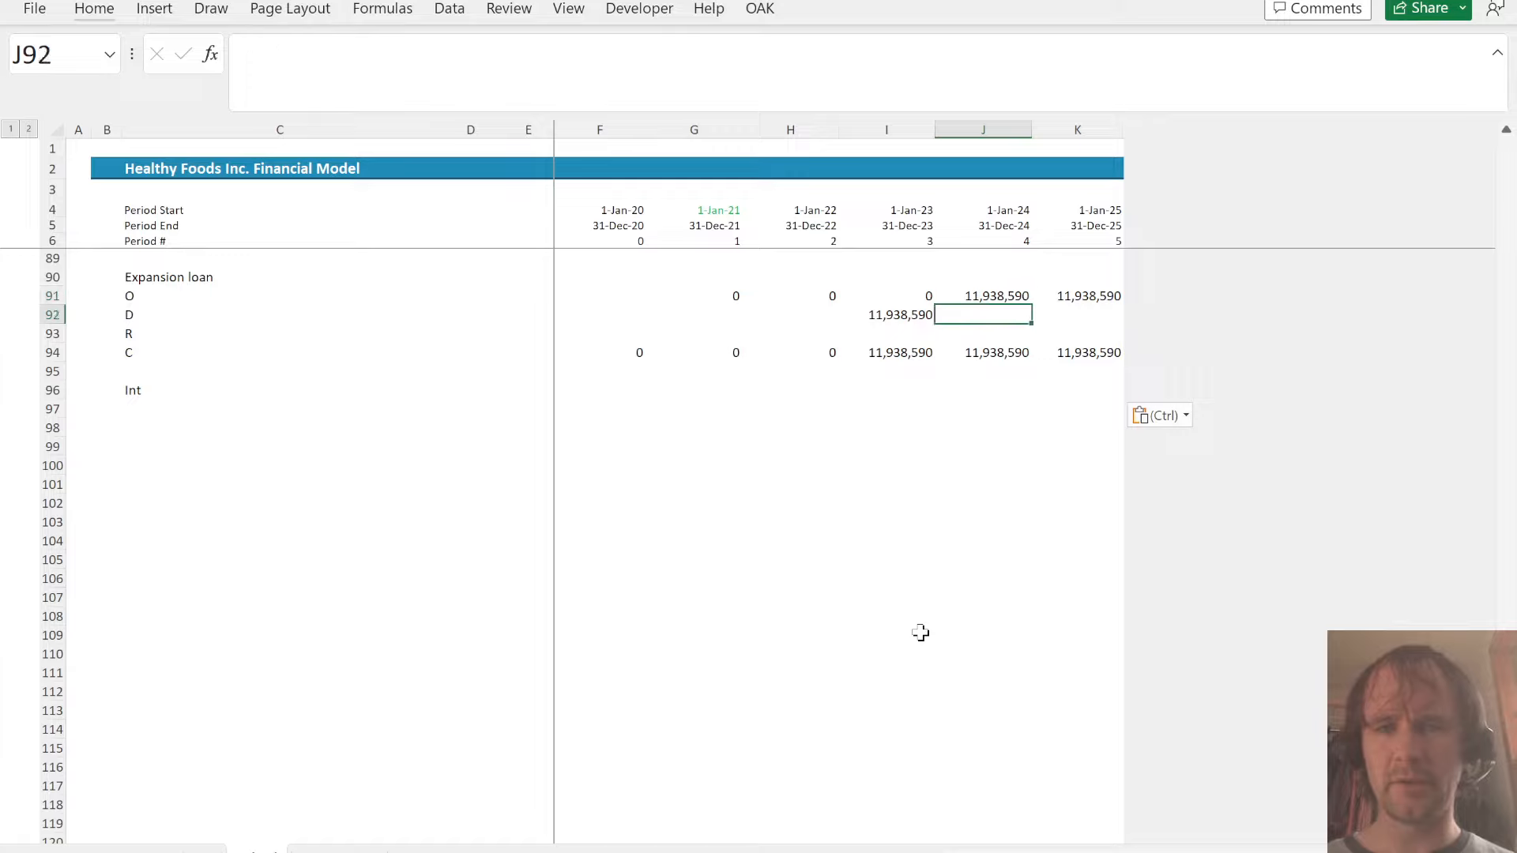
pyautogui.press('Down')
pyautogui.write('=-')
pyautogui.press('Left')
pyautogui.press('Up')
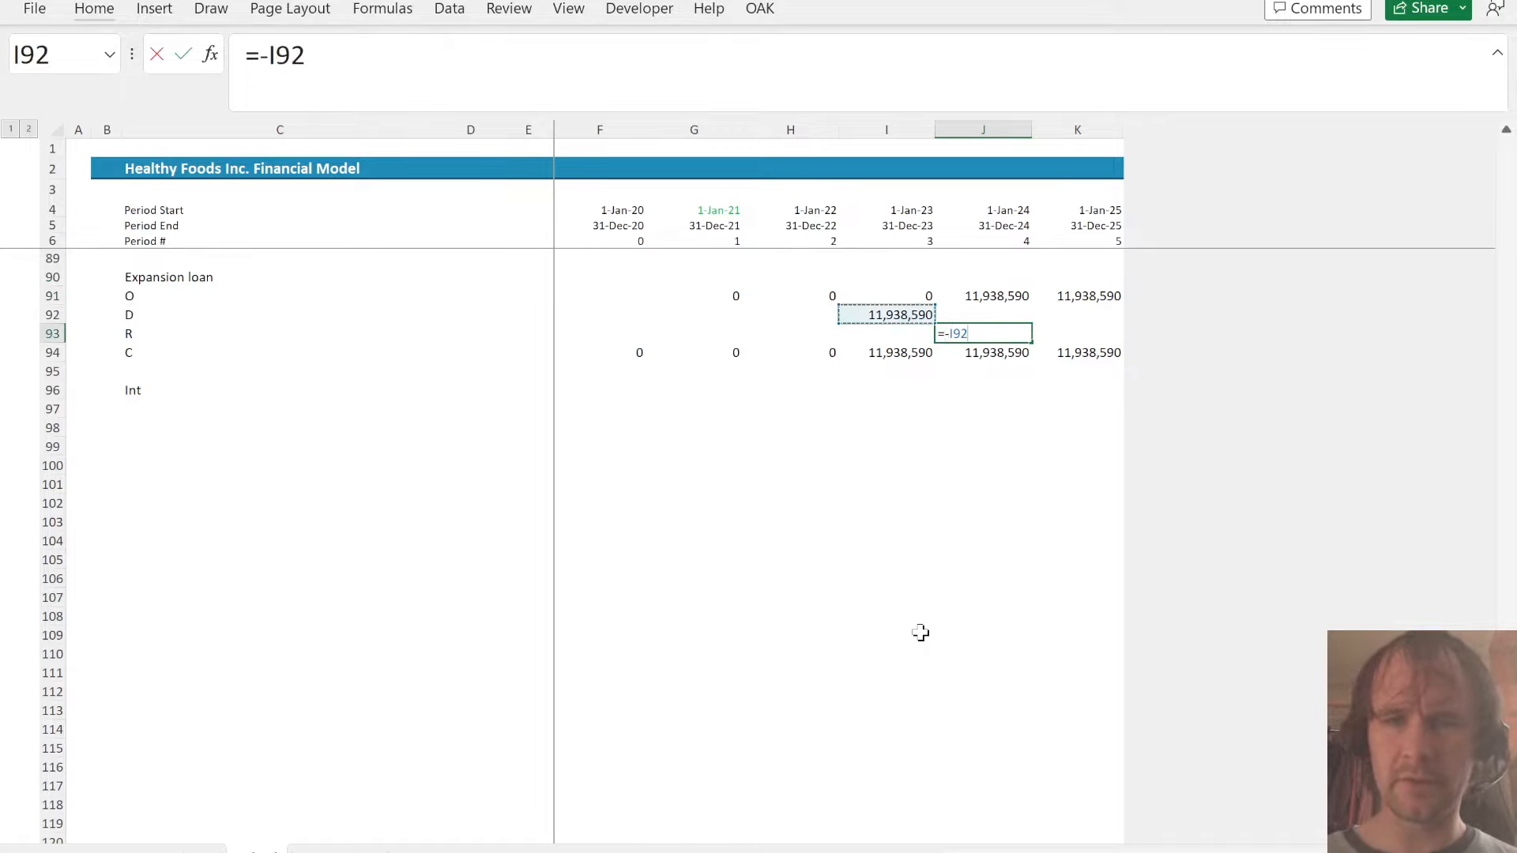
pyautogui.write('/')
pyautogui.press('BackSpace')
pyautogui.press('F4')
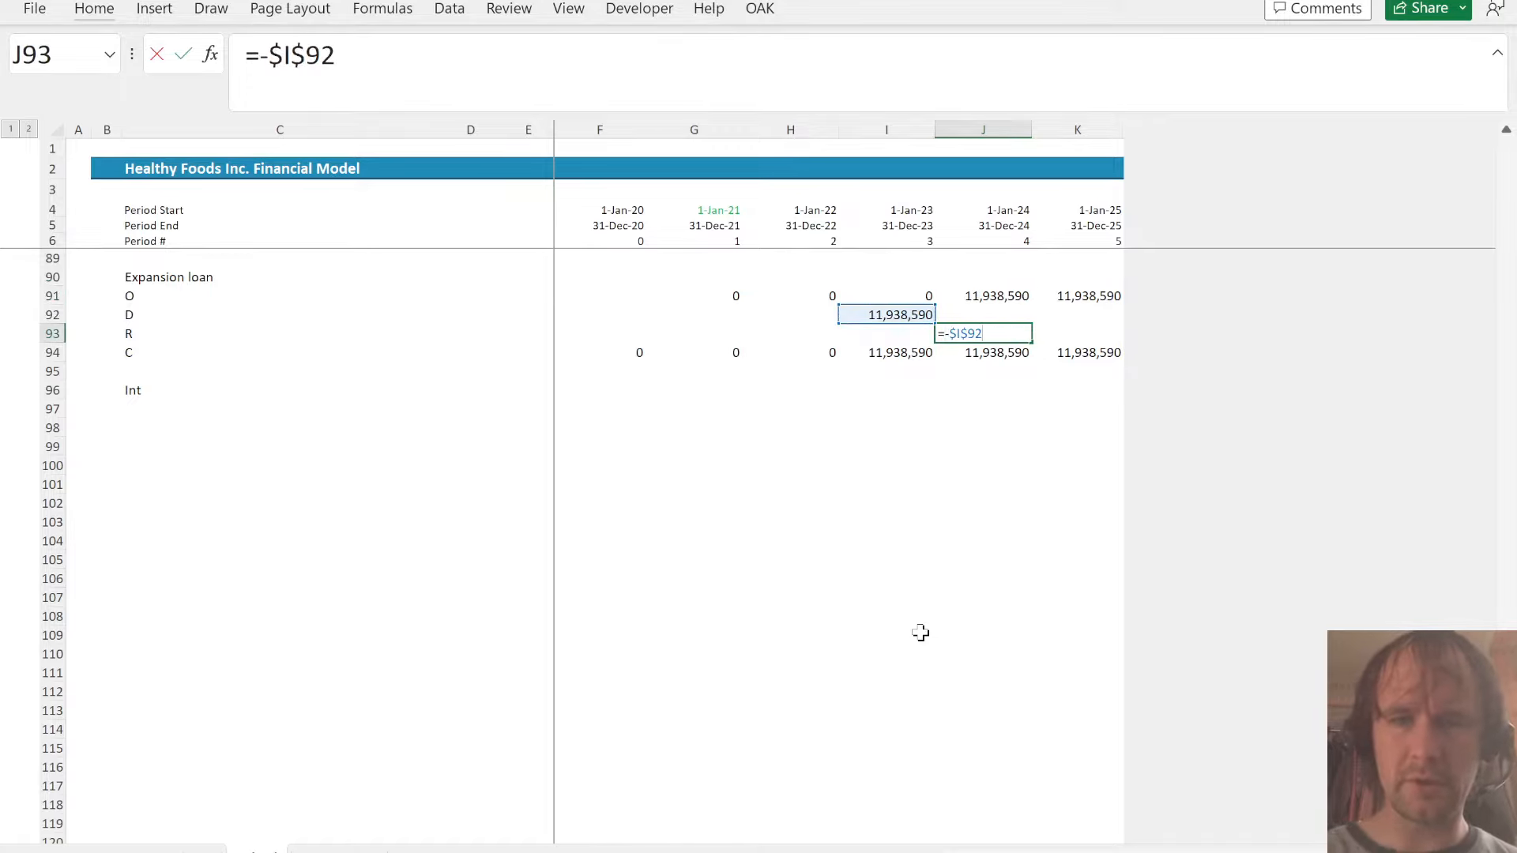
pyautogui.press('F4')
pyautogui.press('F4')
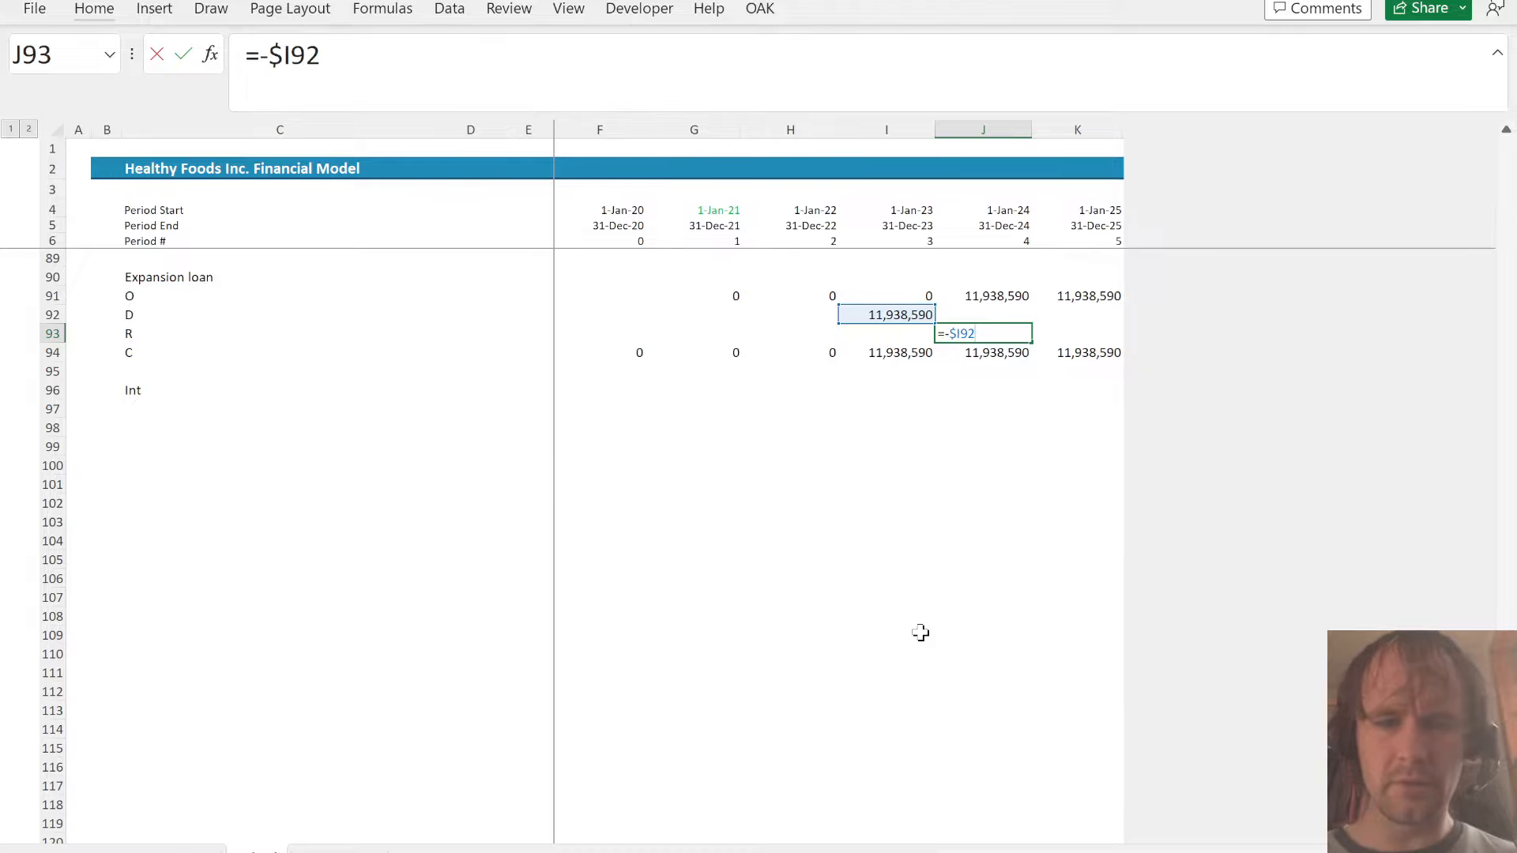
pyautogui.write('/12')
pyautogui.press('Return')
pyautogui.press('Up')
pyautogui.hotkey('shift', 'Right')
pyautogui.hotkey('ctrl', 'r')
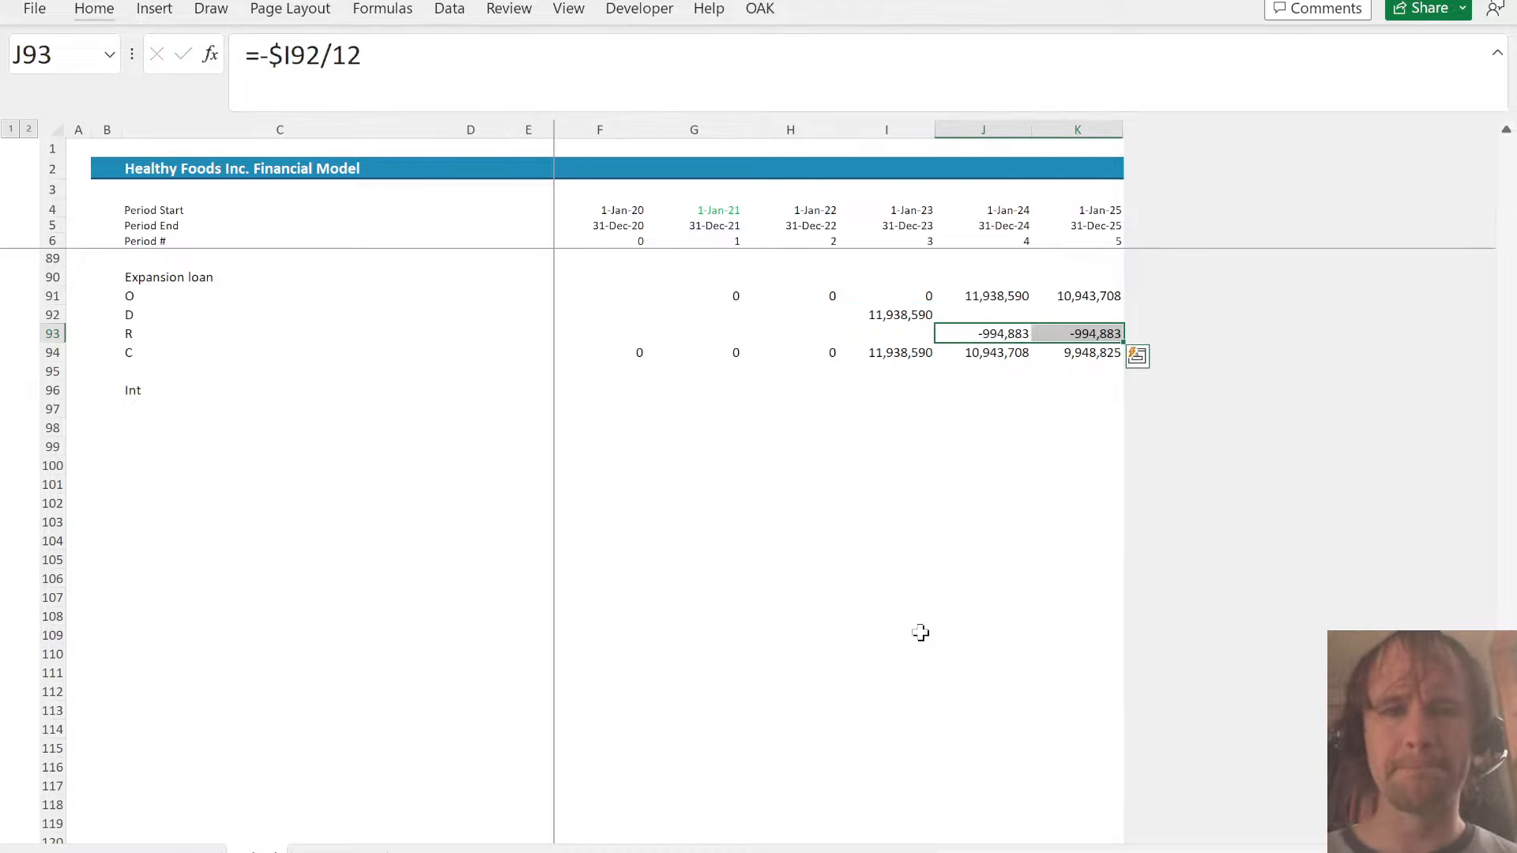
pyautogui.press('Down')
pyautogui.press('Left')
pyautogui.press('Down')
pyautogui.press('Left')
pyautogui.press('Down')
pyautogui.press('Left')
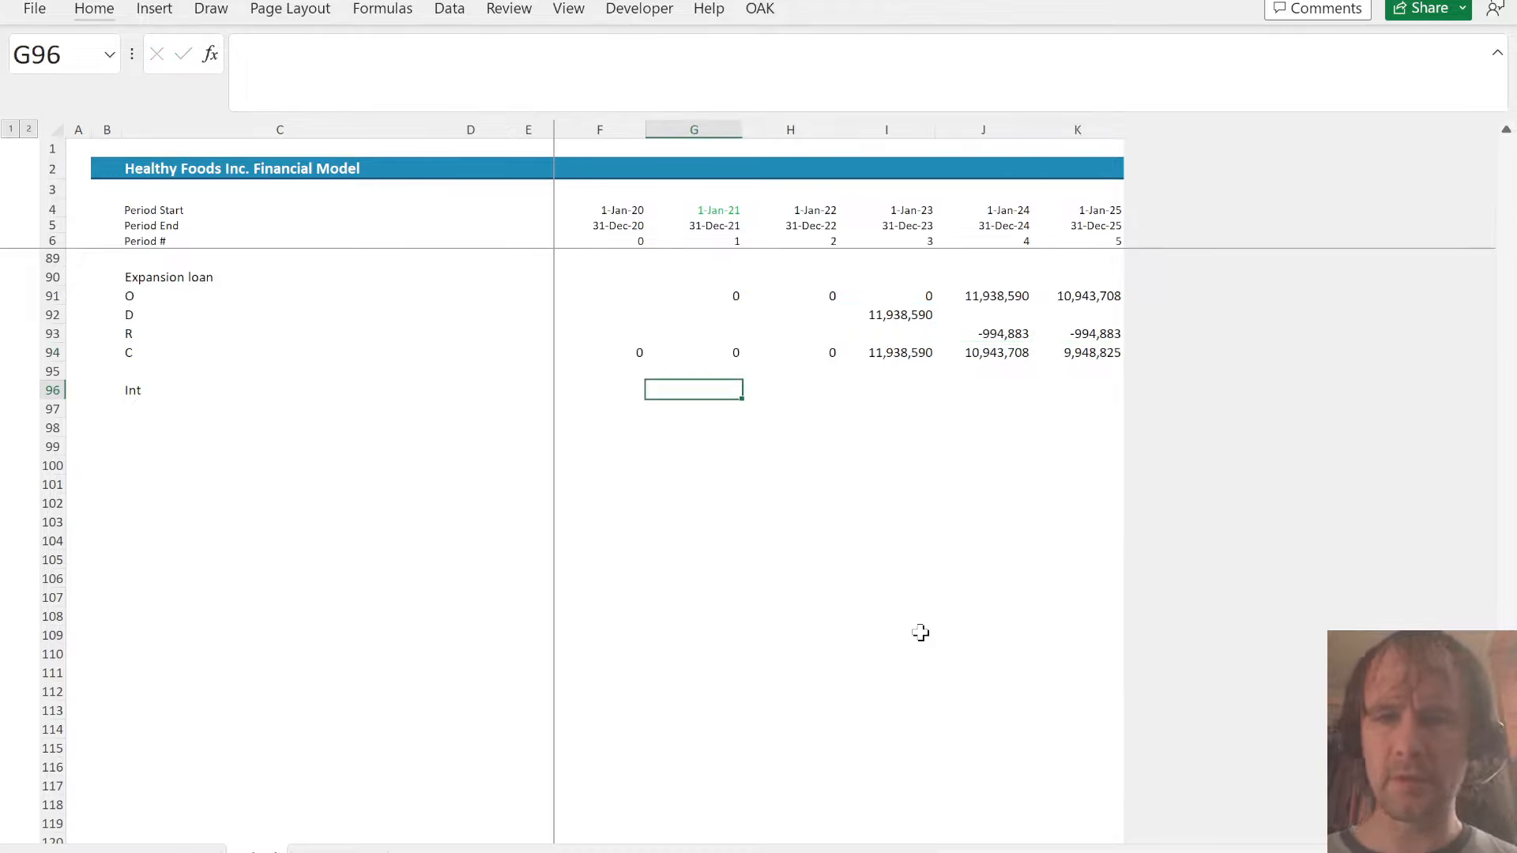
pyautogui.press('Right')
pyautogui.press('Right')
pyautogui.press('Left')
pyautogui.press('Left')
pyautogui.press('F2')
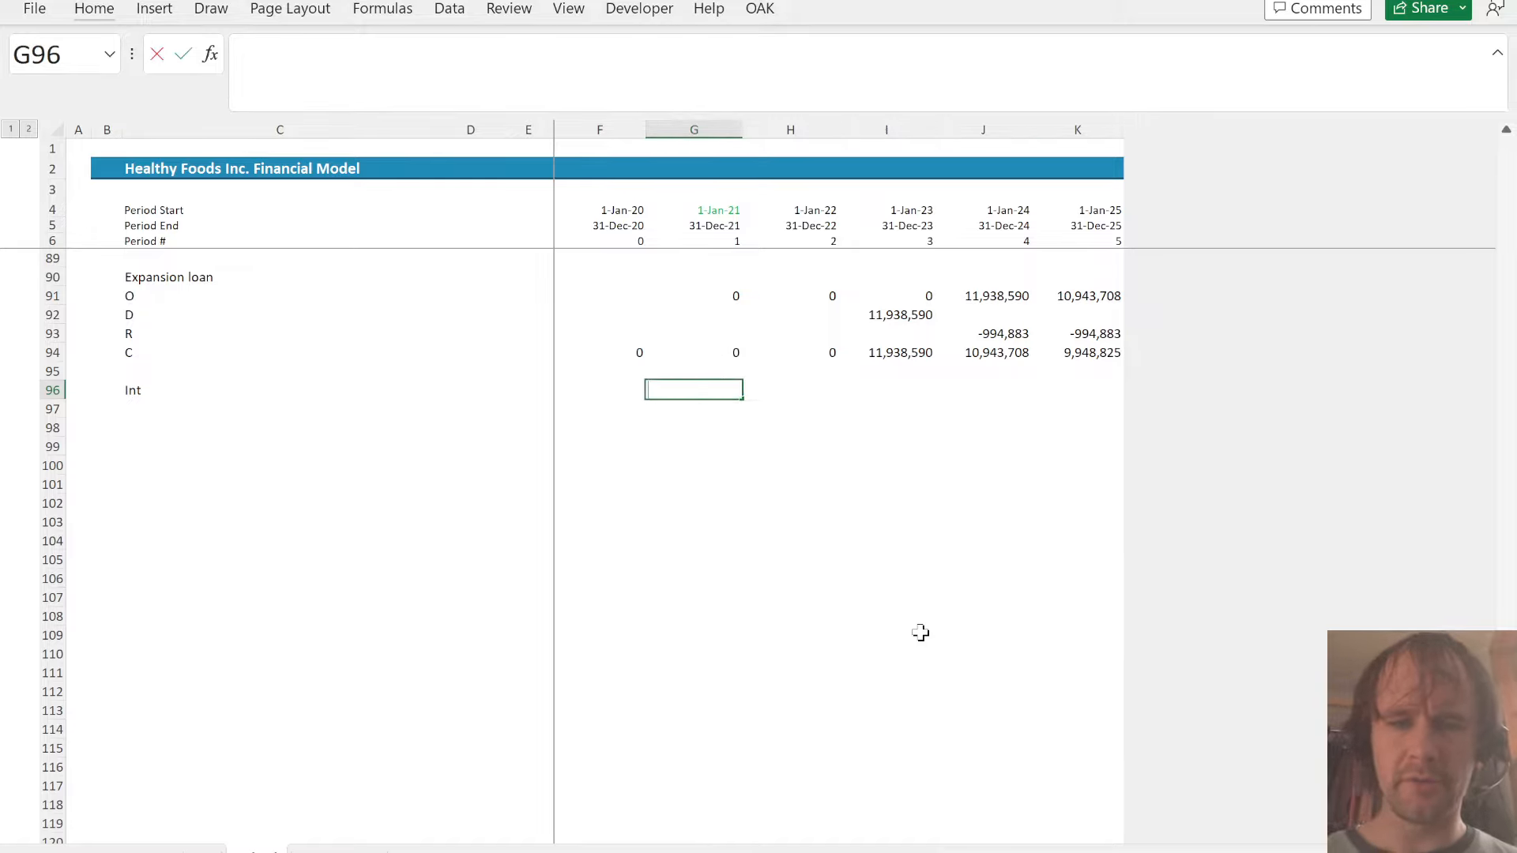
pyautogui.write('=aver')
pyautogui.press('Tab')
pyautogui.press('Up')
pyautogui.press('Up')
pyautogui.write(',')
pyautogui.press('Up')
pyautogui.press('Up')
pyautogui.press('Up')
pyautogui.press('Up')
pyautogui.press('Up')
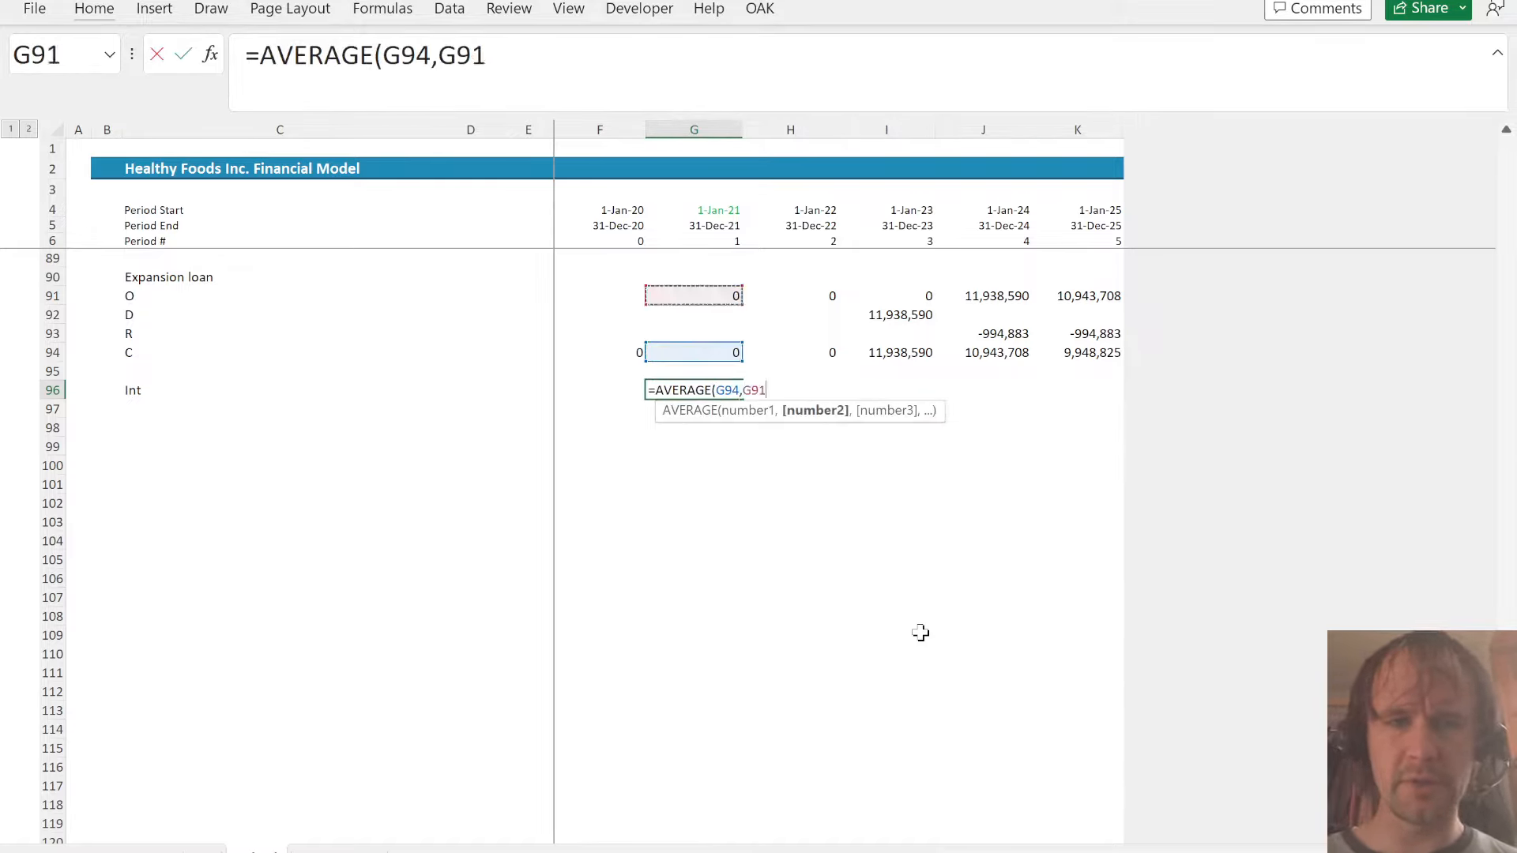
pyautogui.write(')')
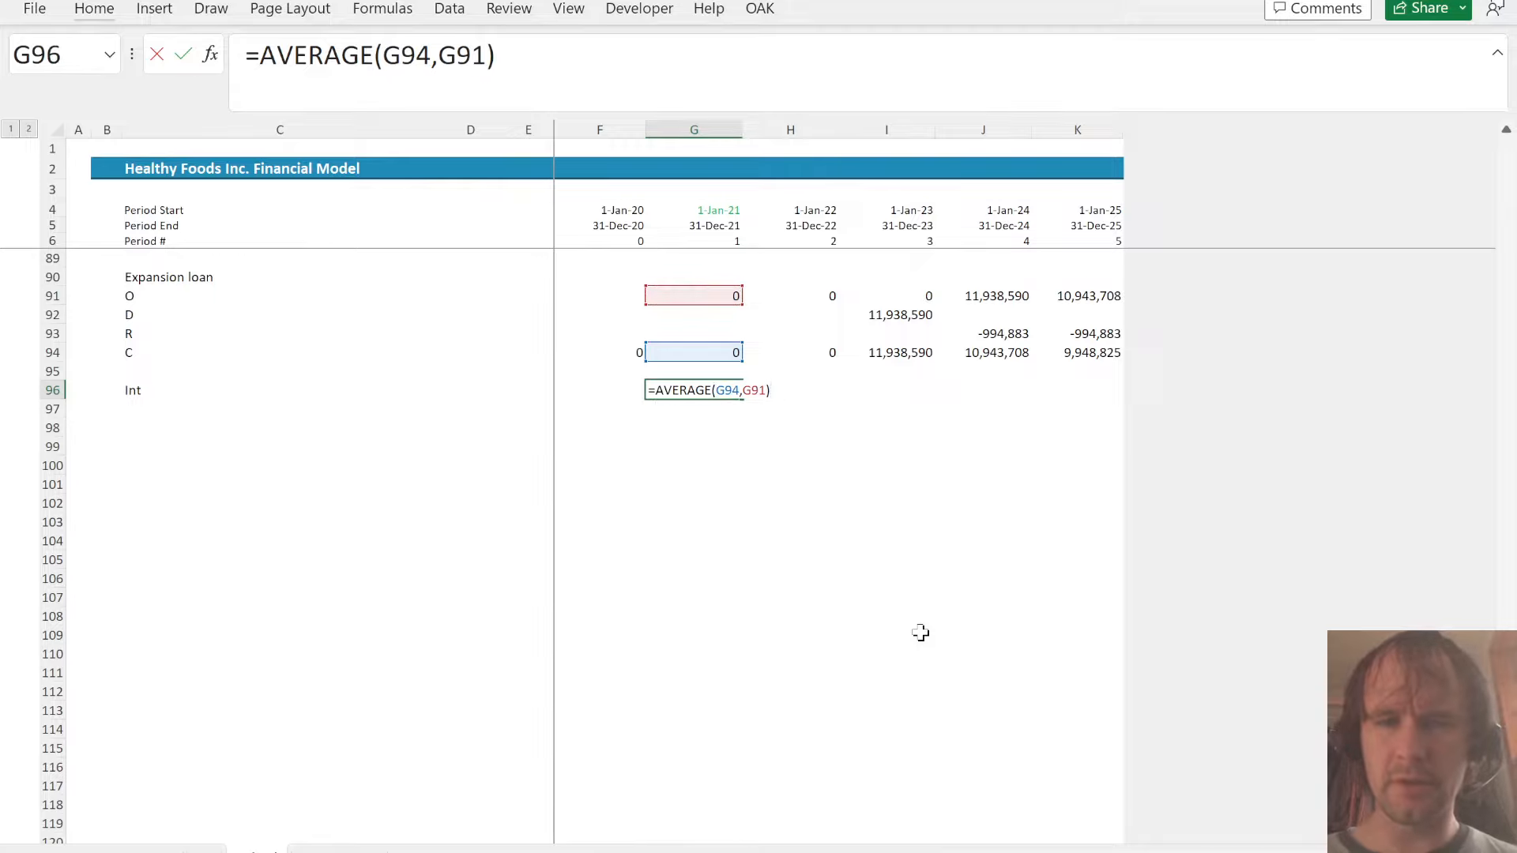
pyautogui.press('Right')
pyautogui.press('Right')
pyautogui.press('Right')
pyautogui.press('Left')
pyautogui.hotkey('shift', 'Up')
pyautogui.hotkey('shift', 'Up')
pyautogui.hotkey('shift', 'Up')
pyautogui.hotkey('shift', 'Up')
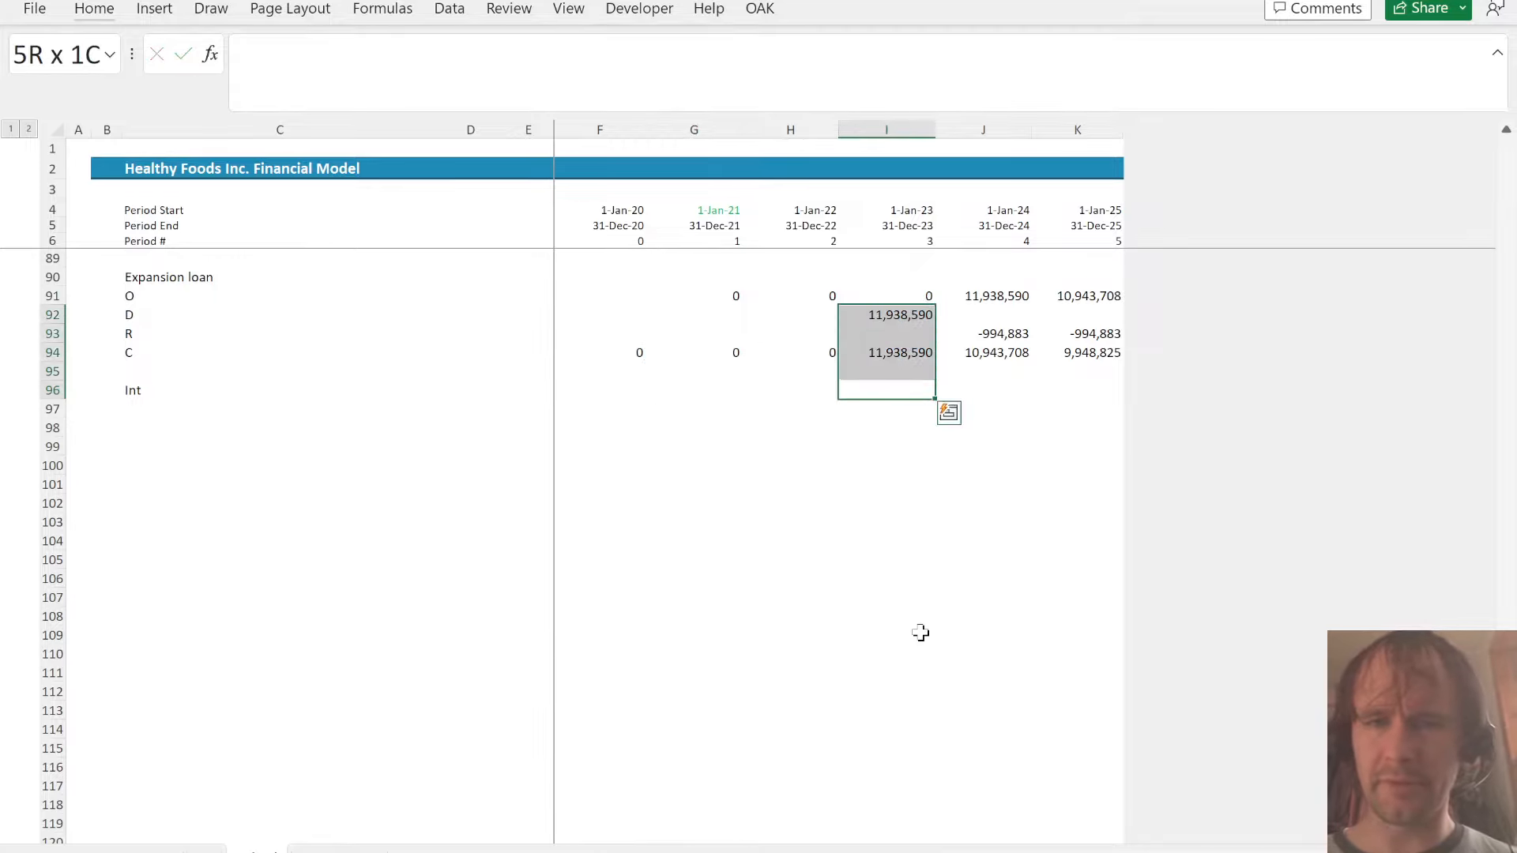
pyautogui.hotkey('shift', 'Up')
# - Calculate the expansion loan's interest in J96 as =AVERAGE(J91,J94)*A!$H$64 and fill it across to K96
pyautogui.press('Right')
pyautogui.write('=aver')
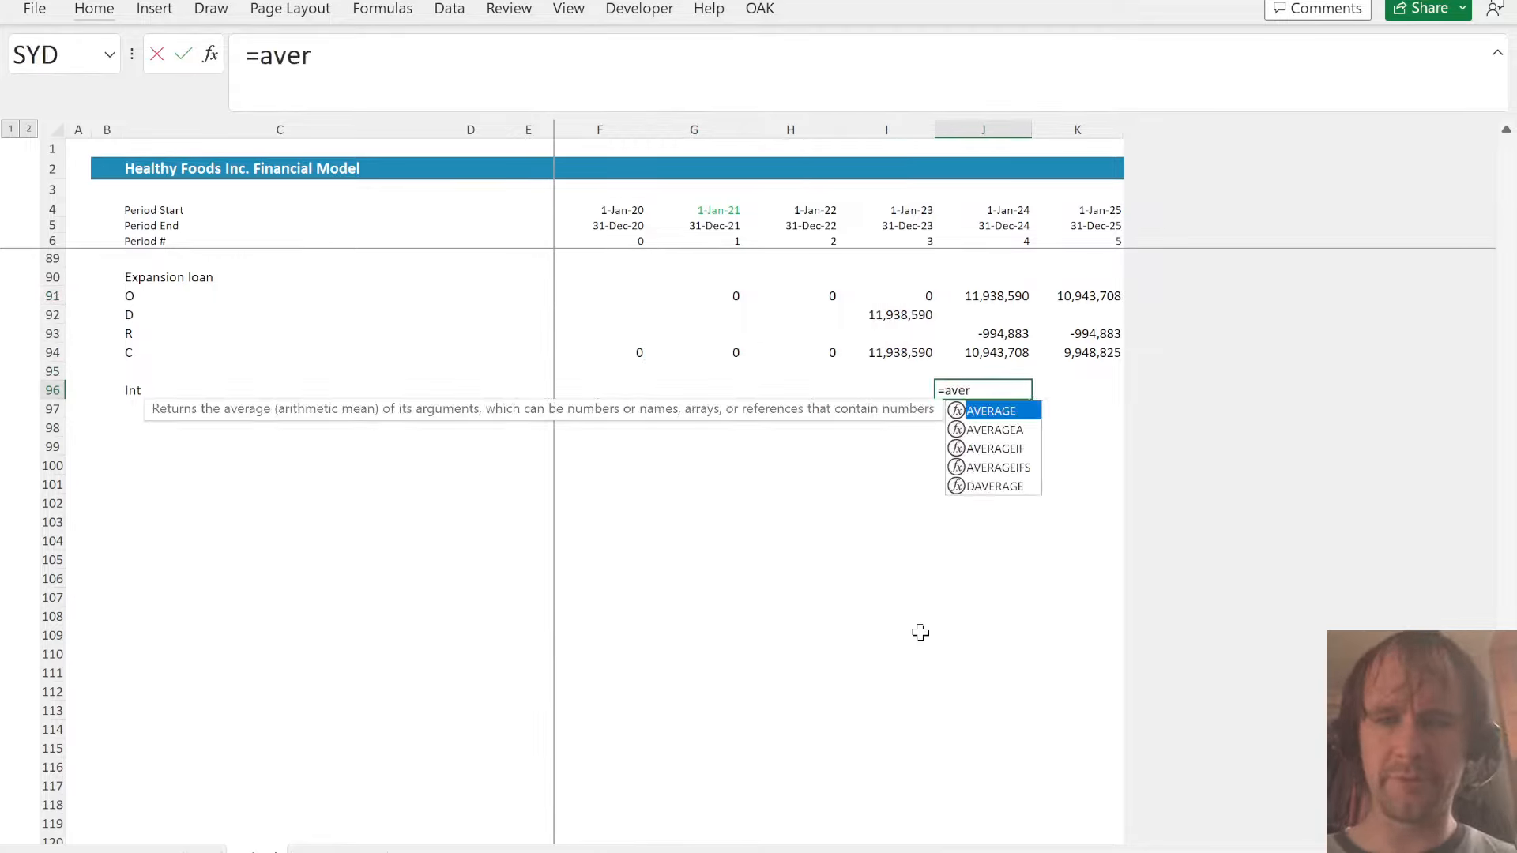
pyautogui.press('Tab')
pyautogui.press('Up')
pyautogui.press('Up')
pyautogui.press('Up')
pyautogui.press('Up')
pyautogui.press('Up')
pyautogui.write(',')
pyautogui.press('Up')
pyautogui.press('Up')
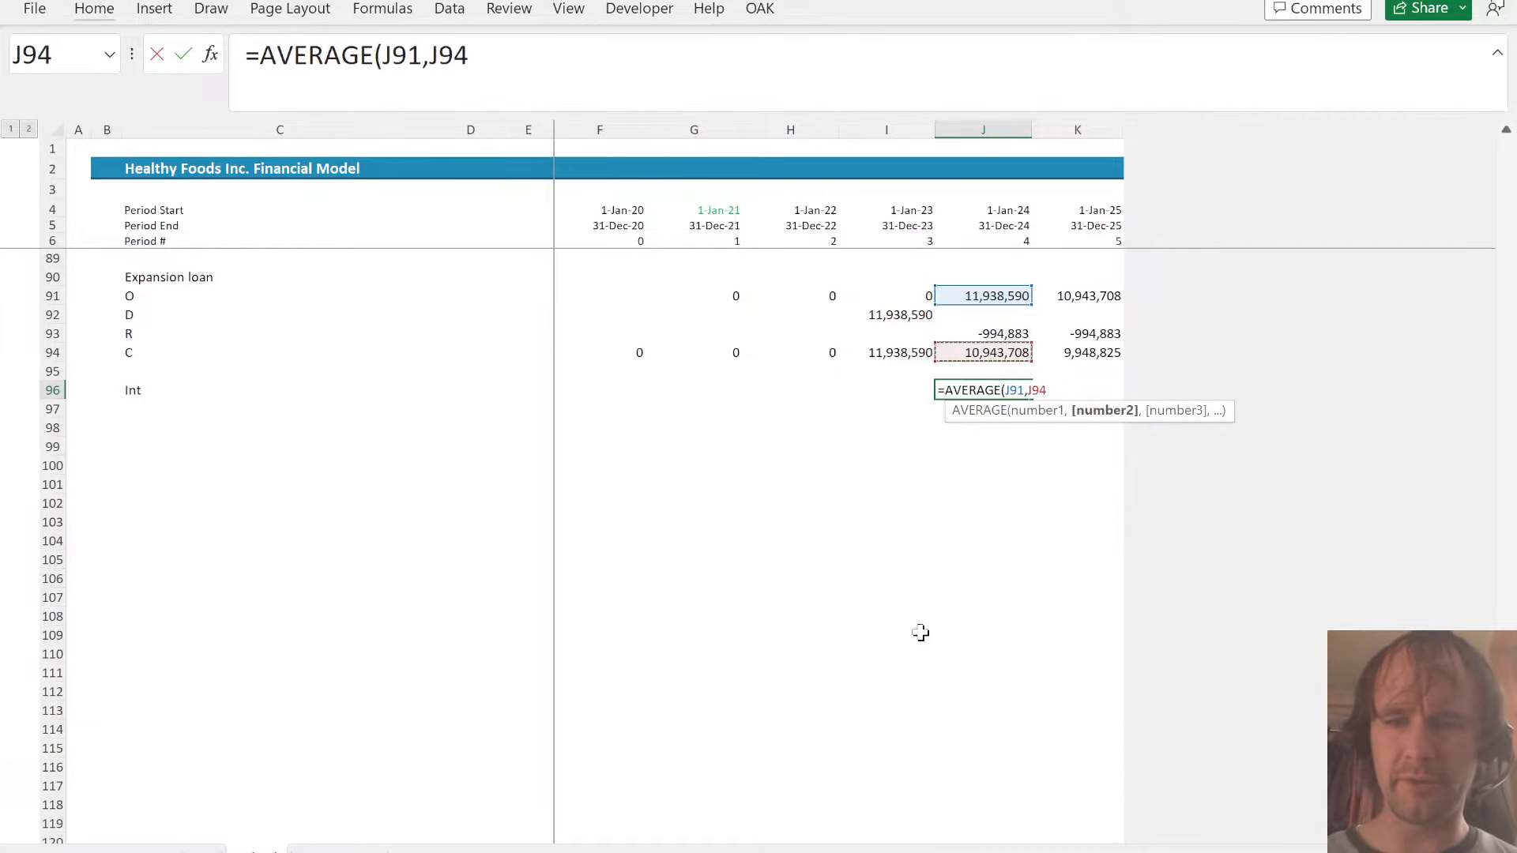
pyautogui.write(')*')
pyautogui.hotkey('ctrl', 'pageup')
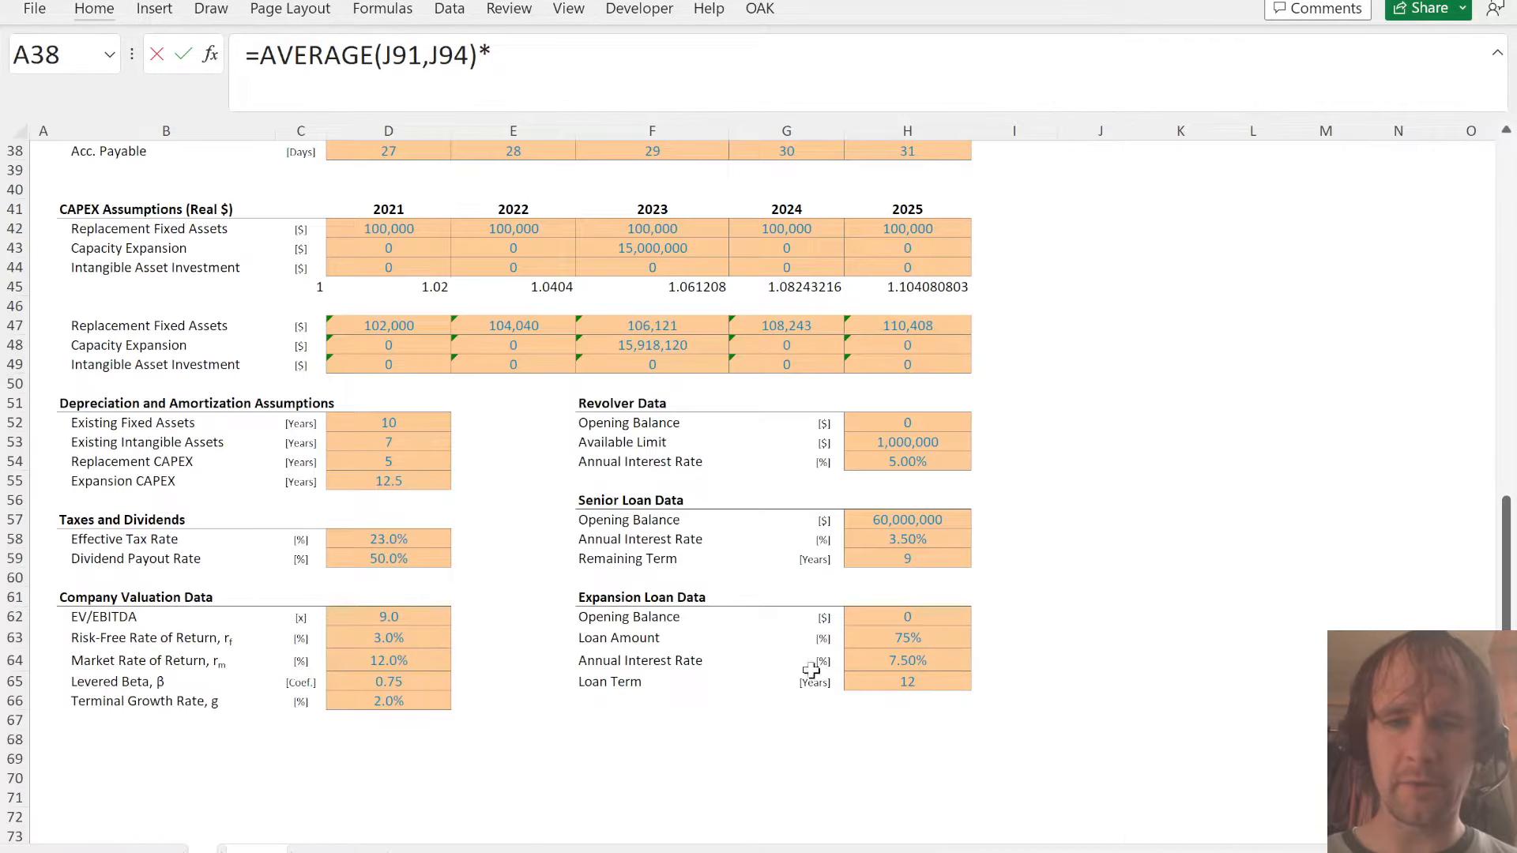
pyautogui.click(896, 662)
pyautogui.press('F4')
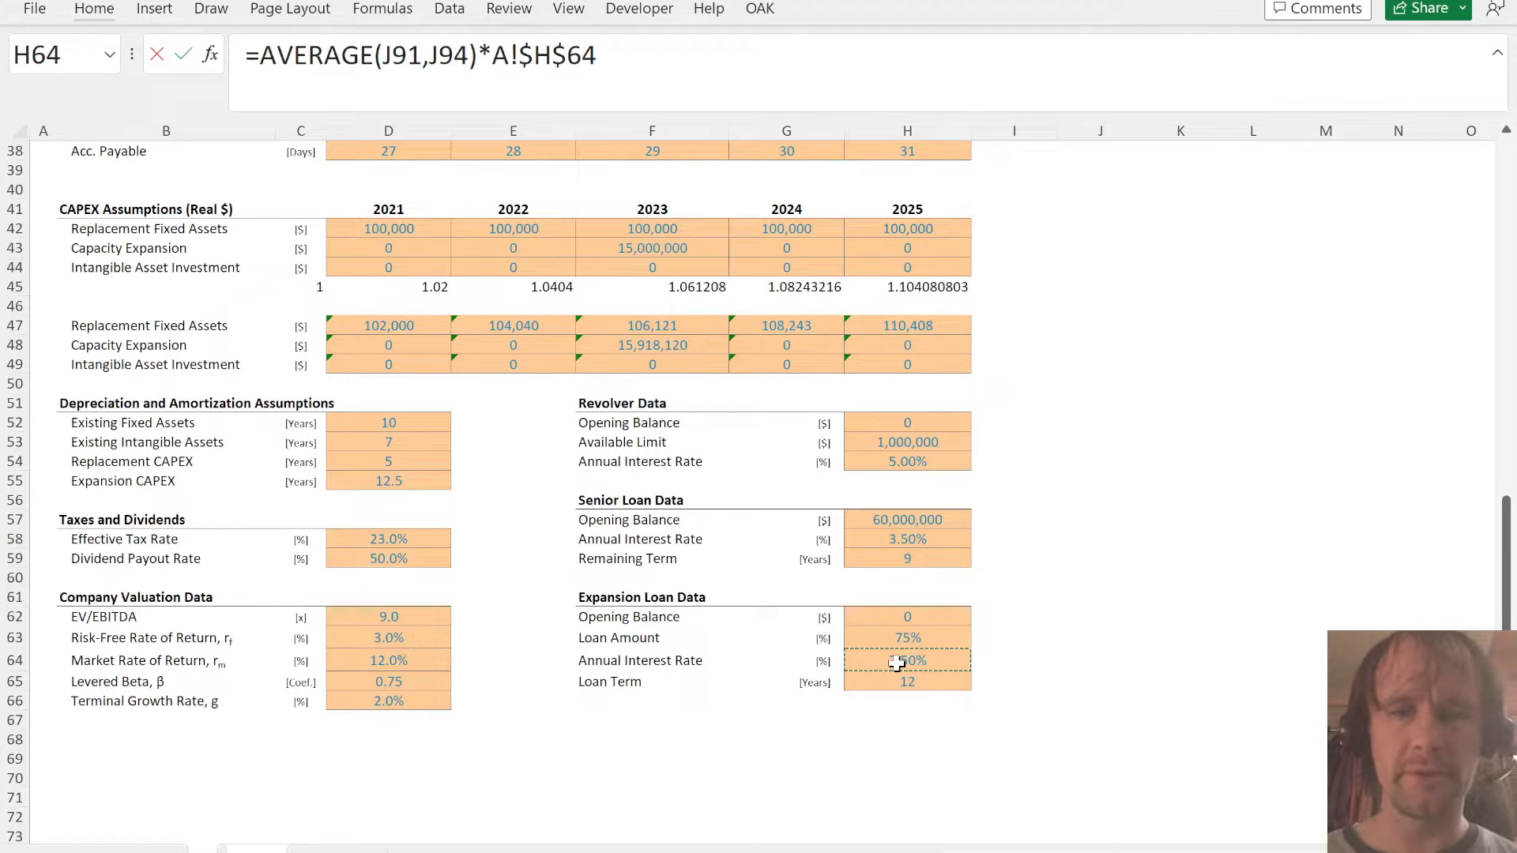
pyautogui.press('Return')
pyautogui.press('Up')
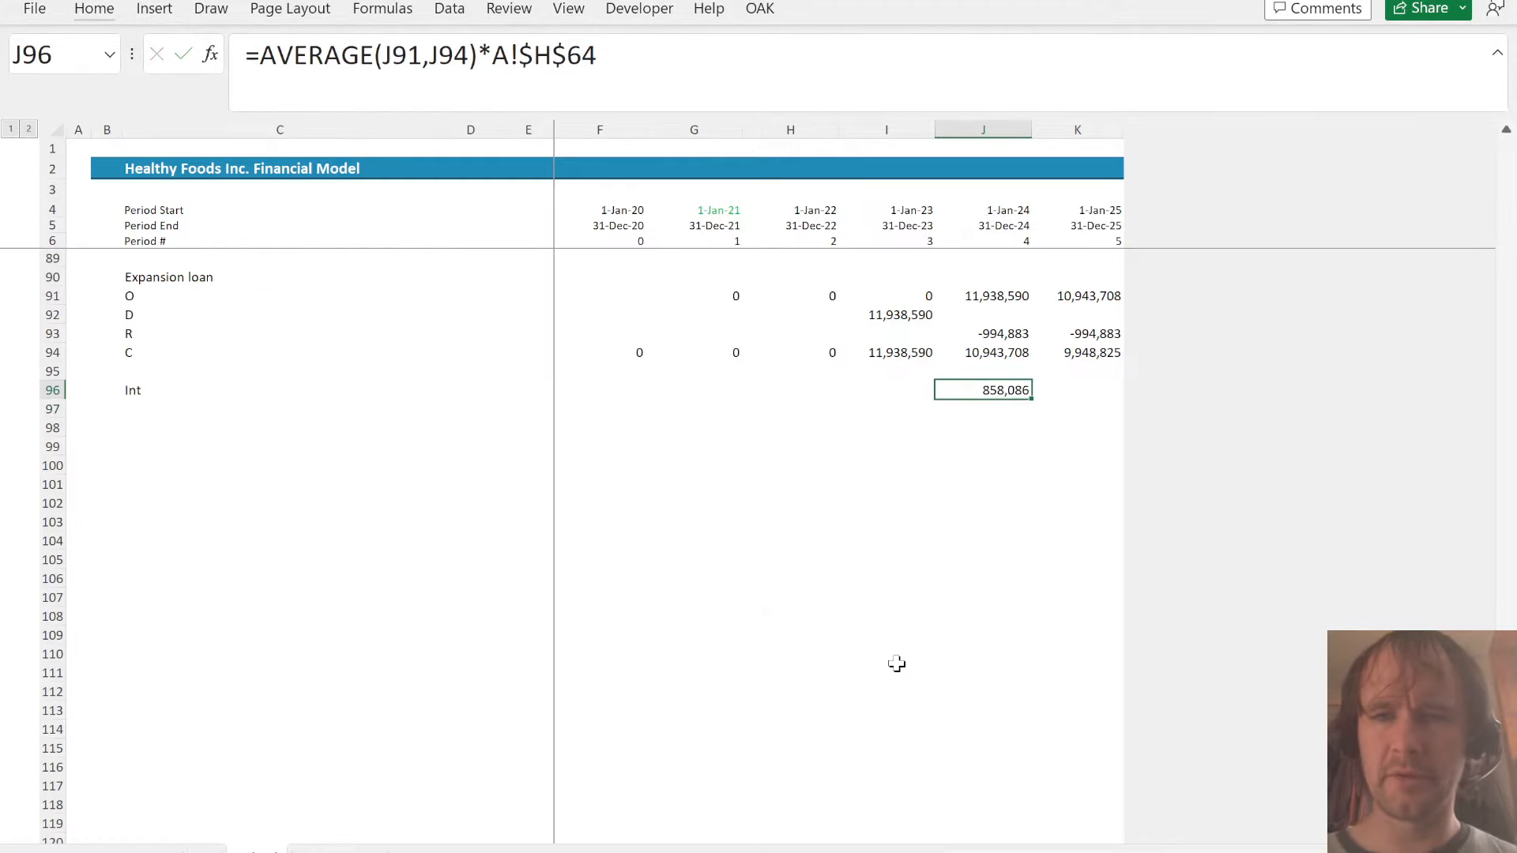
pyautogui.hotkey('shift', 'Right')
pyautogui.hotkey('ctrl', 'r')
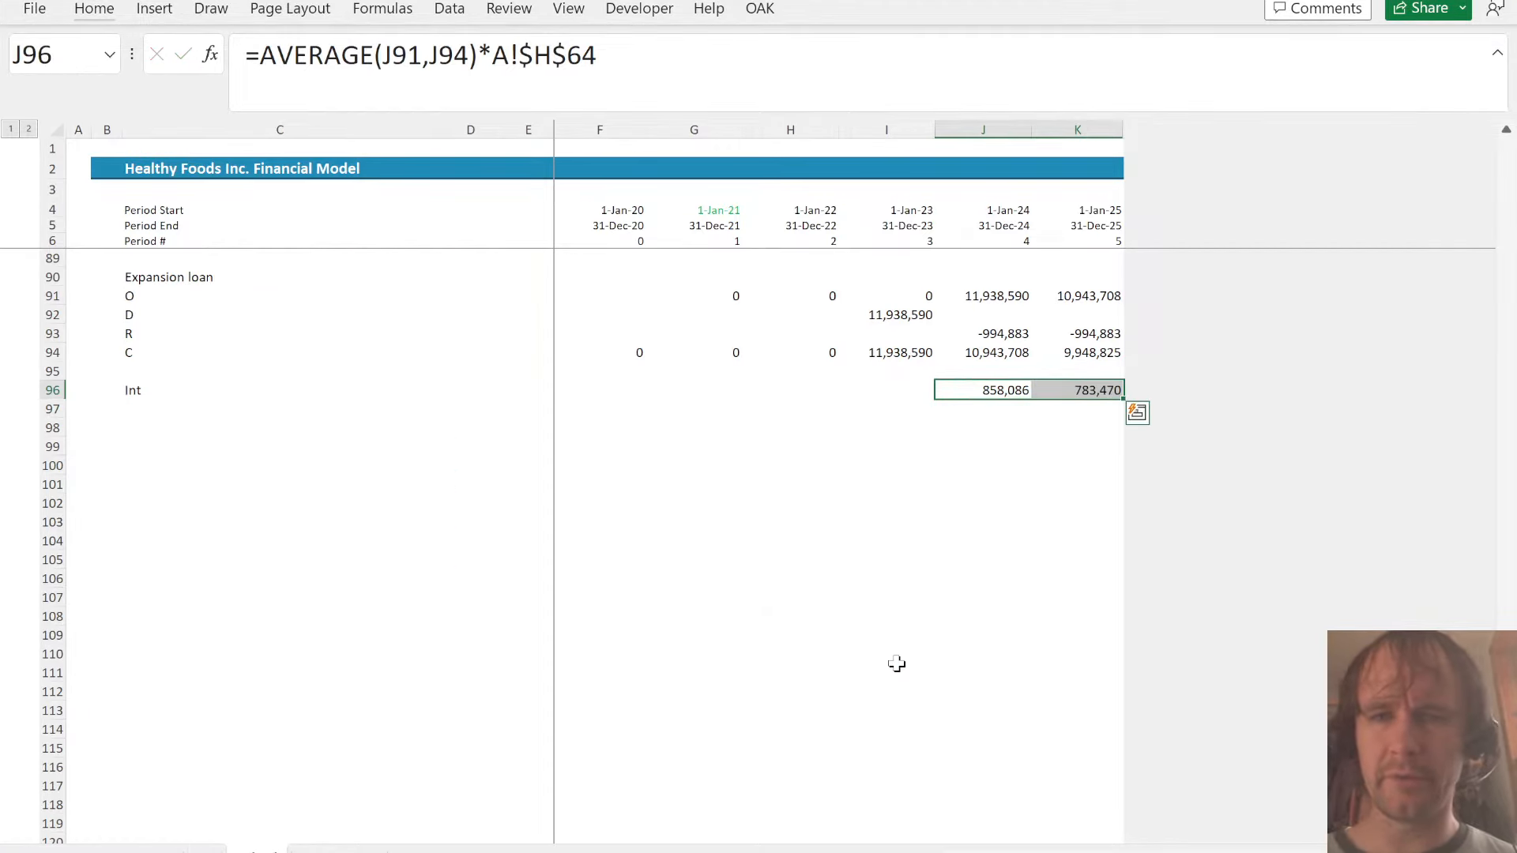
pyautogui.press('Up')
pyautogui.press('Up')
pyautogui.press('Up')
pyautogui.press('Up')
pyautogui.press('Up')
pyautogui.press('Up')
pyautogui.press('Up')
pyautogui.press('Up')
pyautogui.press('Up')
pyautogui.press('Up')
pyautogui.press('Up')
pyautogui.press('Up')
pyautogui.press('Up')
pyautogui.press('Down')
pyautogui.press('Left')
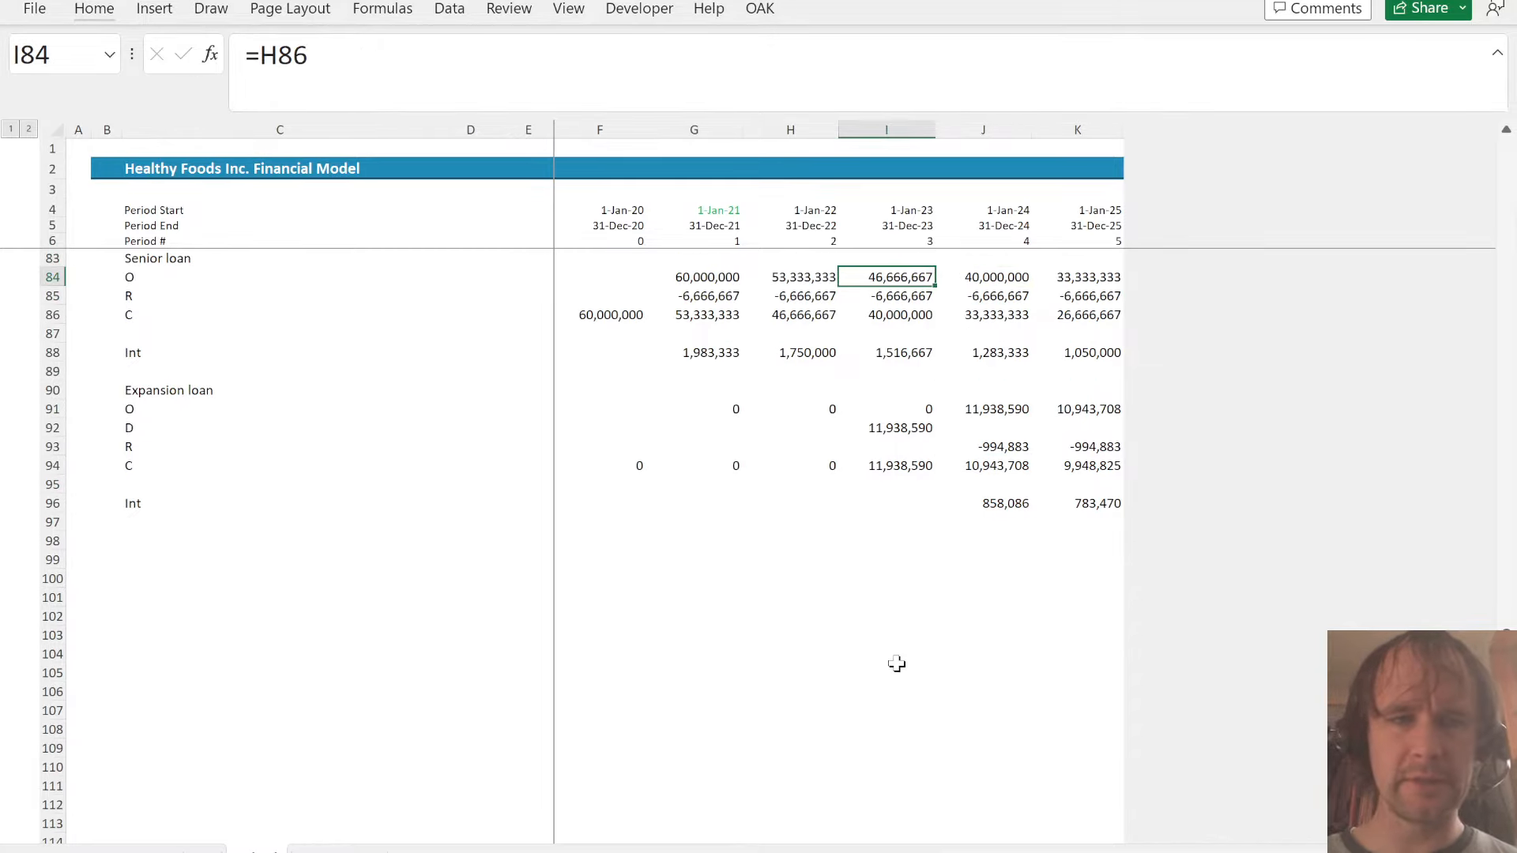
pyautogui.click(144, 527)
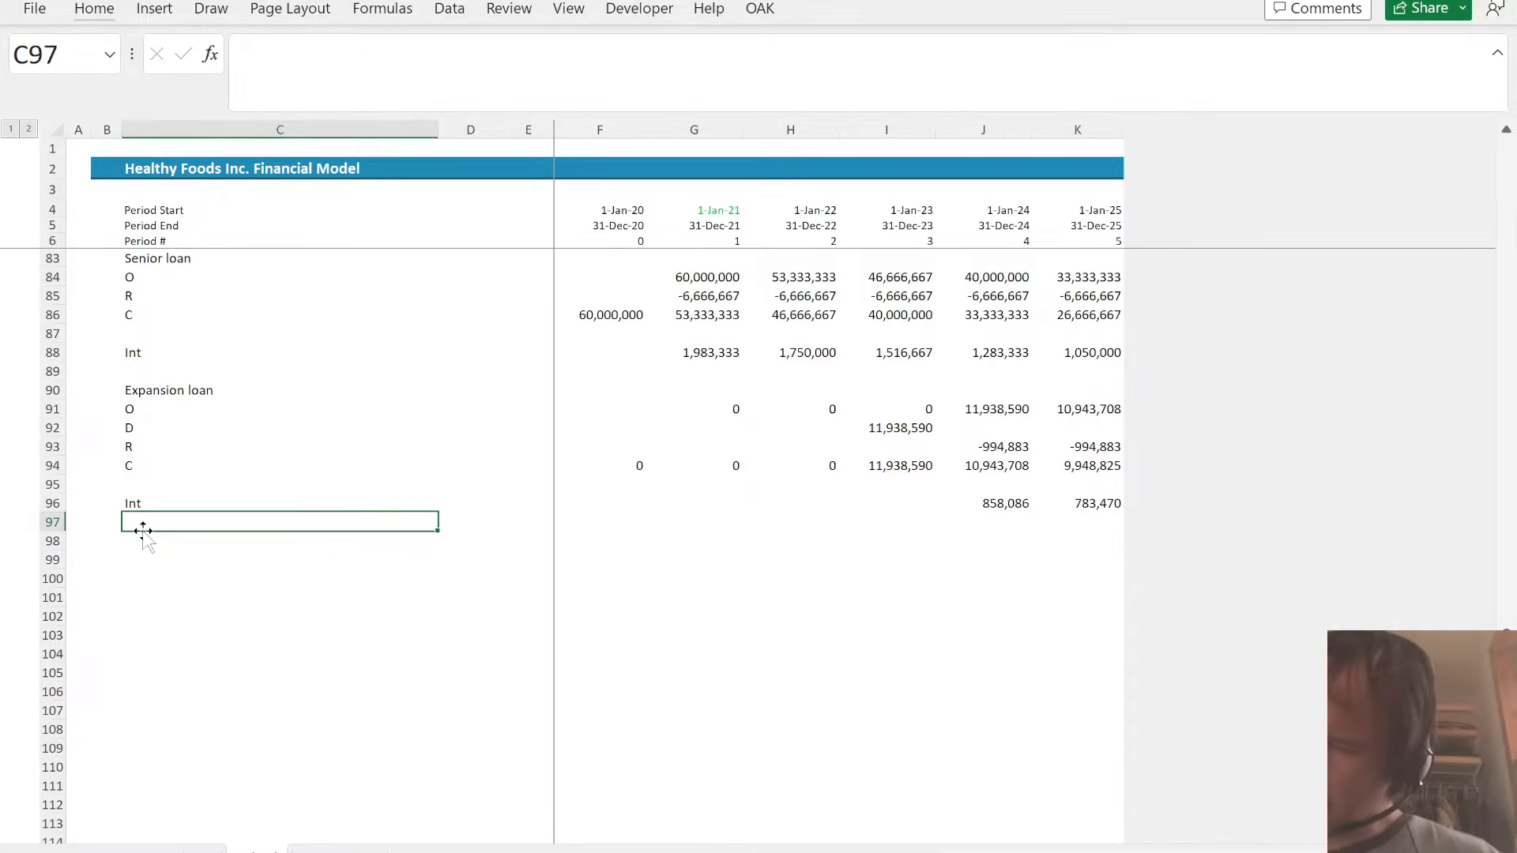
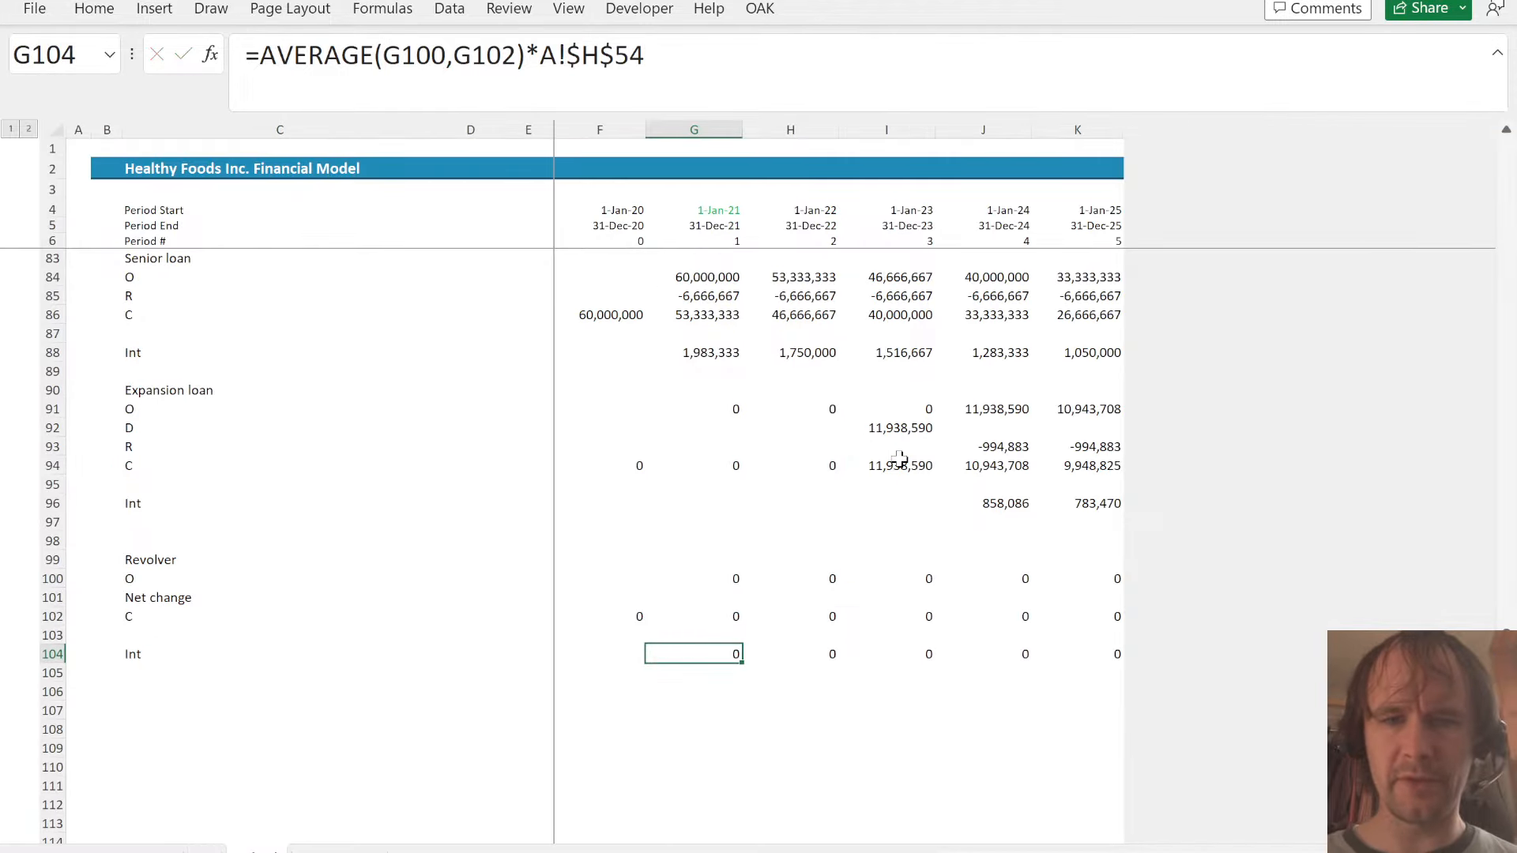
# - Fill the revolver's interest formula from G104 across to K104
pyautogui.hotkey('ctrl', 'shift', 'Right')
pyautogui.hotkey('ctrl', 'r')
# - Label C106 as P pmts and C107 as Int, two rows below the revolver's interest
pyautogui.press('Down')
pyautogui.press('Left')
pyautogui.press('Left')
pyautogui.press('Left')
pyautogui.press('Down')
pyautogui.press('Down')
pyautogui.press('Up')
pyautogui.press('Left')
pyautogui.press('Left')
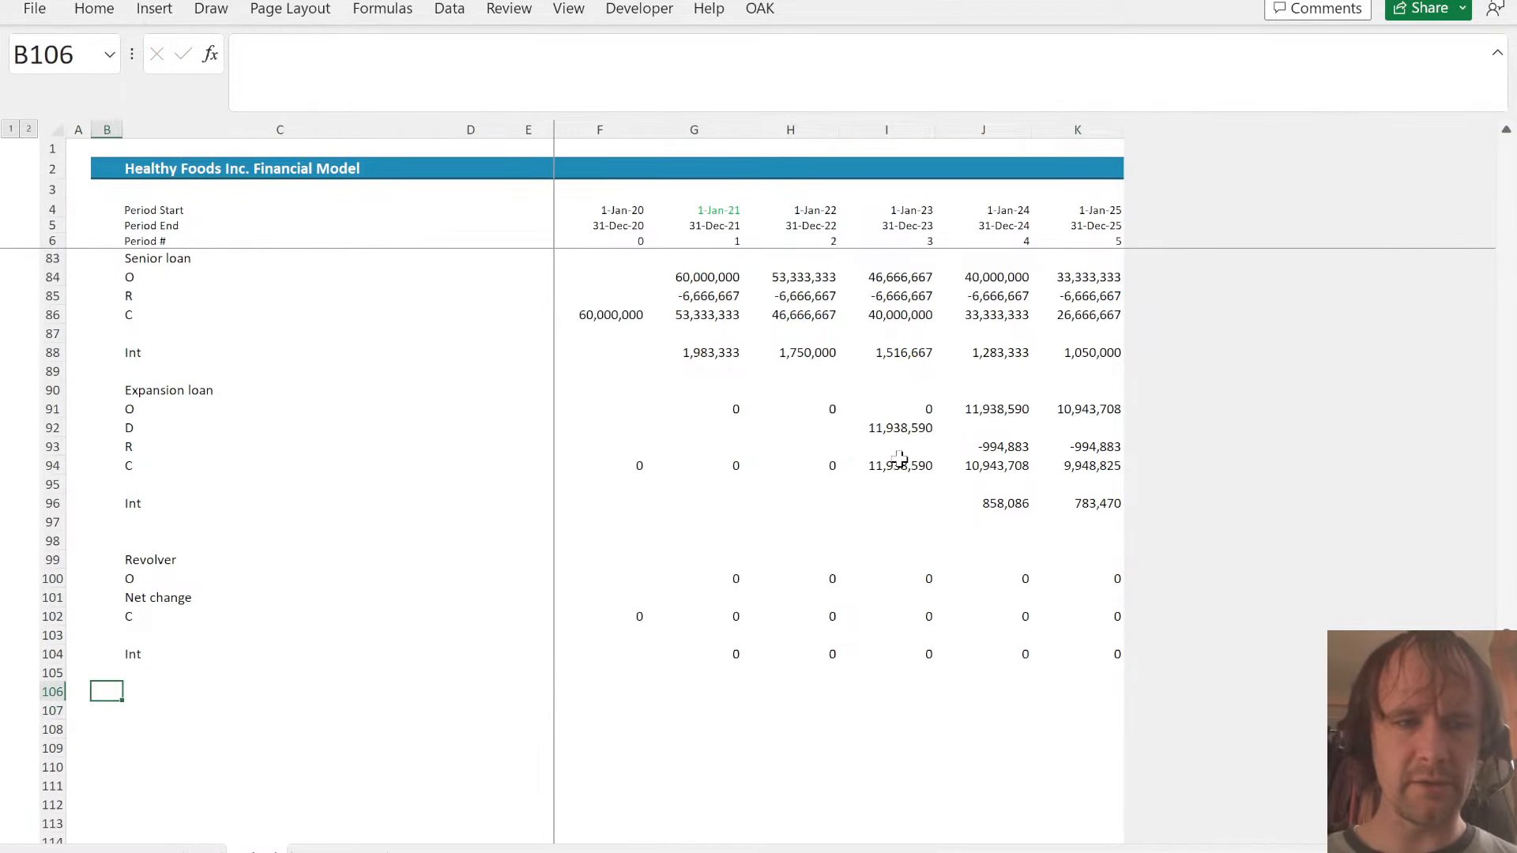
pyautogui.press('Right')
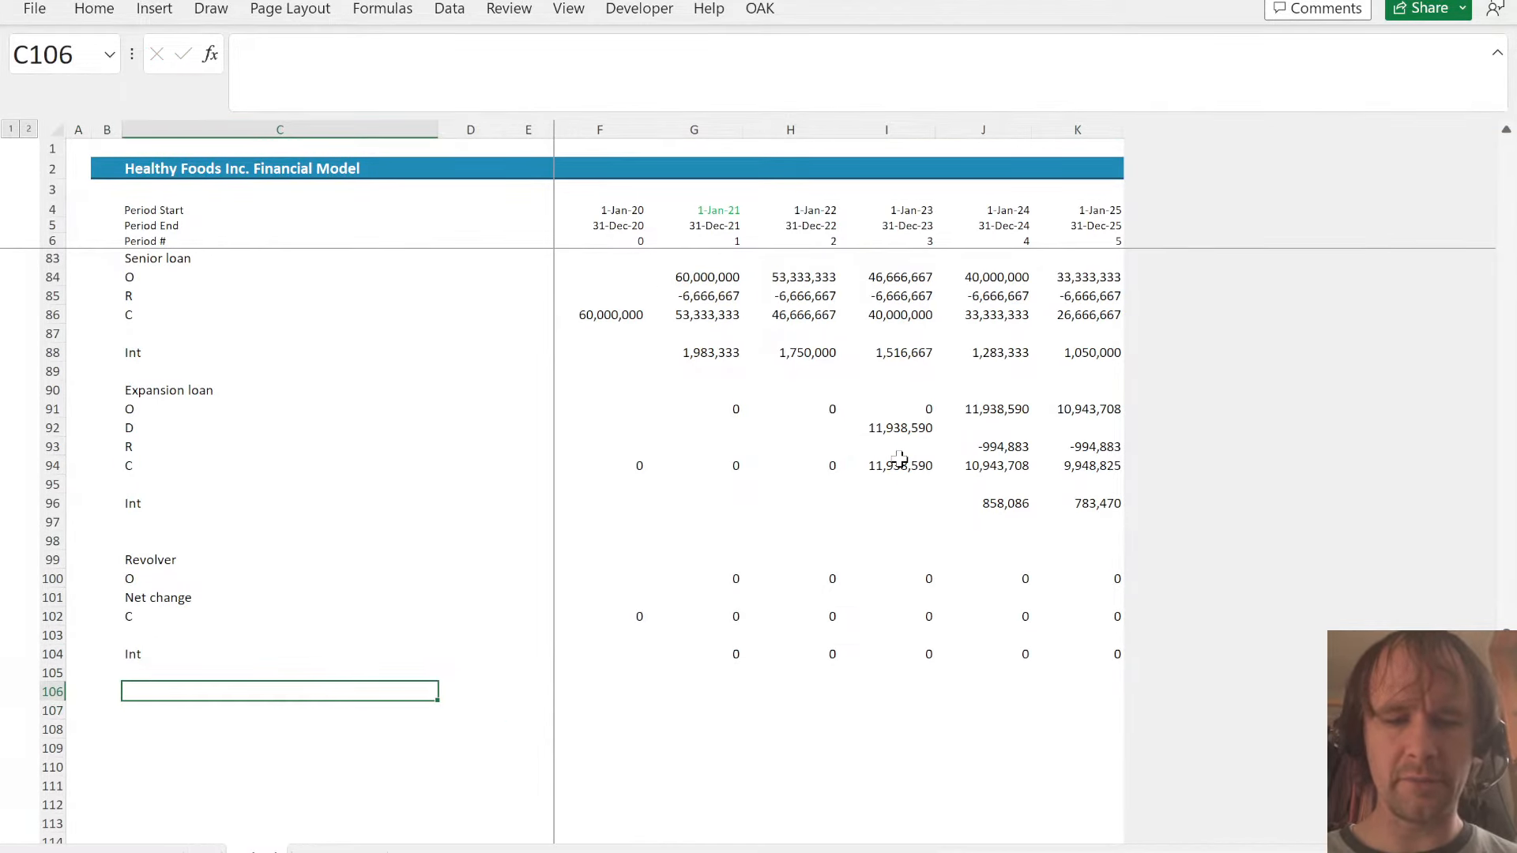
pyautogui.write('P ')
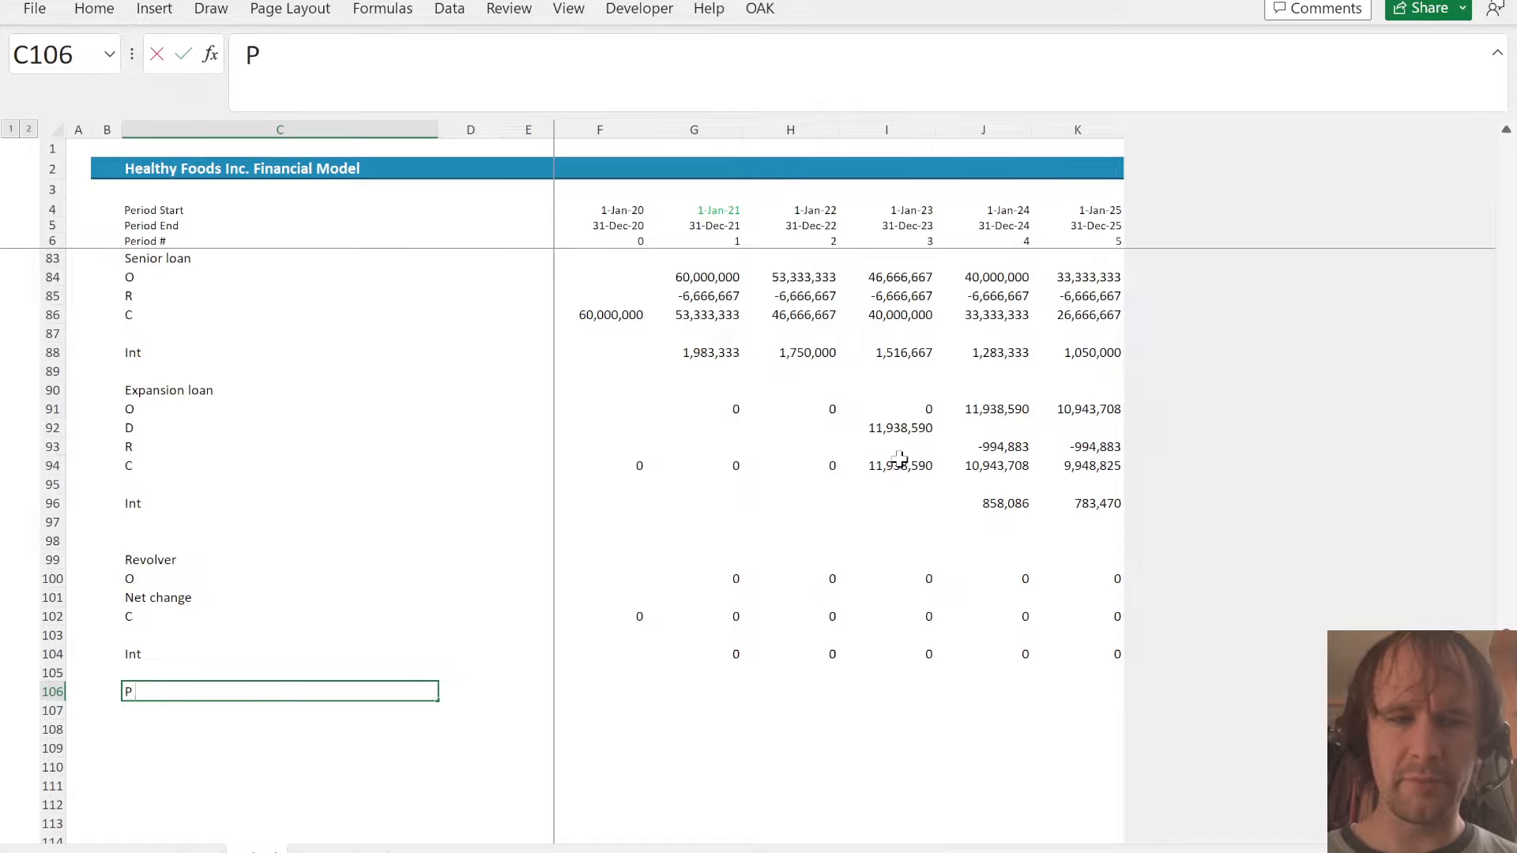
pyautogui.write('pmts')
pyautogui.press('Return')
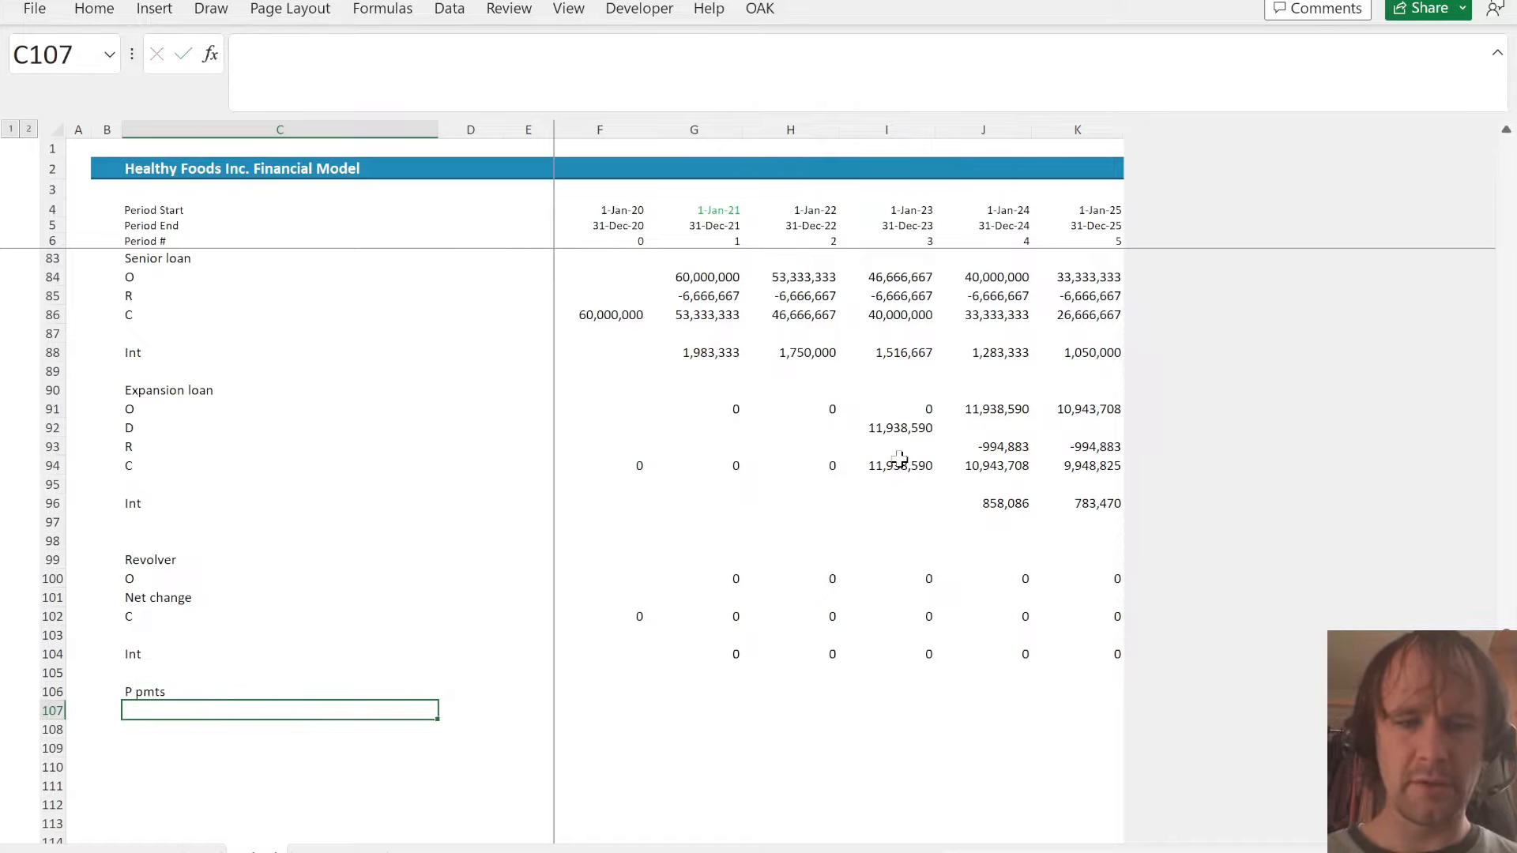
pyautogui.write('Int')
# - Total the 2021 principal movements of all three loans in G106 as =G85+G93+G92+G101
pyautogui.press('Right')
pyautogui.press('Up')
pyautogui.press('Right')
pyautogui.press('Right')
pyautogui.press('Right')
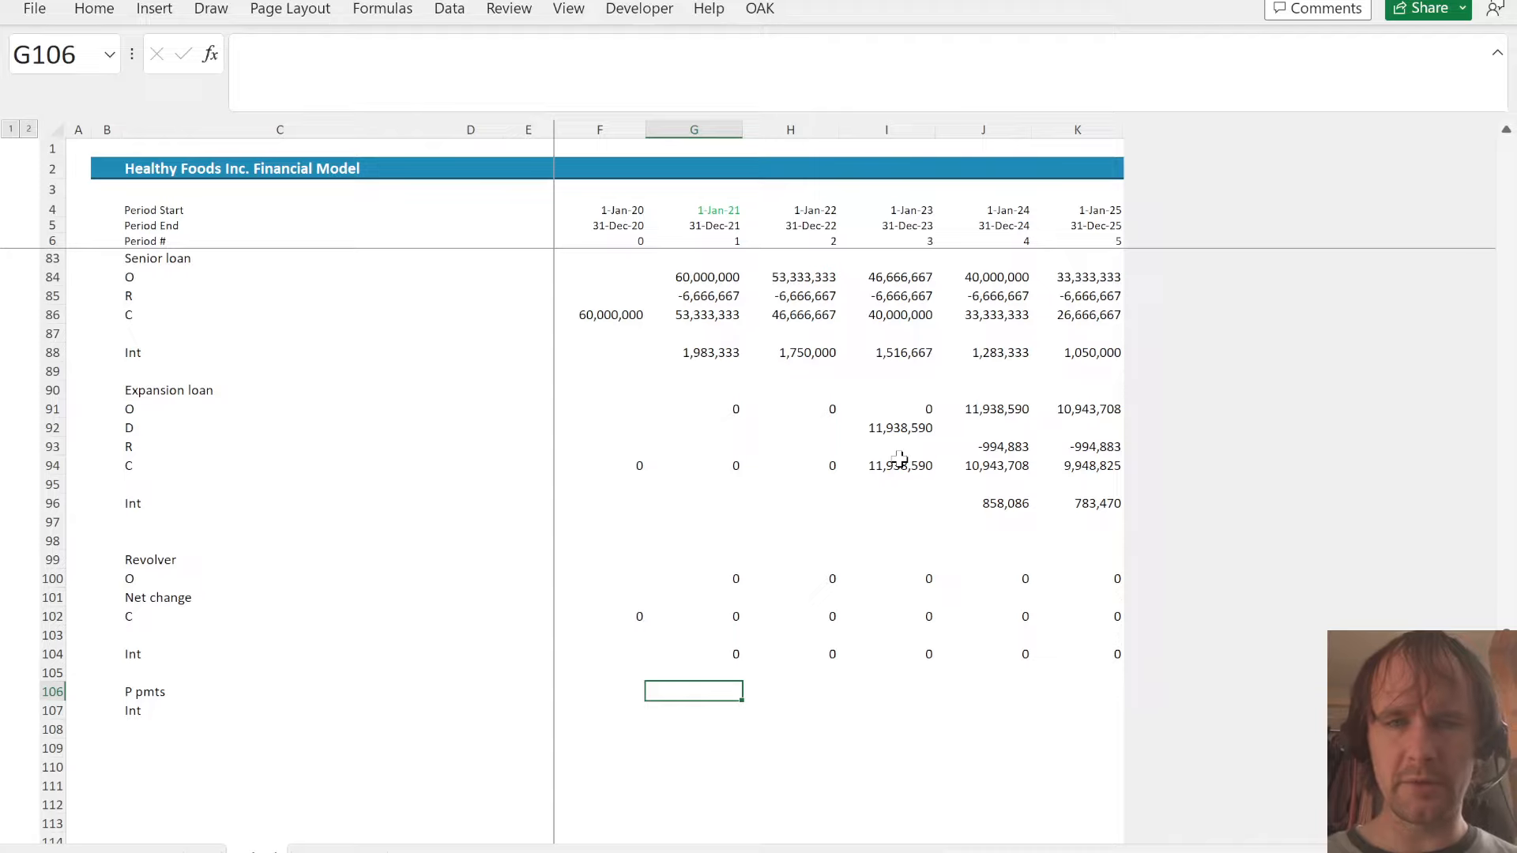
pyautogui.write('=')
pyautogui.click(705, 296)
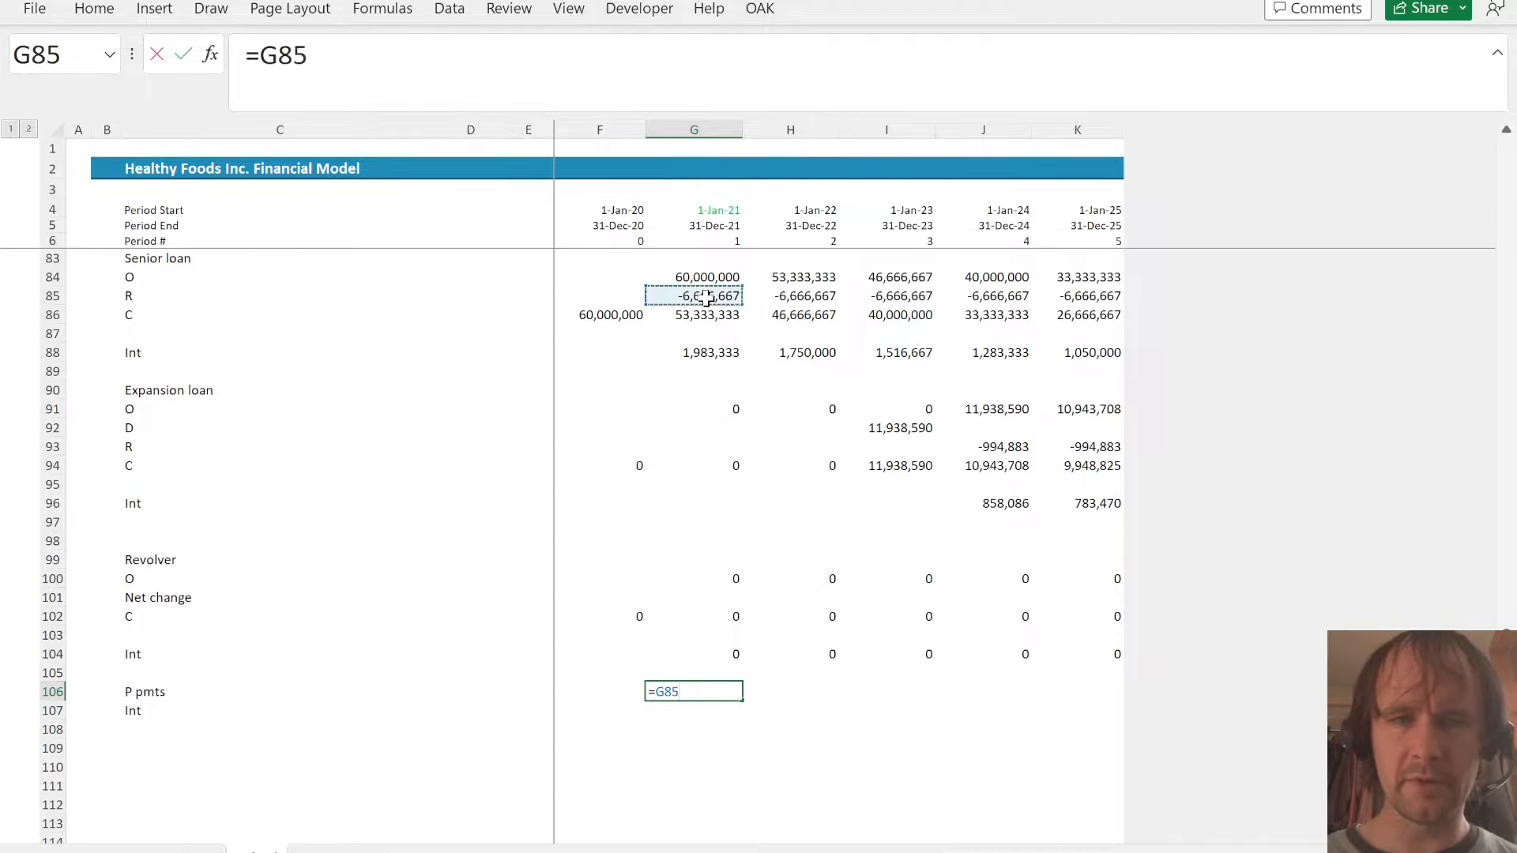
pyautogui.write('+')
pyautogui.click(708, 447)
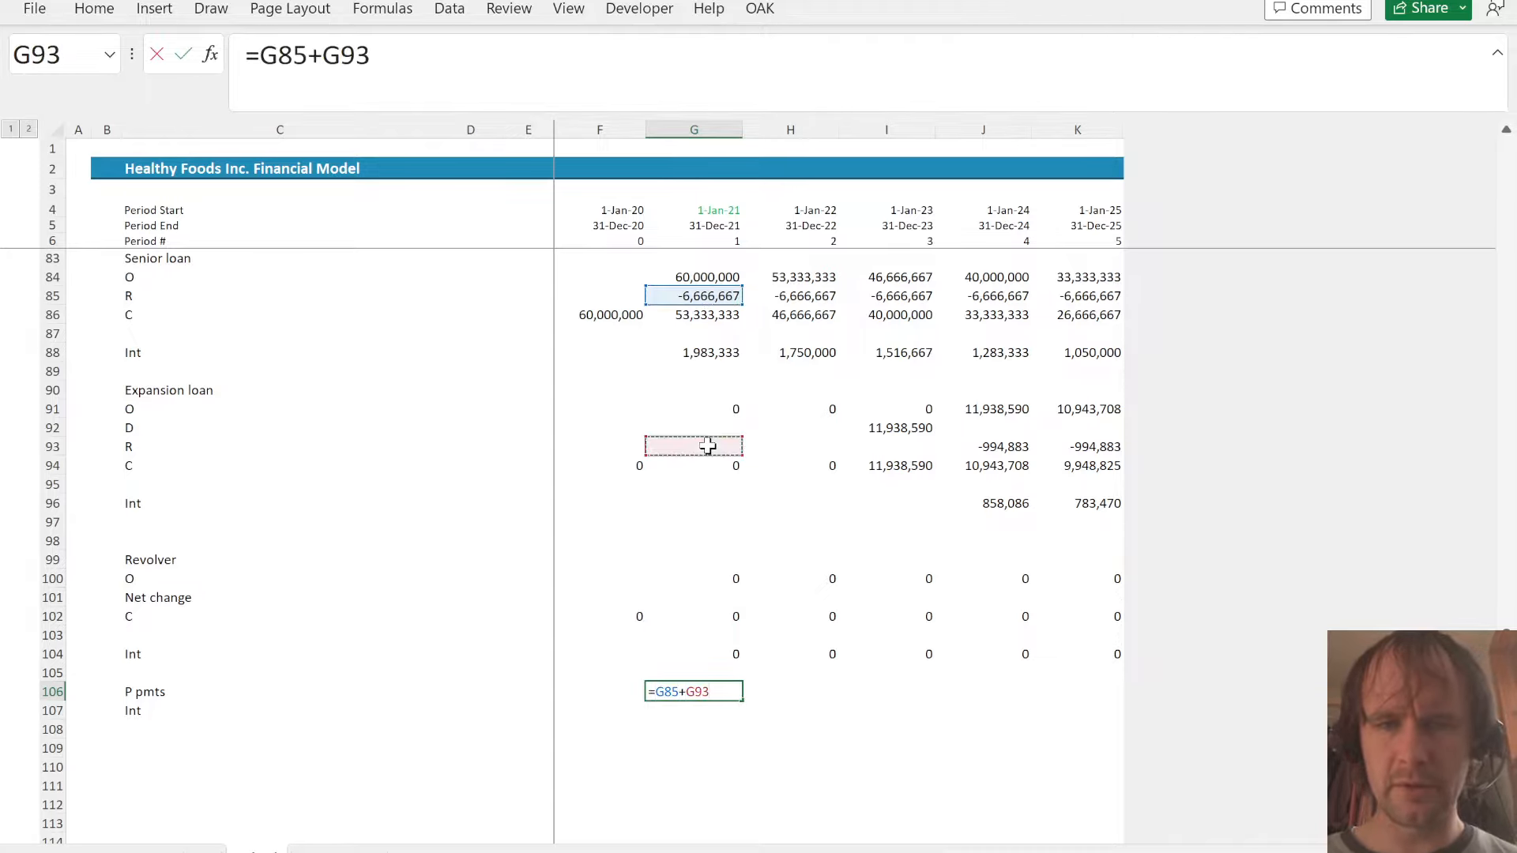
pyautogui.write('+')
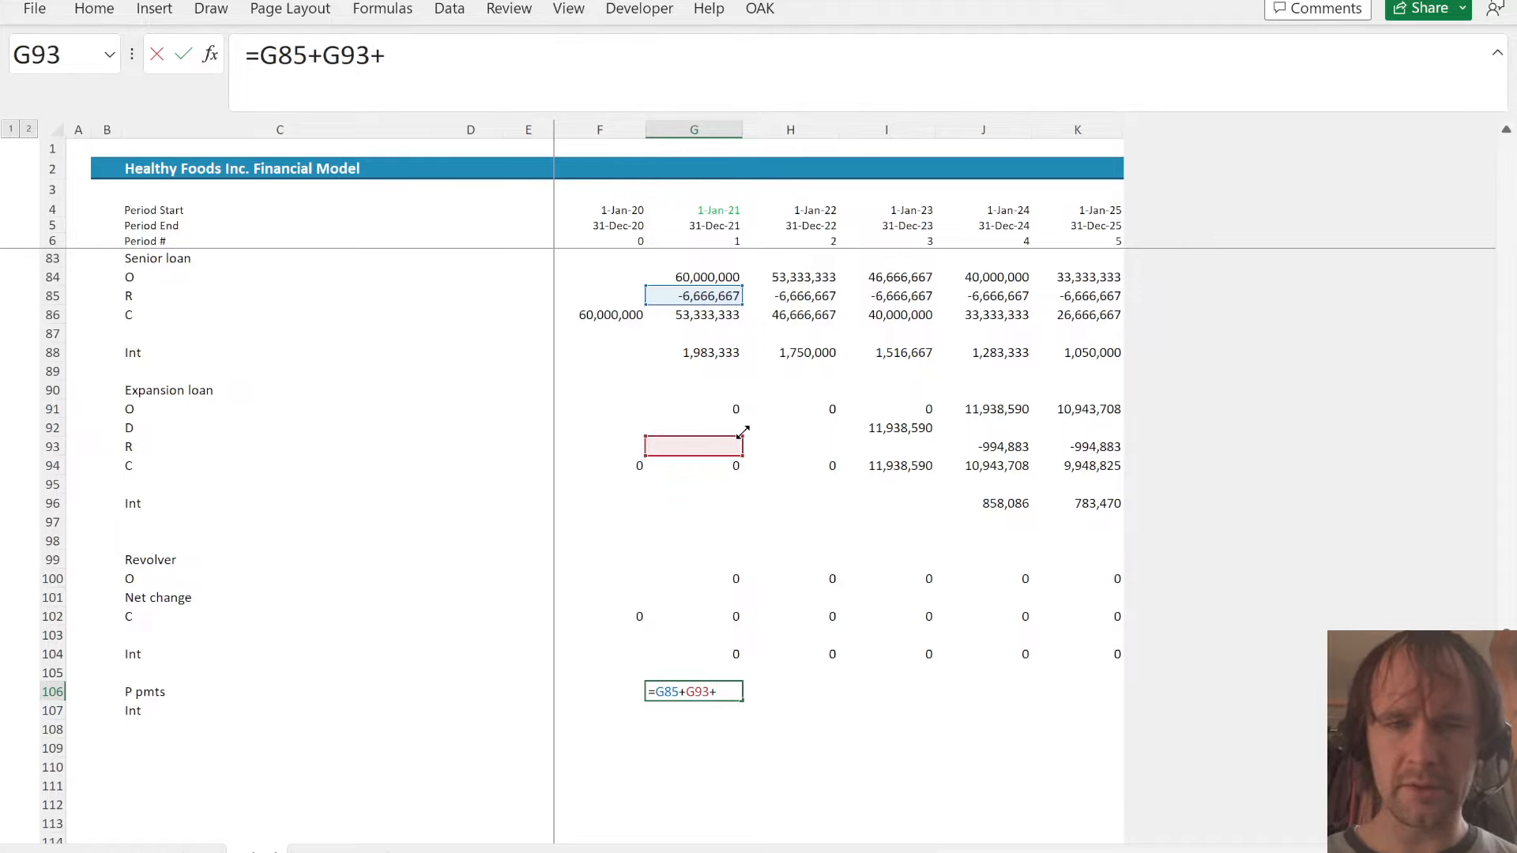
pyautogui.moveTo(743, 432); pyautogui.dragTo(743, 441)
pyautogui.click(693, 427)
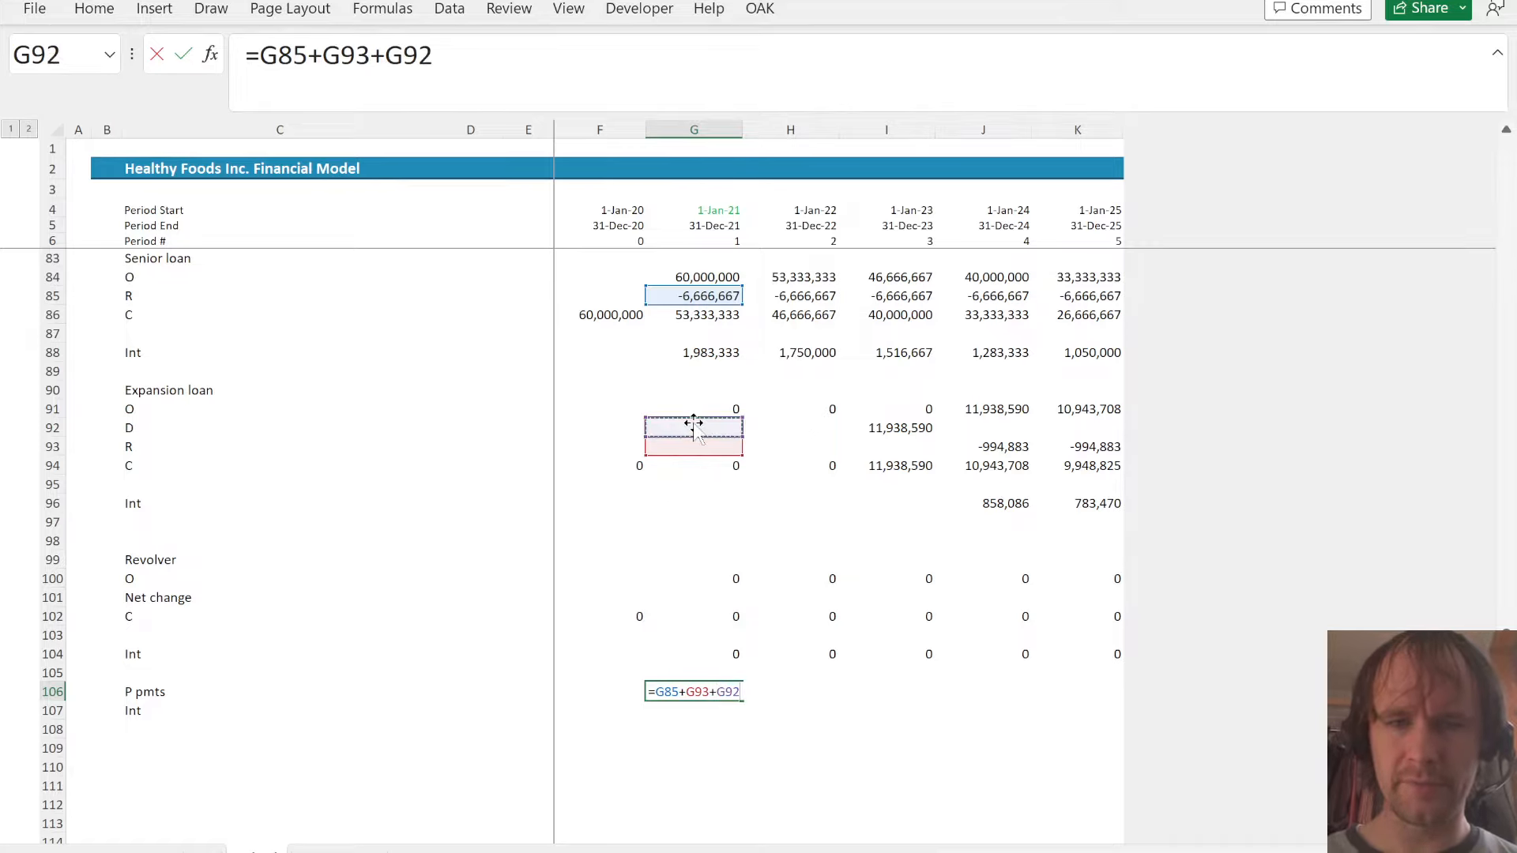
pyautogui.write('+')
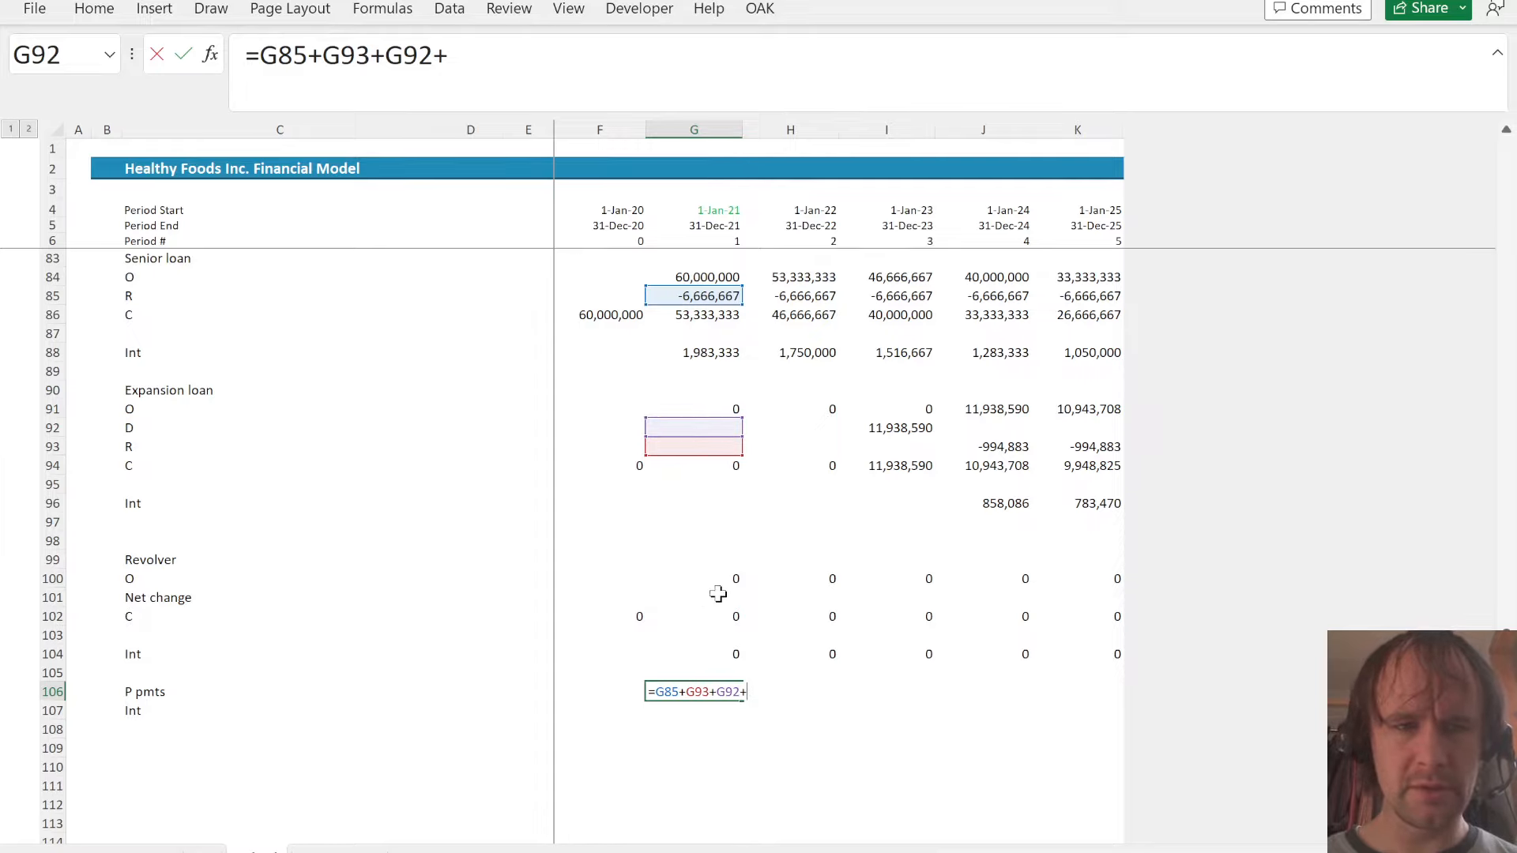
pyautogui.moveTo(717, 598)
pyautogui.mouseDown()
pyautogui.moveTo(379, 599)
pyautogui.moveTo(717, 599)
pyautogui.mouseUp()
pyautogui.press('Return')
# - Fill the total principal payments formula from G106 across to K106
pyautogui.press('Up')
pyautogui.hotkey('shift', 'Right')
pyautogui.hotkey('shift', 'Right')
pyautogui.hotkey('shift', 'Right')
pyautogui.hotkey('shift', 'Right')
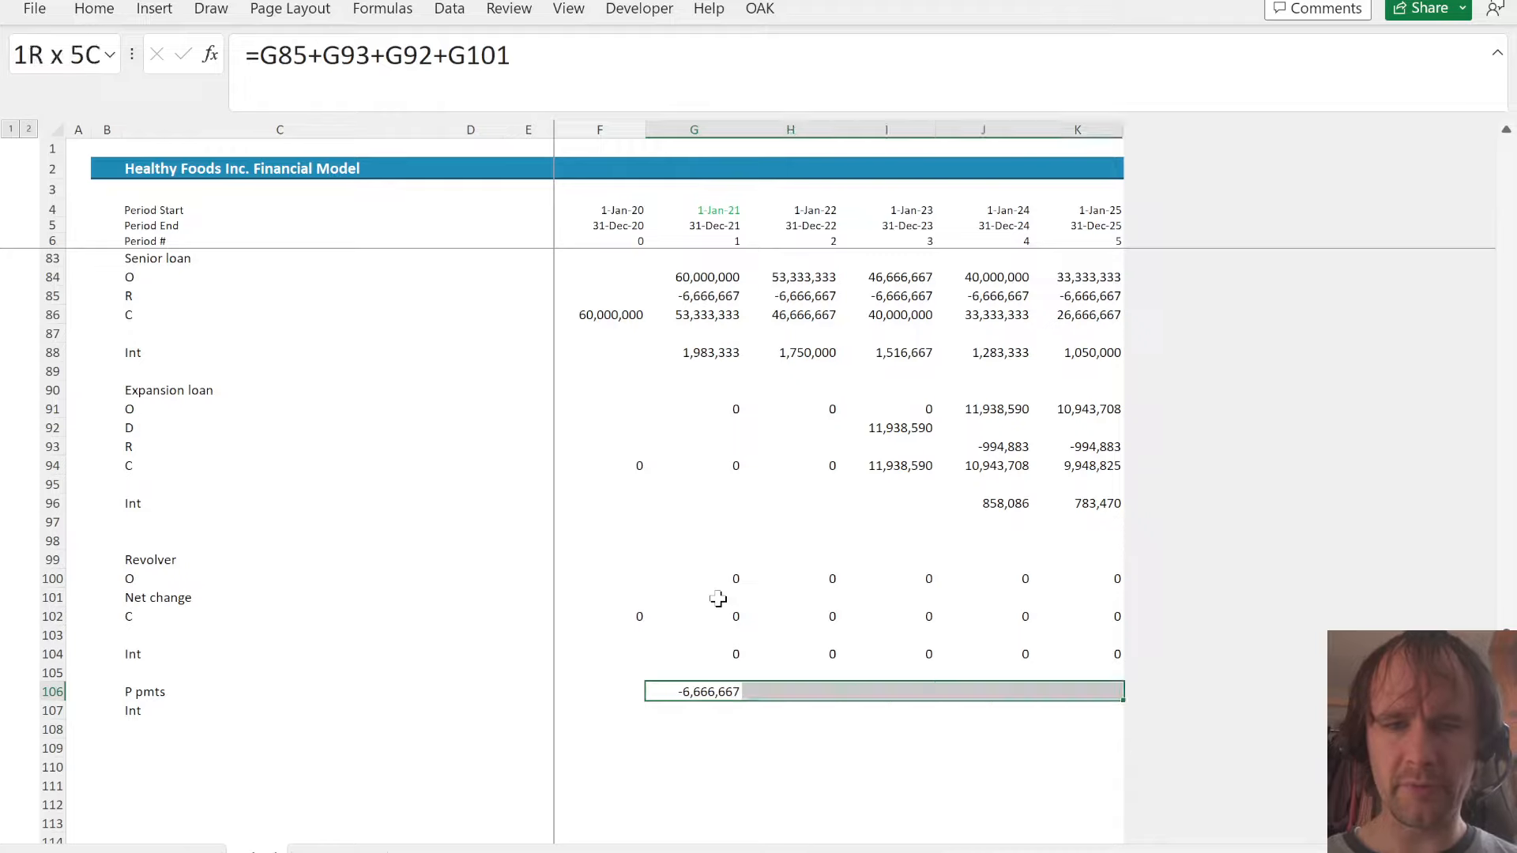
pyautogui.hotkey('ctrl', 'r')
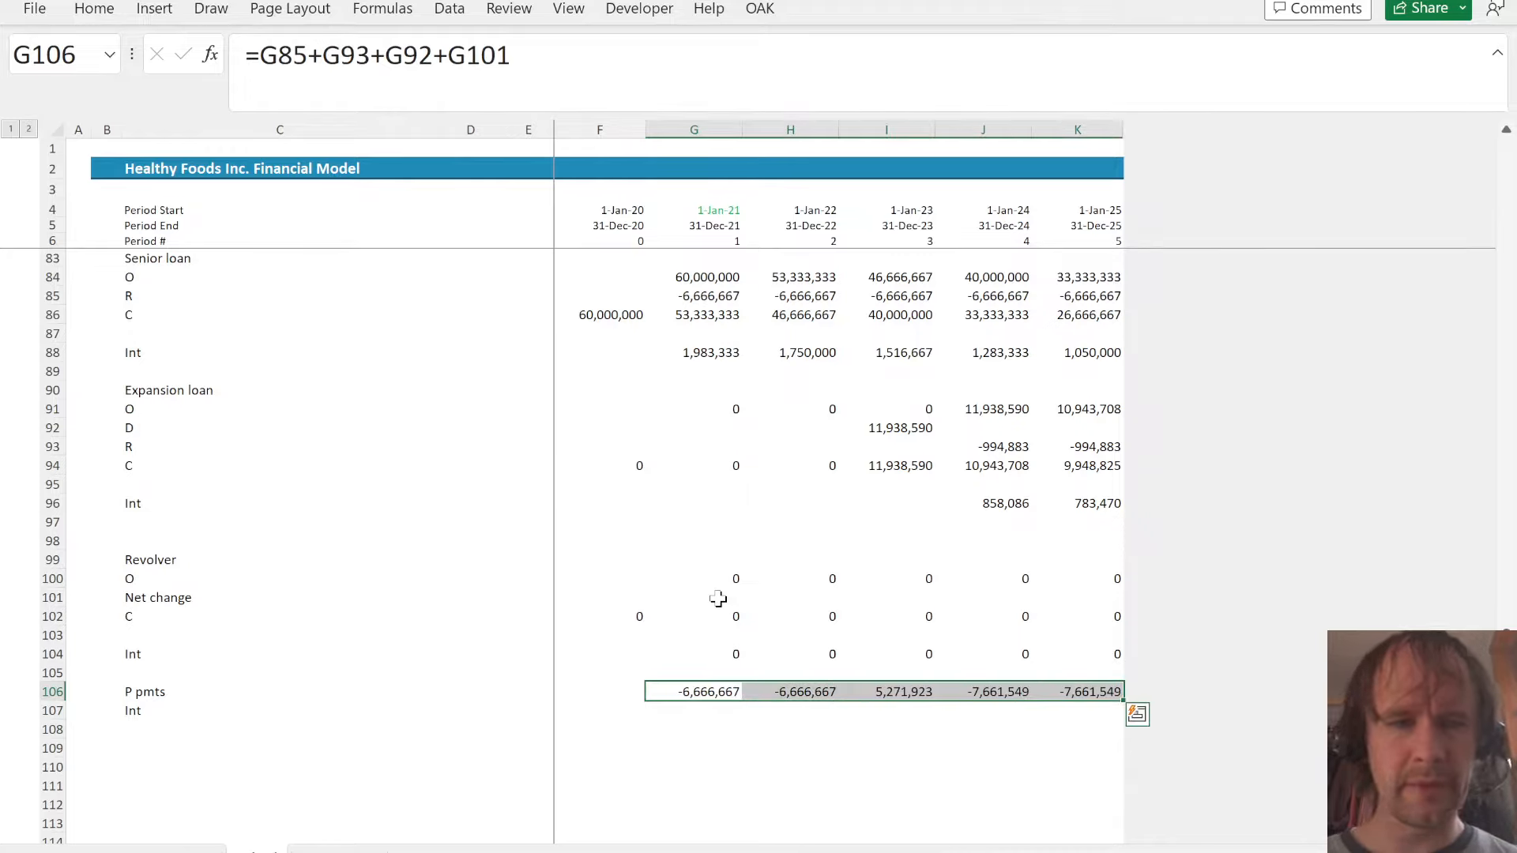
# - Total the interest of all three loans in G107 as =G88+G96+G104 and fill it across to K107
pyautogui.press('Down')
pyautogui.write('=')
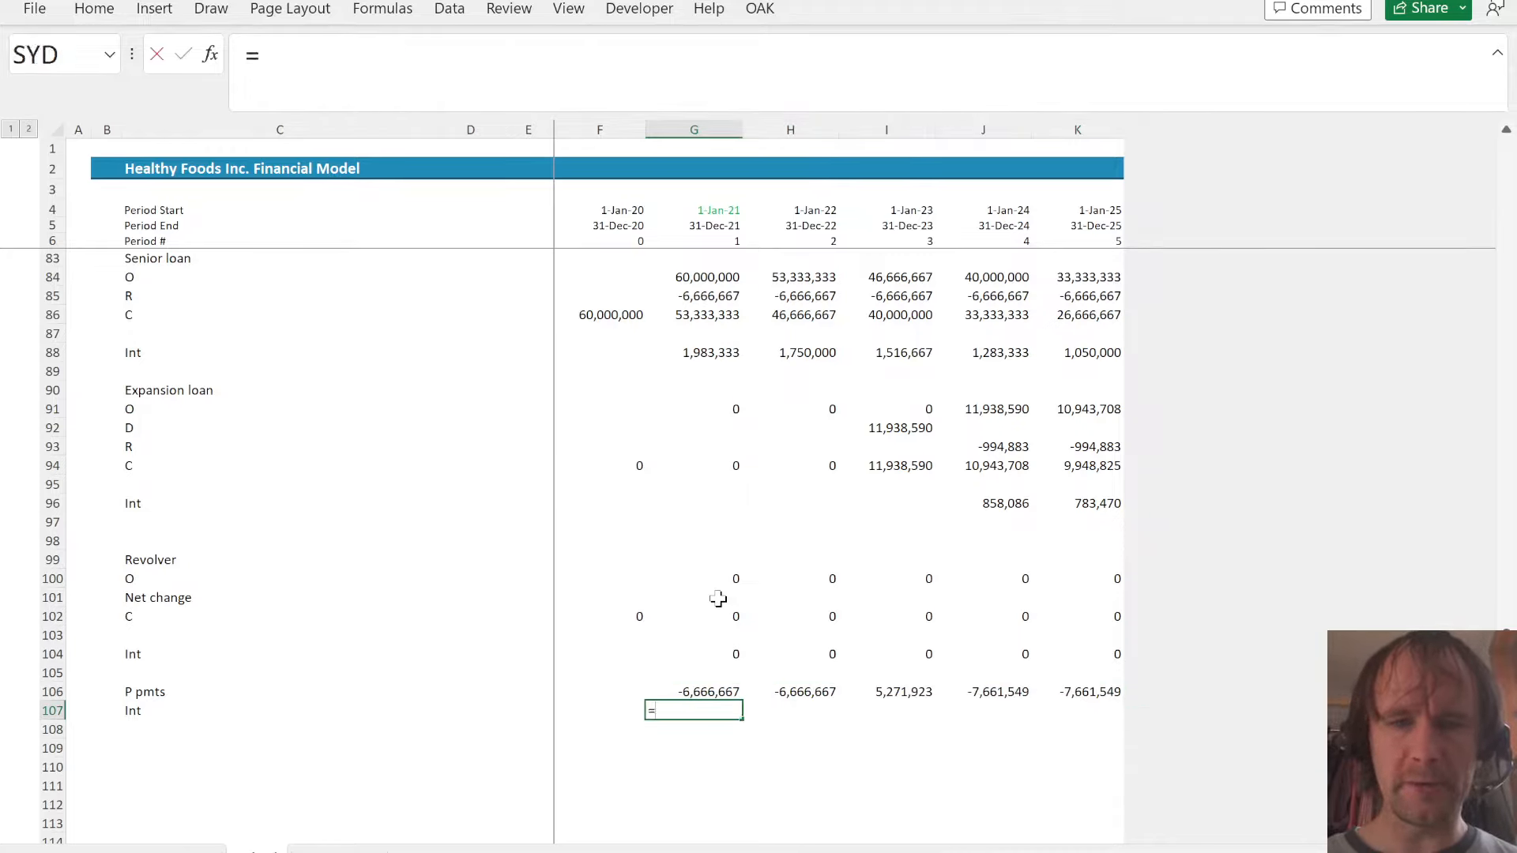
pyautogui.click(717, 350)
pyautogui.write('+')
pyautogui.click(725, 510)
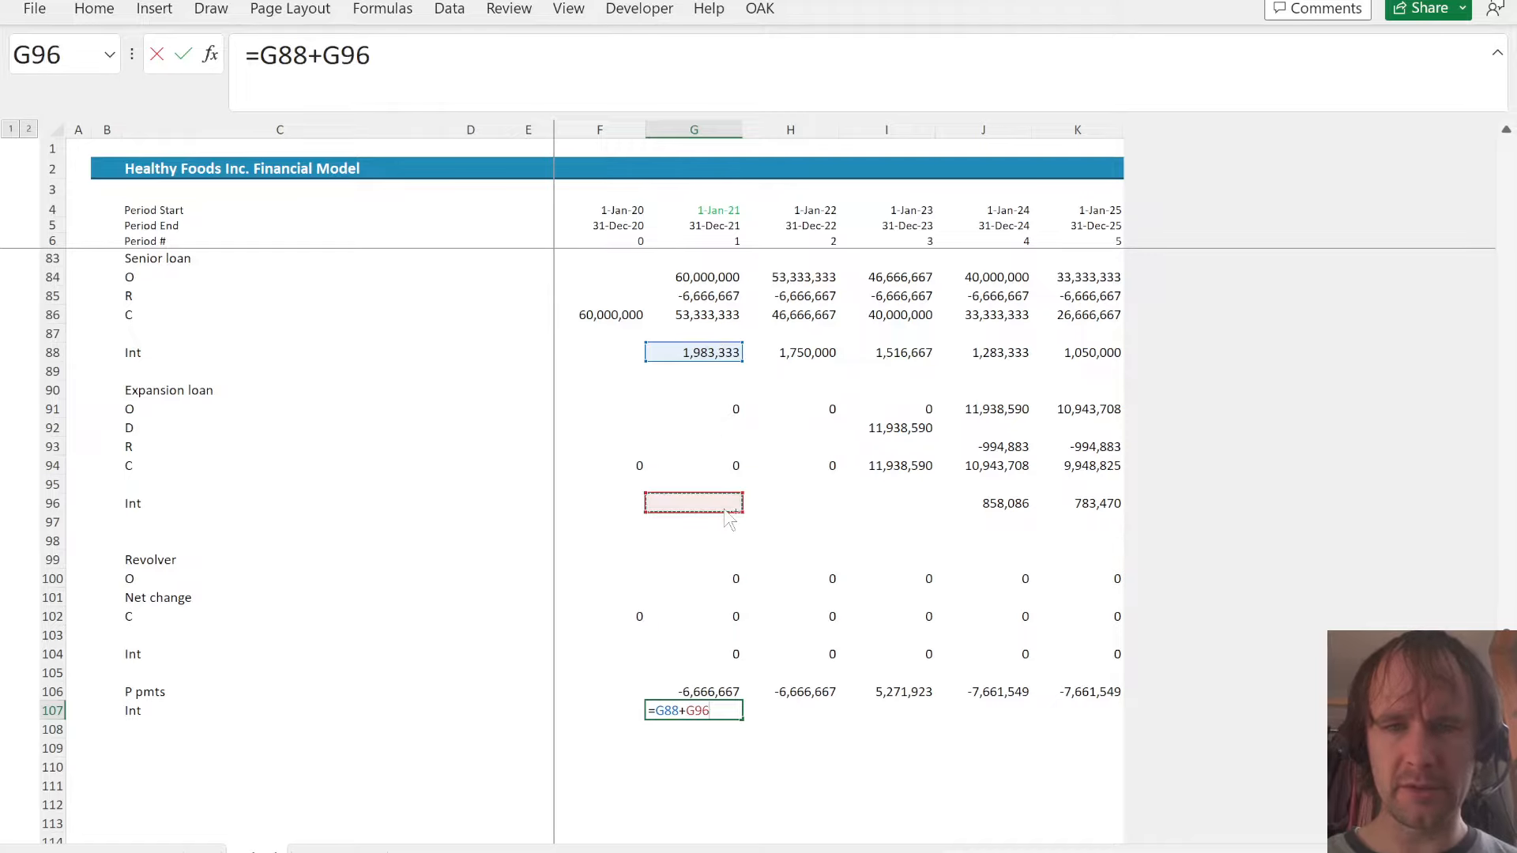
pyautogui.moveTo(728, 519); pyautogui.dragTo(724, 510)
pyautogui.write('+')
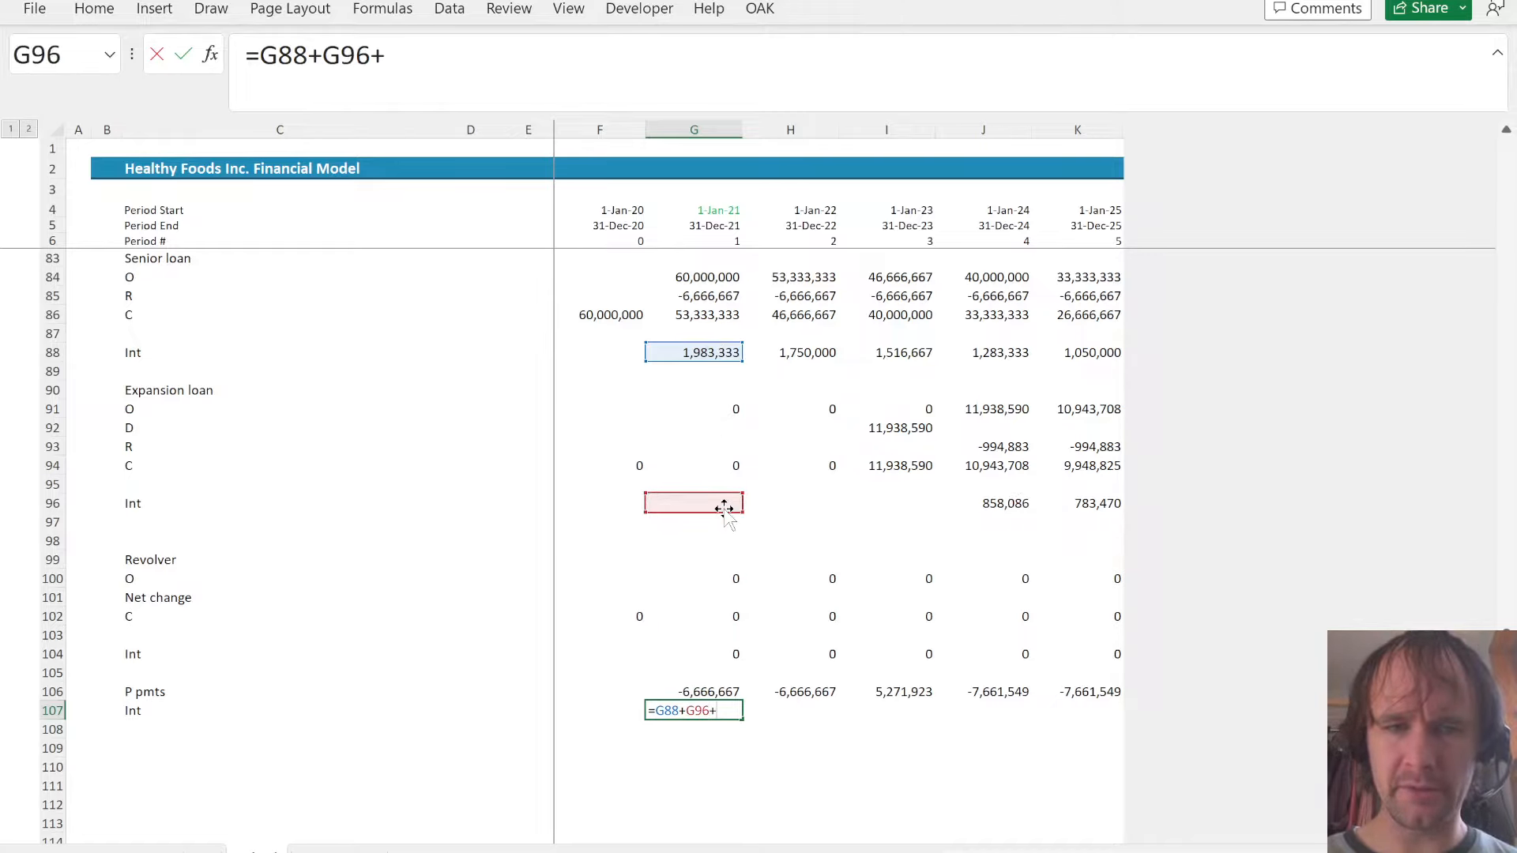
pyautogui.click(722, 659)
pyautogui.hotkey('ctrl', 'Return')
pyautogui.hotkey('shift', 'Right')
pyautogui.hotkey('shift', 'Right')
pyautogui.hotkey('shift', 'Right')
pyautogui.hotkey('shift', 'Right')
pyautogui.hotkey('ctrl', 'r')
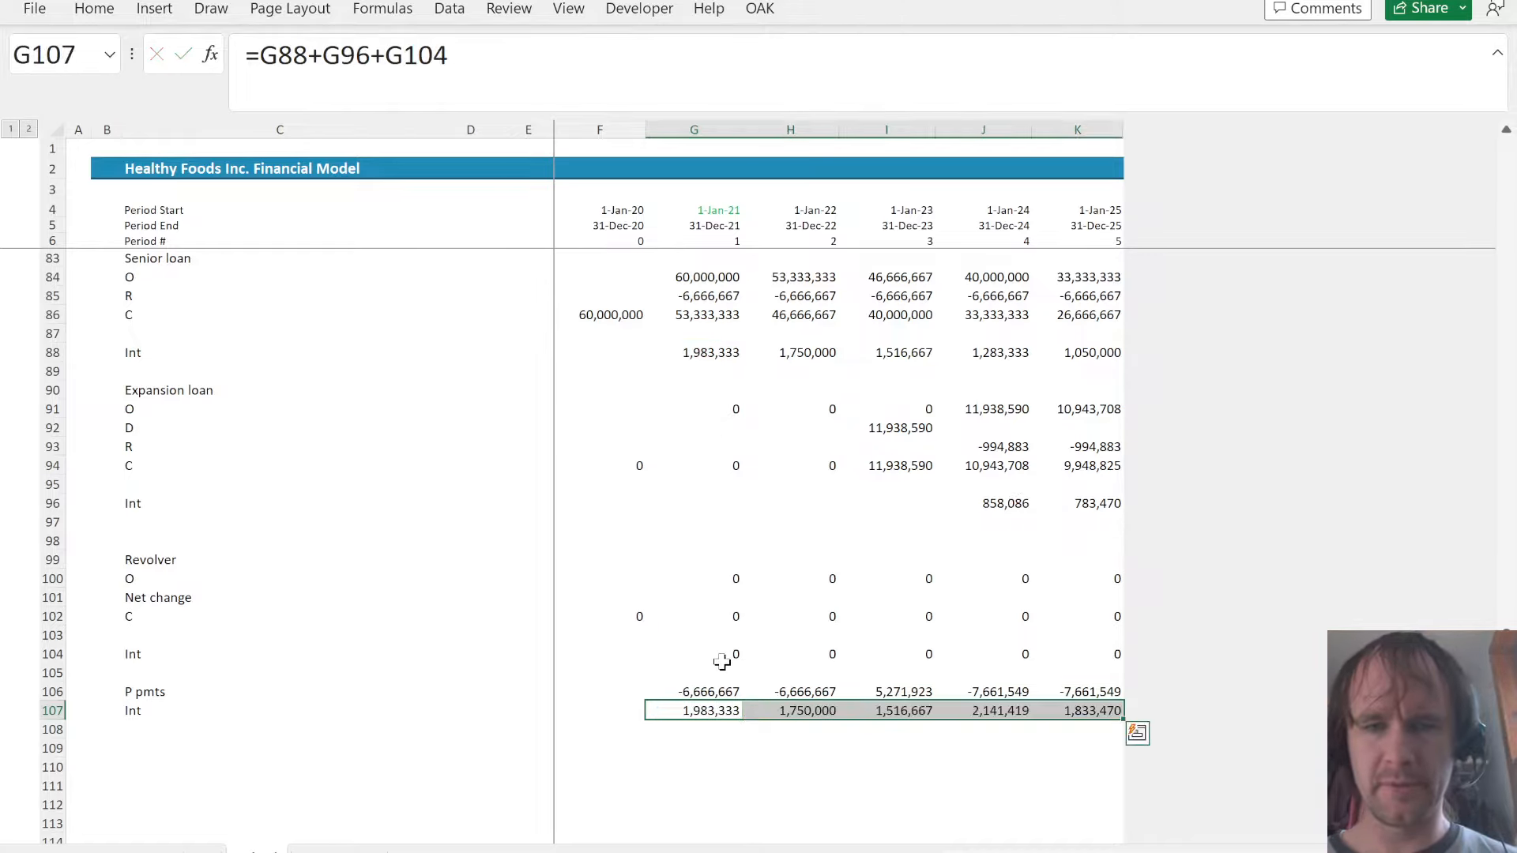
# - Link the income statement's interest expense in G35 to the Sched sheet's total interest in G107 and fill it across to K35
pyautogui.hotkey('ctrl', 'pagedown')
pyautogui.scroll(10, 804, 443)
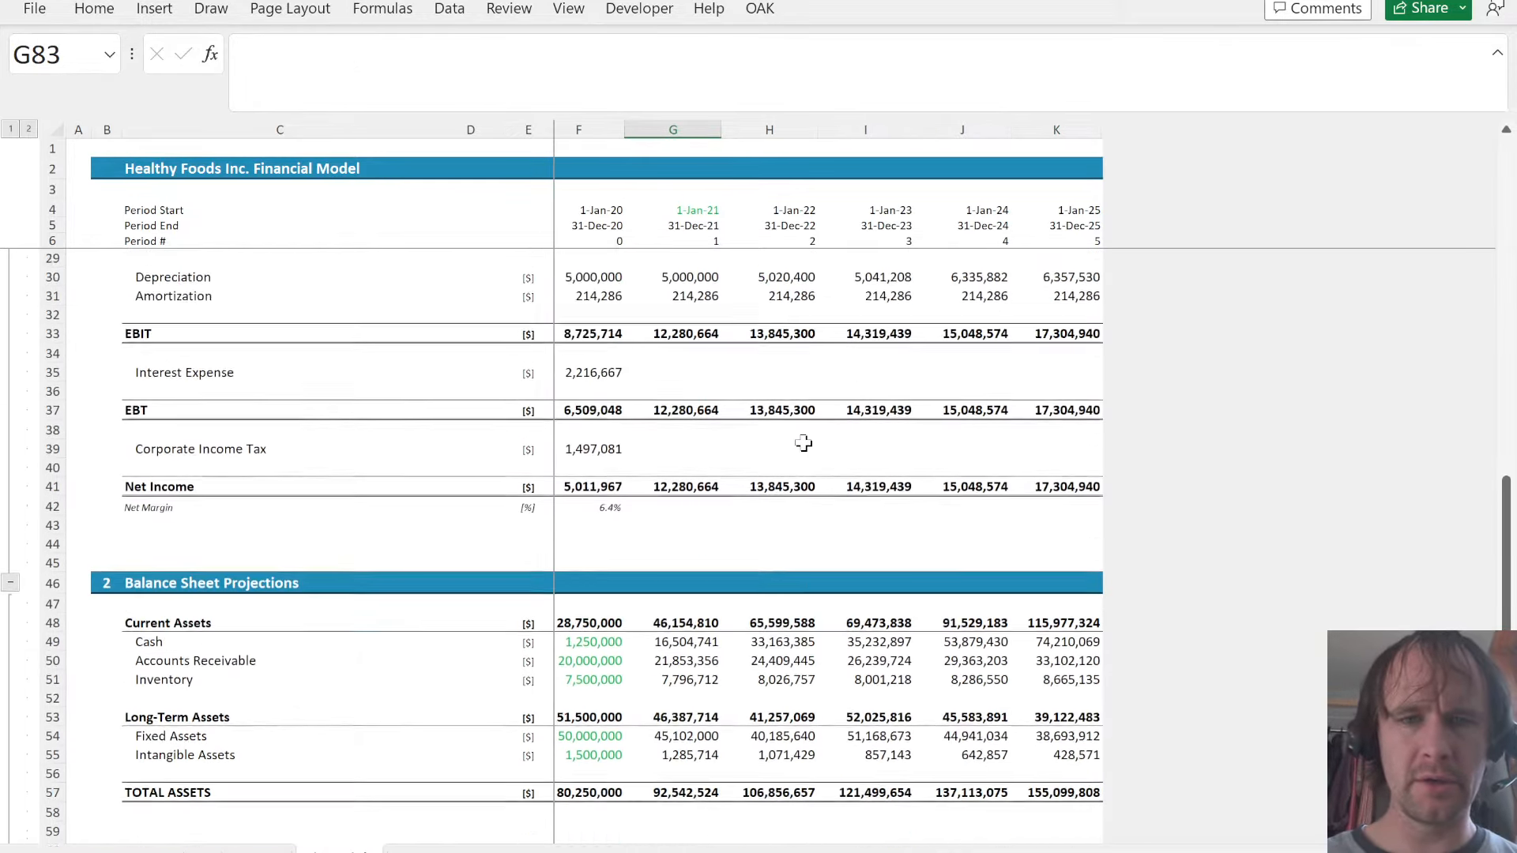
pyautogui.scroll(1, 804, 443)
pyautogui.click(635, 613)
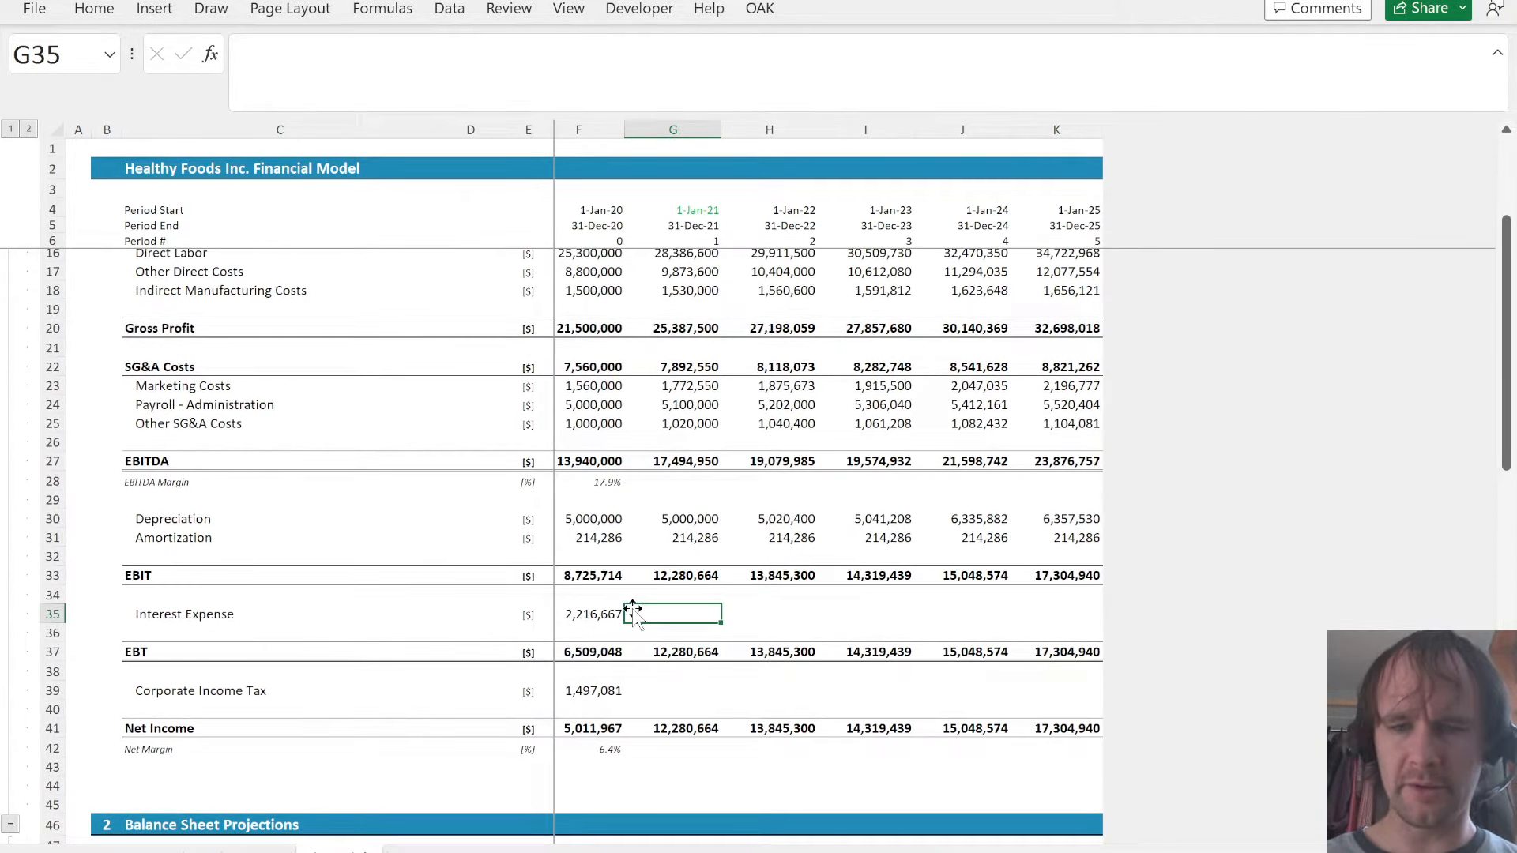
pyautogui.write('=')
pyautogui.hotkey('ctrl', 'pageup')
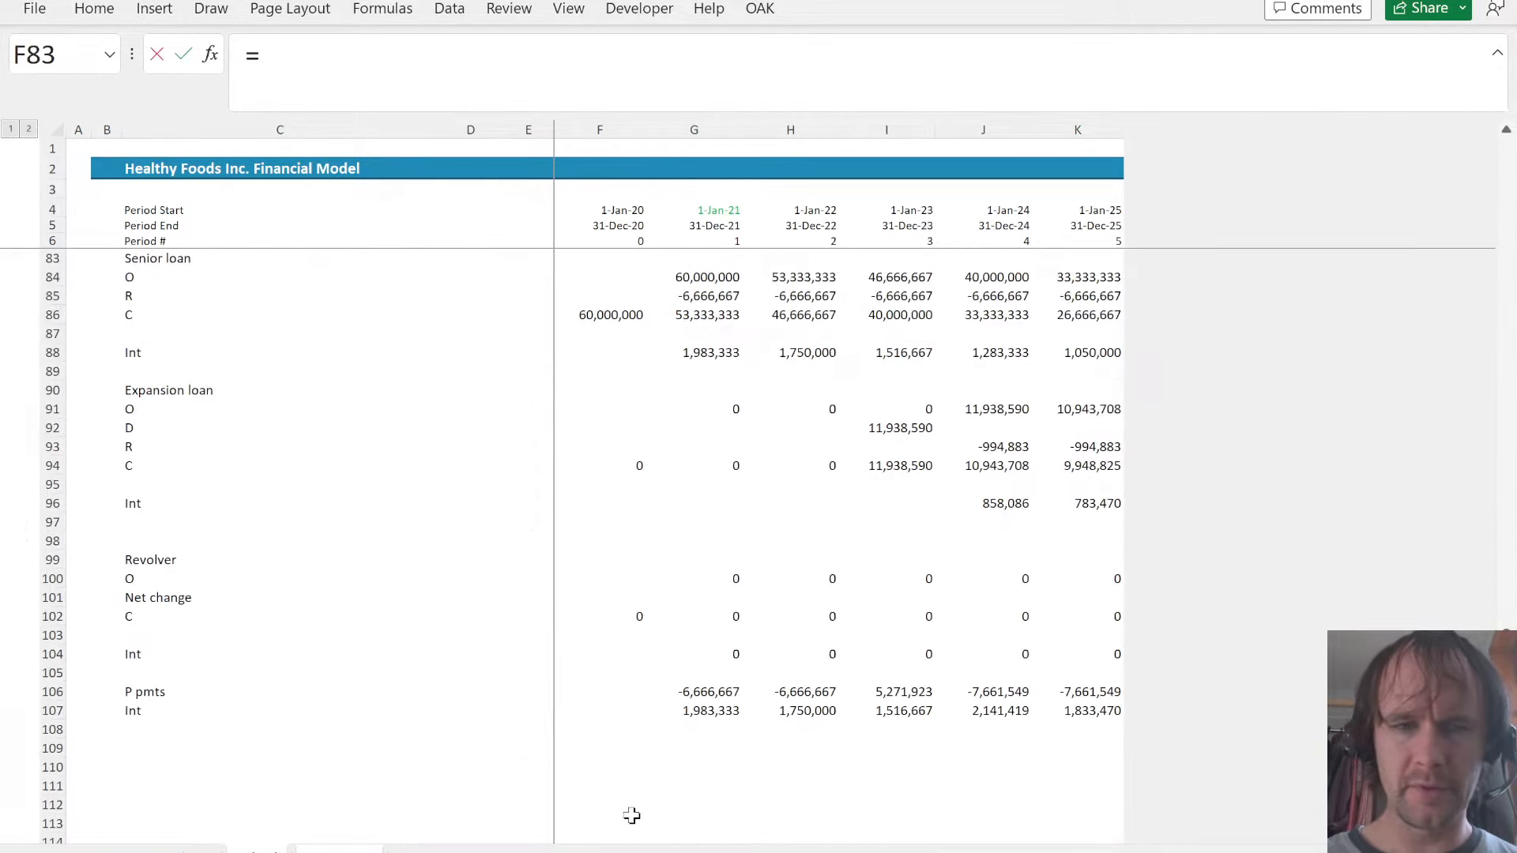
pyautogui.click(691, 707)
pyautogui.hotkey('ctrl', 'Return')
pyautogui.hotkey('shift', 'Right')
pyautogui.hotkey('shift', 'Right')
pyautogui.hotkey('shift', 'Right')
pyautogui.hotkey('shift', 'Right')
pyautogui.hotkey('ctrl', 'r')
# - Add a Principal change label in C82, directly under Capex in the cash flow adjustments
pyautogui.press('Down')
pyautogui.press('Down')
pyautogui.press('Down')
pyautogui.press('Down')
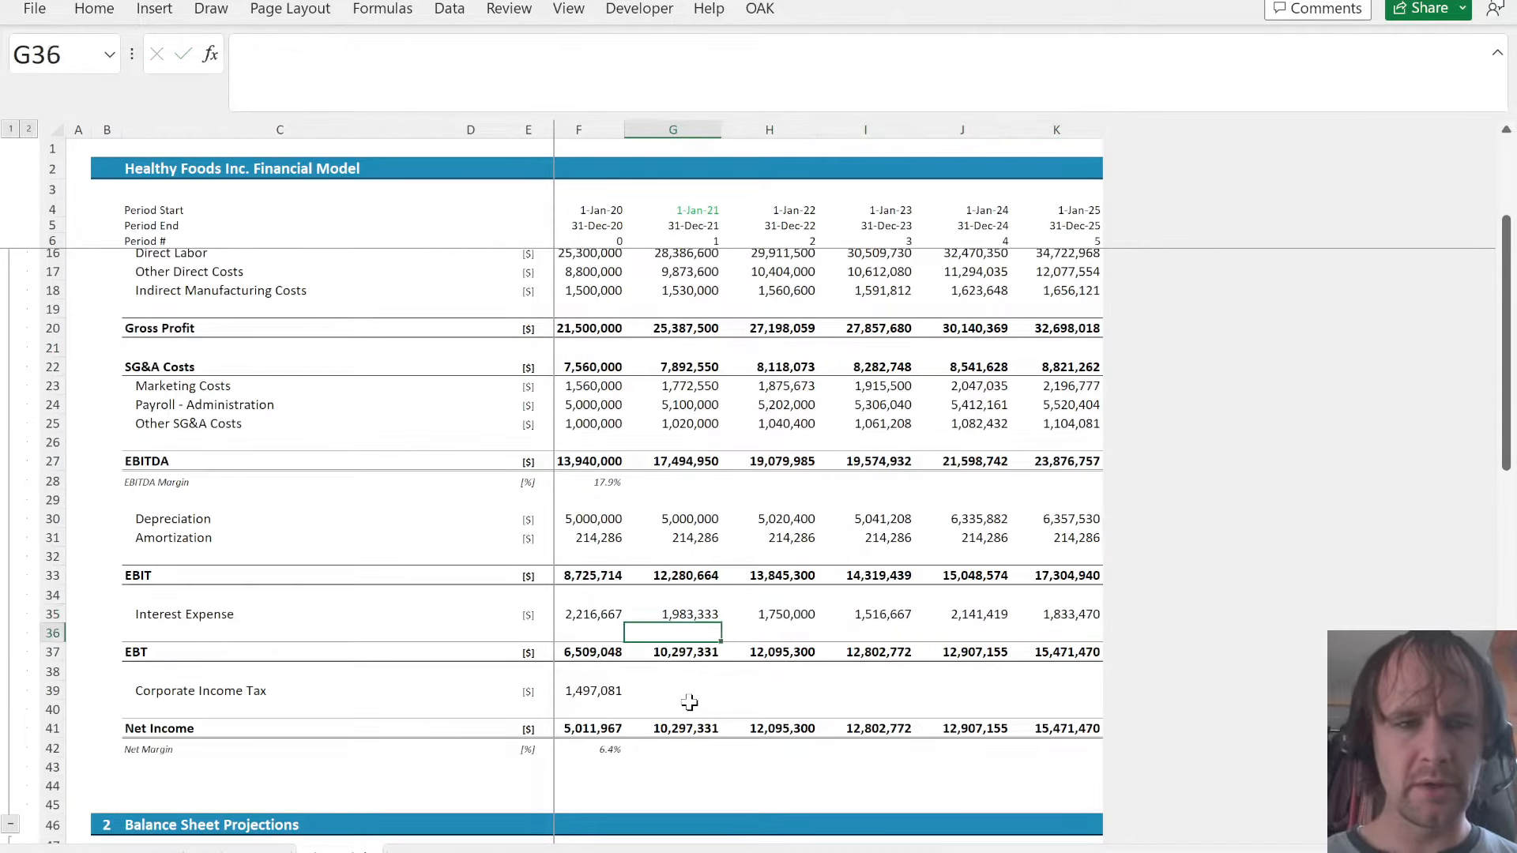
pyautogui.press('pagedown')
pyautogui.press('pagedown')
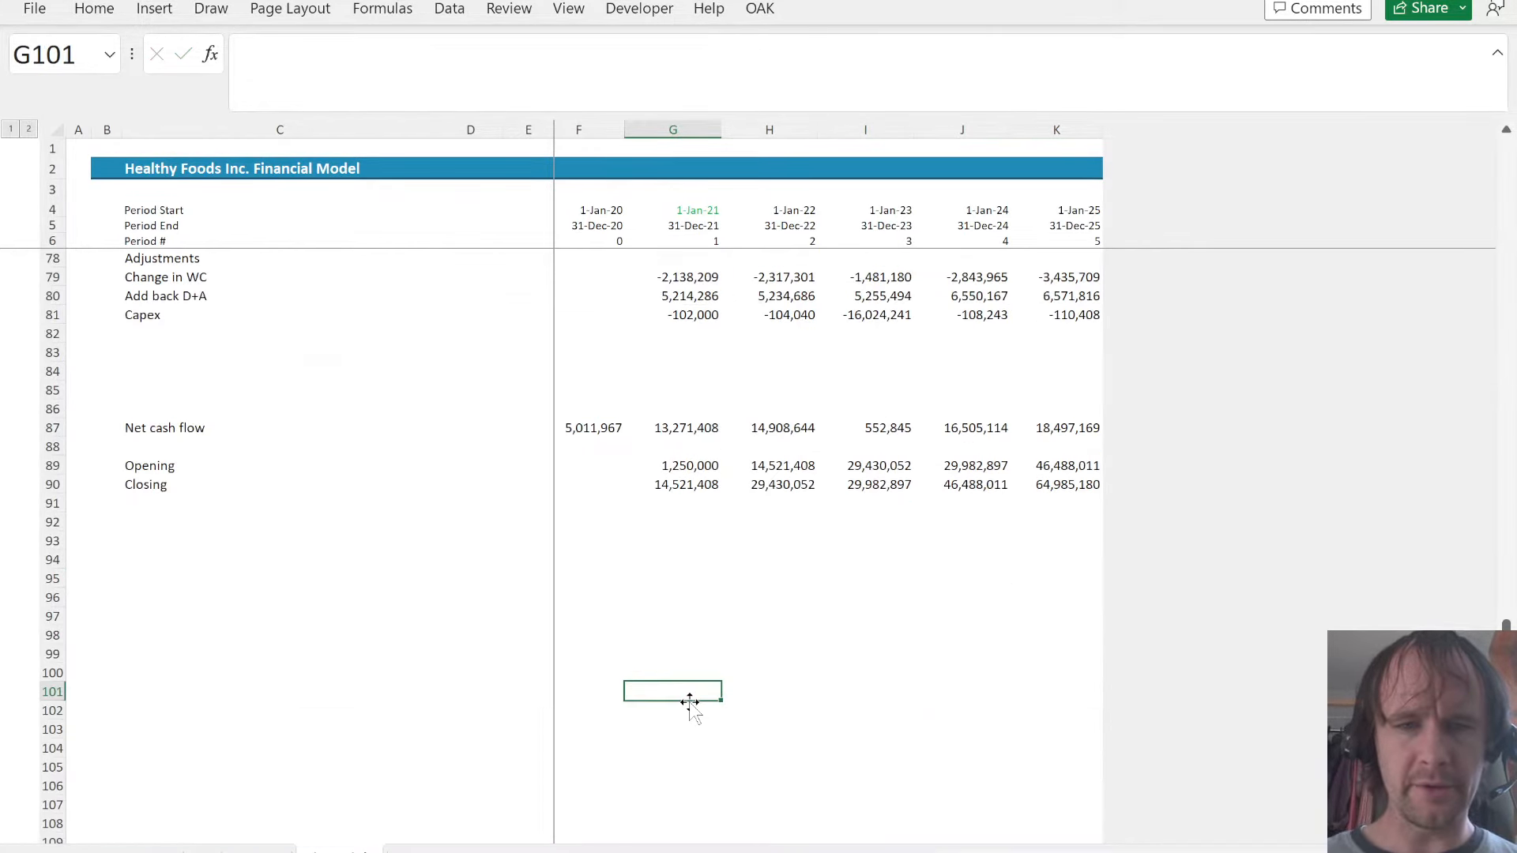
pyautogui.press('Up')
pyautogui.press('Up')
pyautogui.press('Up')
pyautogui.press('Up')
pyautogui.press('Up')
pyautogui.press('Up')
pyautogui.press('Up')
pyautogui.press('Up')
pyautogui.press('Up')
pyautogui.press('Up')
pyautogui.press('Up')
pyautogui.press('Up')
pyautogui.press('Up')
pyautogui.press('Up')
pyautogui.press('Up')
pyautogui.press('Up')
pyautogui.press('Up')
pyautogui.press('Up')
pyautogui.press('Up')
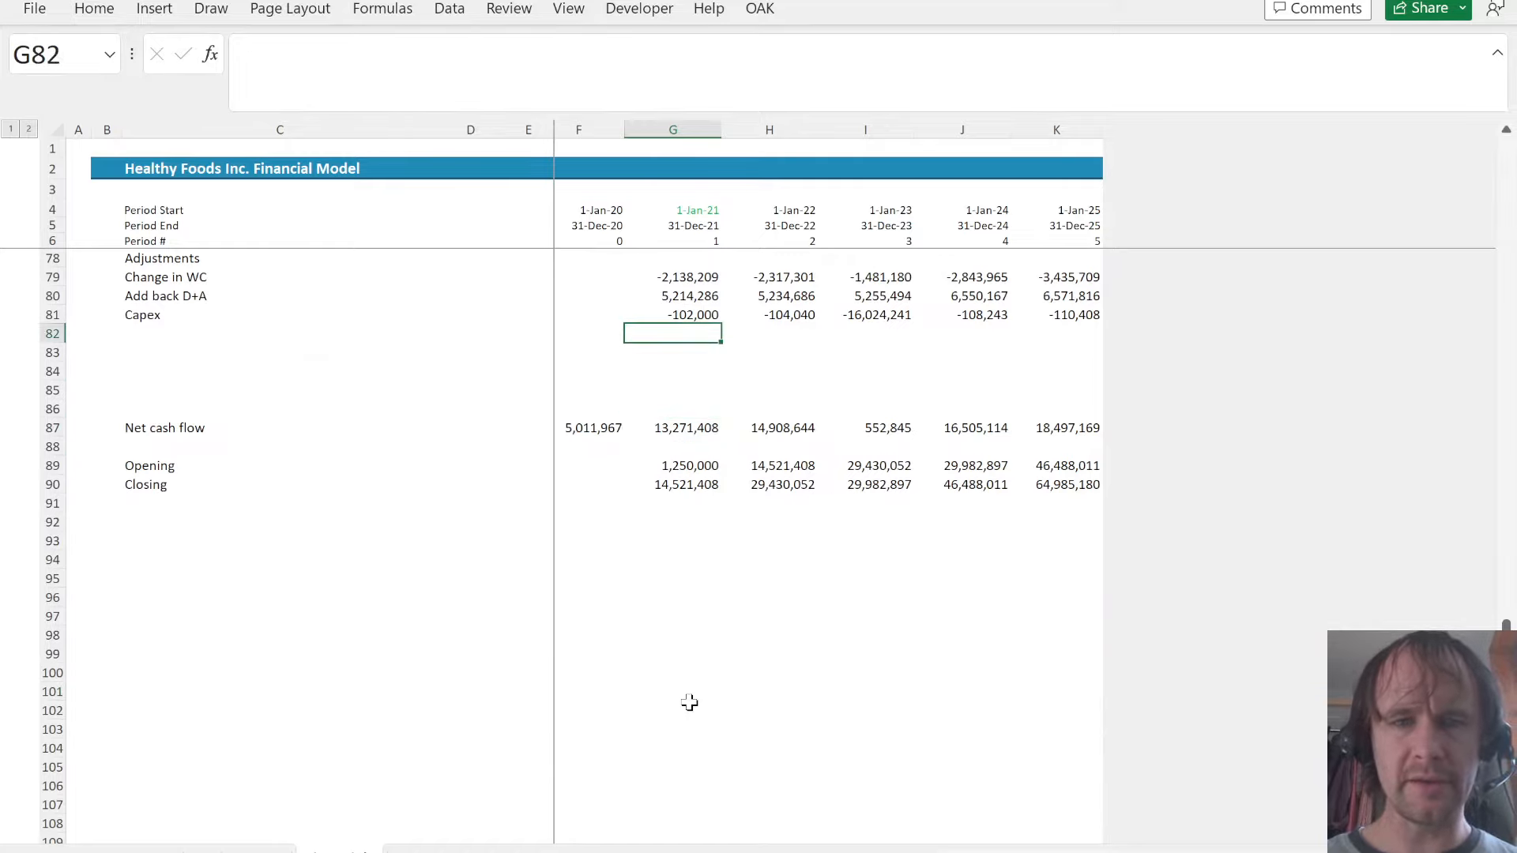
pyautogui.press('Home')
pyautogui.press('Right')
pyautogui.press('Right')
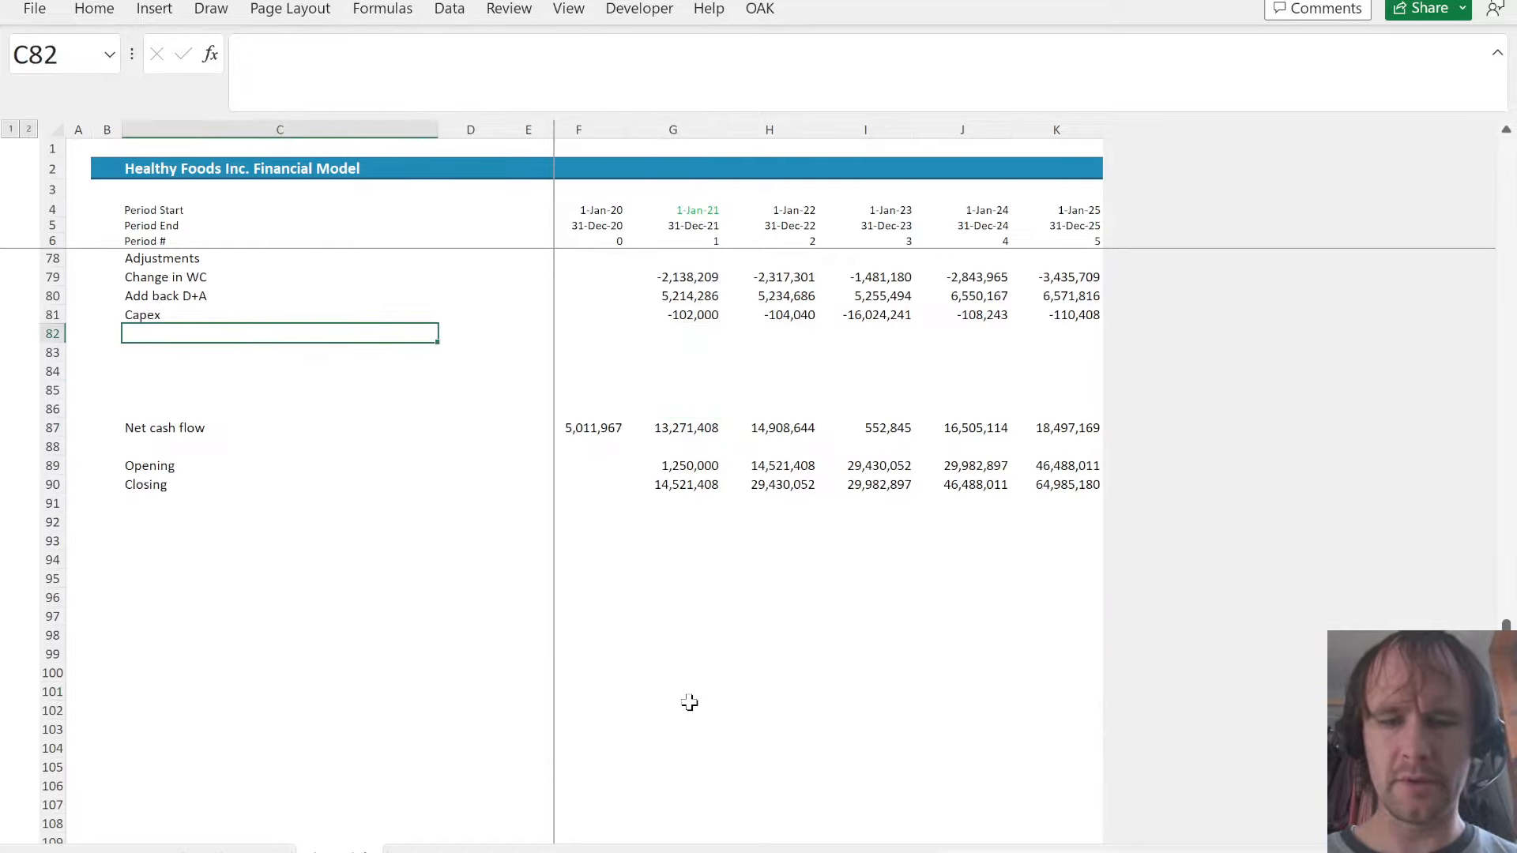
pyautogui.write('Princi')
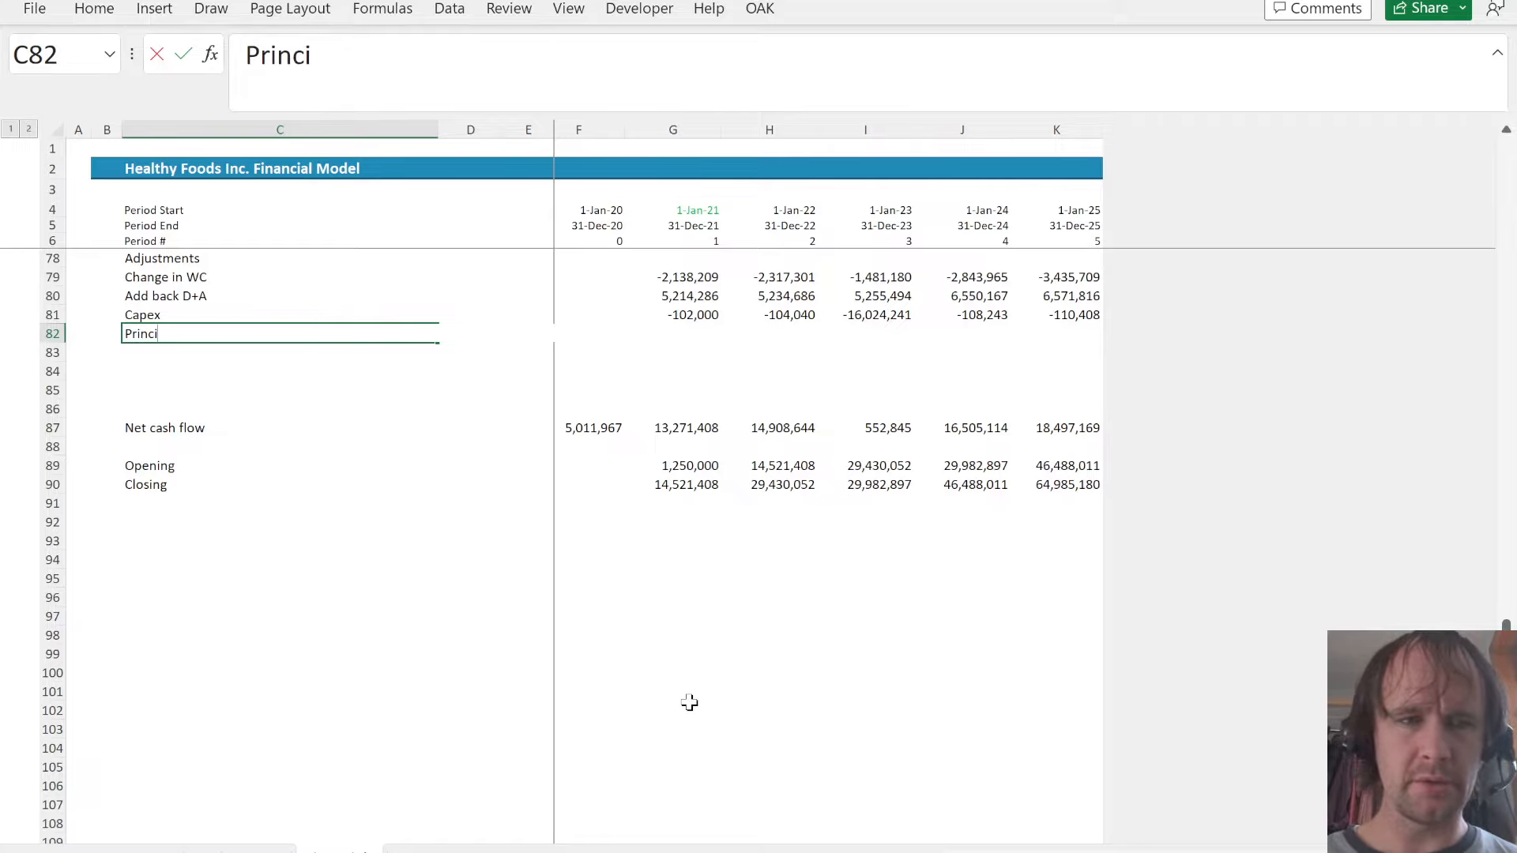
pyautogui.write('pal change')
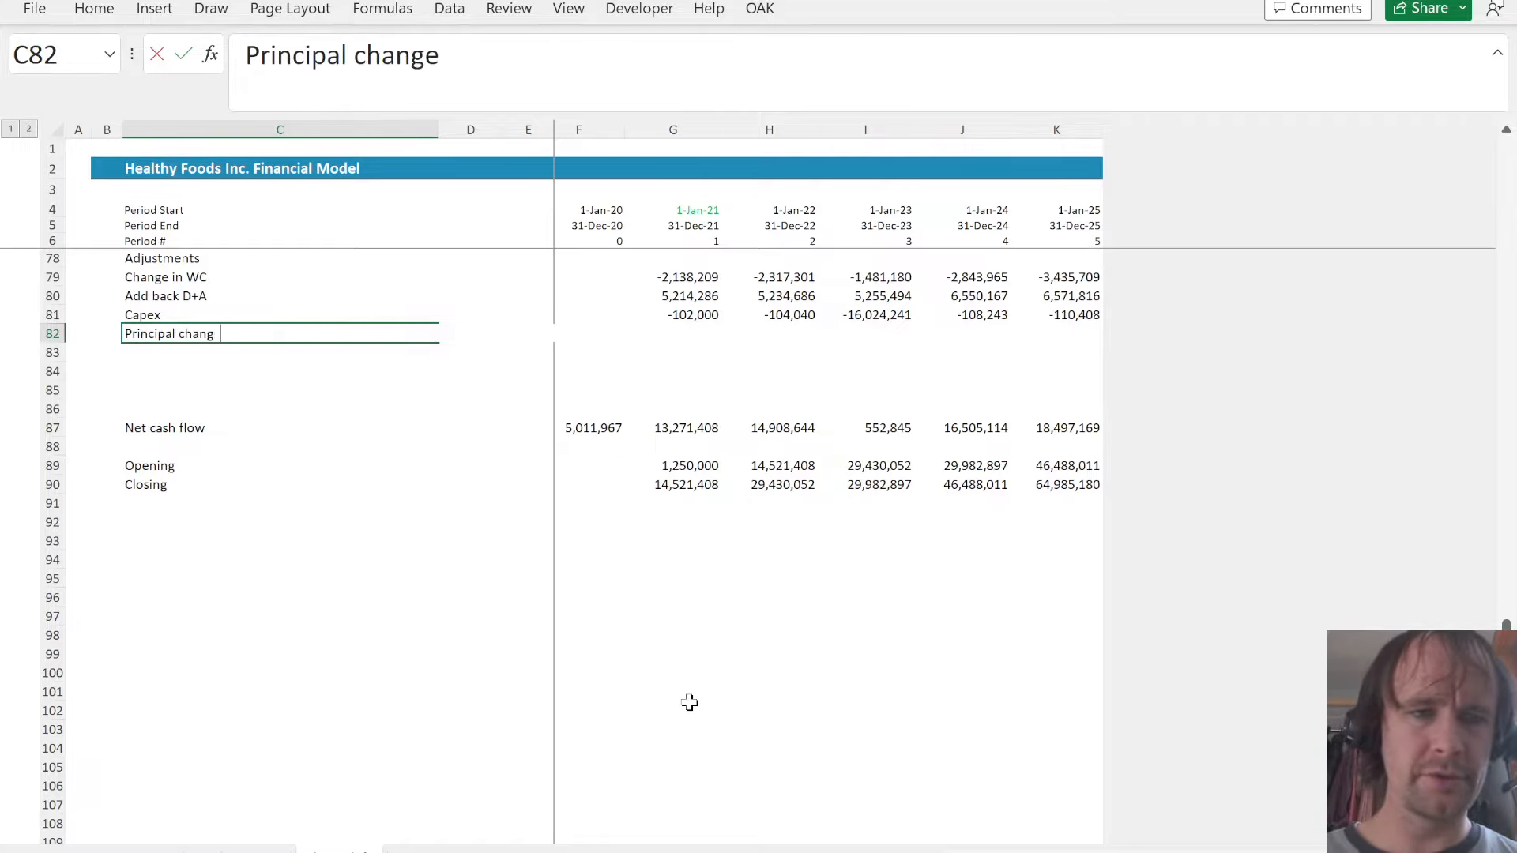
# - Link the cash flow's principal change in G82 as =Sched!G106 and fill it across to K82
pyautogui.press('Right')
pyautogui.press('Right')
pyautogui.press('Right')
pyautogui.press('Right')
pyautogui.write('=')
pyautogui.hotkey('ctrl', 'pagedown')
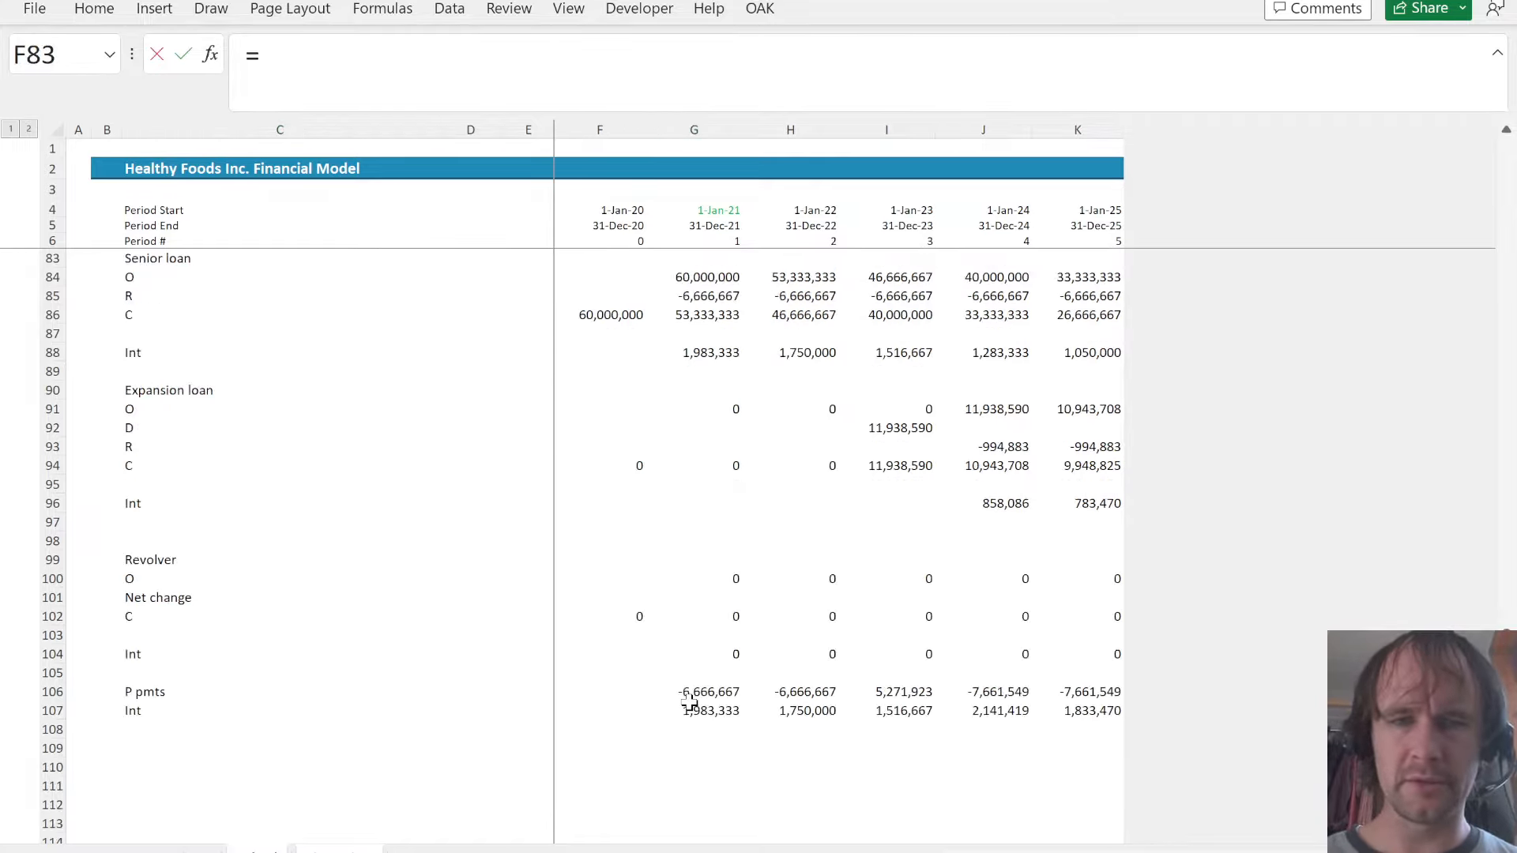
pyautogui.click(714, 691)
pyautogui.hotkey('ctrl', 'Return')
pyautogui.hotkey('shift', 'Right')
pyautogui.hotkey('shift', 'Right')
pyautogui.hotkey('shift', 'Right')
pyautogui.hotkey('shift', 'Right')
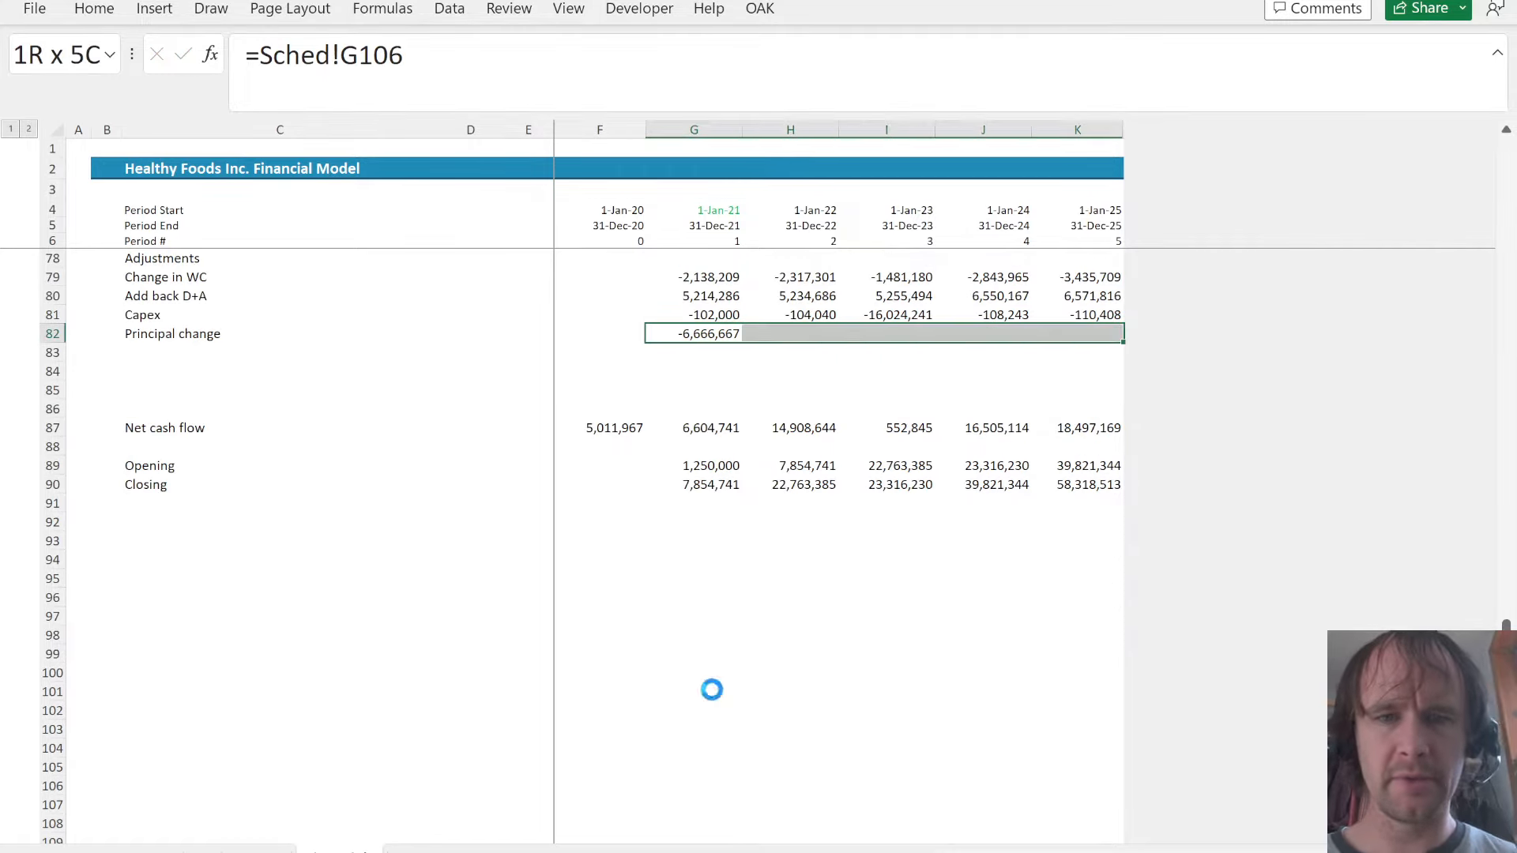
pyautogui.hotkey('ctrl', 'r')
# - Replace the balance sheet's senior debt formula in G62 with =Sched!G86 and fill it across to K62
pyautogui.scroll(12, 736, 485)
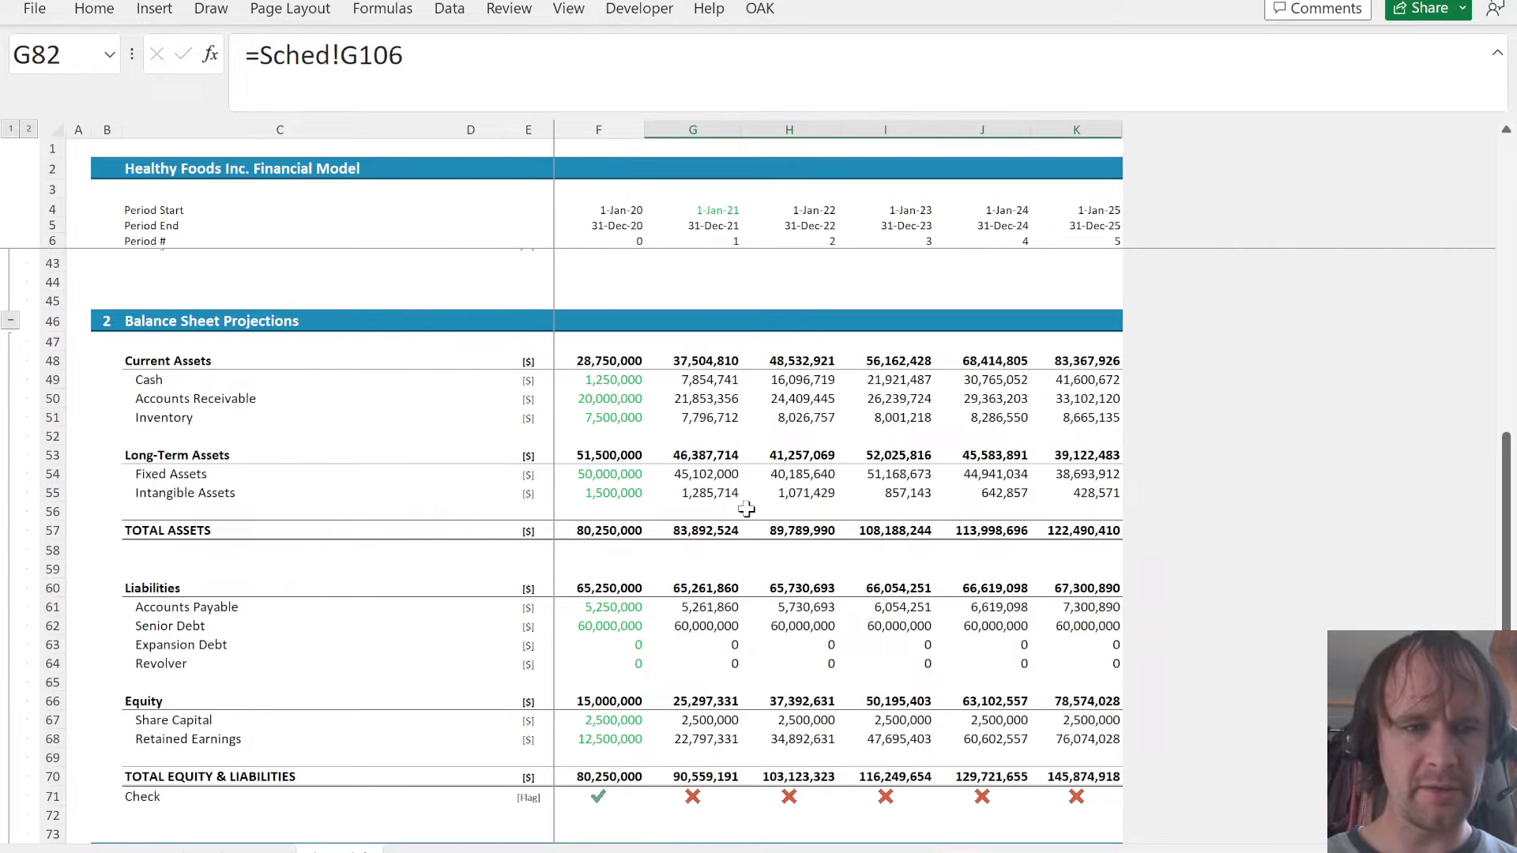
pyautogui.click(673, 625)
pyautogui.press('F2')
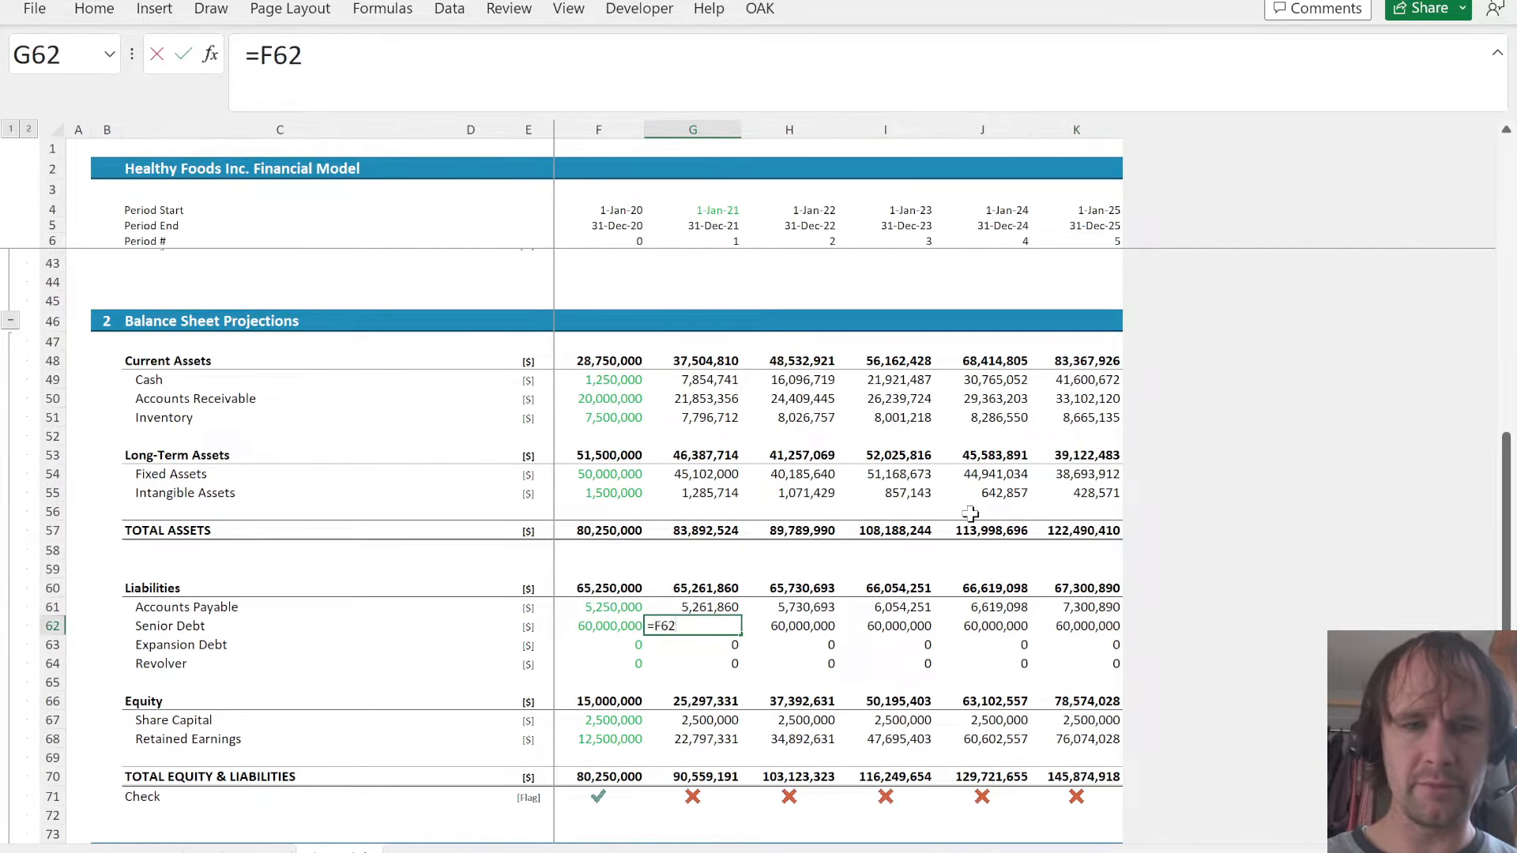
pyautogui.press('BackSpace')
pyautogui.press('BackSpace')
pyautogui.press('BackSpace')
pyautogui.press('Escape')
pyautogui.hotkey('ctrl', 'pagedown')
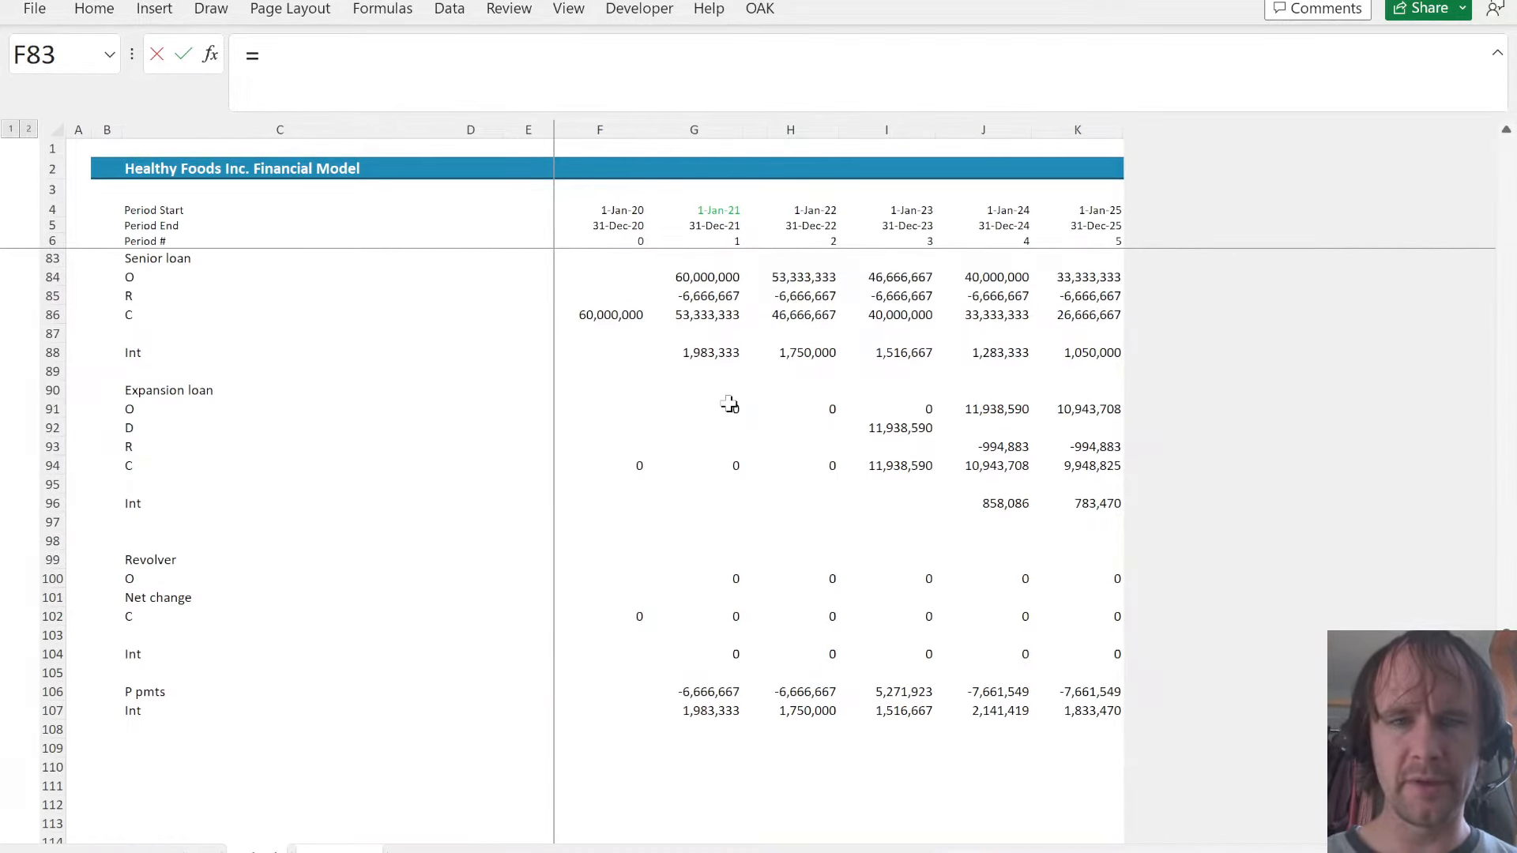
pyautogui.click(692, 315)
pyautogui.hotkey('ctrl', 'Return')
pyautogui.hotkey('ctrl', 'shift', 'Right')
pyautogui.hotkey('ctrl', 'r')
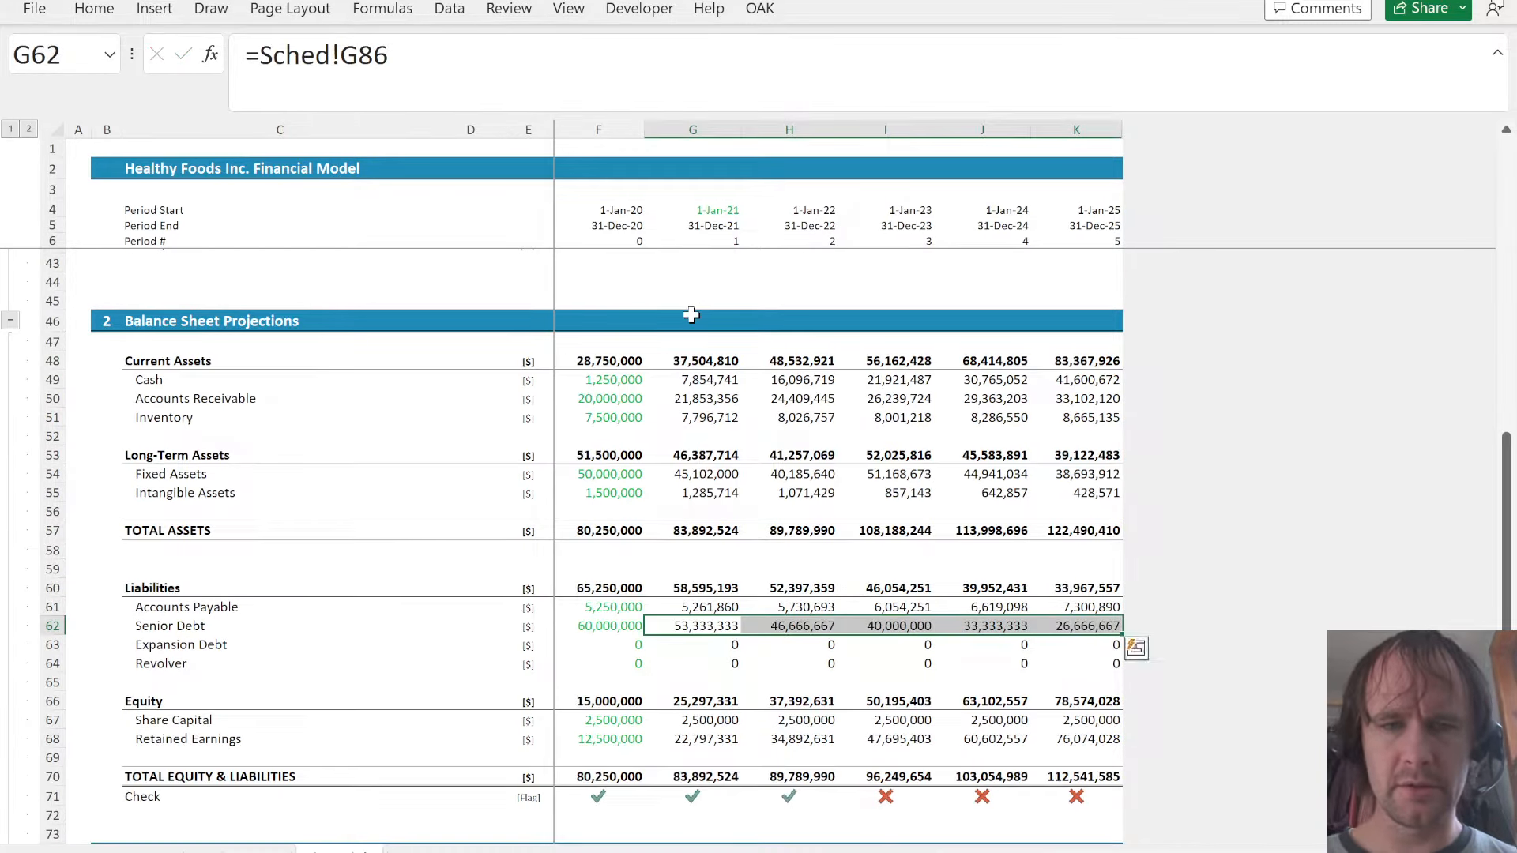
# - Link the balance sheet's expansion debt in G63 as =Sched!G94 and fill it across to K63
pyautogui.press('Down')
pyautogui.press('Down')
pyautogui.press('Down')
pyautogui.press('Down')
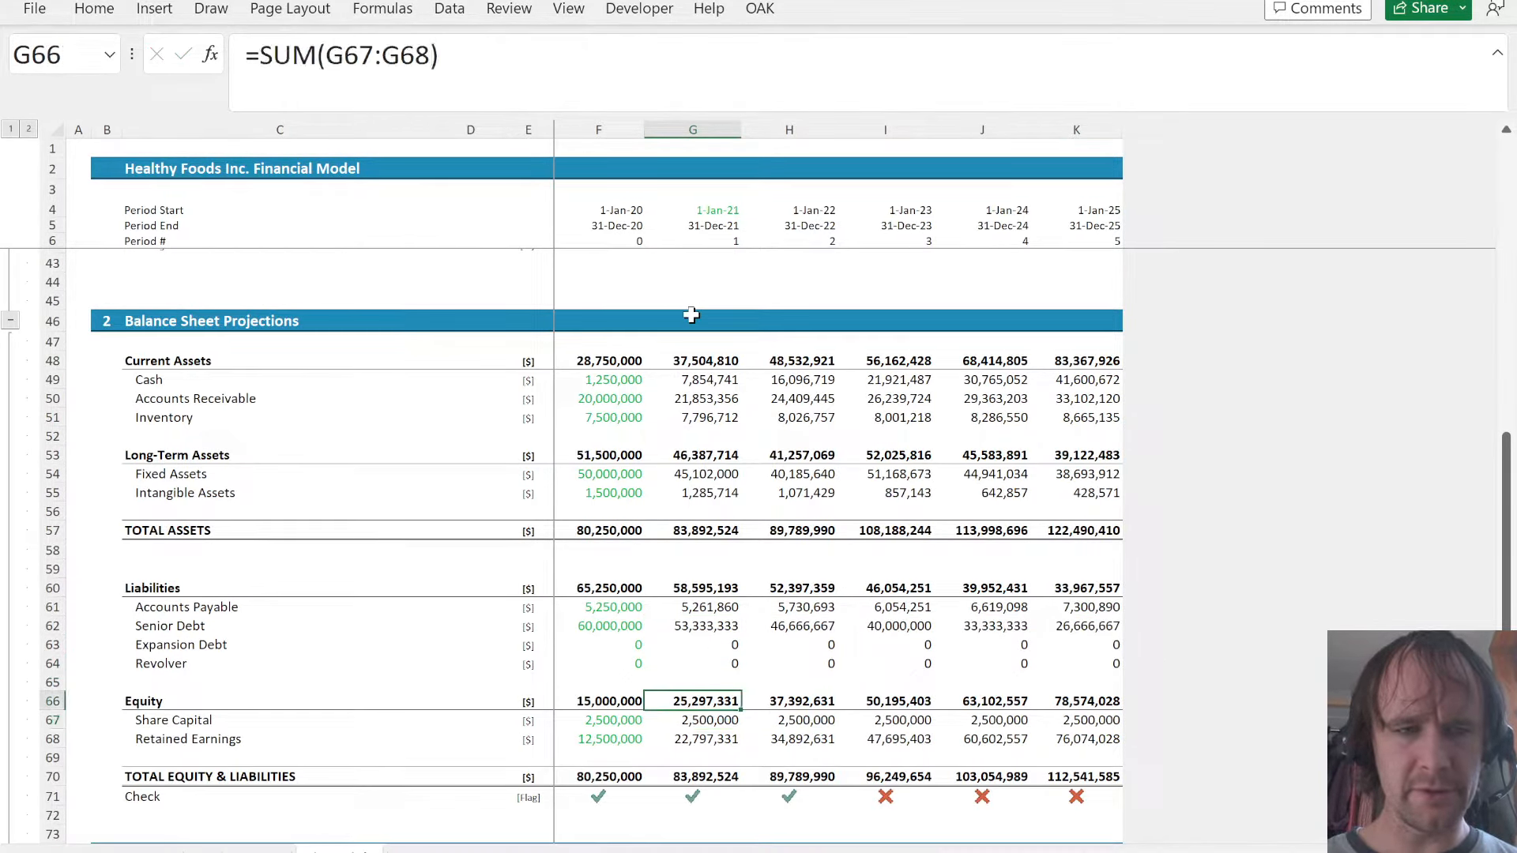
pyautogui.press('Up')
pyautogui.press('Up')
pyautogui.press('Up')
pyautogui.press('Up')
pyautogui.press('Down')
pyautogui.write('=')
pyautogui.hotkey('ctrl', 'pagedown')
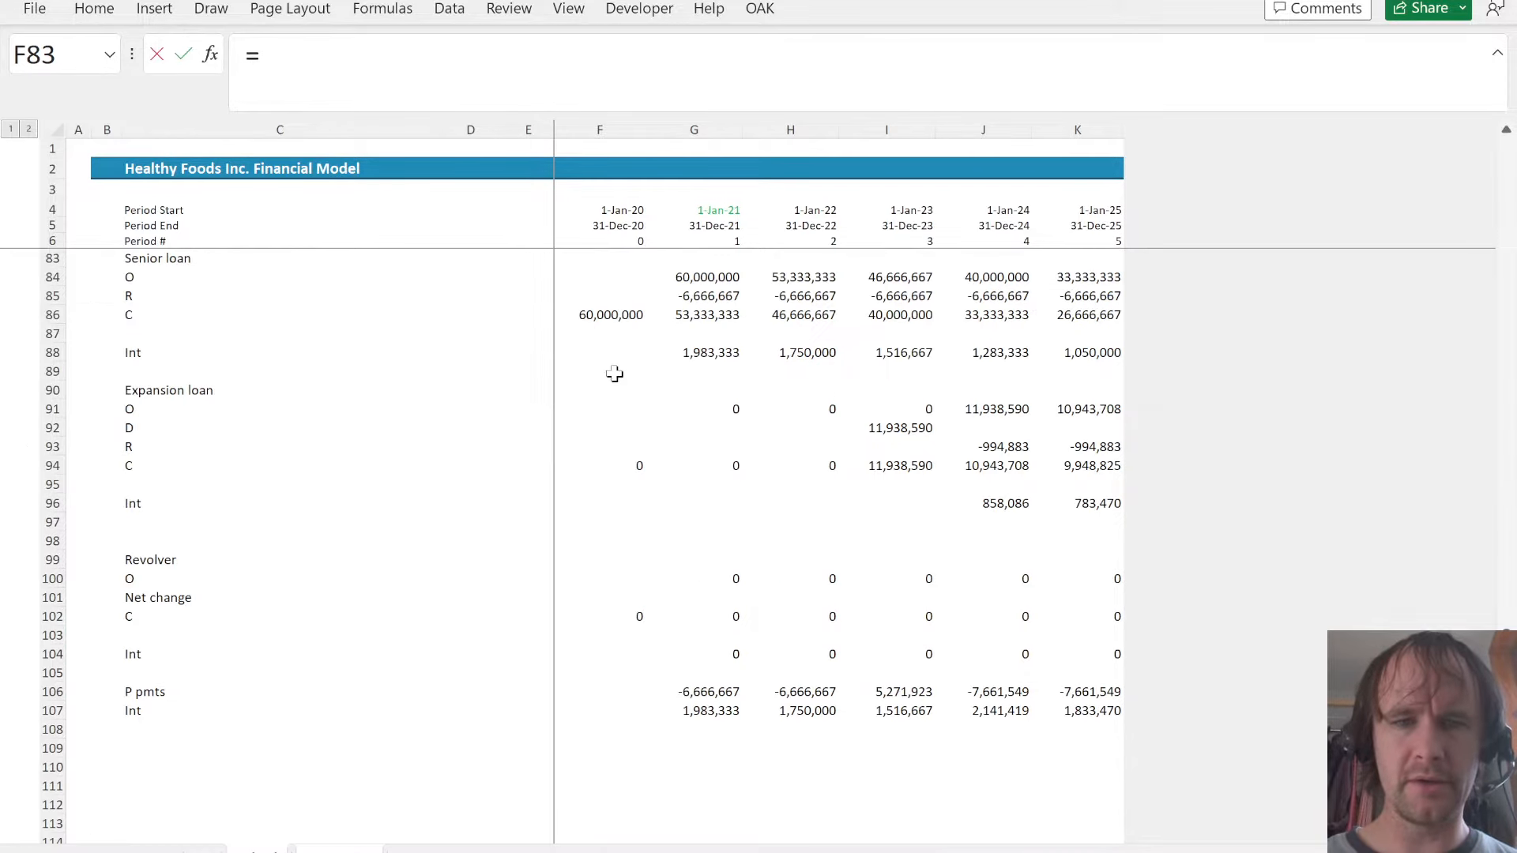
pyautogui.click(727, 466)
pyautogui.hotkey('ctrl', 'Return')
pyautogui.hotkey('ctrl', 'shift', 'Right')
pyautogui.hotkey('ctrl', 'r')
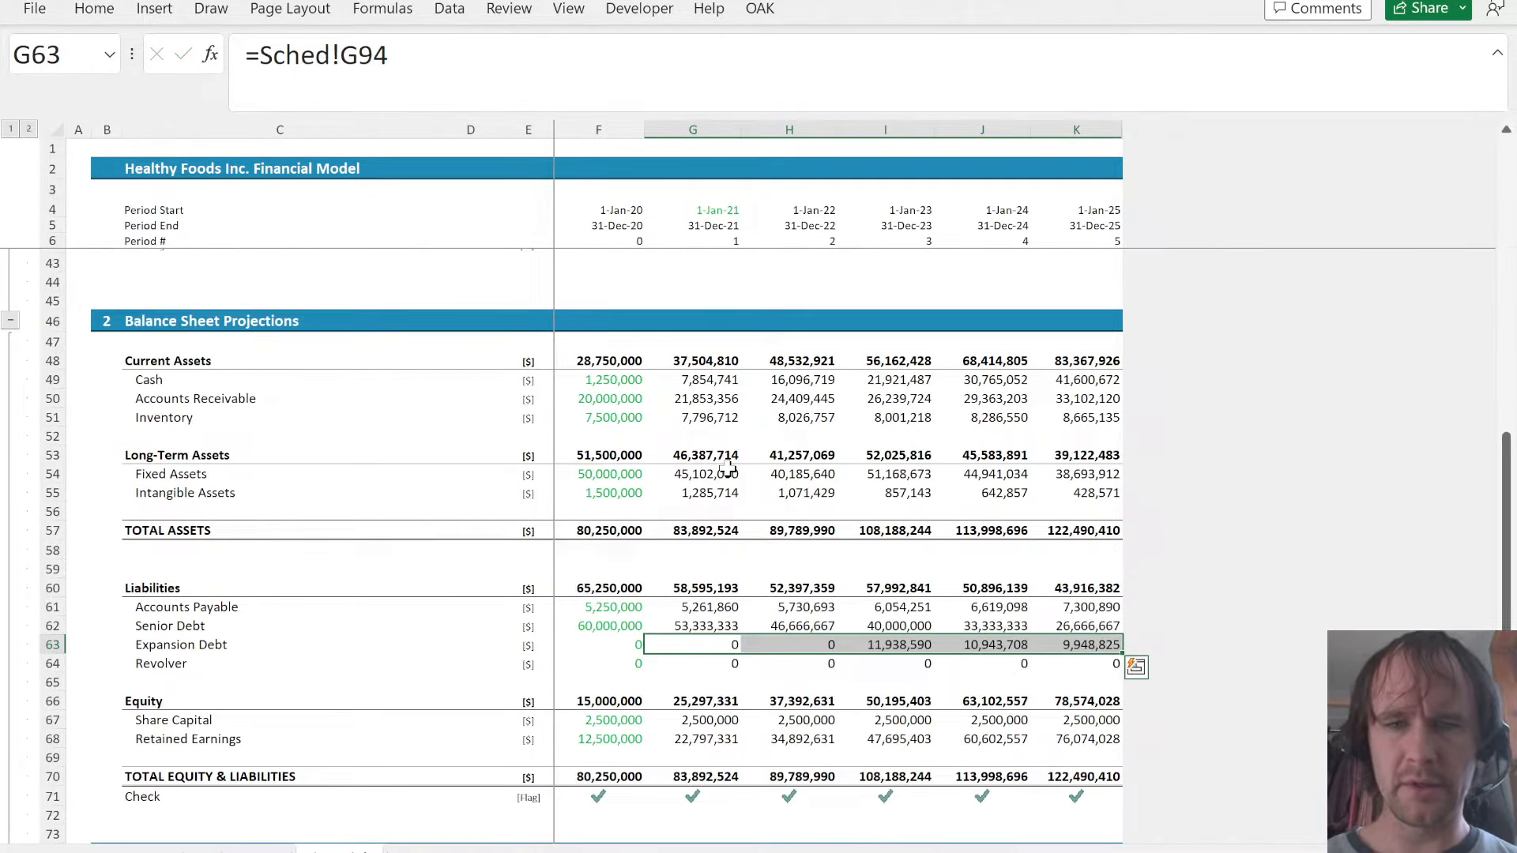
# - Link the balance sheet's revolver in G64 as =Sched!G94 and fill it across to K64
pyautogui.press('Down')
pyautogui.write('=')
pyautogui.hotkey('ctrl', 'pagedown')
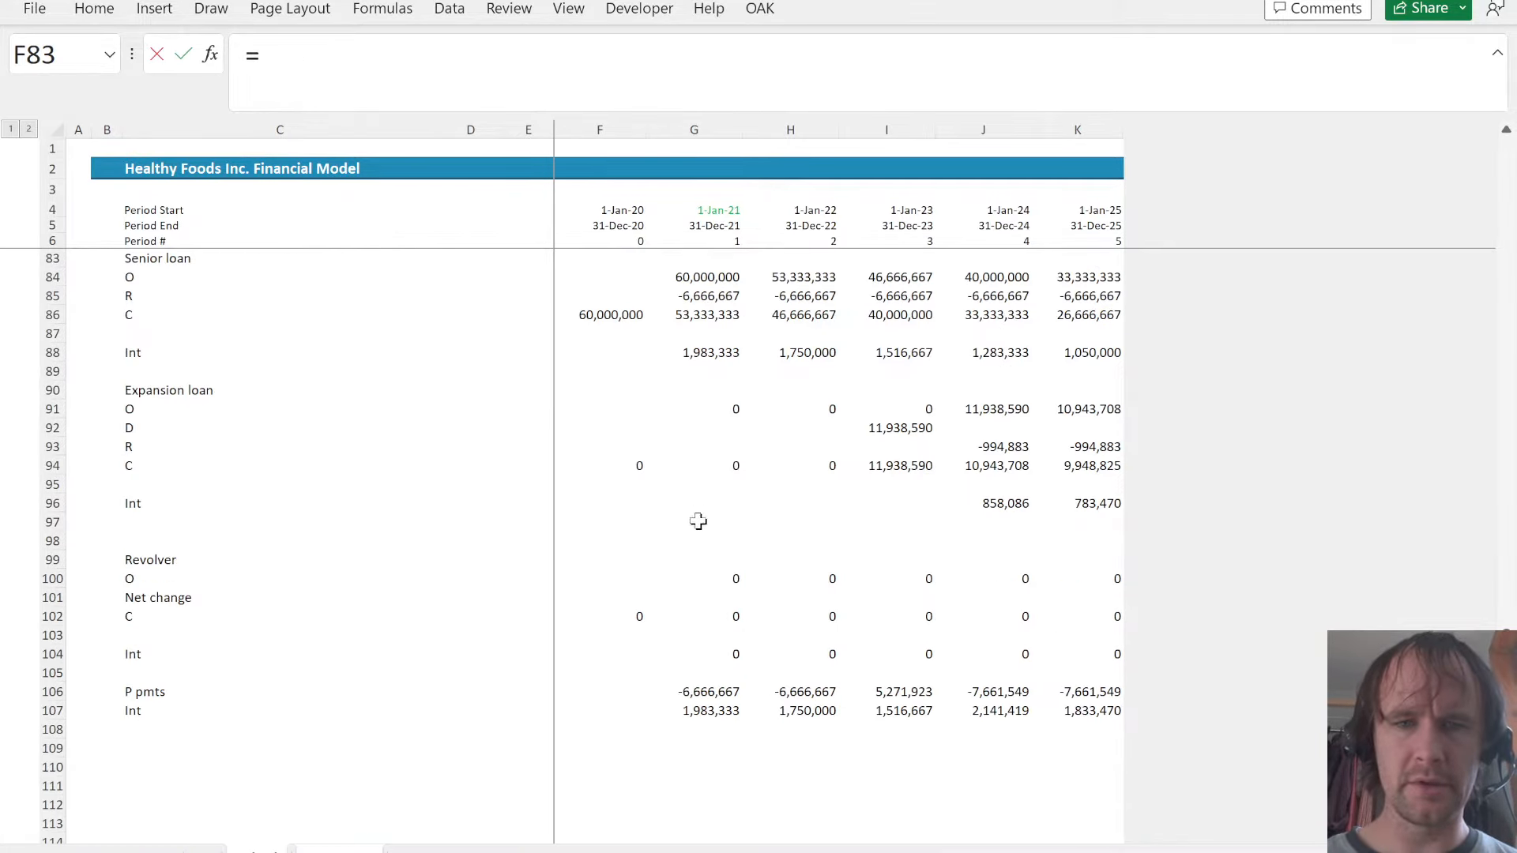
pyautogui.click(724, 466)
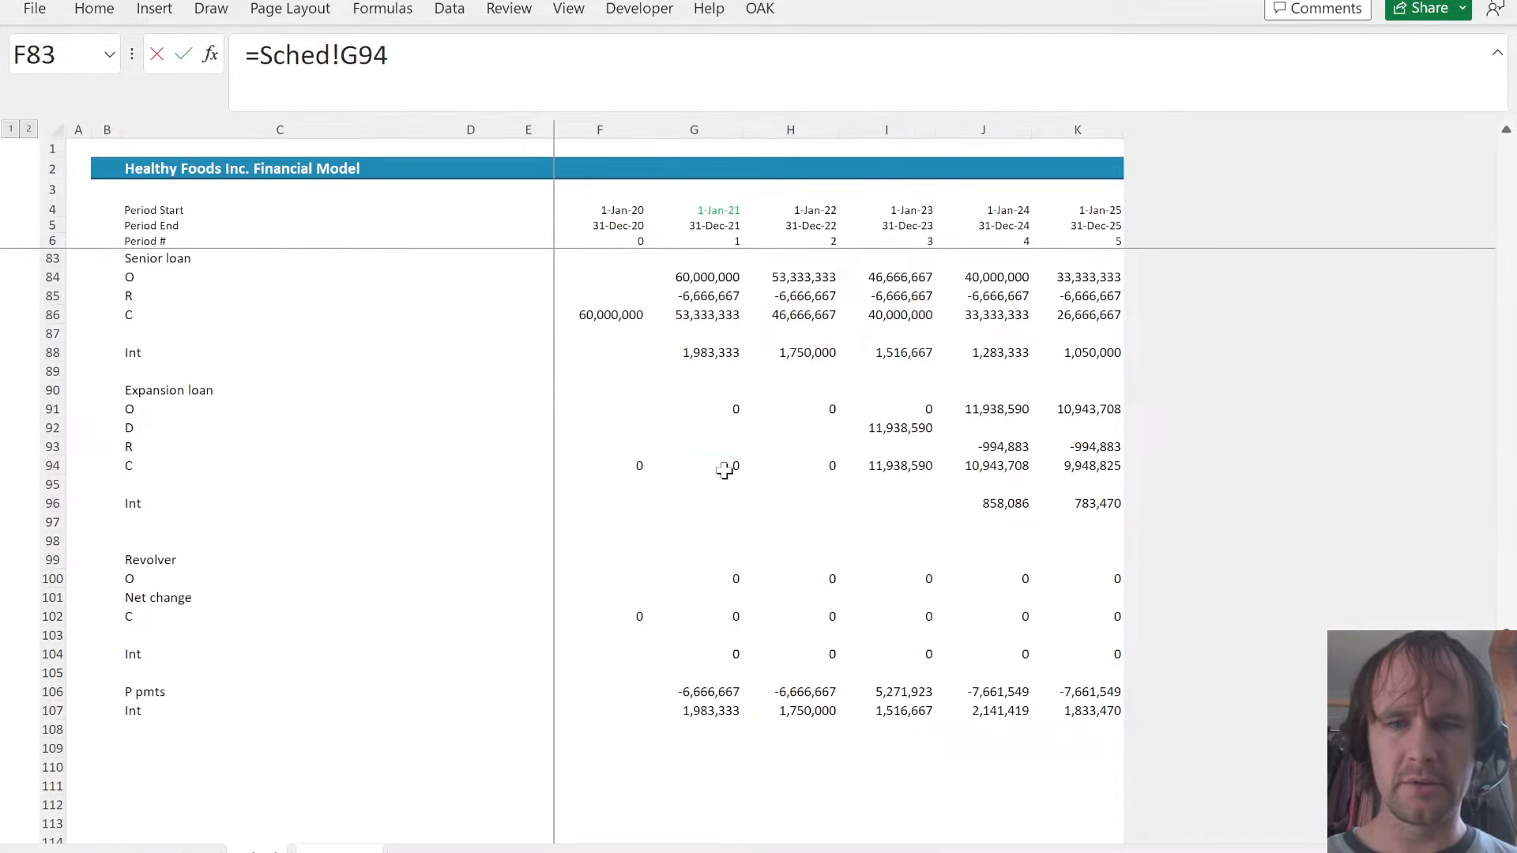
pyautogui.hotkey('ctrl', 'Return')
pyautogui.hotkey('ctrl', 'shift', 'Right')
pyautogui.hotkey('ctrl', 'r')
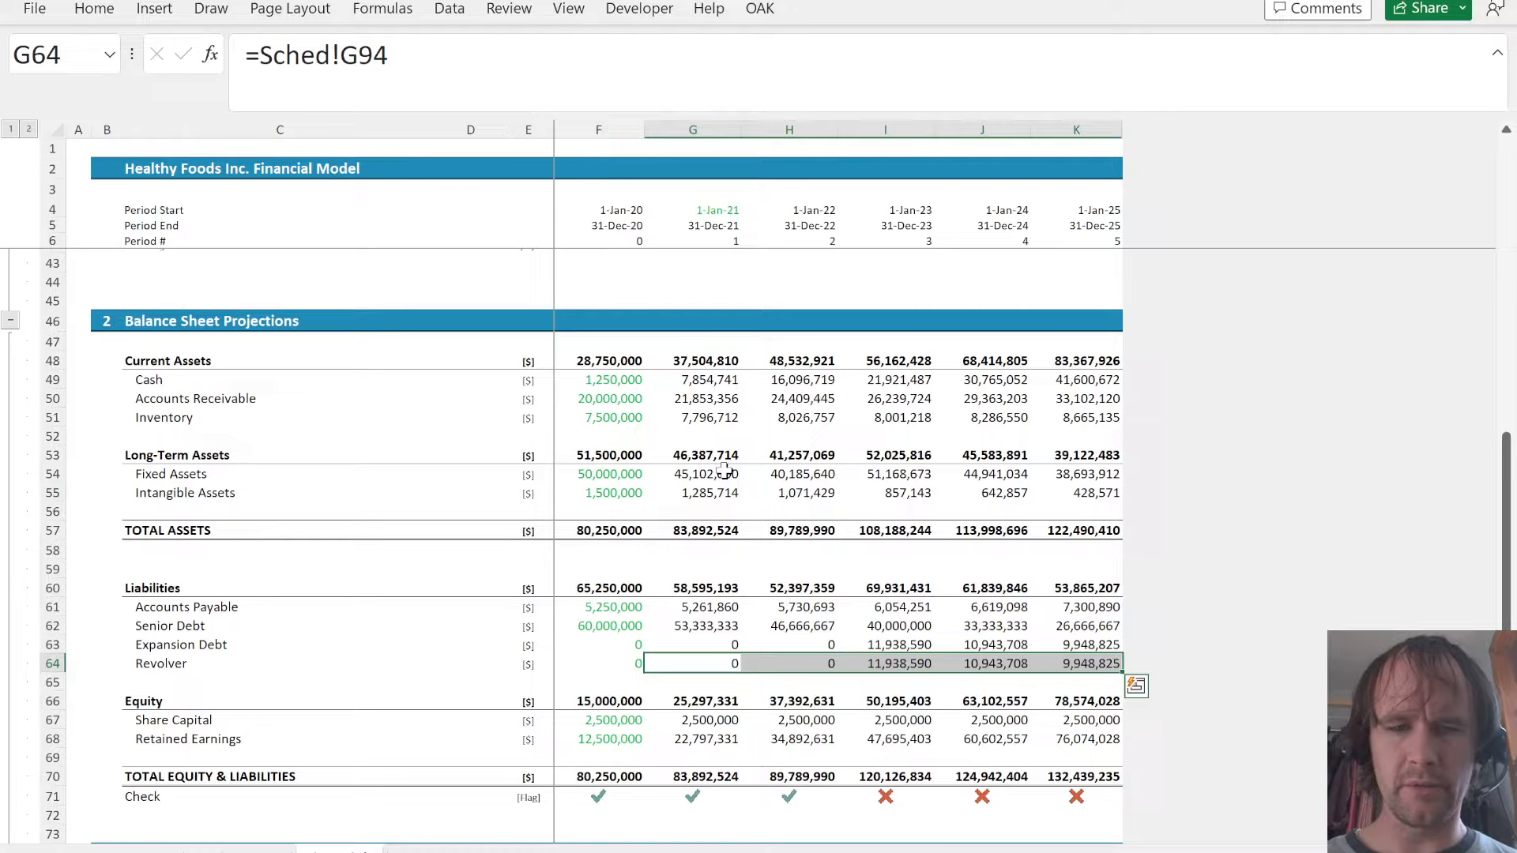
# - Link the balance sheet's revolver in G64 to its closing balance as =Sched!G102 and fill it across to K64
pyautogui.write('=')
pyautogui.hotkey('ctrl', 'pagedown')
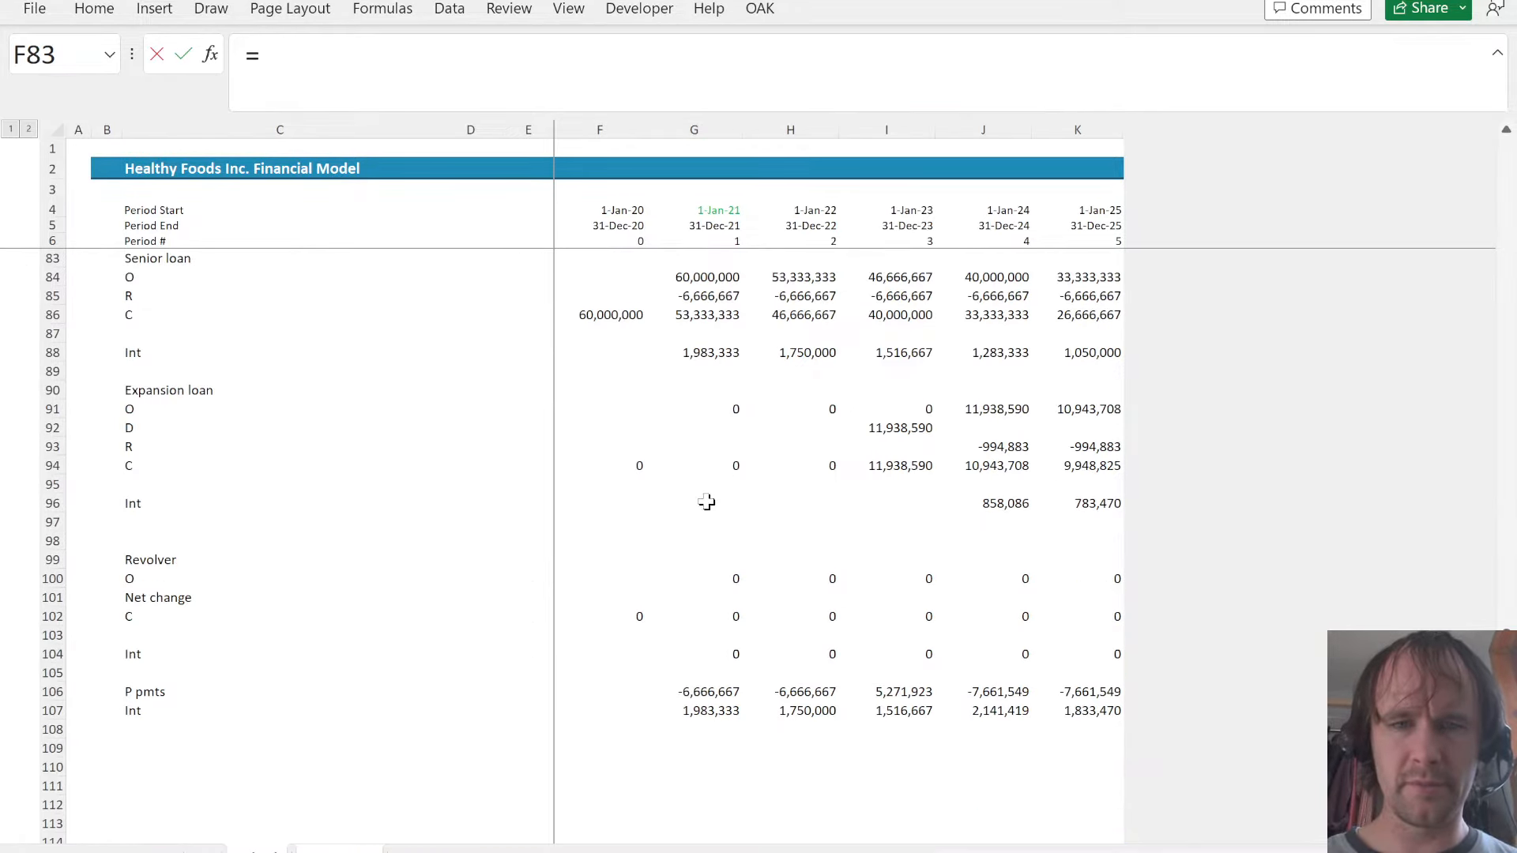
pyautogui.click(727, 616)
pyautogui.hotkey('ctrl', 'pageup')
pyautogui.hotkey('ctrl', 'Return')
pyautogui.hotkey('ctrl', 'shift', 'Right')
pyautogui.hotkey('ctrl', 'r')
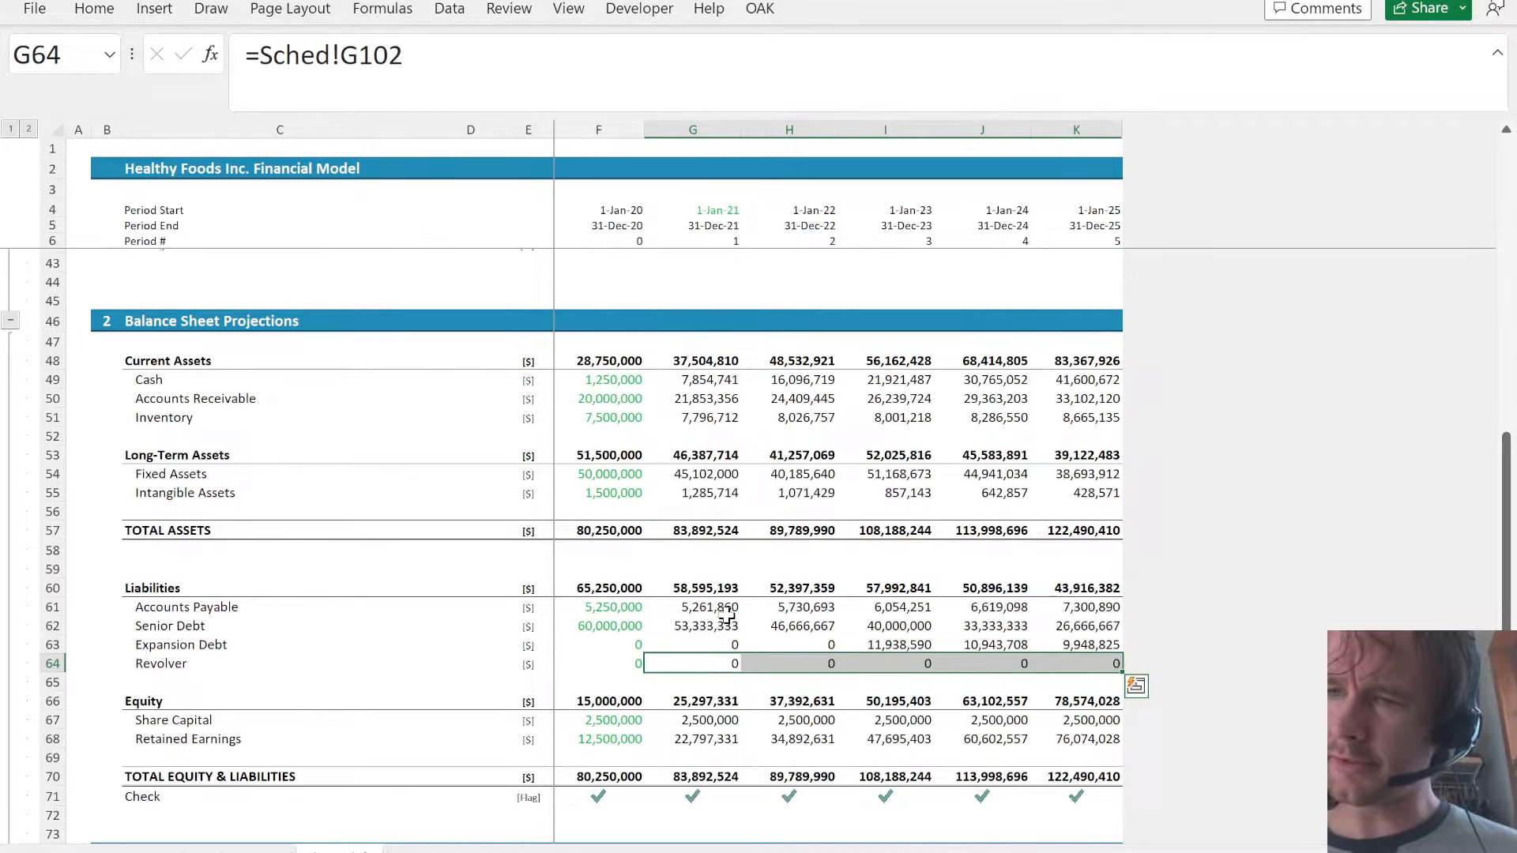
# - Enter the income statement's corporate income tax in G39 as =F37*23%
pyautogui.press('pageup')
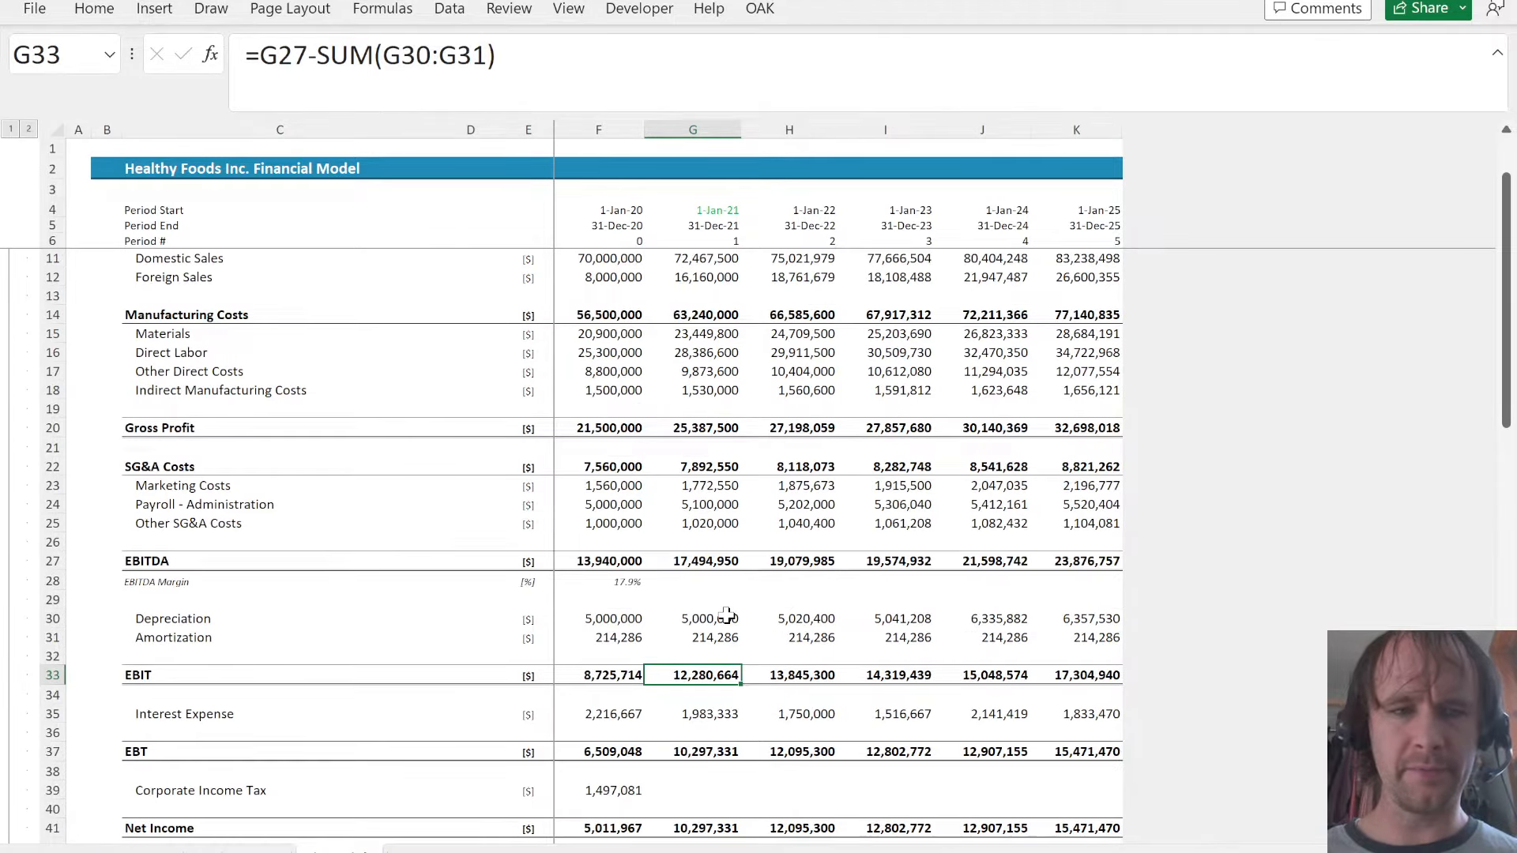
pyautogui.press('pageup')
pyautogui.press('pagedown')
pyautogui.press('Up')
pyautogui.press('Up')
pyautogui.press('Up')
pyautogui.press('Up')
pyautogui.press('Up')
pyautogui.press('Up')
pyautogui.press('Up')
pyautogui.press('Up')
pyautogui.press('Up')
pyautogui.press('Up')
pyautogui.press('Up')
pyautogui.press('Up')
pyautogui.press('Up')
pyautogui.press('Up')
pyautogui.press('Up')
pyautogui.press('Up')
pyautogui.press('Up')
pyautogui.press('Up')
pyautogui.press('Up')
pyautogui.press('Up')
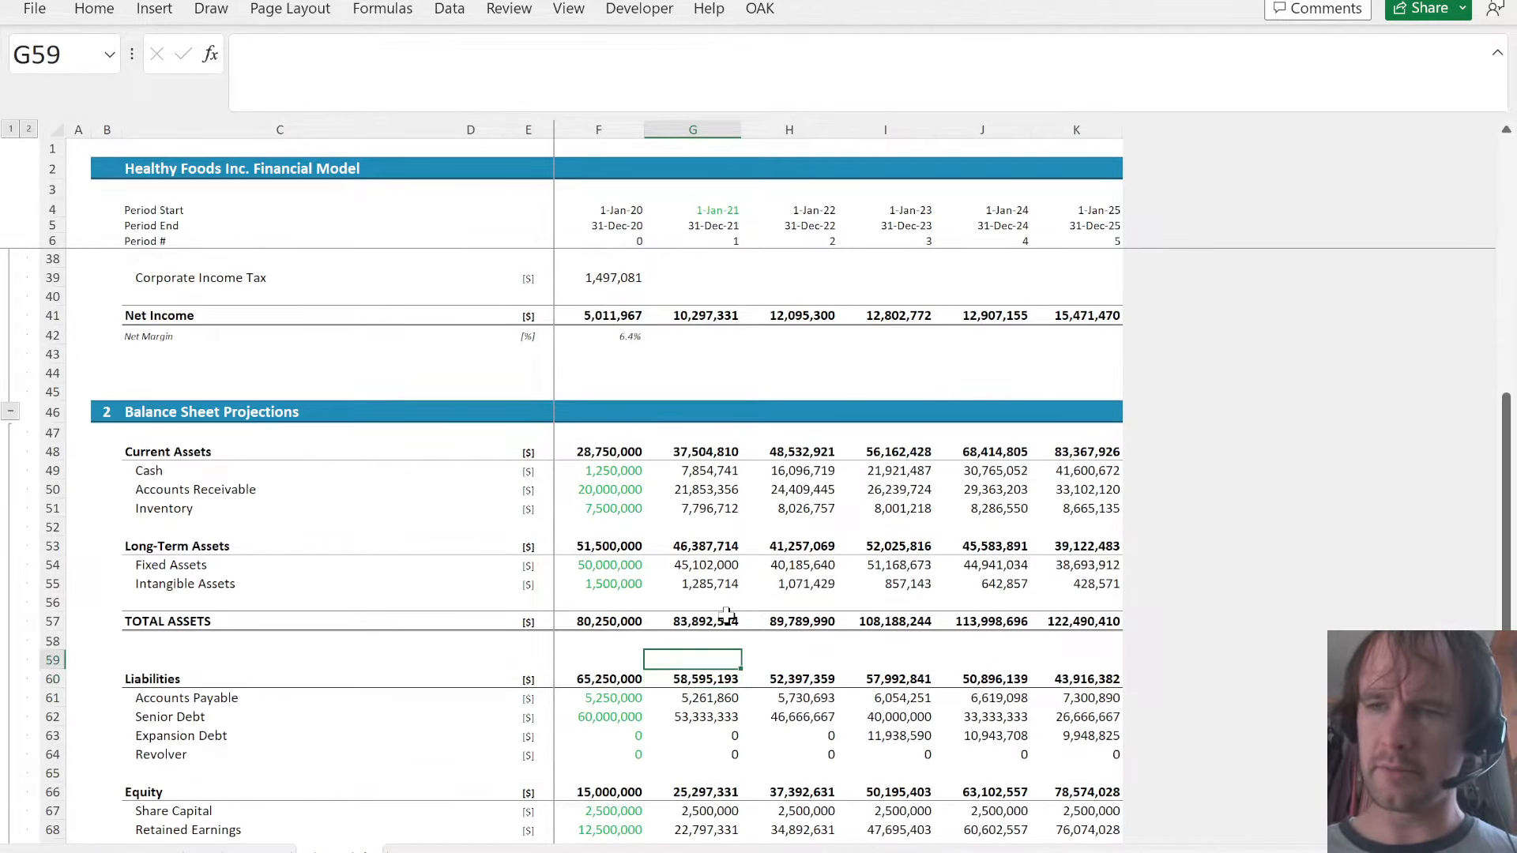
pyautogui.press('Up')
pyautogui.press('Up')
pyautogui.press('Up')
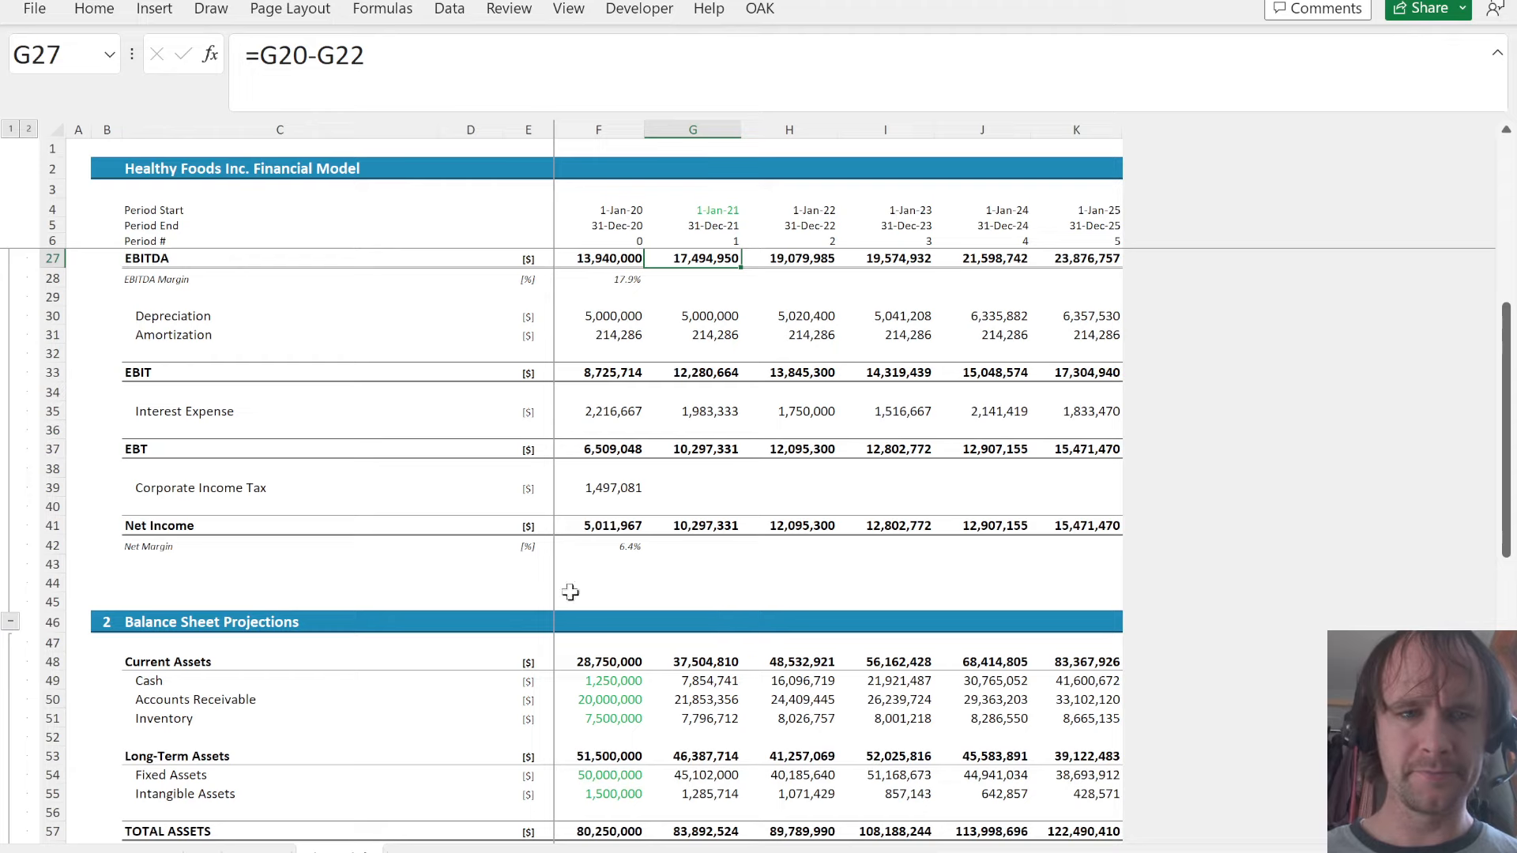
pyautogui.click(689, 485)
pyautogui.write('=')
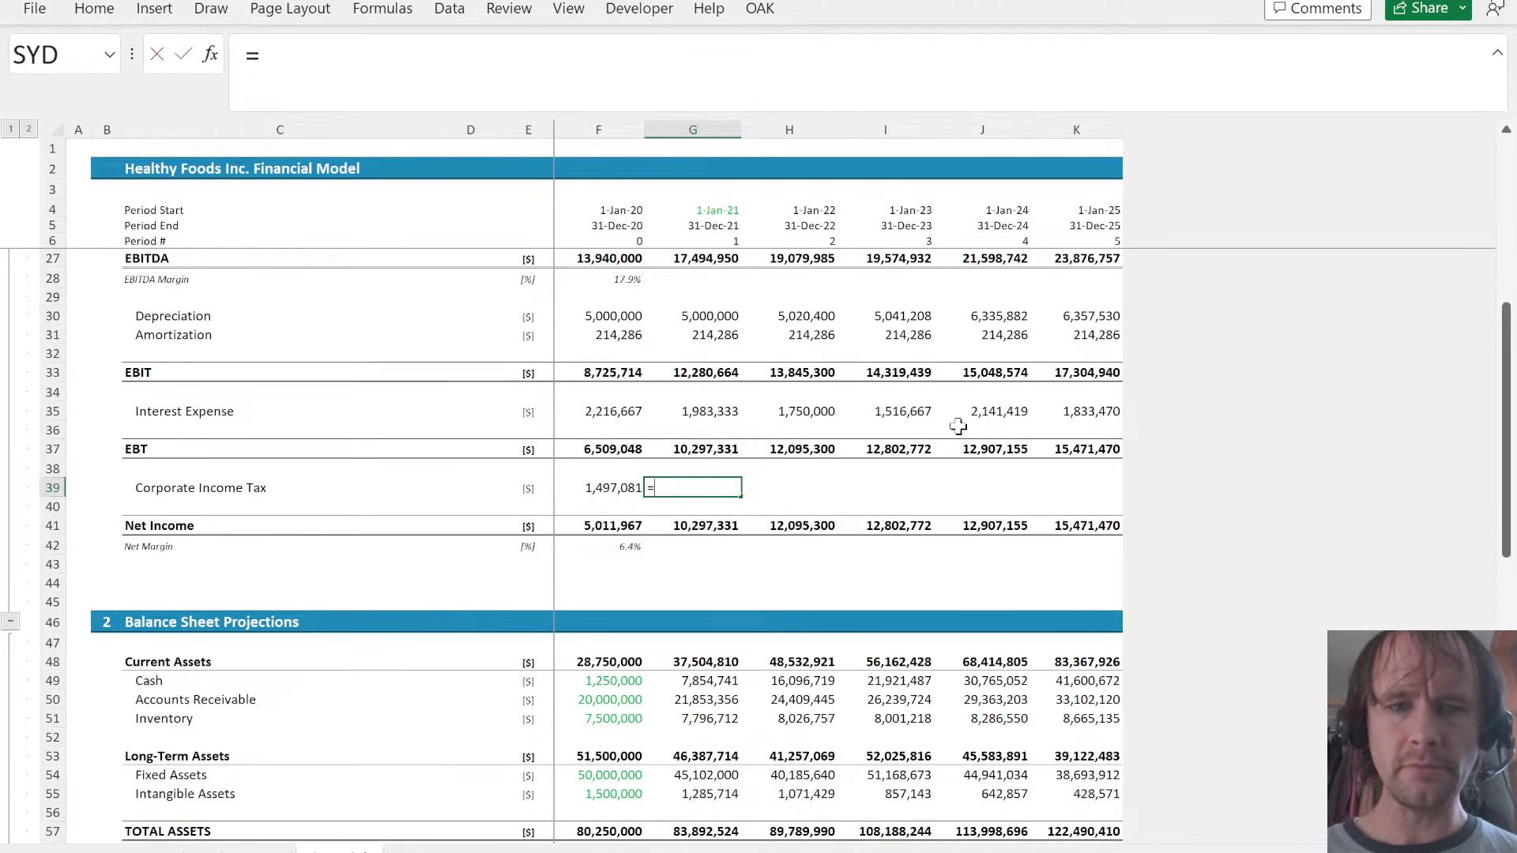
pyautogui.press('Left')
pyautogui.press('Up')
pyautogui.press('Up')
pyautogui.write('*23%')
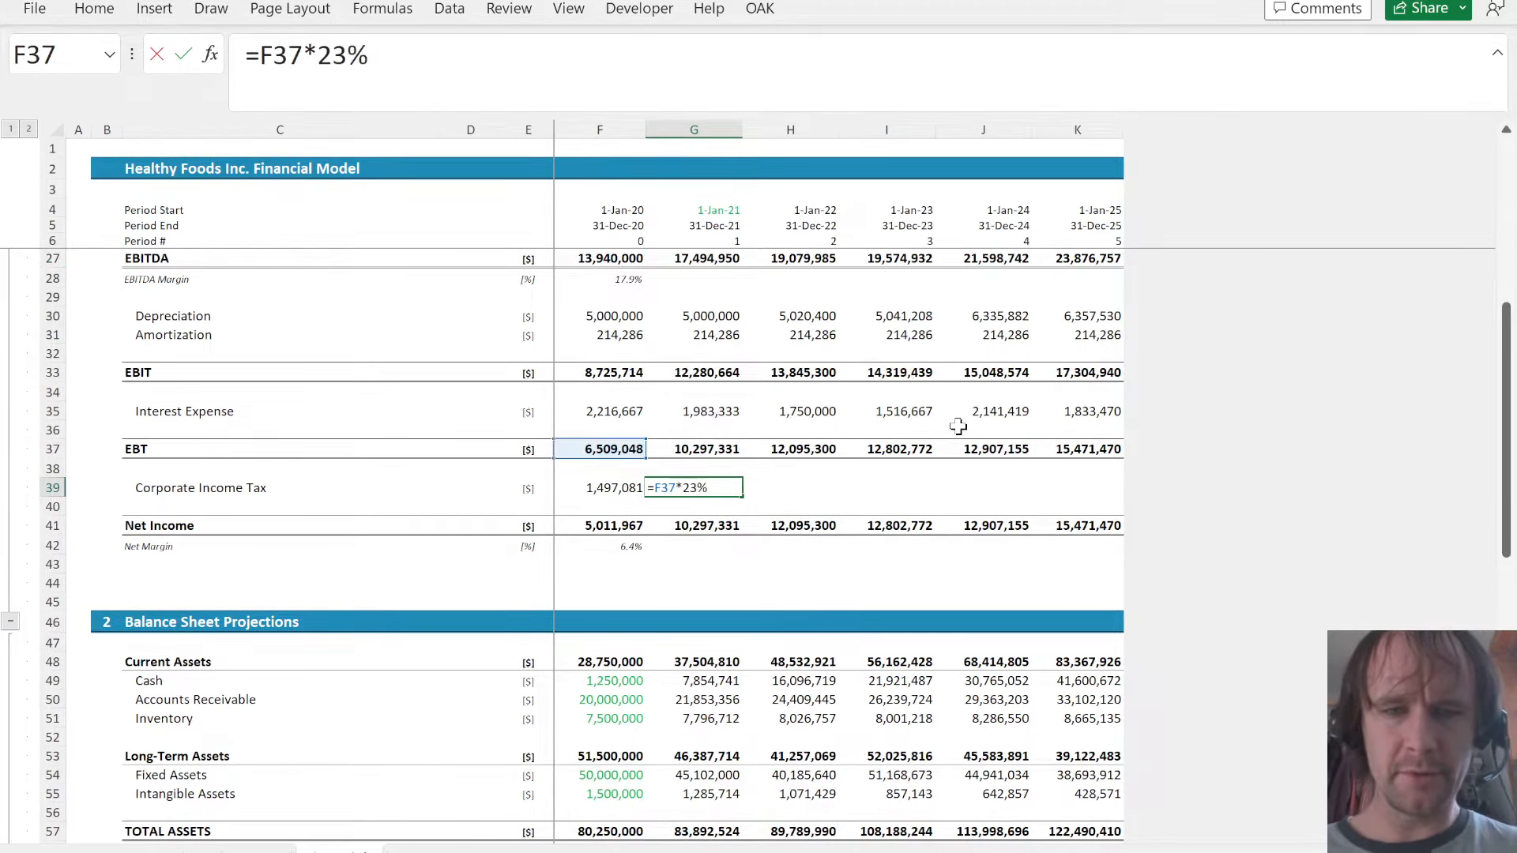
pyautogui.press('Return')
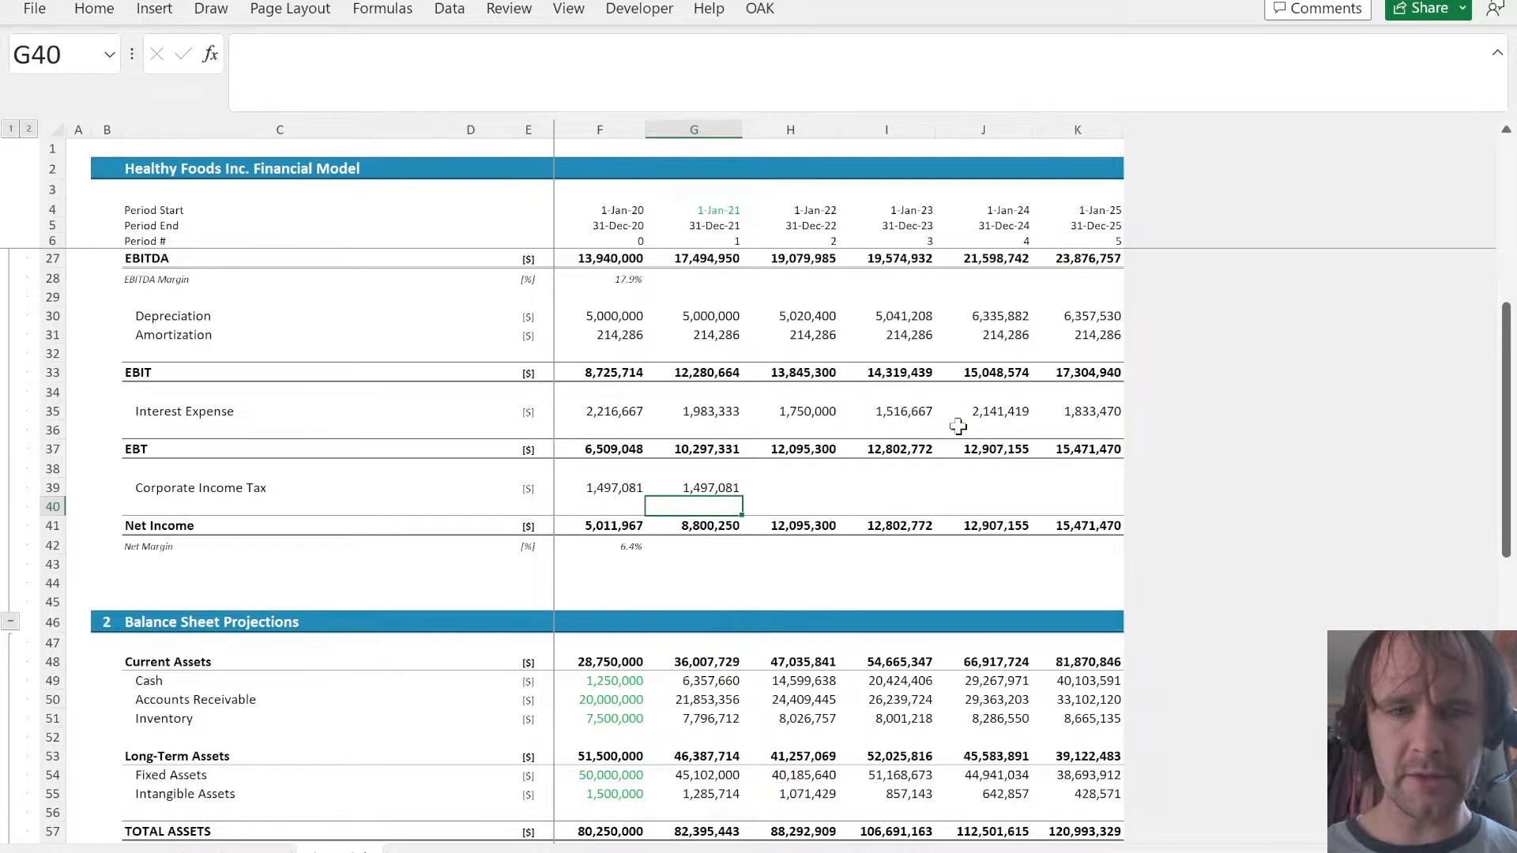
# - Set the corporate income tax in G39 to =G37*23% and fill it across to K39
pyautogui.press('Up')
pyautogui.write('=')
pyautogui.press('Up')
pyautogui.press('Up')
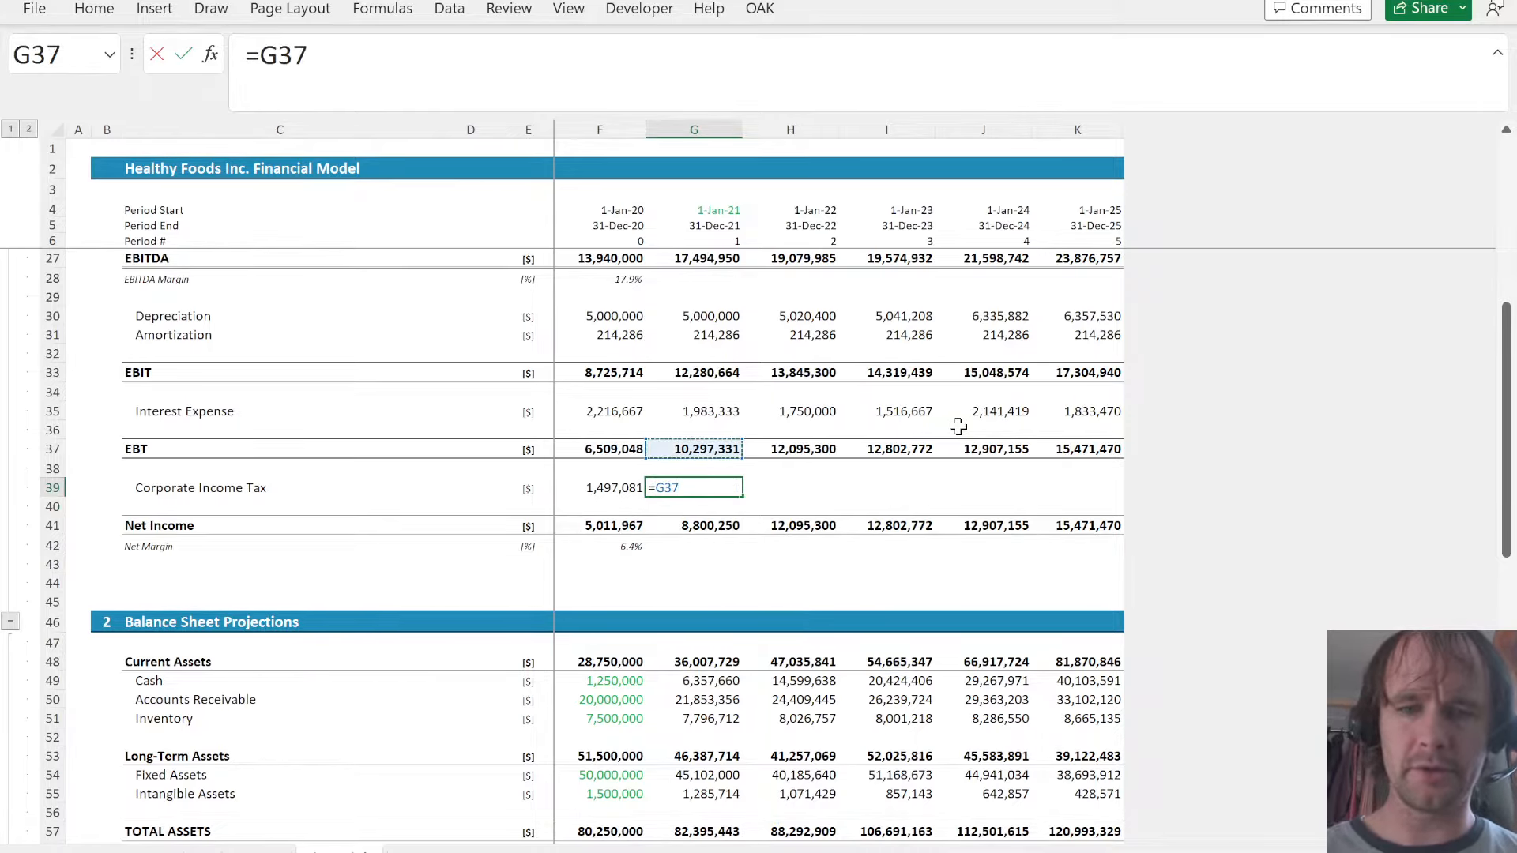
pyautogui.write('*23%')
pyautogui.press('Return')
pyautogui.press('Up')
pyautogui.hotkey('shift', 'Right')
pyautogui.hotkey('shift', 'Right')
pyautogui.hotkey('shift', 'Right')
pyautogui.hotkey('shift', 'Right')
pyautogui.hotkey('ctrl', 'r')
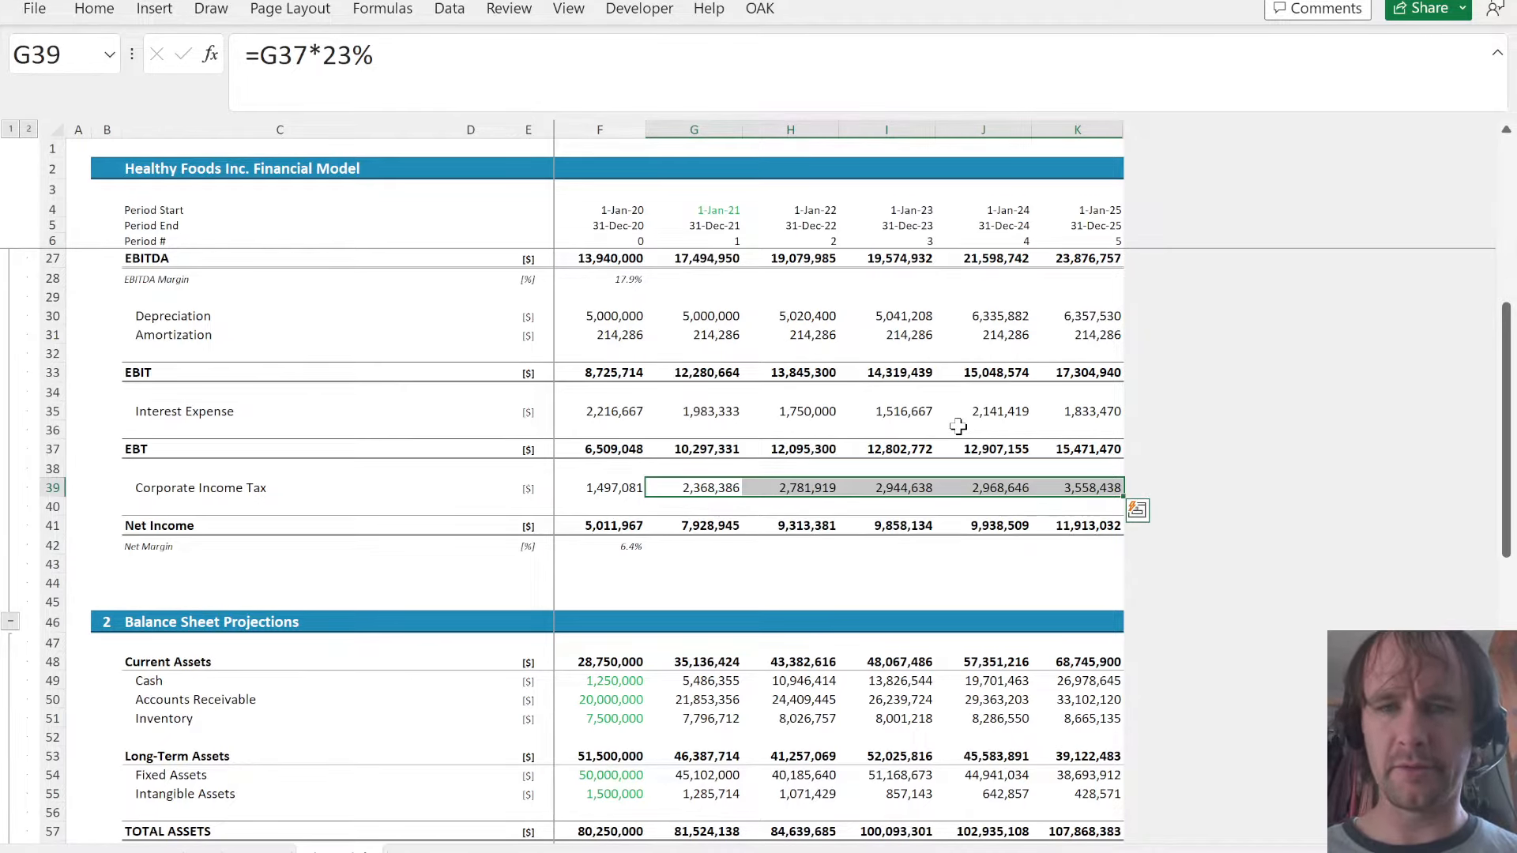
# - Add a Dividend label in C83, directly under Principal change in the cash flow adjustments
pyautogui.press('pagedown')
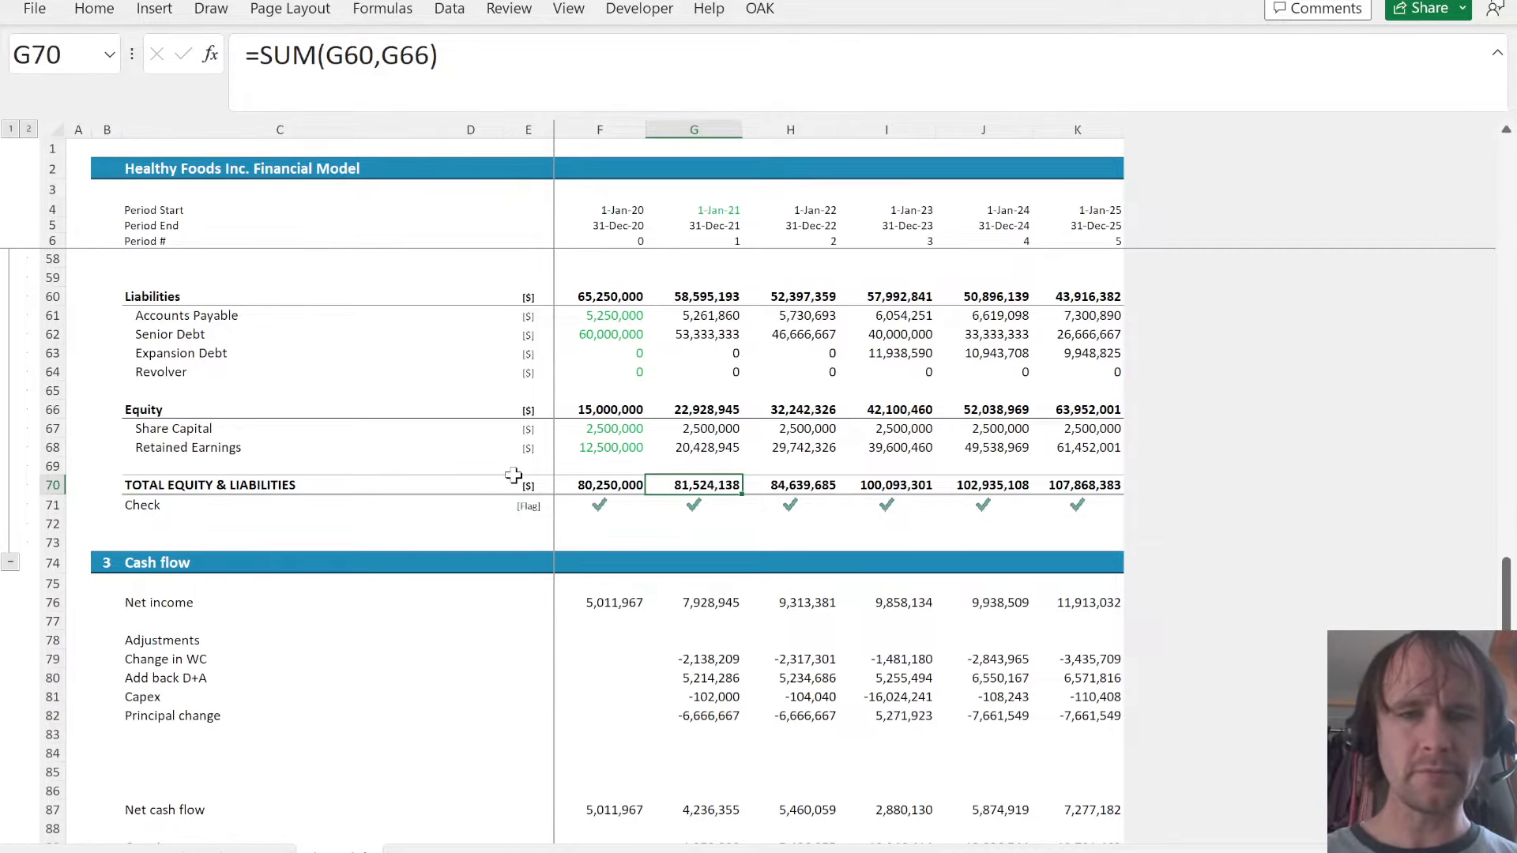
pyautogui.scroll(8, 513, 475)
pyautogui.scroll(1, 514, 475)
pyautogui.scroll(-19, 298, 532)
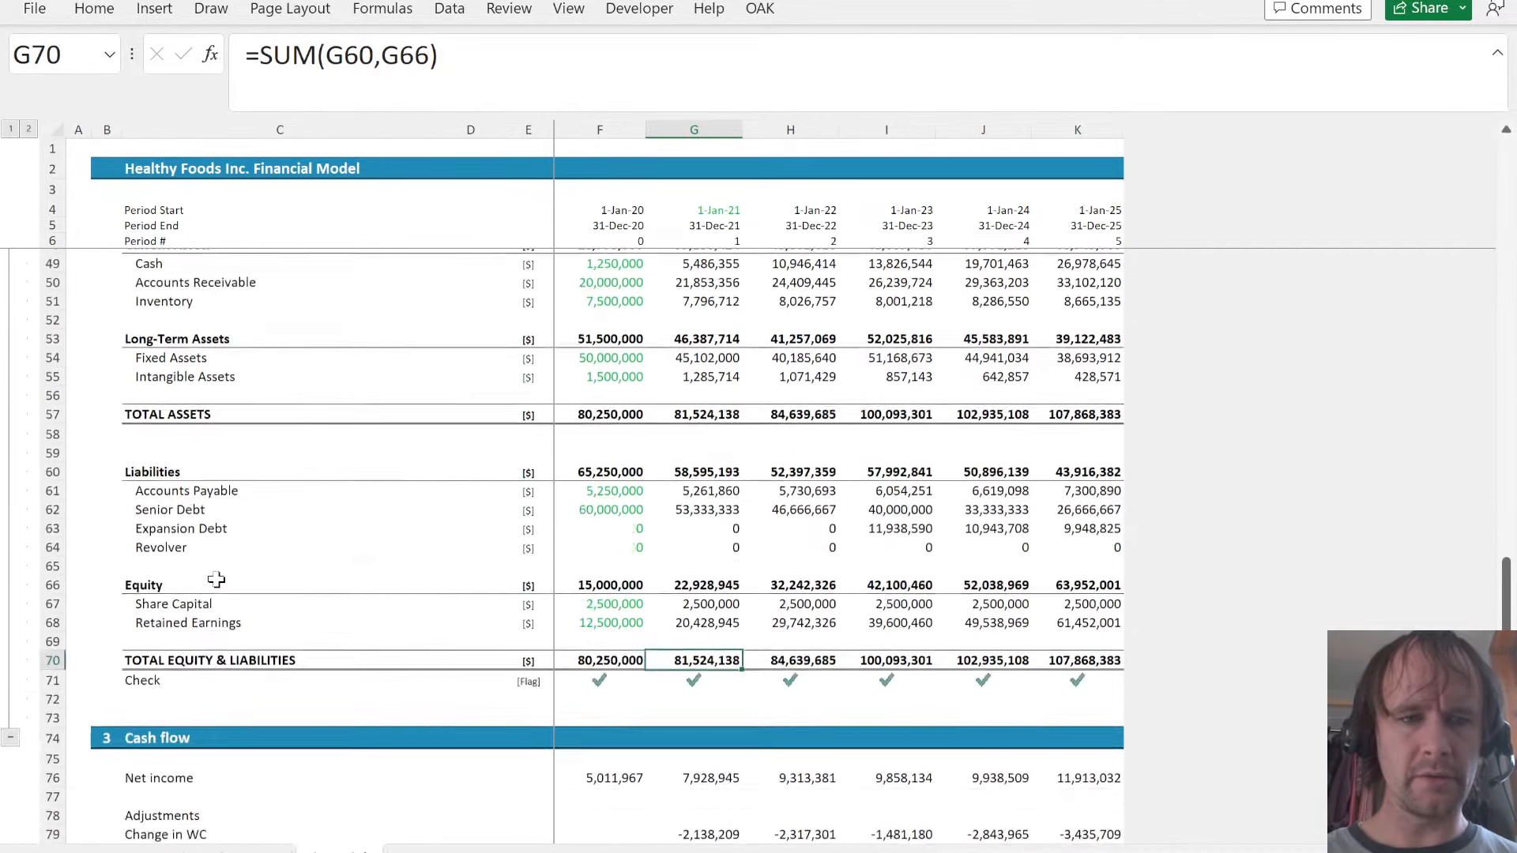
pyautogui.scroll(4, 210, 582)
pyautogui.scroll(1, 216, 580)
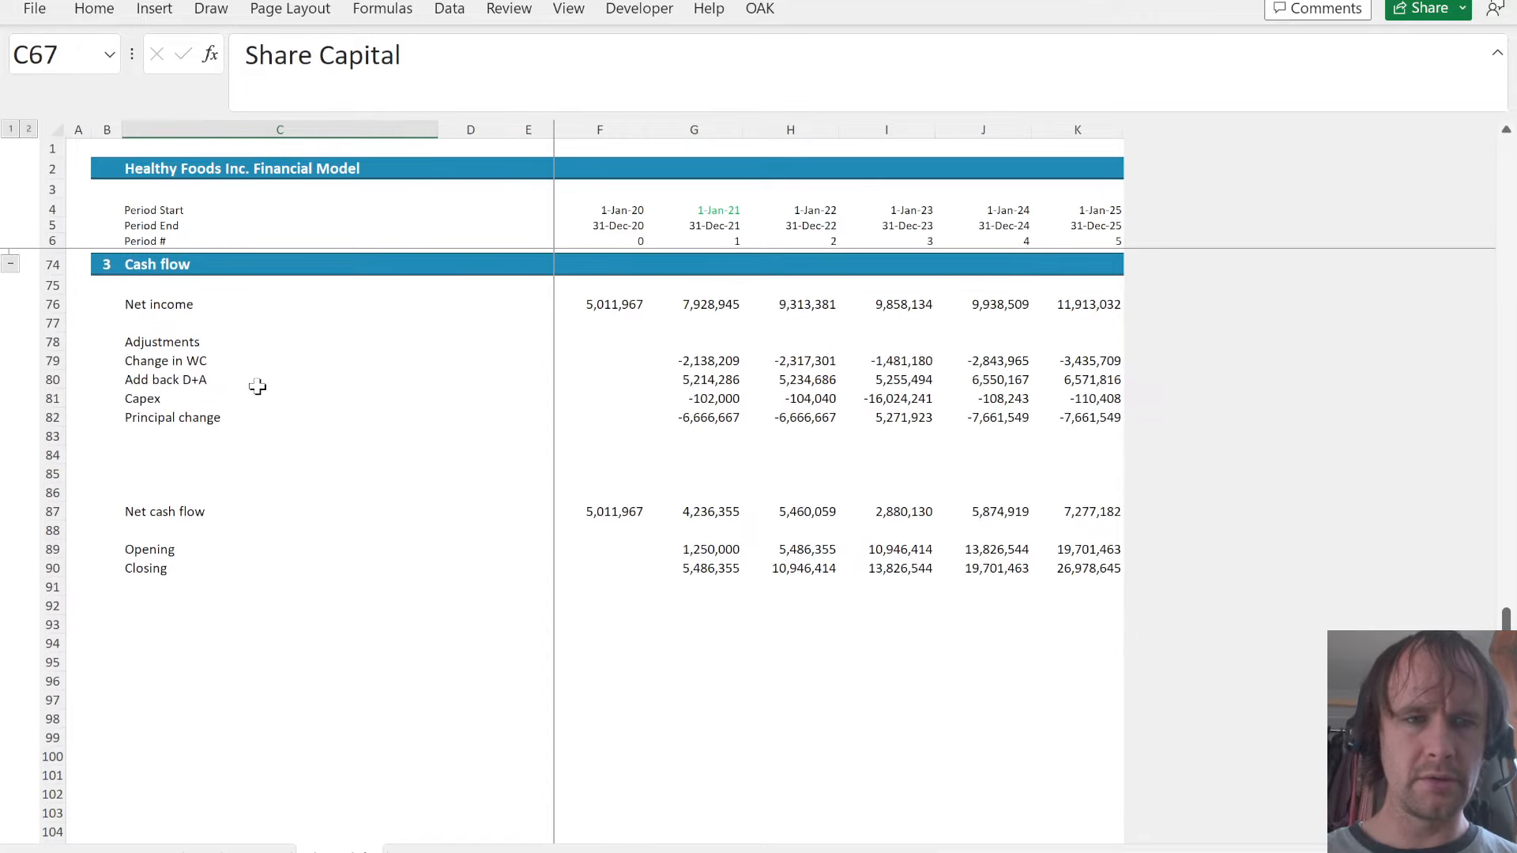
pyautogui.click(159, 458)
pyautogui.press('Up')
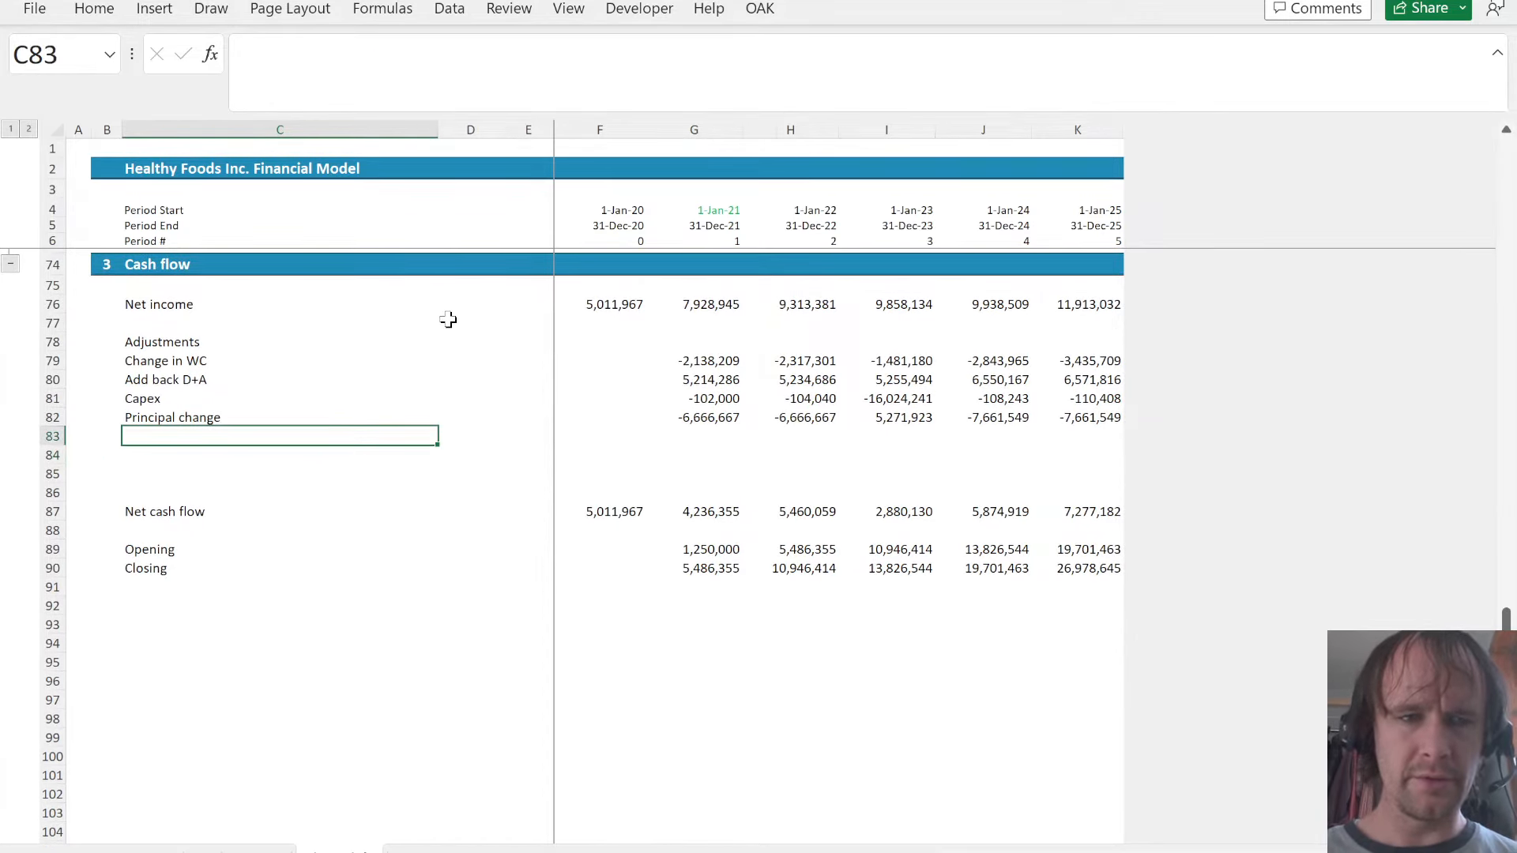
pyautogui.write('Dividend')
pyautogui.press('Right')
pyautogui.press('Right')
pyautogui.press('Right')
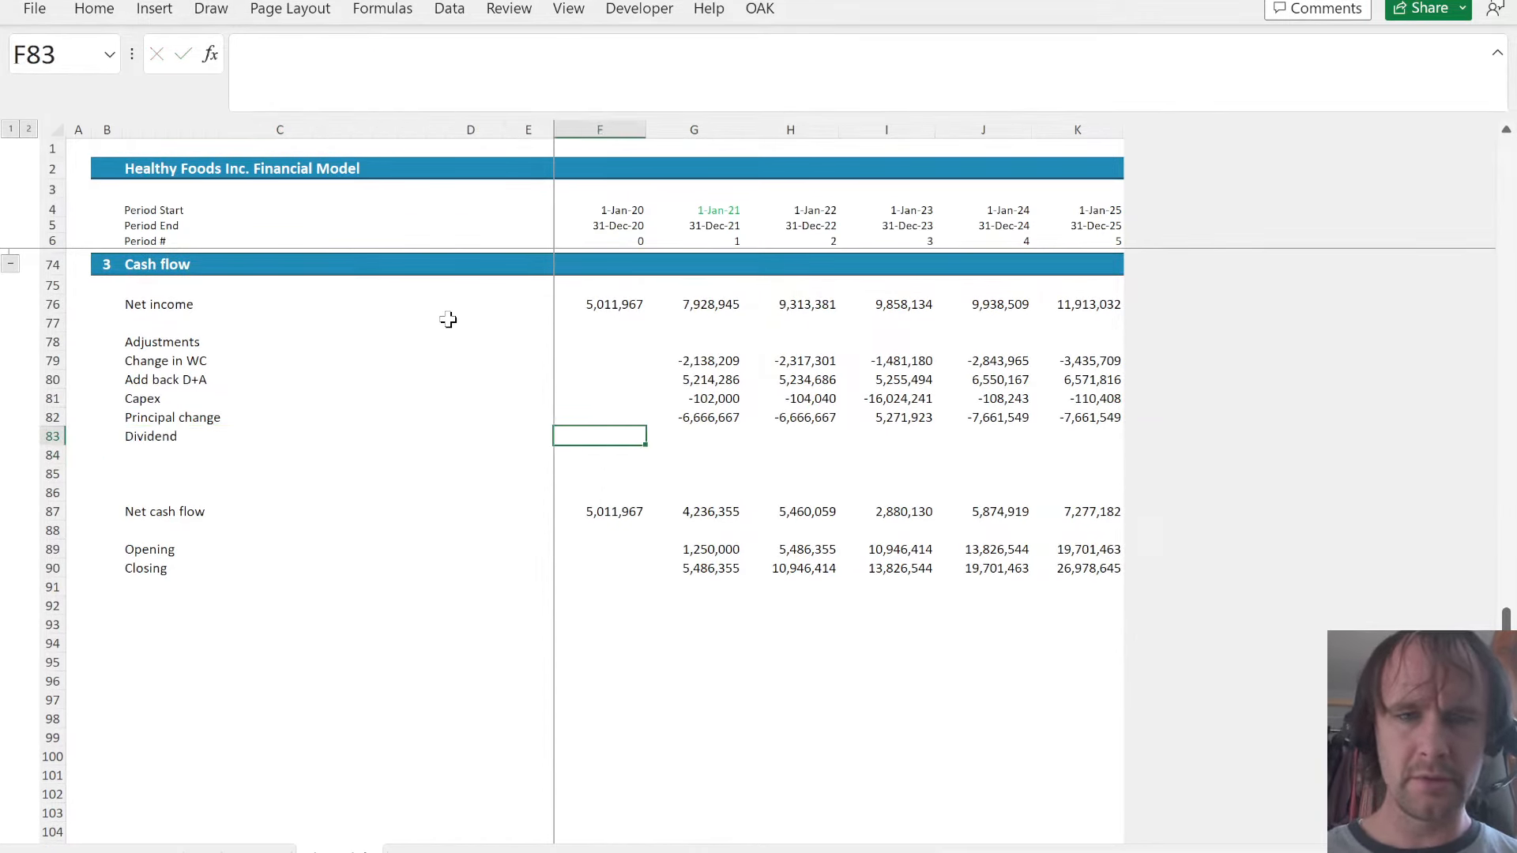
# - Calculate the cash flow's dividend in G83 as minus half of net income with =-50%*G41
pyautogui.press('Right')
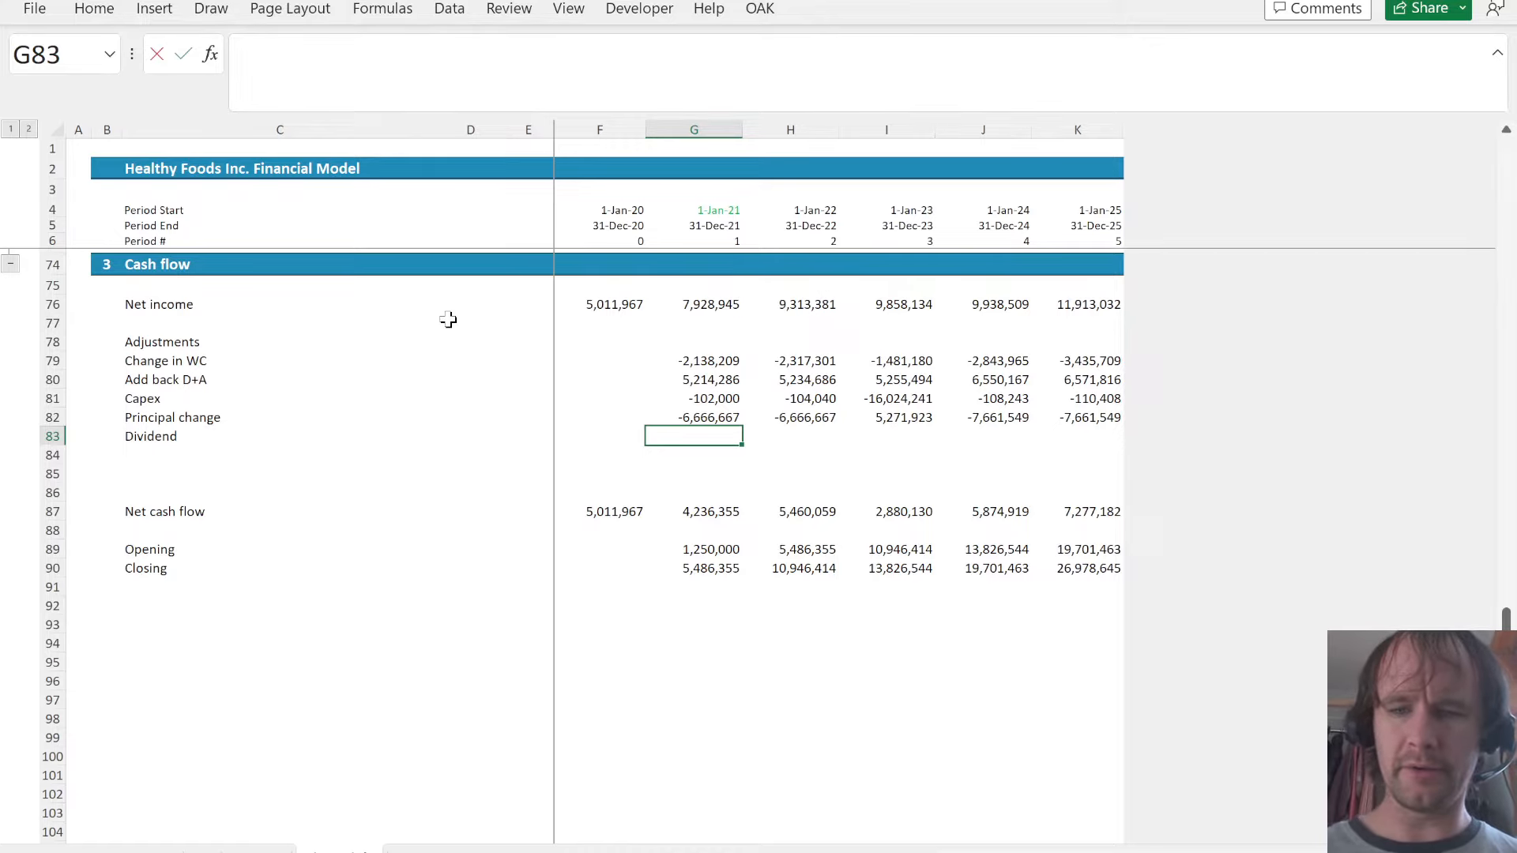
pyautogui.write('=-50%')
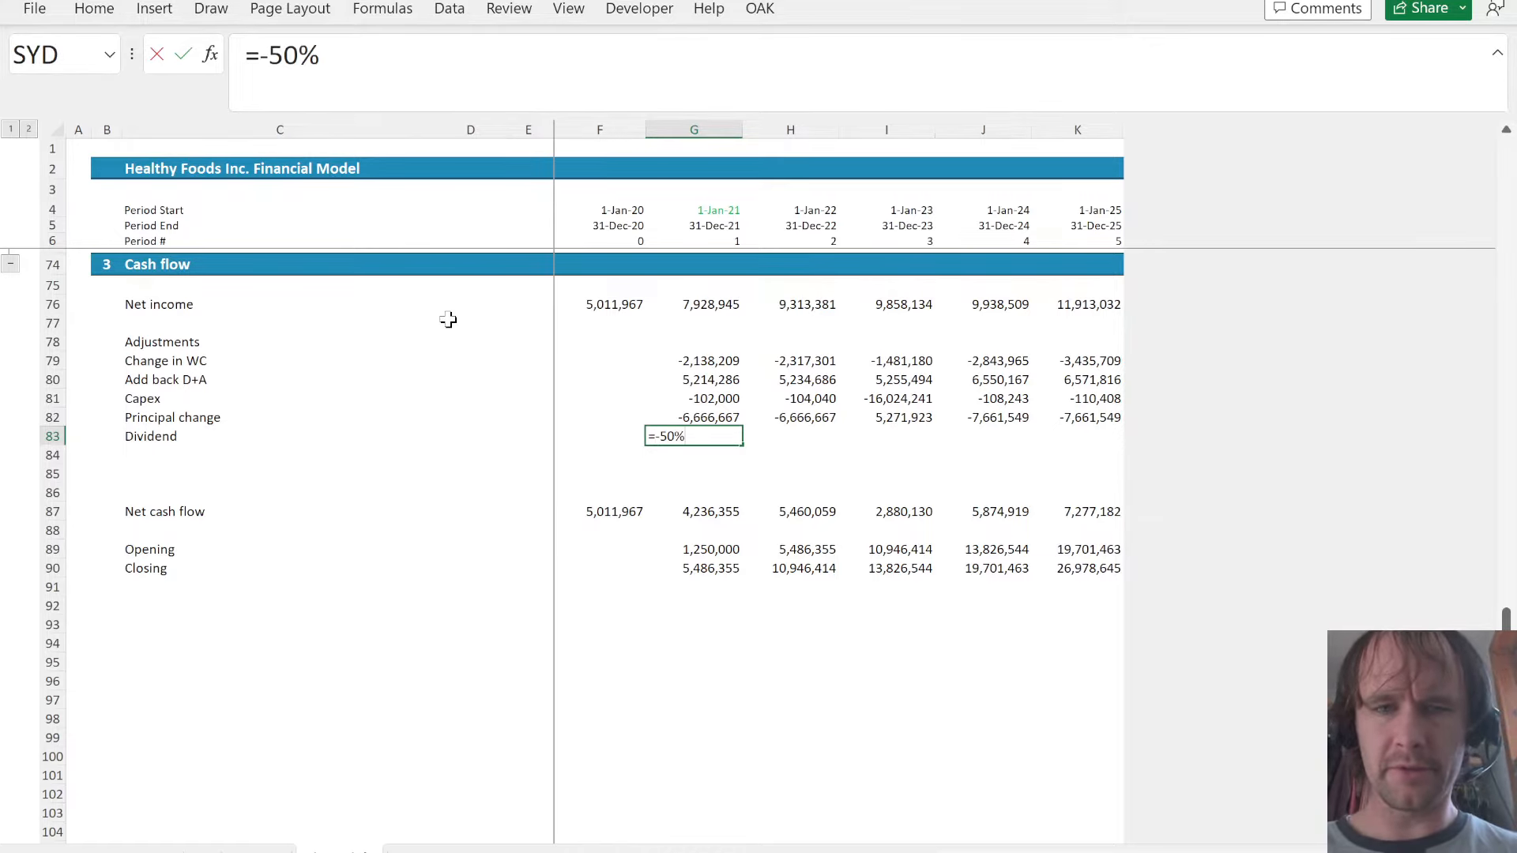
pyautogui.write('*')
pyautogui.press('pageup')
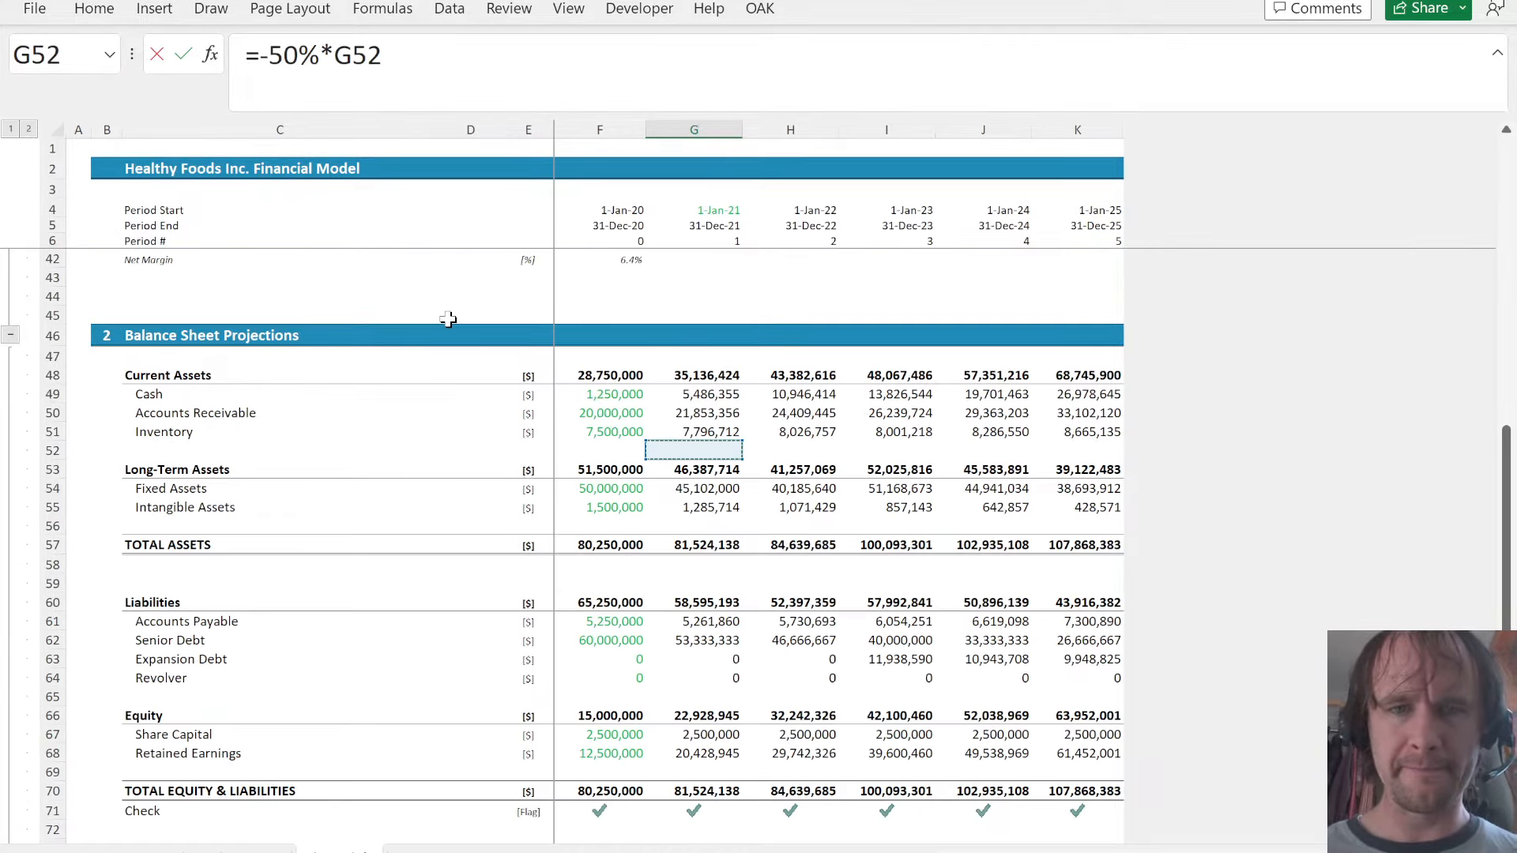
pyautogui.scroll(2, 820, 366)
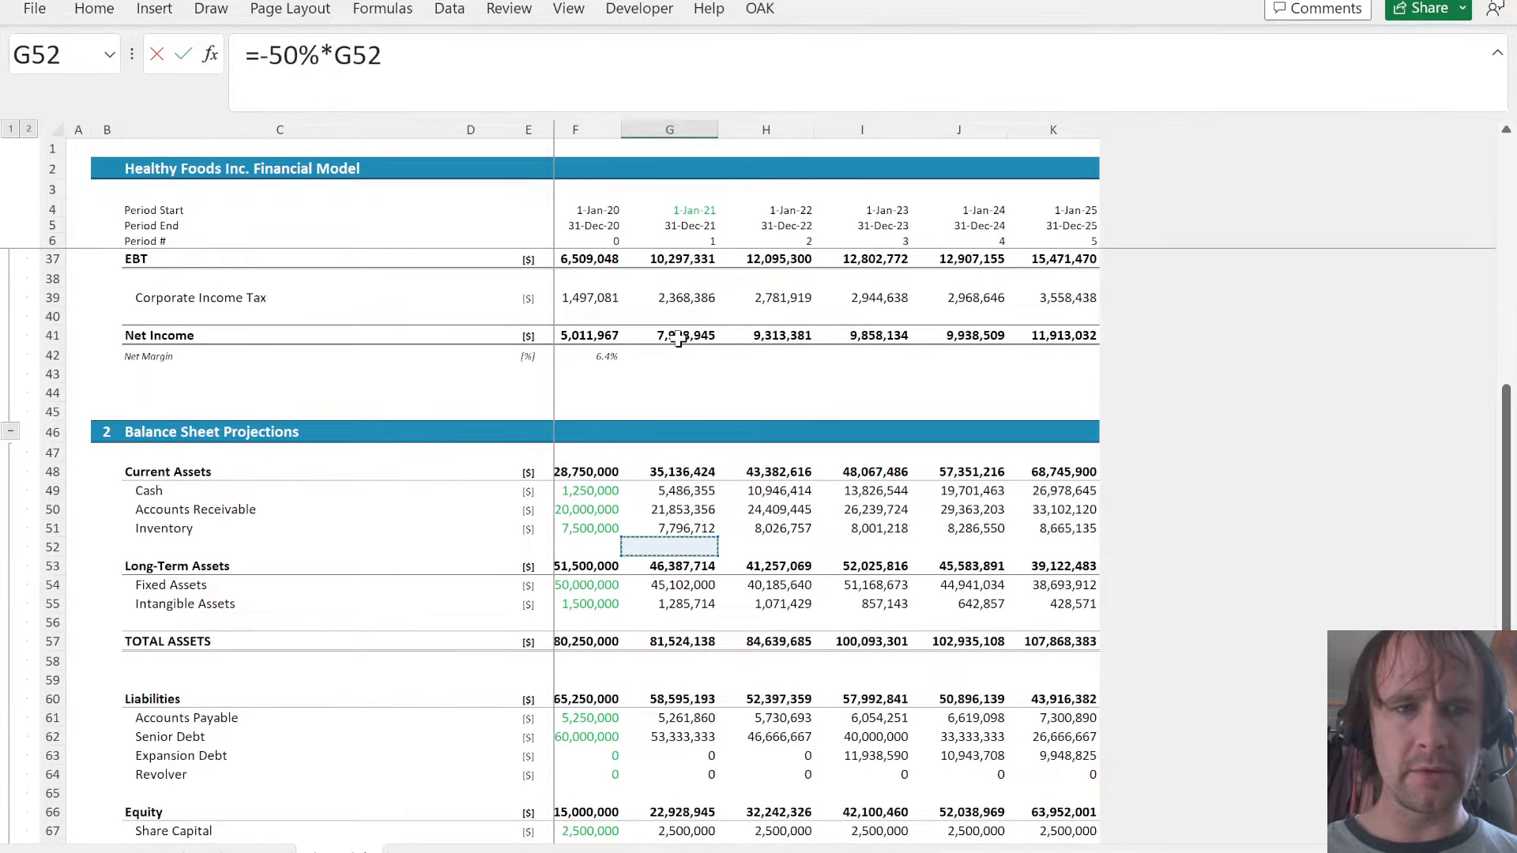
pyautogui.scroll(1, 678, 340)
pyautogui.click(680, 375)
pyautogui.press('Return')
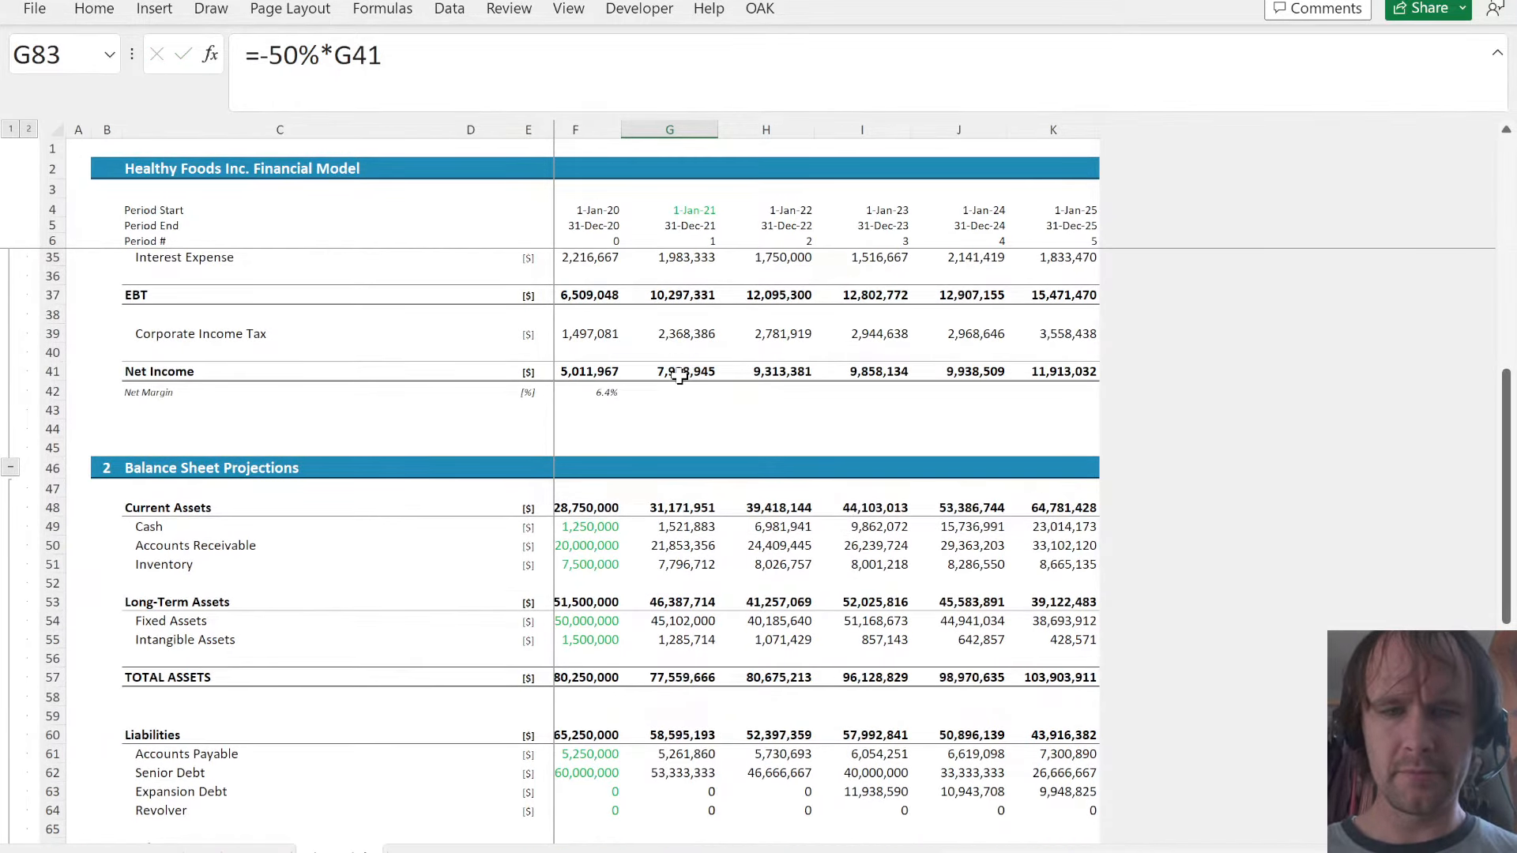
# - Copy the principal change's number format from G82 onto the dividend in G83 and fill the dividend across to K83
pyautogui.press('Down')
pyautogui.press('Up')
pyautogui.press('Up')
pyautogui.press('Up')
pyautogui.hotkey('ctrl', 'c')
pyautogui.press('Down')
pyautogui.press('alt')
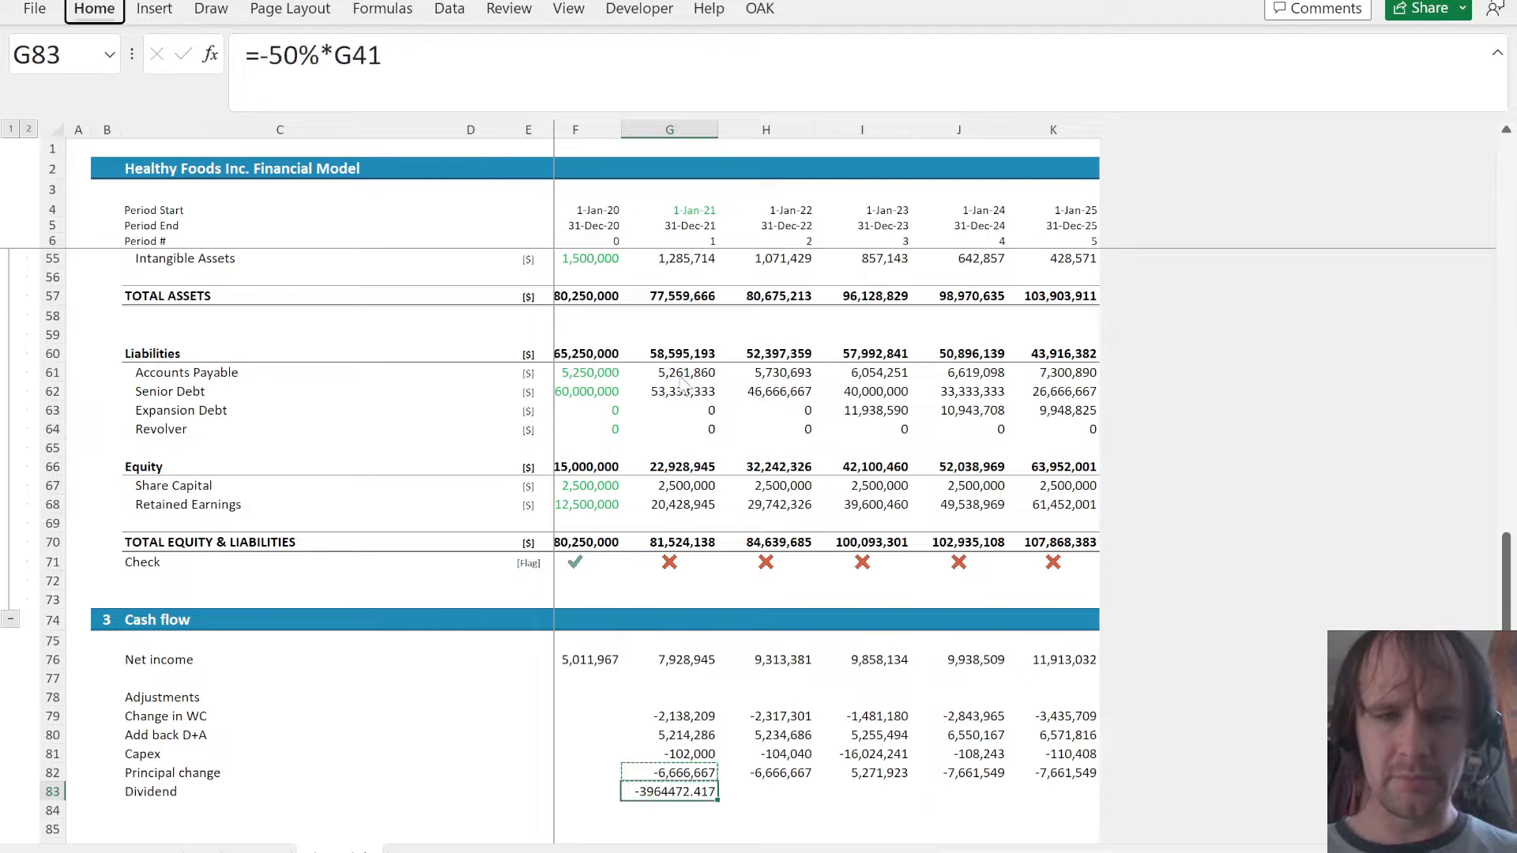
pyautogui.press('e')
pyautogui.press('s')
pyautogui.press('t')
pyautogui.press('Return')
pyautogui.hotkey('ctrl', 'shift', 'Right')
pyautogui.press('Escape')
pyautogui.hotkey('ctrl', 'r')
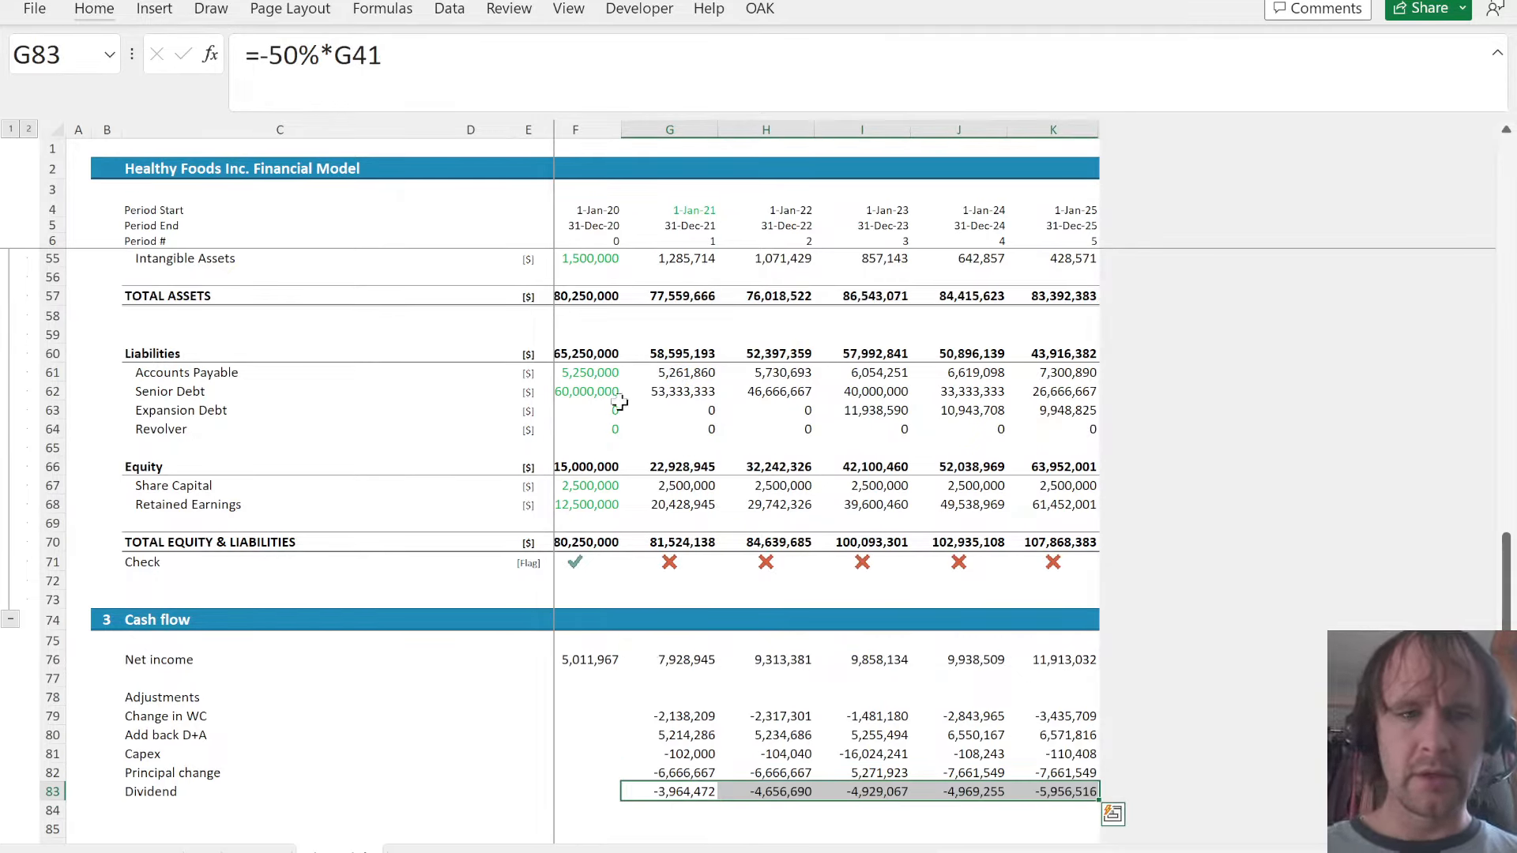
# - Extend the retained earnings formula in G68 to =F68+G41+G83 and fill it across to K68
pyautogui.click(661, 504)
pyautogui.click(521, 76)
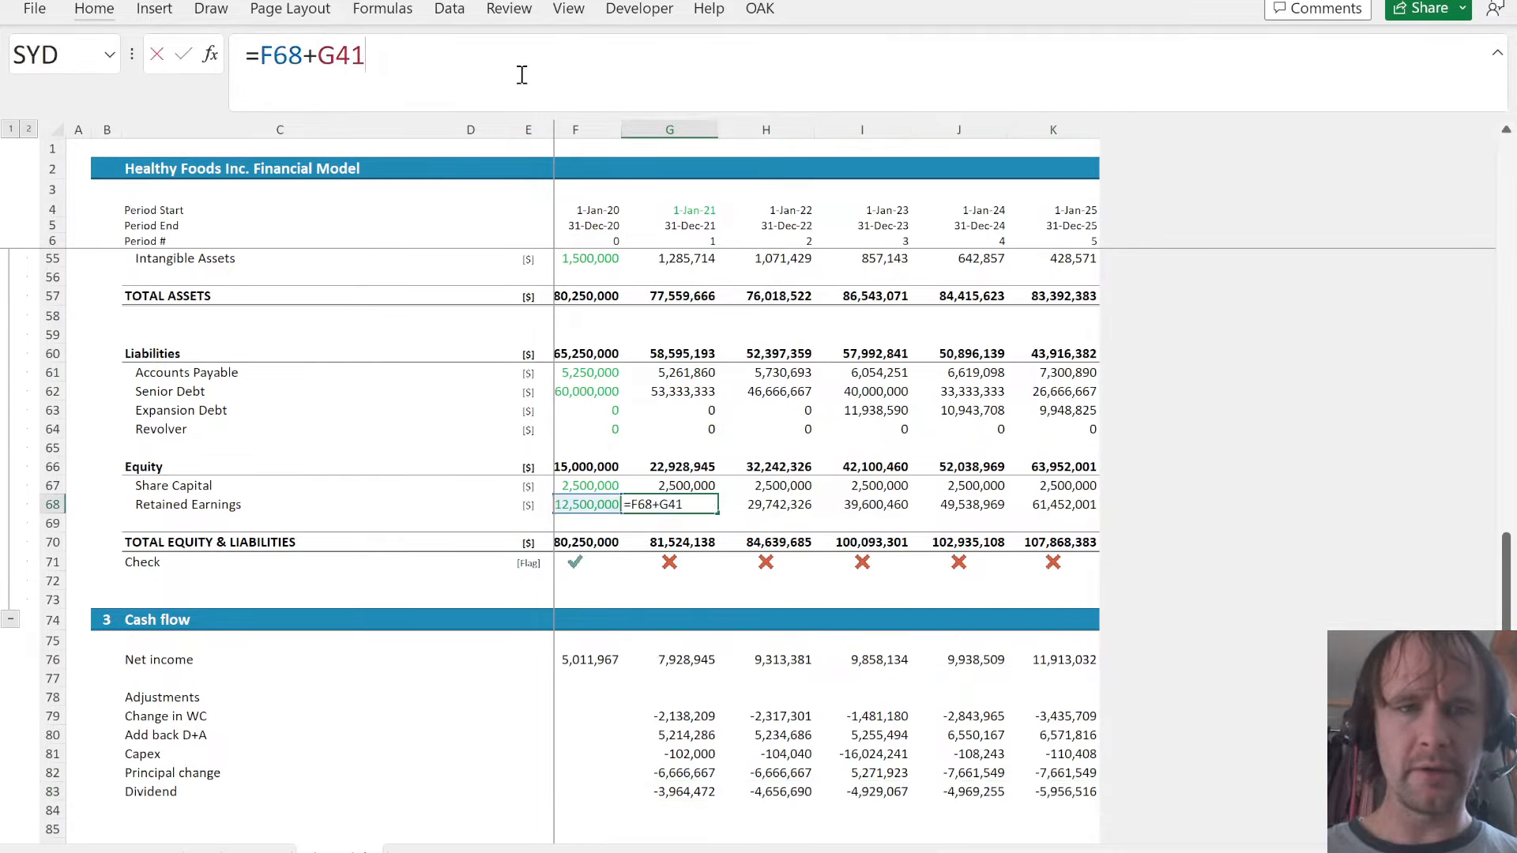
pyautogui.write('+')
pyautogui.click(671, 792)
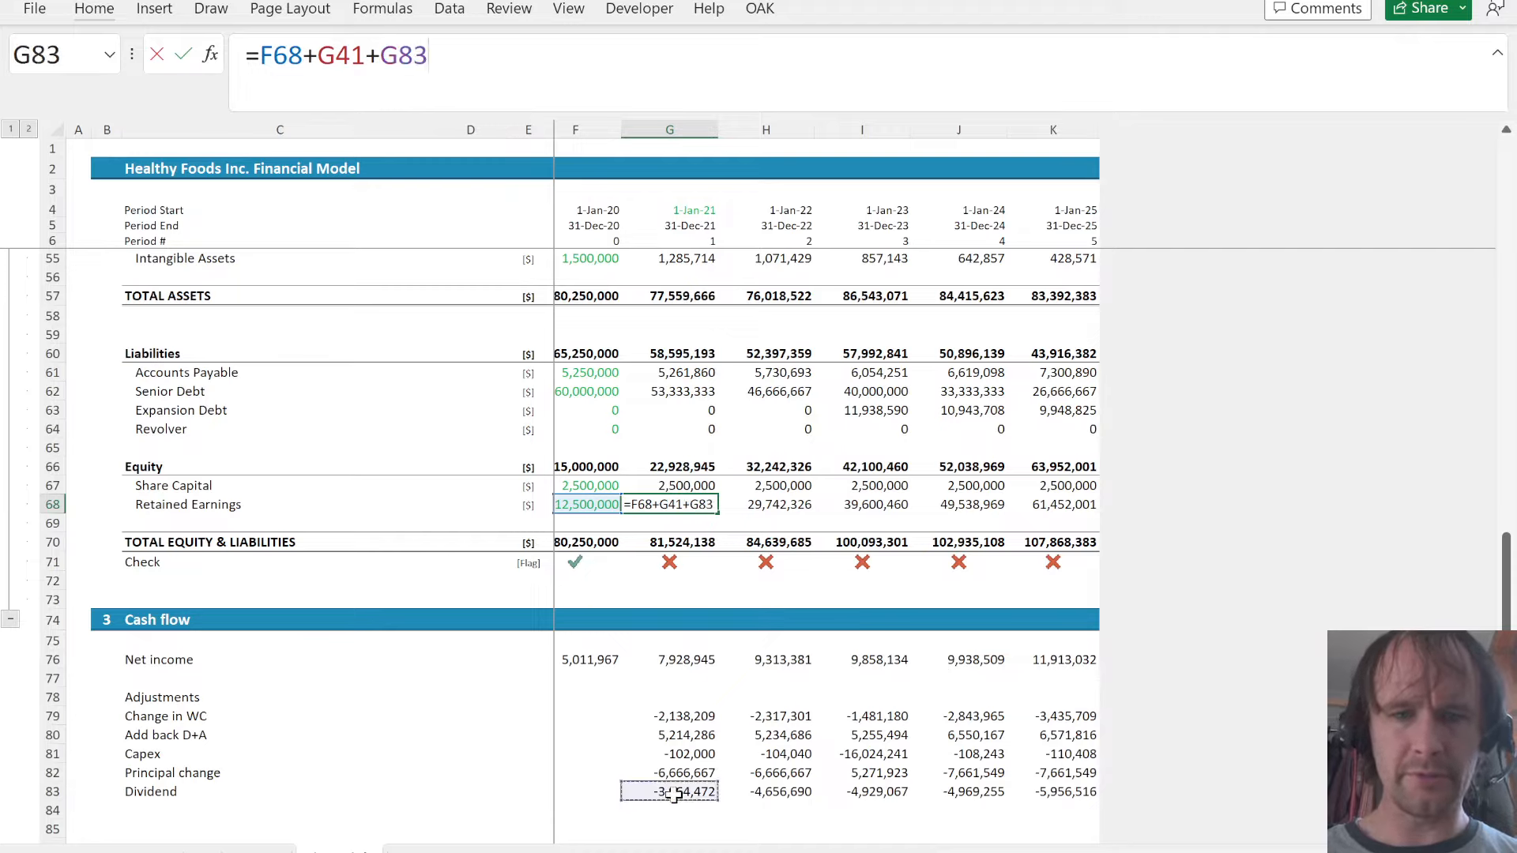
pyautogui.hotkey('ctrl', 'Return')
pyautogui.hotkey('ctrl', 'shift', 'Right')
pyautogui.hotkey('ctrl', 'r')
pyautogui.hotkey('ctrl', 'r')
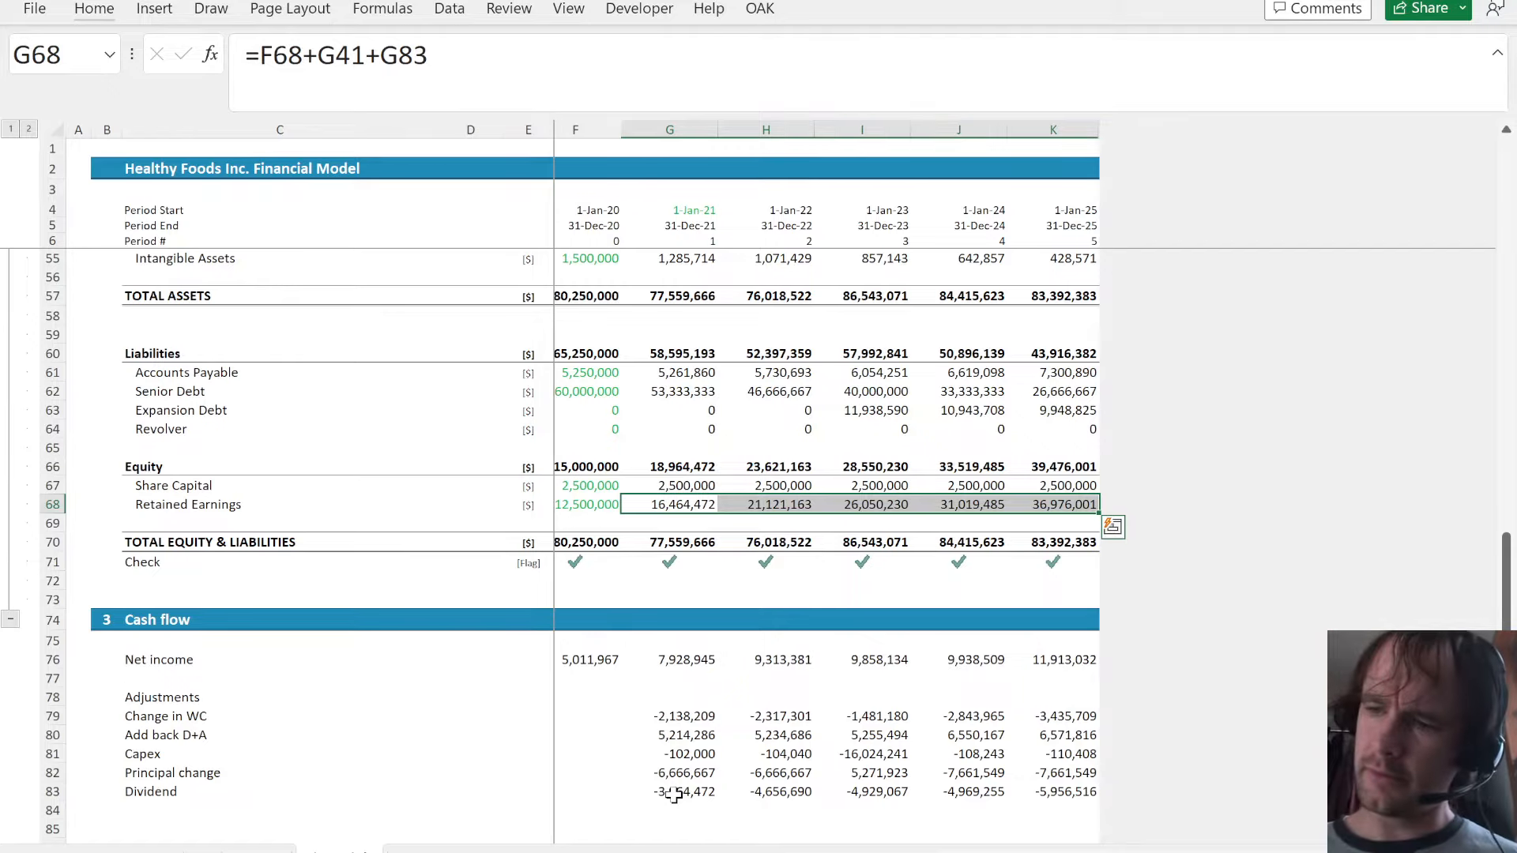
# - Copy the Debt section header from row 81 of the Sched sheet into row 109, below the total interest row
pyautogui.doubleClick(673, 795)
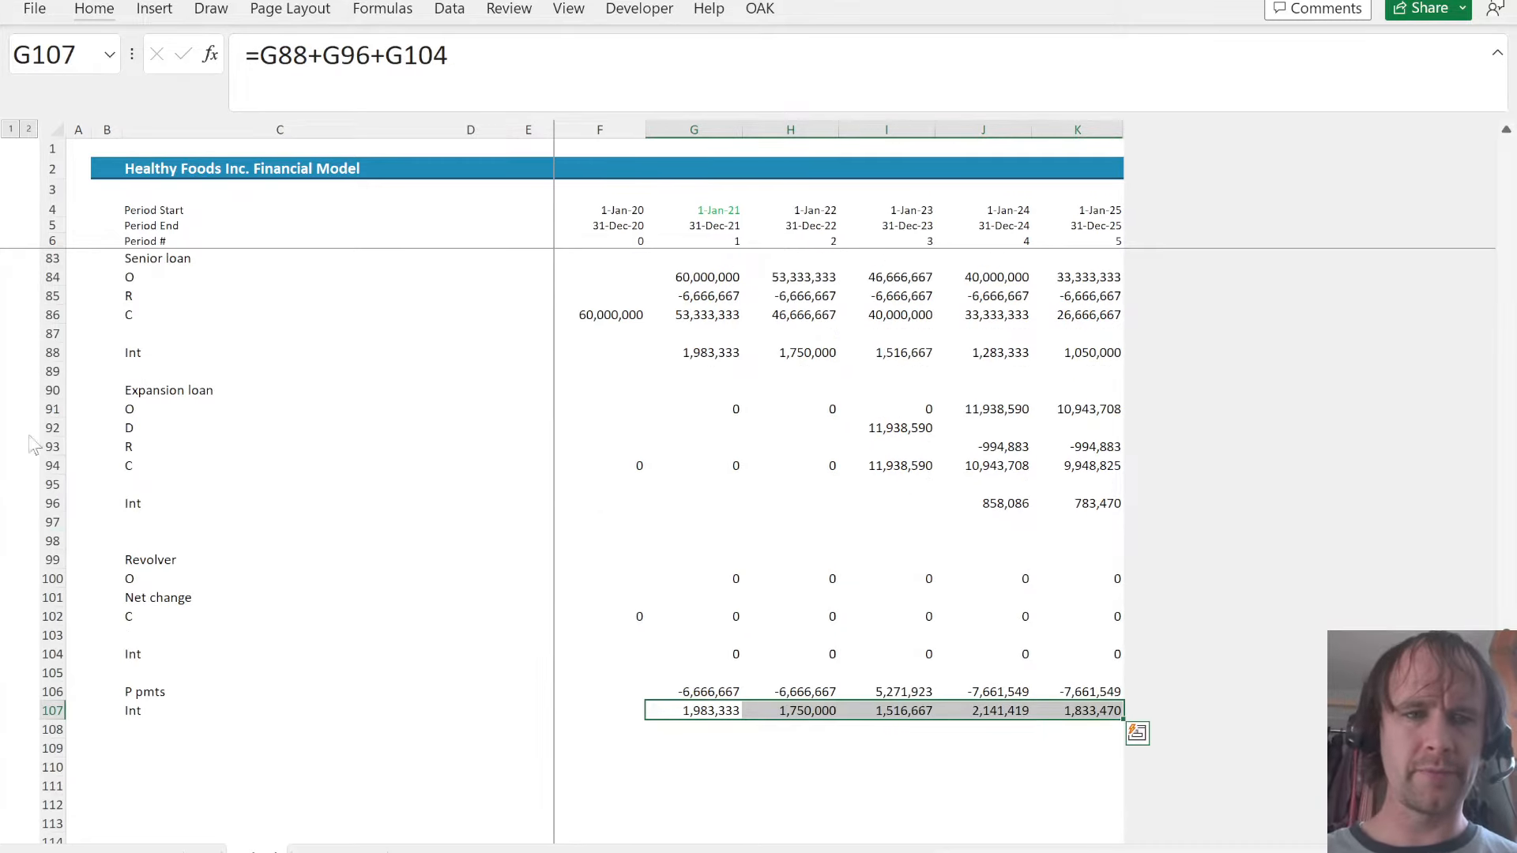
pyautogui.click(143, 368)
pyautogui.hotkey('shift', 'space')
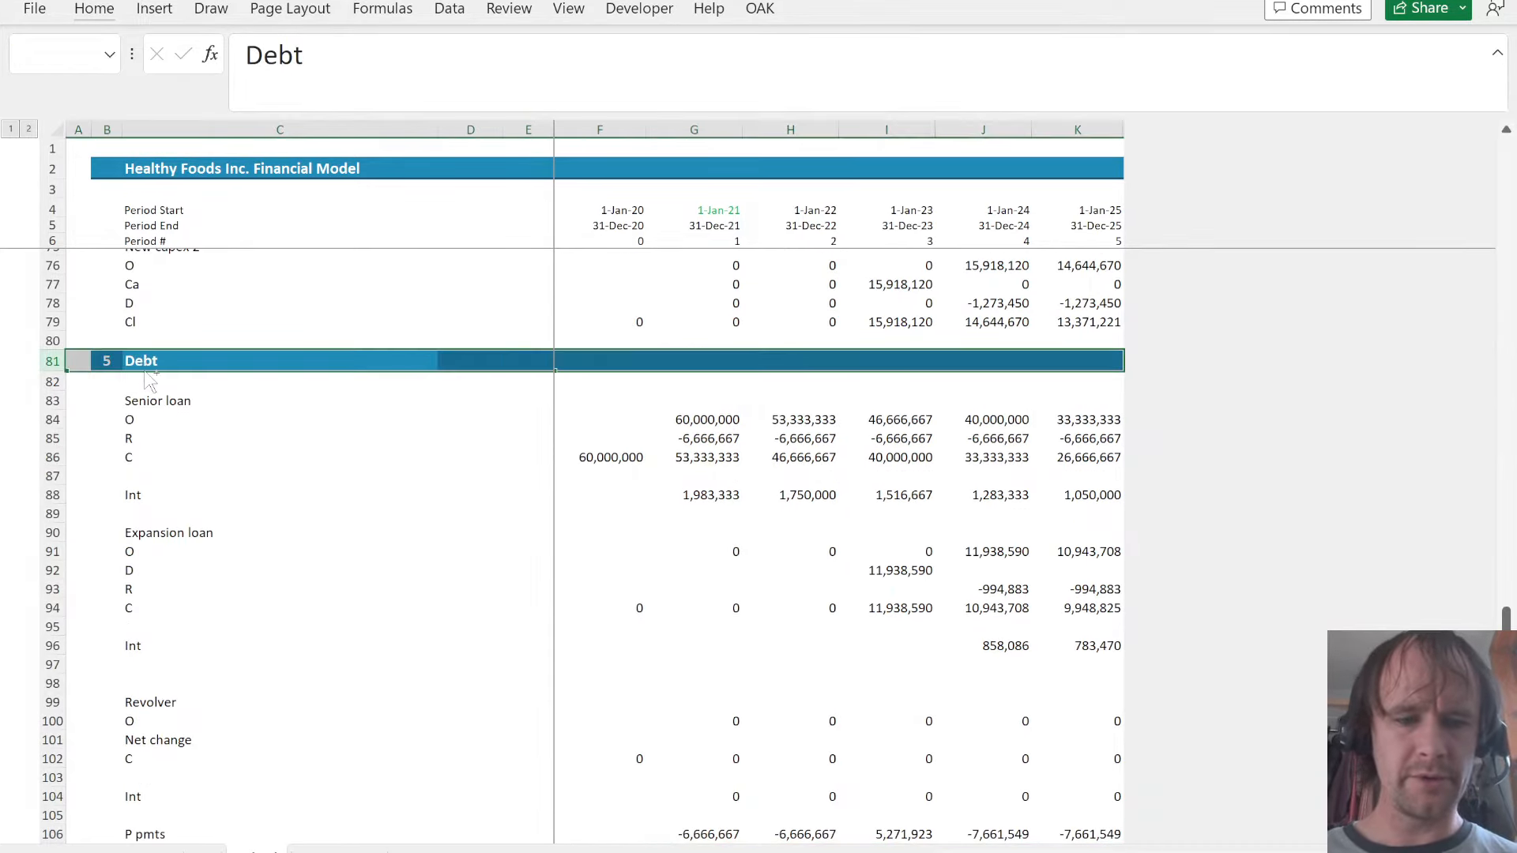
pyautogui.hotkey('ctrl', 'c')
pyautogui.scroll(-10, 144, 368)
pyautogui.click(143, 370)
pyautogui.press('Up')
pyautogui.press('Up')
pyautogui.press('Up')
pyautogui.press('Up')
pyautogui.press('Down')
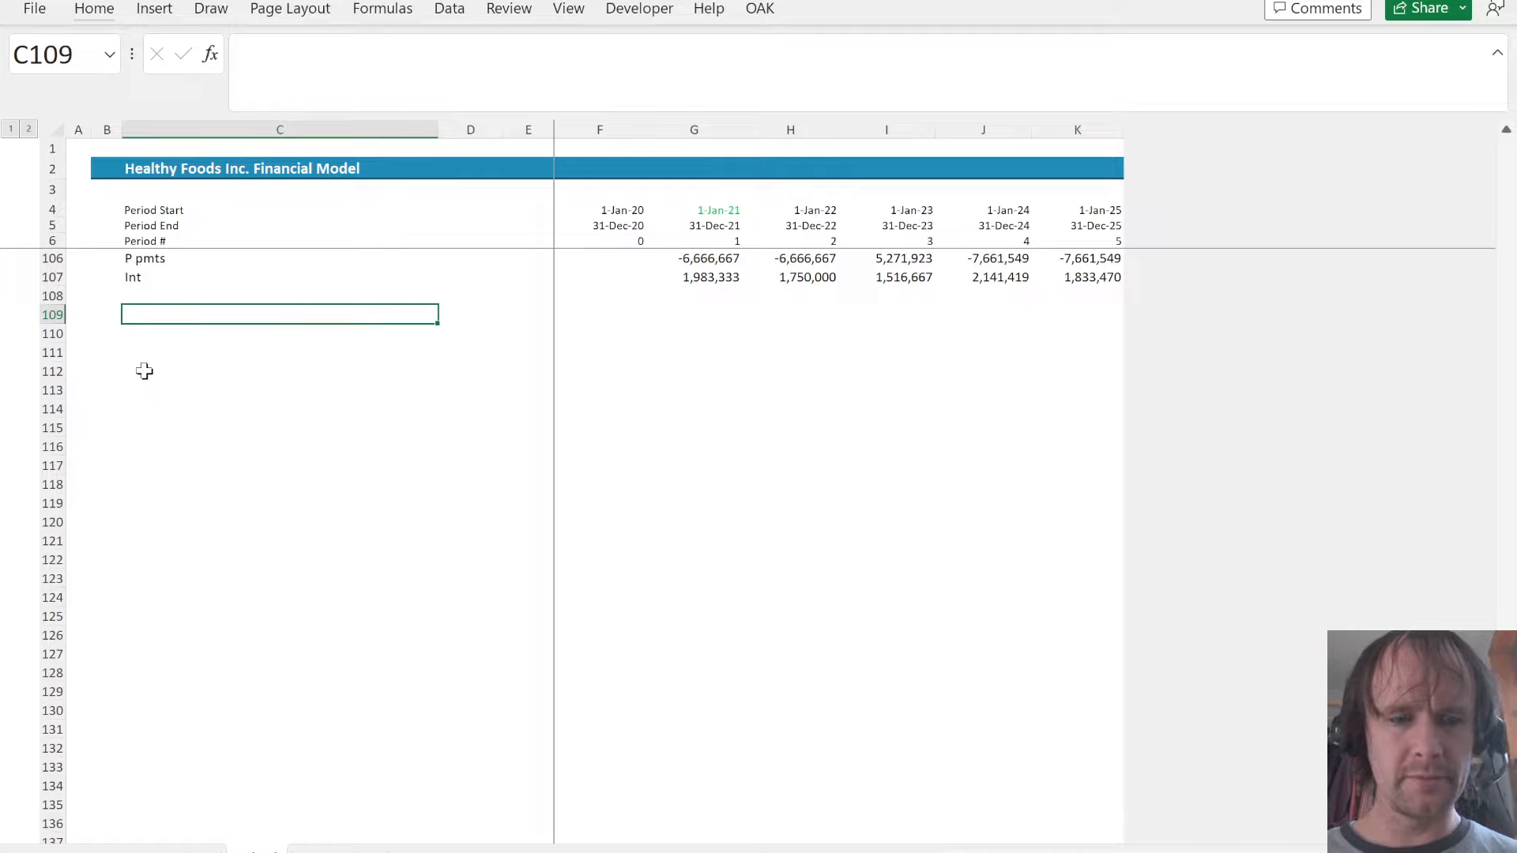
pyautogui.hotkey('shift', 'space')
pyautogui.hotkey('ctrl', 'v')
# - Number the new section header in row 109 as 6 and title it Valuation
pyautogui.press('Left')
pyautogui.write('6')
pyautogui.press('Right')
pyautogui.write('V')
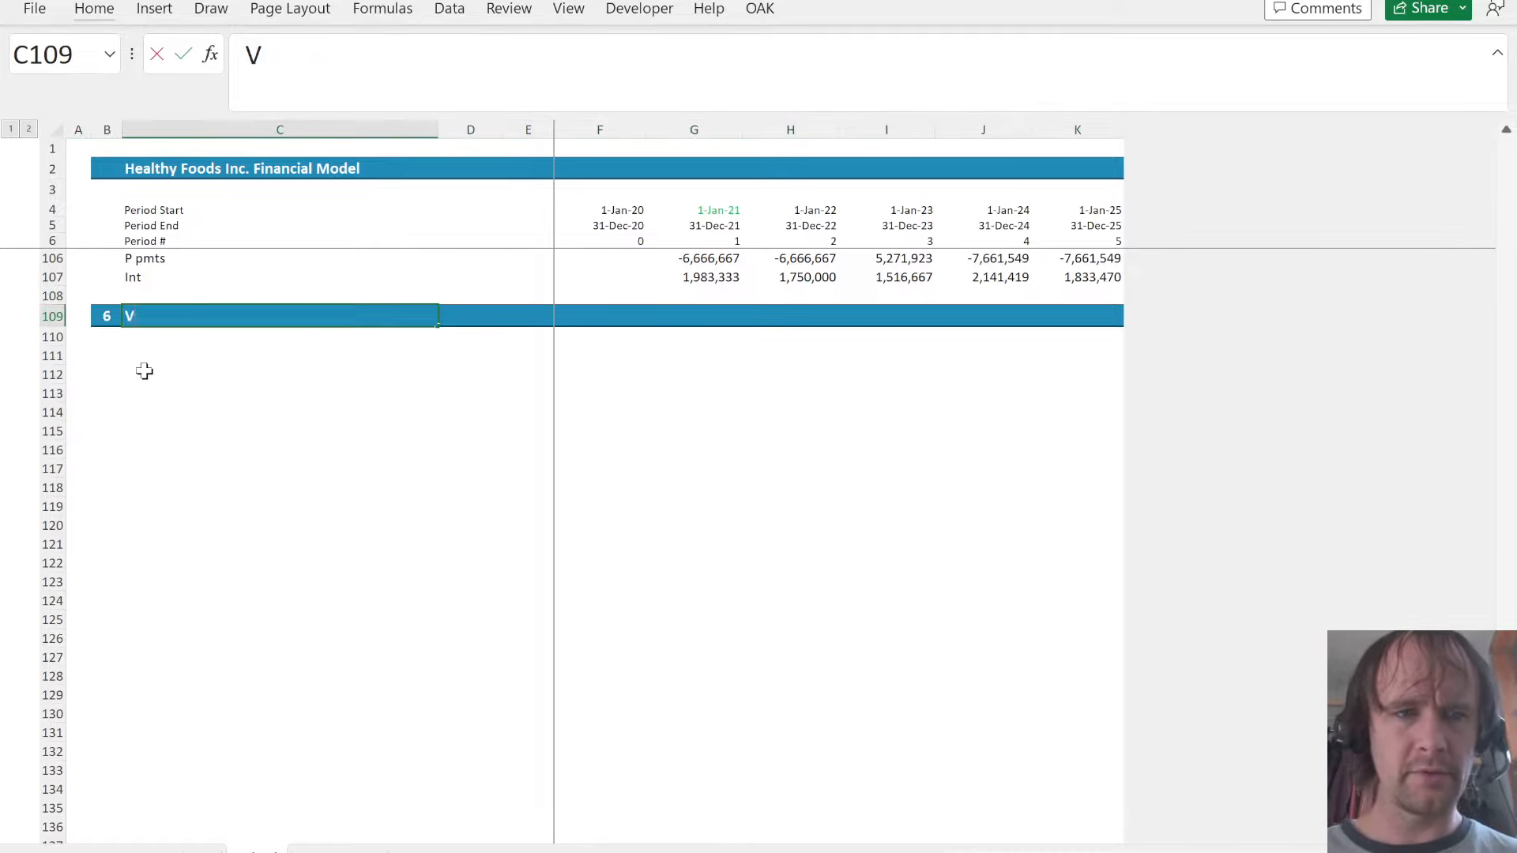
pyautogui.write('aluation')
pyautogui.press('Return')
# - Add a "Comp comp" label in C111 under the Valuation header
pyautogui.press('Down')
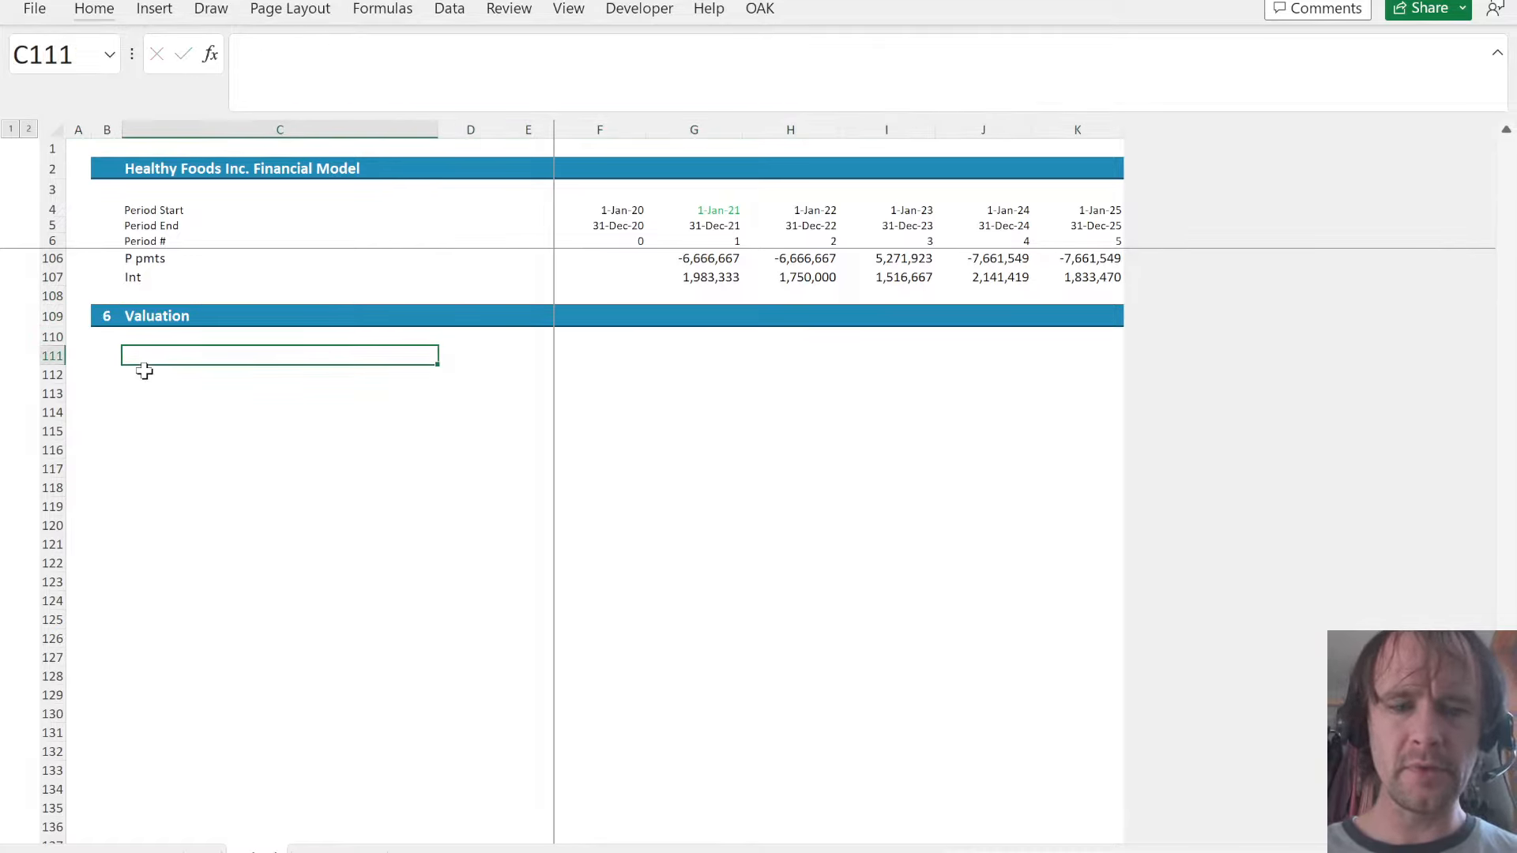
pyautogui.write('Comp comp')
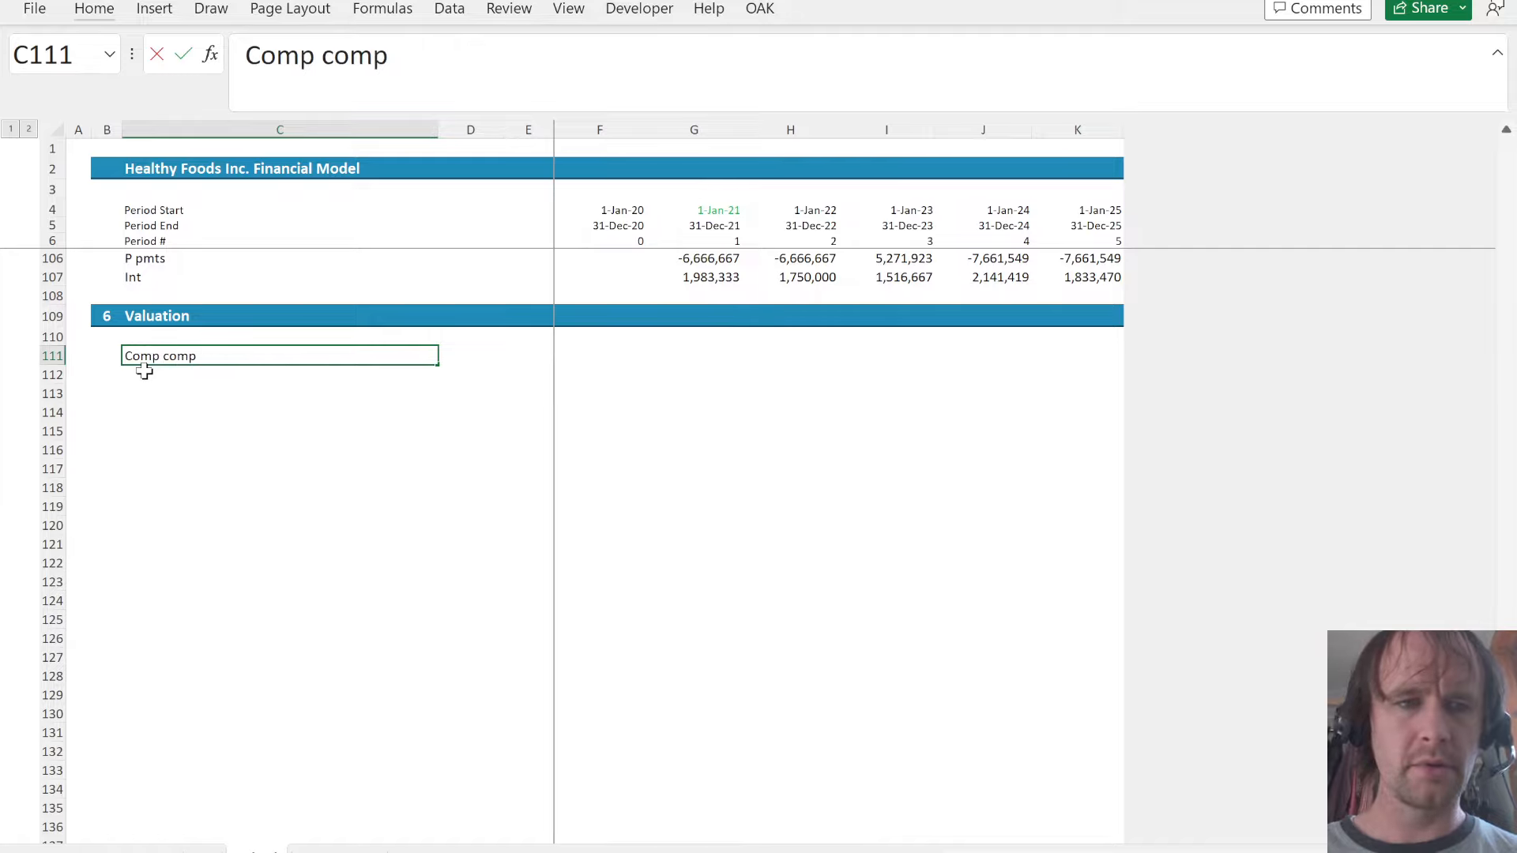
pyautogui.press('Right')
pyautogui.press('Right')
pyautogui.press('Right')
pyautogui.press('Left')
pyautogui.click(143, 371)
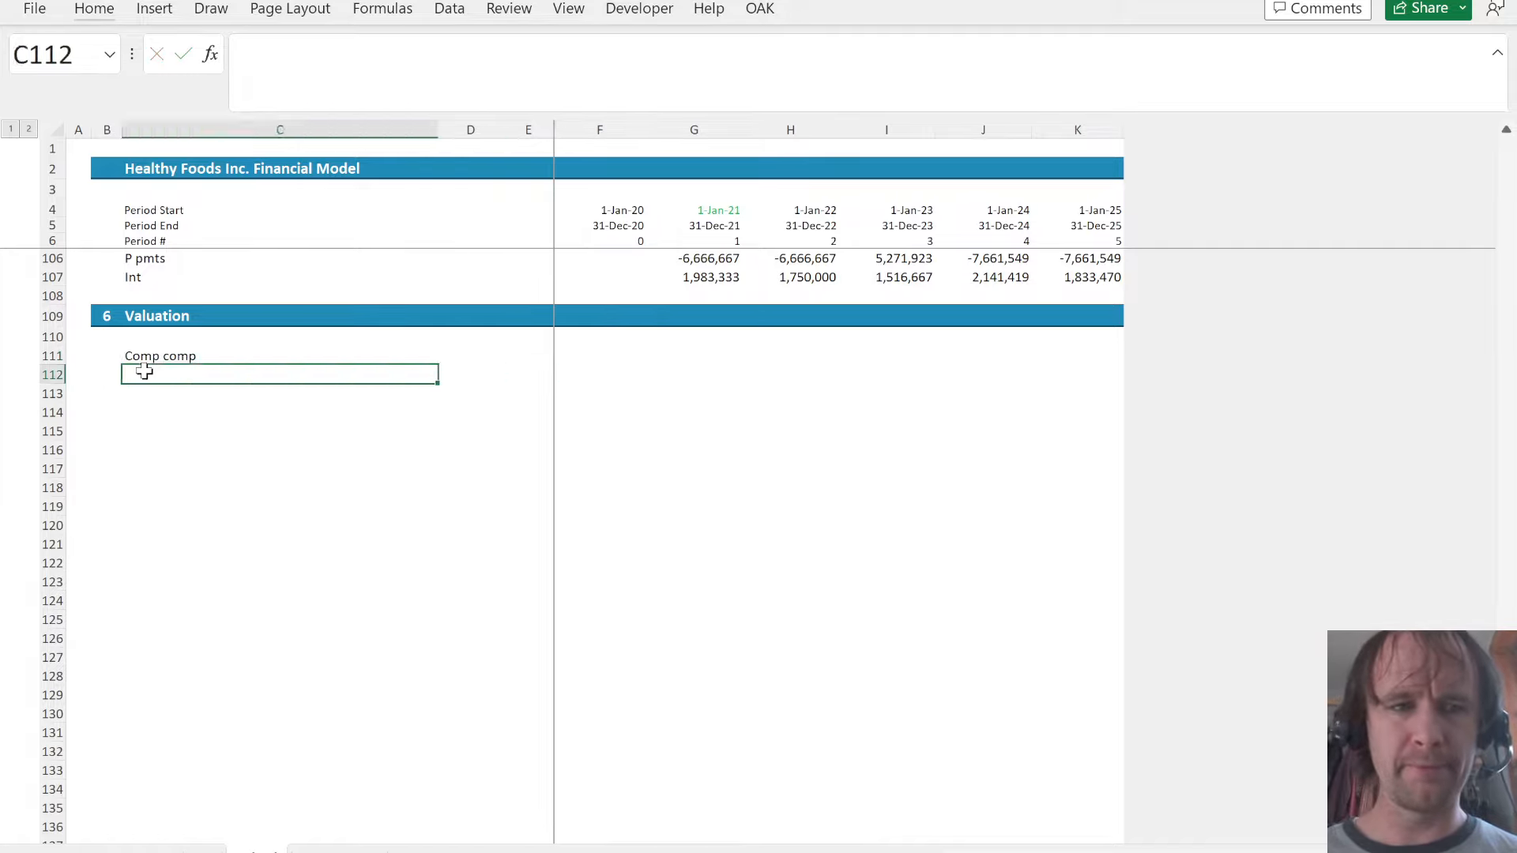
# - Add an EBITDA label in C112 beneath the "Comp comp" label in the Valuation section
pyautogui.write('L')
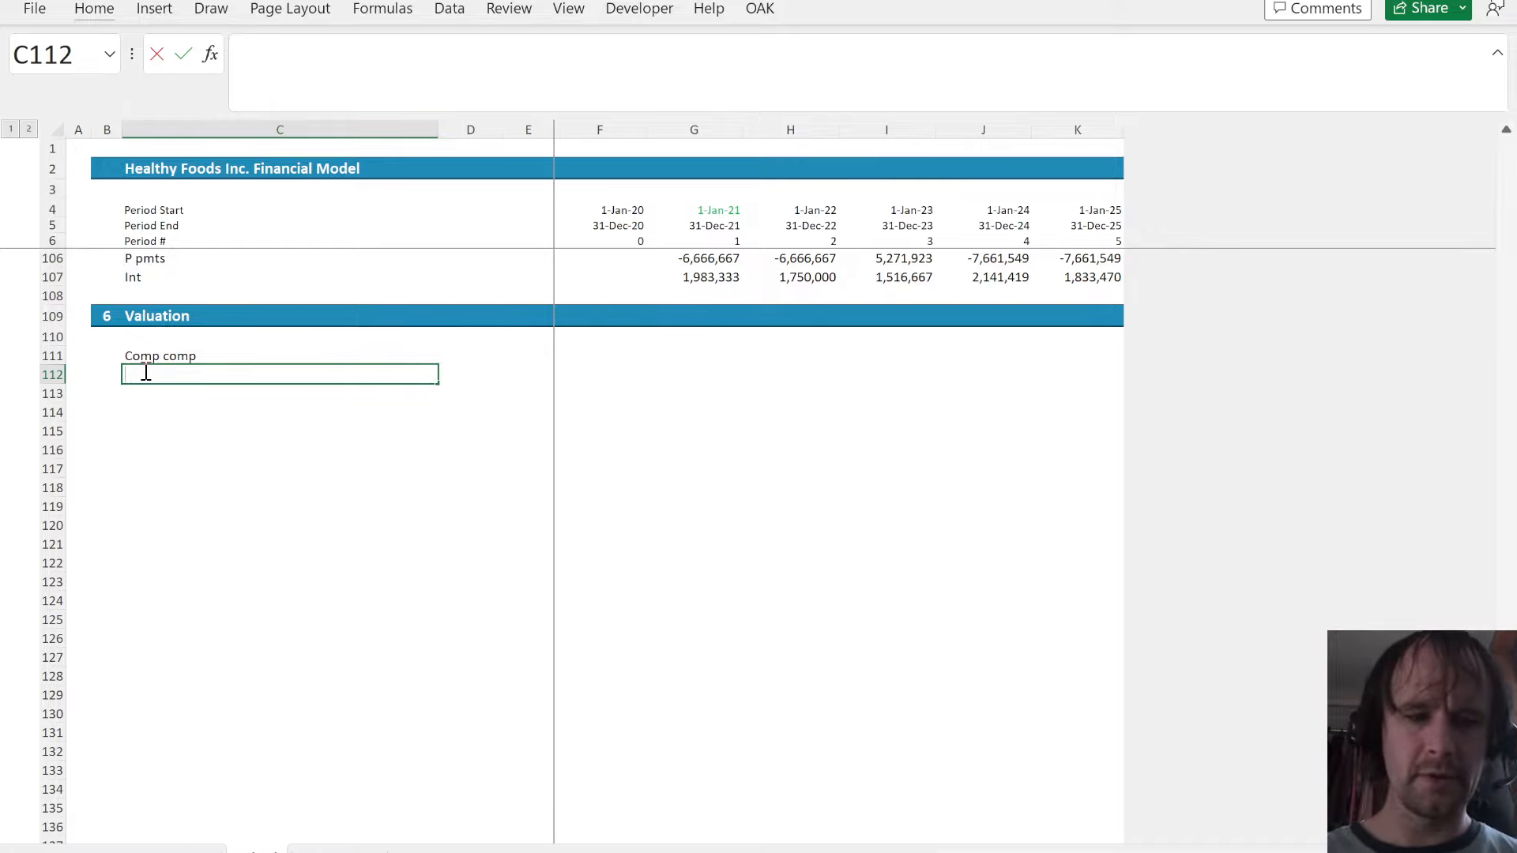
pyautogui.write('EBIT')
pyautogui.press('Right')
pyautogui.press('Right')
pyautogui.press('Right')
pyautogui.press('Right')
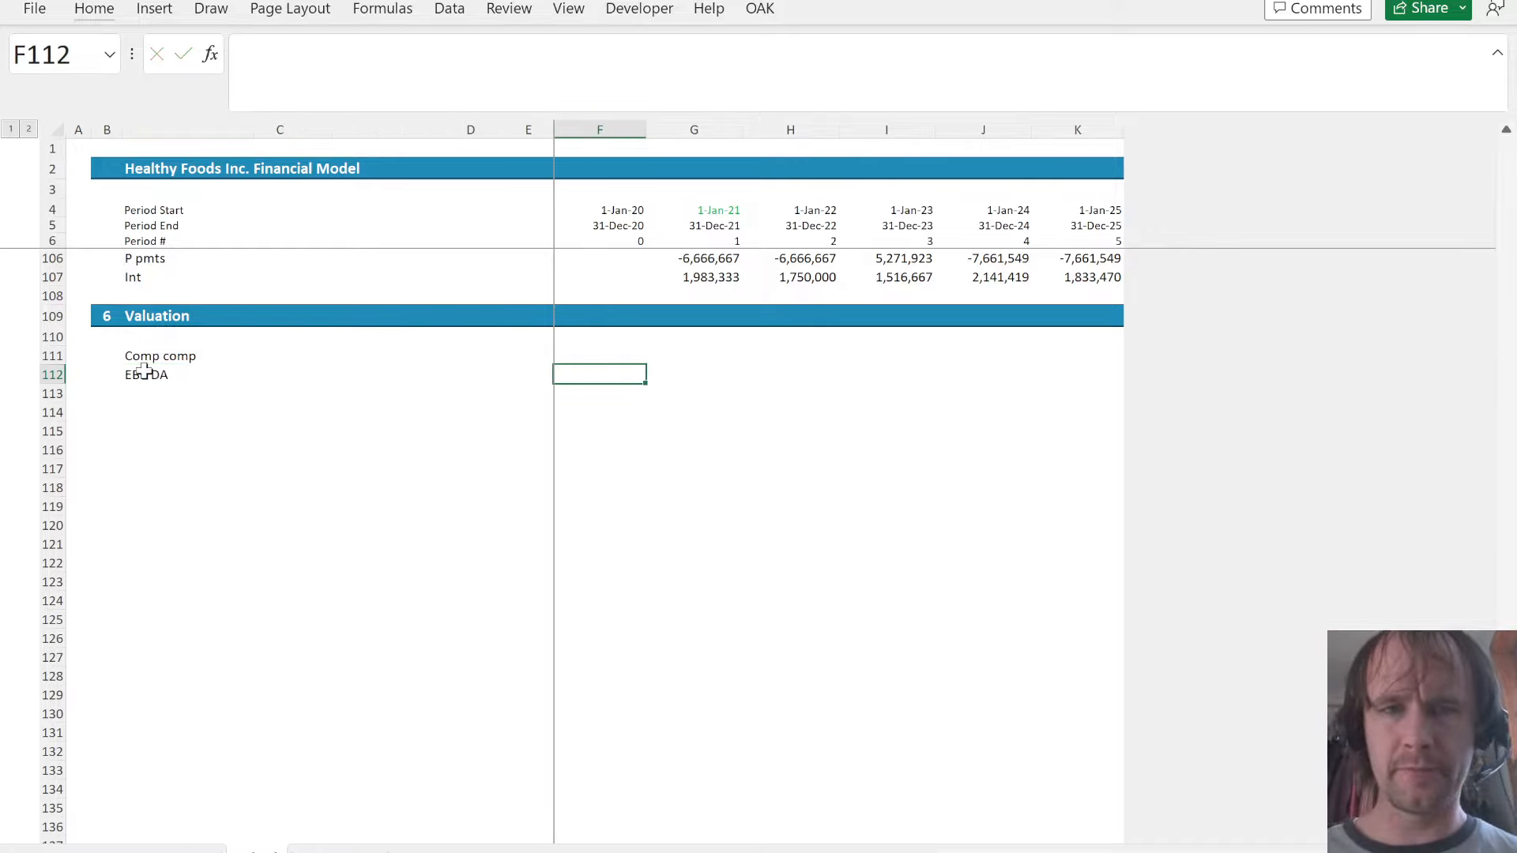
# - Link F112 to the EBITDA row of the P&L with =Financials!F27 and extend it across to K112
pyautogui.press('Left')
pyautogui.write('=')
pyautogui.scroll(17, 144, 372)
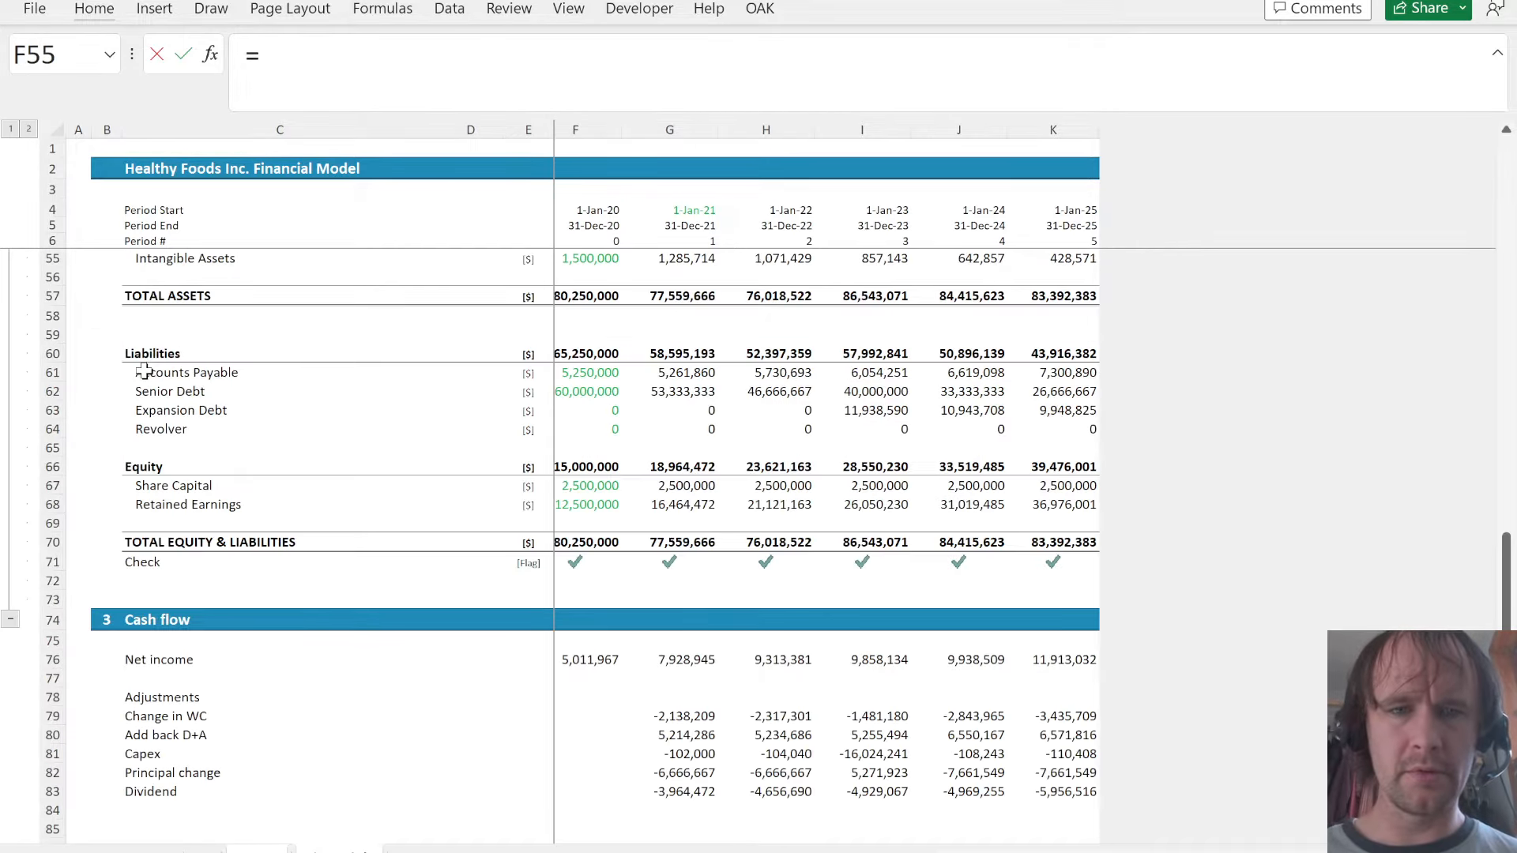
pyautogui.scroll(16, 617, 397)
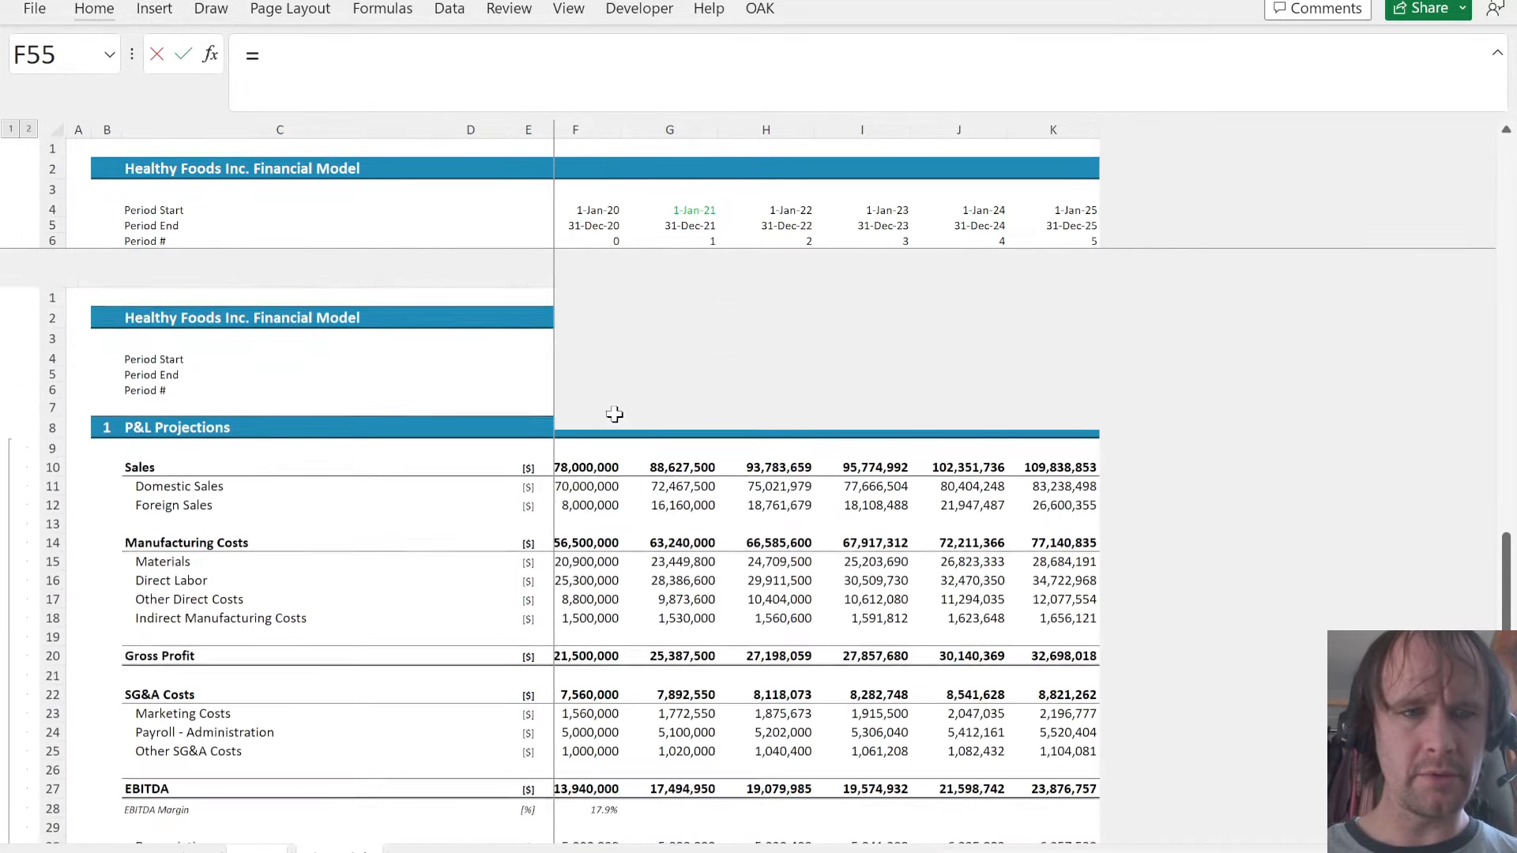
pyautogui.click(588, 629)
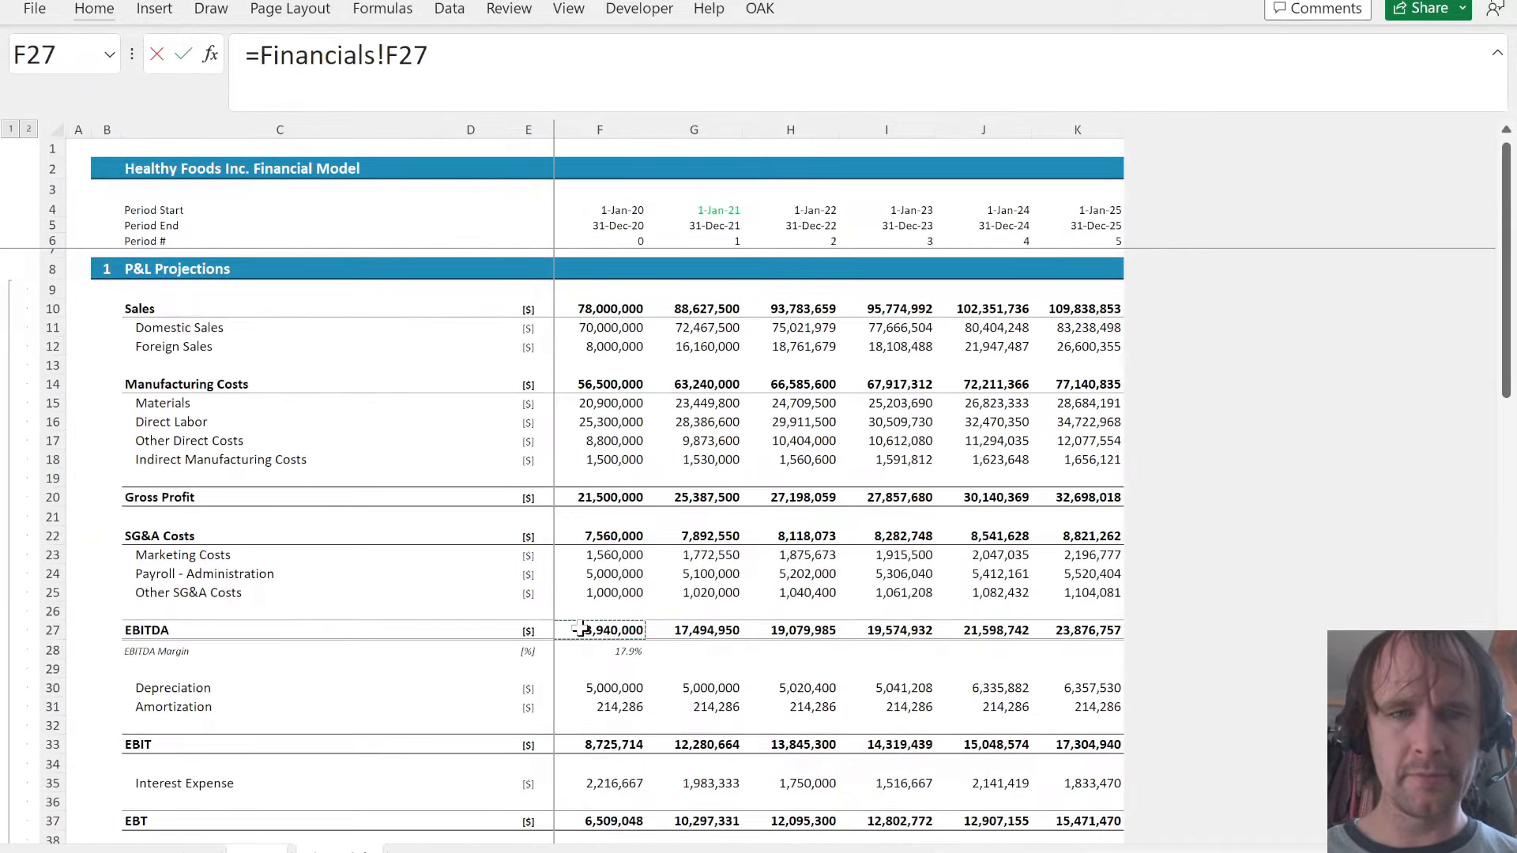
pyautogui.hotkey('ctrl', 'shift', 'Right')
pyautogui.press('Return')
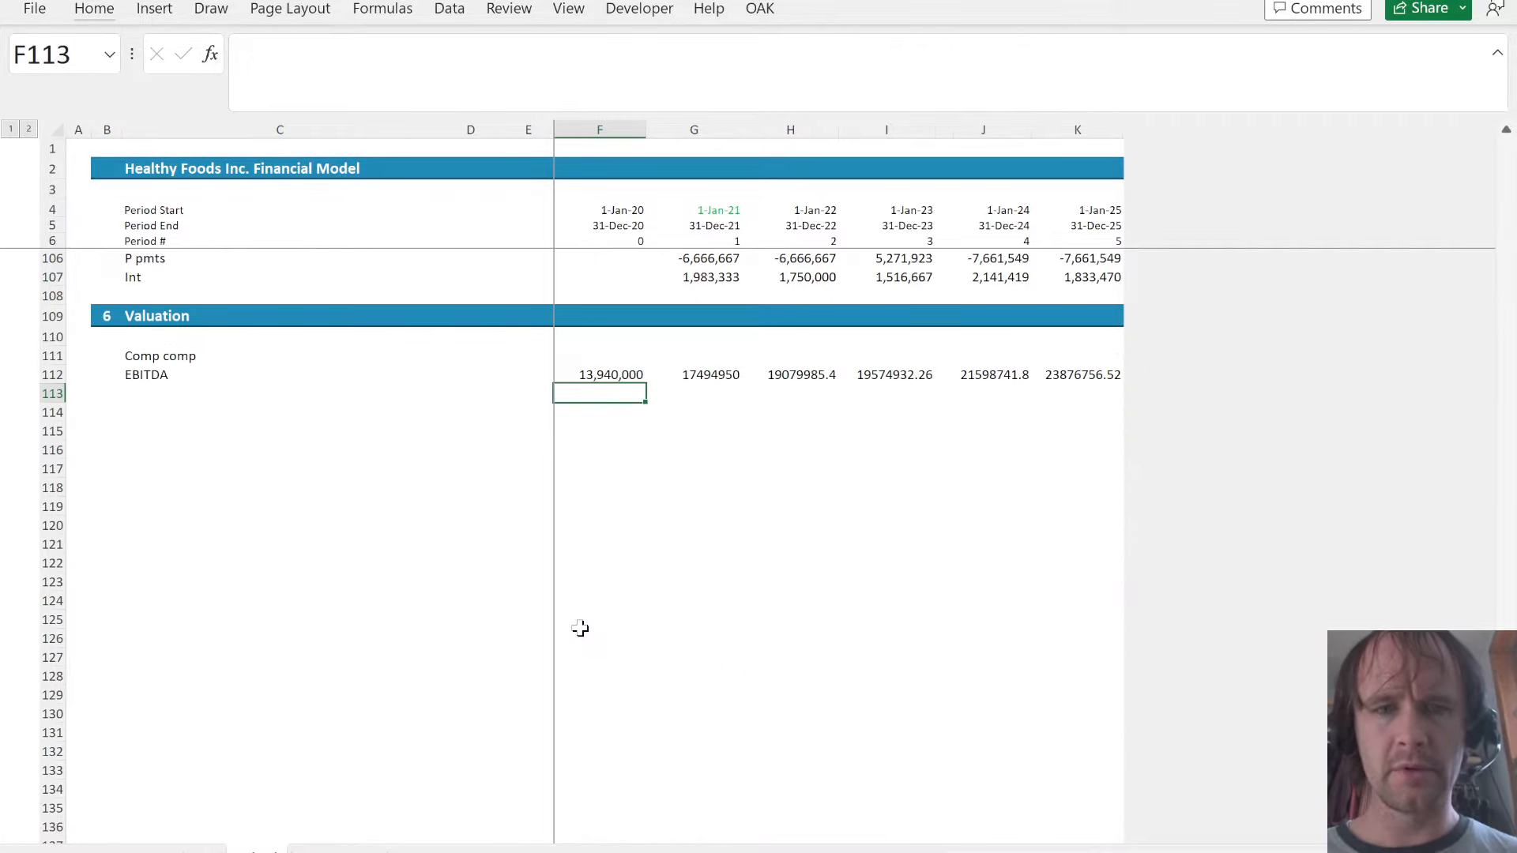
# - Copy the number format of F112 to the rest of the EBITDA row through K112
pyautogui.press('Up')
pyautogui.hotkey('ctrl', 'c')
pyautogui.hotkey('ctrl', 'shift', 'Right')
pyautogui.hotkey('alt', 'e')
pyautogui.press('s')
pyautogui.press('t')
pyautogui.press('Return')
pyautogui.press('Down')
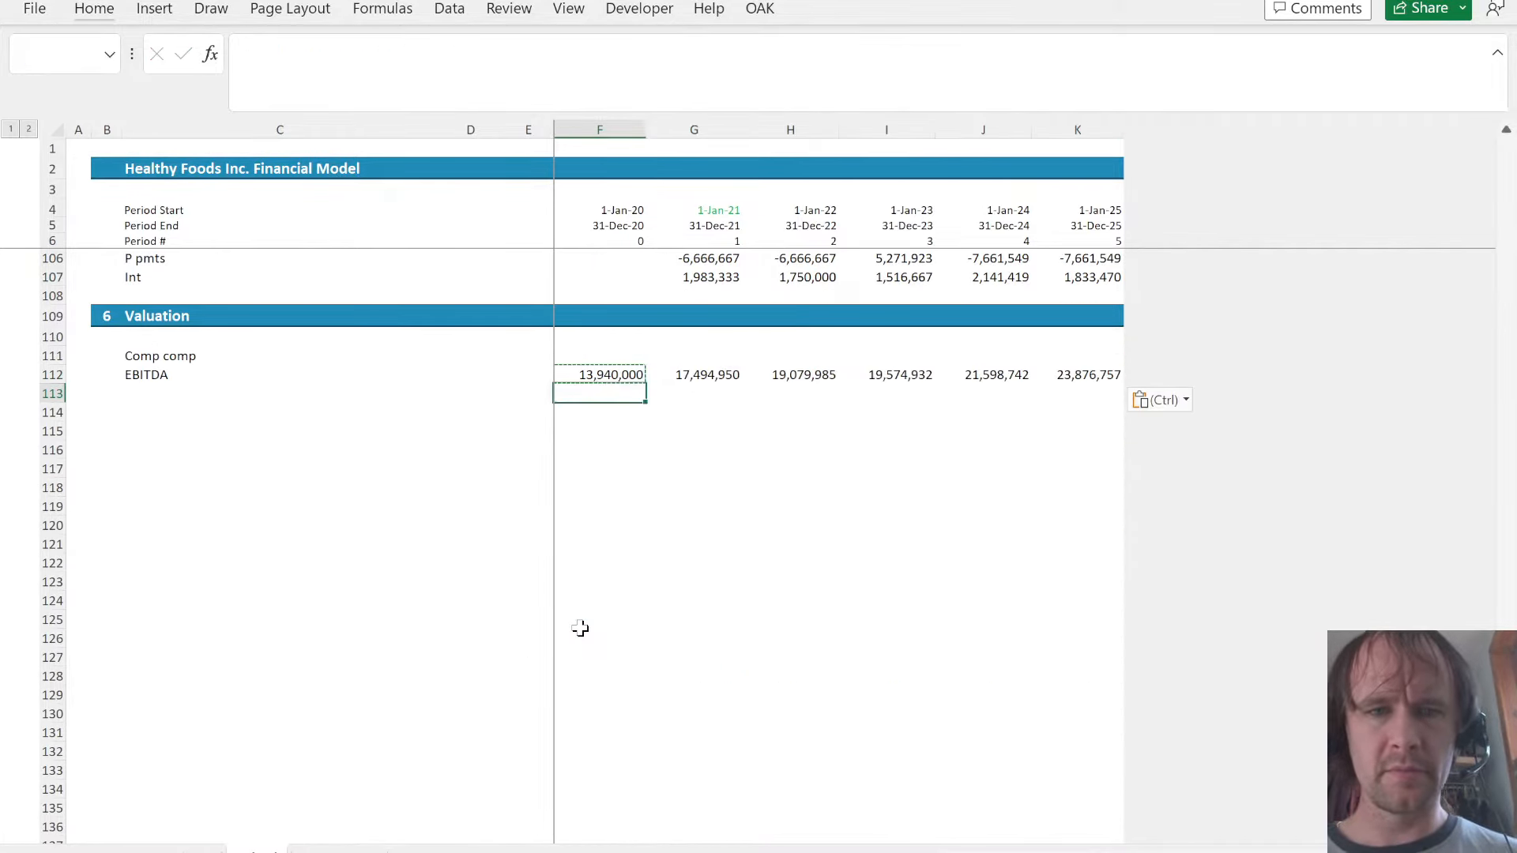
# - Add a "Value" label in C113 below the EBITDA label
pyautogui.press('Left')
pyautogui.press('Left')
pyautogui.press('Left')
pyautogui.press('Left')
pyautogui.press('Right')
pyautogui.write('C')
pyautogui.press('BackSpace')
pyautogui.press('BackSpace')
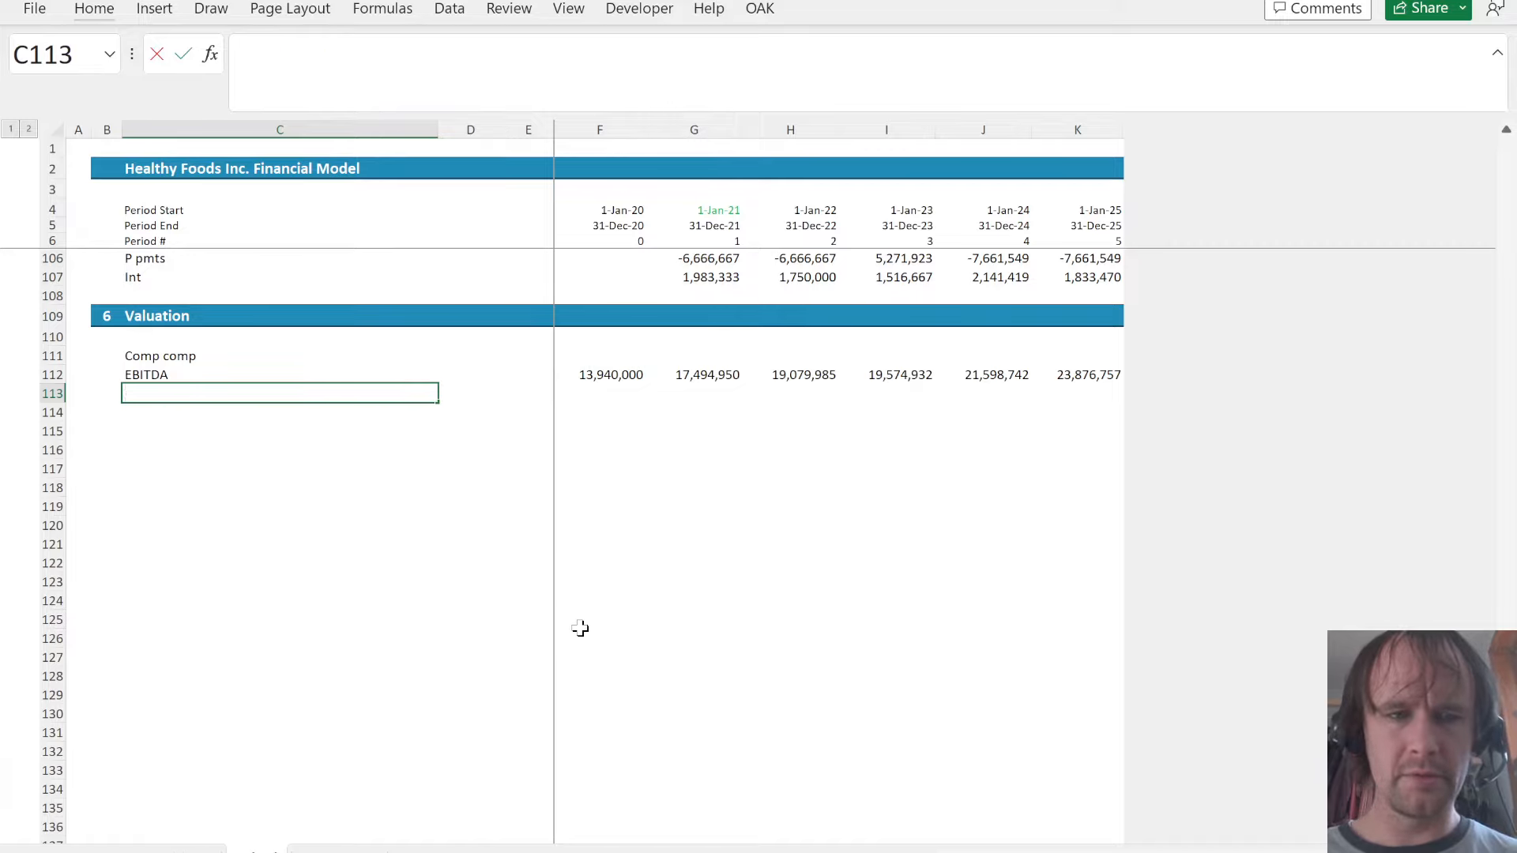
pyautogui.write('Value')
pyautogui.press('Tab')
# - Calculate the company value in F113 as EBITDA times the EV/EBITDA multiple with =F112*A!$D$62
pyautogui.write('=')
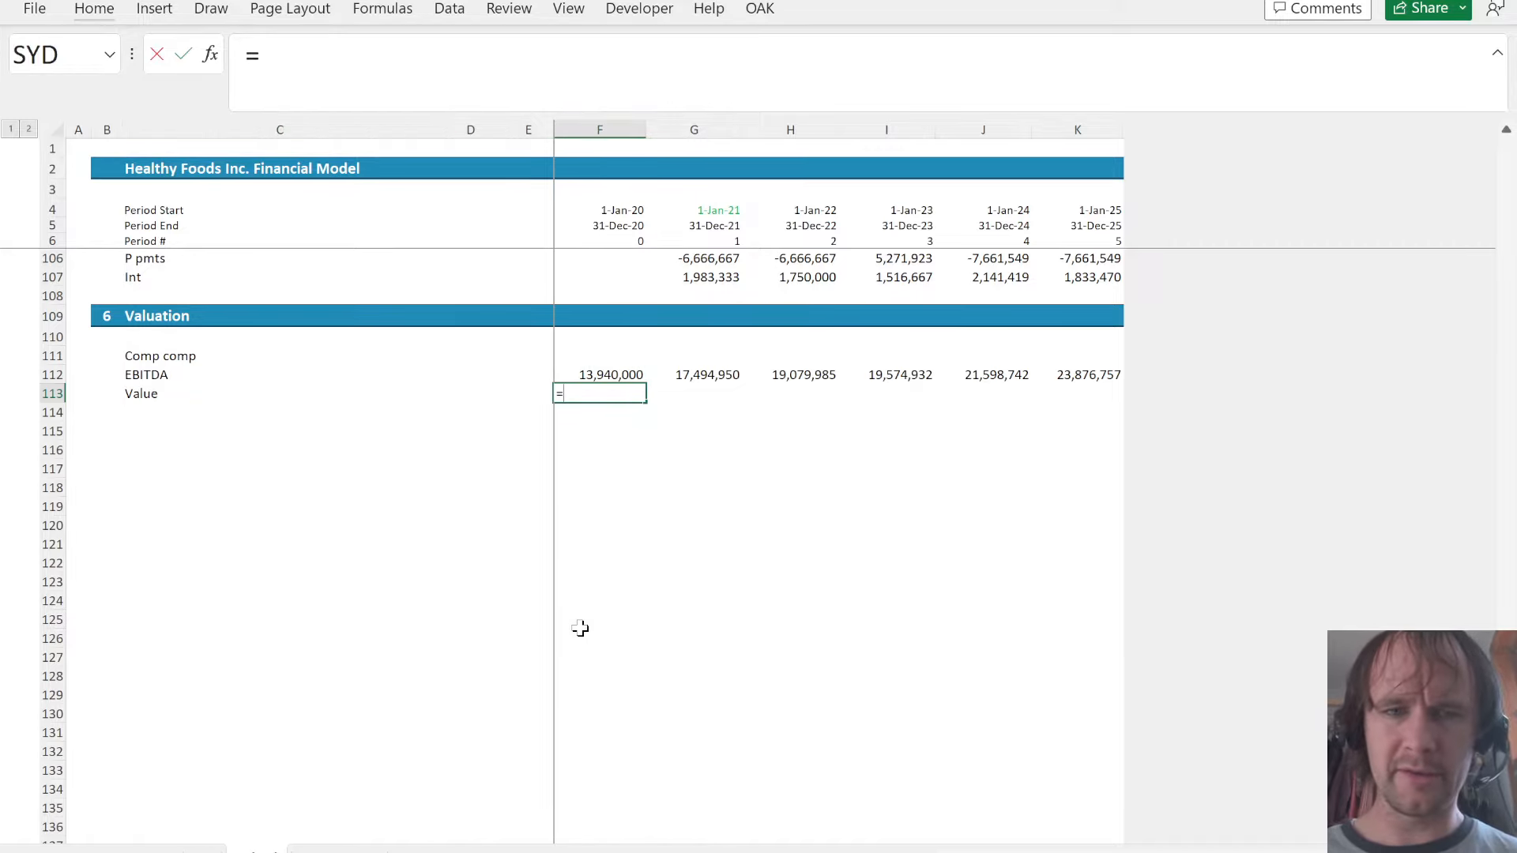
pyautogui.press('Up')
pyautogui.hotkey('ctrl', 'pageup')
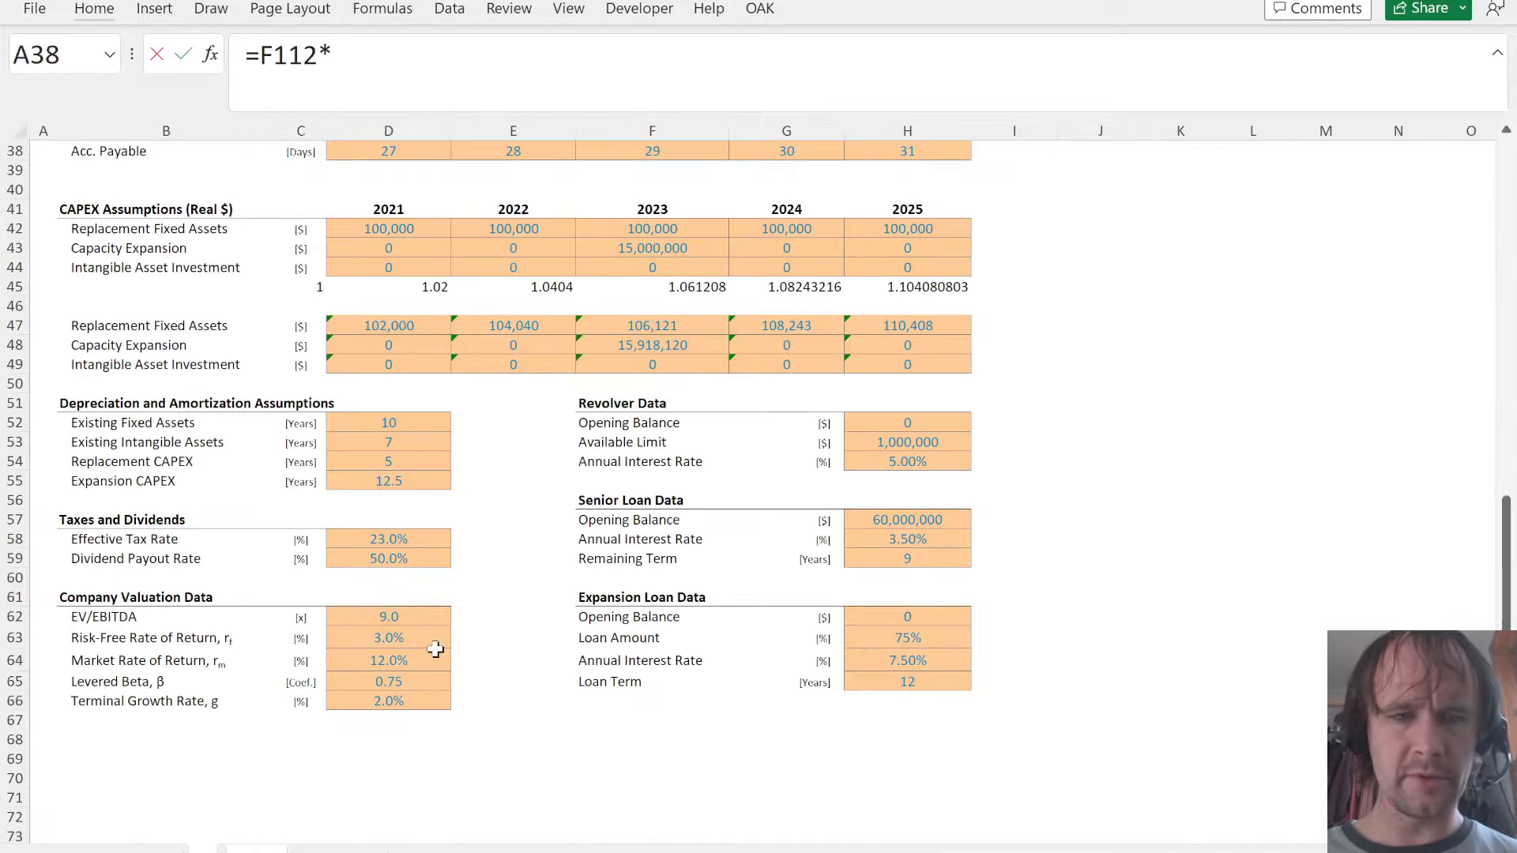
pyautogui.click(390, 620)
pyautogui.press('F4')
pyautogui.hotkey('ctrl', 'Return')
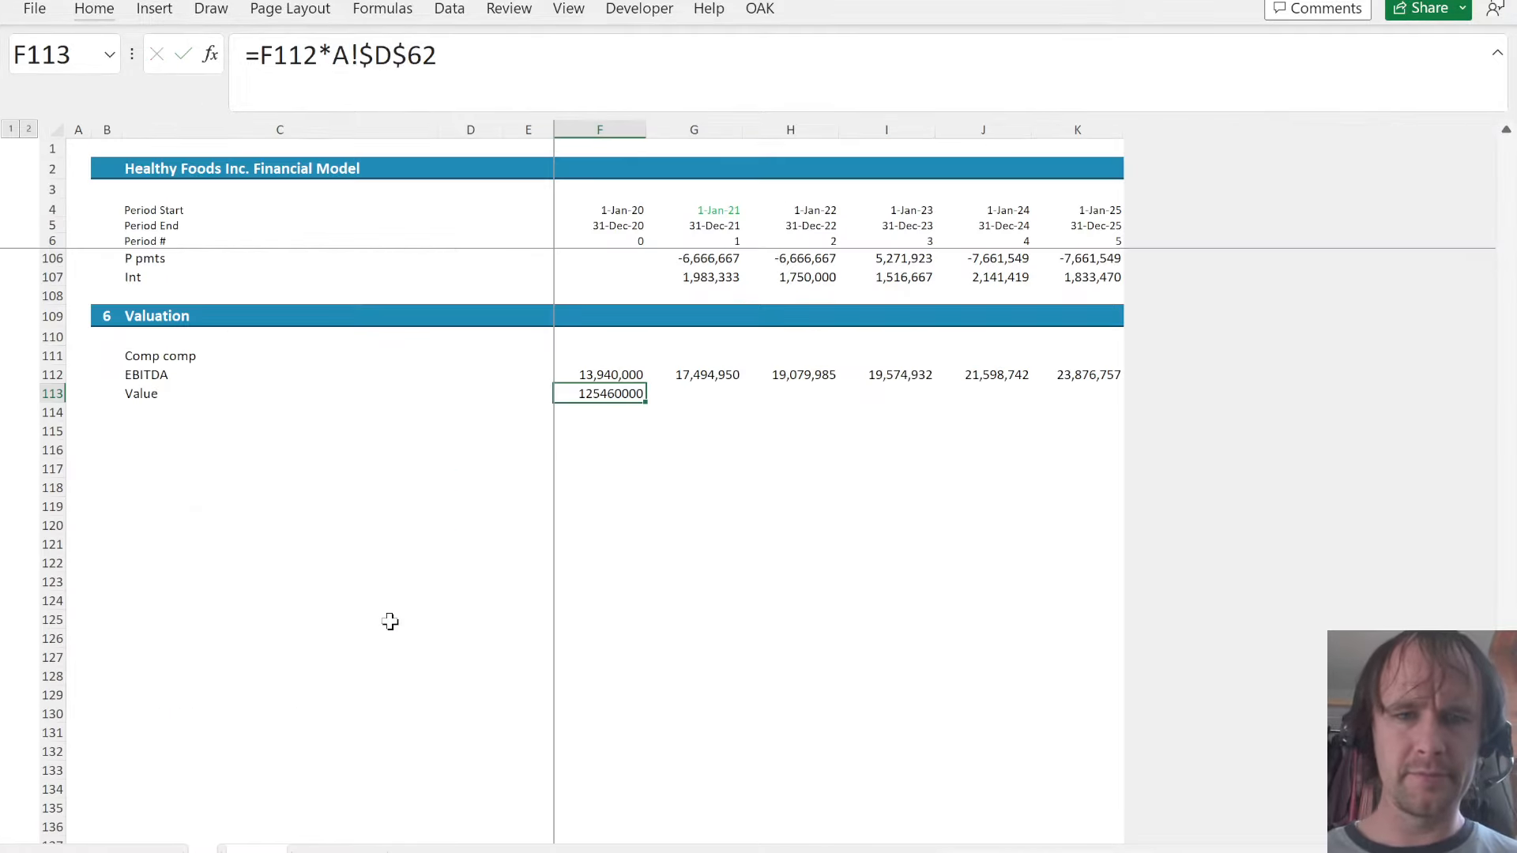
# - Fill the Value formula from F113 across to K113 and apply the number format of F112 to the row
pyautogui.press('Up')
pyautogui.hotkey('ctrl', 'c')
pyautogui.press('Down')
pyautogui.hotkey('ctrl', 'shift', 'Right')
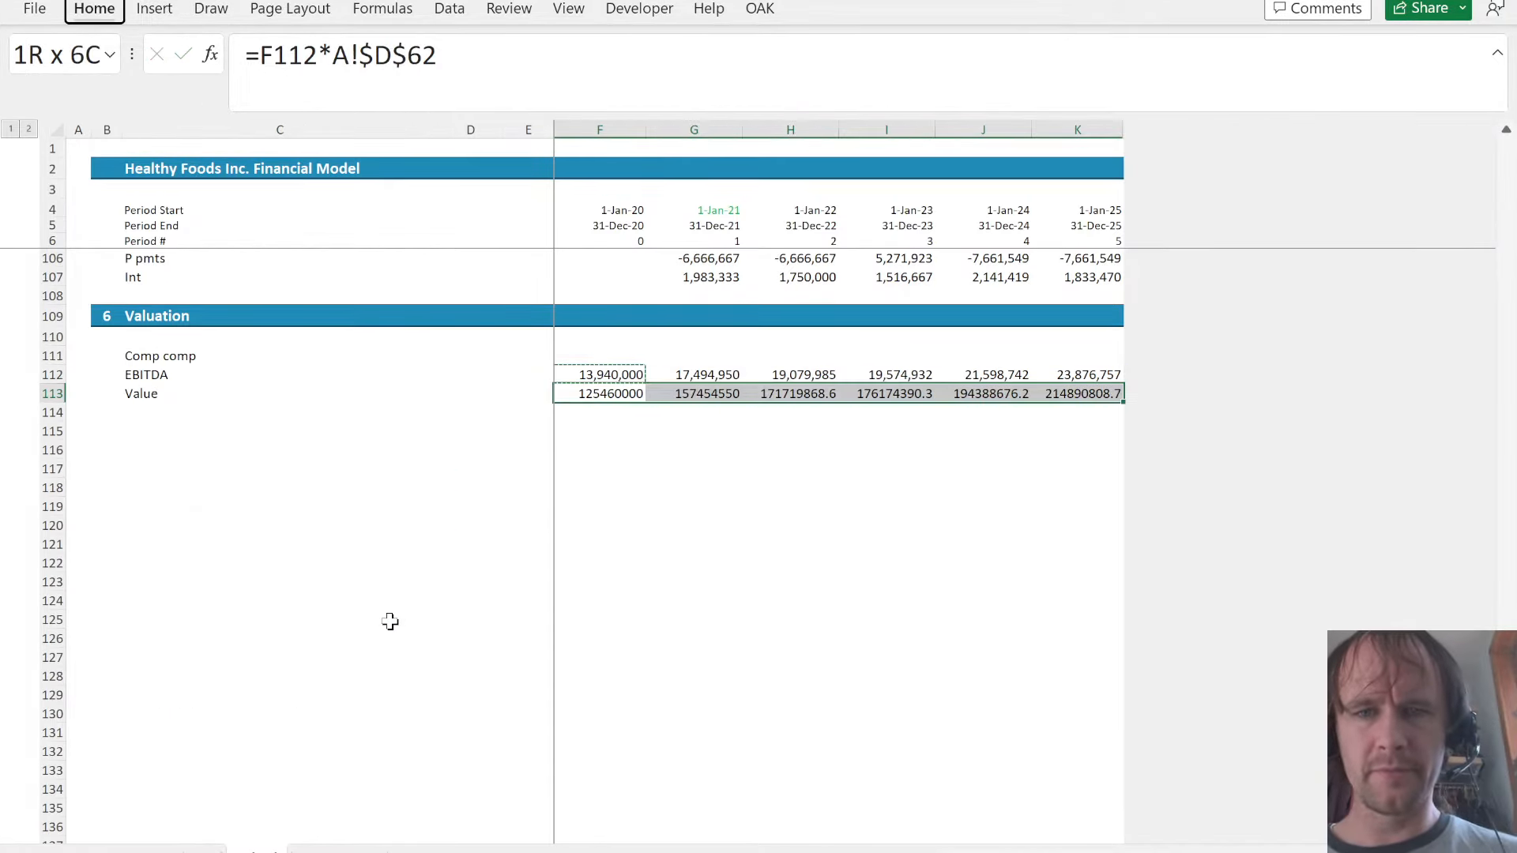